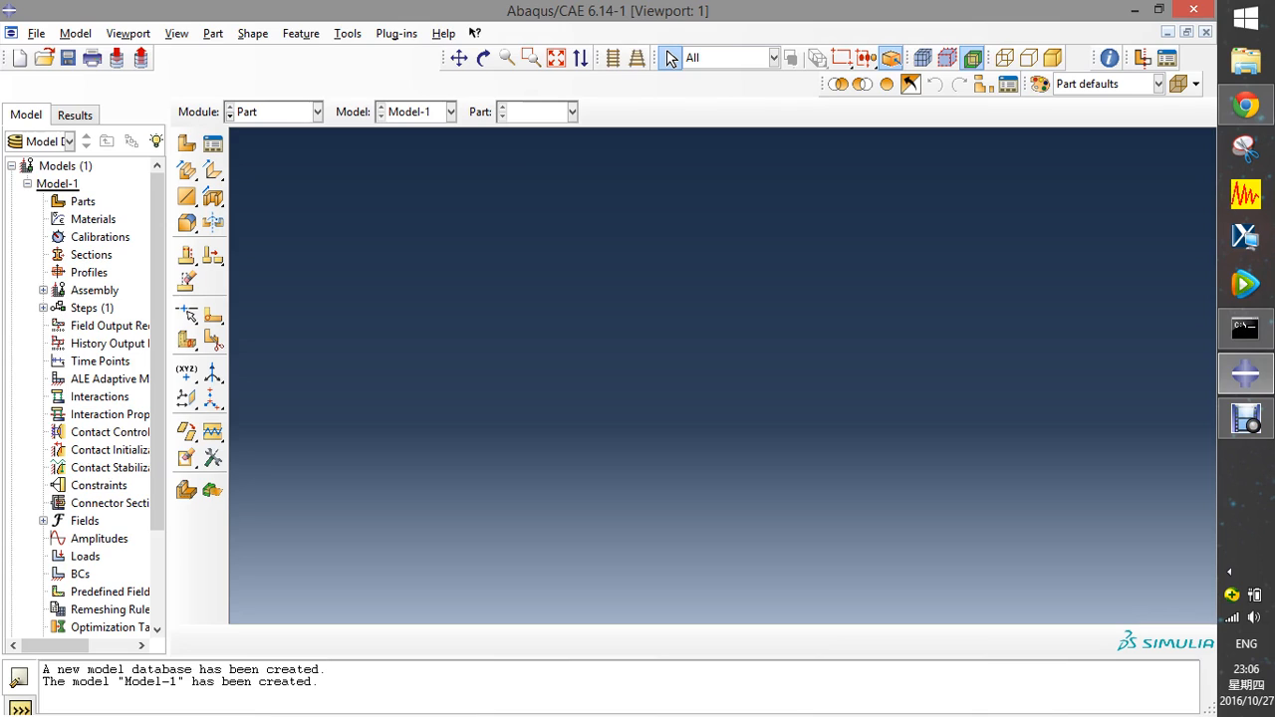
left_click(317, 112)
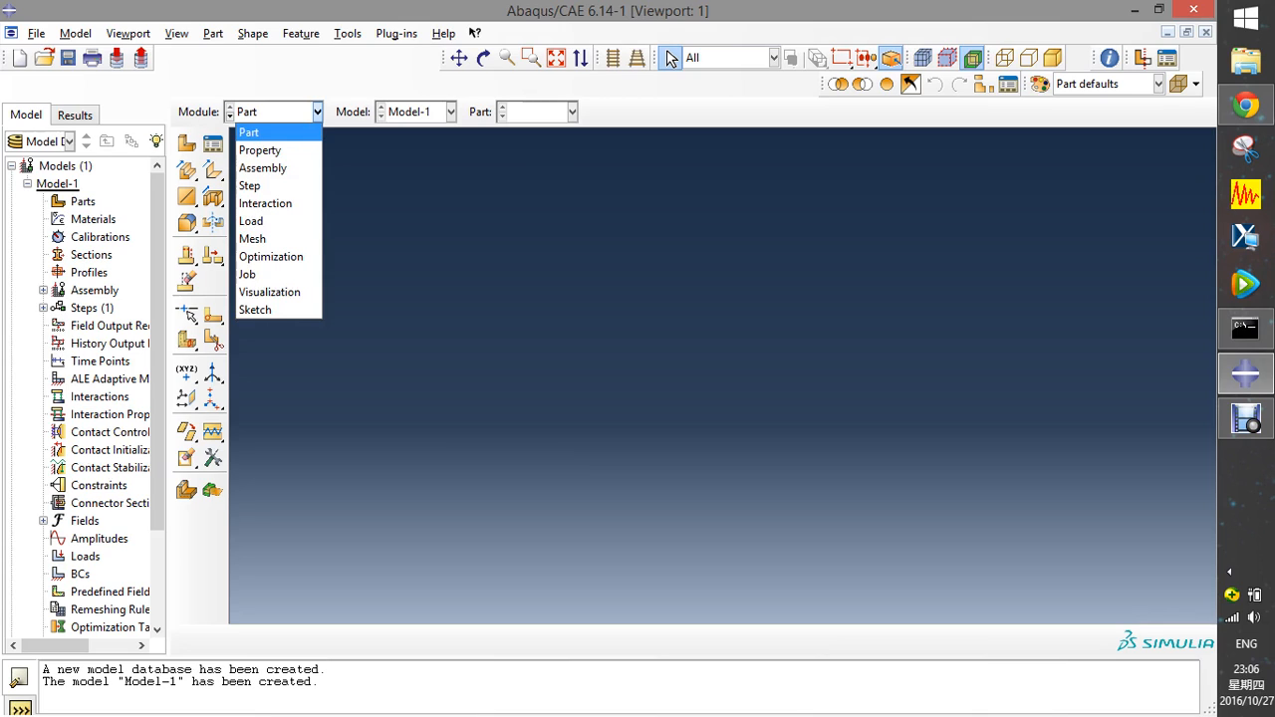
left_click(316, 112)
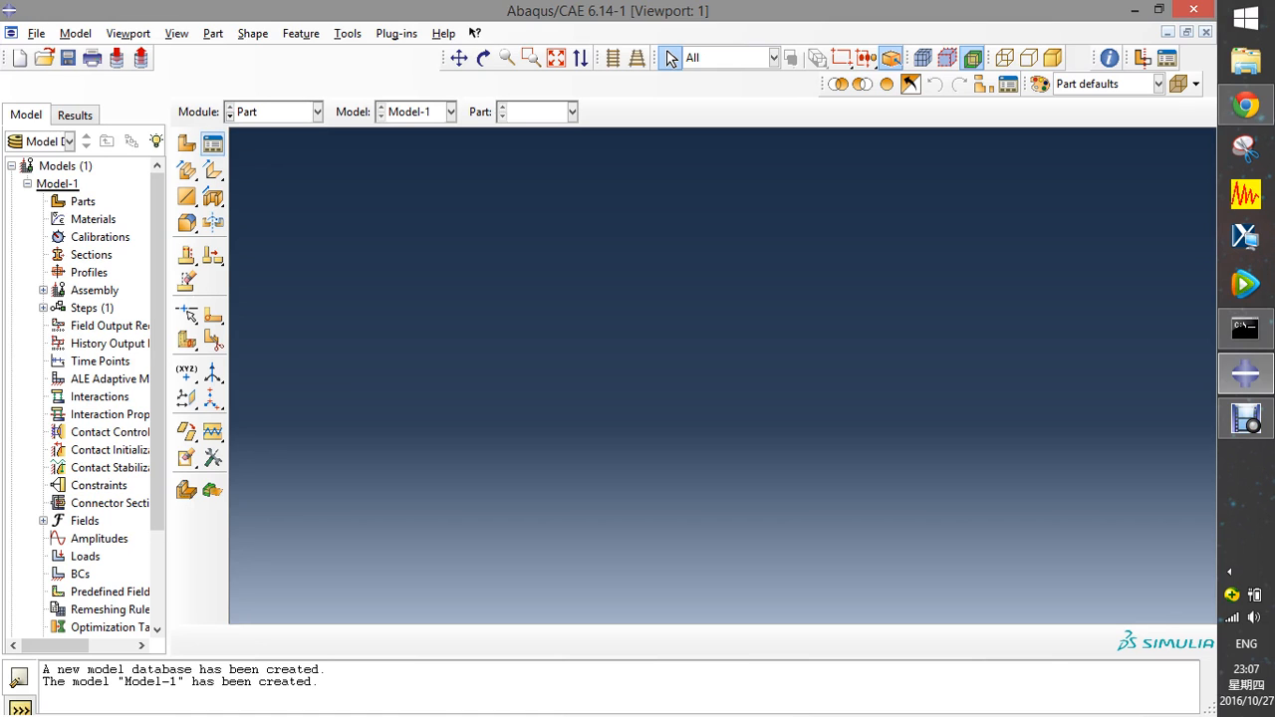
- Create a 3D deformable solid extrusion part named soil_base with an approximate size of 200
left_click(186, 144)
left_click_drag(524, 147, 563, 284)
type("soil")
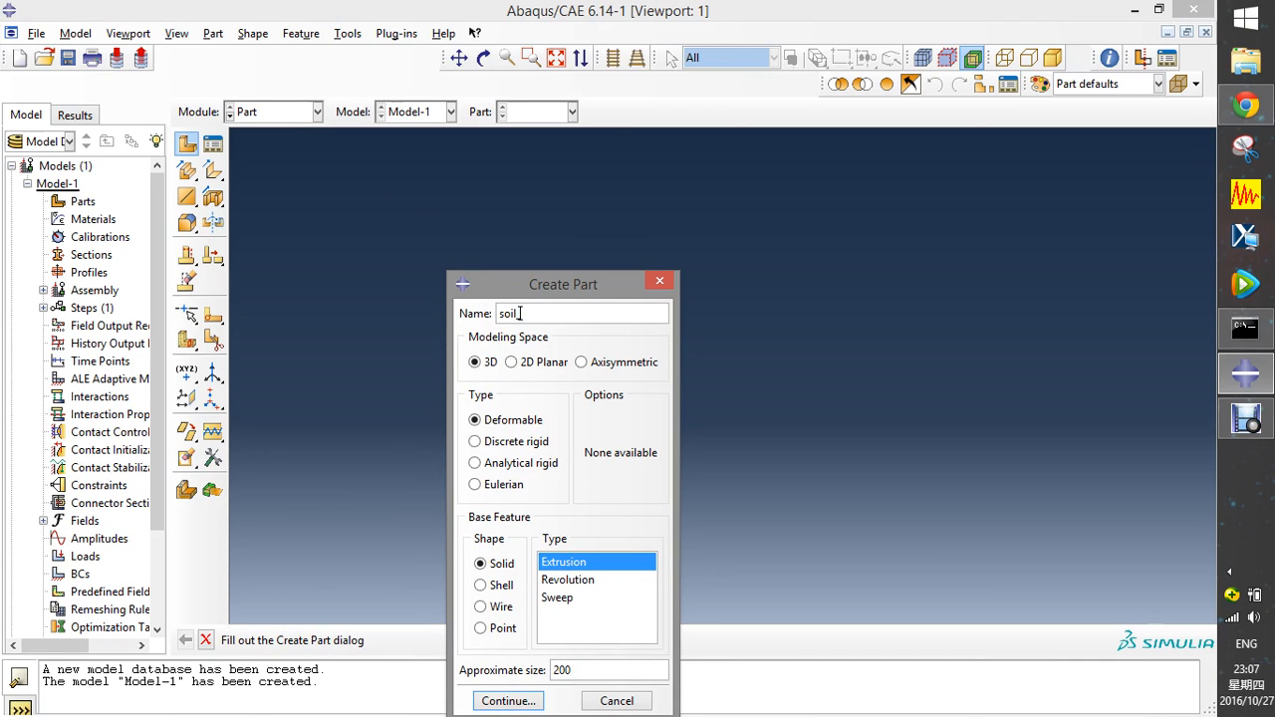
type("_base")
left_click_drag(563, 284, 503, 159)
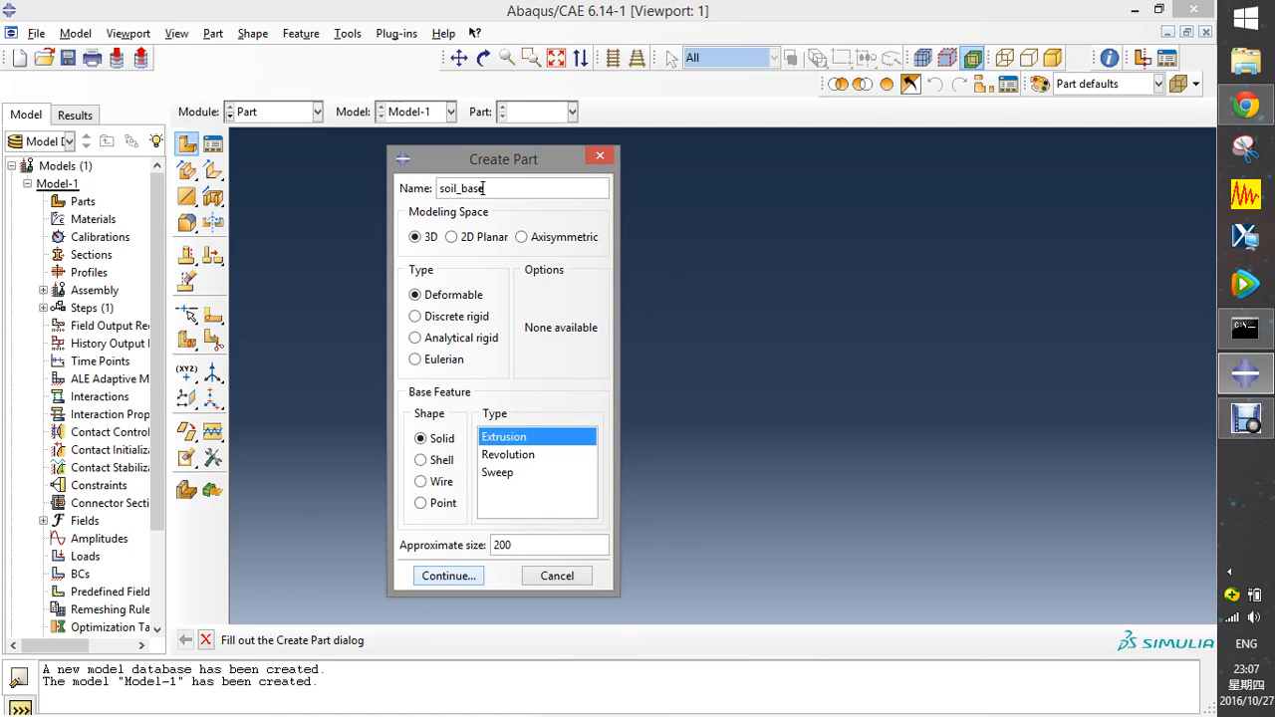
key("Return")
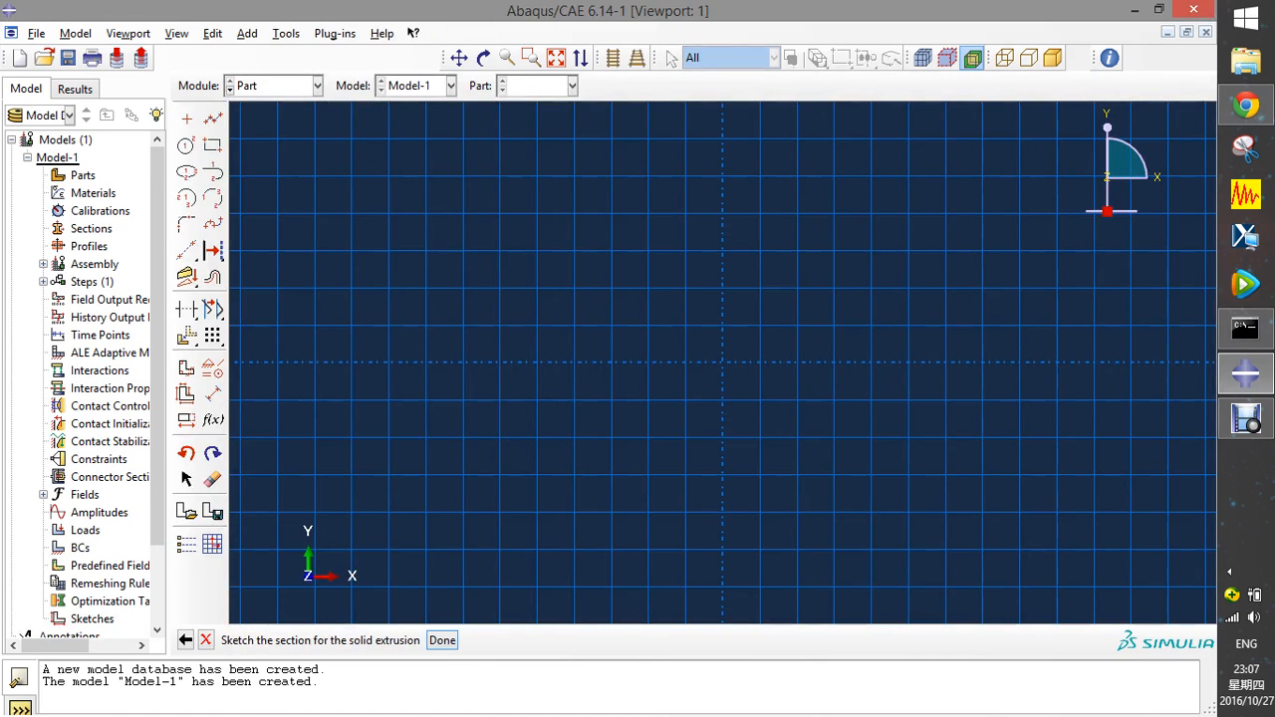
- Sketch a rectangle from corner 0,0 to corner 40,40 as the section of the base part
left_click(212, 146)
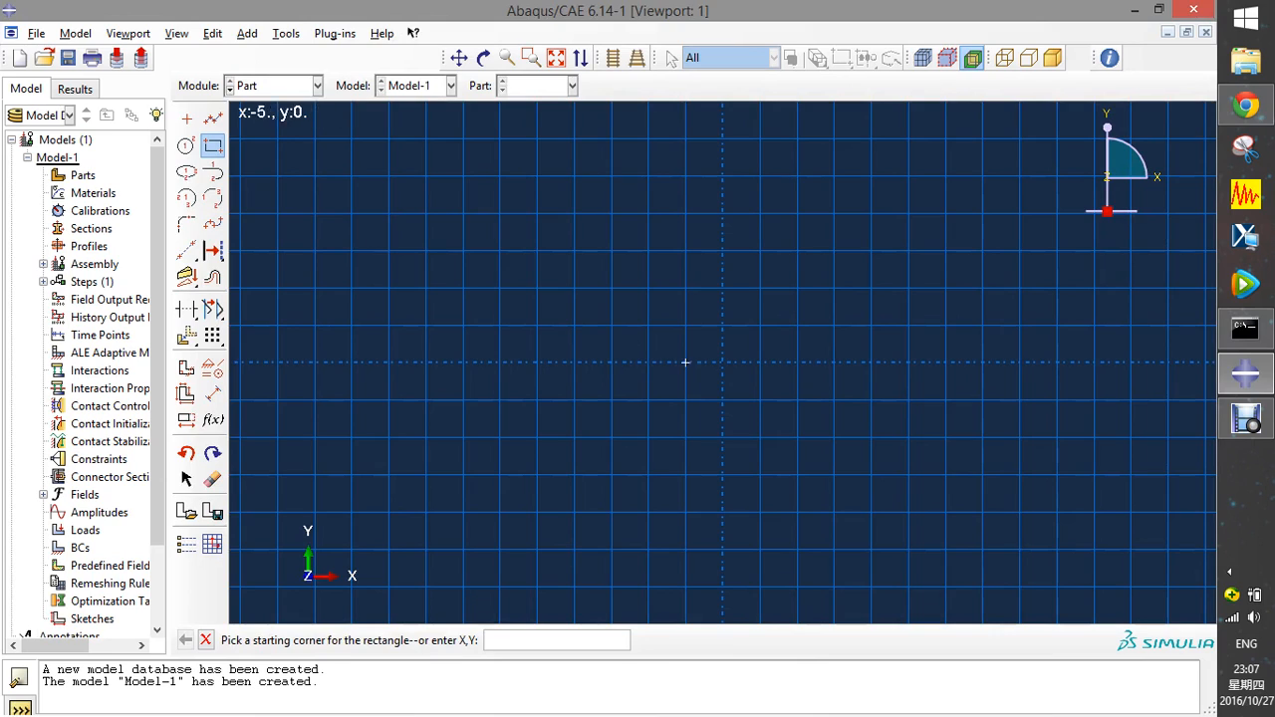
type("0,0")
key("Return")
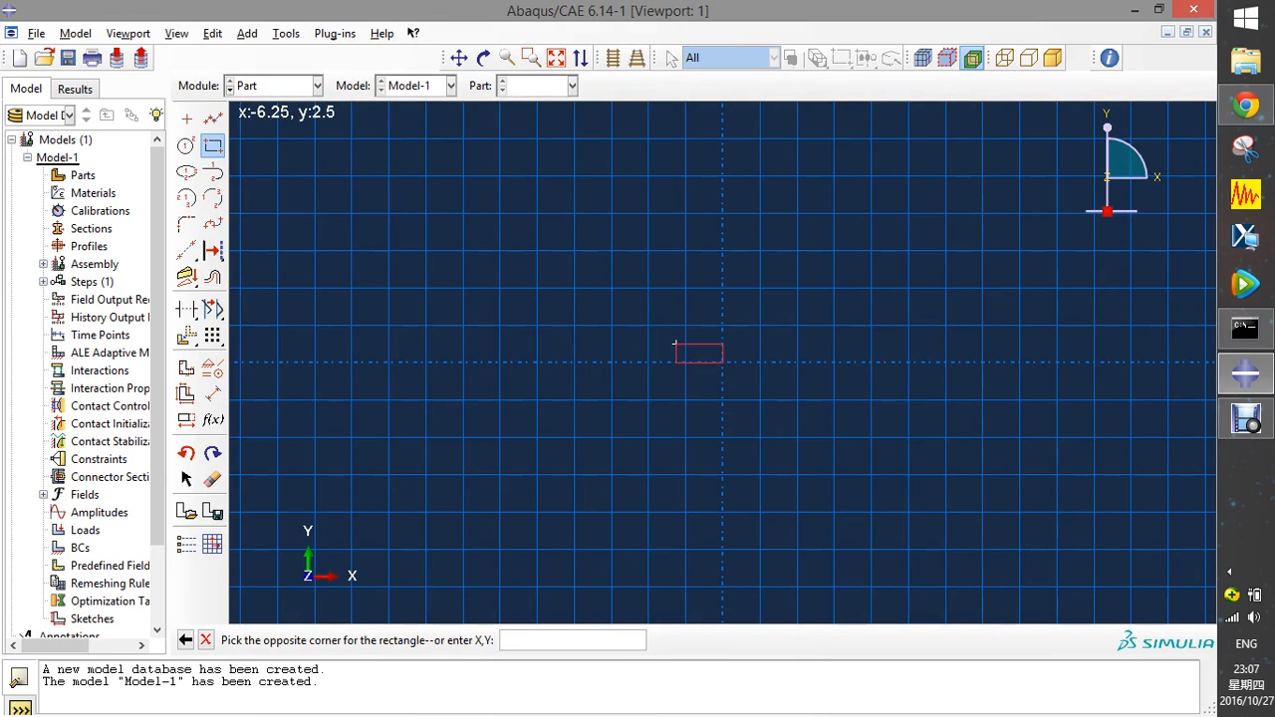
type("30,30")
key("BackSpace")
key("BackSpace")
key("BackSpace")
key("BackSpace")
key("BackSpace")
type("40,40")
key("Return")
key("Escape")
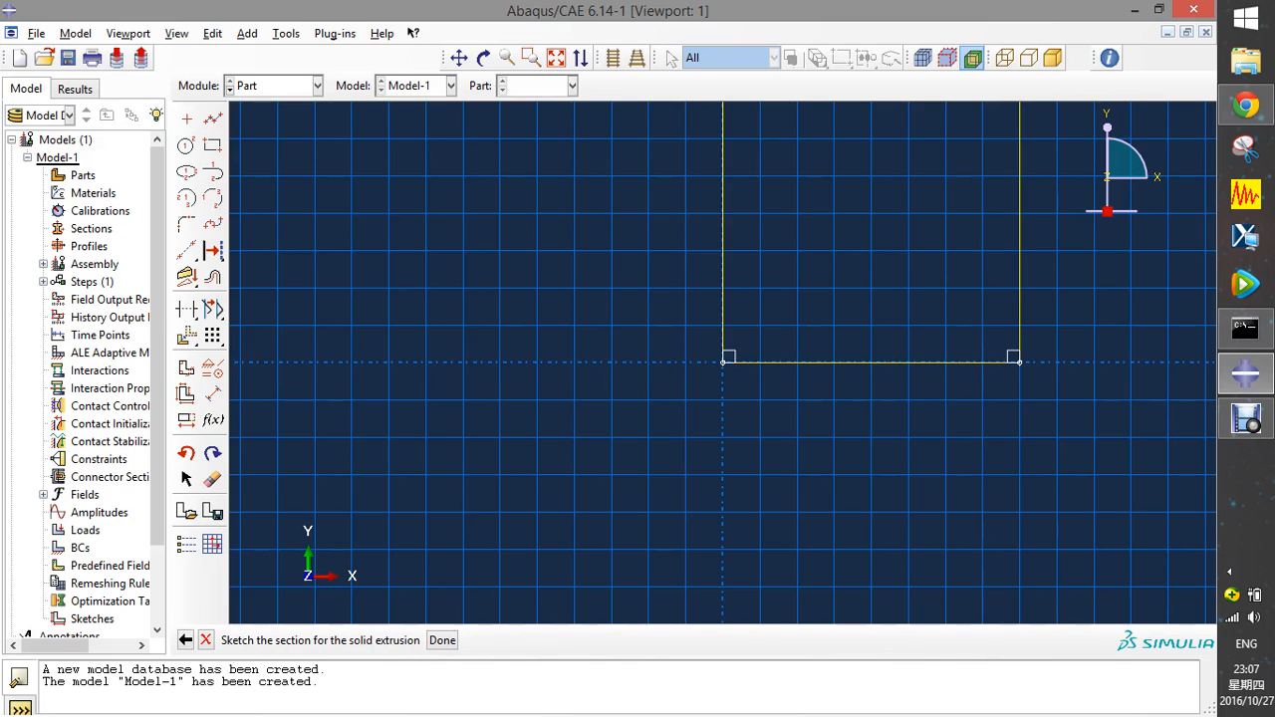
- Finish the section sketch and extrude it to a depth of 30
left_click(442, 641)
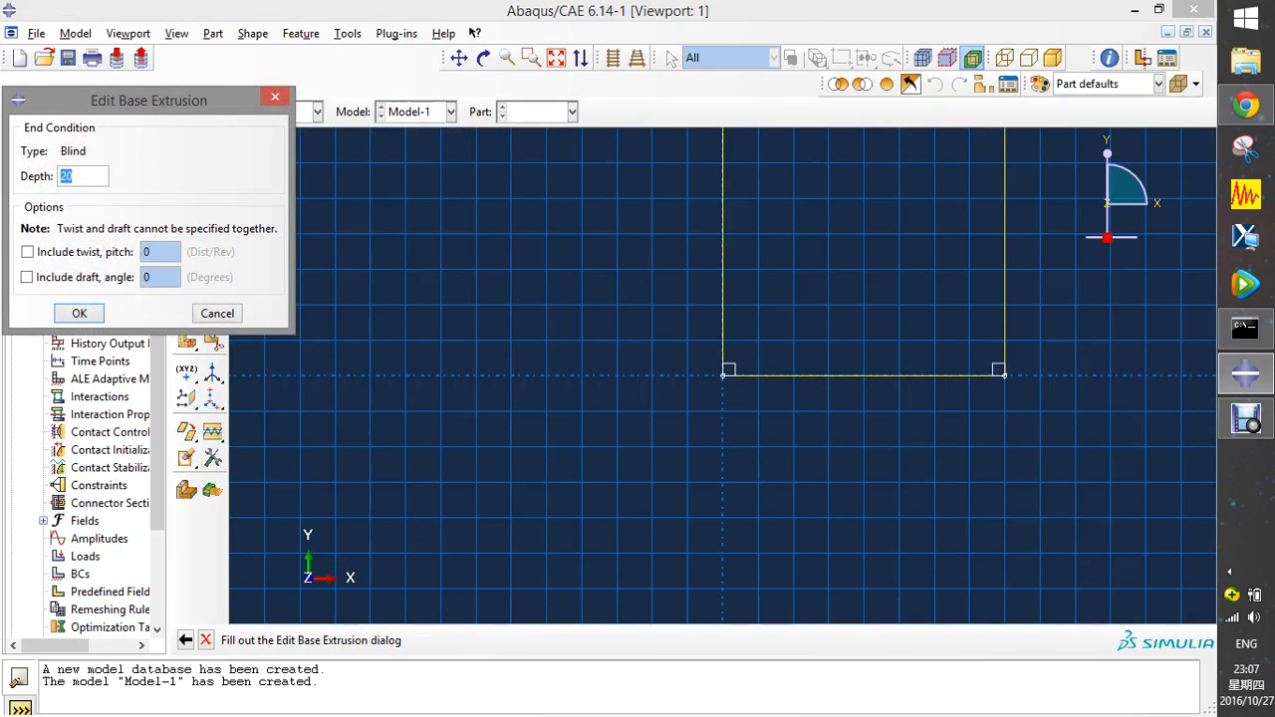
left_click(76, 176)
left_click_drag(75, 176, 58, 176)
key("BackSpace")
type("30")
key("Return")
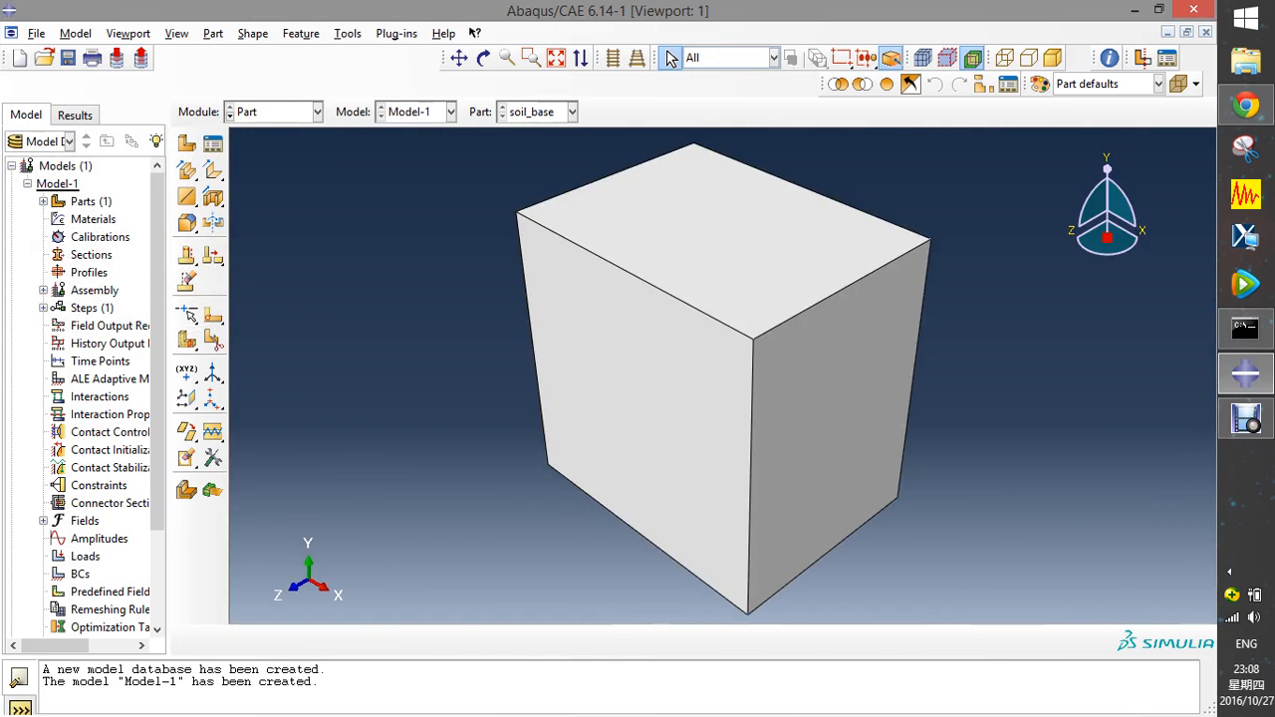
- Start an extruded cut on the block's 40 by 40 upper face, with its front edge oriented vertical and on the right
left_click(484, 58)
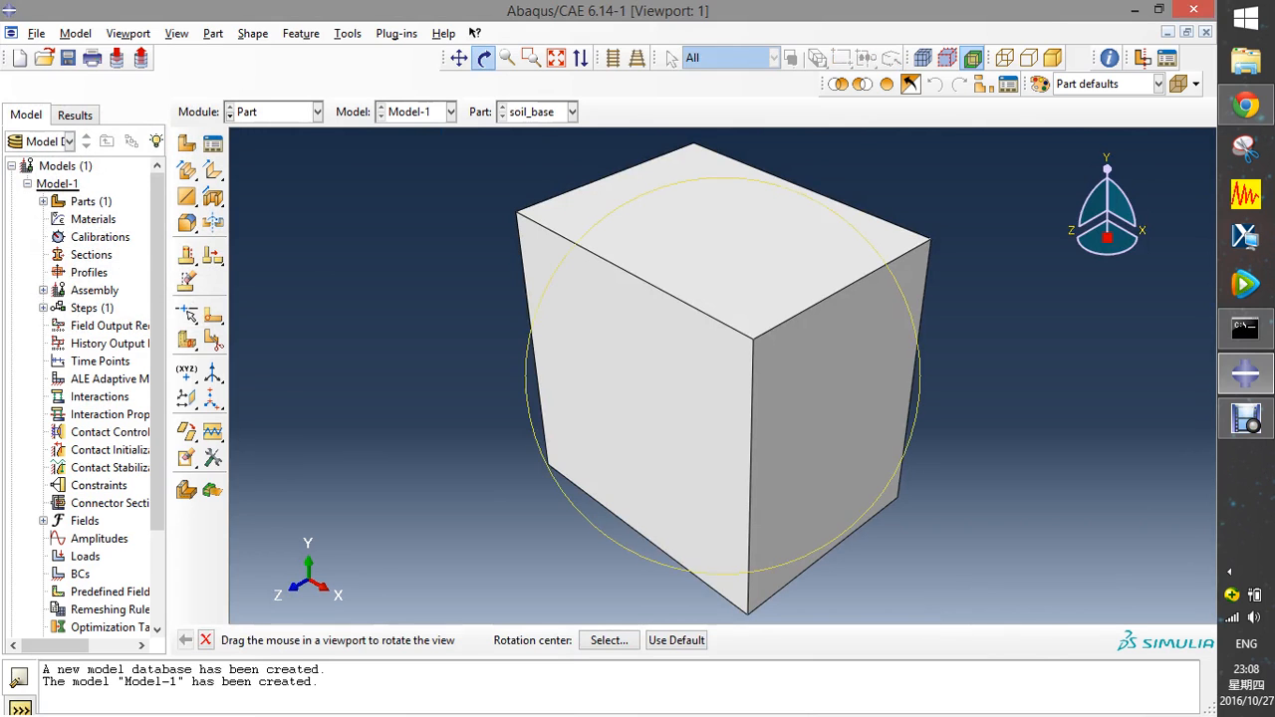
left_click_drag(542, 368, 638, 271)
left_click_drag(587, 418, 646, 231)
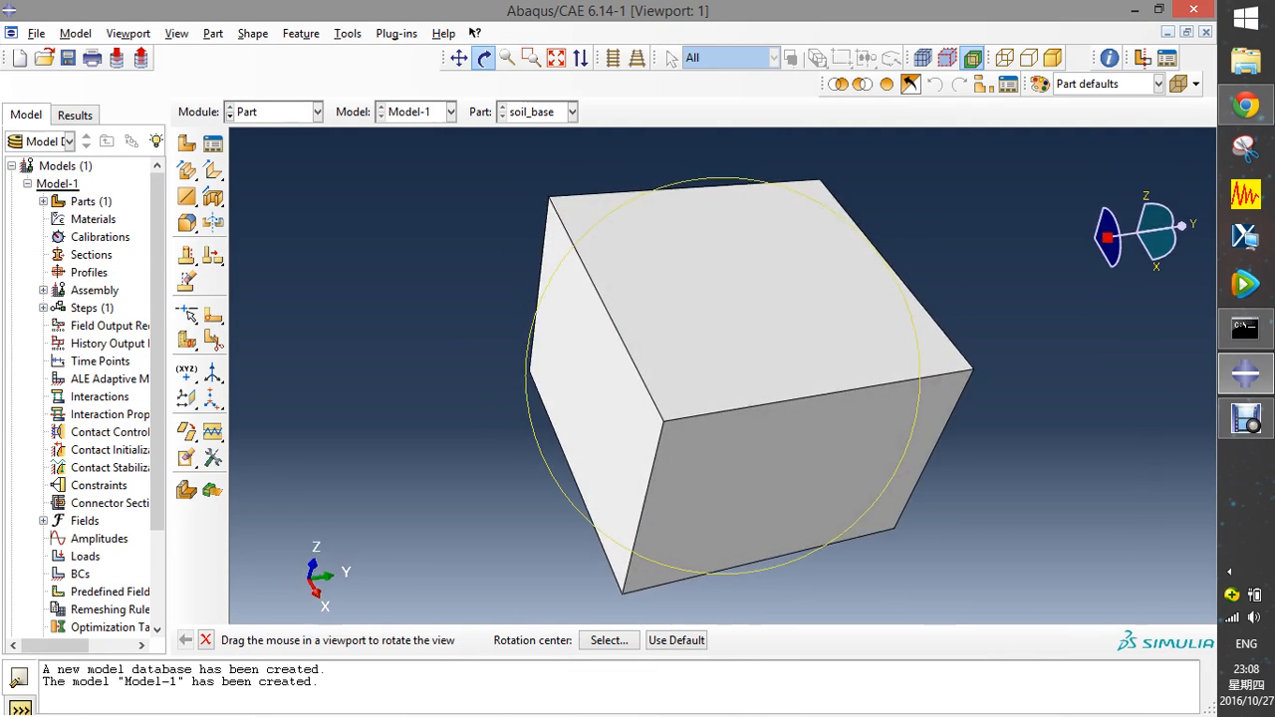
mouse_move(684, 388)
left_mouse_down()
mouse_move(649, 353)
mouse_move(605, 344)
mouse_move(671, 366)
left_mouse_up()
left_click_drag(636, 300, 643, 361)
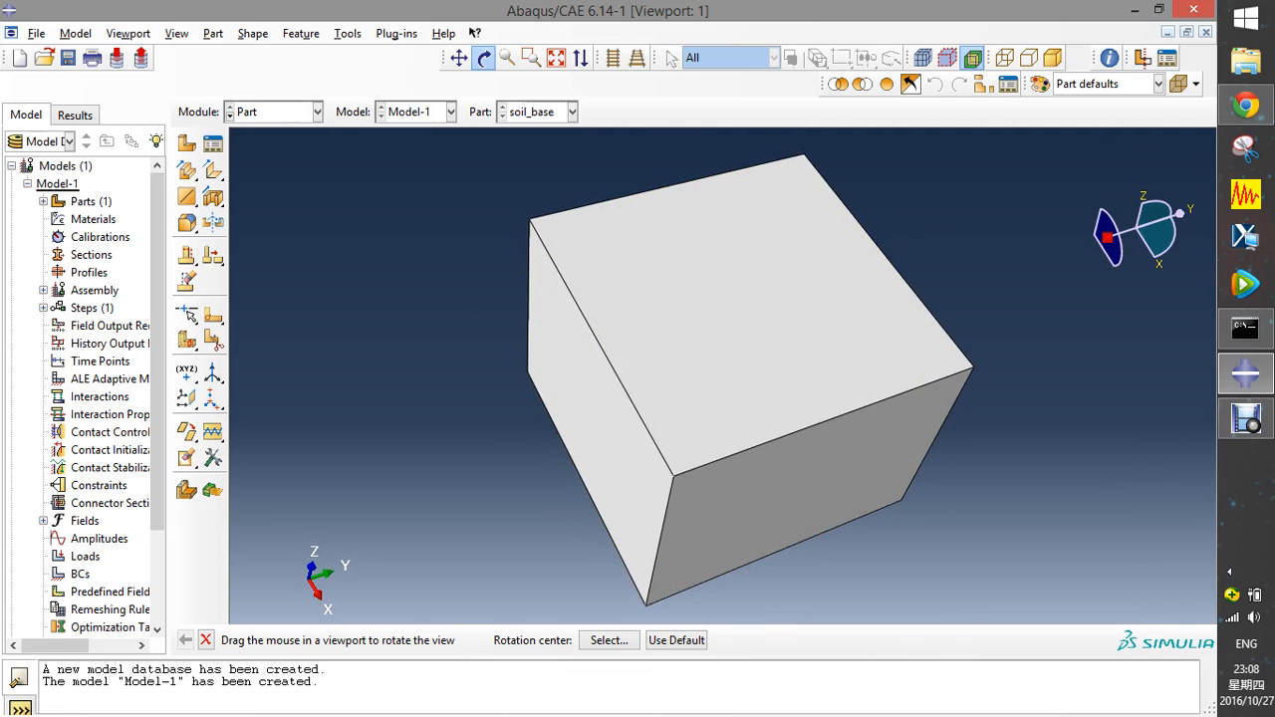
left_click(673, 58)
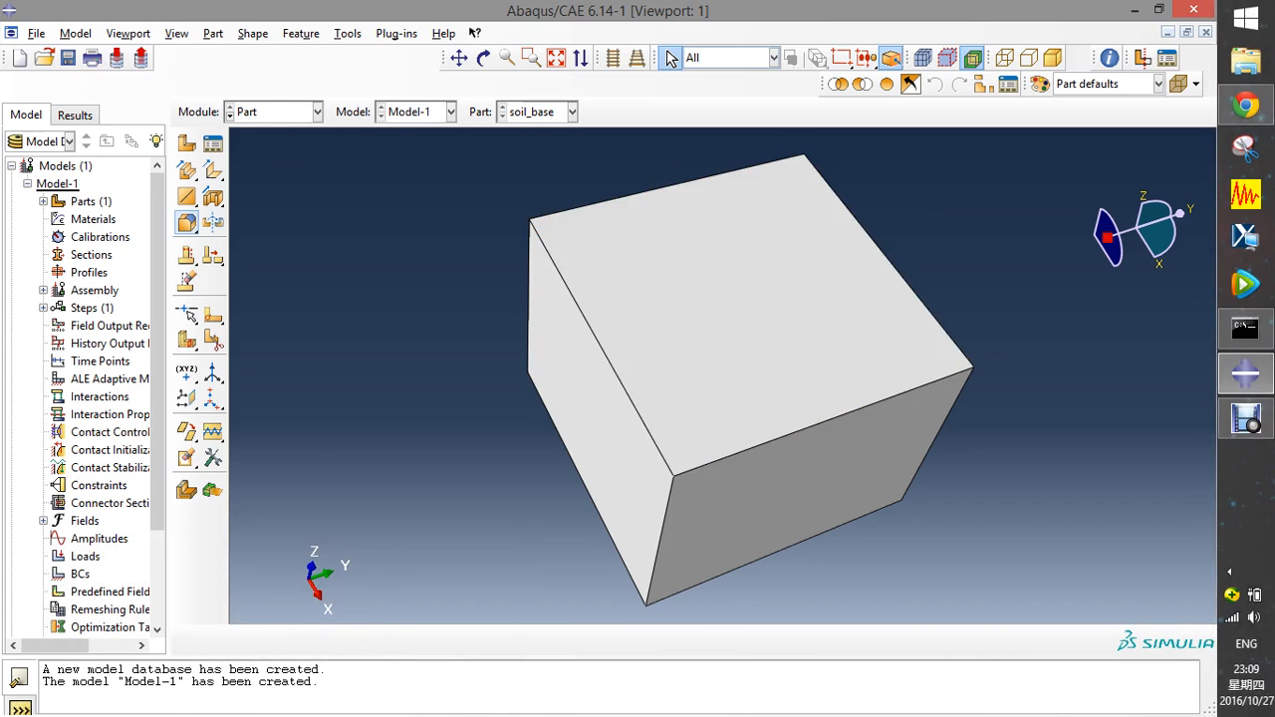
left_click(213, 197)
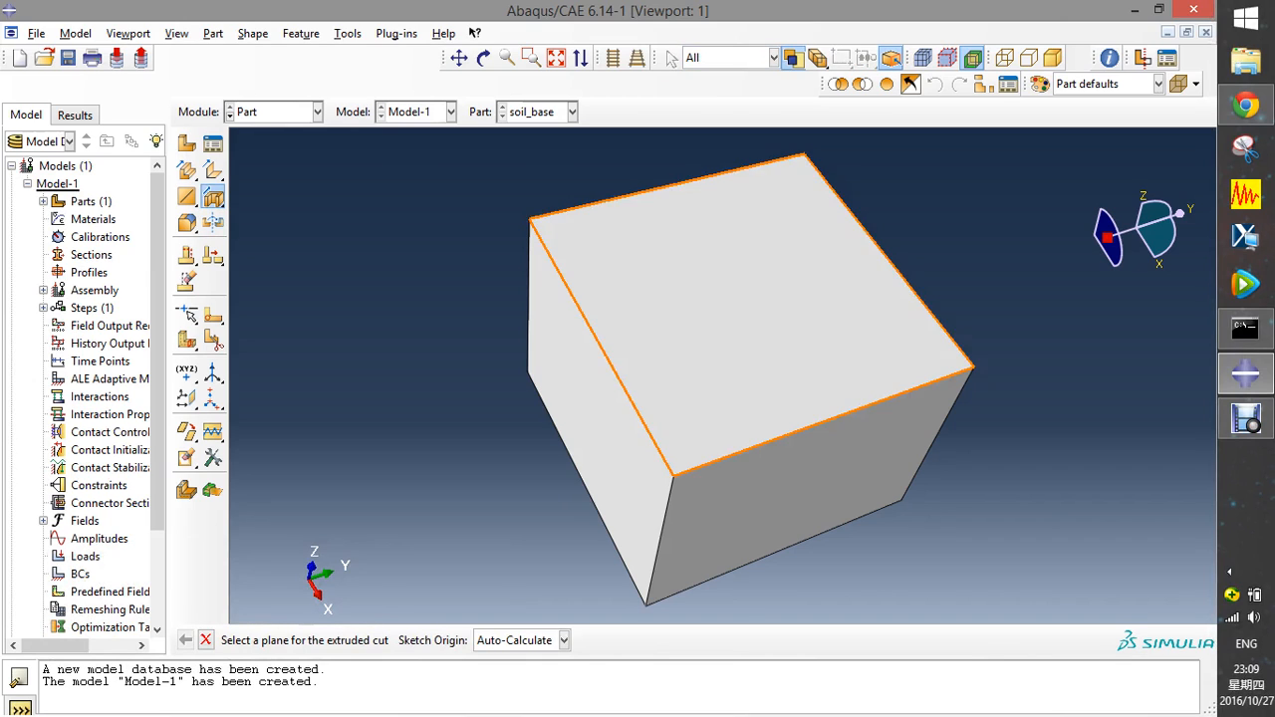
left_click(597, 344)
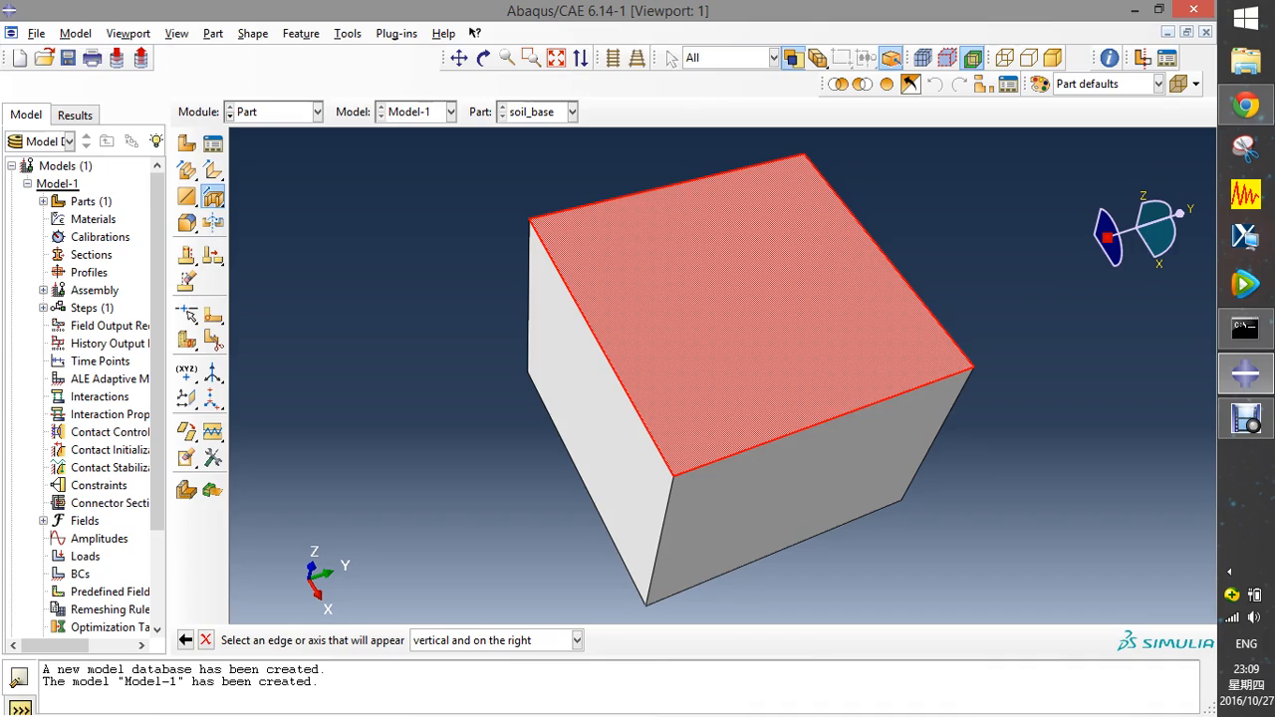
left_click(824, 422)
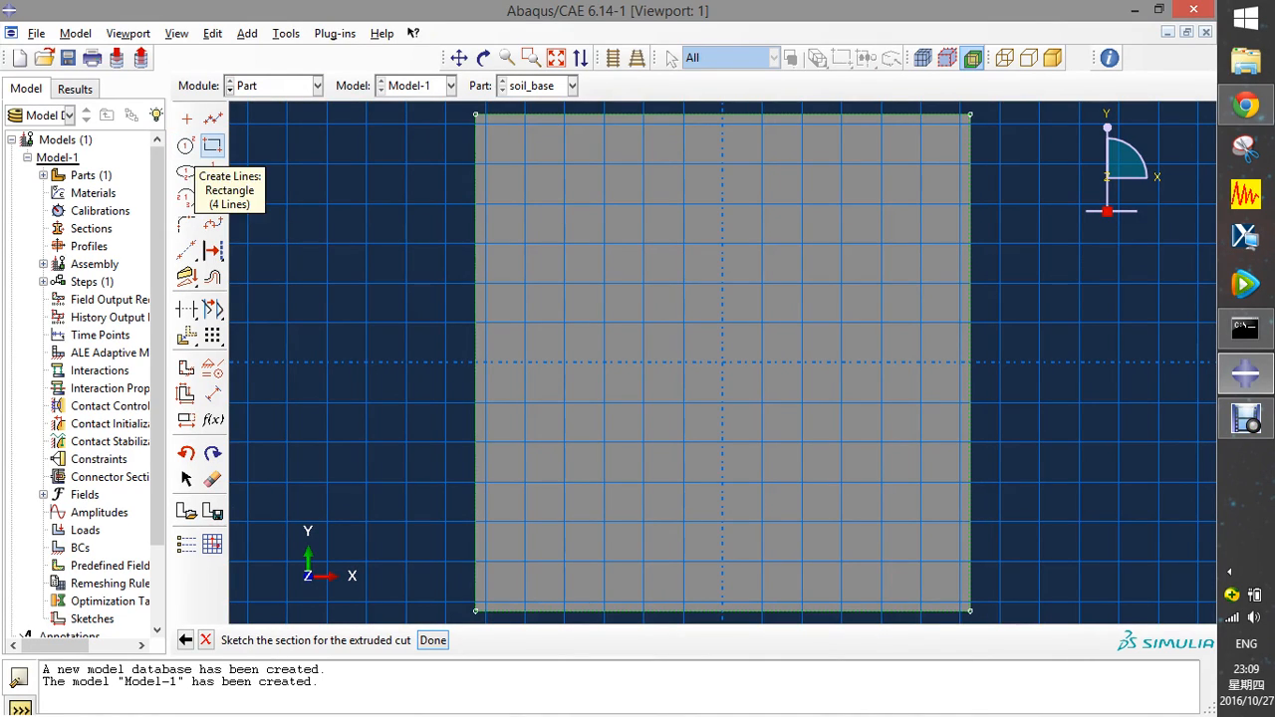
- Sketch the cut rectangle from corner 0,0 to corner 12,12
left_click(212, 145)
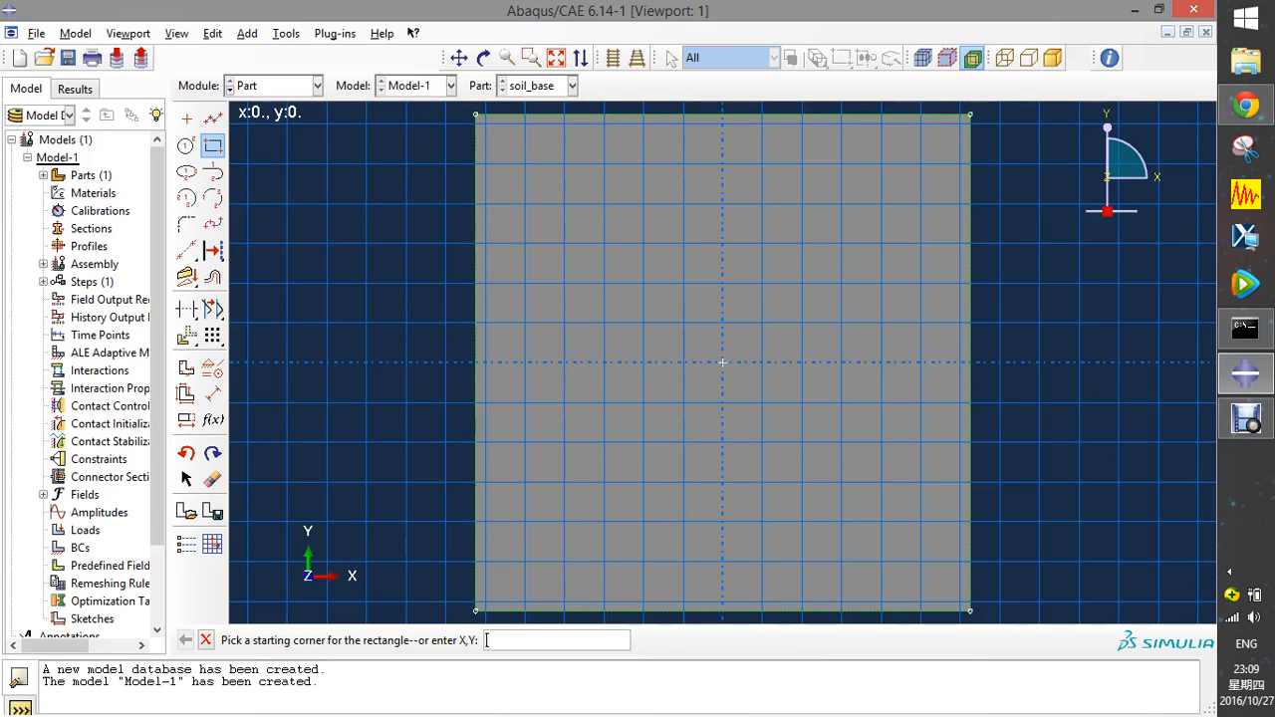
type("0,0")
key("Return")
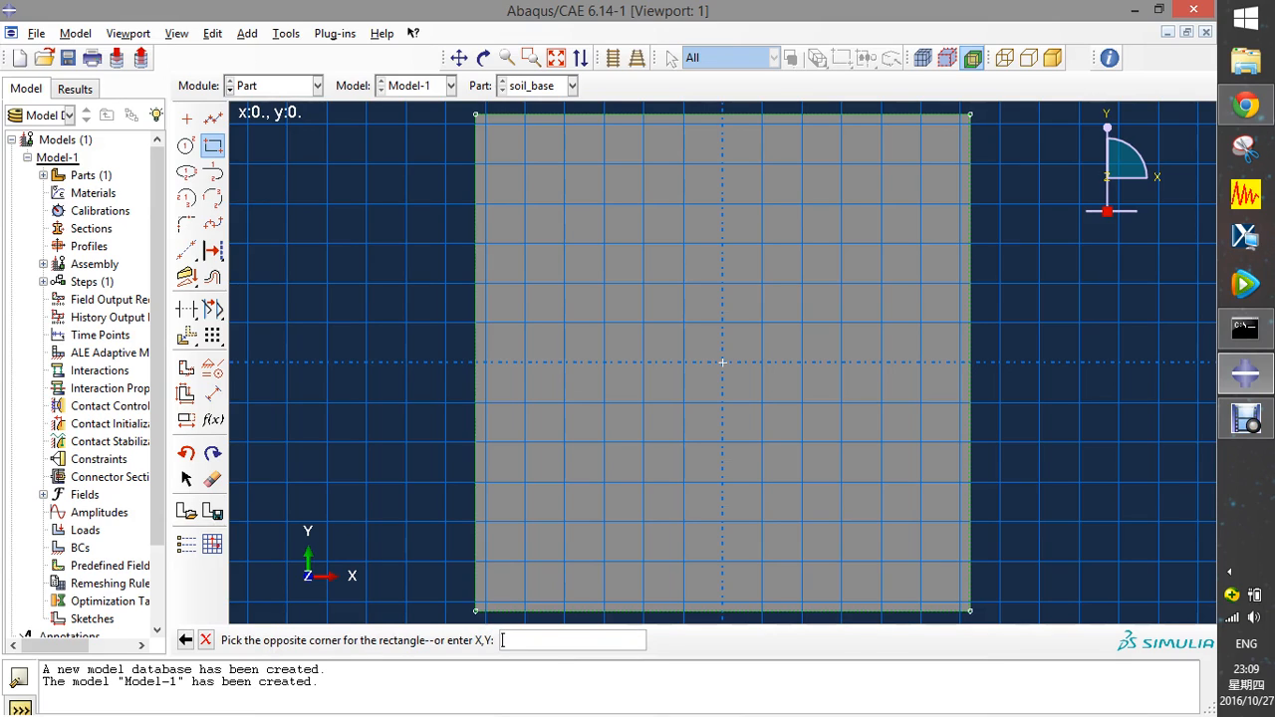
type("12,12")
key("Return")
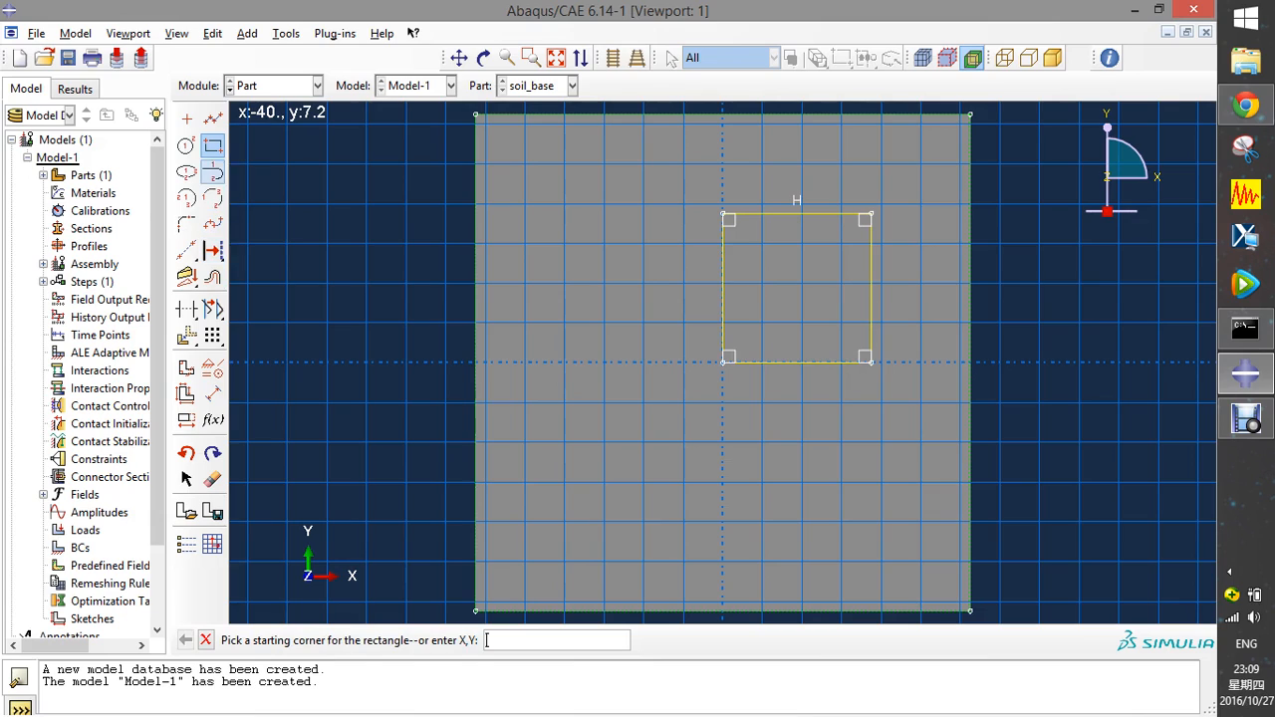
- Translate the small rectangle from the sketch origin to the face's lower-left corner at -20,-20
left_click(187, 336)
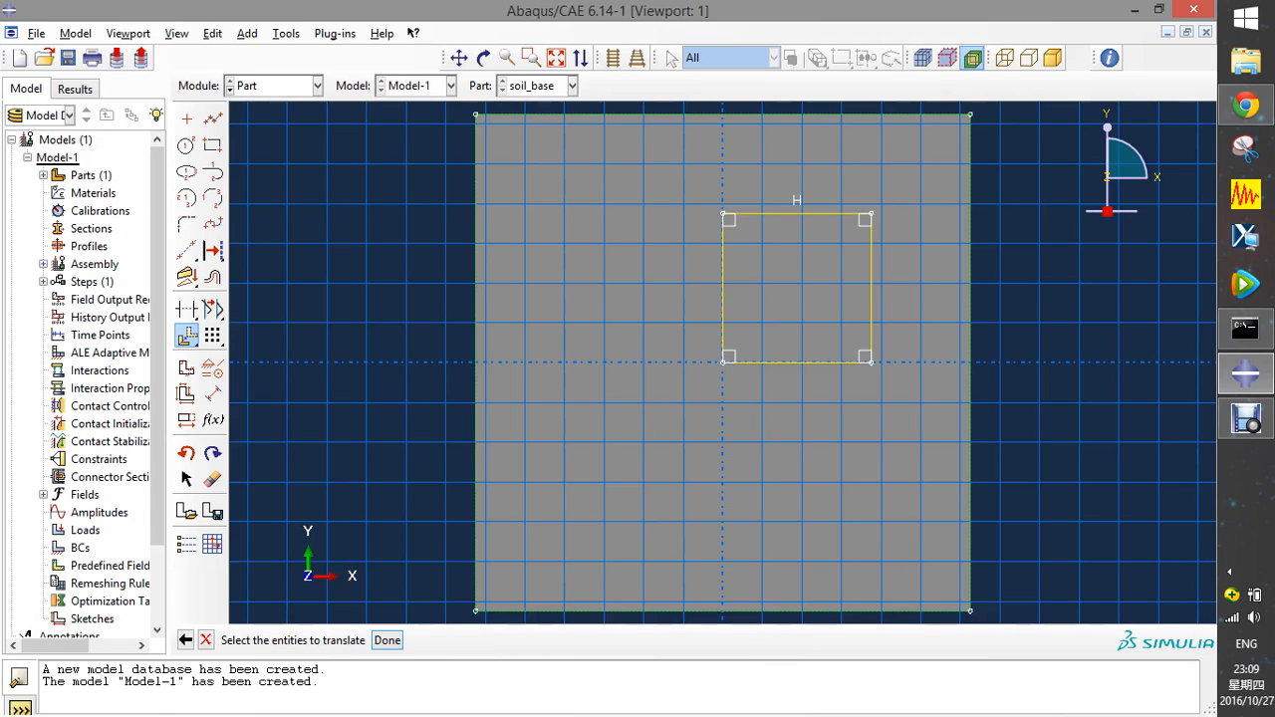
left_click_drag(893, 181, 655, 443)
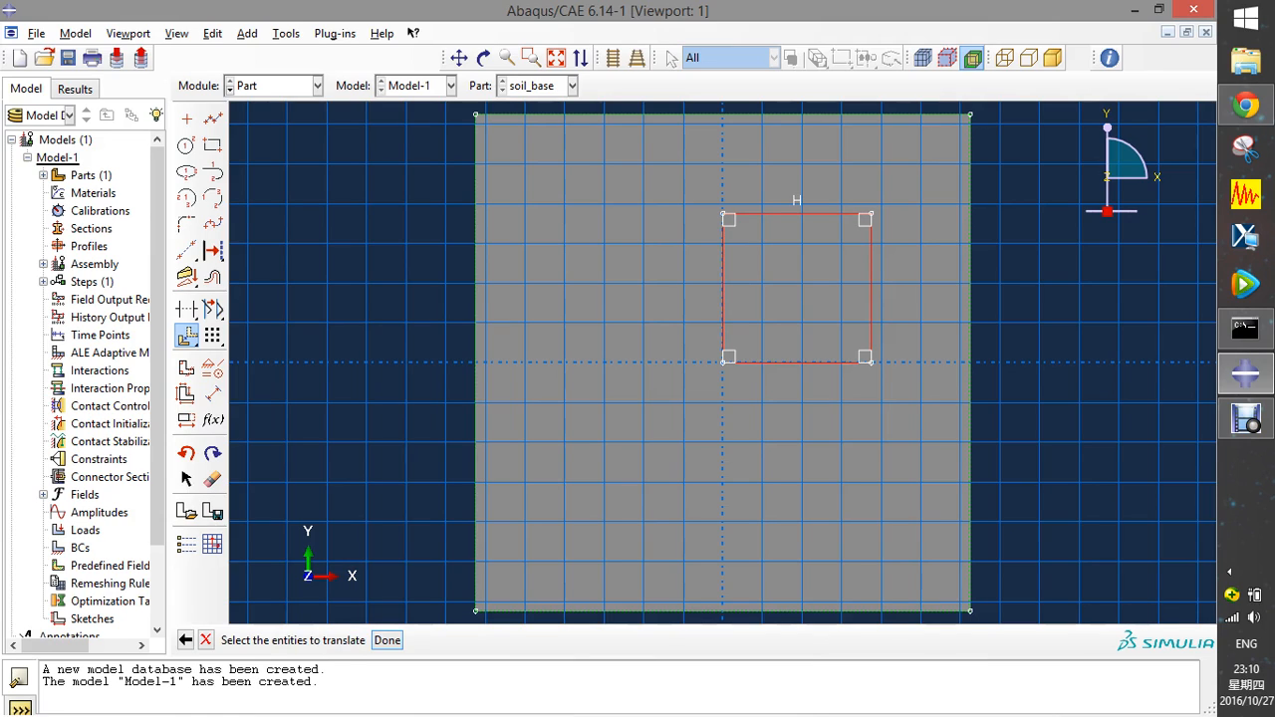
left_click(387, 640)
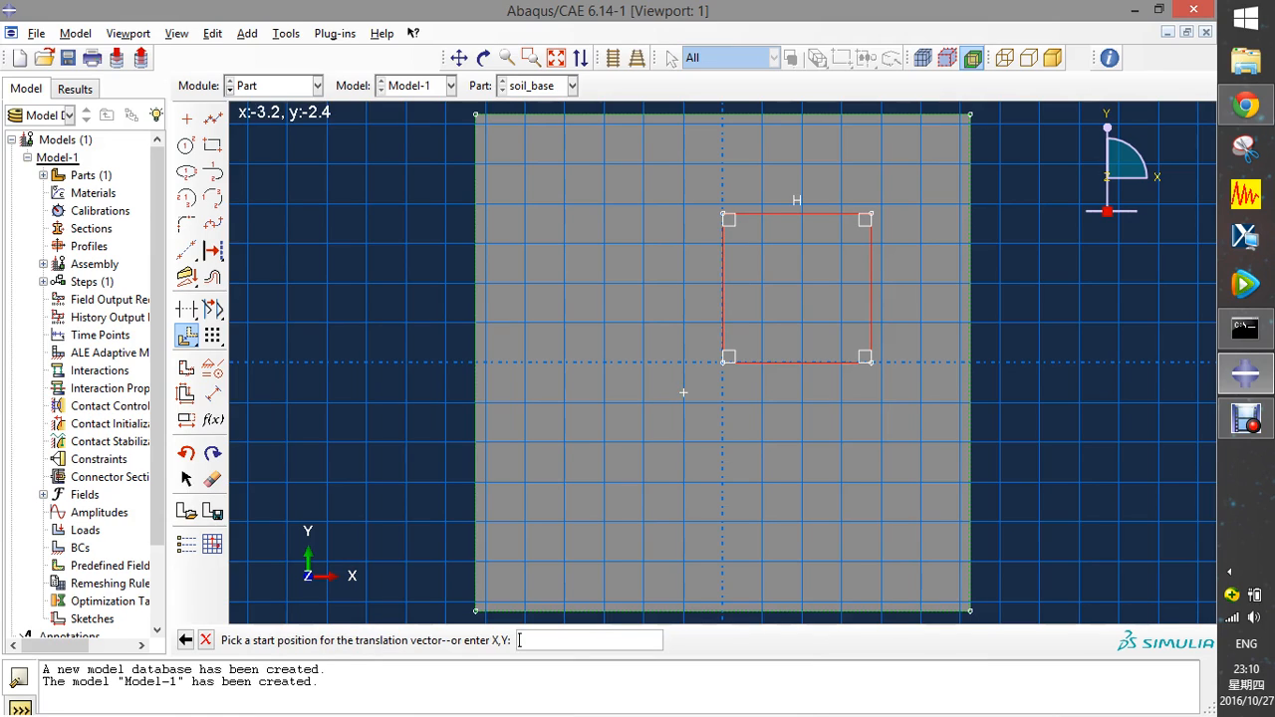
left_click(723, 362)
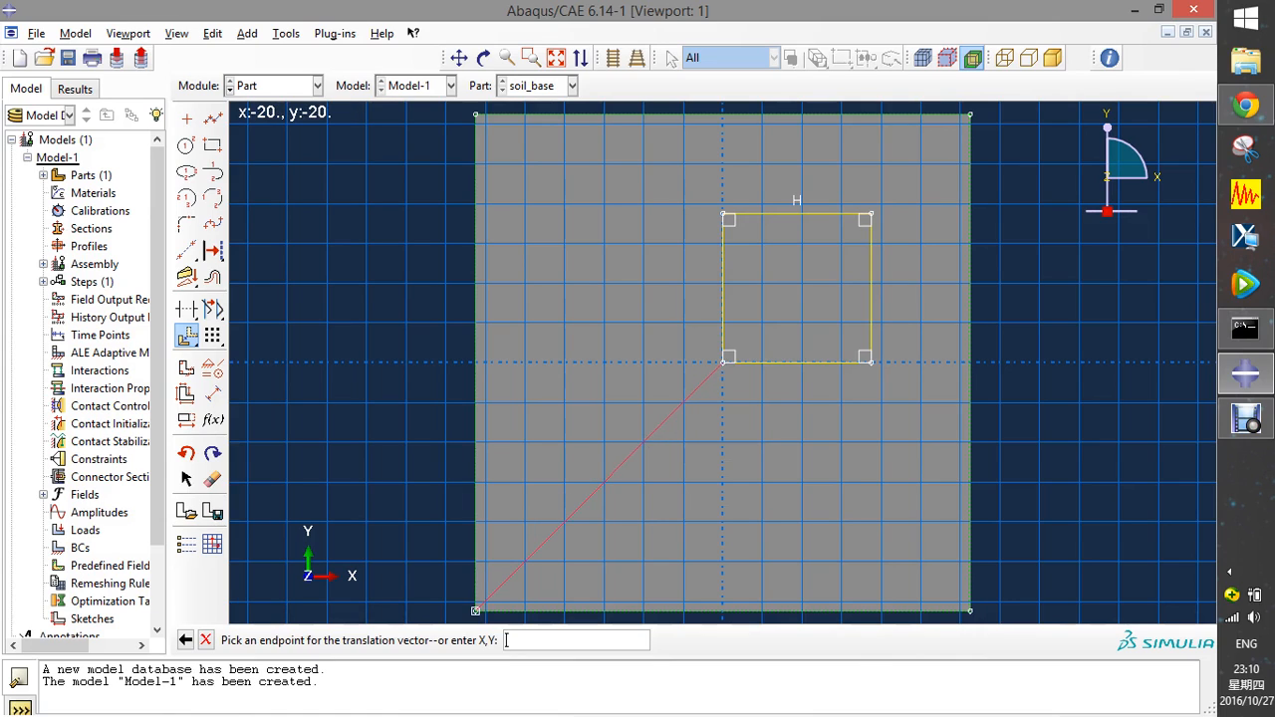
left_click(476, 611)
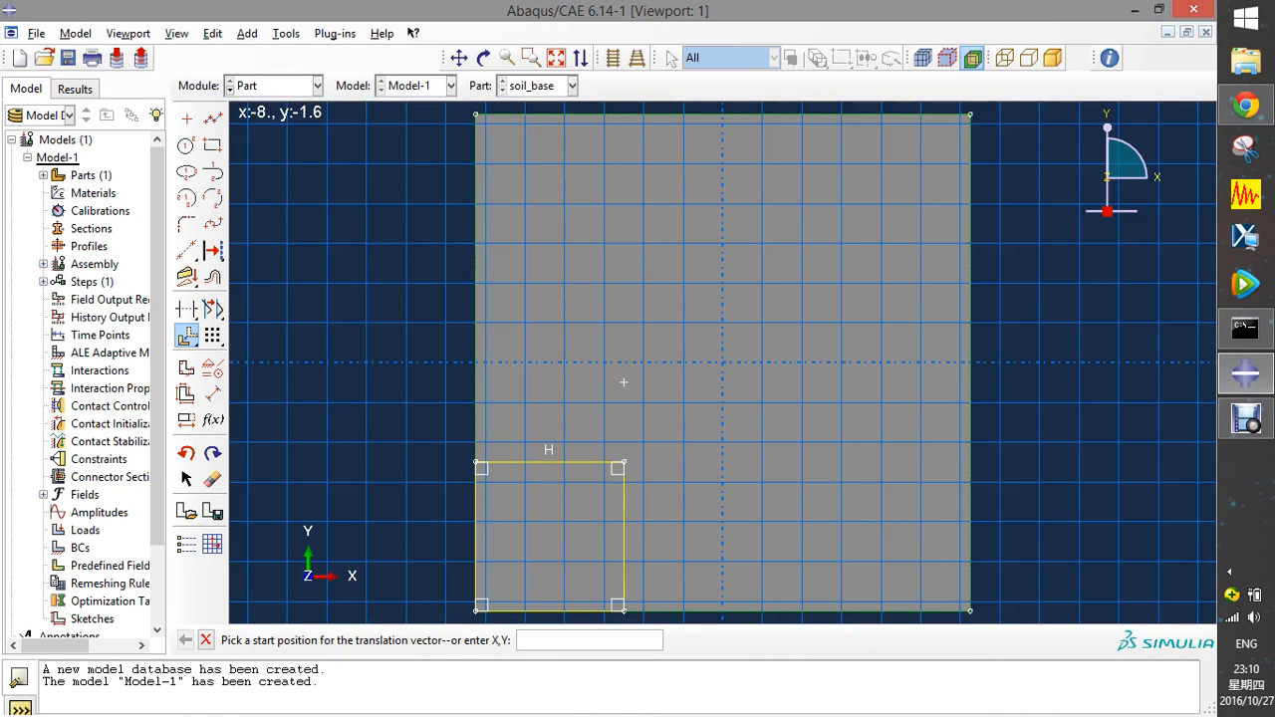
- Translate the small rectangle along a vector from 0,0 to 14,14 to center it on the face
type("0,0")
key("Return")
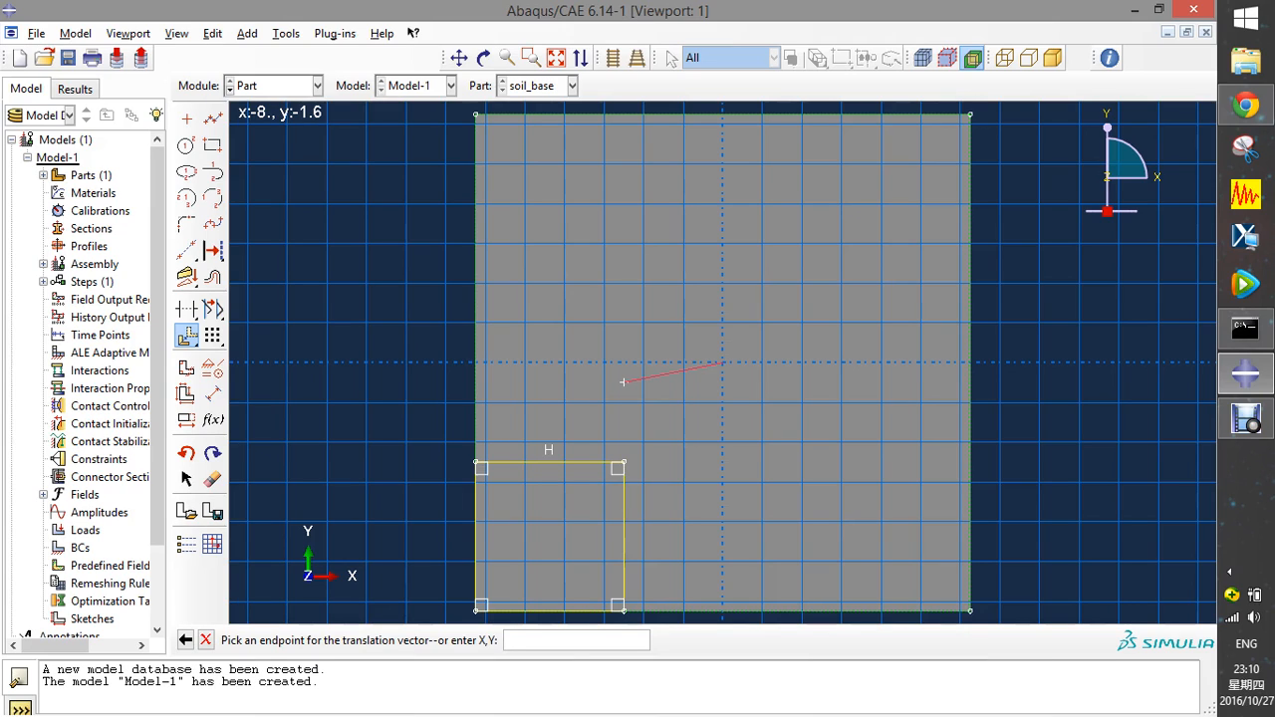
type("14,14")
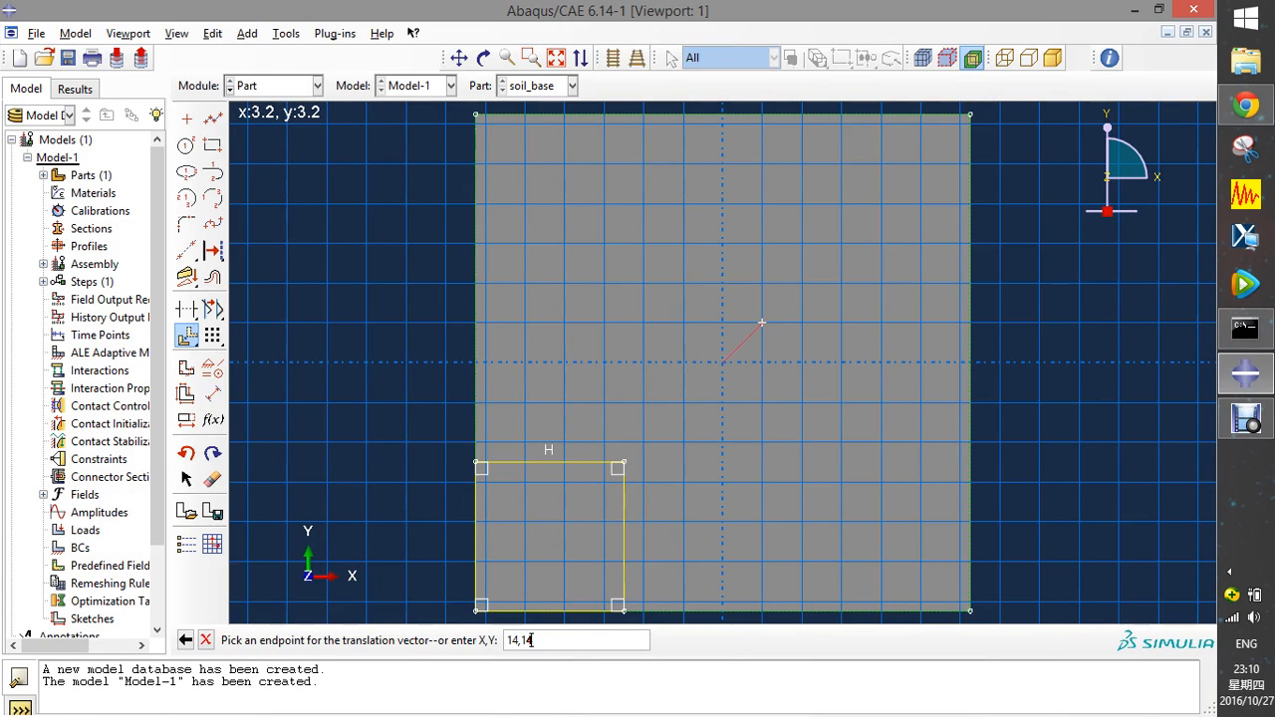
key("Return")
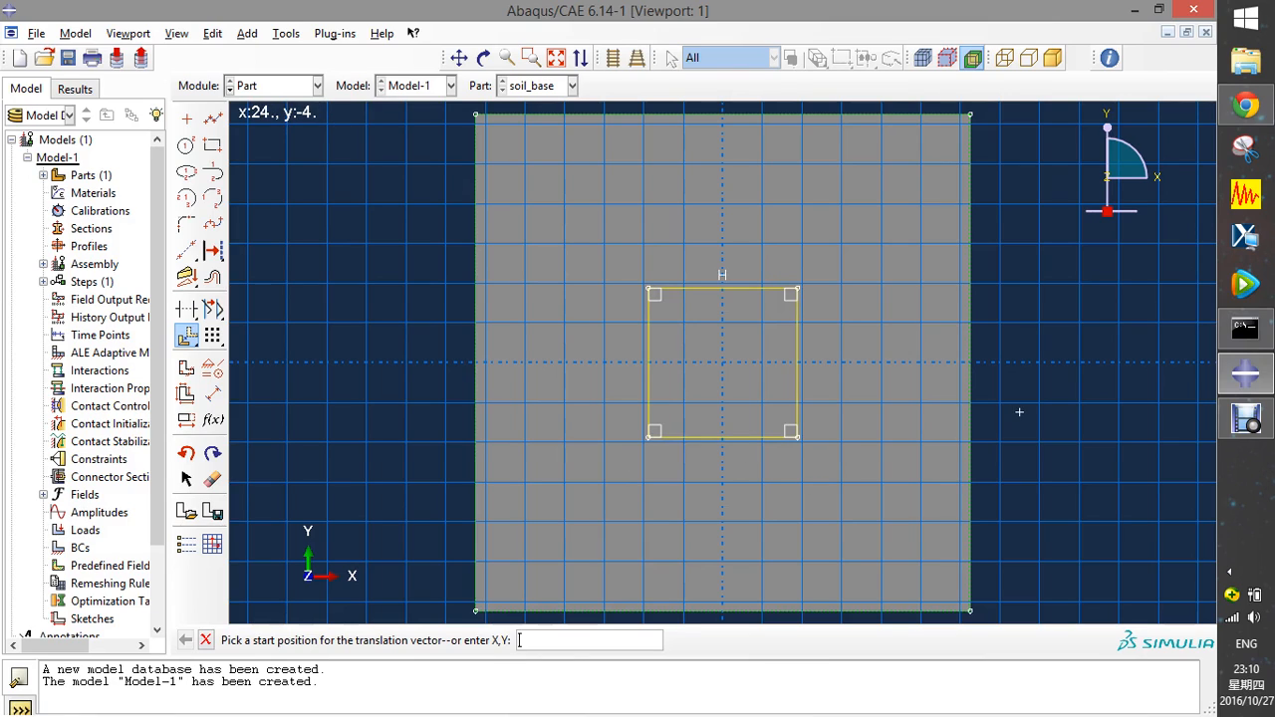
key("Escape")
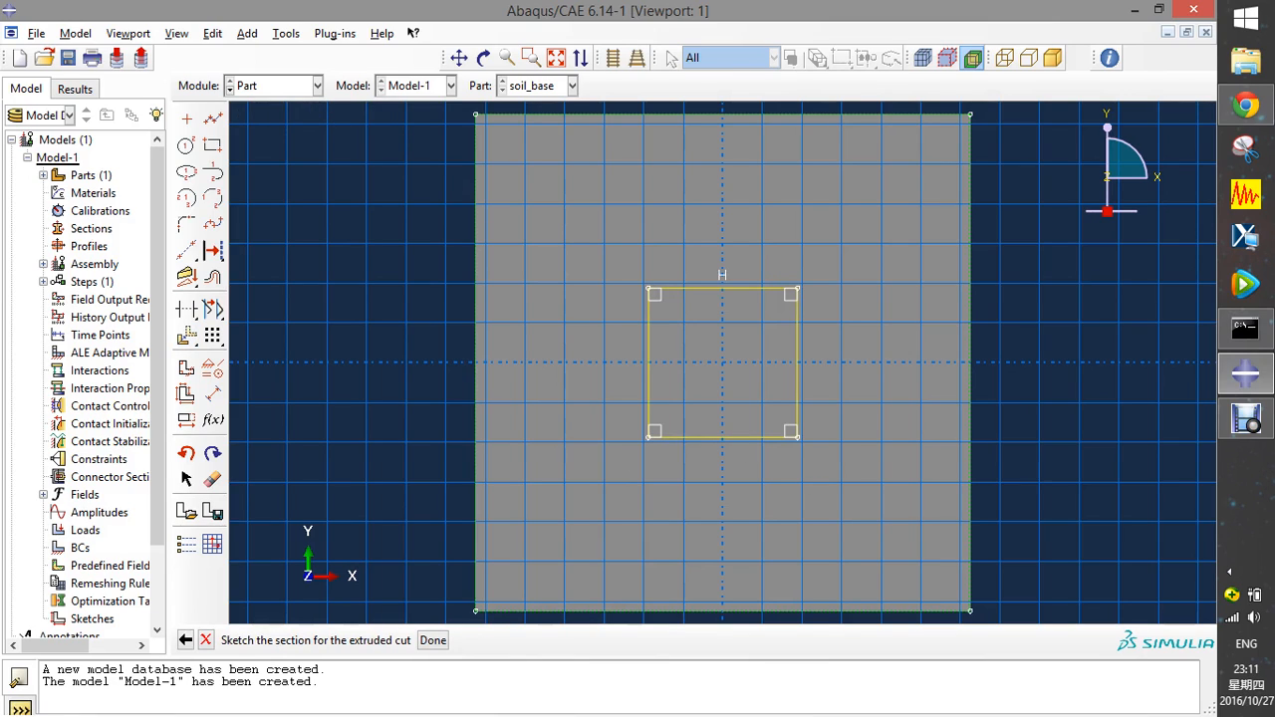
- Finish the cut sketch and cut the square pocket with a Blind end condition and a depth of 4
left_click(433, 641)
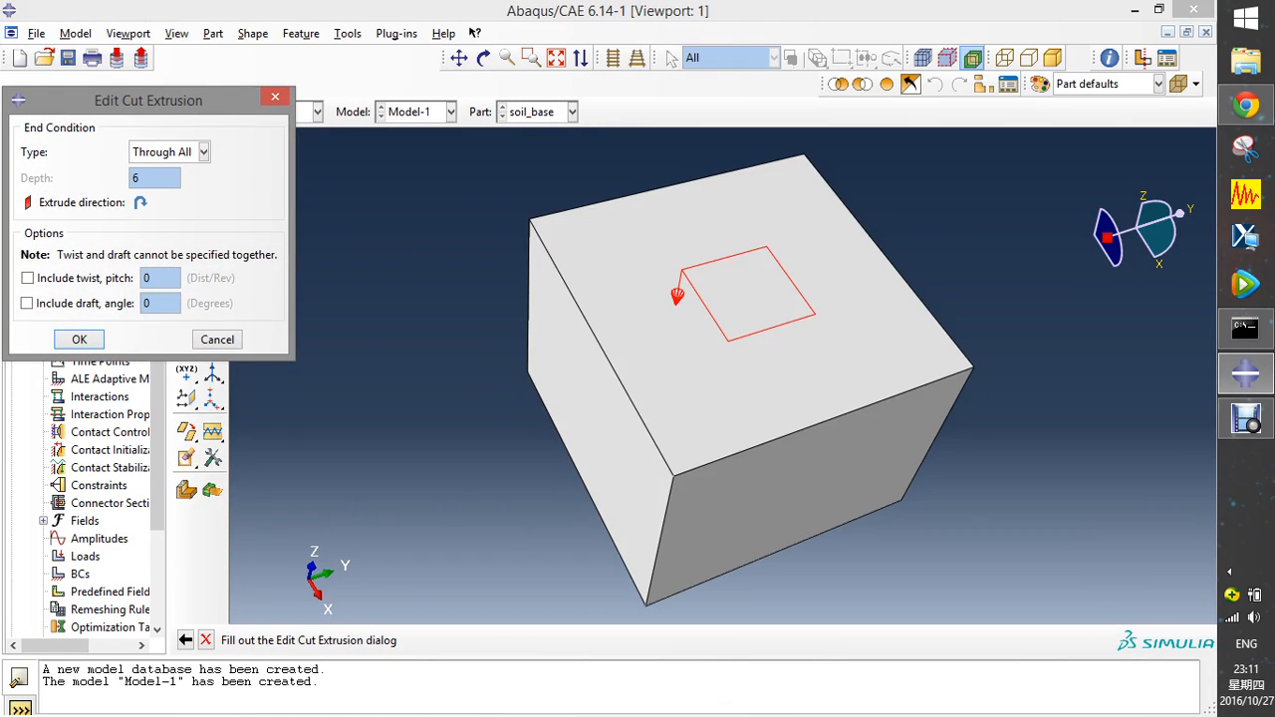
left_click(169, 151)
left_click(149, 173)
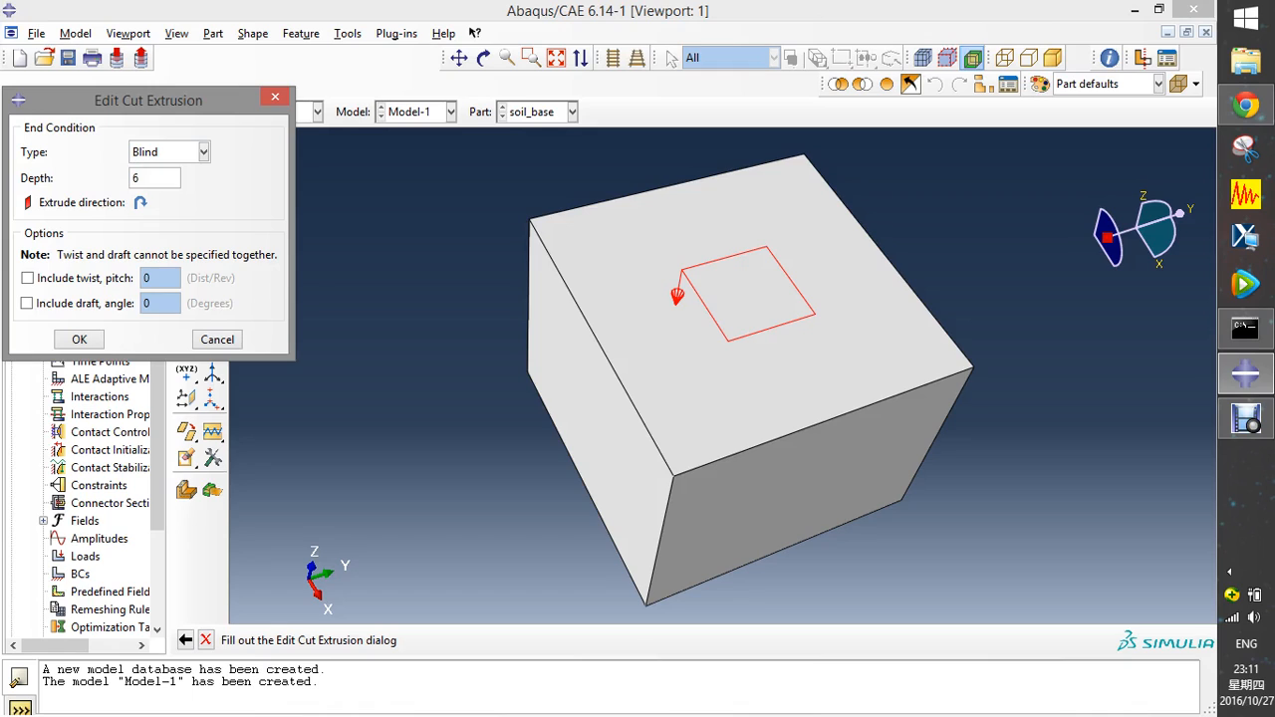
double_click(136, 178)
key("BackSpace")
type("4")
key("Return")
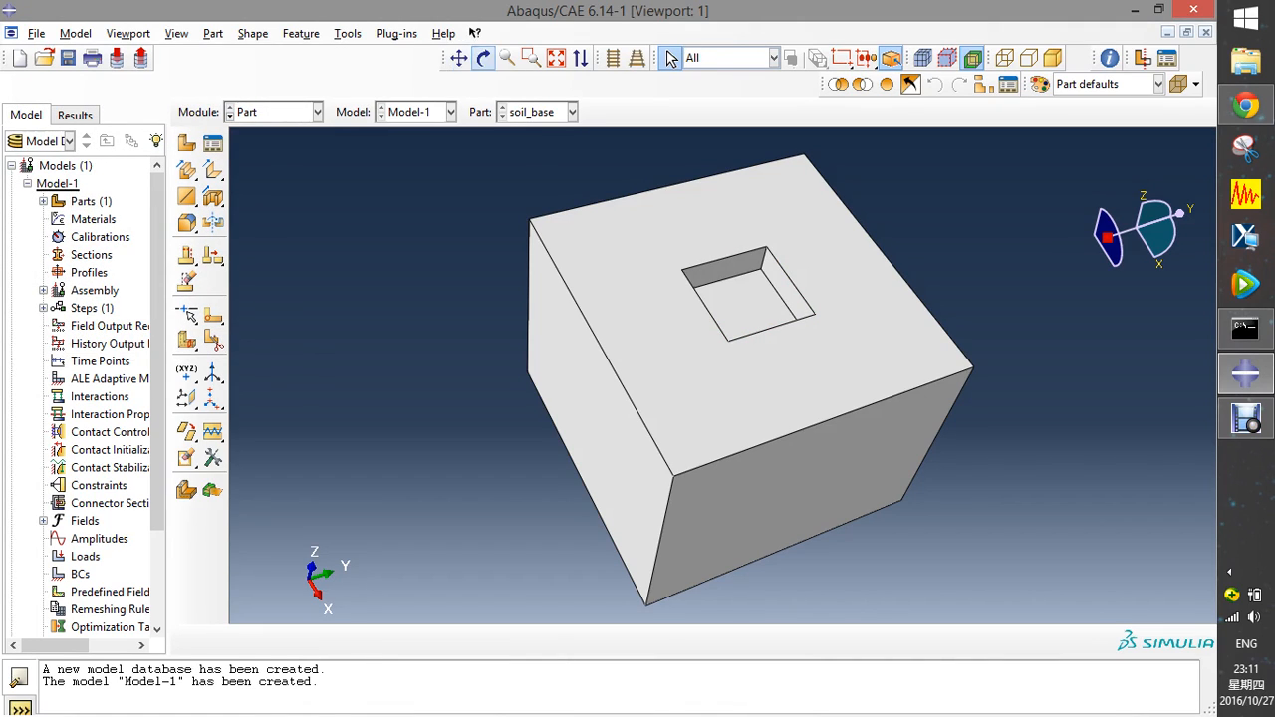
- Create a 3D deformable solid extrusion part named soil_tet with an approximate size of 200
left_click(484, 58)
mouse_move(663, 299)
left_mouse_down()
mouse_move(778, 277)
mouse_move(618, 393)
mouse_move(633, 425)
mouse_move(509, 289)
mouse_move(658, 478)
mouse_move(621, 313)
mouse_move(606, 389)
left_mouse_up()
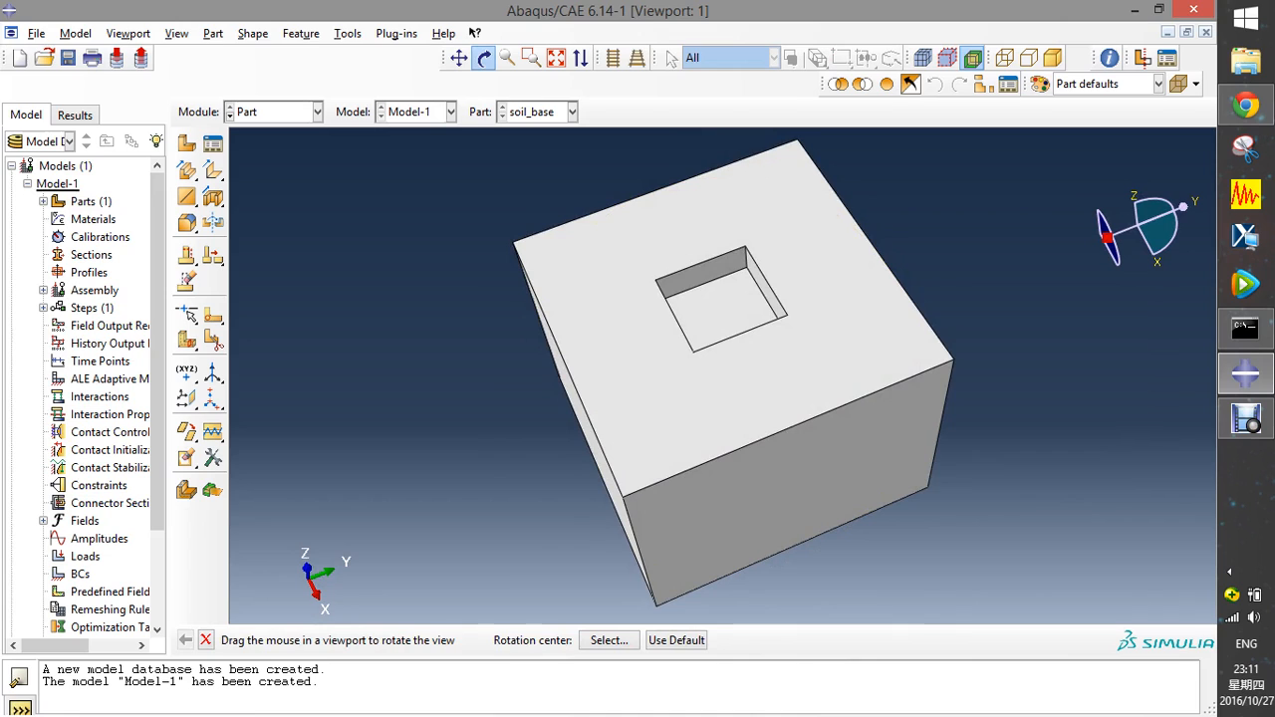
left_click(317, 112)
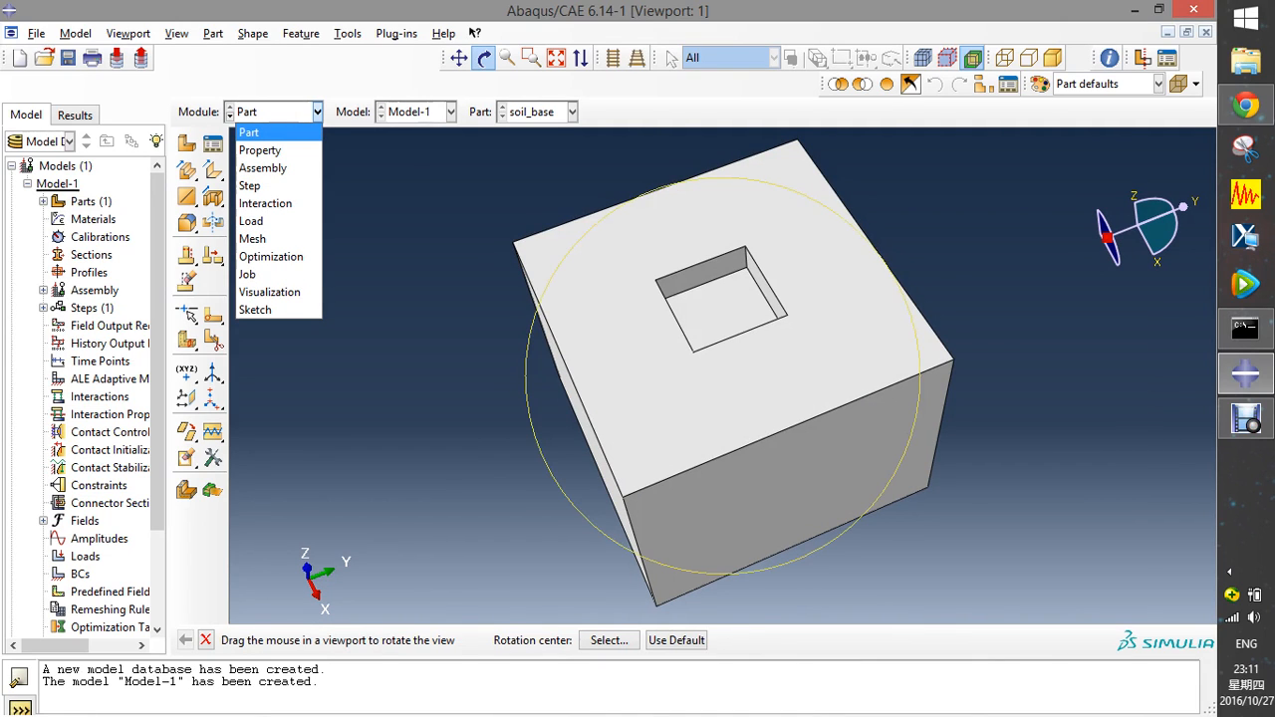
left_click(261, 132)
left_click(187, 142)
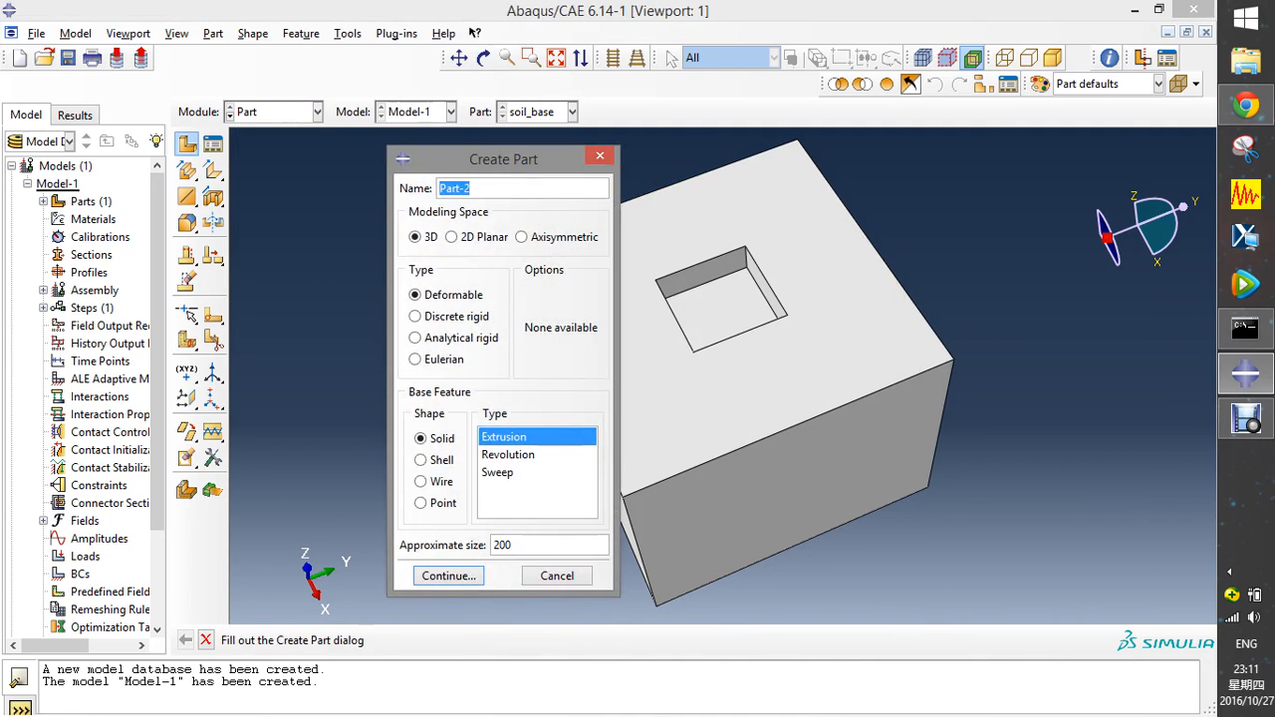
key("BackSpace")
type("soil_tet")
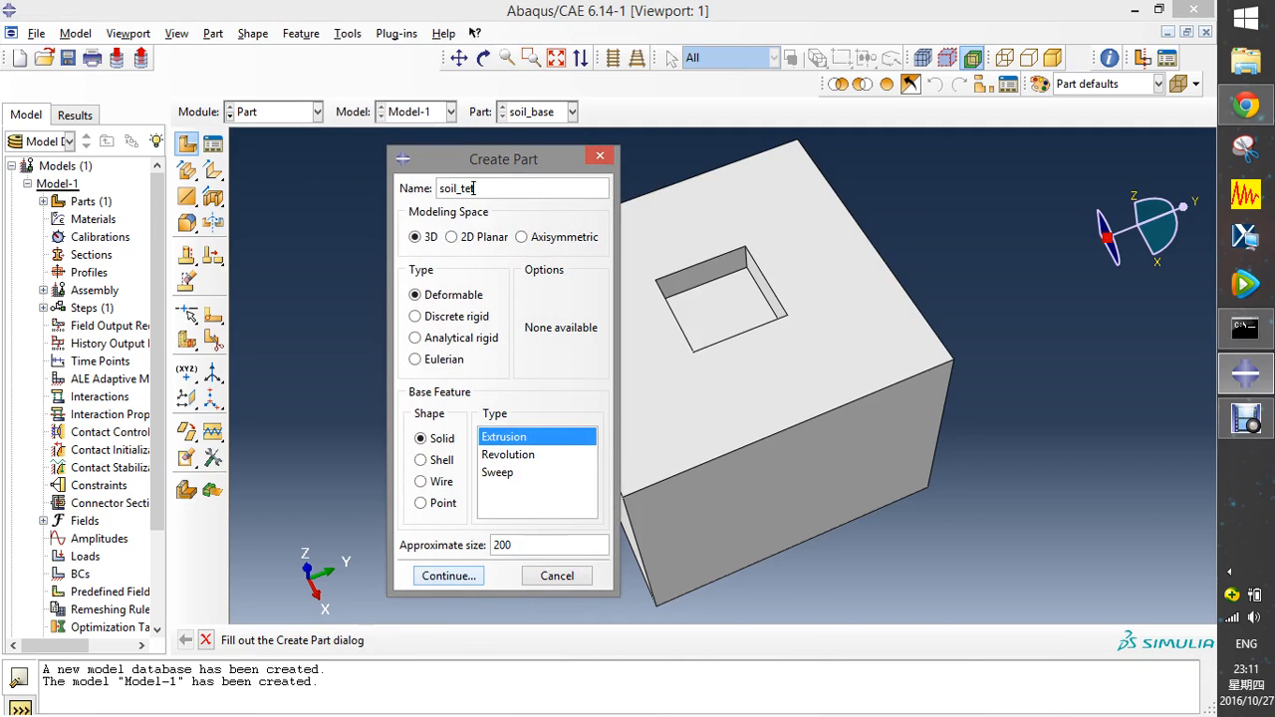
key("Return")
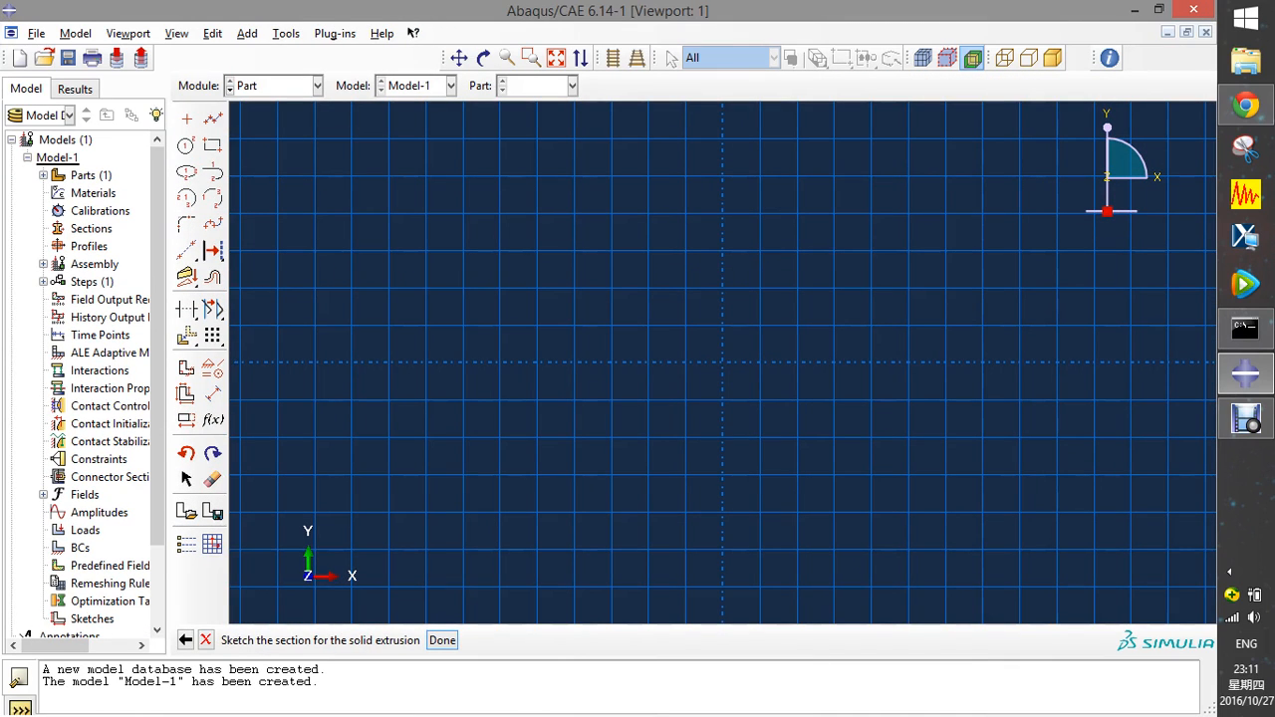
- Sketch the soil_tet section as a rectangle from corner 0,0 to corner 12,12
left_click(212, 145)
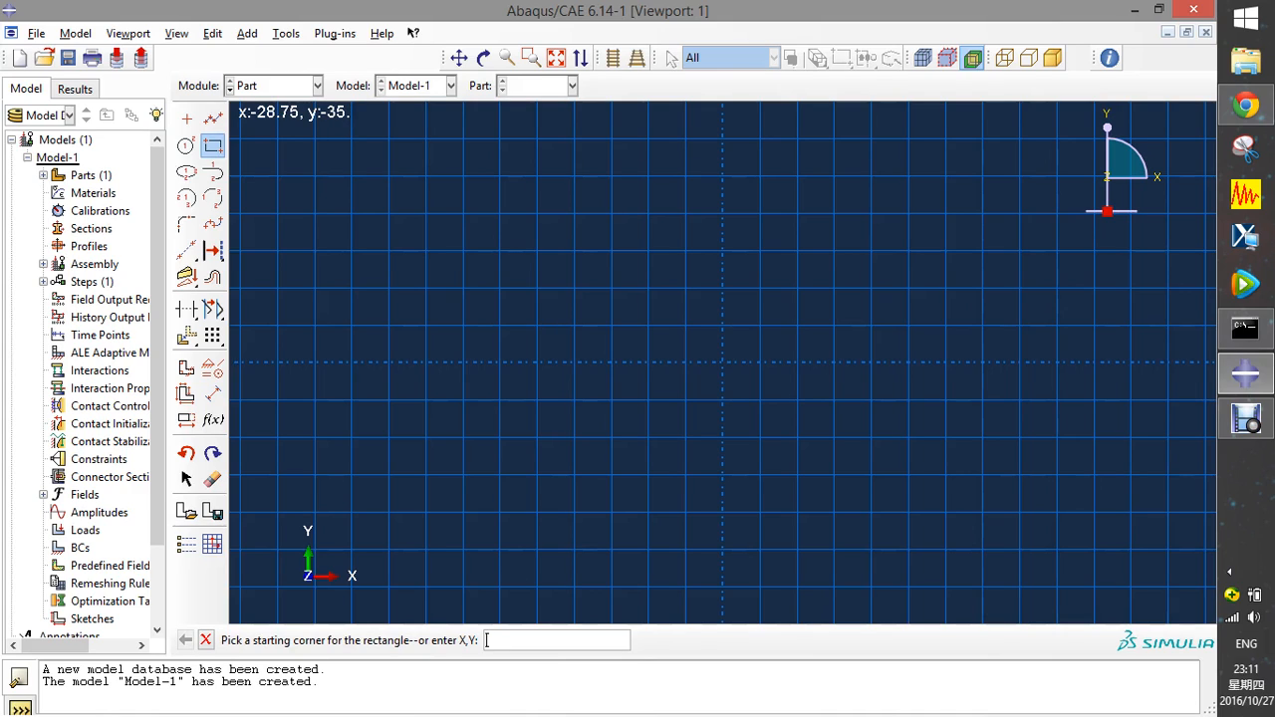
type("0,0")
key("Return")
type("12,")
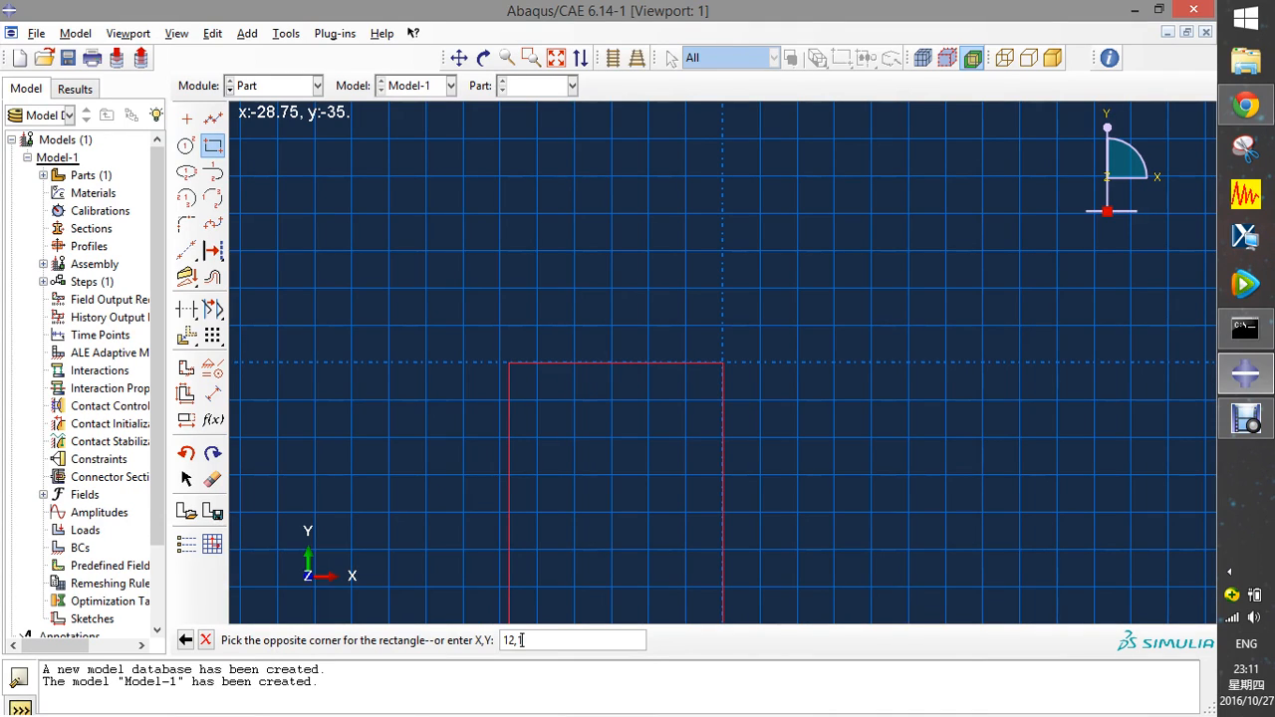
type("12")
key("Return")
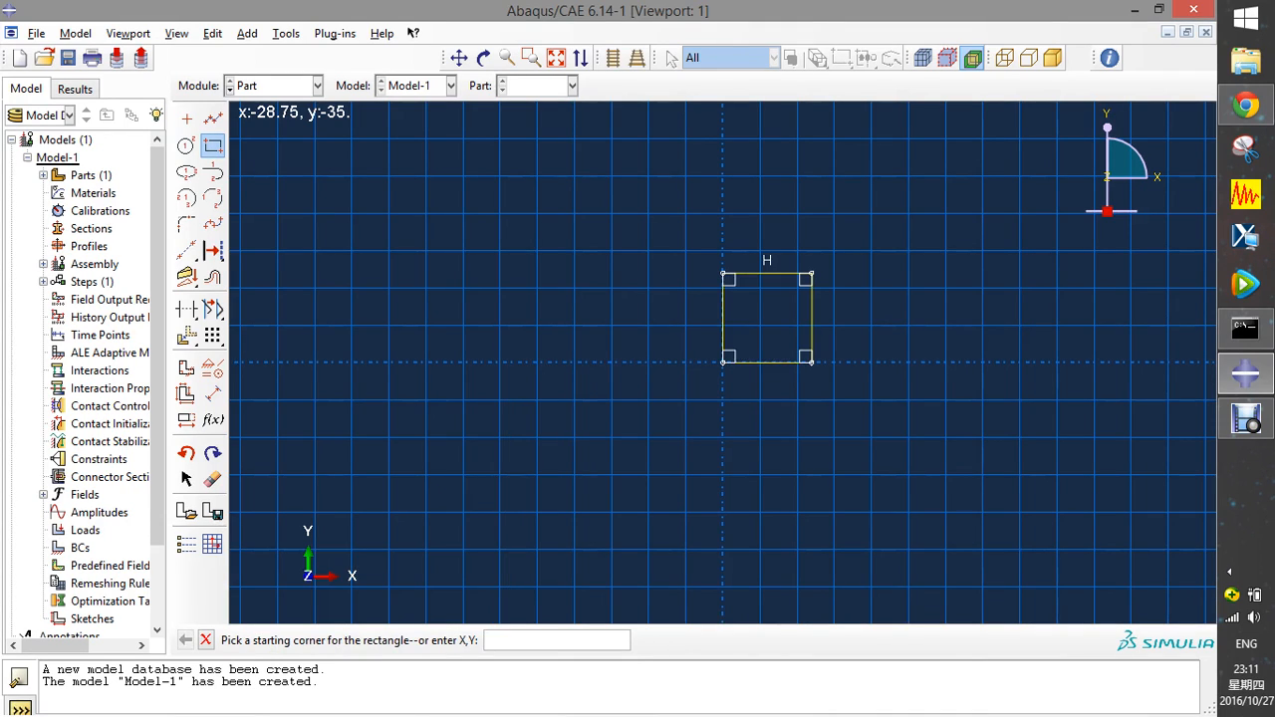
key("Escape")
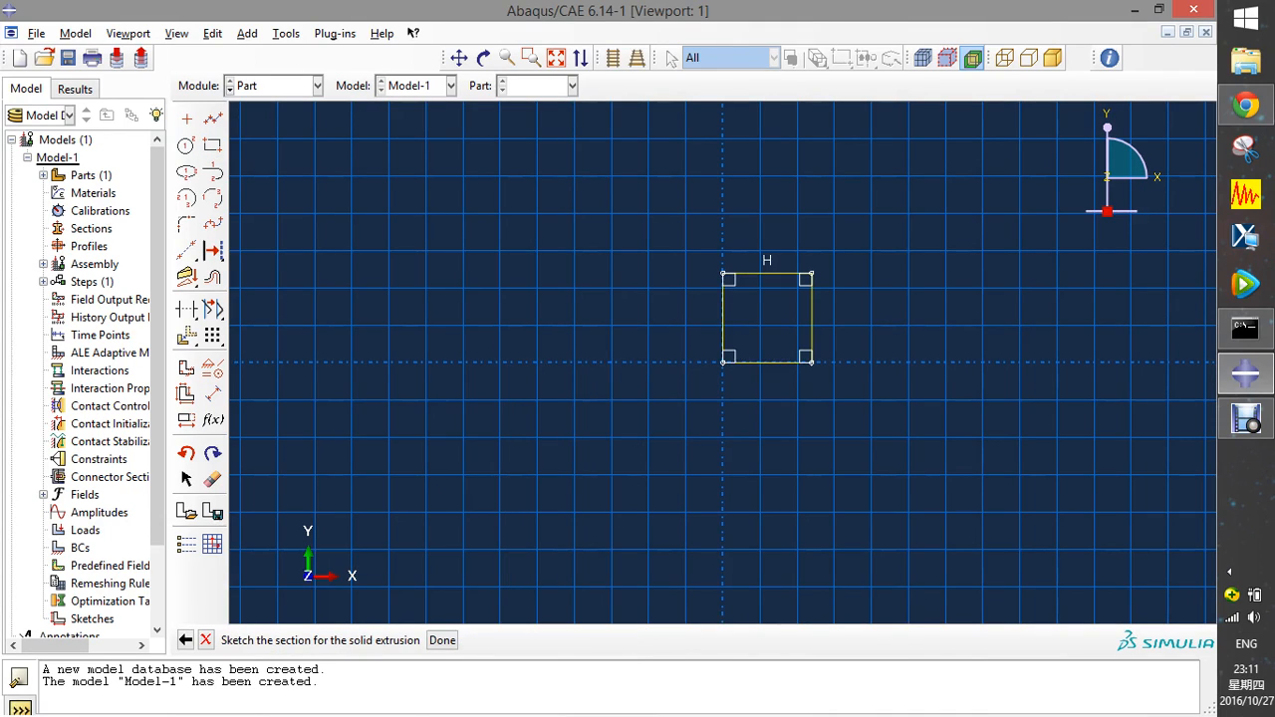
- Finish the section sketch and extrude the square to a depth of 4
key("Return")
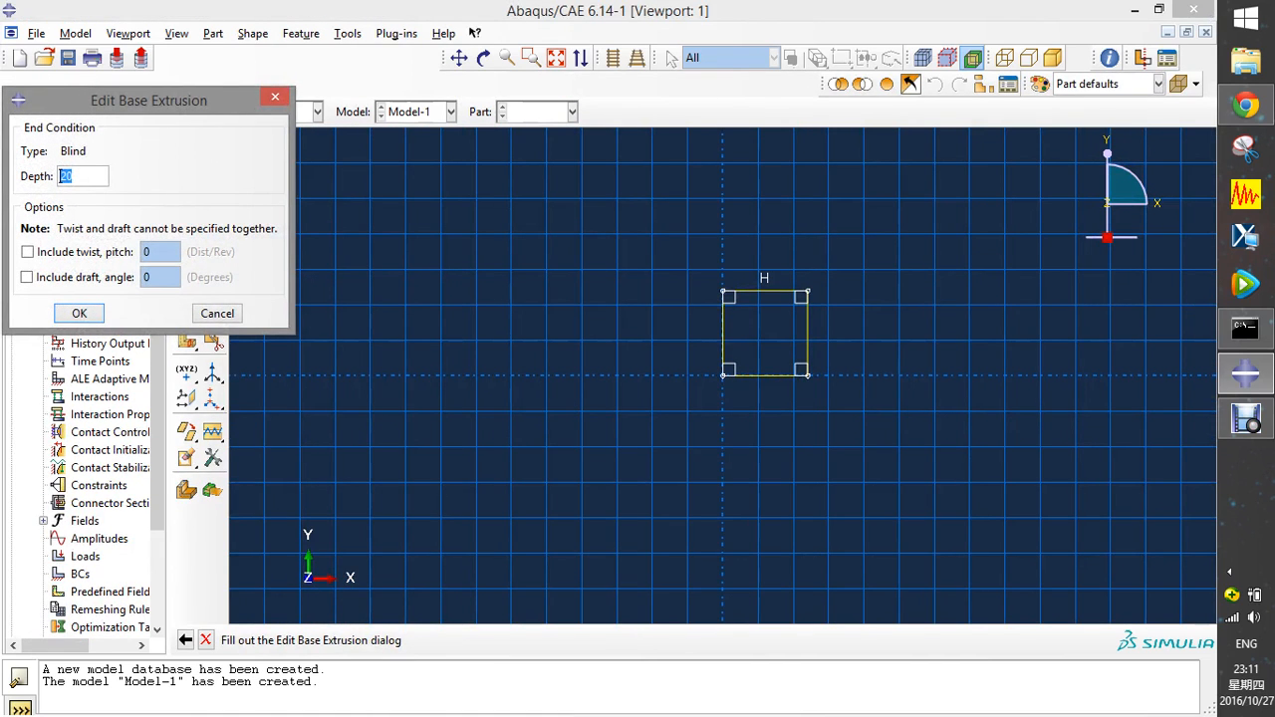
type("4")
key("Return")
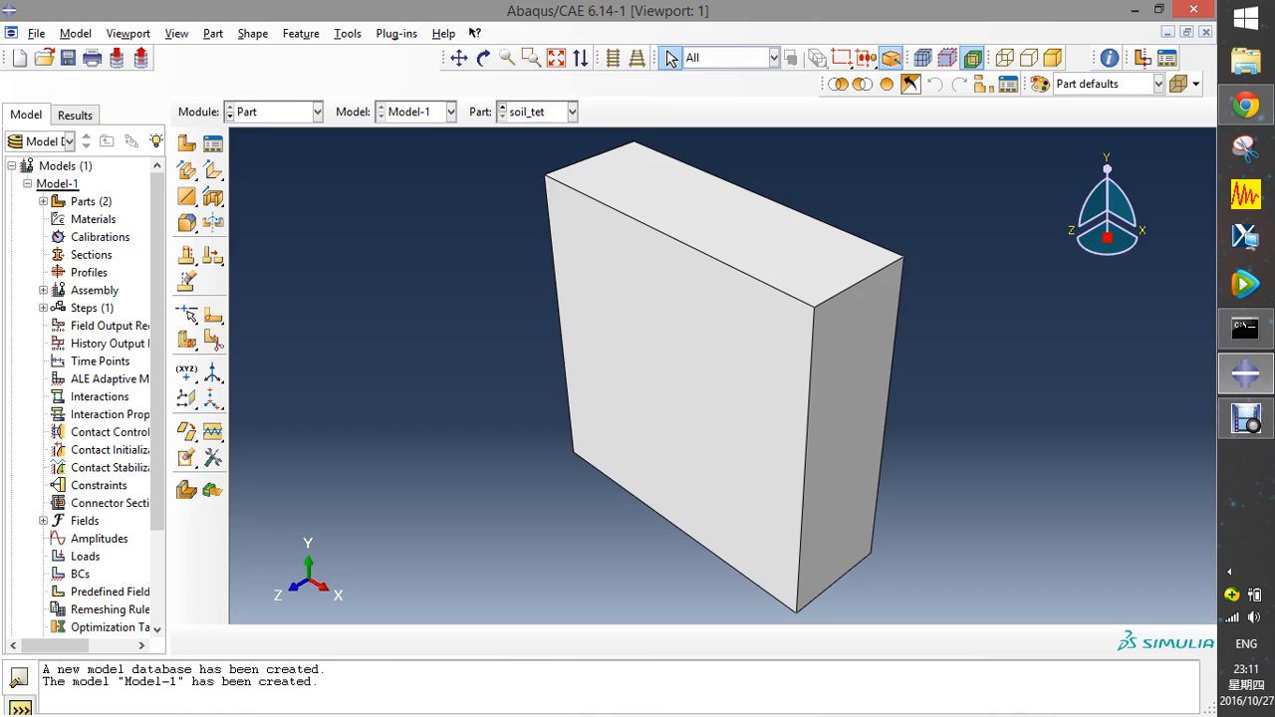
- Begin an extruded cut sketch on the block's large square face, oriented with its +X side edge vertical and on the right
left_click(484, 59)
left_click_drag(595, 327, 642, 200)
left_click_drag(768, 441, 736, 558)
left_click_drag(712, 399, 853, 418)
left_click(671, 57)
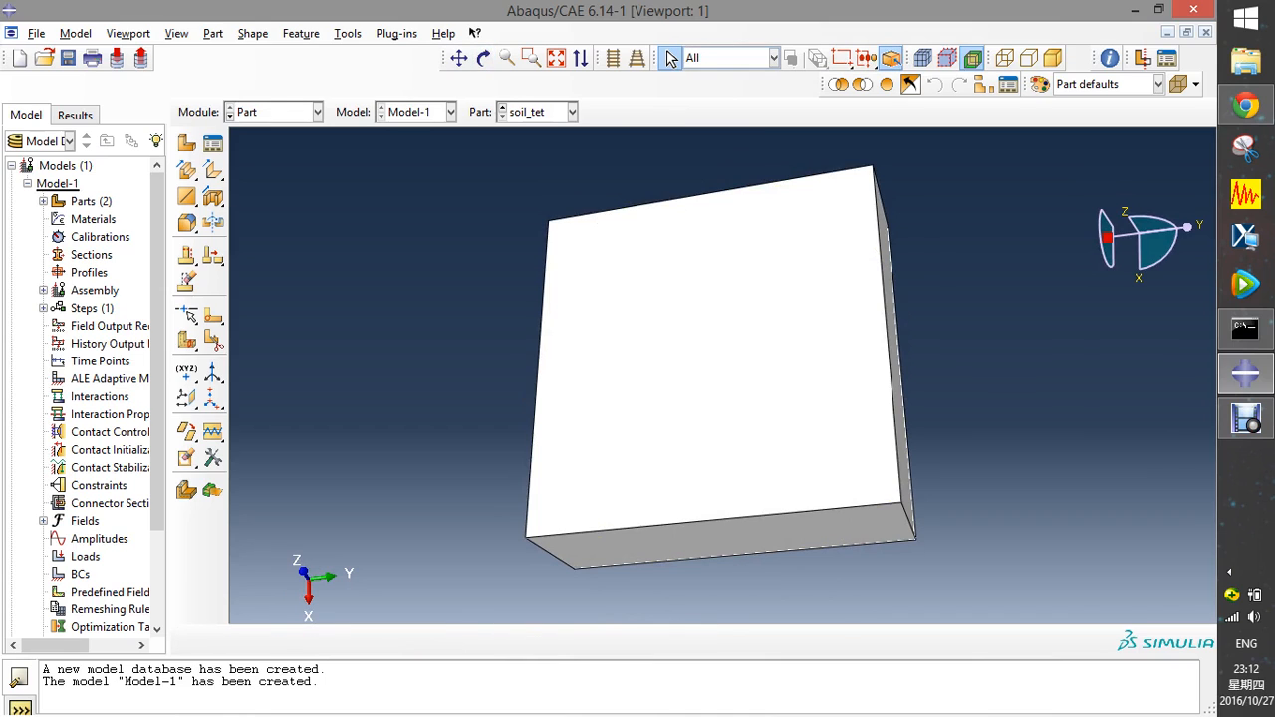
left_click(484, 59)
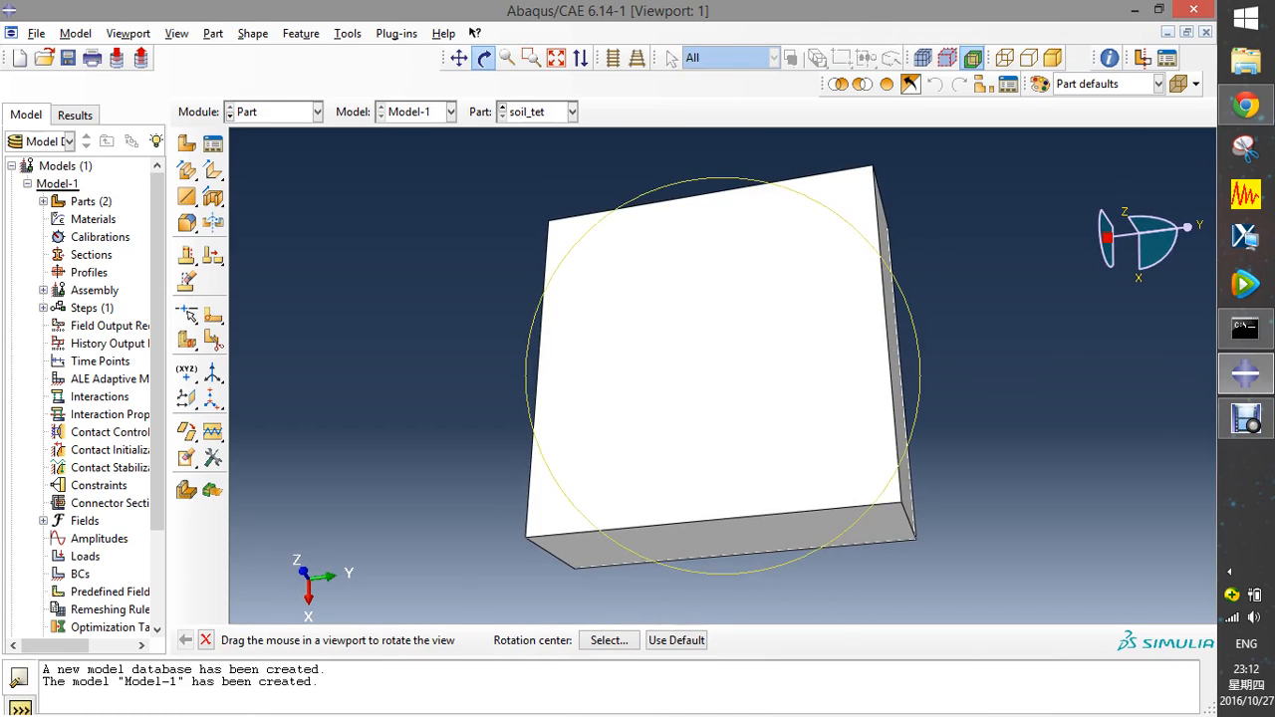
left_click_drag(788, 250, 814, 255)
left_click(671, 58)
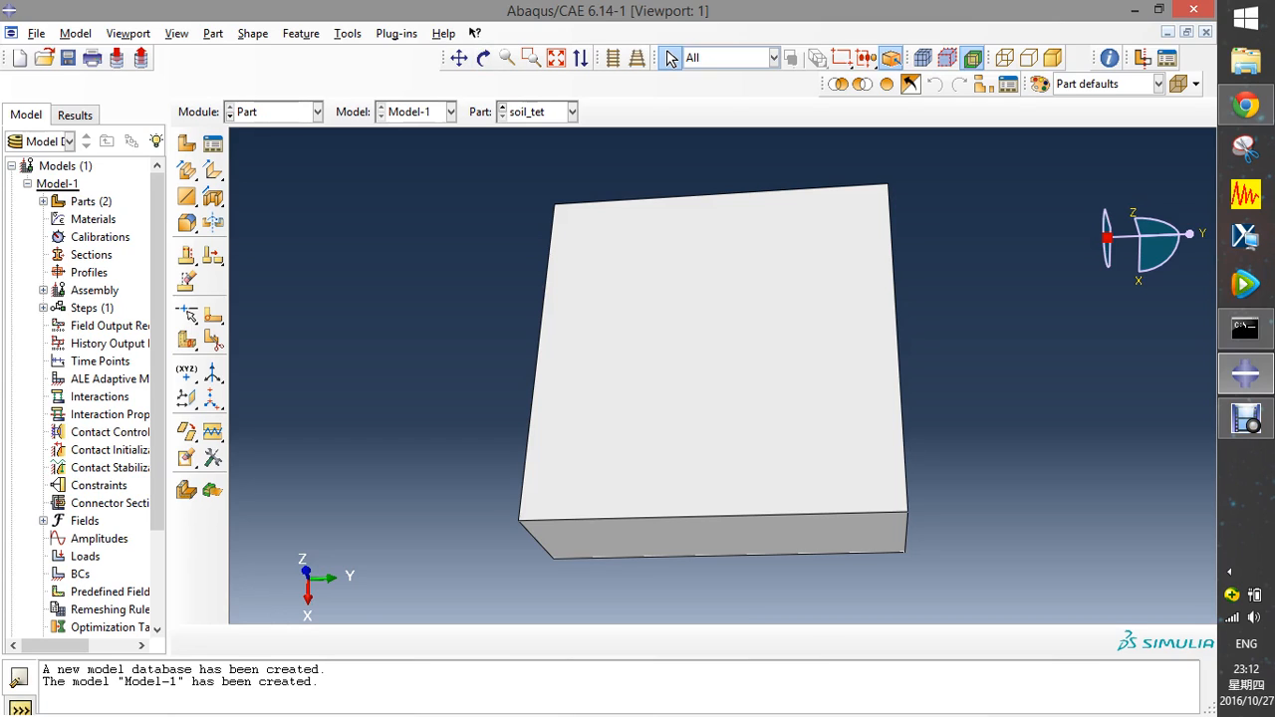
left_click(213, 196)
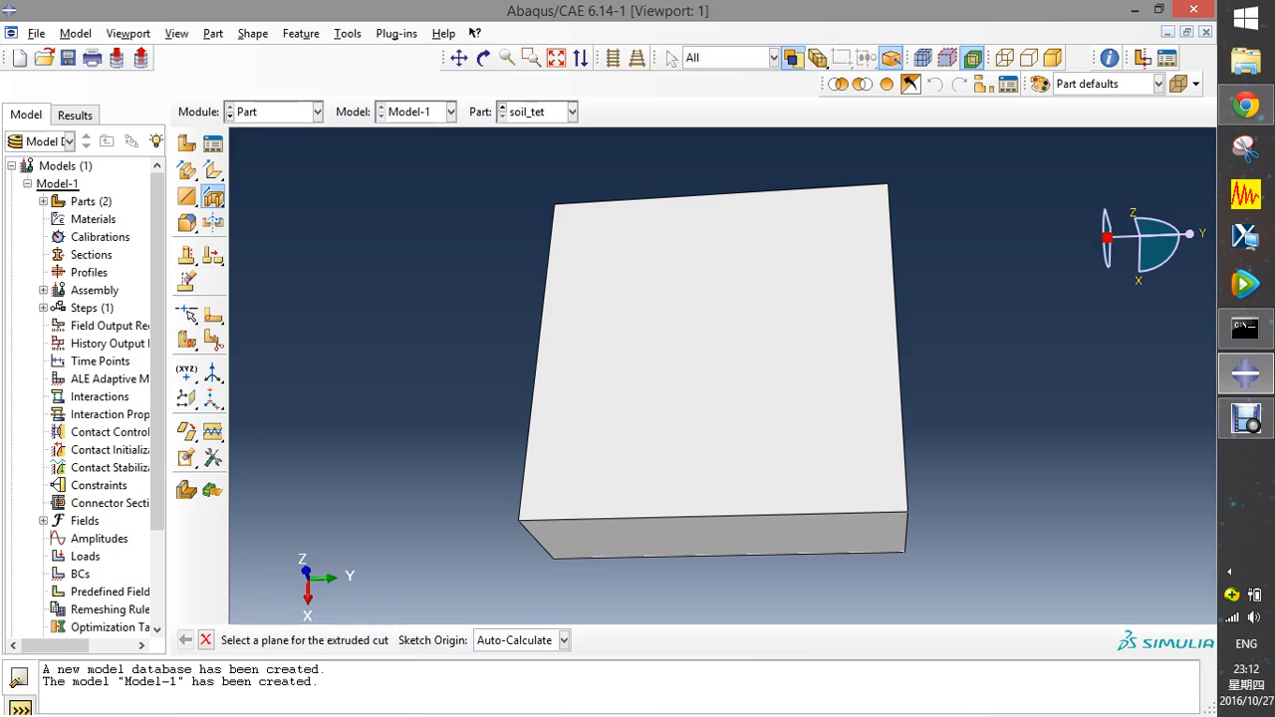
left_click(716, 353)
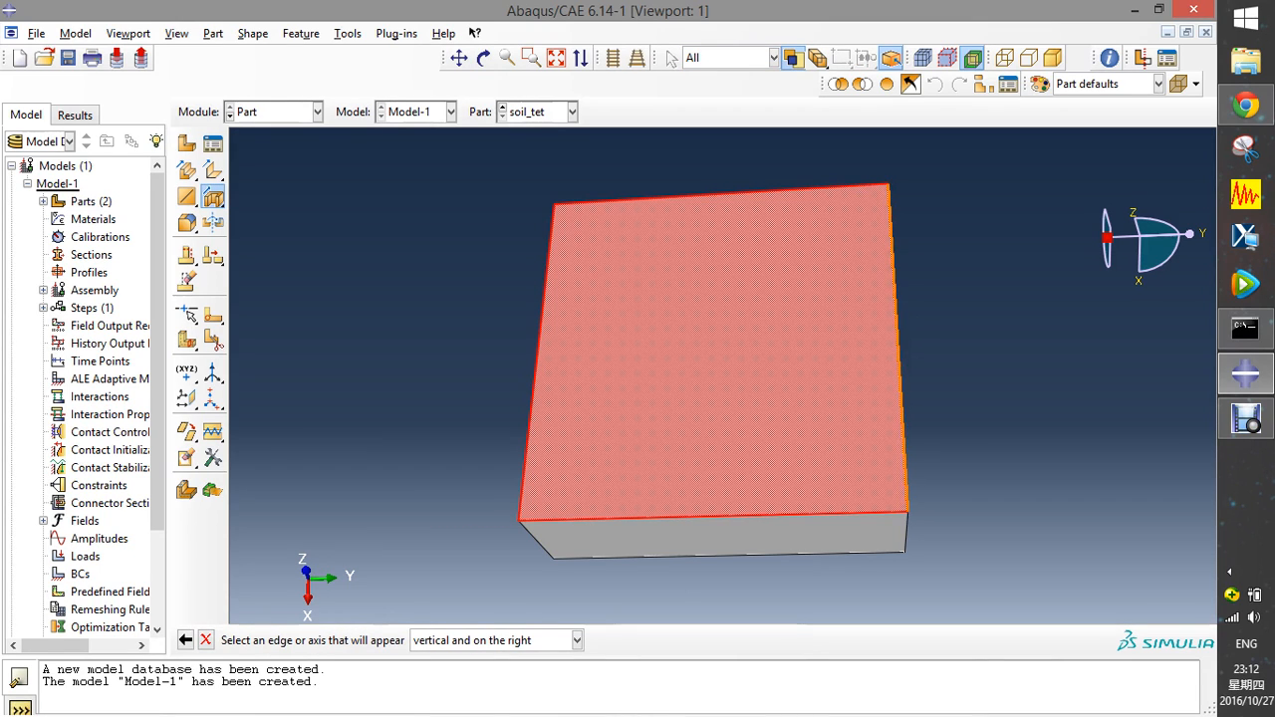
left_click(484, 57)
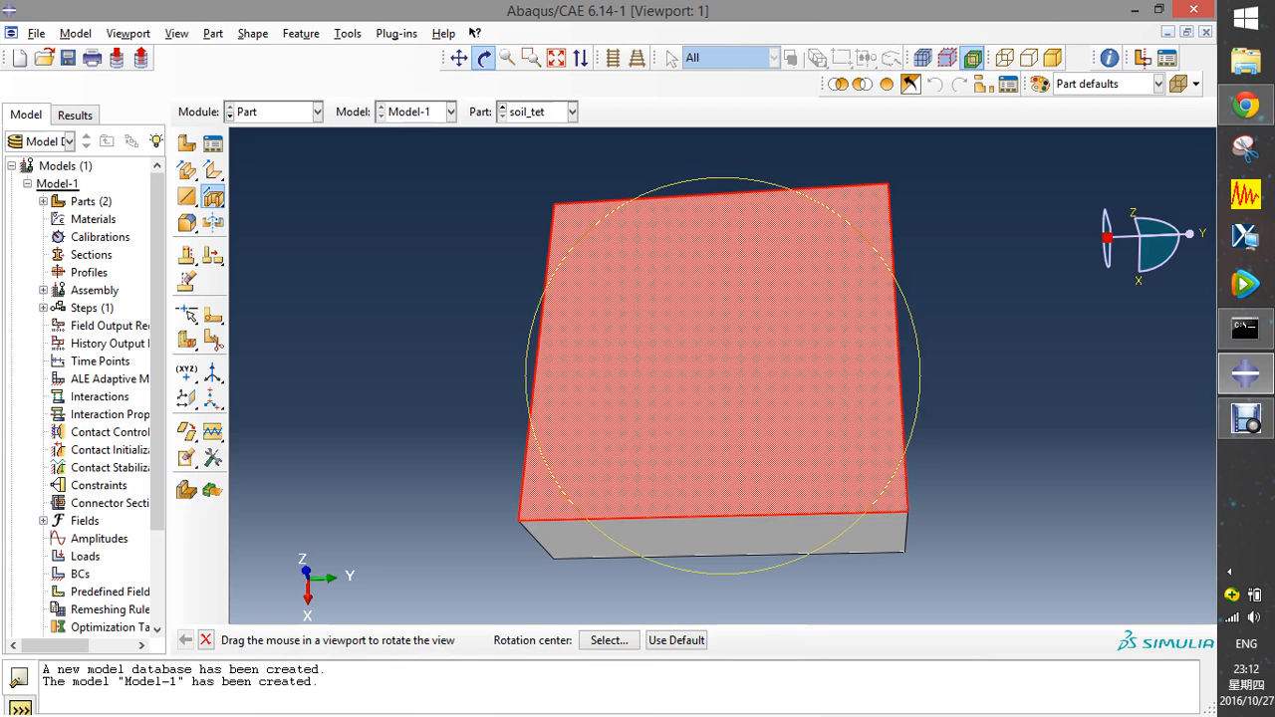
left_click_drag(711, 392, 859, 422)
left_click_drag(641, 262, 569, 332)
key("Escape")
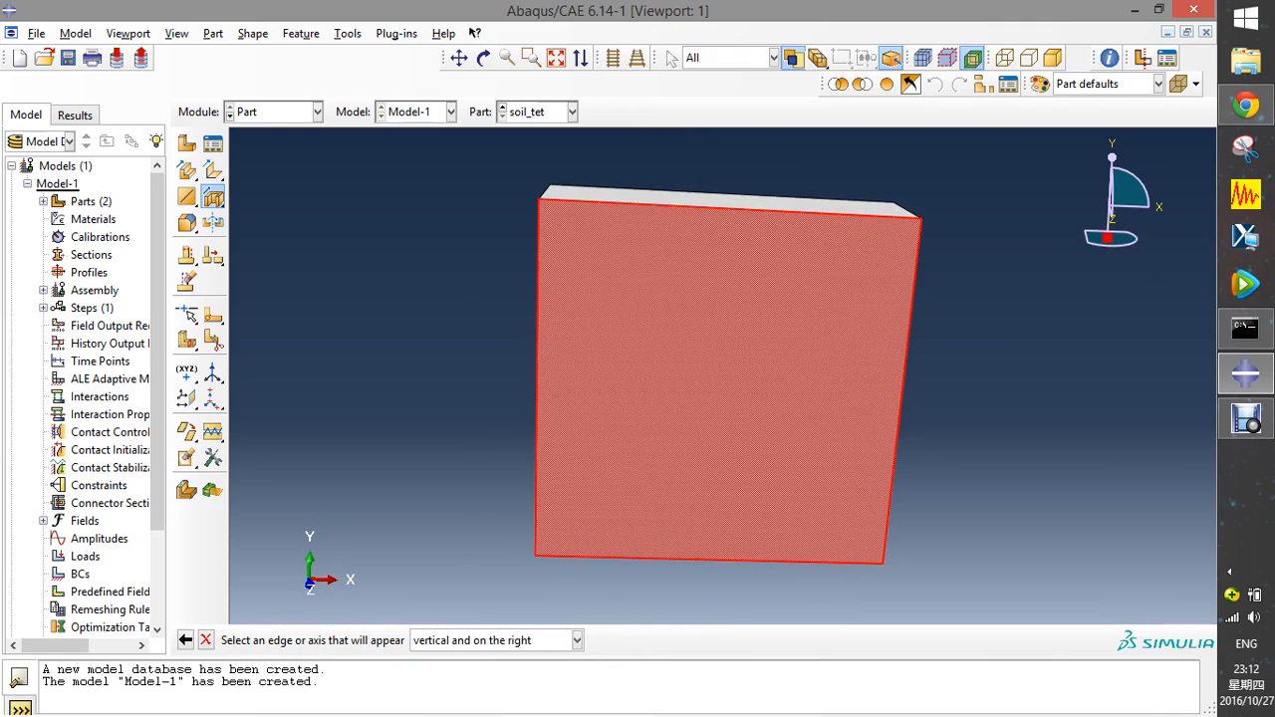
left_click(902, 388)
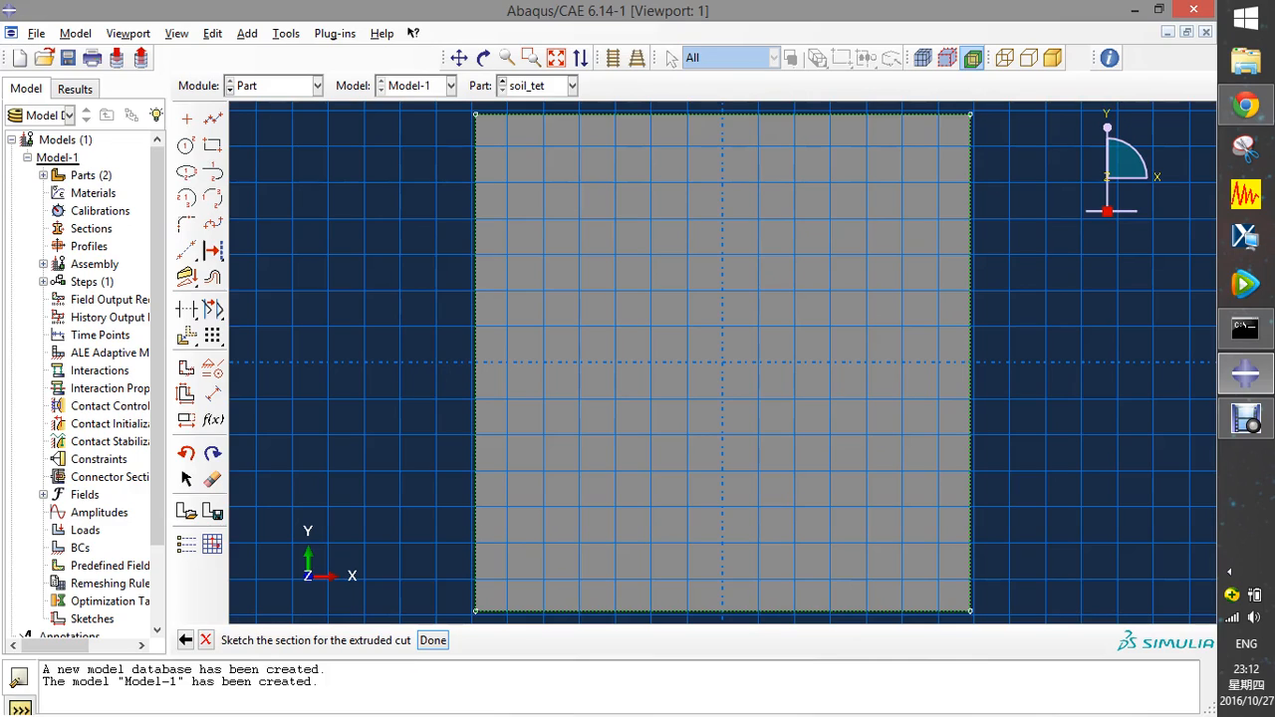
- Sketch a small cut rectangle from corner 0,0 to corner 2,2
left_click(212, 146)
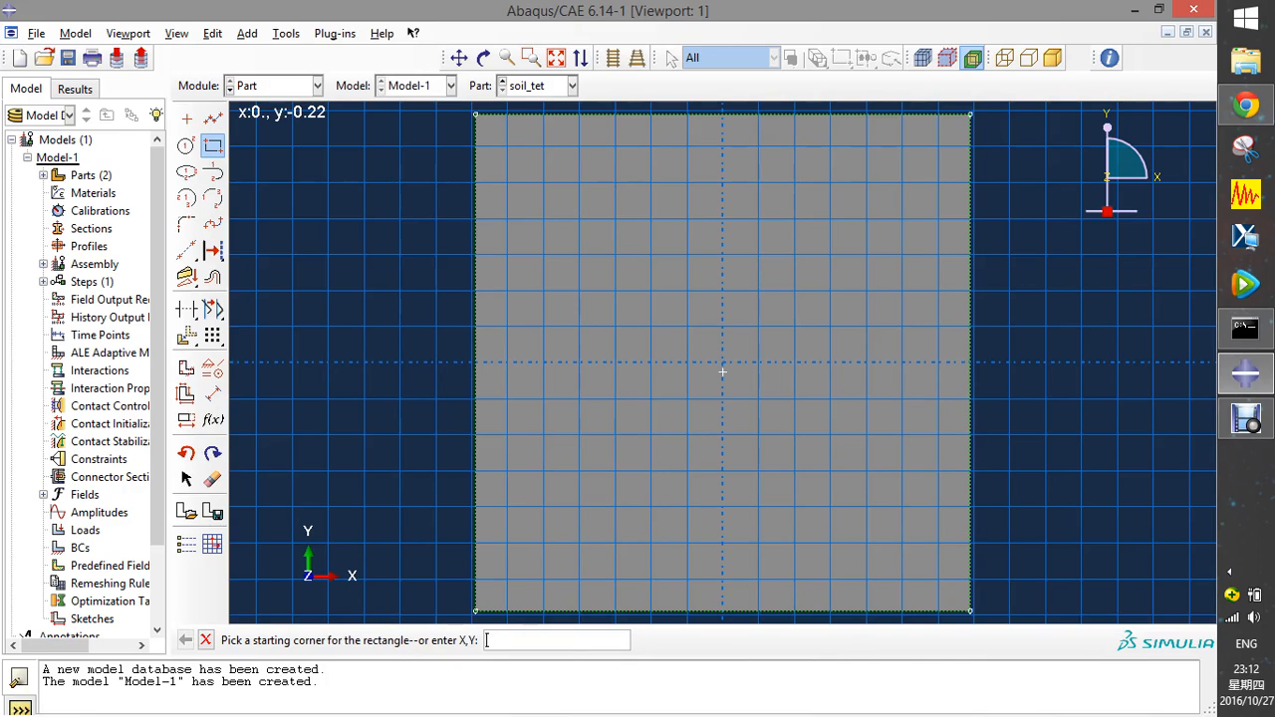
type("0,0")
key("Return")
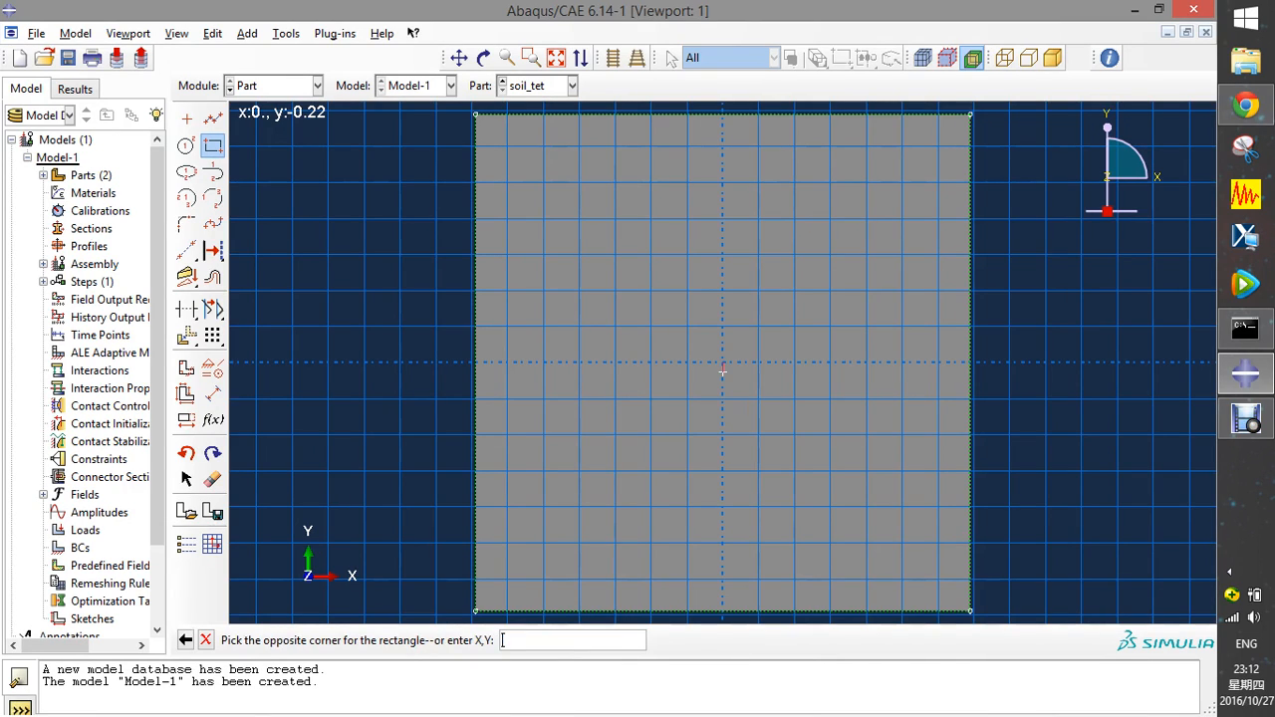
type("2,2")
key("Return")
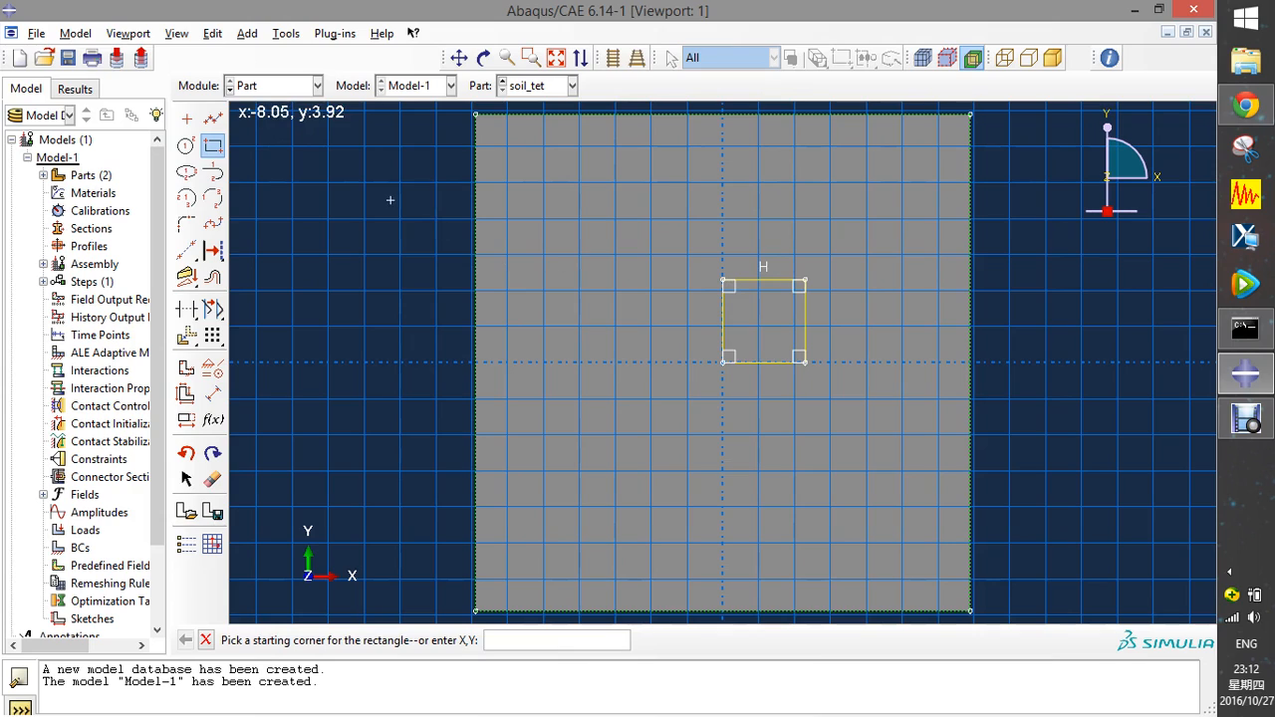
- Move the small rectangle from the sketch origin to the face's lower-left corner
left_click(186, 336)
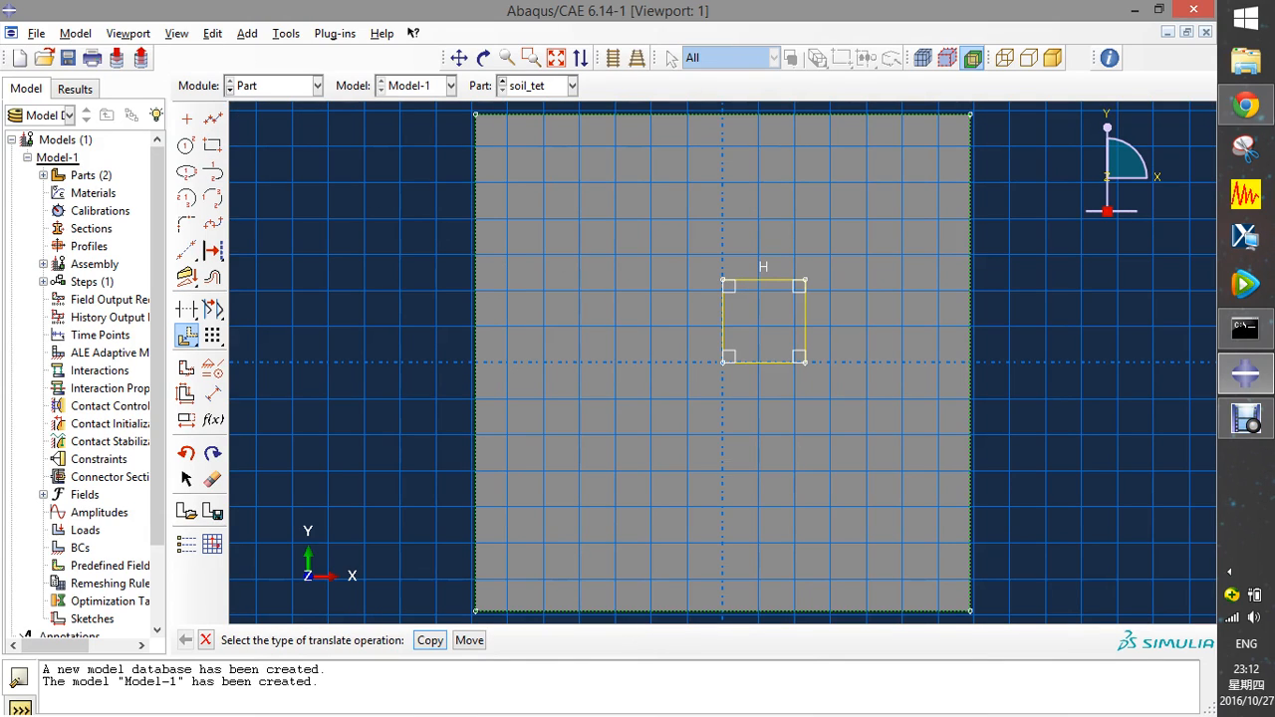
left_click(470, 641)
left_click_drag(681, 249, 862, 458)
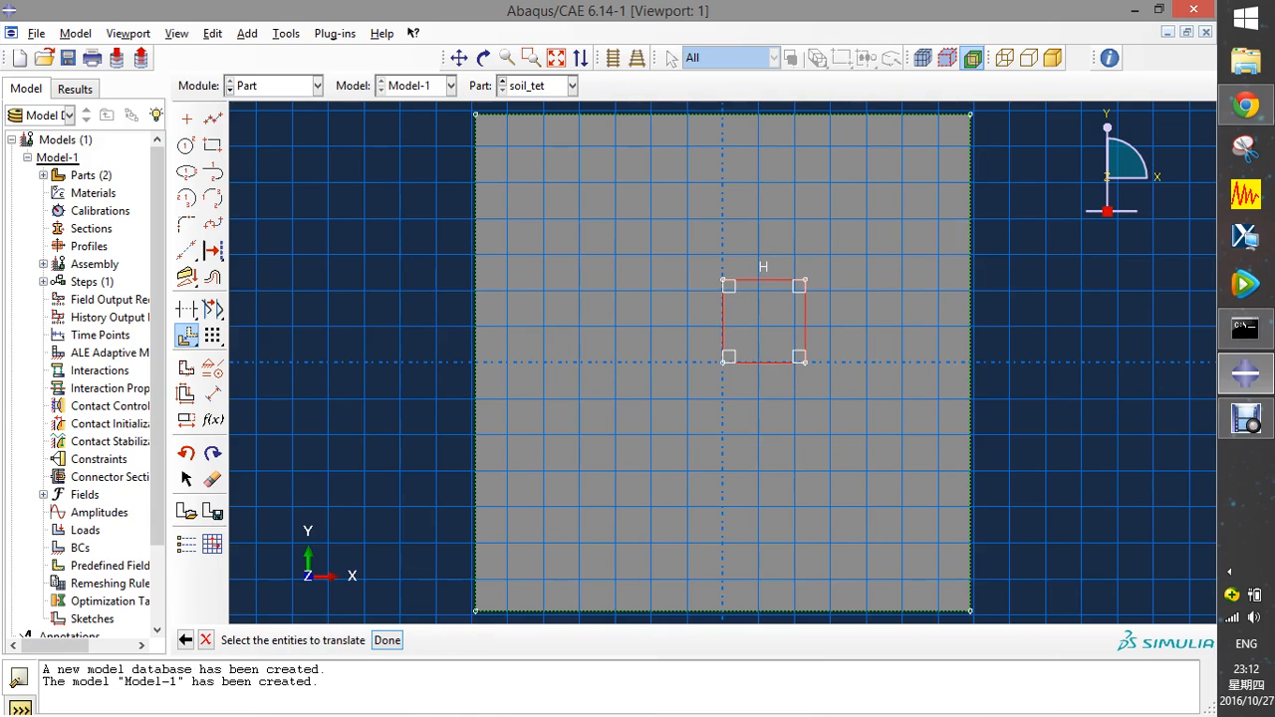
middle_click(785, 434)
left_click(723, 362)
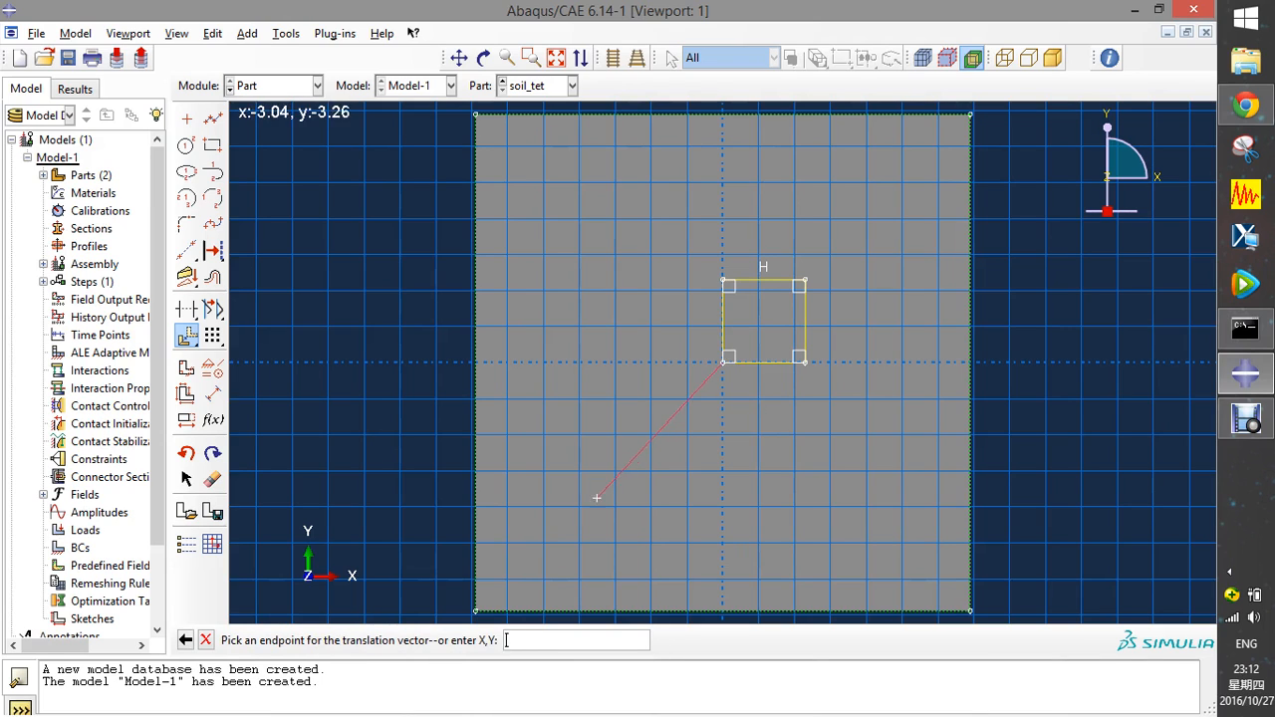
left_click(474, 608)
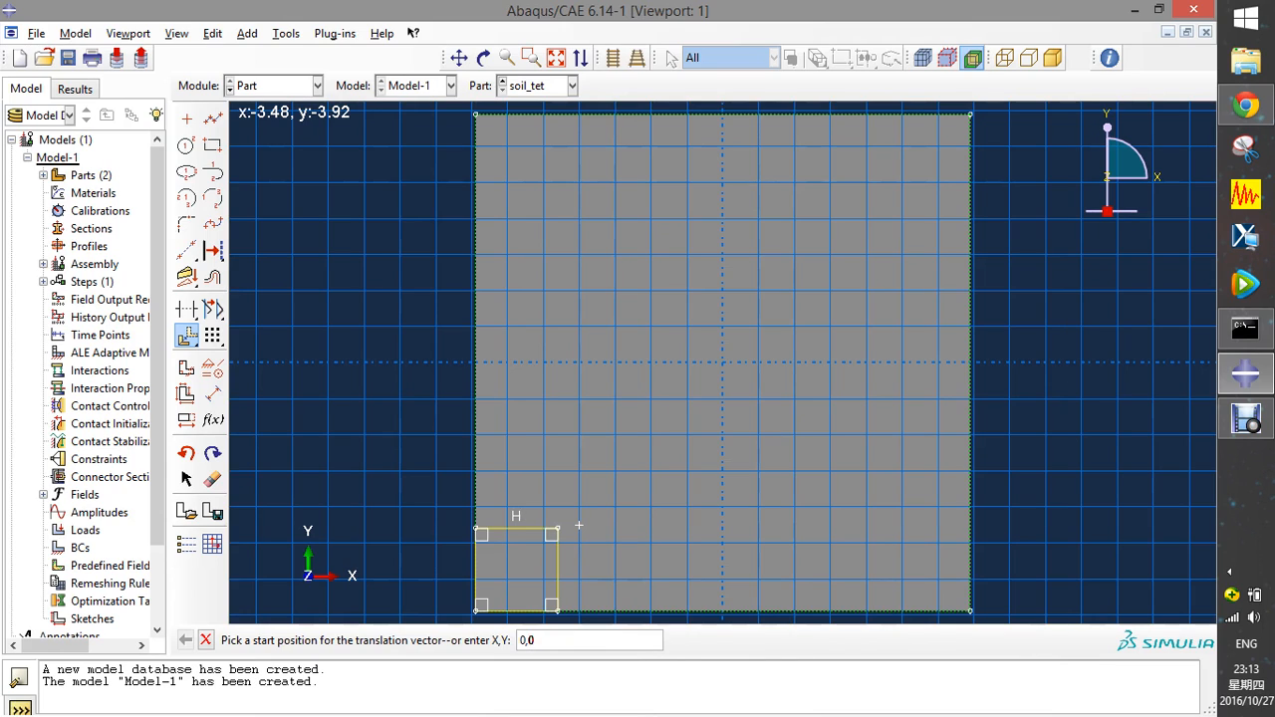
- Translate the small rectangle along a vector from 0,0 to 2,2, away from the face's corner
key("Return")
type("2,2")
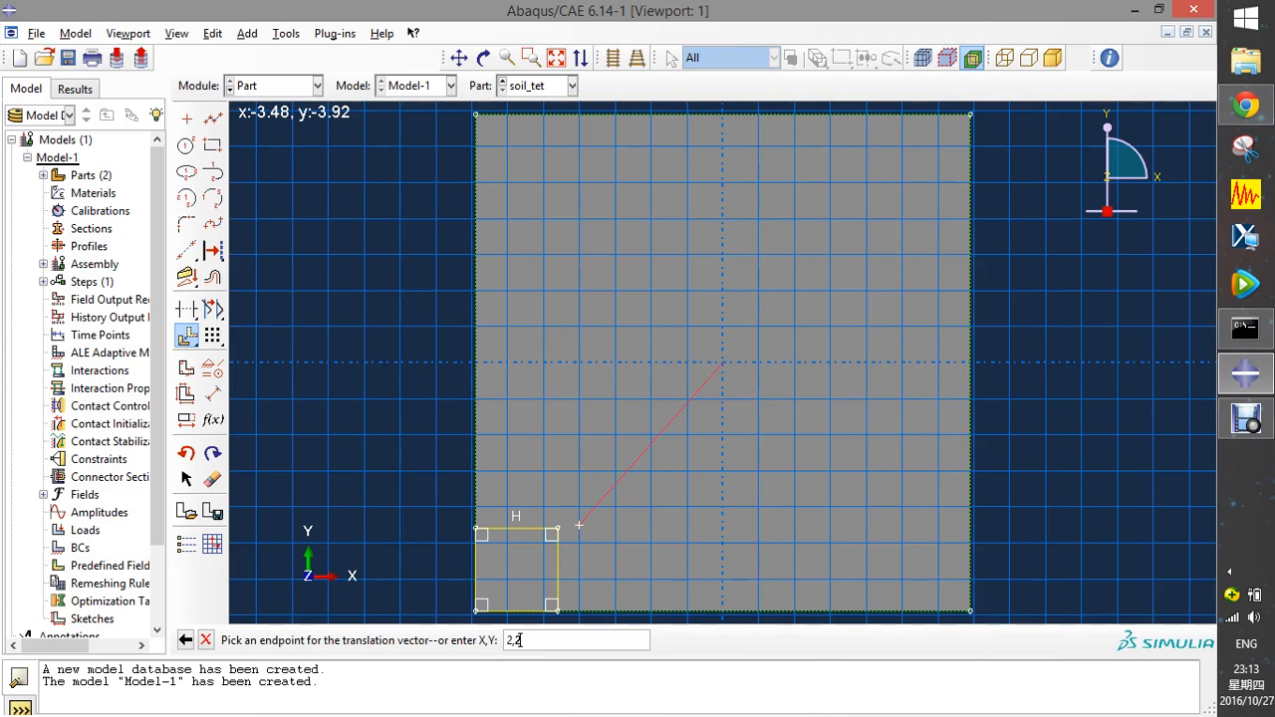
key("Return")
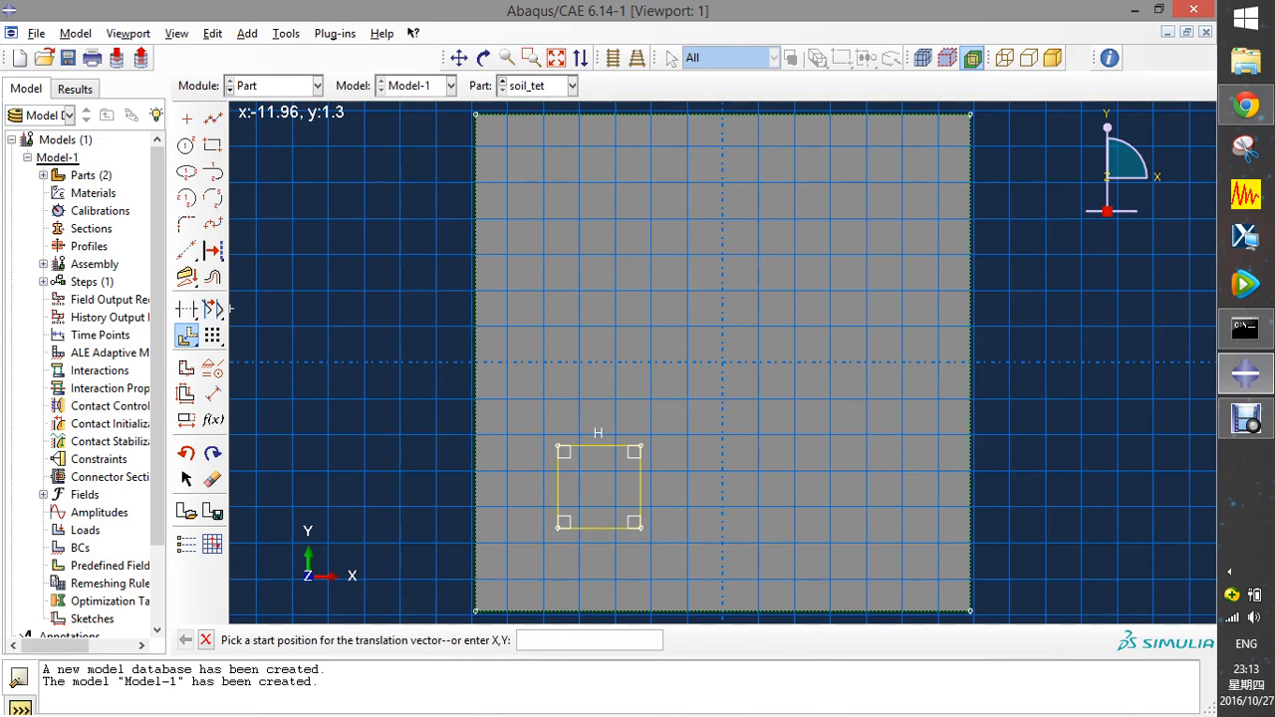
- Pattern the small rectangle linearly, 2 by 2 with a spacing of 6 in both directions, and finish the cut sketch
left_click(214, 337)
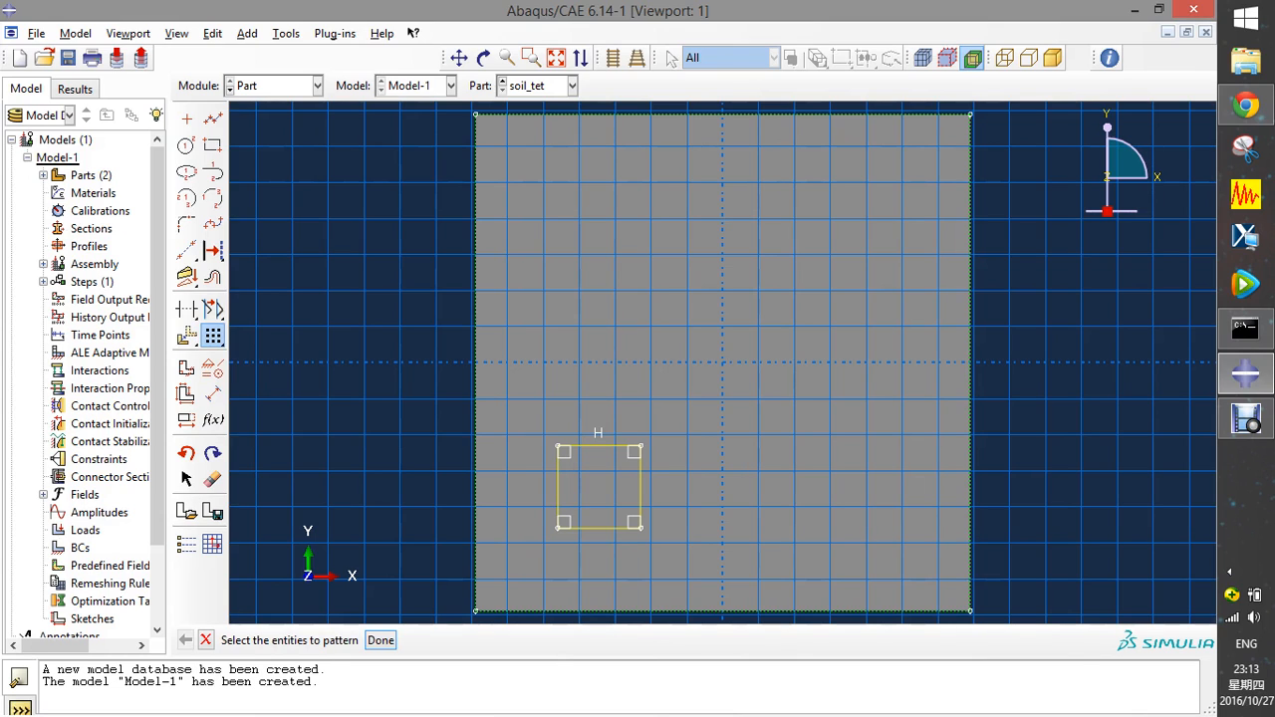
left_click_drag(538, 412, 682, 582)
middle_click(681, 582)
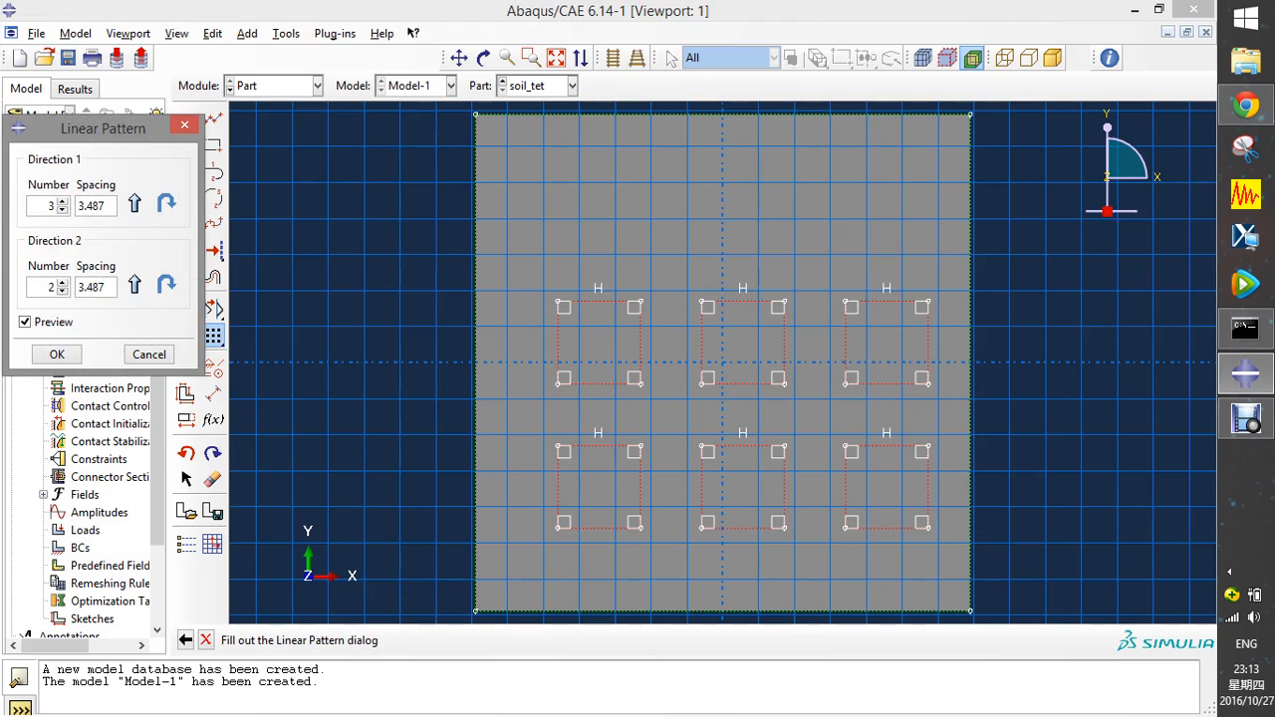
left_click(62, 210)
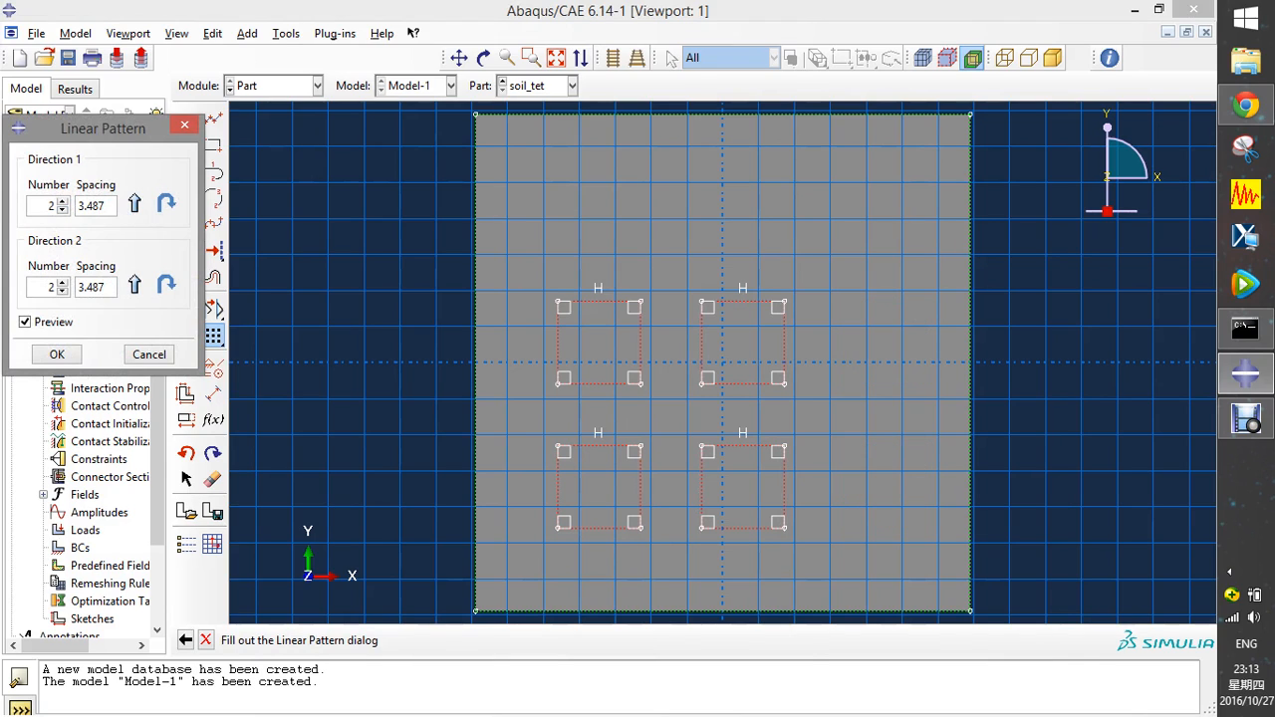
left_click_drag(104, 206, 77, 206)
type("6")
key("Tab")
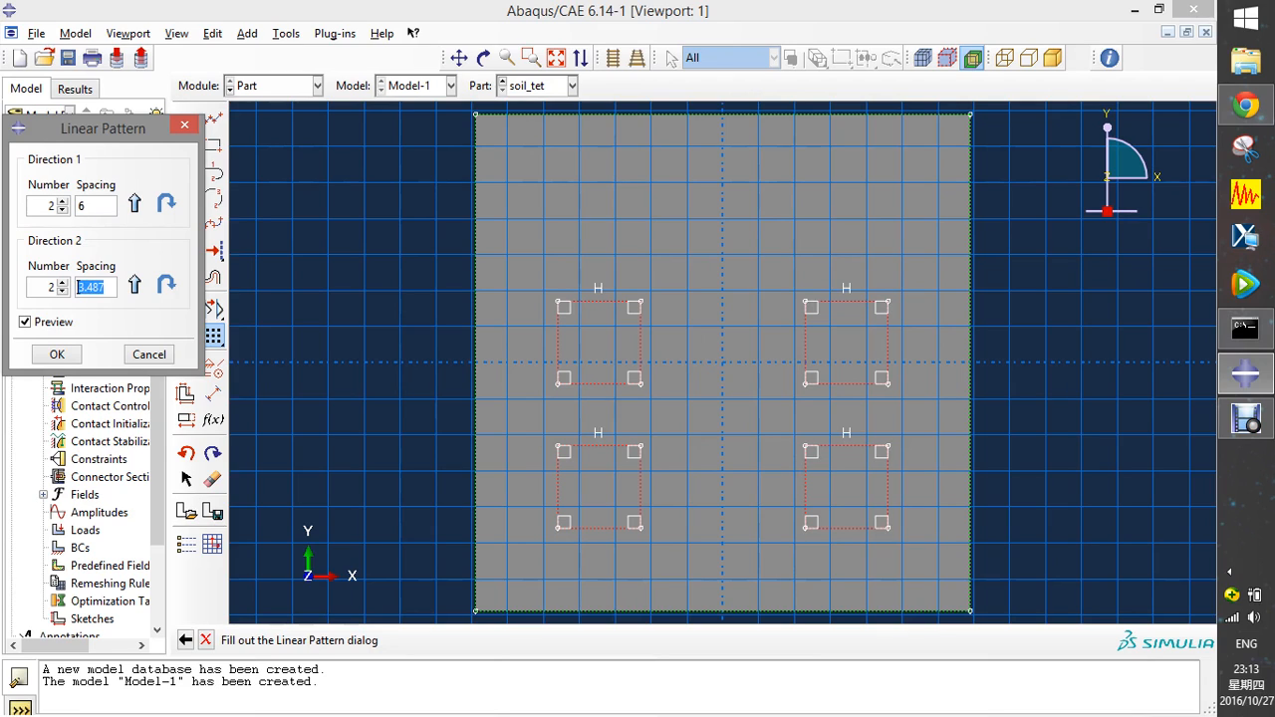
type("6")
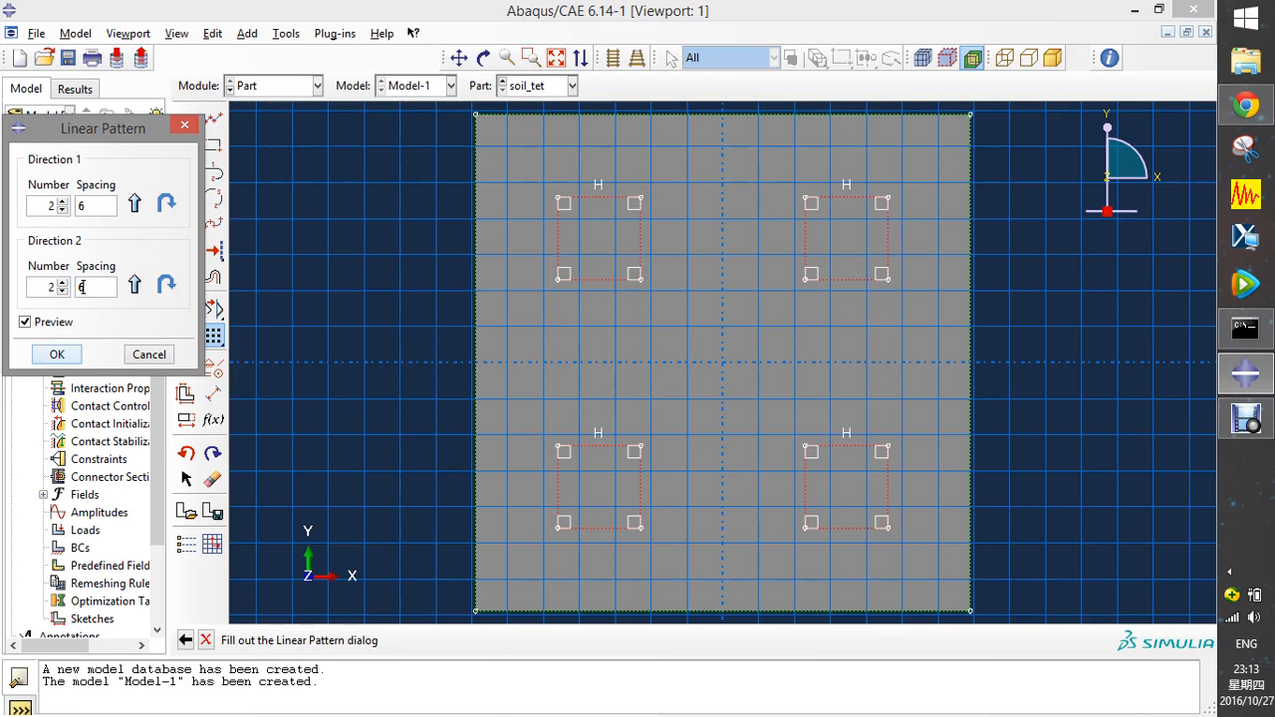
key("Return")
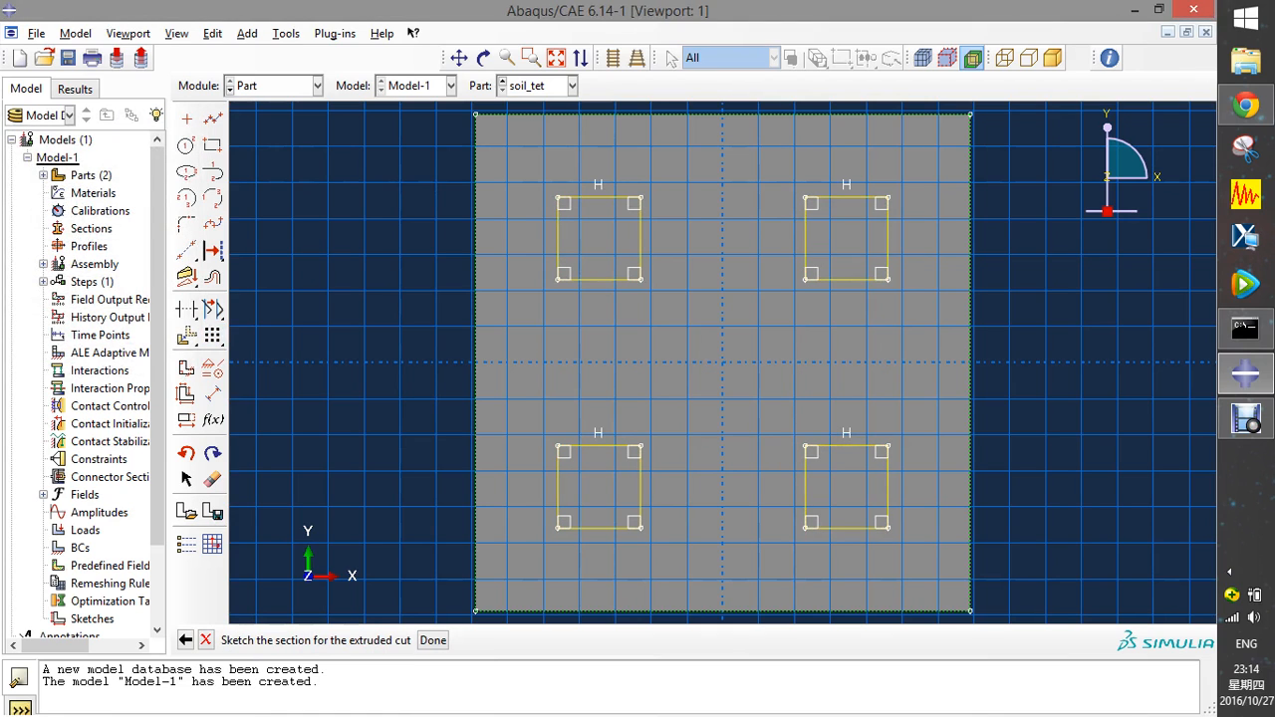
key("Return")
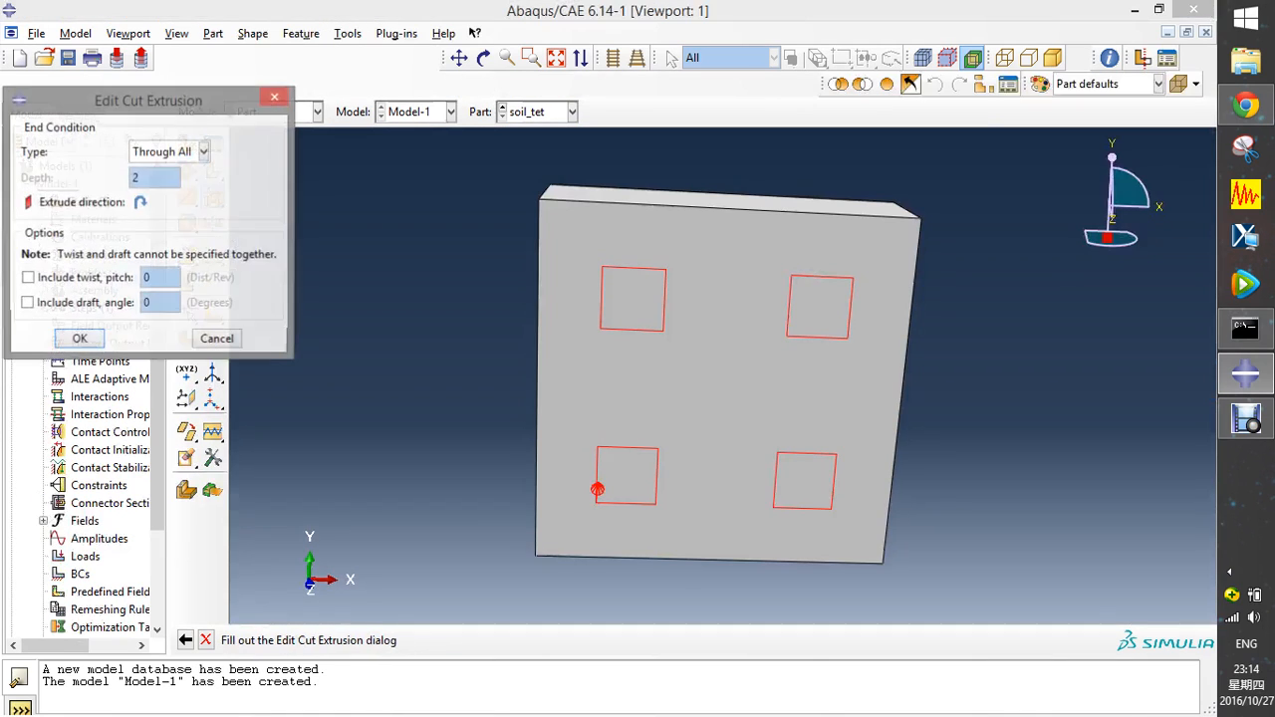
- Cut the four patterned squares into the soil_tet block as a Blind extrusion with a depth of 2
left_click(203, 152)
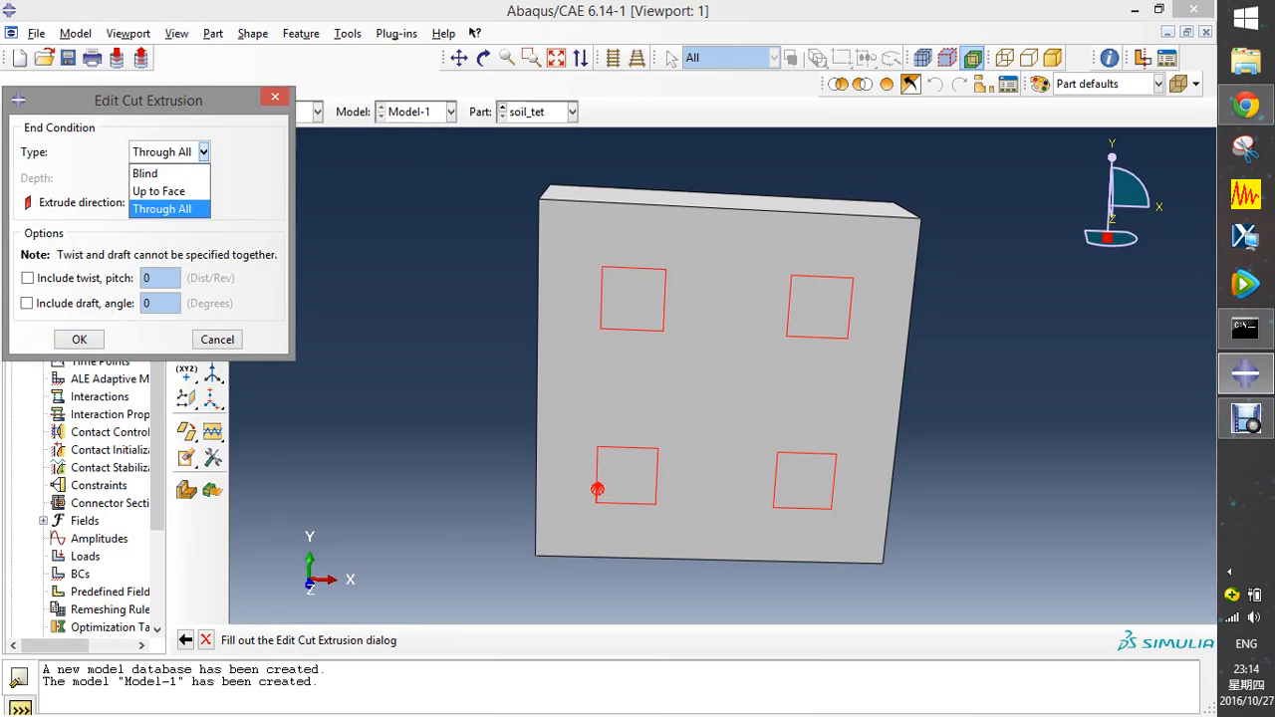
left_click(159, 174)
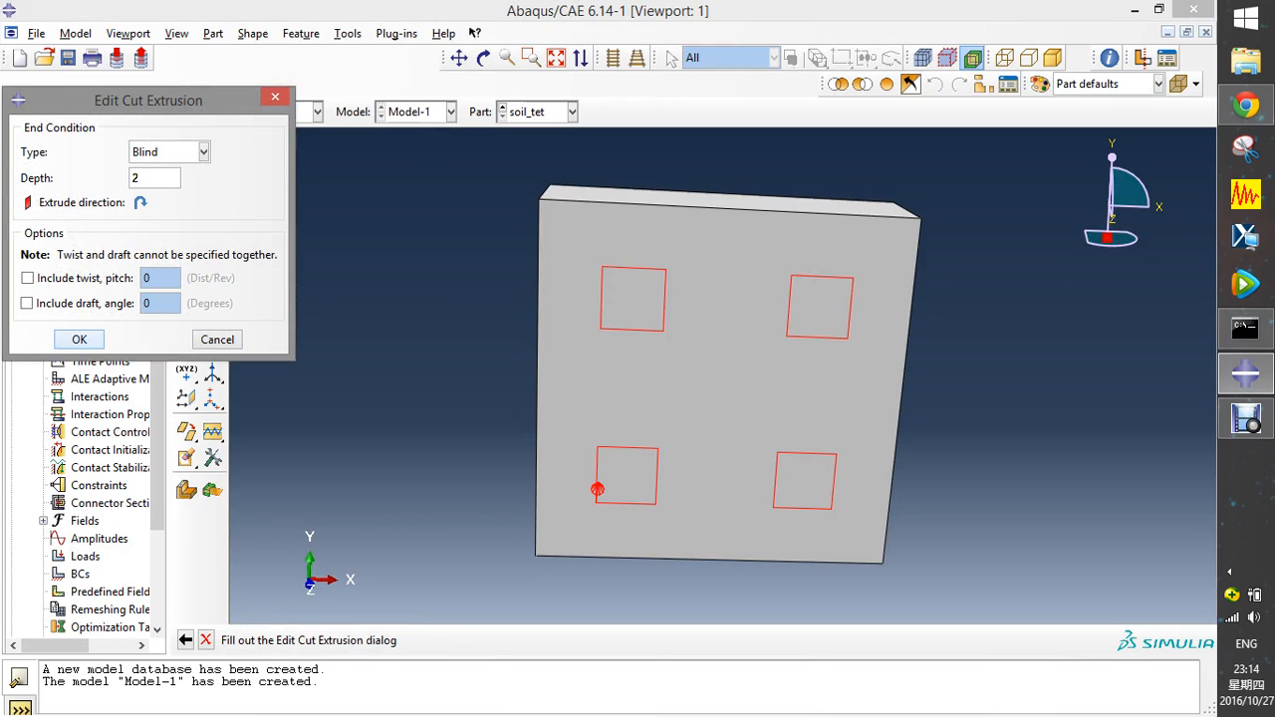
left_click(483, 58)
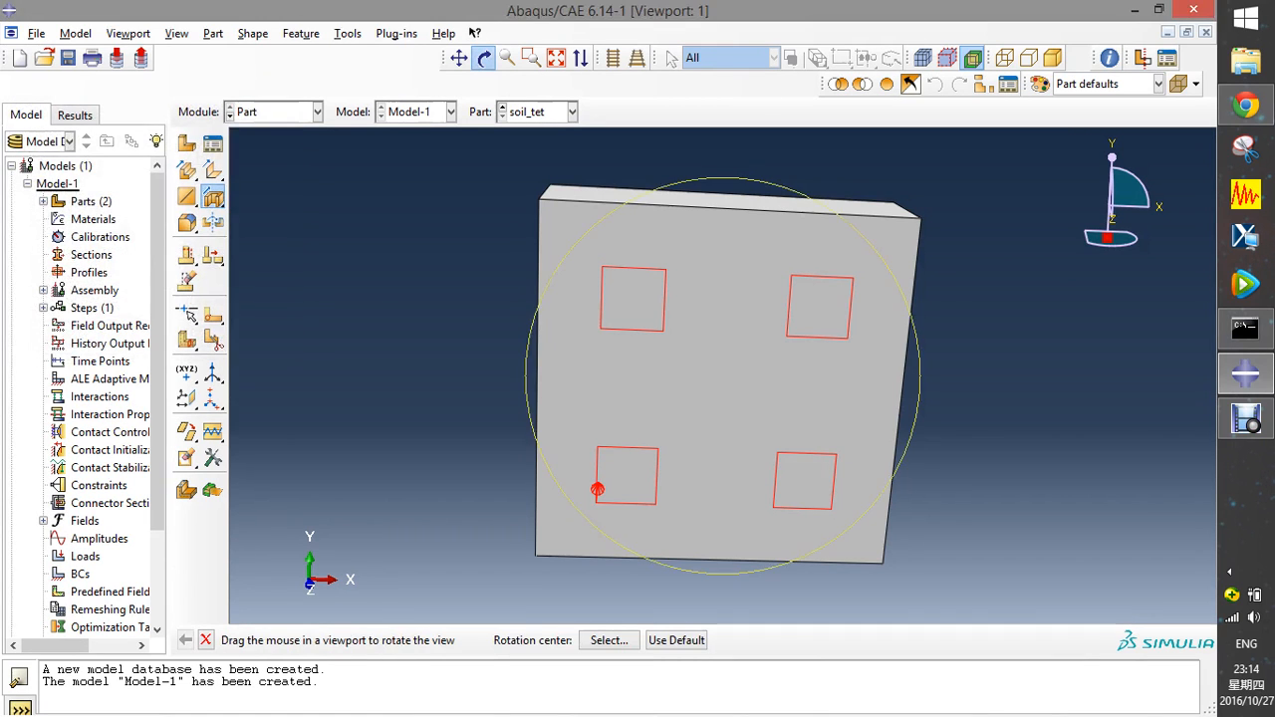
left_click_drag(734, 404, 714, 329)
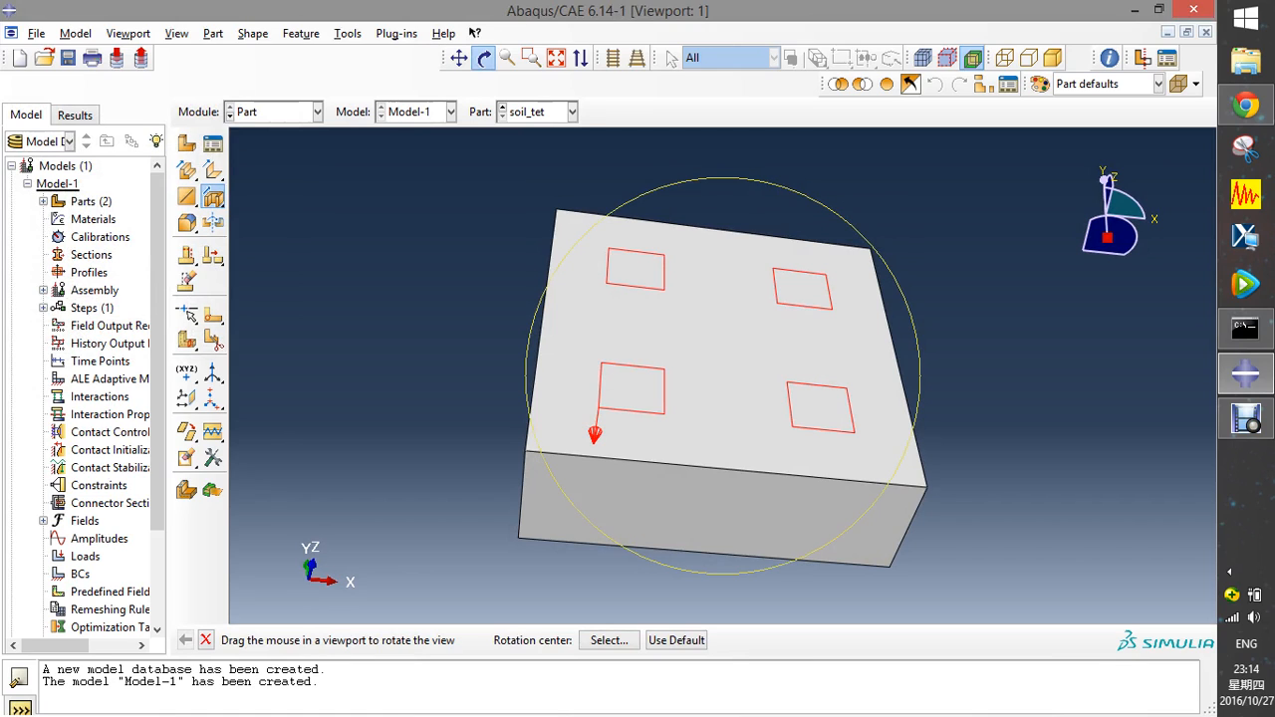
key("Escape")
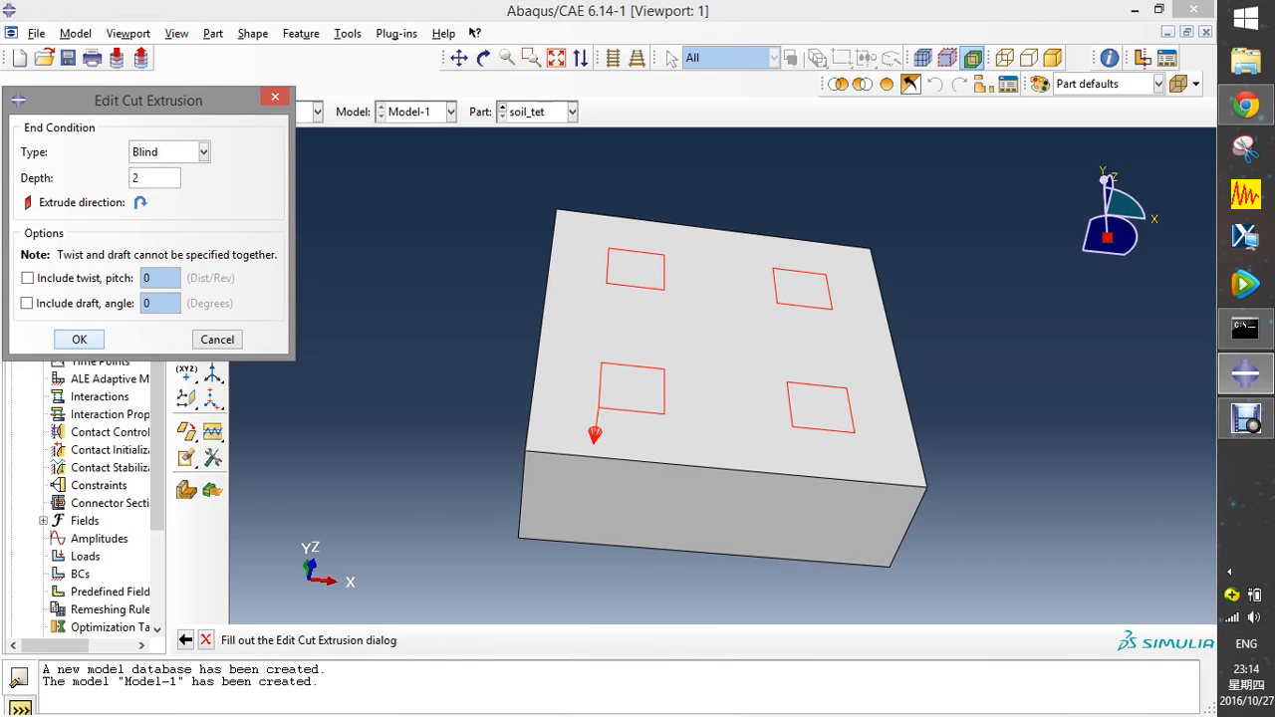
left_click(78, 339)
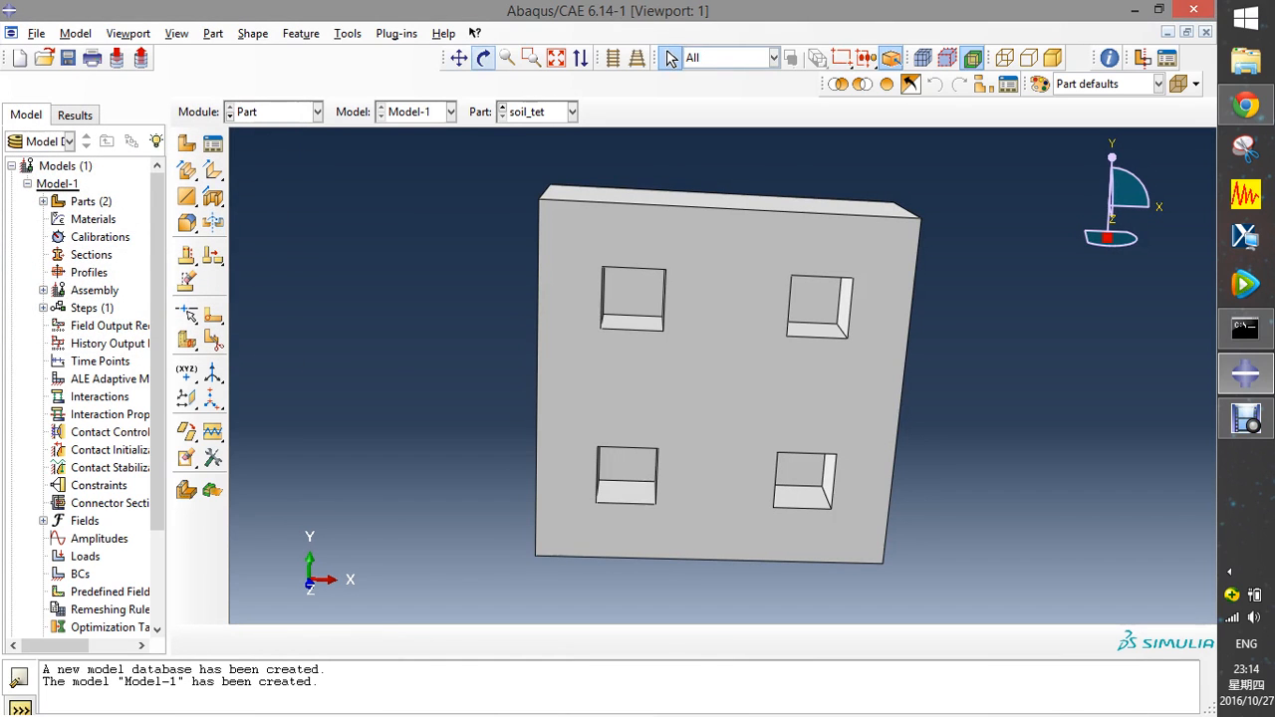
left_click_drag(702, 329, 781, 427)
left_click_drag(767, 521, 700, 546)
left_click_drag(685, 393, 725, 392)
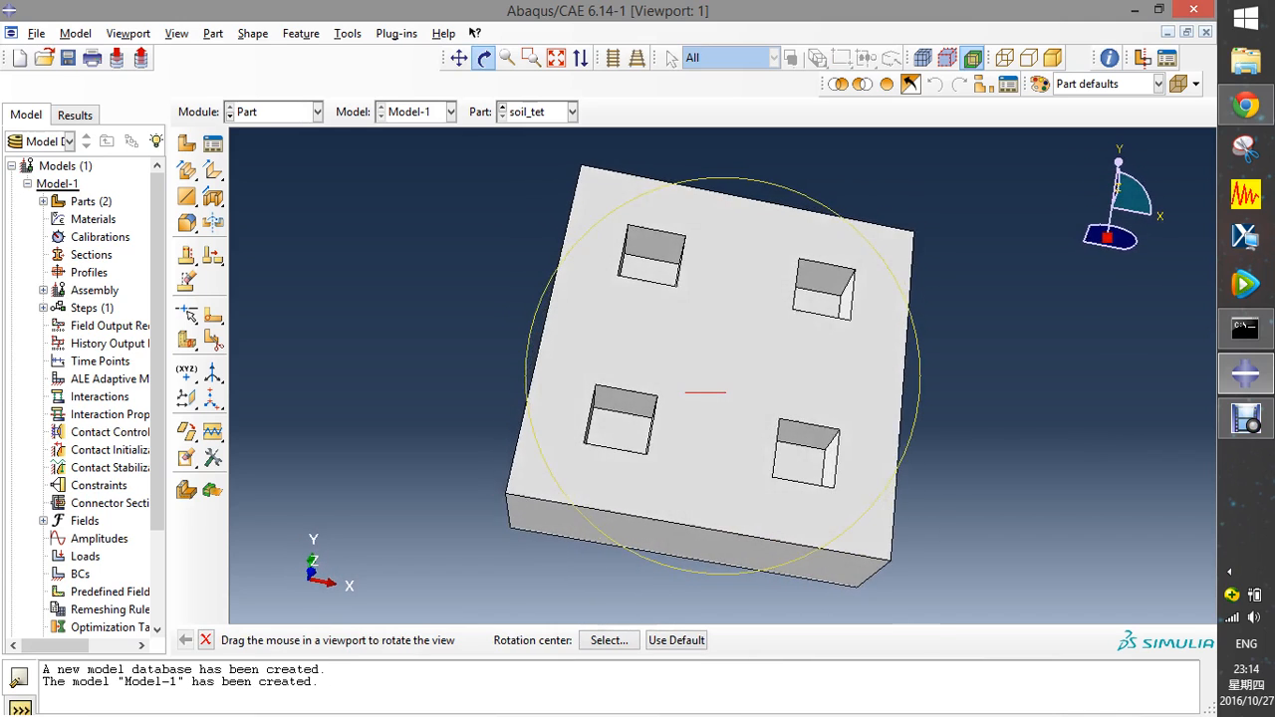
left_click_drag(734, 333, 689, 304)
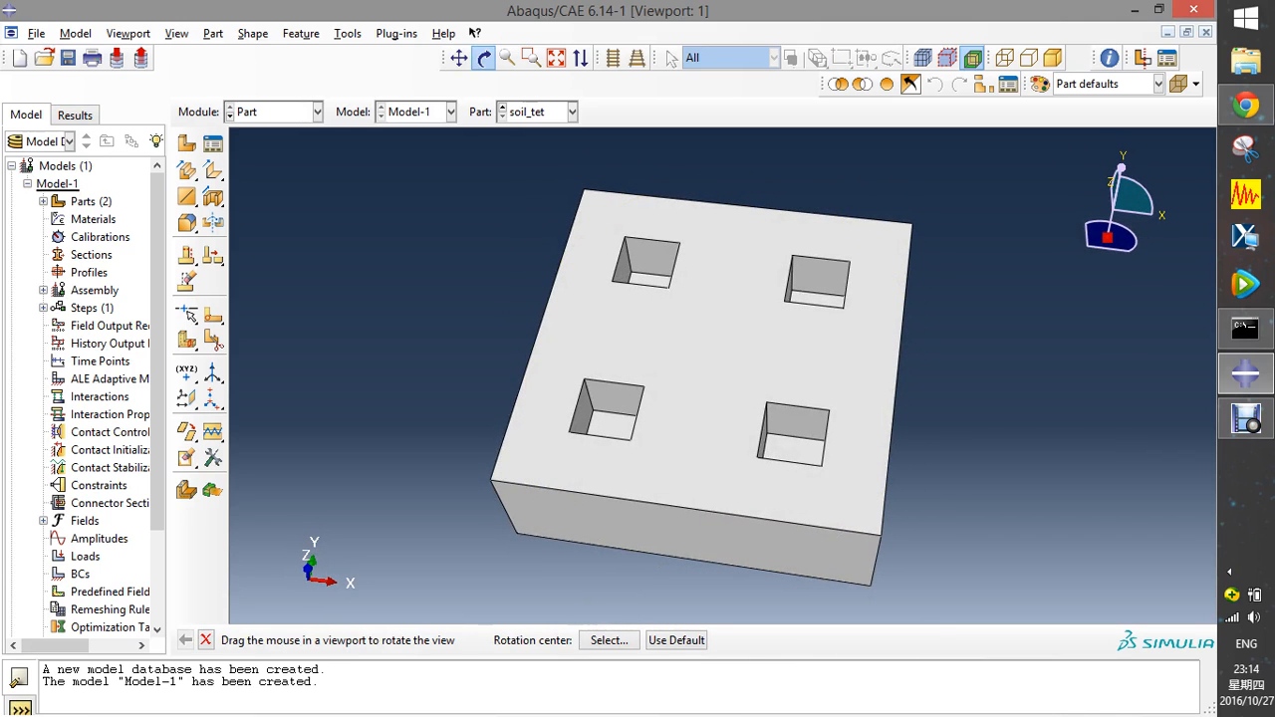
left_click(274, 111)
left_click(261, 151)
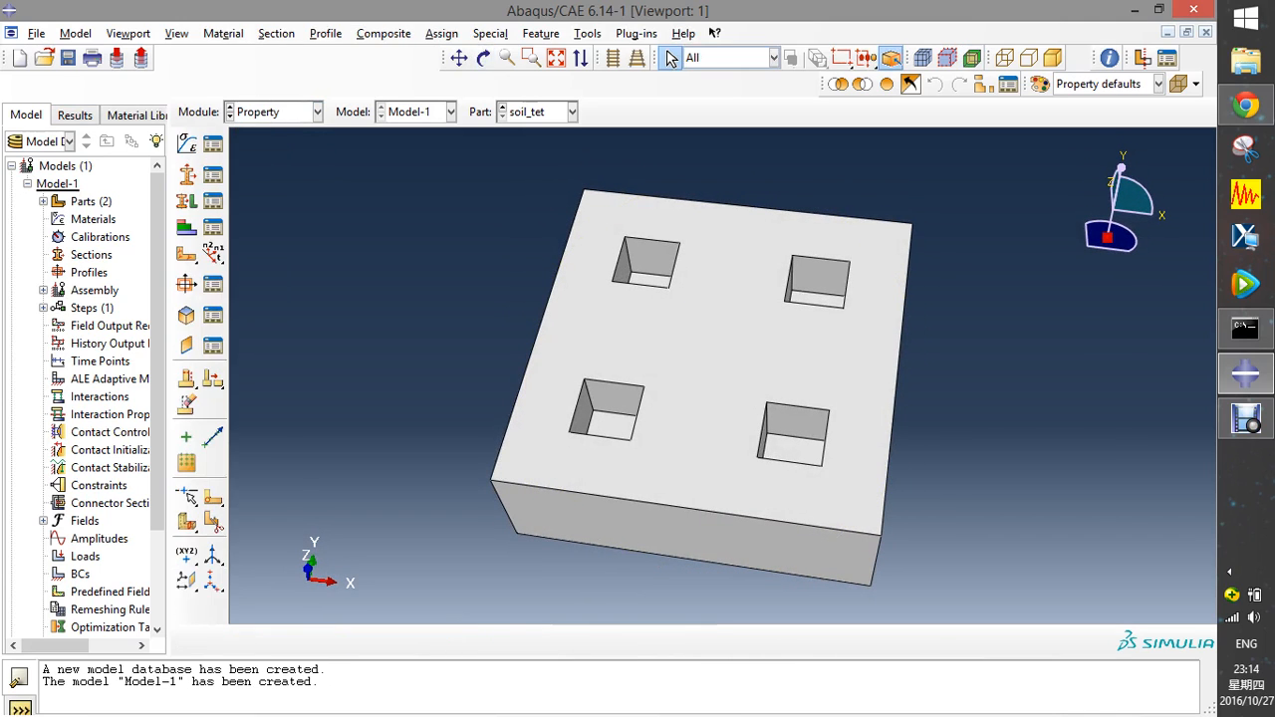
left_click(274, 111)
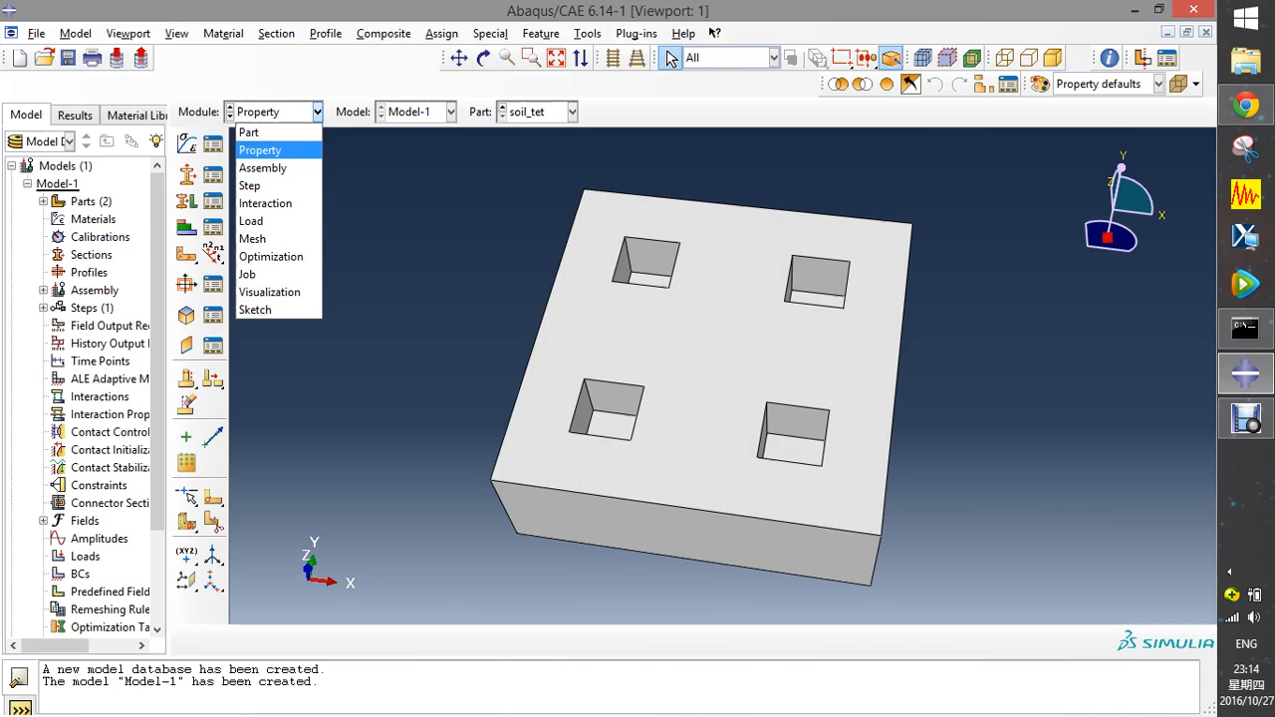
left_click(250, 132)
- Start a new 3D deformable solid extrusion part named foundation
left_click(187, 144)
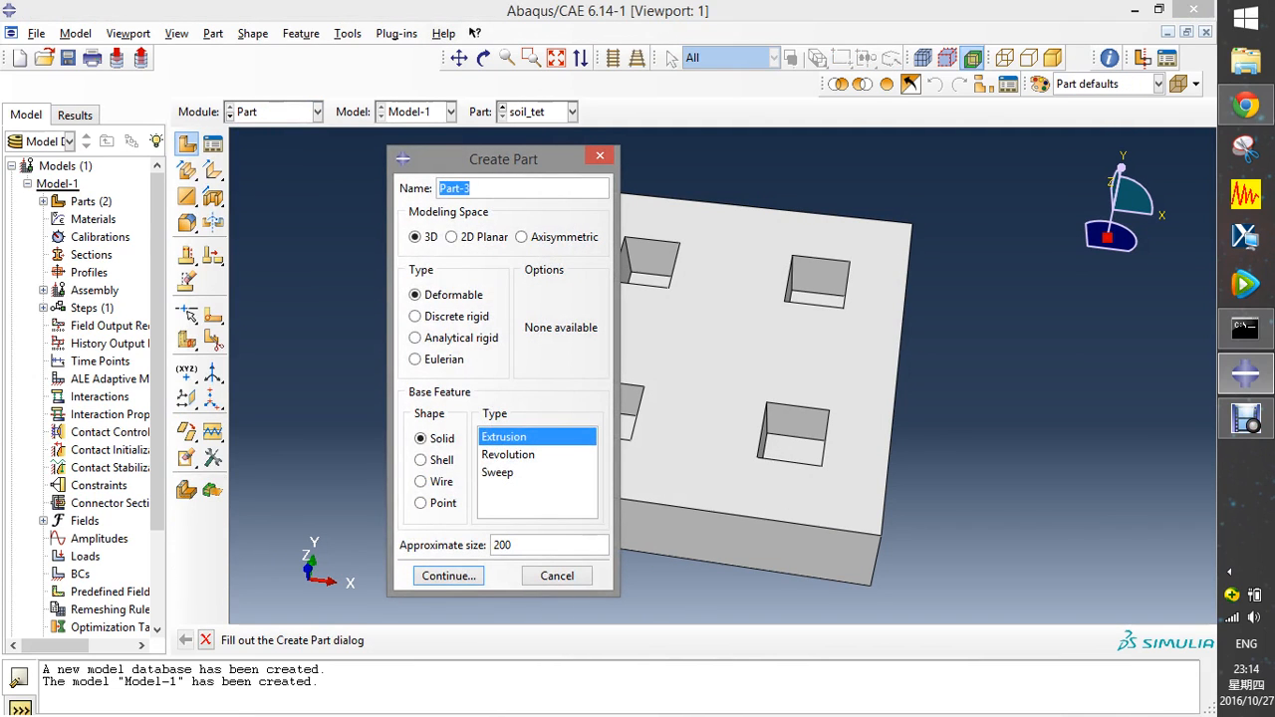
type("foundation")
key("Return")
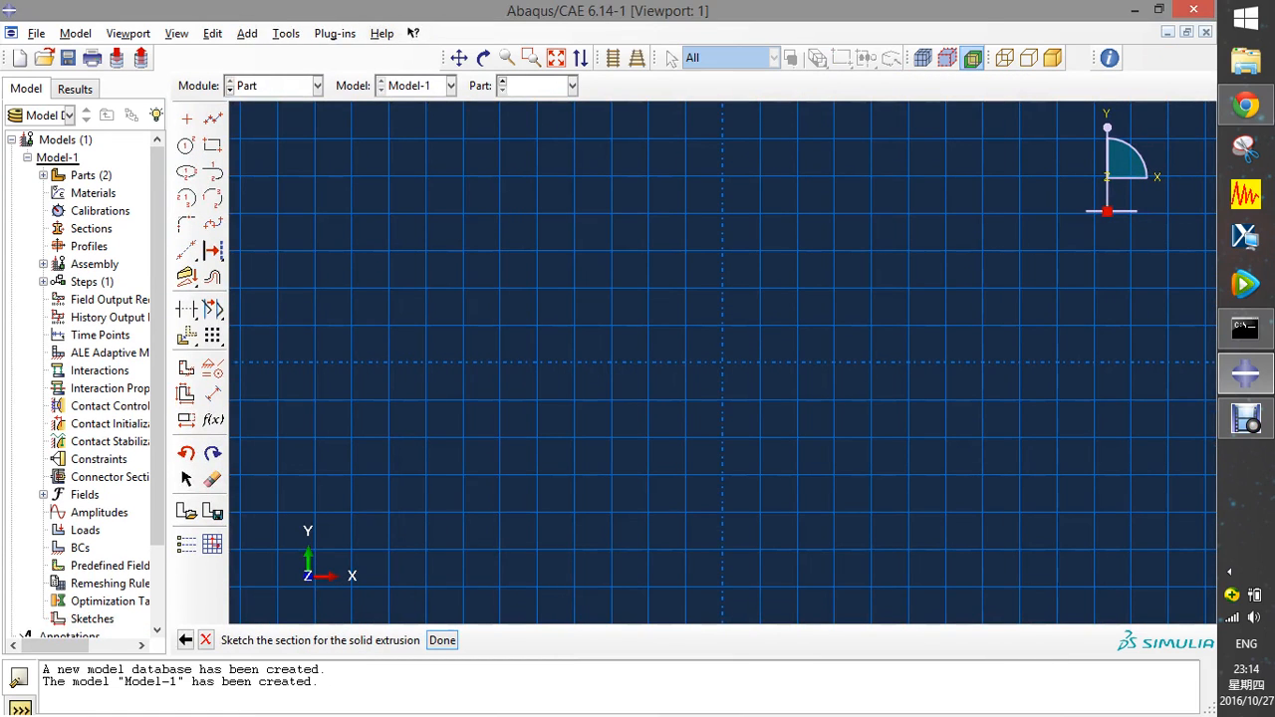
- Sketch a rectangle from corner 0,0 to corner 2,2 and extrude it to a depth of 2
left_click(212, 145)
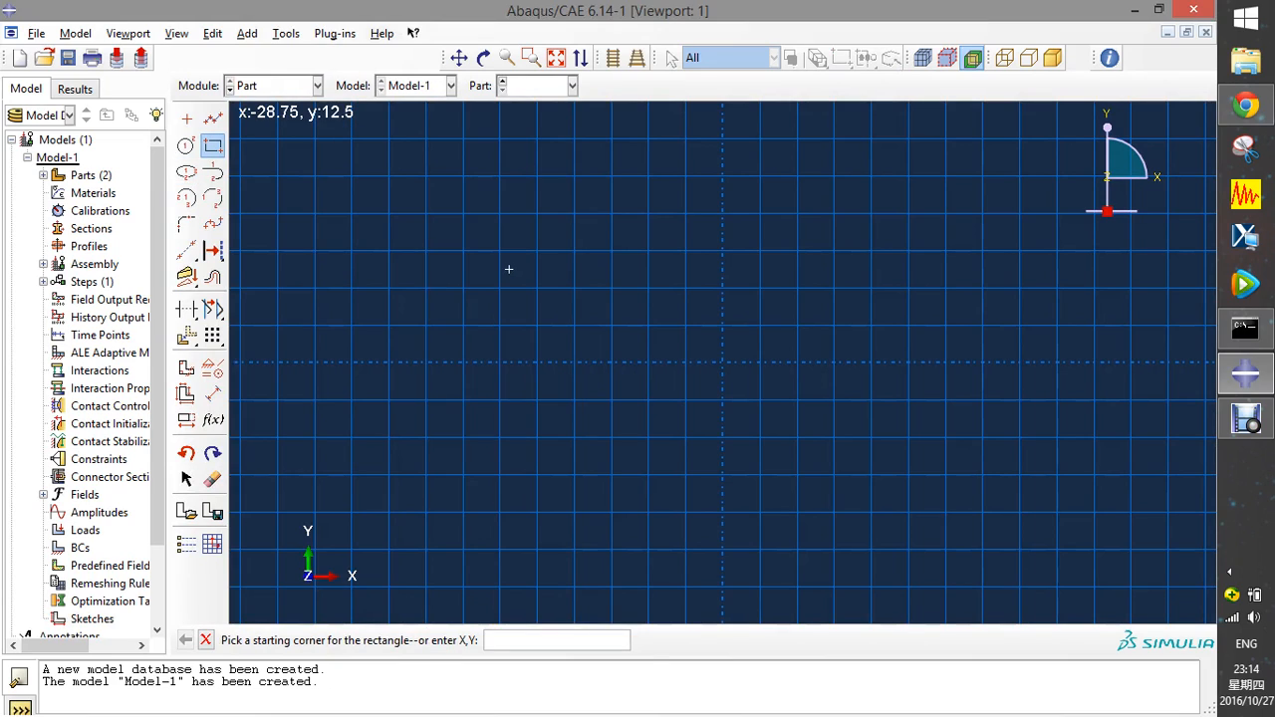
type("0,0")
key("Return")
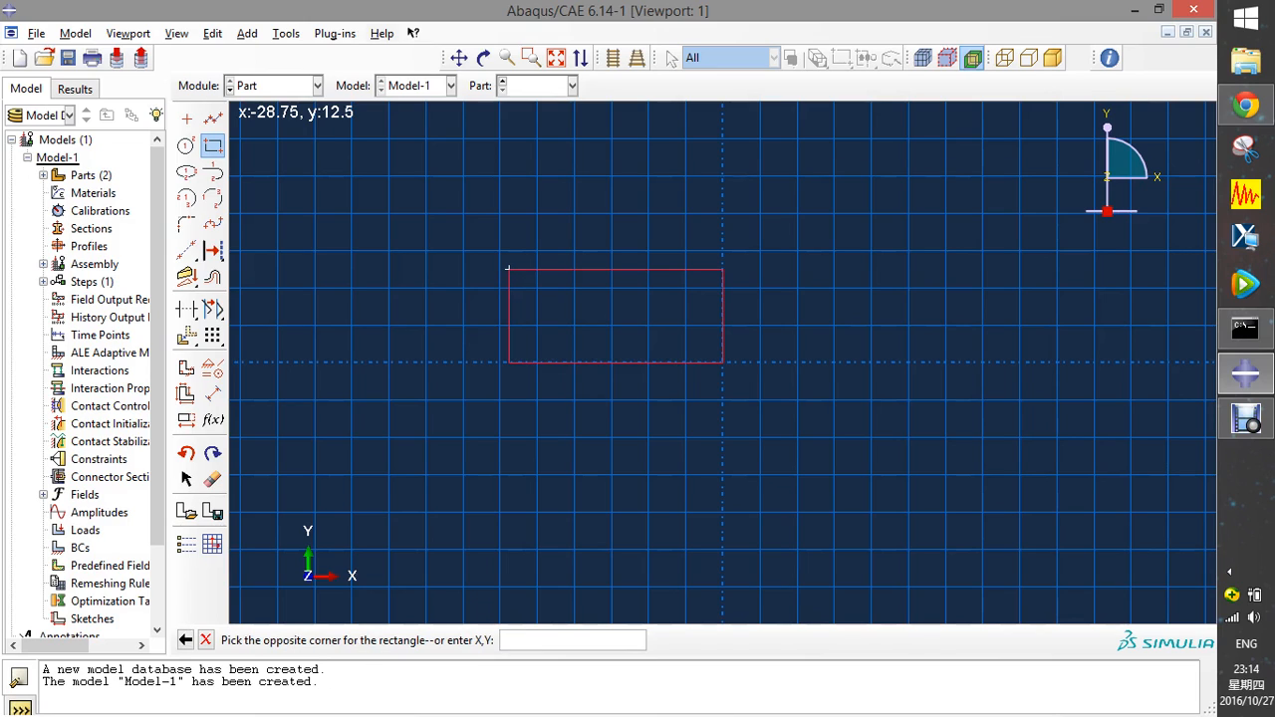
type("2,2")
key("Return")
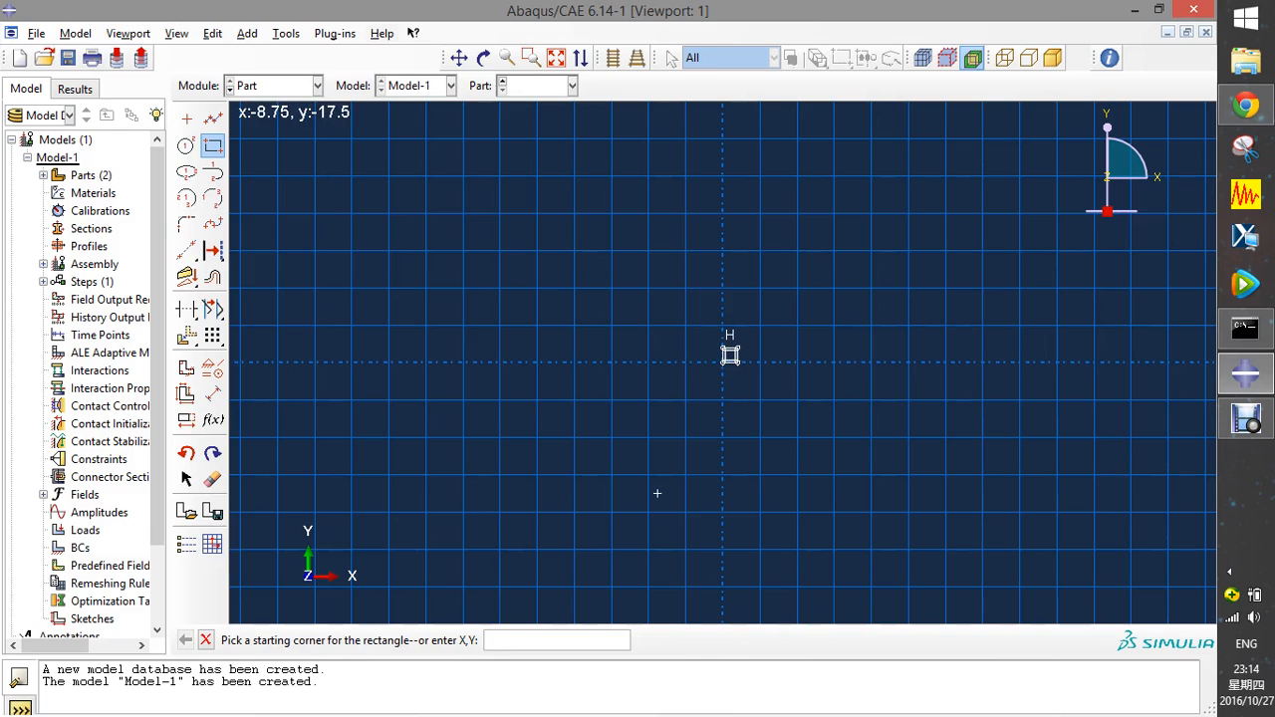
middle_click(657, 495)
middle_click(658, 496)
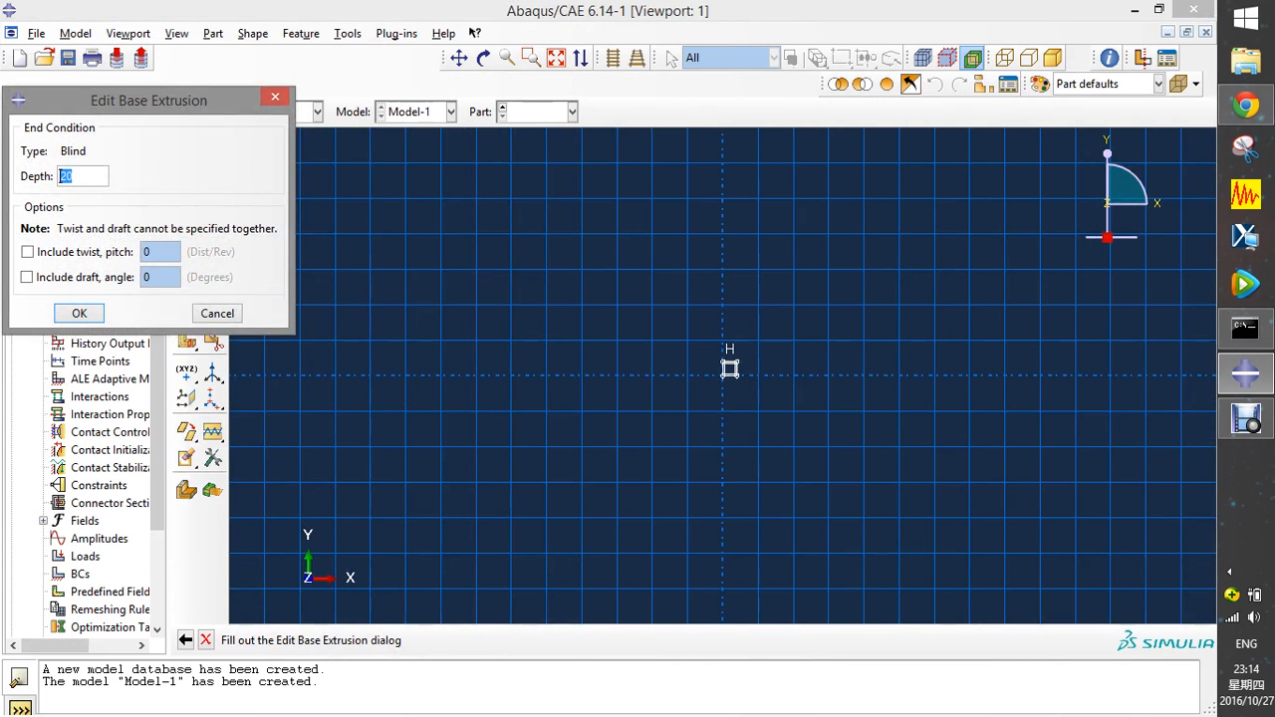
type("2")
key("Return")
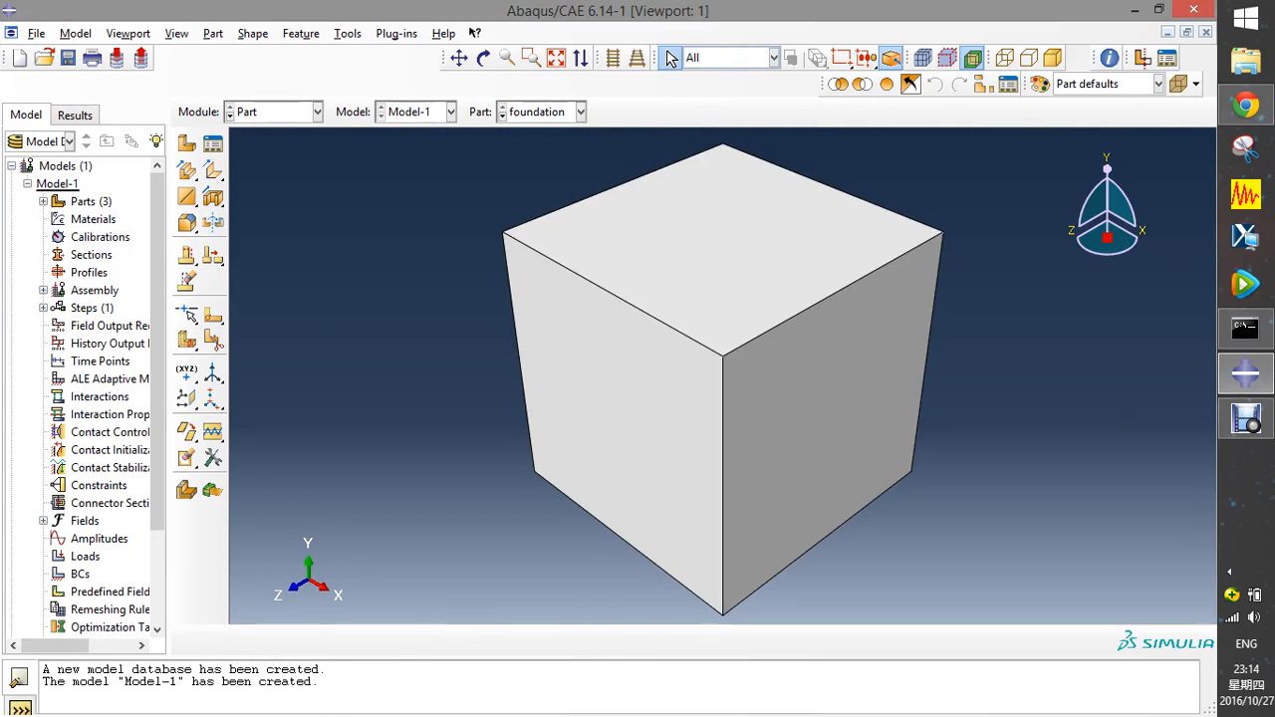
left_click(317, 111)
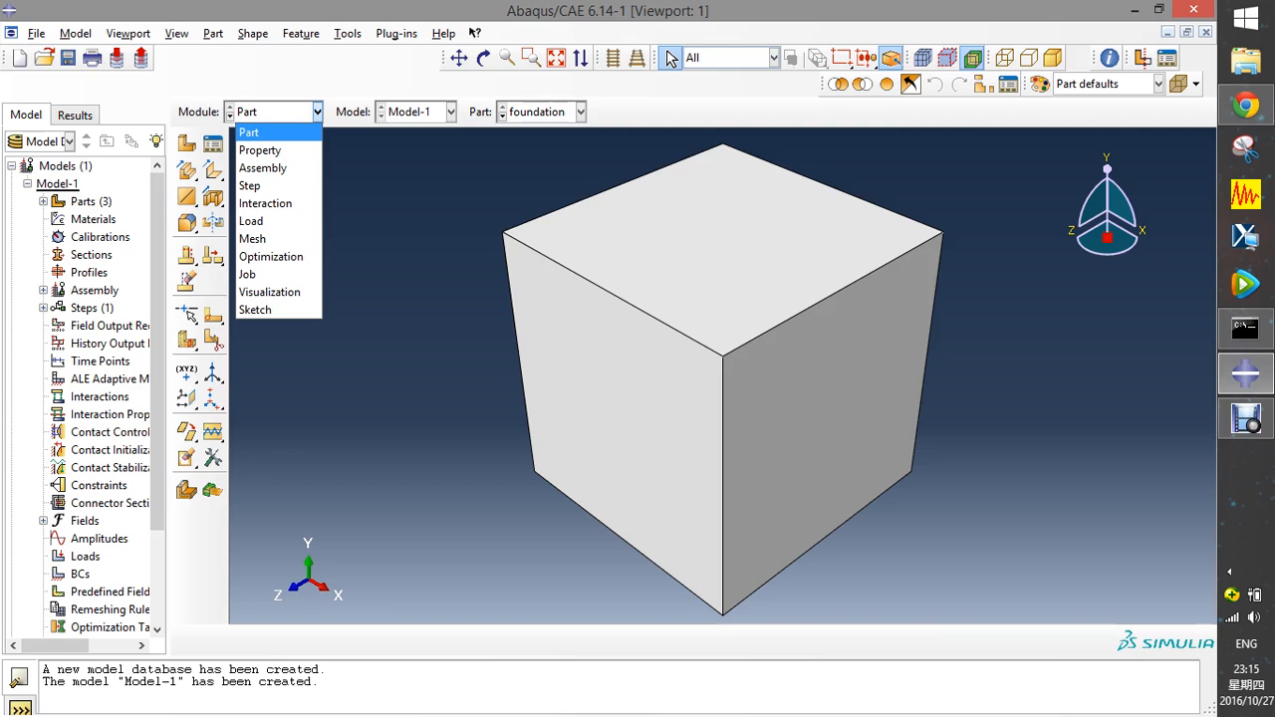
left_click(317, 111)
left_click(317, 112)
left_click(316, 112)
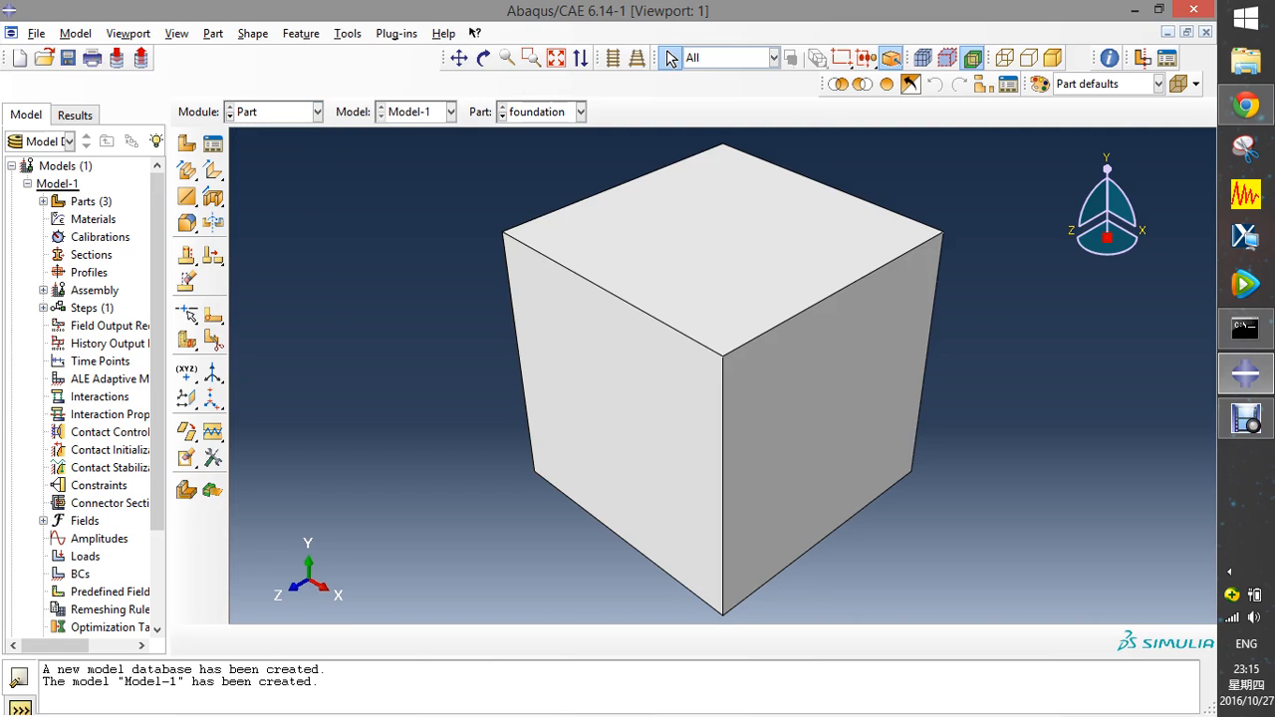
- Start a new 3D deformable part named beam with a planar wire as its base feature
left_click(187, 143)
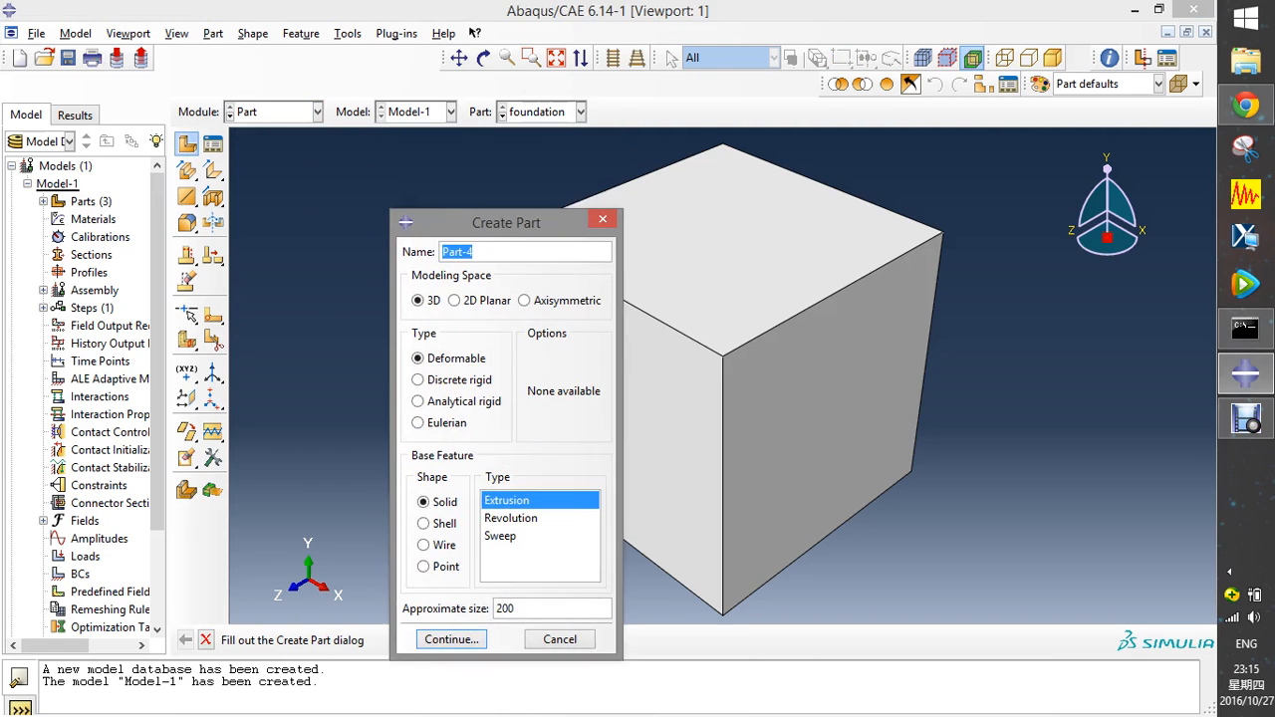
left_click(474, 259)
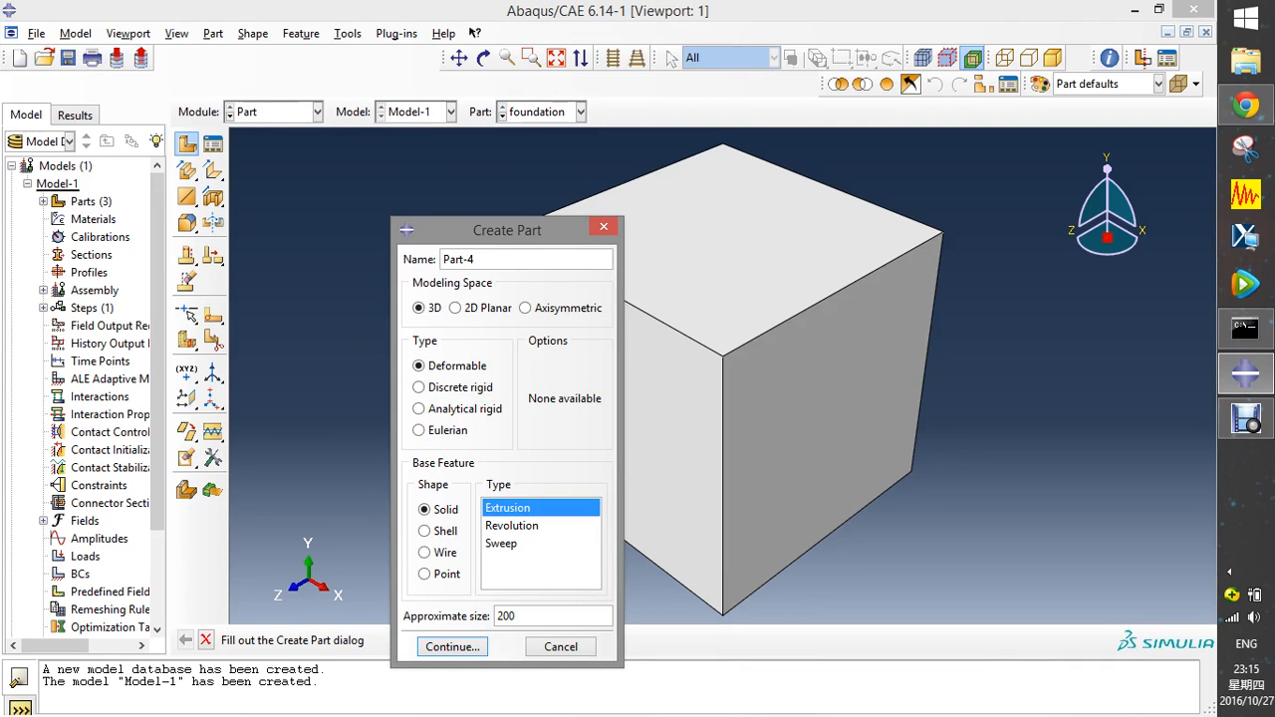
key("BackSpace")
key("BackSpace")
key("BackSpace")
key("BackSpace")
key("BackSpace")
type("beam")
left_click_drag(474, 230, 421, 172)
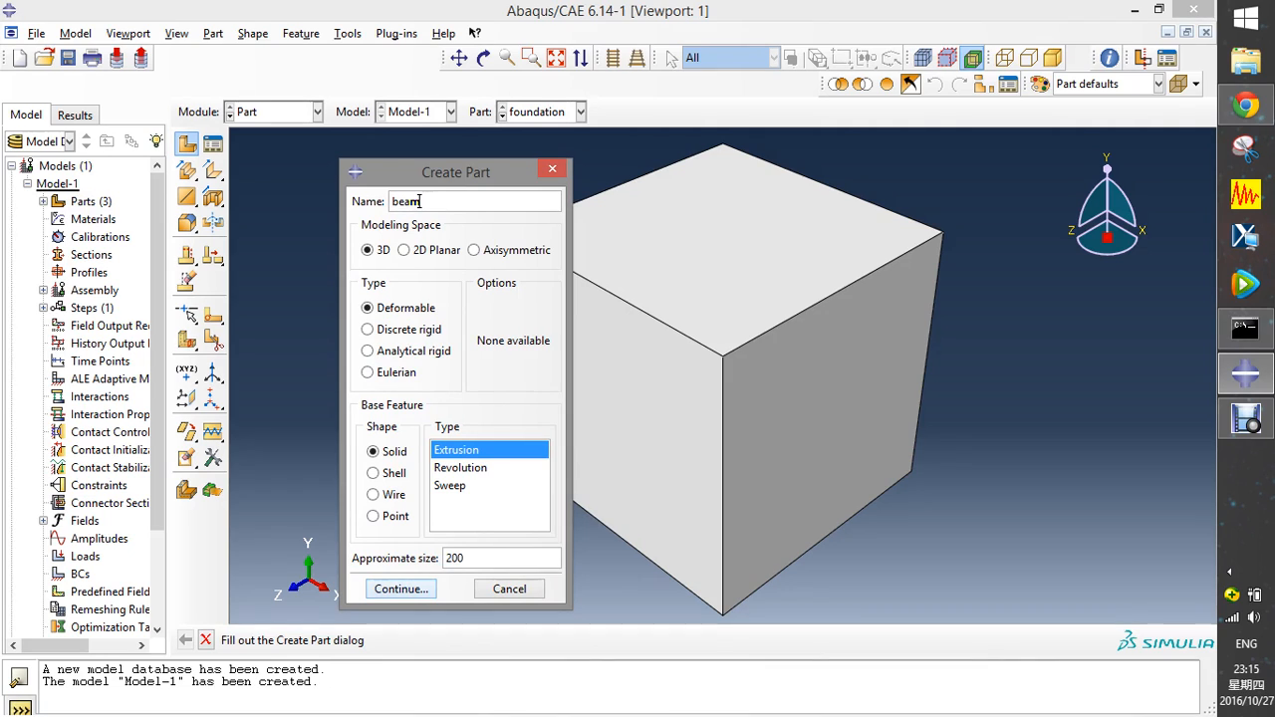
left_click(374, 494)
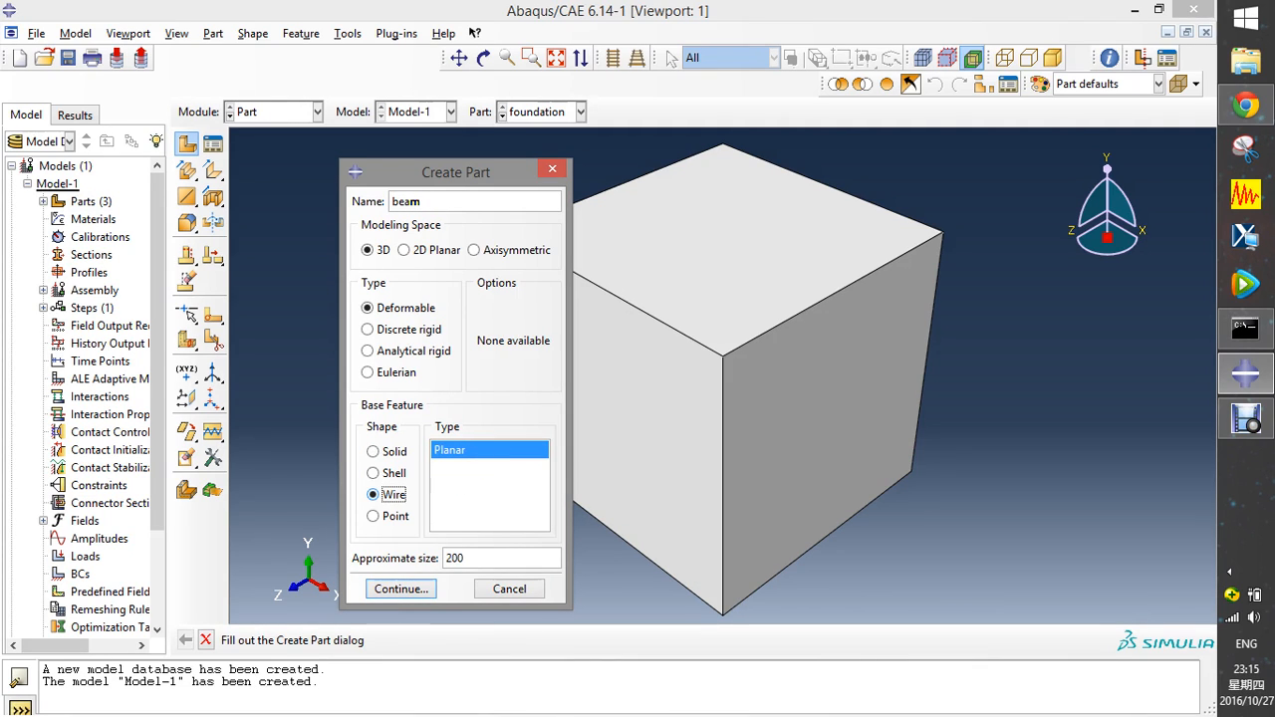
left_click(400, 589)
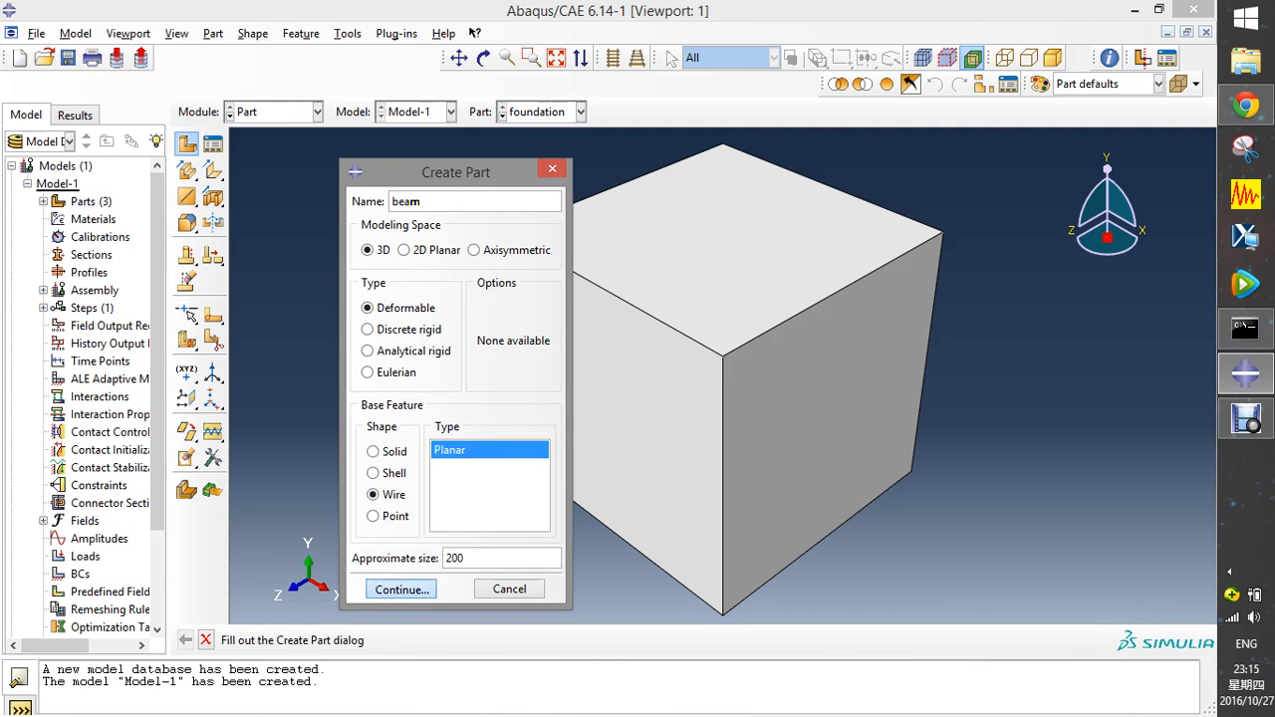
- Sketch a vertical line from 0,0 to 0,6 and finish the beam's wire sketch
left_click(212, 118)
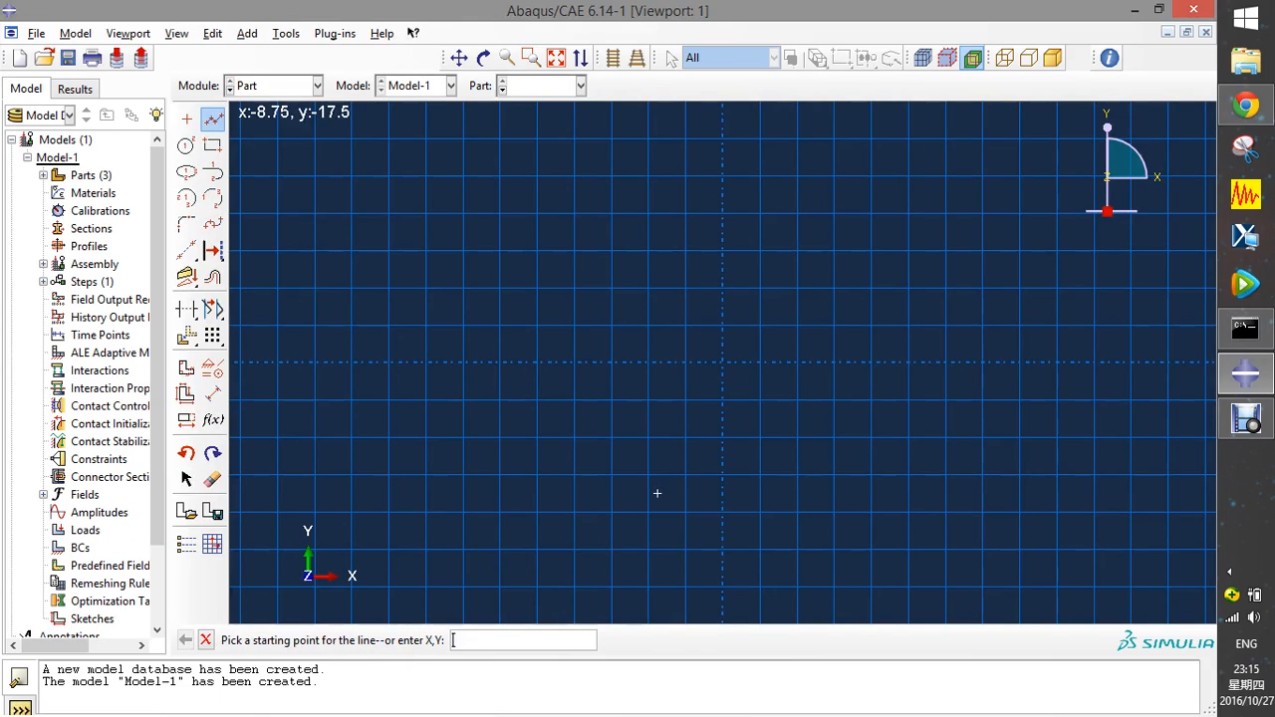
type("0,0")
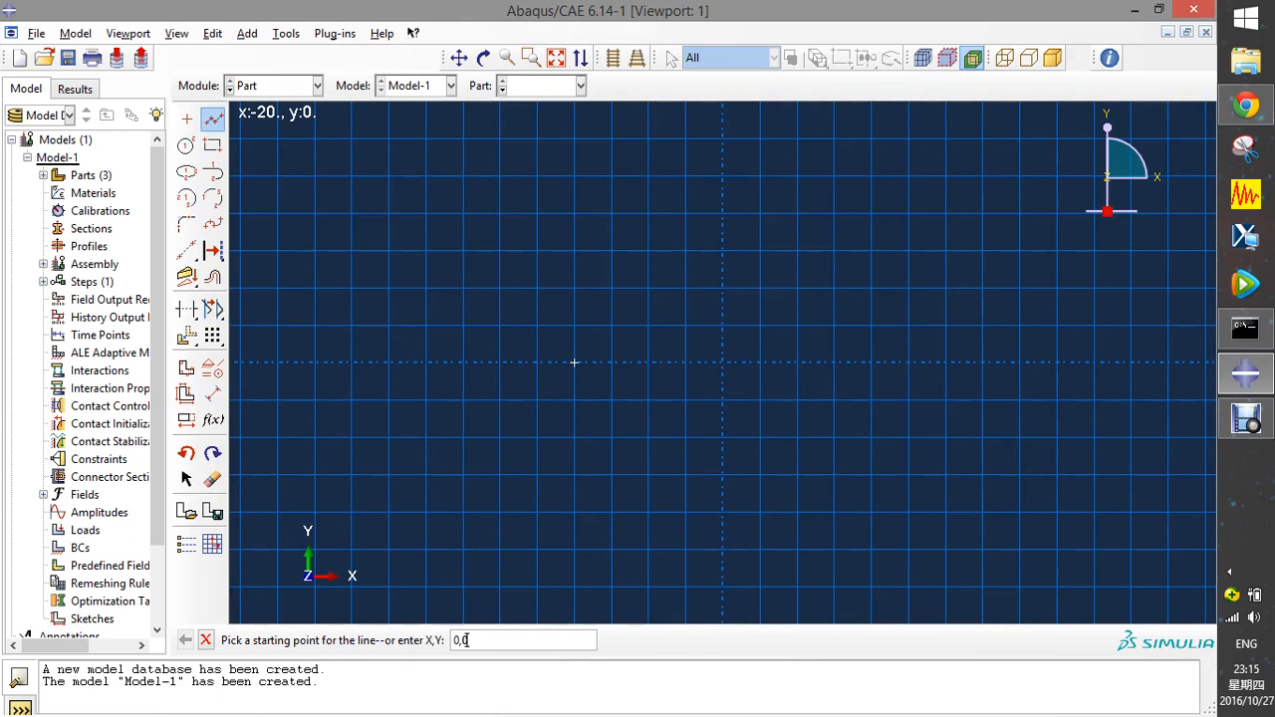
key("Return")
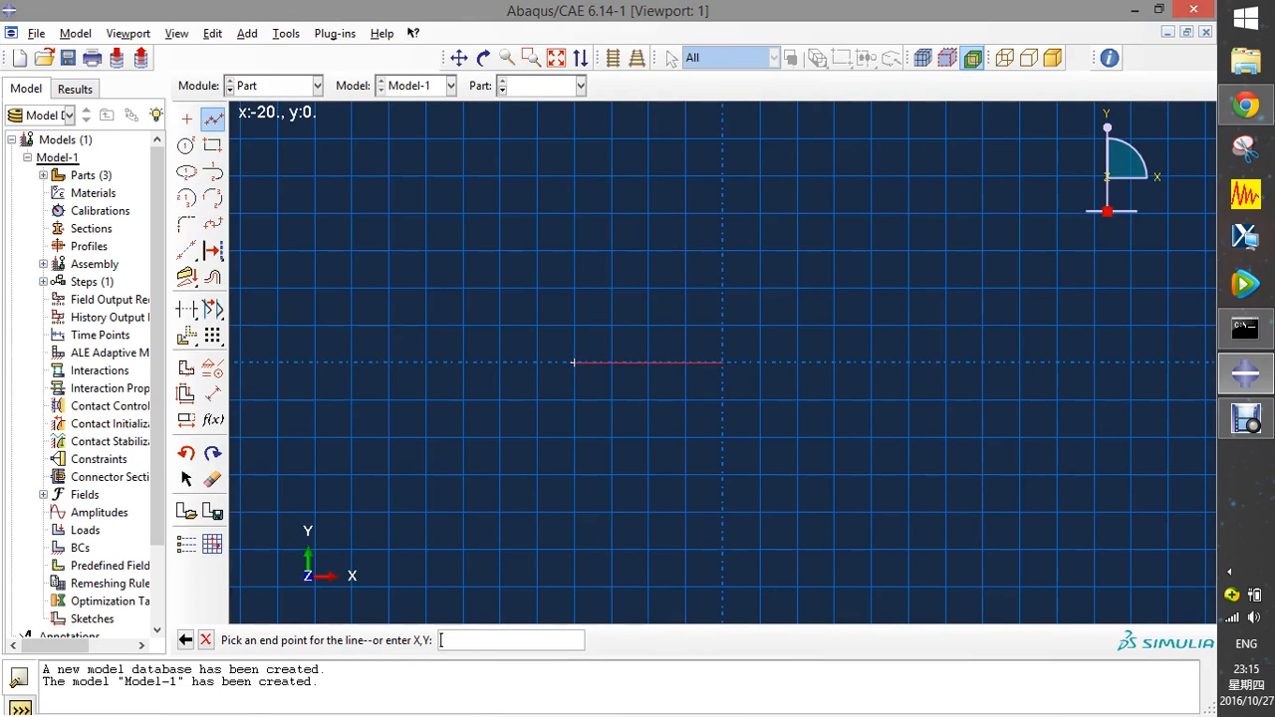
type("0,6")
key("Return")
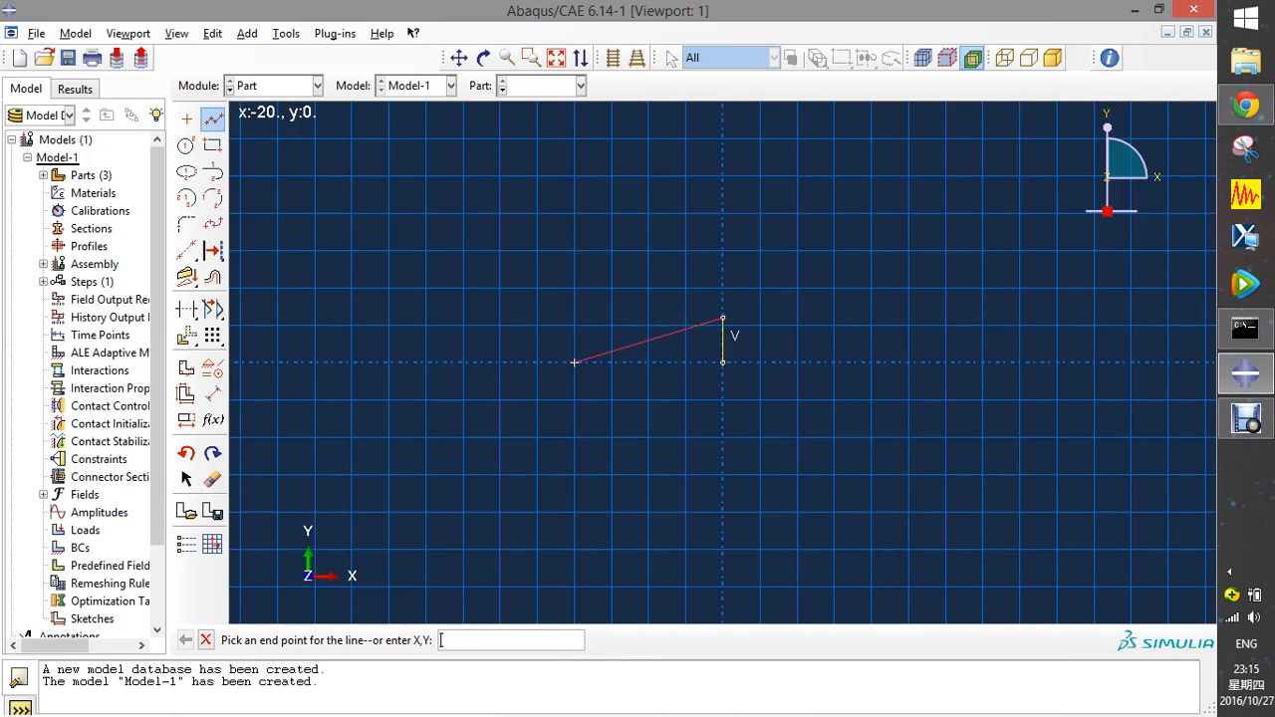
key("Escape")
key("Escape")
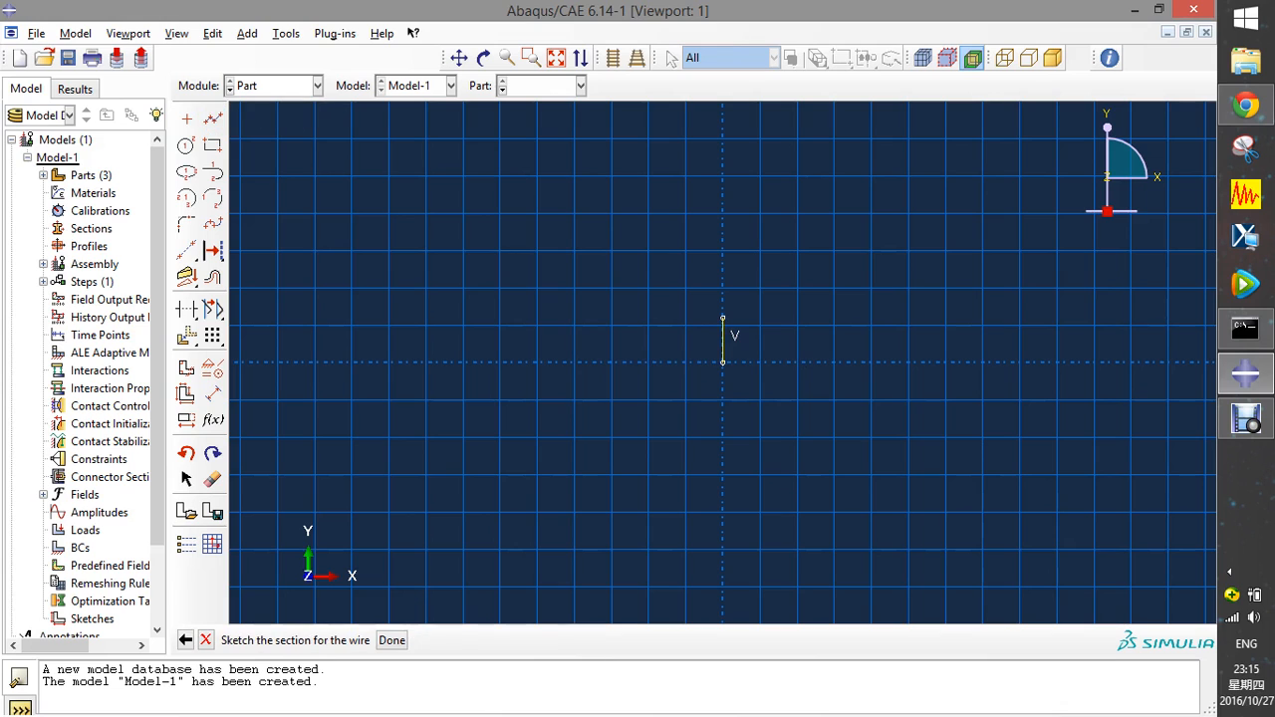
middle_click(723, 362)
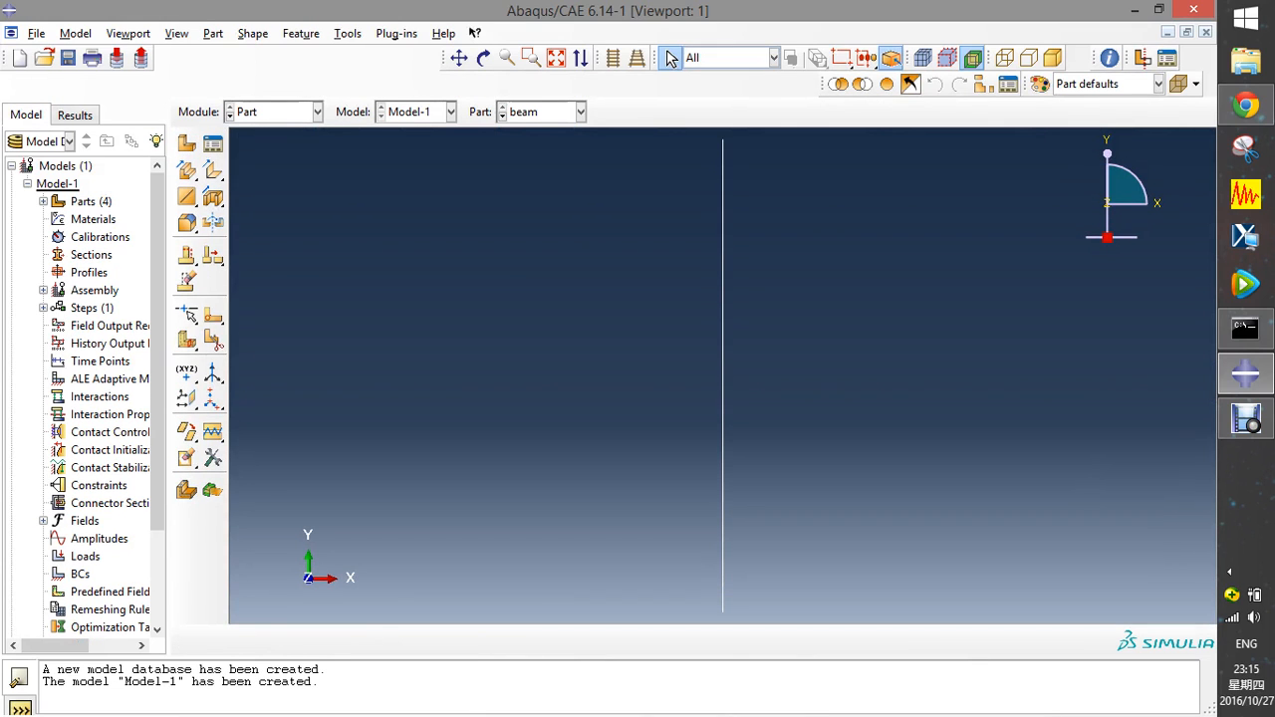
- Start another 3D deformable planar wire part named coumn
left_click(187, 142)
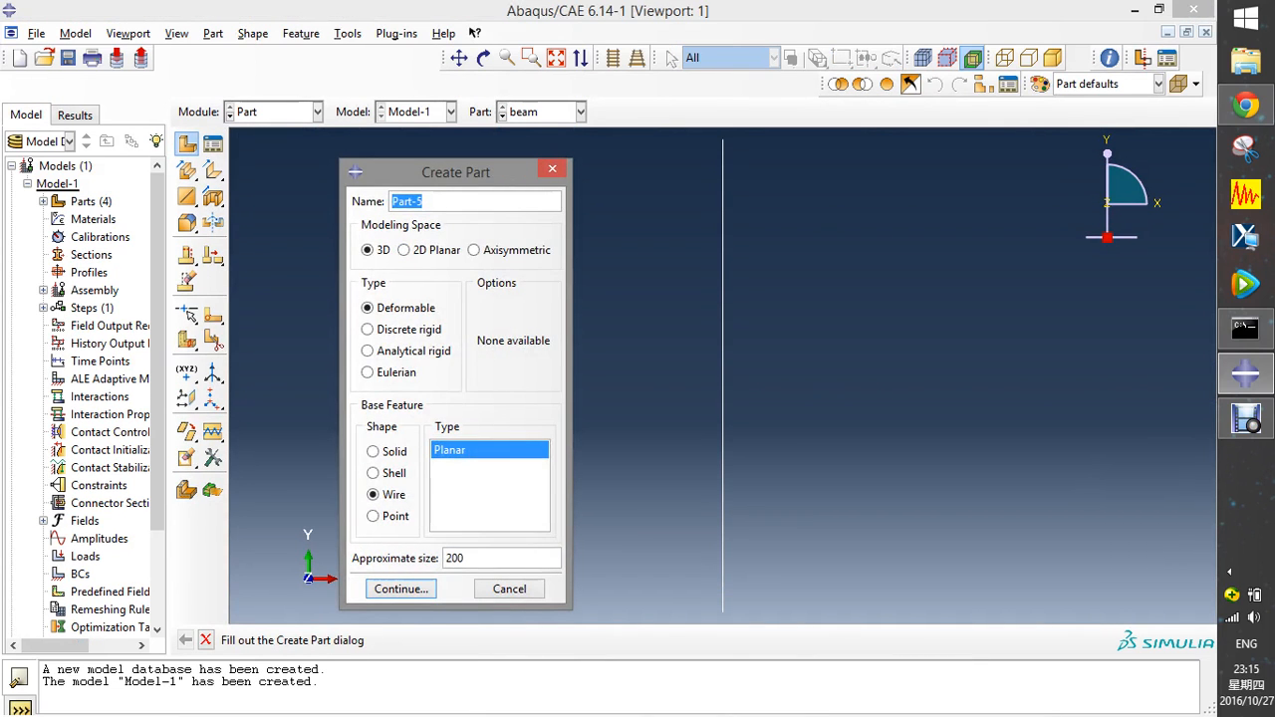
type("coumn")
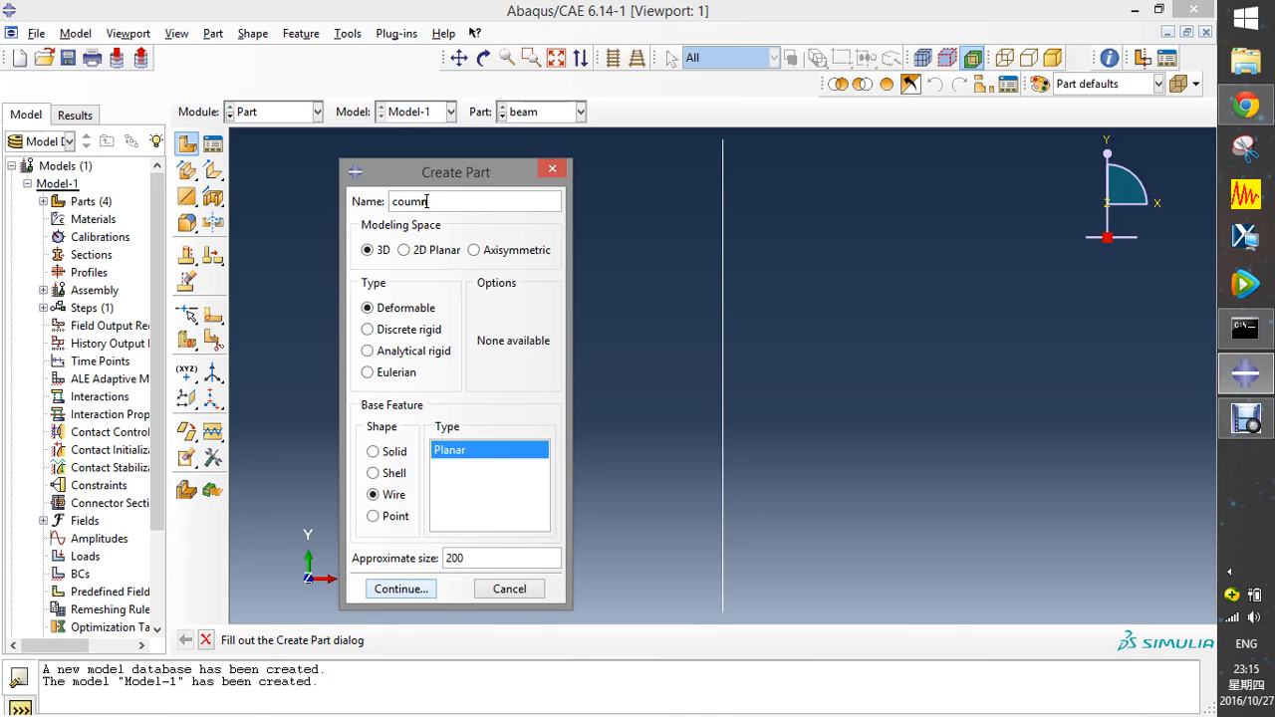
left_click(401, 589)
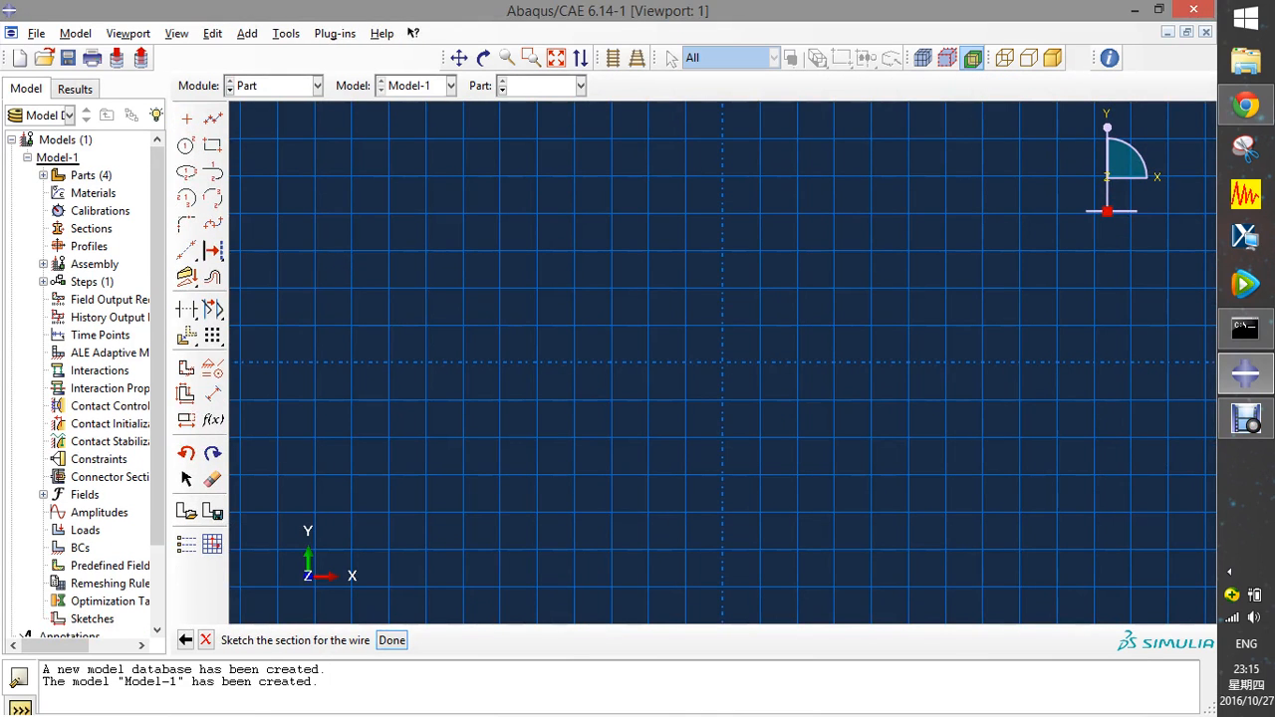
- Sketch a vertical line from 0,0 to 0,4 and finish the column's wire sketch
left_click(212, 119)
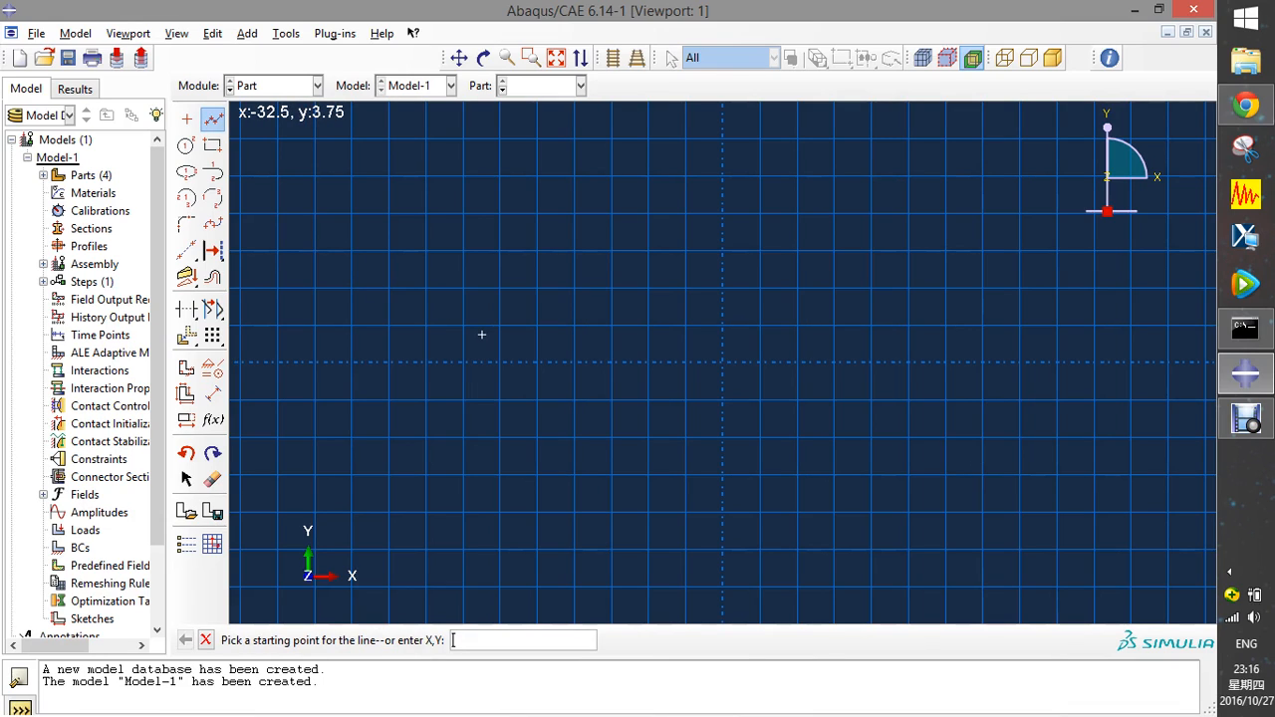
type("0,0")
key("Return")
type("0,4")
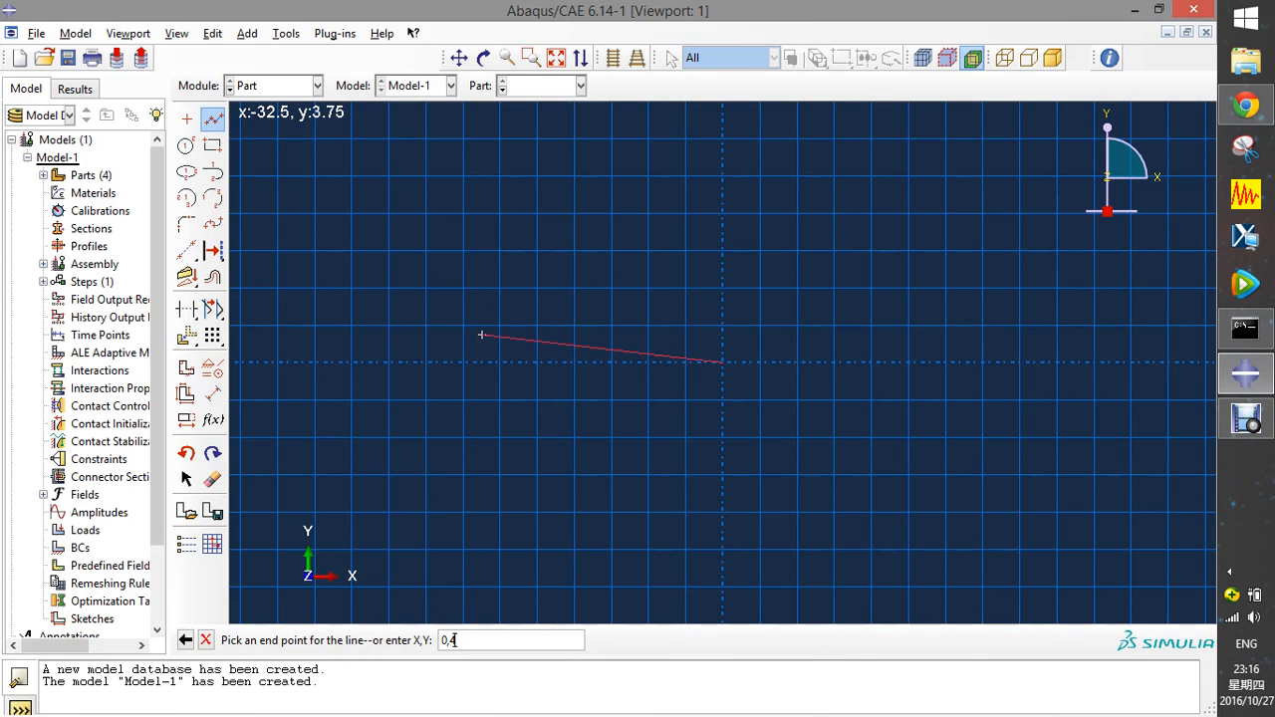
key("Return")
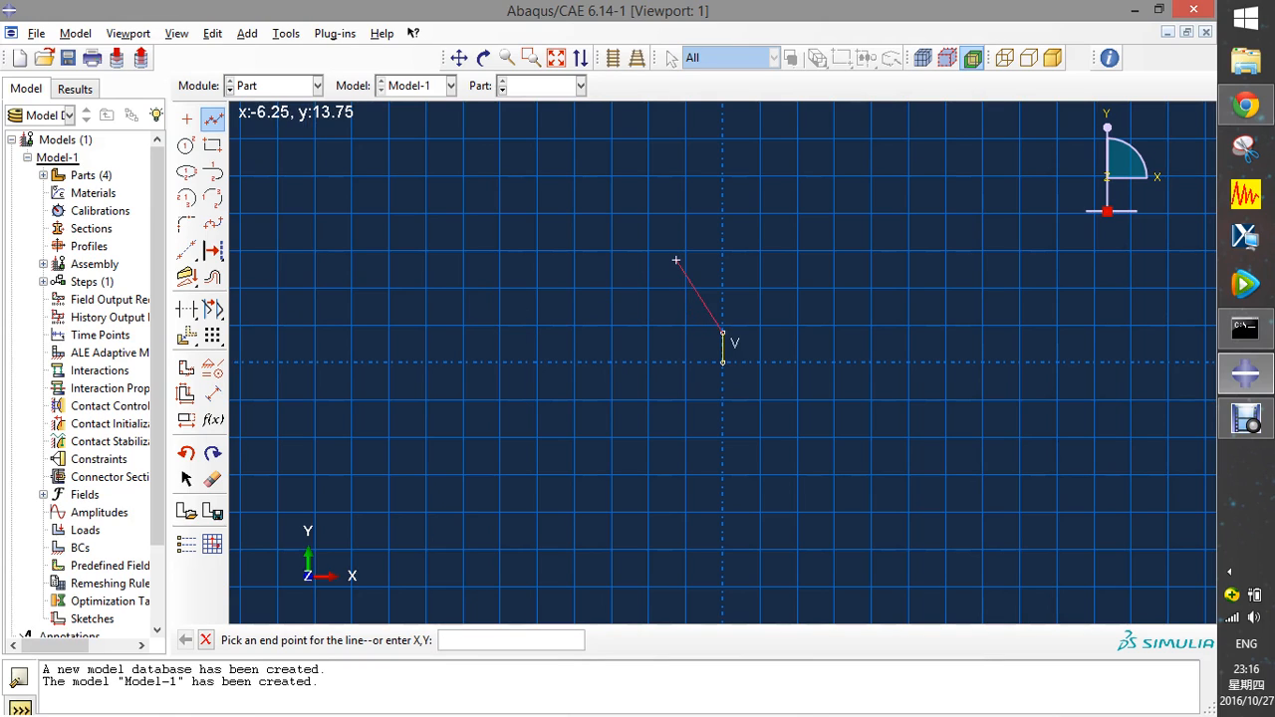
key("Escape")
key("Escape")
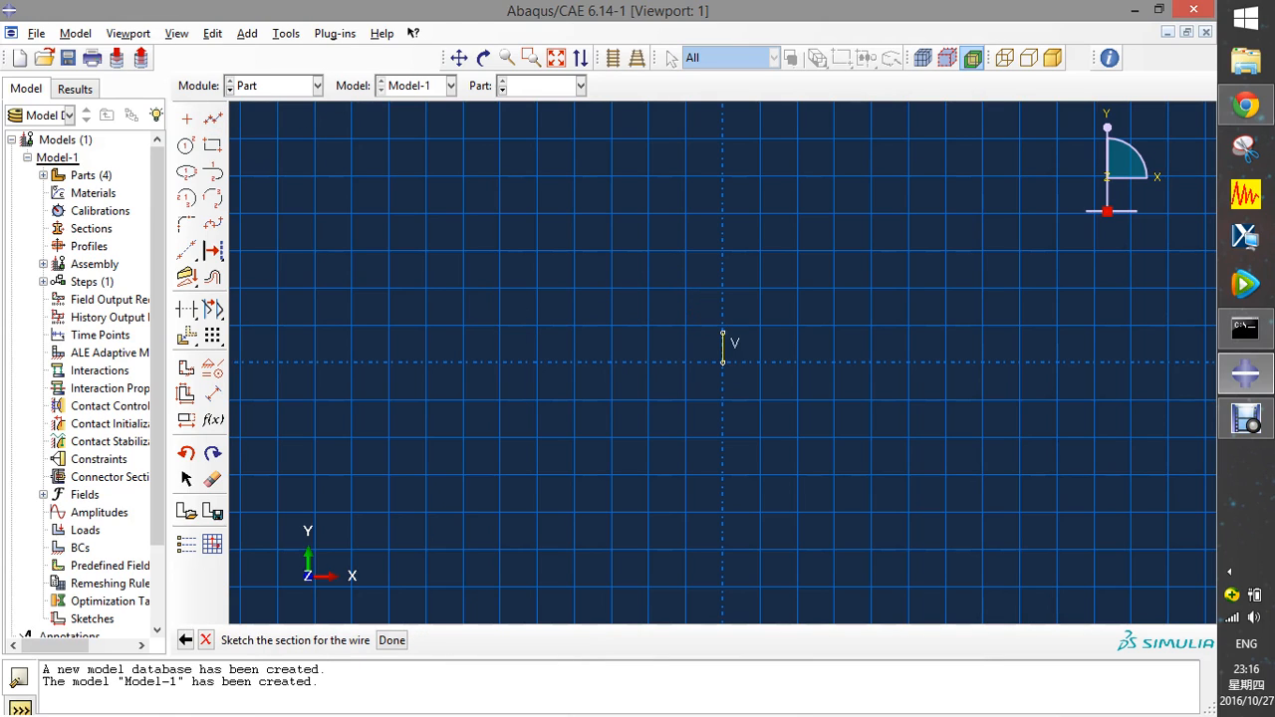
key("Return")
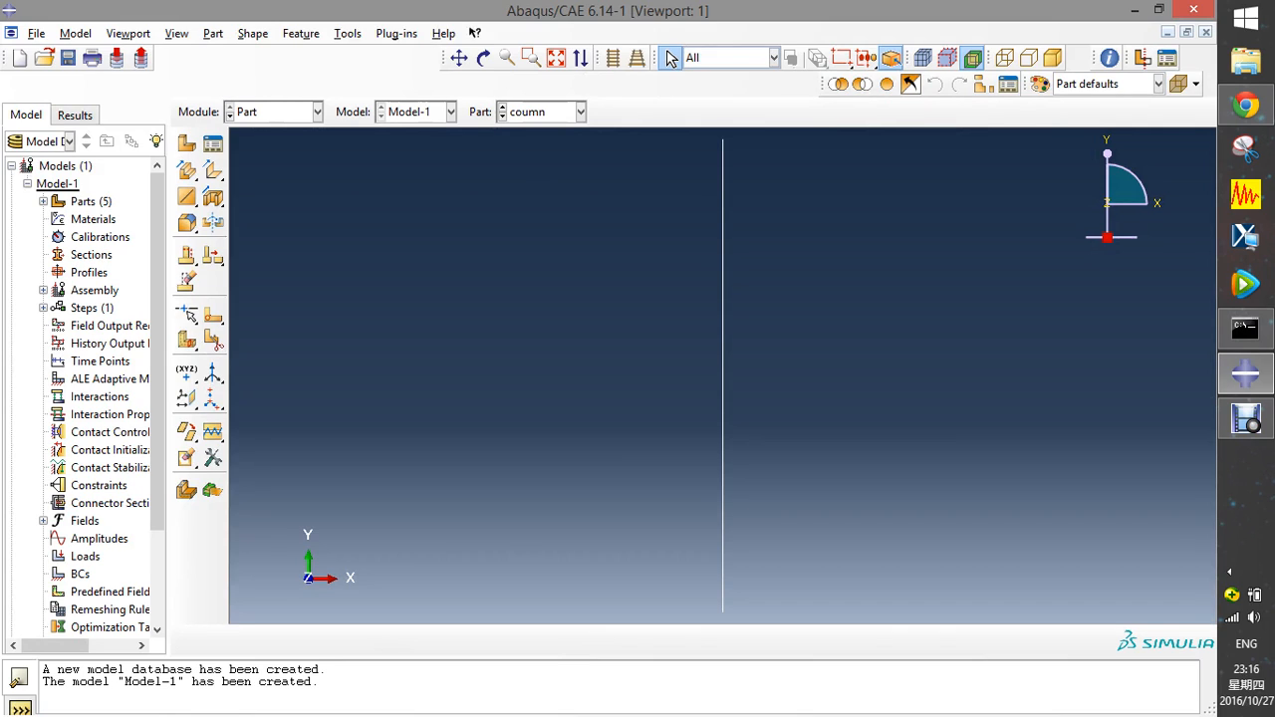
- Switch to the Property module and start a new material named concrete
left_click(317, 111)
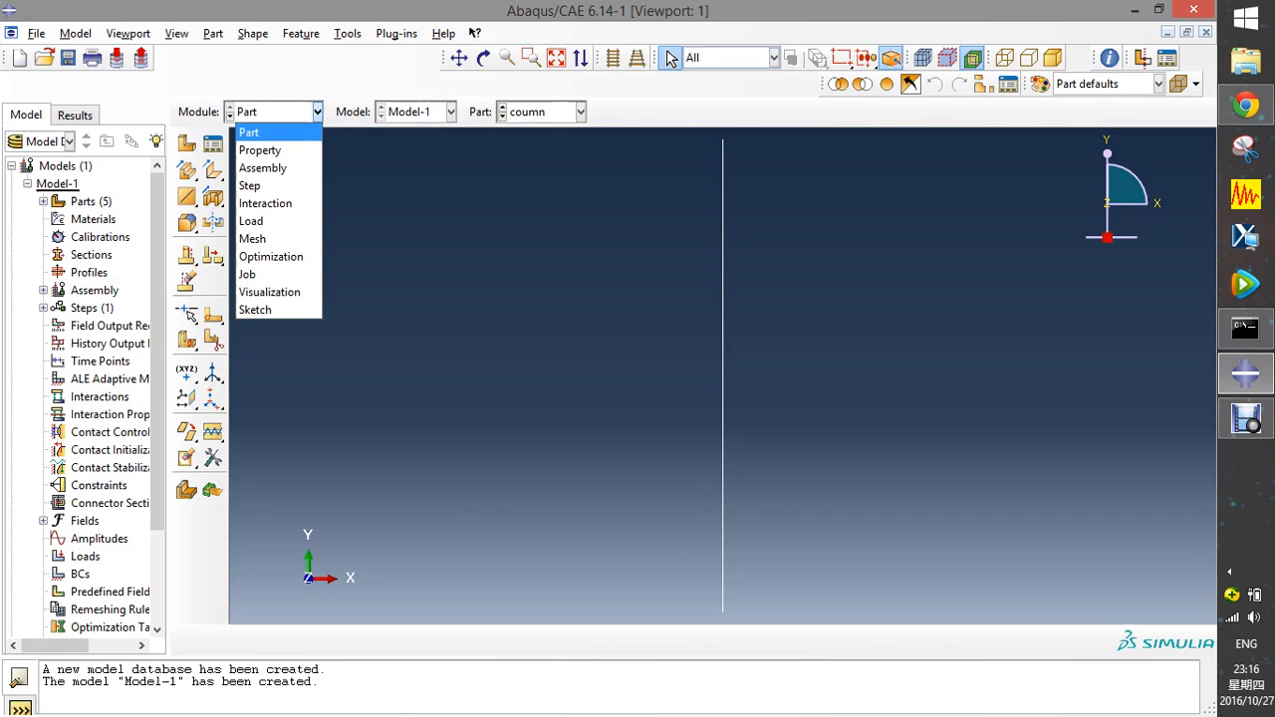
key("Down")
key("Return")
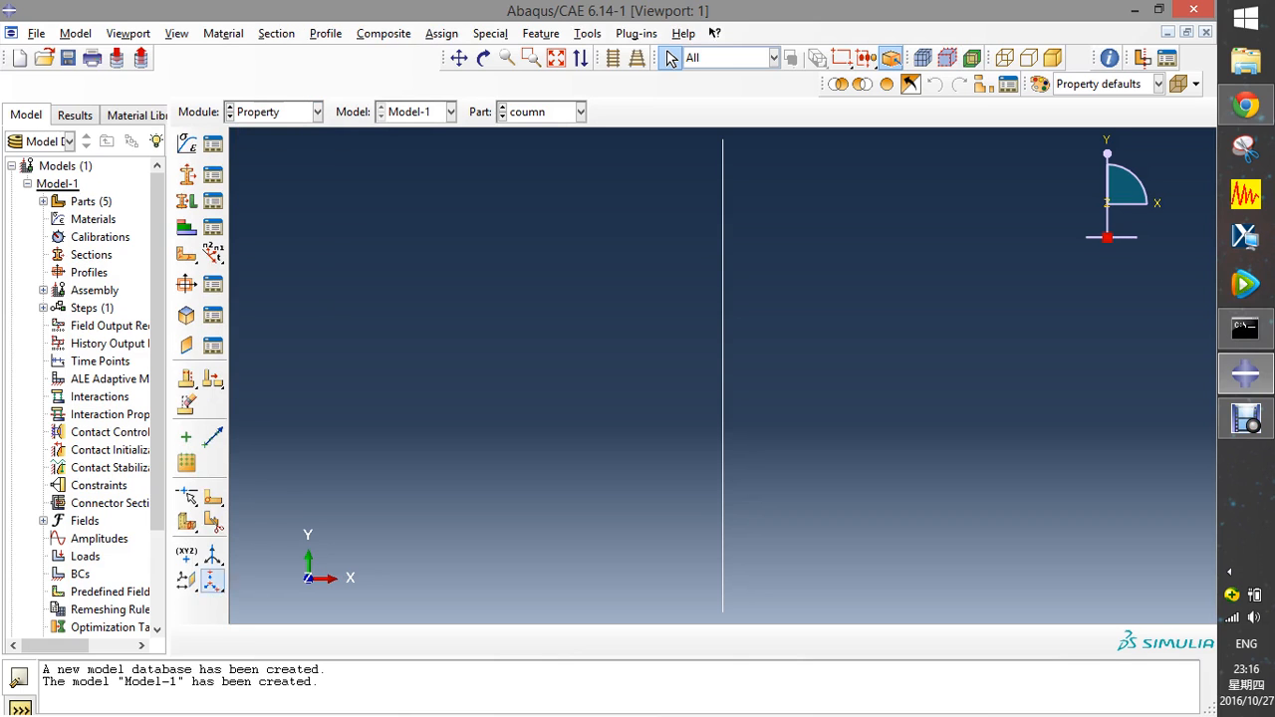
left_click(186, 143)
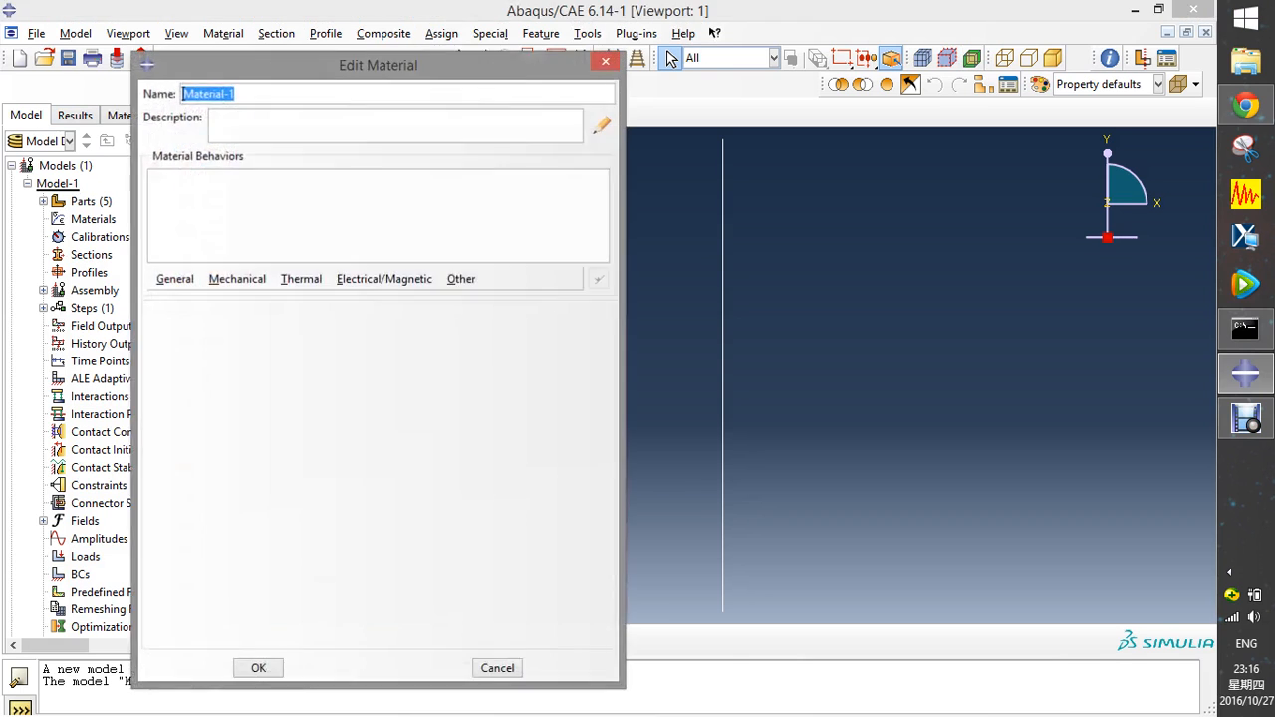
type("concrete")
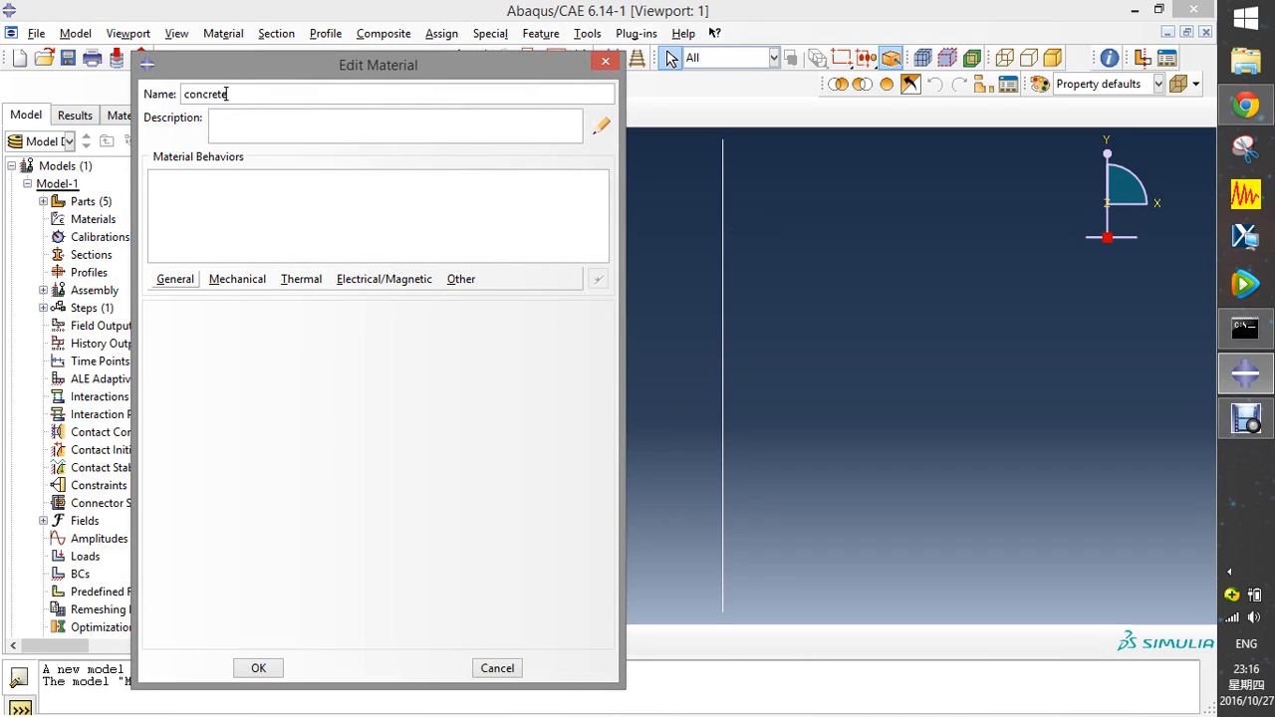
- Add a uniform density of 2500 to the concrete material
left_click(174, 279)
left_click(177, 294)
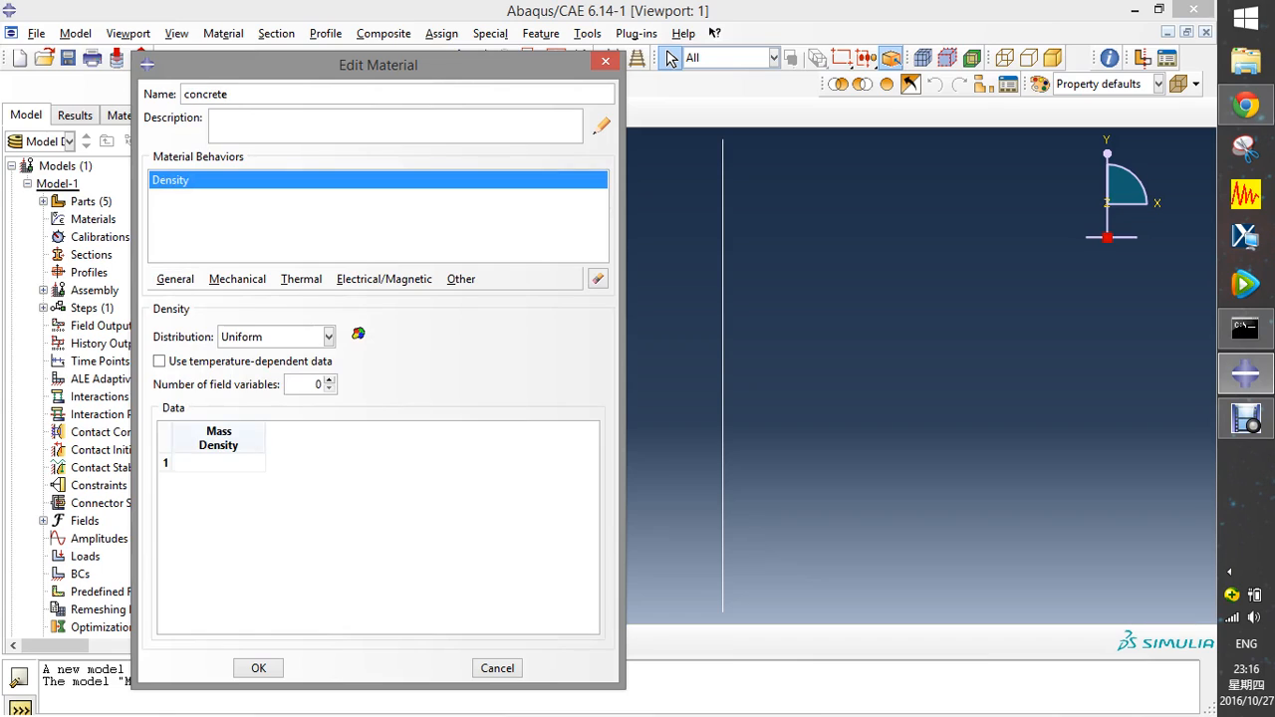
left_click(174, 463)
type("2500")
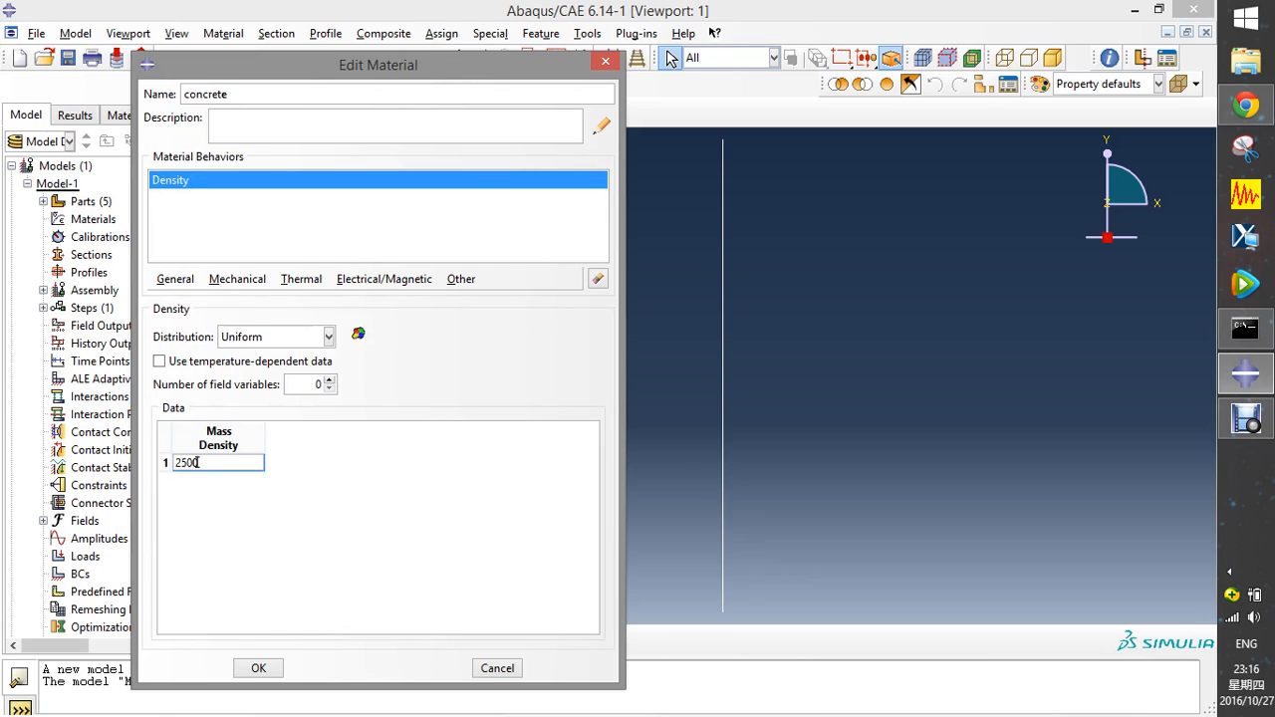
key("Return")
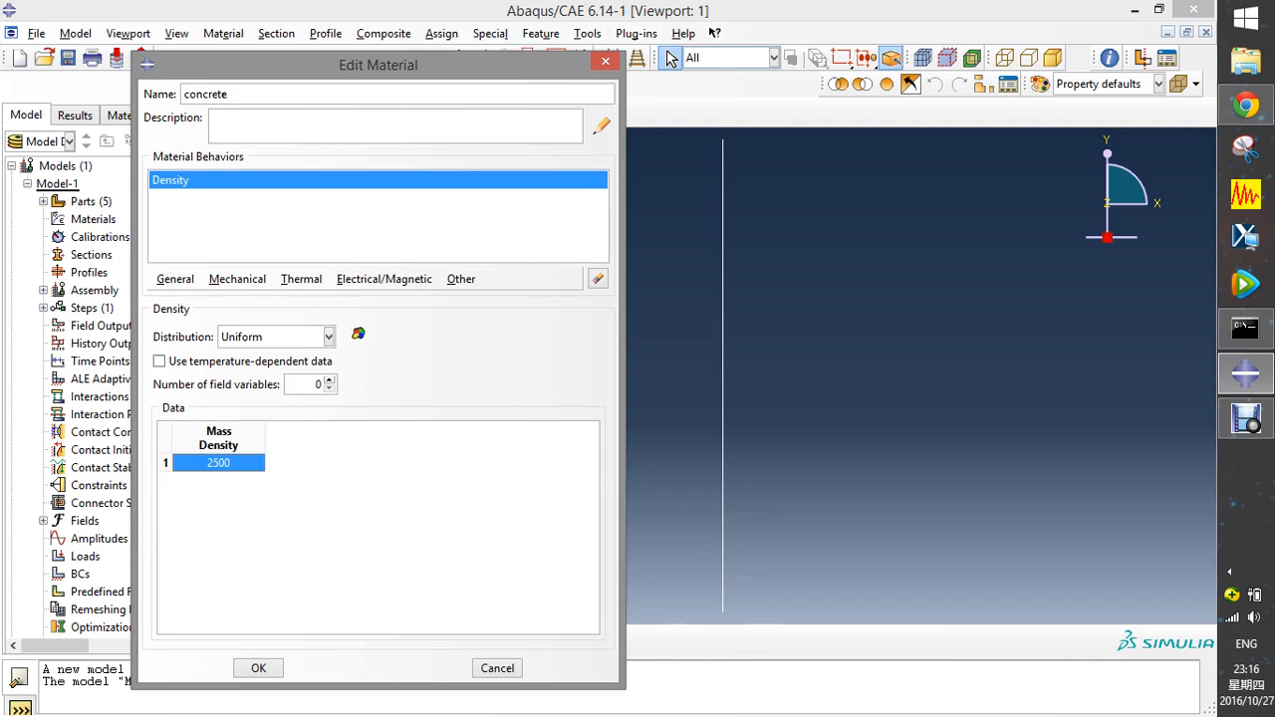
- Give the concrete material isotropic elasticity with a Young's modulus of 3e10 and a Poisson's ratio of 0.3
left_click_drag(378, 64, 500, 48)
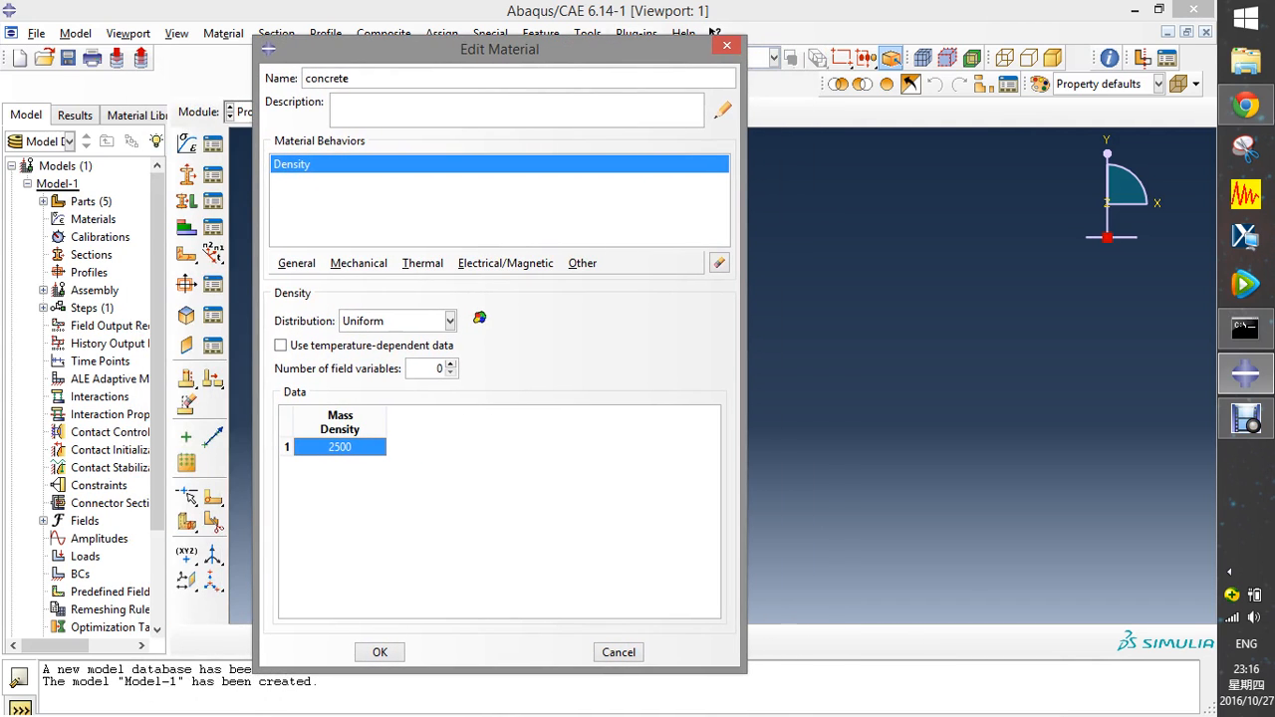
left_click(359, 263)
mouse_move(398, 283)
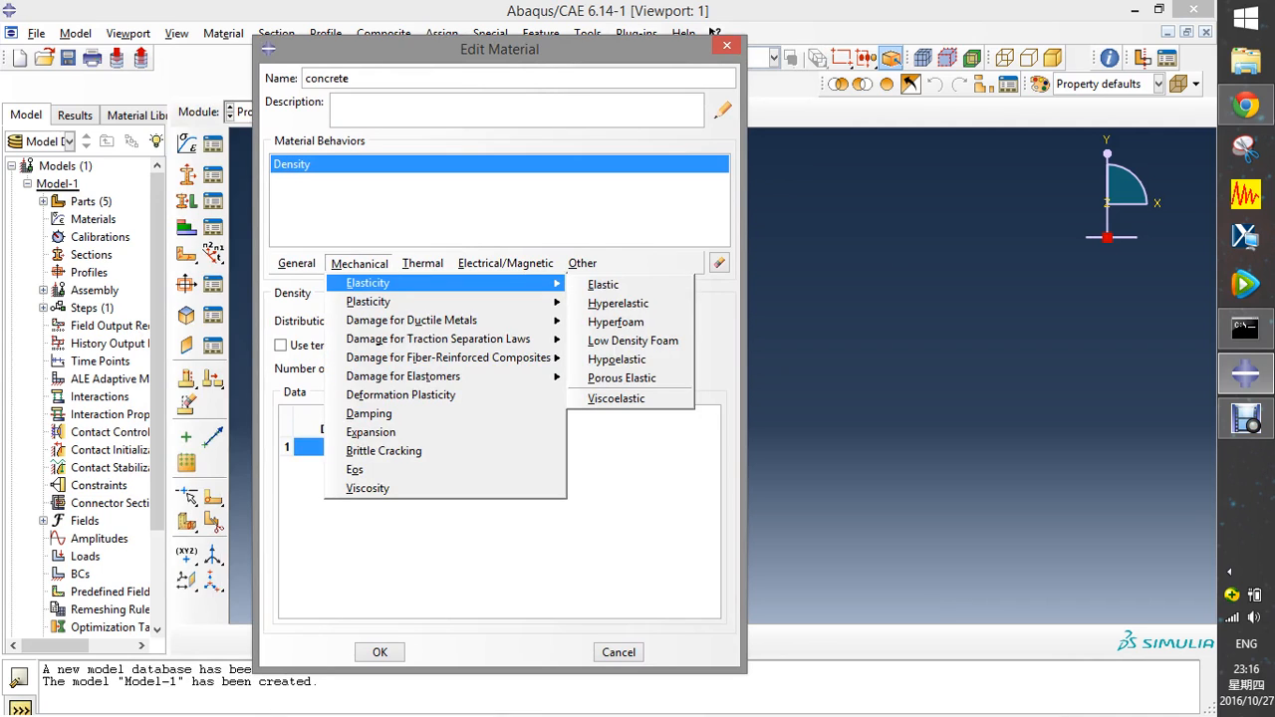
left_click(603, 285)
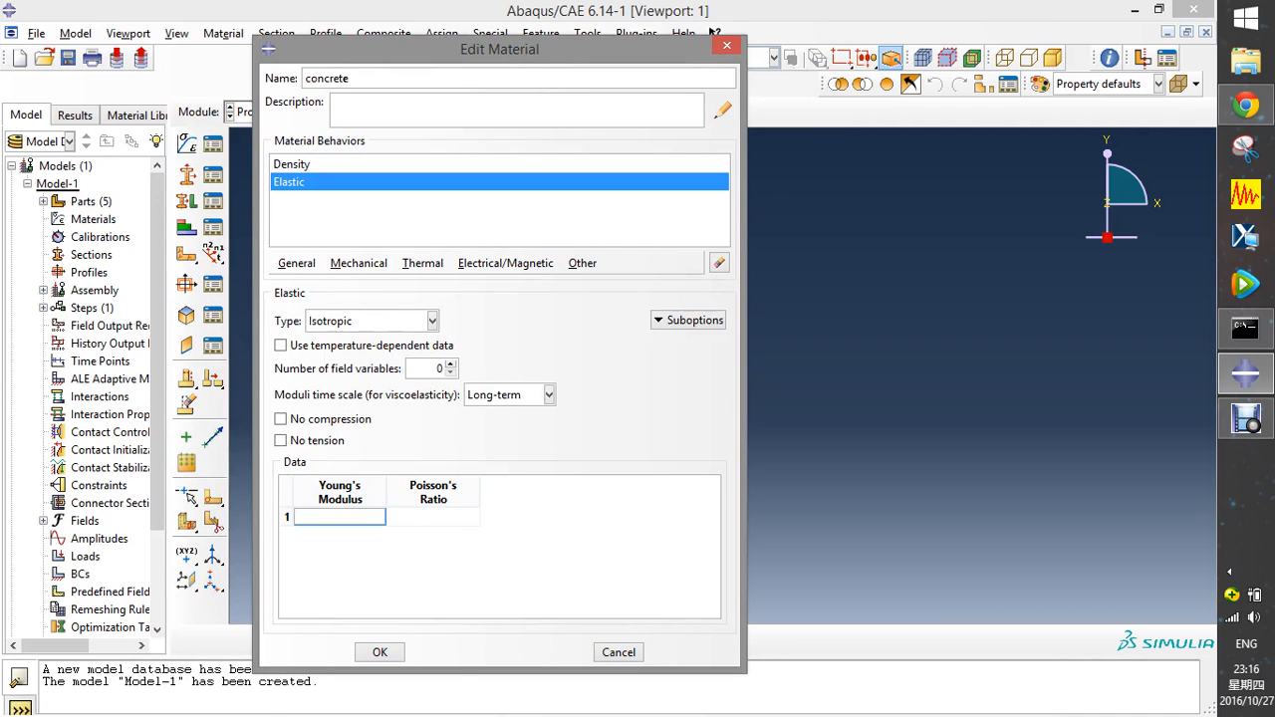
type("3e10")
left_click(390, 516)
type("0.")
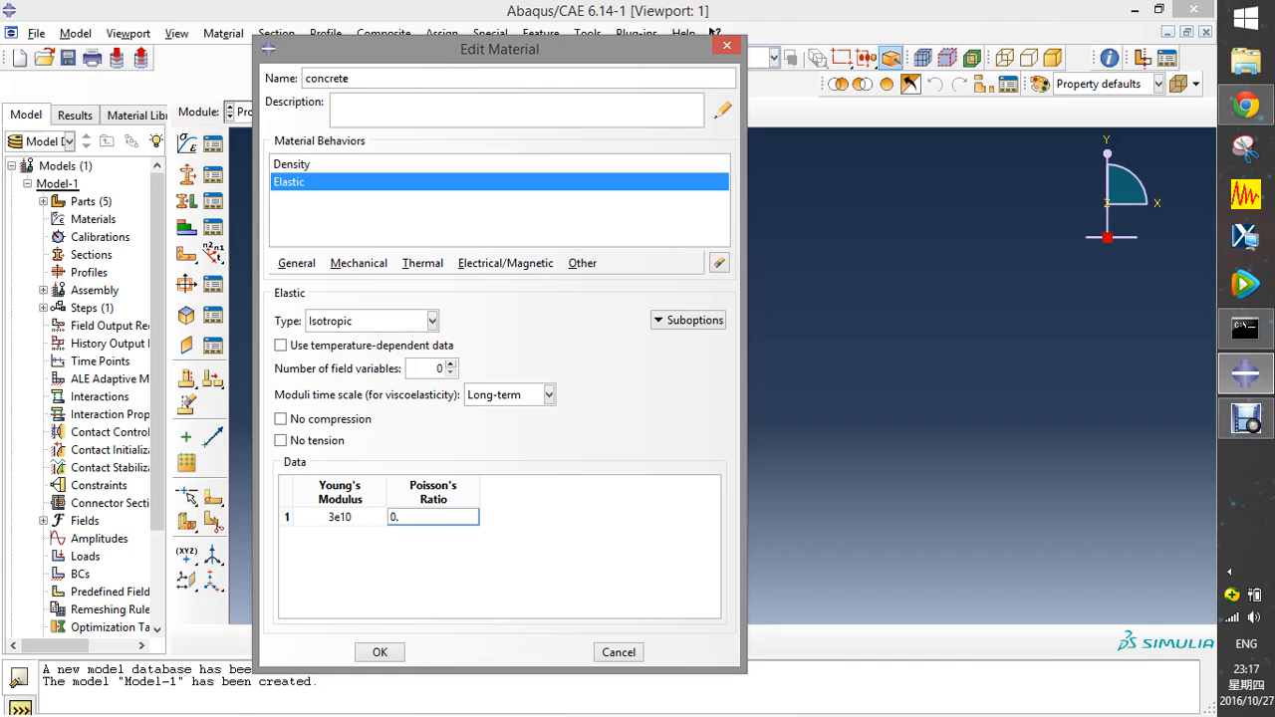
type("3")
key("Return")
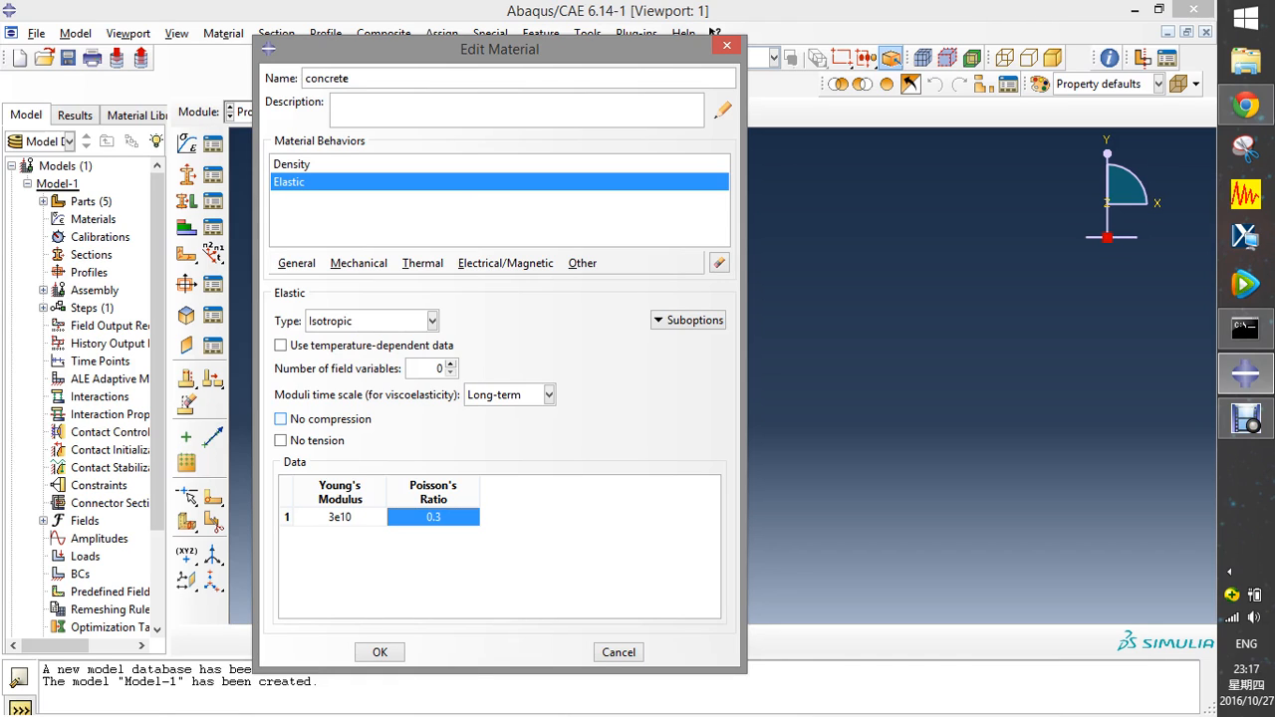
- Add a damping behavior to the concrete material
left_click(359, 264)
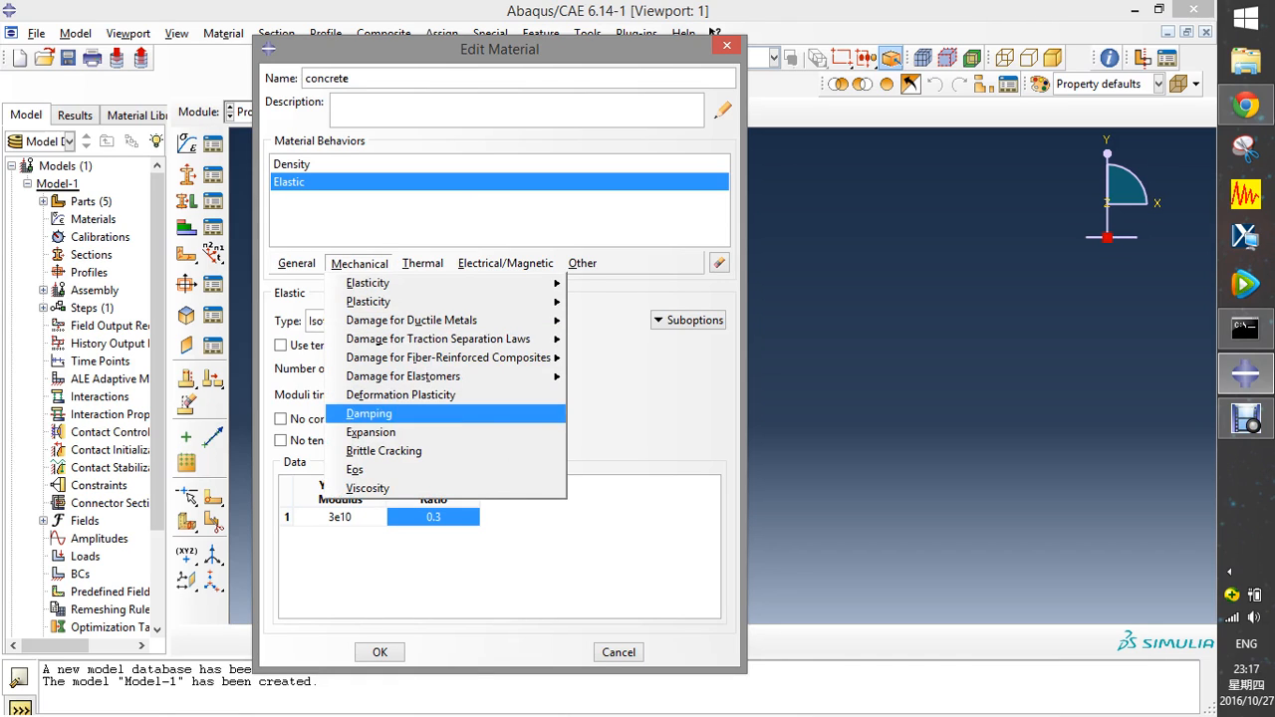
left_click(368, 414)
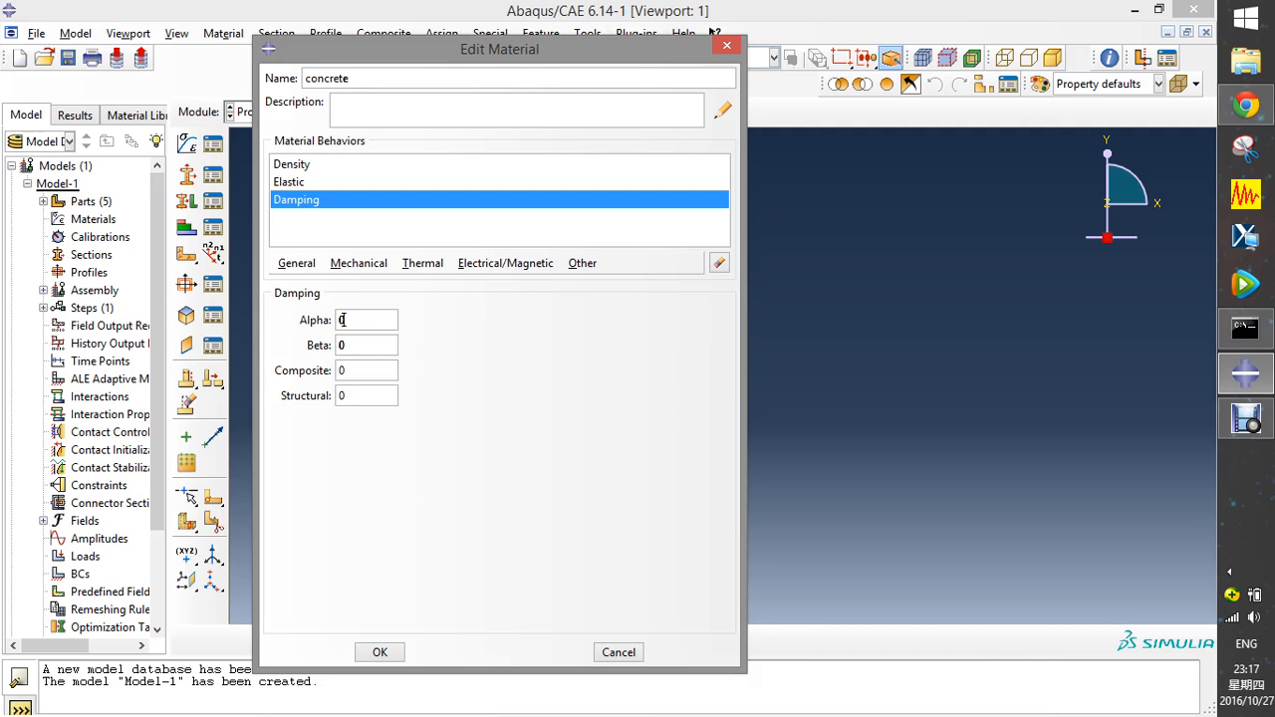
left_click(341, 345)
left_click(359, 263)
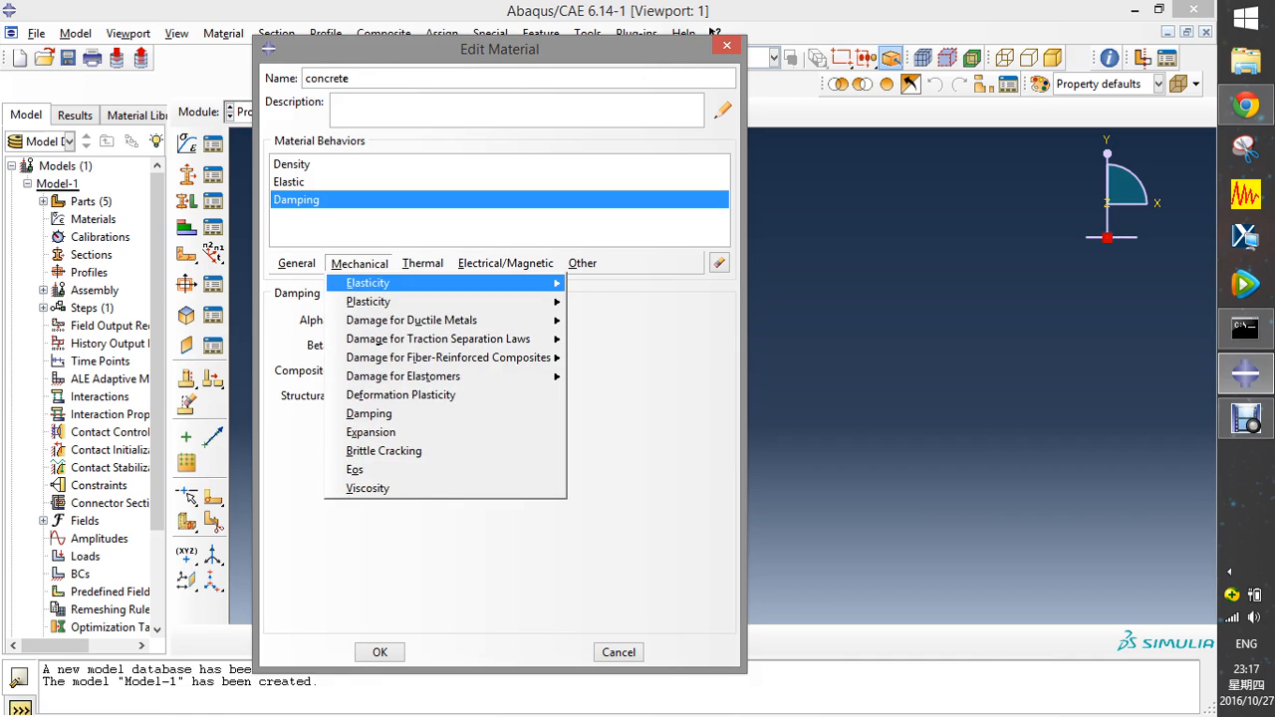
mouse_move(379, 283)
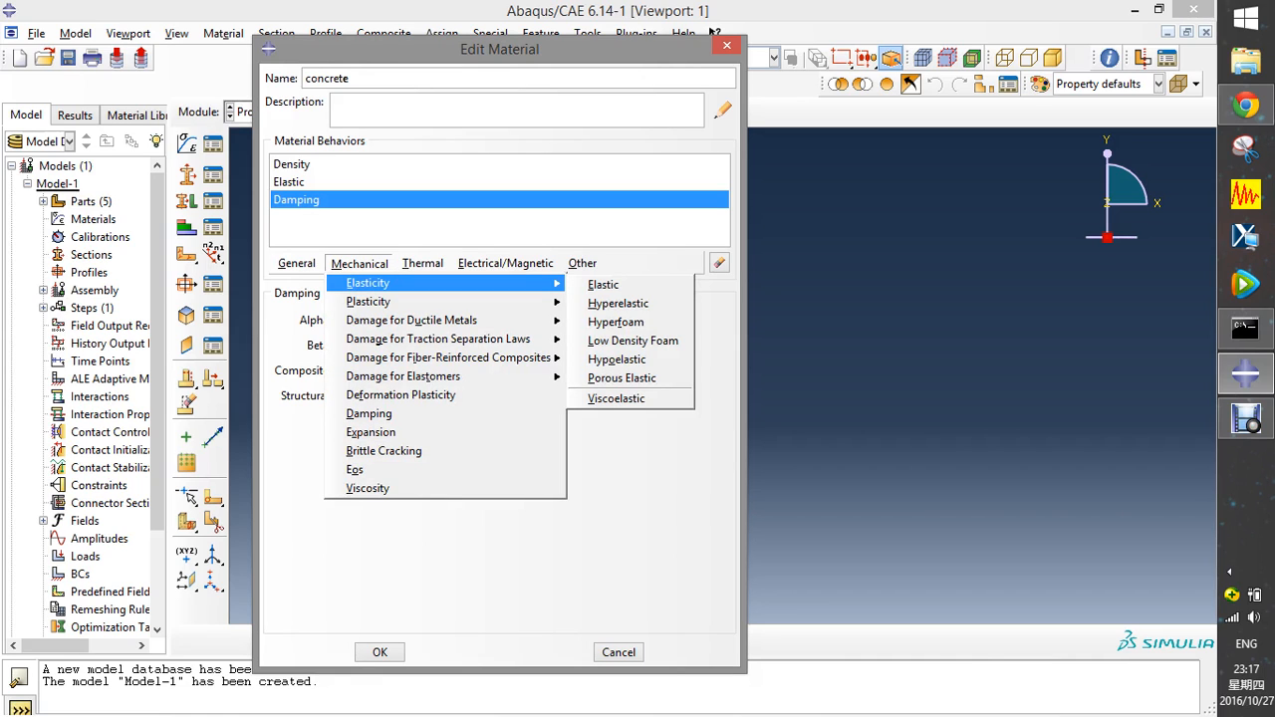
key("Down")
key("Down")
key("Down")
key("Down")
key("Down")
key("Down")
key("Down")
key("Down")
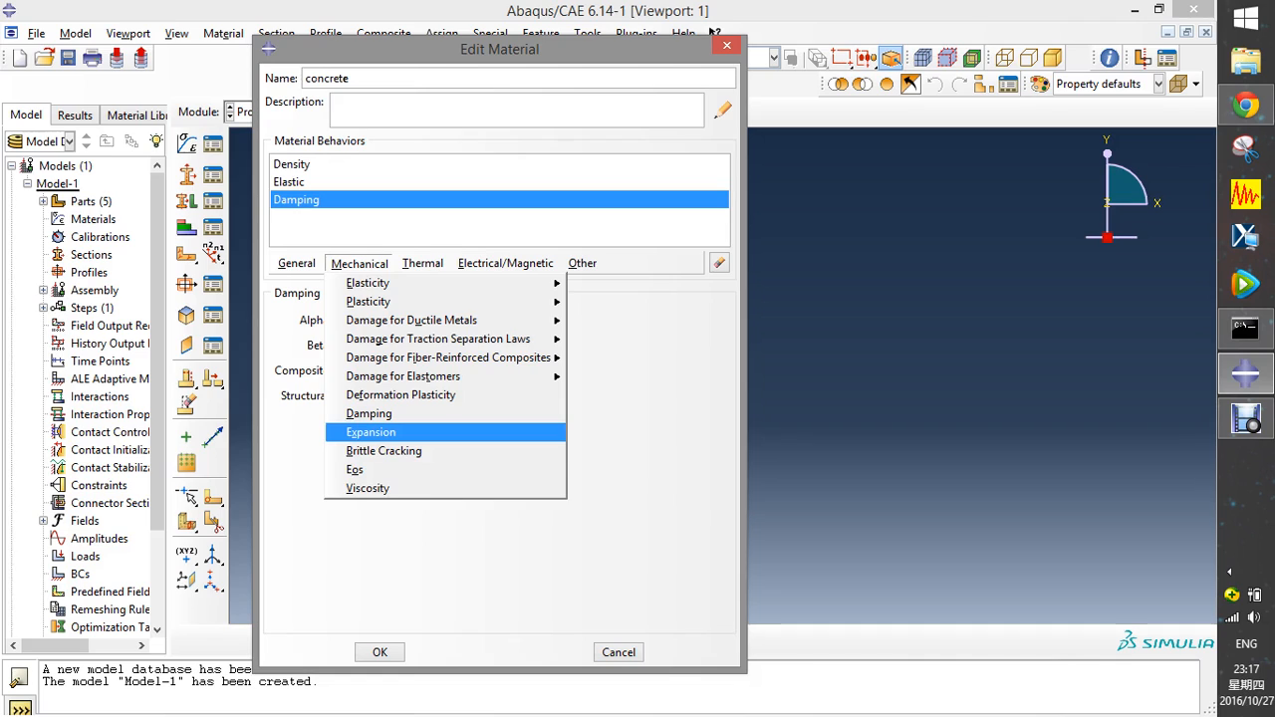
key("Escape")
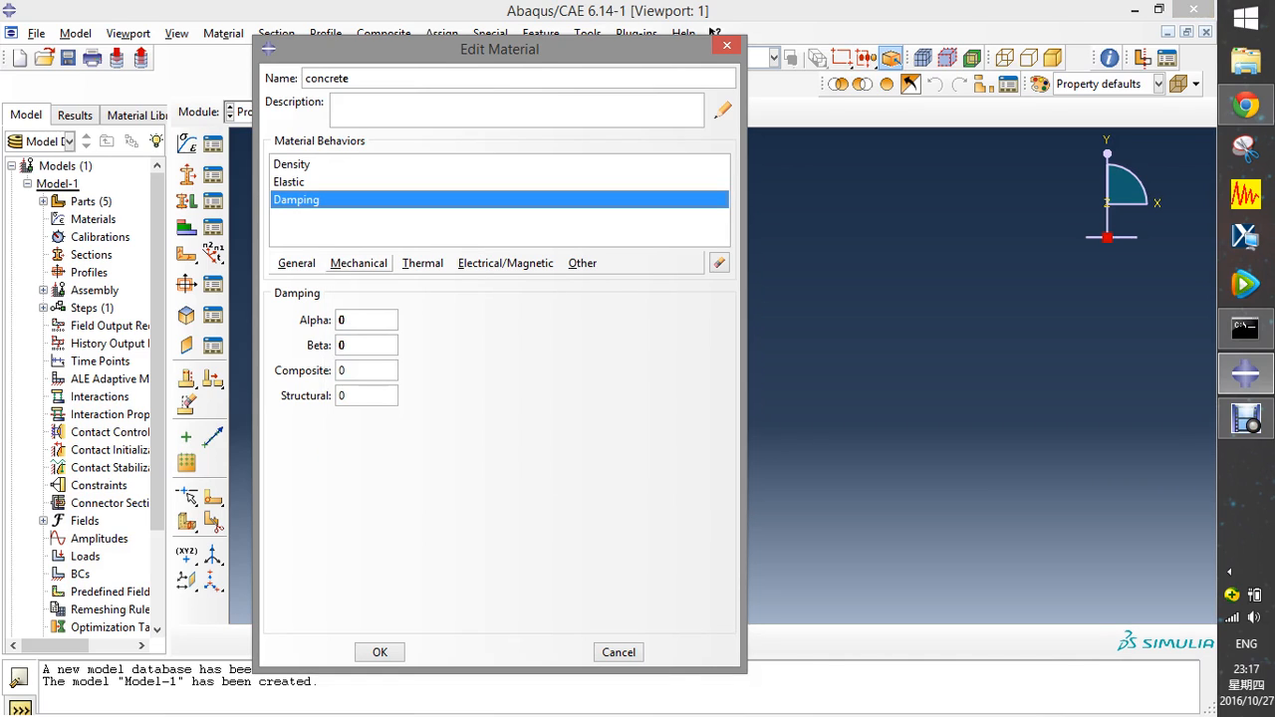
- Save the concrete material and start another material named soil
left_click(380, 653)
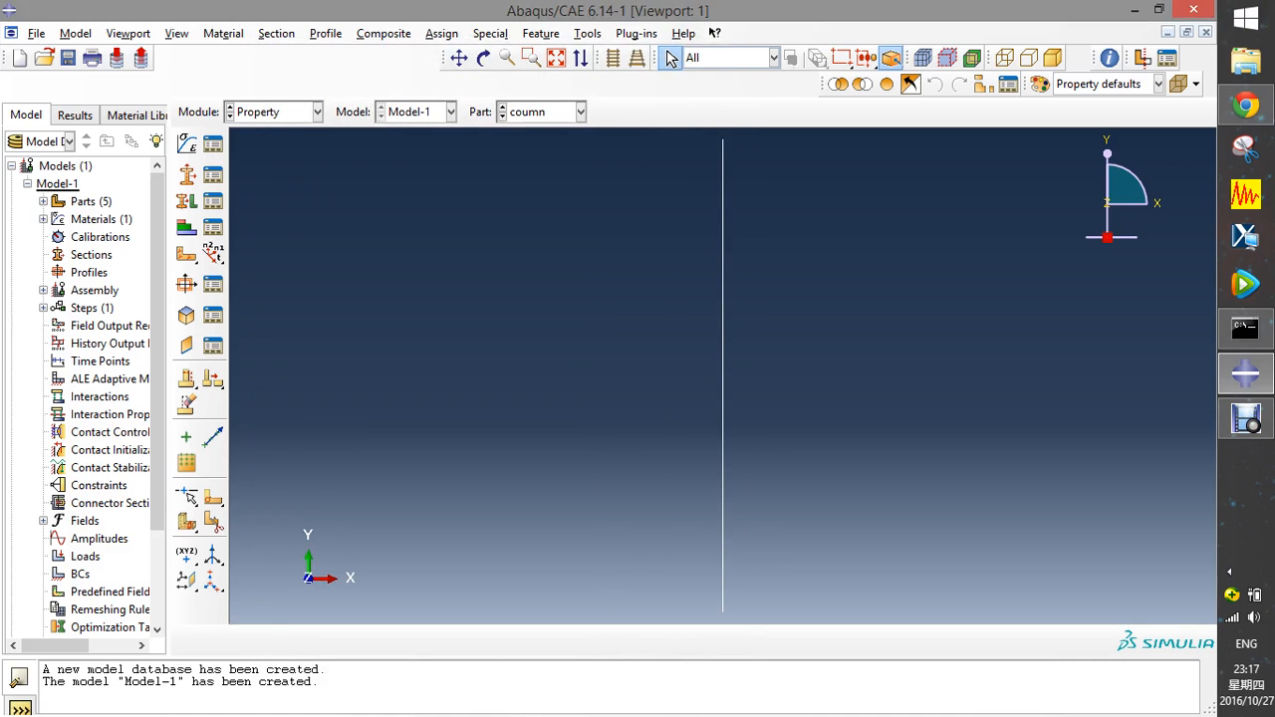
left_click(187, 144)
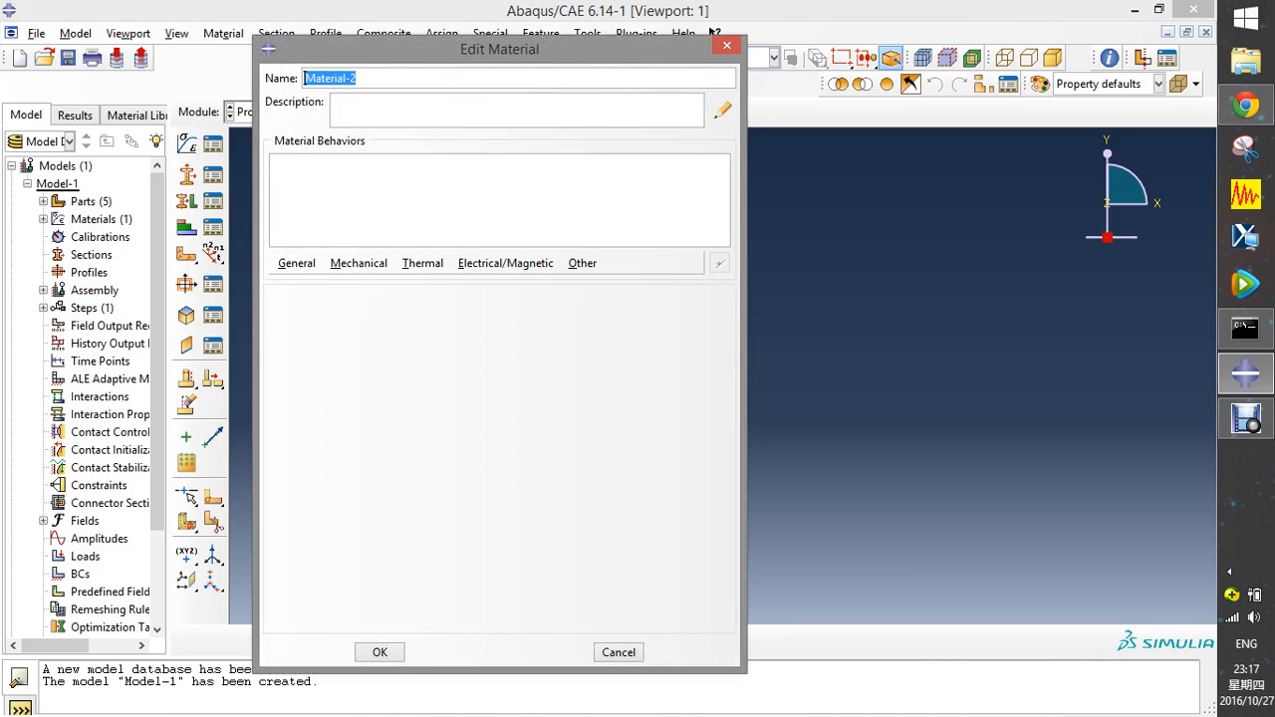
type("soi;l")
key("BackSpace")
key("BackSpace")
type("l")
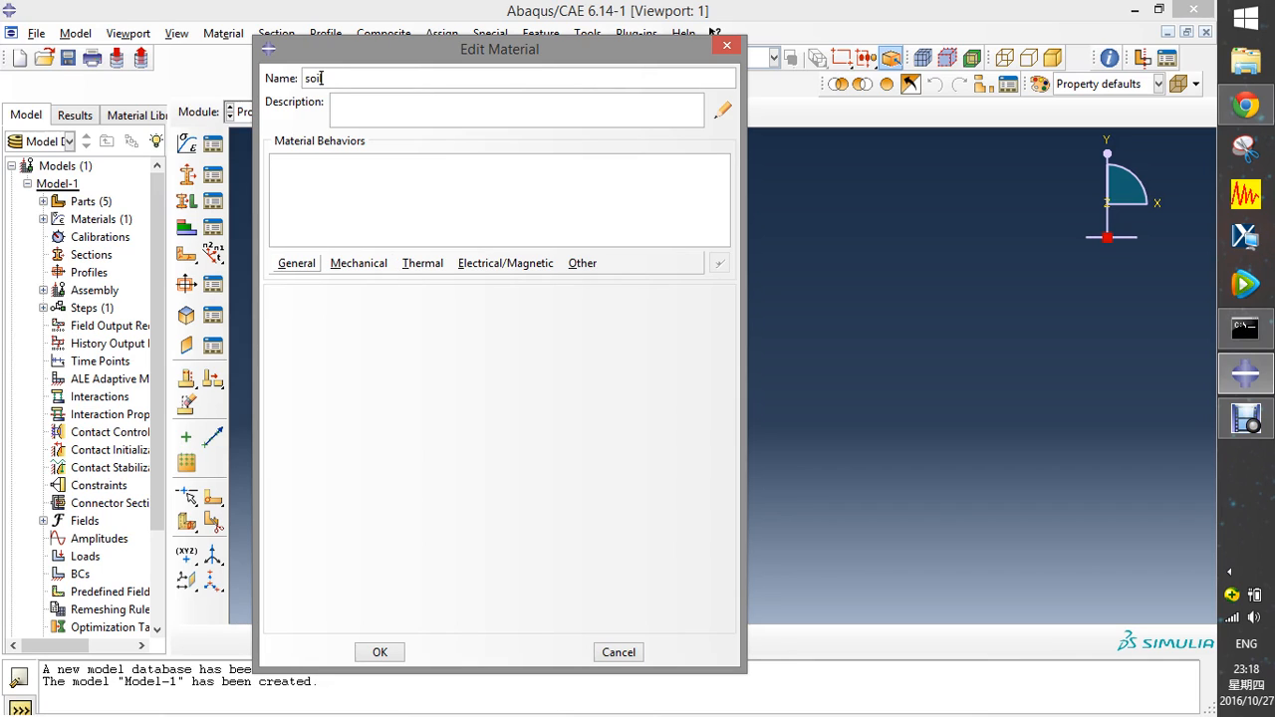
- Add a uniform density of 2000 to the soil material
left_click(297, 263)
left_click(312, 283)
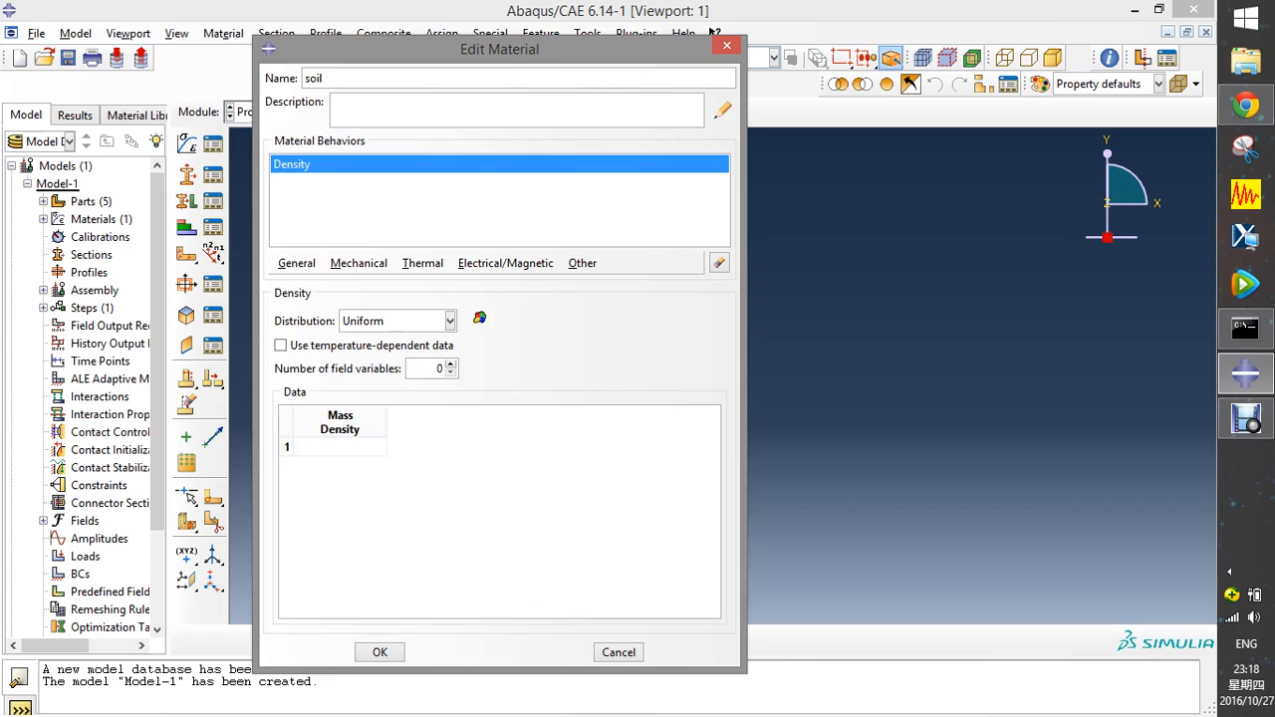
left_click(300, 446)
type("2000")
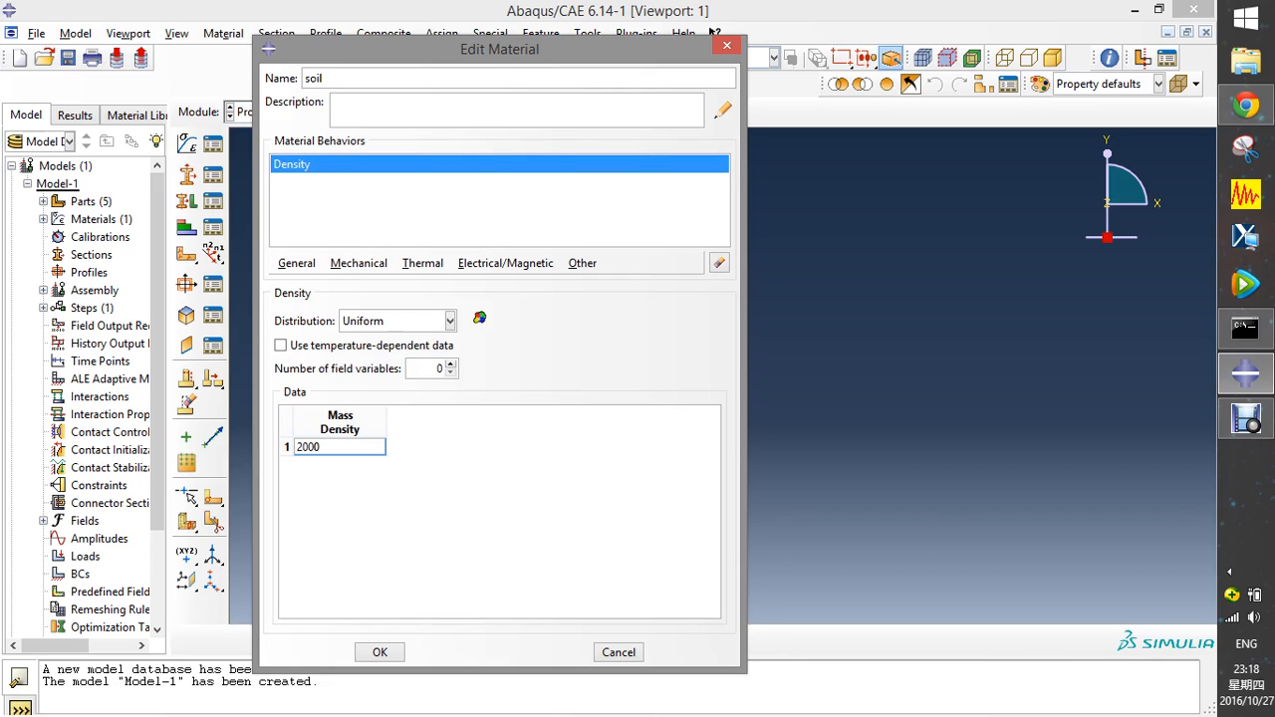
key("Return")
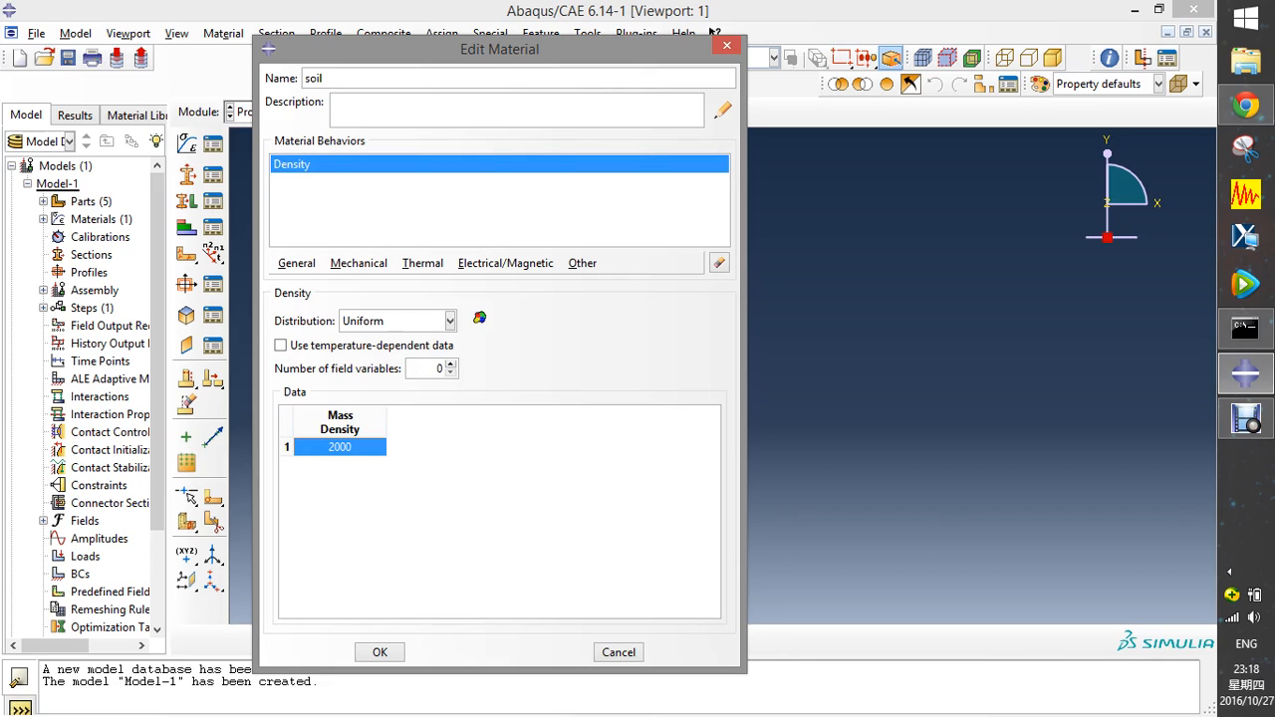
- Give the soil material isotropic elasticity with a Young's modulus of 2.6e8 and a Poisson's ratio of 0.3
left_click(359, 263)
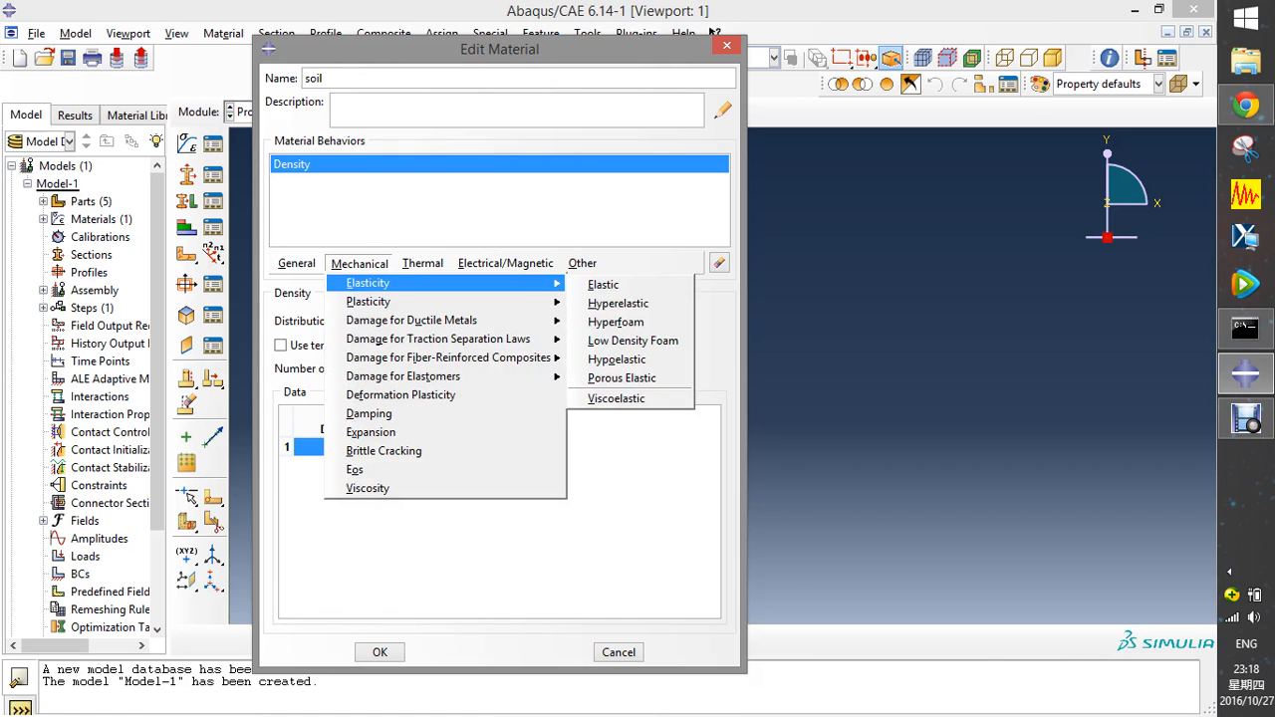
left_click(604, 285)
left_click(338, 517)
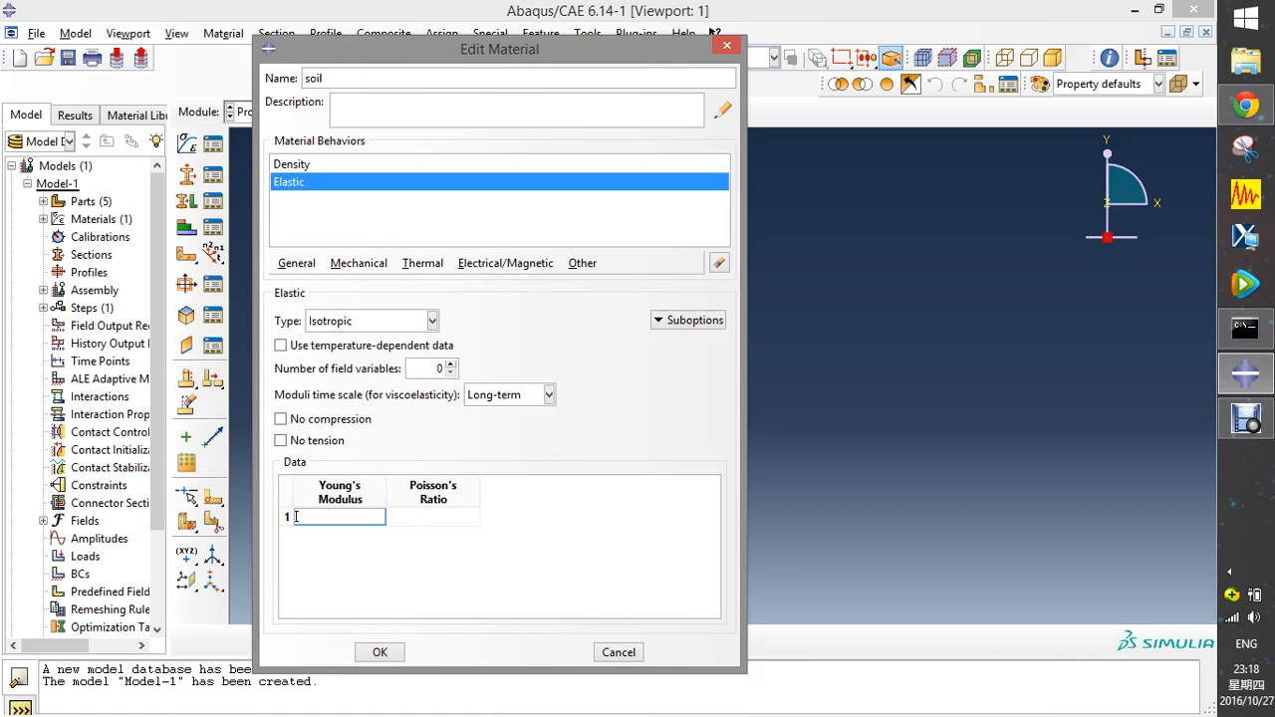
type("2.6e8")
key("Tab")
type("0")
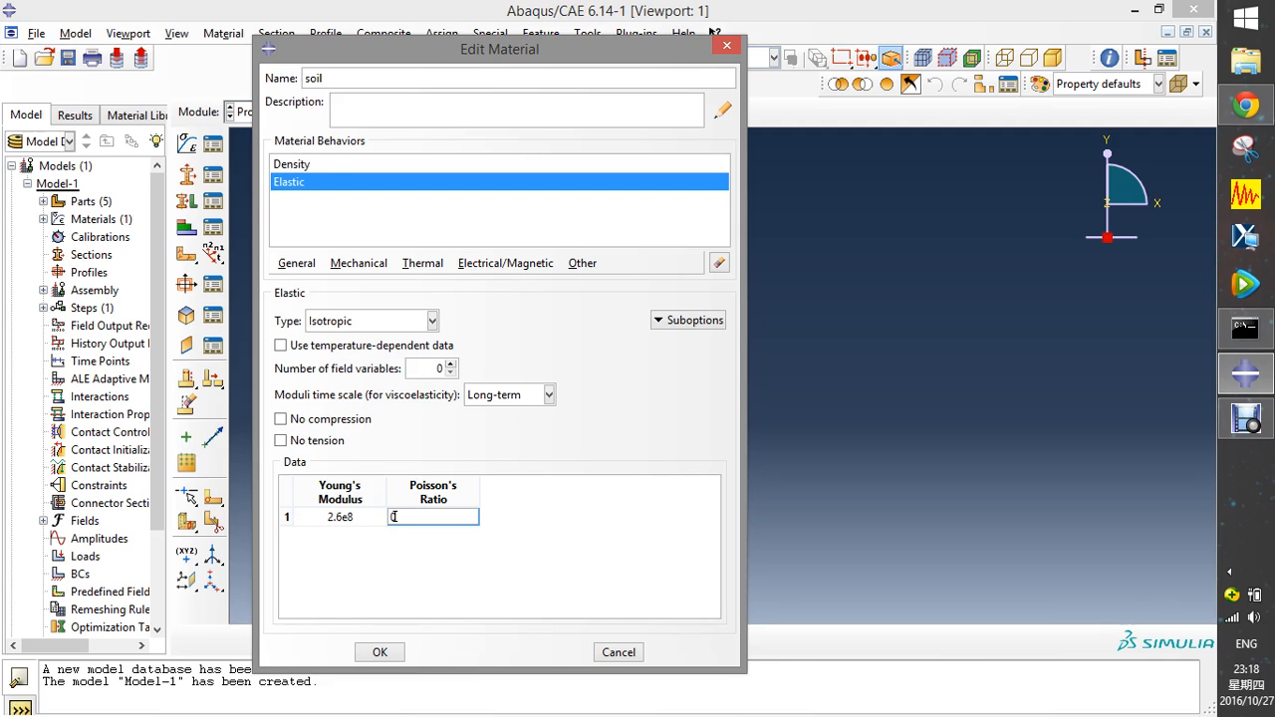
type(".3")
key("Return")
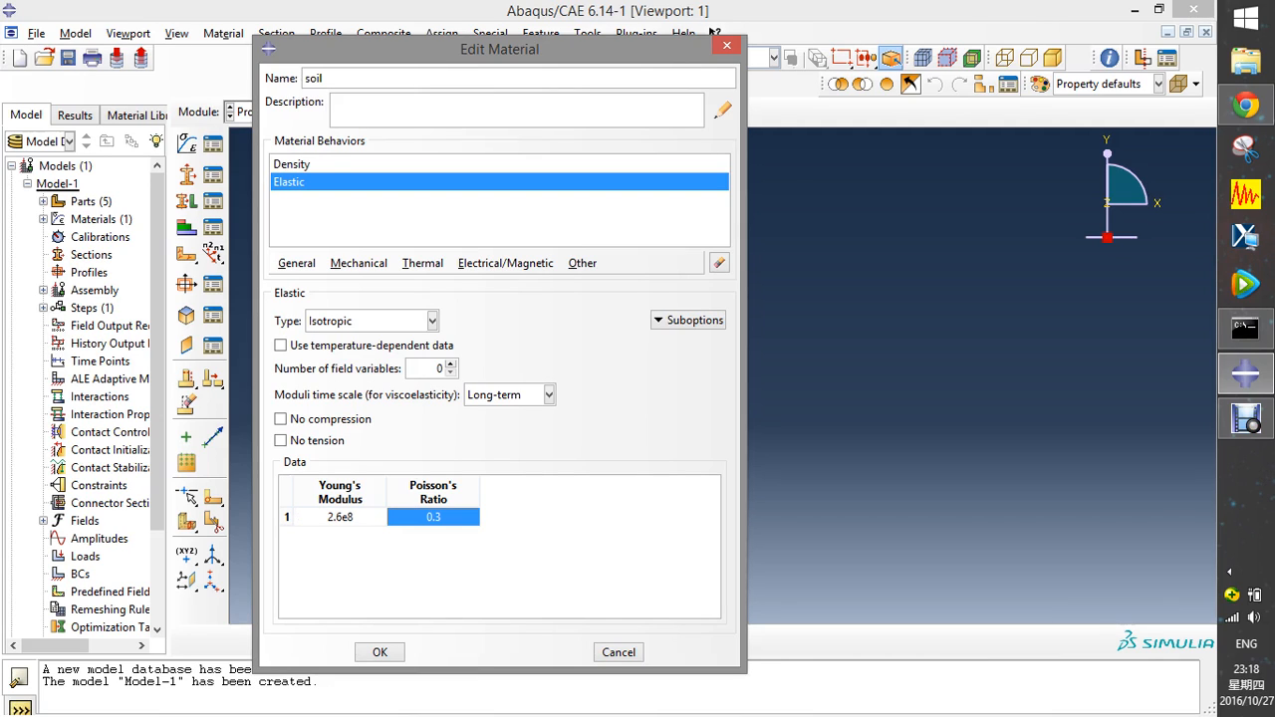
- Add a damping behavior to the soil material
left_click(358, 263)
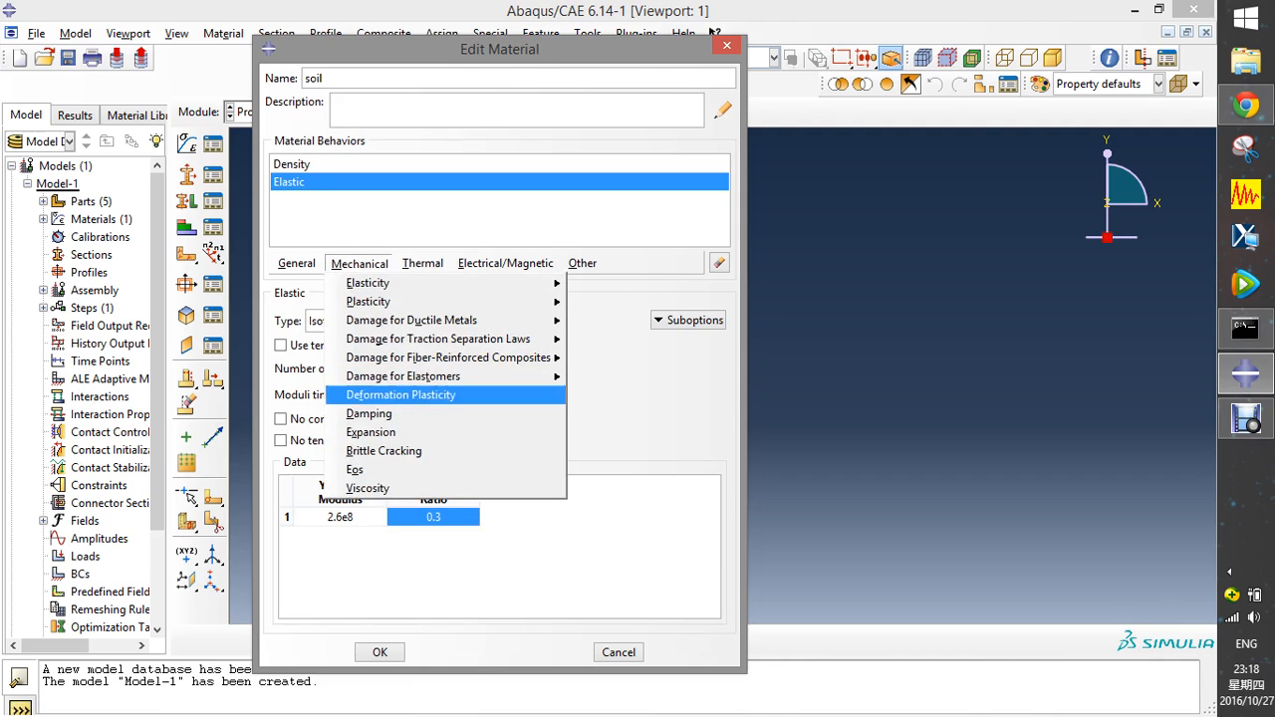
key("Down")
key("Return")
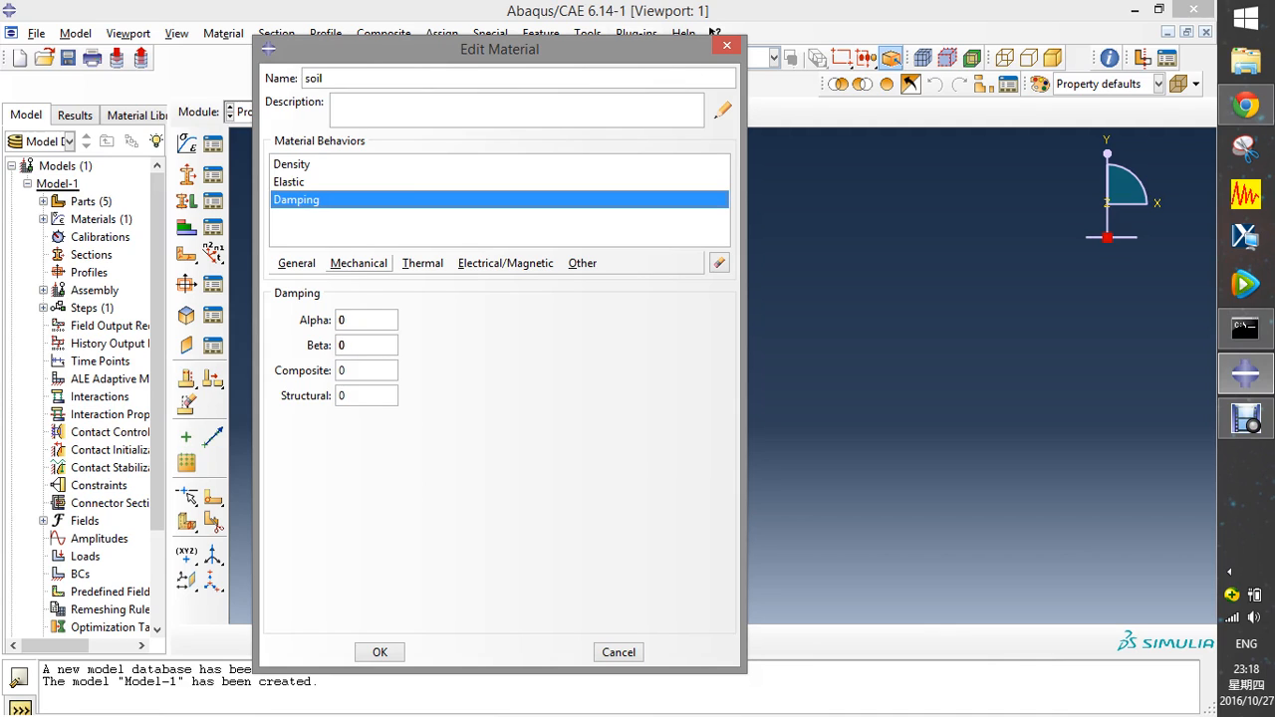
- Save the soil material with its damping coefficients left at 0
left_click(359, 263)
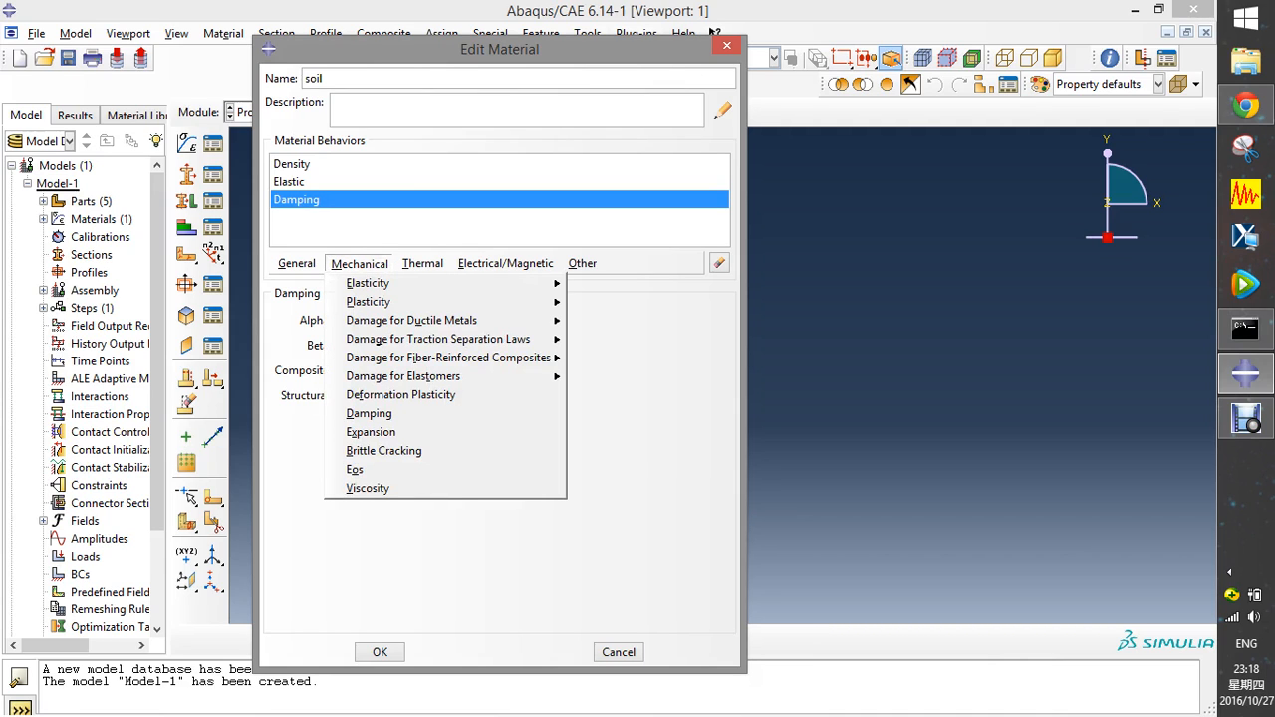
key("Escape")
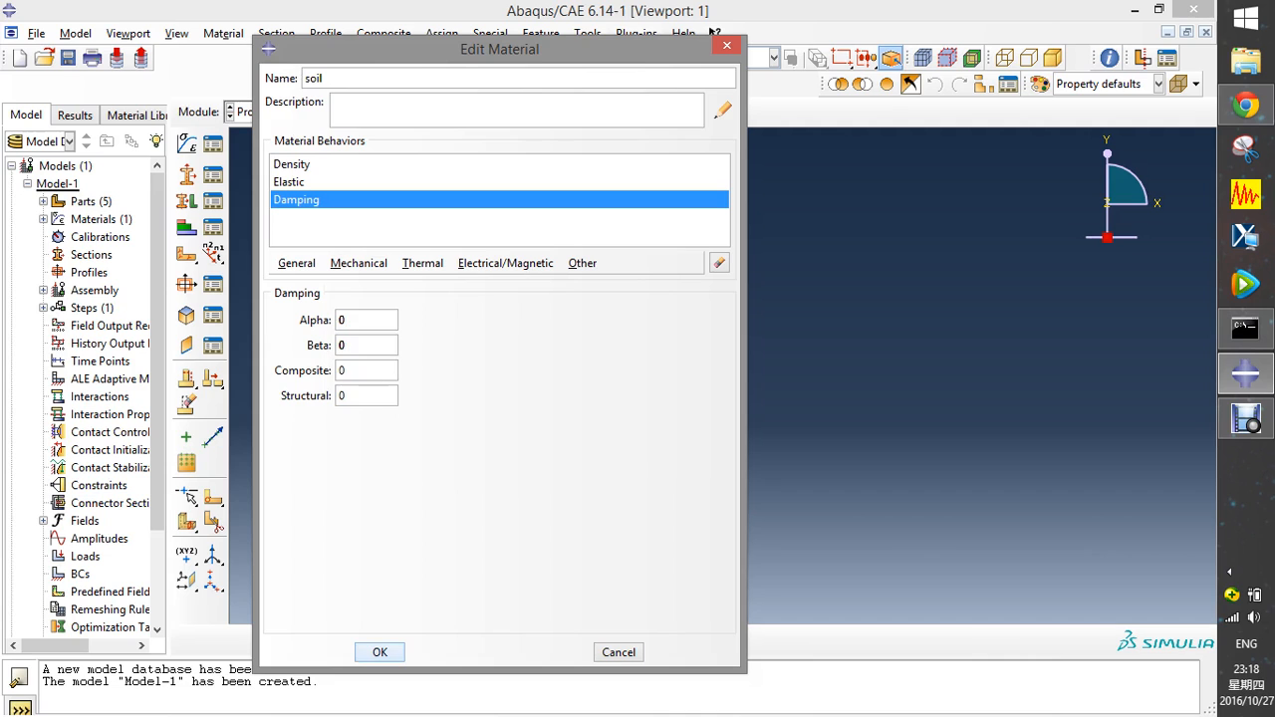
left_click(380, 653)
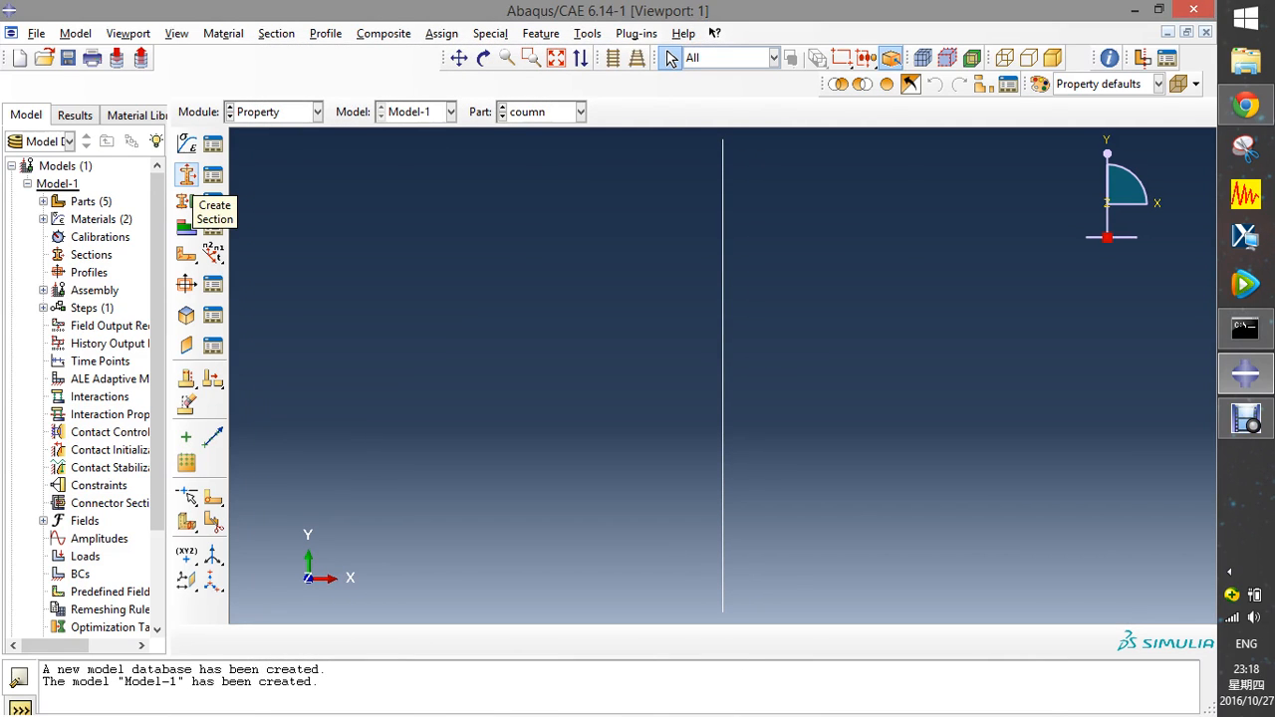
- Start a new section named beam of the Beam category and Beam type
left_click(186, 175)
type("beam")
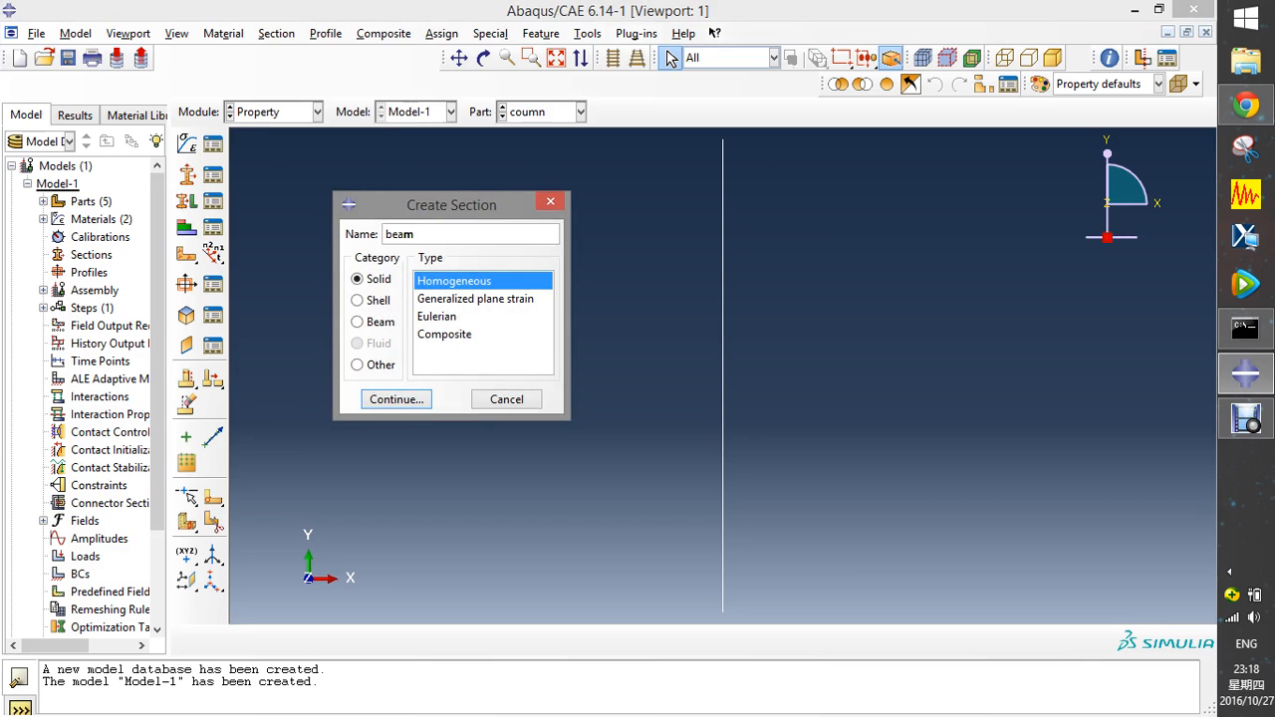
left_click(357, 322)
left_click(397, 398)
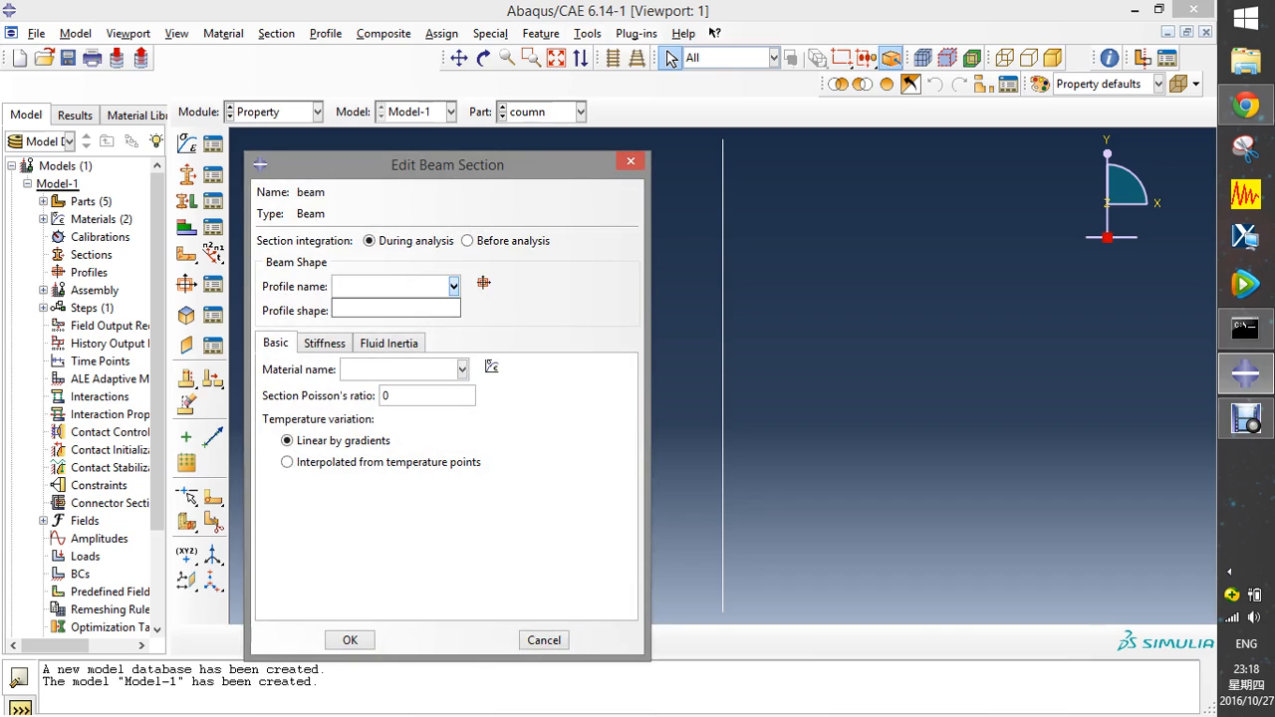
- Create a rectangular profile named beam for the section, with a and b both set to 0.5
left_click(485, 284)
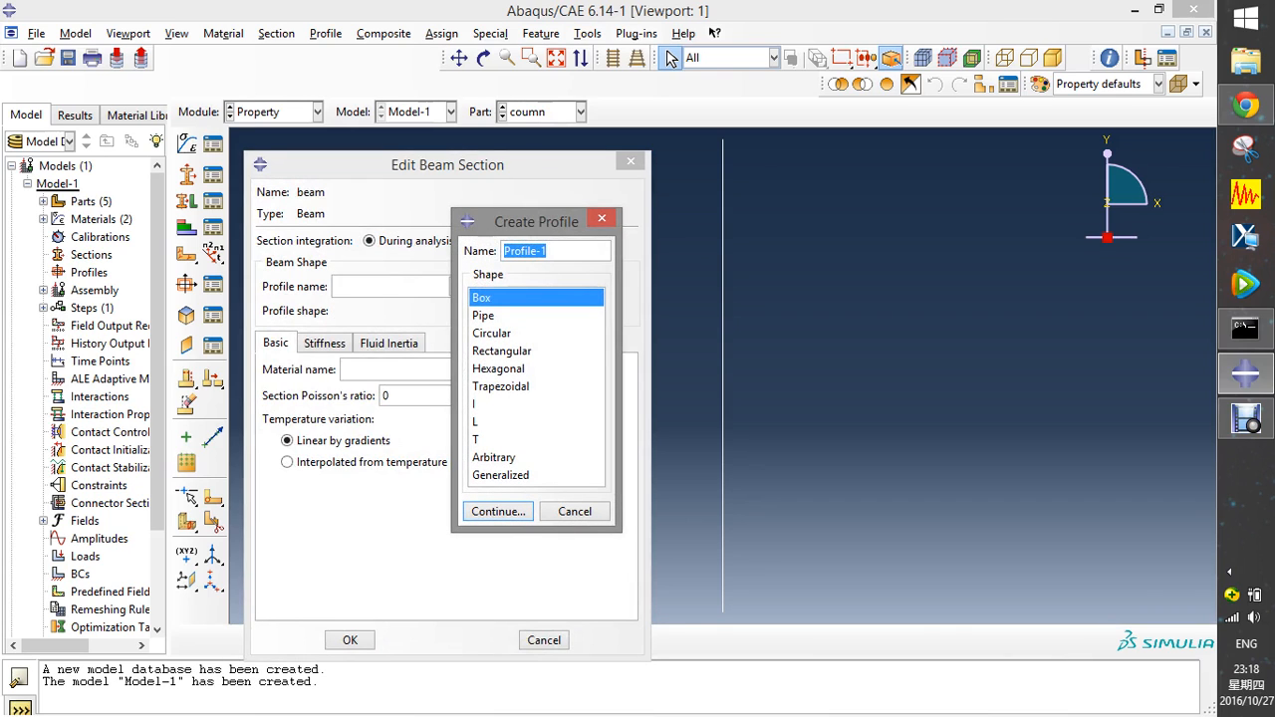
type("beam")
left_click(502, 351)
left_click(498, 512)
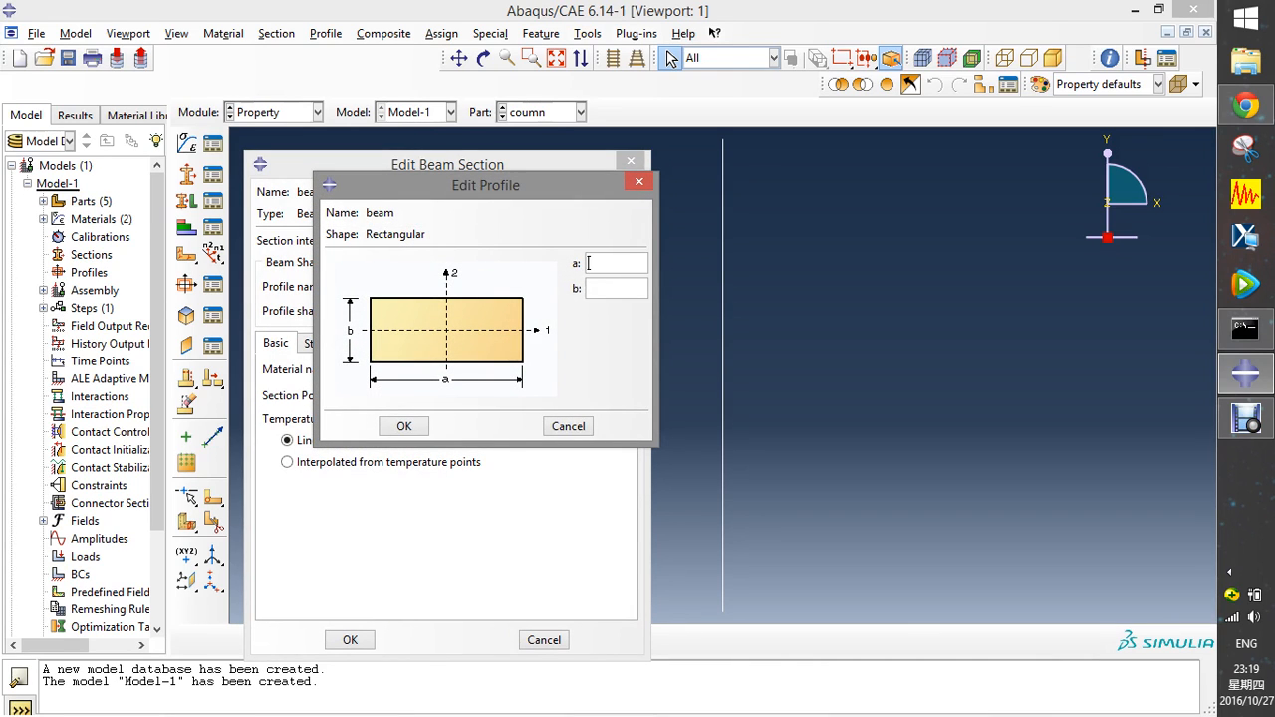
type("0.5")
key("Tab")
type("0.5")
key("Return")
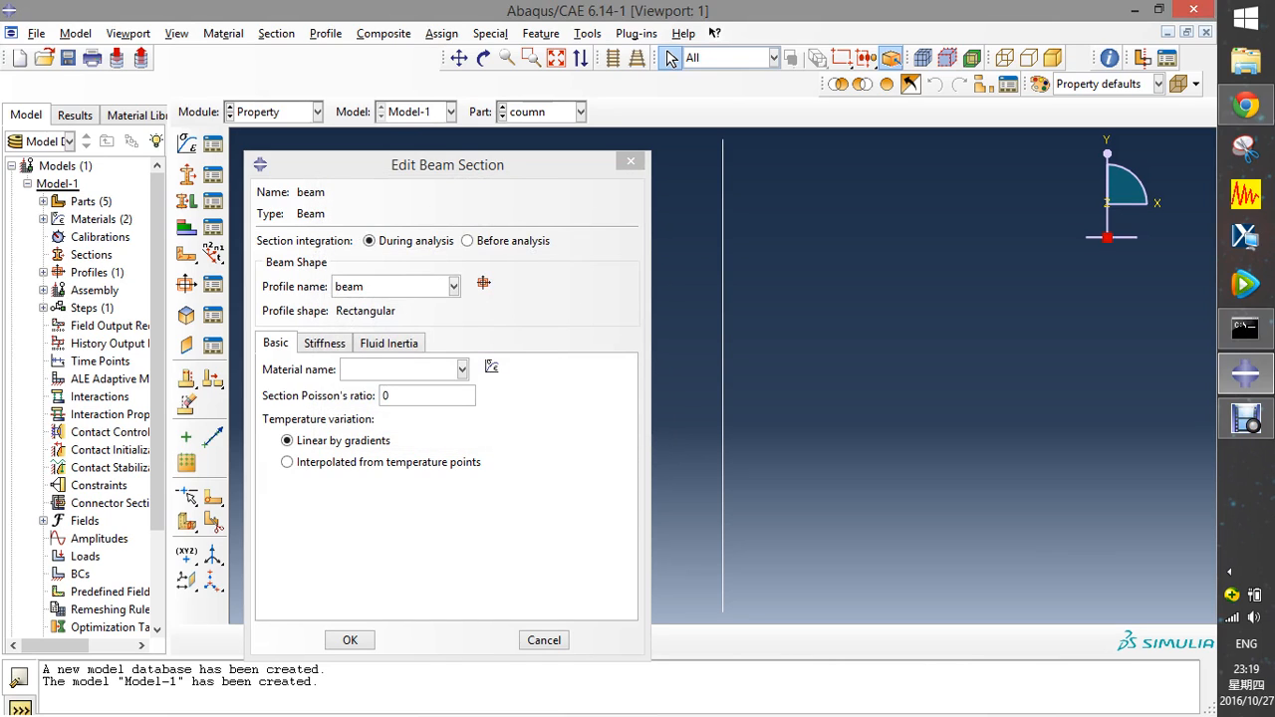
- Set the beam section's material to concrete and save the section
left_click(462, 369)
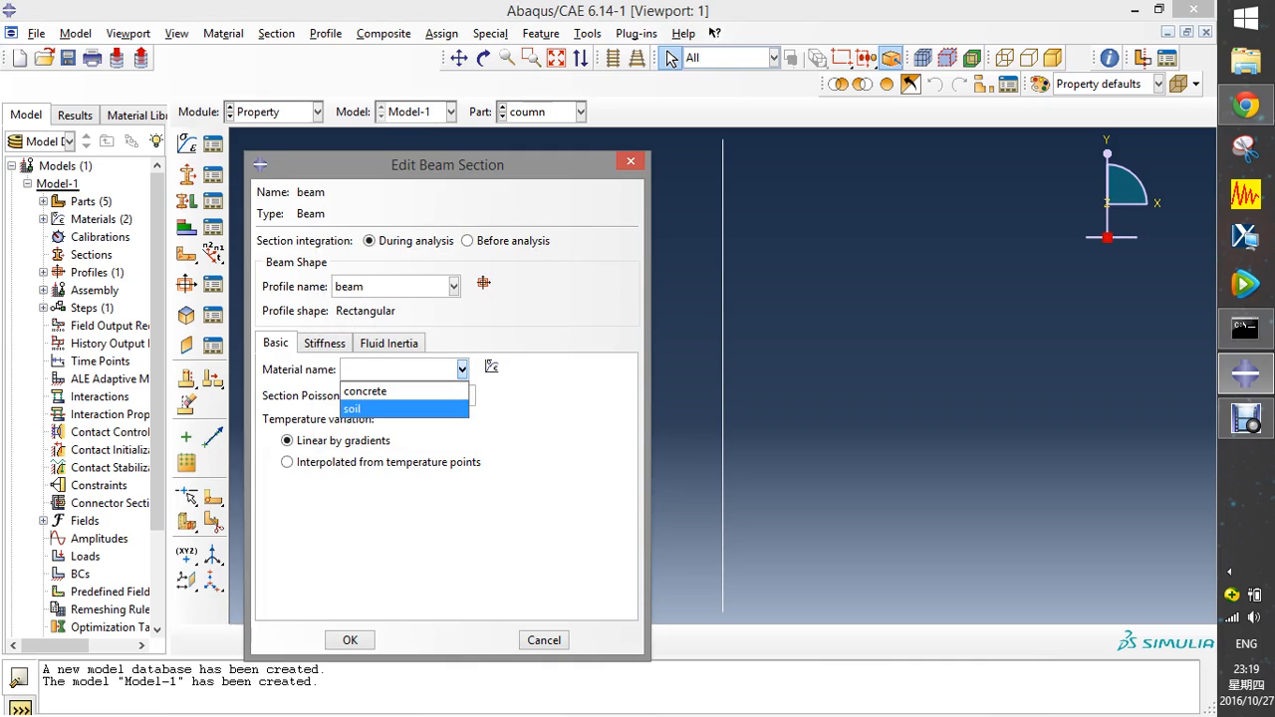
key("Return")
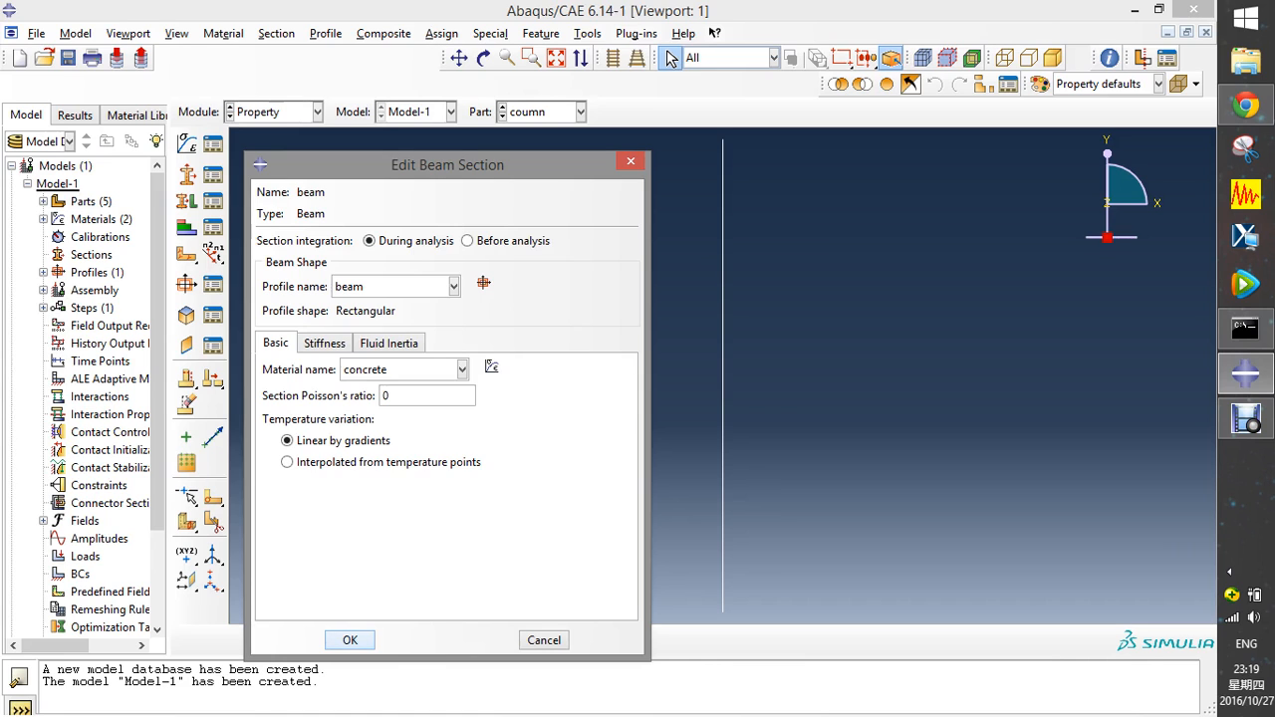
left_click(350, 639)
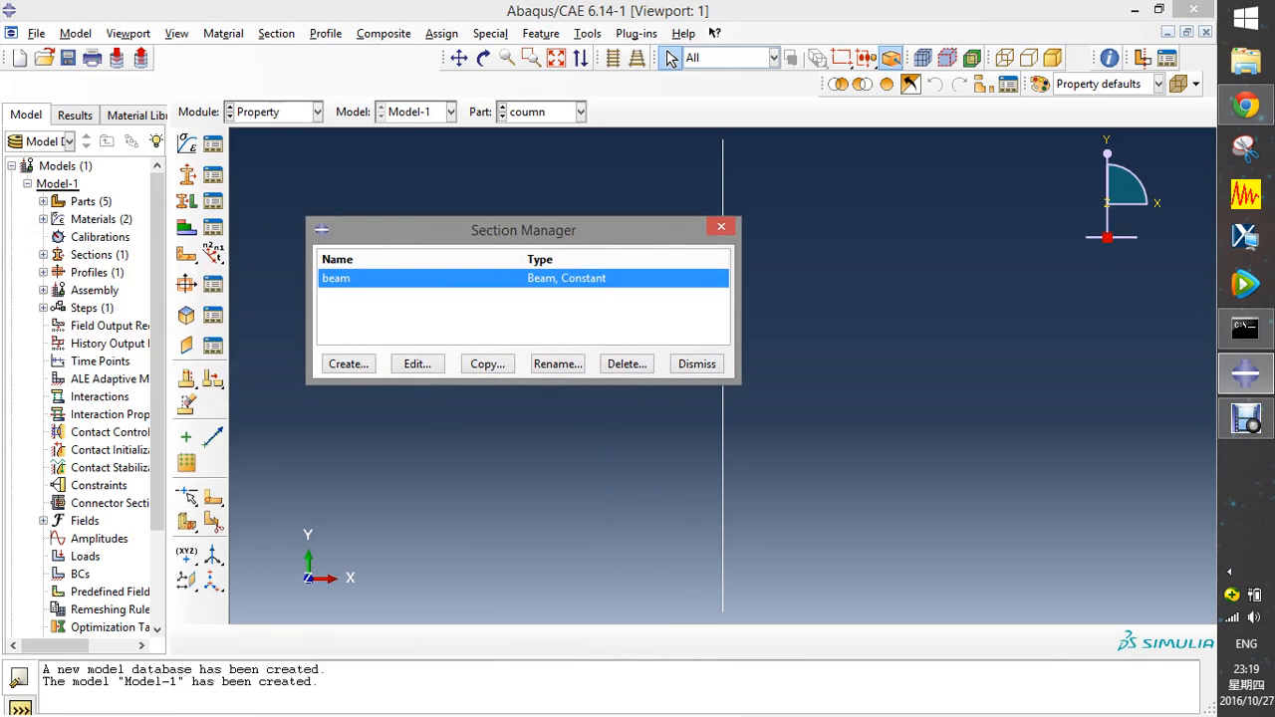
- Create a solid homogeneous section named foundation that uses the concrete material
left_click(349, 364)
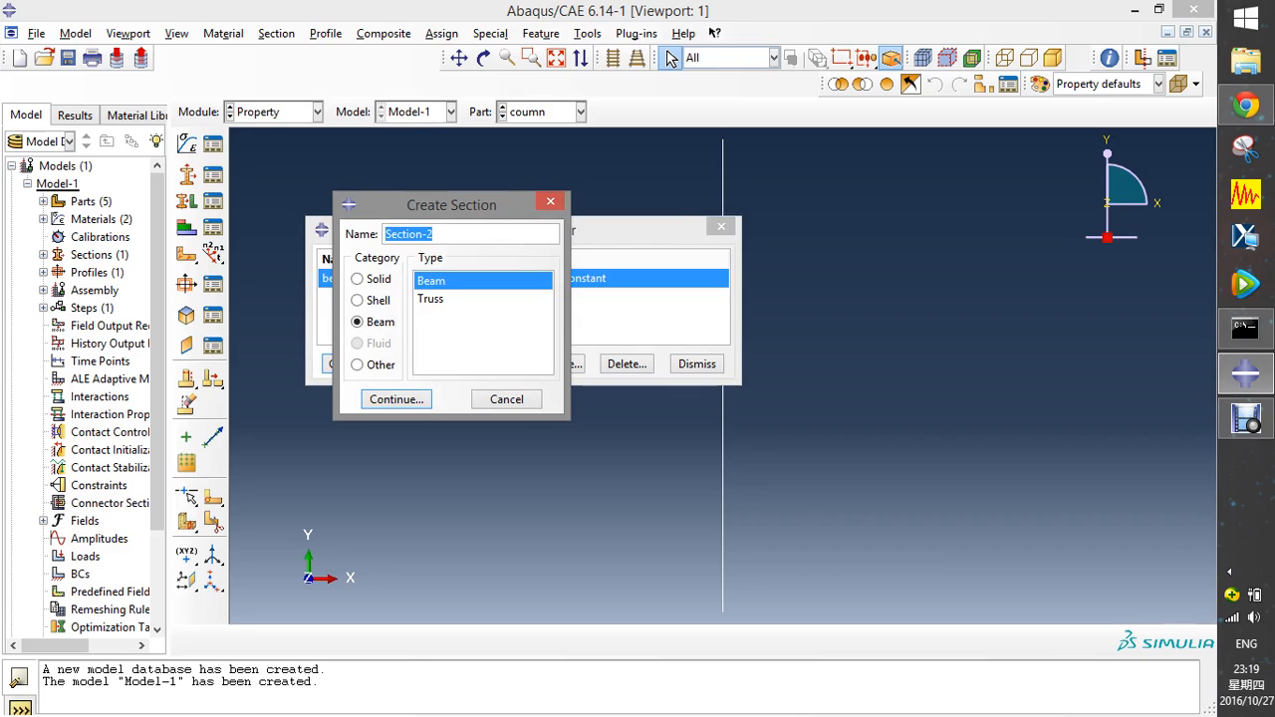
type("foundation")
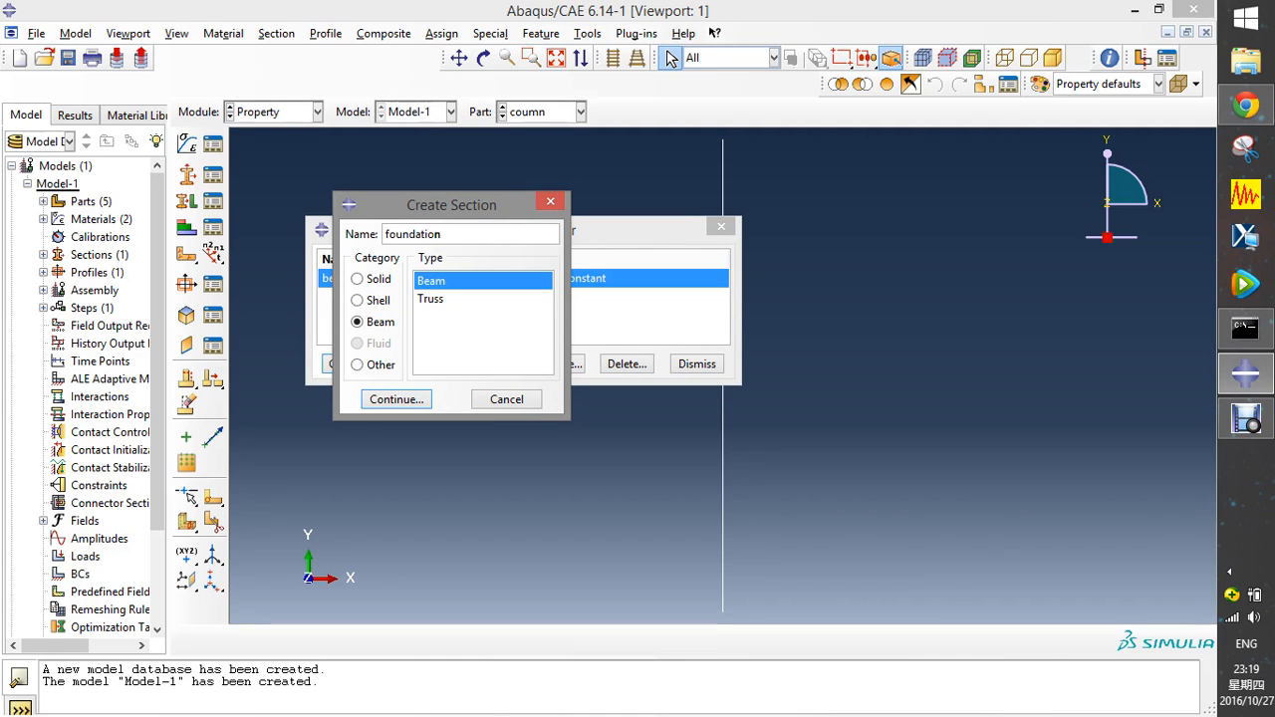
left_click(360, 279)
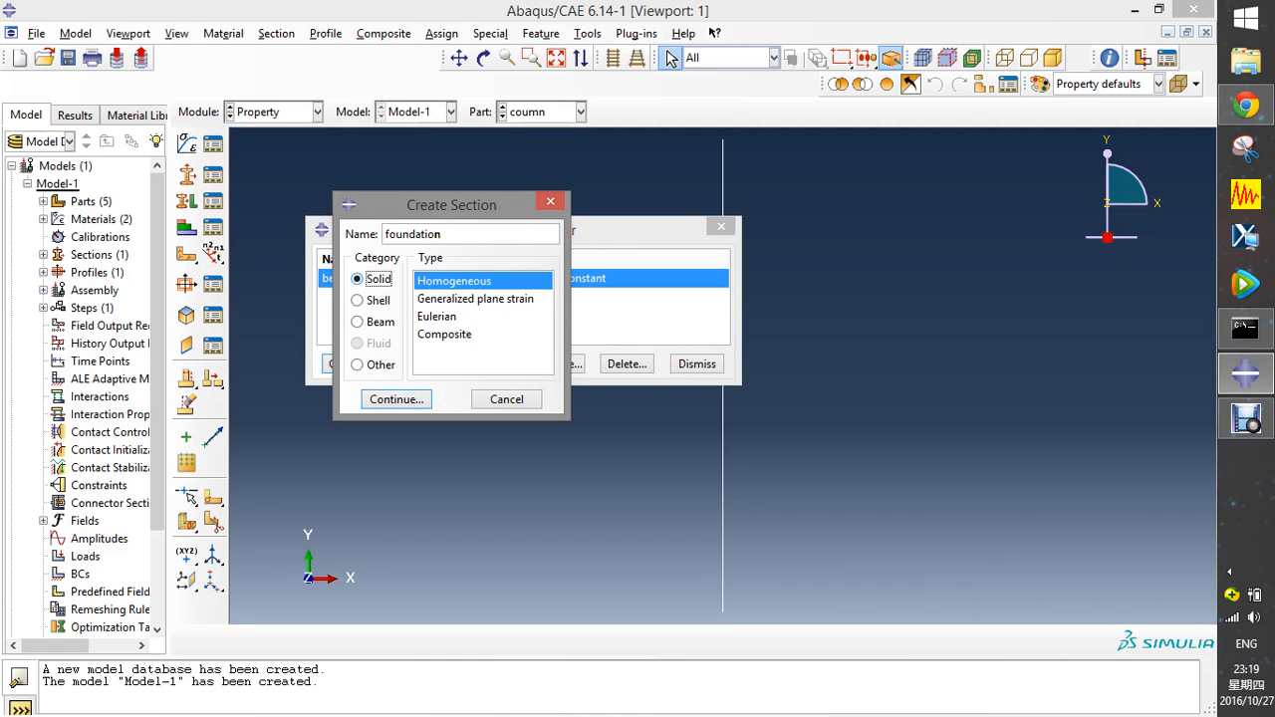
left_click(397, 399)
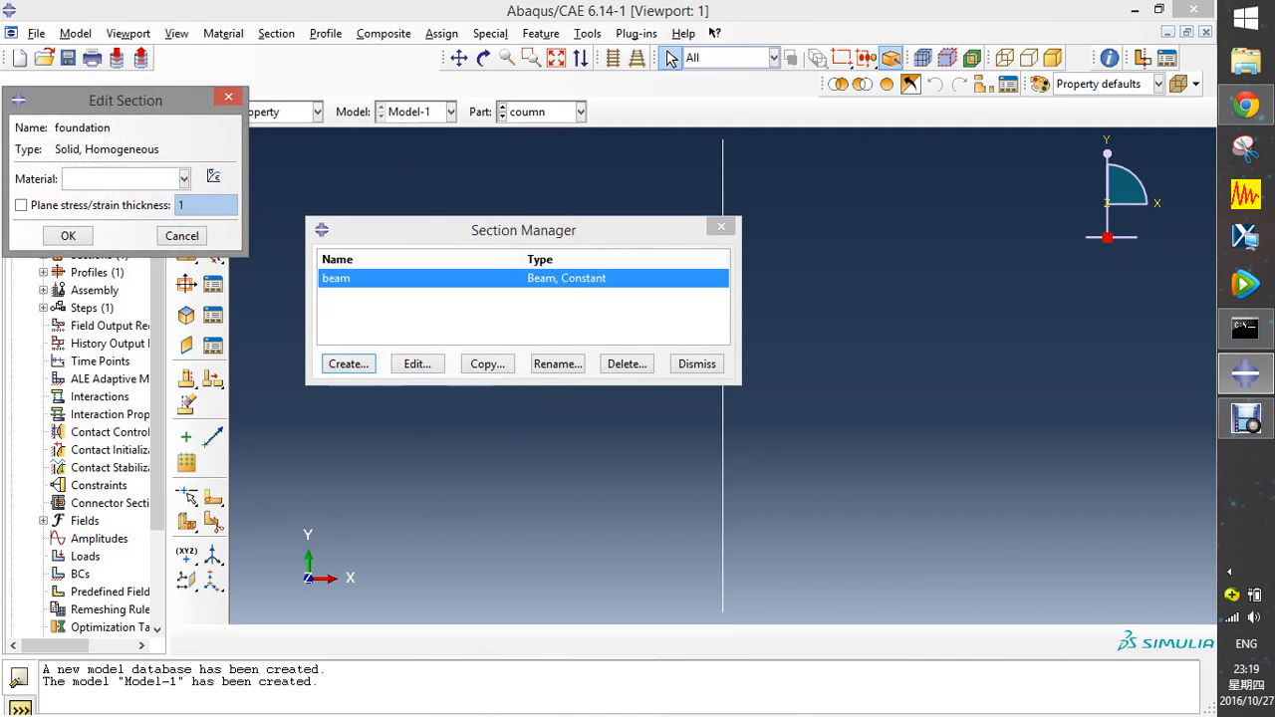
left_click(185, 178)
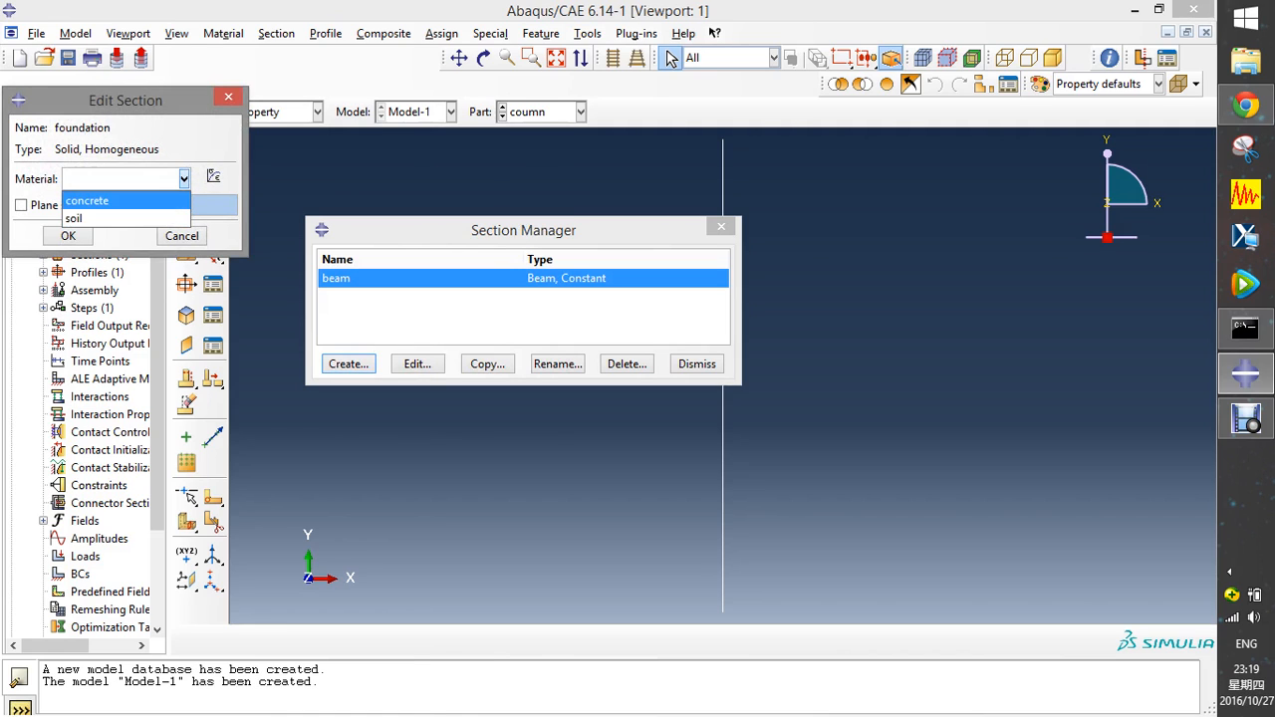
left_click(87, 201)
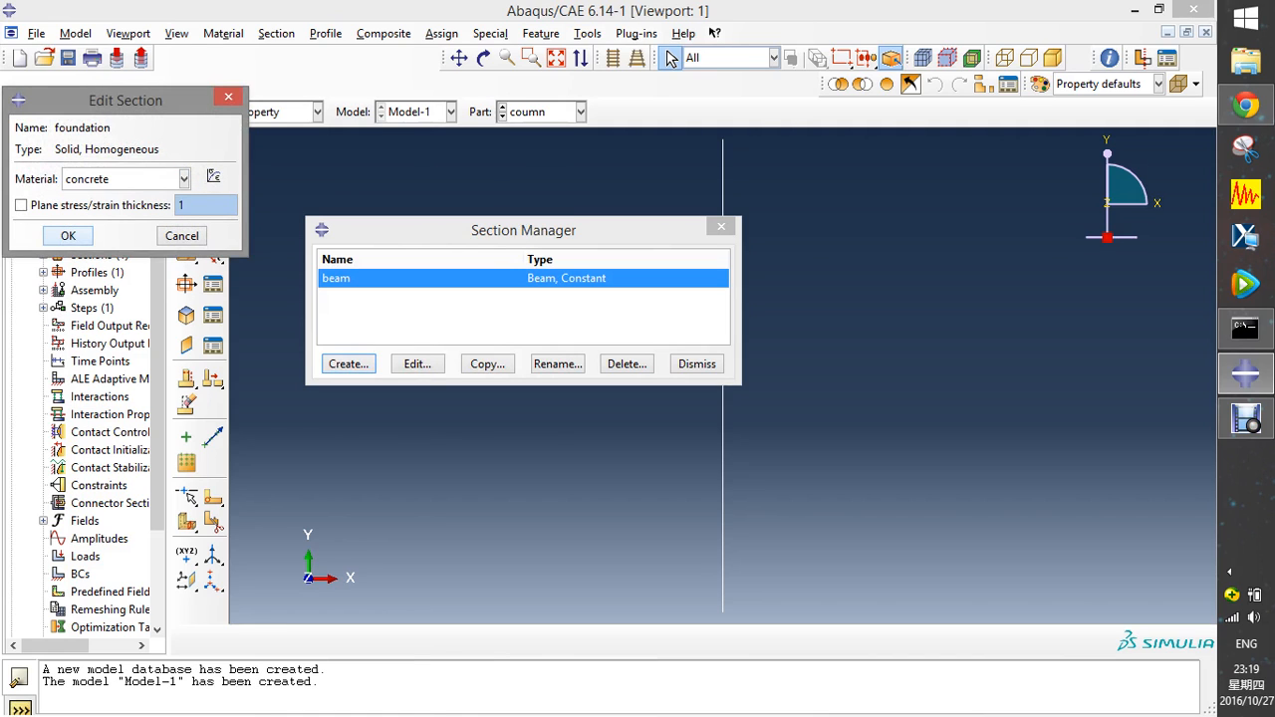
left_click(68, 235)
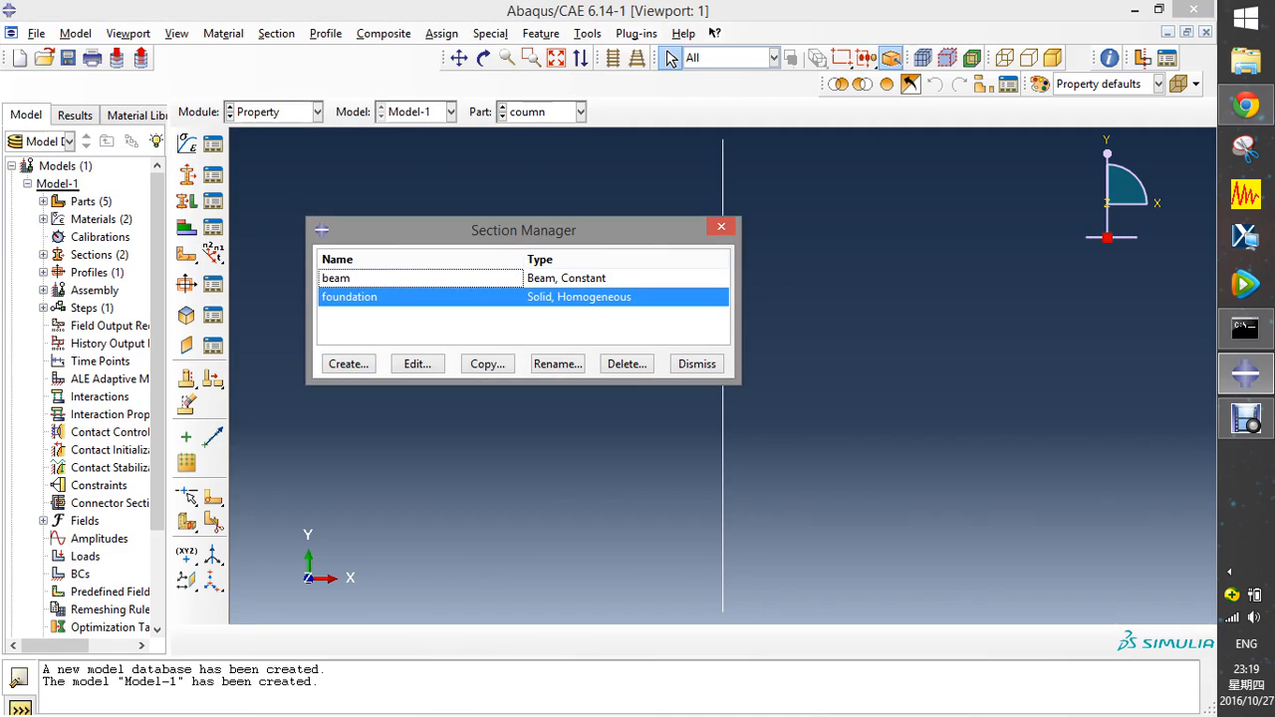
- Create a solid homogeneous section named soil that uses the soil material, and close the section manager
left_click(348, 364)
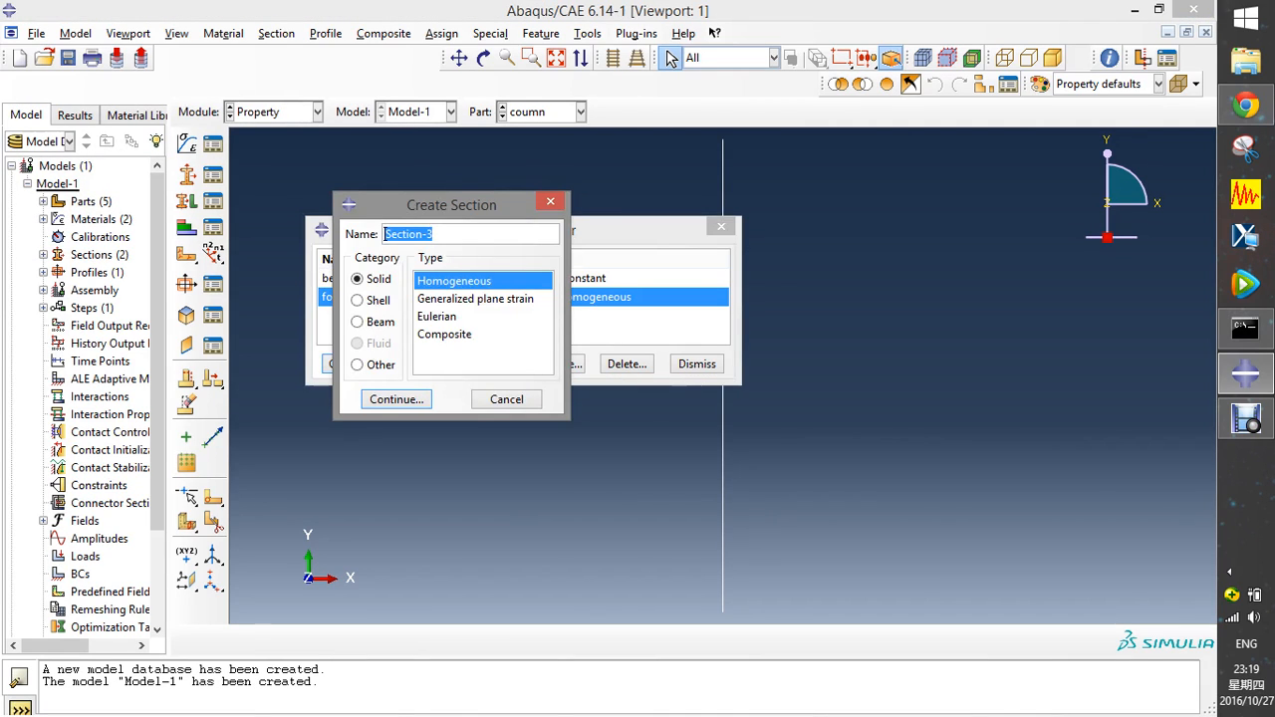
type("soil")
left_click_drag(449, 204, 410, 221)
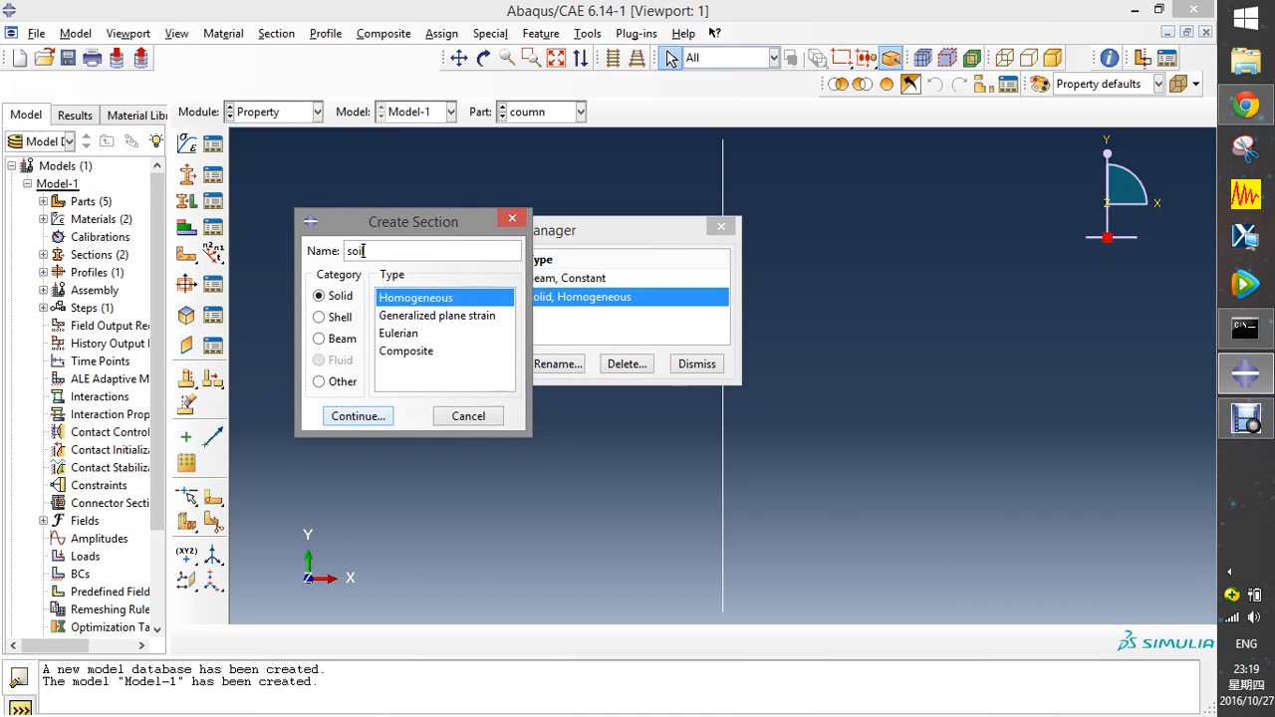
left_click(358, 416)
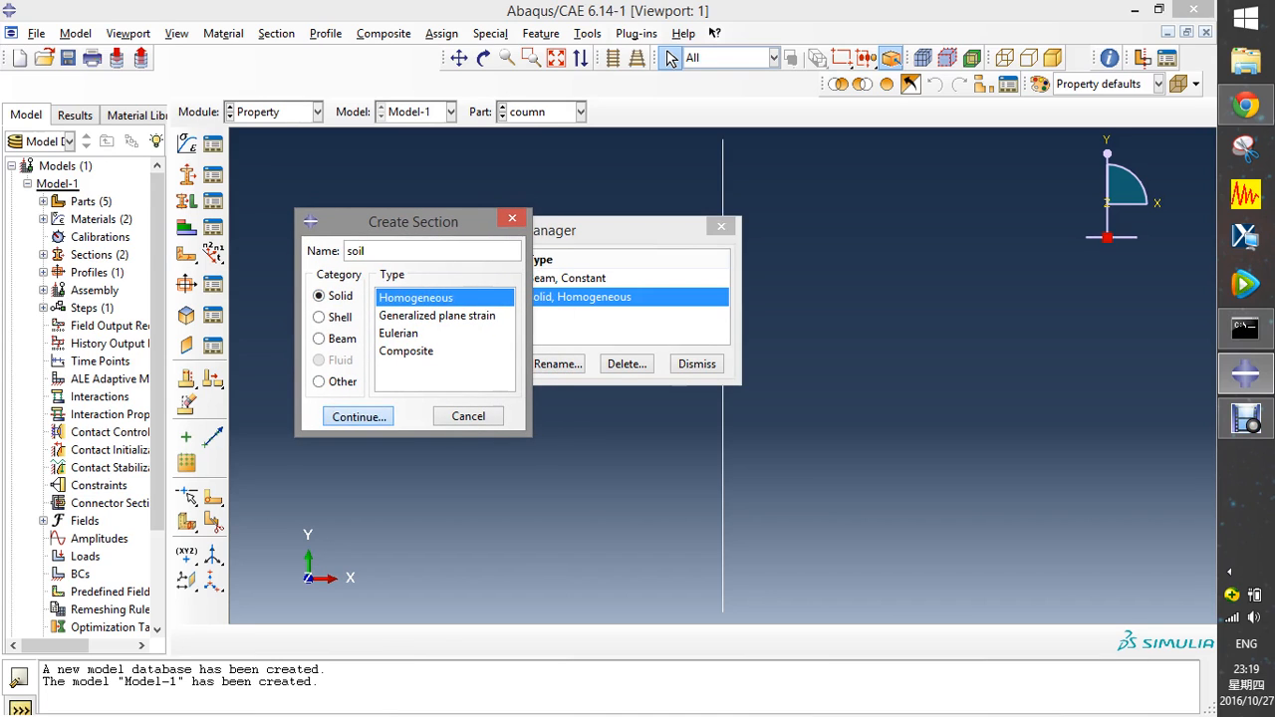
left_click(184, 179)
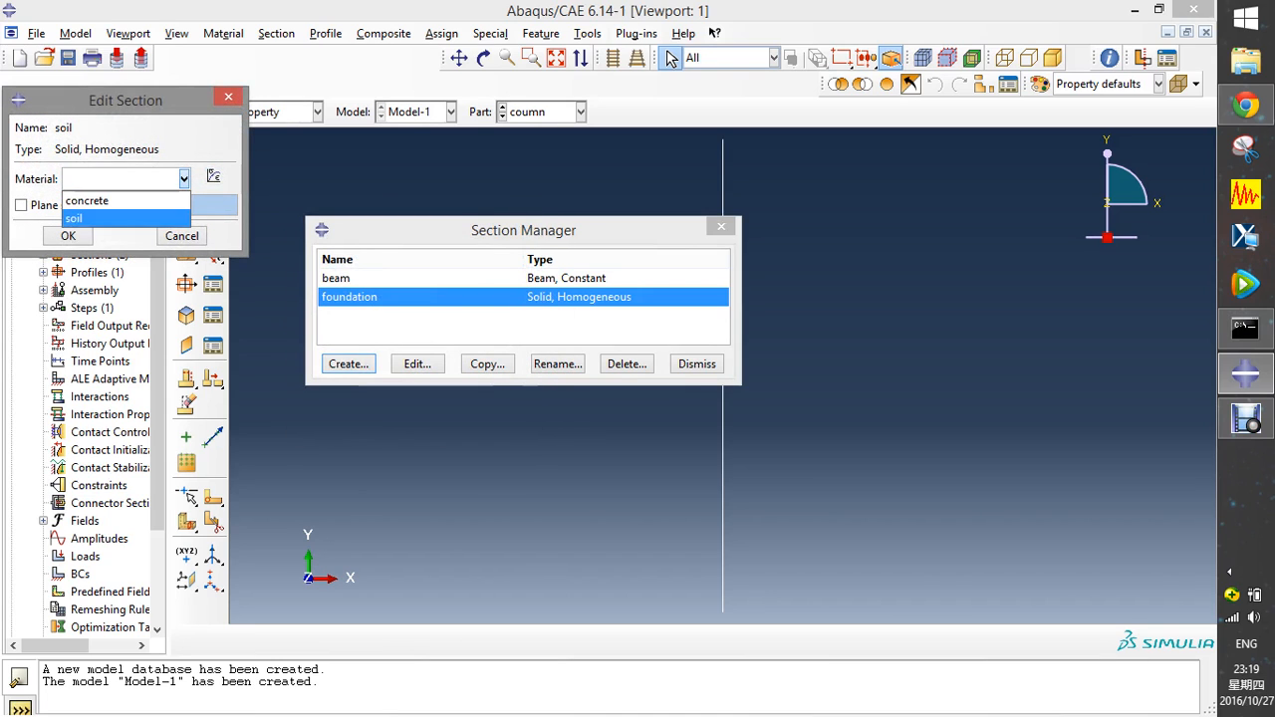
left_click(119, 217)
left_click(68, 236)
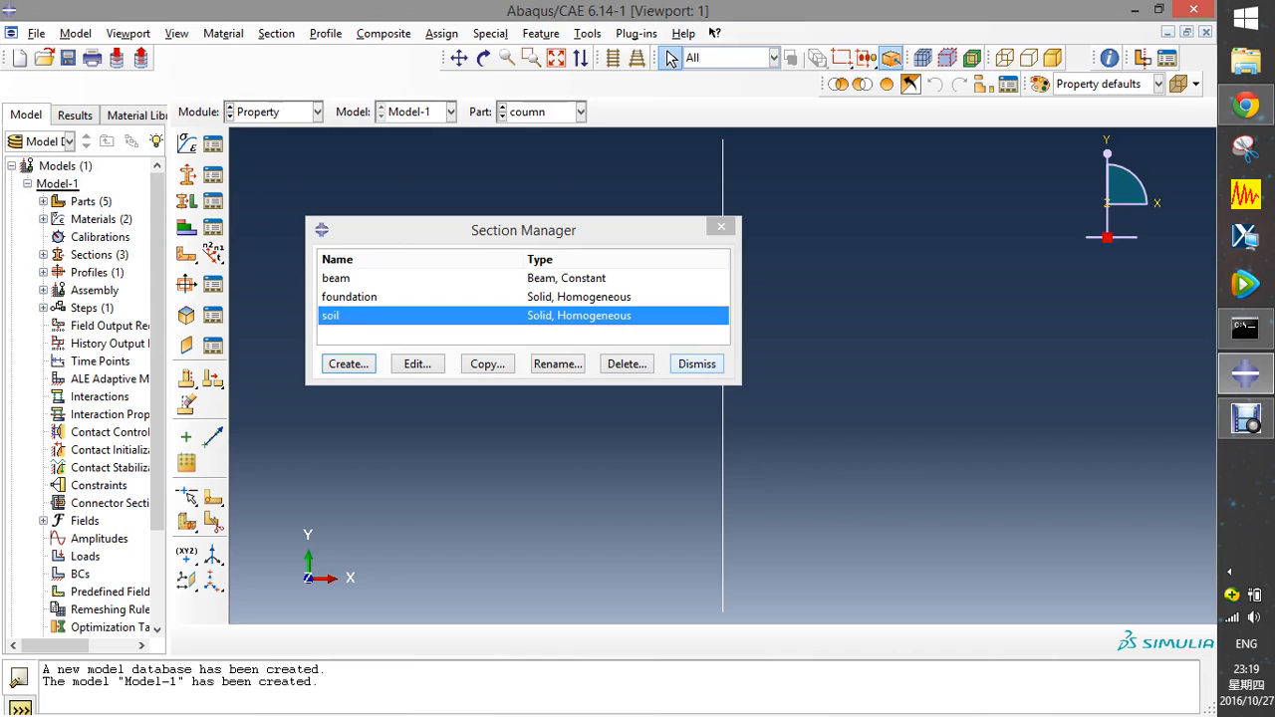
left_click(697, 363)
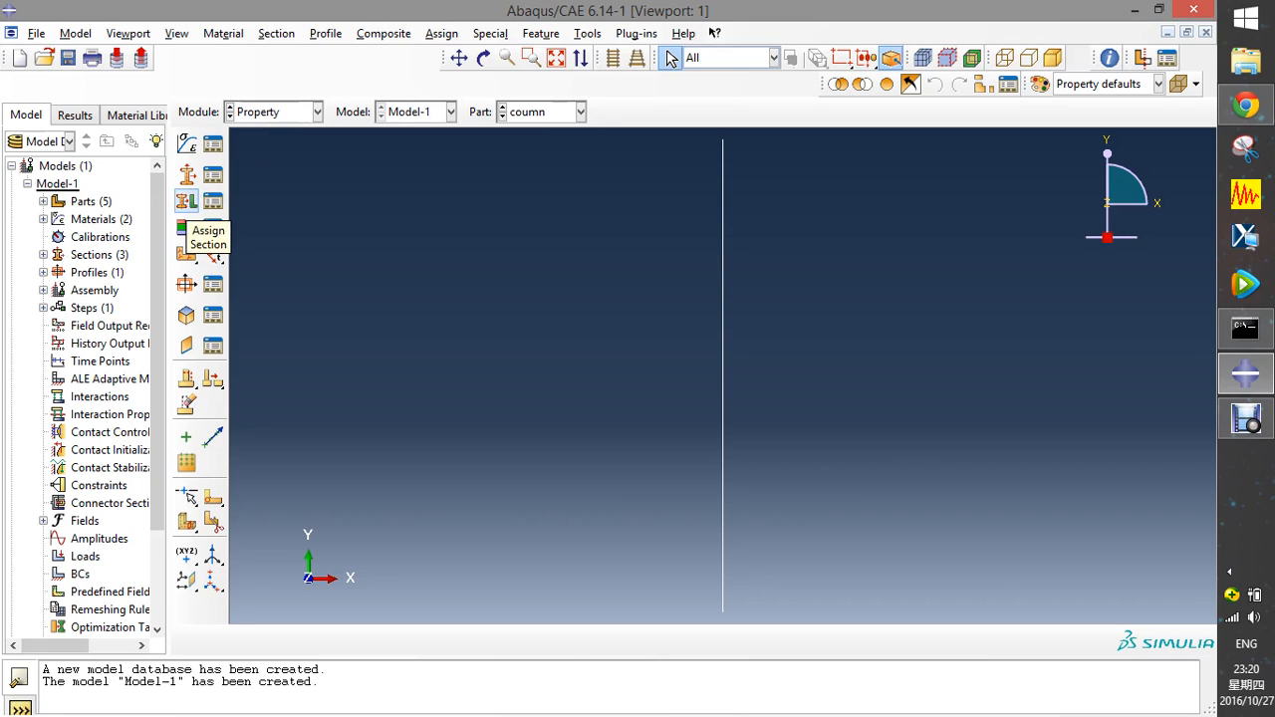
- Assign the beam section to the vertical line of the coumn part without creating a set
left_click(186, 201)
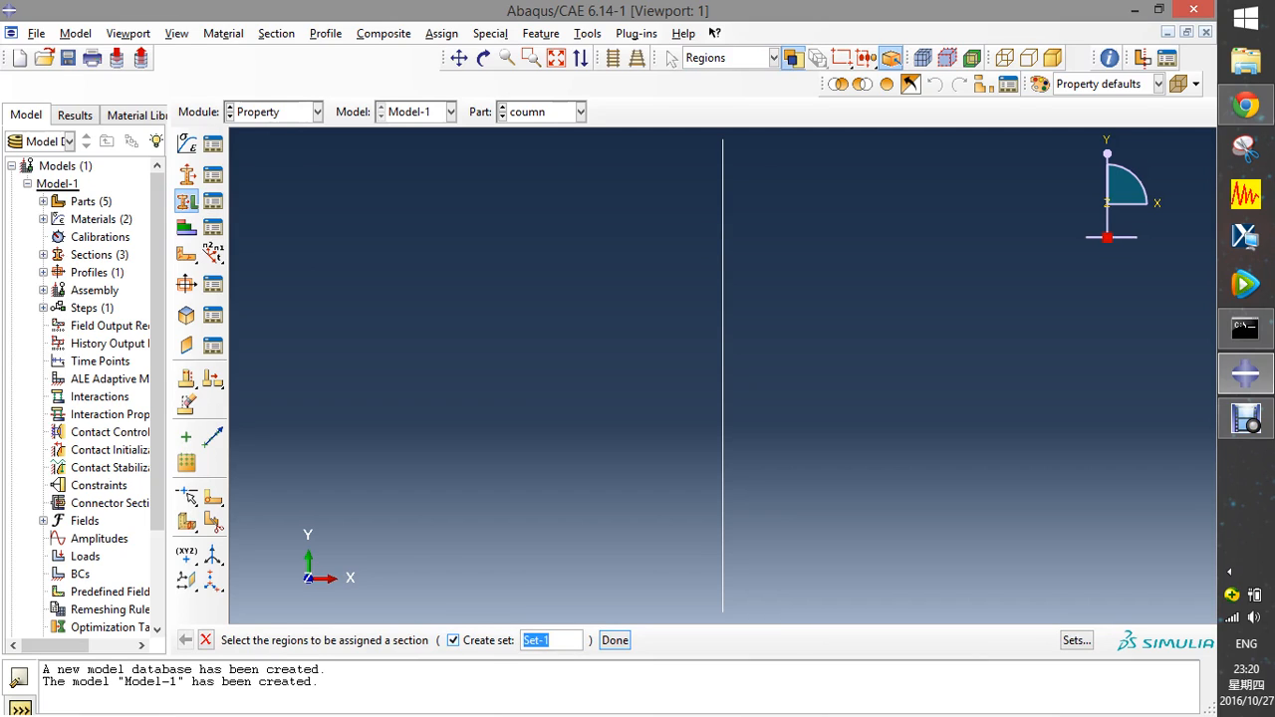
left_click(453, 641)
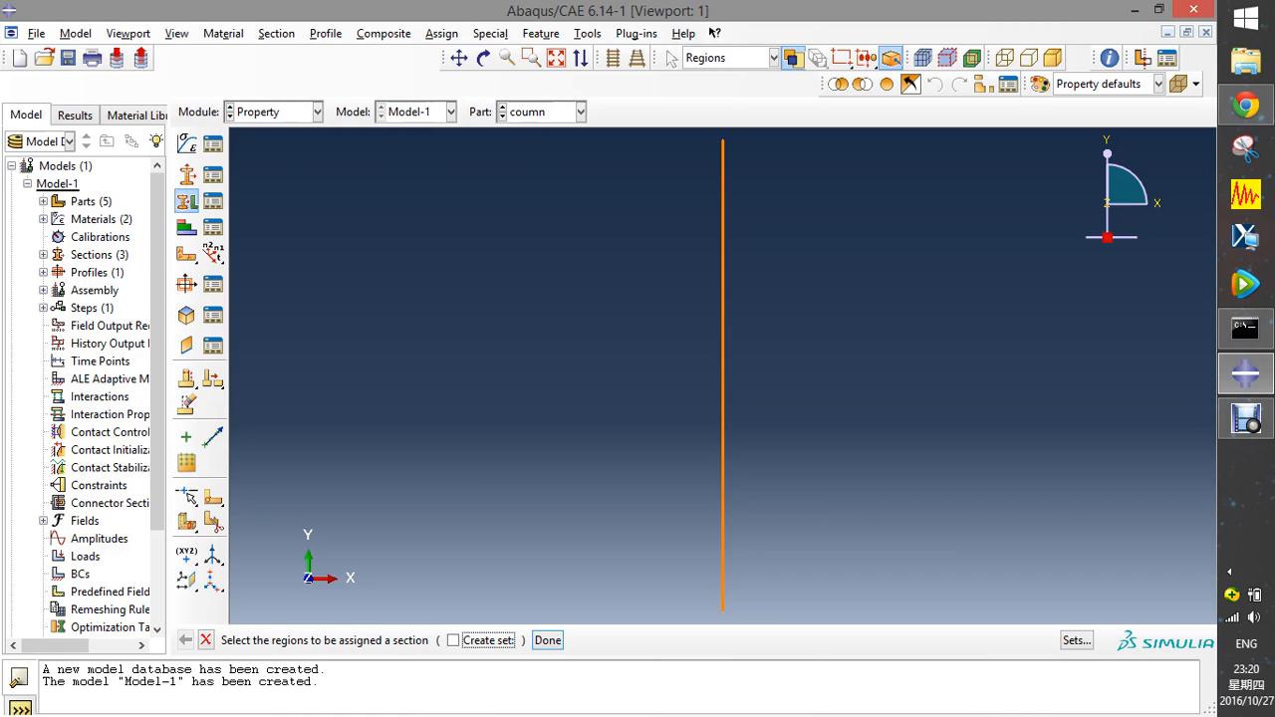
left_click(723, 377)
left_click(548, 641)
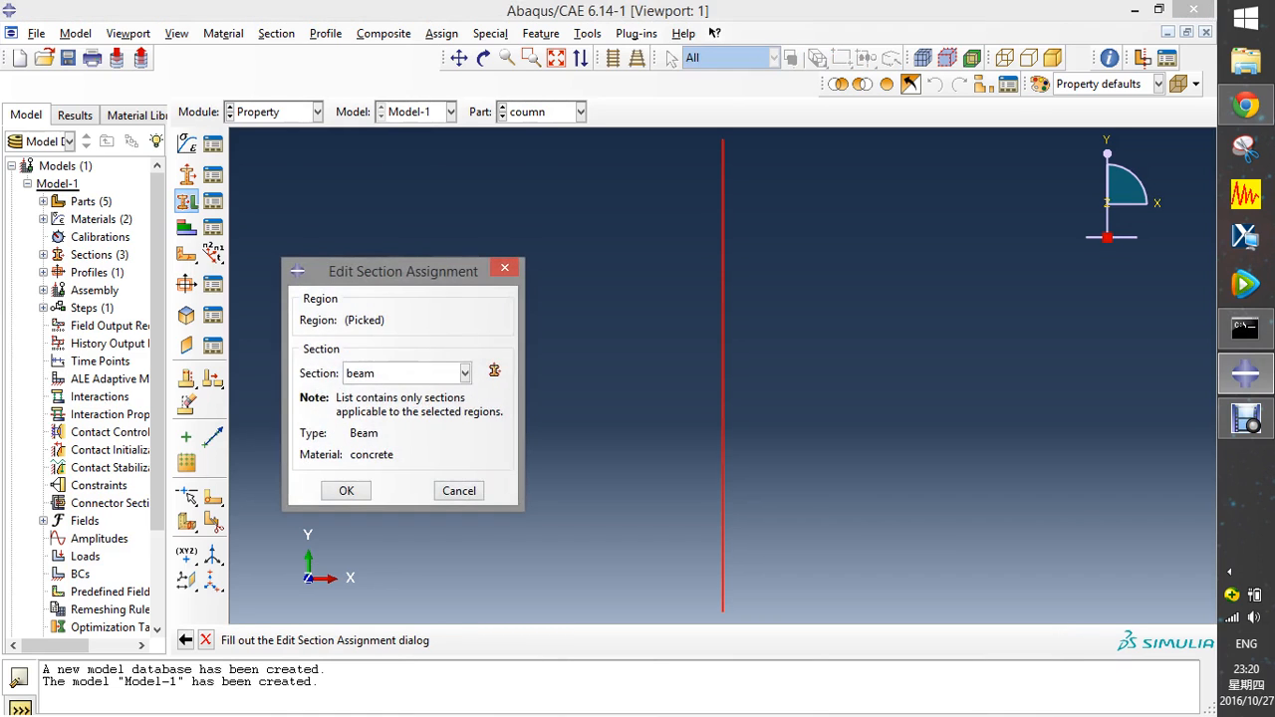
left_click(465, 373)
left_click(408, 395)
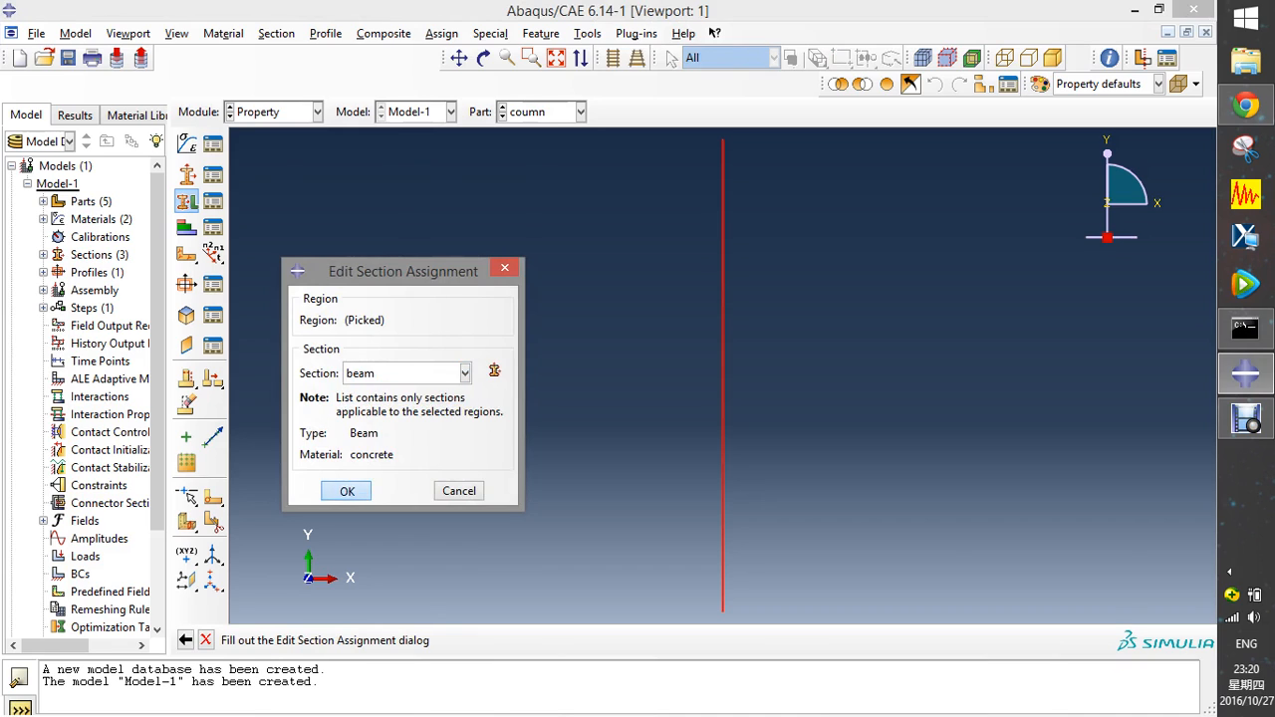
left_click(345, 490)
- Switch to the beam part and assign the beam section to its line
left_click(581, 112)
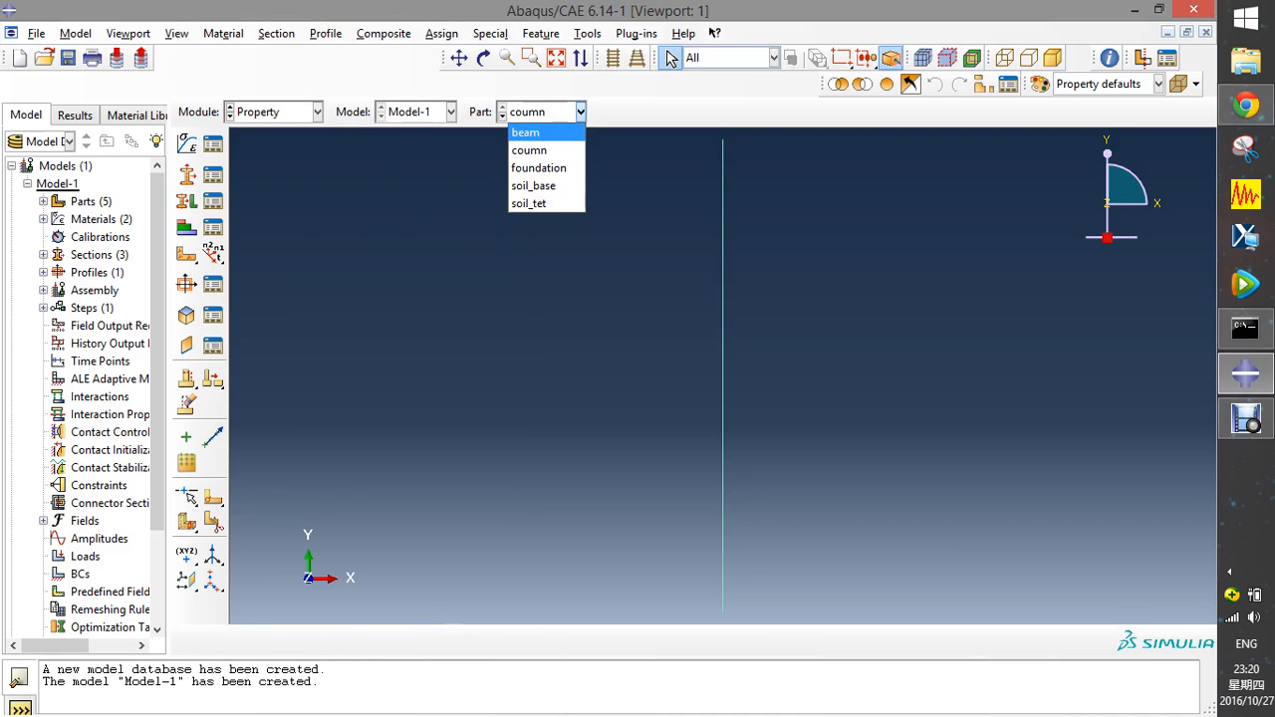
left_click(538, 133)
left_click(186, 200)
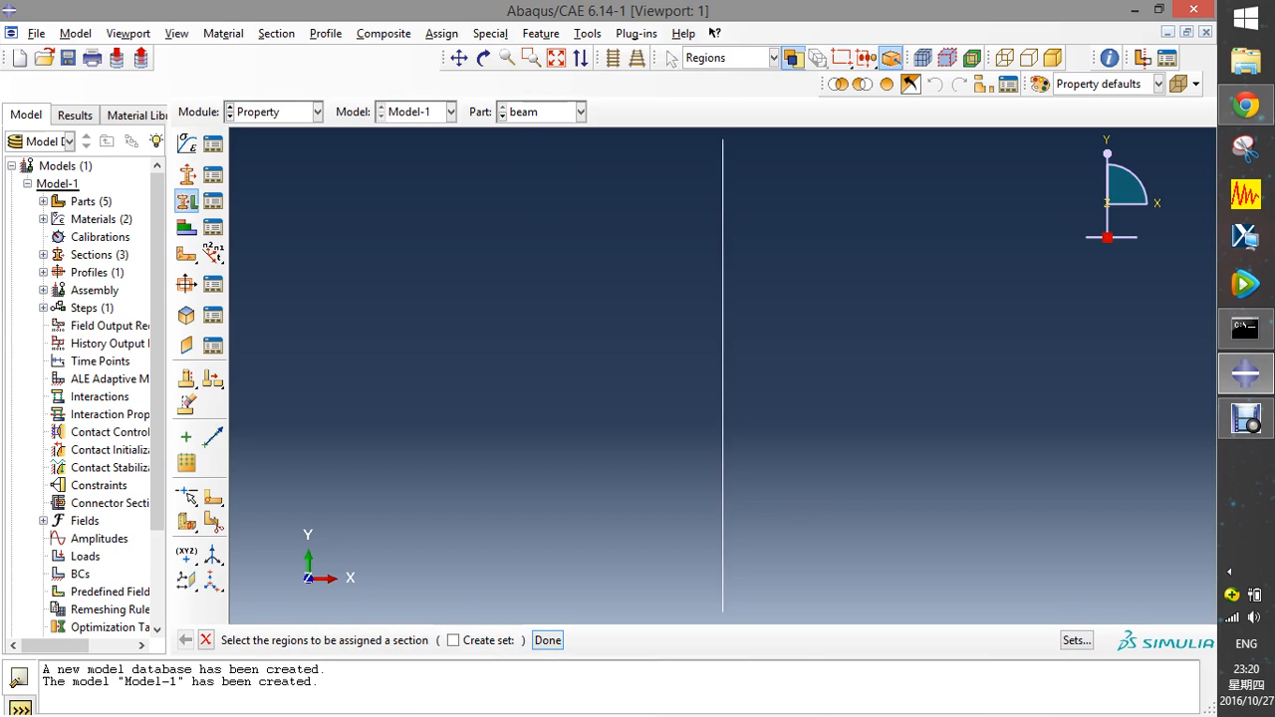
left_click(723, 478)
left_click(548, 641)
left_click(464, 373)
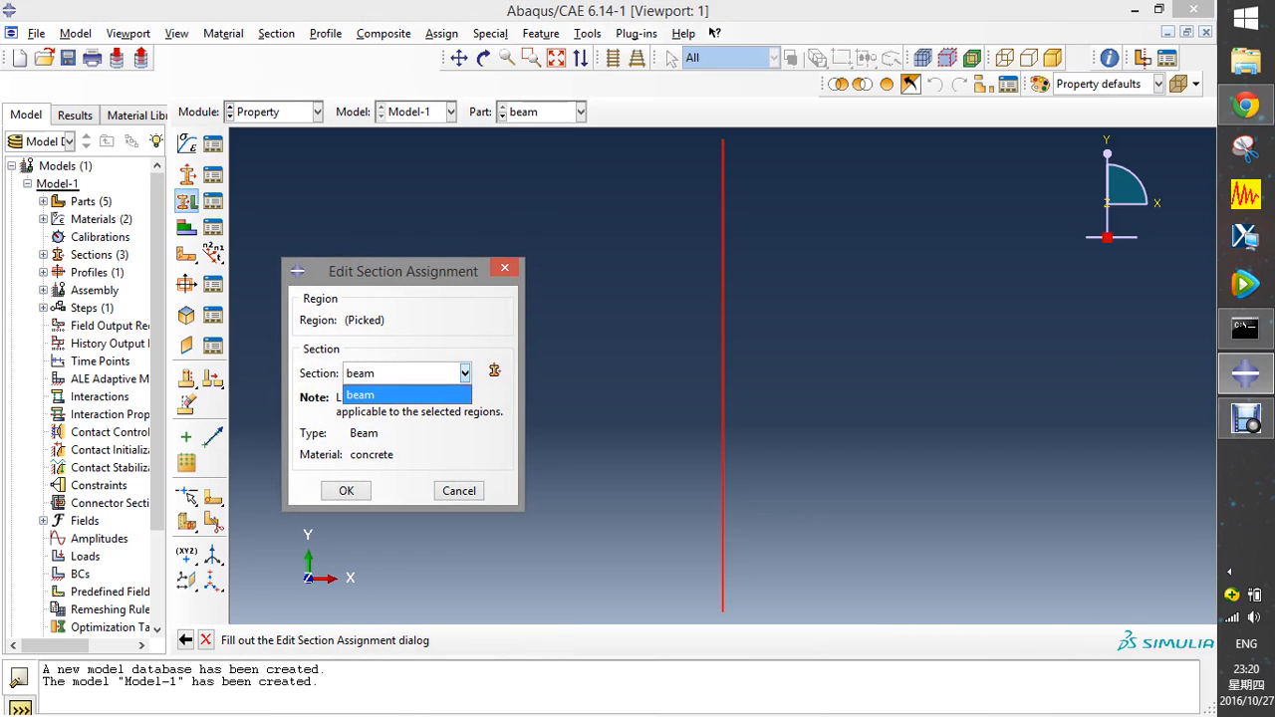
left_click(428, 394)
left_click(345, 490)
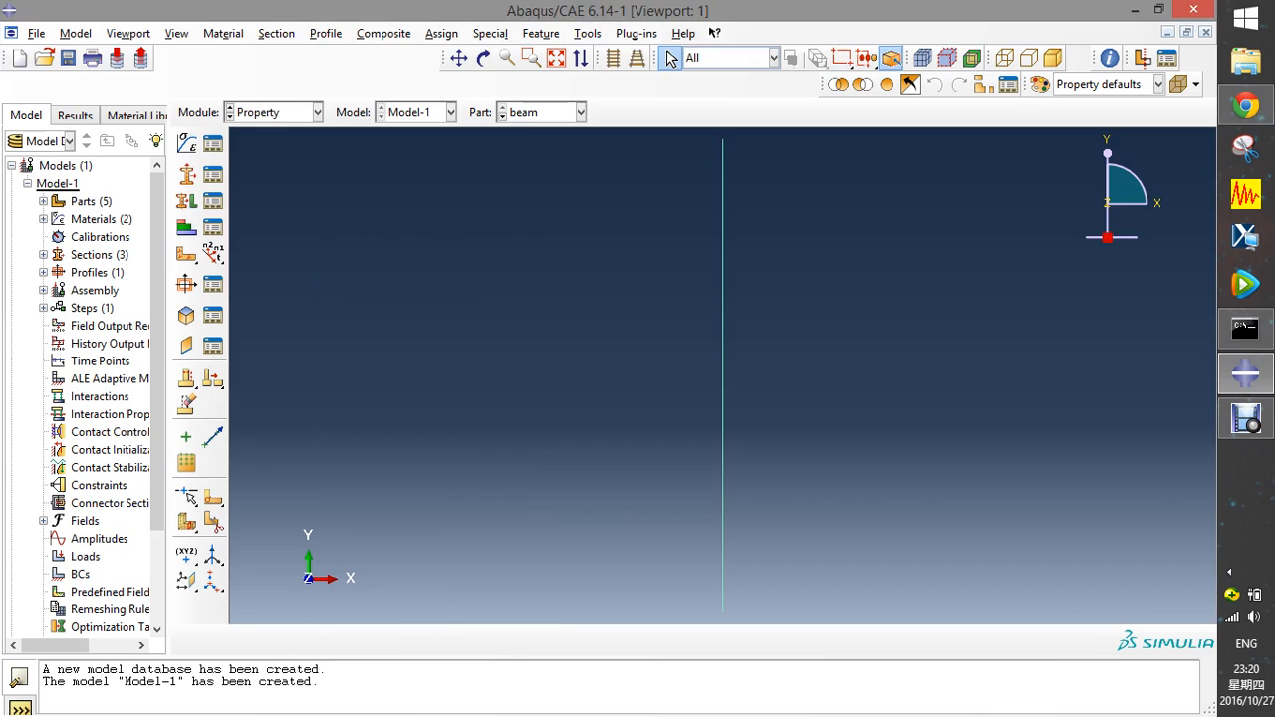
- Switch to the foundation part and assign the foundation section to its solid block
left_click(580, 111)
left_click(539, 167)
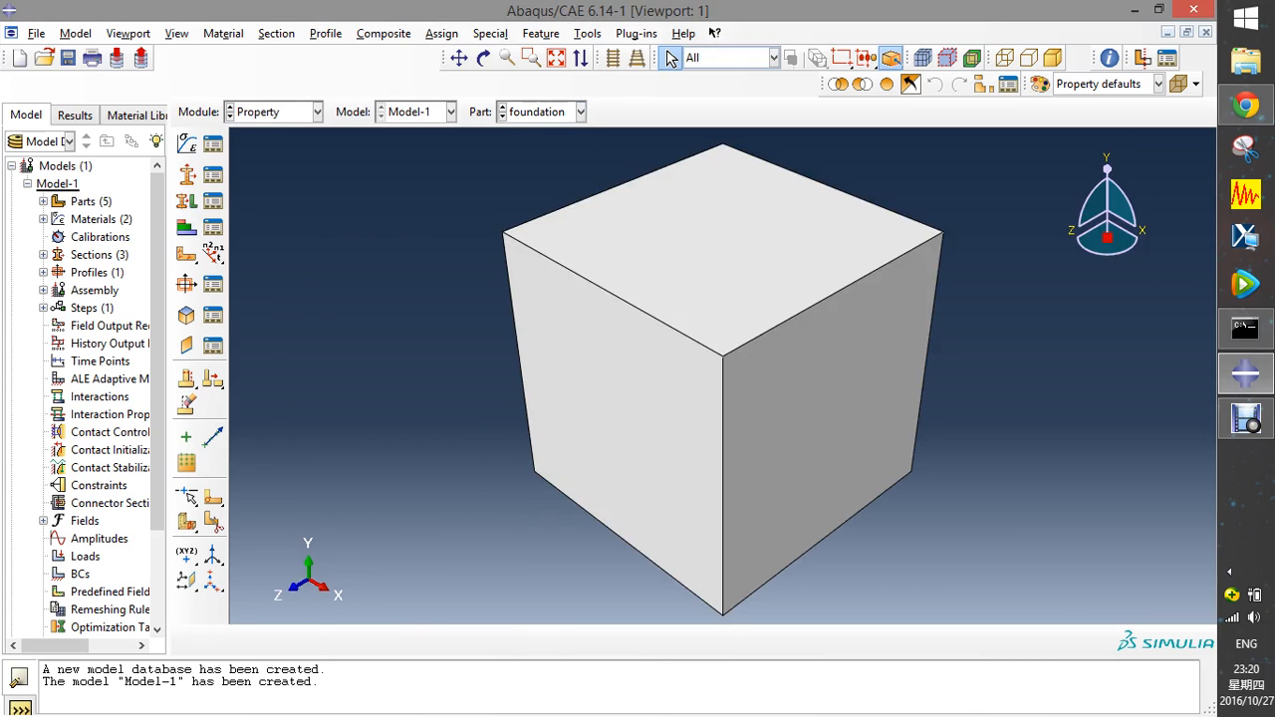
left_click(186, 200)
left_click(637, 399)
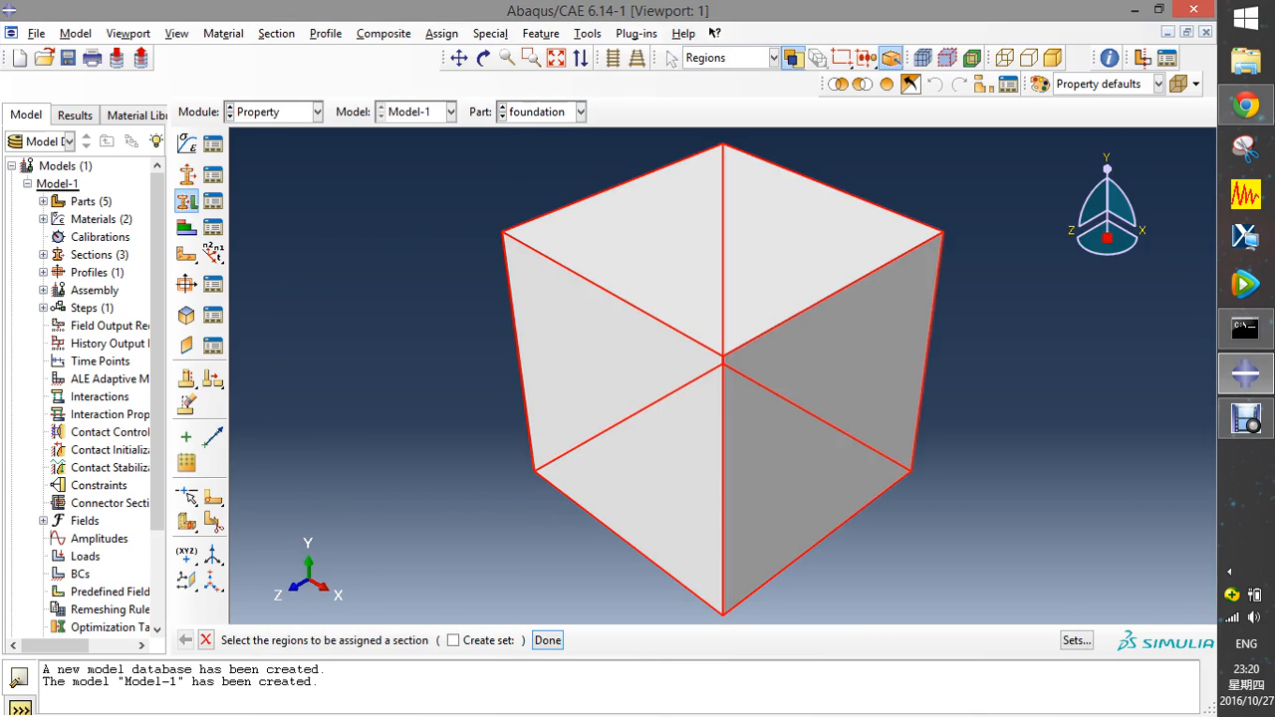
left_click(547, 641)
left_click(464, 374)
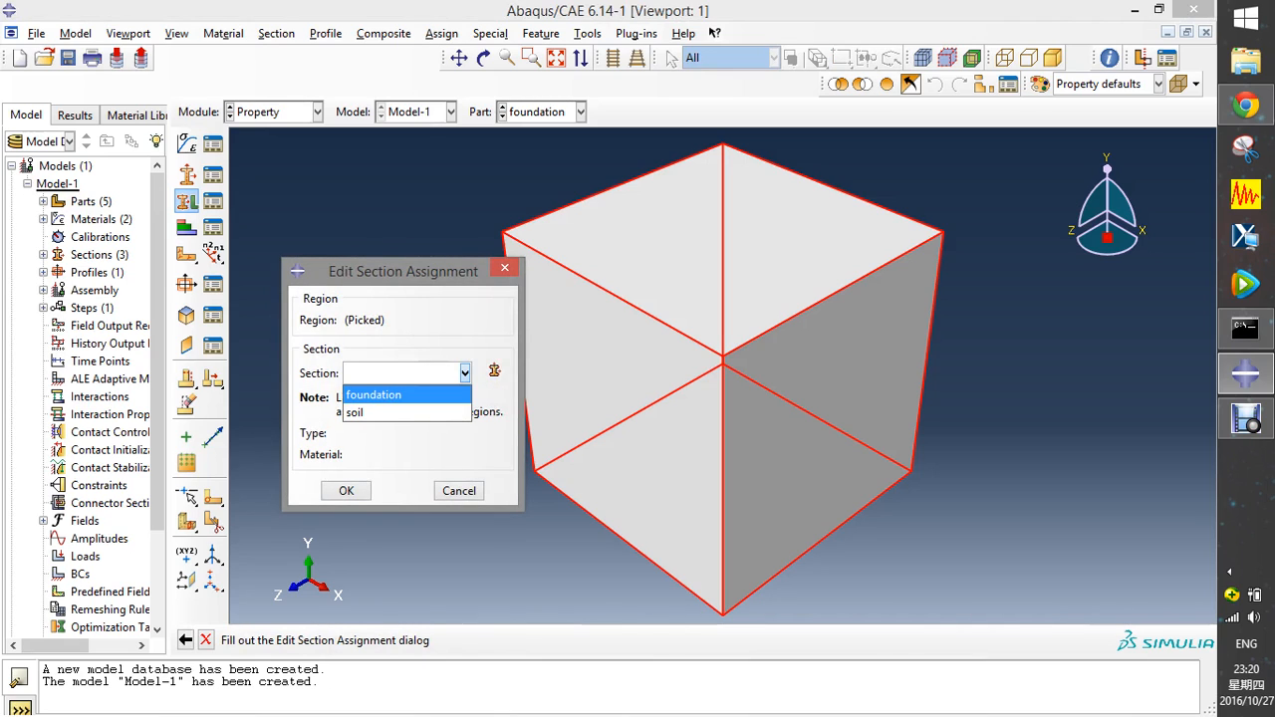
left_click(375, 395)
left_click(344, 492)
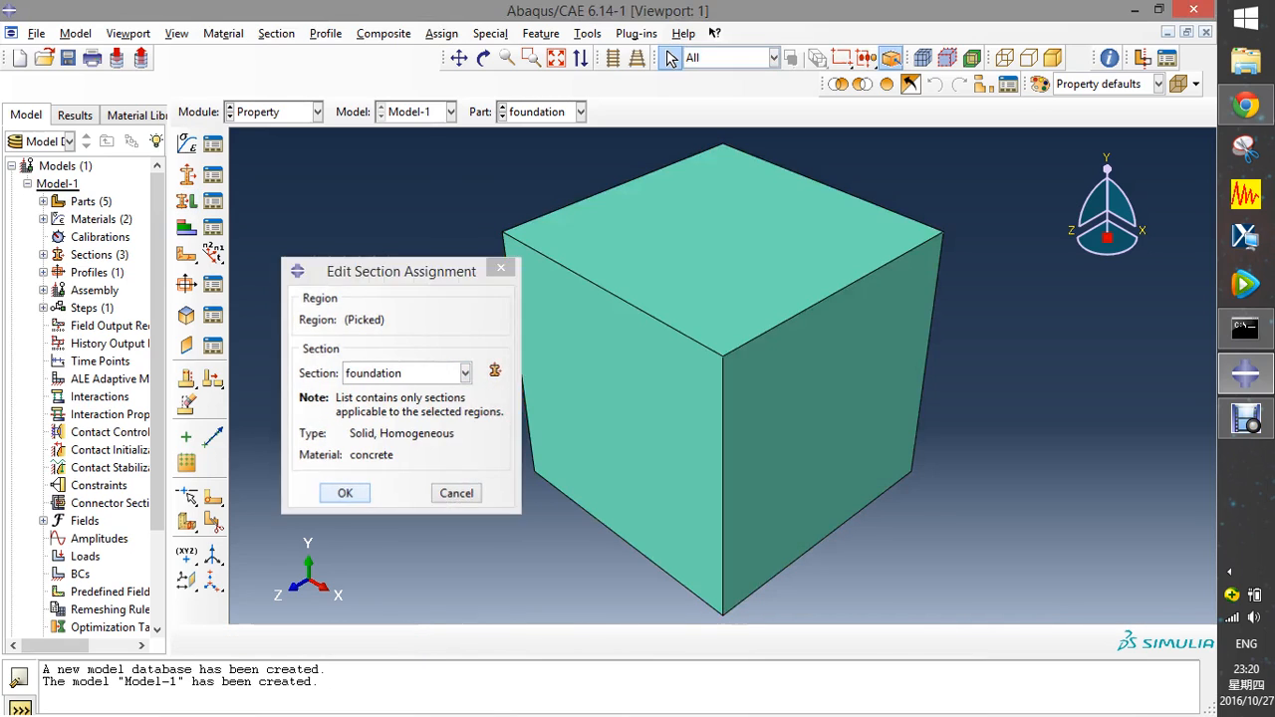
- Switch to the soil_base part and assign the soil section to the whole solid
left_click(581, 111)
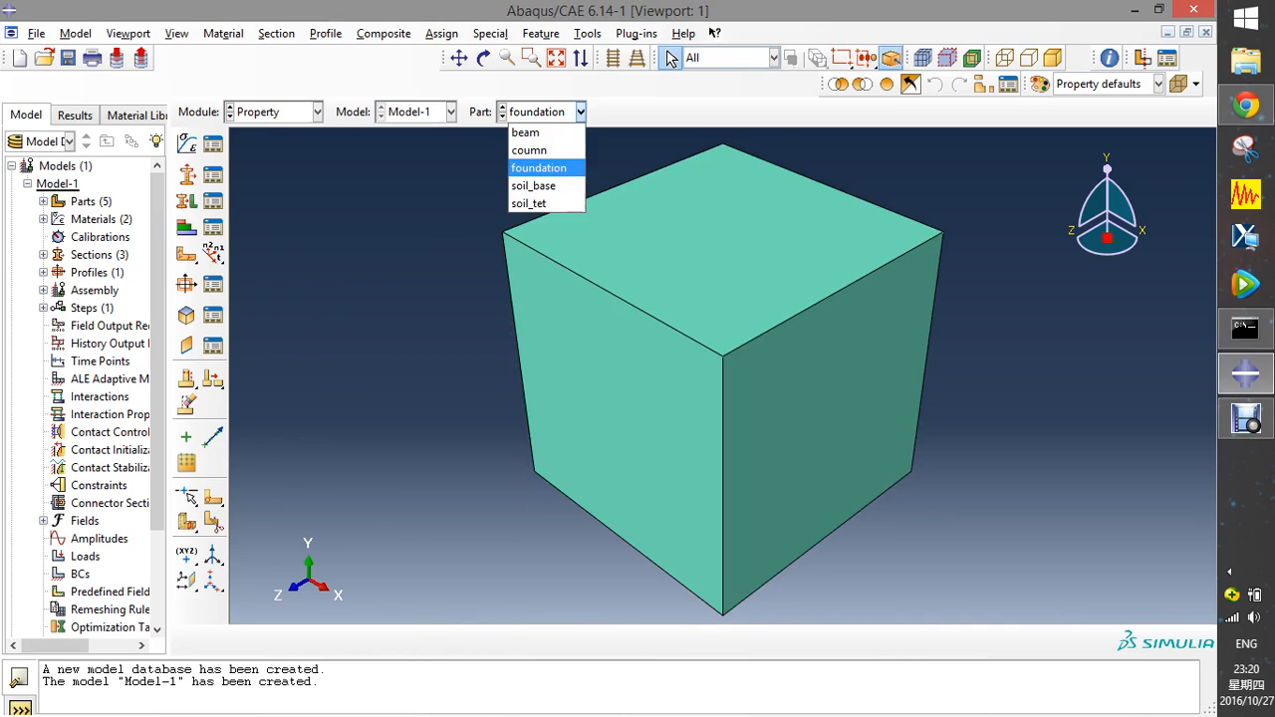
left_click(534, 185)
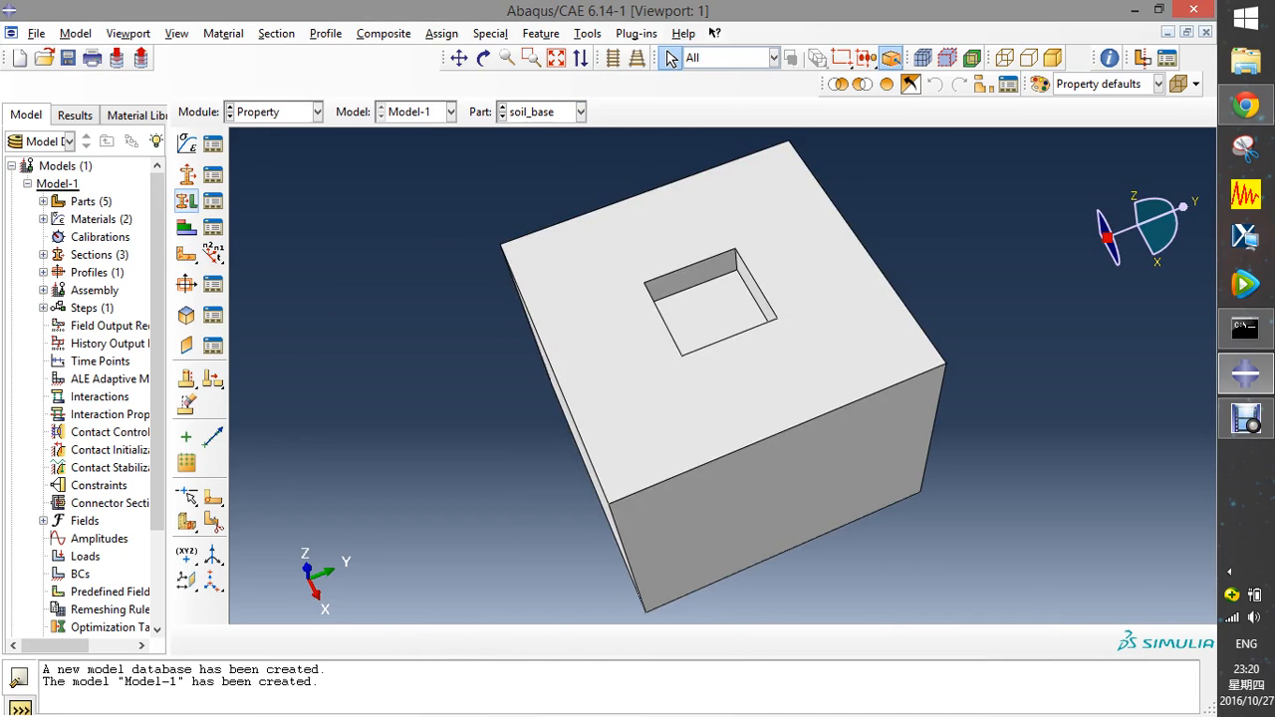
left_click(188, 201)
left_click(617, 388)
left_click(548, 641)
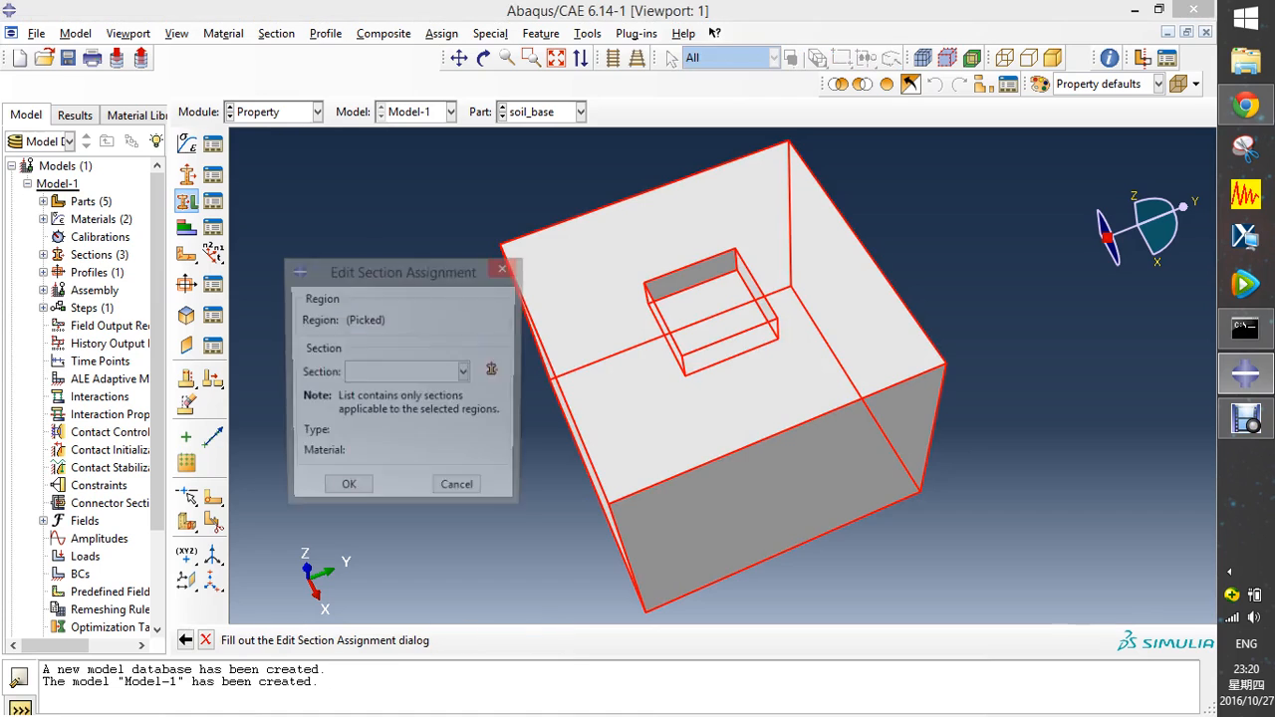
left_click(465, 372)
left_click(358, 412)
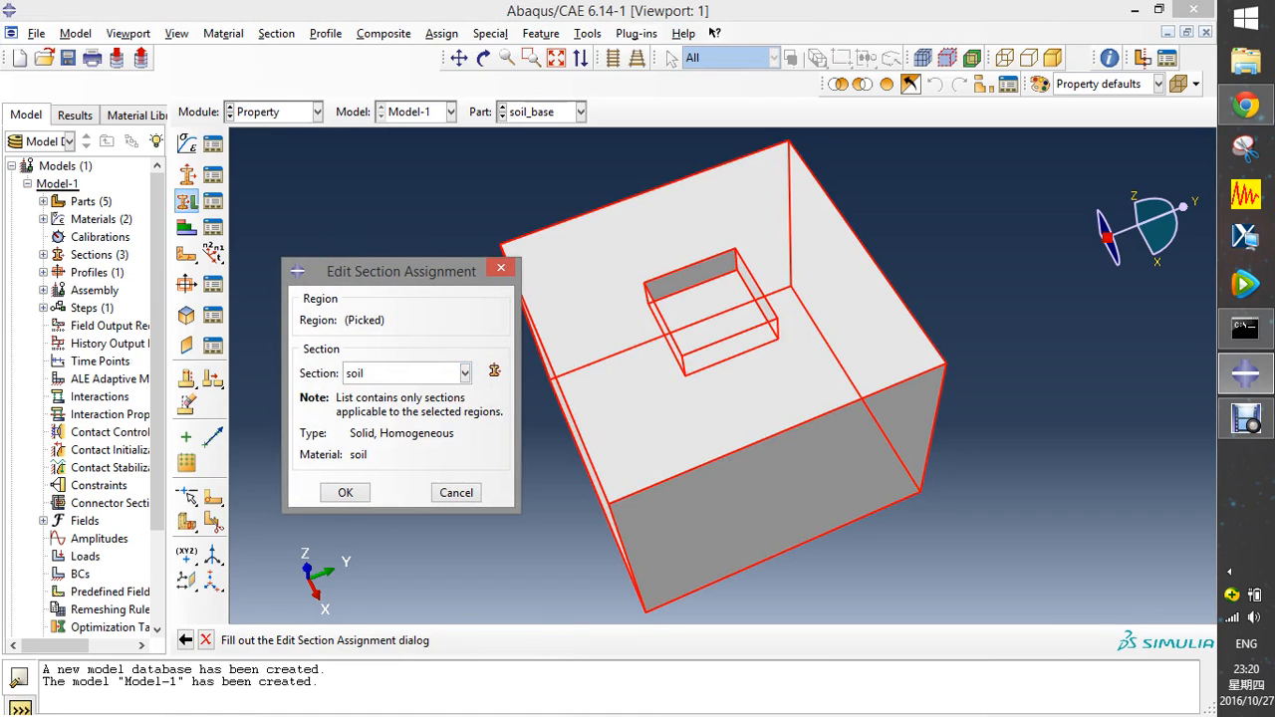
left_click(346, 492)
- Switch to the soil_tet part and assign the soil section to the solid with four pockets
left_click(580, 112)
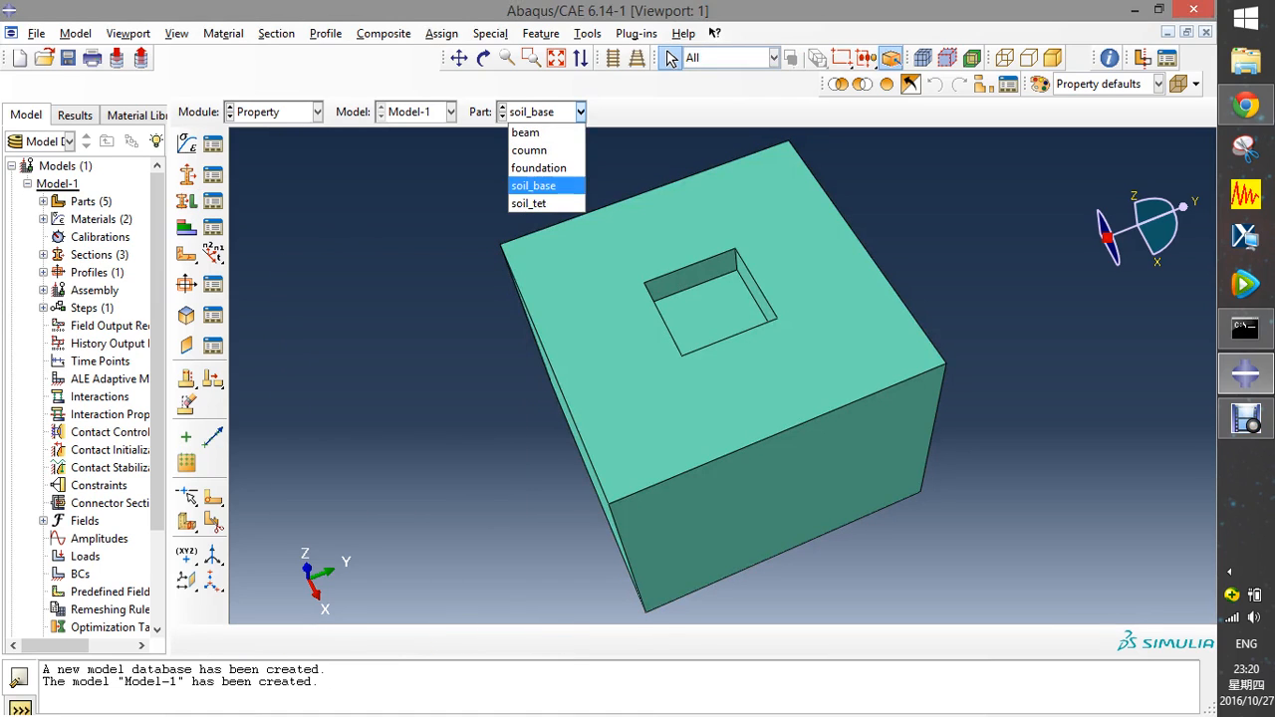
left_click(529, 204)
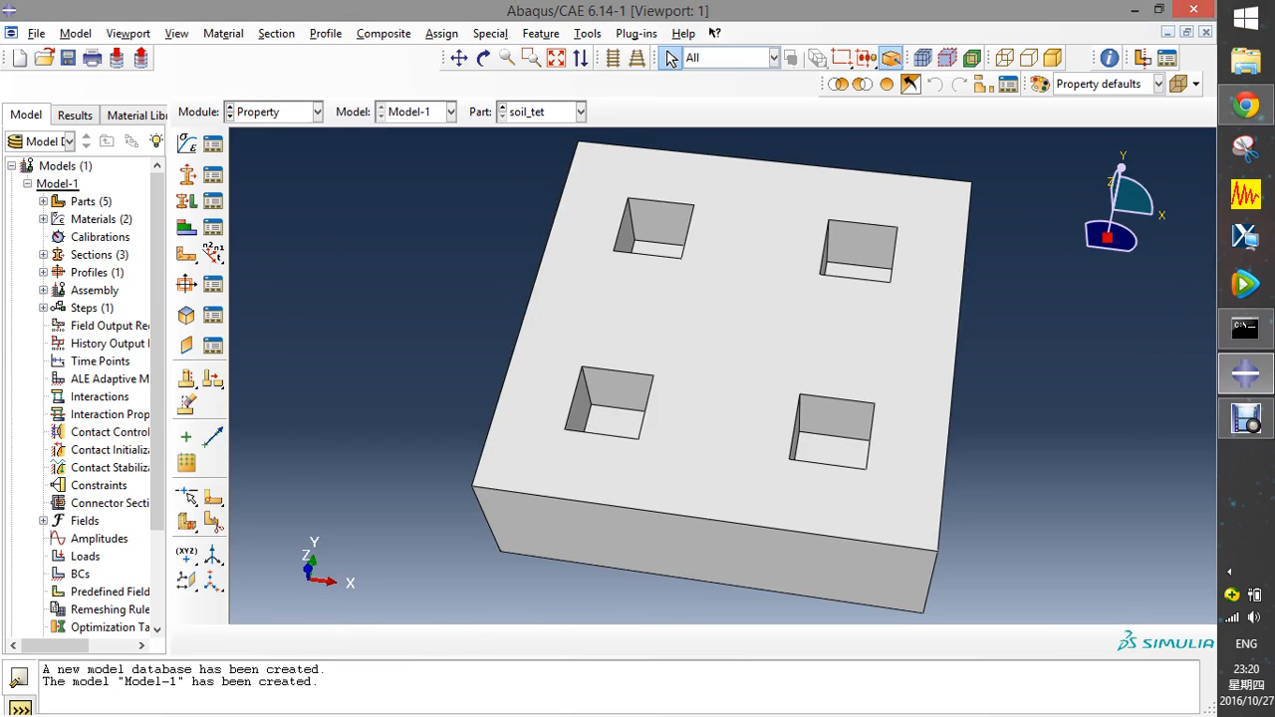
left_click(186, 202)
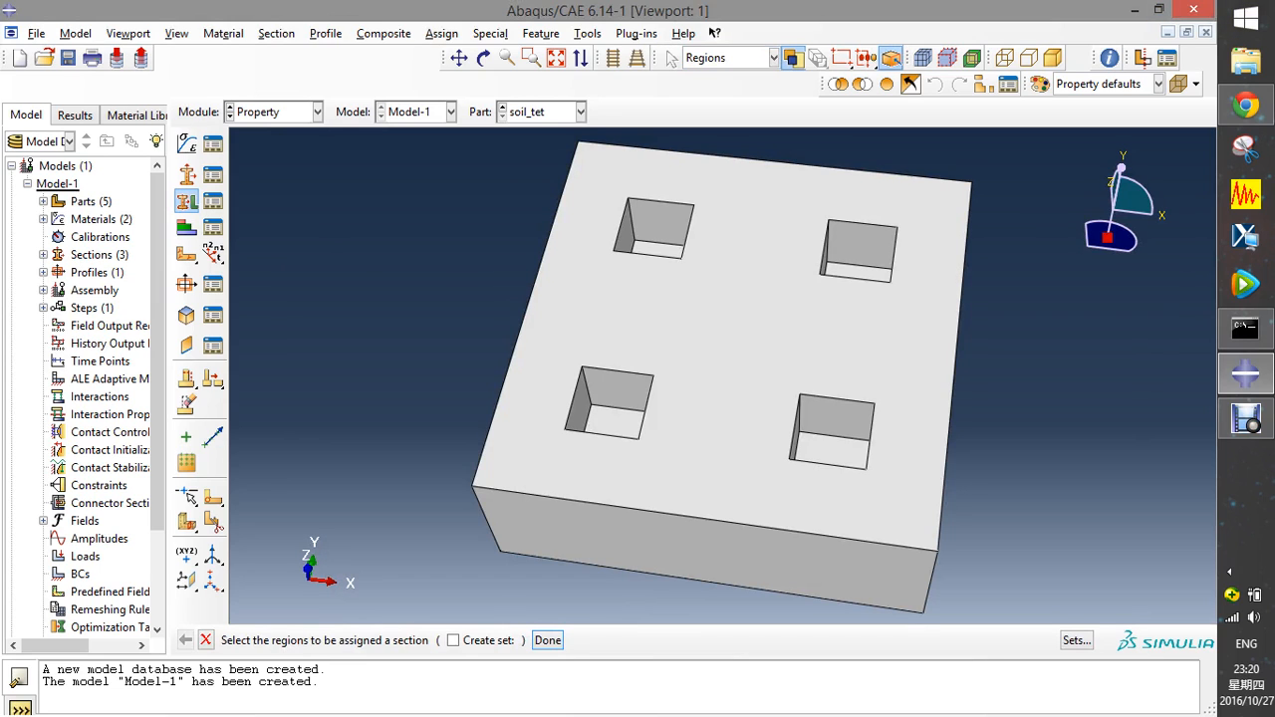
left_click(718, 339)
left_click(548, 641)
left_click(465, 374)
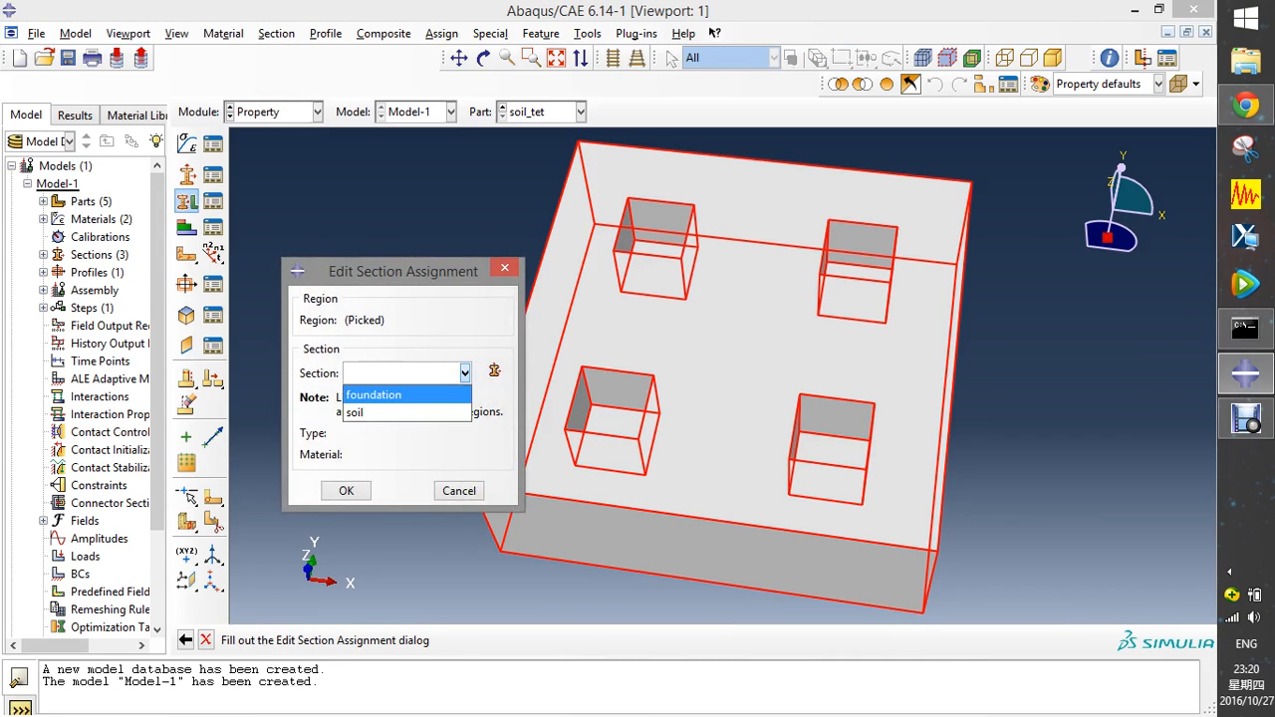
left_click(399, 412)
left_click(346, 490)
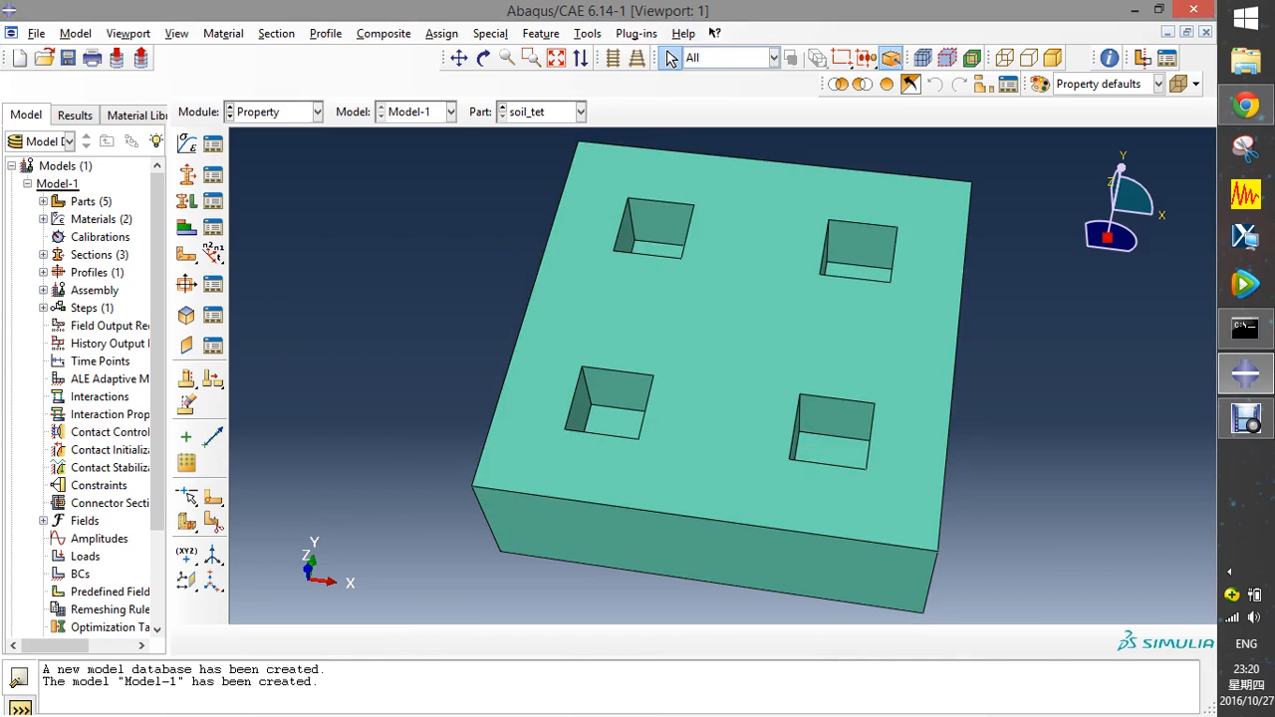
- Switch to the beam part and assign its line a beam section orientation with n1 direction 0.0,0.0,-1.0
left_click(581, 112)
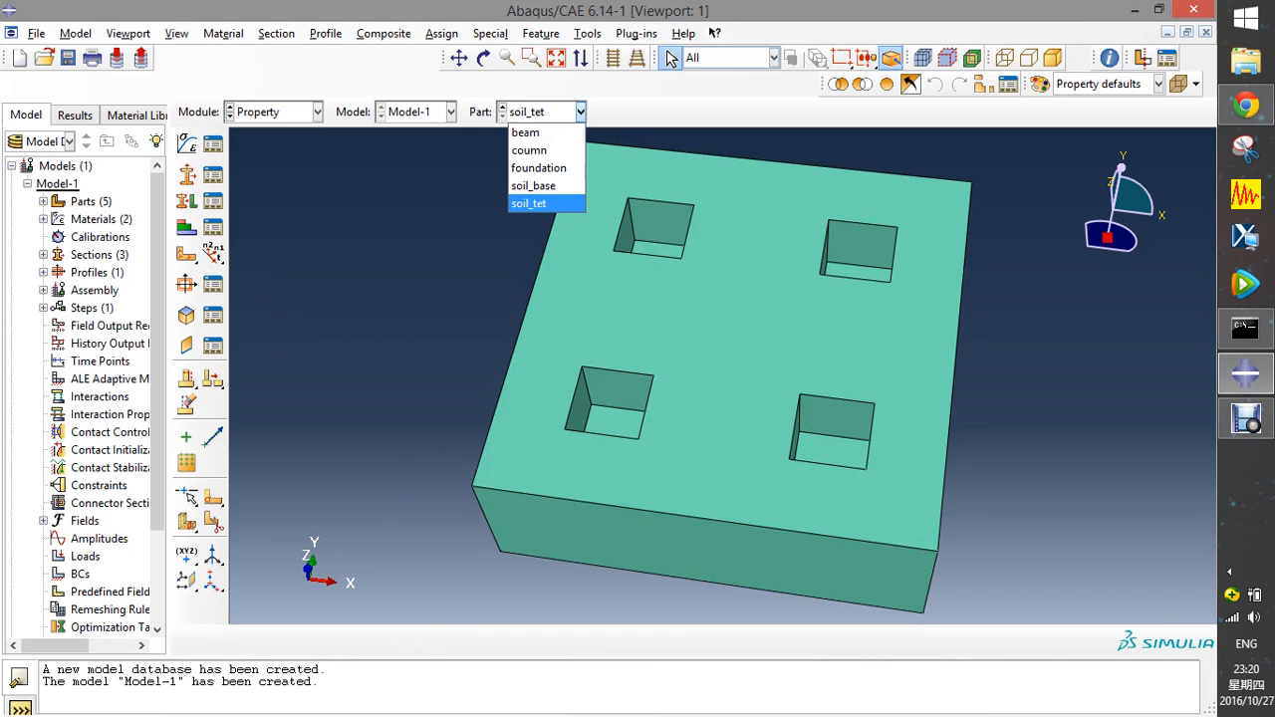
left_click(528, 132)
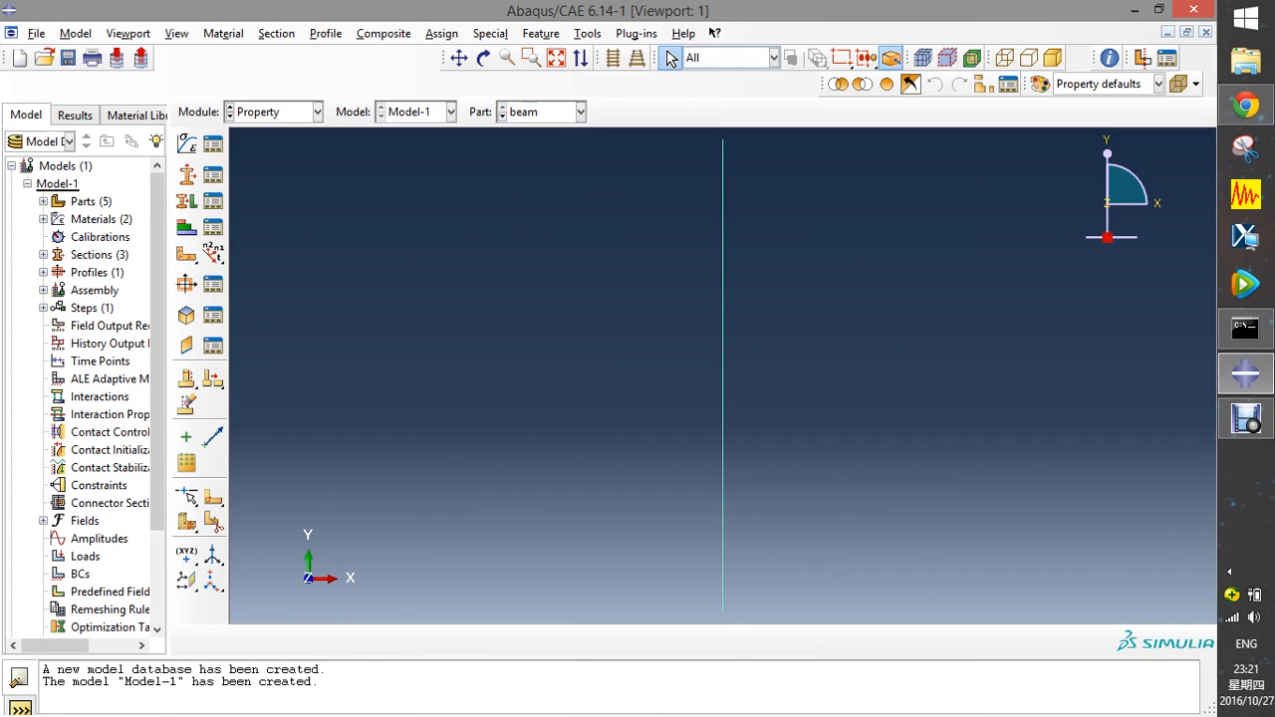
left_click(213, 254)
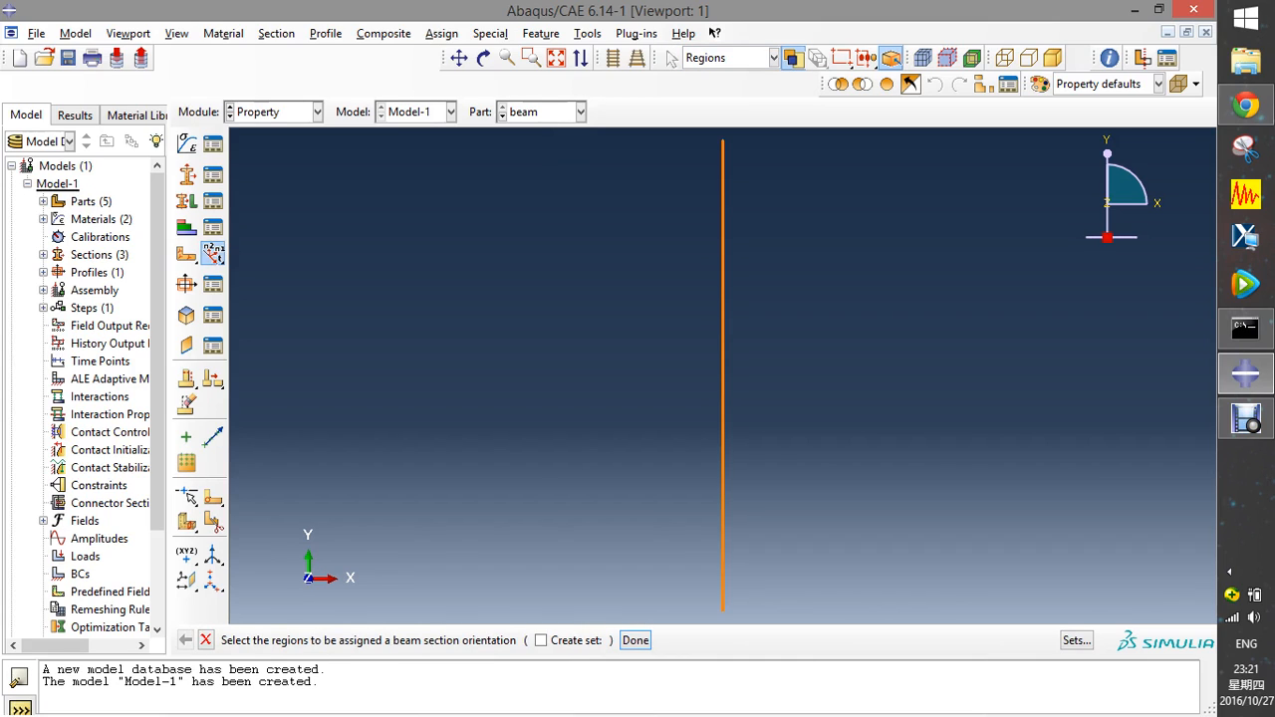
left_click(724, 377)
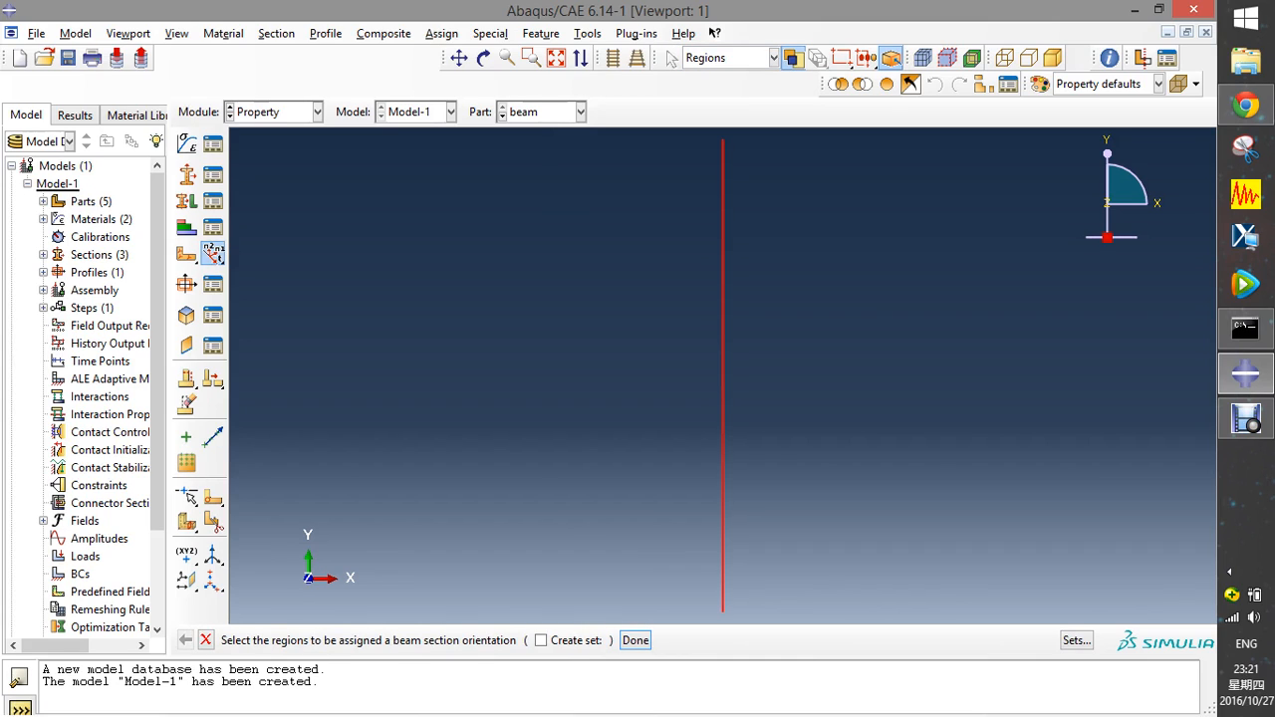
left_click(636, 641)
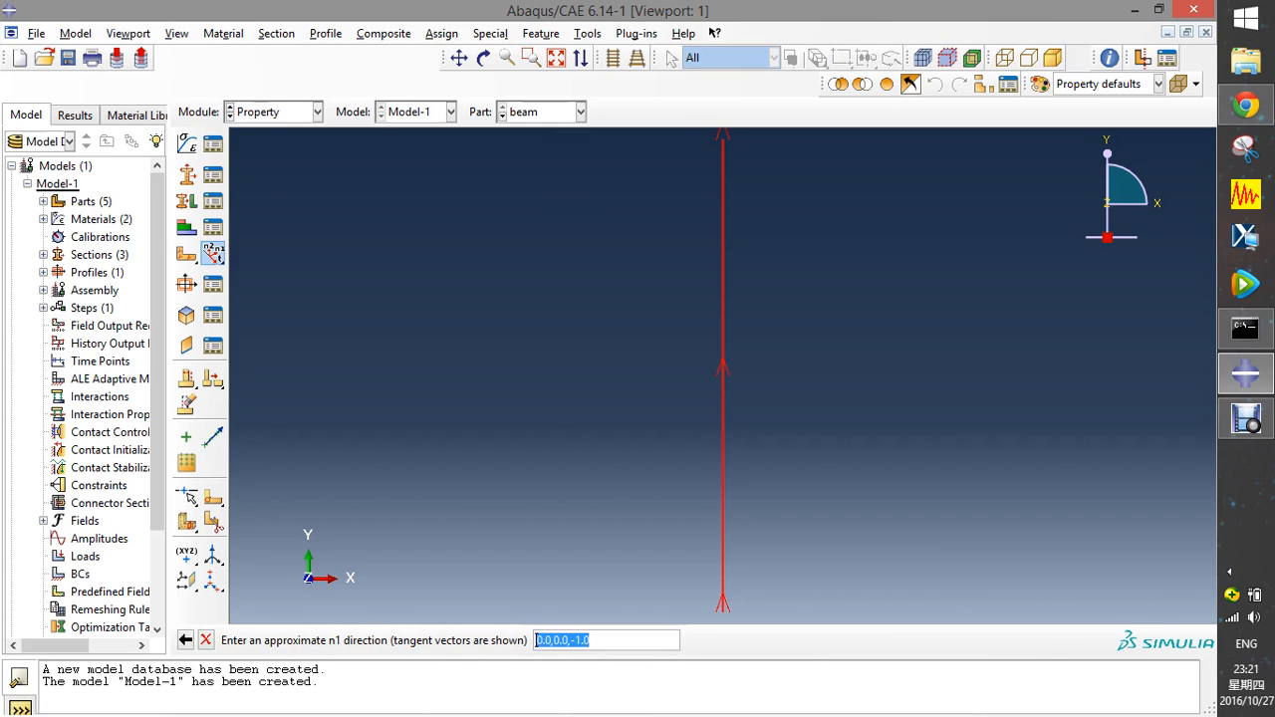
key("Return")
key("Return")
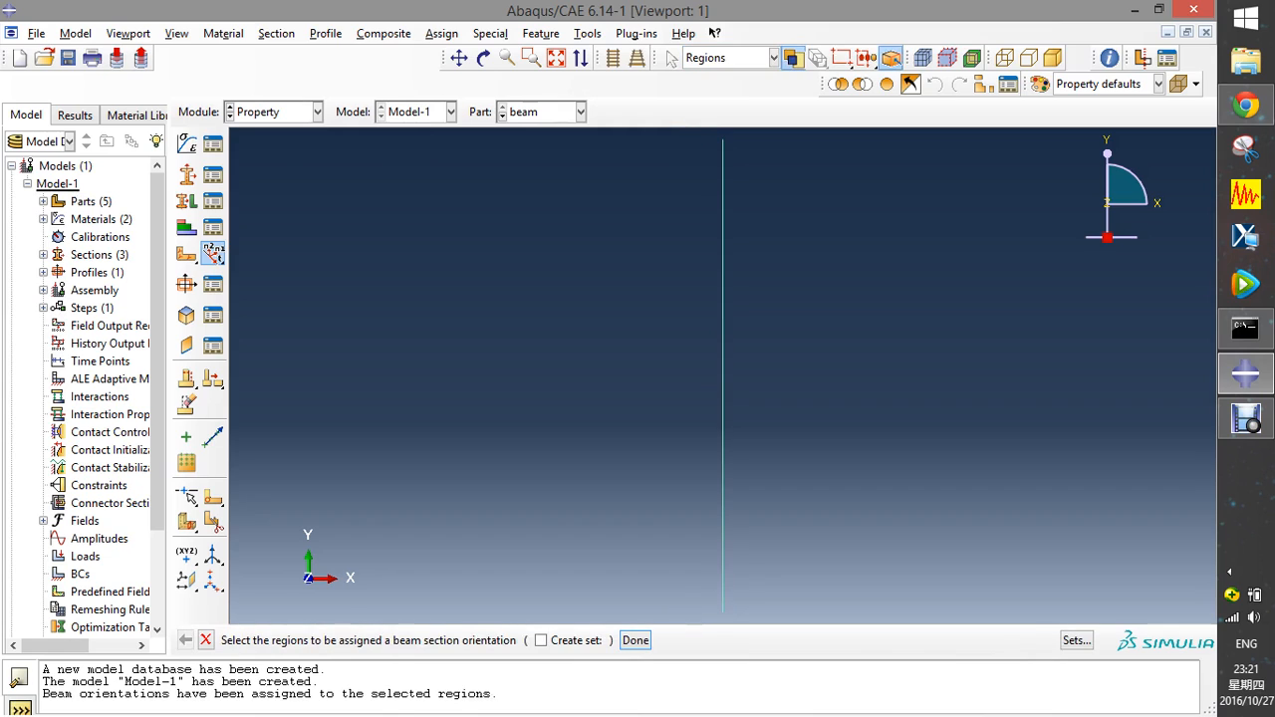
- Switch to the coumn part and assign its line a beam section orientation with n1 direction 0.0,0.0,-1.0
left_click(543, 111)
left_click(541, 151)
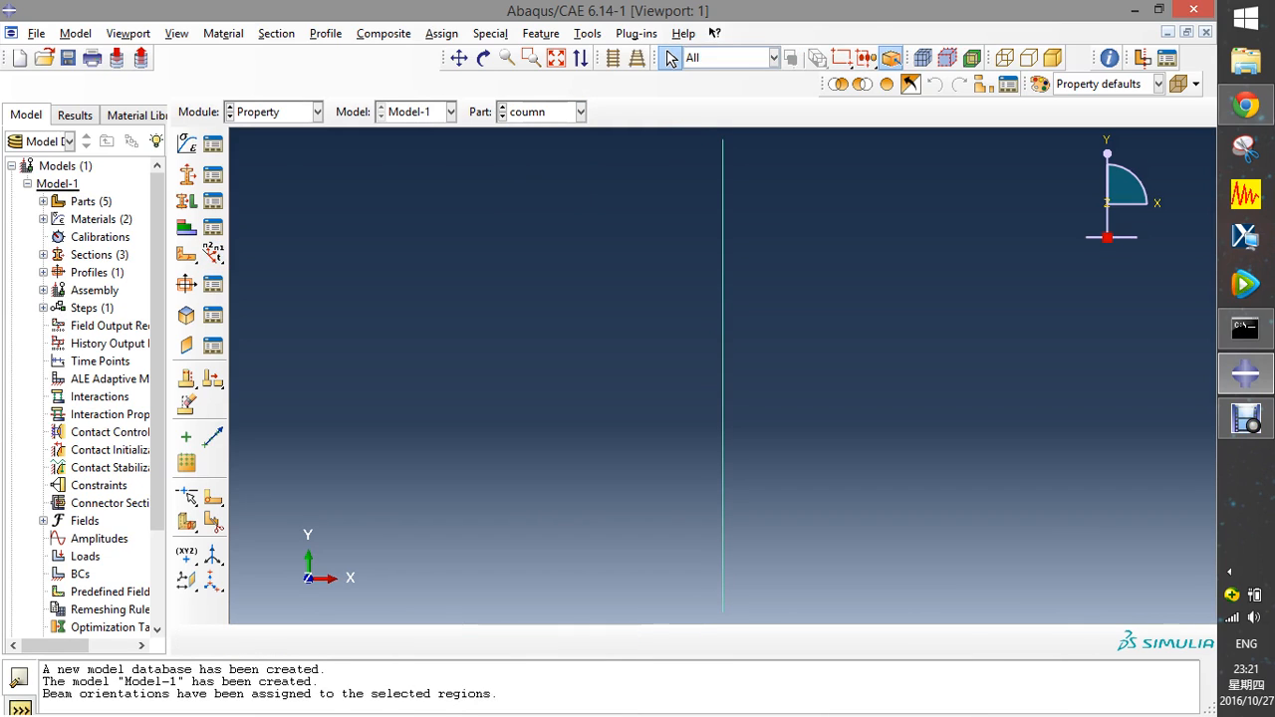
left_click(214, 254)
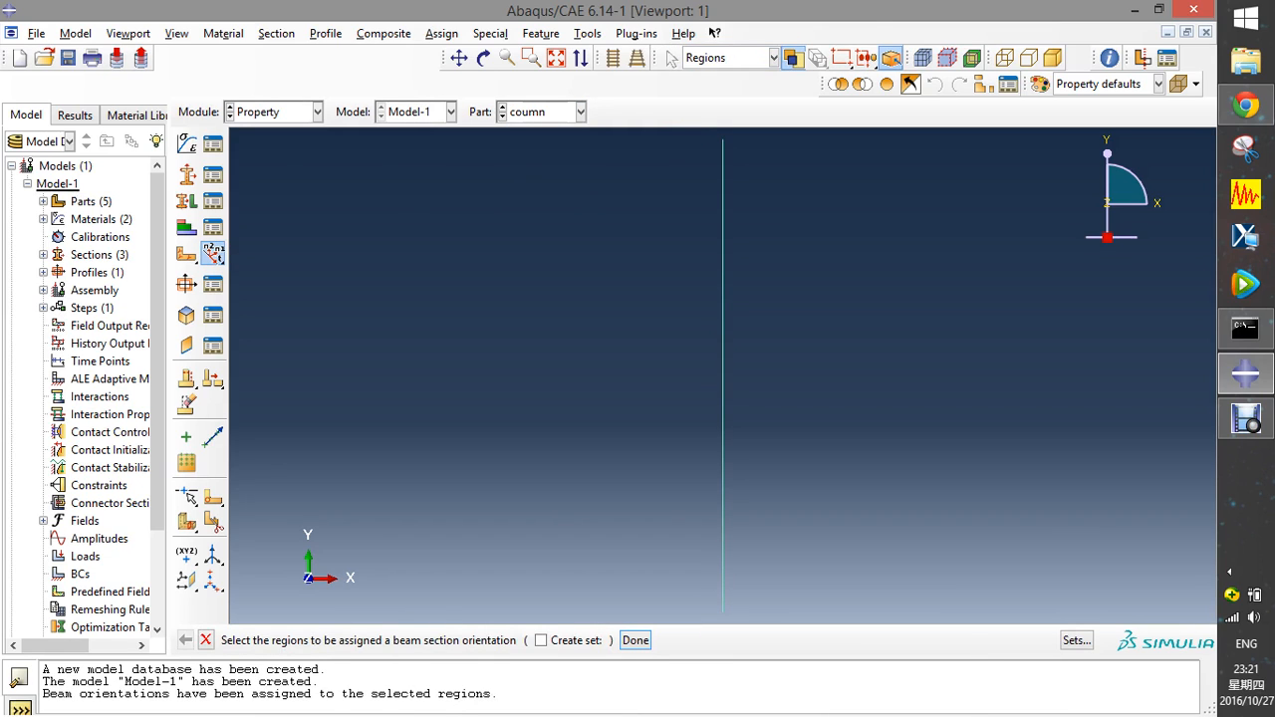
left_click(724, 478)
left_click(636, 641)
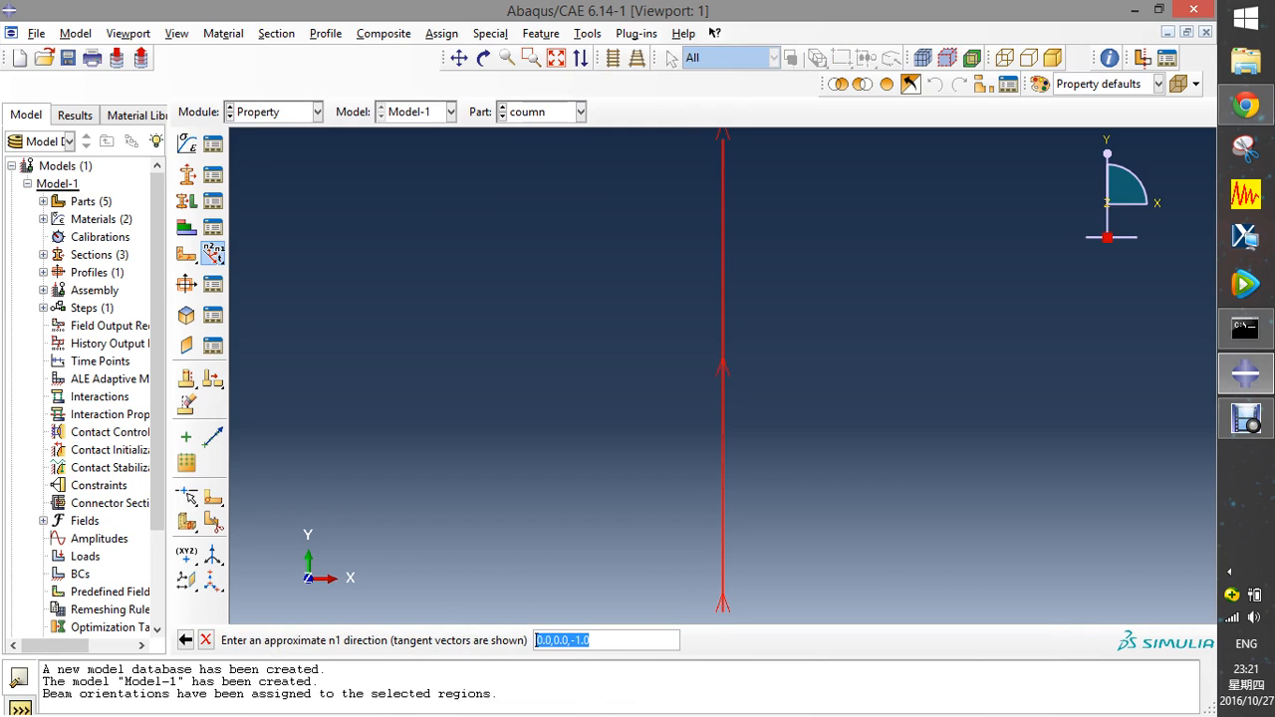
key("Return")
left_click(364, 641)
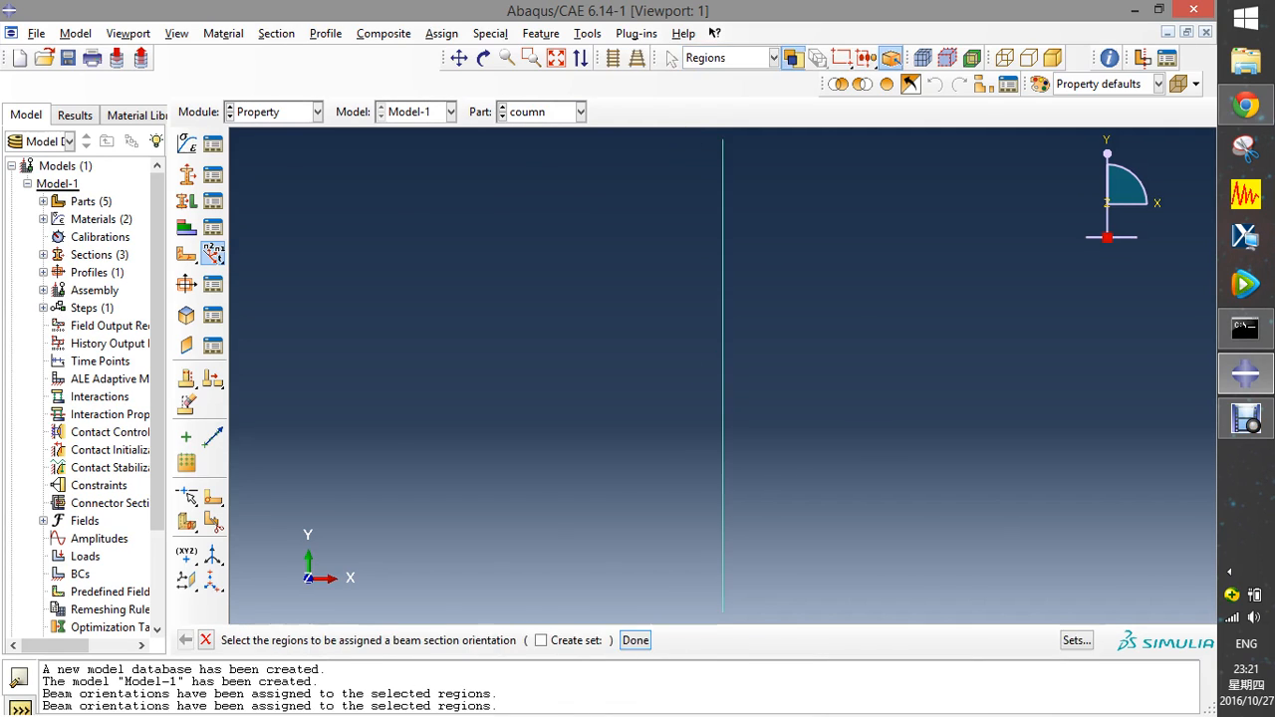
- In the Assembly module, create dependent instances of beam, coumn, foundation, soil_base and soil_tet with auto-offset from other instances
left_click(317, 111)
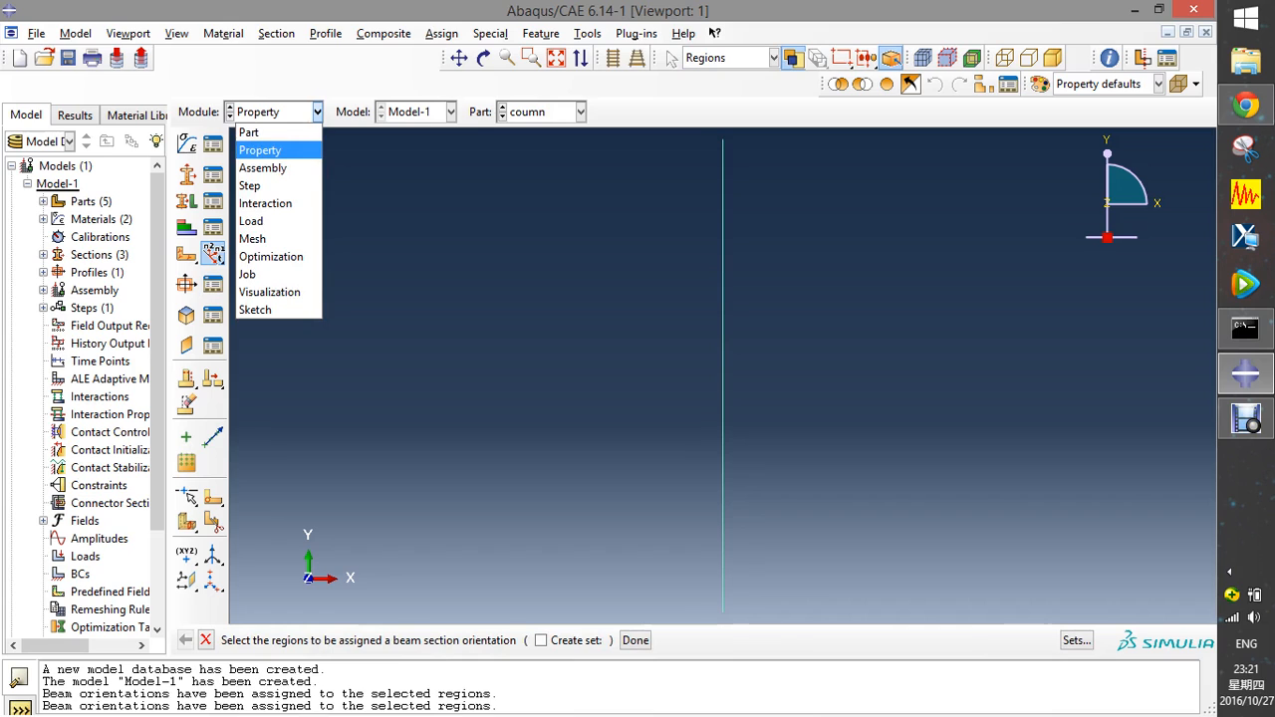
left_click(263, 169)
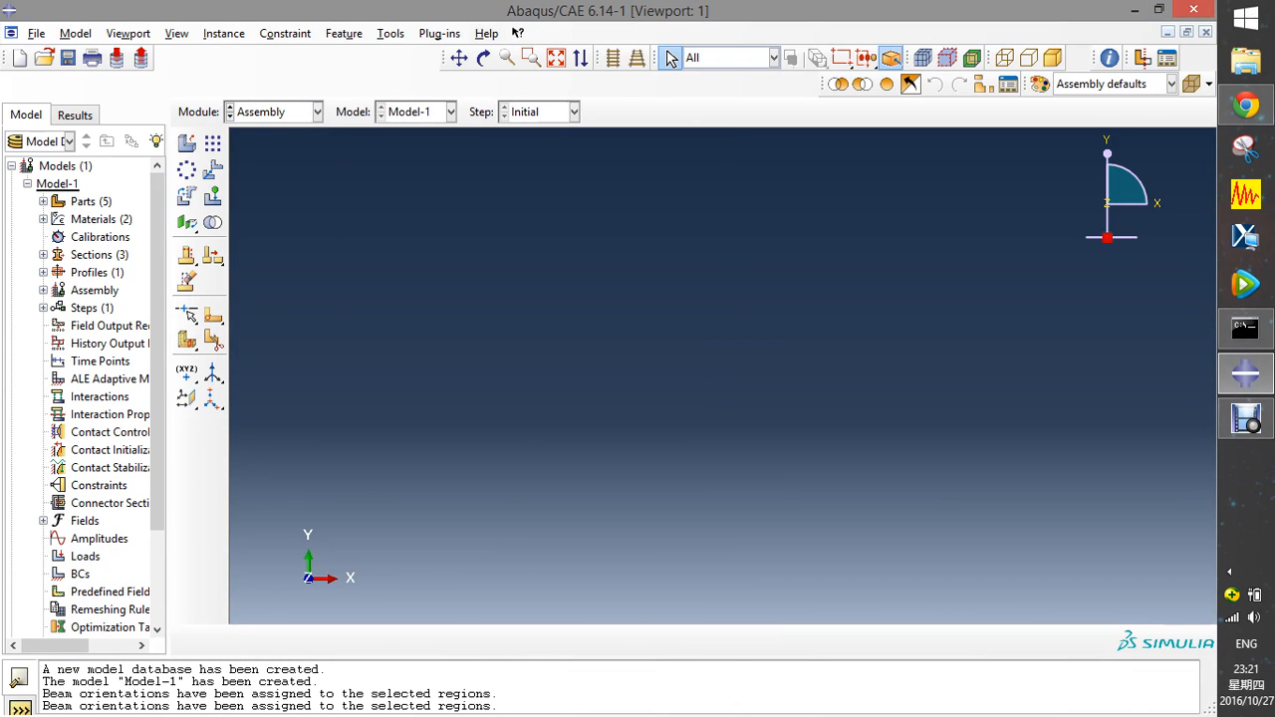
left_click(187, 144)
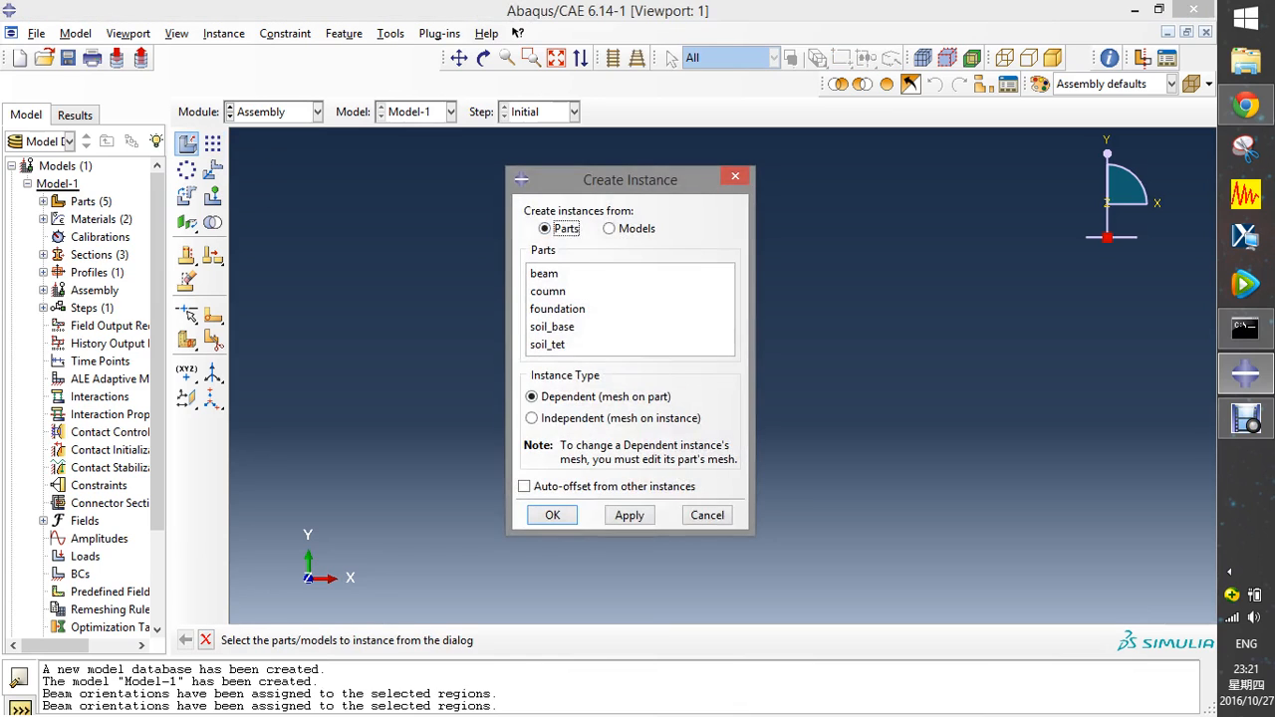
left_click_drag(630, 180, 587, 220)
left_click(518, 314)
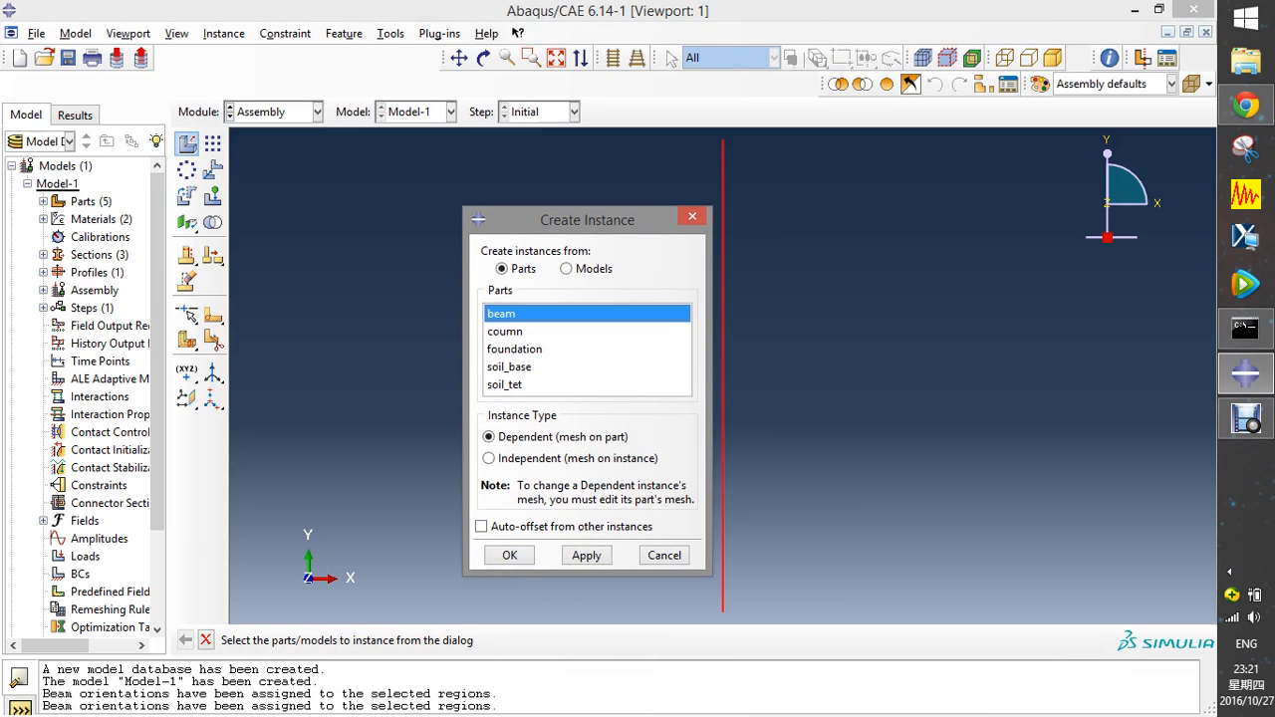
left_click(519, 331, "ctrl")
left_click(518, 350, "ctrl")
left_click(519, 368, "ctrl")
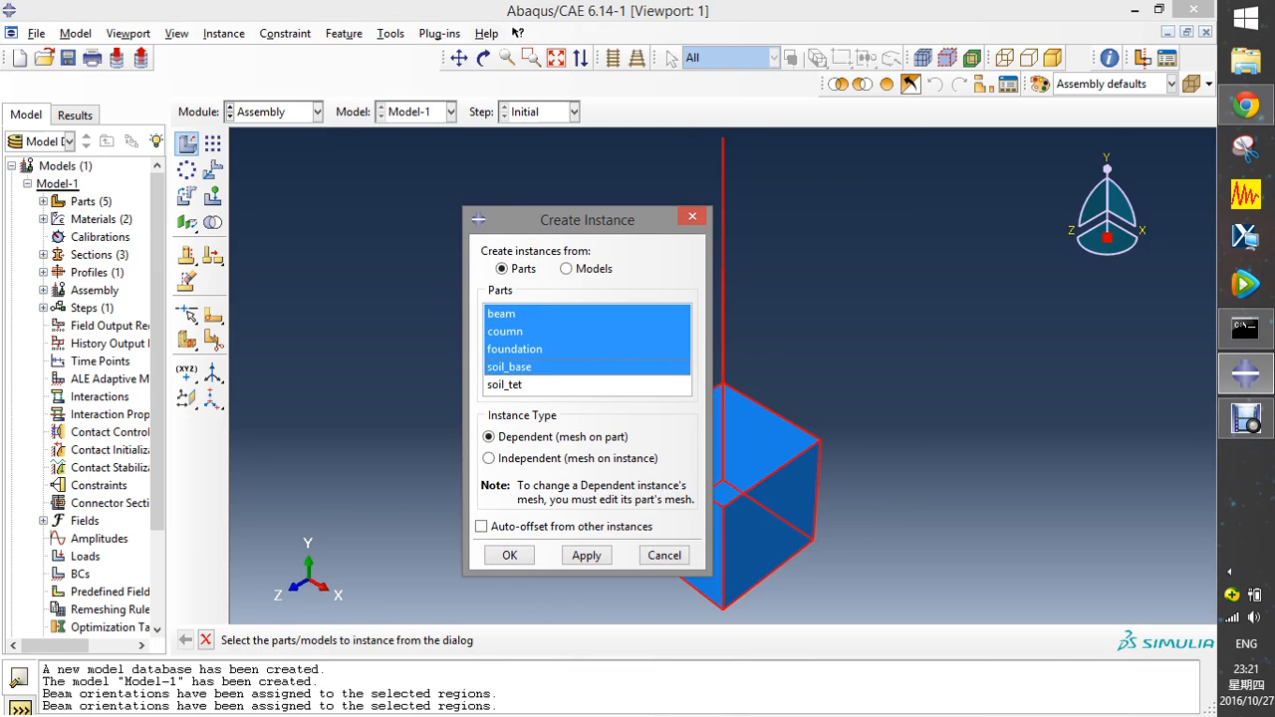
left_click(518, 384, "ctrl")
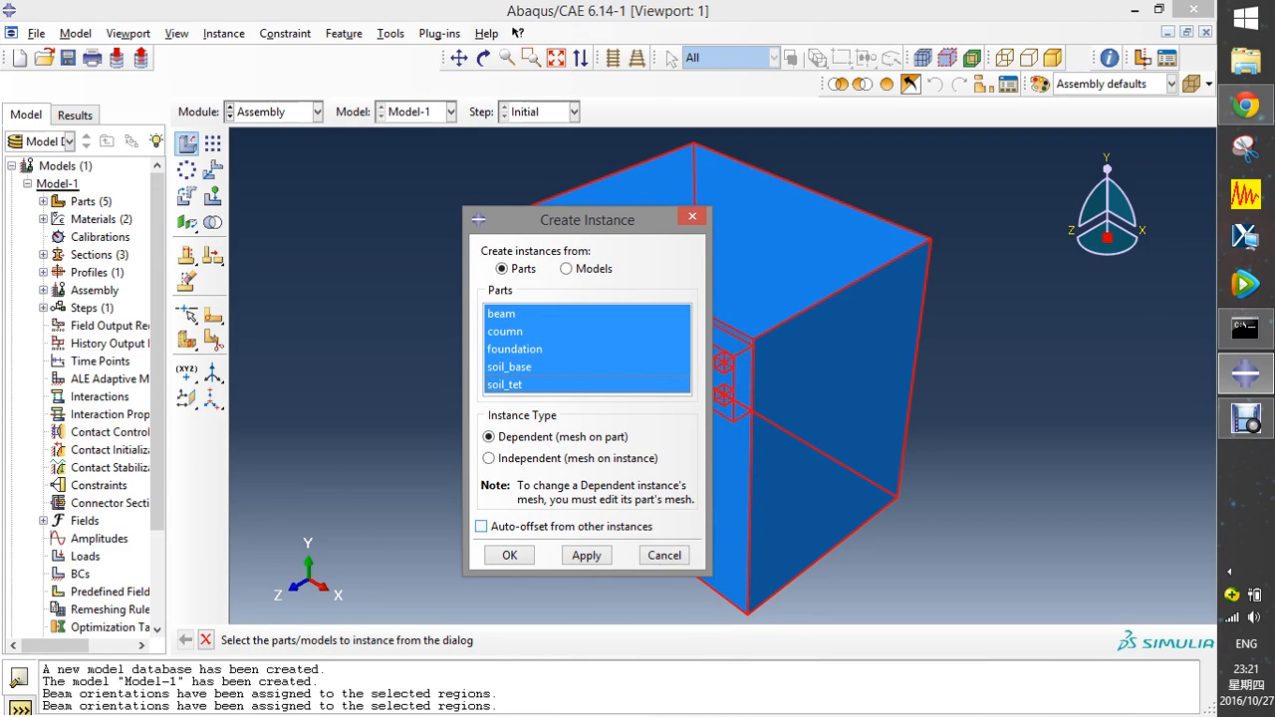
left_click(481, 526)
left_click_drag(587, 221, 483, 189)
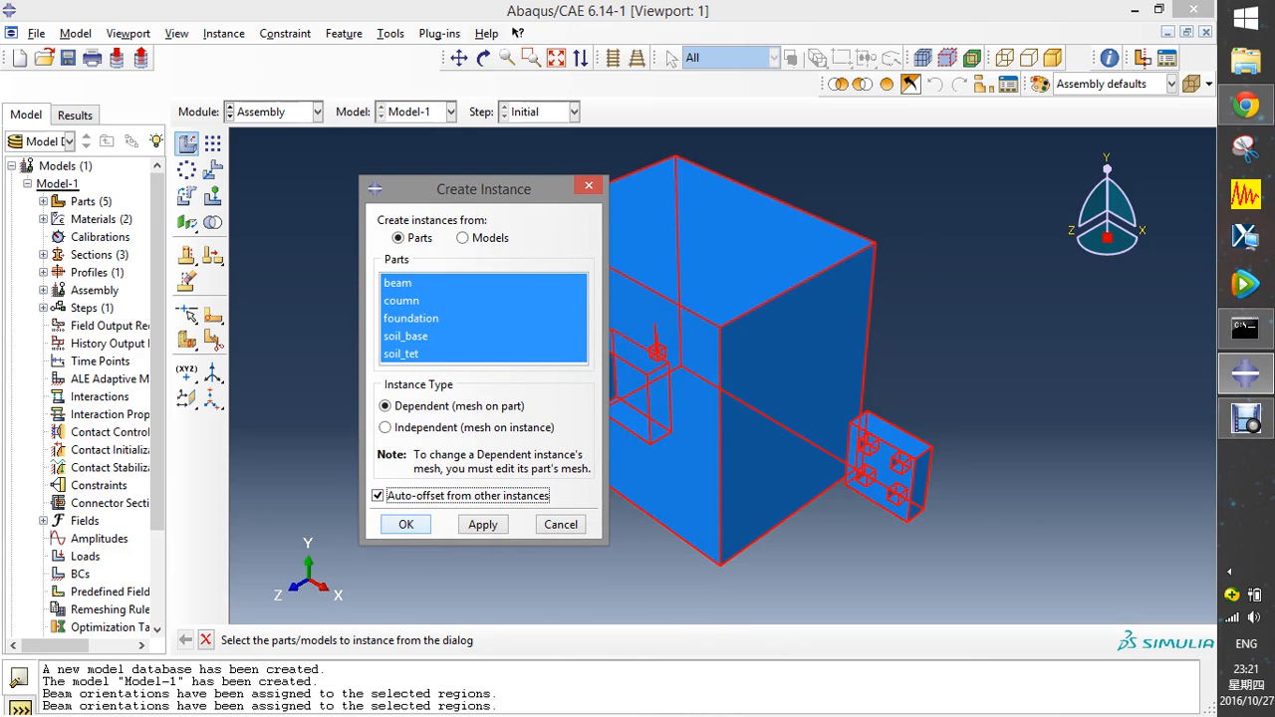
left_click(406, 525)
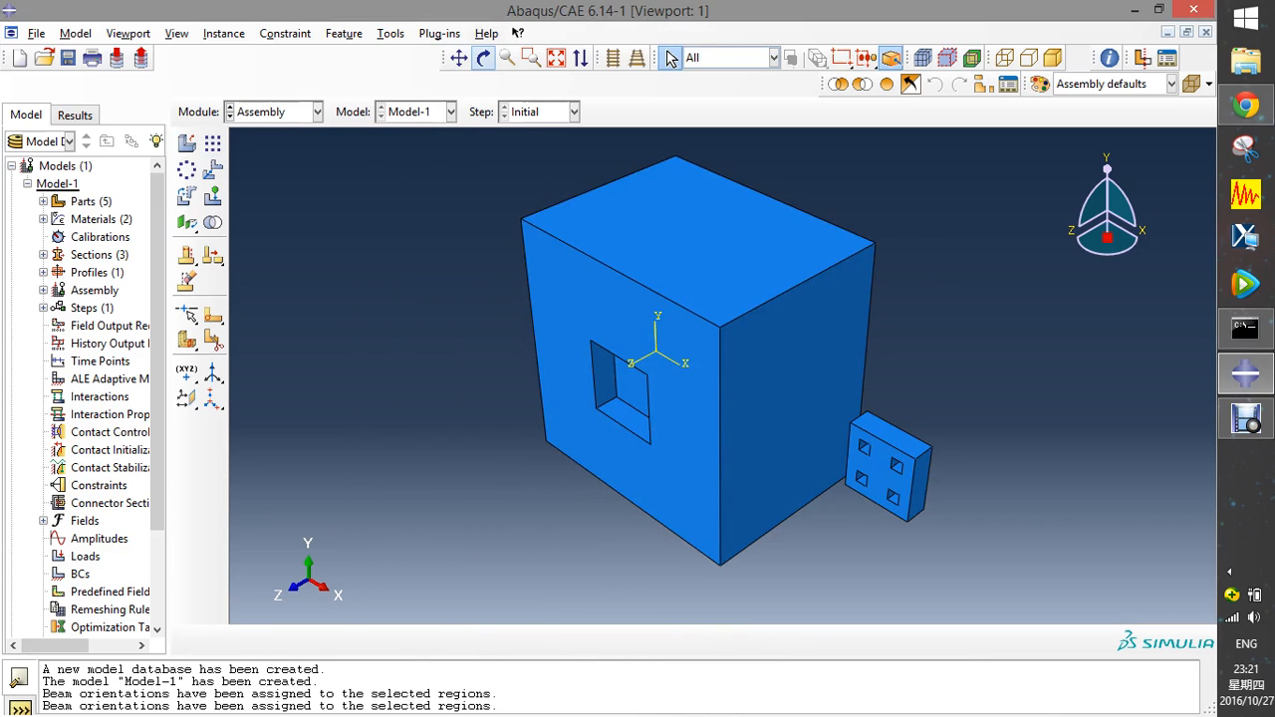
- Translate the soil_tet instance from its outer corner to the matching corner of the square pocket in the large soil block
left_click(483, 58)
left_click_drag(676, 403, 764, 254)
left_click_drag(681, 332, 702, 364)
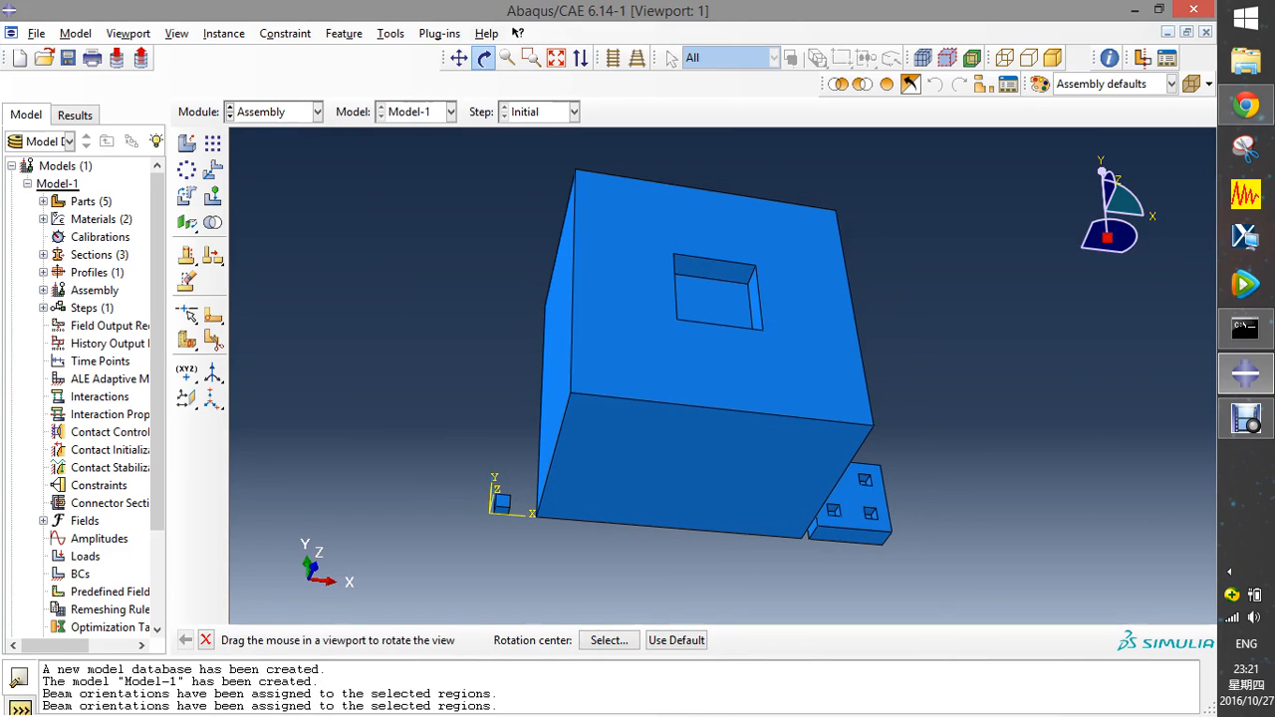
left_click(670, 58)
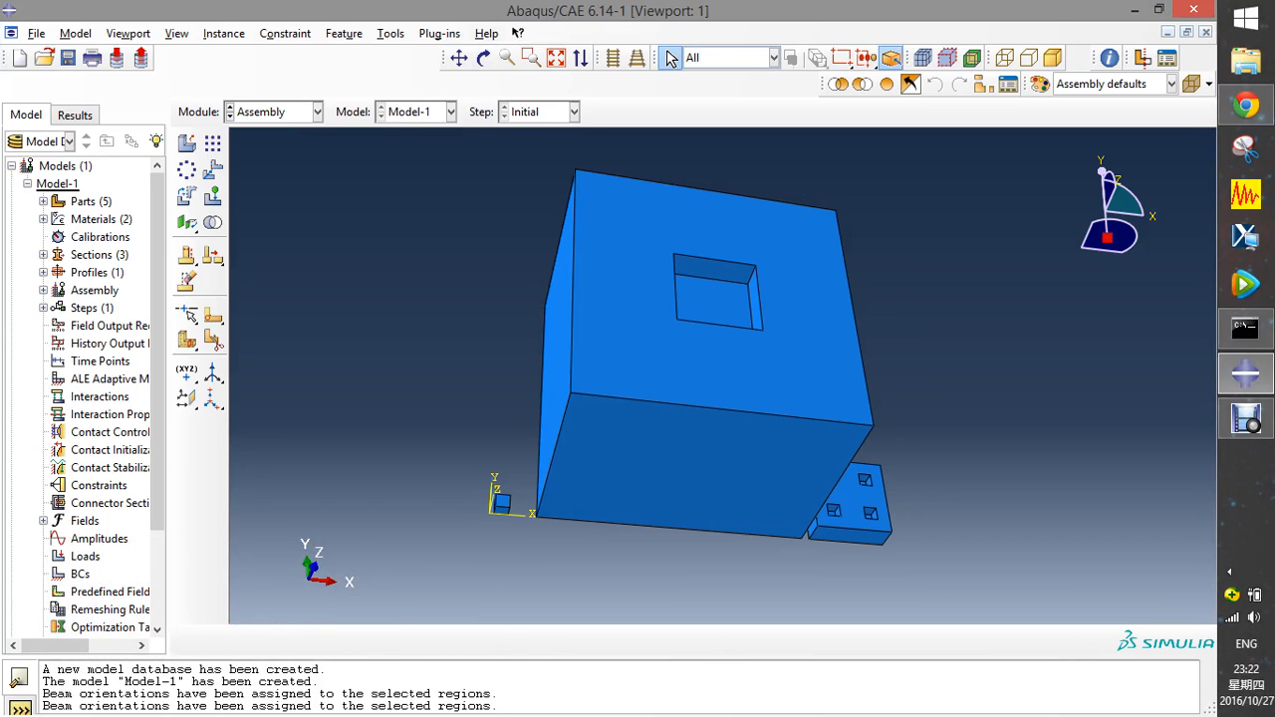
left_click(212, 170)
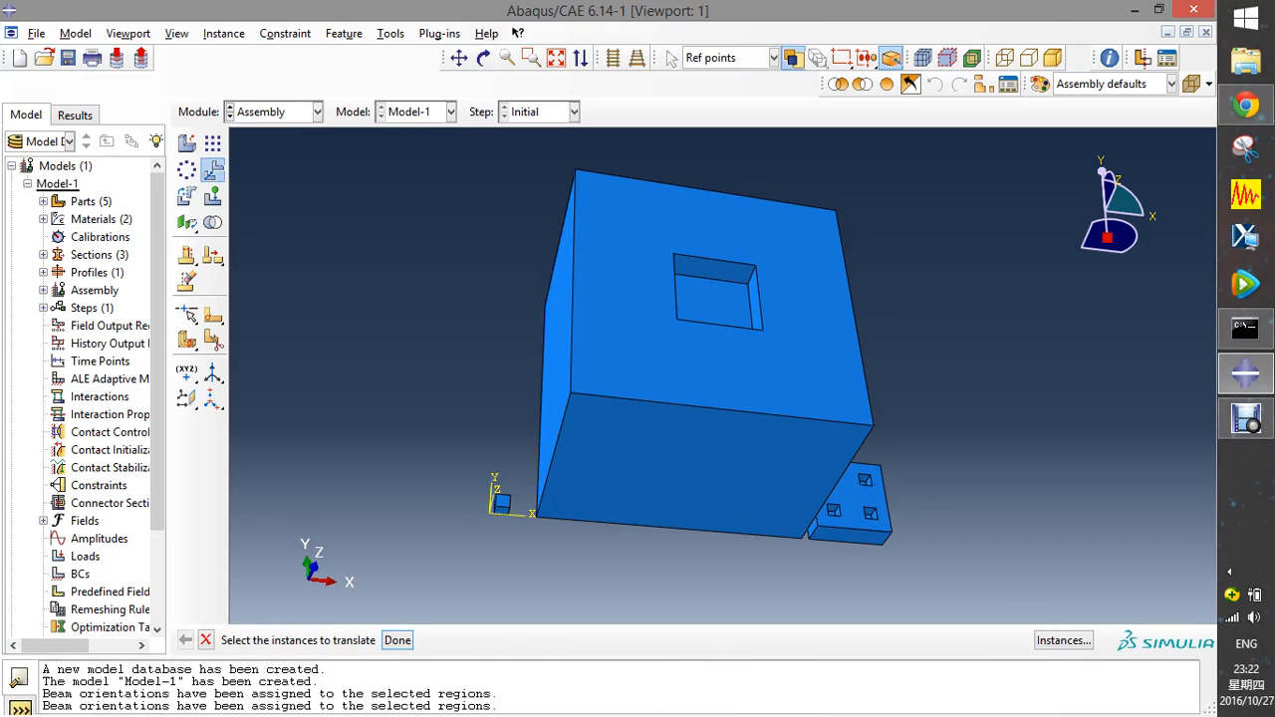
left_click(853, 506)
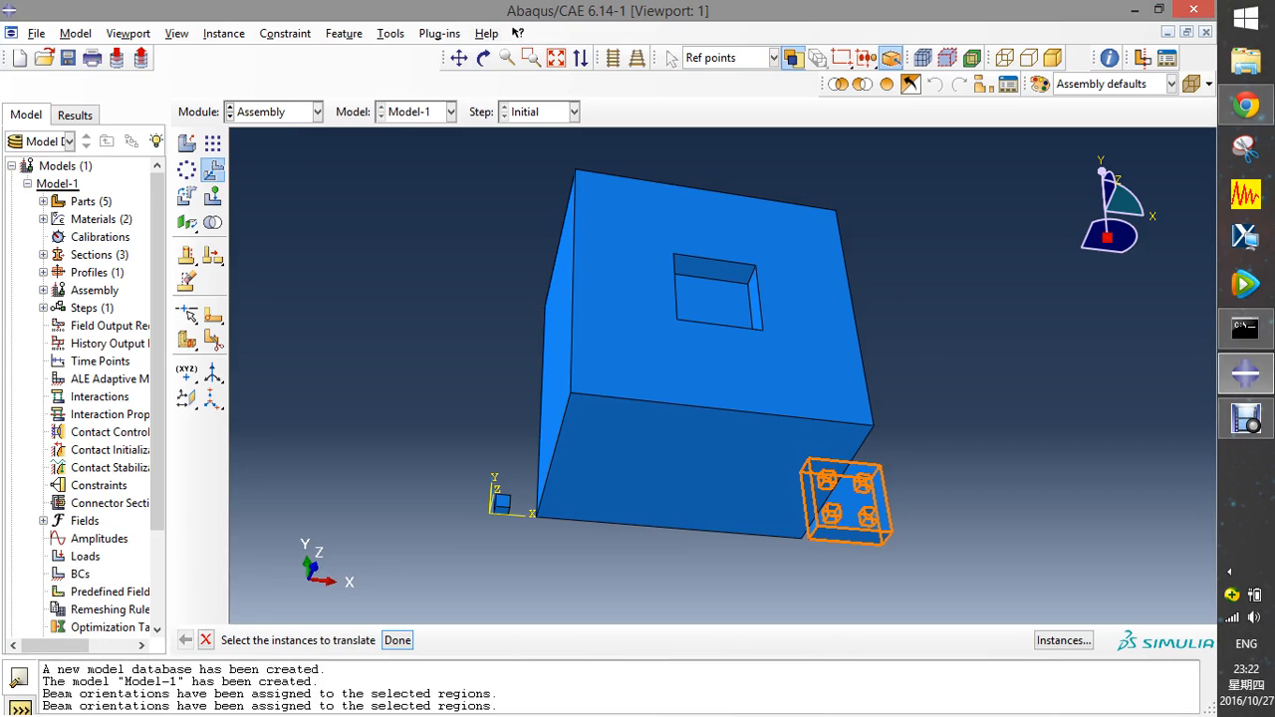
middle_click(889, 520)
scroll(924, 529, "down", 2)
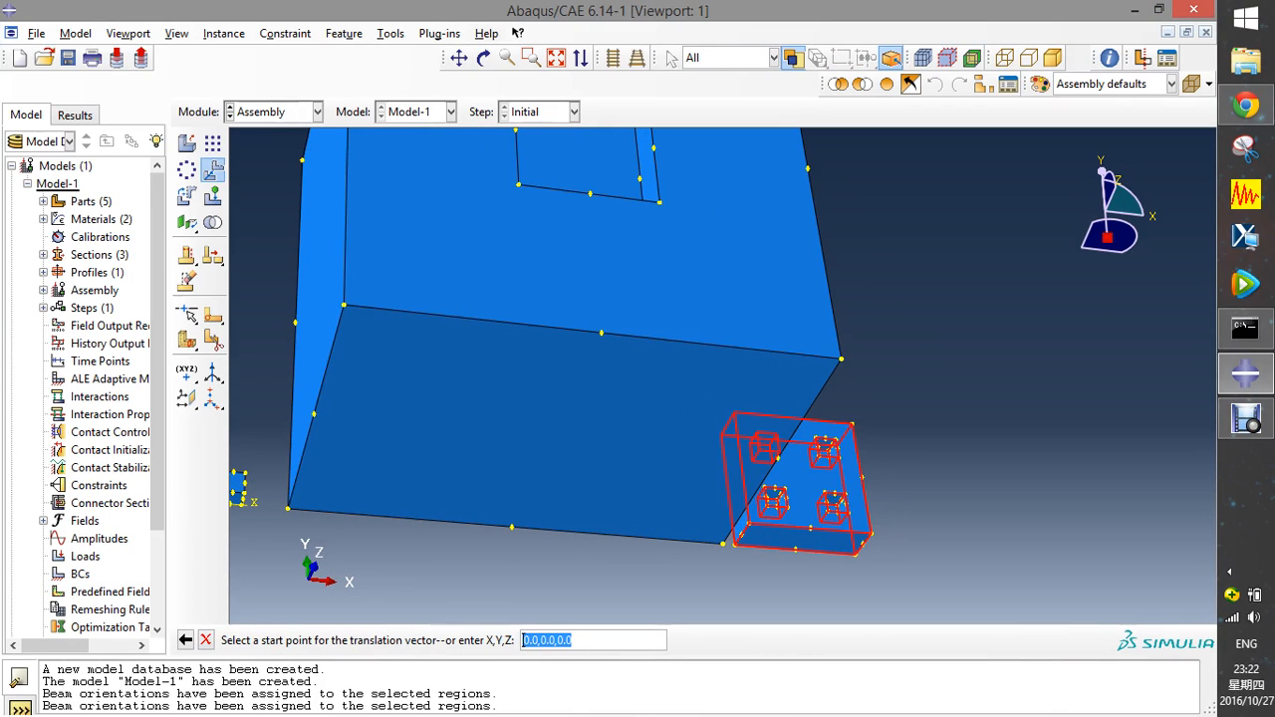
left_click(870, 535)
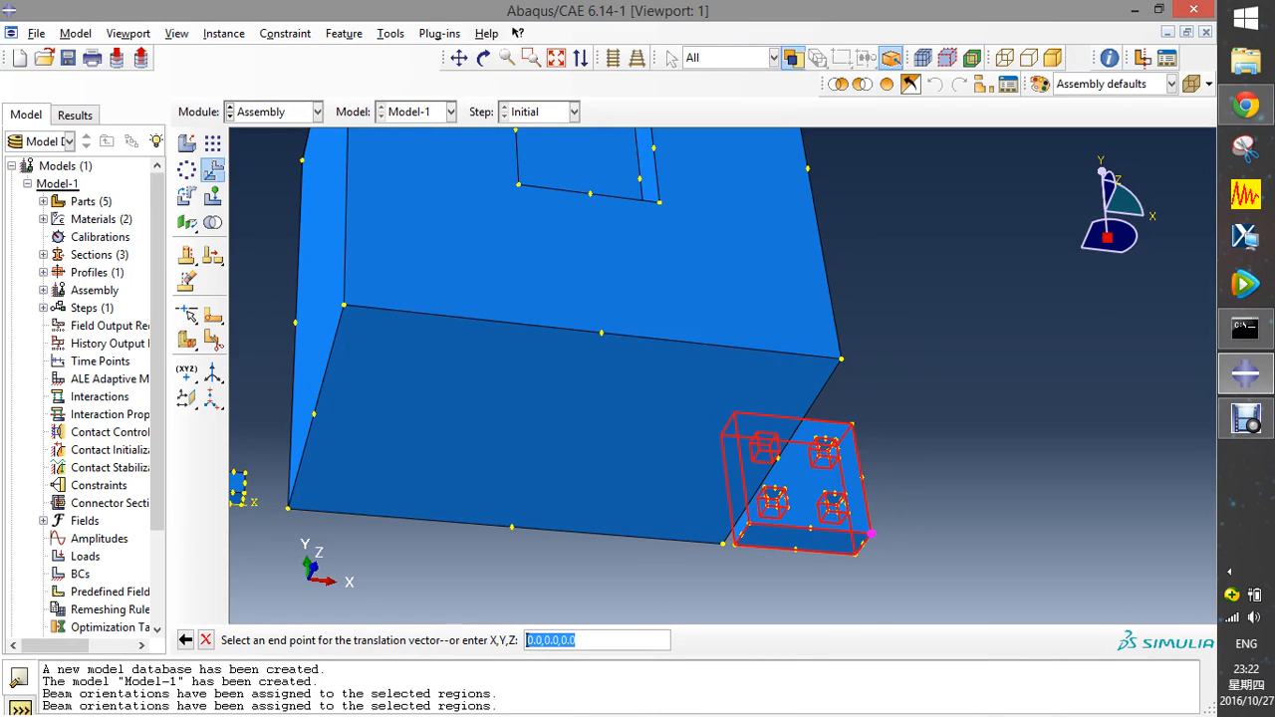
left_click(660, 202)
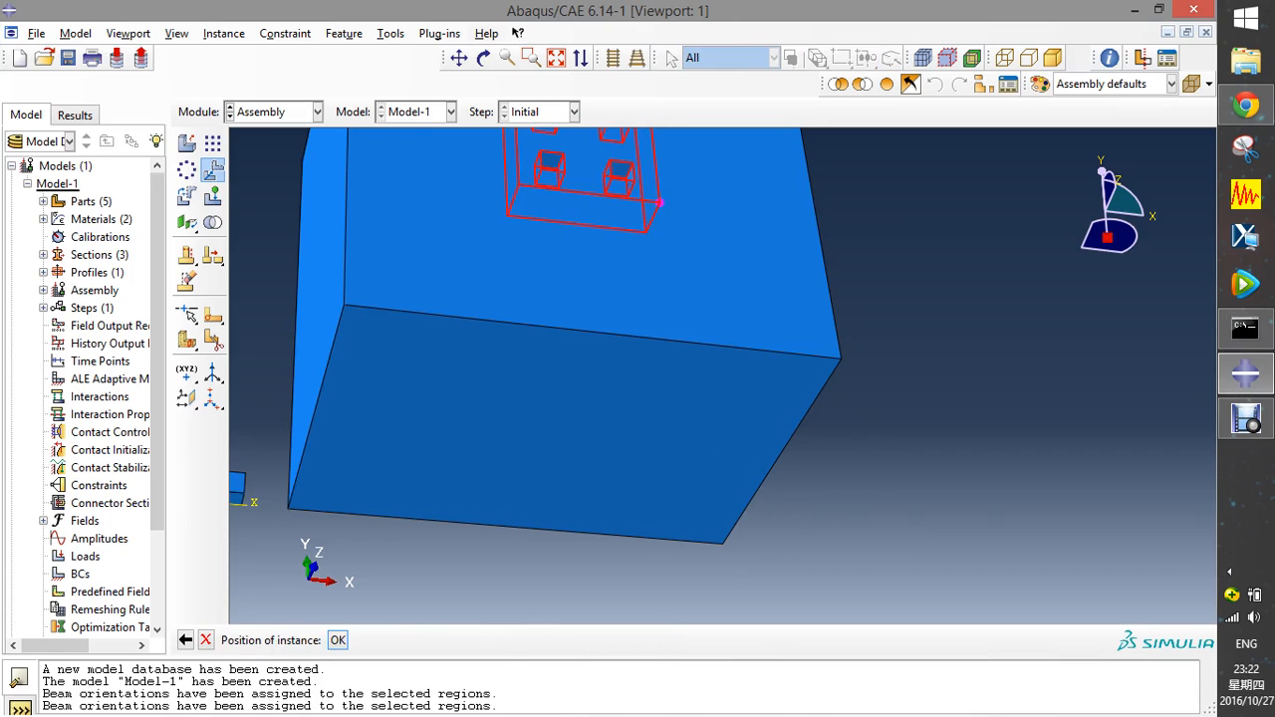
middle_click(660, 202)
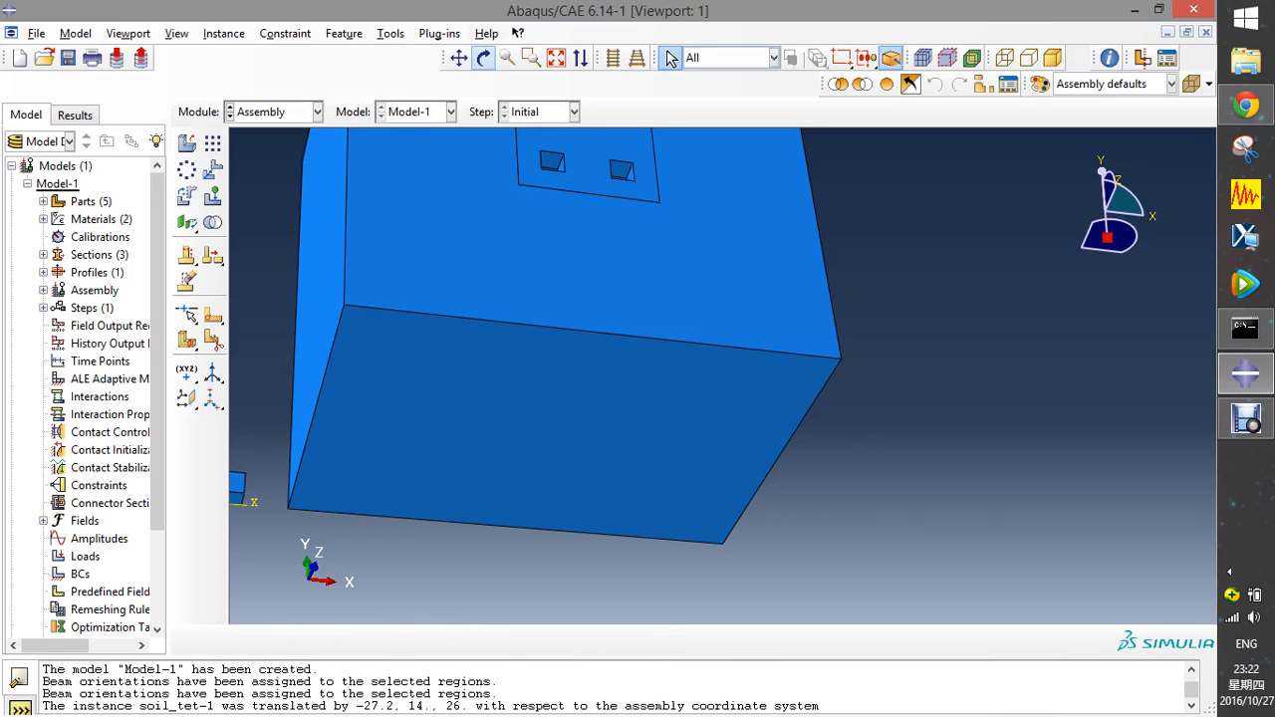
- Translate the small foundation instance from its corner to the matching corner of soil_tet's upper-right pocket
left_click(459, 57)
left_click_drag(530, 219, 660, 336)
left_click(671, 58)
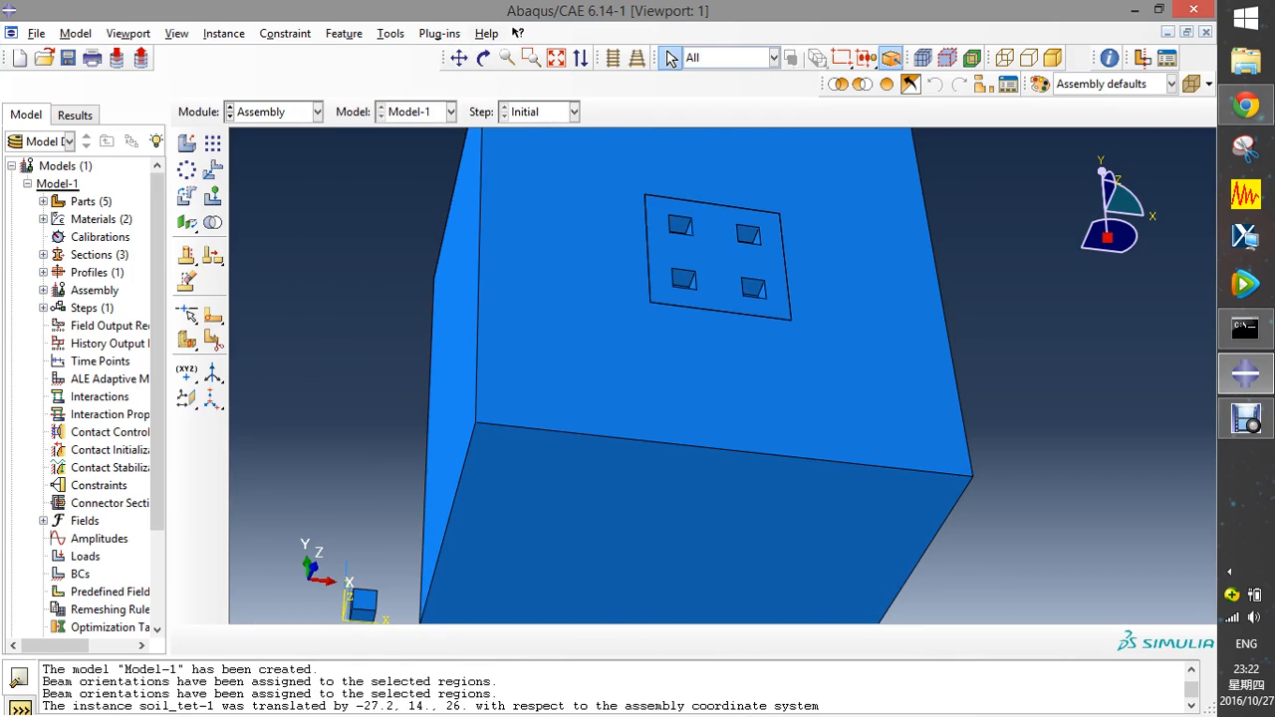
left_click(212, 171)
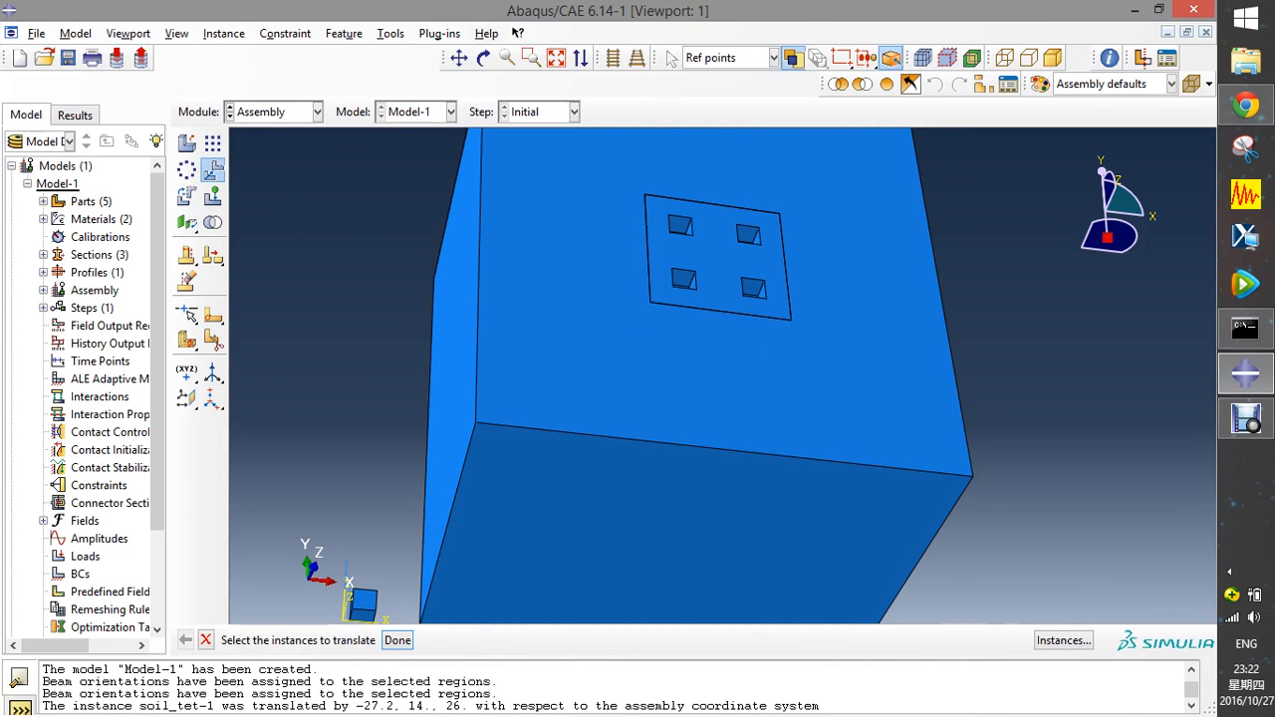
left_click(365, 602)
left_click(397, 641)
scroll(377, 586, "down", 5)
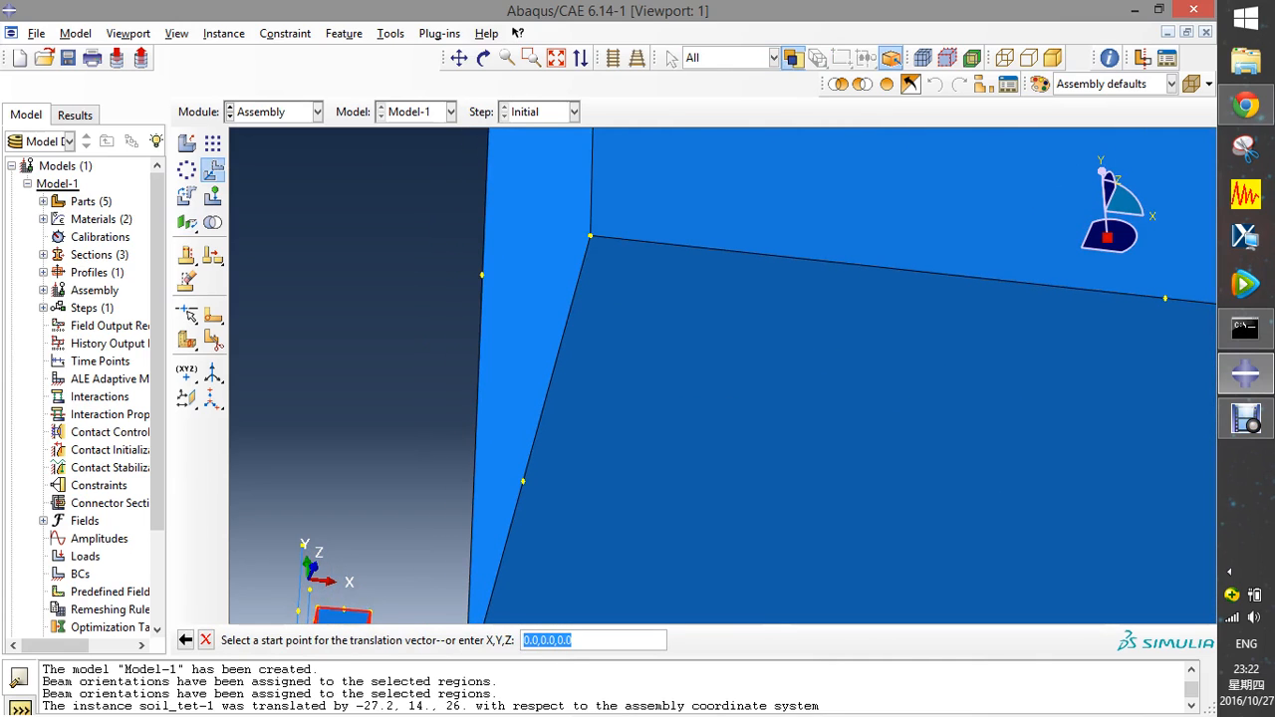
left_click(370, 612)
scroll(410, 492, "up", 5)
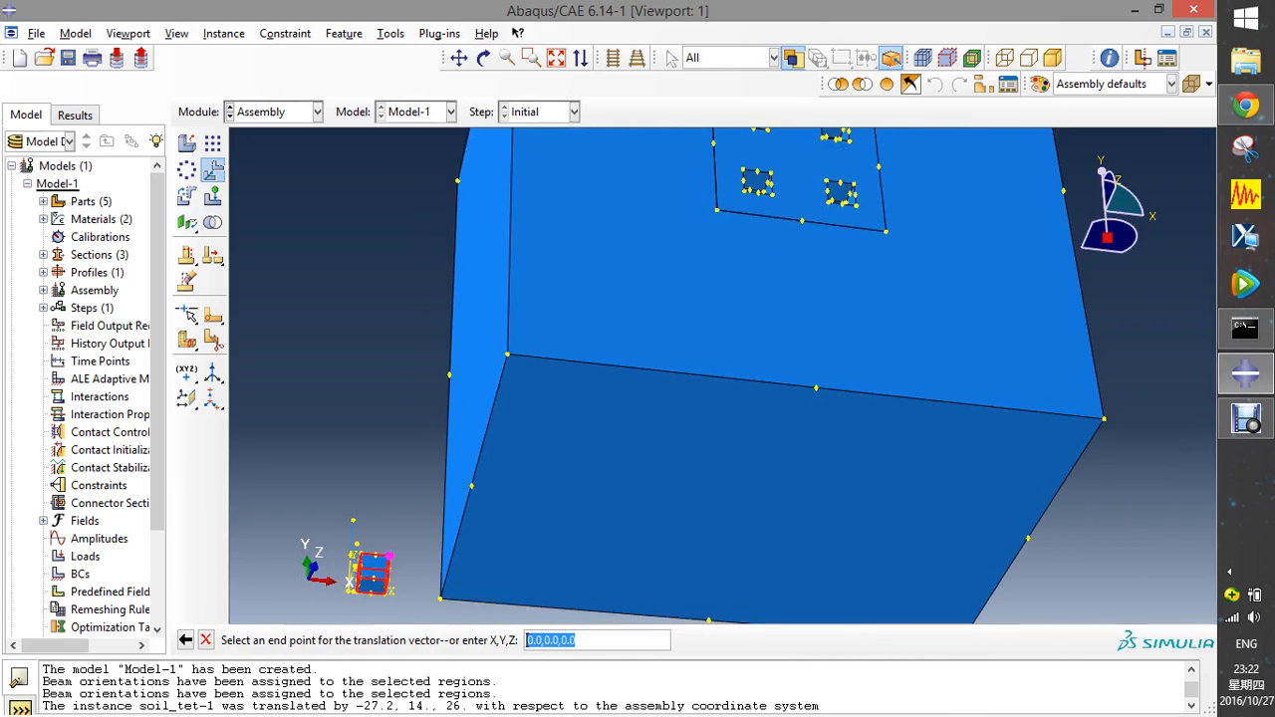
scroll(417, 488, "up", 3)
scroll(636, 289, "down", 6)
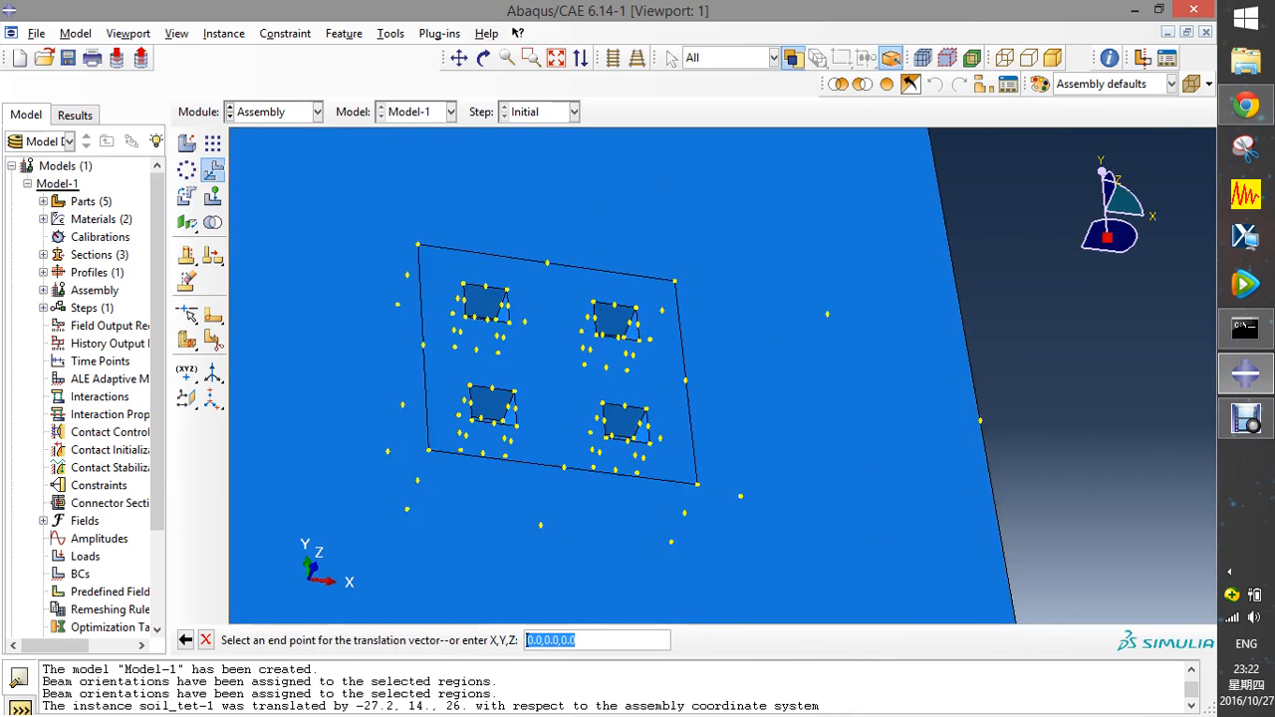
scroll(648, 302, "down", 3)
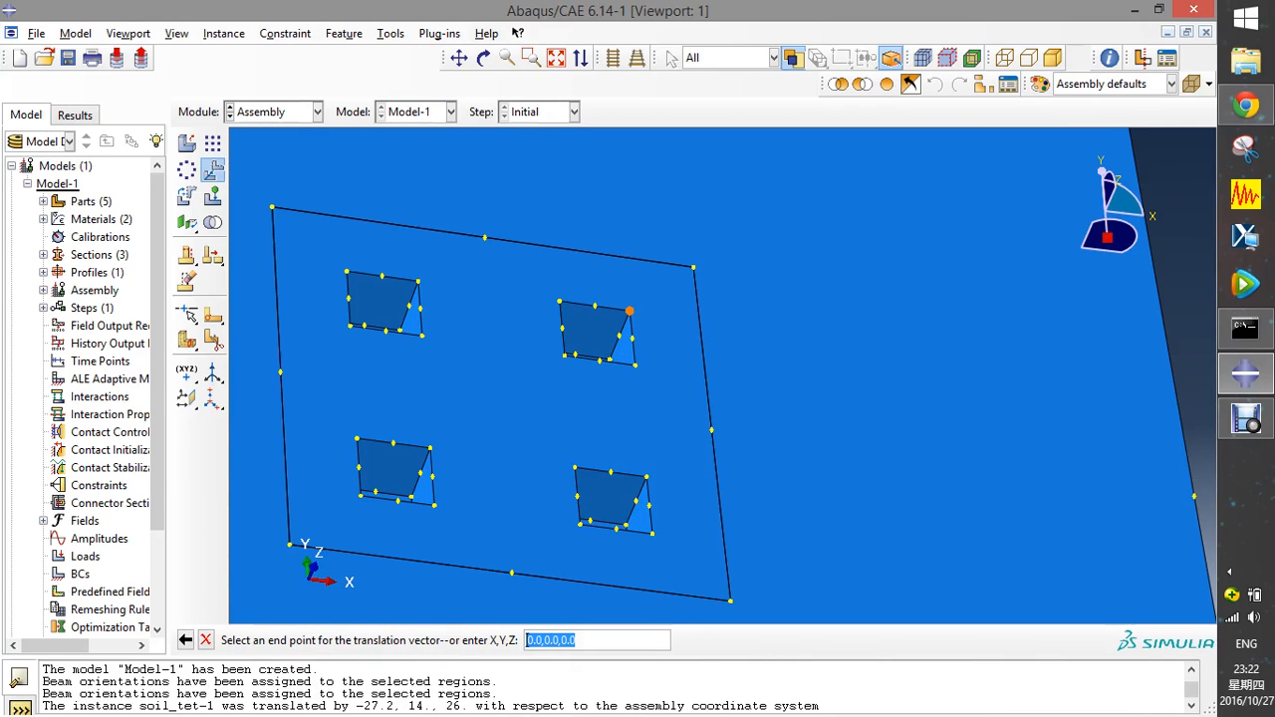
left_click(630, 312)
middle_click(629, 312)
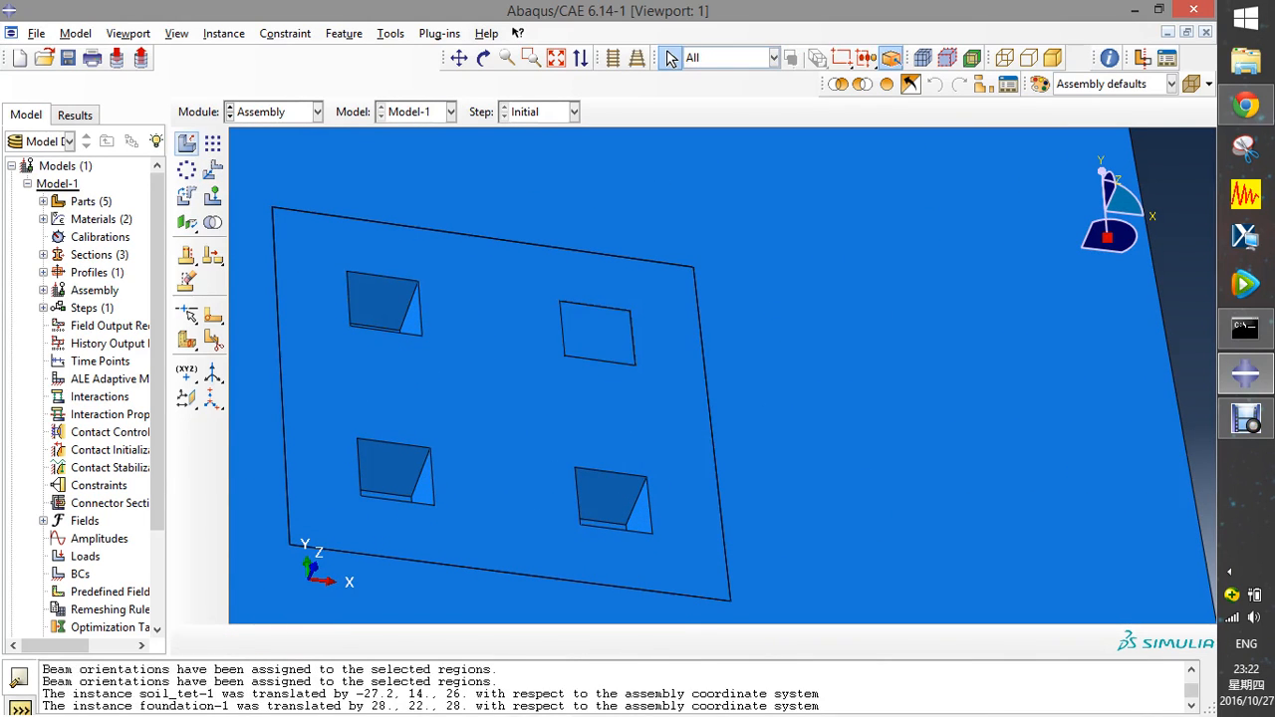
- Linear-pattern the foundation instance 2 by 2 with offset 6 in both directions, flipping both directions to fill the remaining pockets
left_click(459, 57)
left_click_drag(539, 393, 699, 326)
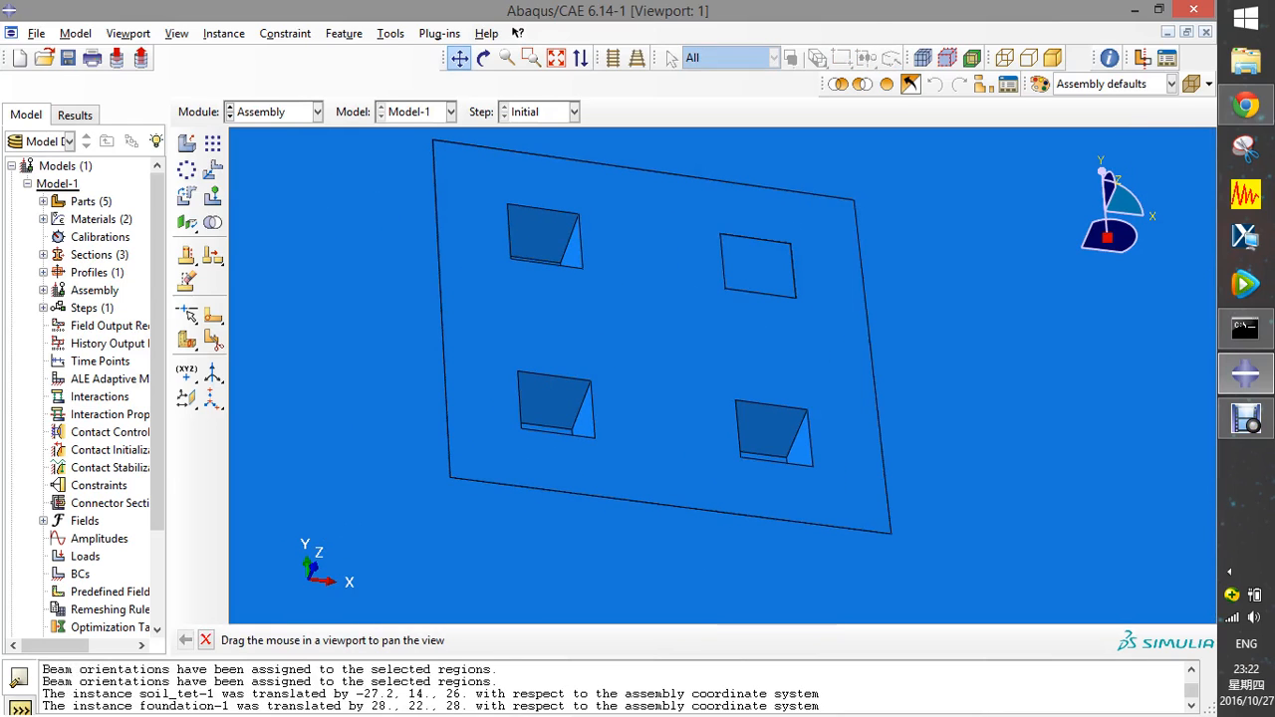
left_click(670, 58)
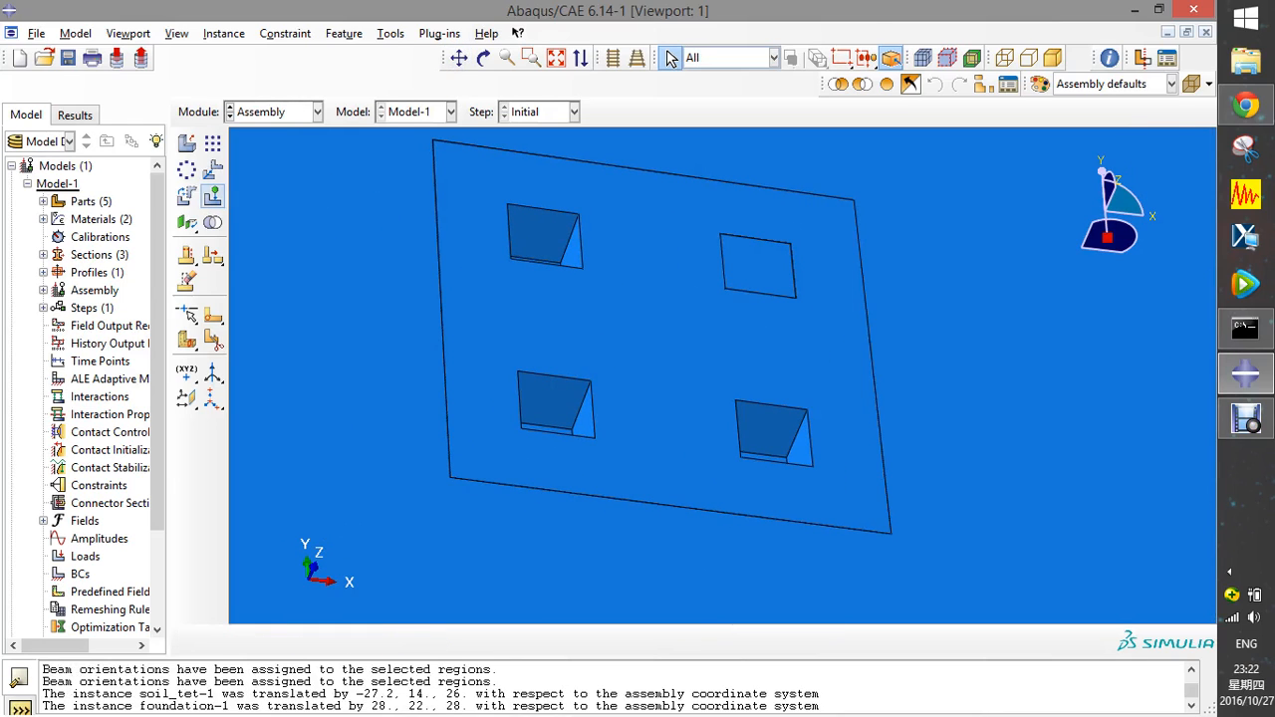
left_click(212, 143)
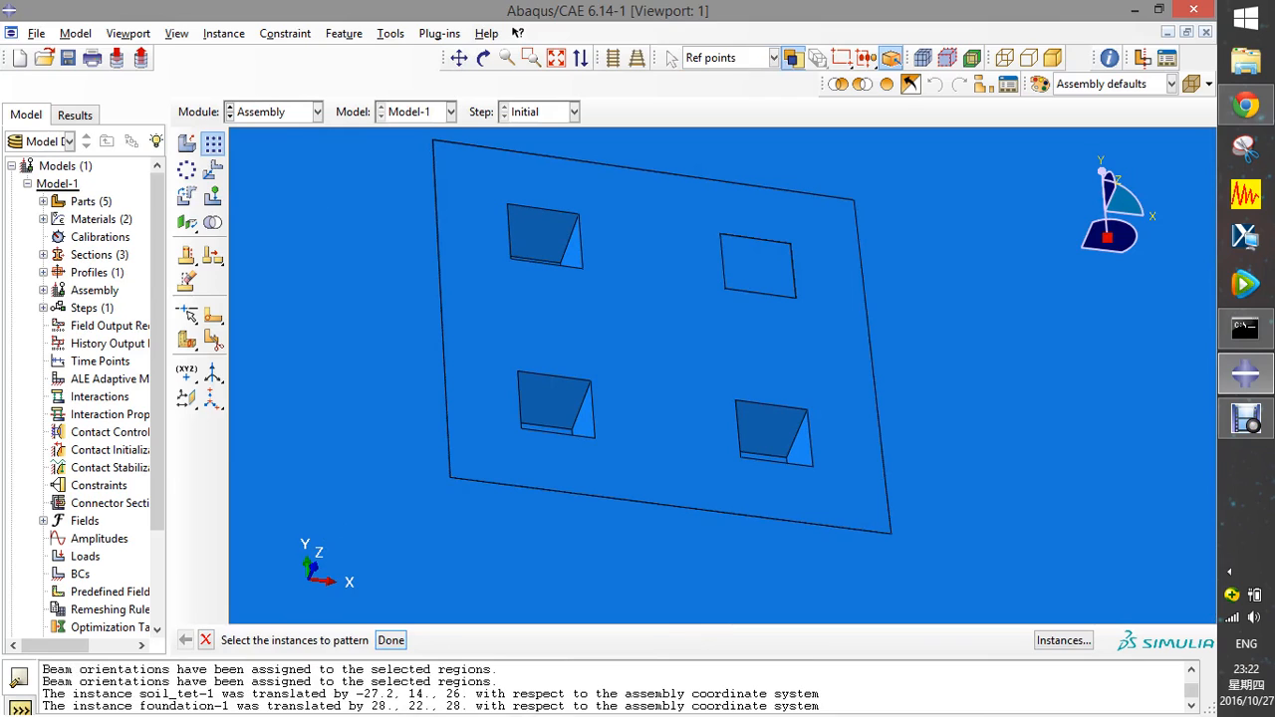
left_click(759, 267)
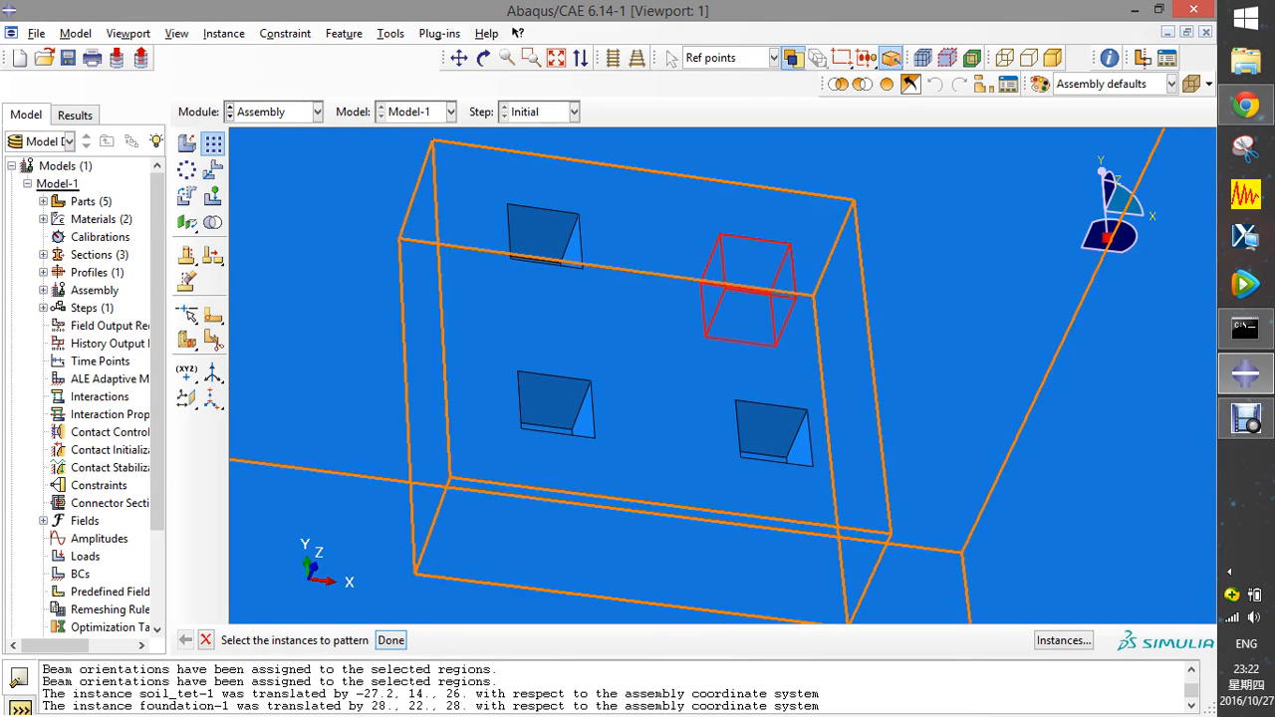
left_click(391, 640)
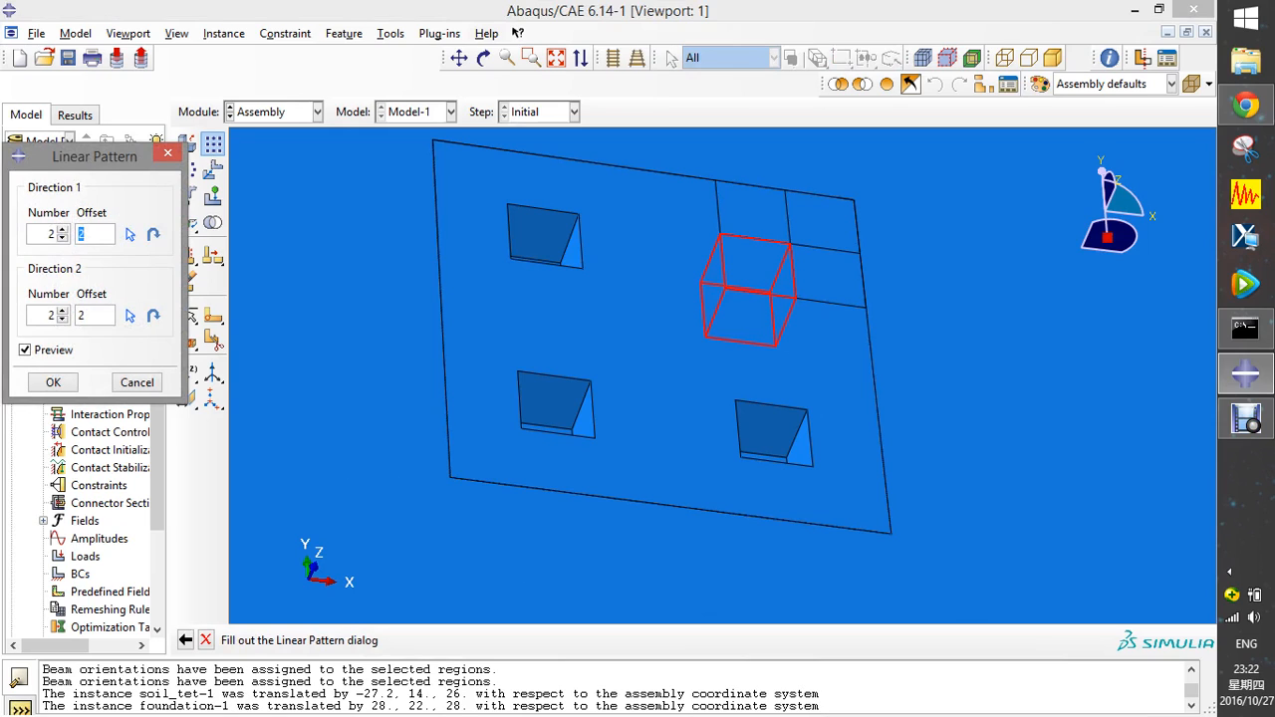
type("6")
key("Tab")
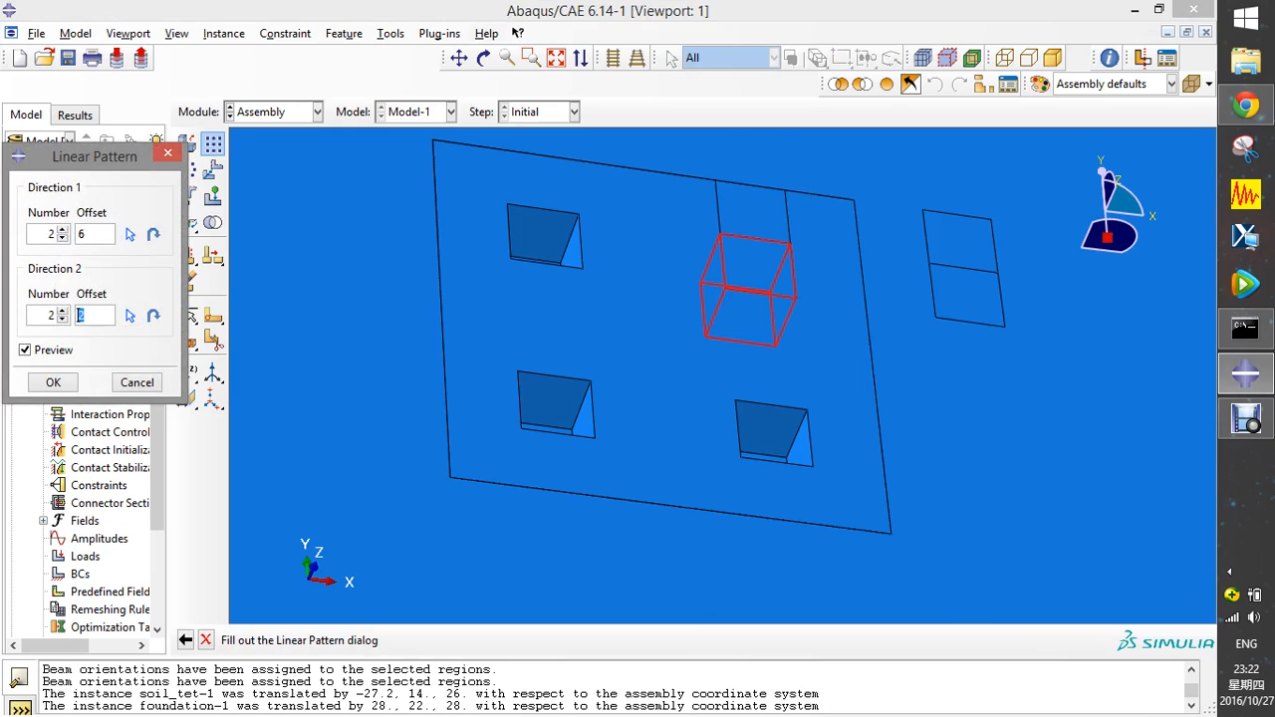
type("6")
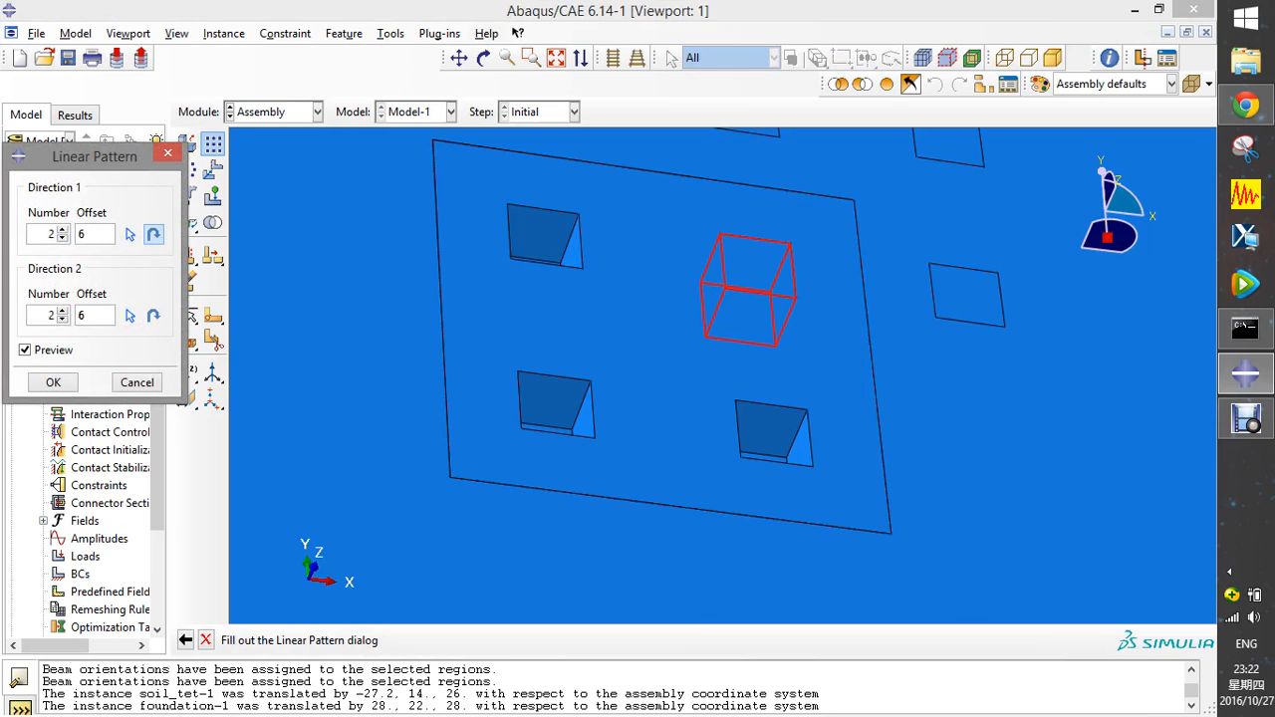
left_click(153, 234)
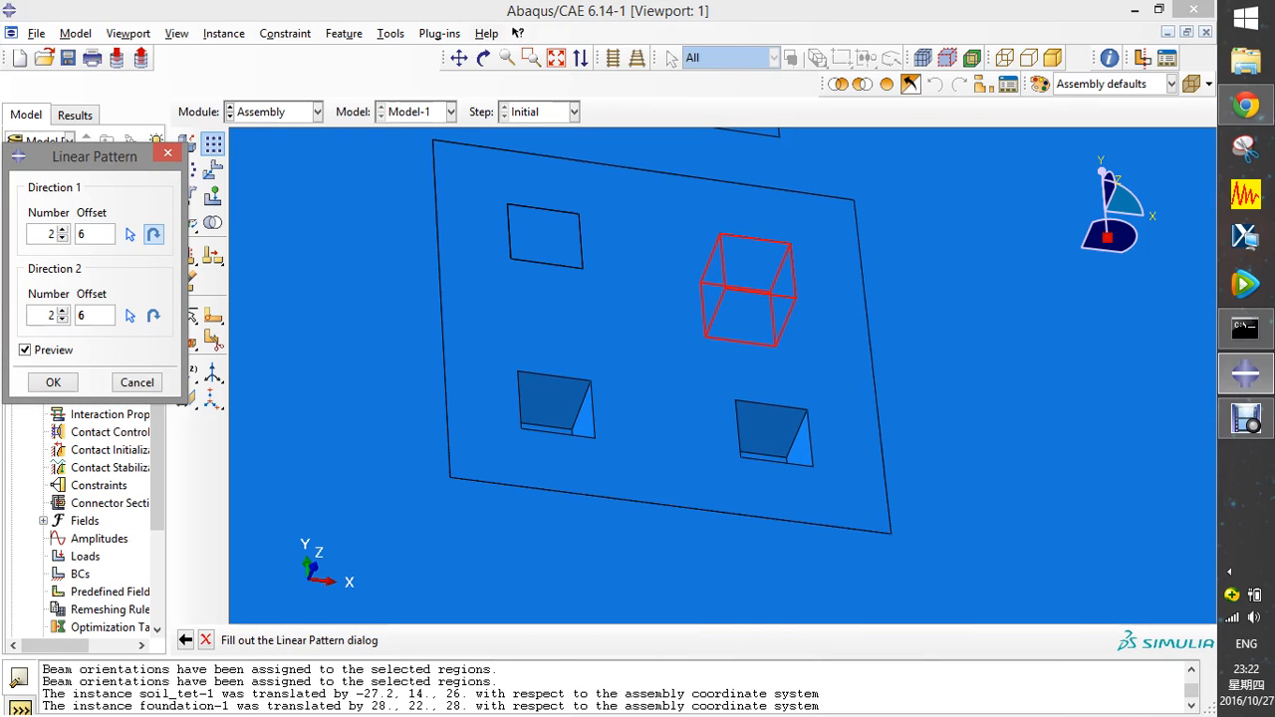
left_click(154, 316)
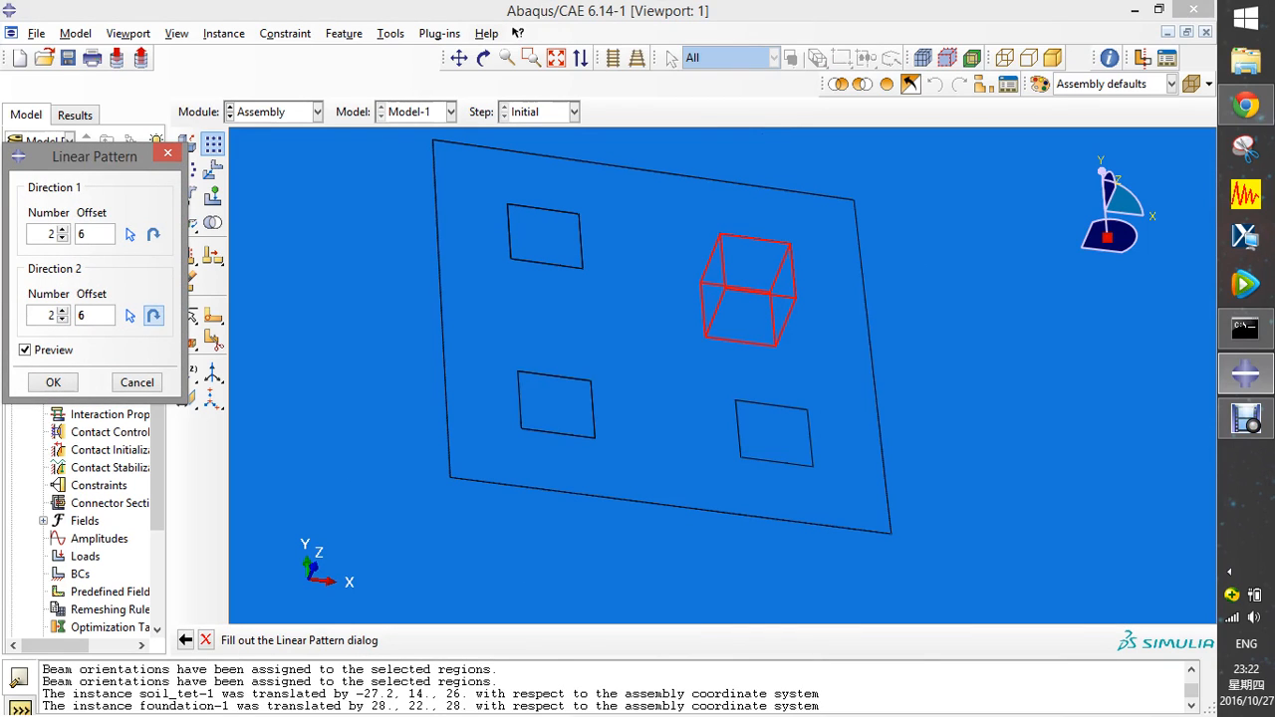
left_click(53, 382)
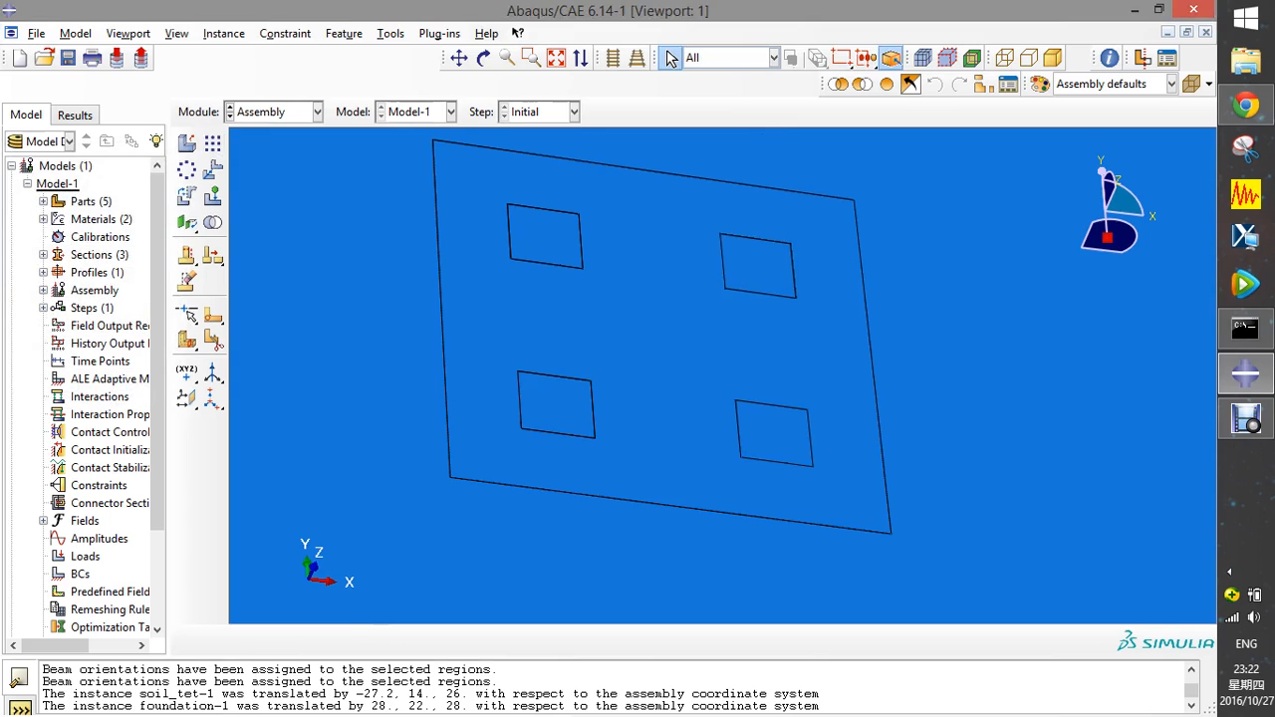
- Rotate the coumn instance 90 degrees about the axis from the beam's lower endpoint at the origin to the column's lower endpoint
scroll(637, 359, "down", 10)
scroll(638, 358, "up", 1)
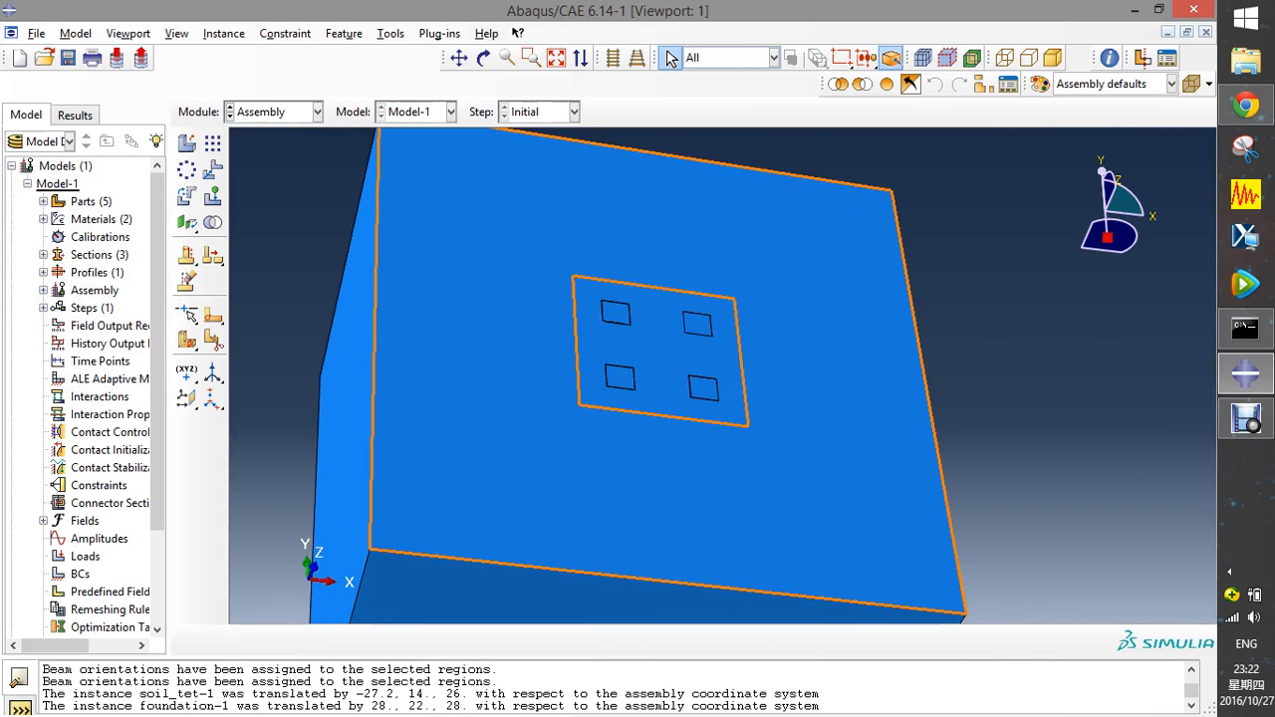
scroll(470, 417, "down", 5)
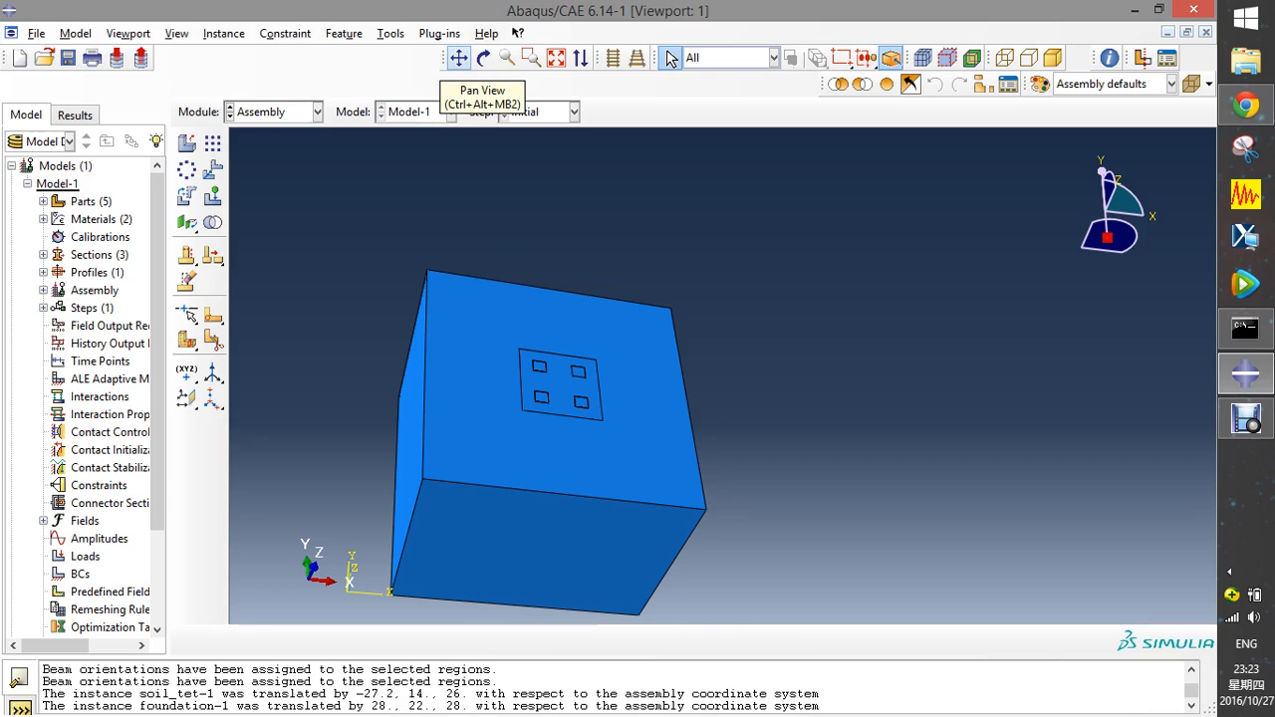
left_click(460, 58)
left_click_drag(548, 418, 869, 302)
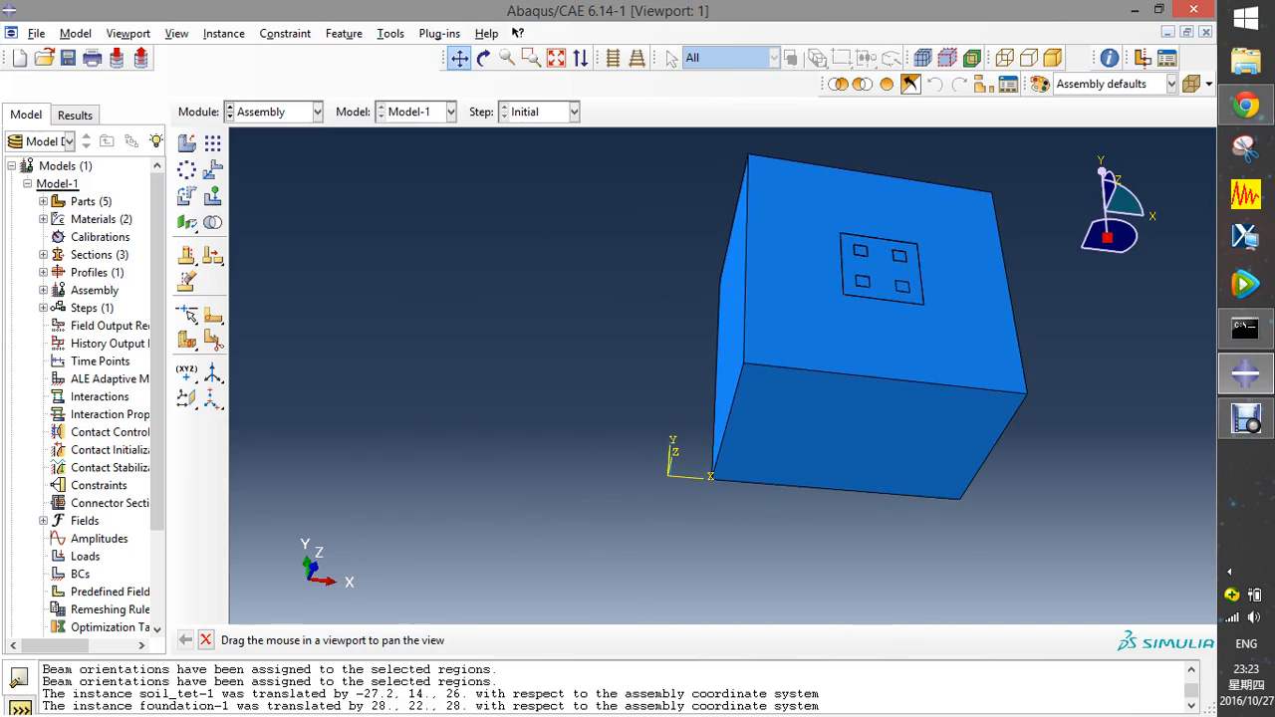
left_click(670, 58)
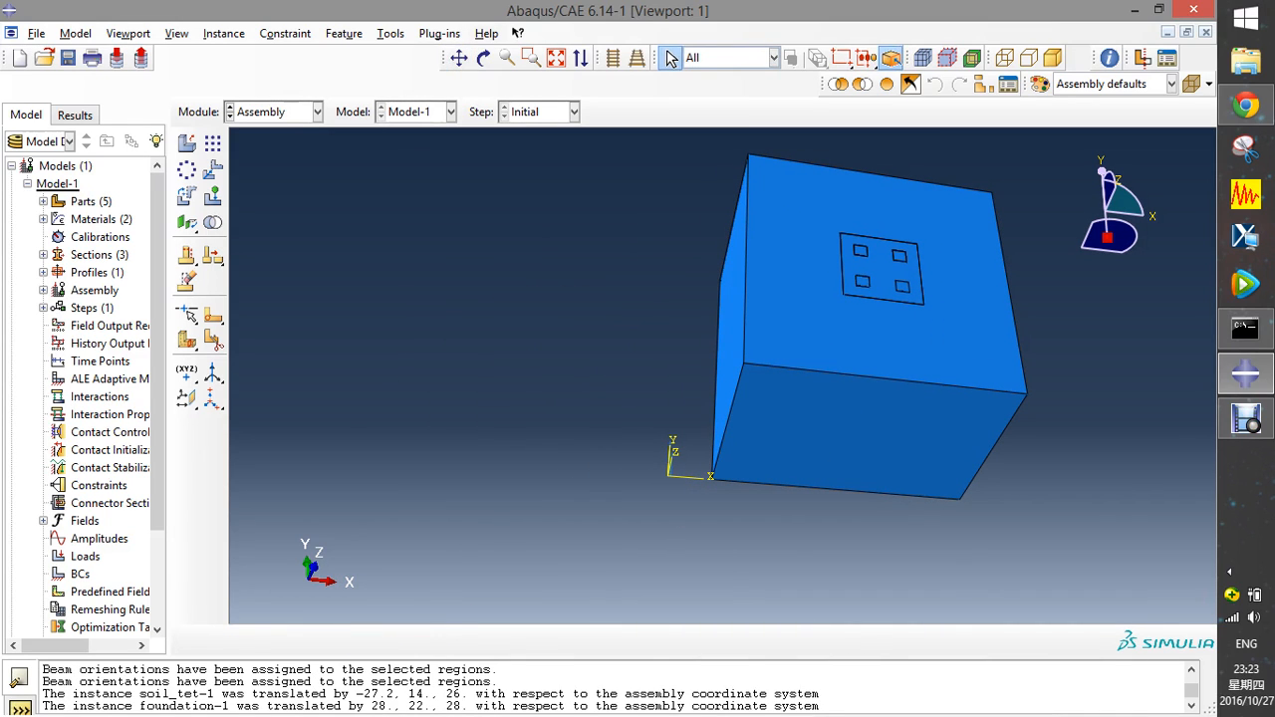
scroll(671, 433, "down", 6)
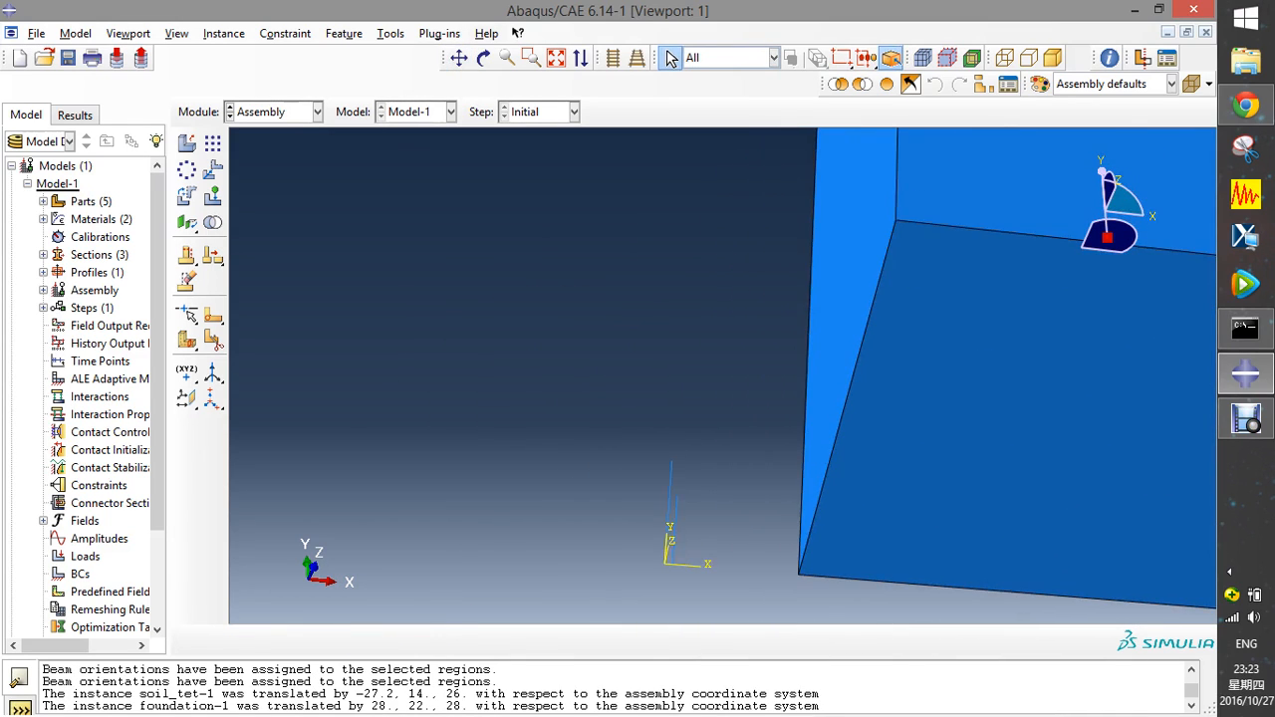
scroll(653, 548, "down", 2)
scroll(783, 489, "down", 1)
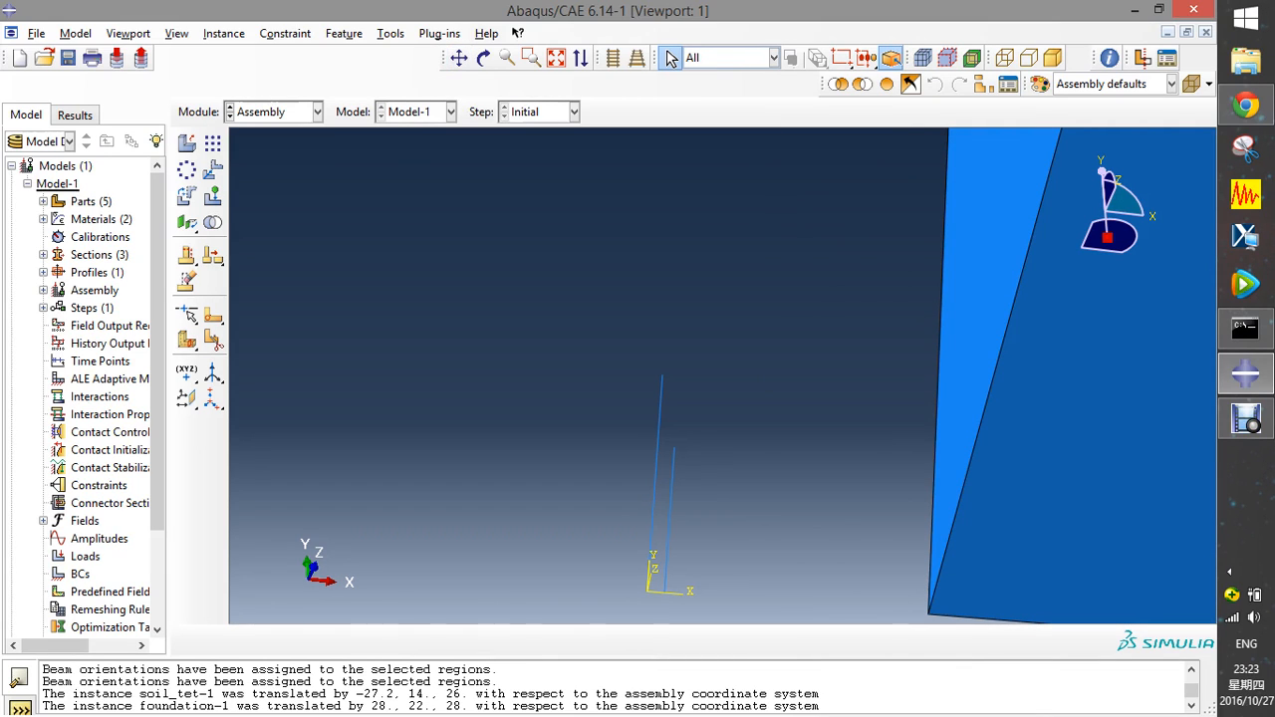
left_click(459, 58)
left_click_drag(690, 465, 623, 329)
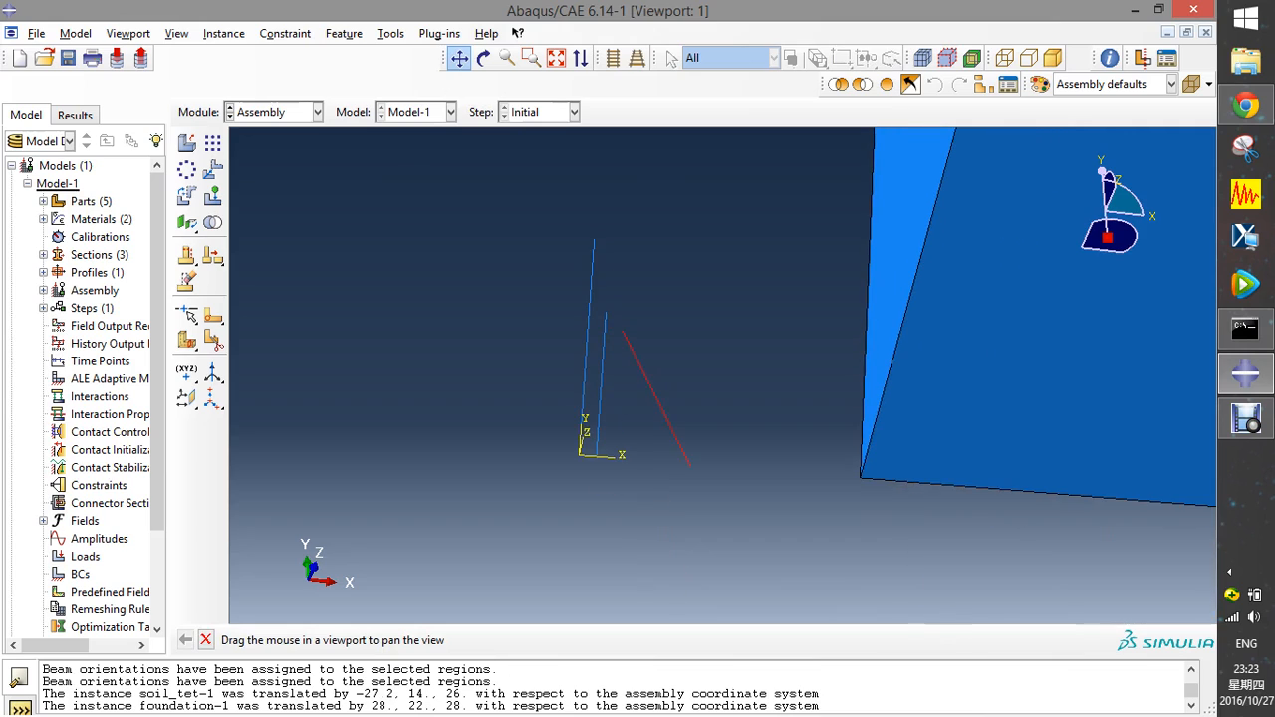
left_click(671, 58)
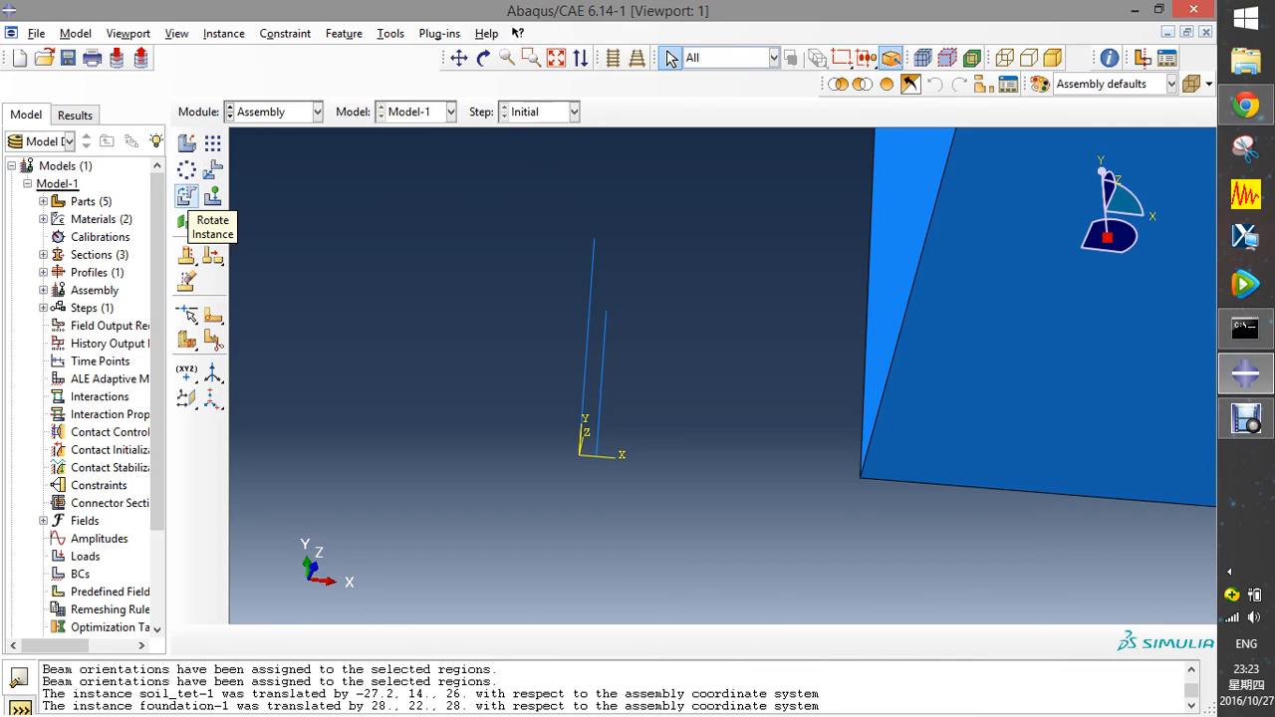
left_click(187, 196)
left_click(602, 378)
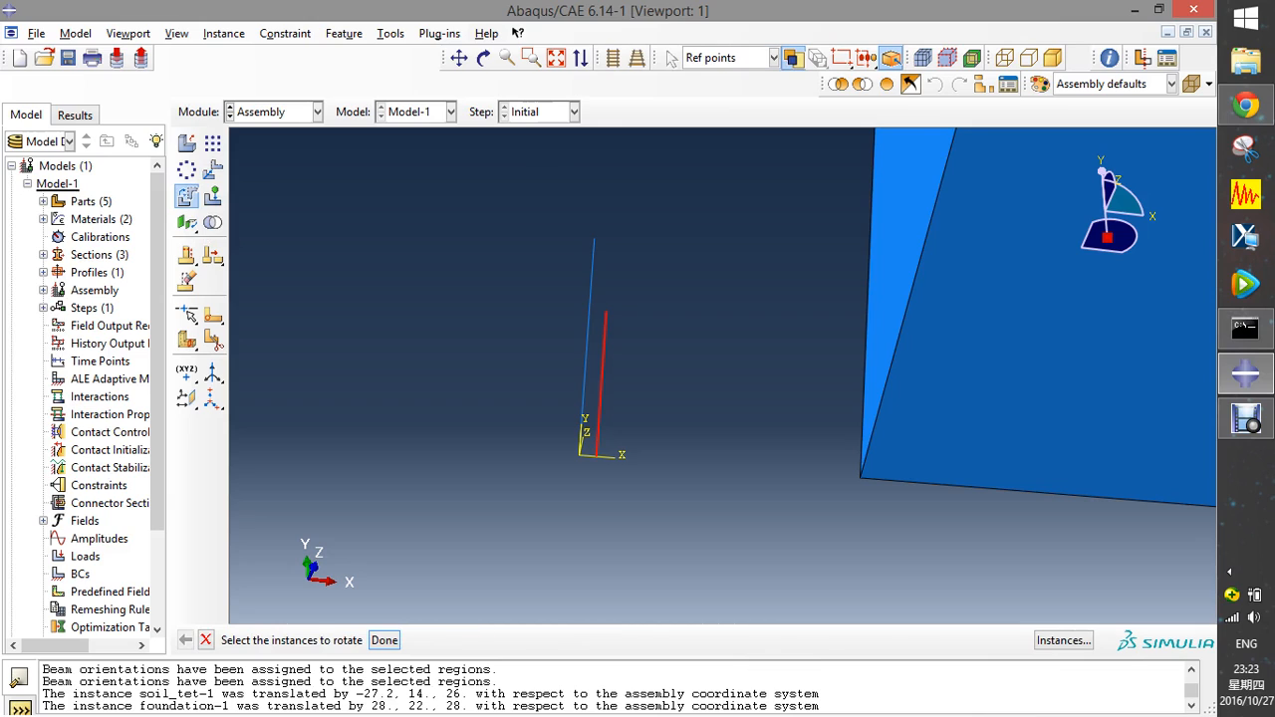
key("Return")
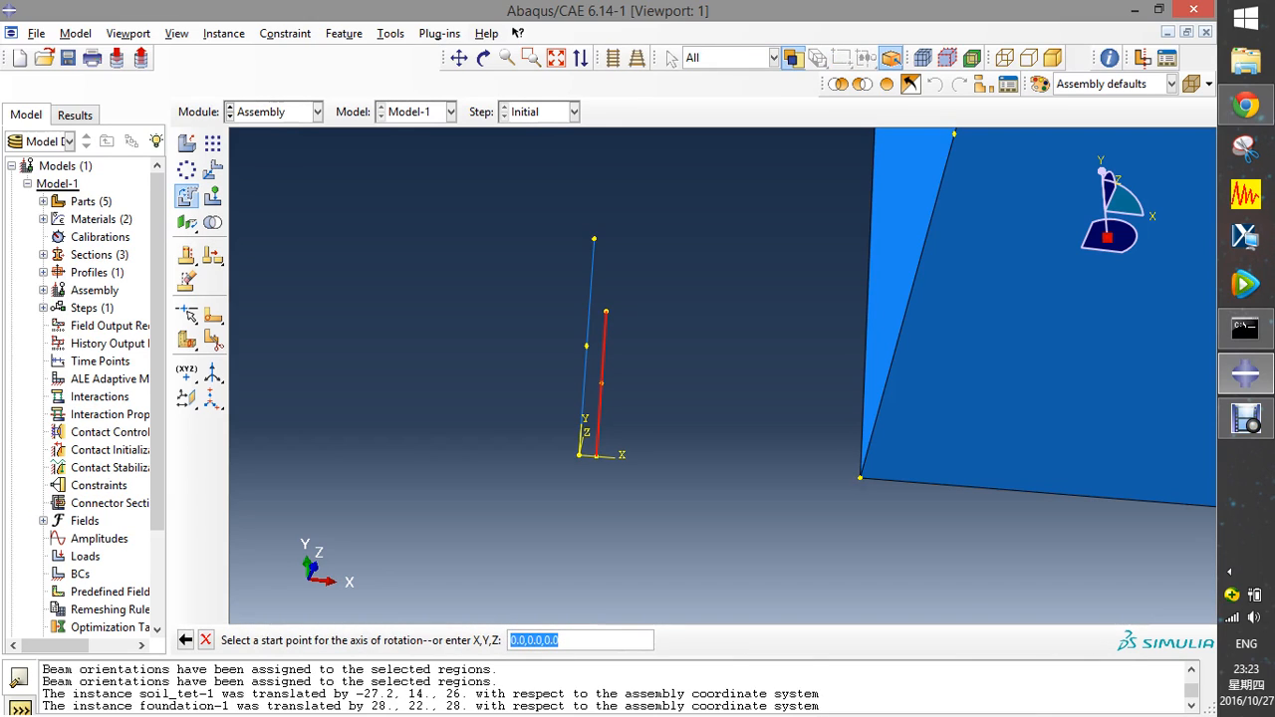
scroll(593, 468, "down", 2)
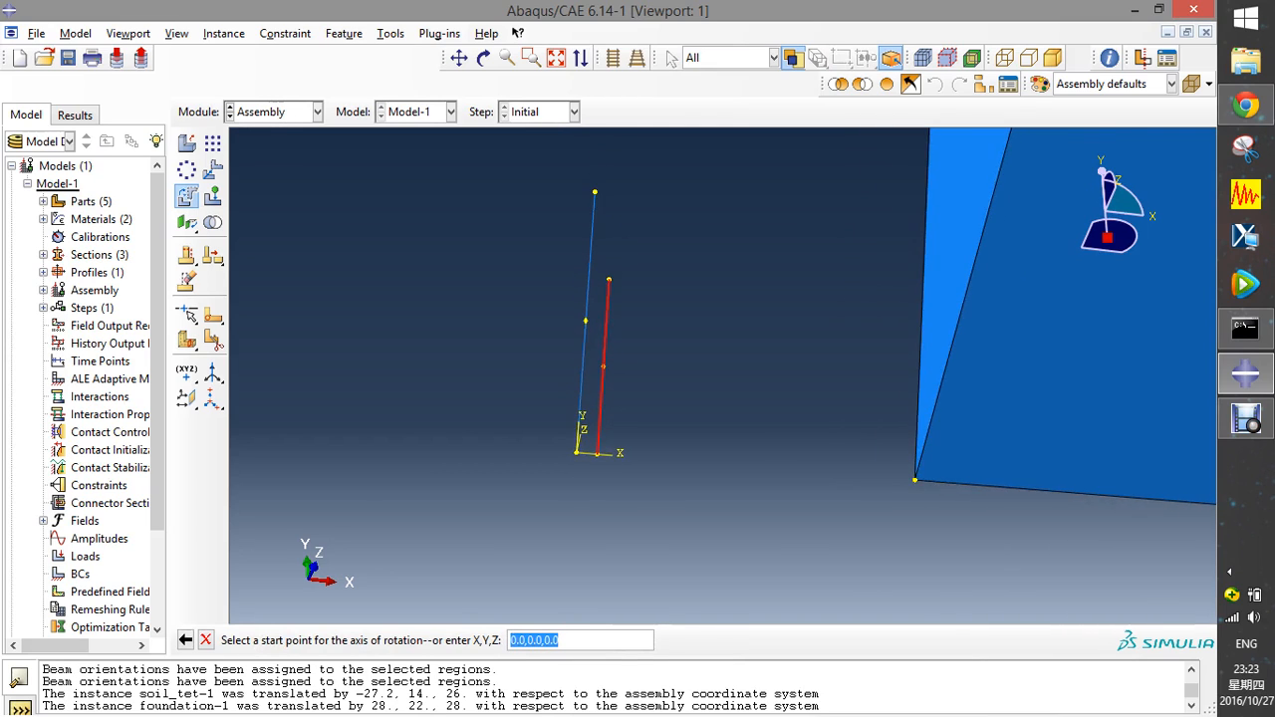
scroll(593, 469, "down", 2)
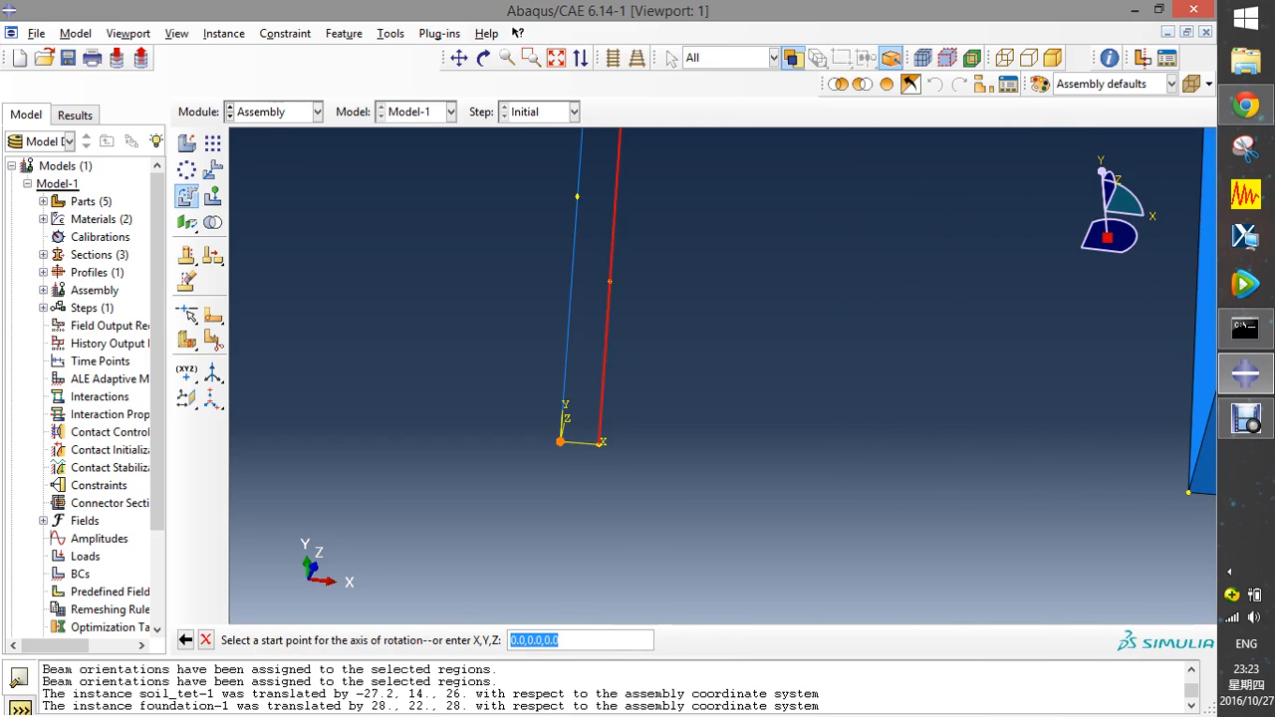
left_click(561, 441)
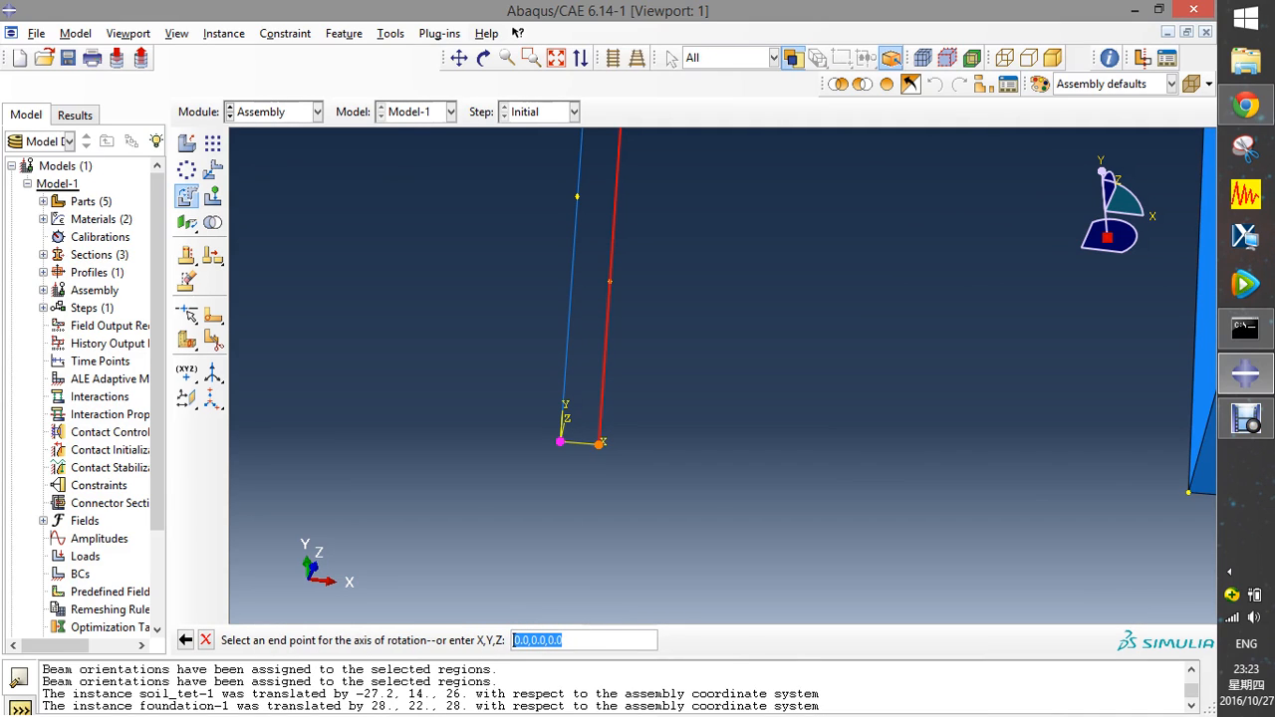
left_click(599, 442)
key("Return")
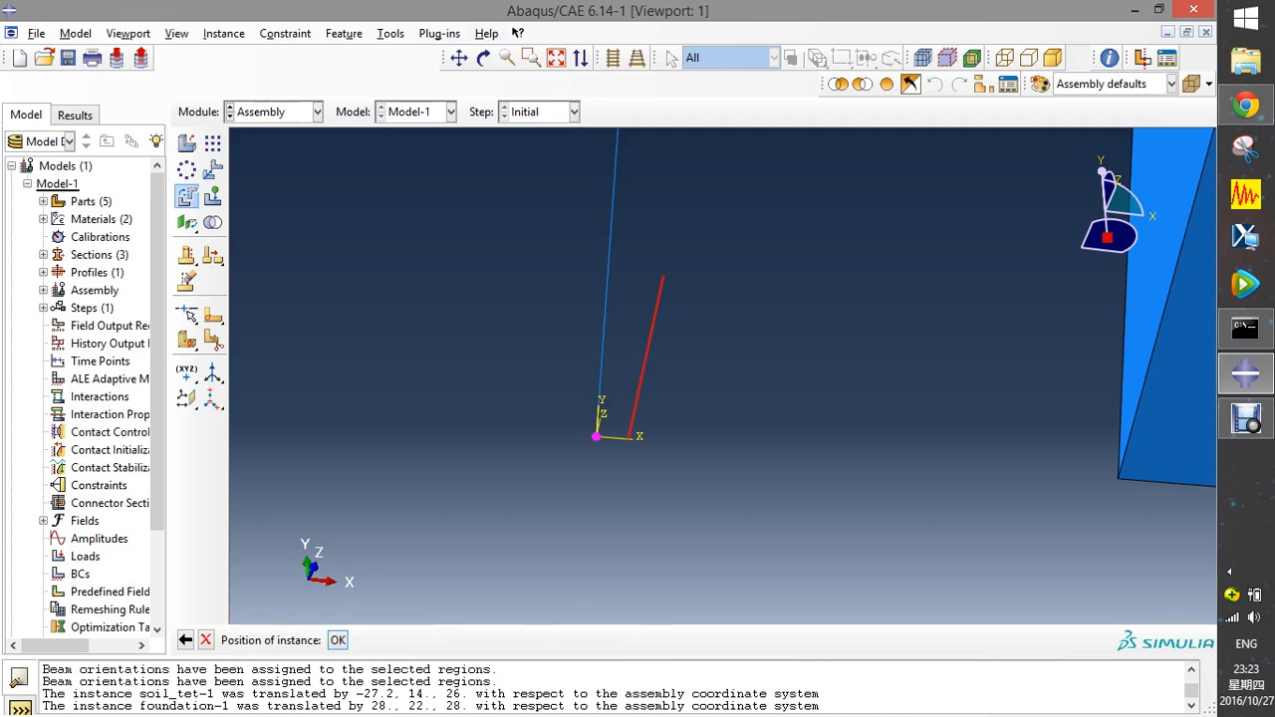
key("Return")
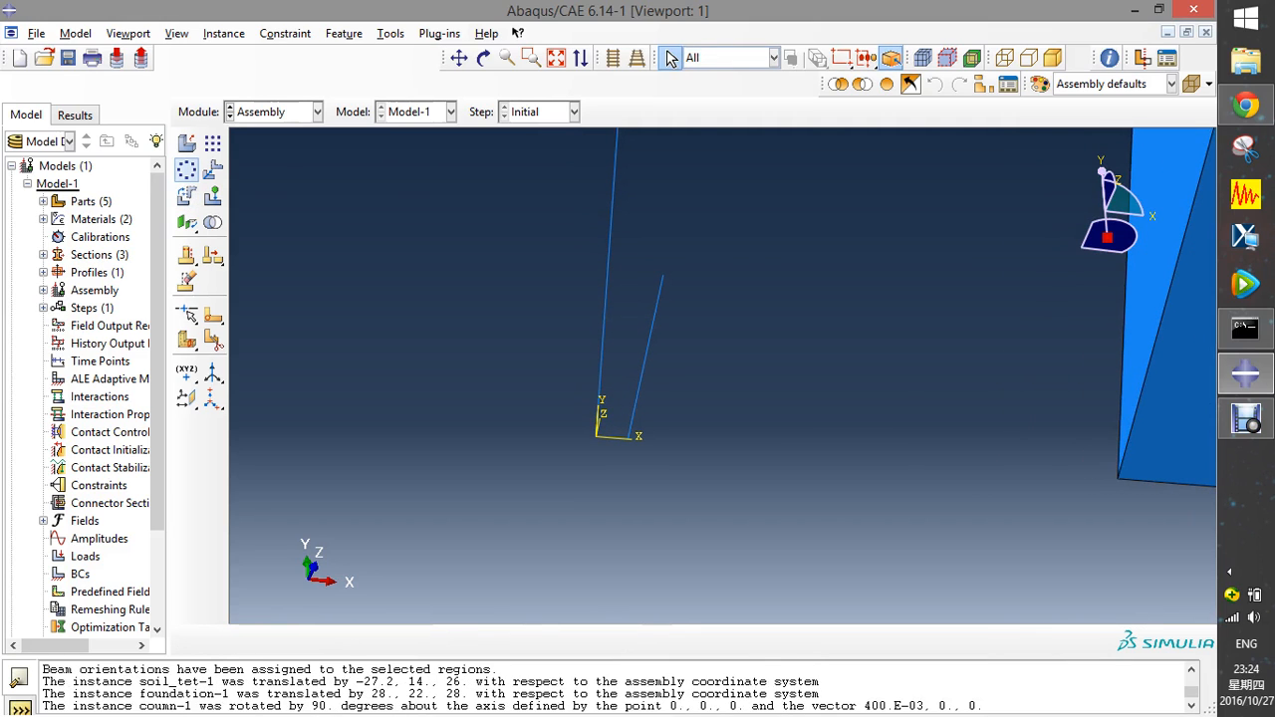
- Translate the beam instance from its lower endpoint at the origin to the far endpoint of the rotated column
left_click(213, 171)
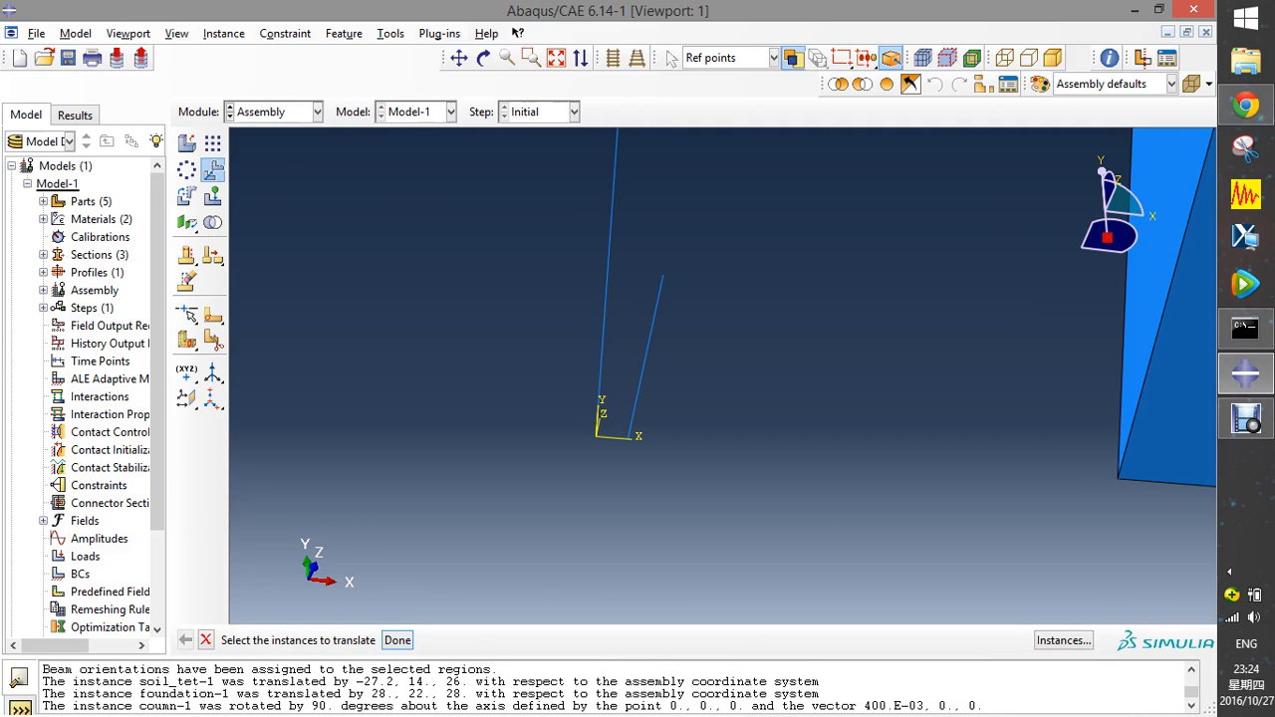
left_click(607, 289)
left_click(398, 641)
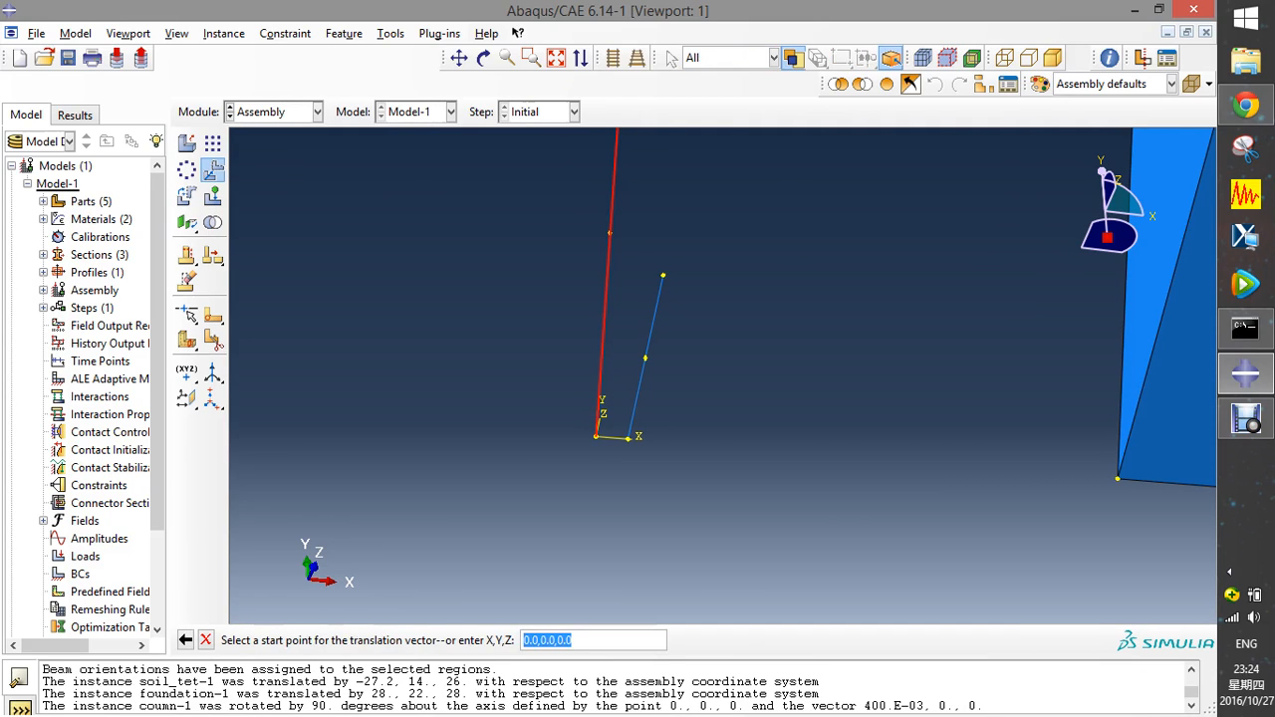
left_click(596, 436)
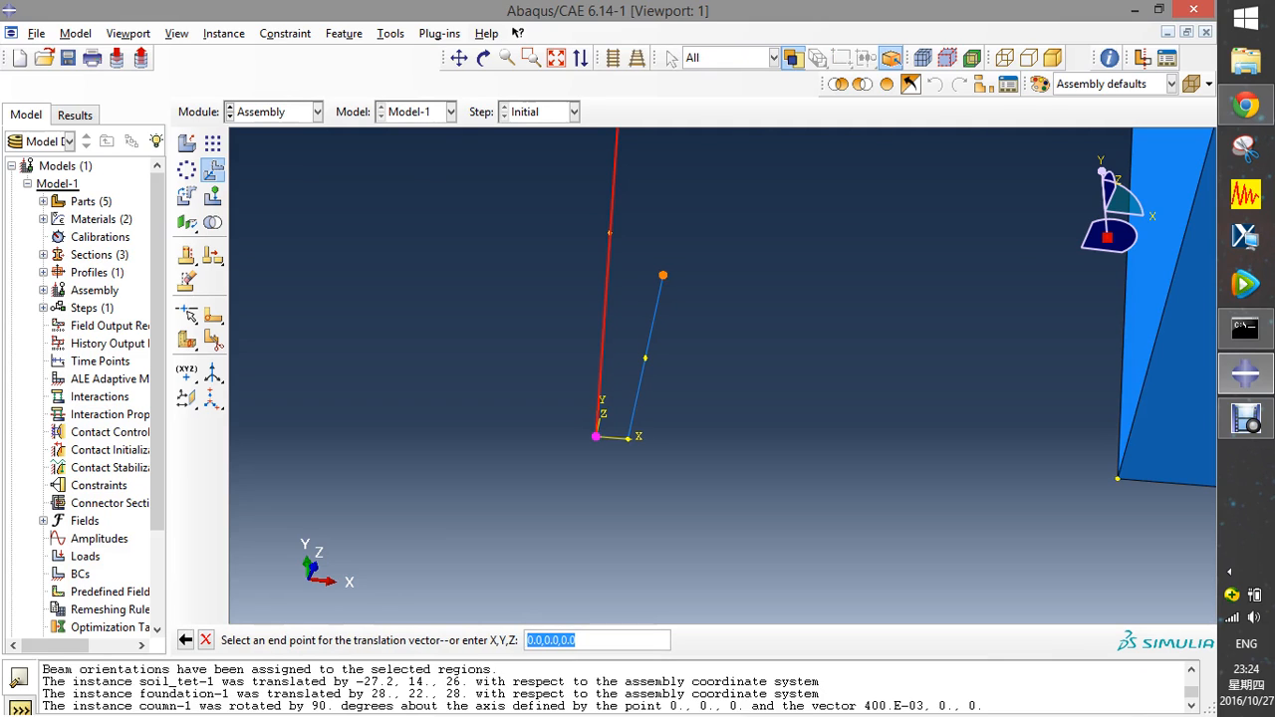
left_click(662, 275)
key("Return")
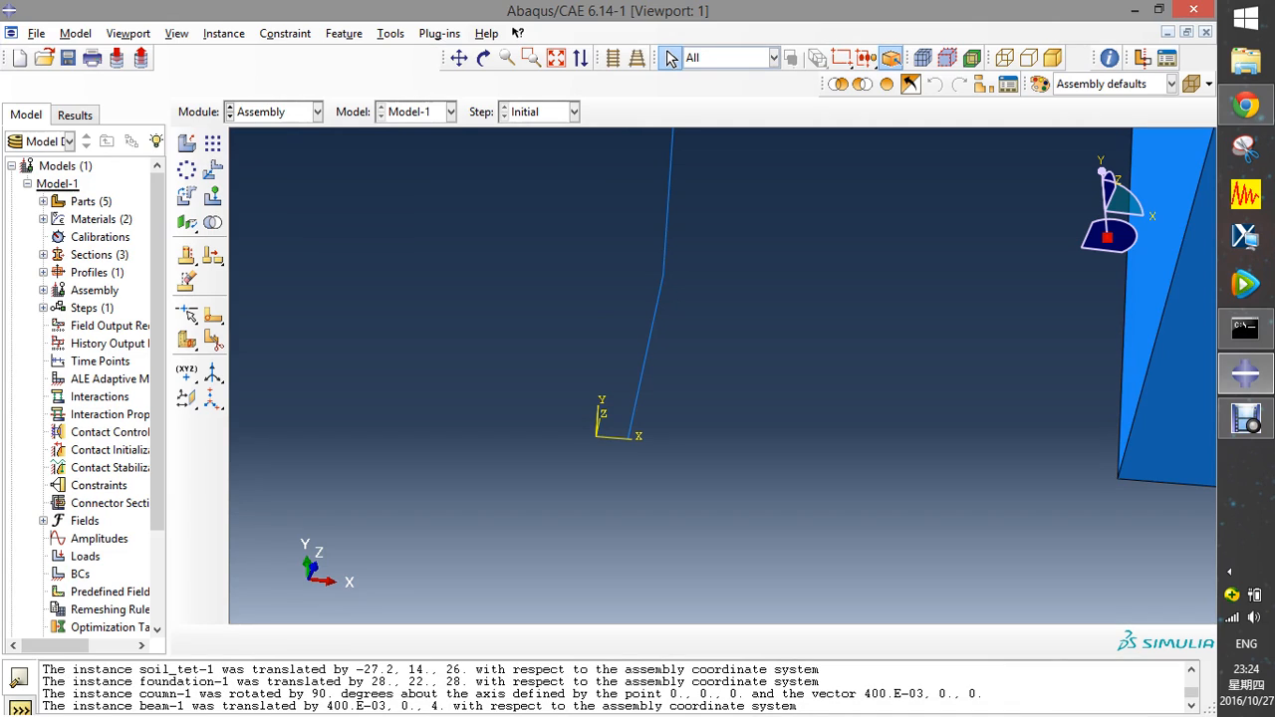
- Set up a 2 by 2 linear pattern of the rotated coumn instance with an offset of 6 in both directions
scroll(734, 446, "down", 1)
scroll(735, 446, "up", 7)
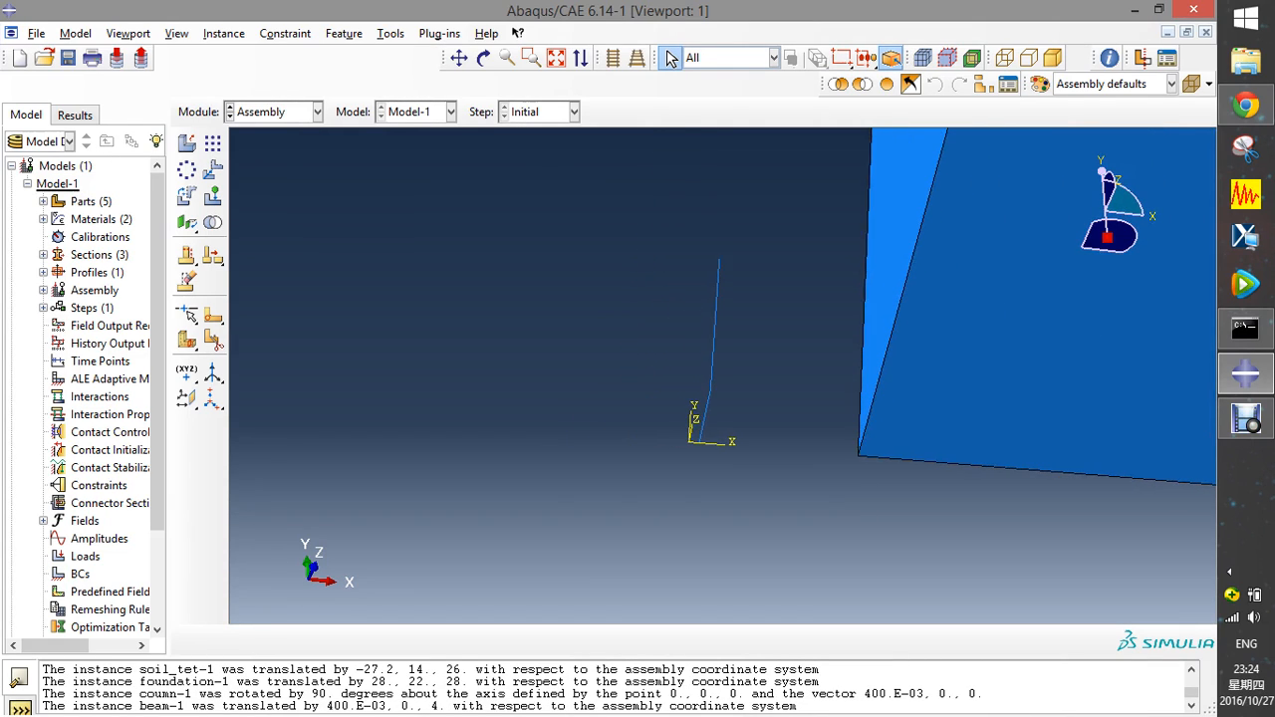
scroll(735, 446, "up", 1)
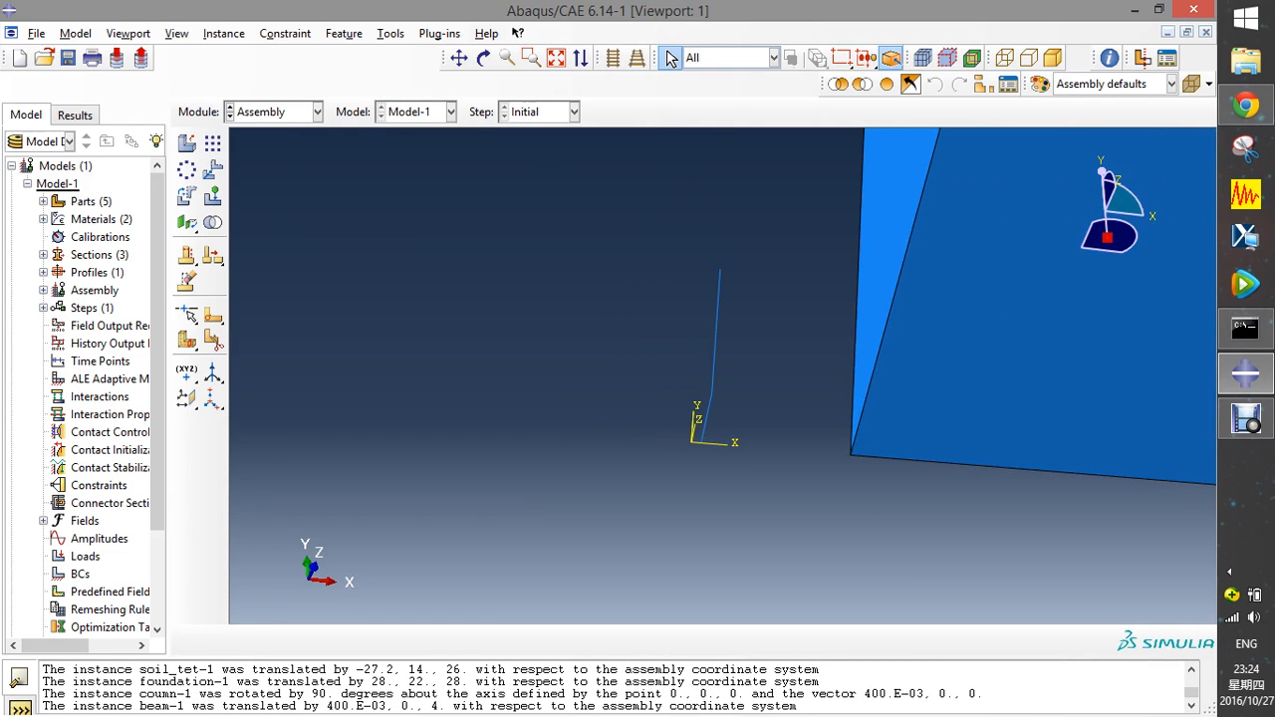
left_click(213, 142)
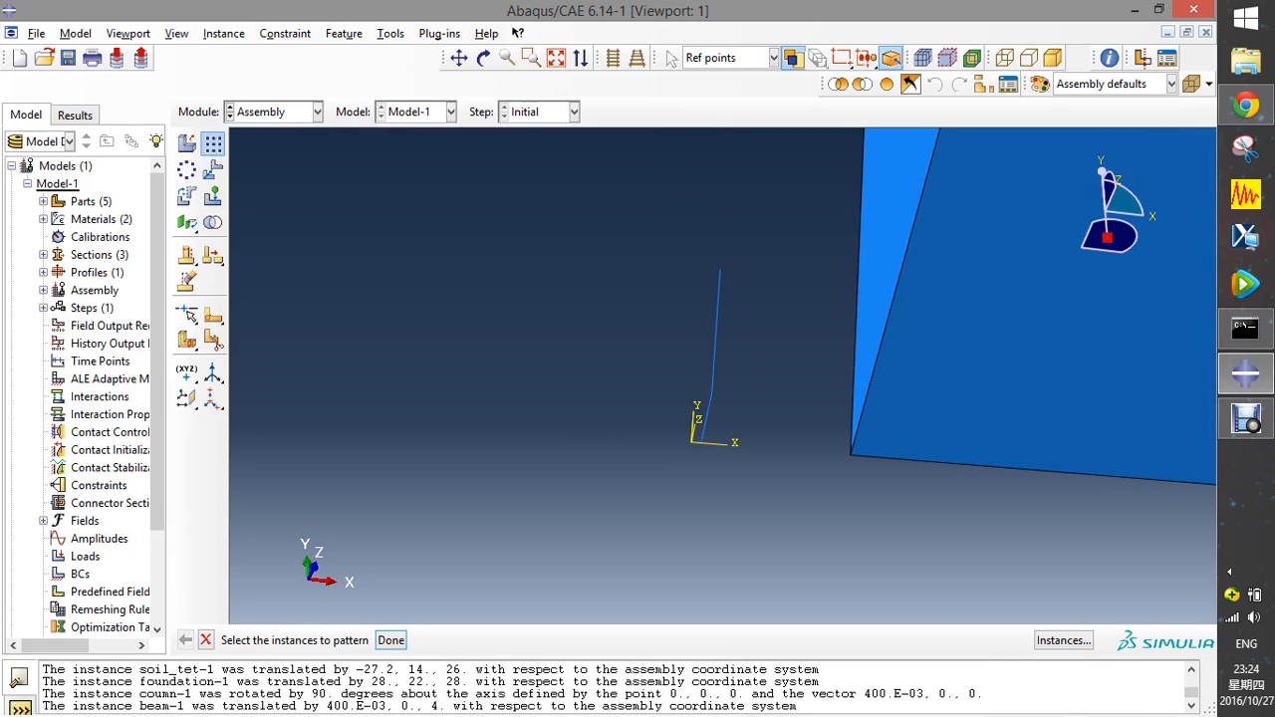
left_click(706, 419)
left_click(390, 641)
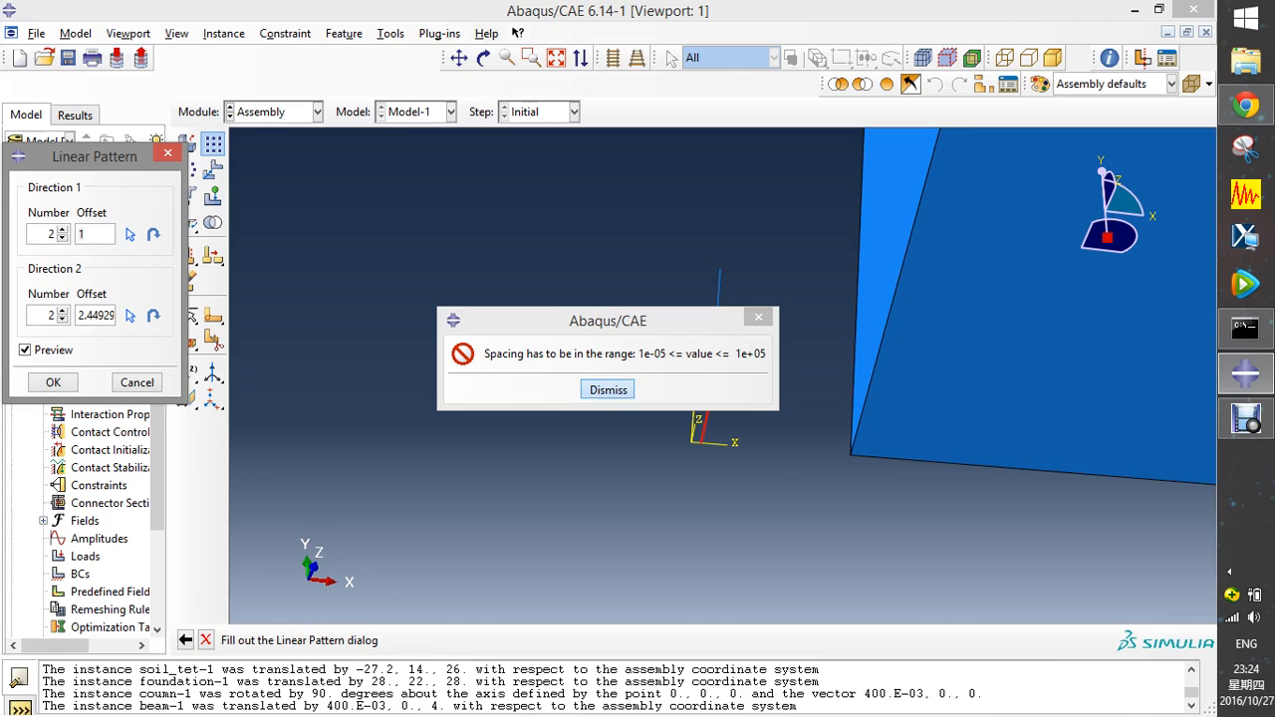
key("Return")
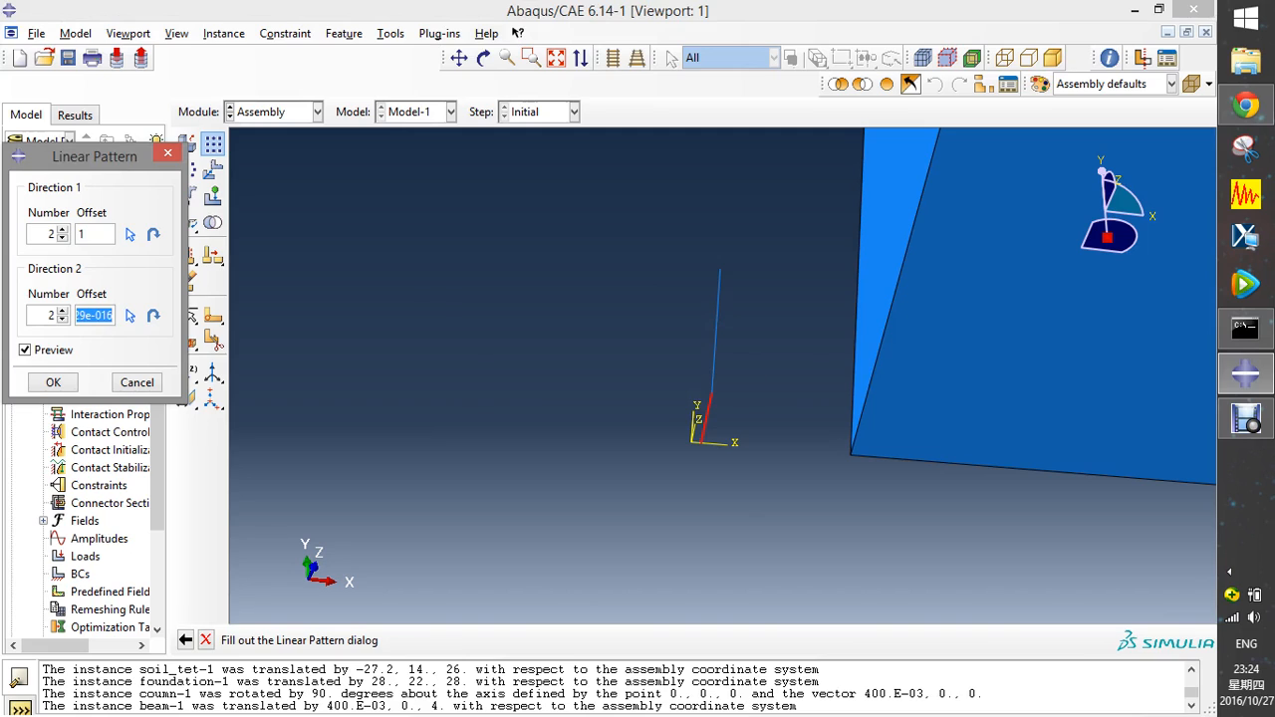
type("6")
double_click(82, 233)
type("6")
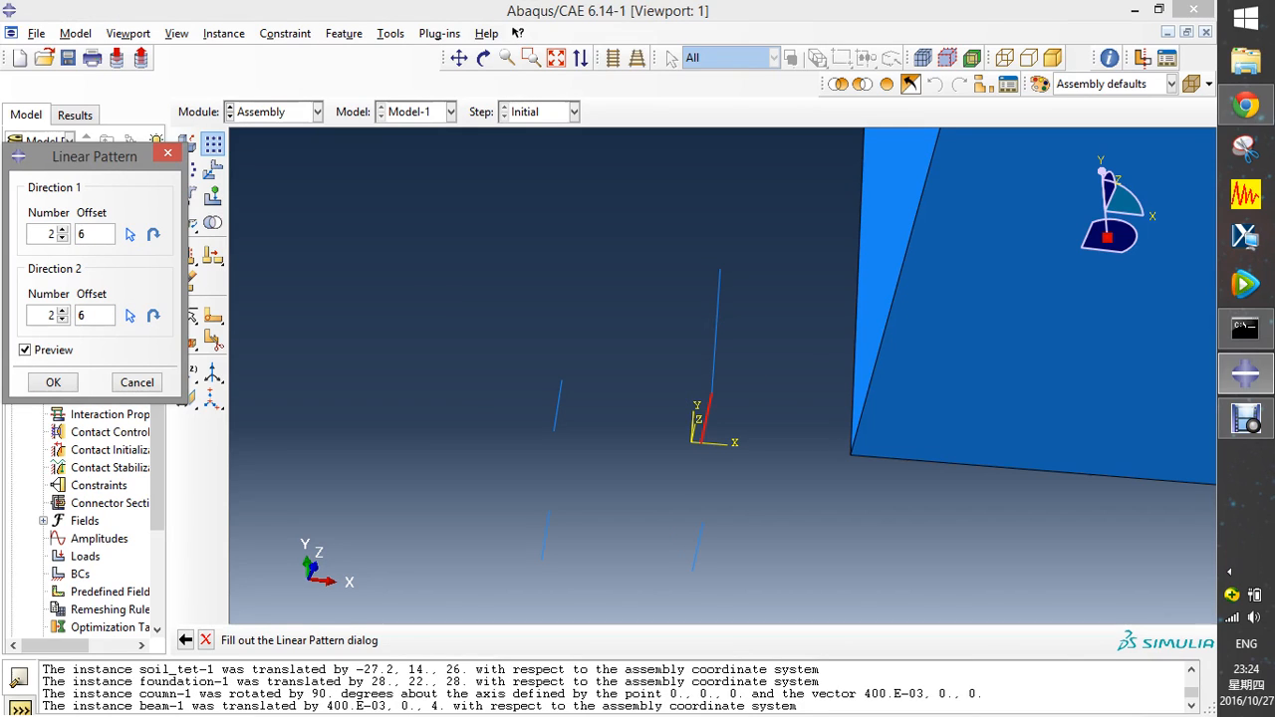
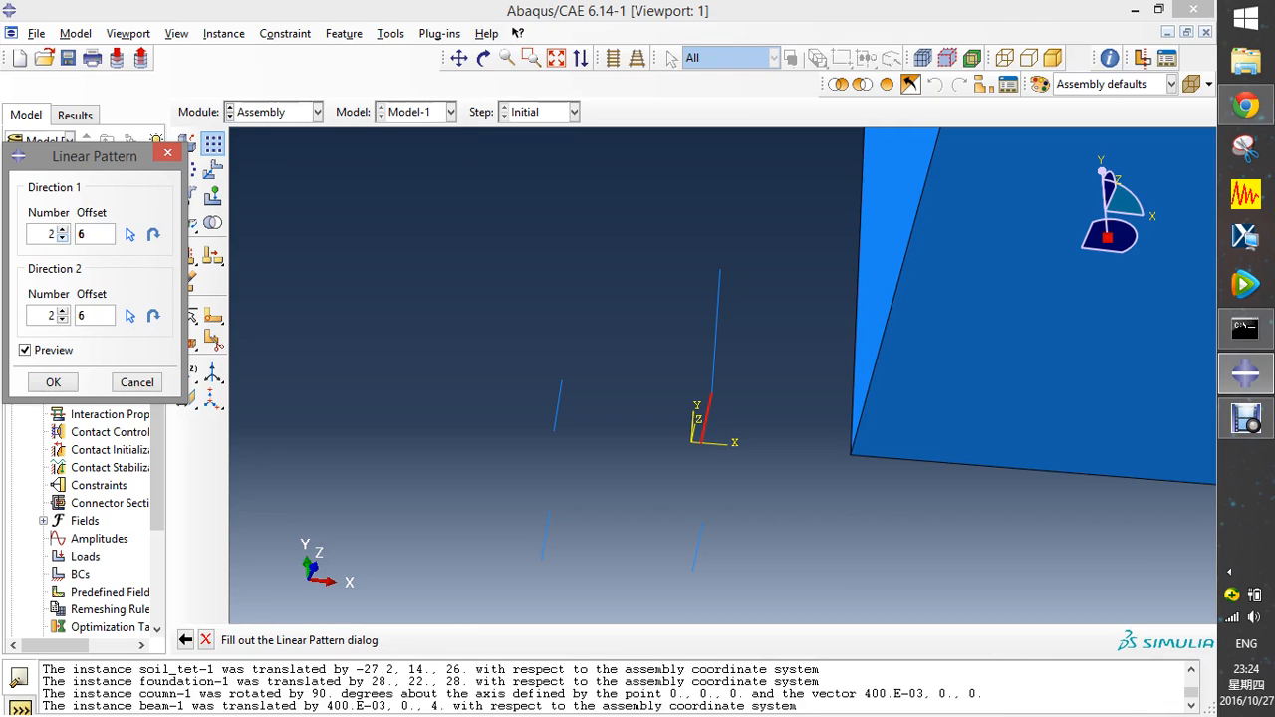
- Check which previewed copies belong to each pattern direction by reducing each number to 1 and restoring it to 2
left_click(62, 238)
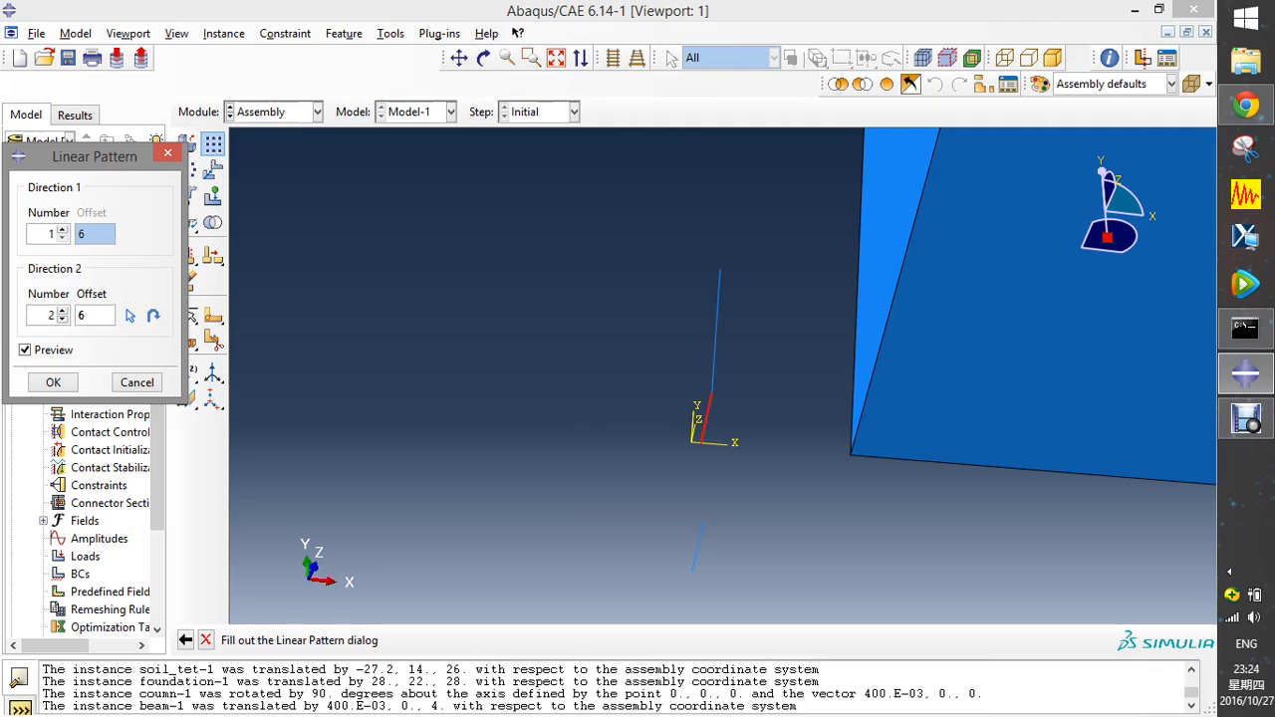
left_click(62, 229)
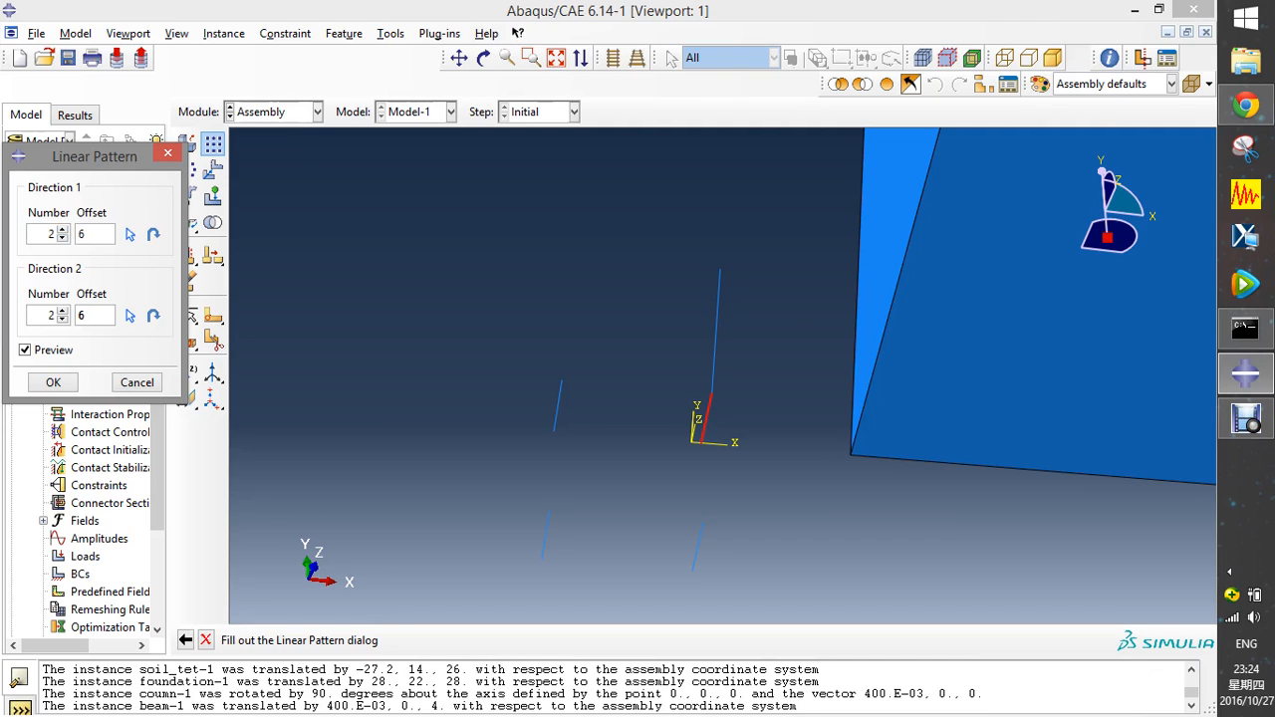
left_click(62, 320)
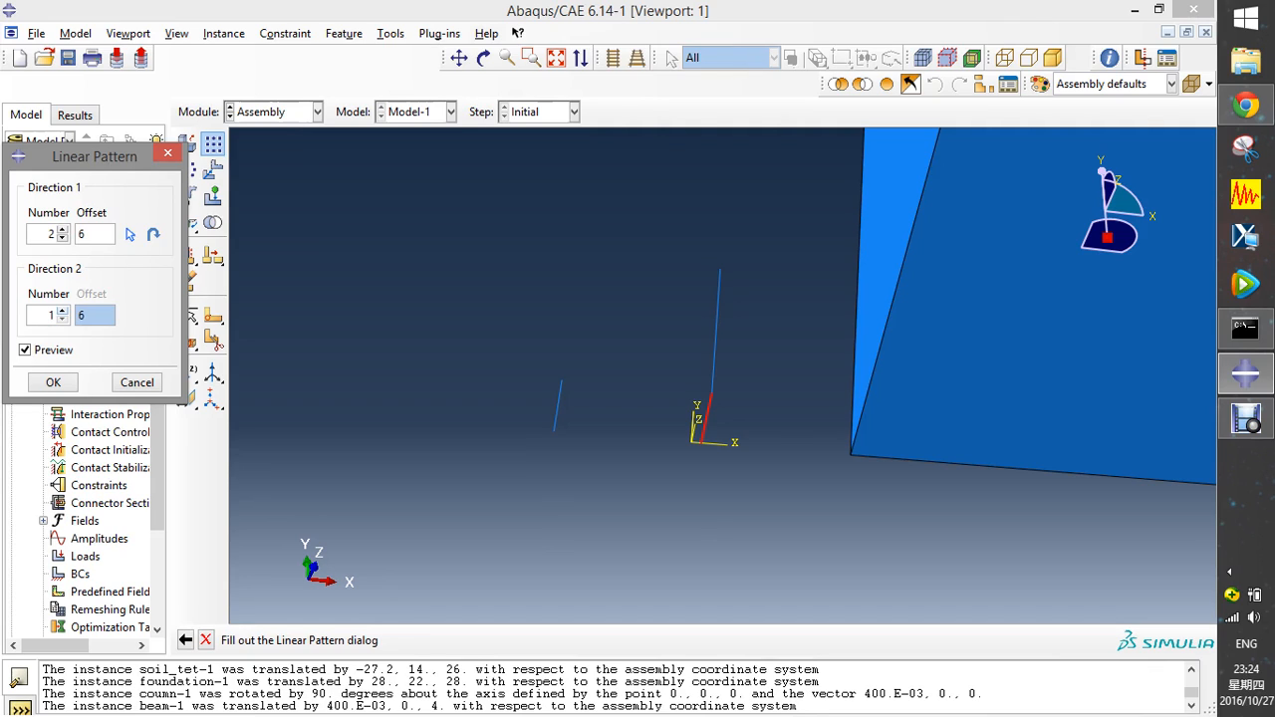
left_click(62, 311)
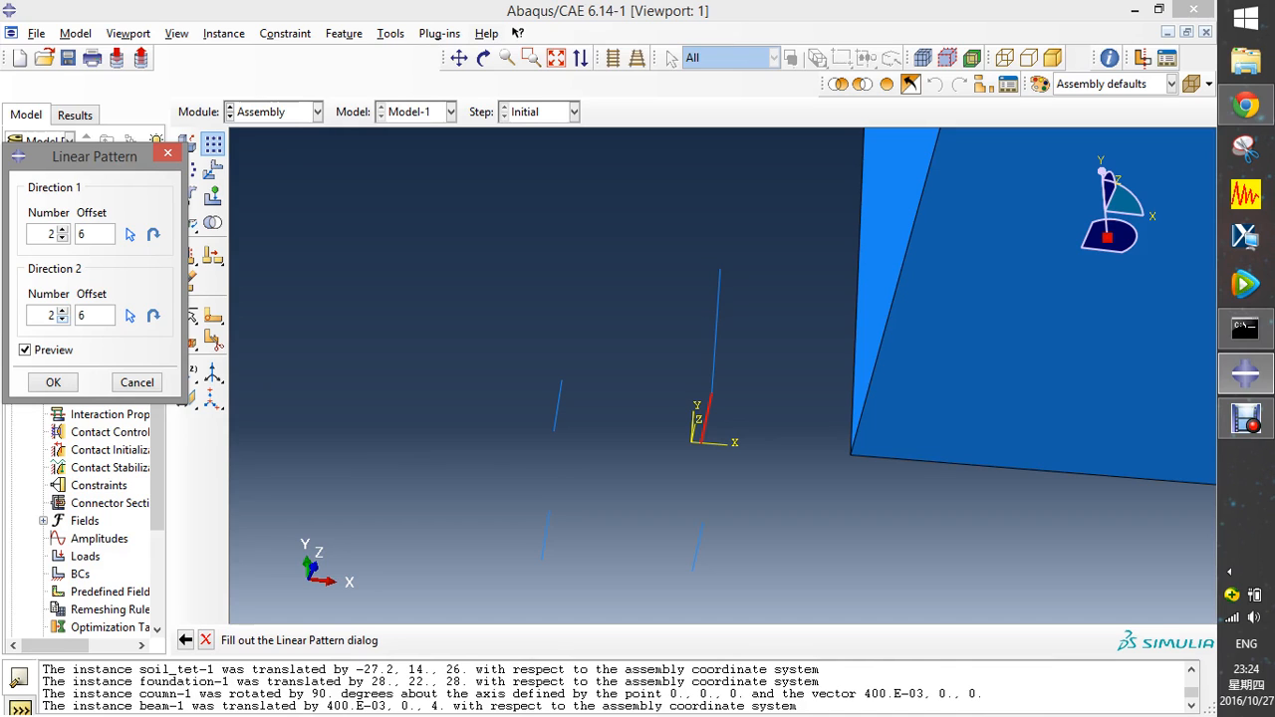
- Define direction 2 of the column pattern along the beam line, flip that direction and create the pattern
left_click(129, 315)
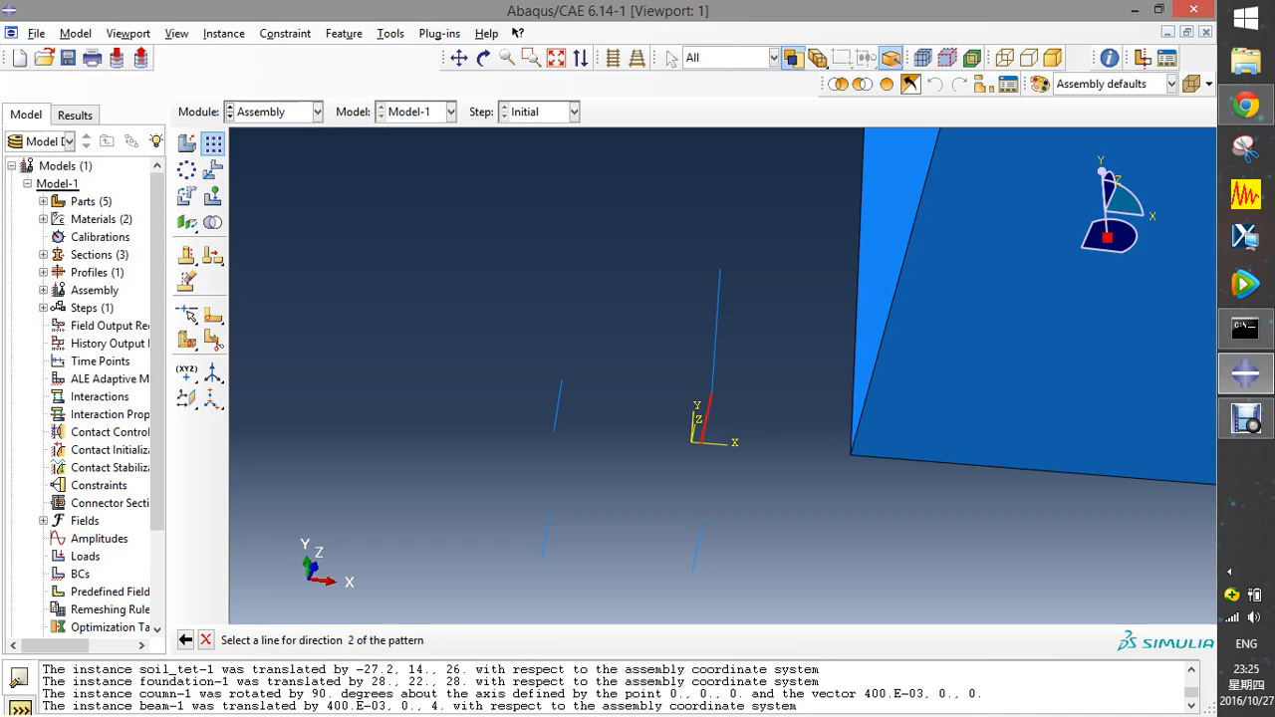
left_click(716, 319)
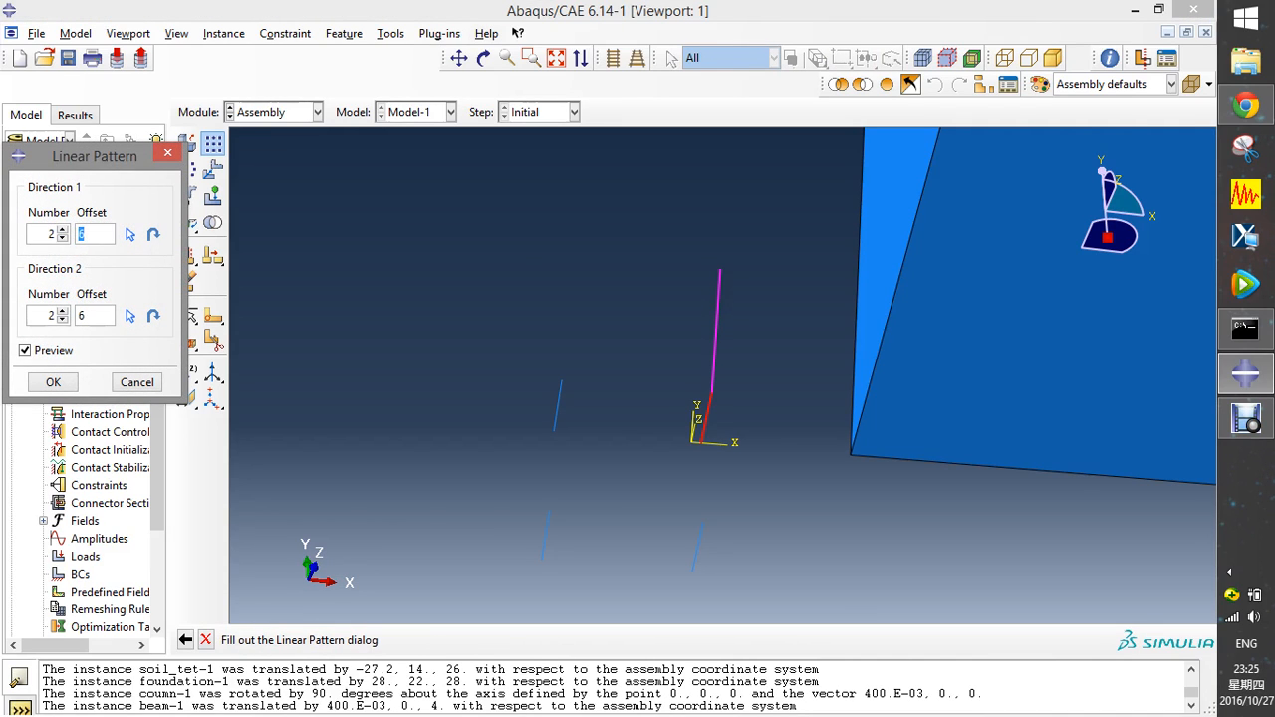
scroll(609, 434, "down", 1)
scroll(609, 435, "up", 6)
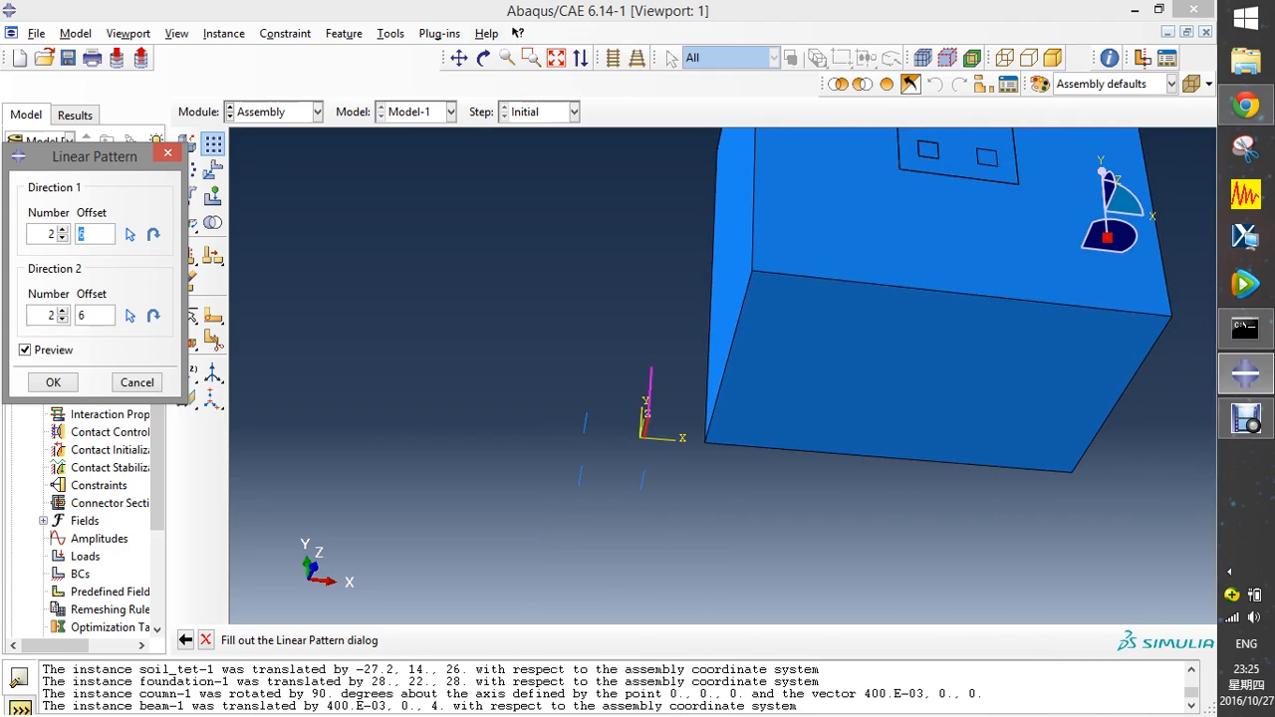
scroll(609, 434, "down", 4)
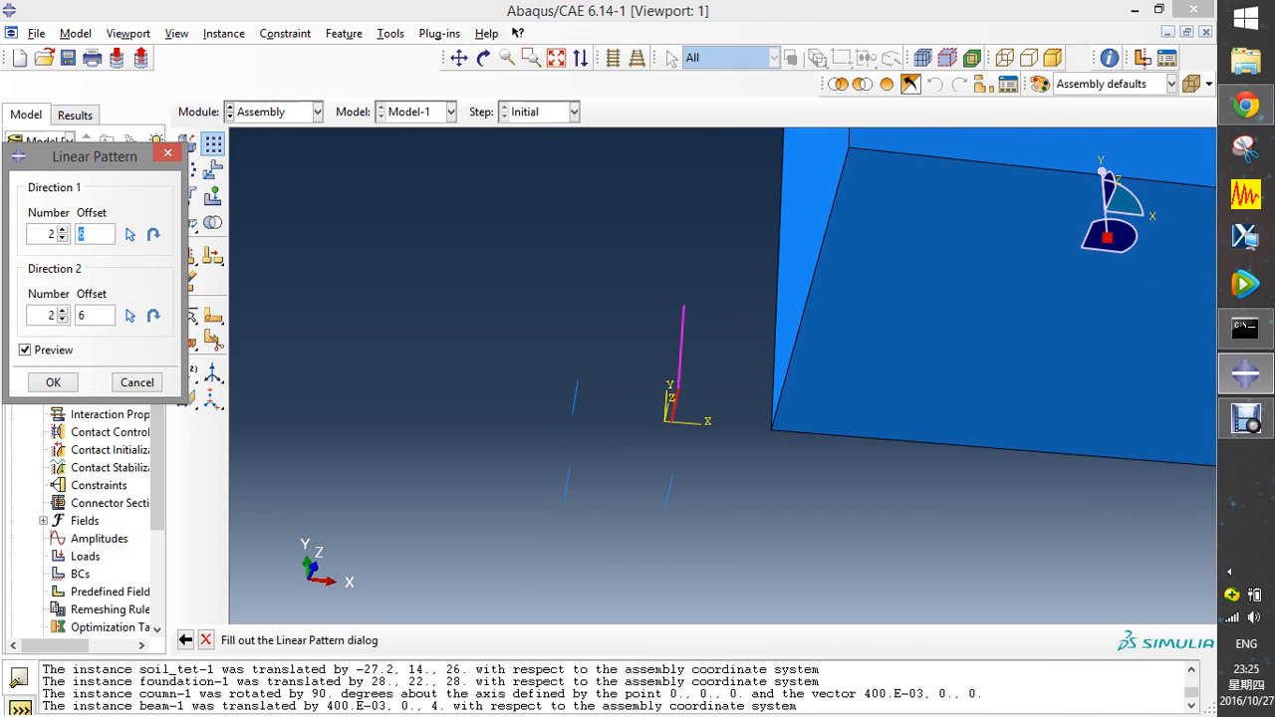
left_click(153, 316)
left_click(53, 383)
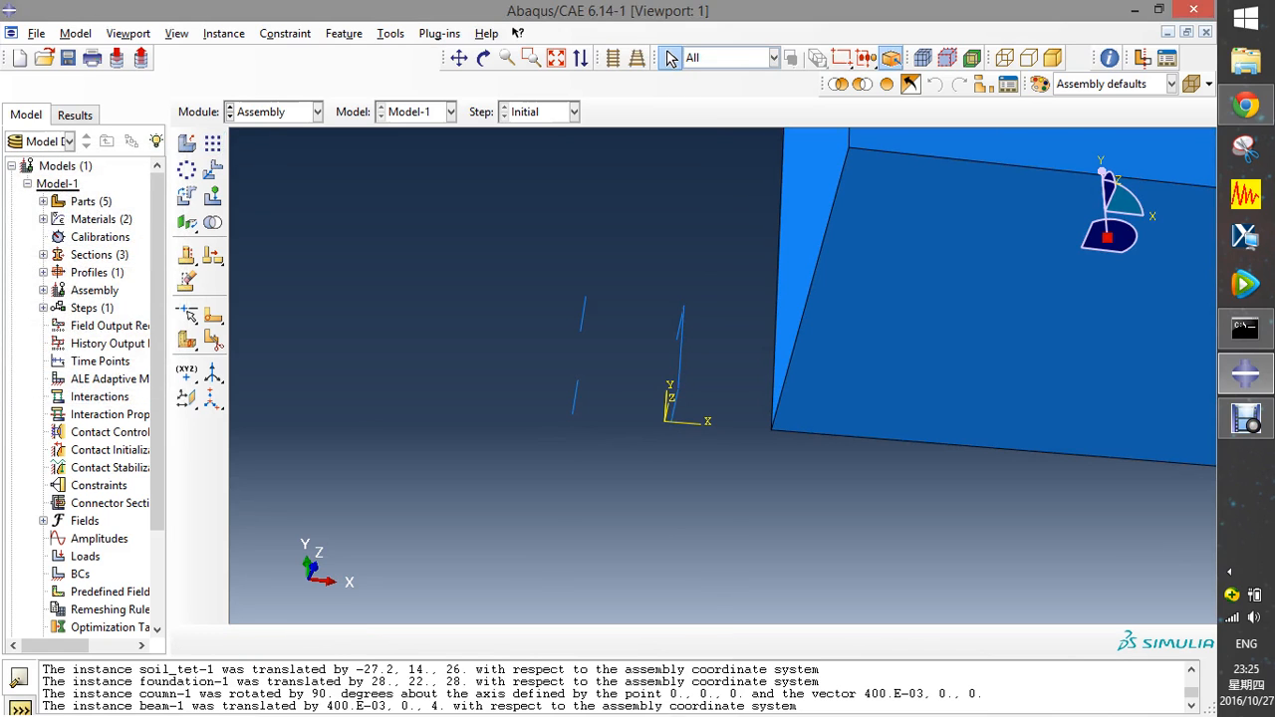
- Create a linear pattern of the beam instance with 2 copies at an offset of 6 in direction 1 and number 1 in direction 2
scroll(612, 362, "down", 3)
scroll(611, 362, "up", 2)
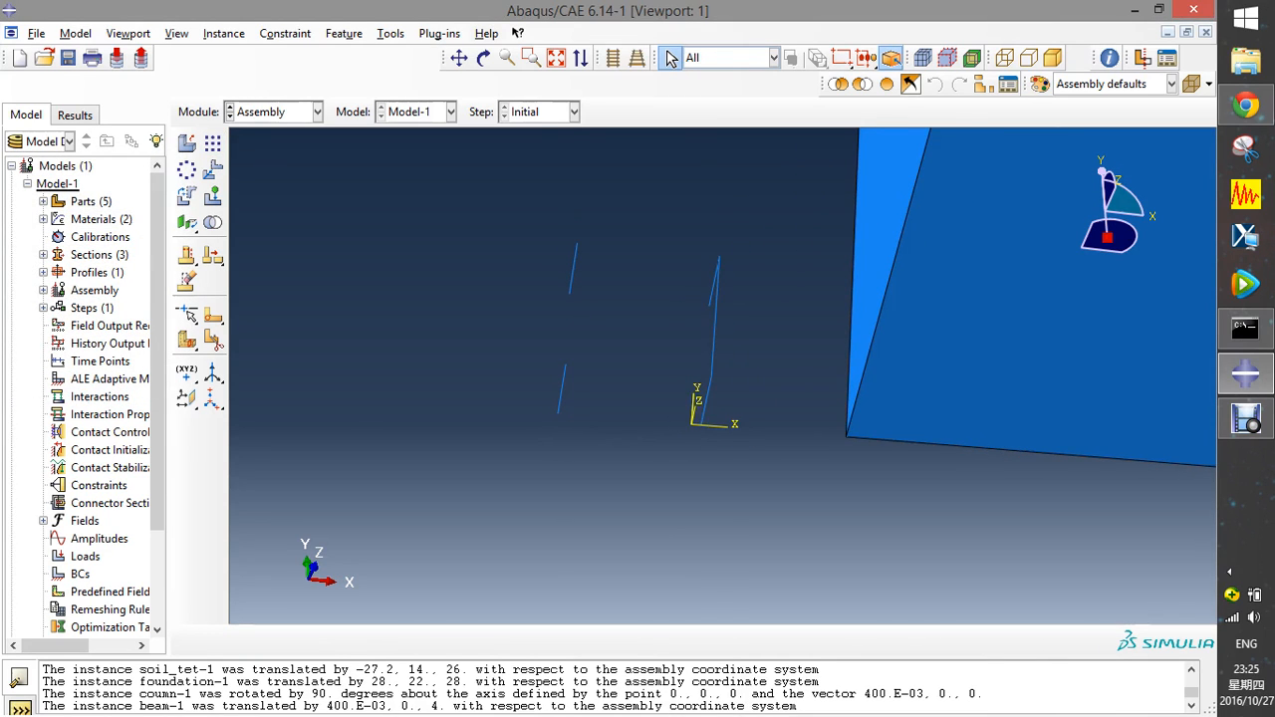
scroll(611, 362, "down", 1)
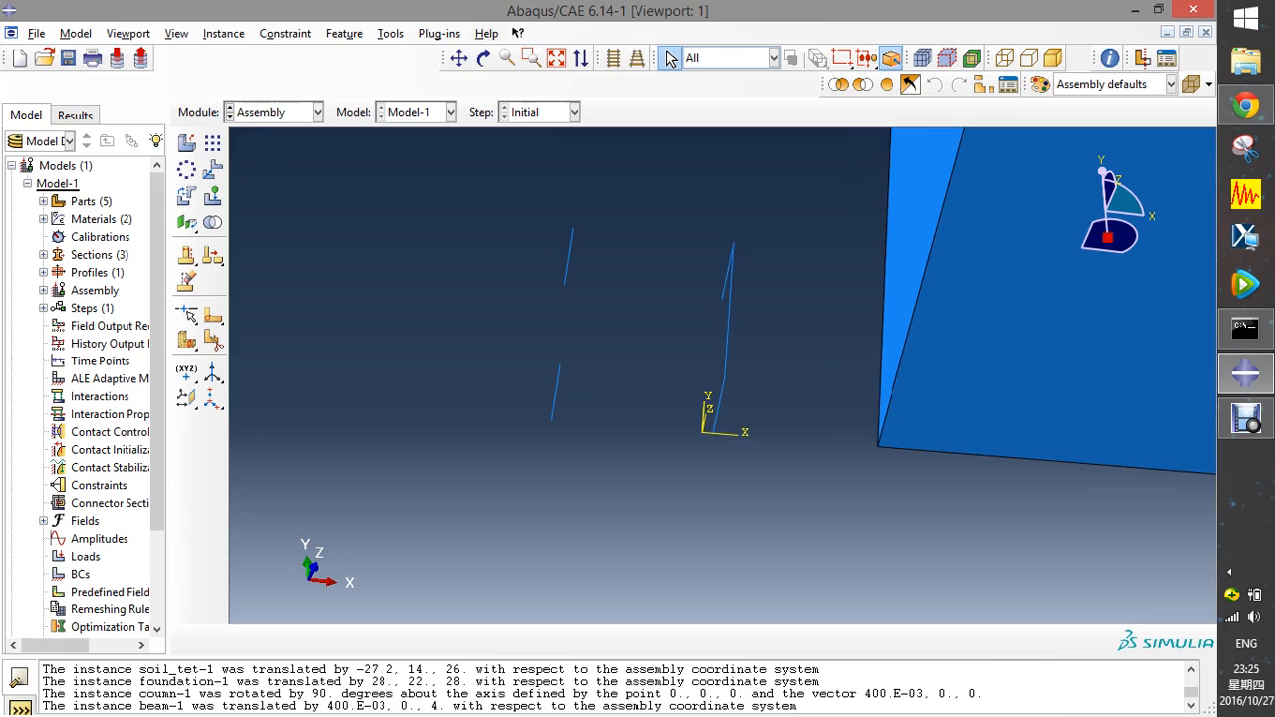
left_click(212, 144)
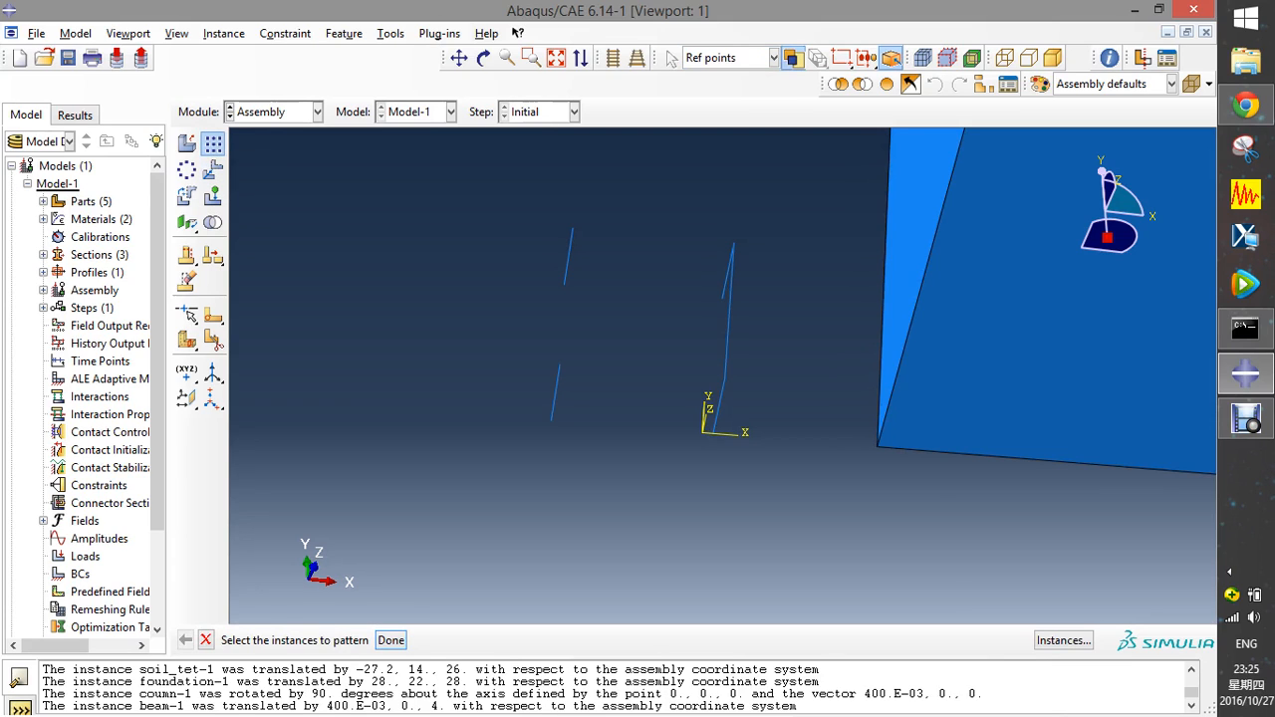
left_click(731, 310)
left_click(391, 641)
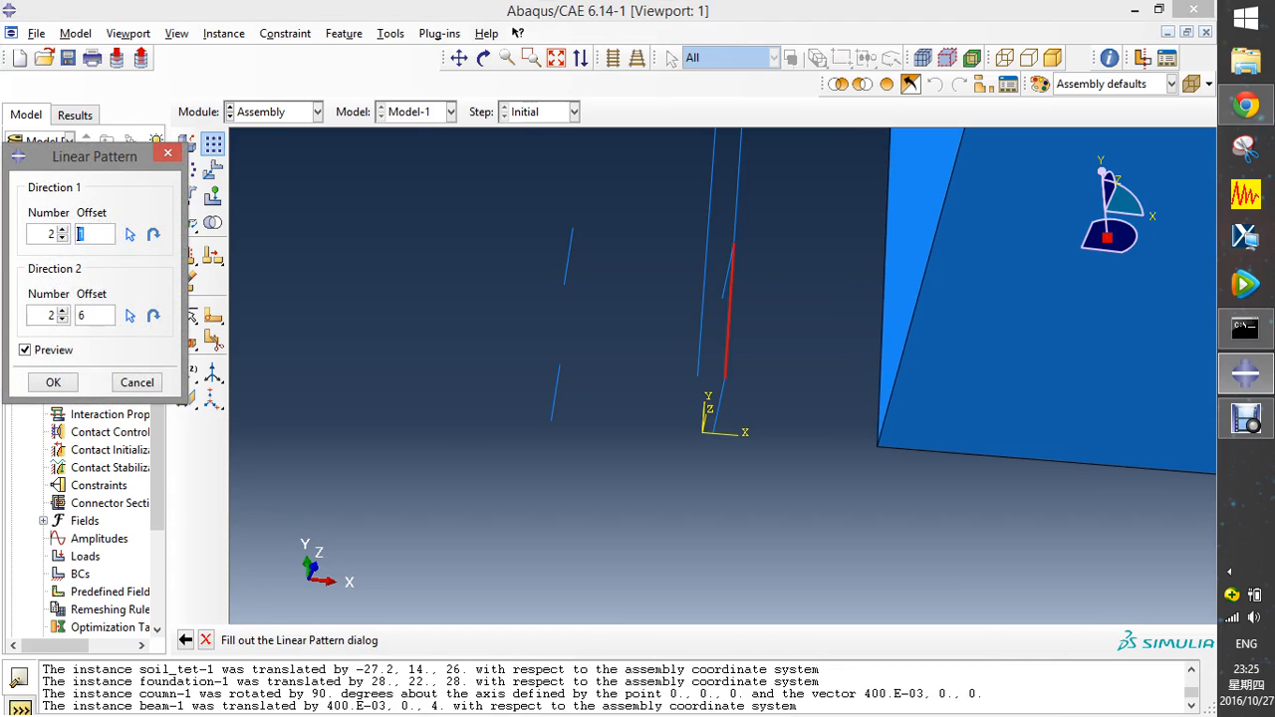
left_click(61, 238)
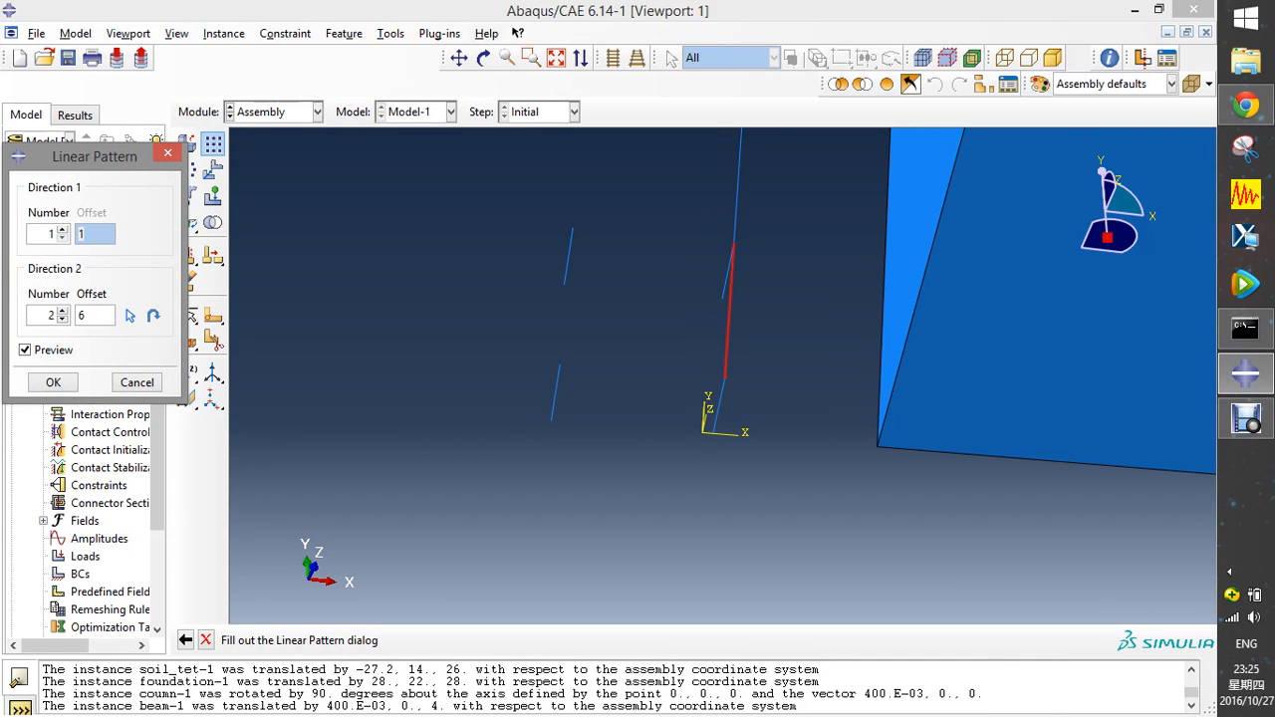
left_click(61, 229)
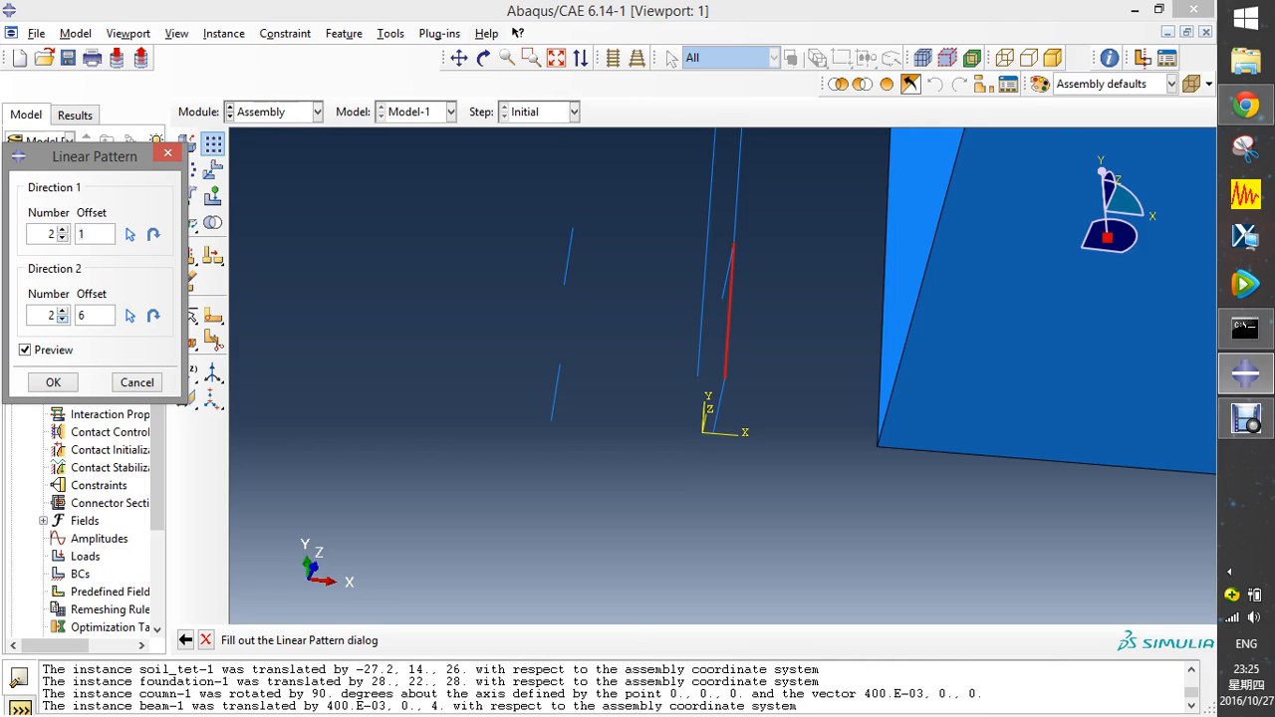
left_click(62, 320)
double_click(83, 234)
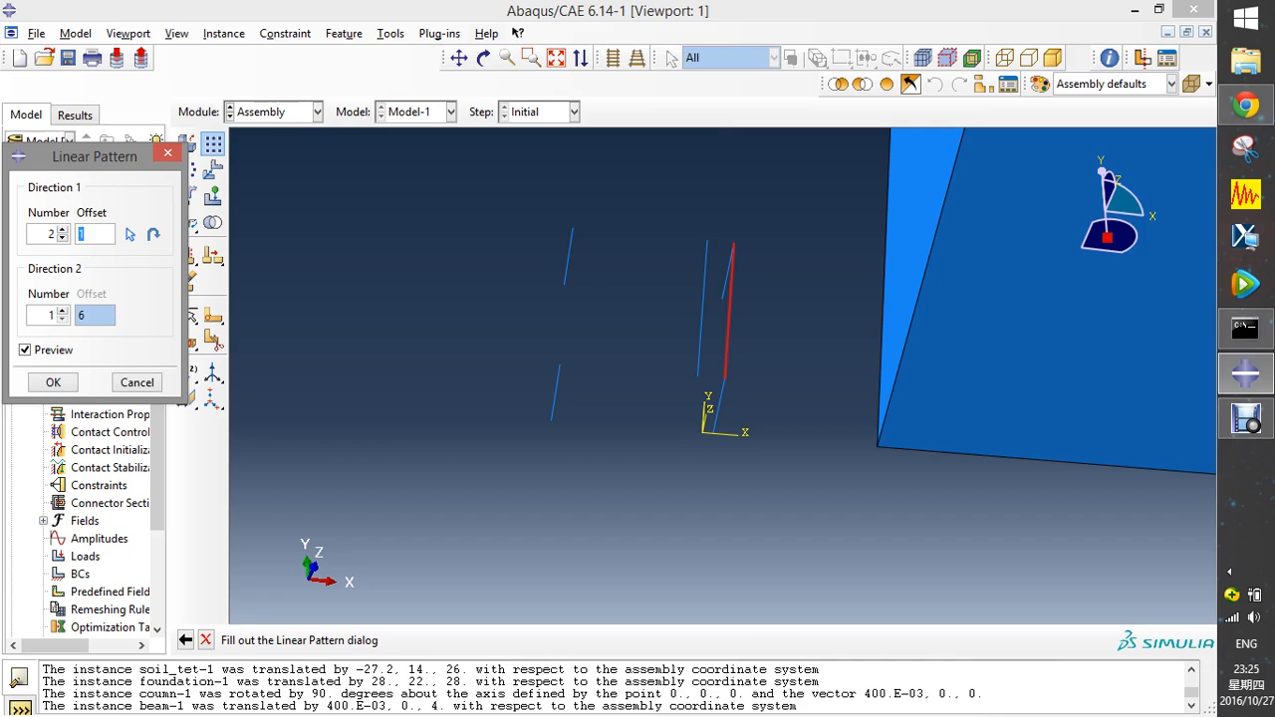
type("6")
left_click(53, 383)
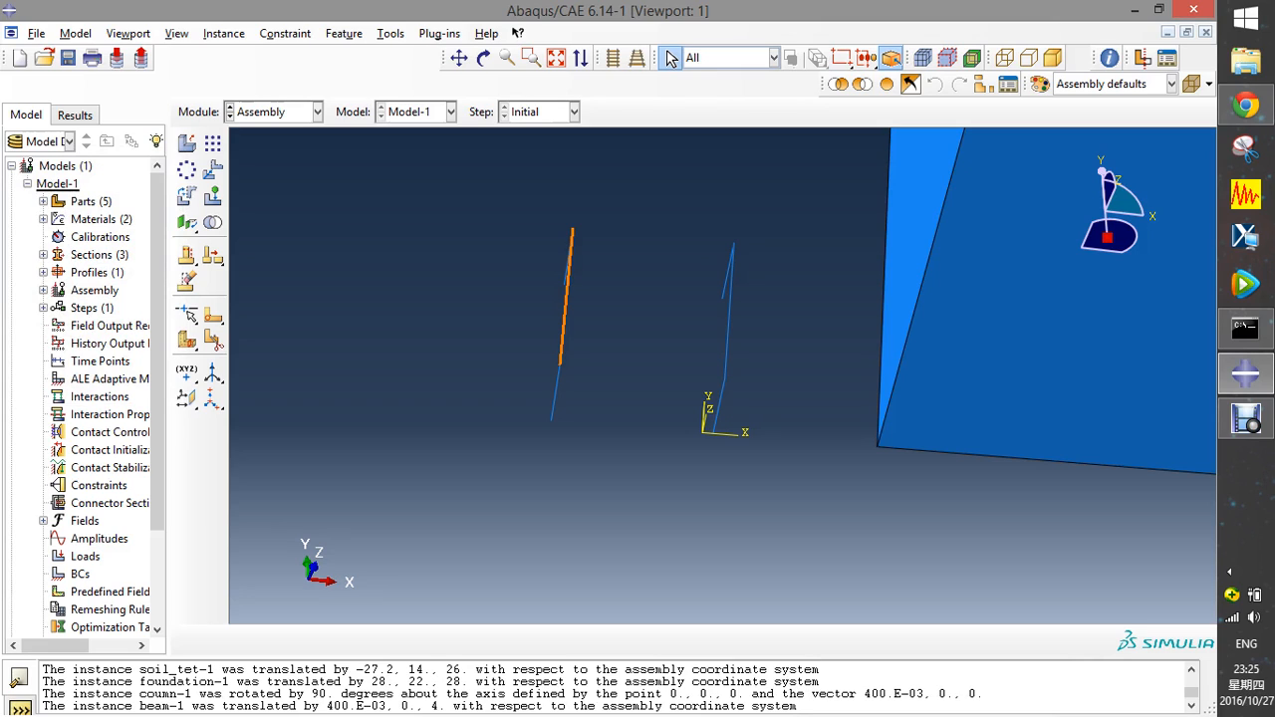
- Pattern the second beam linearly with number 2 and offset 1 in direction 1 and number 1 in direction 2
left_click(212, 143)
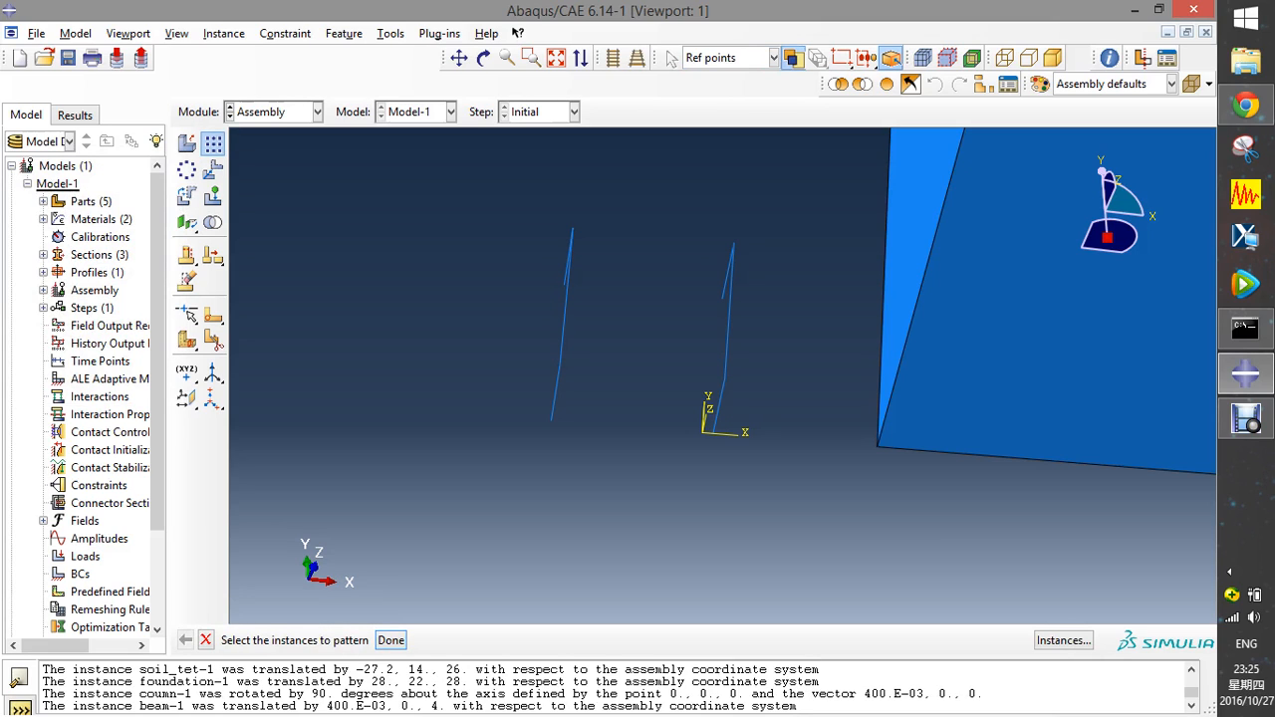
left_click(565, 313)
middle_click(565, 314)
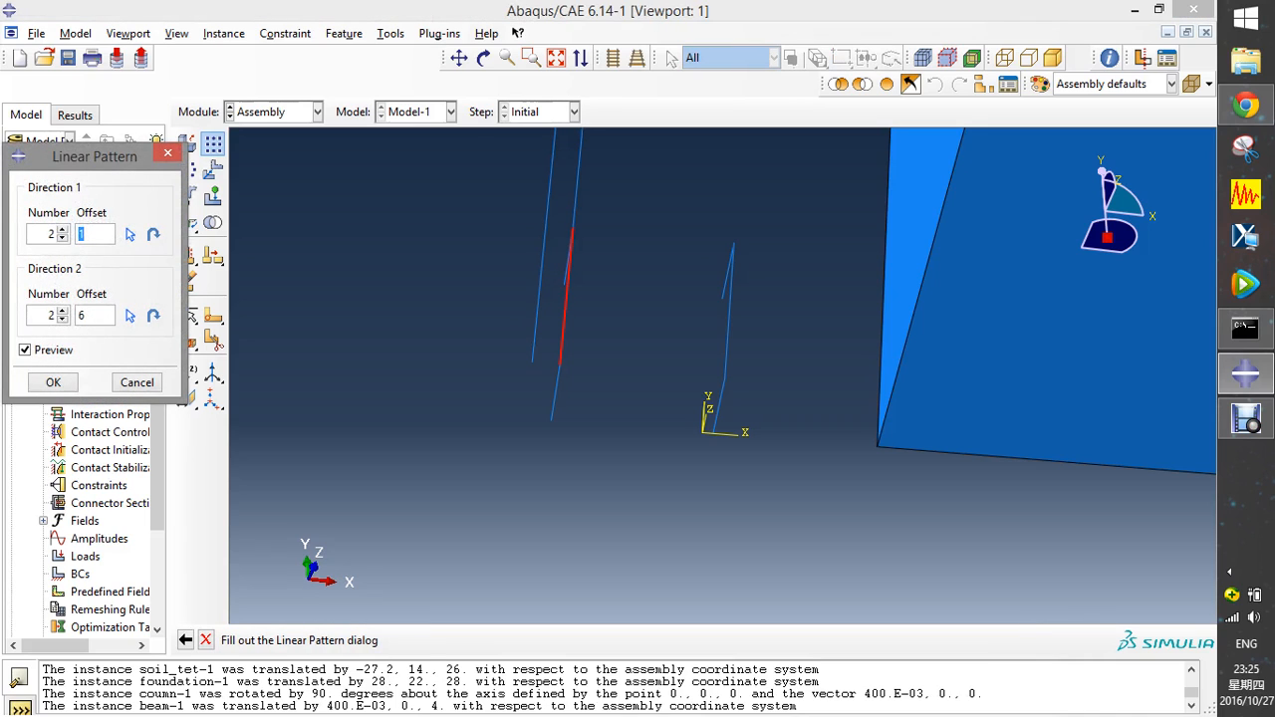
left_click(62, 320)
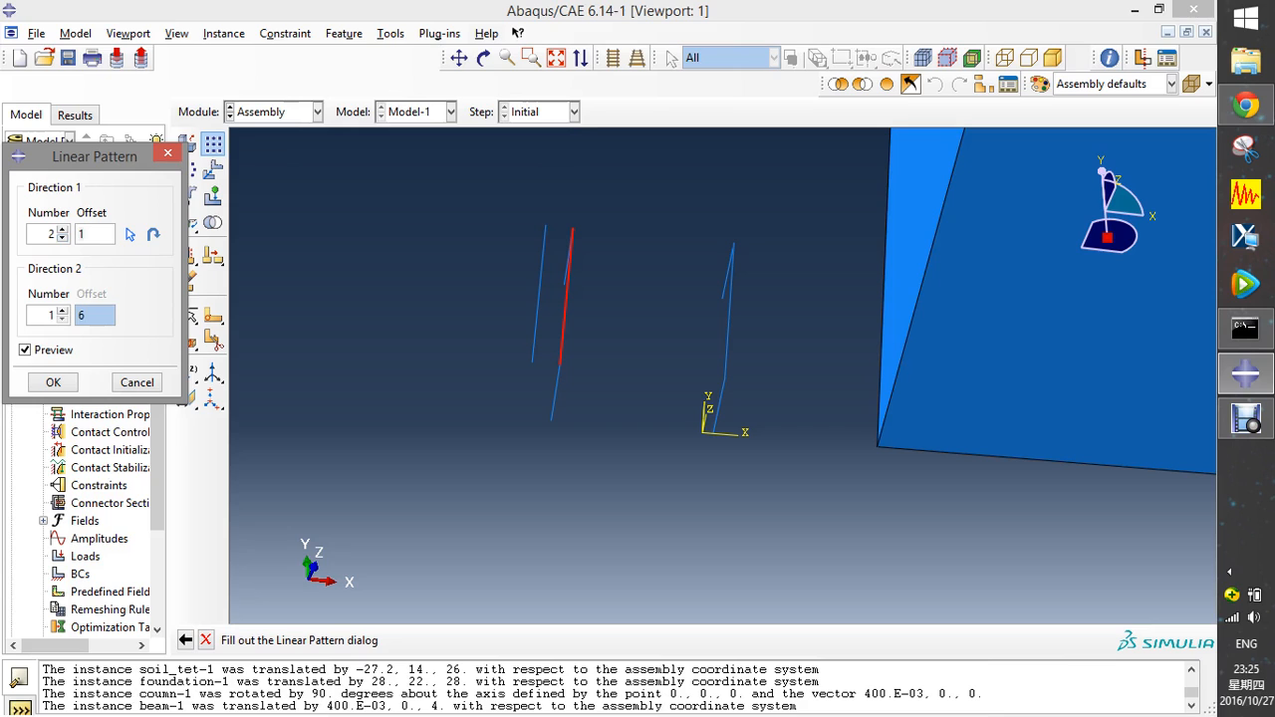
left_click(52, 383)
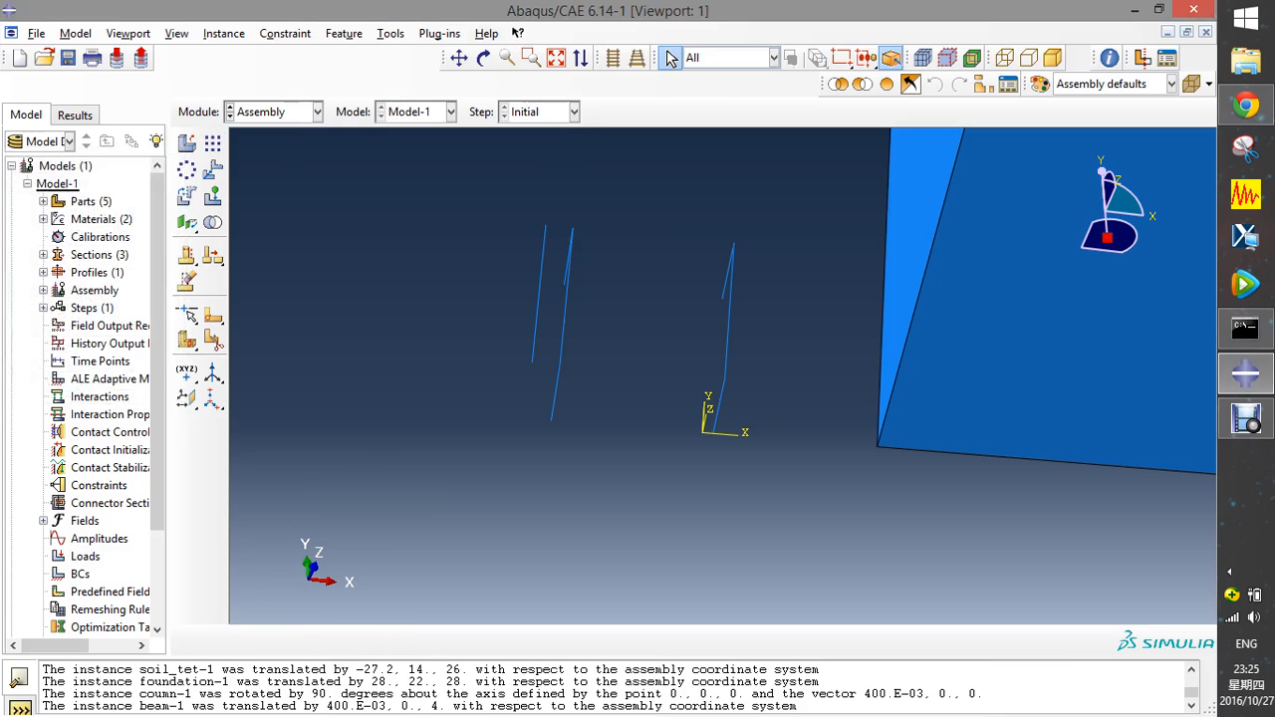
left_click(186, 196)
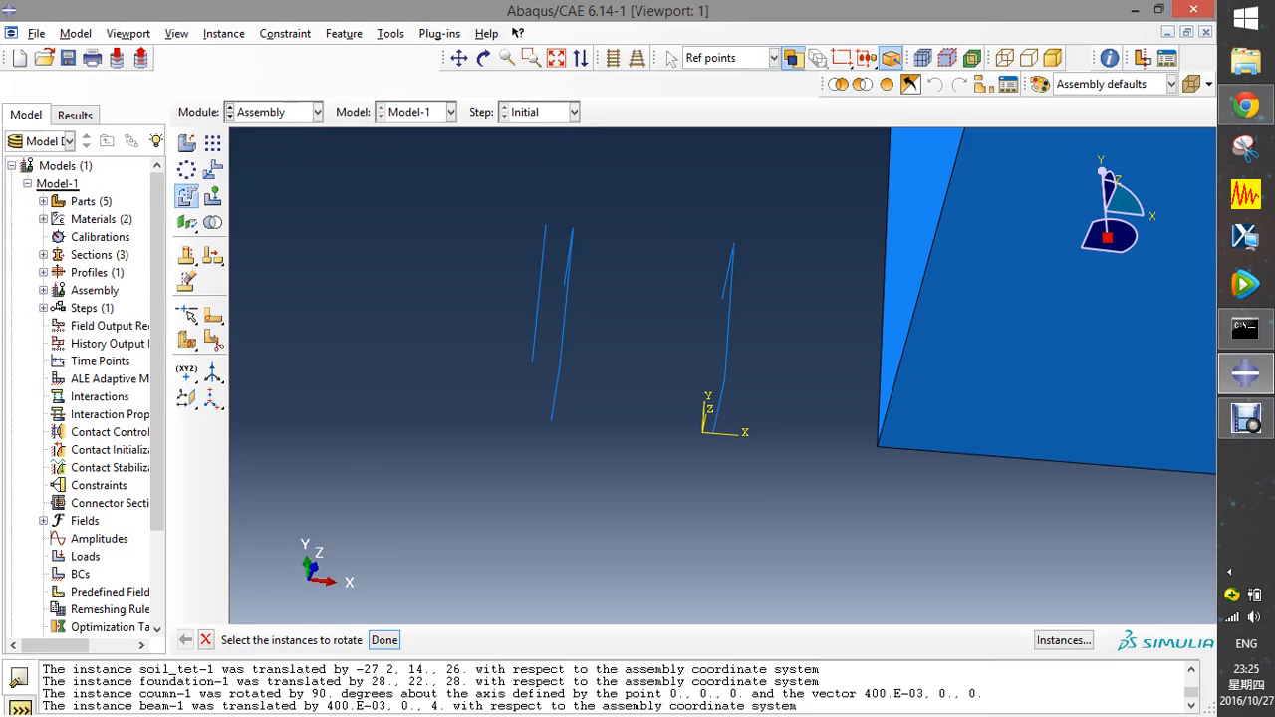
left_click(539, 294)
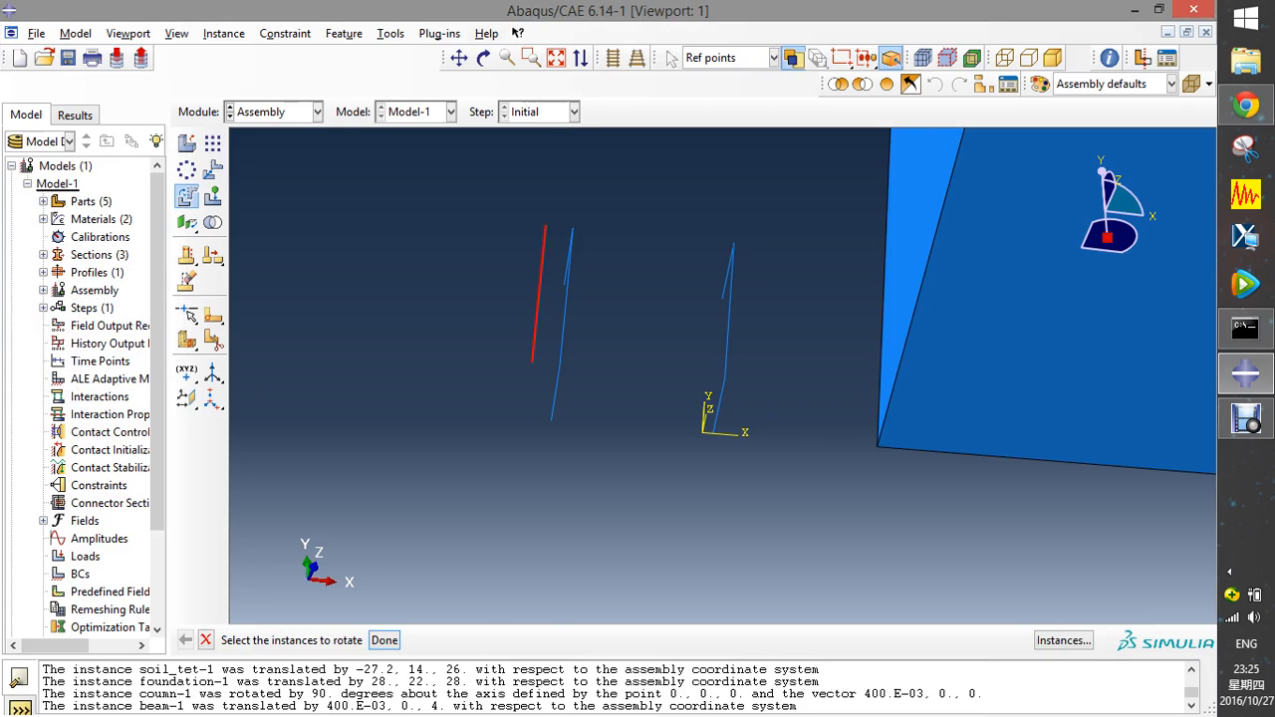
left_click(385, 641)
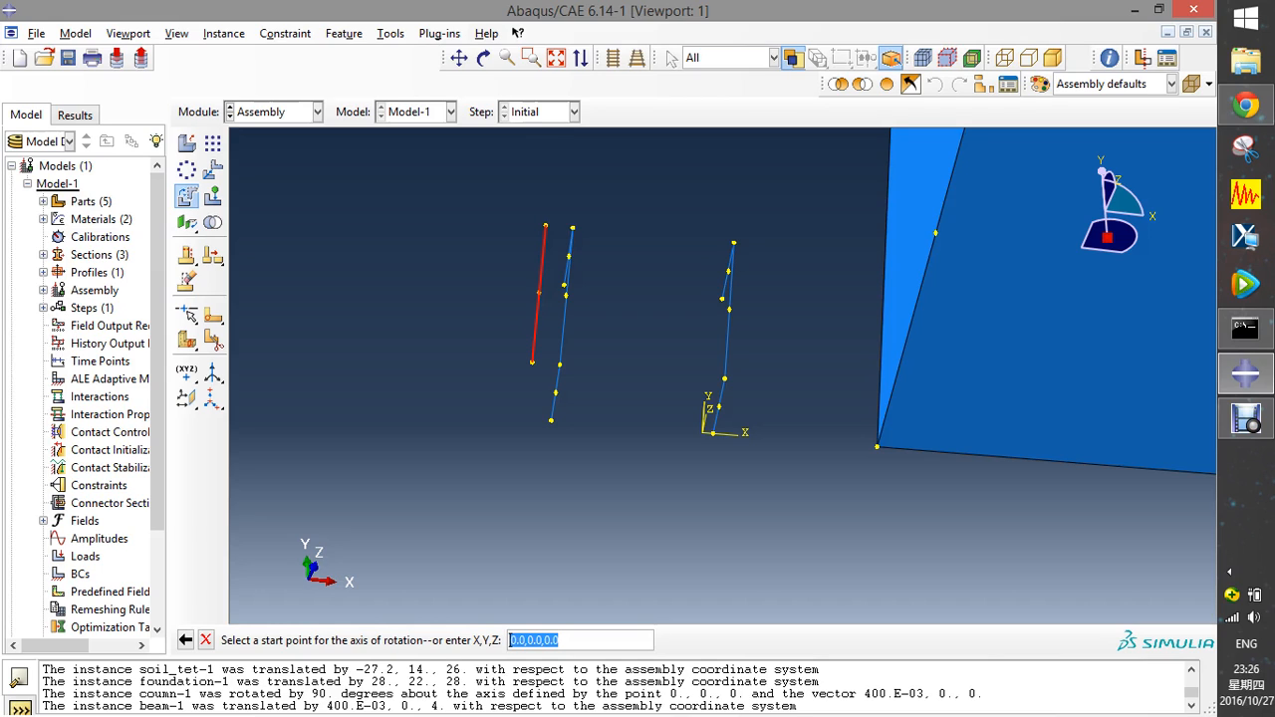
scroll(592, 309, "down", 1)
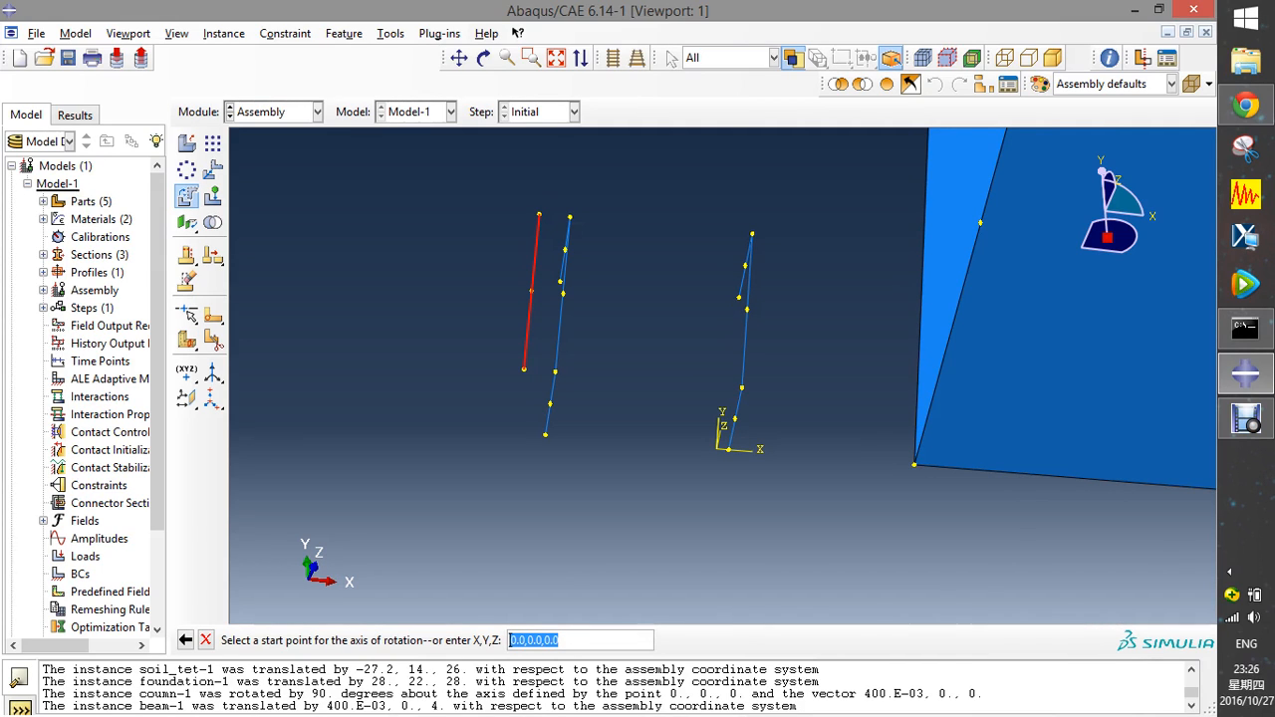
left_click(545, 435)
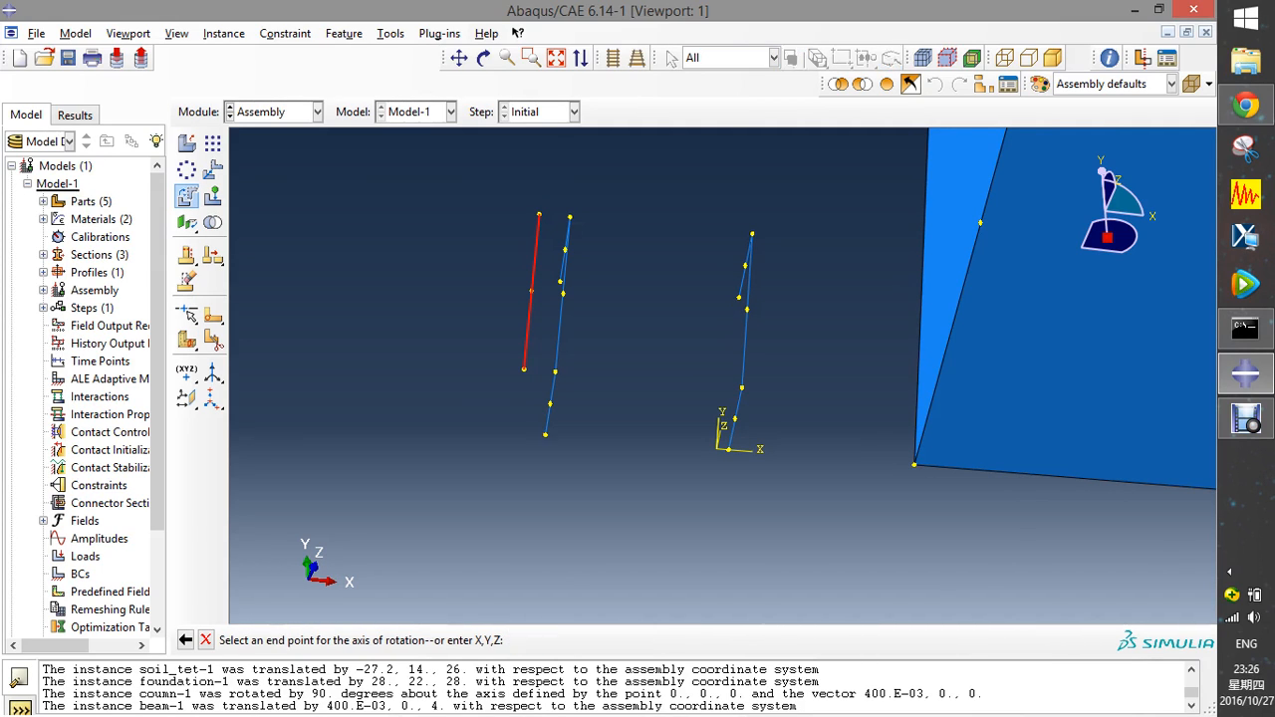
left_click(555, 372)
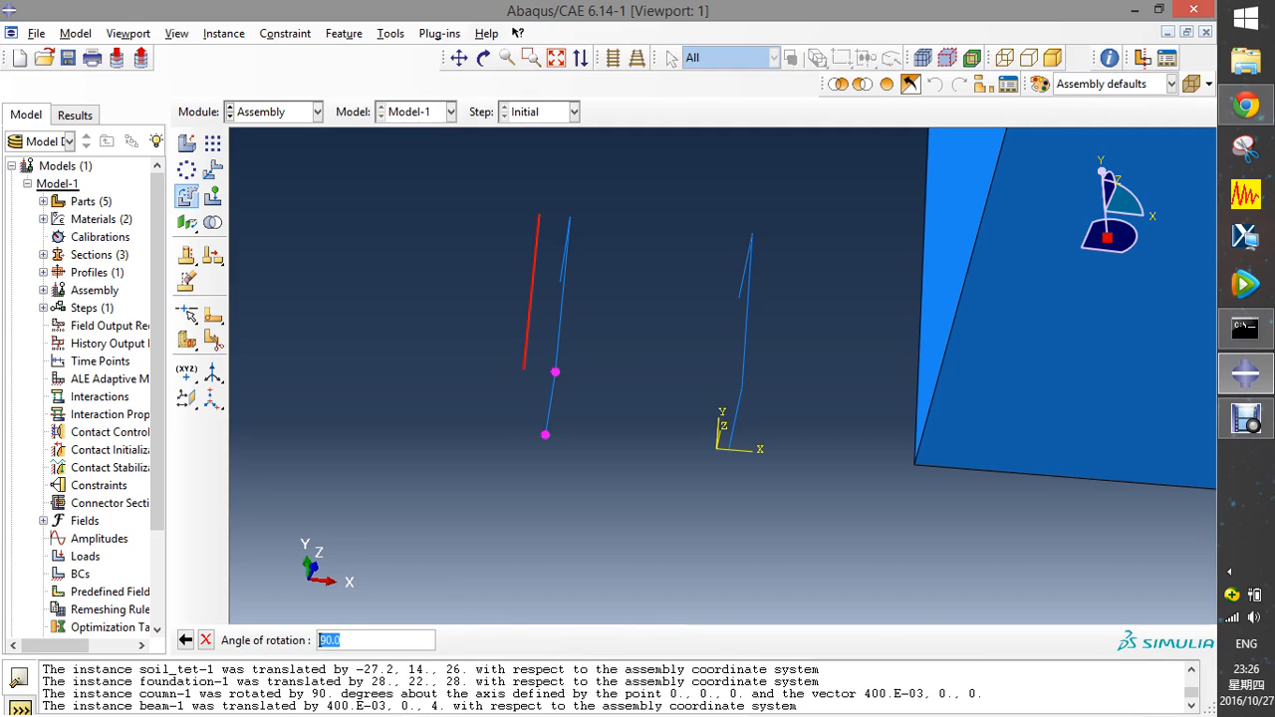
key("Return")
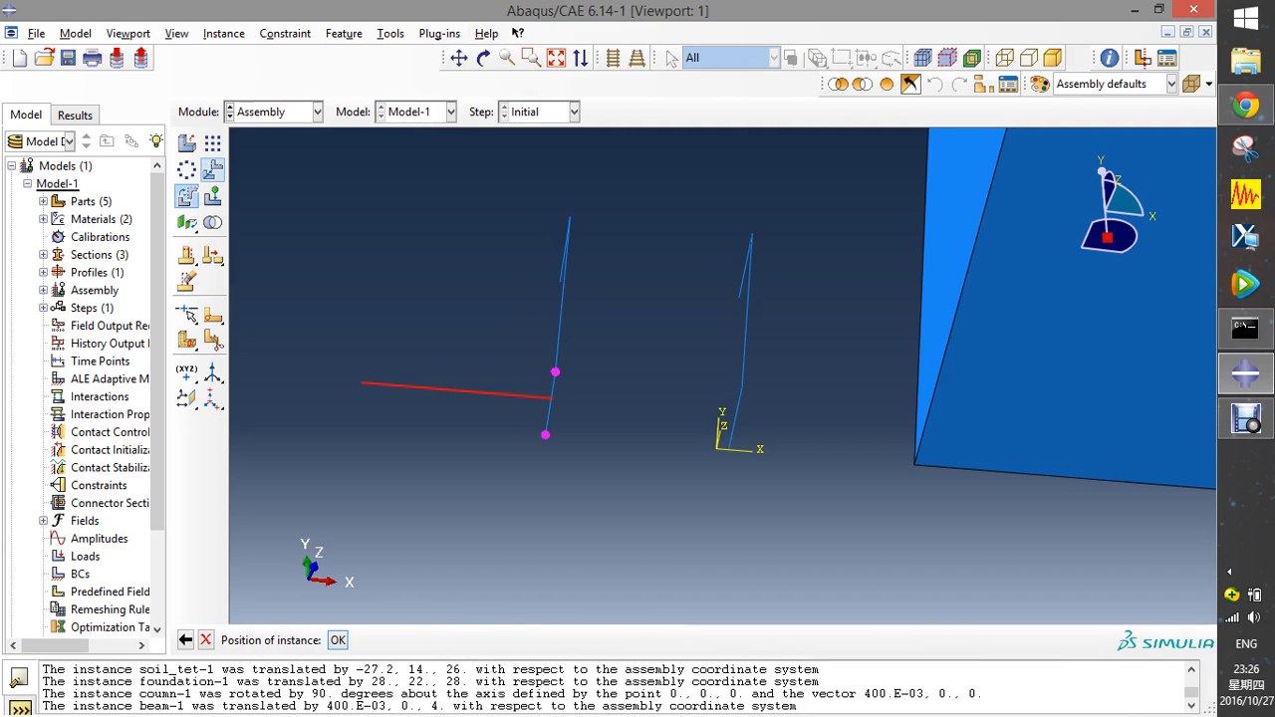
left_click(212, 170)
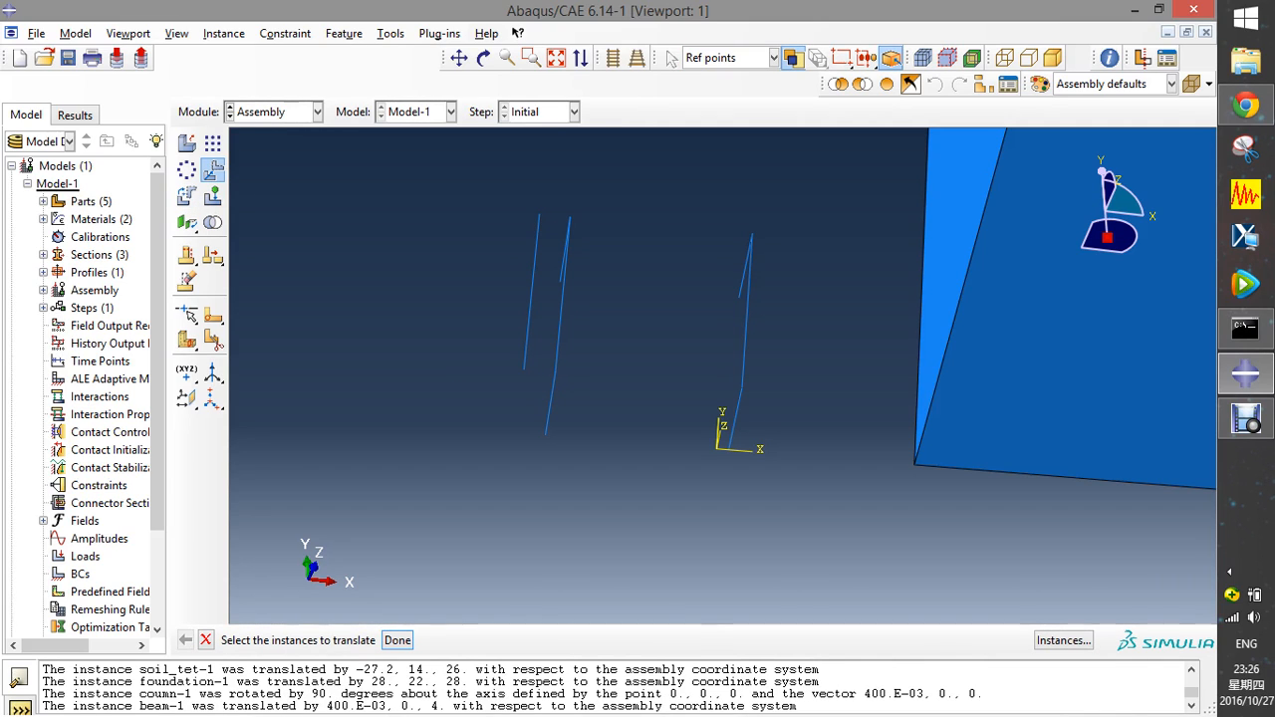
left_click(531, 291)
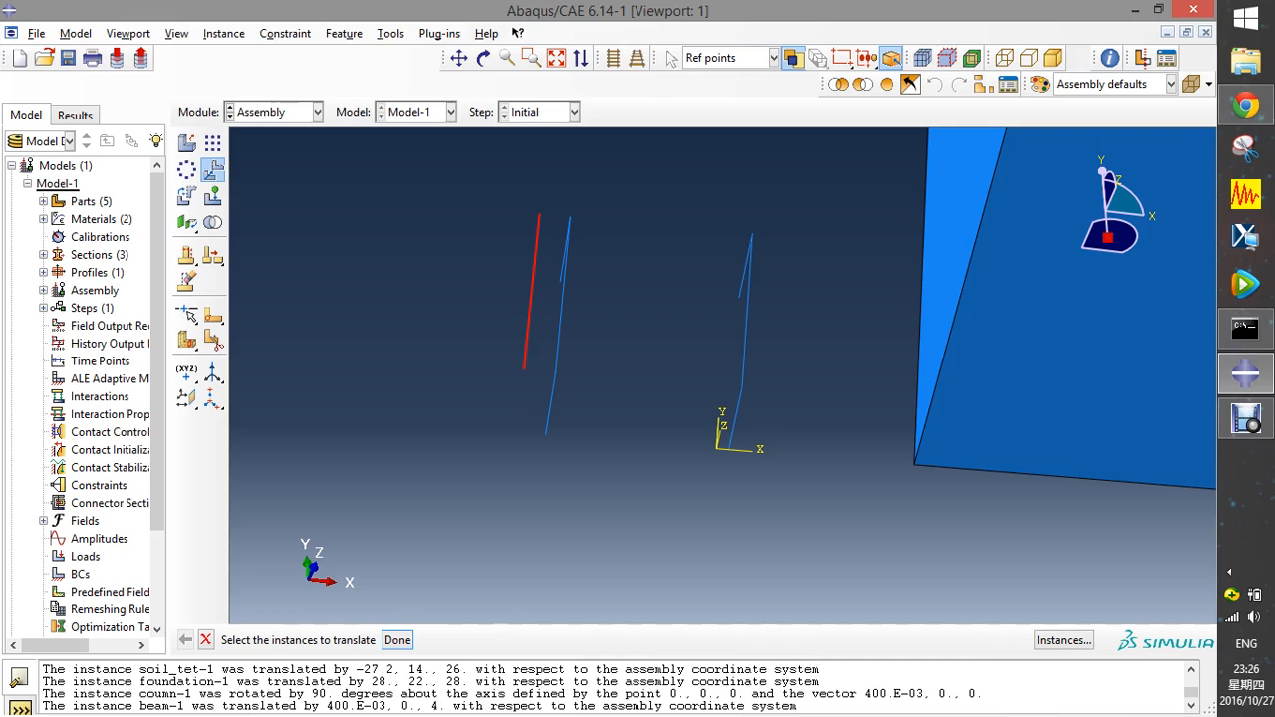
key("Escape")
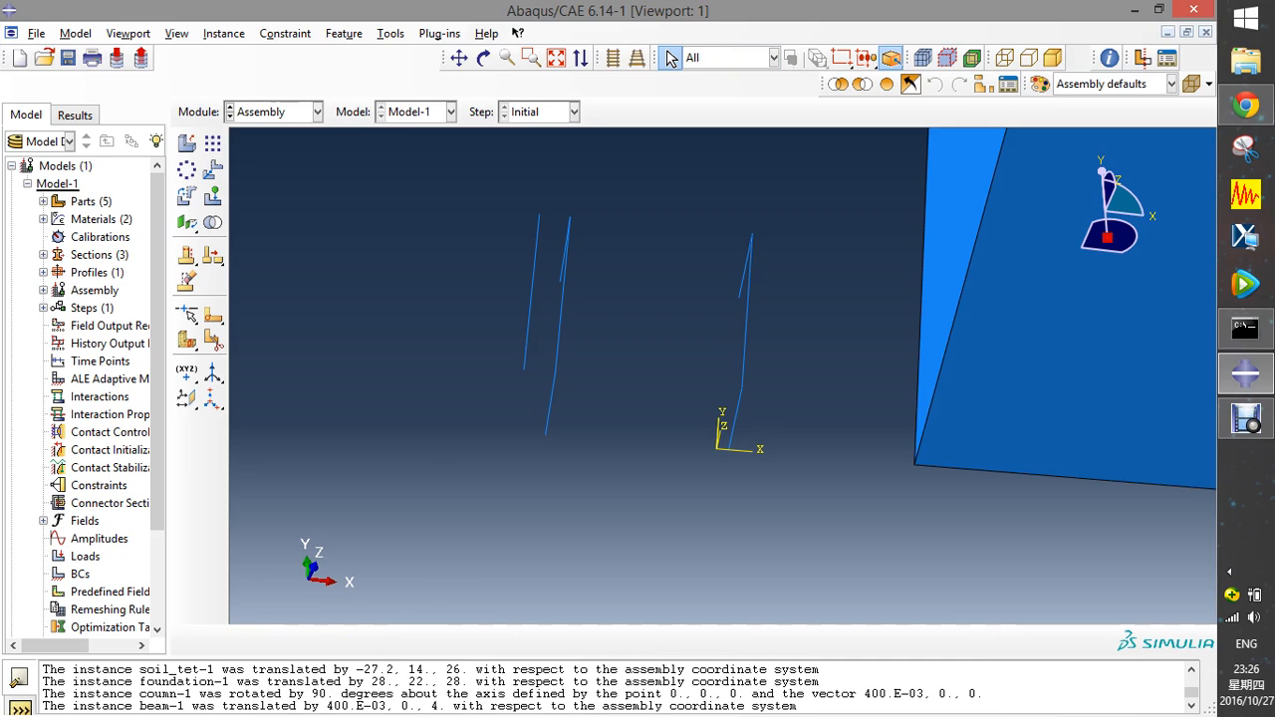
- Rotate the newest beam copy 90 degrees about the adjacent lower column, with the axis running from its free end to its beam joint
left_click(186, 195)
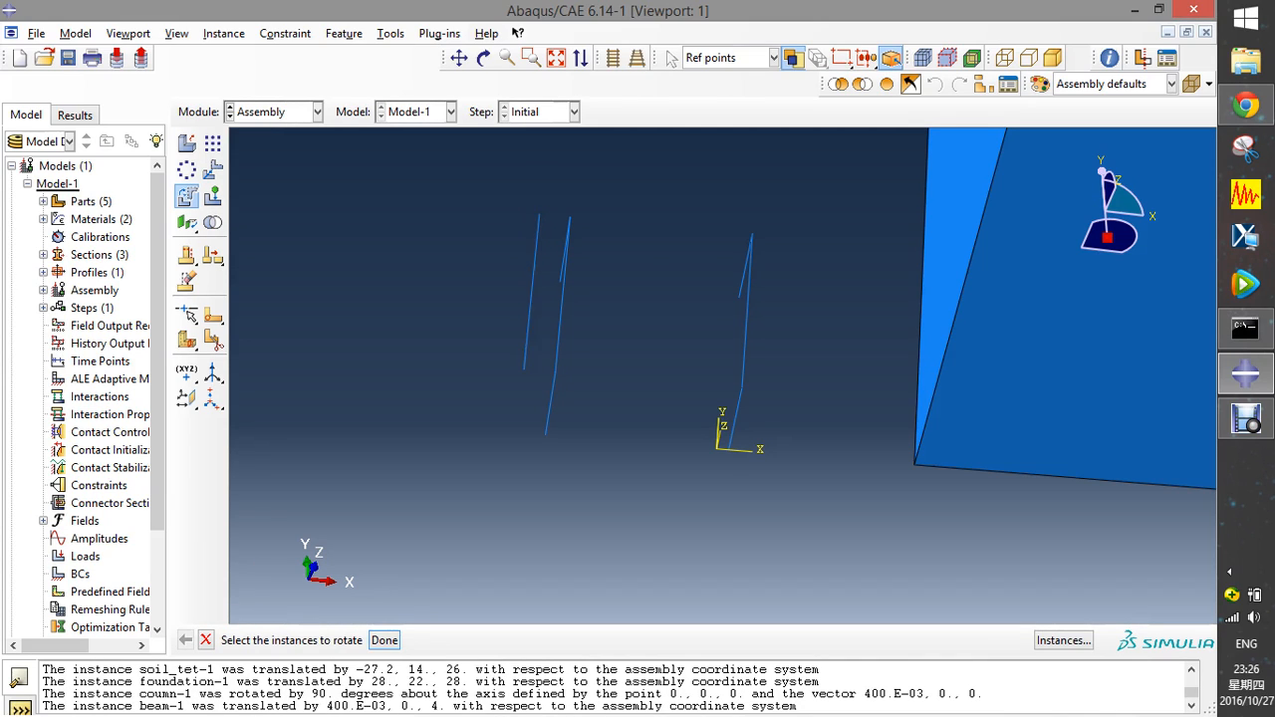
left_click(527, 340)
scroll(527, 340, "down", 1)
middle_click(528, 340)
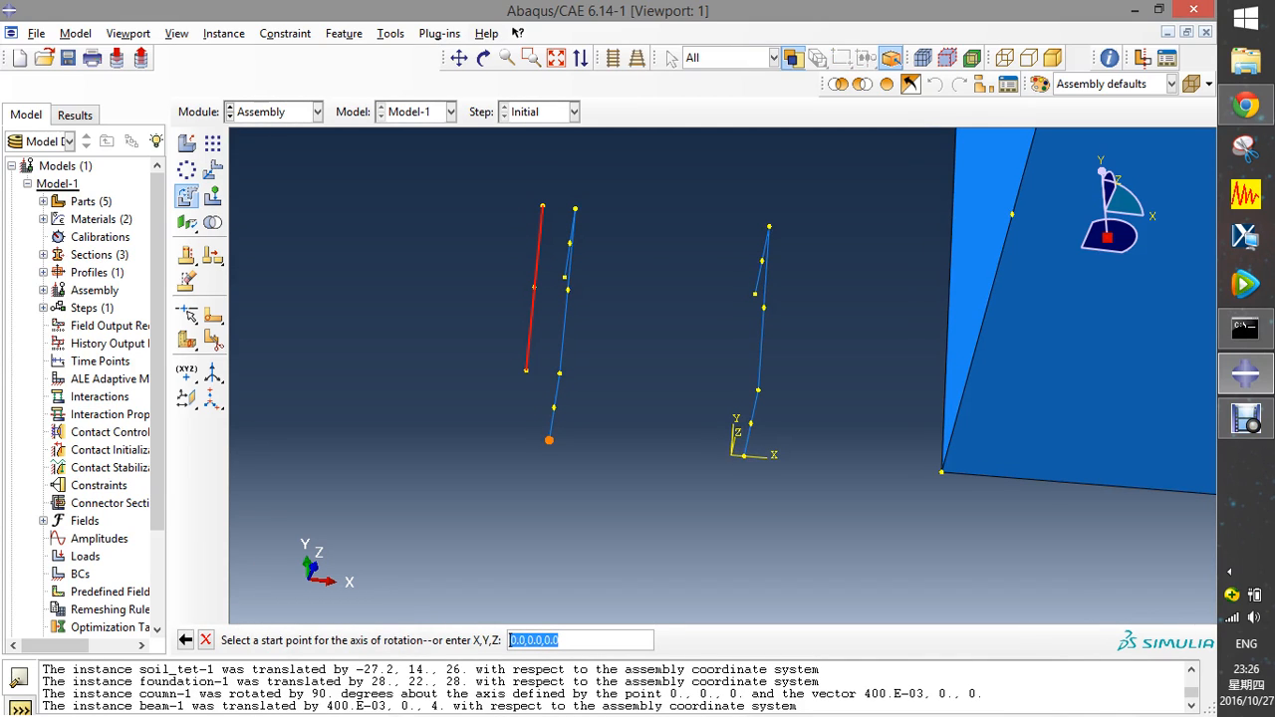
left_click(549, 439)
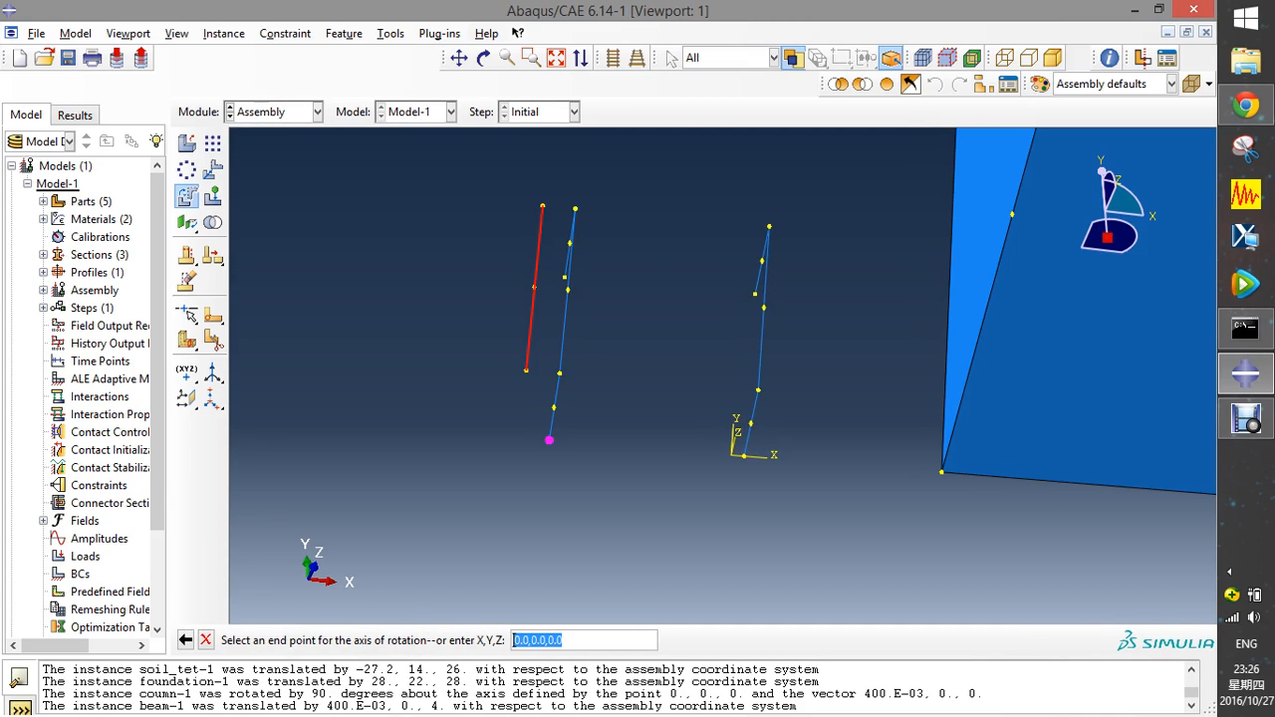
left_click(559, 372)
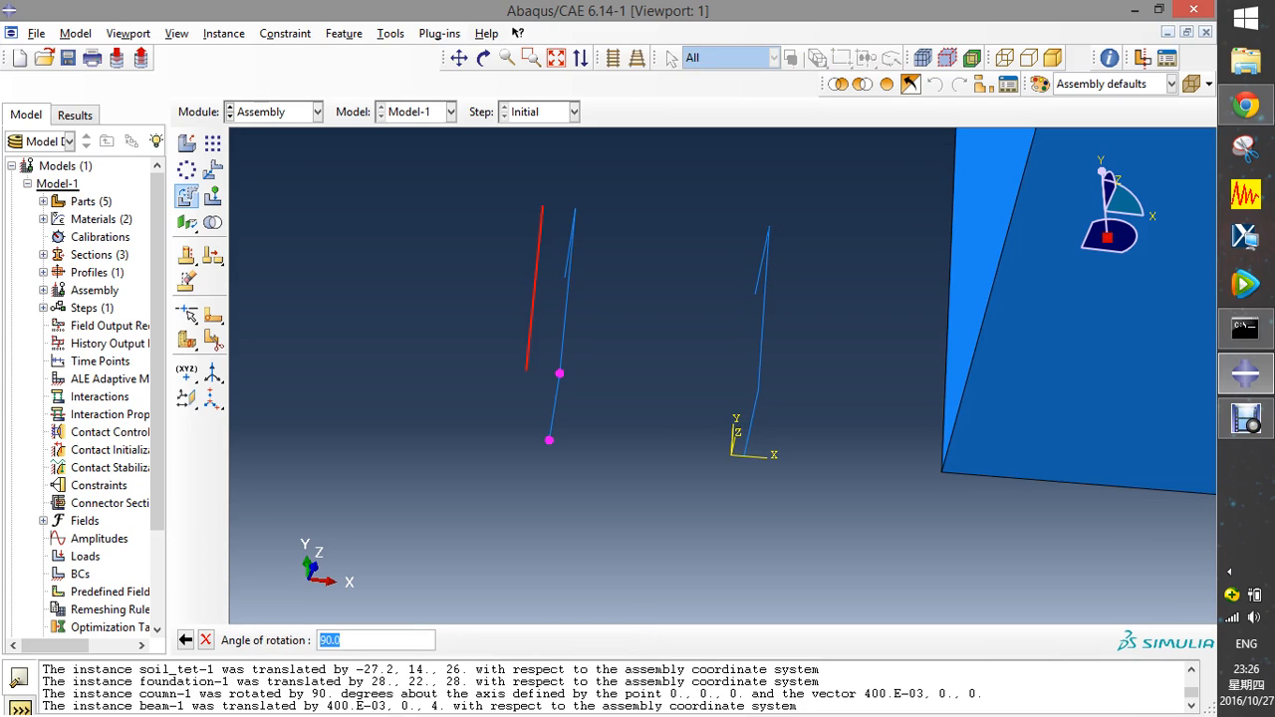
key("Return")
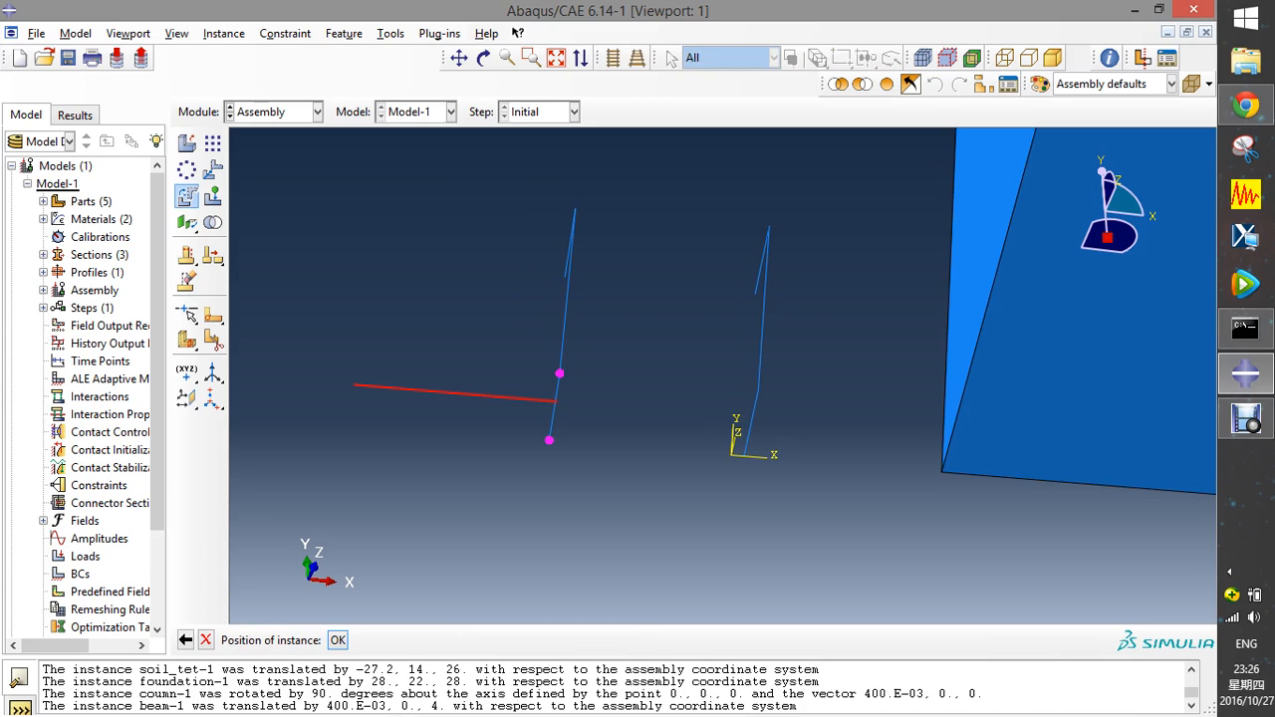
key("Return")
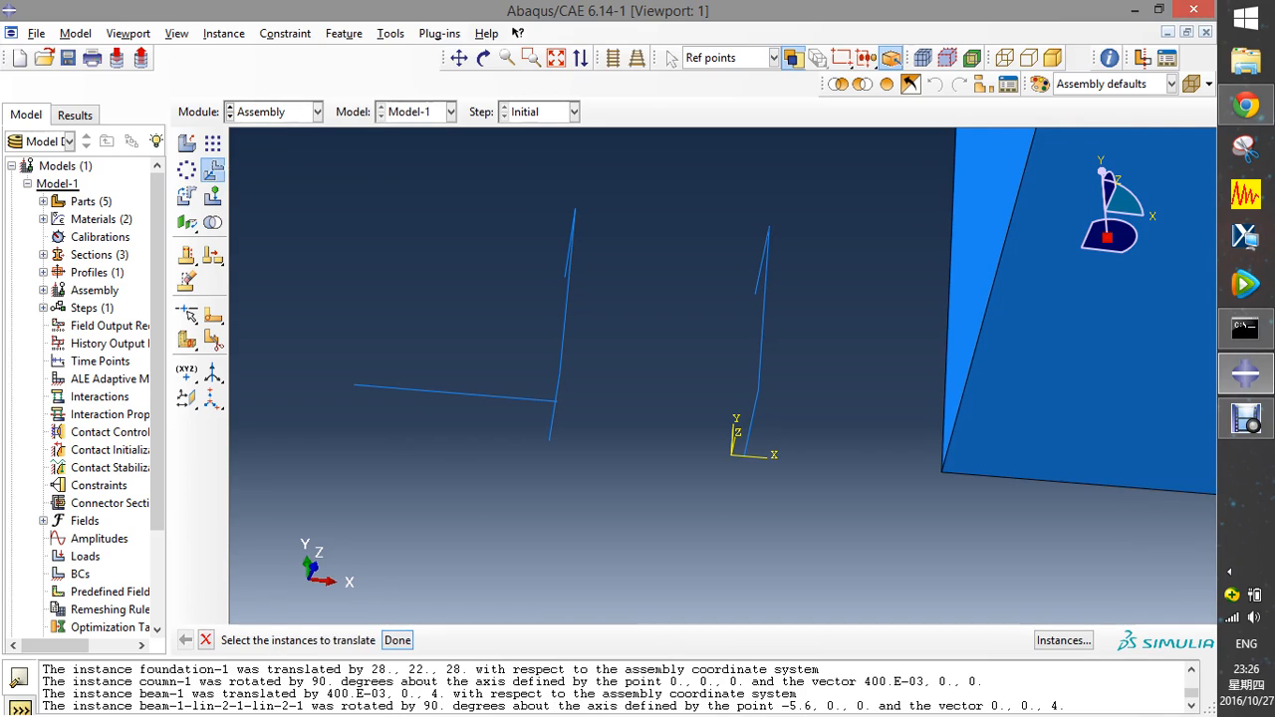
- Translate the rotated beam from its outer endpoint to the upper joint of the neighbouring beam and column so it spans both frames
left_click(455, 393)
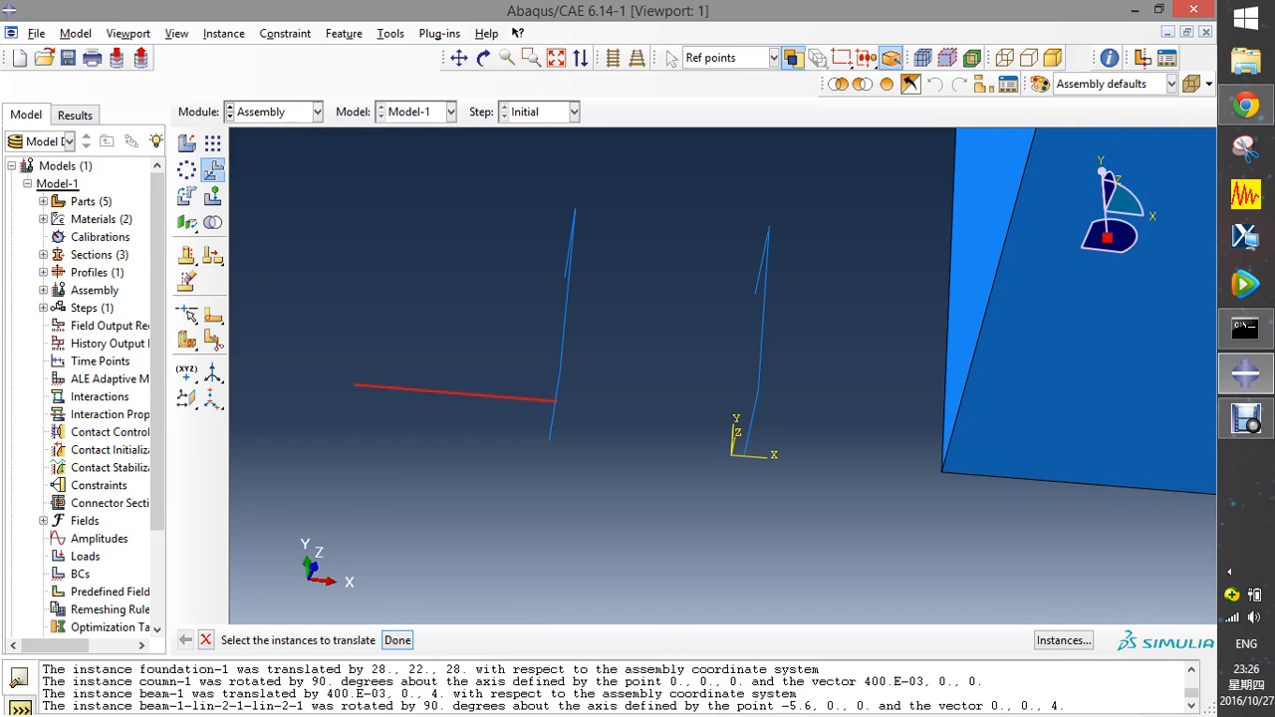
left_click(398, 641)
left_click(354, 385)
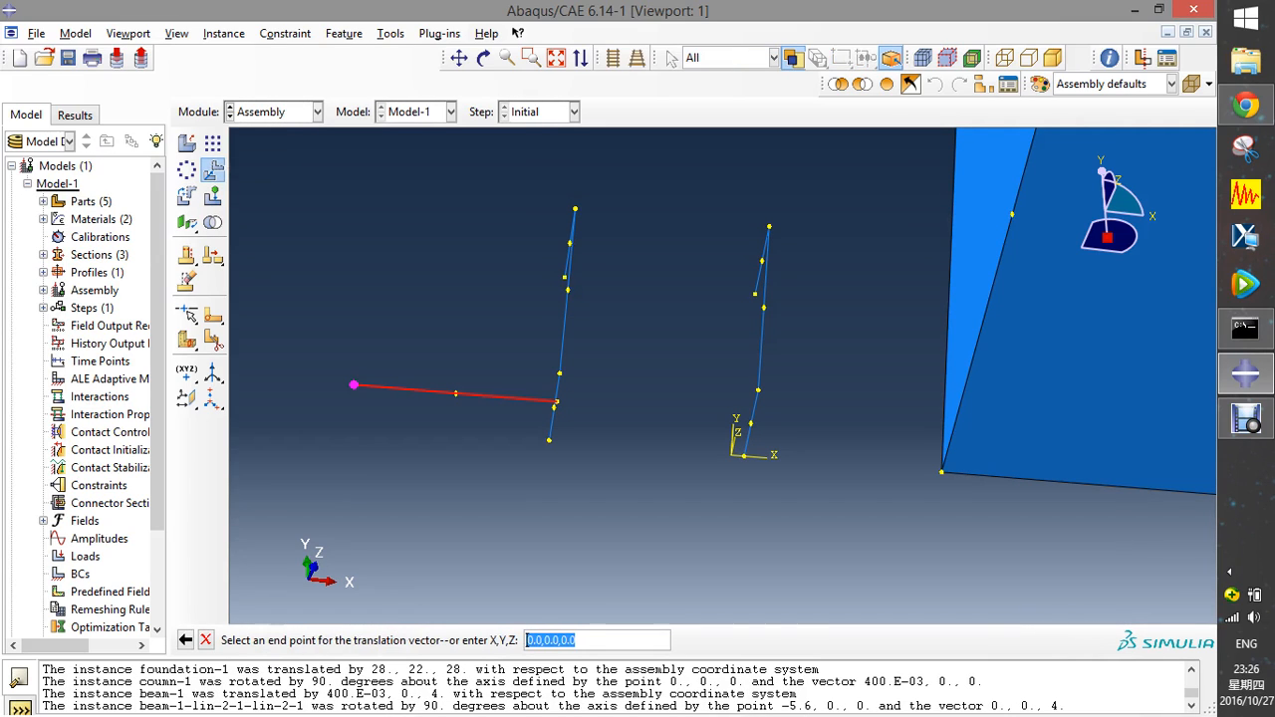
left_click(575, 208)
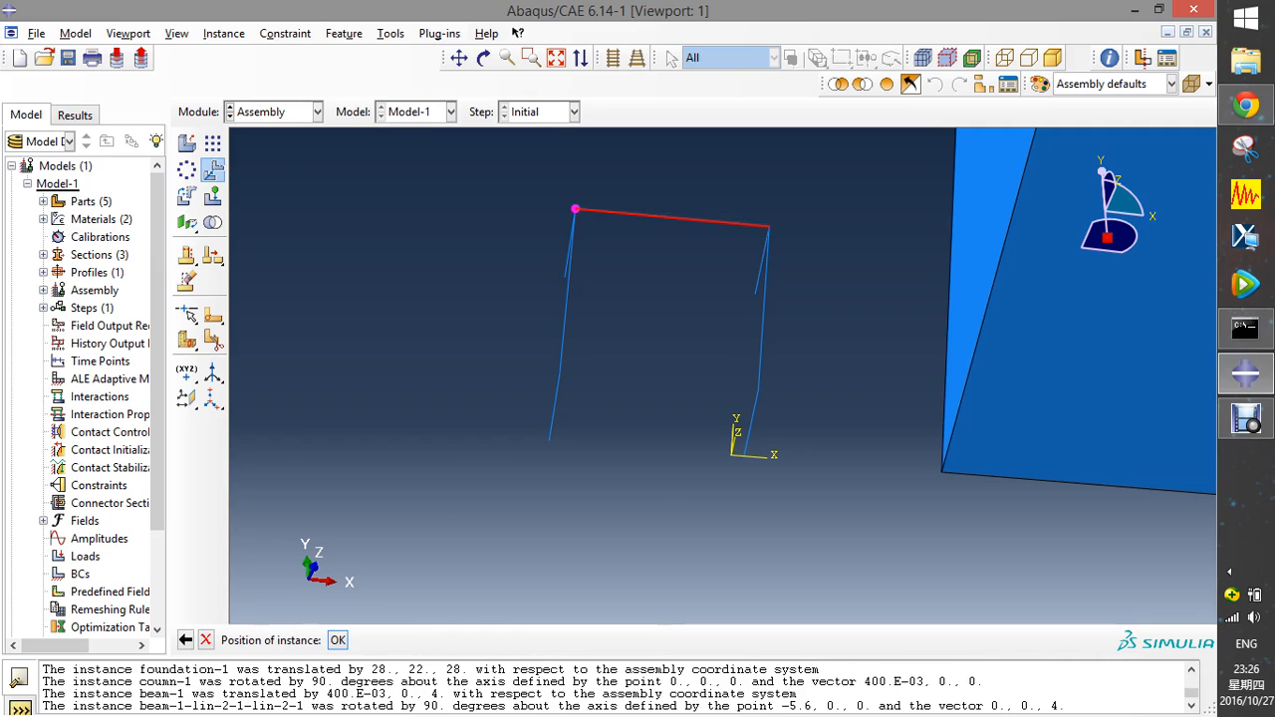
left_click(338, 640)
- Pattern the beam spanning both frames with number 1 in direction 1 and number 2, offset 6 in flipped direction 2
left_click(214, 144)
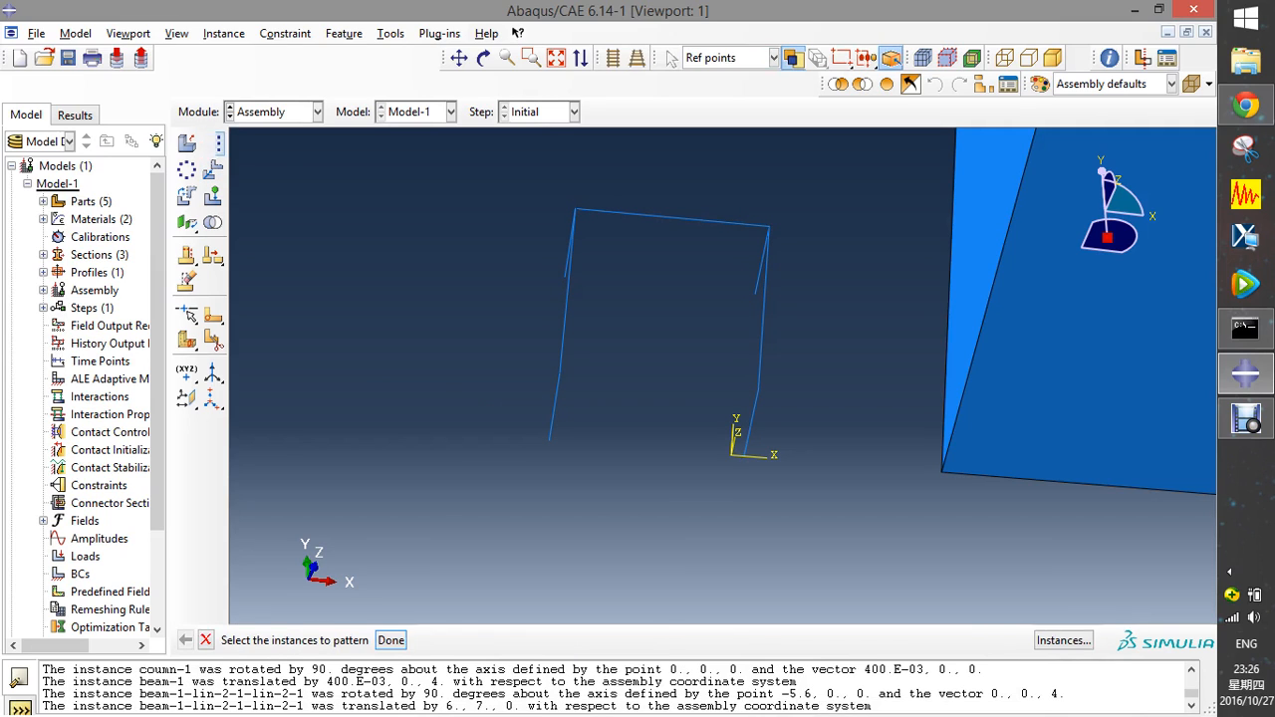
left_click(671, 217)
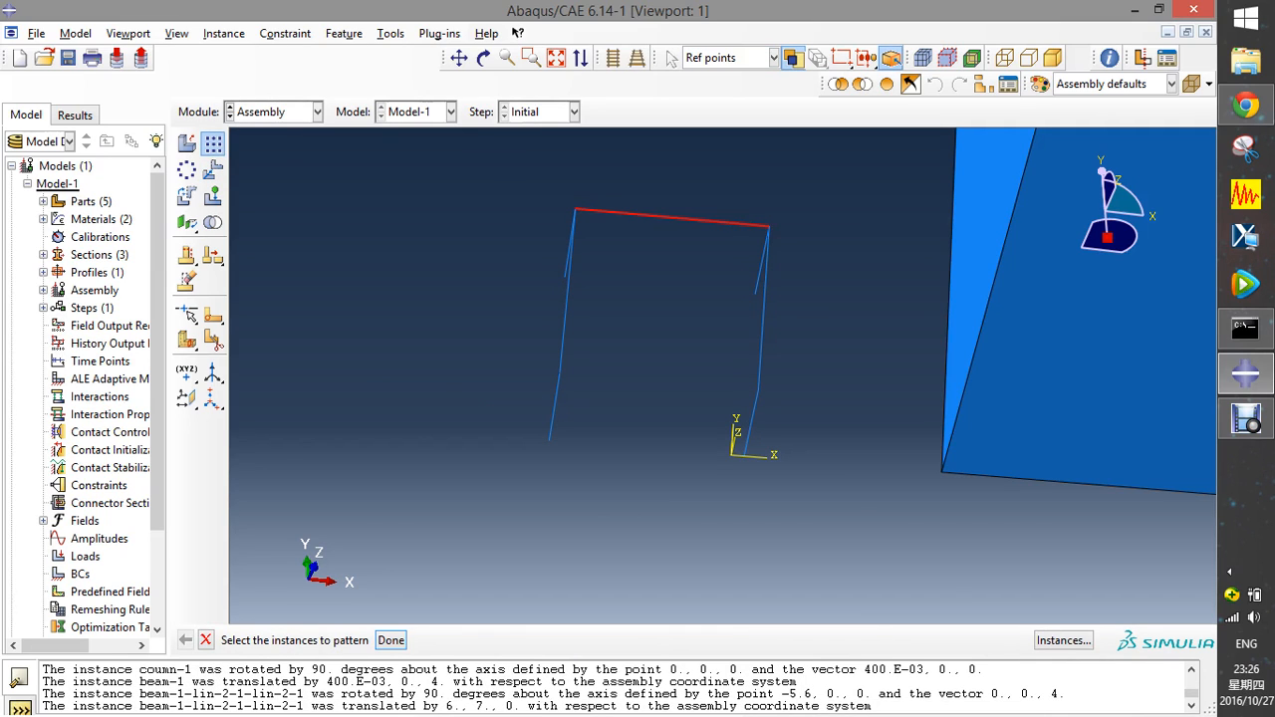
left_click(391, 641)
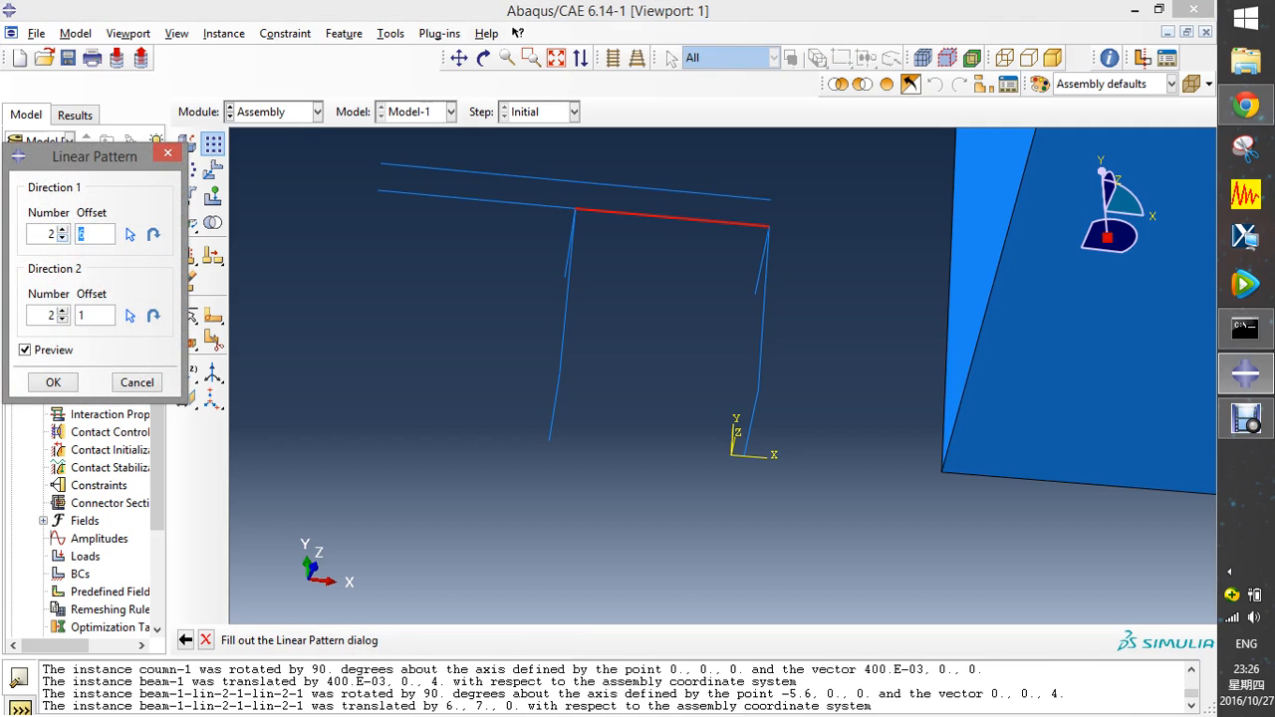
left_click(62, 239)
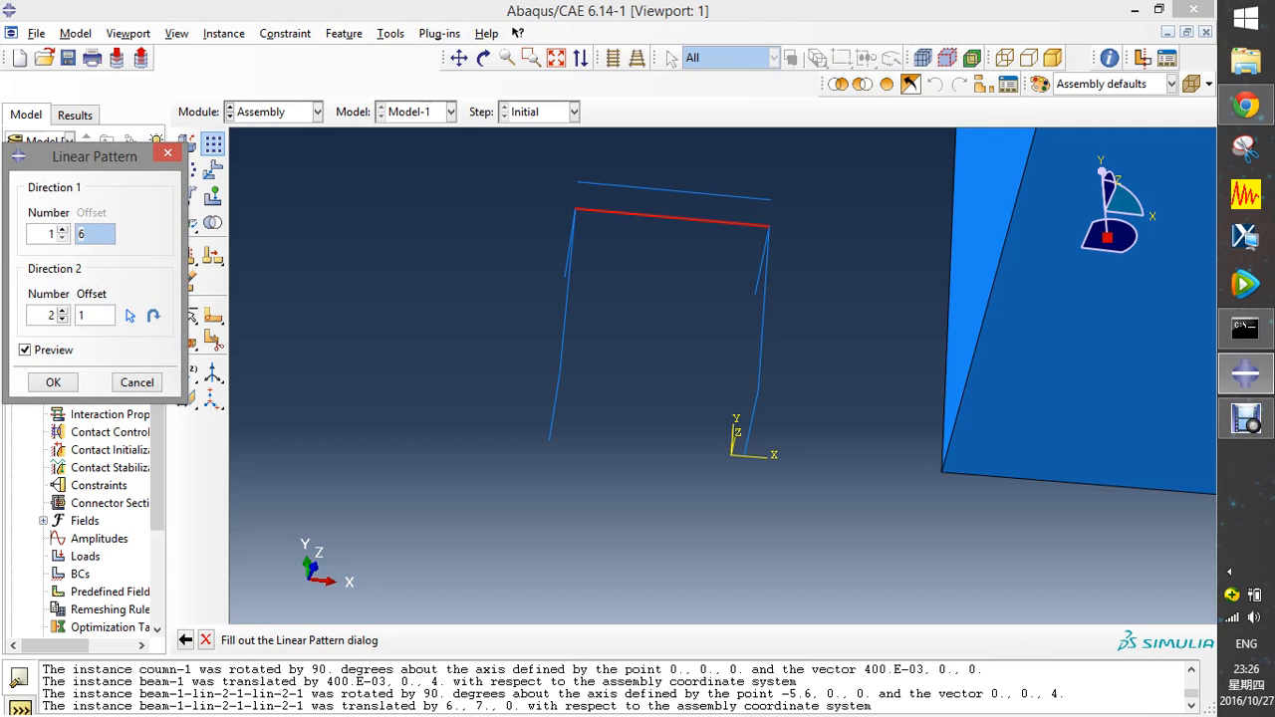
double_click(80, 315)
type("6")
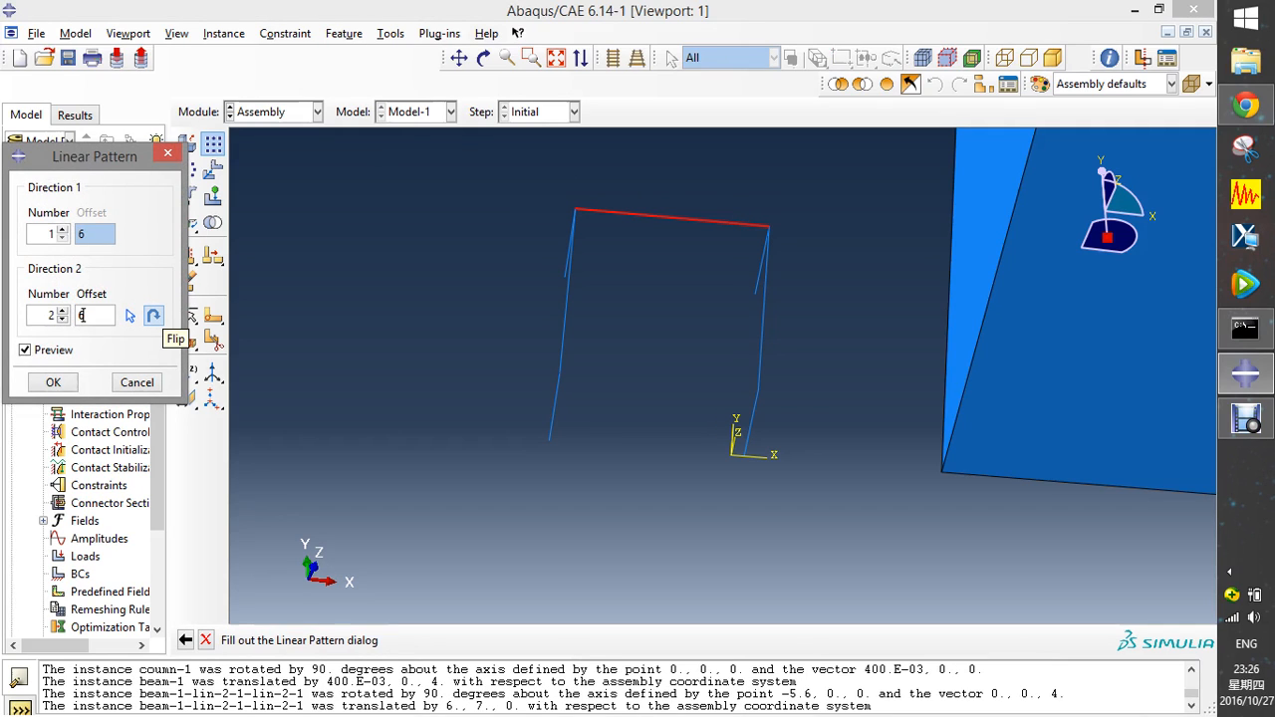
left_click(153, 315)
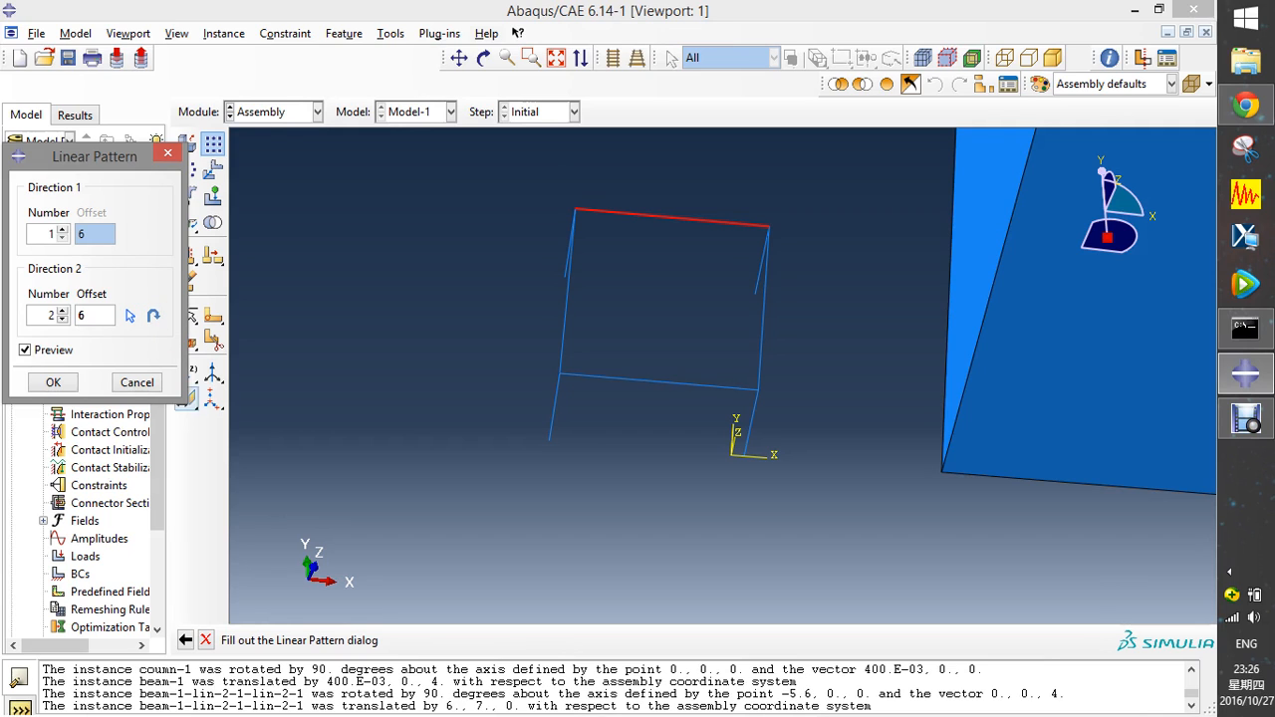
left_click(53, 383)
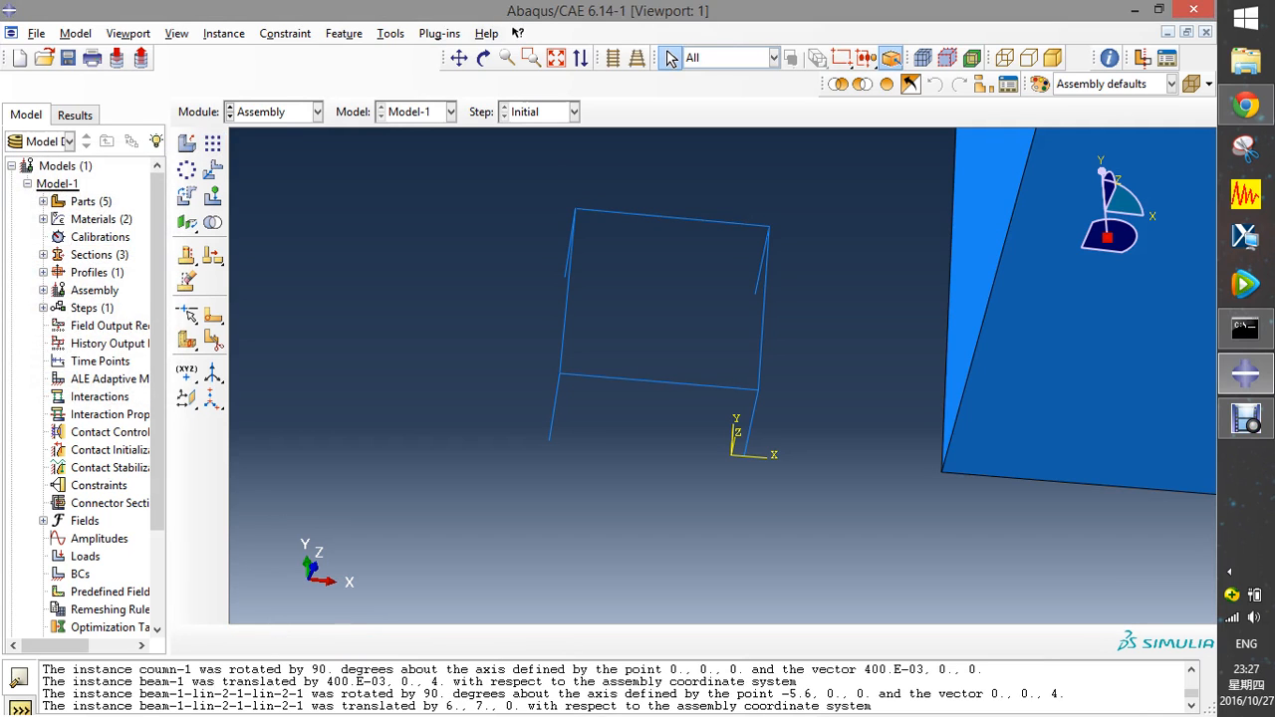
- Pattern the entire one-storey frame linearly along a column line with number 3 and offset 4 in direction 1, and number 1 in direction 2
left_click(507, 57)
left_click(483, 58)
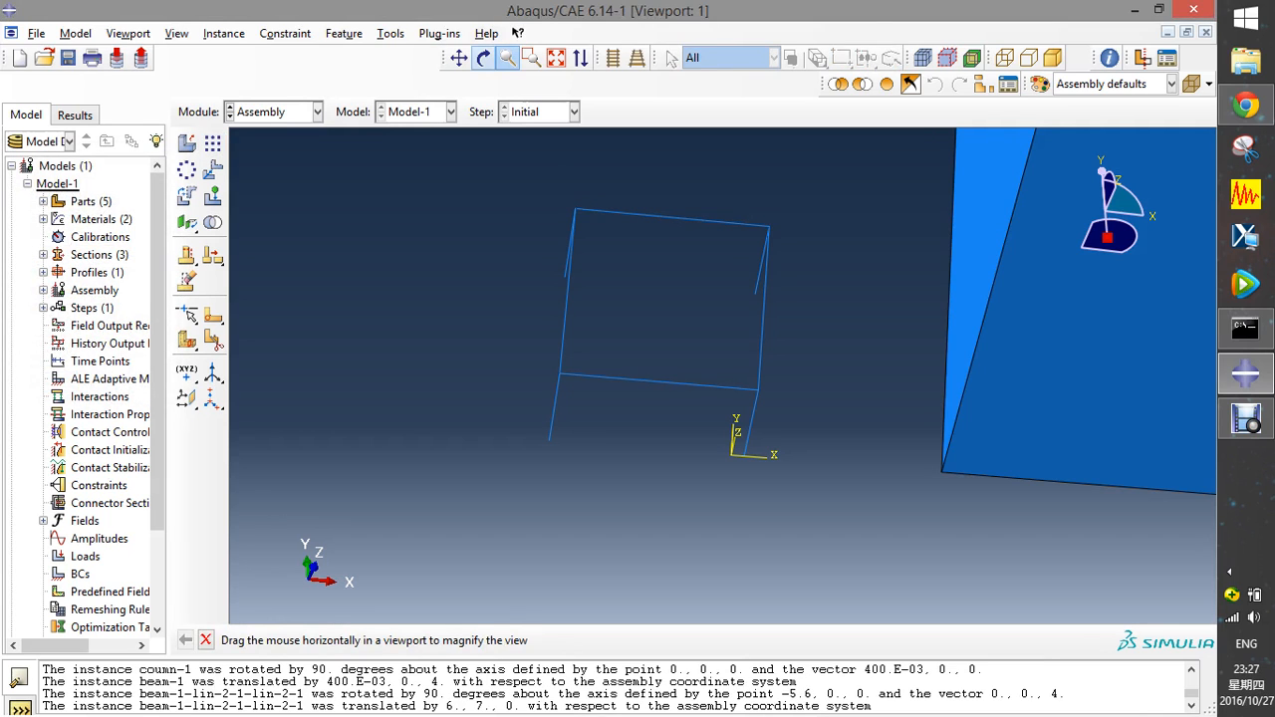
left_click_drag(673, 318, 627, 282)
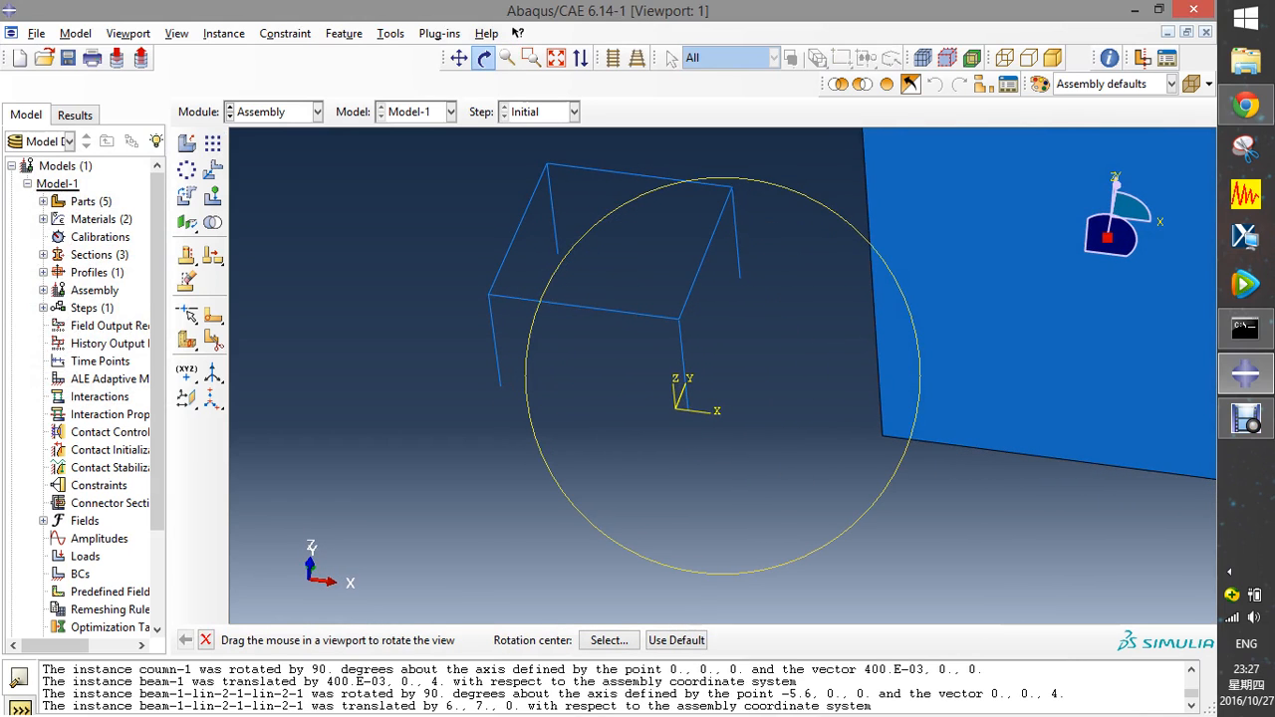
left_click(671, 58)
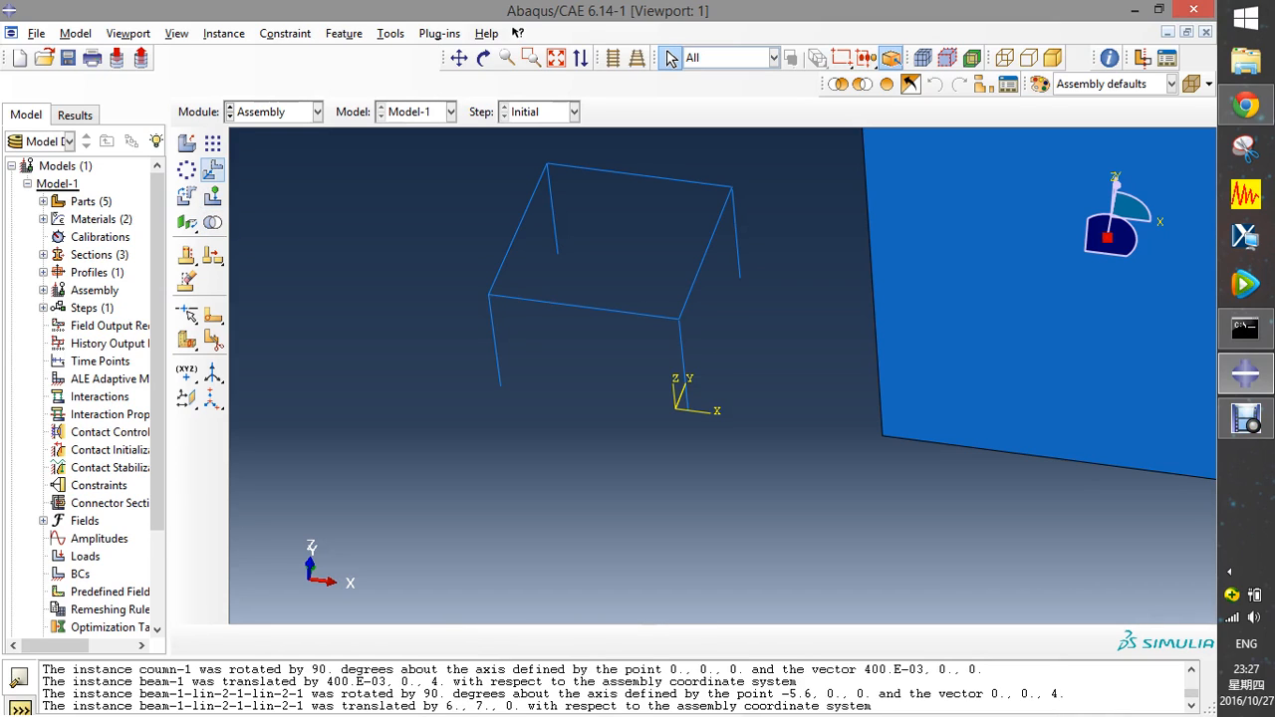
left_click(212, 143)
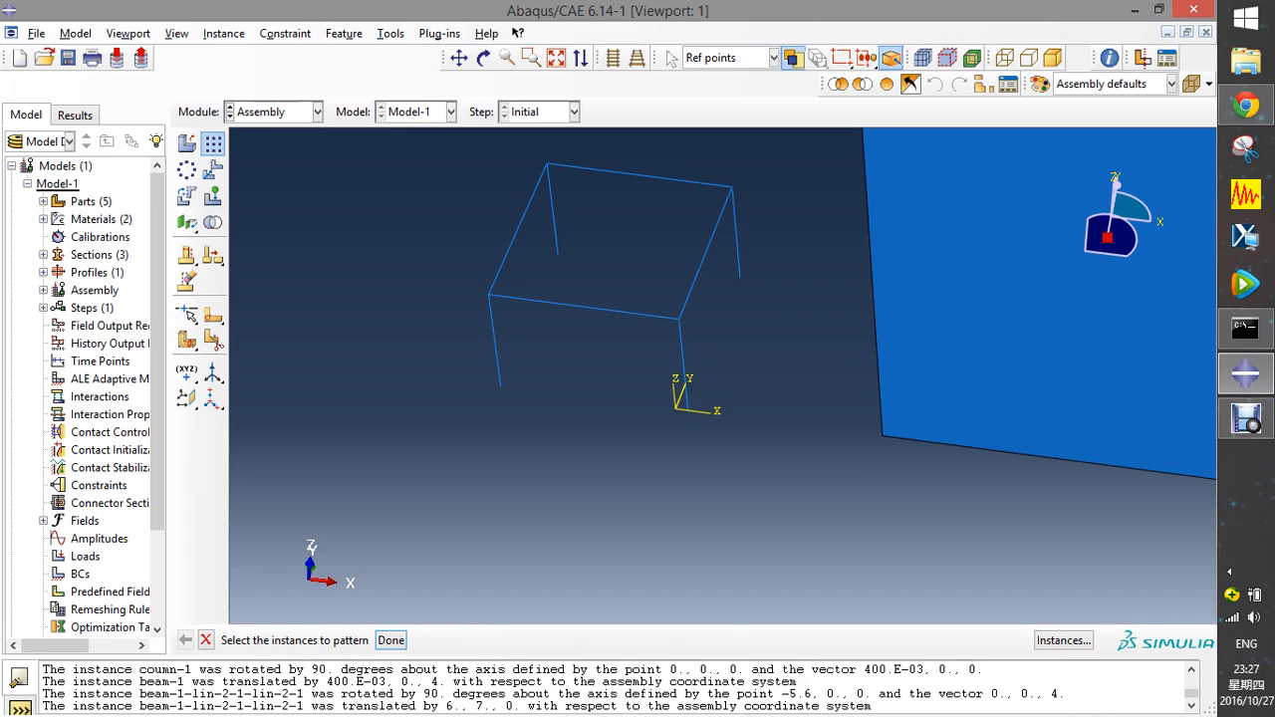
scroll(716, 399, "down", 4)
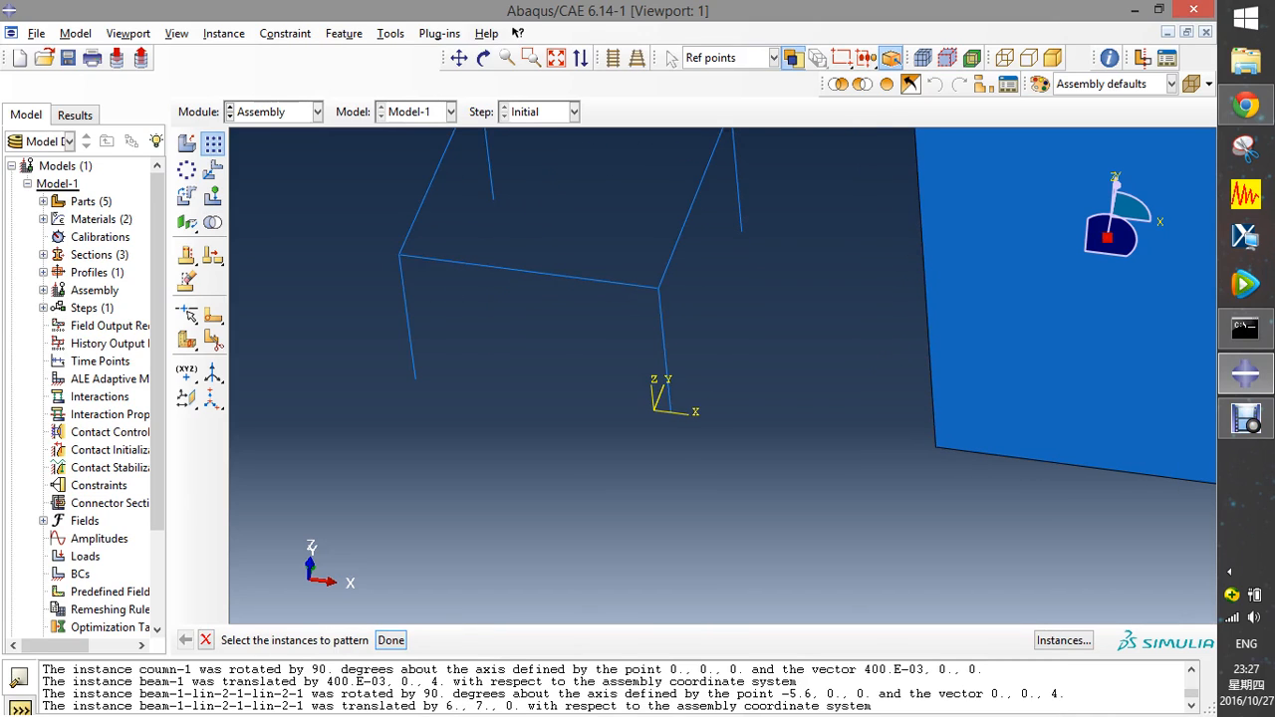
scroll(796, 437, "up", 8)
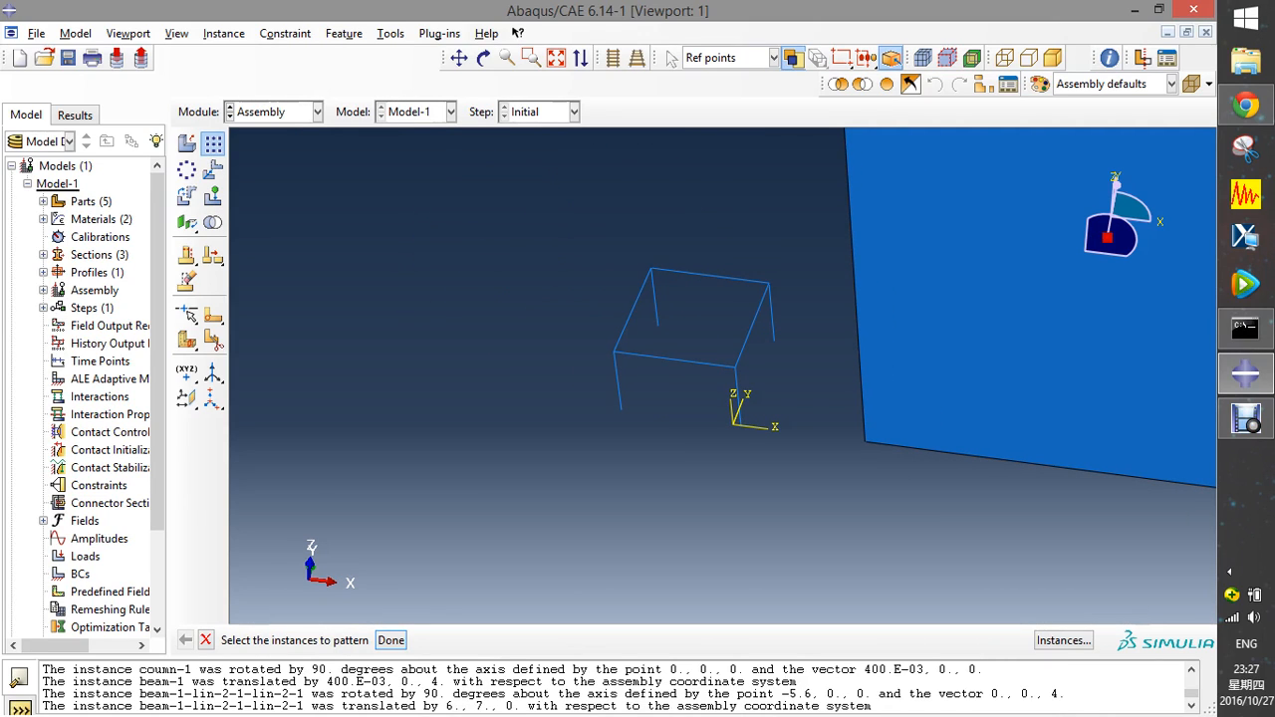
left_click_drag(564, 246, 799, 471)
left_click(390, 641)
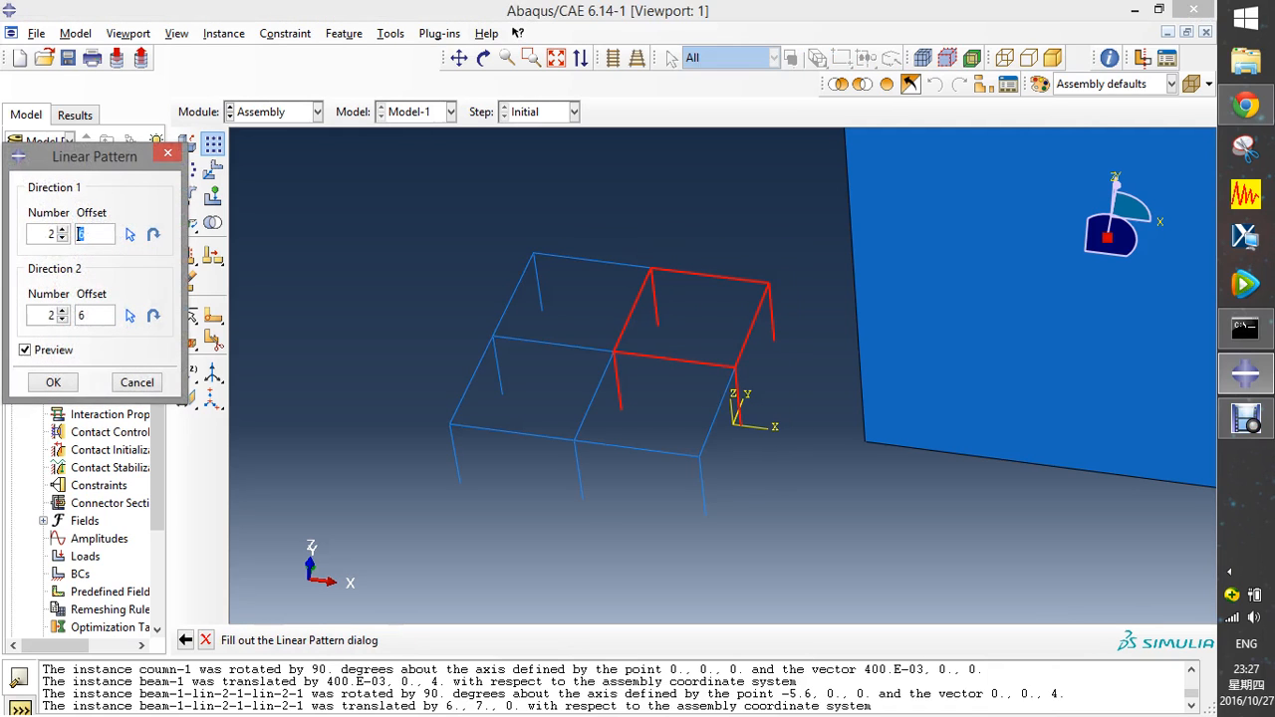
left_click(62, 320)
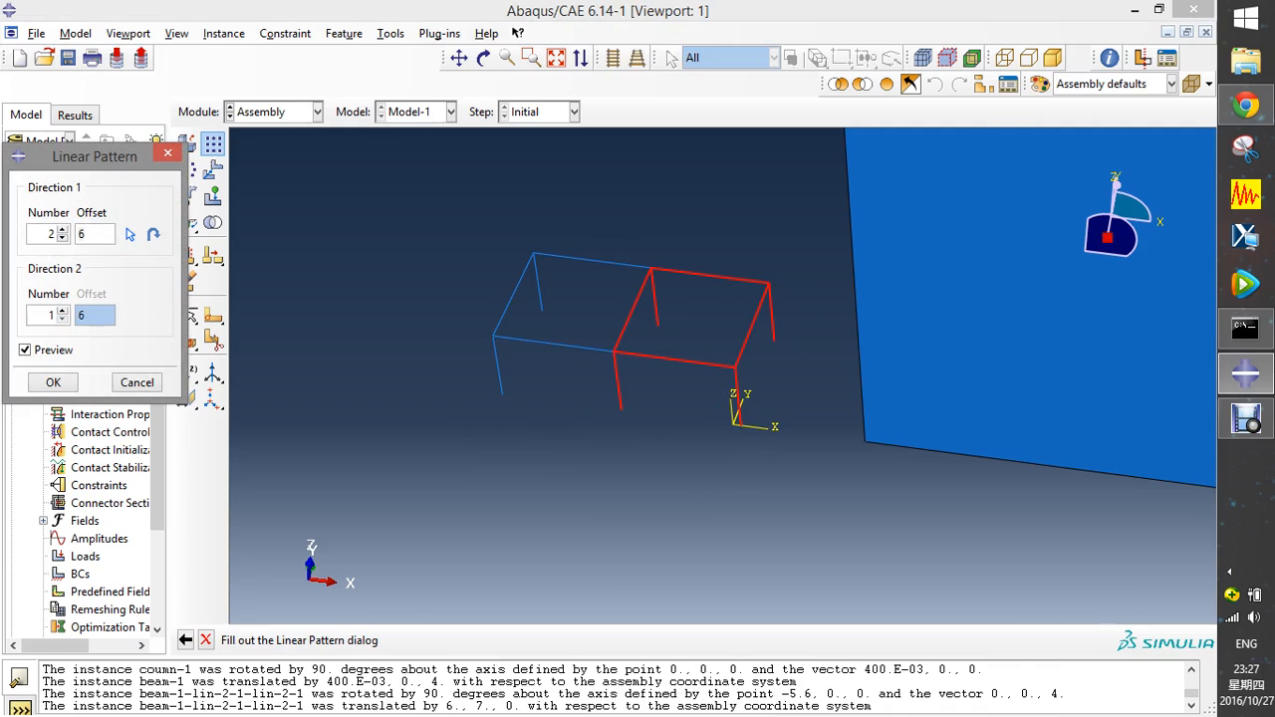
double_click(80, 233)
type("4")
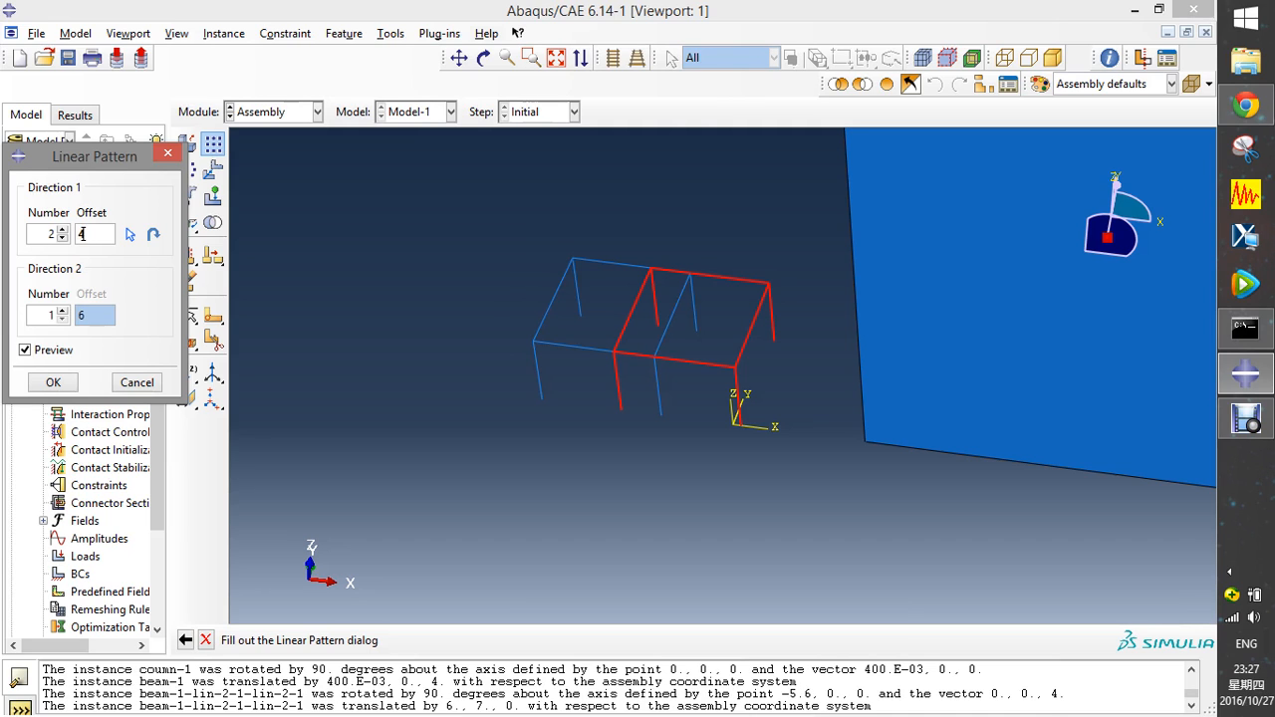
left_click(130, 234)
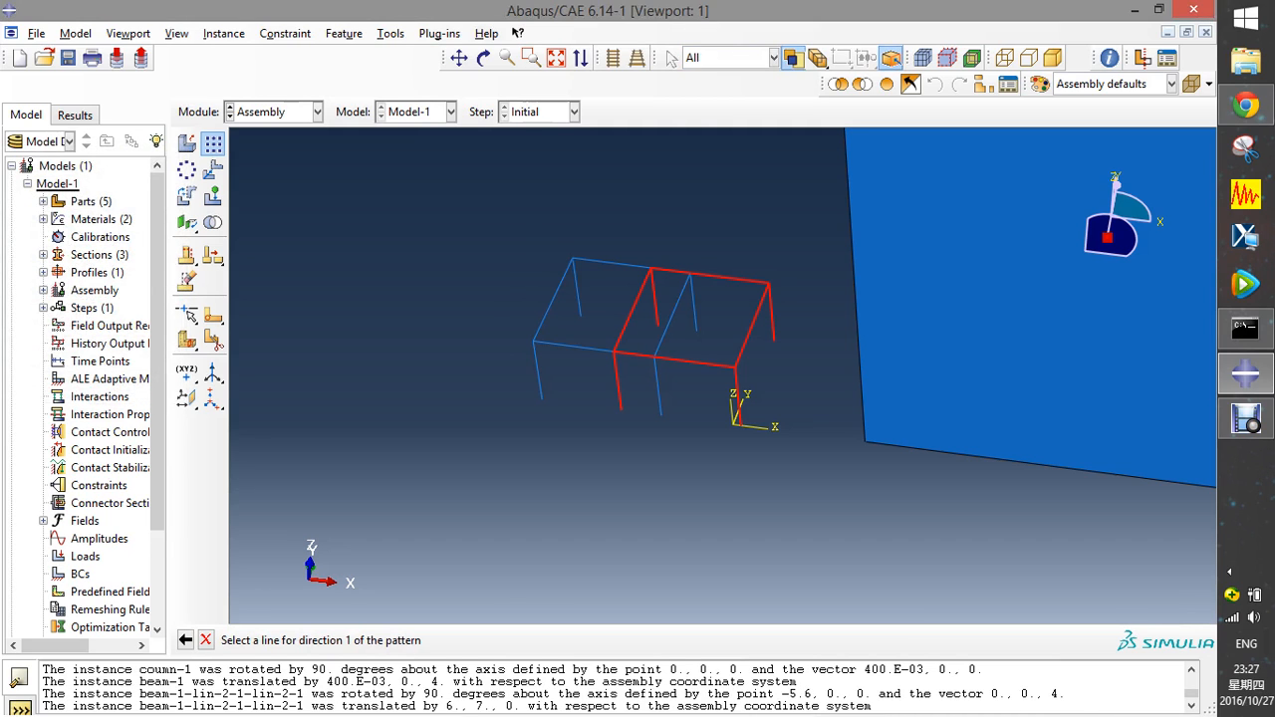
left_click(618, 384)
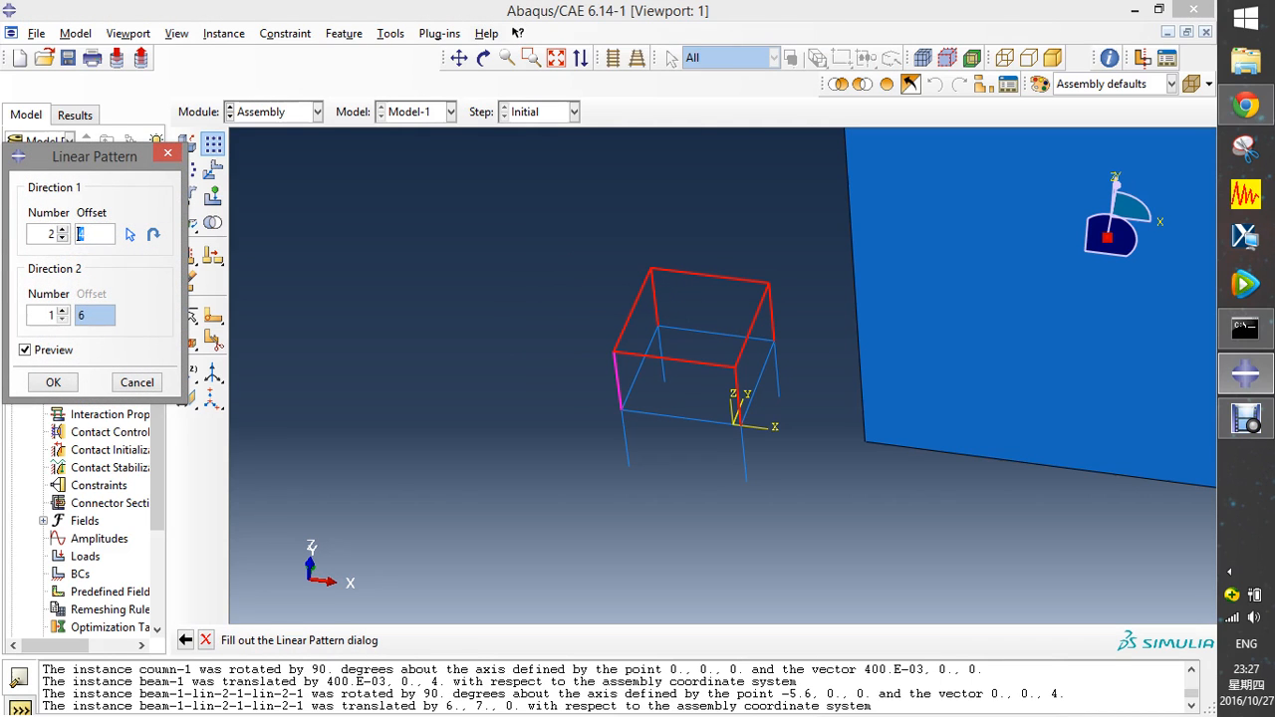
left_click(62, 229)
left_click(53, 383)
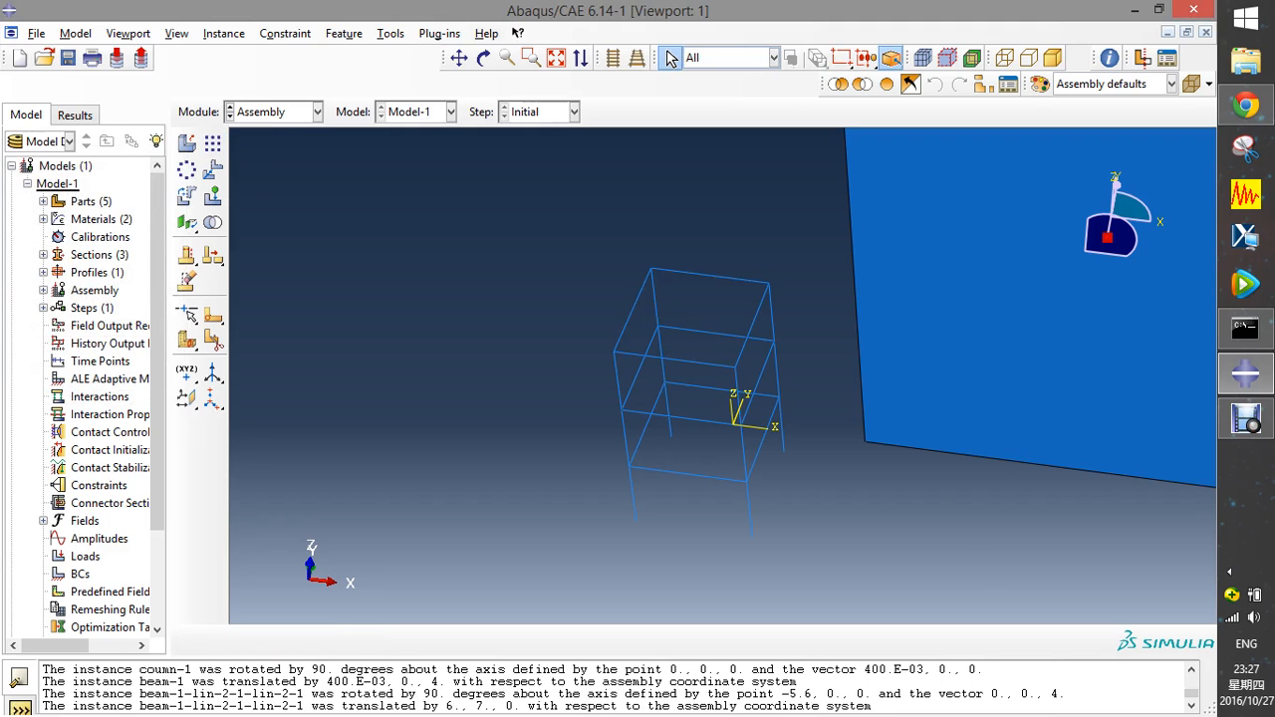
left_click(459, 56)
left_click_drag(697, 478, 728, 379)
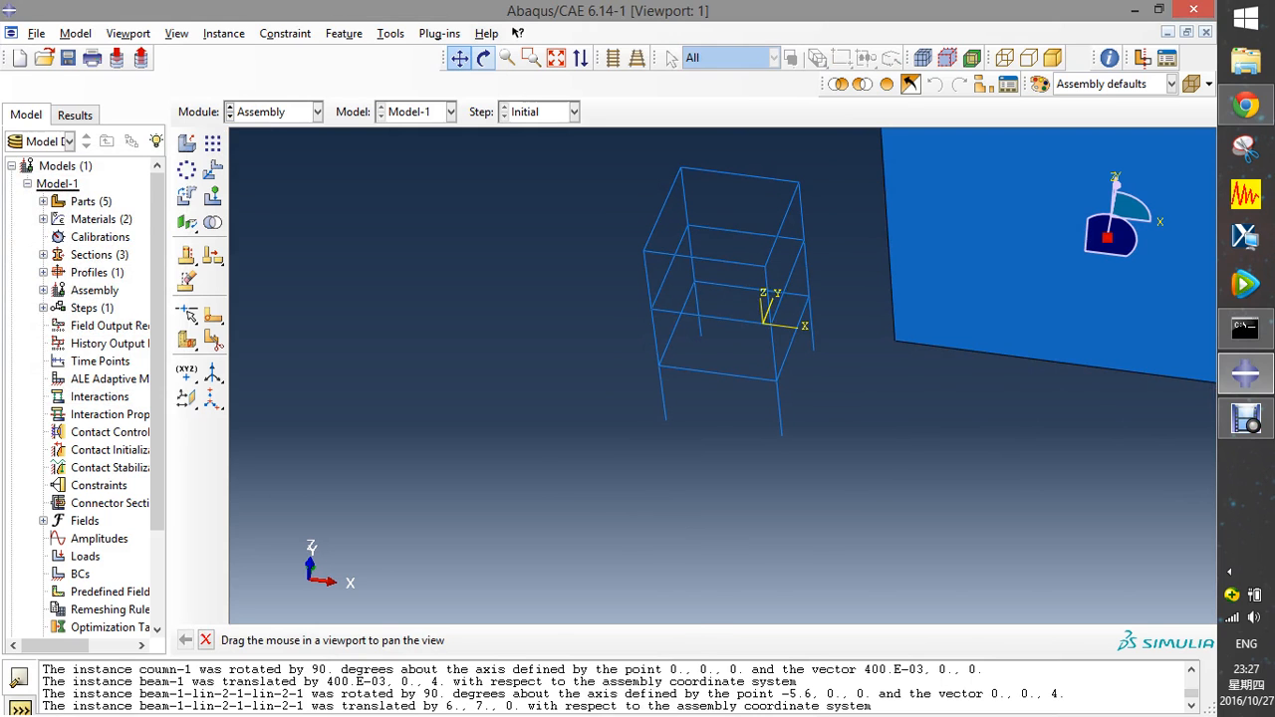
- Translate the whole frame from its front-left column base to the left-edge midpoint of the front-left small square on the block's top face
left_click(483, 58)
mouse_move(688, 340)
left_mouse_down()
mouse_move(840, 389)
mouse_move(907, 310)
mouse_move(783, 276)
mouse_move(715, 283)
mouse_move(673, 306)
mouse_move(683, 371)
left_mouse_up()
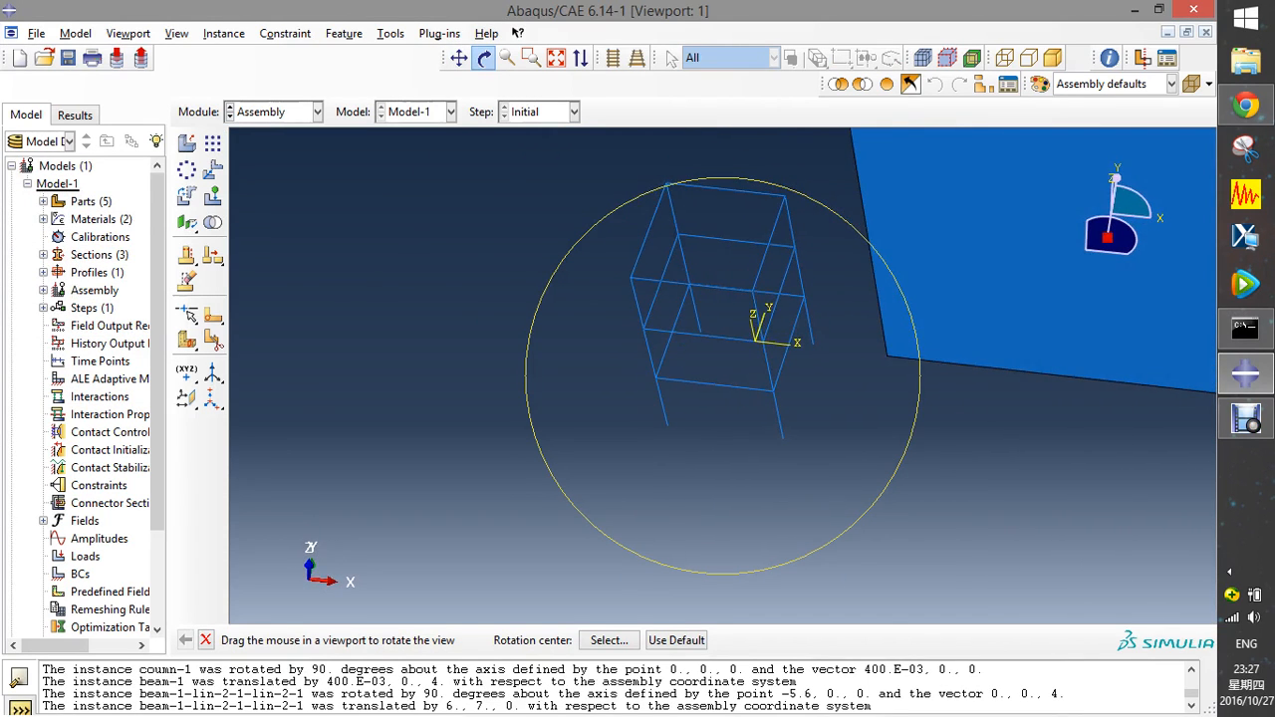
left_click(671, 57)
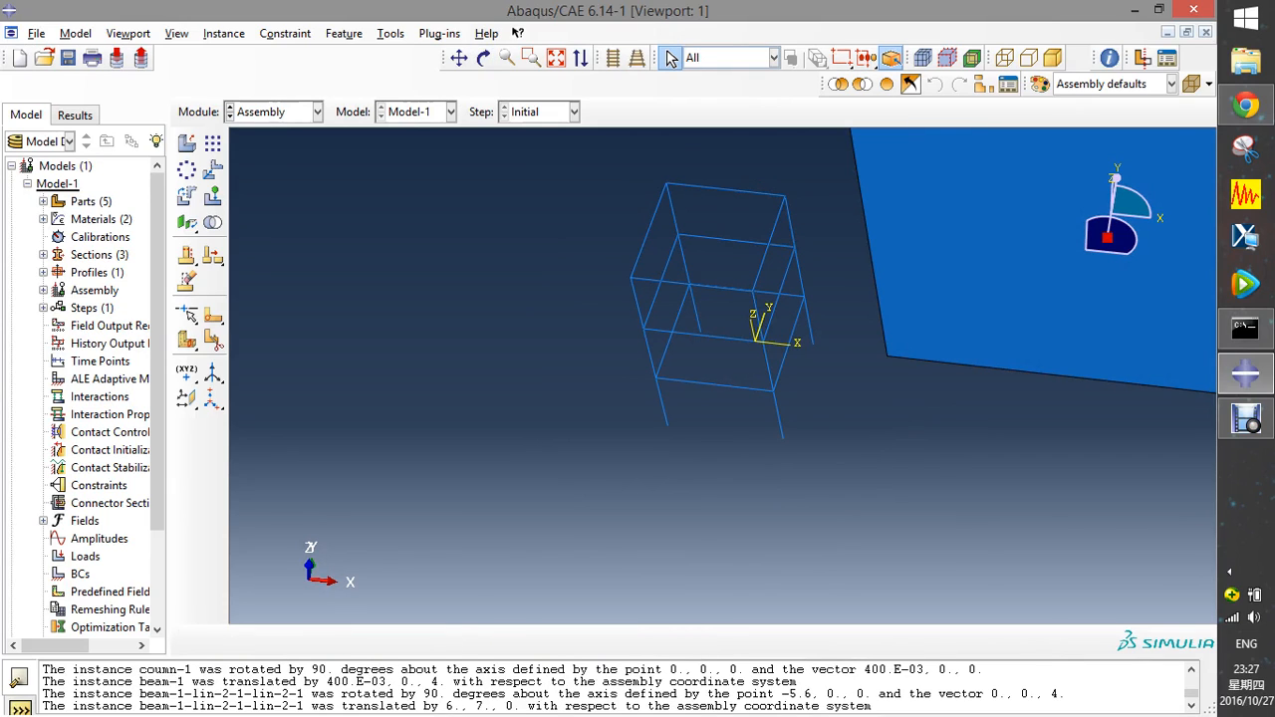
scroll(626, 470, "down", 1)
scroll(626, 469, "up", 3)
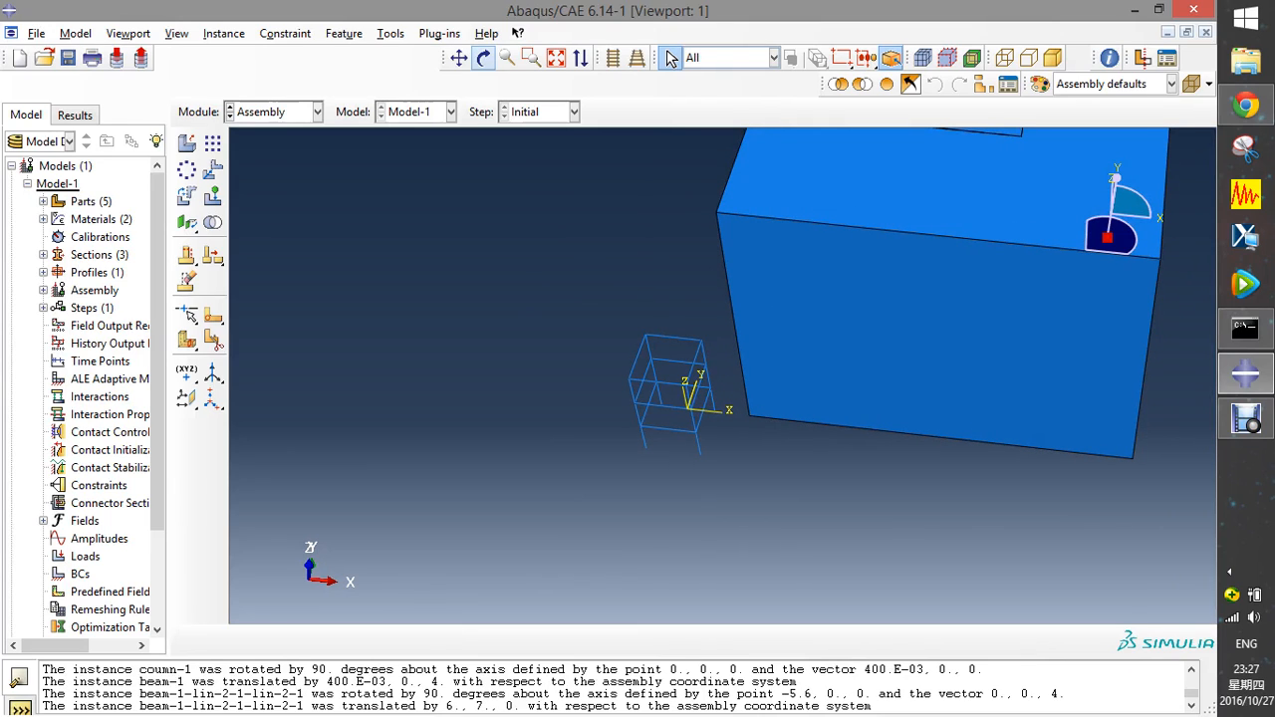
left_click(212, 170)
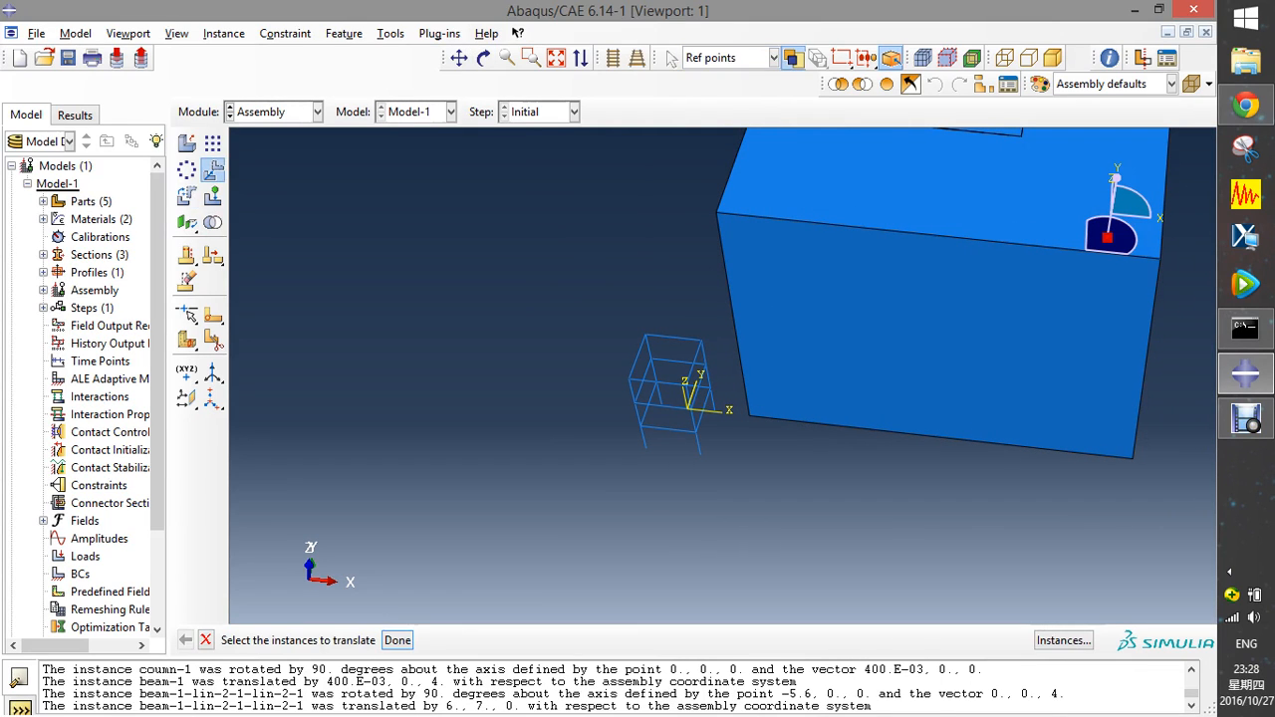
left_click_drag(613, 319, 724, 512)
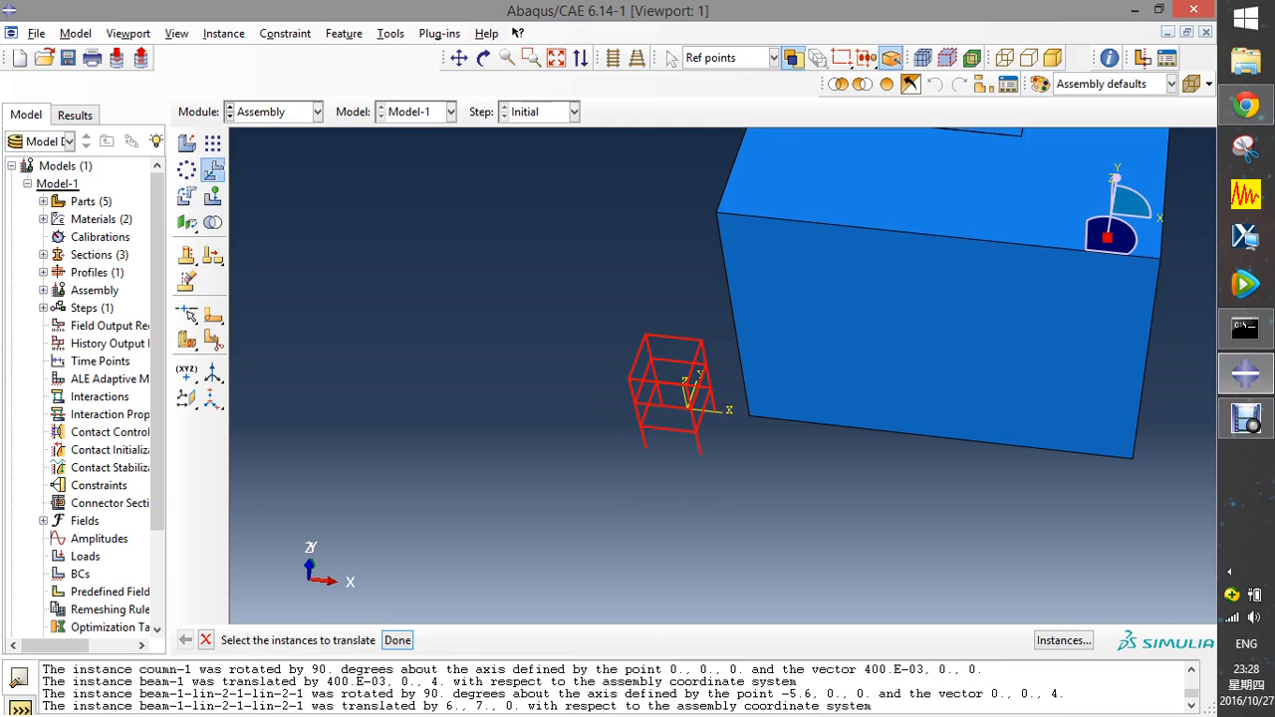
middle_click(647, 458)
scroll(647, 459, "down", 5)
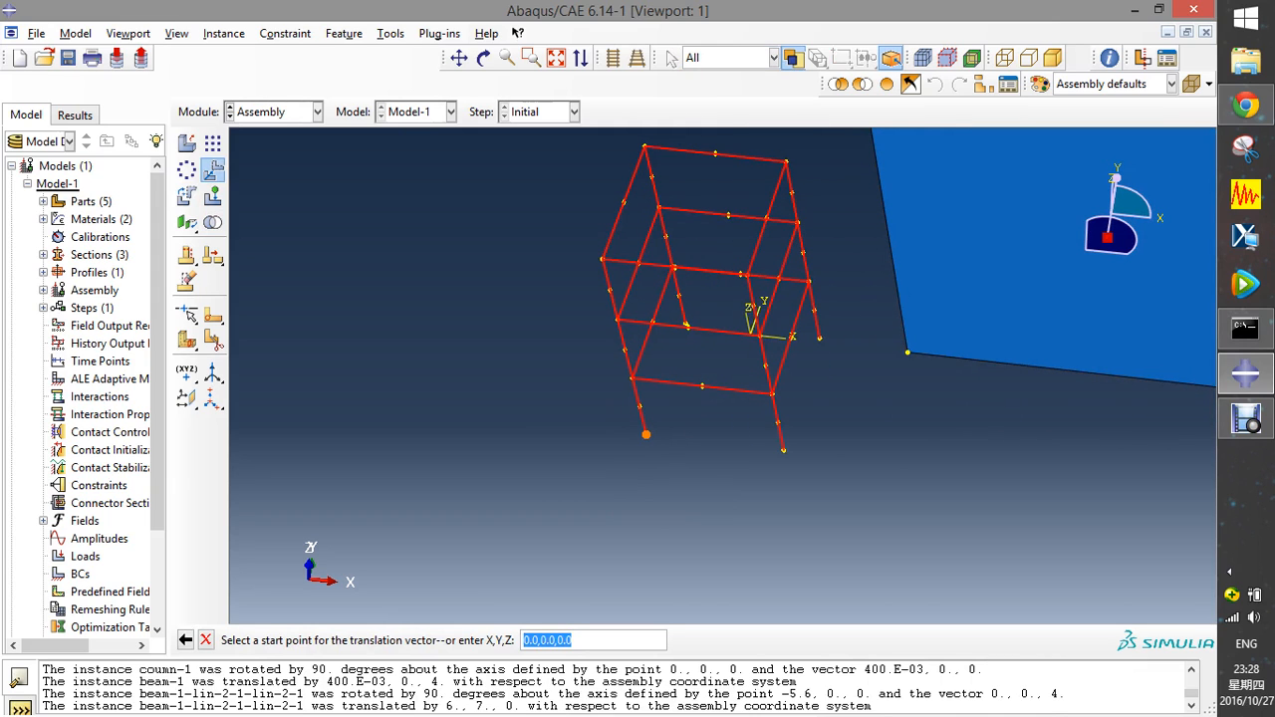
left_click(647, 434)
scroll(961, 491, "up", 5)
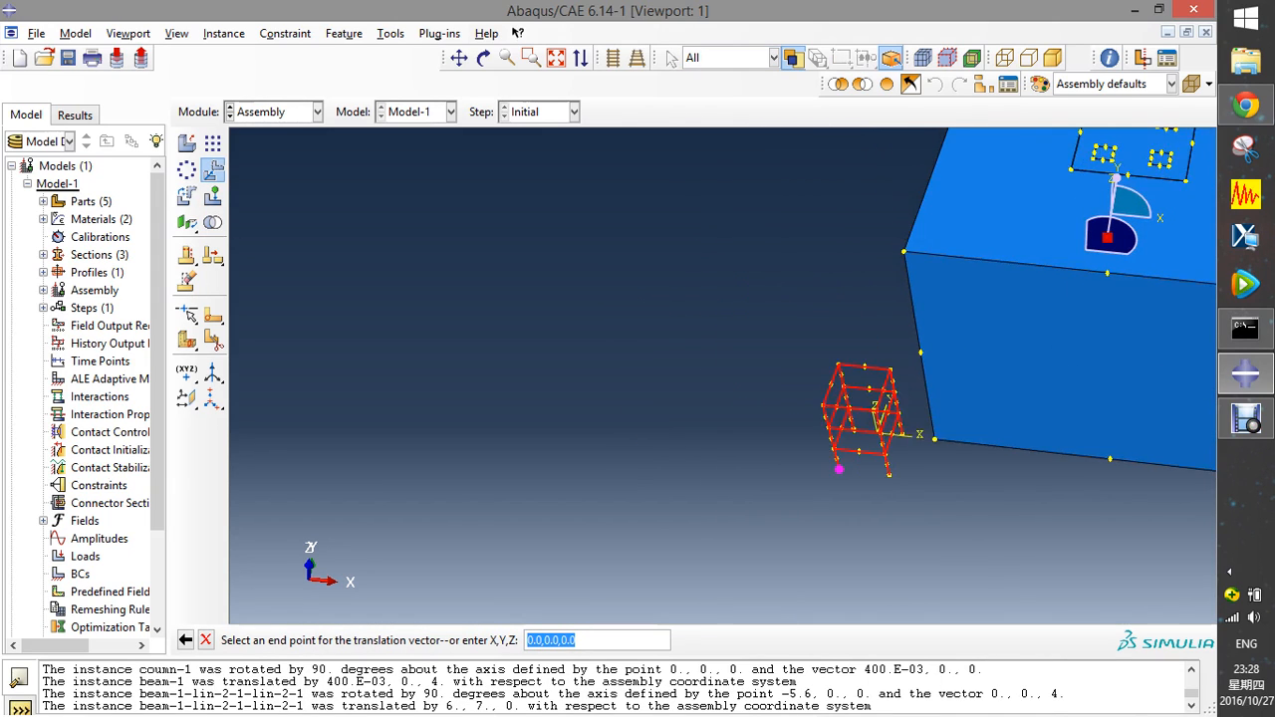
scroll(1064, 264, "down", 1)
scroll(1064, 264, "down", 4)
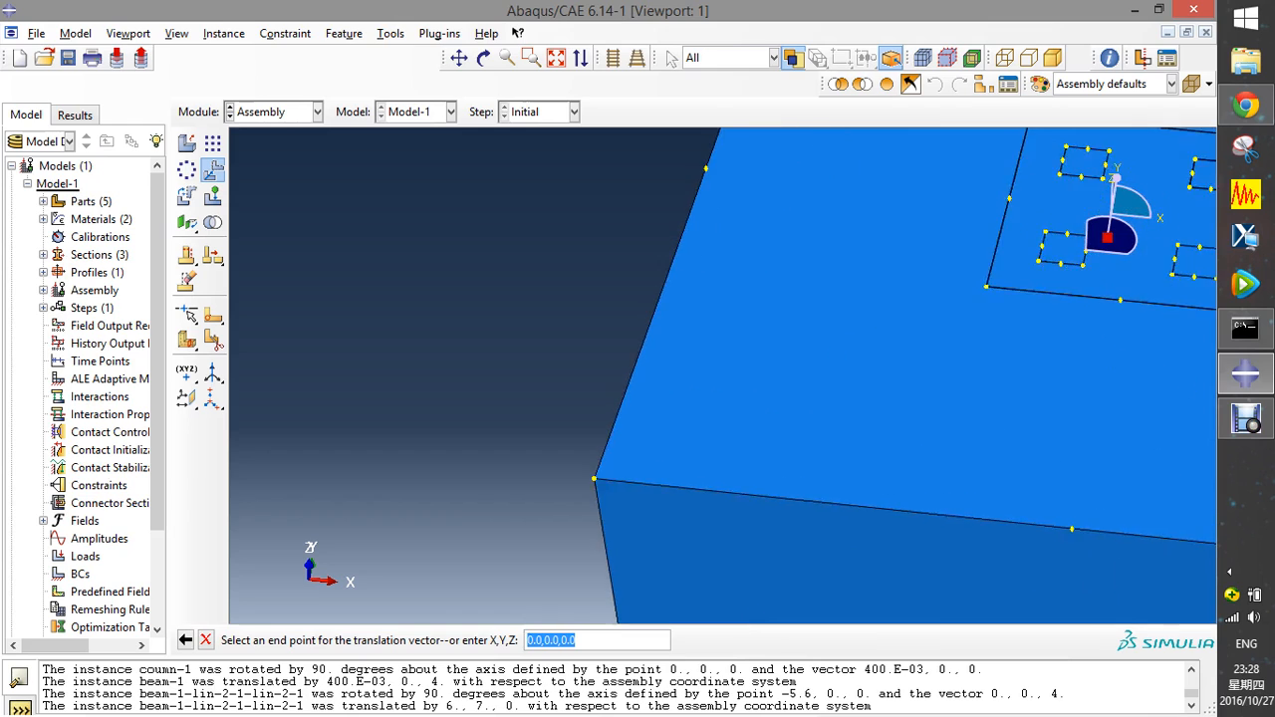
scroll(1058, 244, "down", 2)
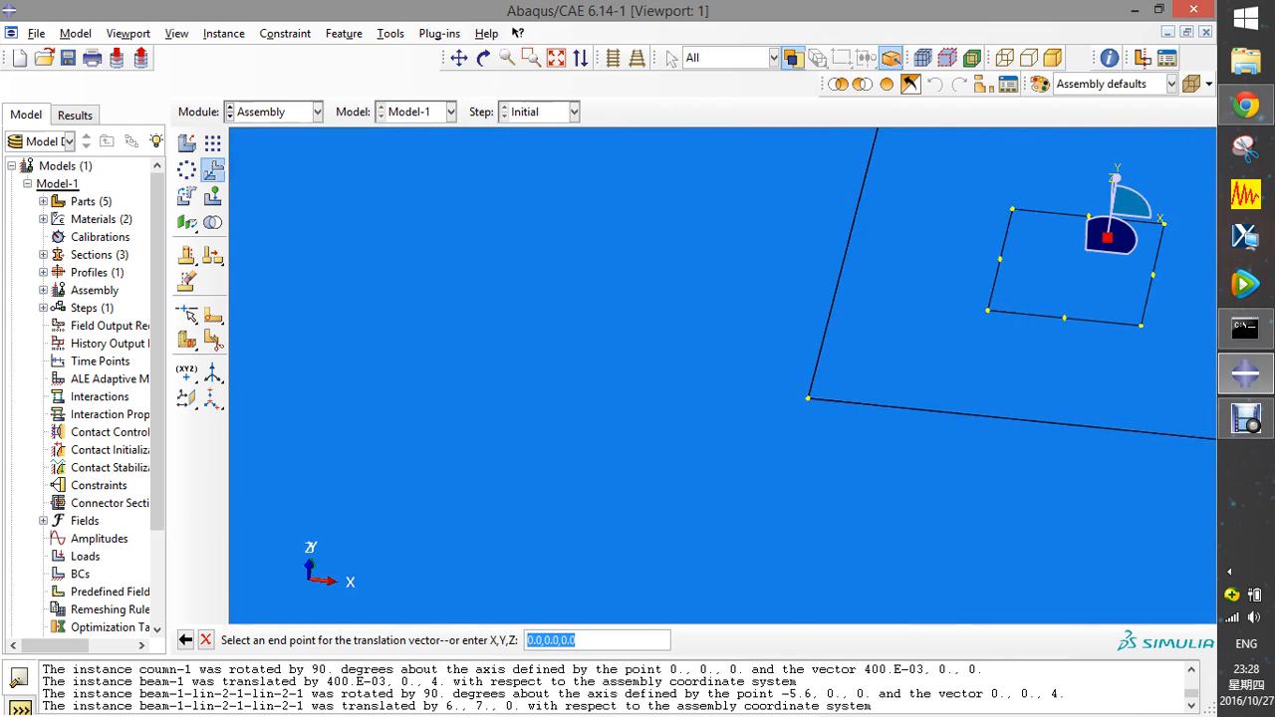
left_click(999, 259)
left_click(337, 640)
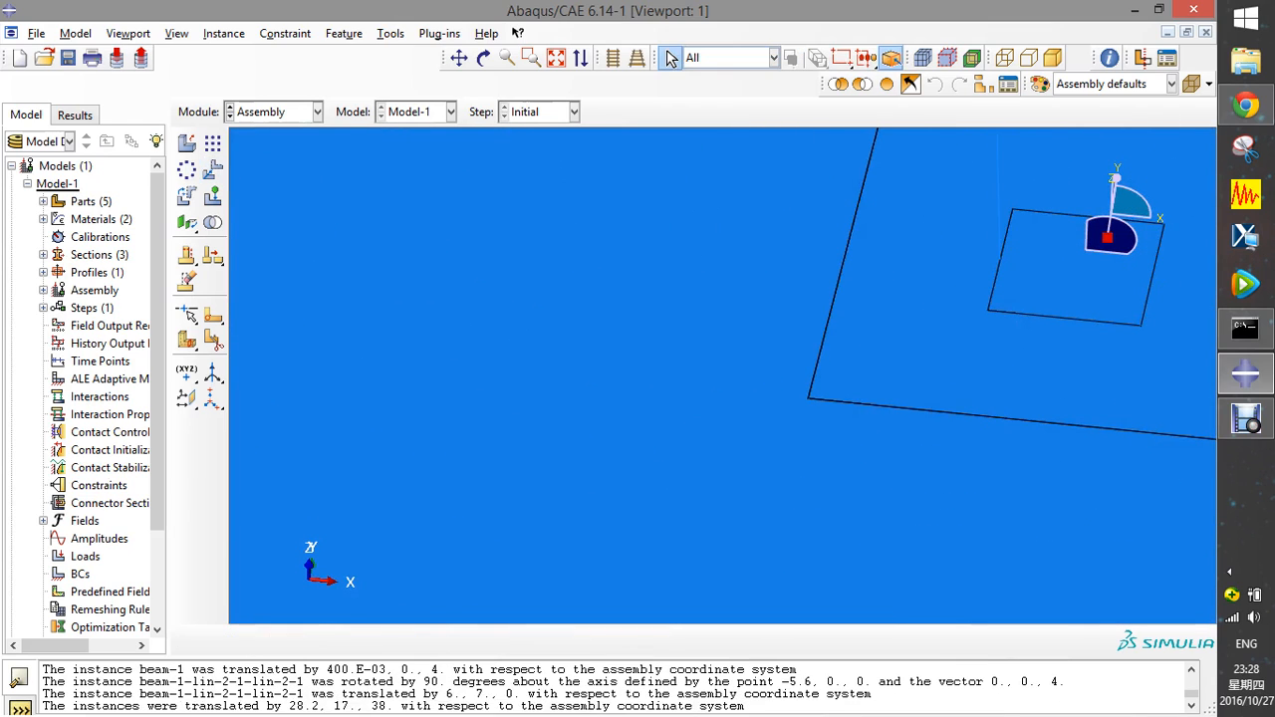
- Translate all the frame instances by 1 along X, starting the vector at 0,0,0, to centre the columns on their squares
scroll(683, 371, "up", 5)
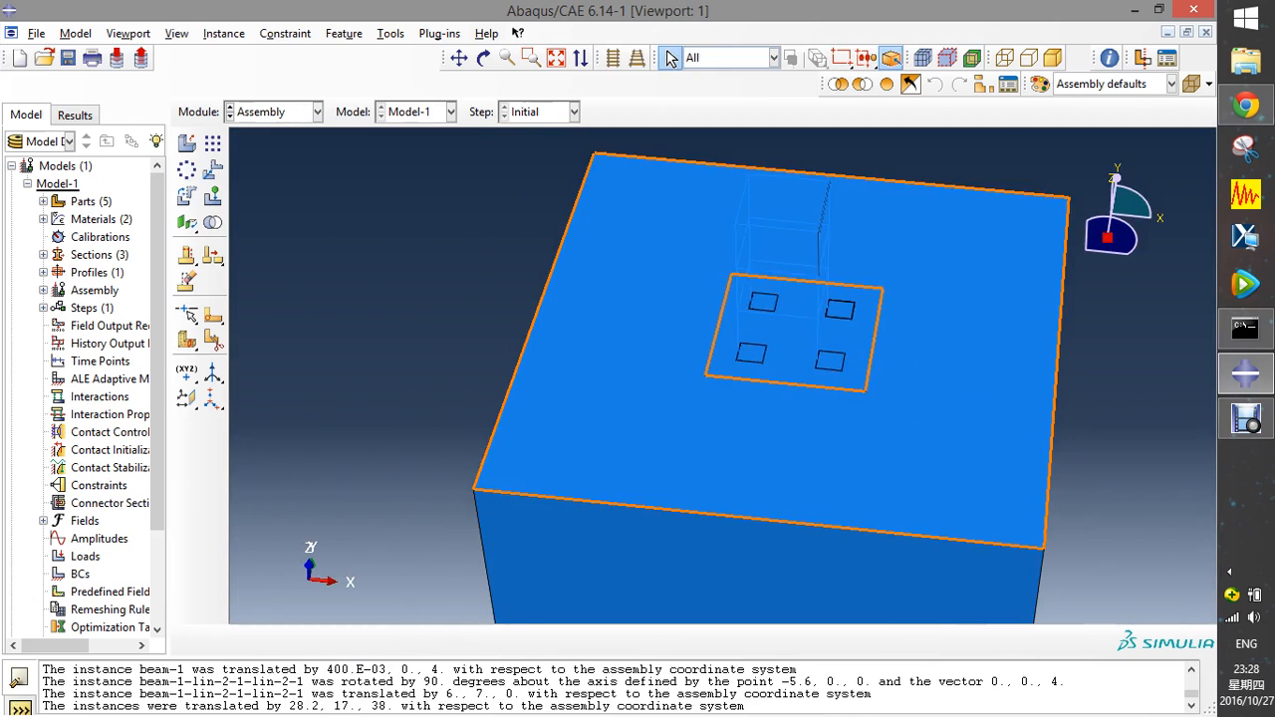
left_click(483, 58)
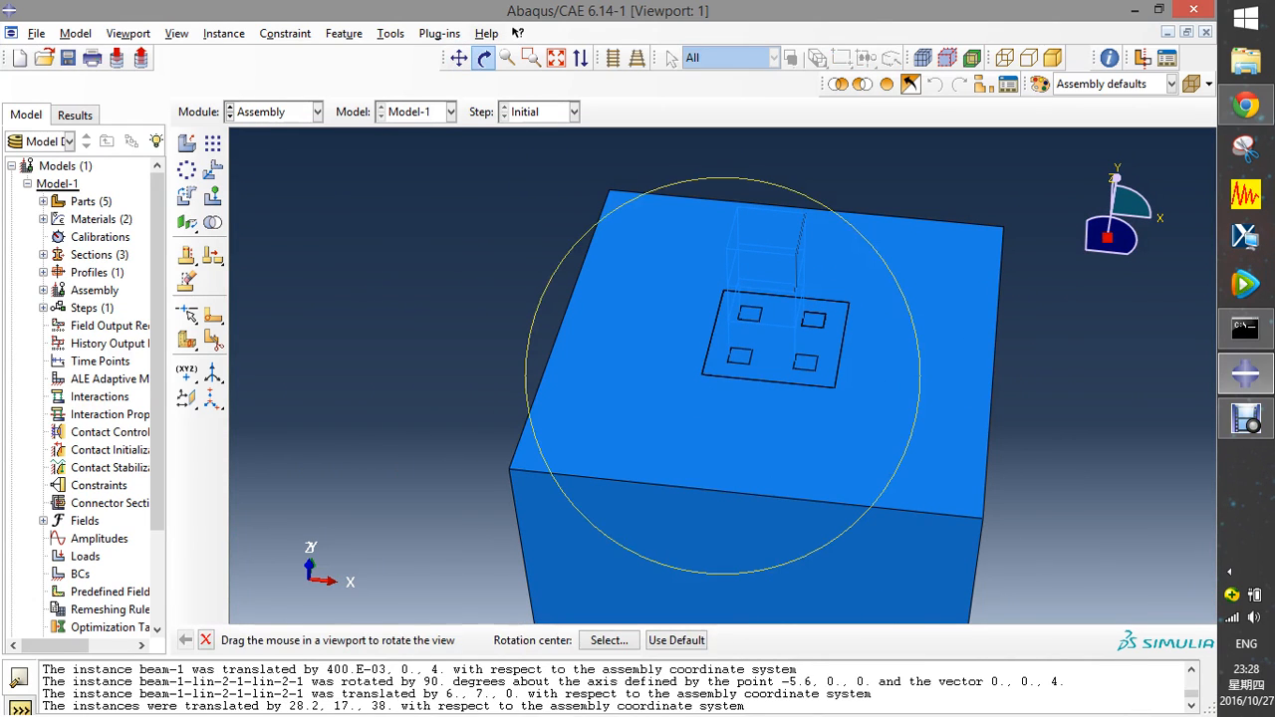
left_click_drag(823, 449, 840, 334)
left_click_drag(674, 460, 771, 474)
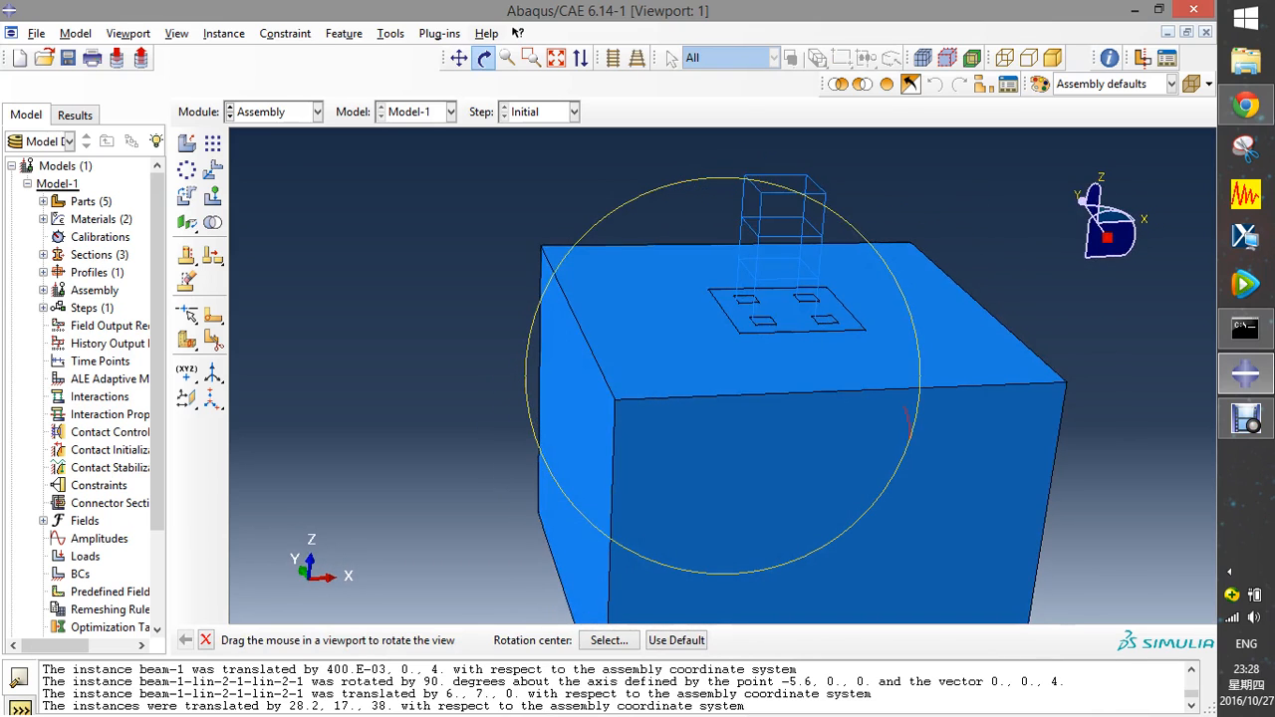
left_click_drag(911, 418, 867, 406)
left_click_drag(732, 441, 807, 388)
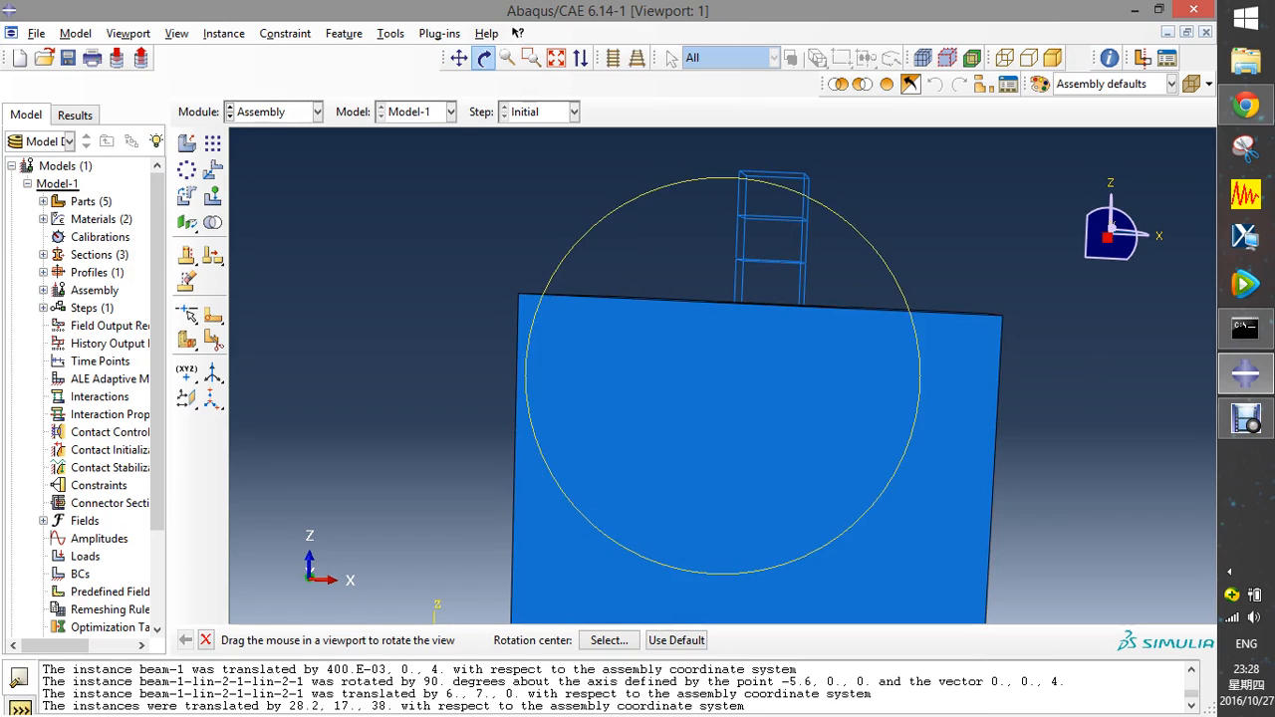
left_click(212, 171)
left_click_drag(717, 153, 842, 294)
left_click(397, 641)
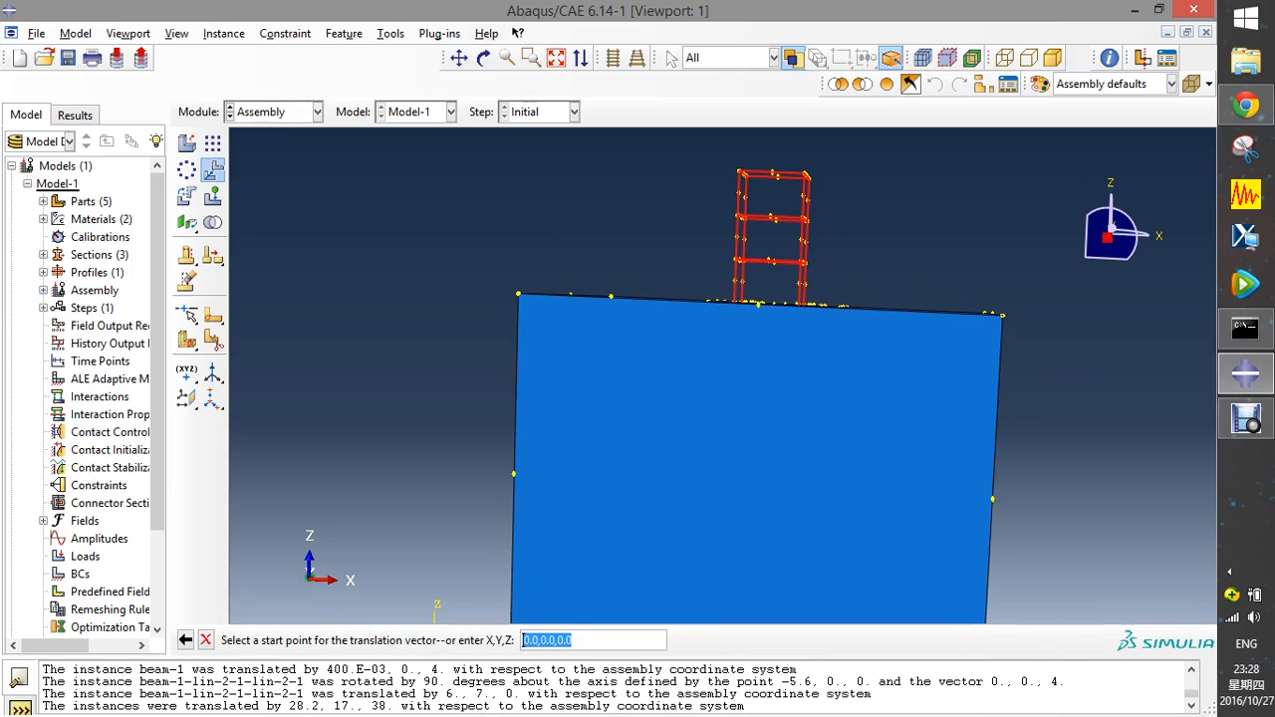
key("Return")
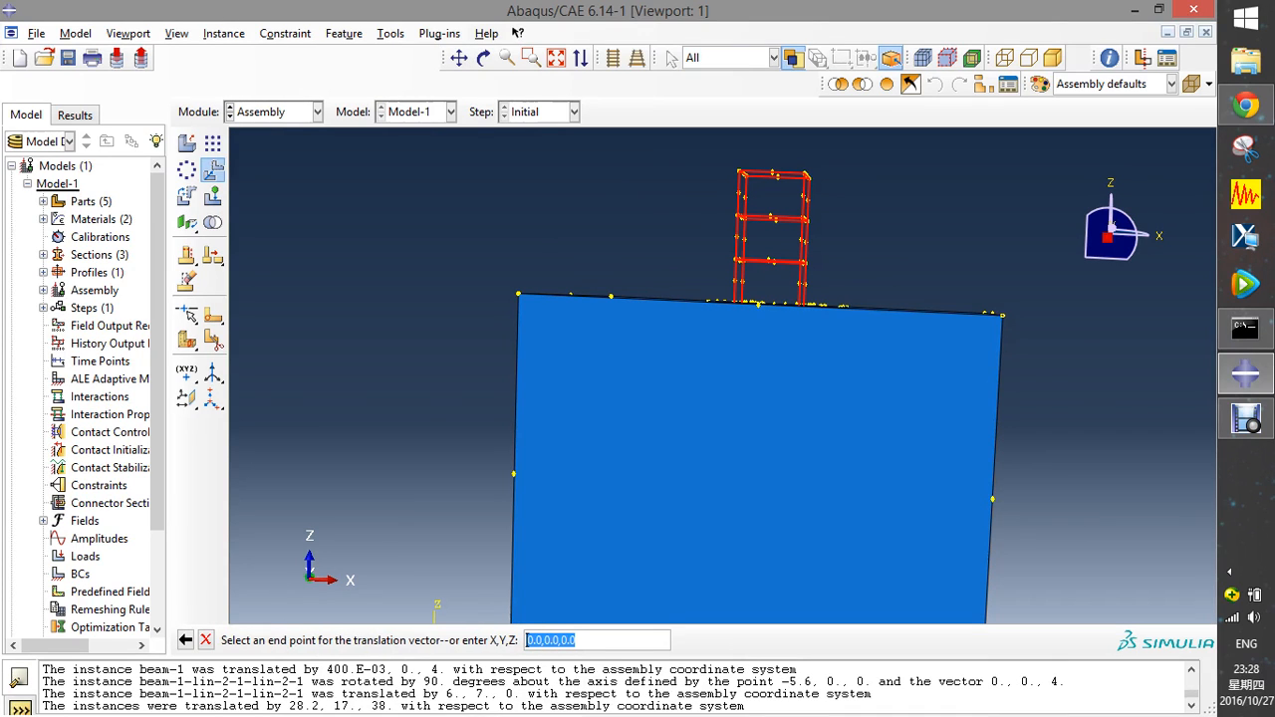
left_click(577, 641)
left_click_drag(569, 641, 529, 641)
left_click(532, 641)
key("Return")
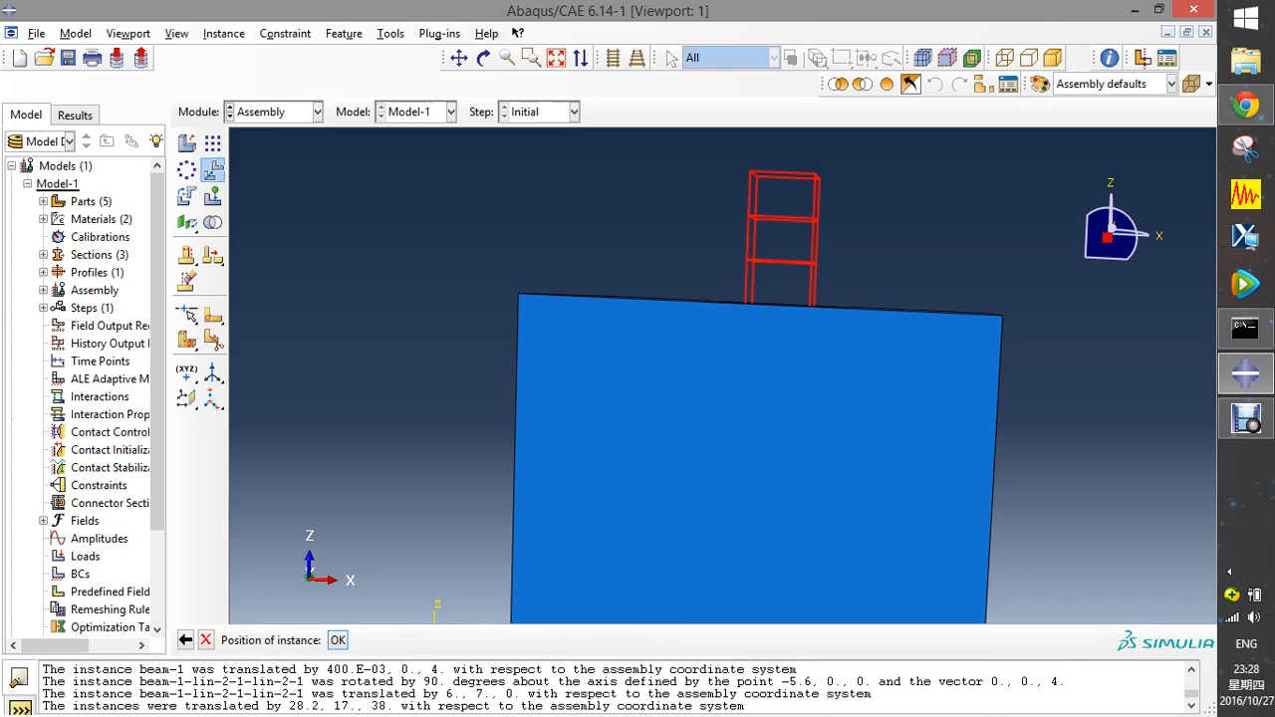
key("Return")
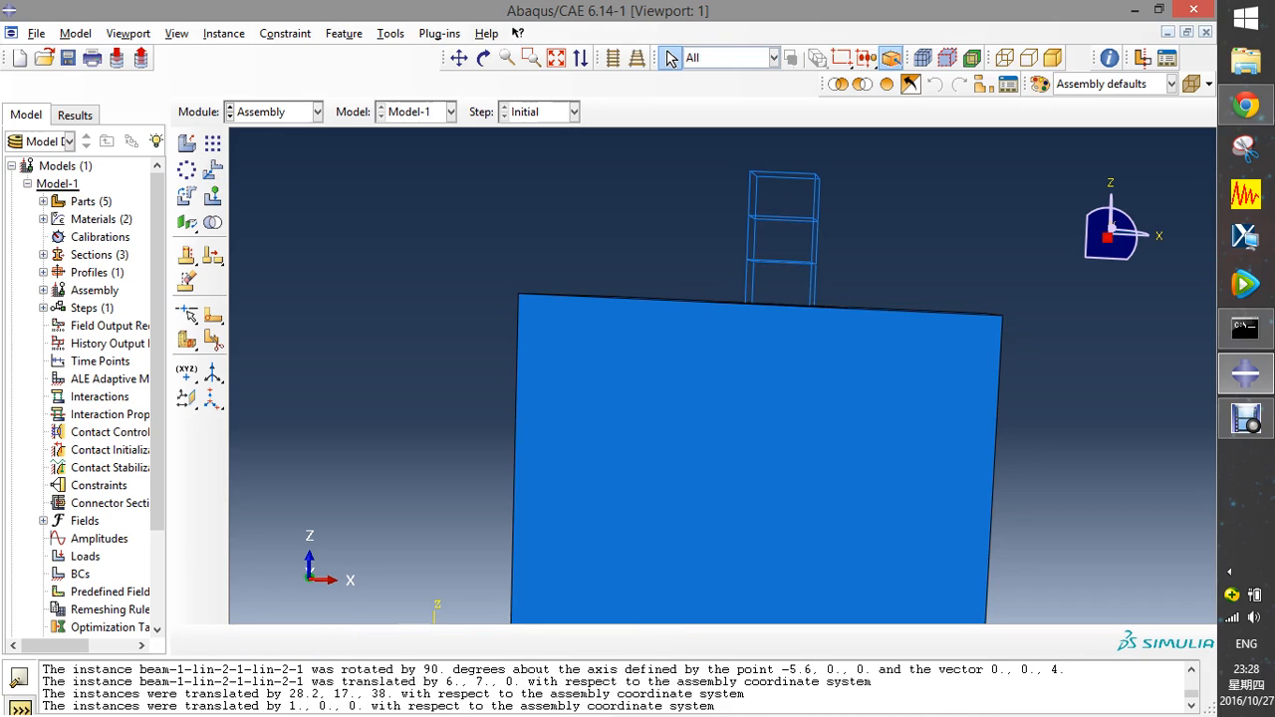
- Examine from several angles how the frame's columns sit on the four small squares on the block's top face
left_click(483, 58)
left_click_drag(819, 337, 747, 353)
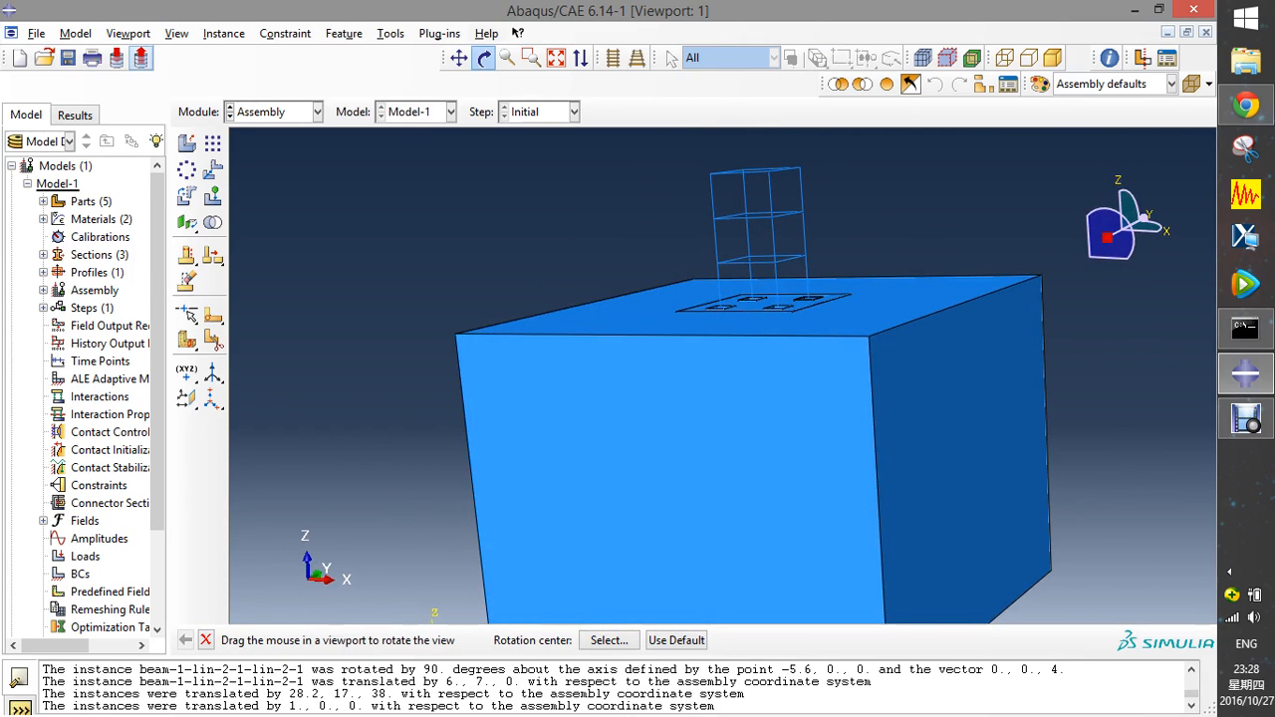
left_click(670, 58)
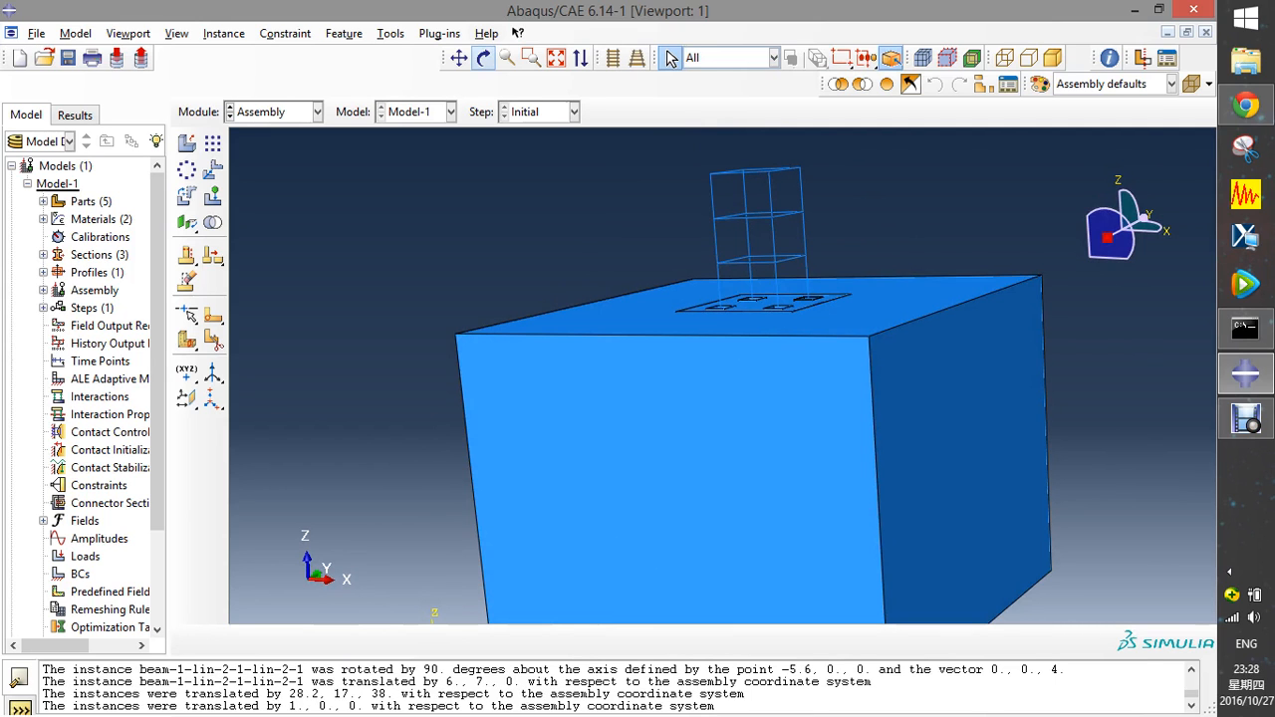
left_click(483, 58)
left_click_drag(751, 353, 719, 464)
left_click_drag(678, 368, 742, 386)
left_click_drag(919, 343, 871, 243)
left_click_drag(761, 385, 745, 346)
left_click_drag(852, 322, 832, 380)
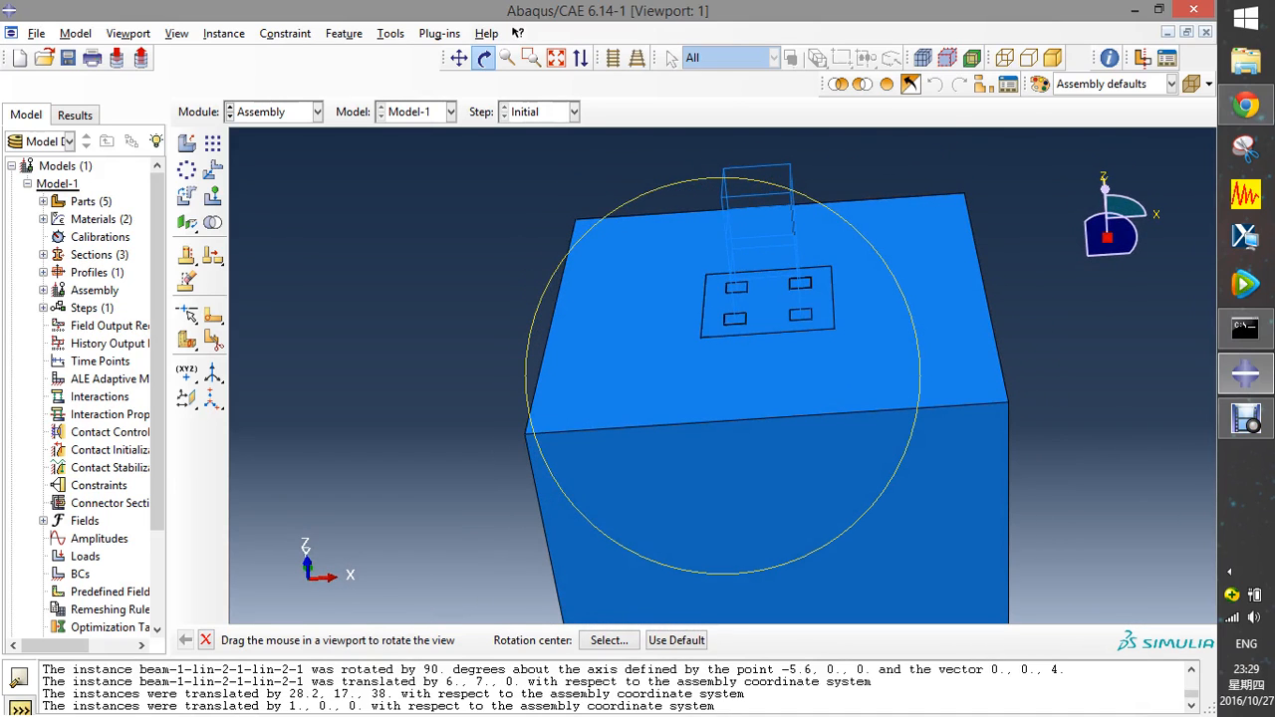
scroll(739, 319, "down", 5)
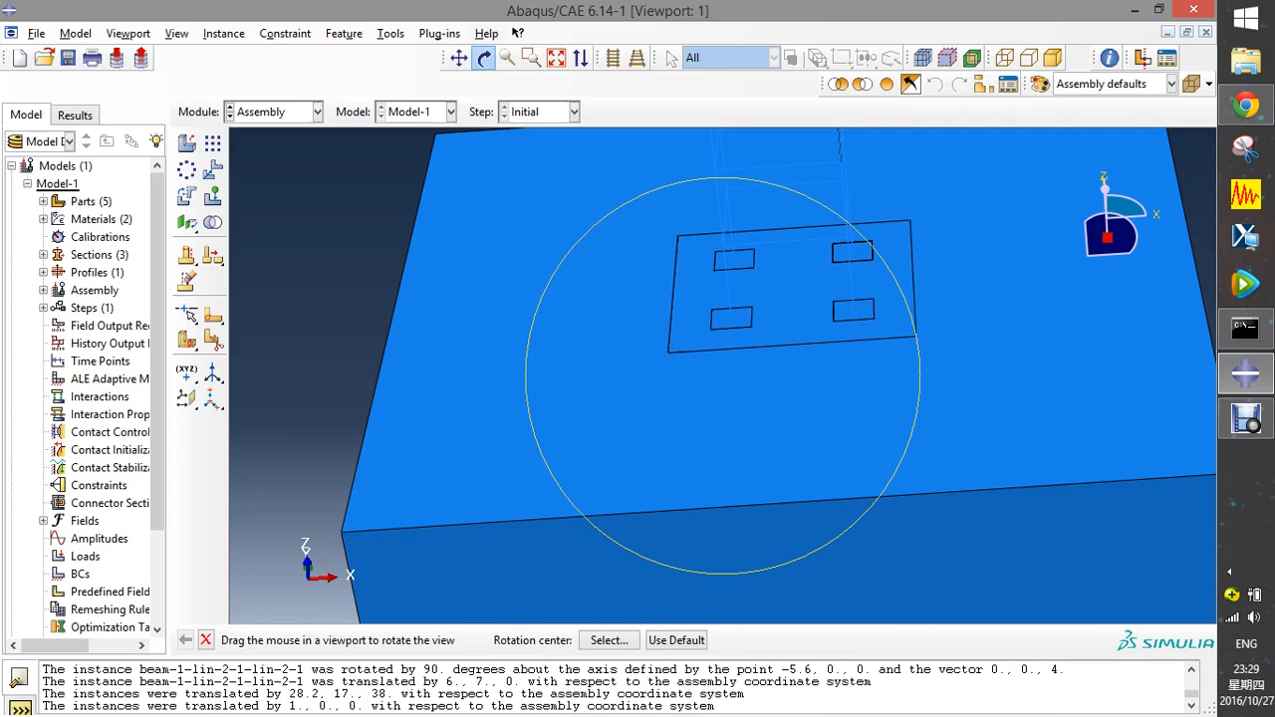
scroll(691, 297, "down", 2)
scroll(691, 297, "down", 1)
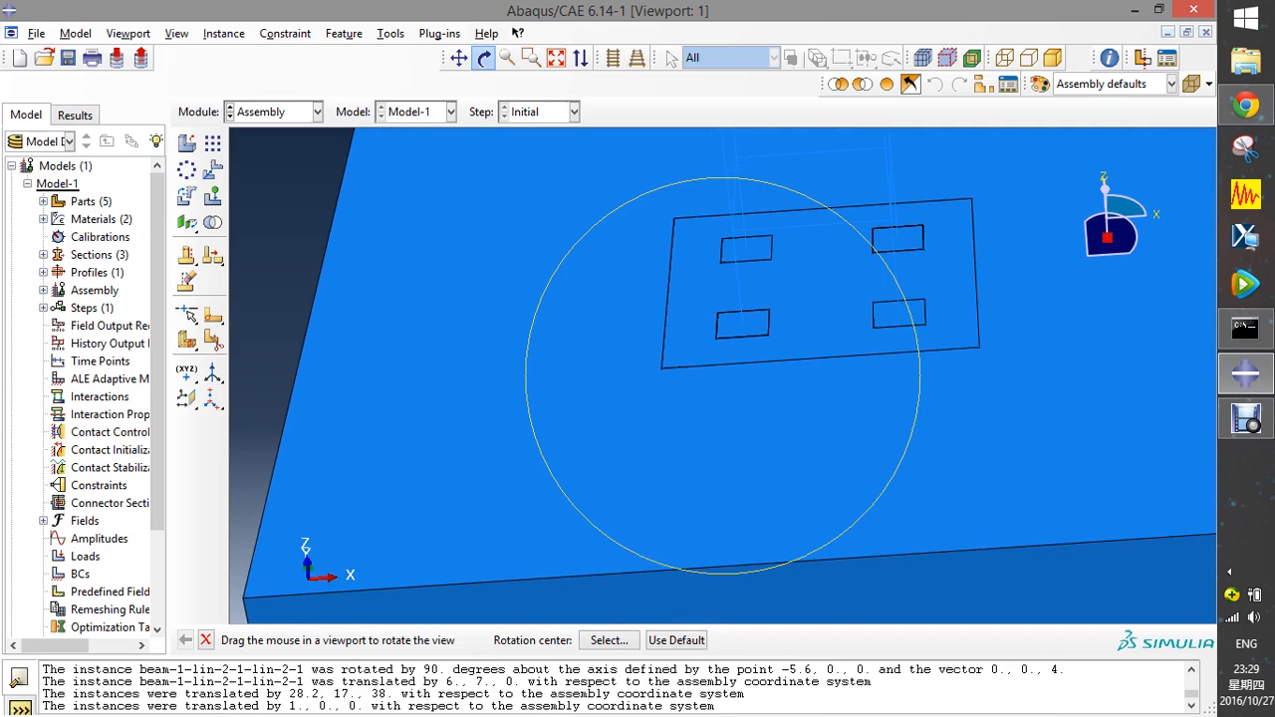
scroll(697, 304, "up", 5)
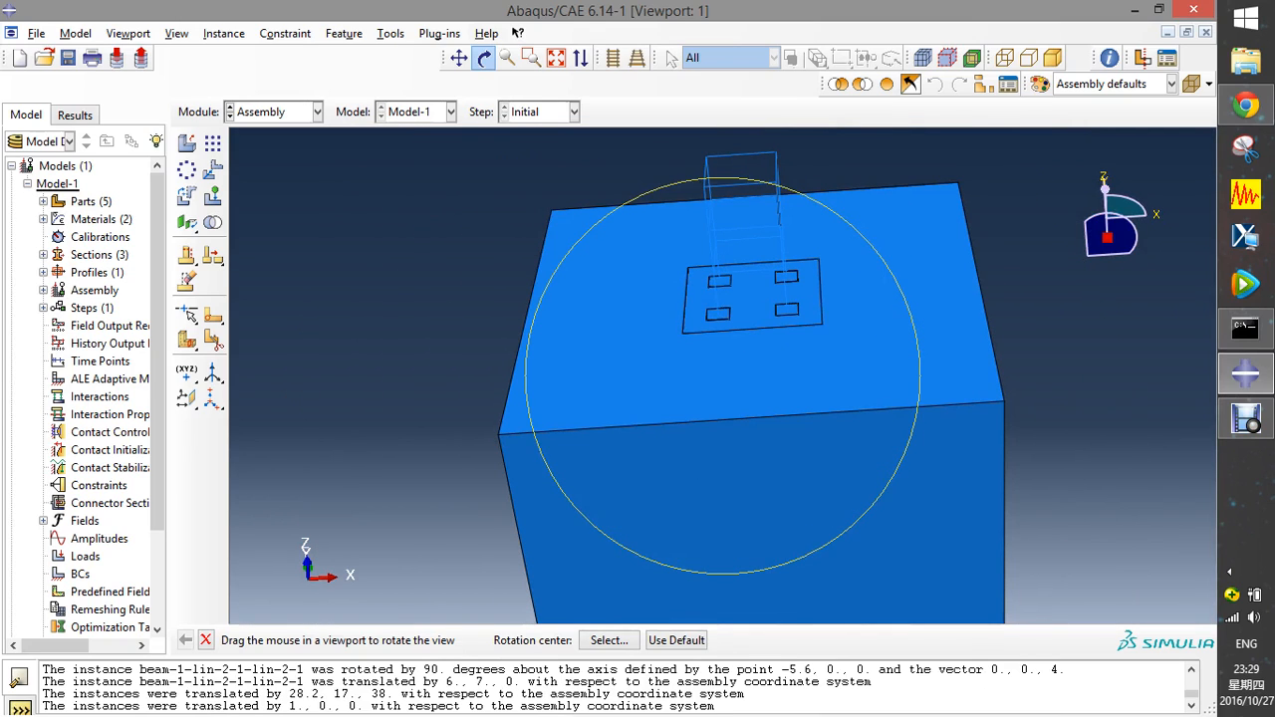
left_click(206, 641)
- Switch to the Step module and create a Linear perturbation, Frequency step named freq after the Initial step
left_click(317, 112)
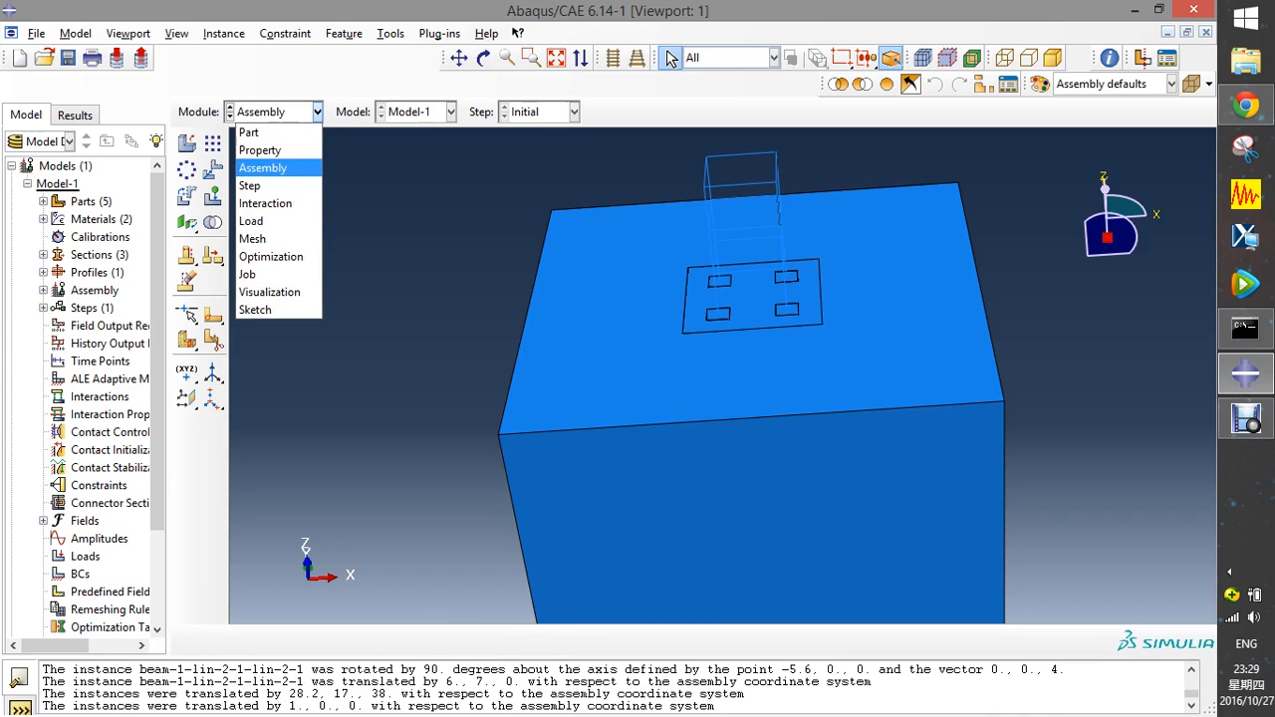
left_click(254, 185)
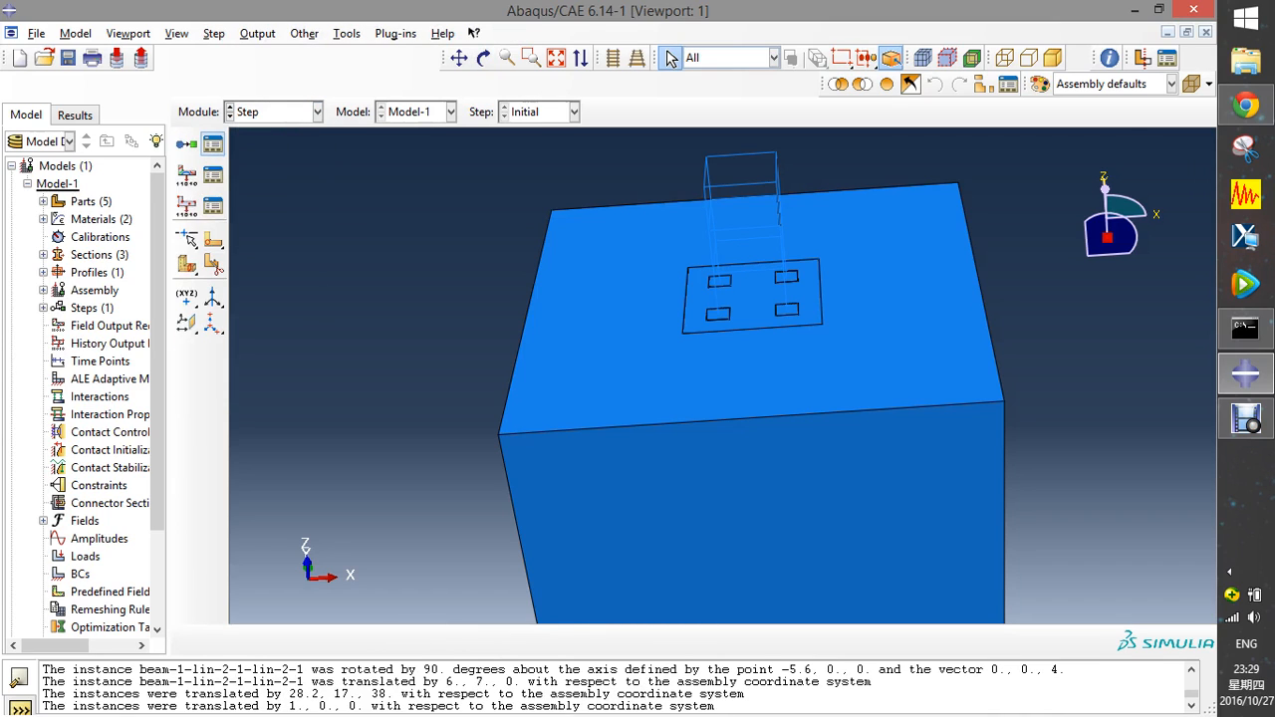
left_click(212, 144)
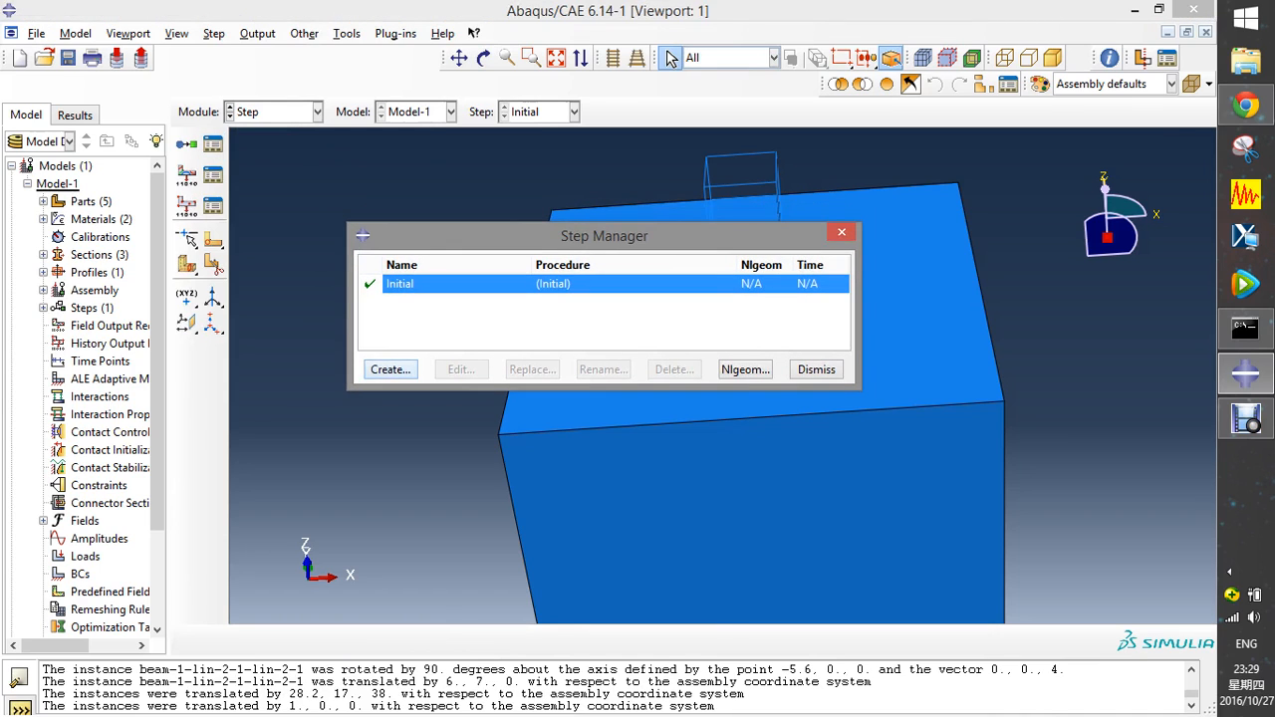
left_click(390, 370)
type("freq")
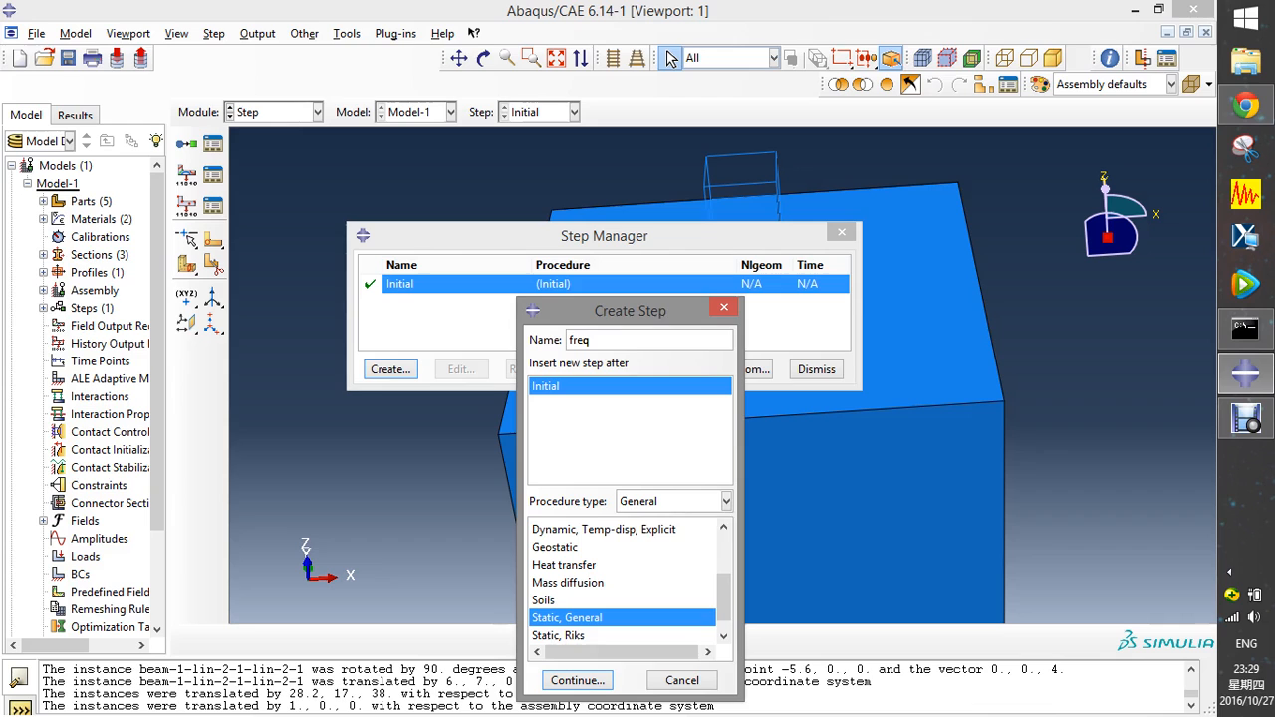
left_click(673, 501)
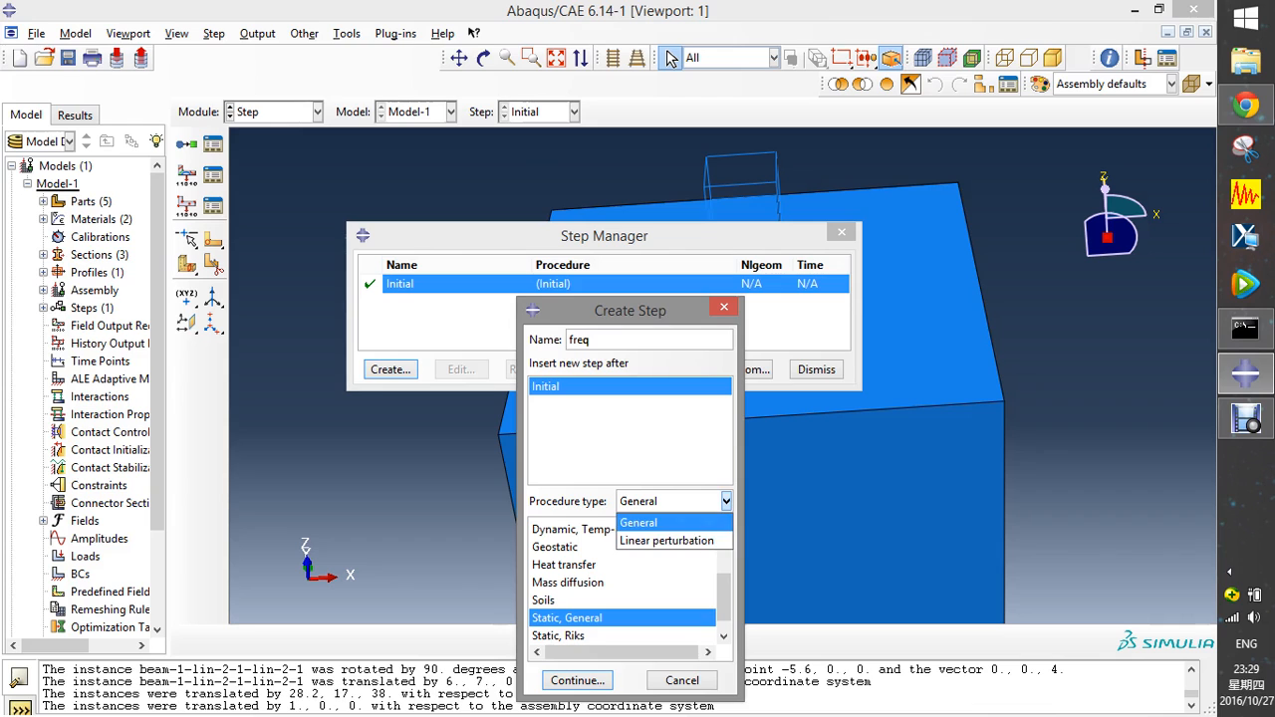
left_click(658, 528)
left_click(558, 546)
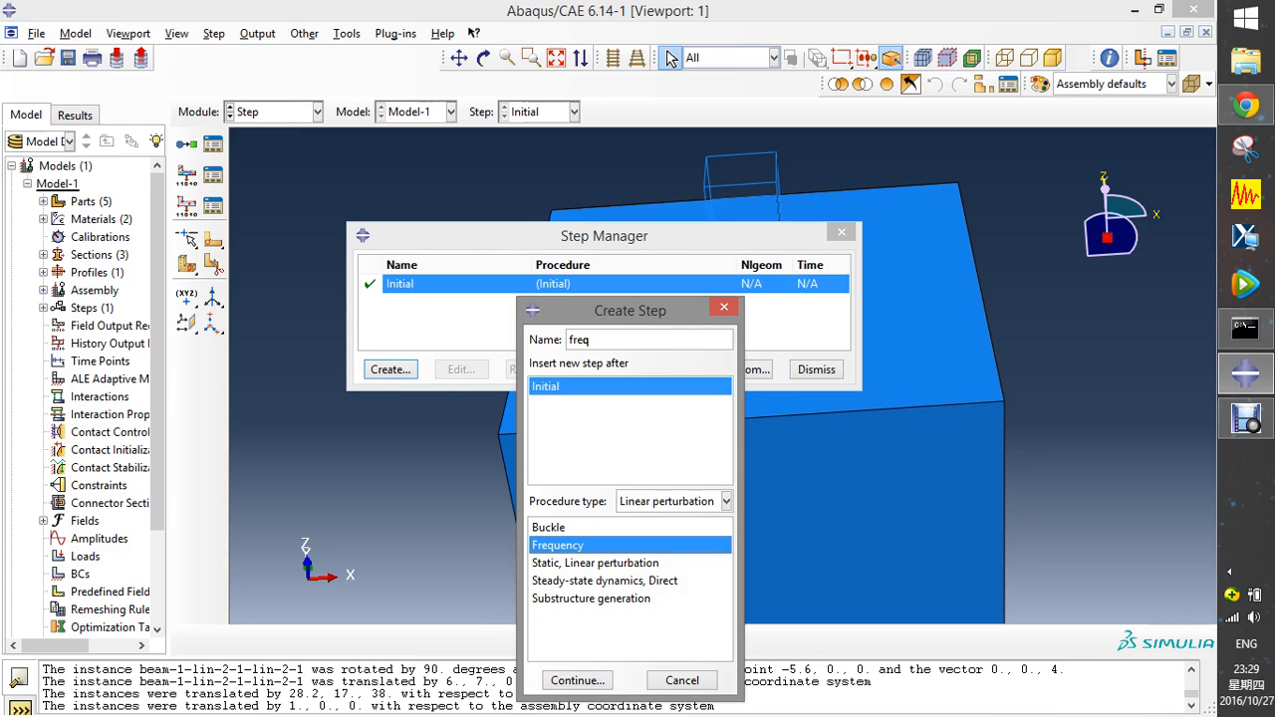
left_click(578, 681)
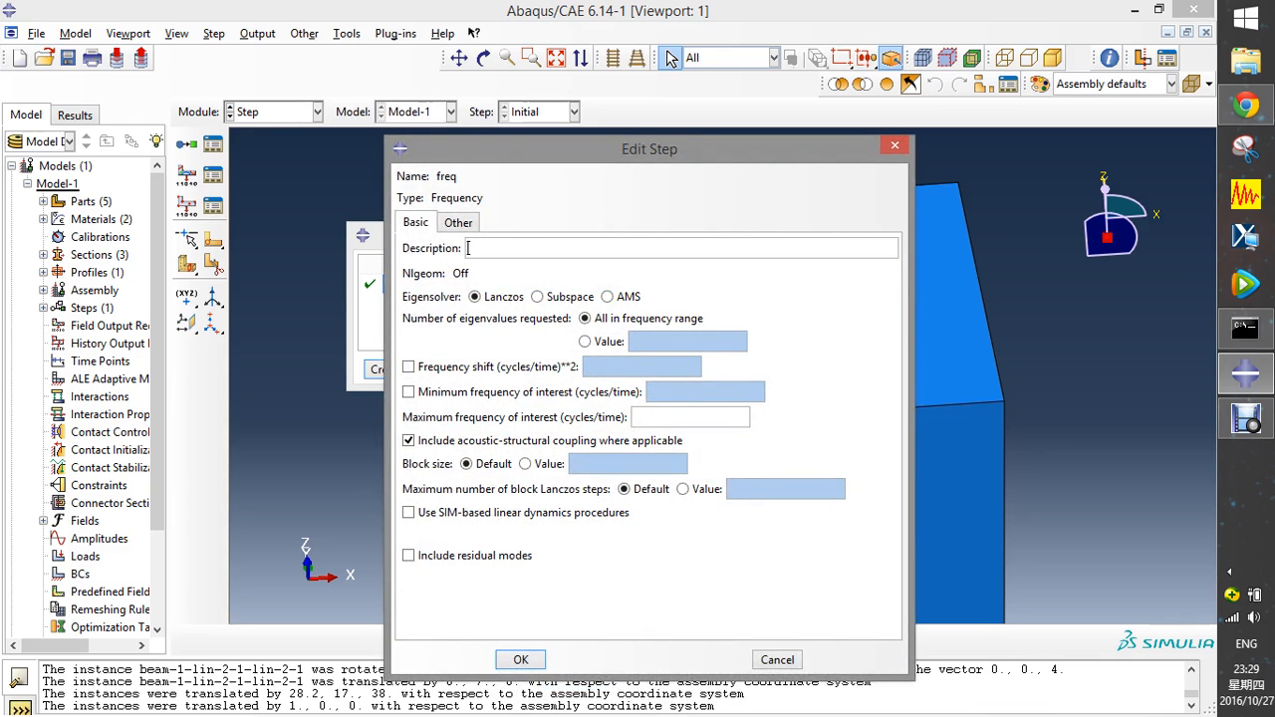
- Request 10 eigenvalues for the freq step and accept its settings
left_click(585, 342)
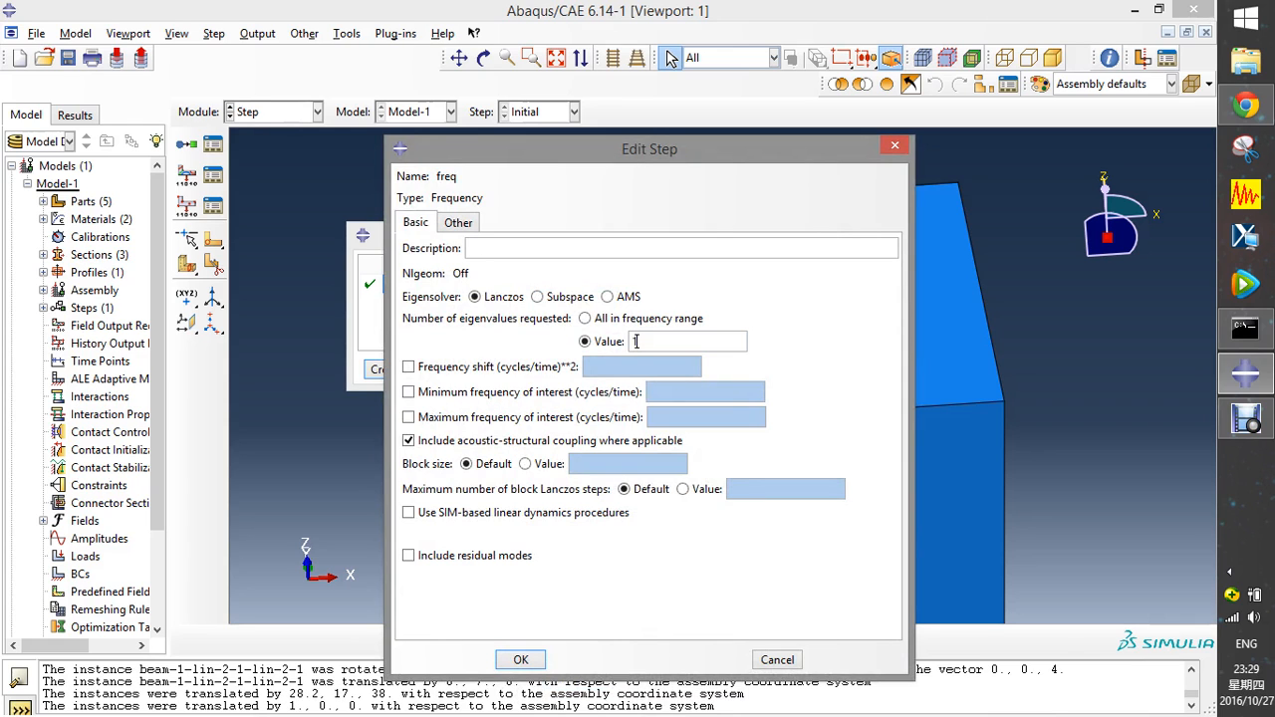
left_click(635, 341)
type("10")
left_click_drag(649, 148, 561, 73)
left_click(432, 584)
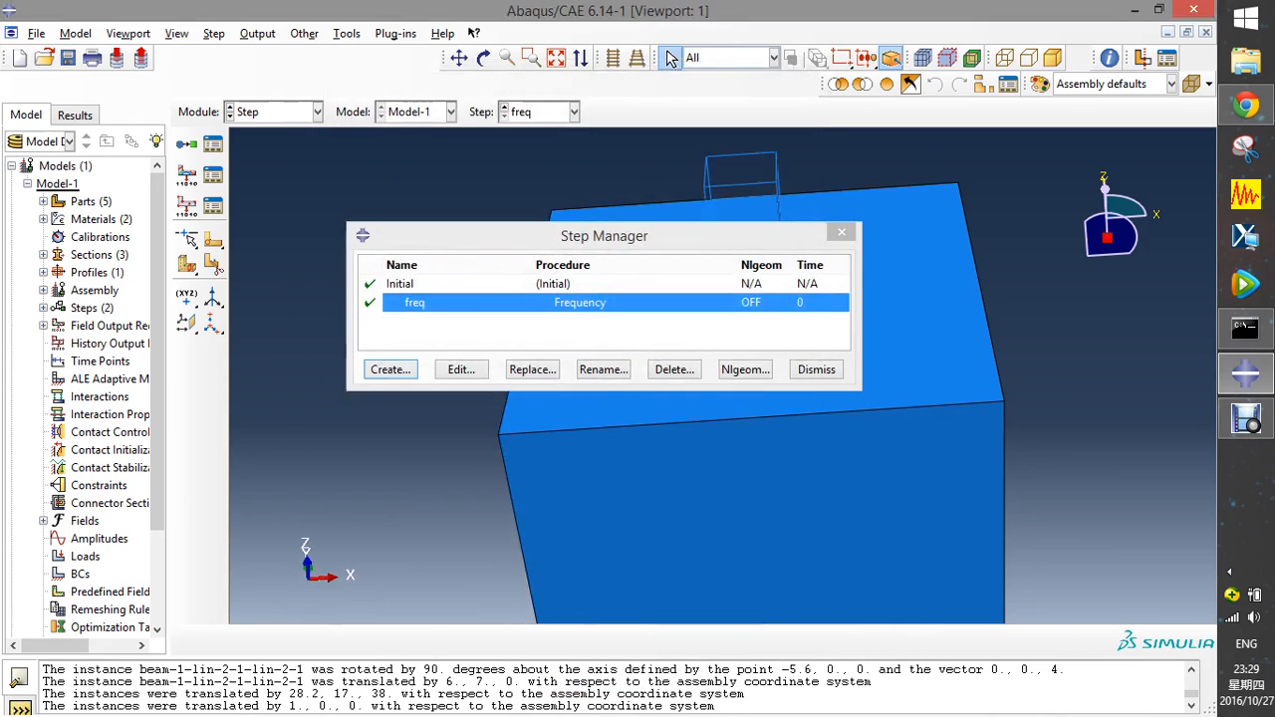
- Create a General, Dynamic, Implicit step named seismic after the freq step
left_click(390, 369)
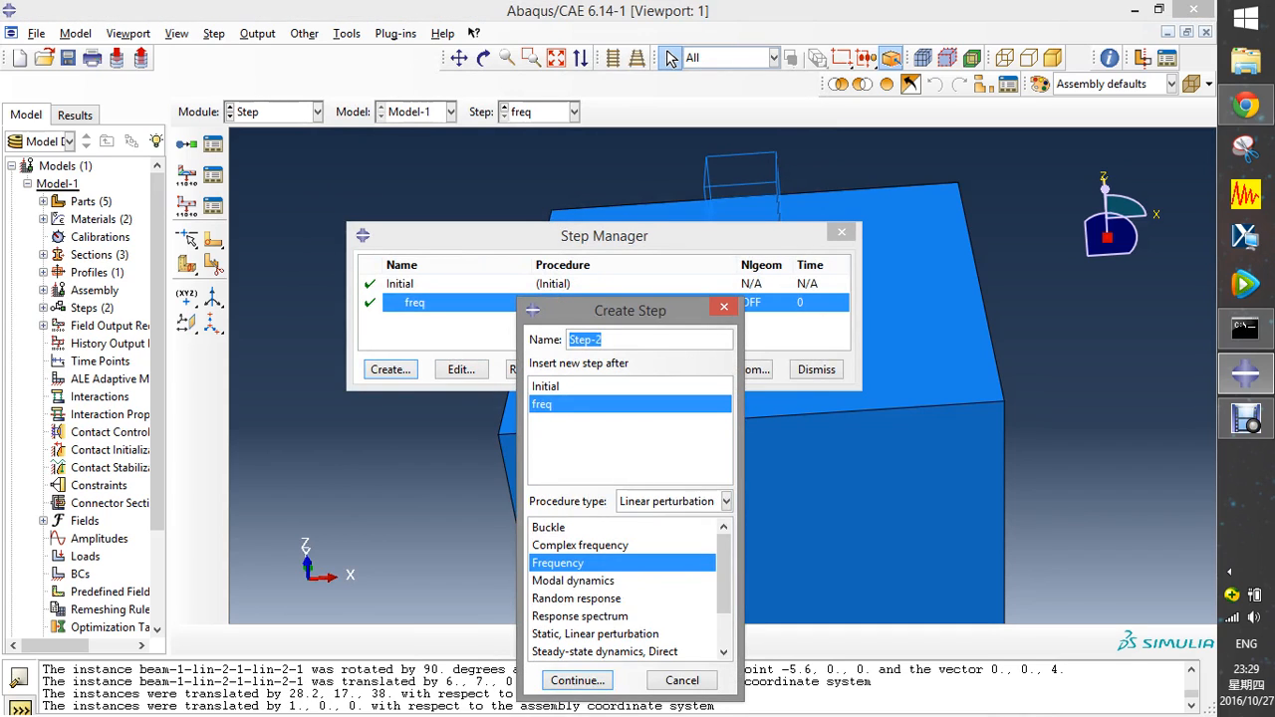
key("BackSpace")
type("seismic")
left_click_drag(629, 310, 561, 165)
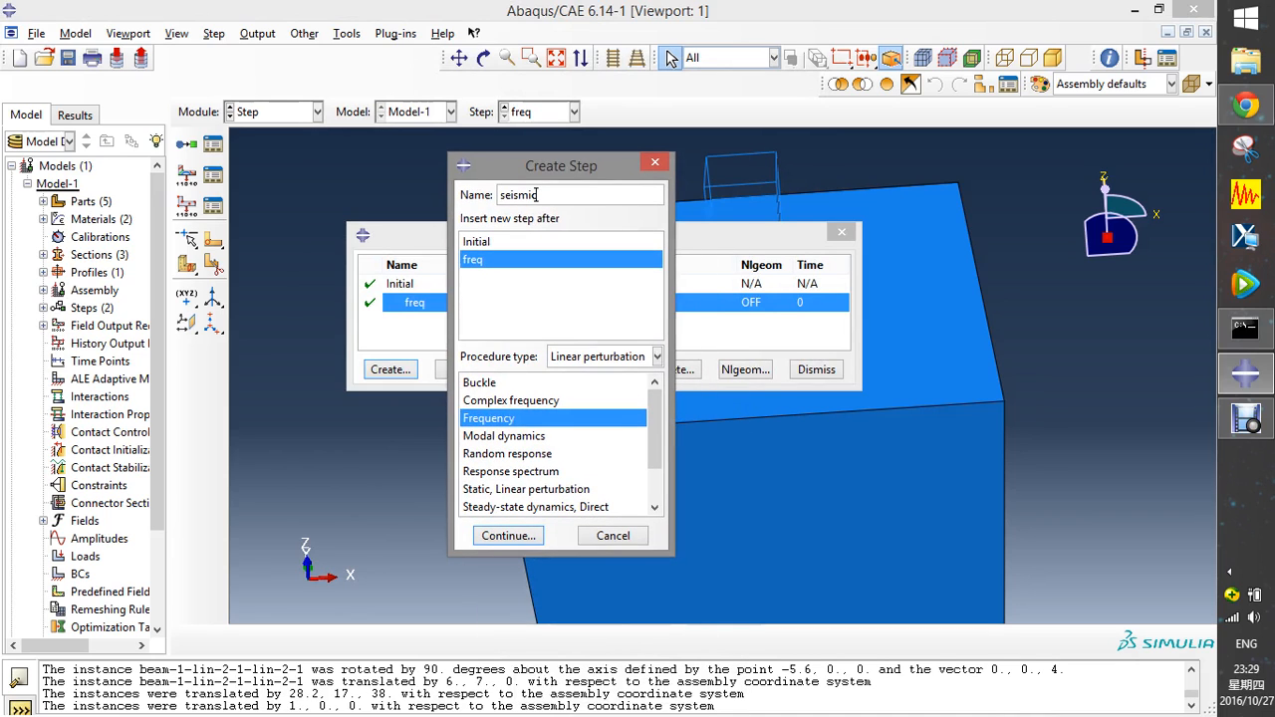
left_click(604, 355)
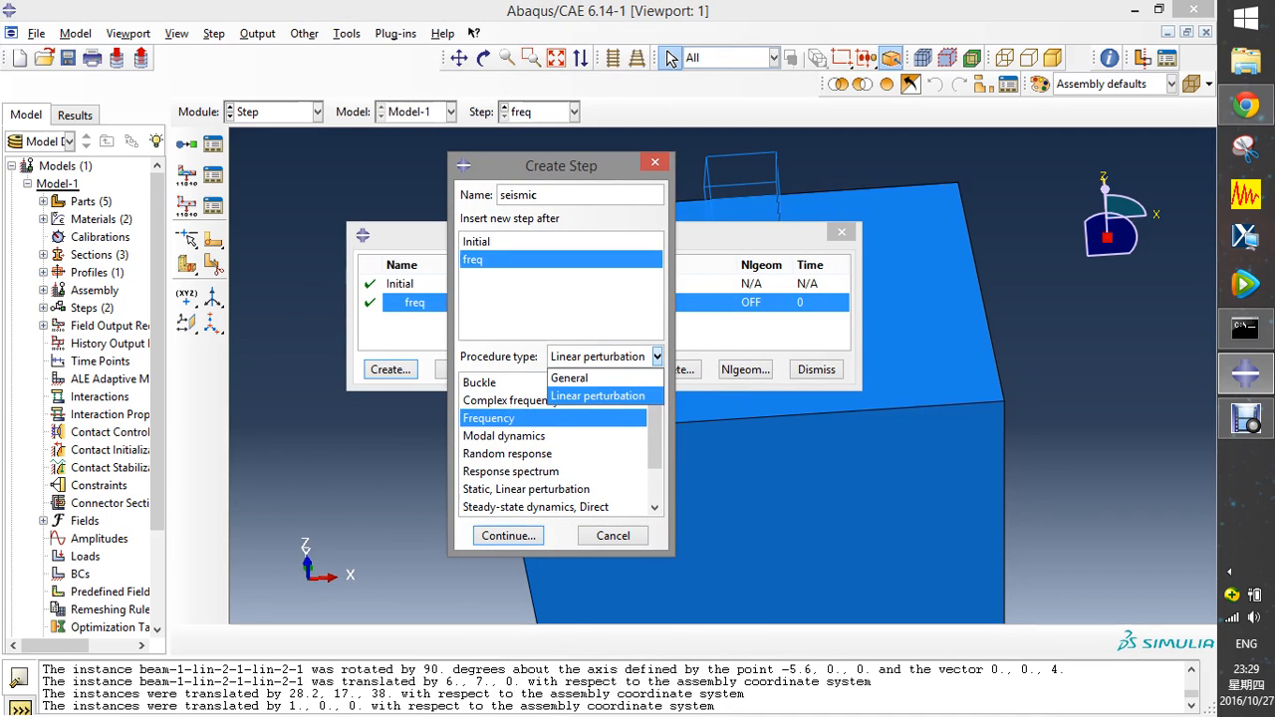
left_click(578, 376)
left_click(495, 403)
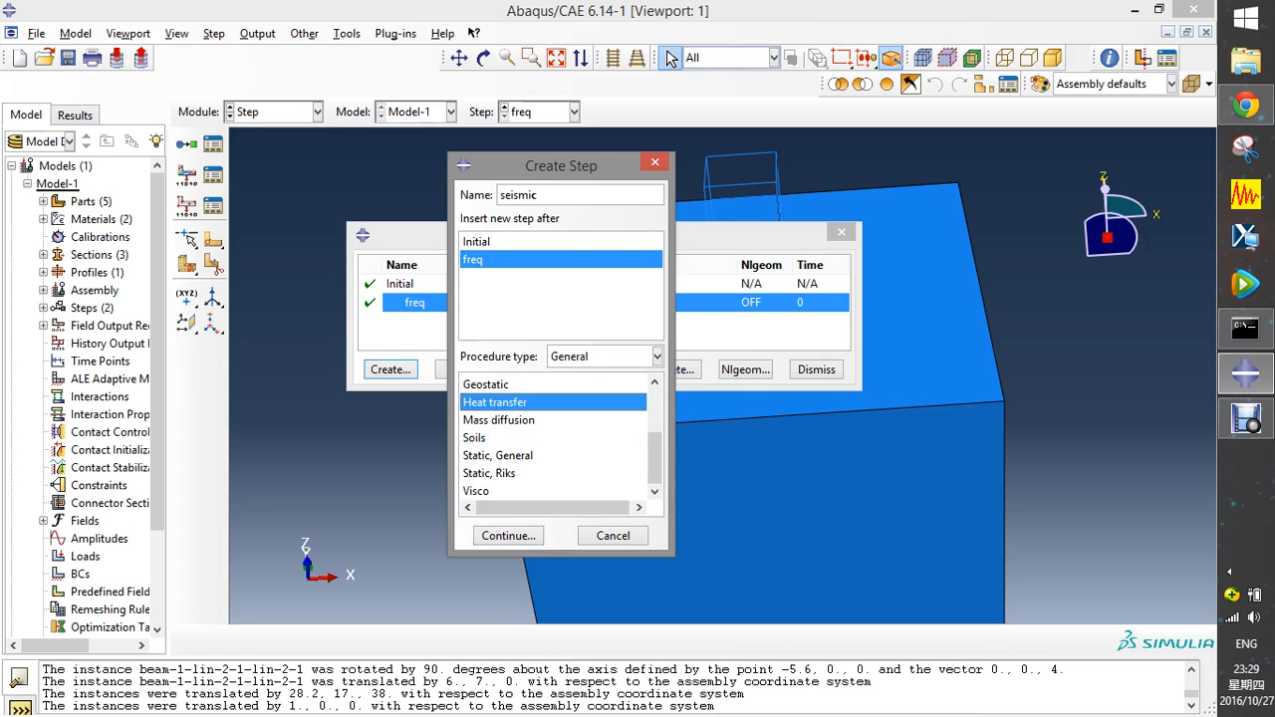
scroll(553, 438, "up", 1)
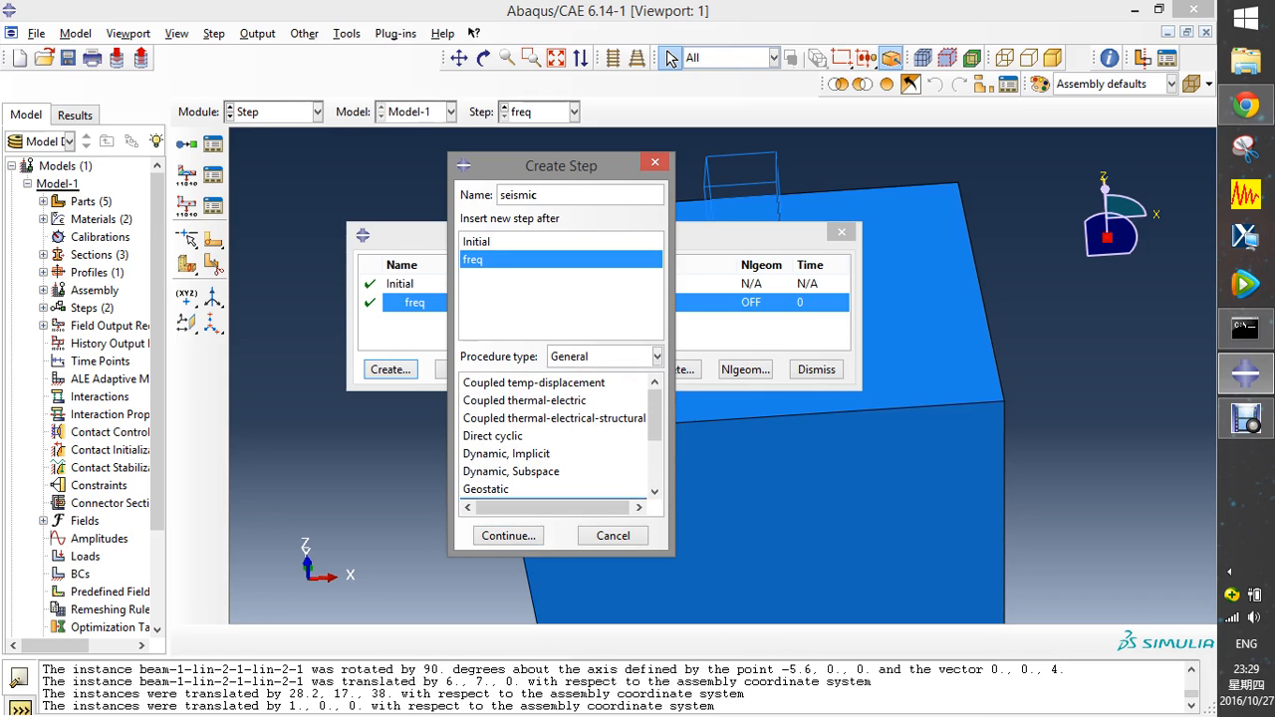
double_click(507, 454)
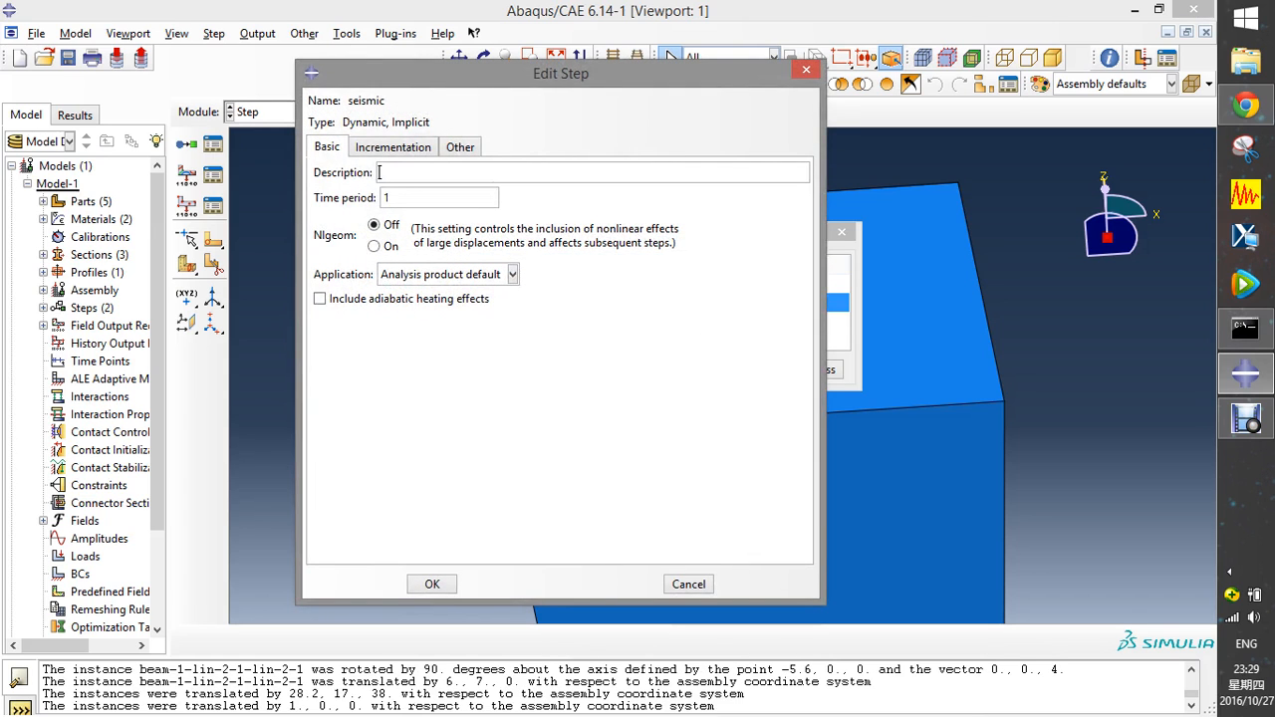
- Set the seismic step's time period to 24.86
key("Tab")
type("24")
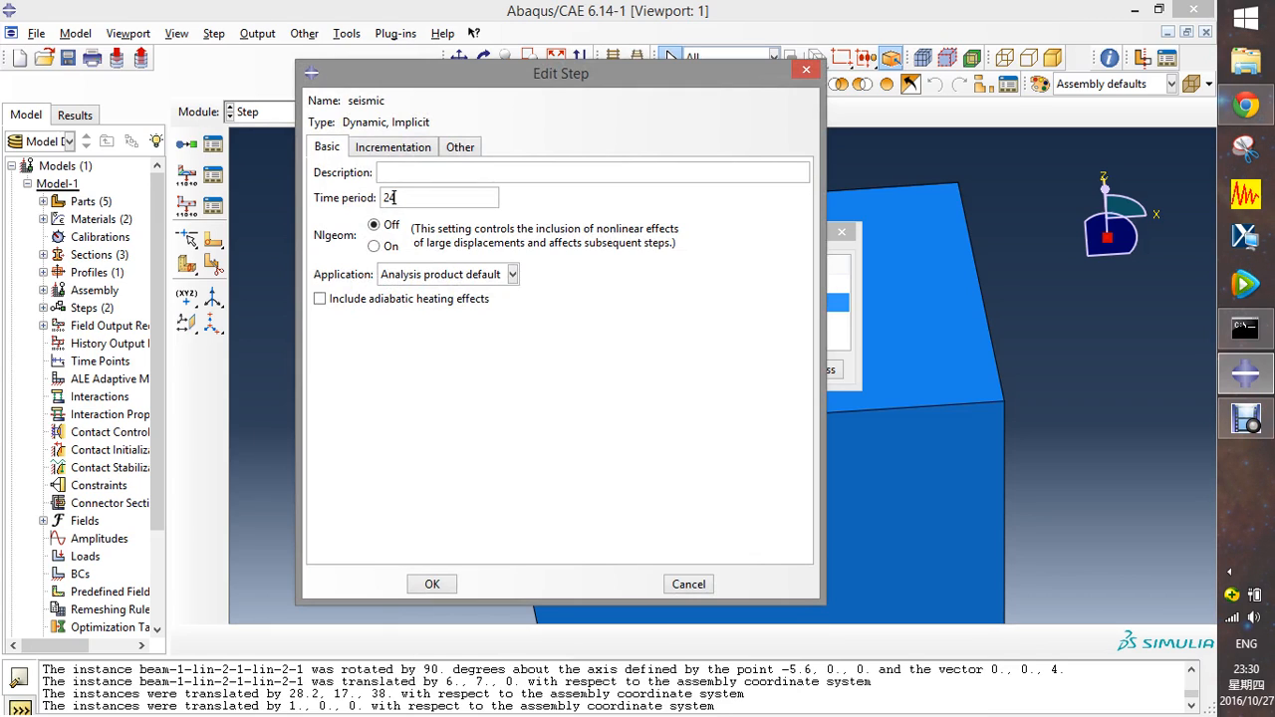
type(".86")
- Set the seismic step's incrementation to at most 10000 increments, an initial size of 0.01 and a specified maximum size of 0.02
left_click(393, 146)
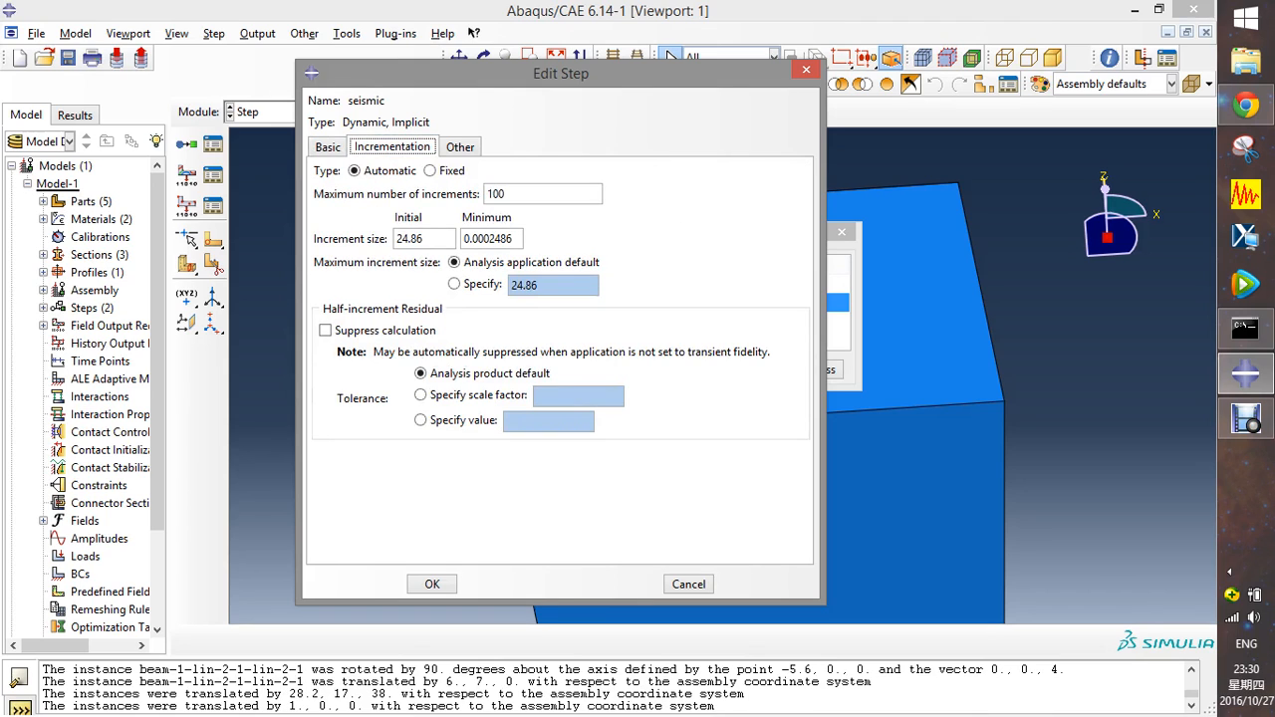
left_click(503, 193)
type("00")
left_click_drag(423, 239, 396, 239)
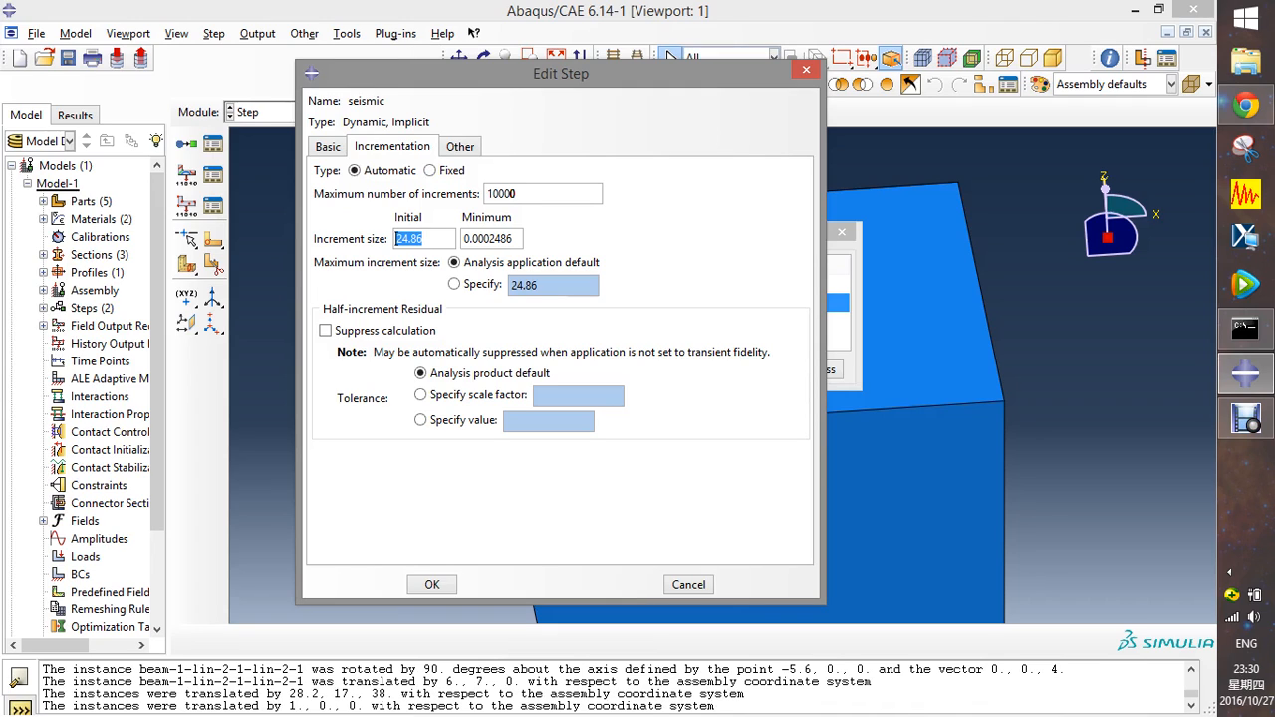
type("0.01")
left_click(455, 284)
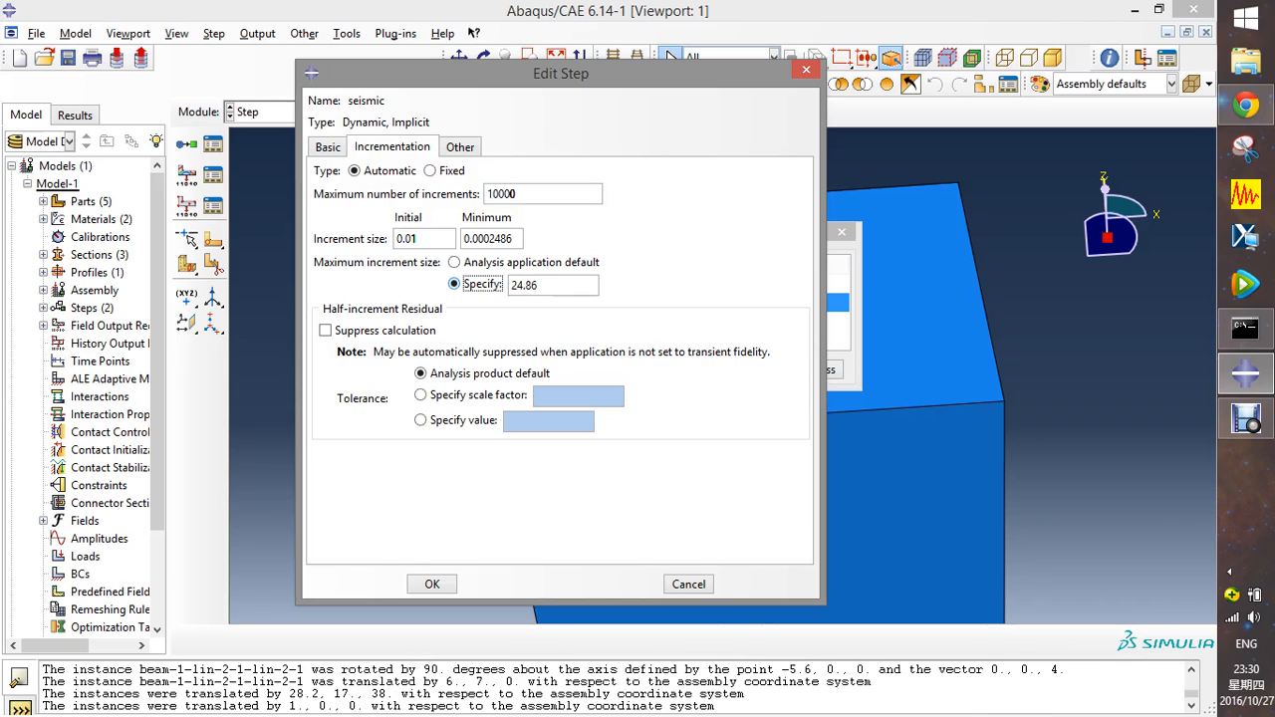
double_click(526, 285)
type("0.02")
- Keep automatic incrementation for the seismic step, accept its settings and close the Step Manager
left_click(430, 170)
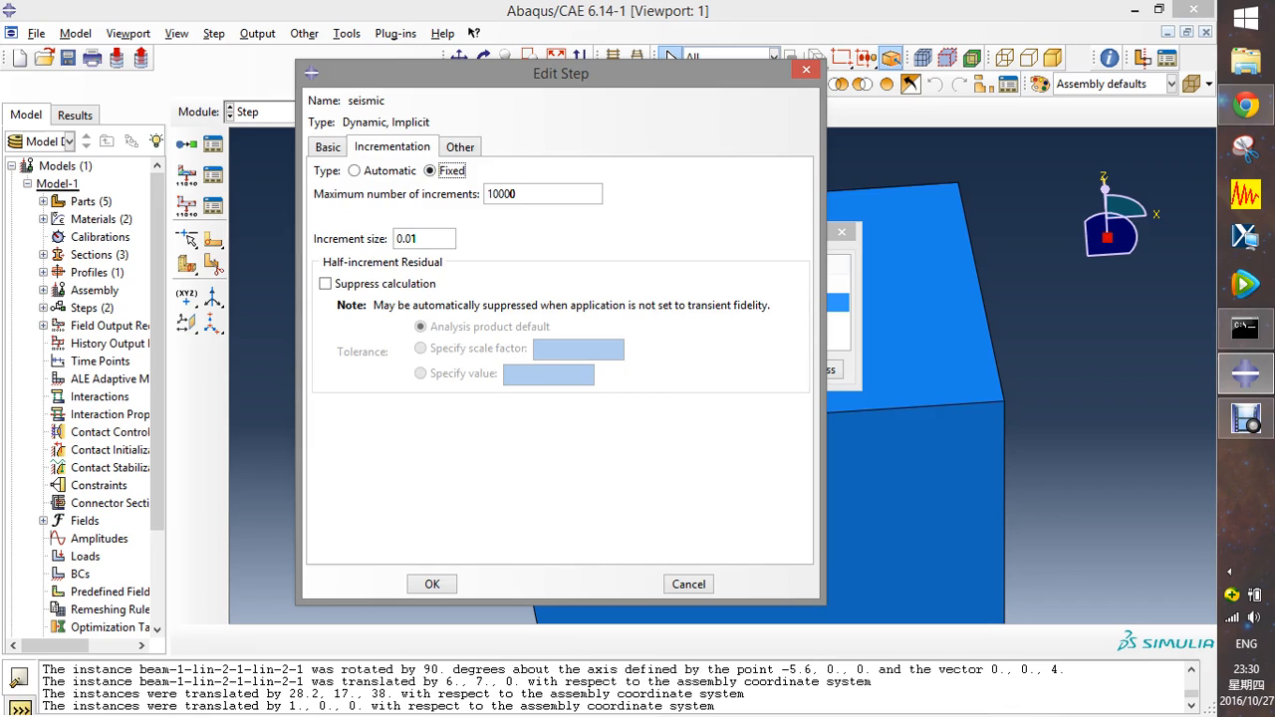
left_click(355, 171)
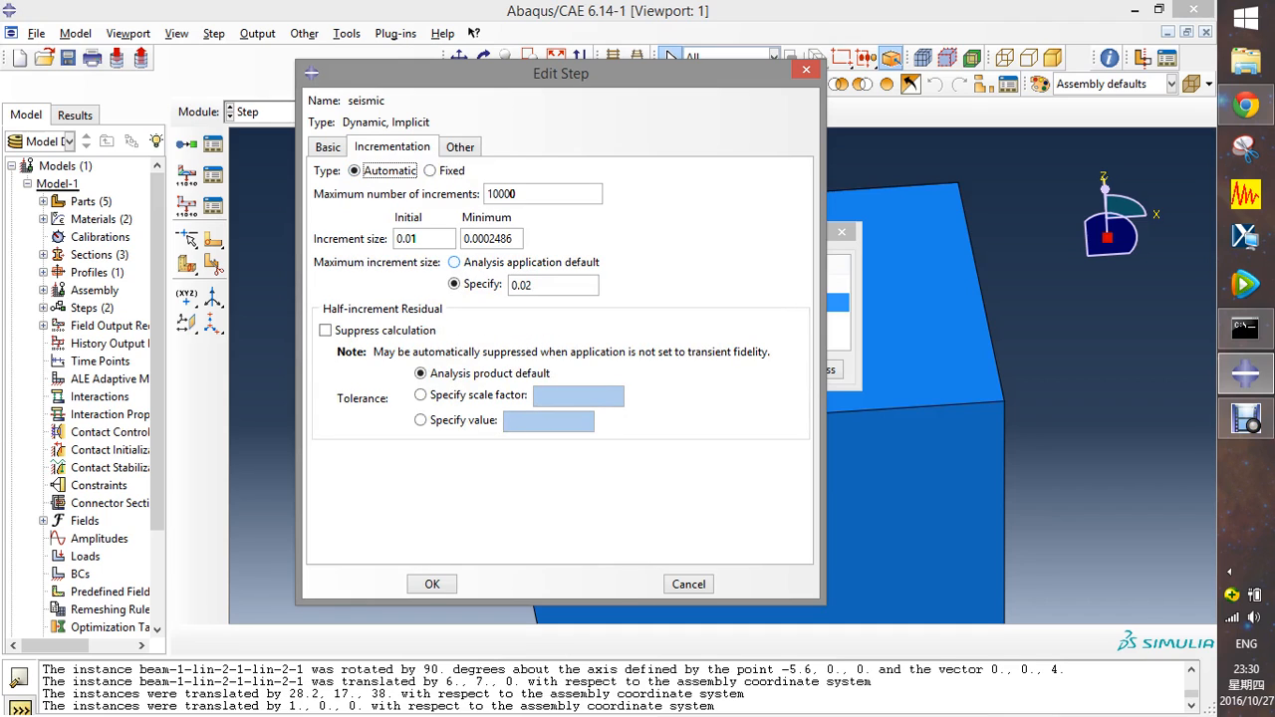
left_click(532, 285)
left_click_drag(561, 74, 591, 100)
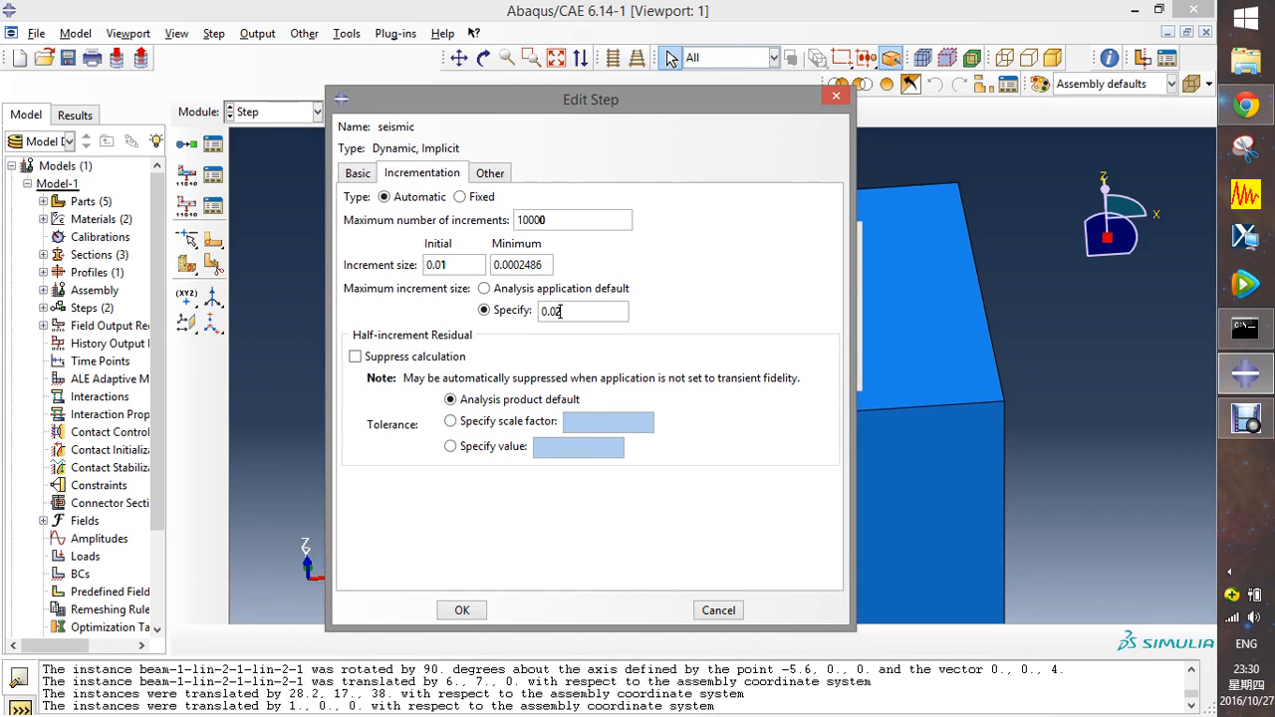
key("ctrl+Tab")
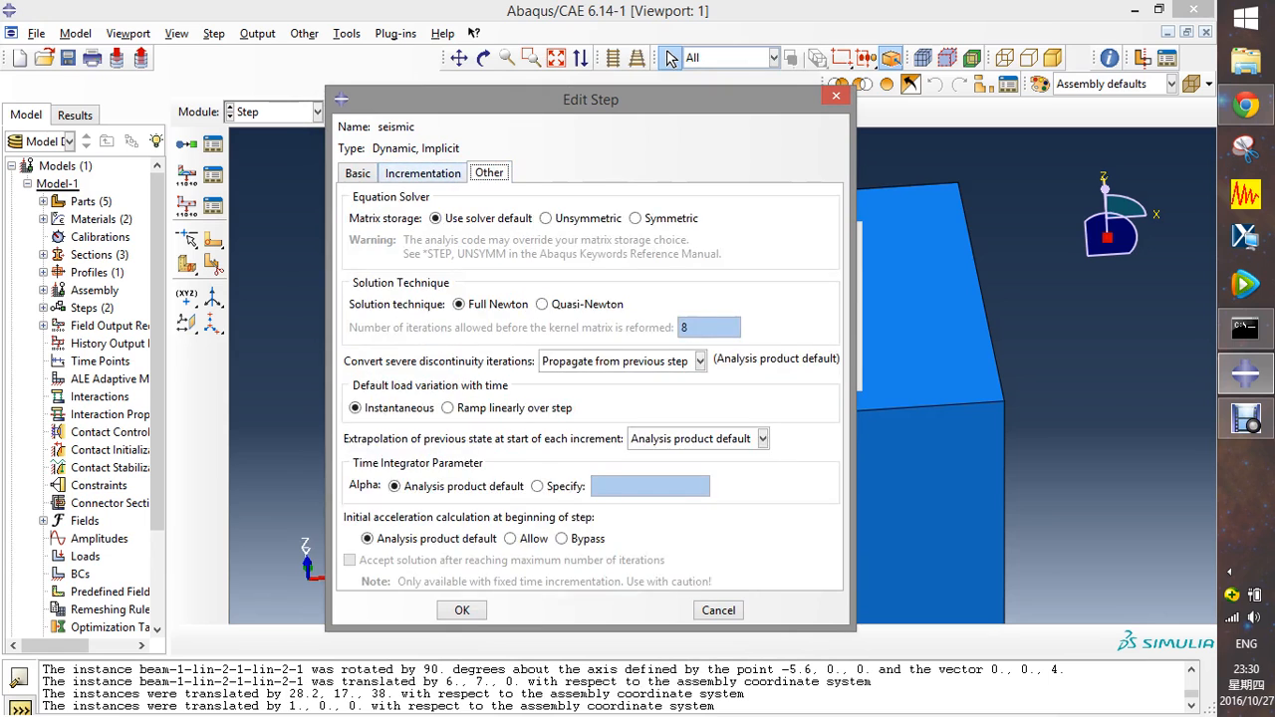
key("ctrl+Tab")
key("Return")
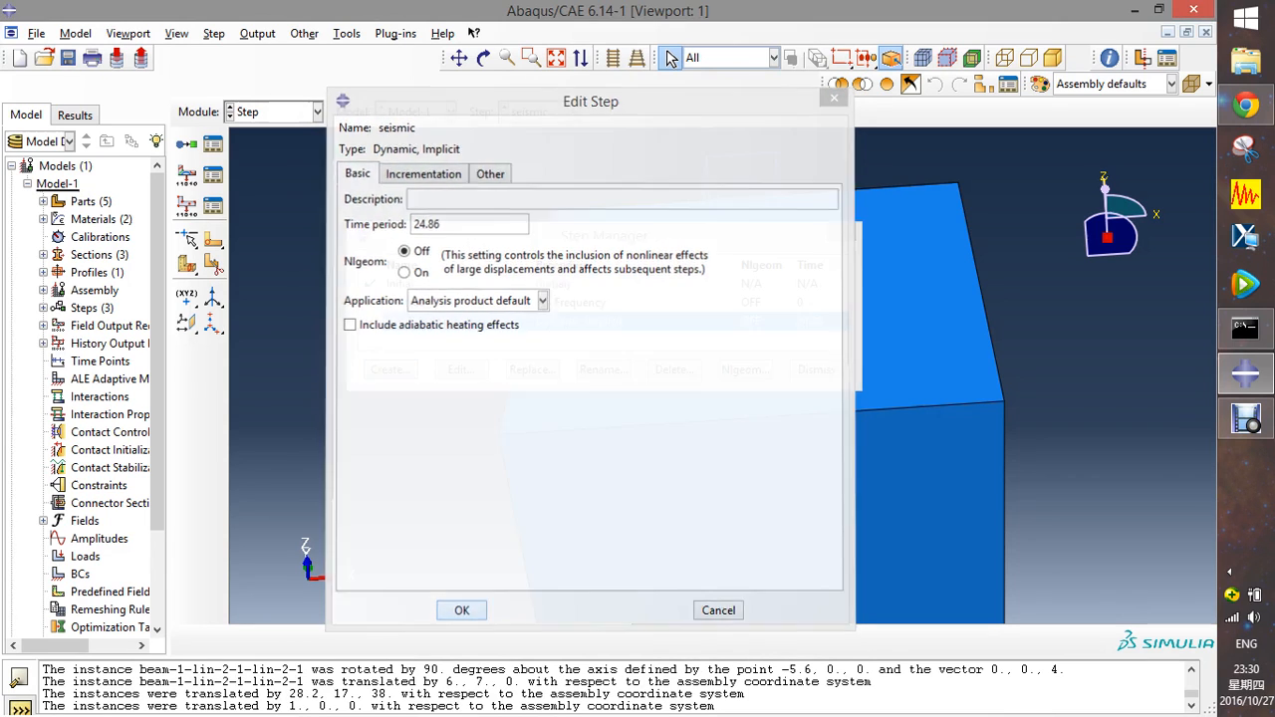
left_click(817, 370)
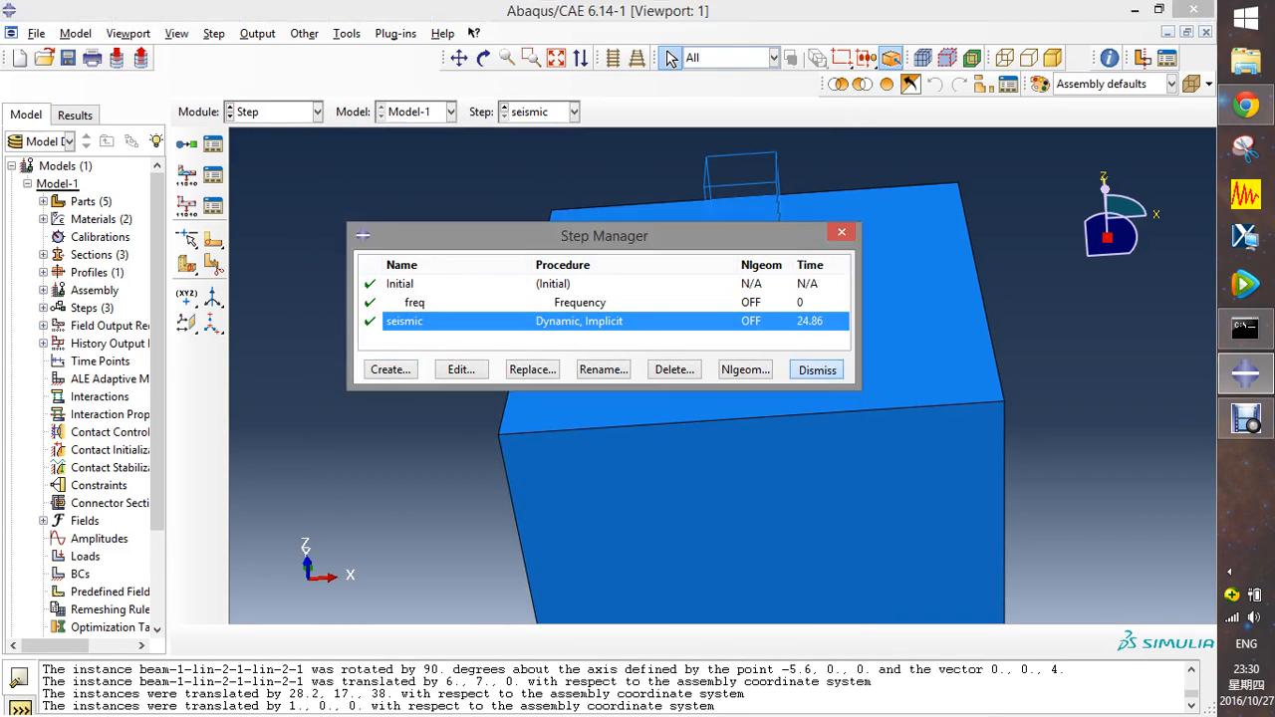
left_click(317, 112)
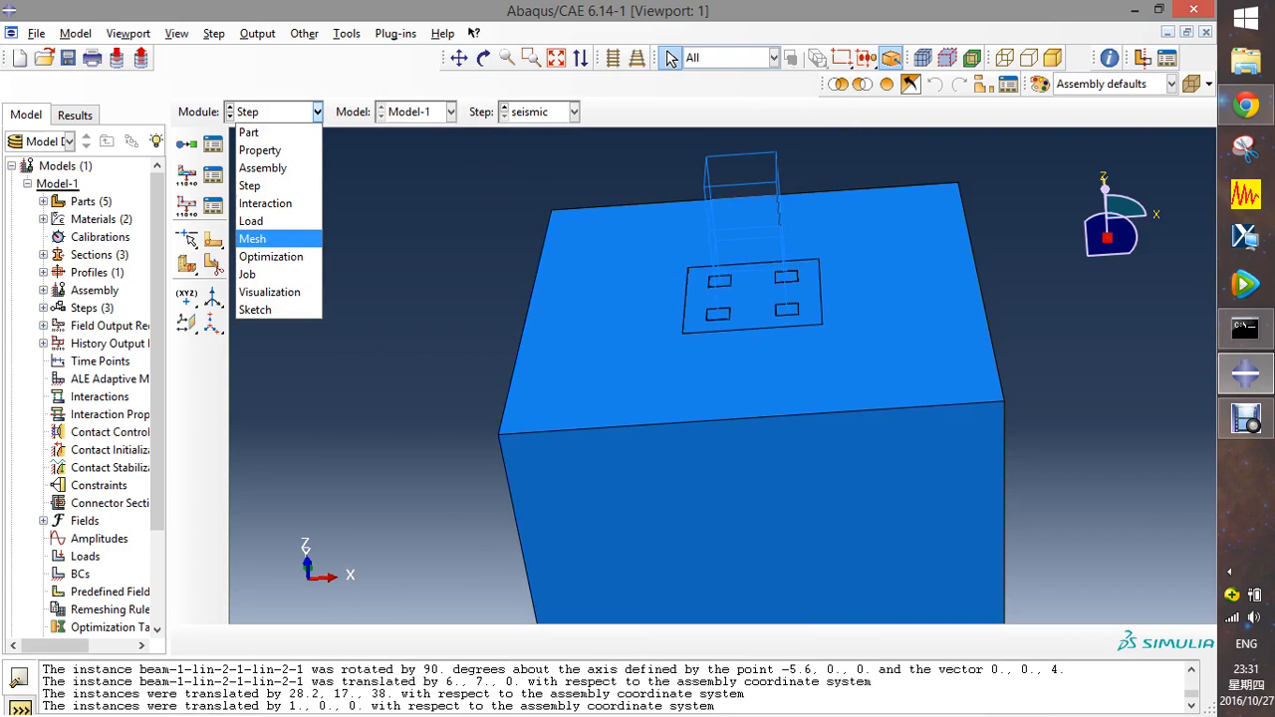
left_click(267, 203)
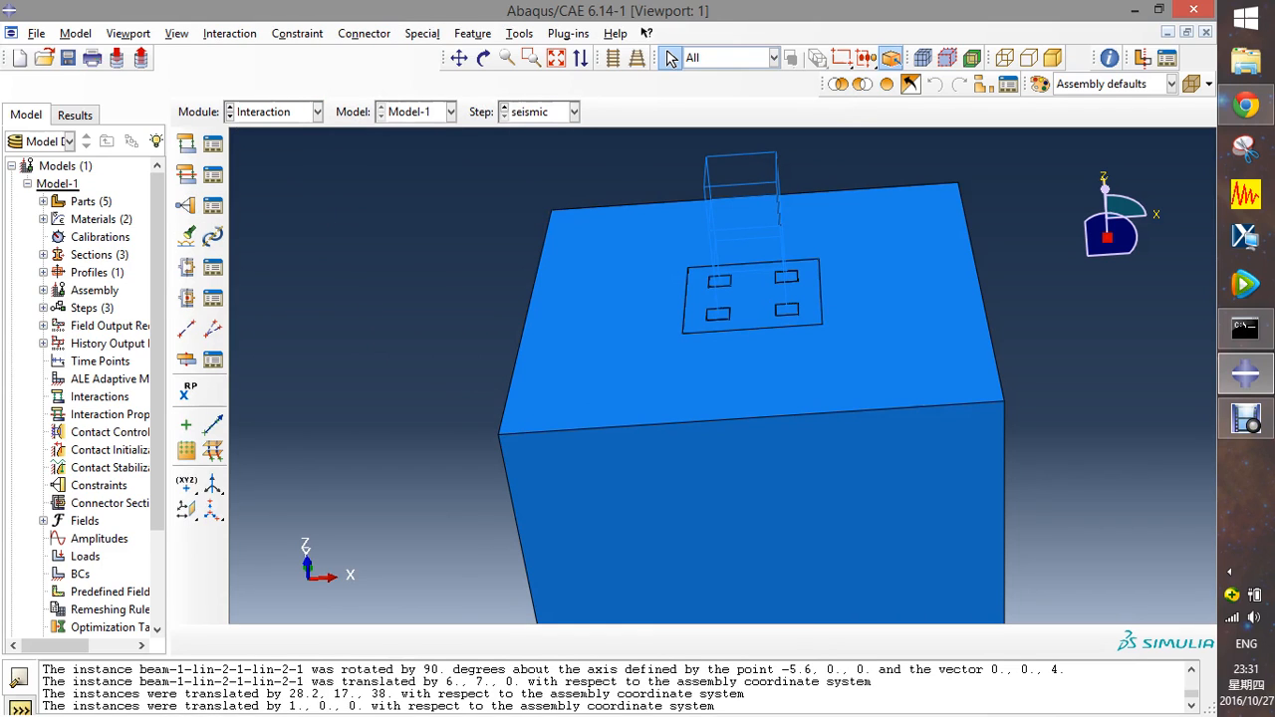
left_click(317, 111)
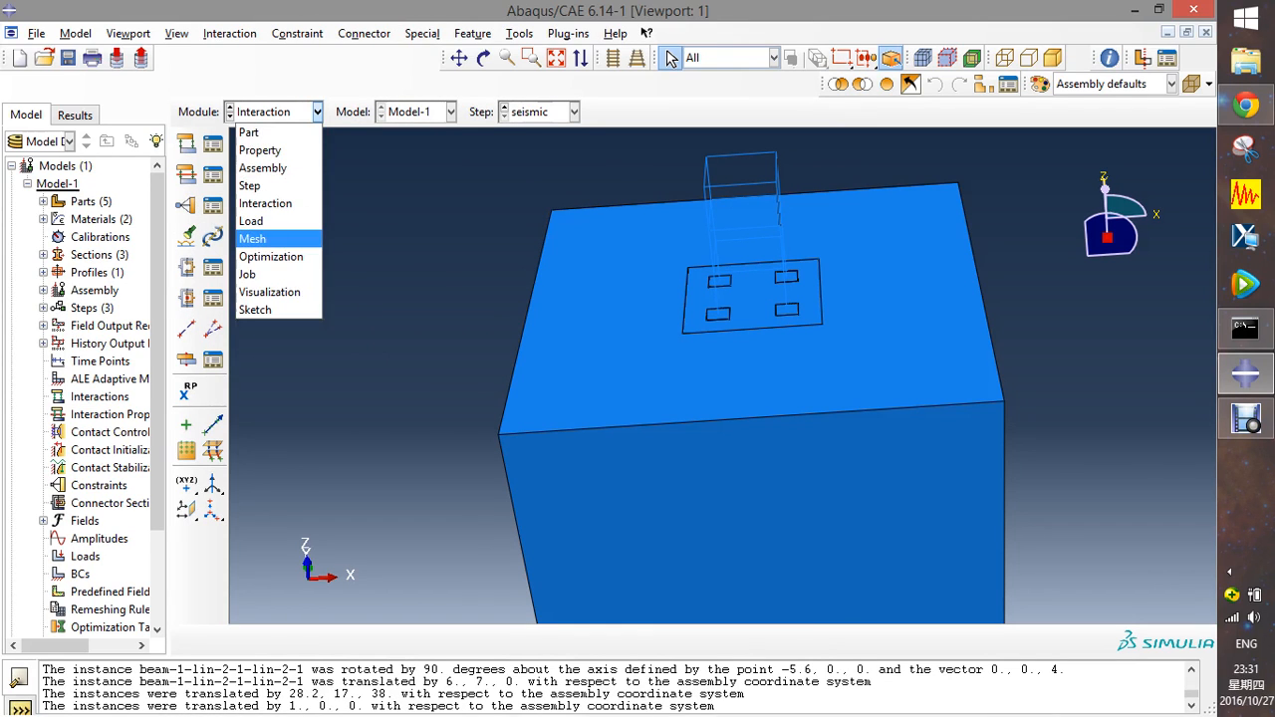
left_click(251, 222)
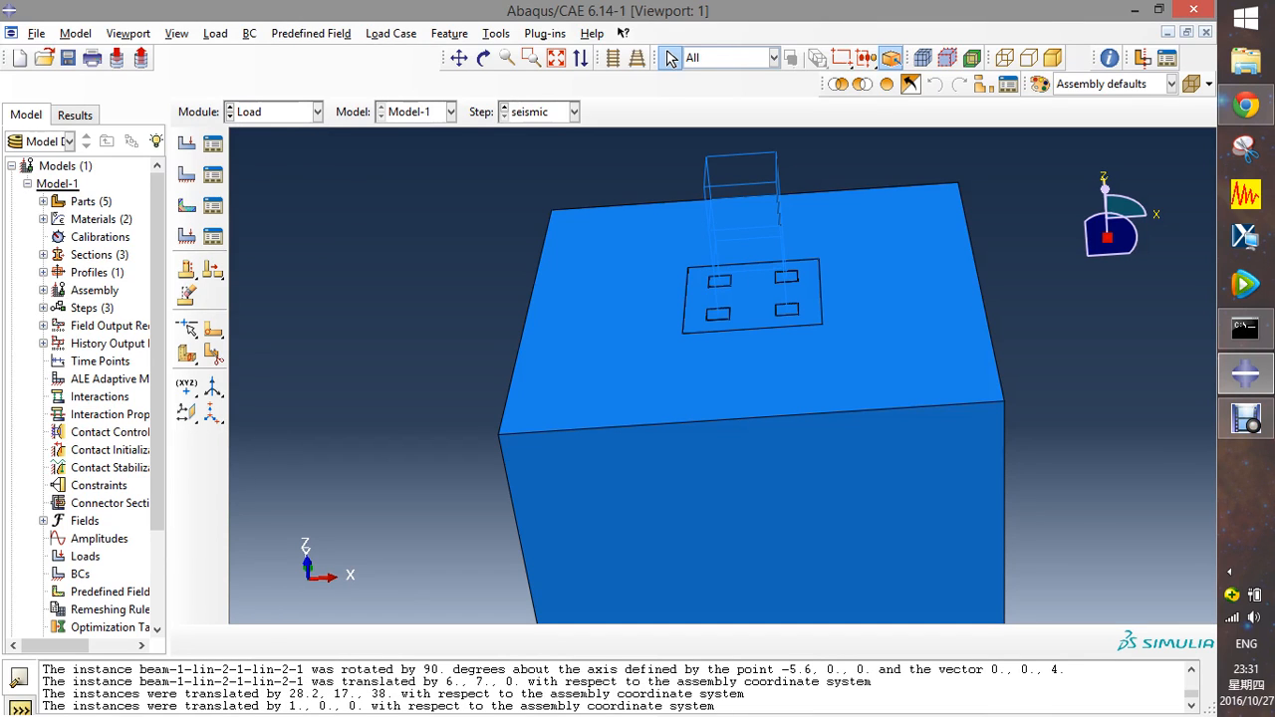
- Switch to the Mesh module and display the coumn part as the object to mesh
left_click(275, 112)
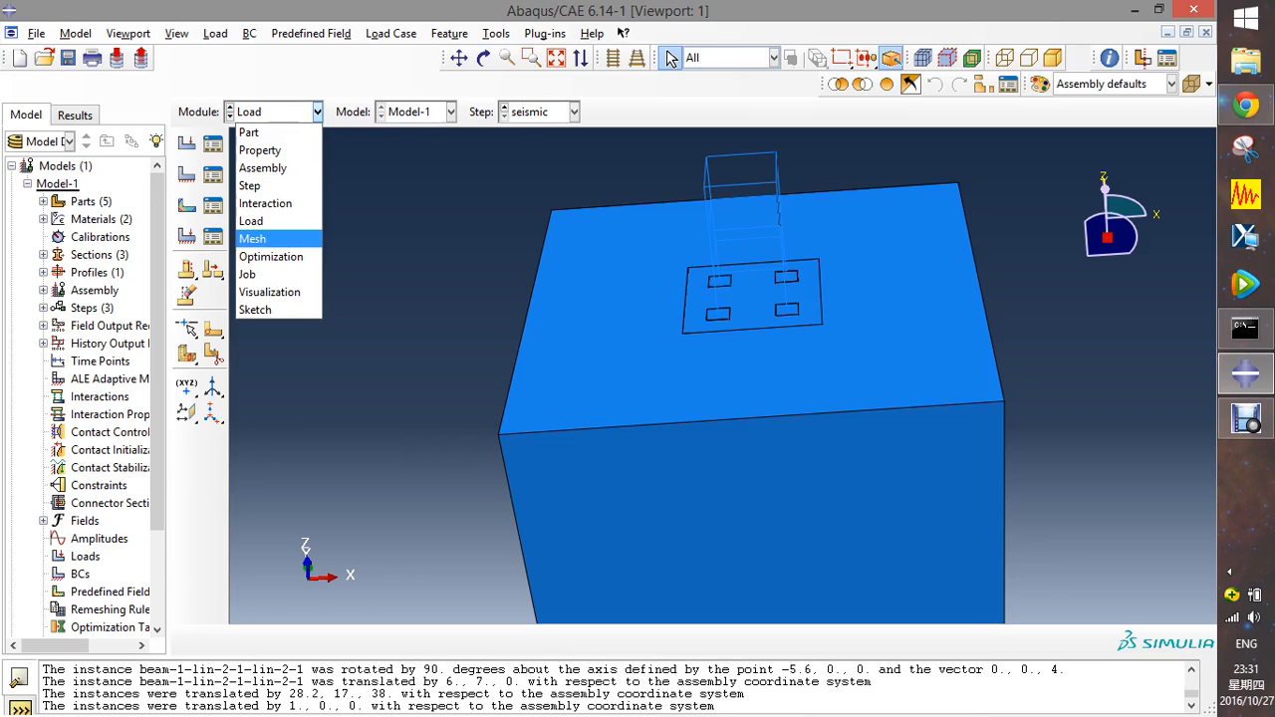
left_click(252, 238)
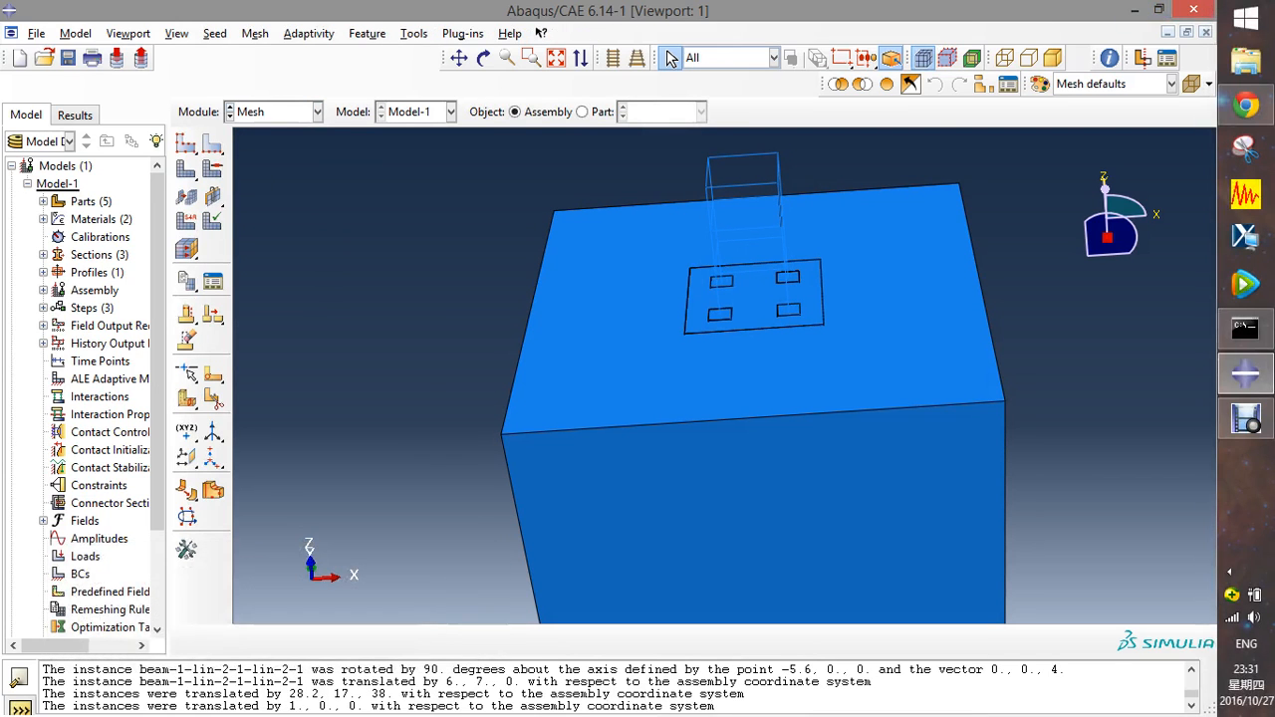
left_click(582, 112)
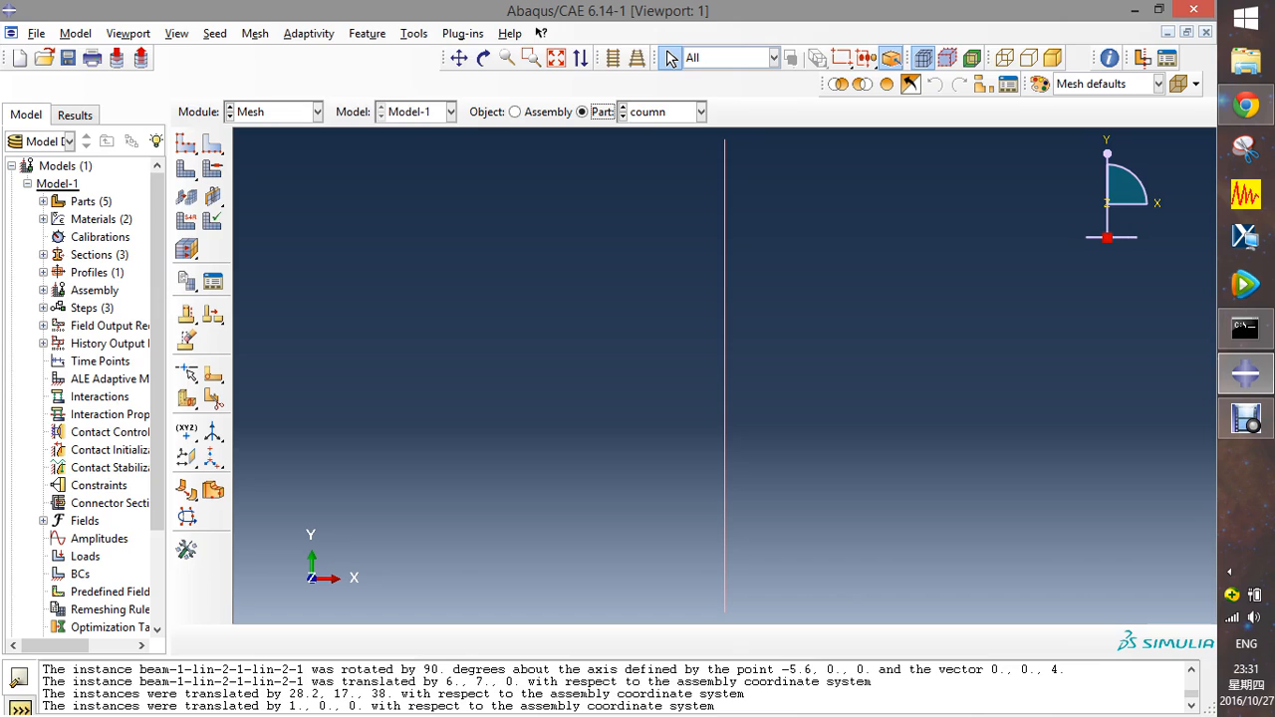
scroll(626, 325, "down", 2)
scroll(626, 325, "up", 5)
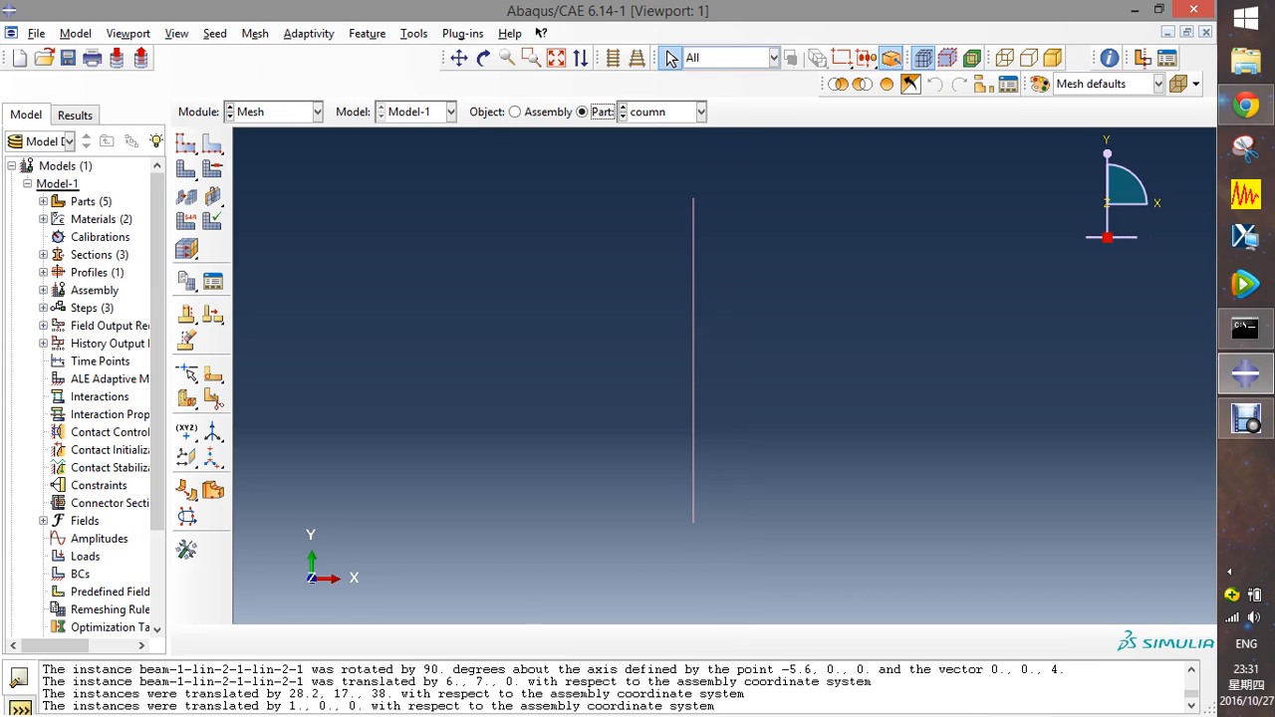
left_click(702, 112)
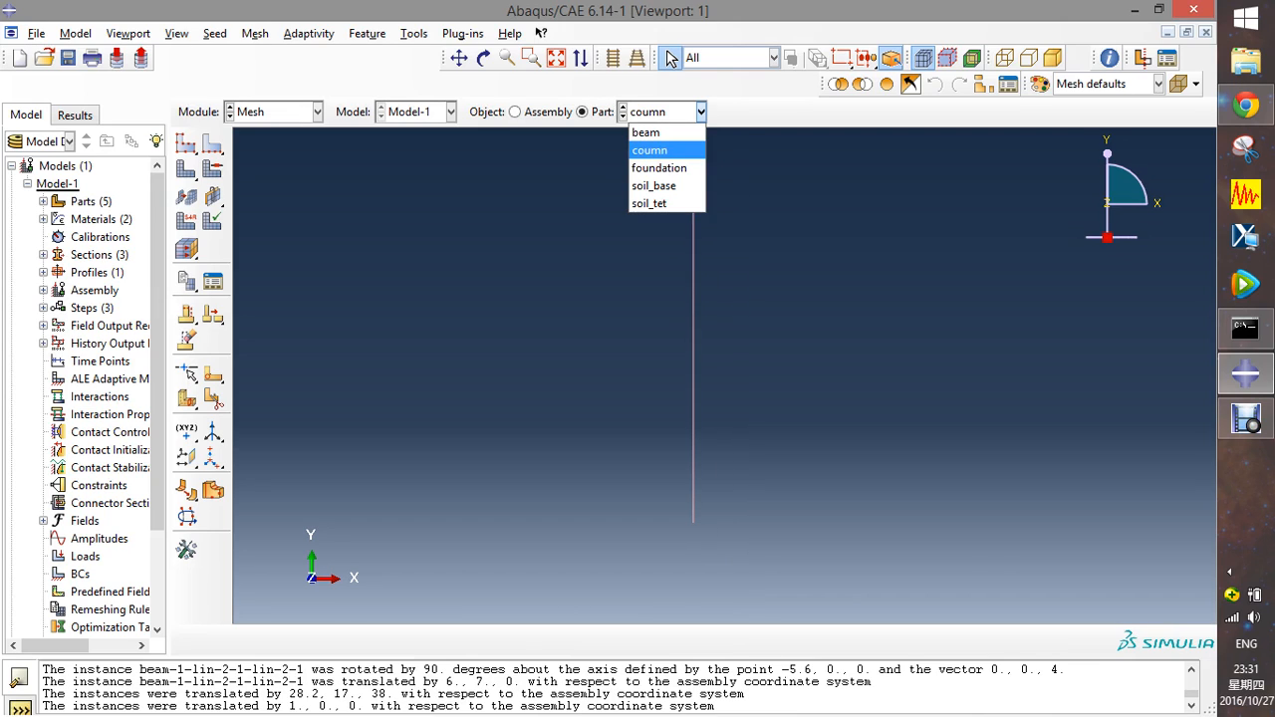
left_click(650, 150)
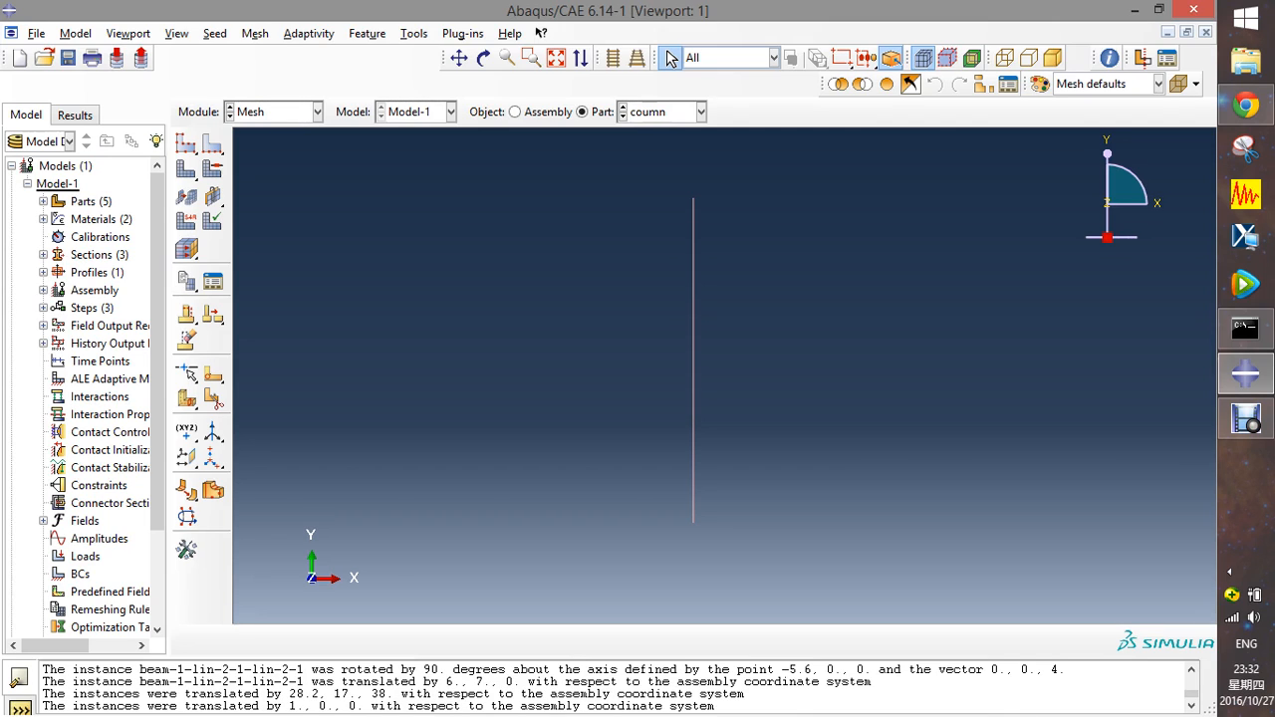
- Seed the coumn part with an approximate global size of 0.8 and generate its mesh
left_click(186, 142)
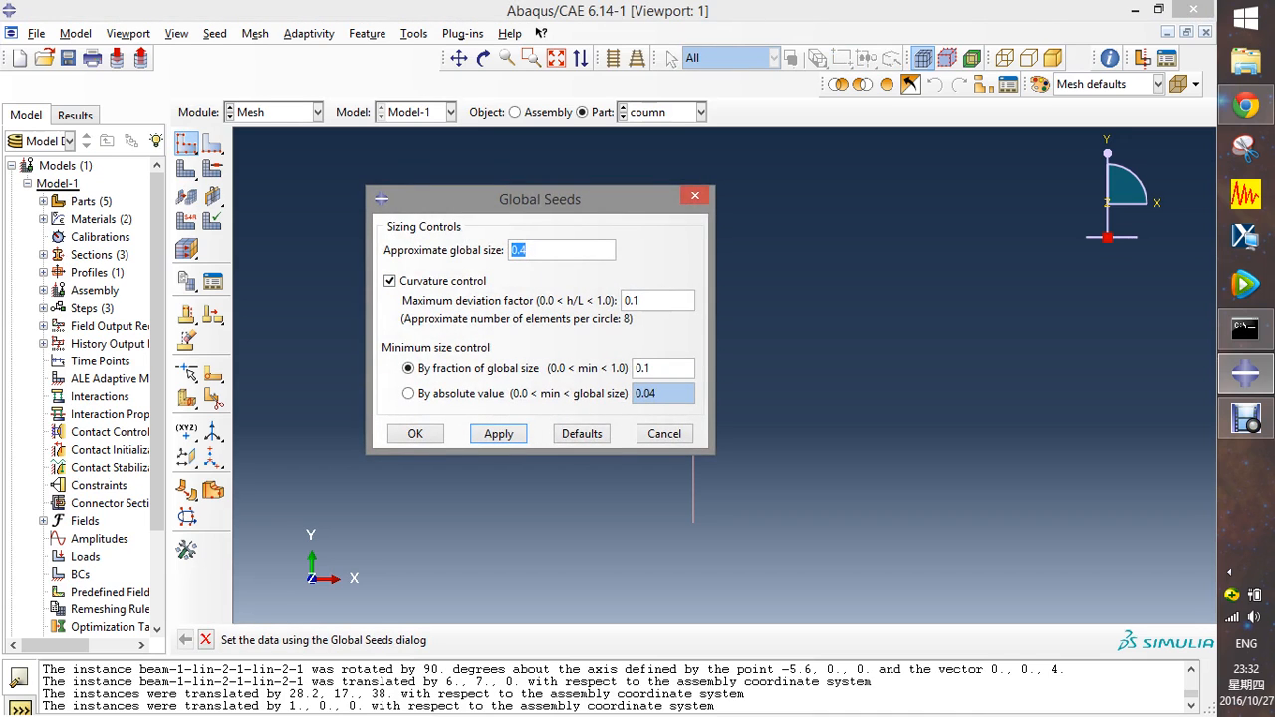
left_click_drag(539, 200, 943, 308)
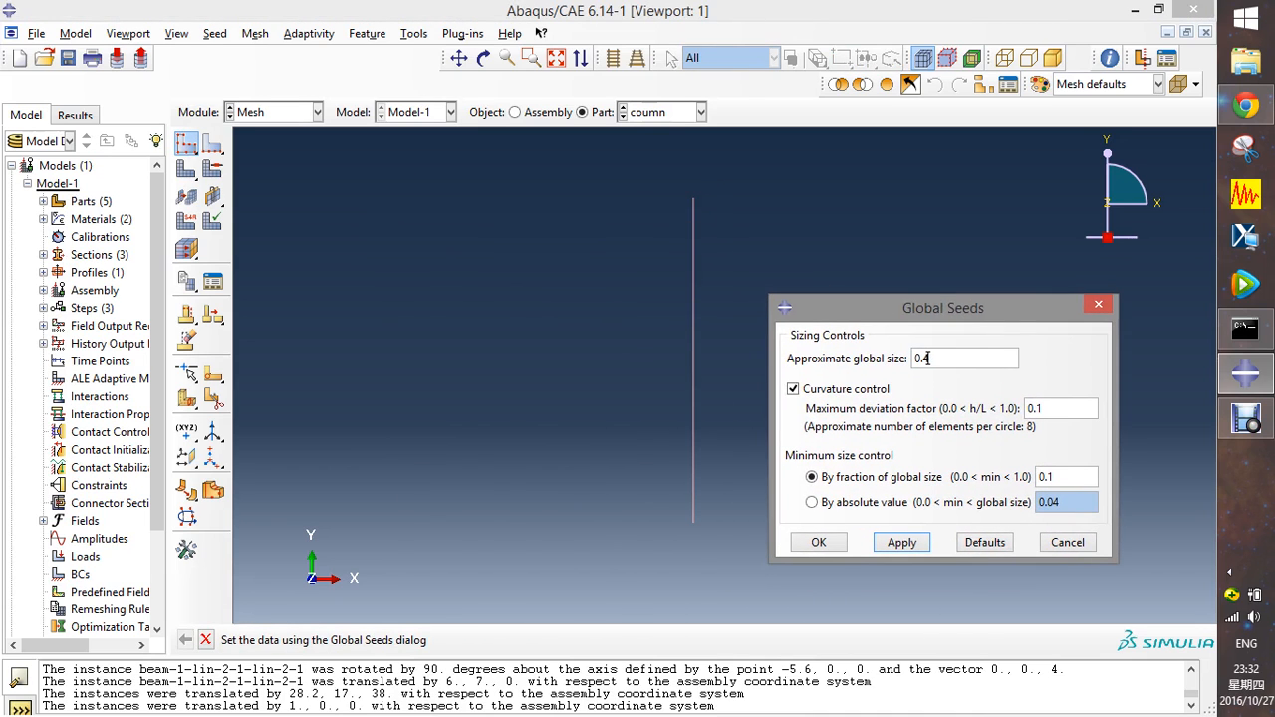
left_click_drag(927, 357, 914, 358)
left_click(926, 360)
key("BackSpace")
type("8")
left_click_drag(927, 308, 875, 271)
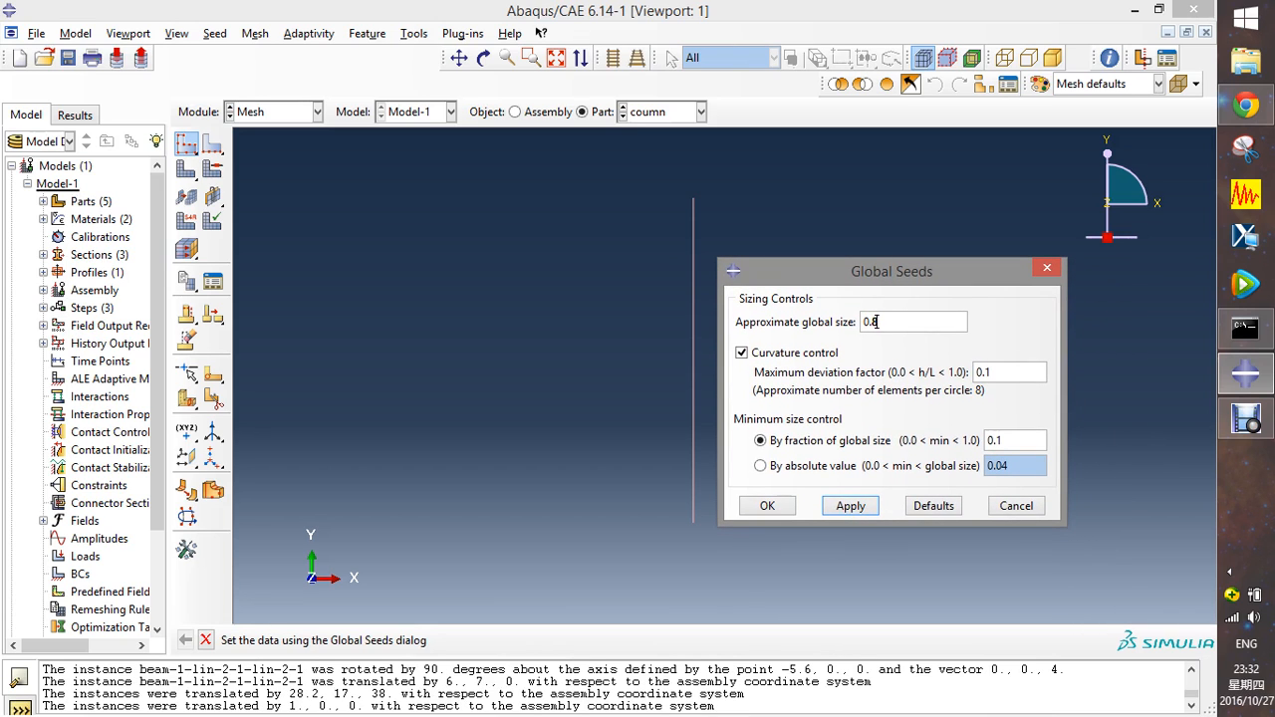
left_click(767, 505)
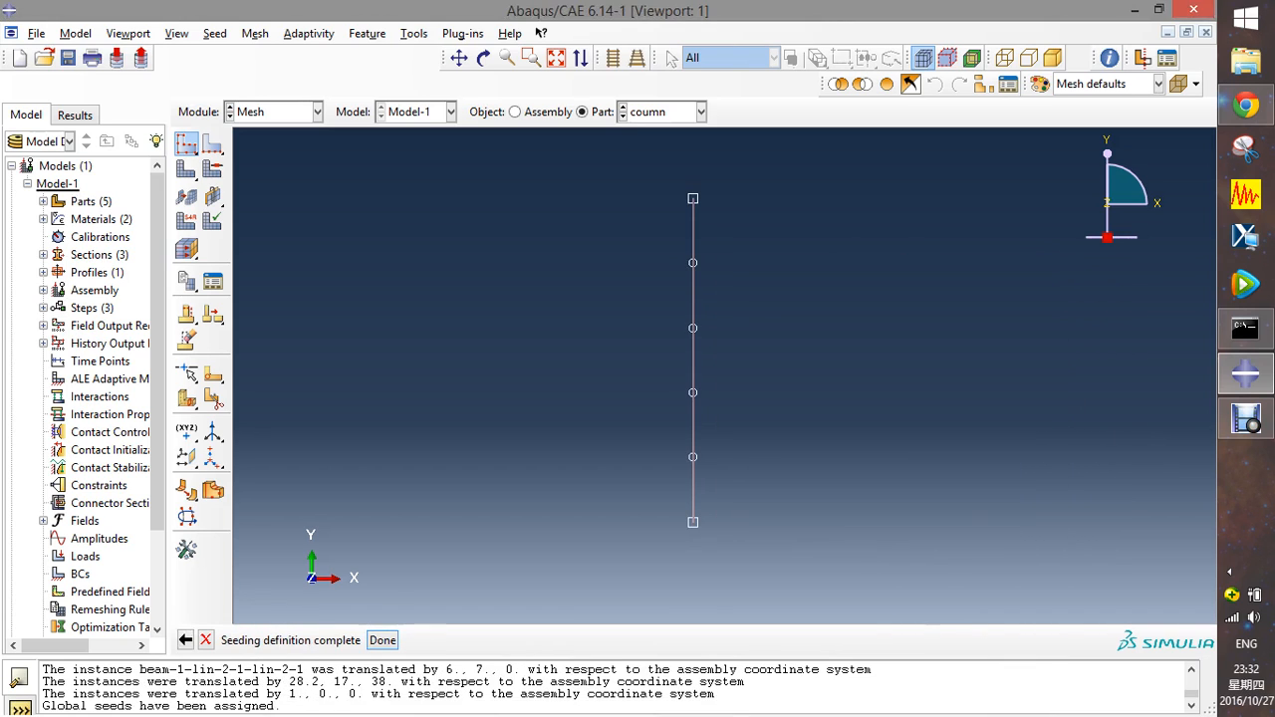
left_click(382, 639)
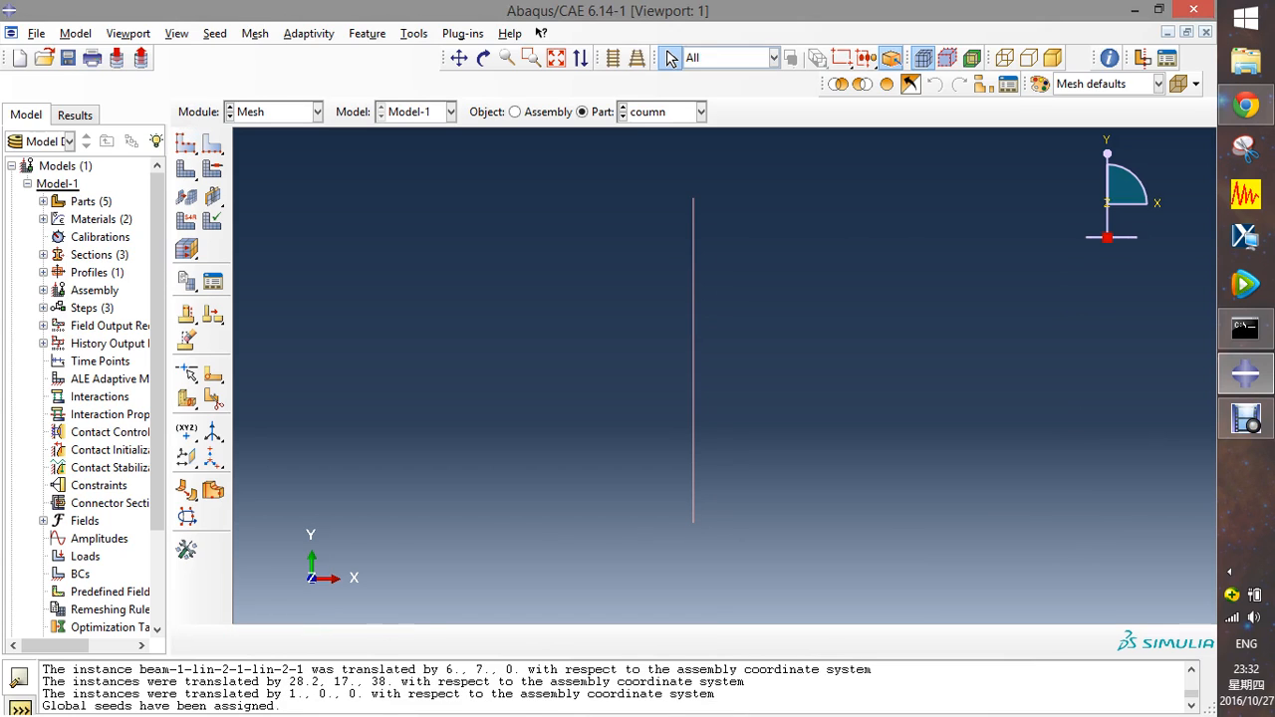
left_click(186, 170)
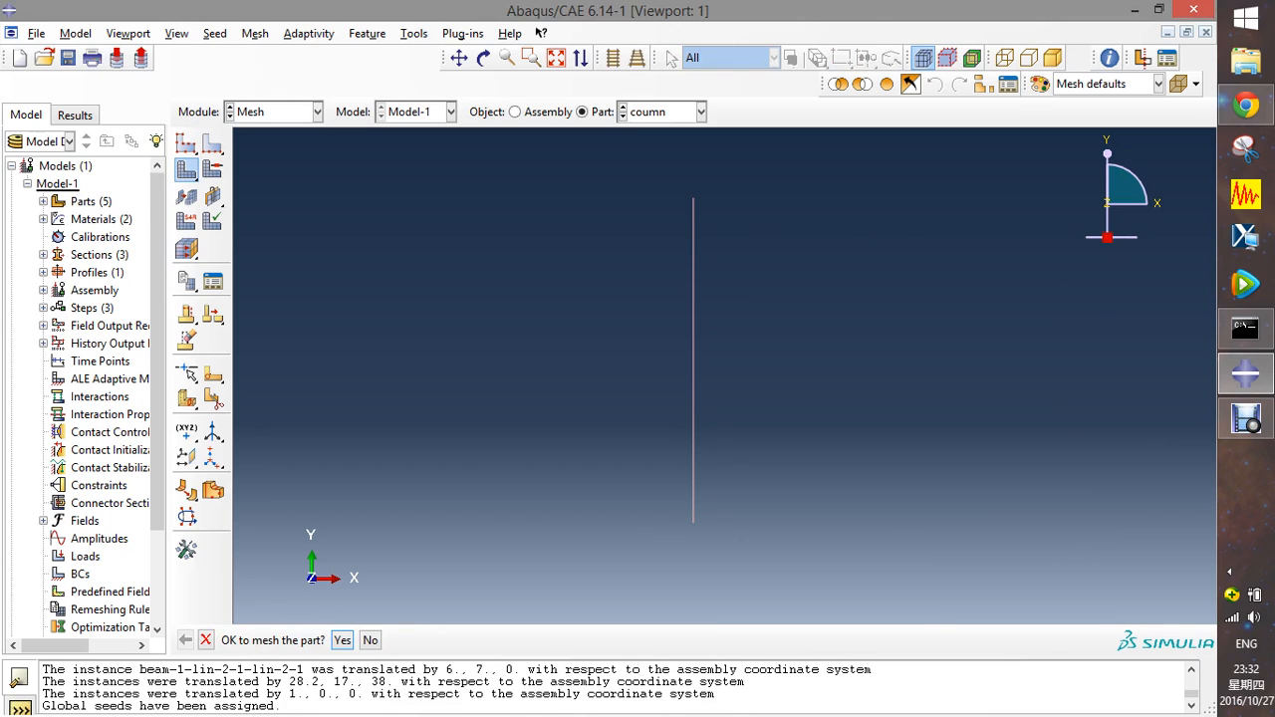
left_click(342, 640)
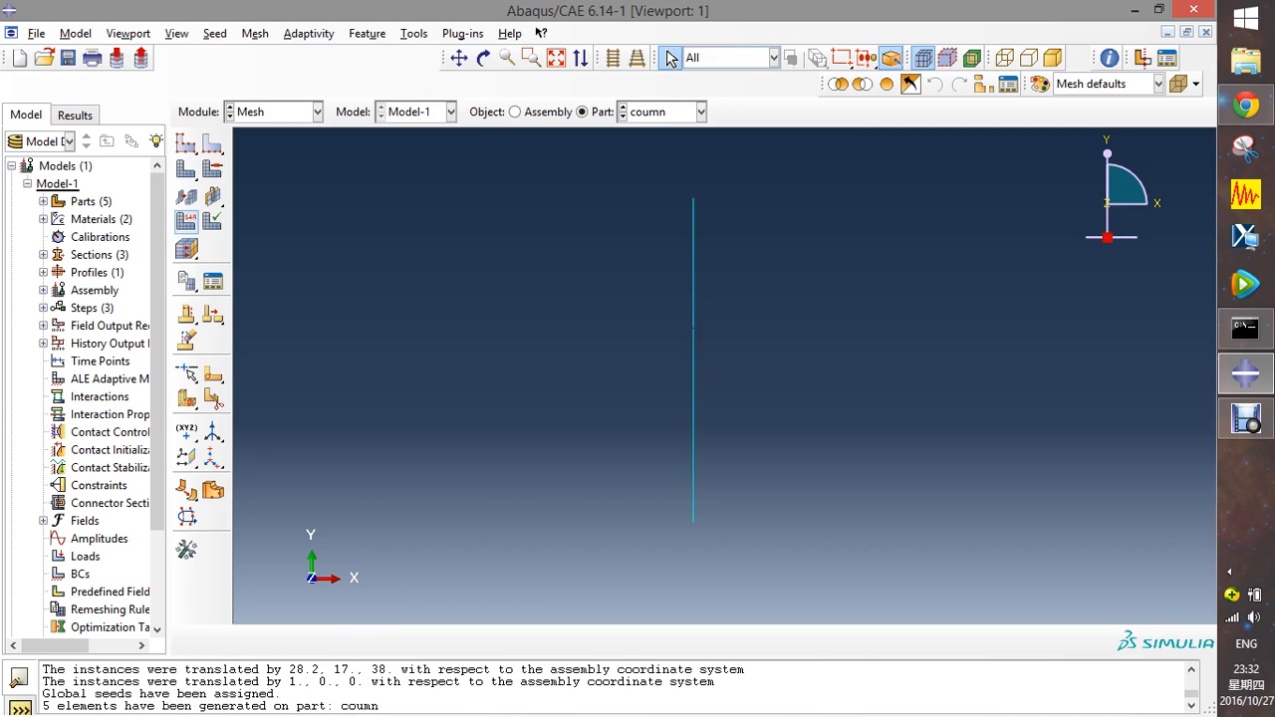
- Assign the coumn part the Standard, linear Beam element type with shear-flexible formulation
left_click(185, 221)
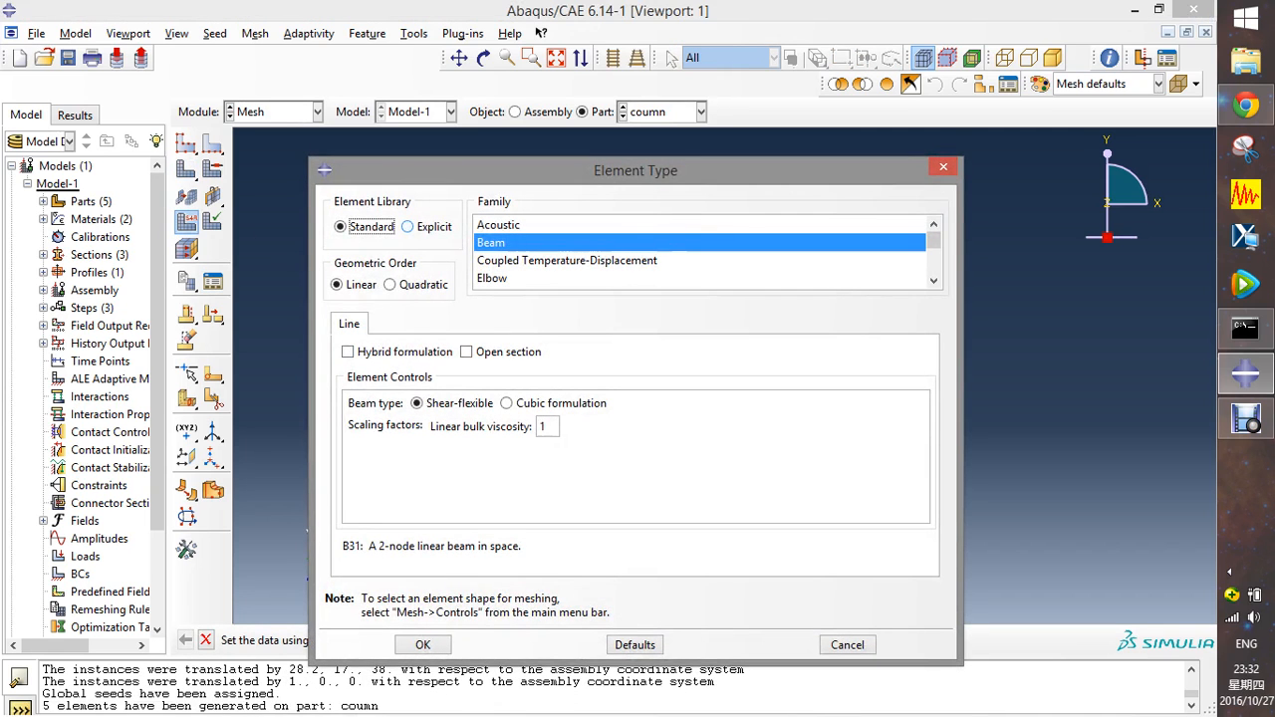
left_click_drag(637, 171, 681, 199)
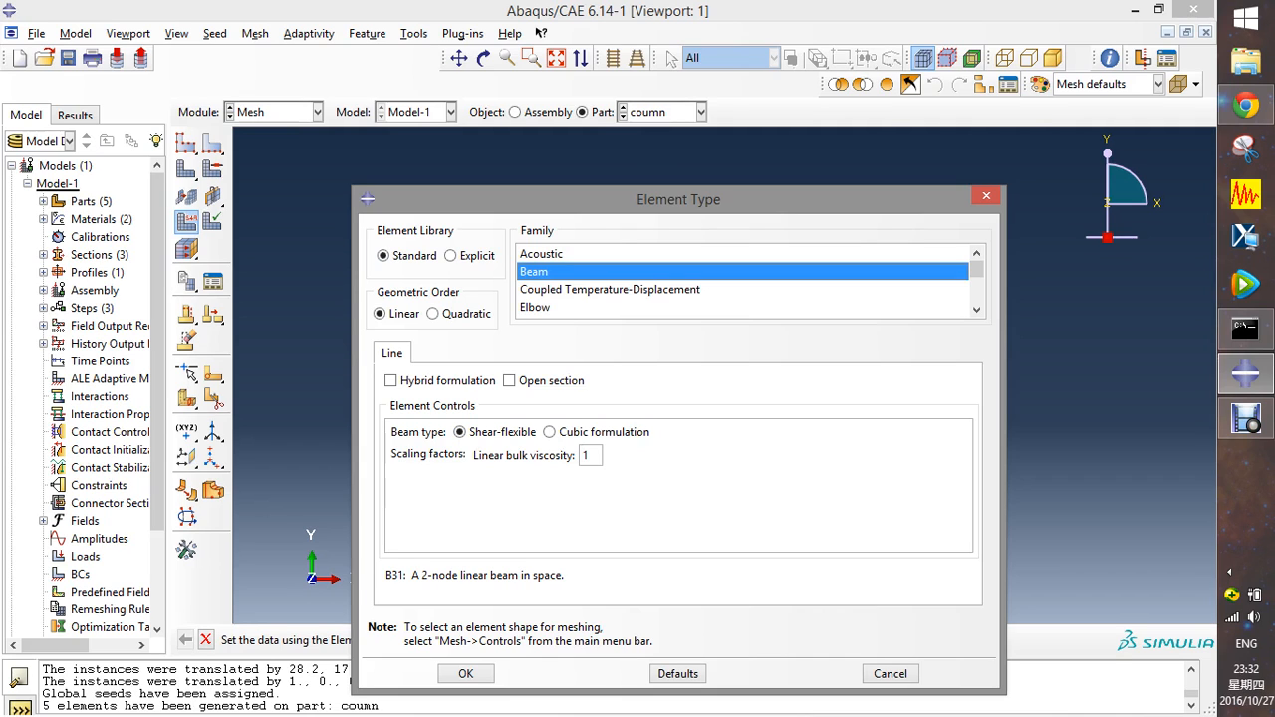
left_click_drag(679, 199, 622, 143)
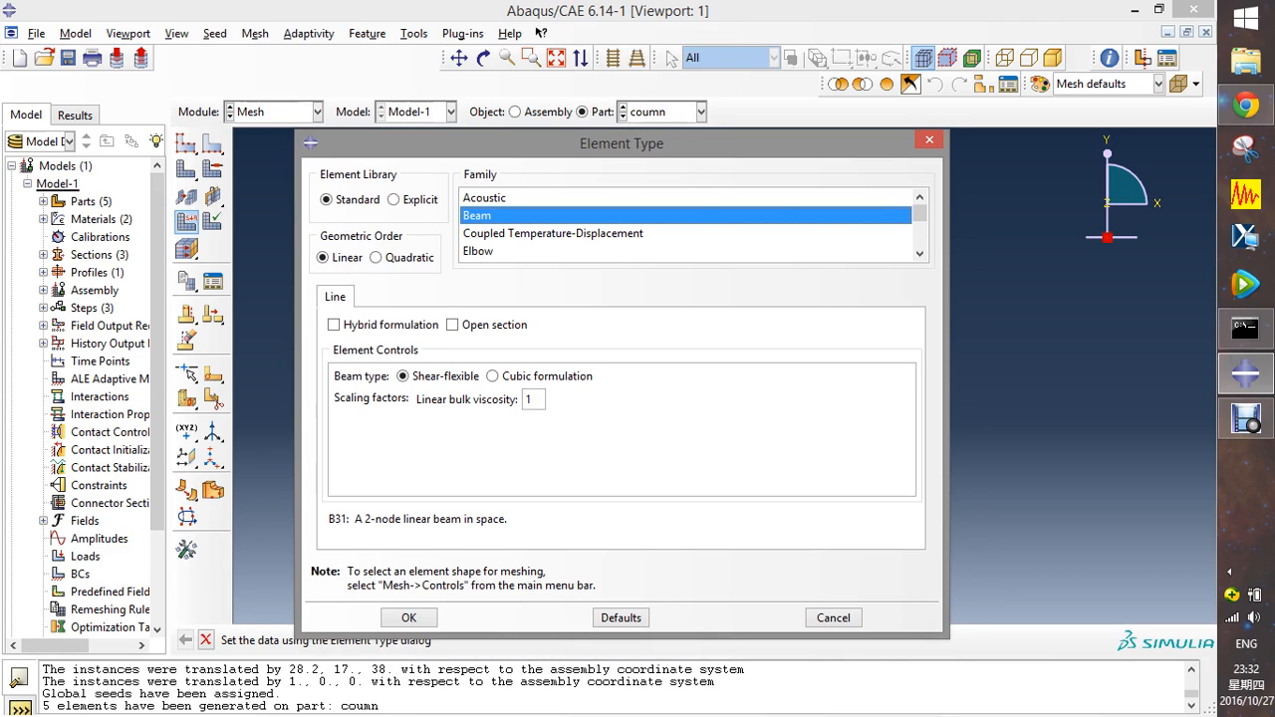
left_click(409, 618)
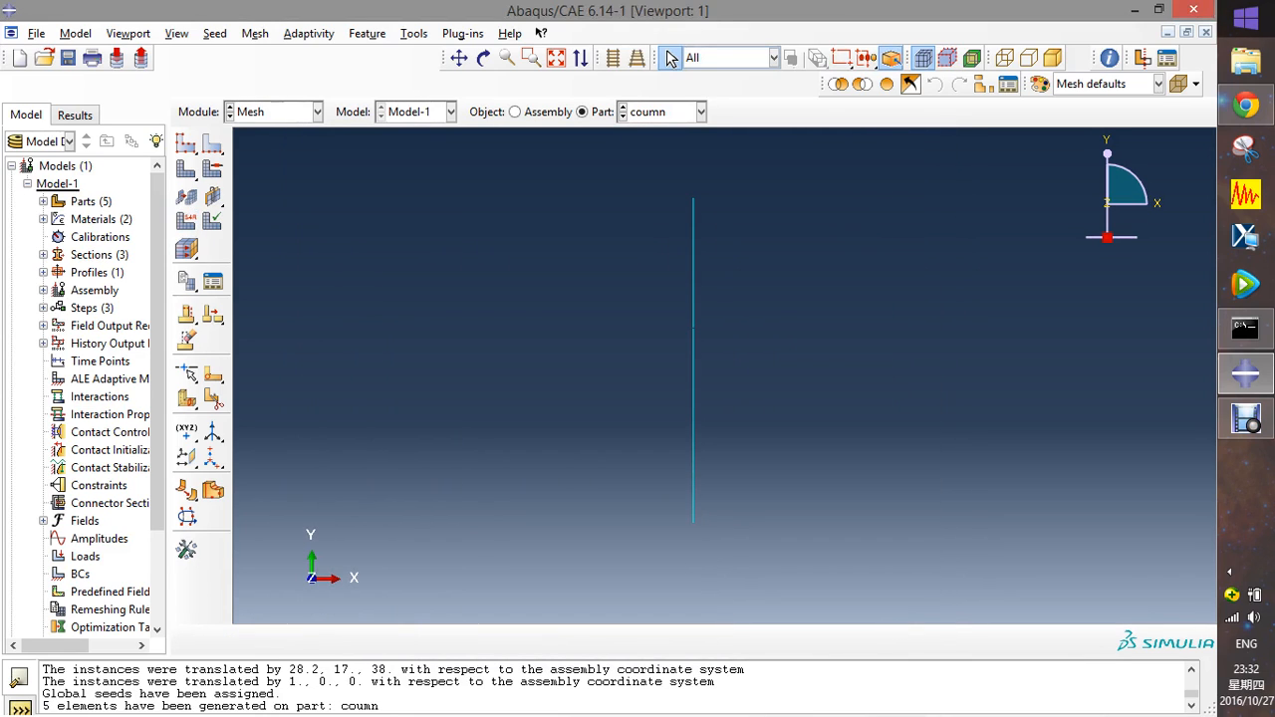
- Display the beam part and seed it with an approximate global size of 1.2
left_click(700, 111)
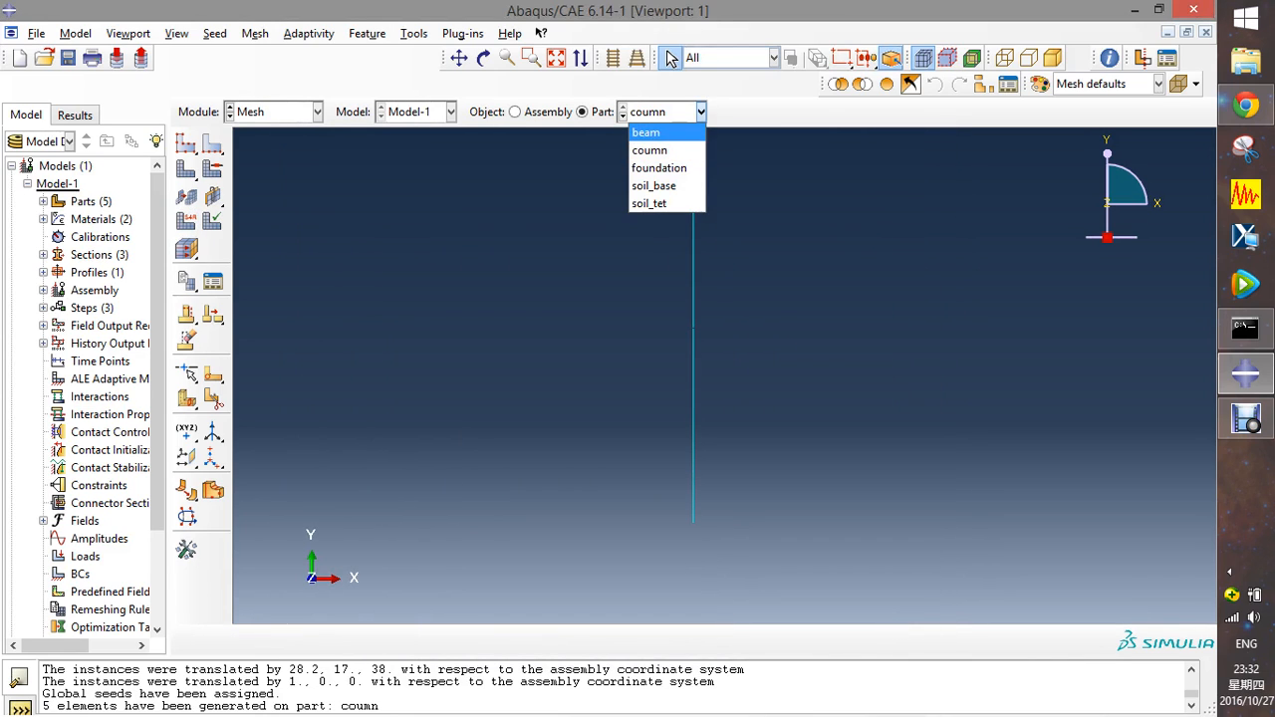
left_click(648, 133)
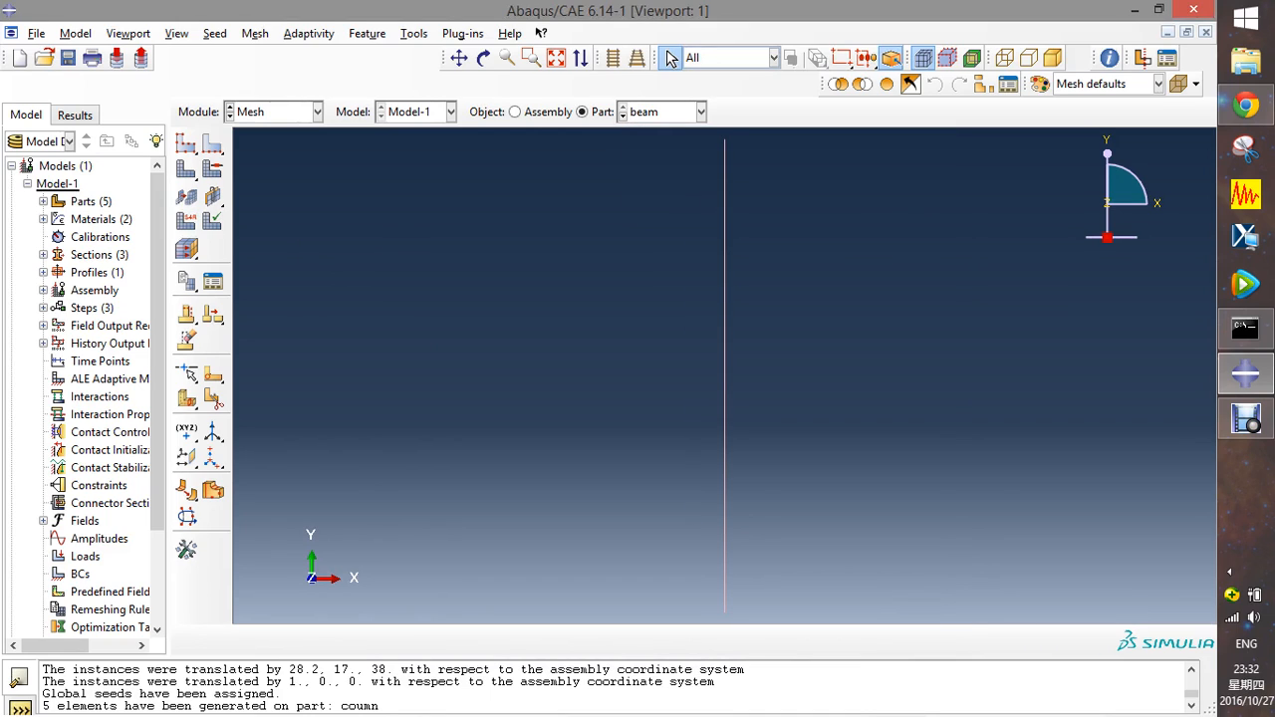
scroll(588, 365, "down", 1)
scroll(588, 365, "up", 2)
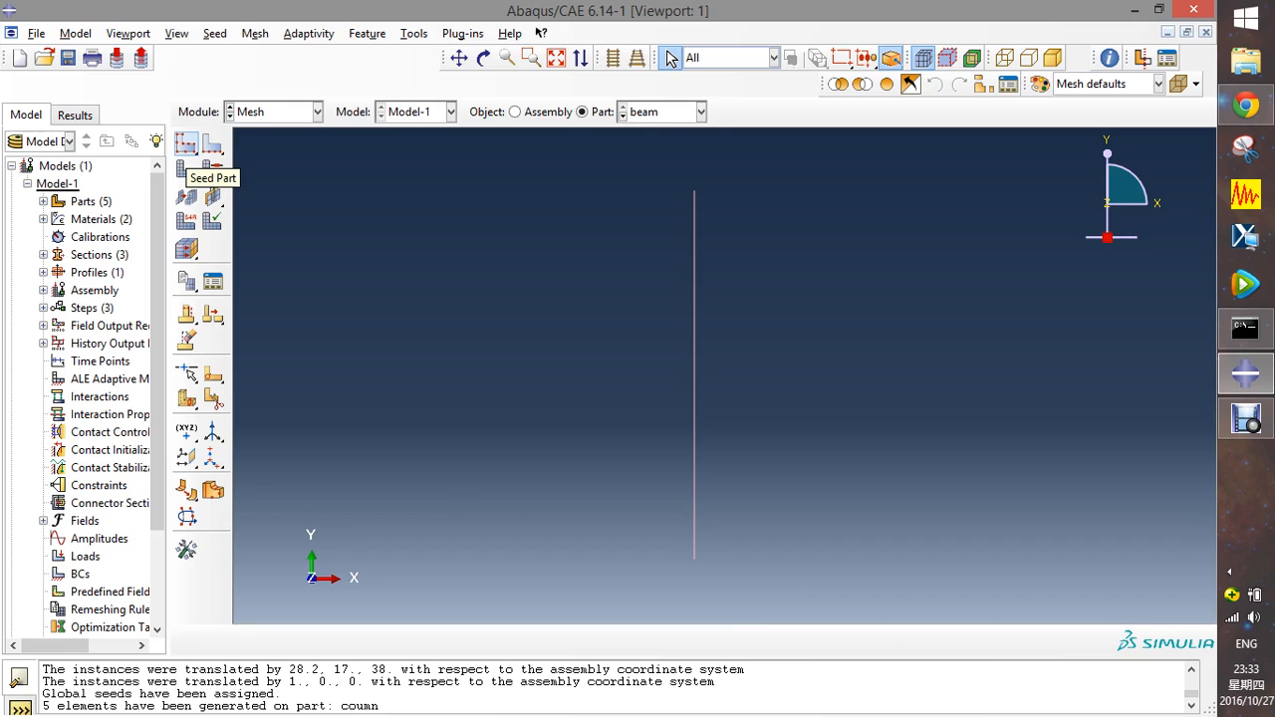
left_click(186, 143)
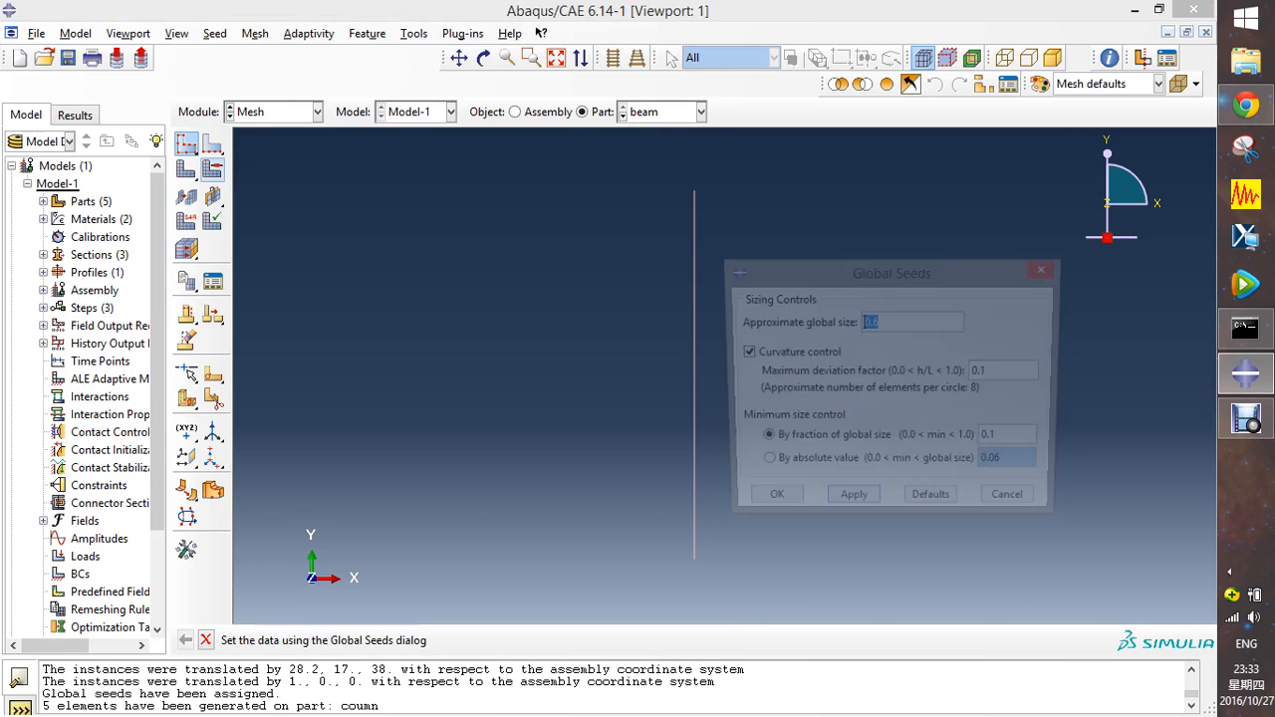
left_click_drag(723, 342, 573, 378)
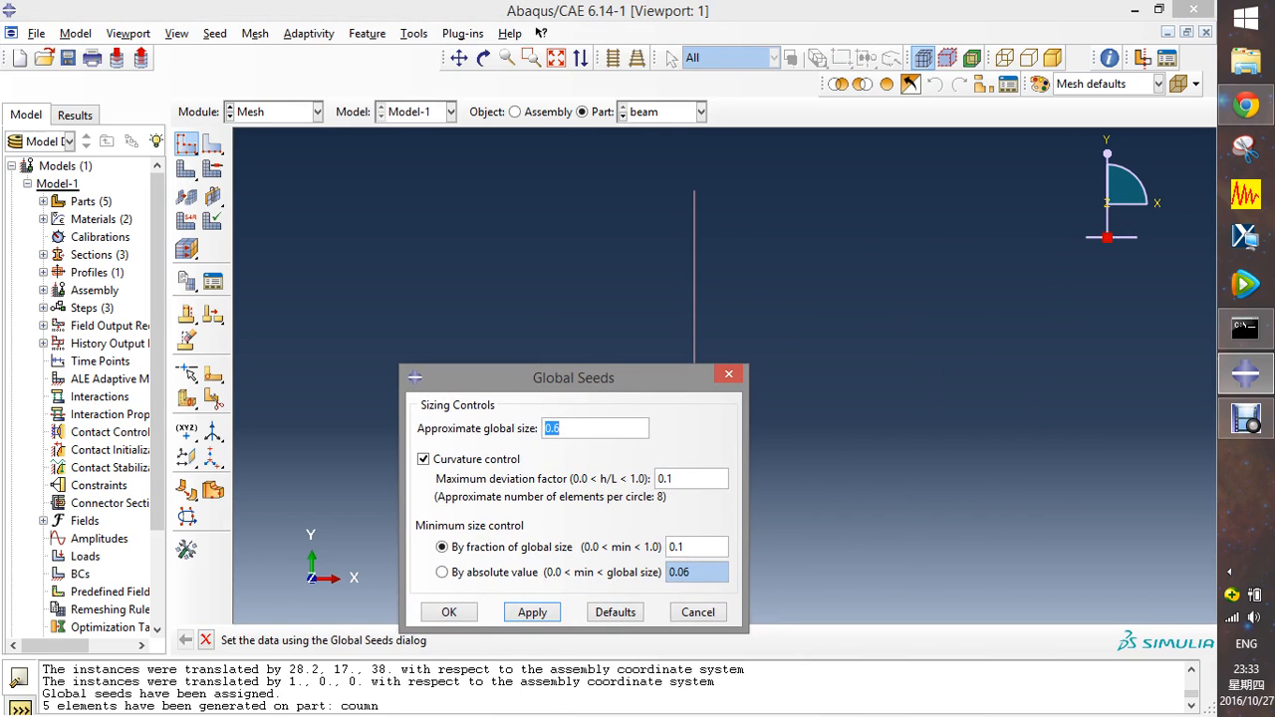
left_click(560, 428)
key("BackSpace")
key("BackSpace")
key("BackSpace")
type("1.2")
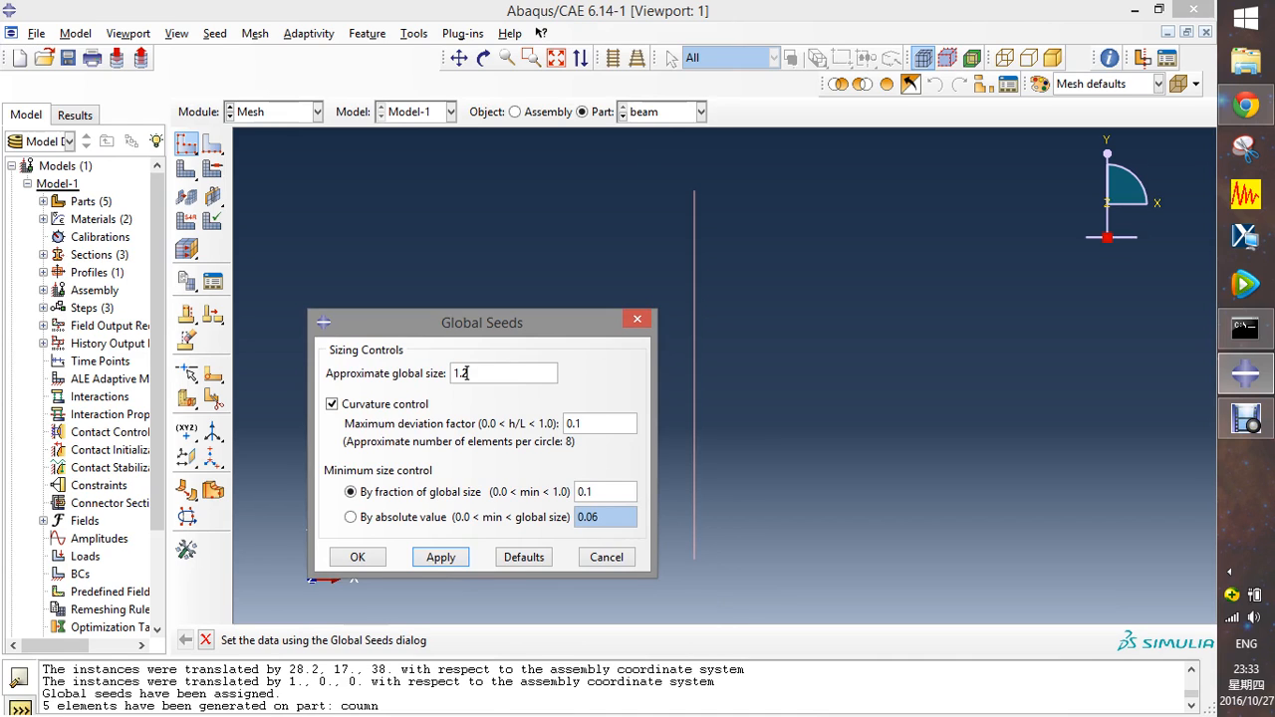
left_click(357, 557)
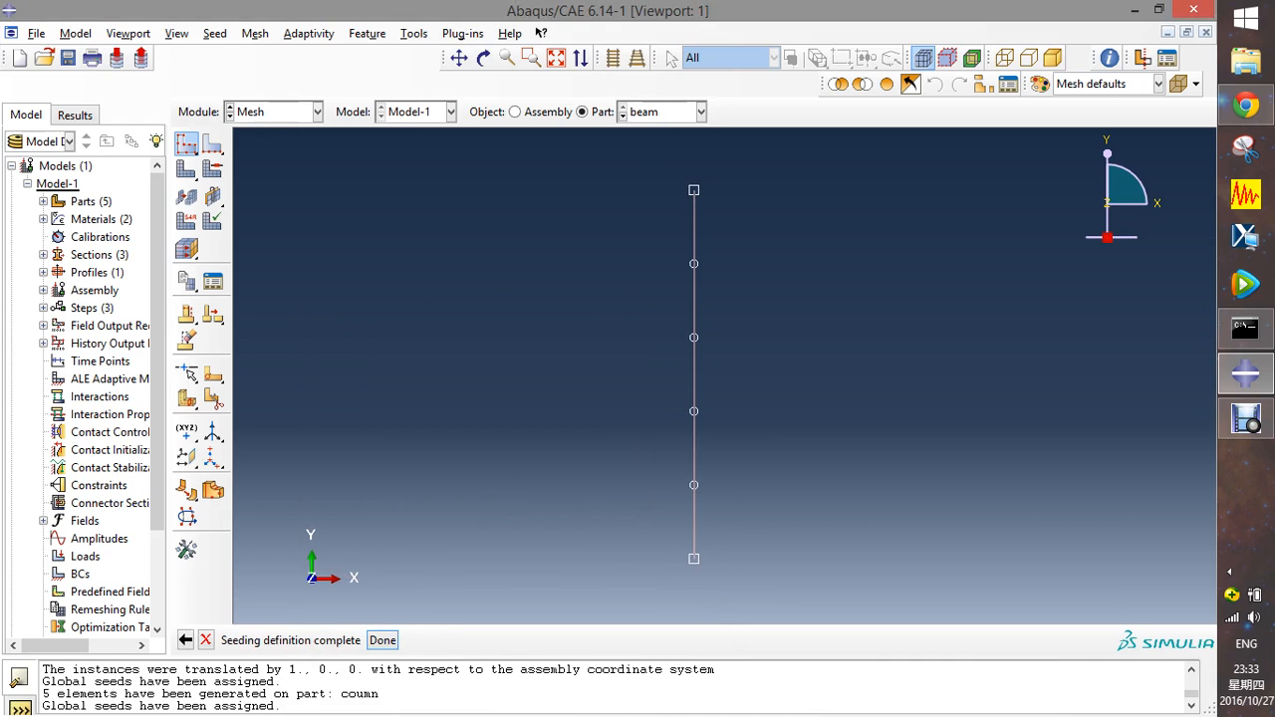
- Generate the beam part's mesh and assign it Standard, linear, shear-flexible Beam elements
left_click(670, 58)
left_click(186, 169)
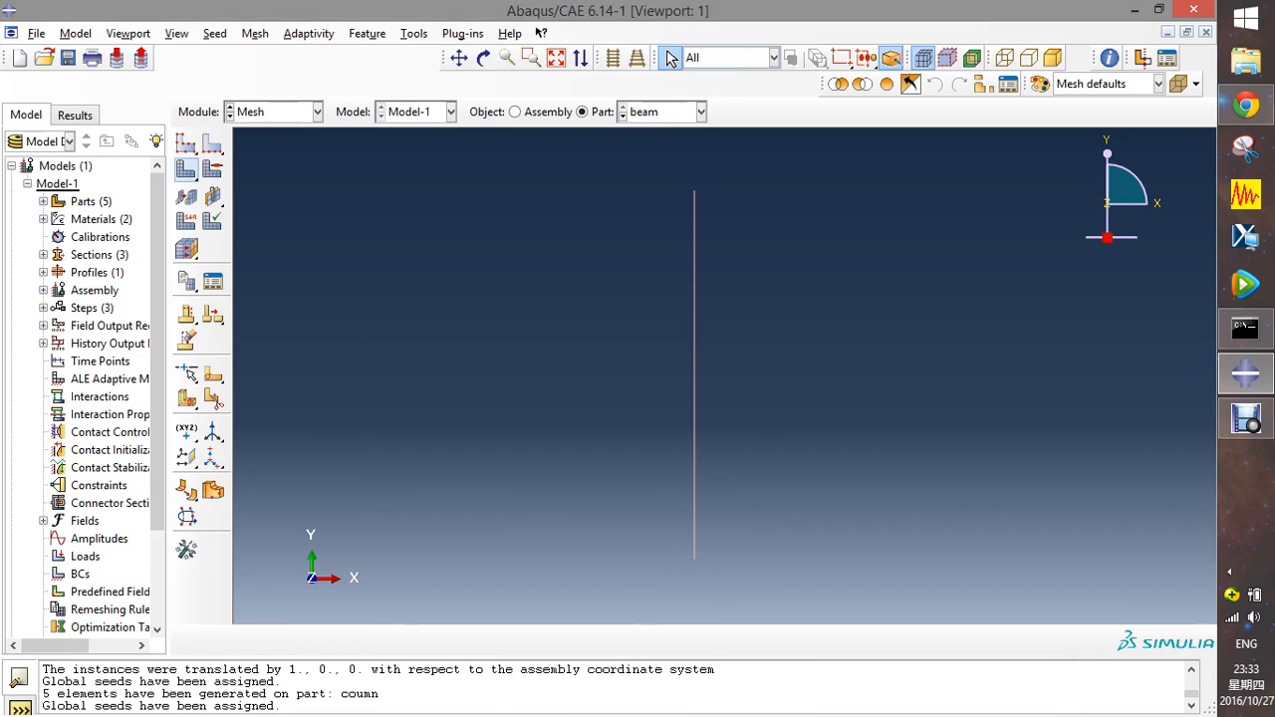
left_click(342, 641)
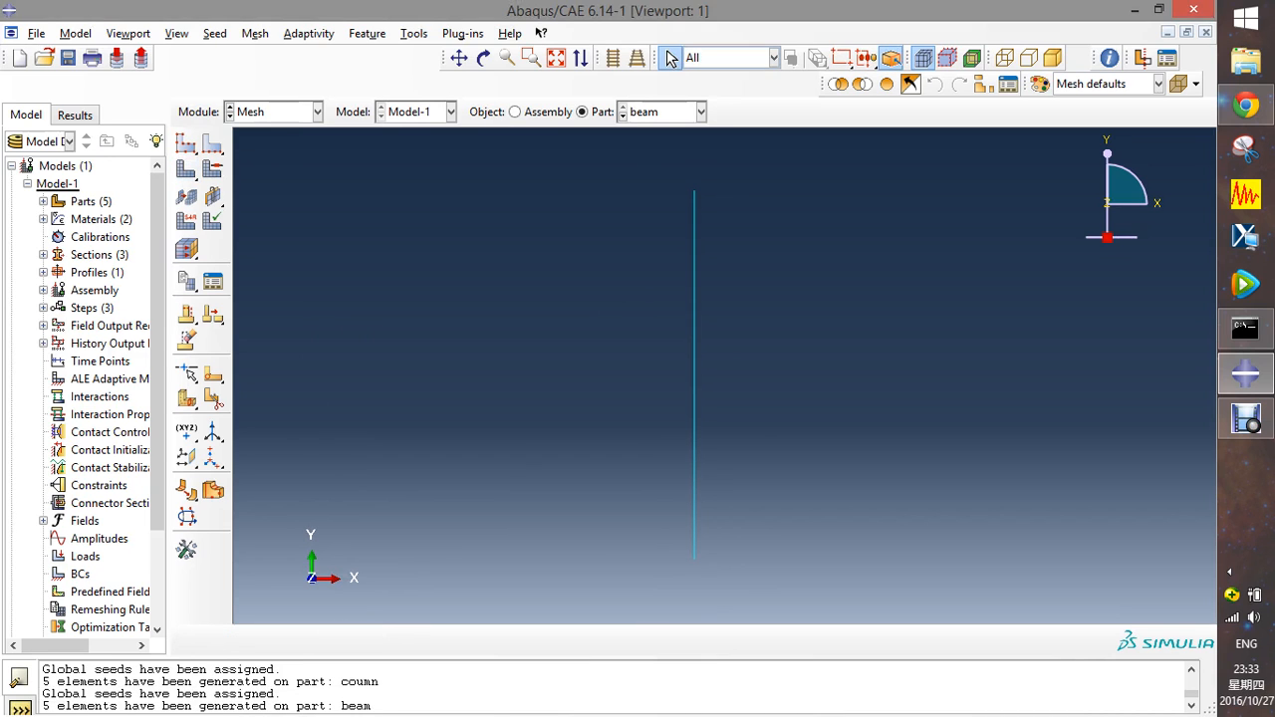
left_click(186, 221)
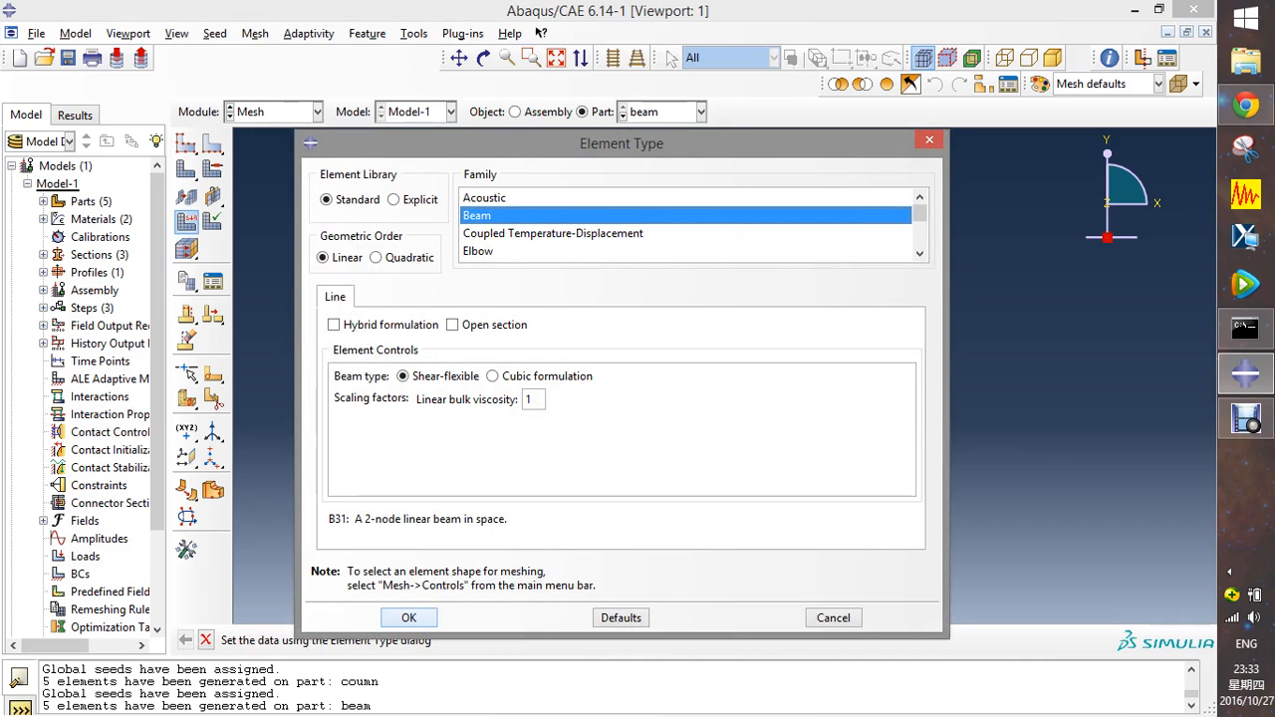
left_click(408, 618)
- Display the foundation part and seed it with an approximate global size of 0.5
left_click(701, 112)
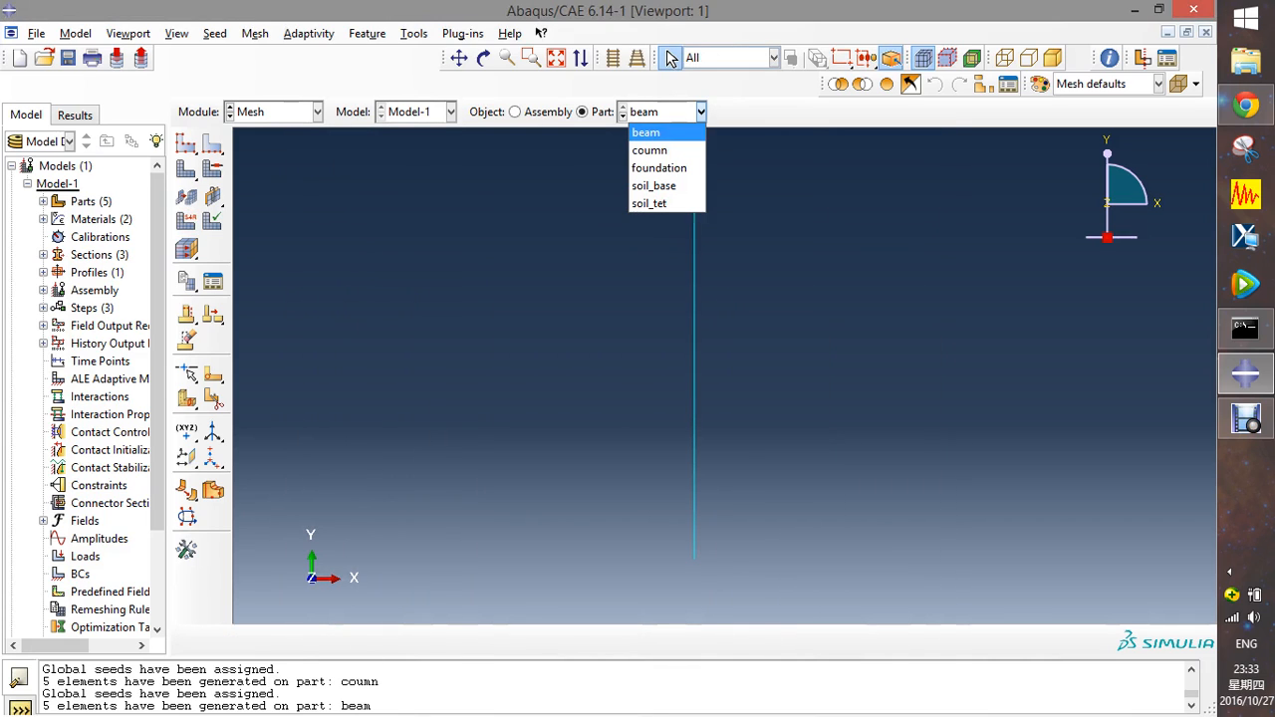
left_click(660, 168)
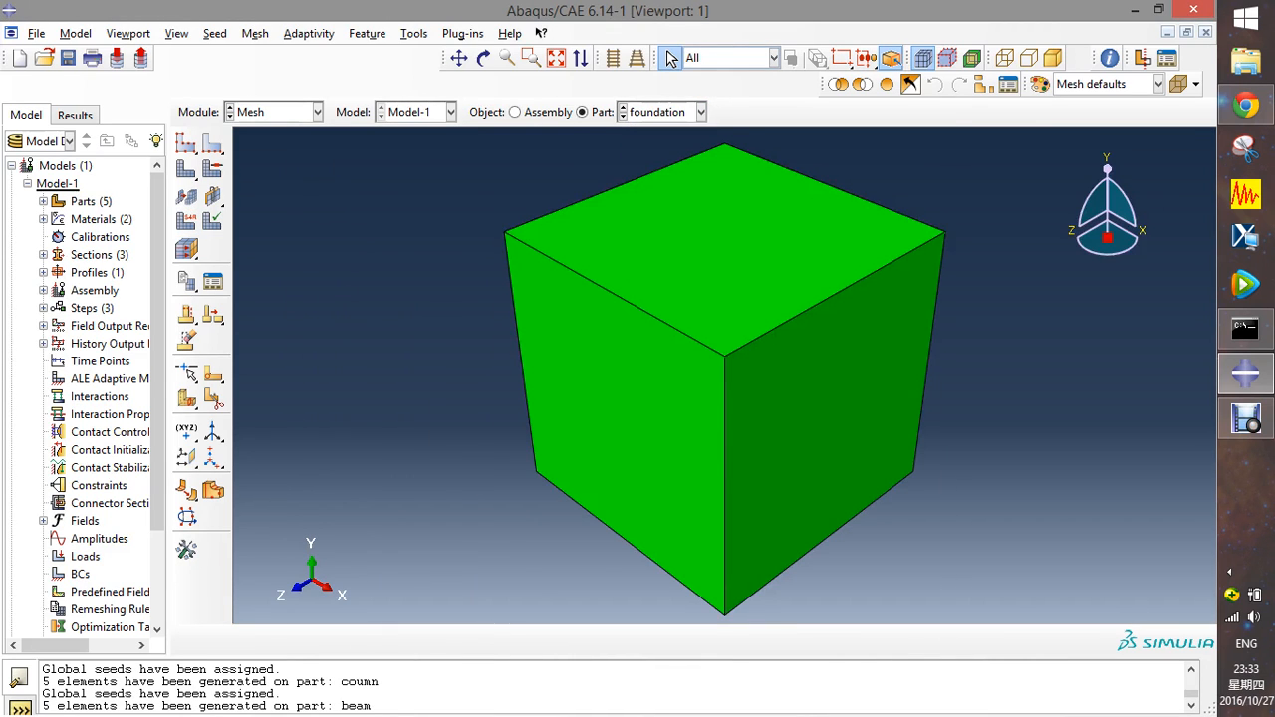
left_click(187, 142)
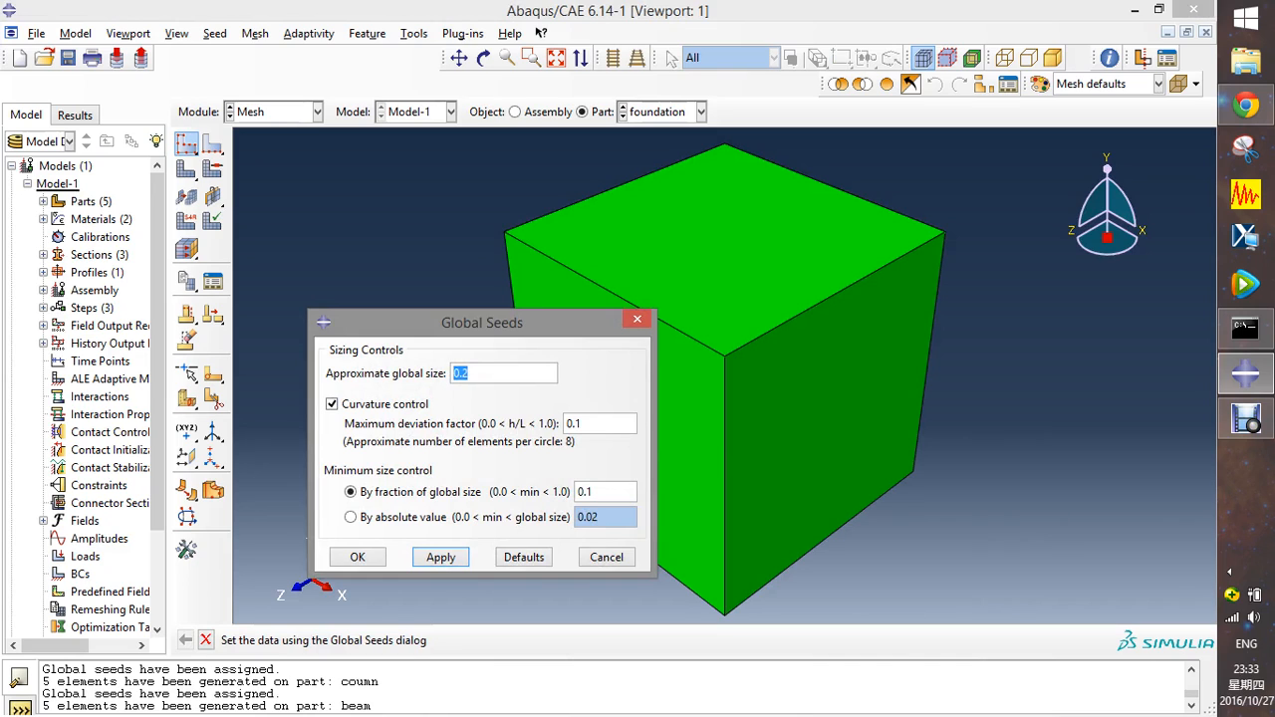
left_click(470, 374)
key("BackSpace")
type("5")
key("Return")
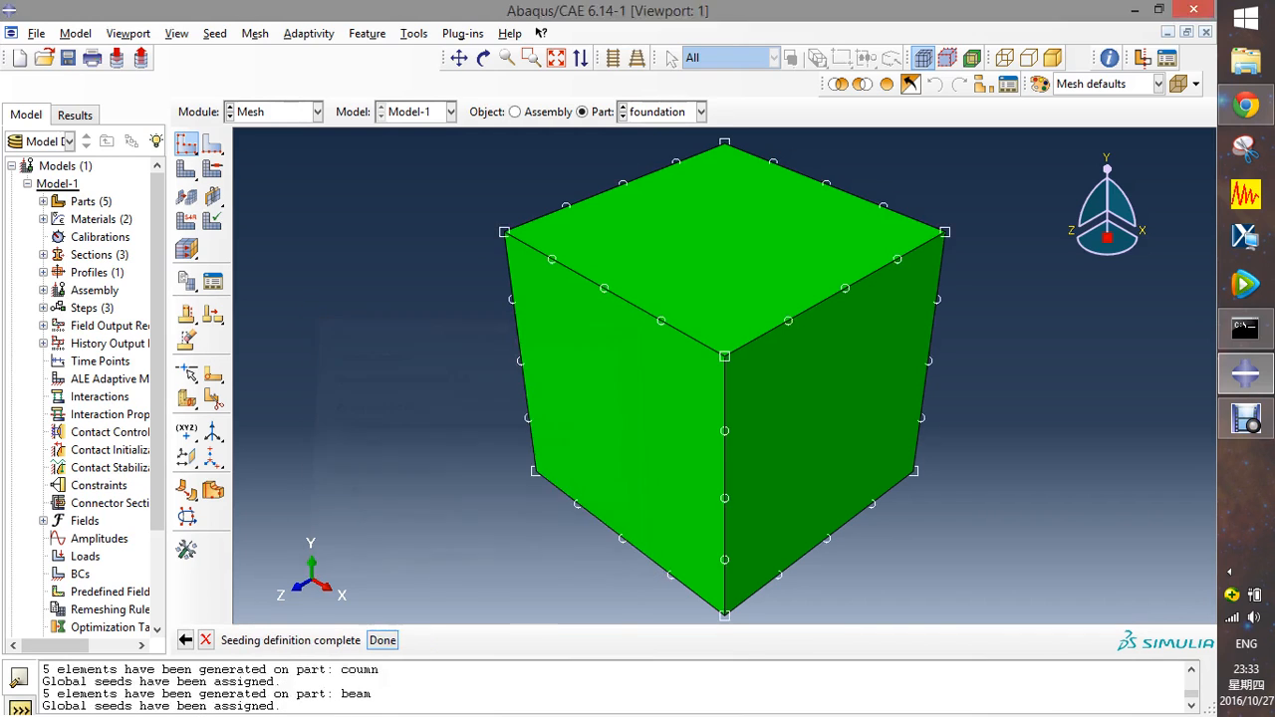
left_click(382, 640)
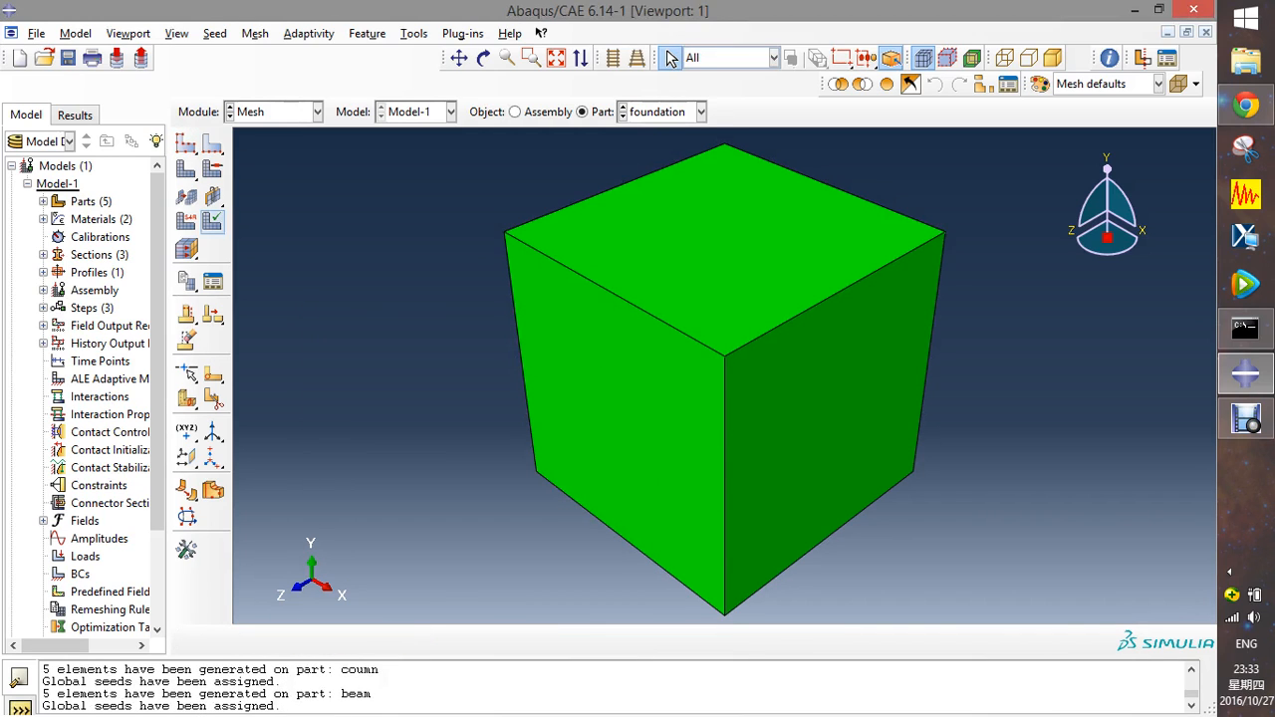
- Mesh the foundation part and set its element type to linear 3D Stress hex without reduced integration (C3D8)
left_click(343, 641)
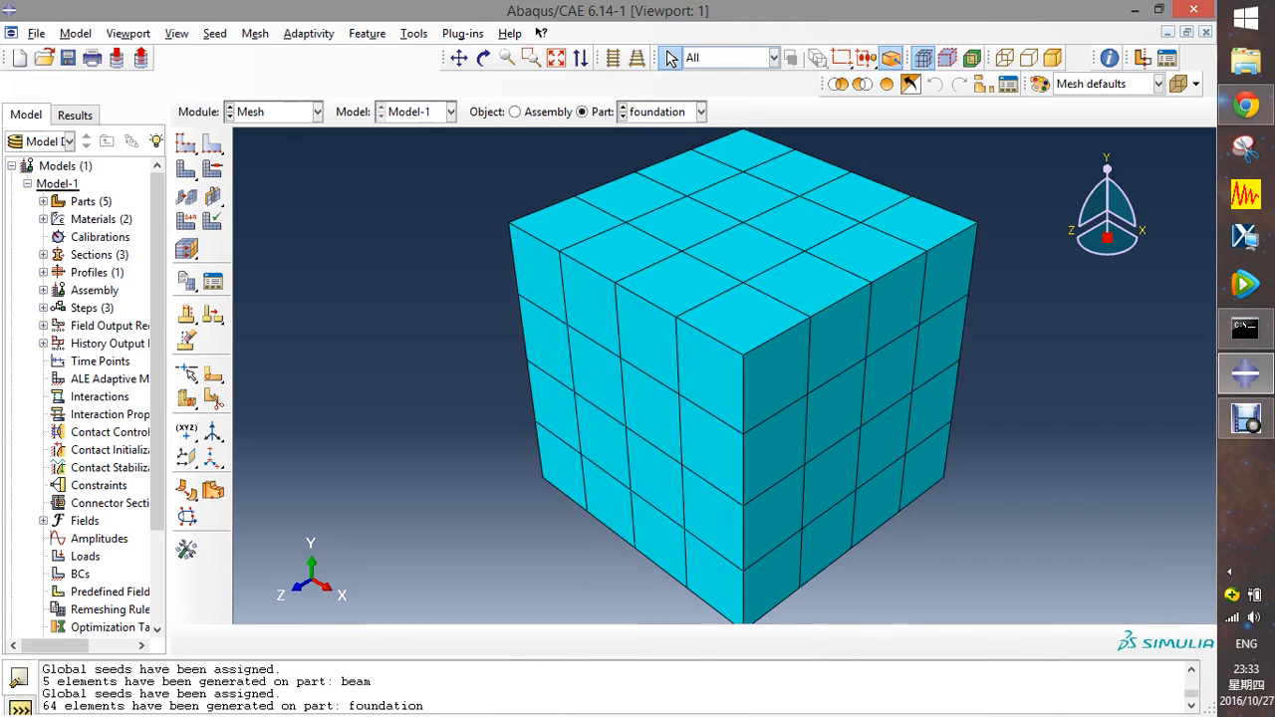
left_click(186, 221)
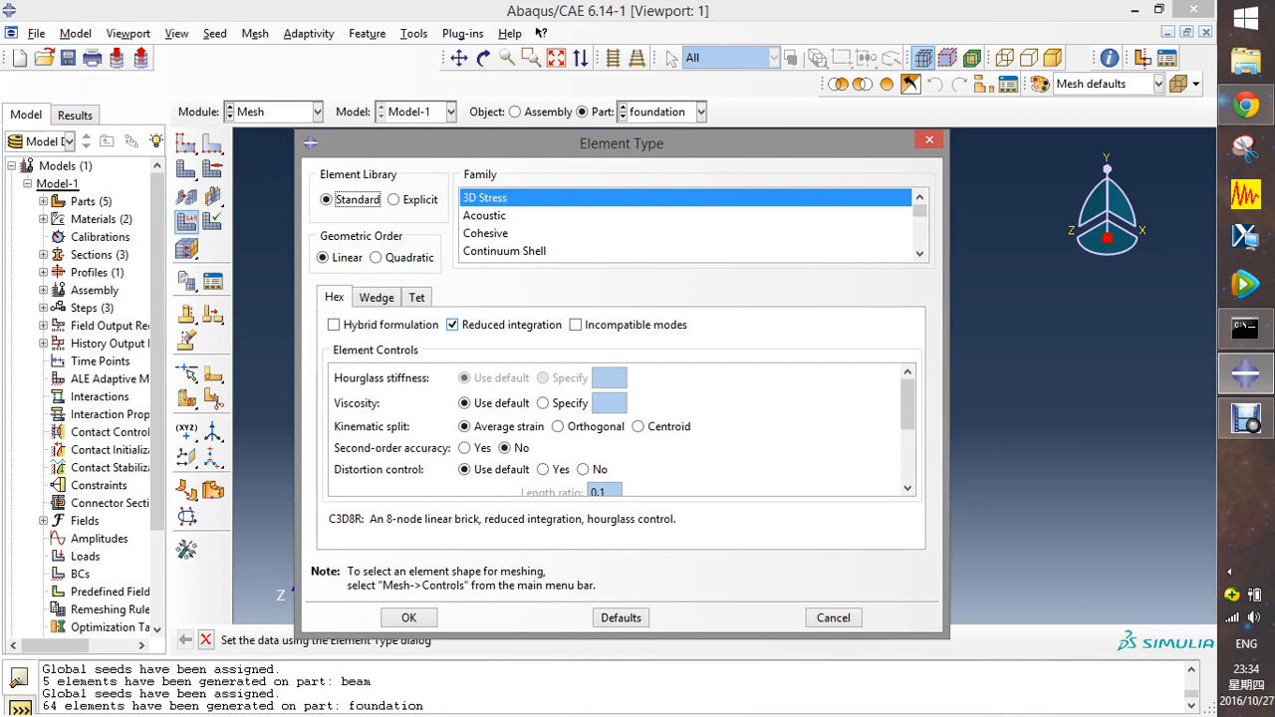
left_click(453, 324)
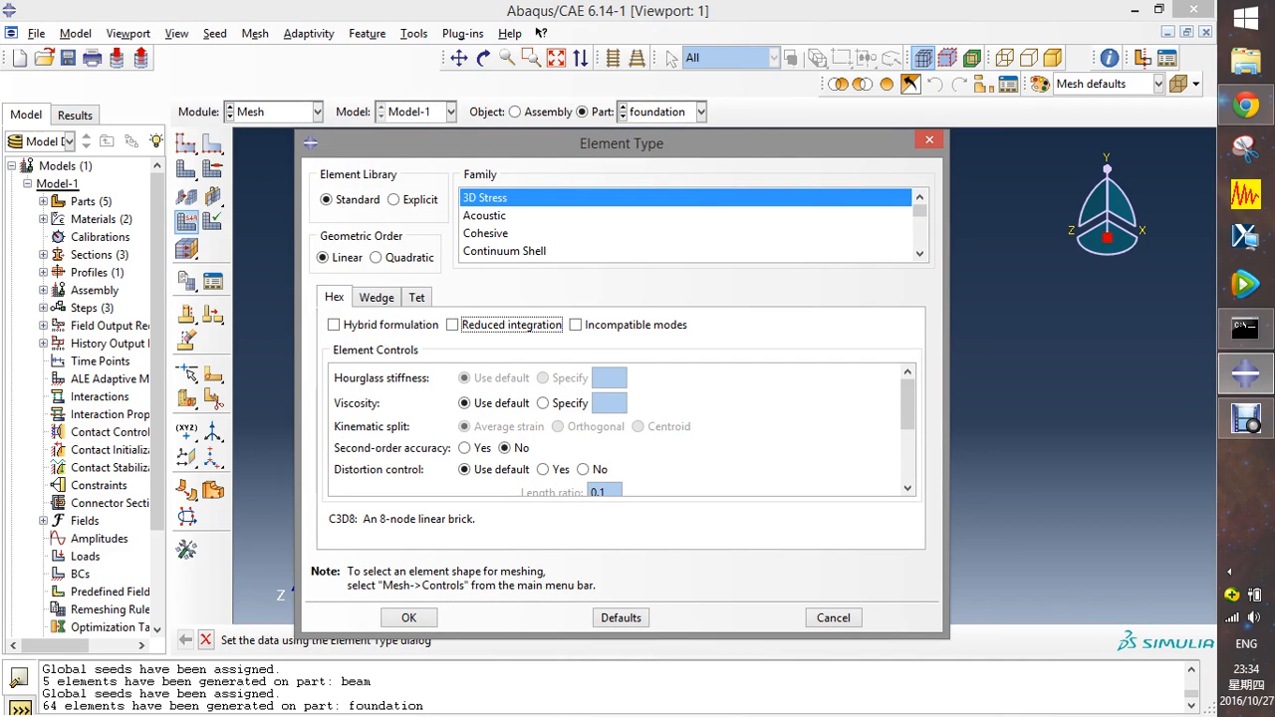
left_click_drag(698, 143, 686, 91)
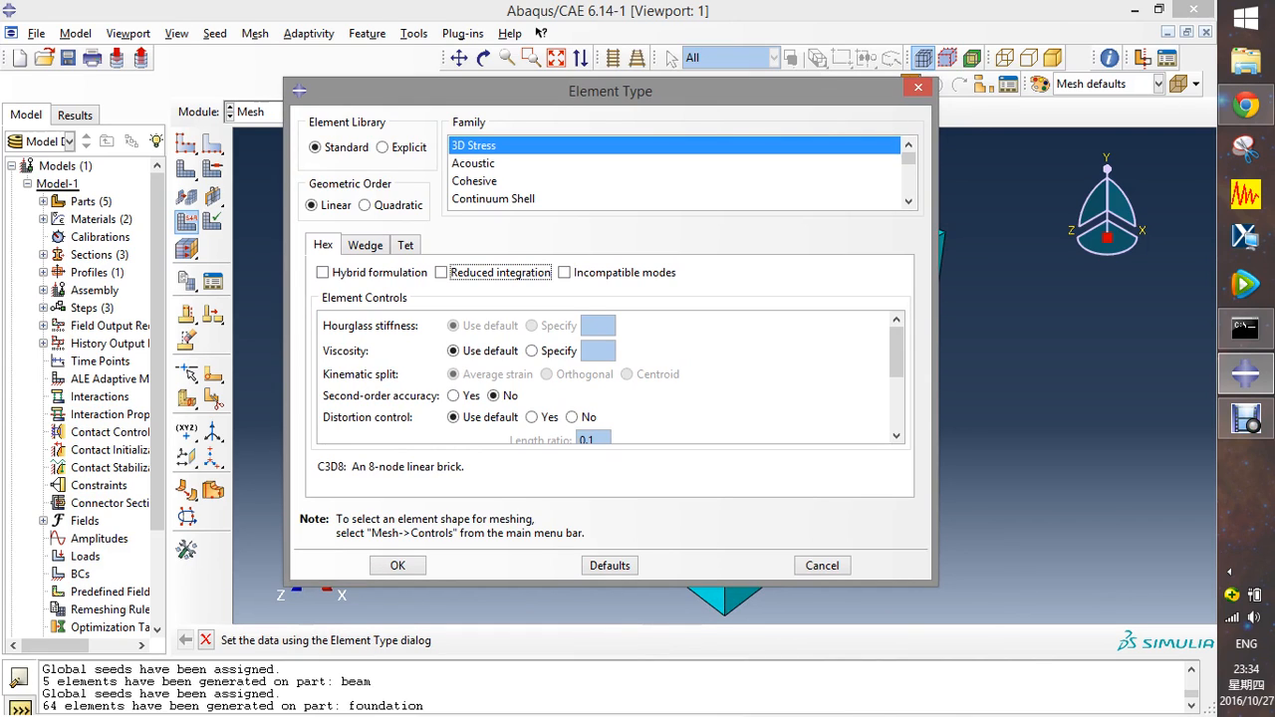
left_click(466, 468)
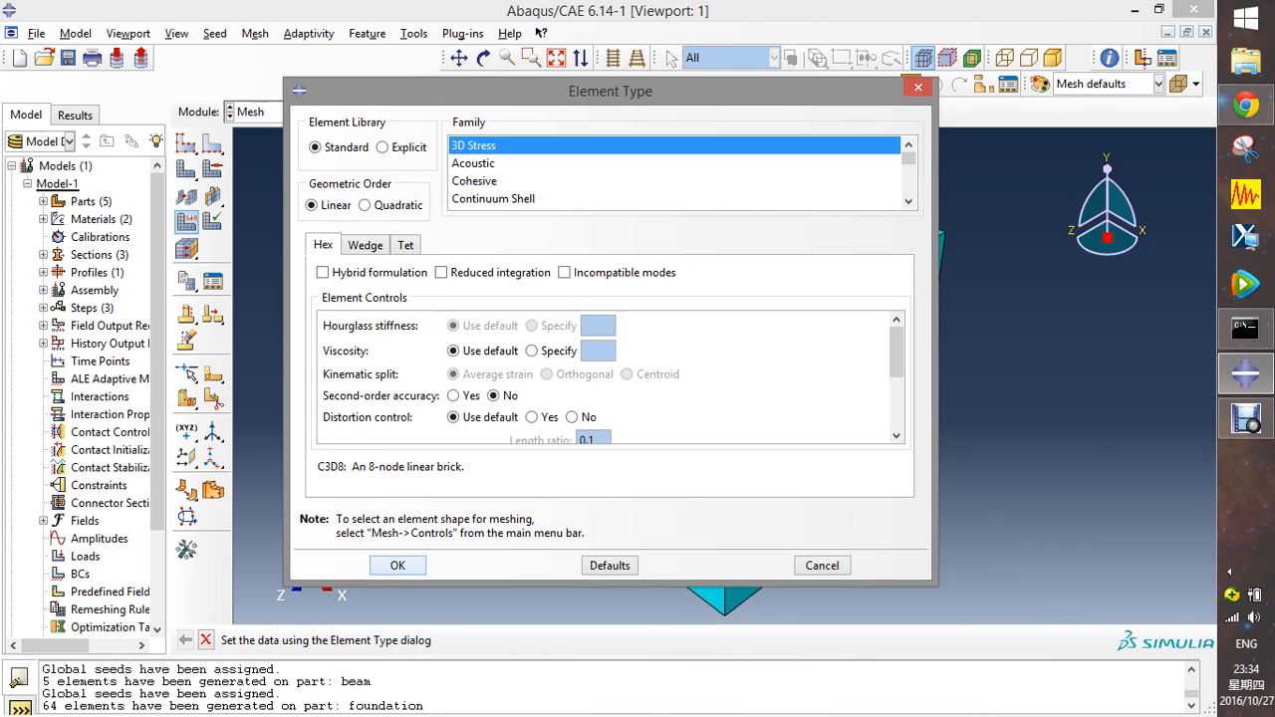
key("Return")
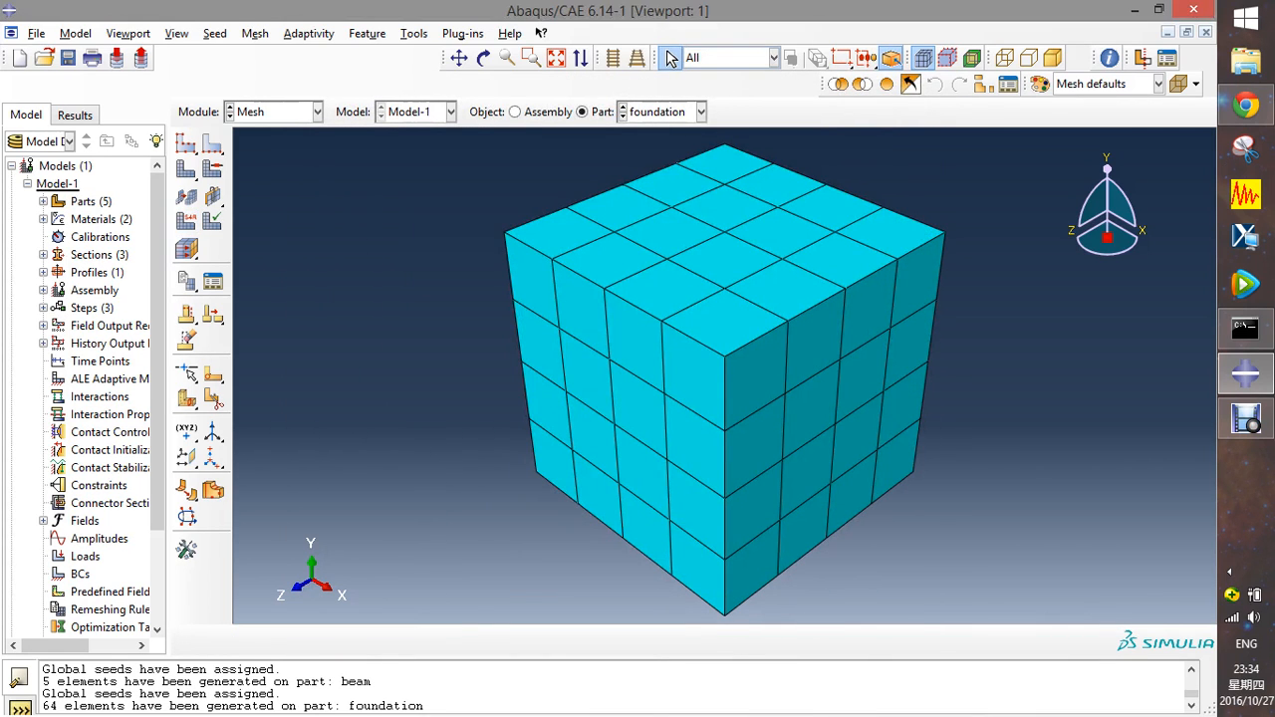
- Display the soil_base part and partition its cell by extending one side wall of the square recess
left_click(701, 112)
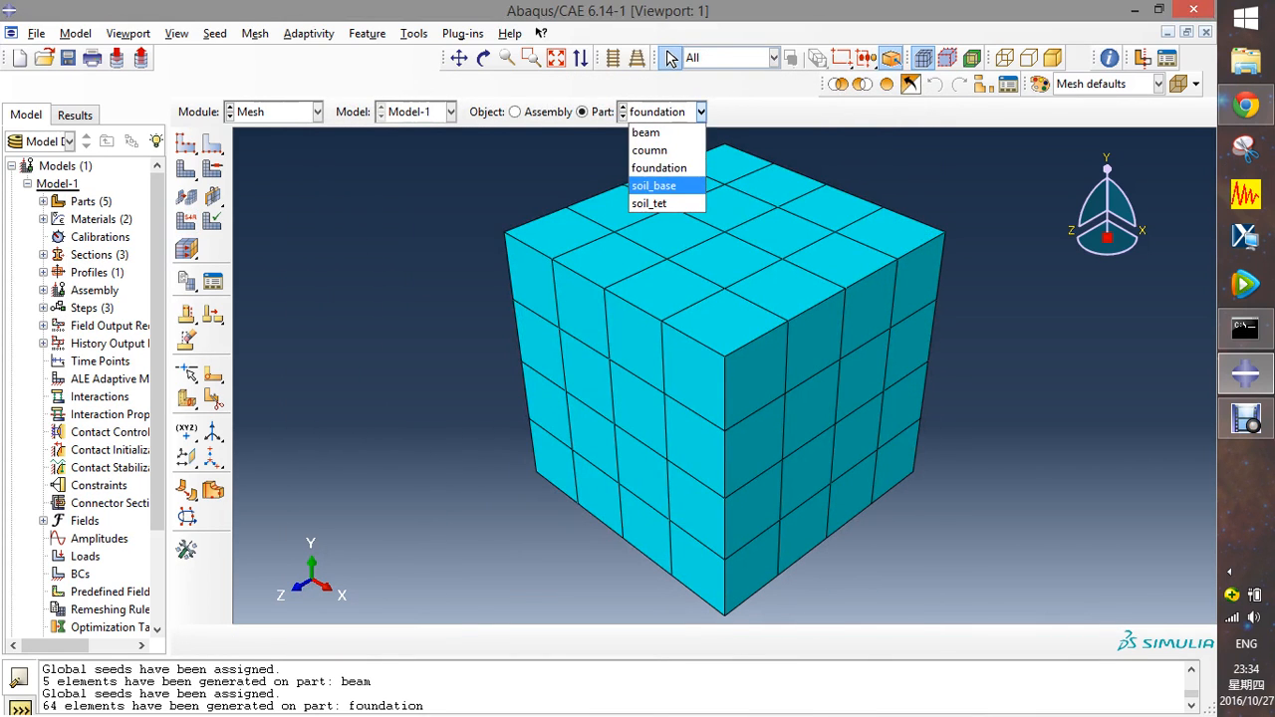
left_click(655, 187)
scroll(730, 337, "down", 5)
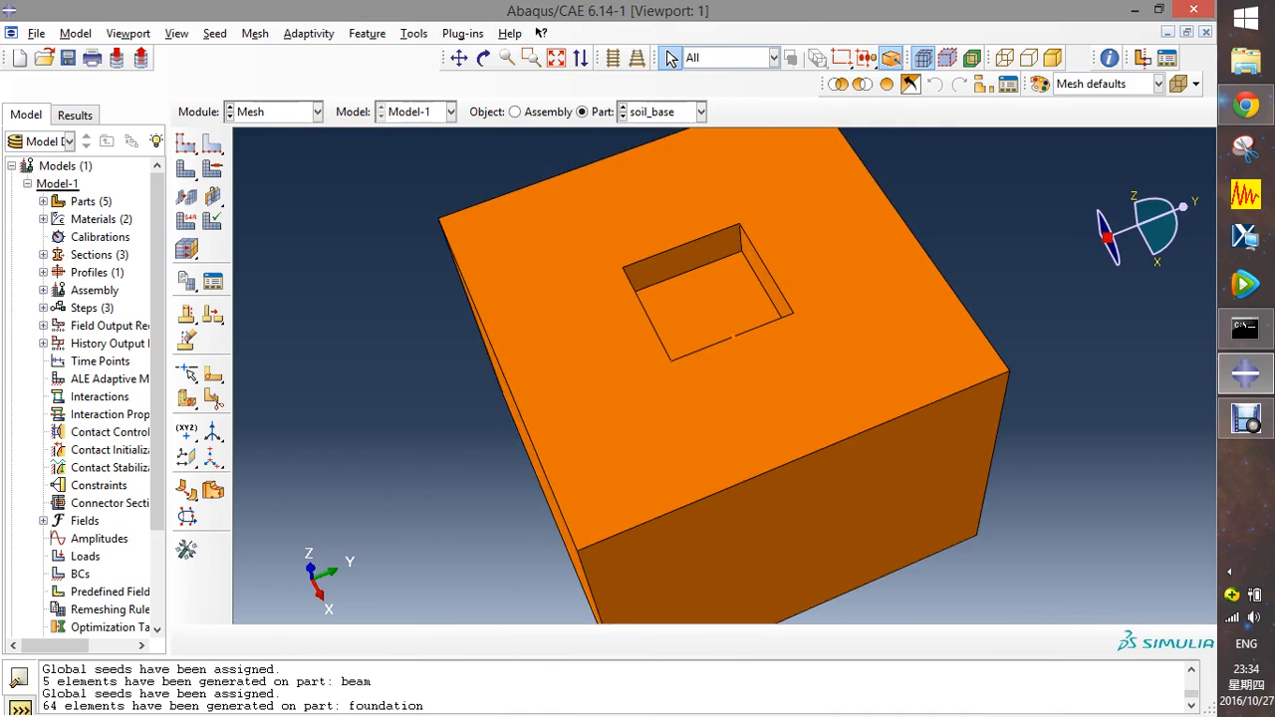
scroll(731, 337, "up", 10)
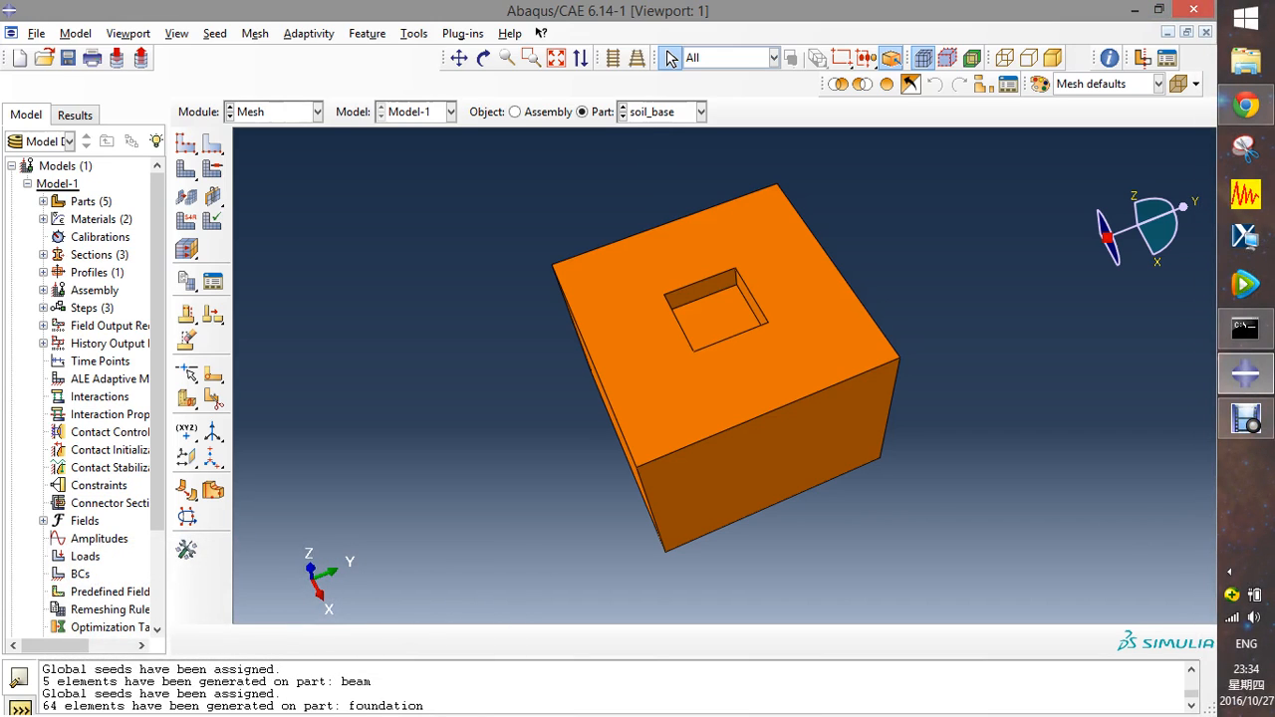
scroll(758, 314, "down", 6)
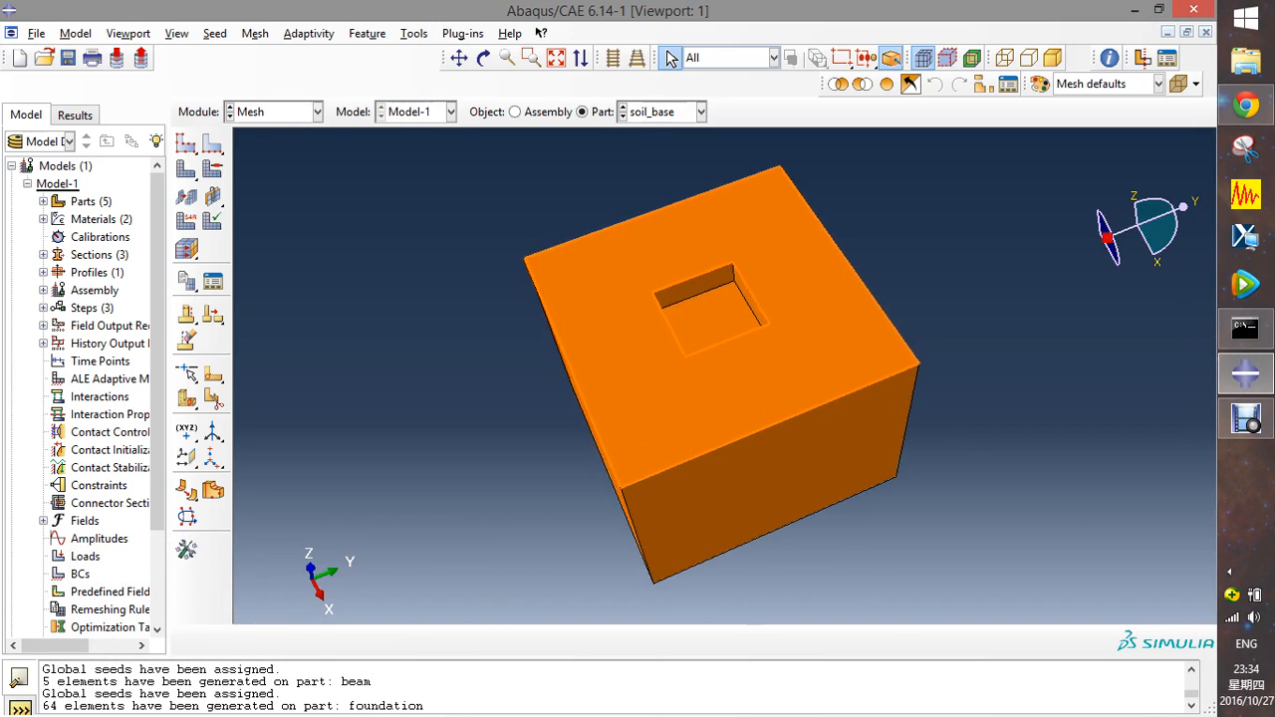
scroll(758, 313, "up", 3)
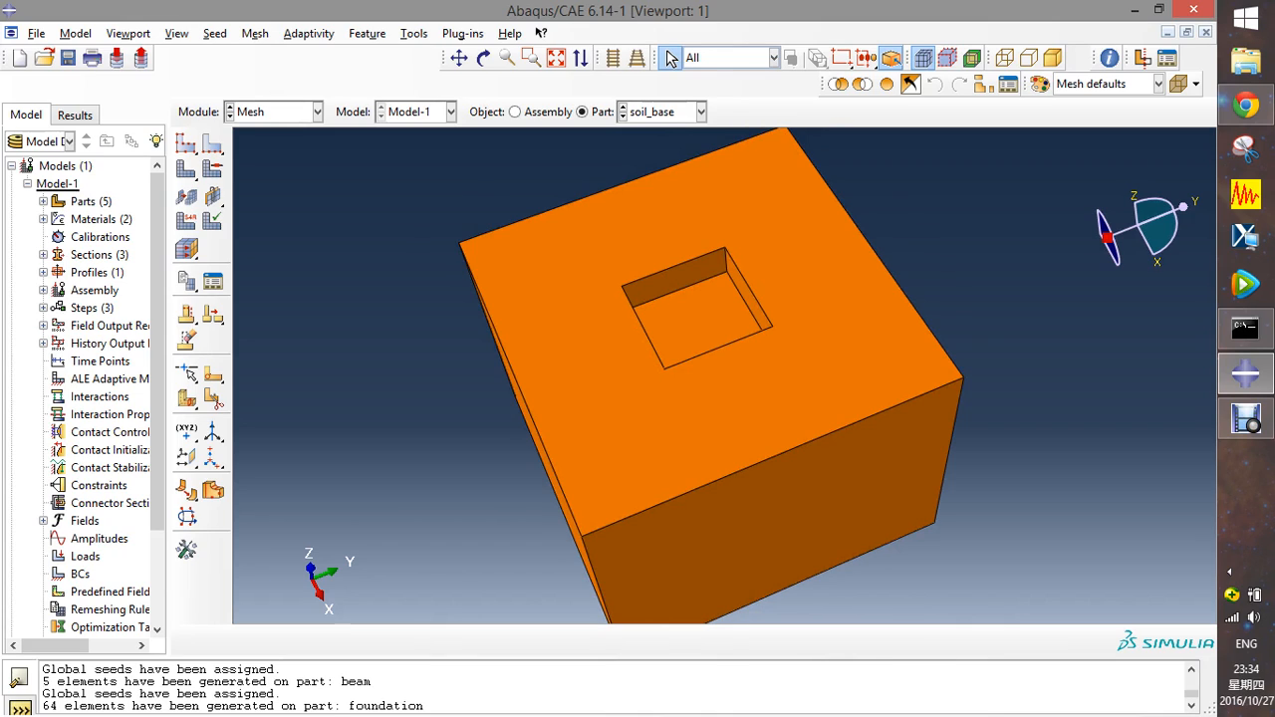
left_click(186, 397)
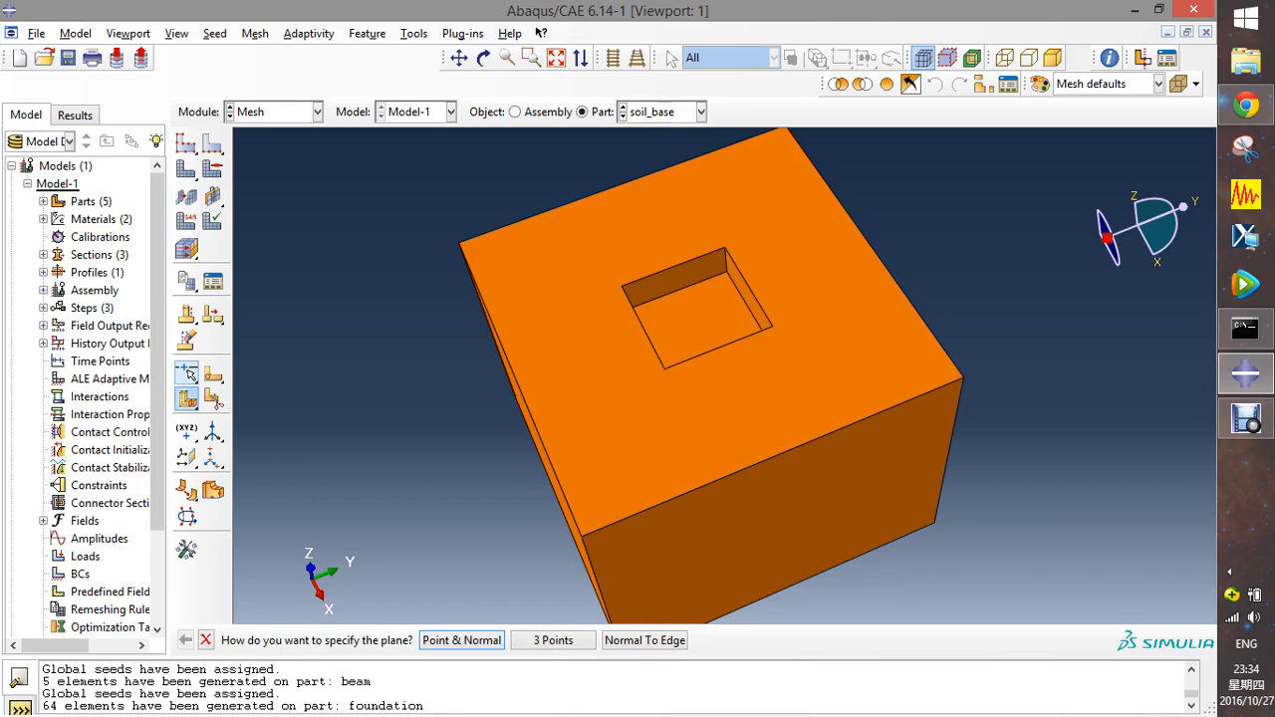
left_click(187, 398)
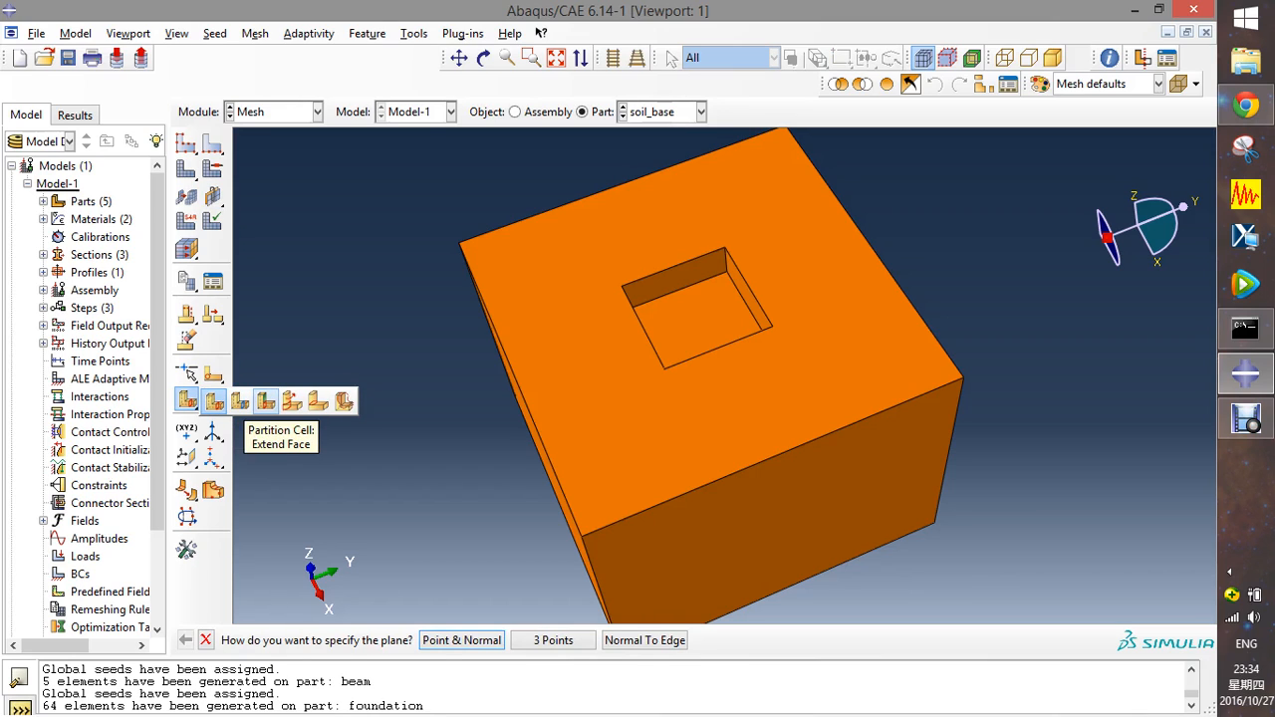
left_click(266, 401)
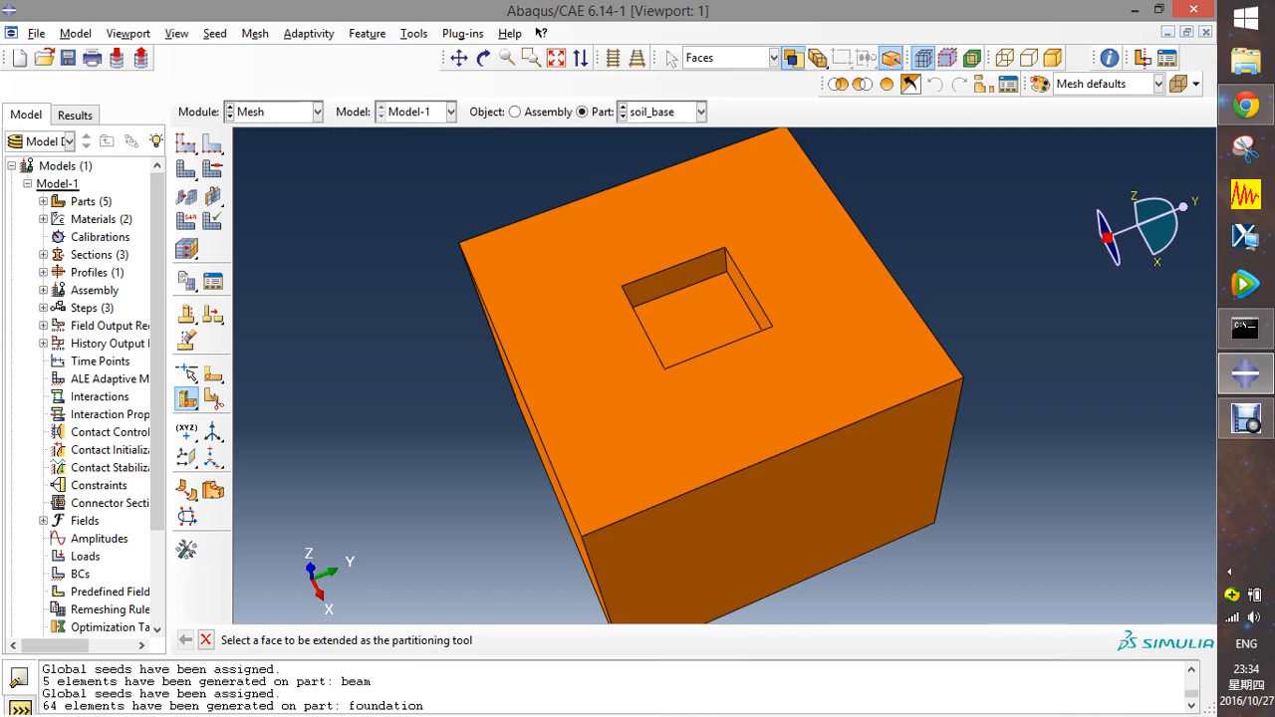
left_click(680, 278)
left_click(412, 641)
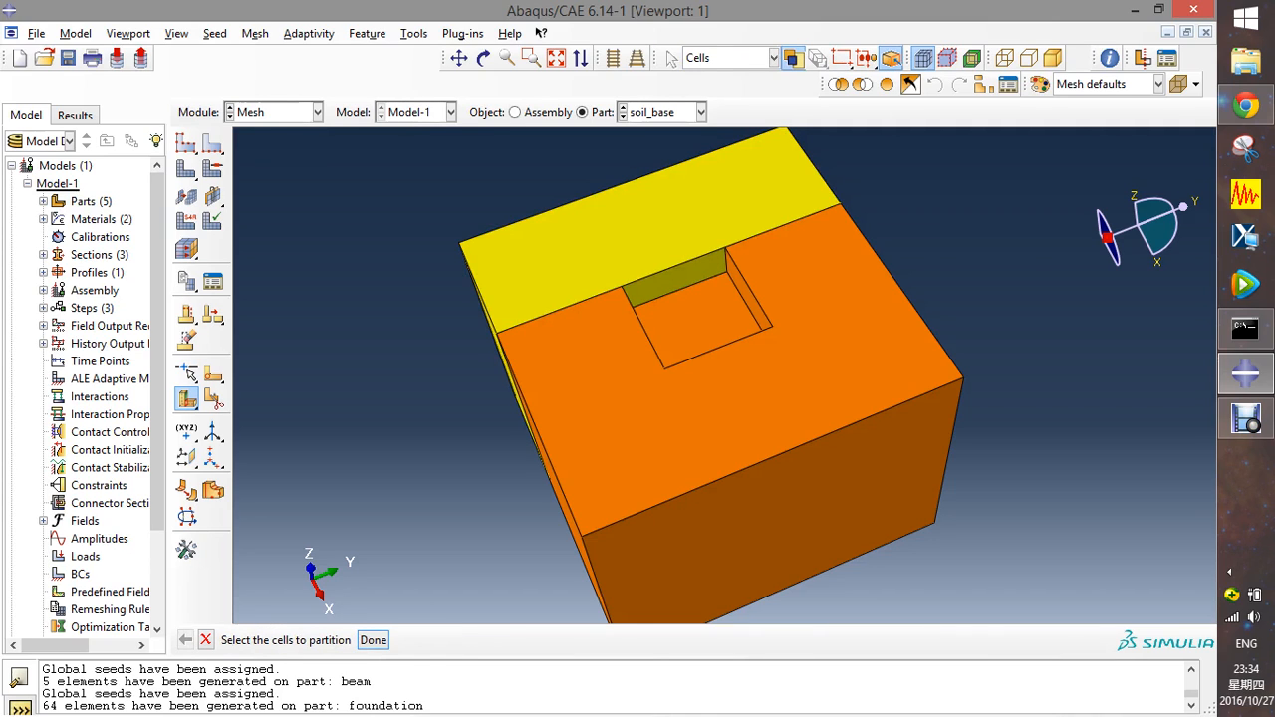
- Partition the larger, unmeshable soil_base cell by extending the recess's side wall on the +X side
left_click_drag(187, 399, 267, 401)
left_click(484, 58)
left_click_drag(702, 407, 803, 502)
left_click(670, 58)
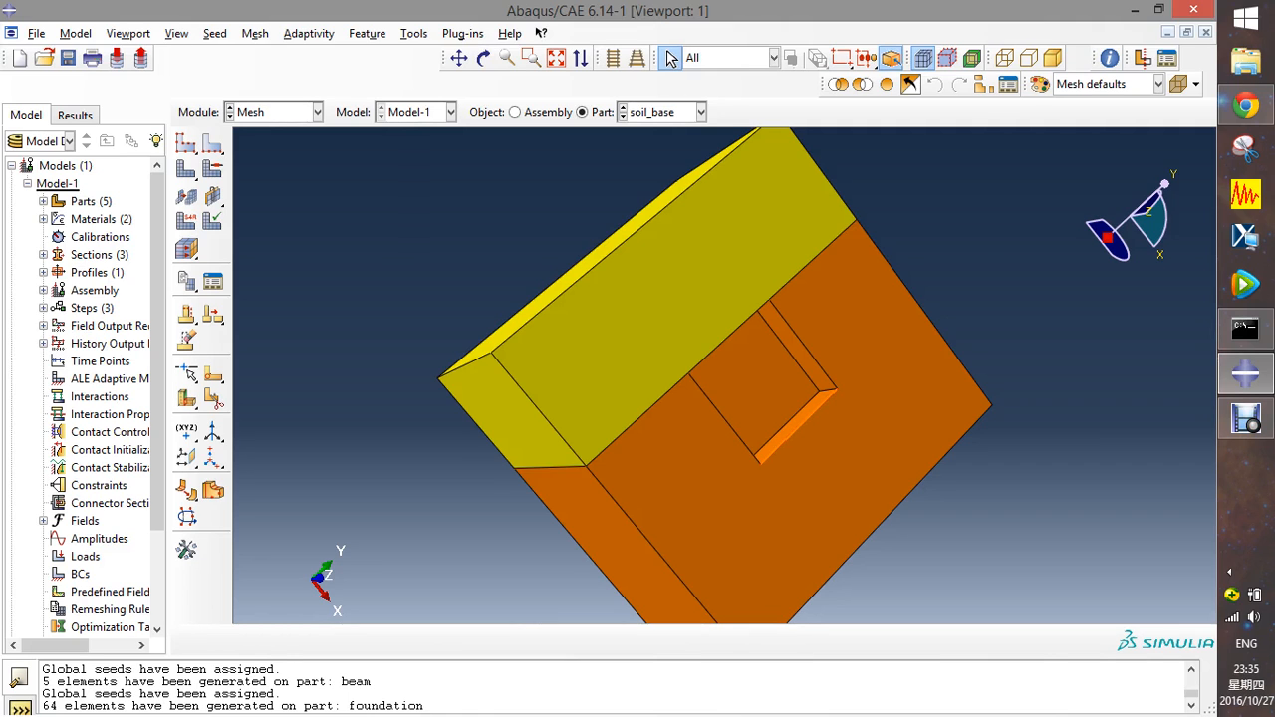
left_click_drag(797, 429, 847, 492, "ctrl+alt")
left_click(671, 58)
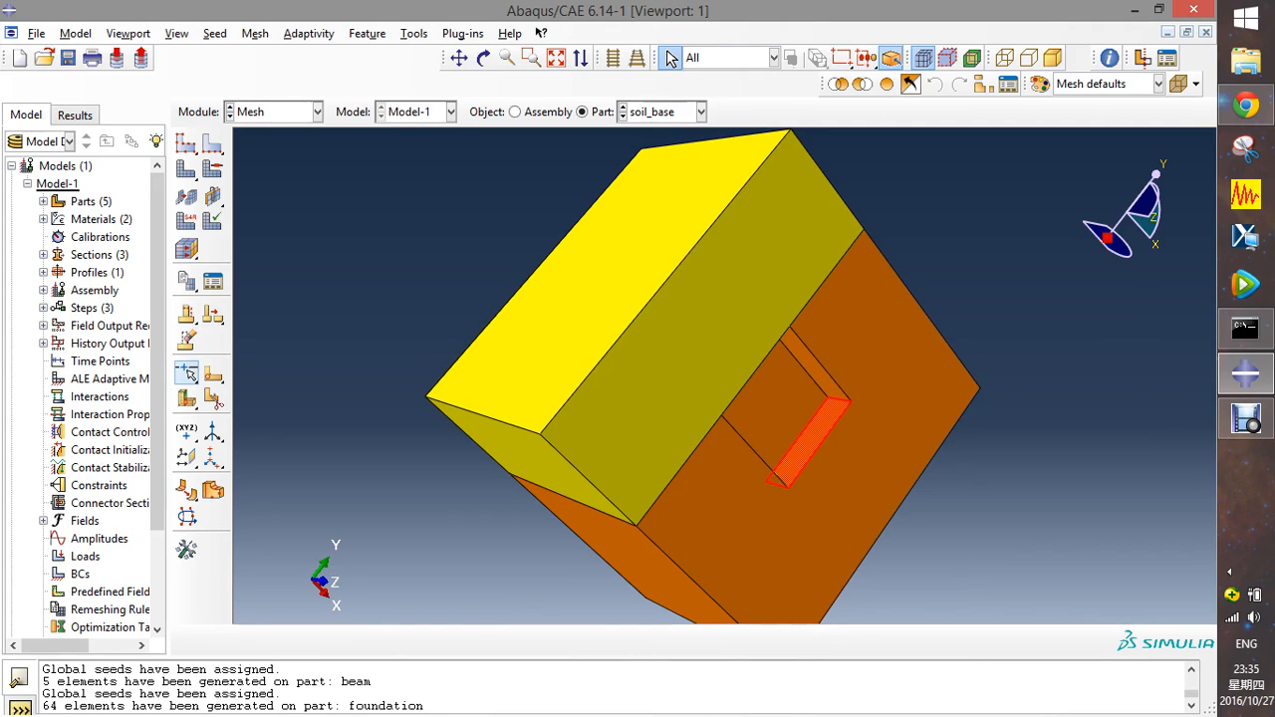
left_click(186, 398)
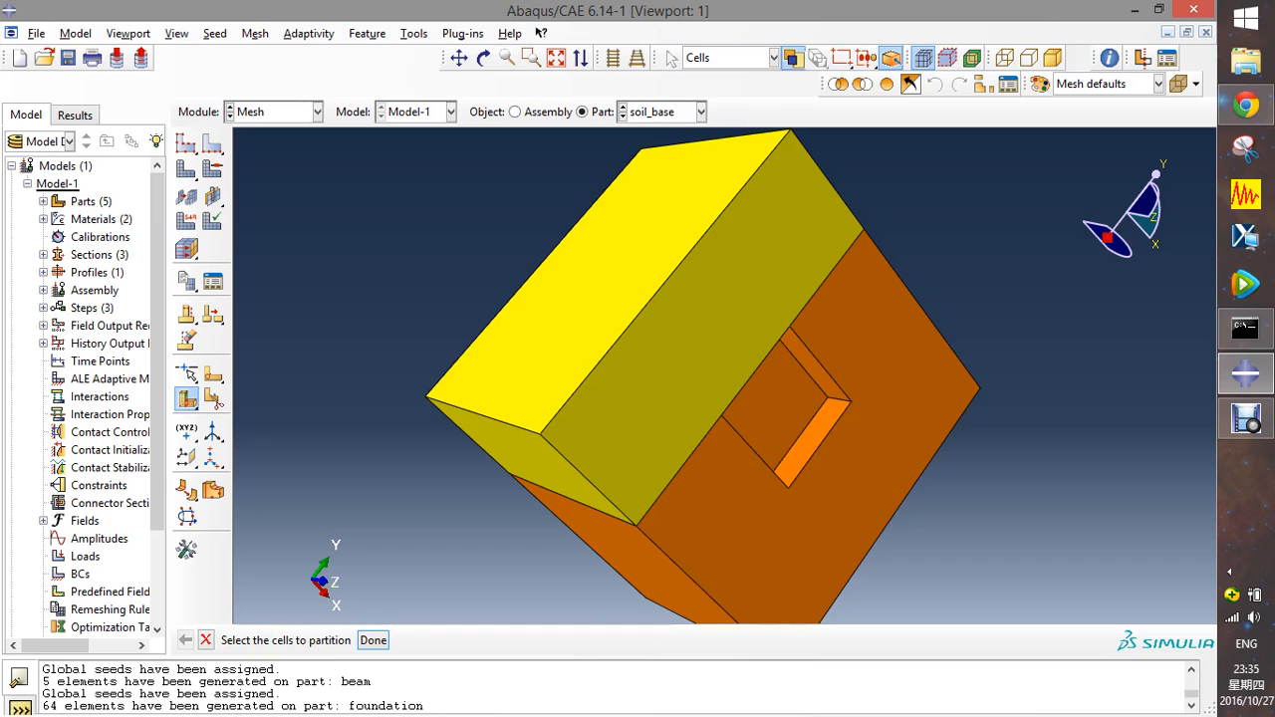
left_click(797, 533)
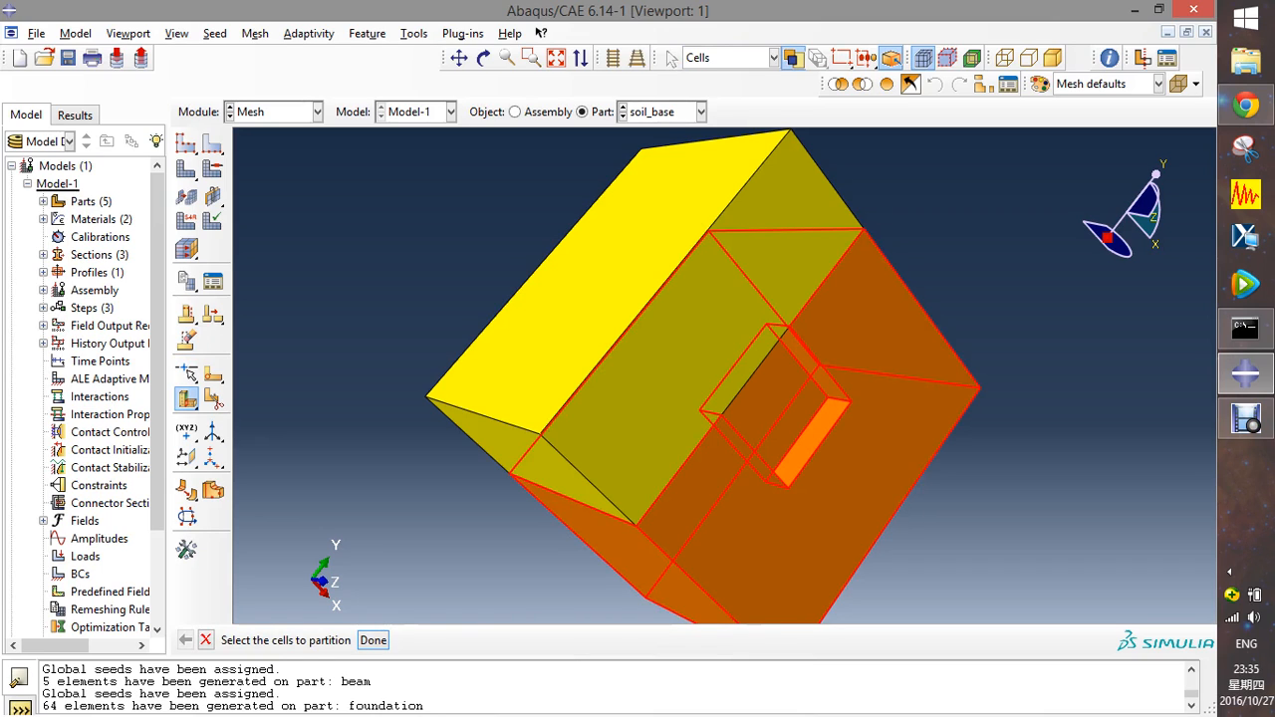
middle_click(798, 533)
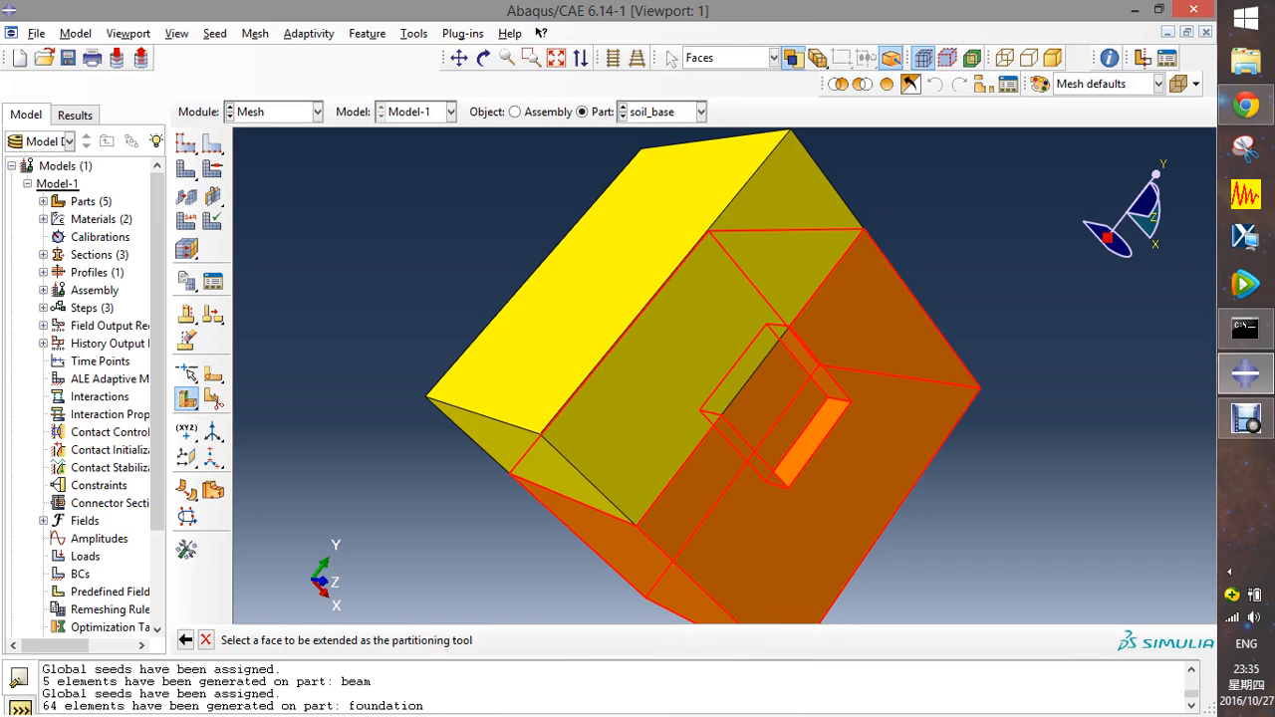
left_click(809, 440)
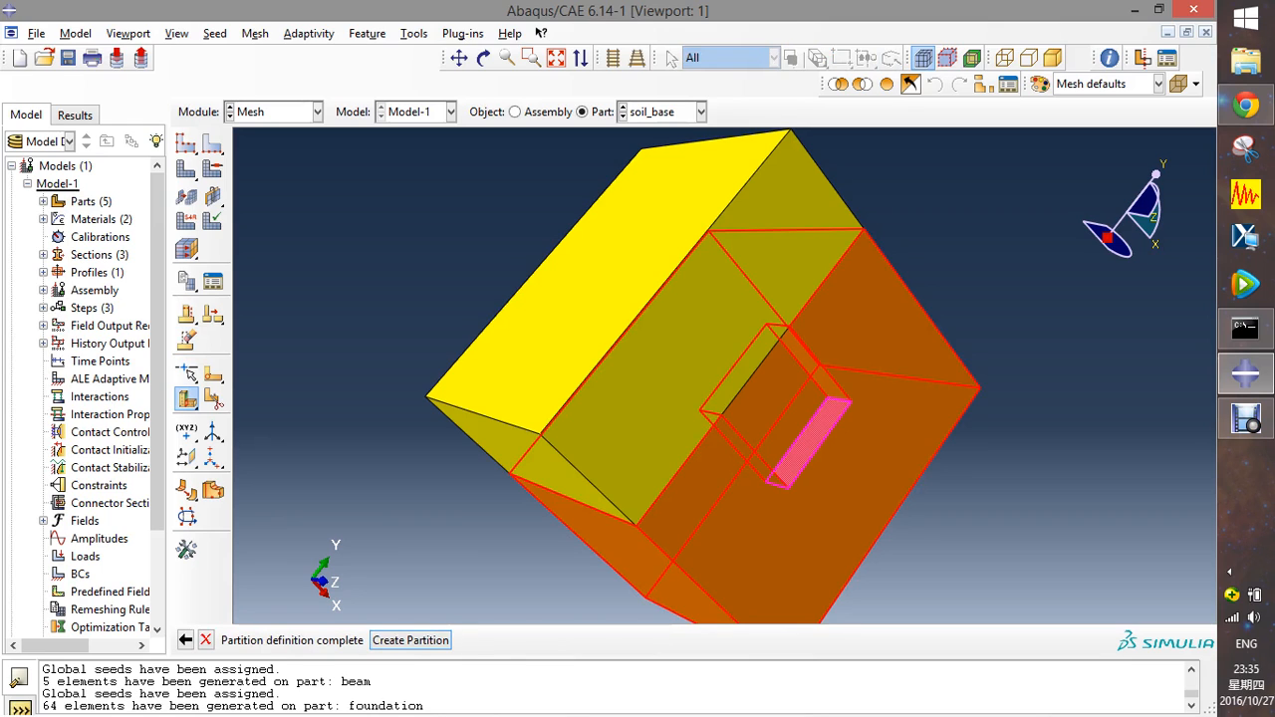
middle_click(809, 440)
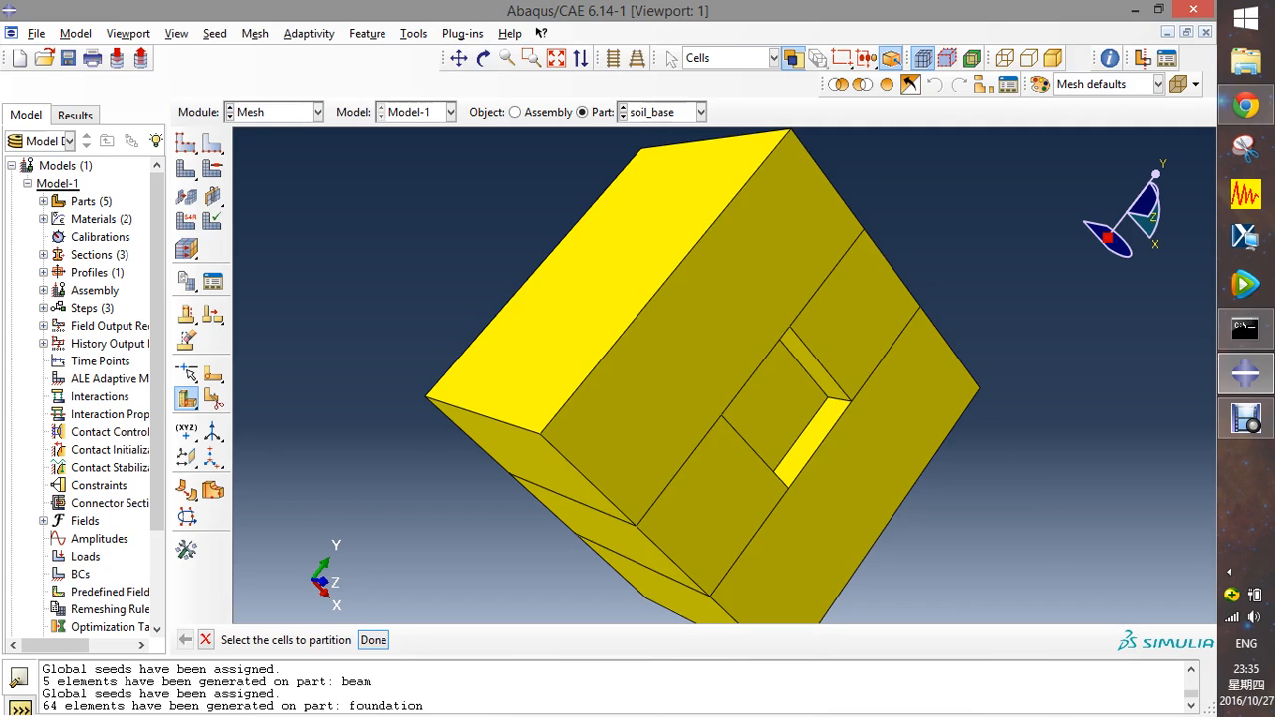
- Partition the middle soil_base cell around the recess by extending the recess's +Y side wall
left_click(712, 505)
middle_click(712, 505)
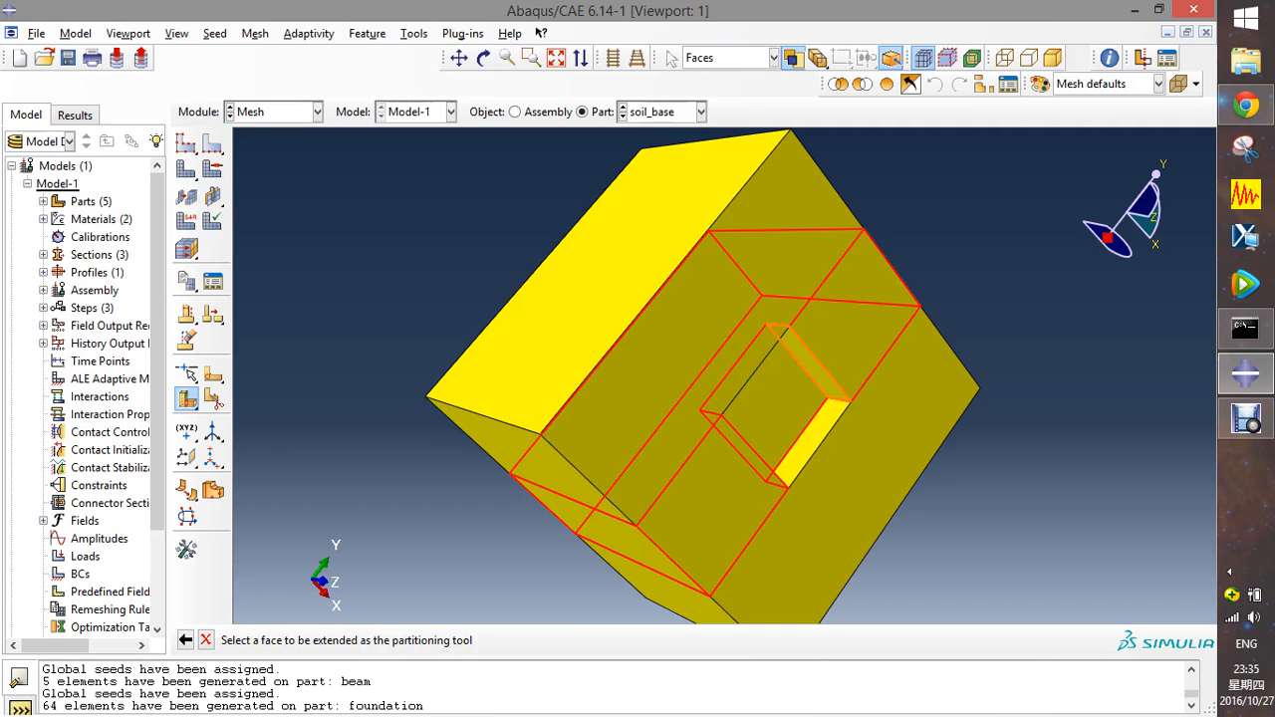
left_click(810, 365)
middle_click(810, 365)
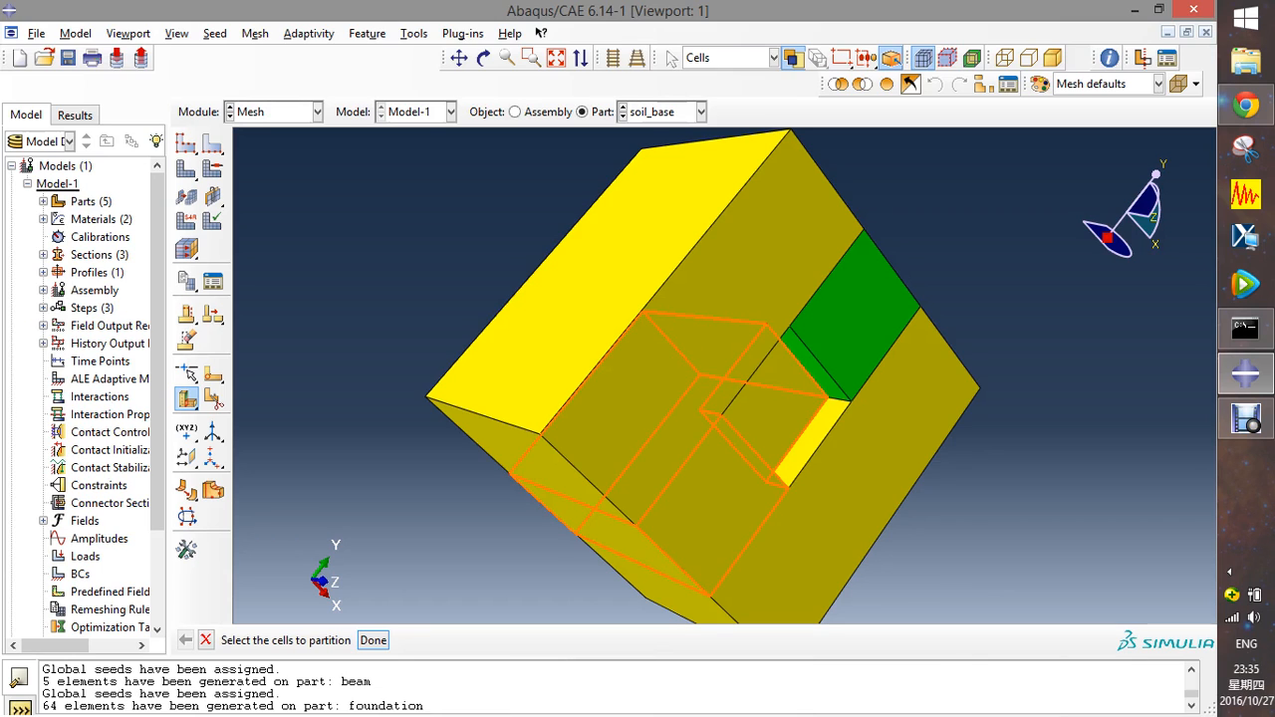
- Partition the remaining non-green middle cell of soil_base by extending the recess's -Y side wall
left_click(711, 504)
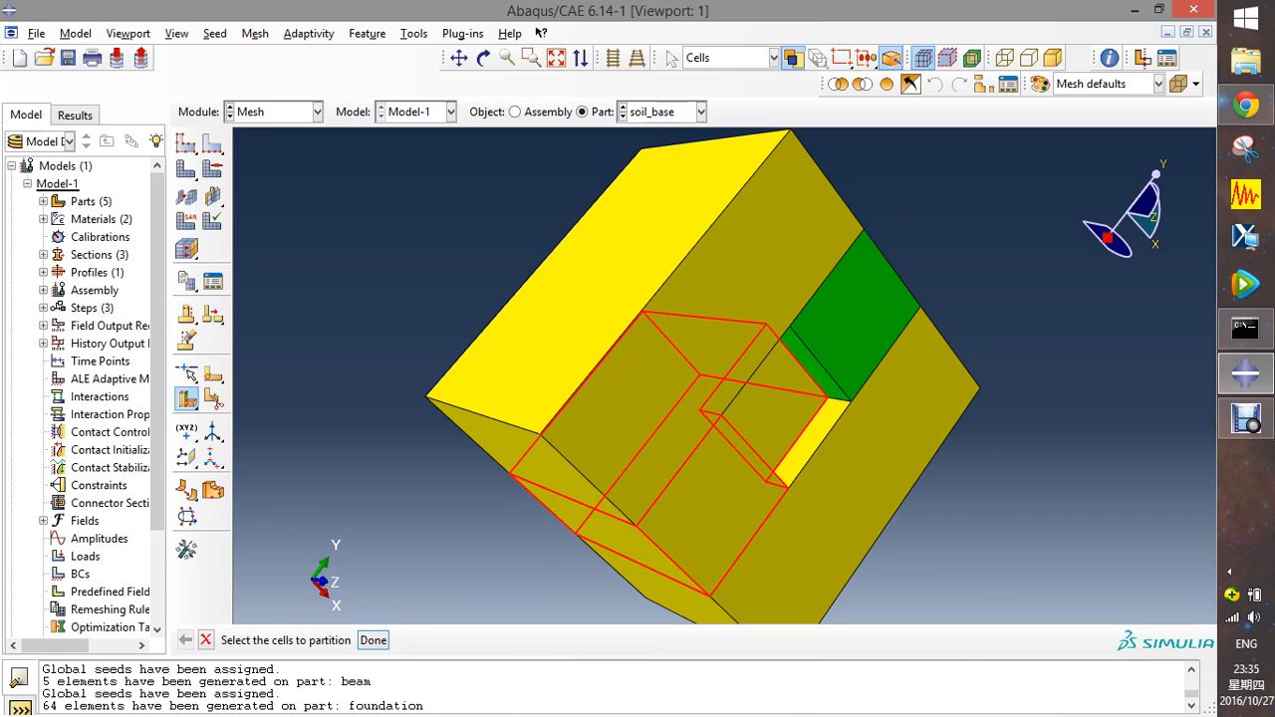
left_click(855, 317, "shift")
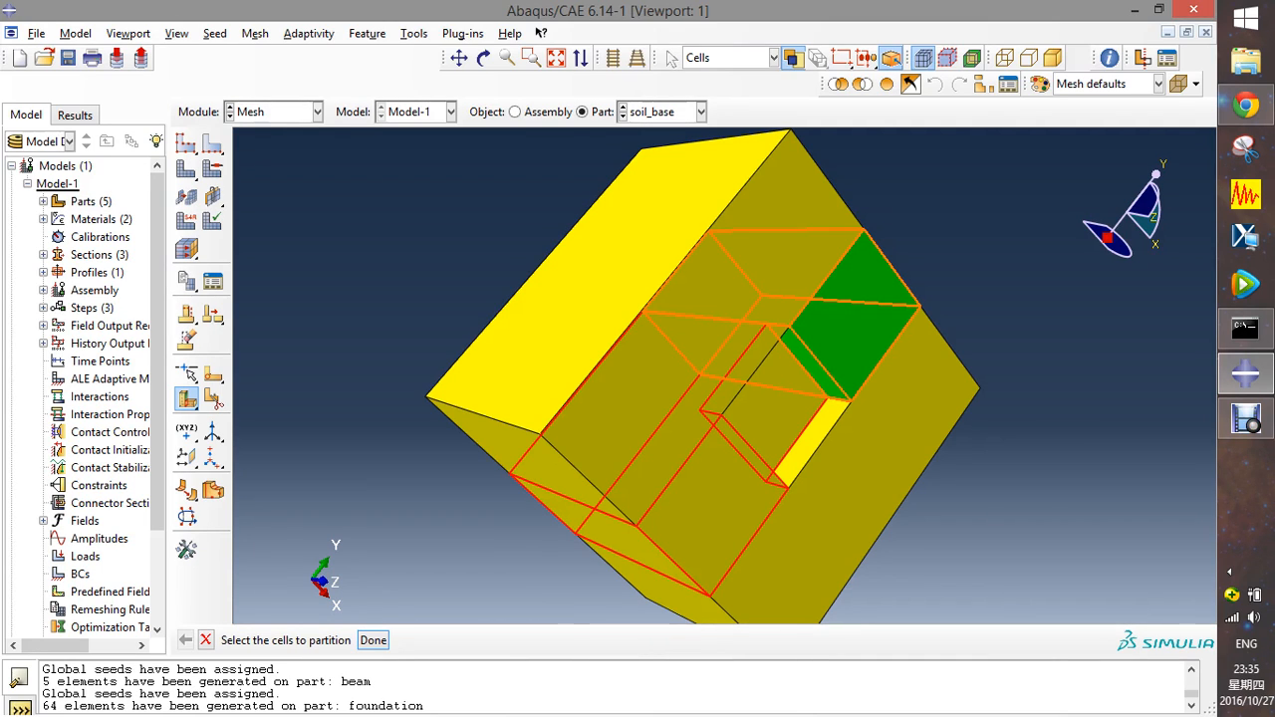
left_click(483, 58)
left_click_drag(638, 419, 688, 319)
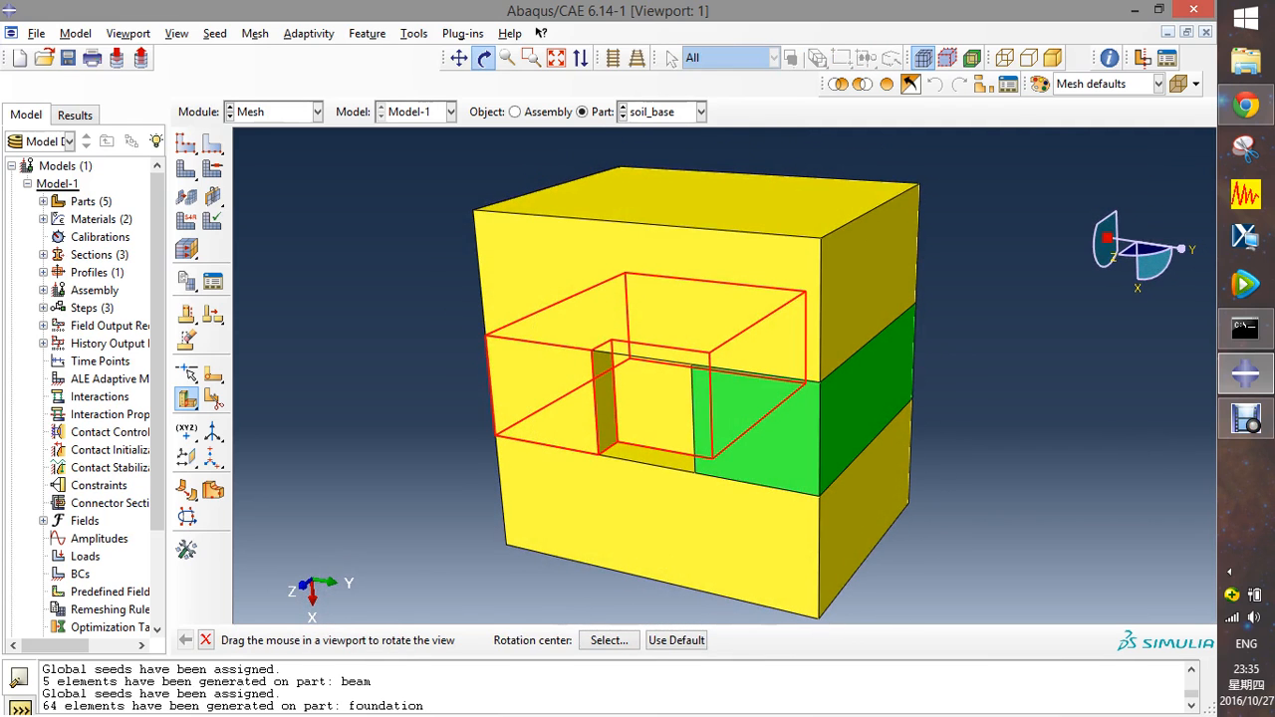
key("Escape")
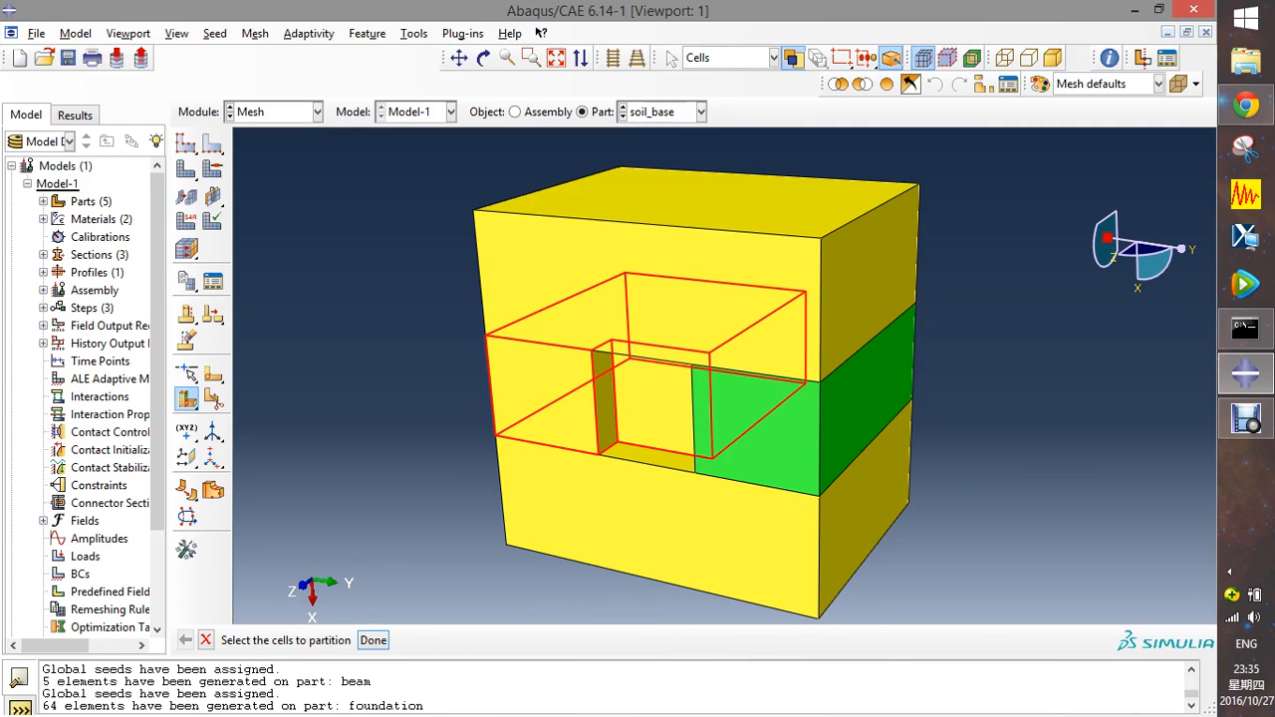
left_click(374, 641)
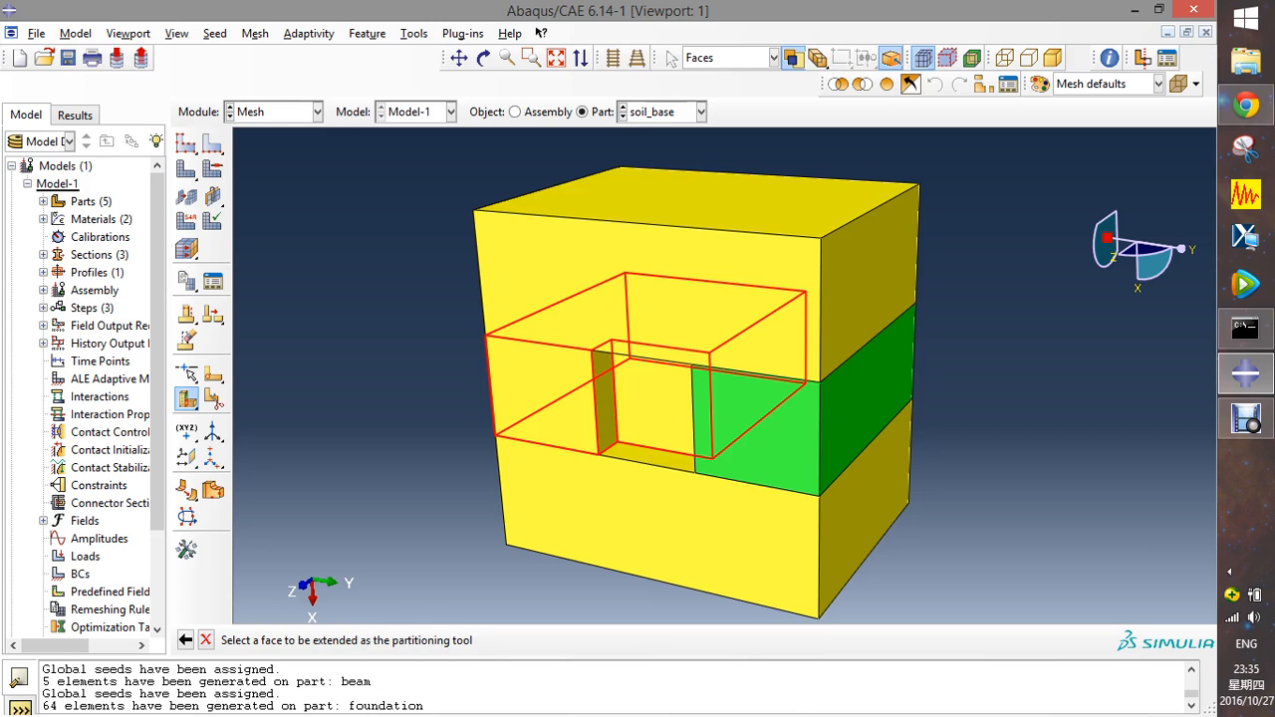
left_click(605, 404)
left_click(410, 641)
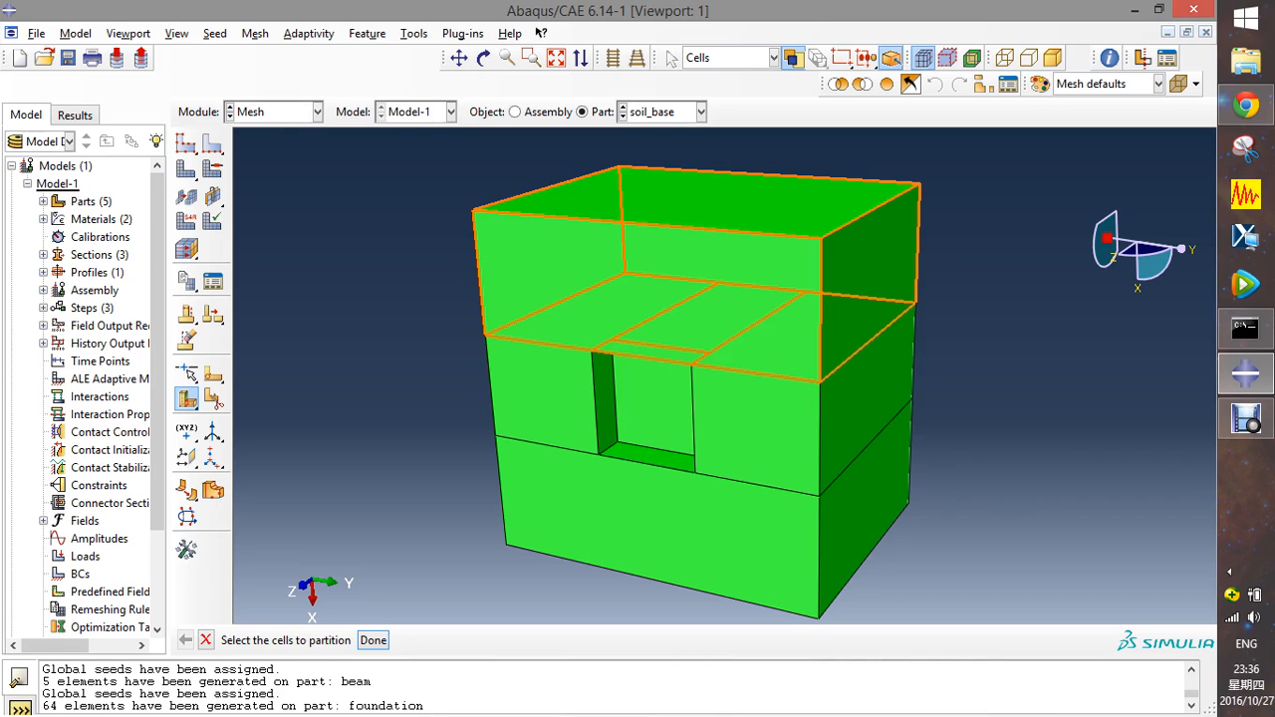
- Seed the soil_base part with an approximate global size of 2
left_click(484, 58)
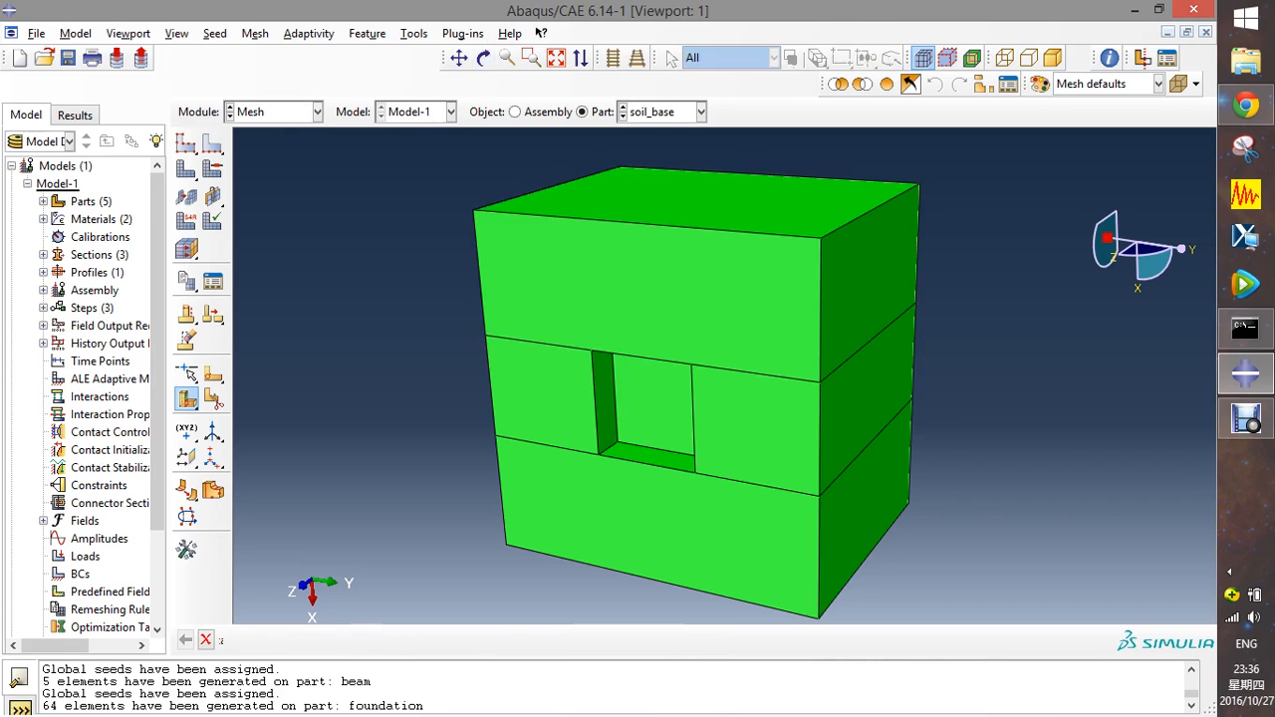
left_click_drag(727, 415, 825, 267)
left_click_drag(743, 365, 744, 330)
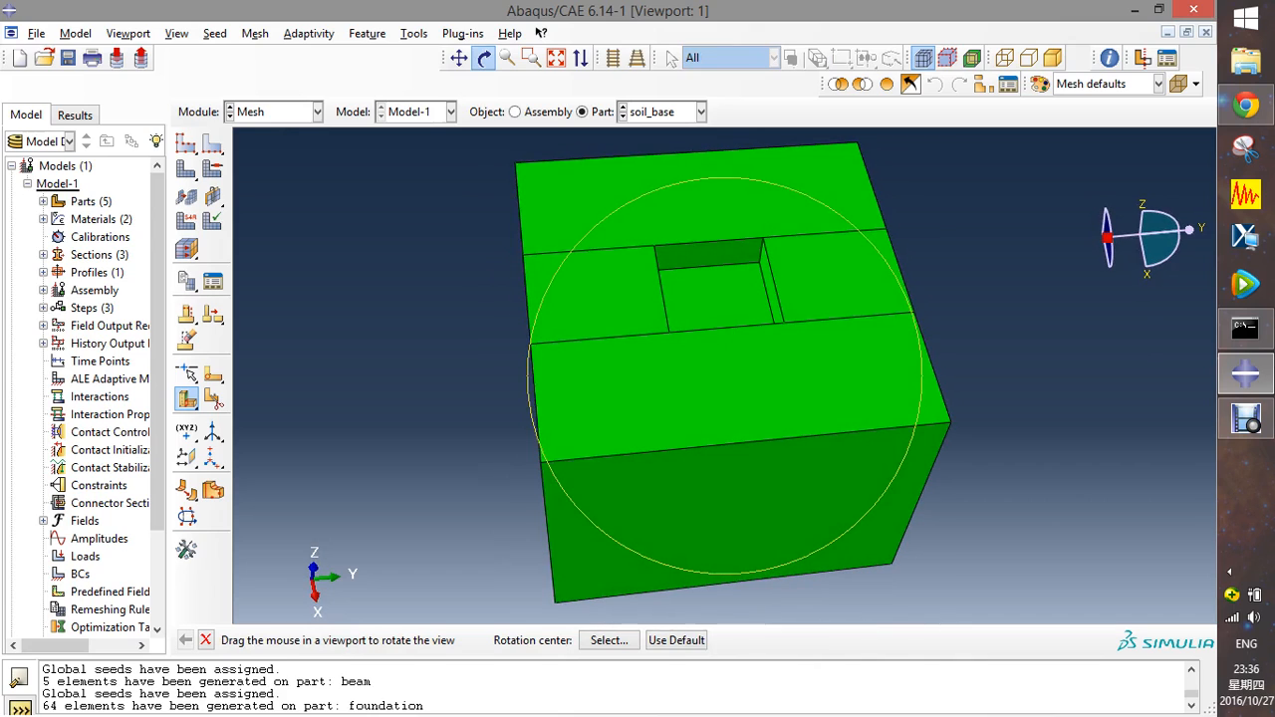
key("Escape")
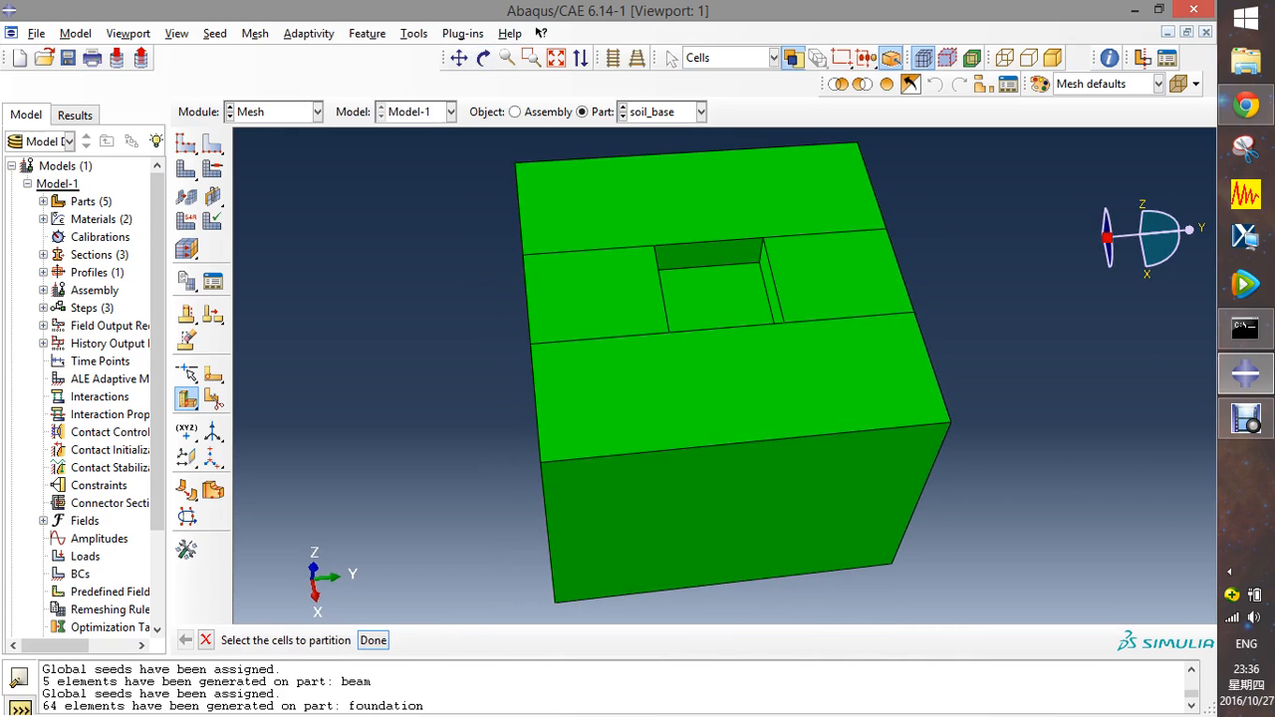
left_click(186, 144)
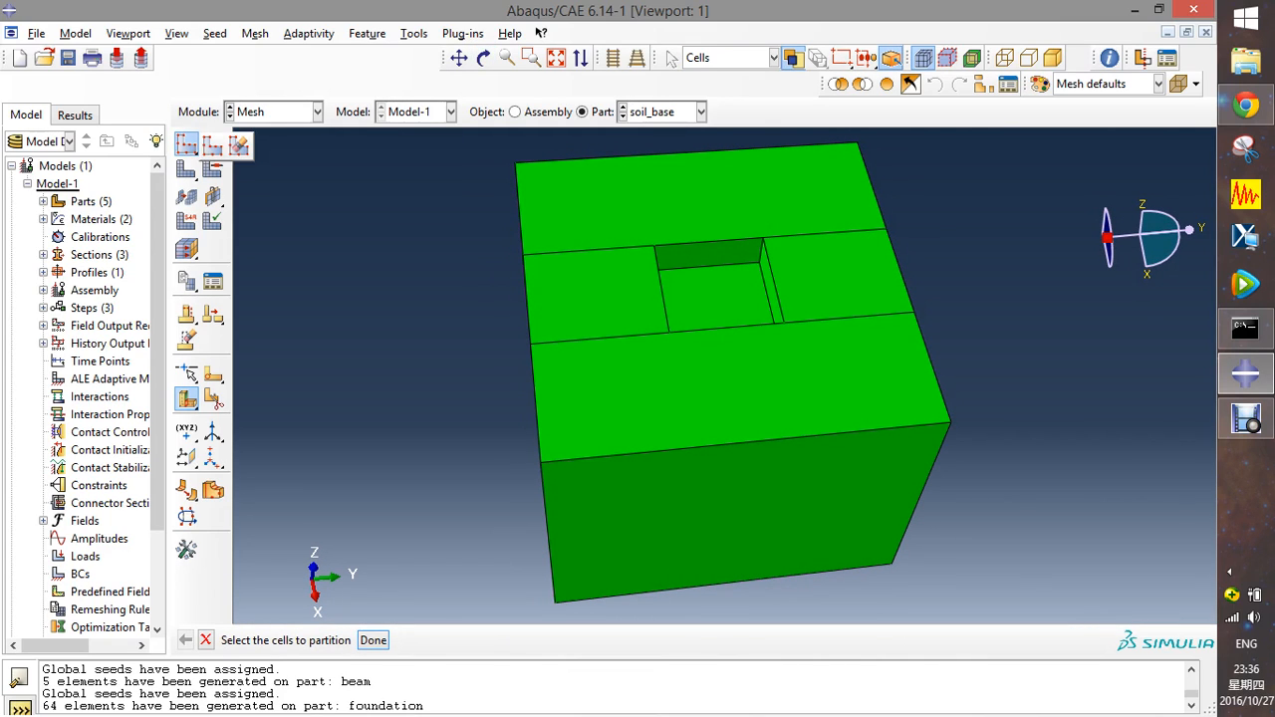
left_click(186, 144)
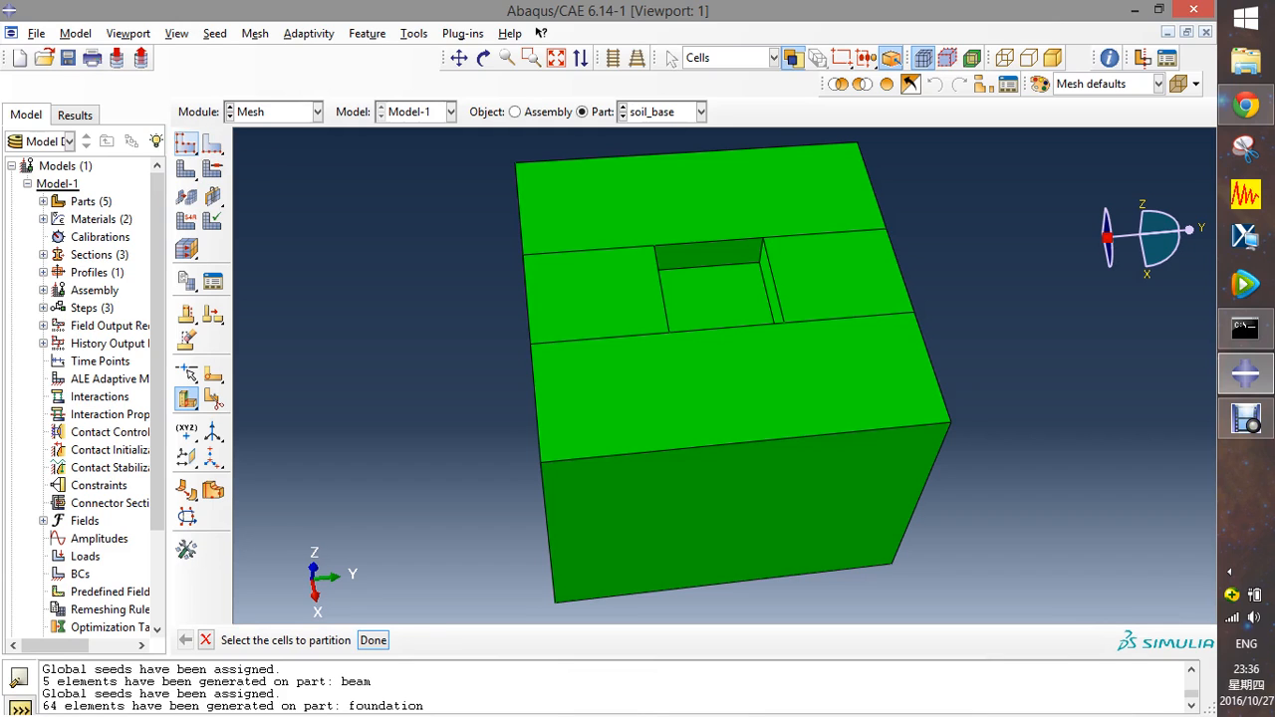
left_click(187, 143)
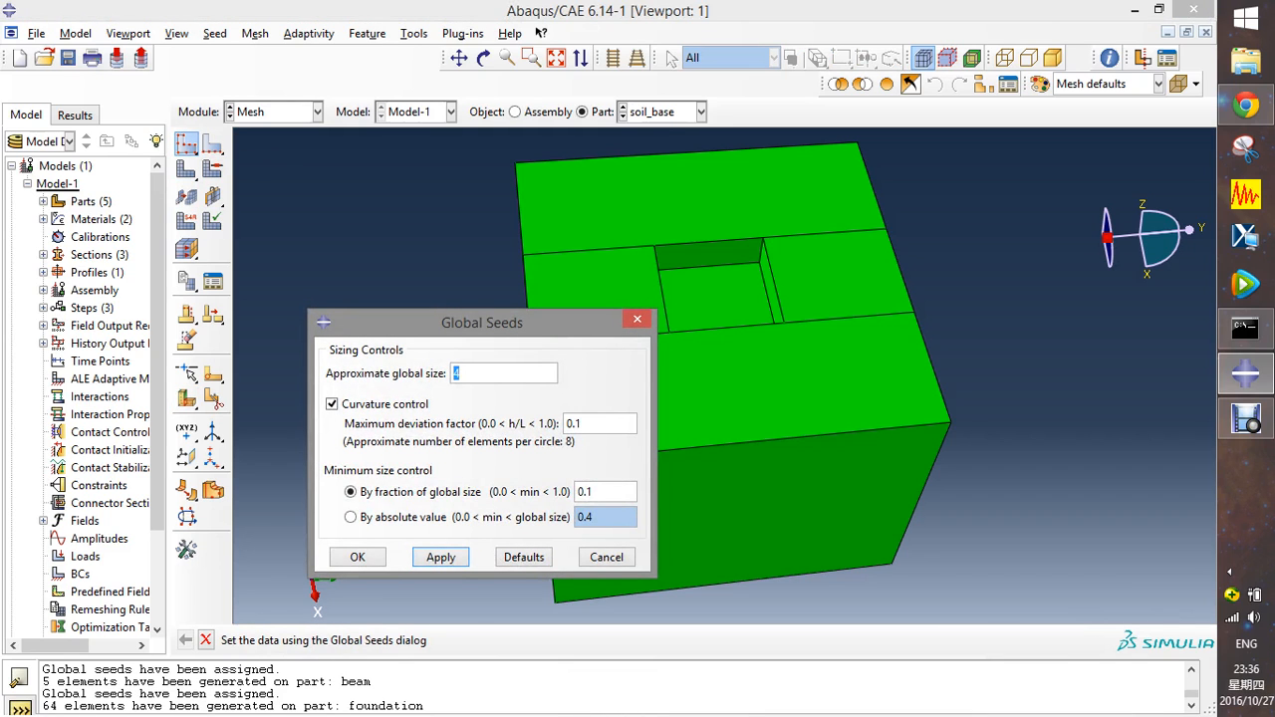
type("3")
left_click_drag(482, 323, 440, 249)
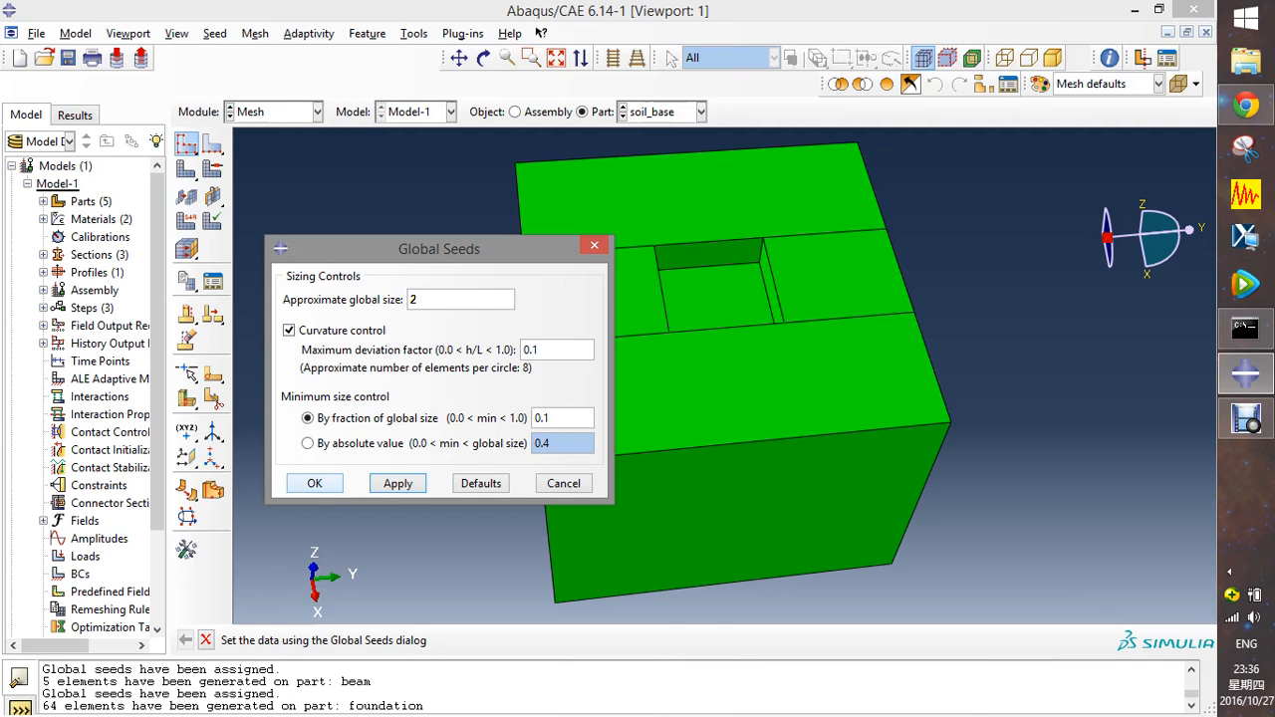
mouse_move(439, 248)
left_mouse_down()
mouse_move(469, 285)
mouse_move(441, 308)
mouse_move(455, 279)
mouse_move(421, 249)
left_mouse_up()
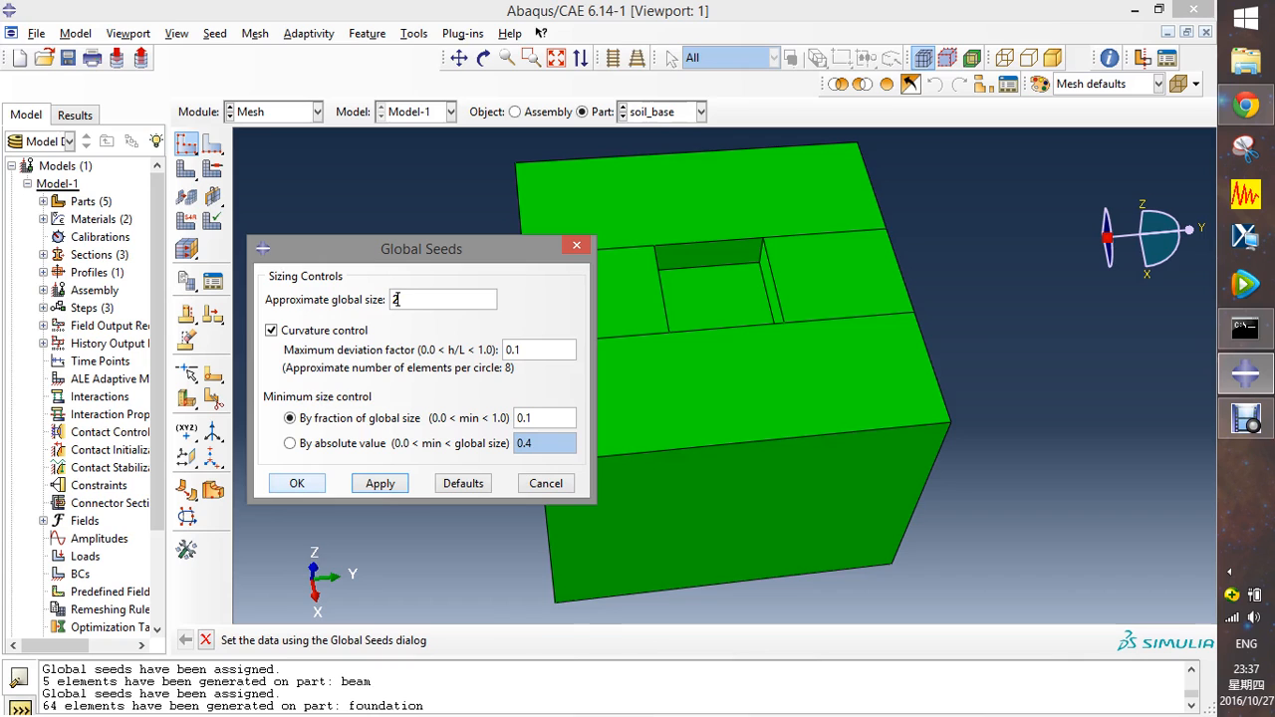
key("Return")
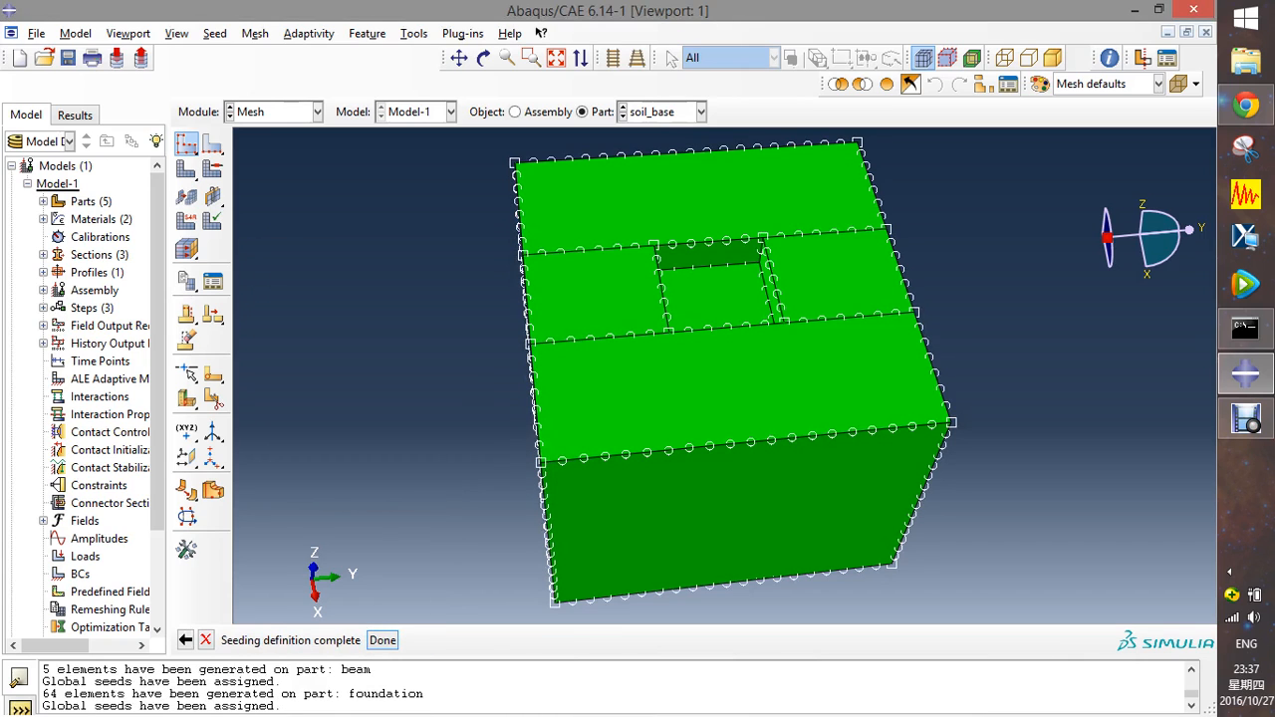
left_click(382, 640)
- Generate the mesh on the whole soil_base part
left_click(186, 169)
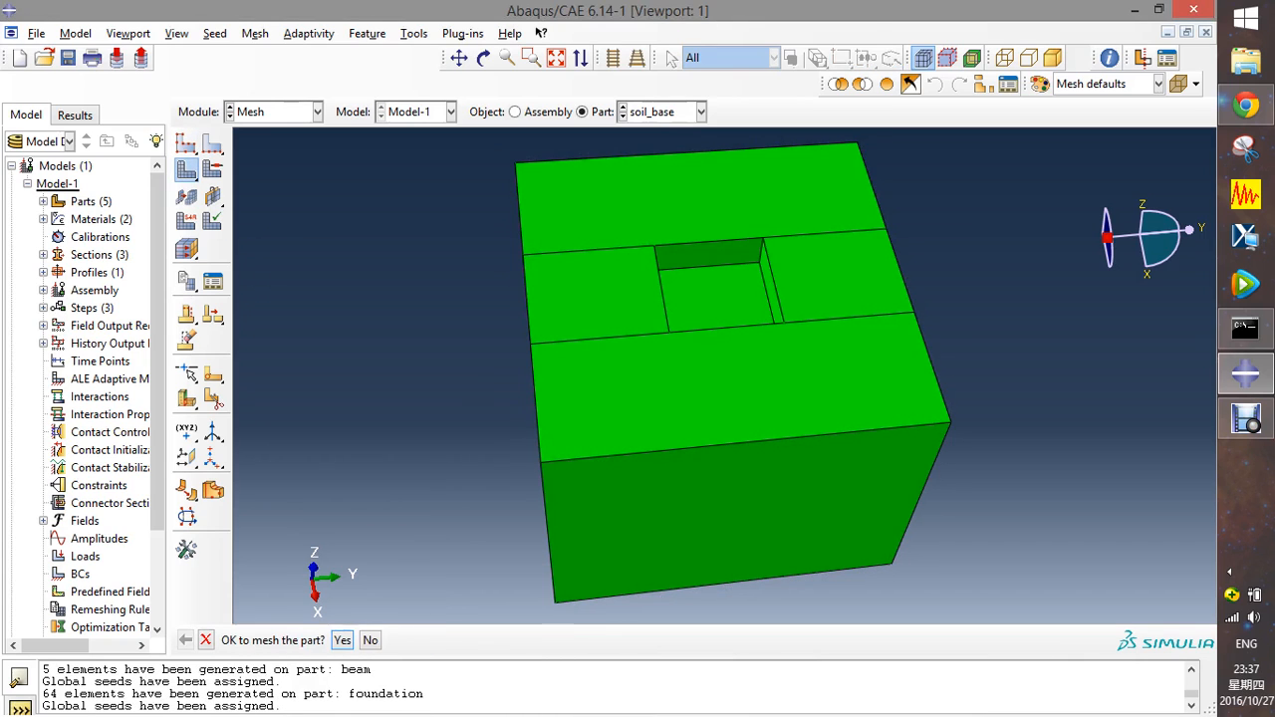
key("Return")
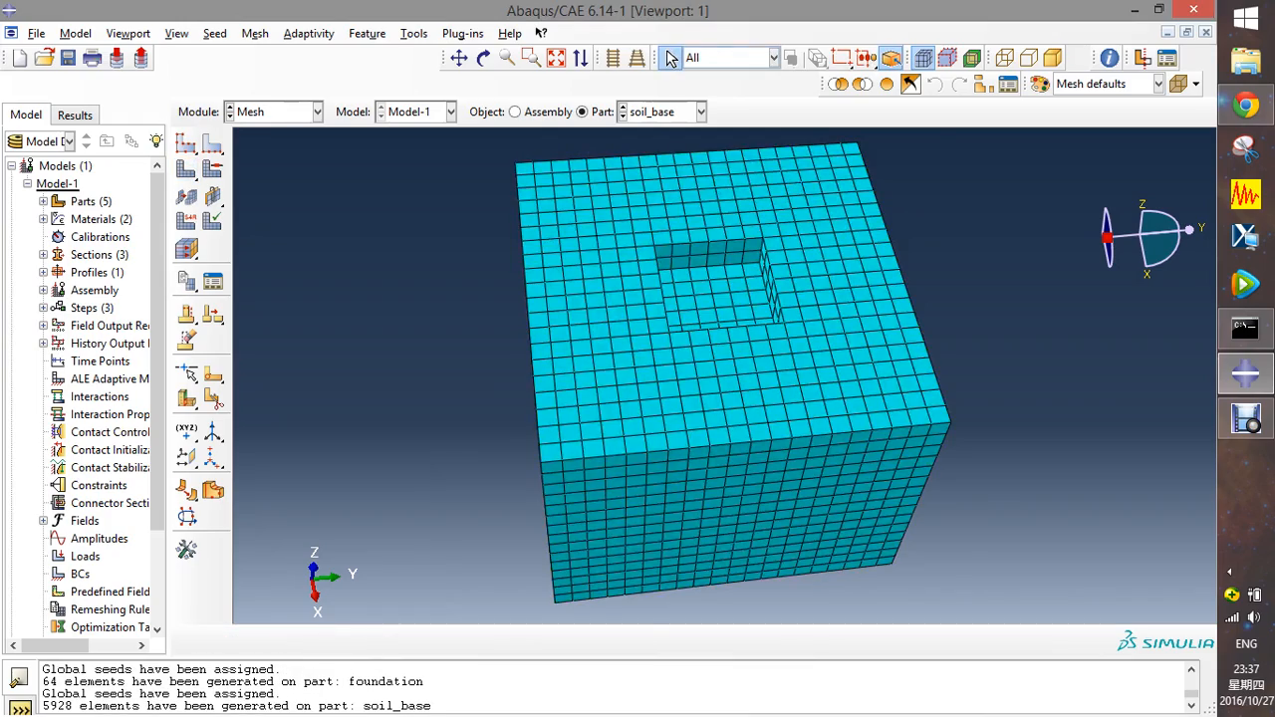
scroll(643, 464, "down", 2)
scroll(643, 465, "up", 4)
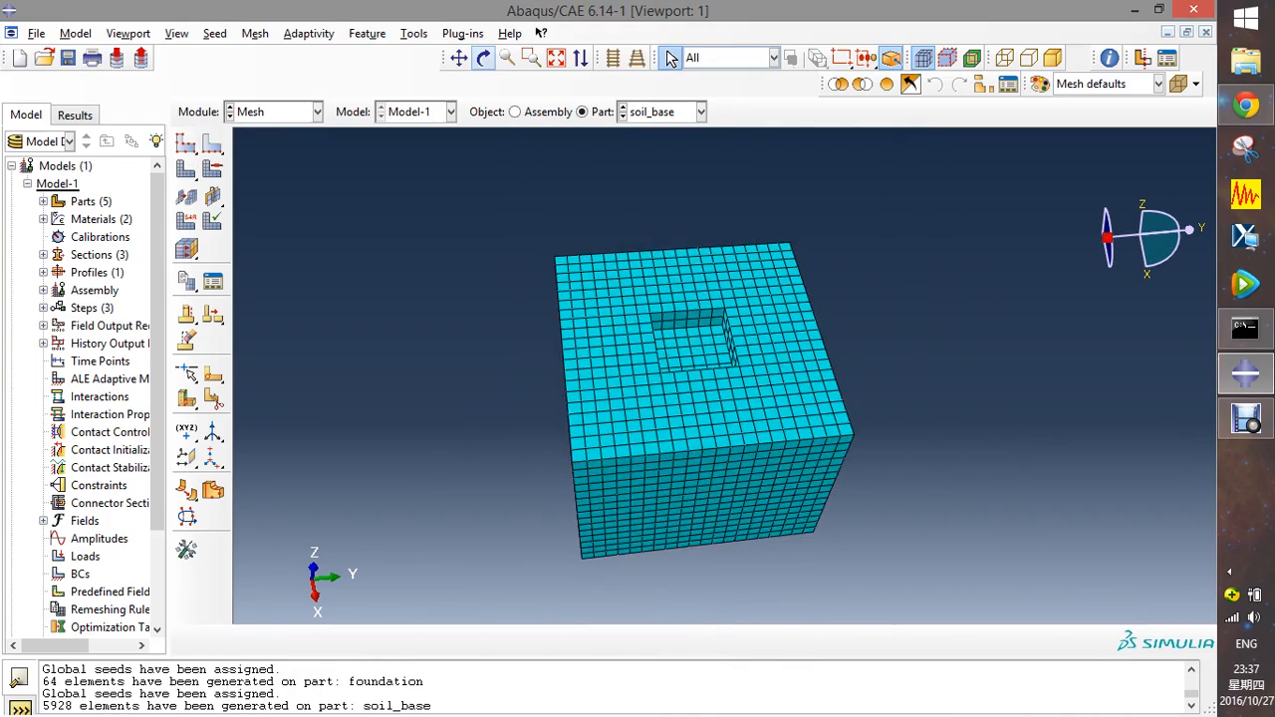
left_click(483, 58)
left_click_drag(678, 398, 765, 431)
scroll(698, 468, "down", 3)
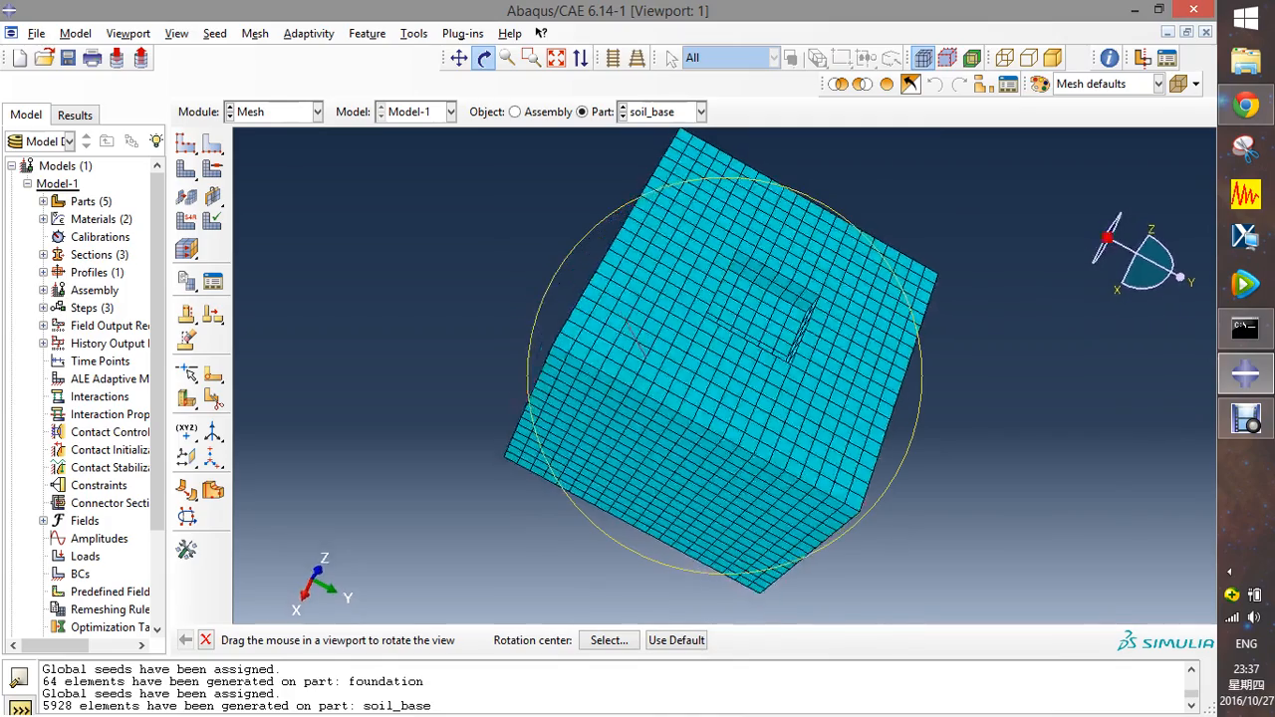
left_click_drag(645, 355, 646, 243)
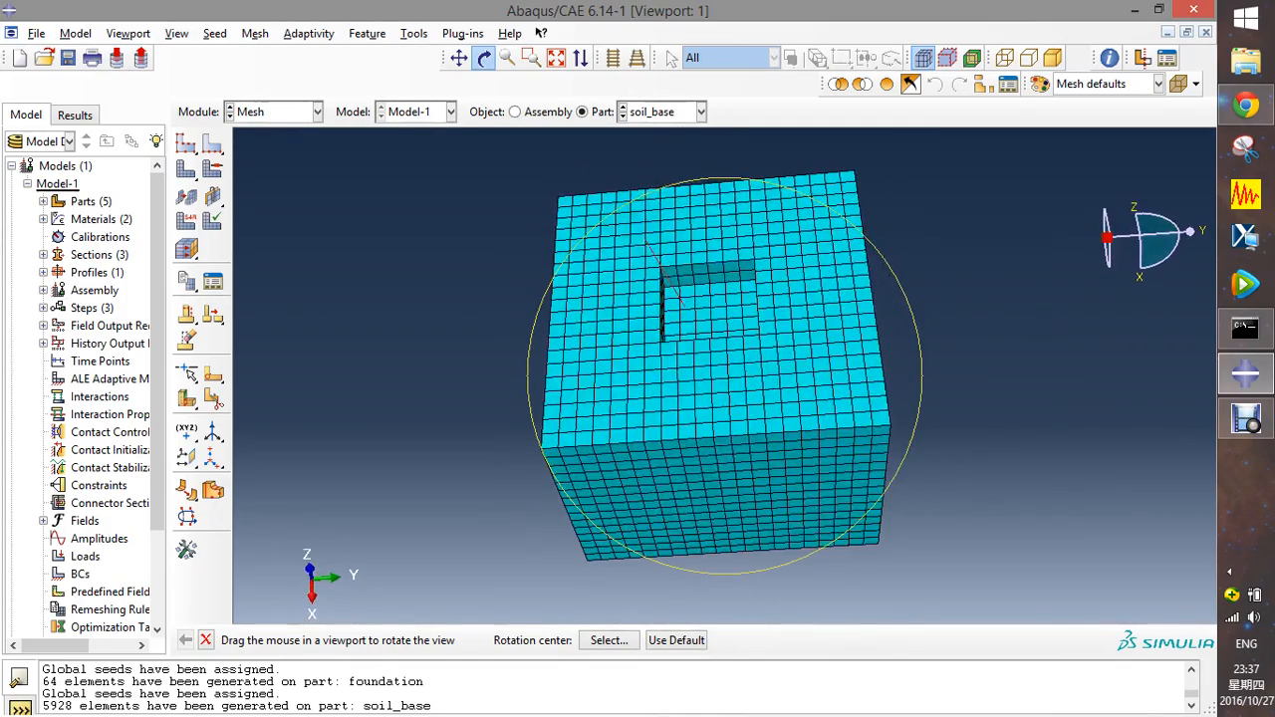
left_click(670, 58)
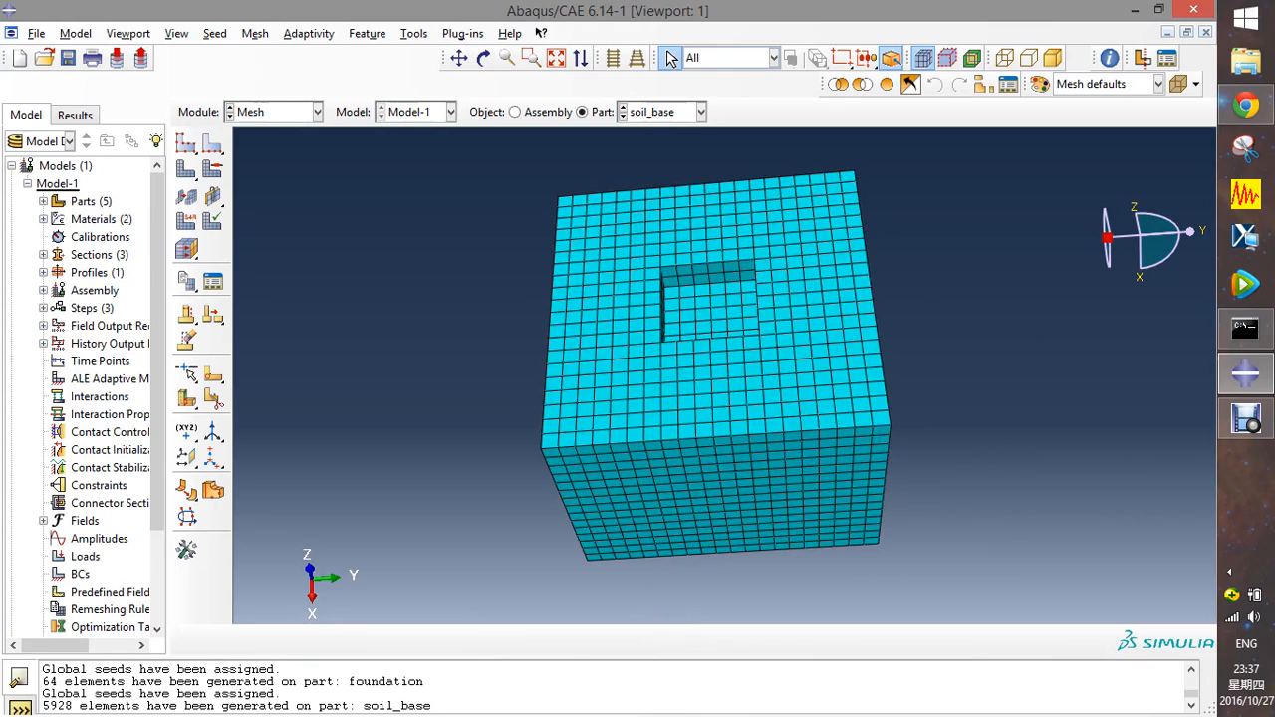
- Set the soil_base cell on the recess's +X side to Standard linear 3D Stress hex elements without reduced integration (C3D8)
left_click(187, 222)
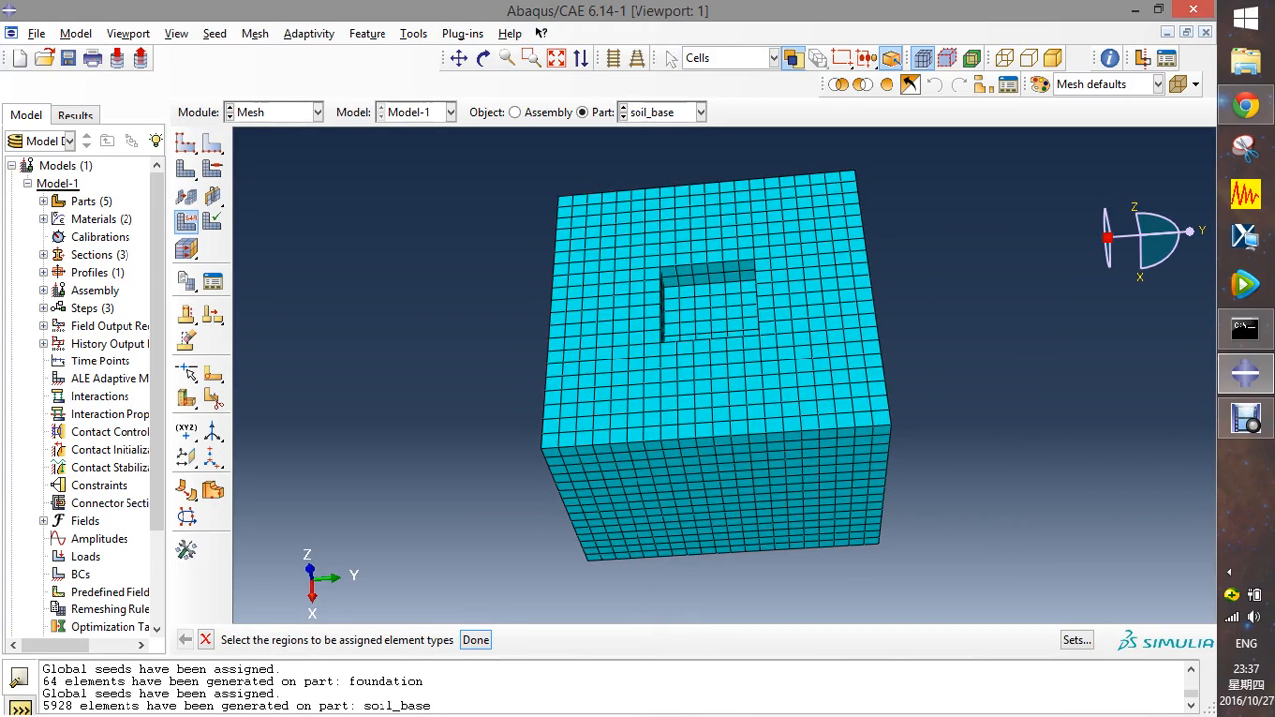
left_click(718, 460)
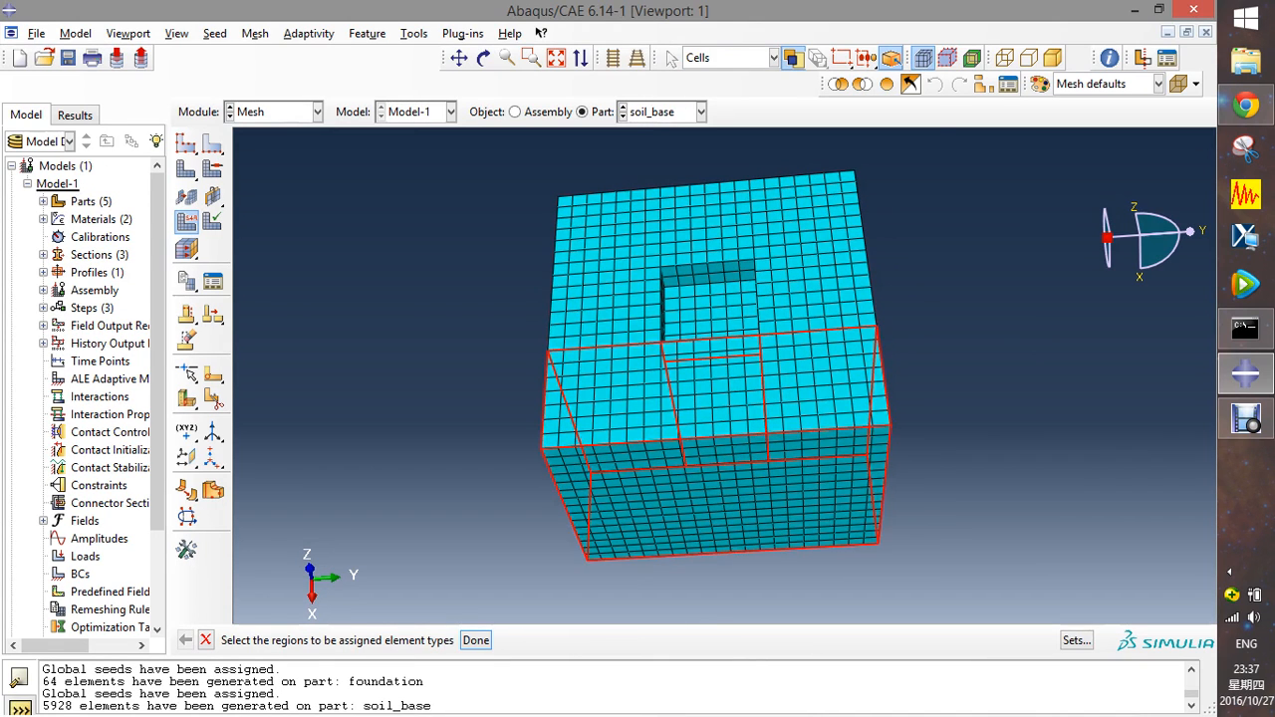
left_click(477, 641)
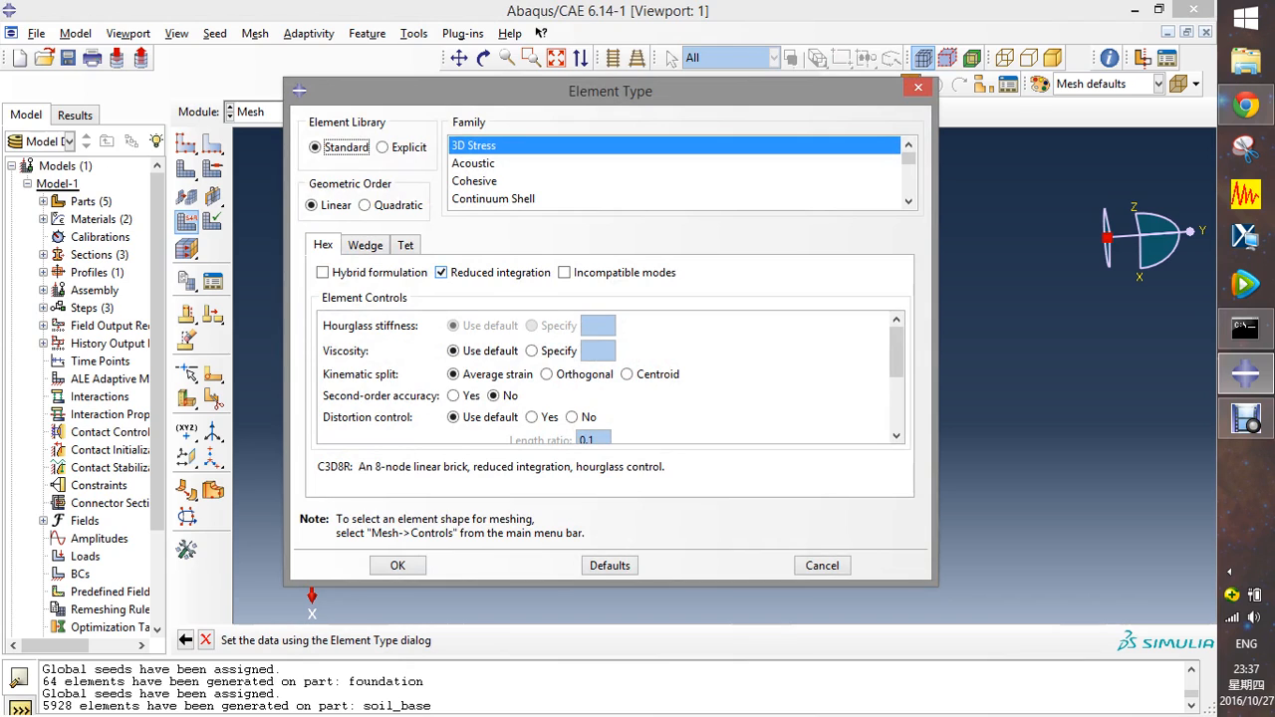
left_click(441, 273)
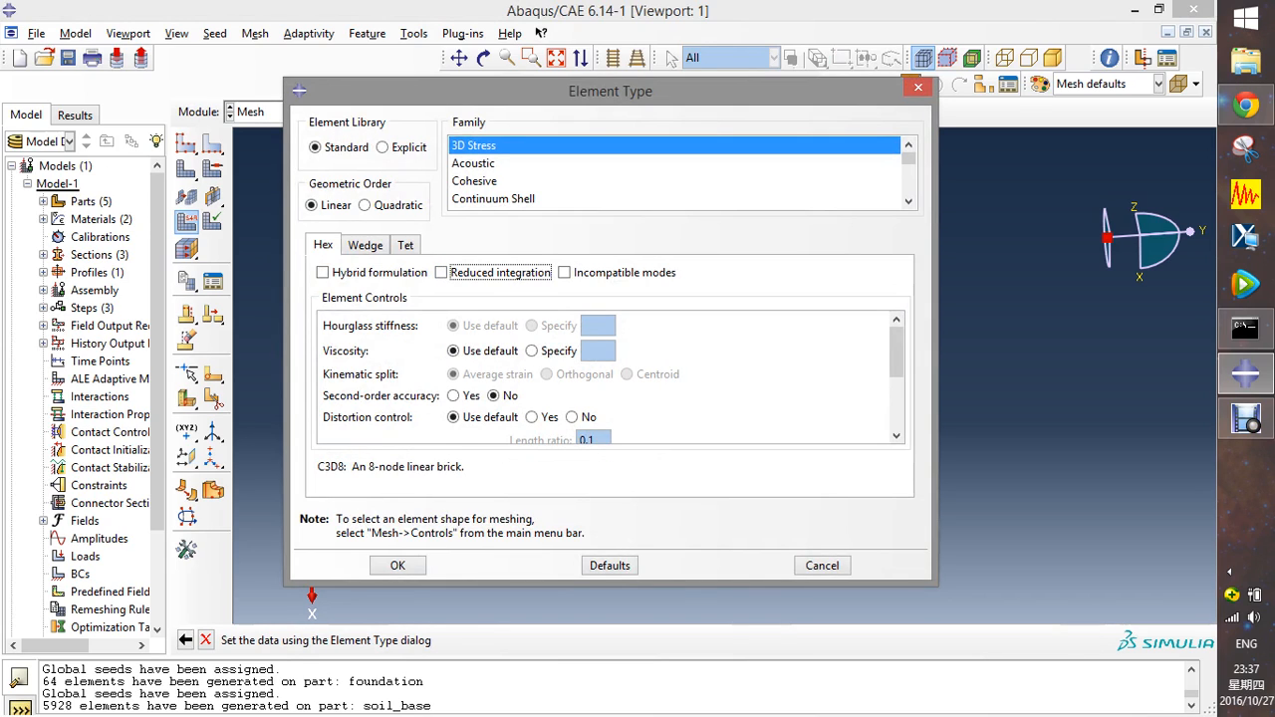
key("Return")
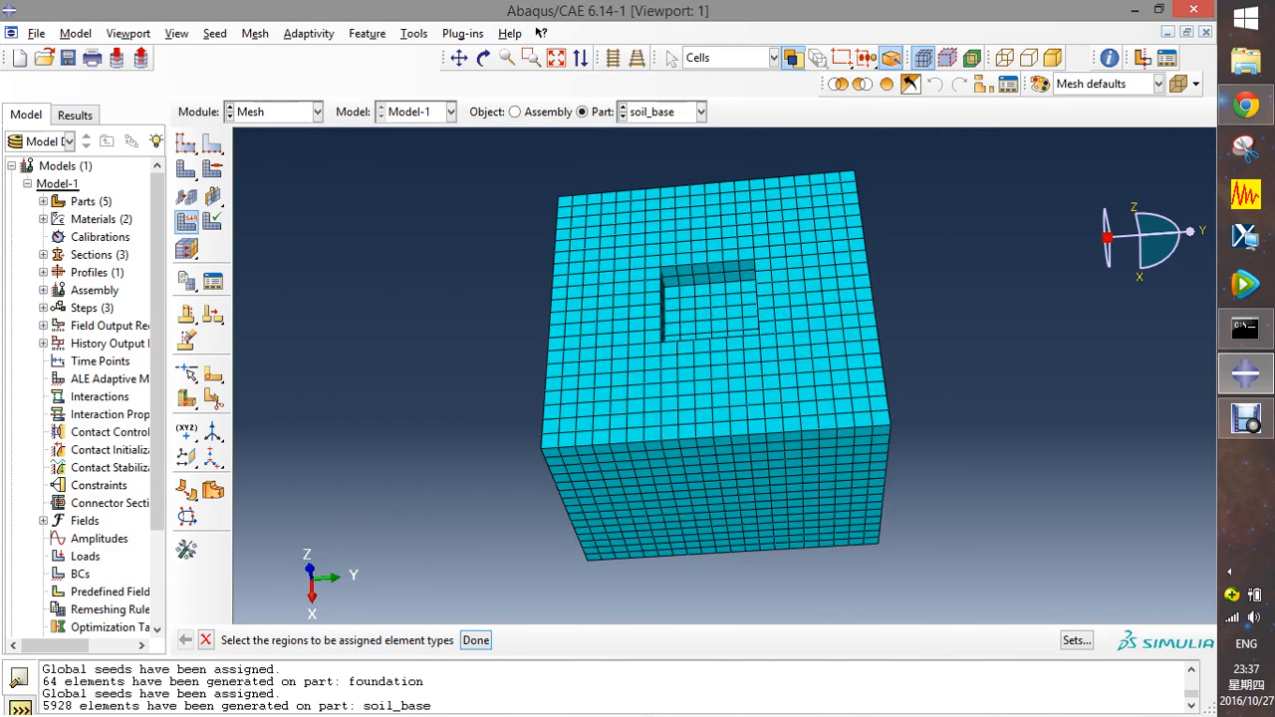
- Partition the soil_tet part into two halves along X with a three-point cutting plane through the midpoints of its ±Y side edges
left_click(701, 112)
left_click(648, 203)
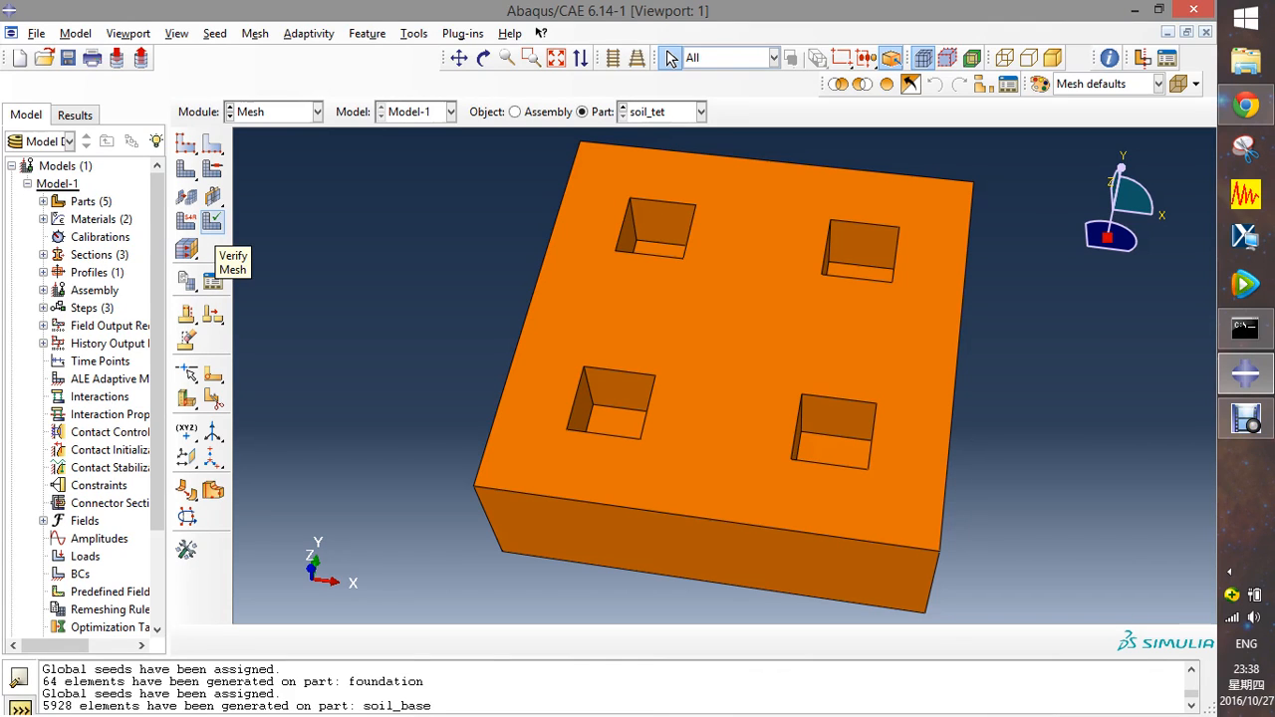
left_click_drag(186, 398, 213, 401)
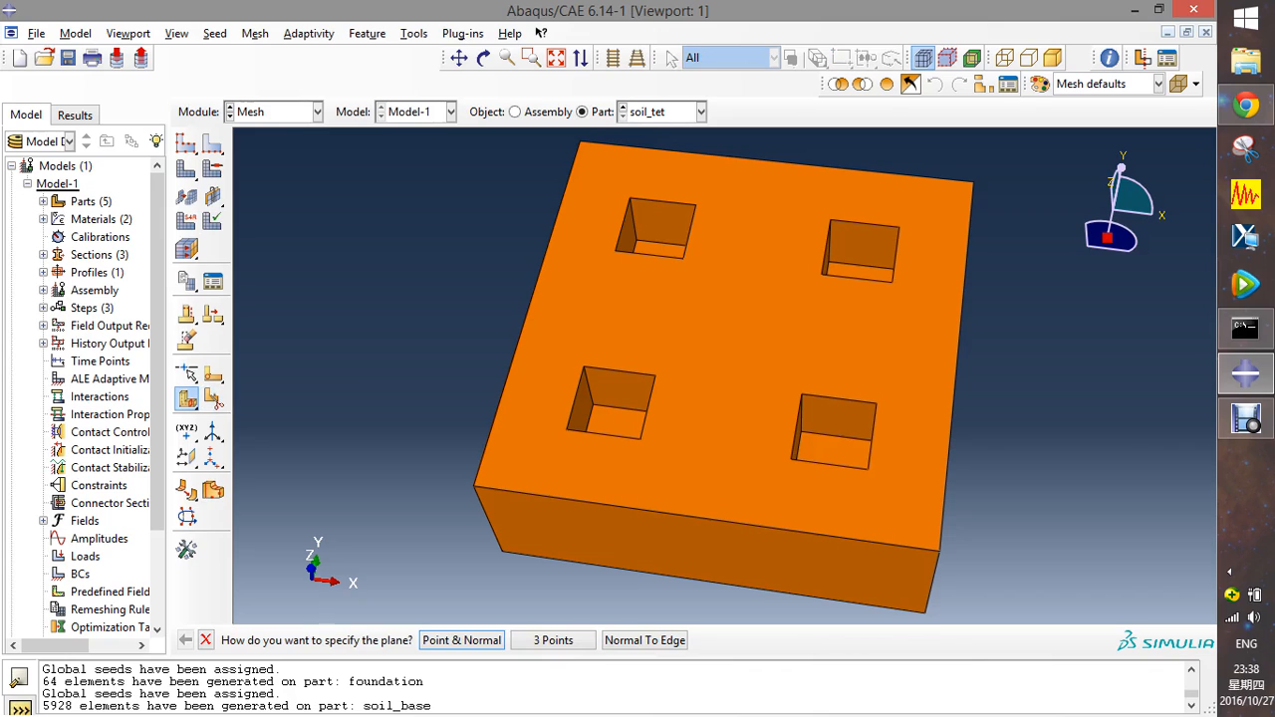
left_click(655, 641)
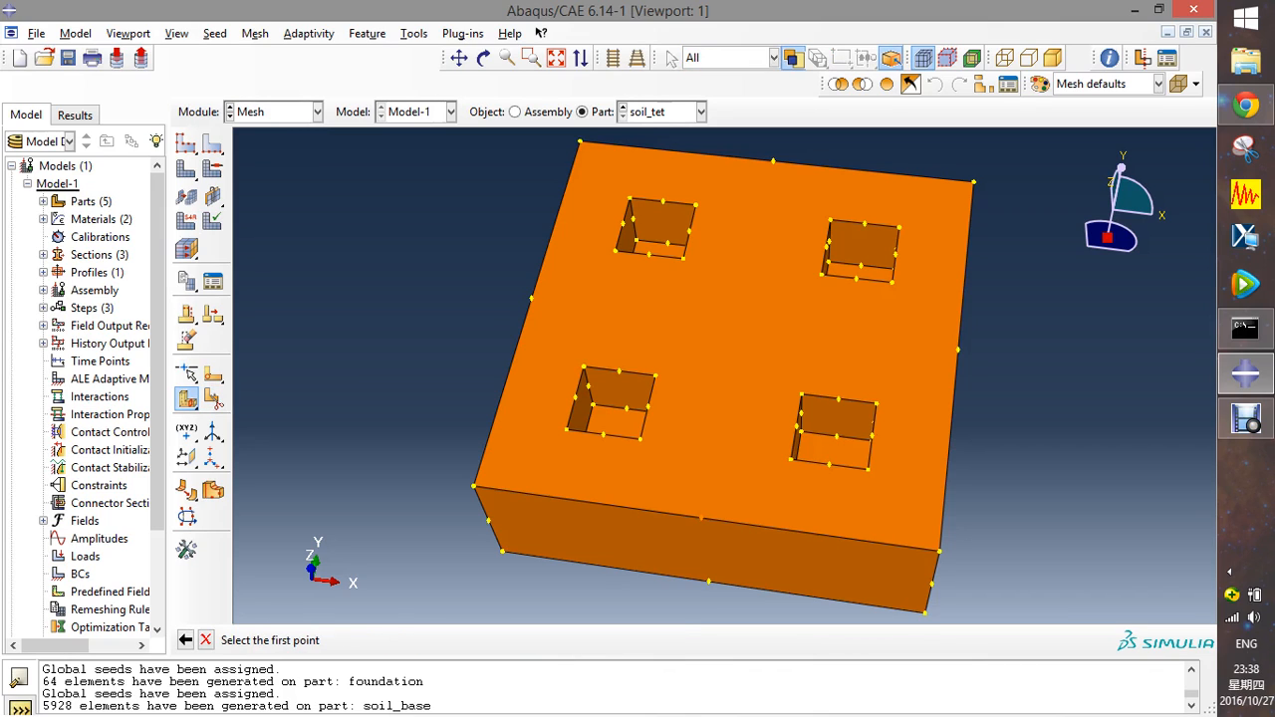
left_click(701, 518)
left_click(708, 581)
left_click(773, 160)
left_click(410, 641)
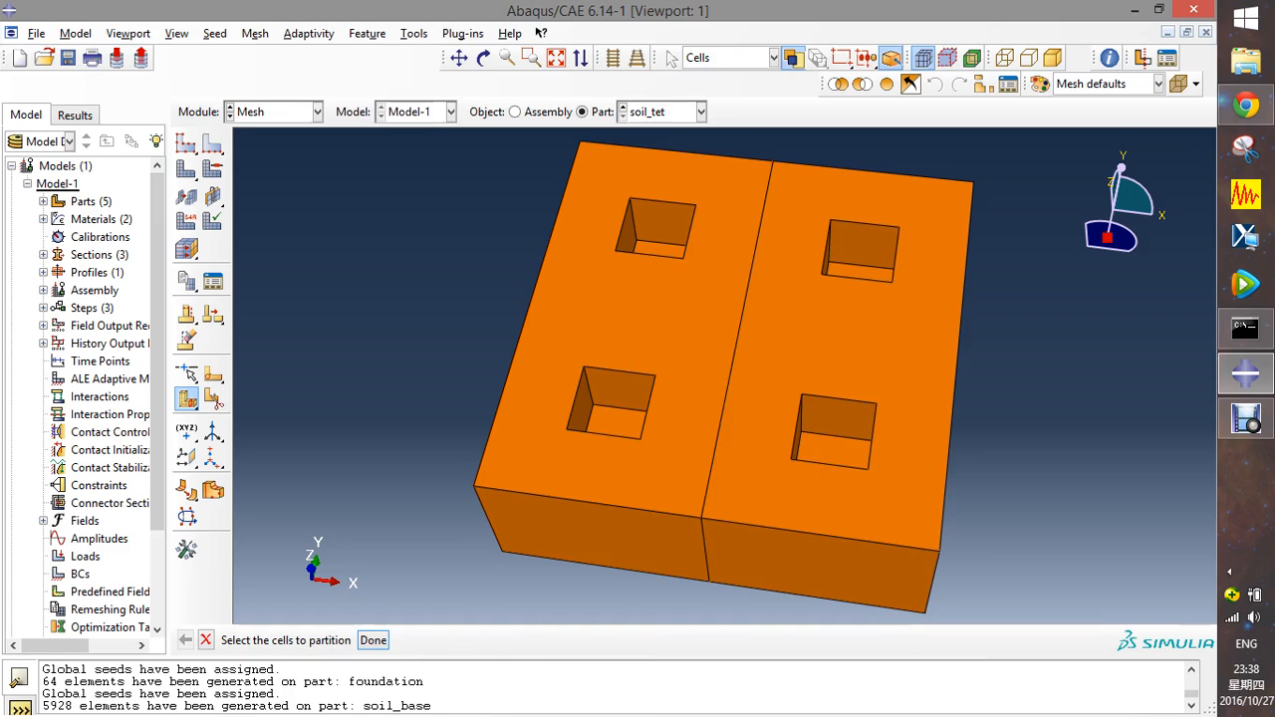
- Partition the -X half of soil_tet at mid-length along Y with a three-point plane through the block's centre and the +X side edge midpoints
left_click(657, 324)
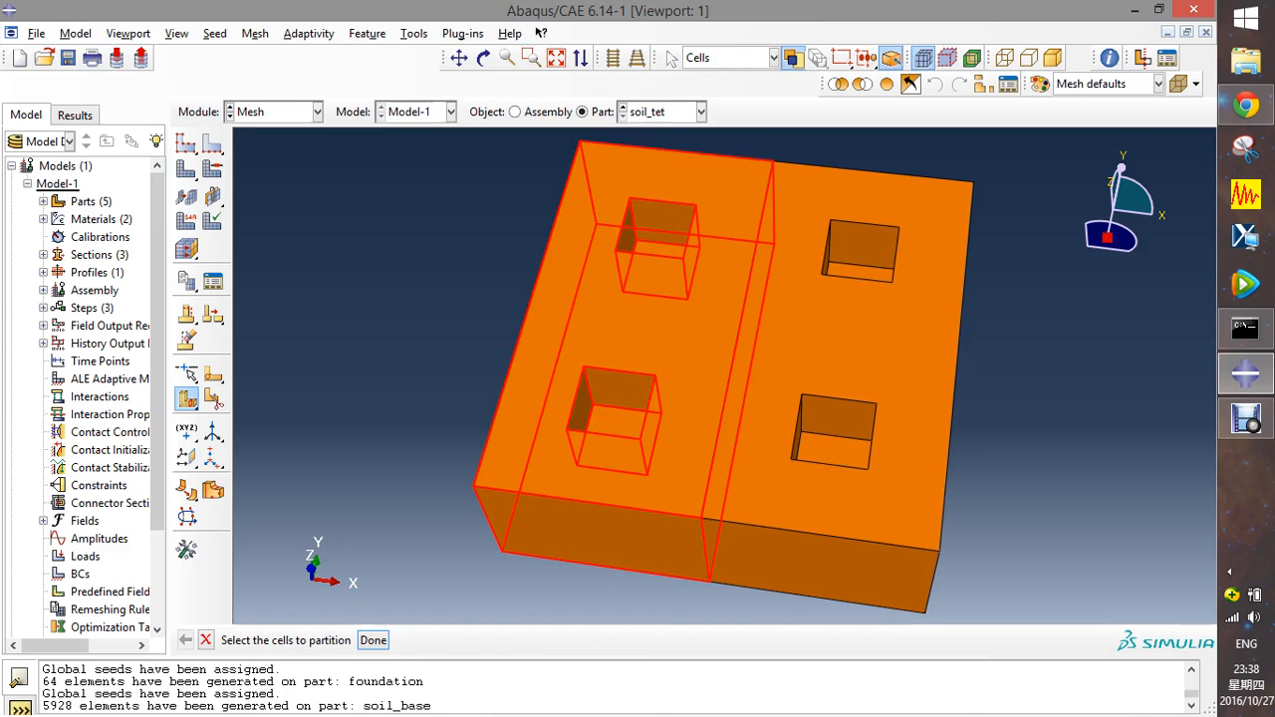
left_click(374, 641)
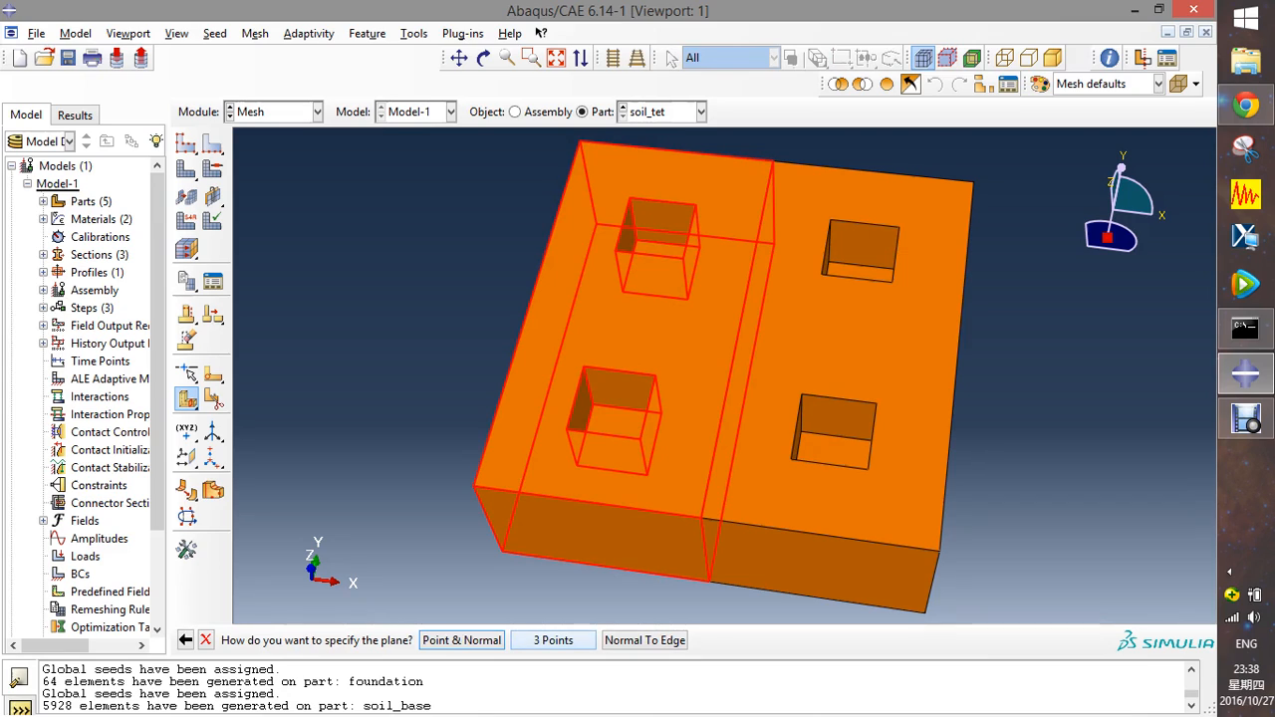
left_click(553, 641)
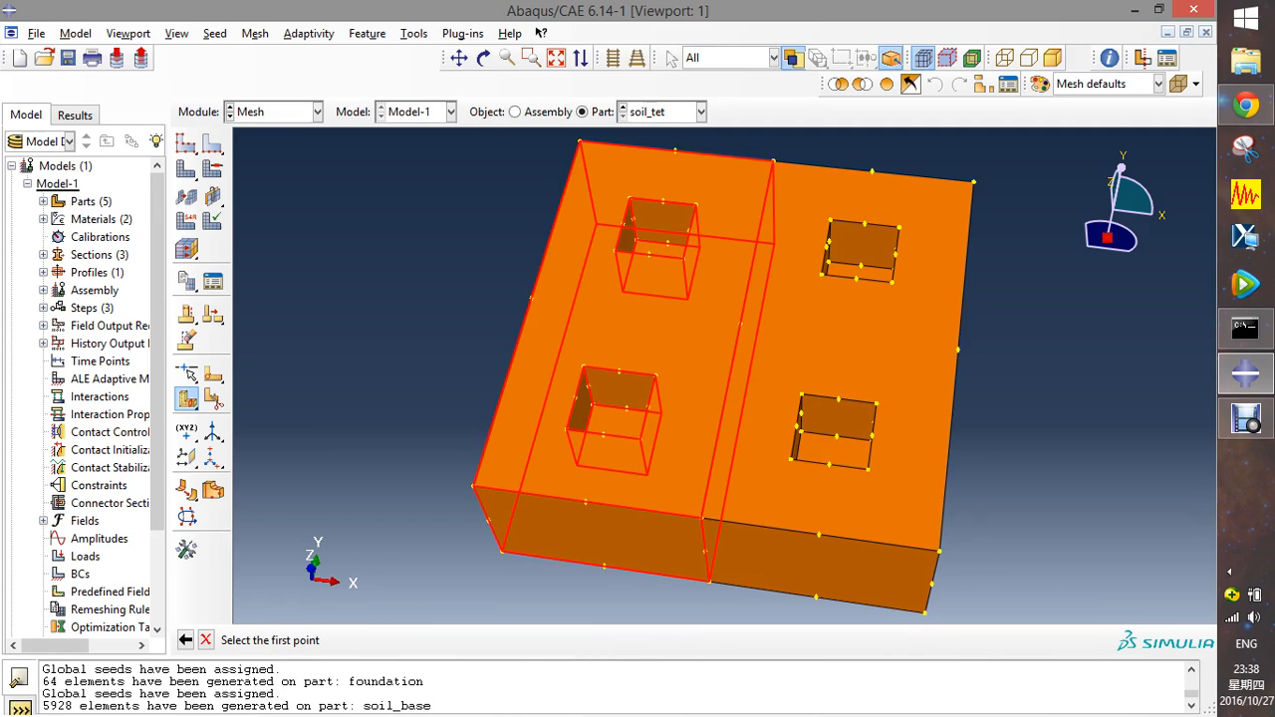
left_click(483, 58)
left_click_drag(773, 364, 717, 356)
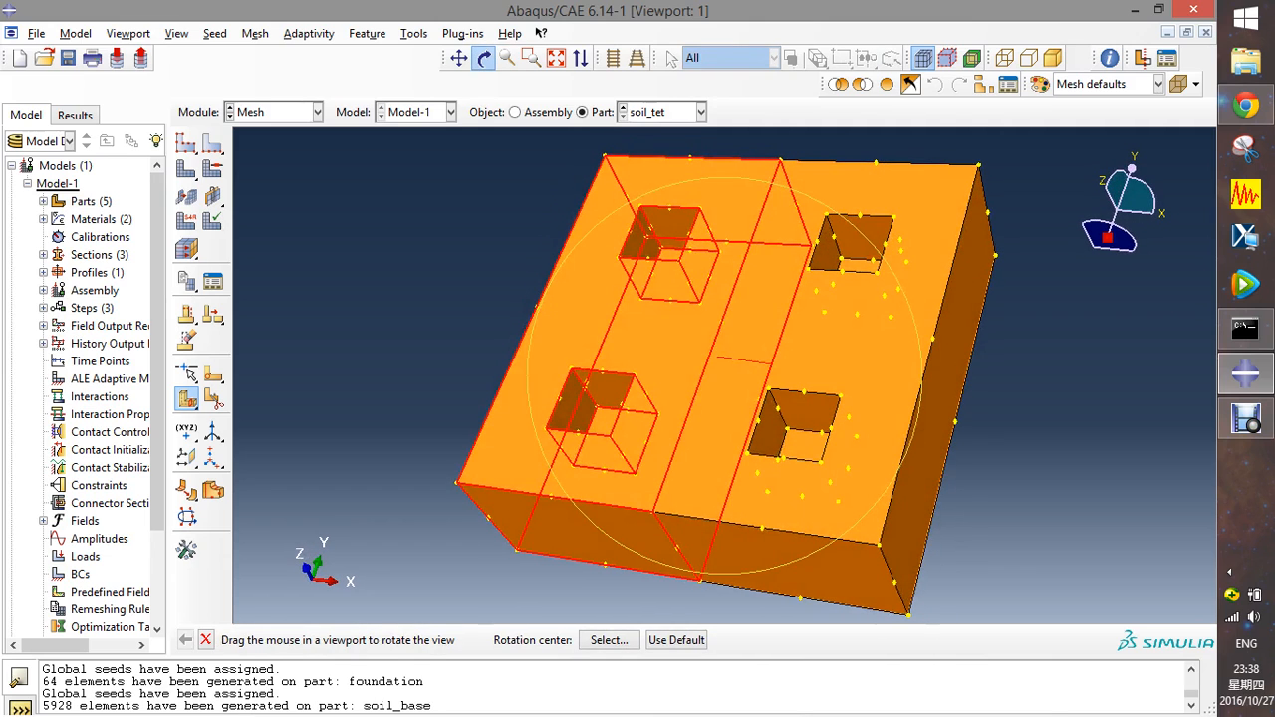
key("Escape")
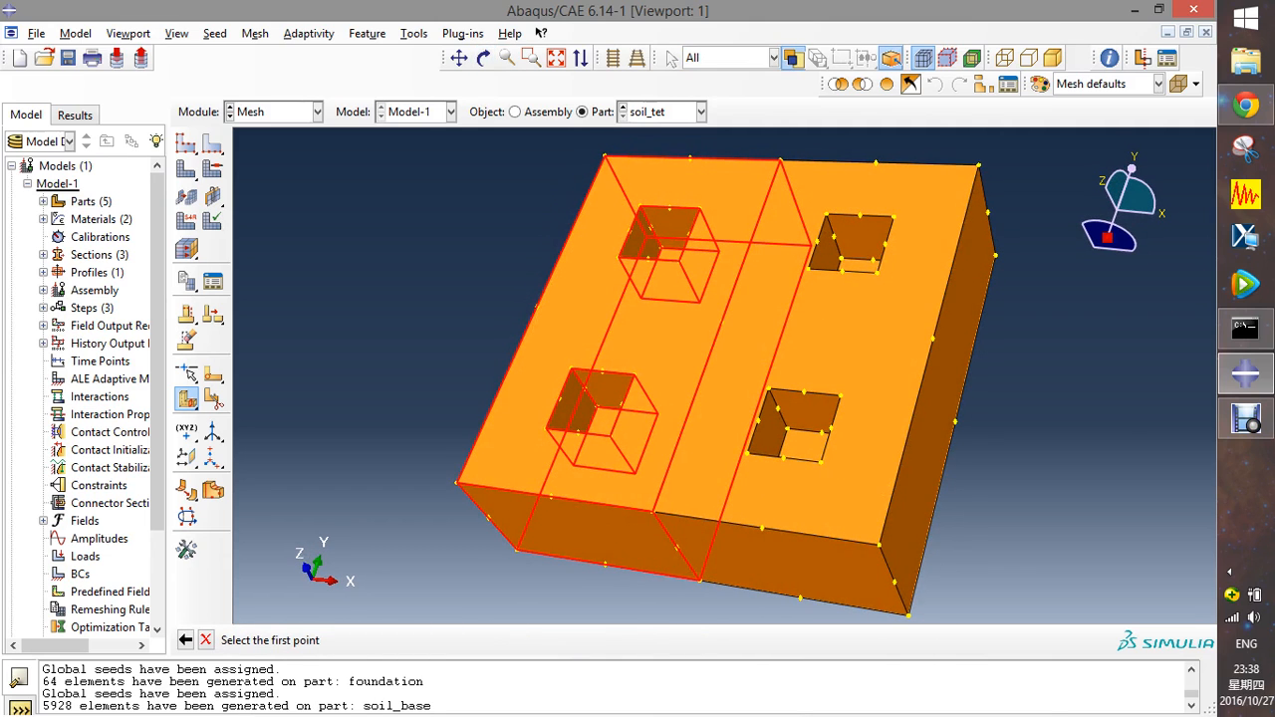
left_click(721, 322)
left_click(933, 338)
left_click(955, 422)
middle_click(955, 421)
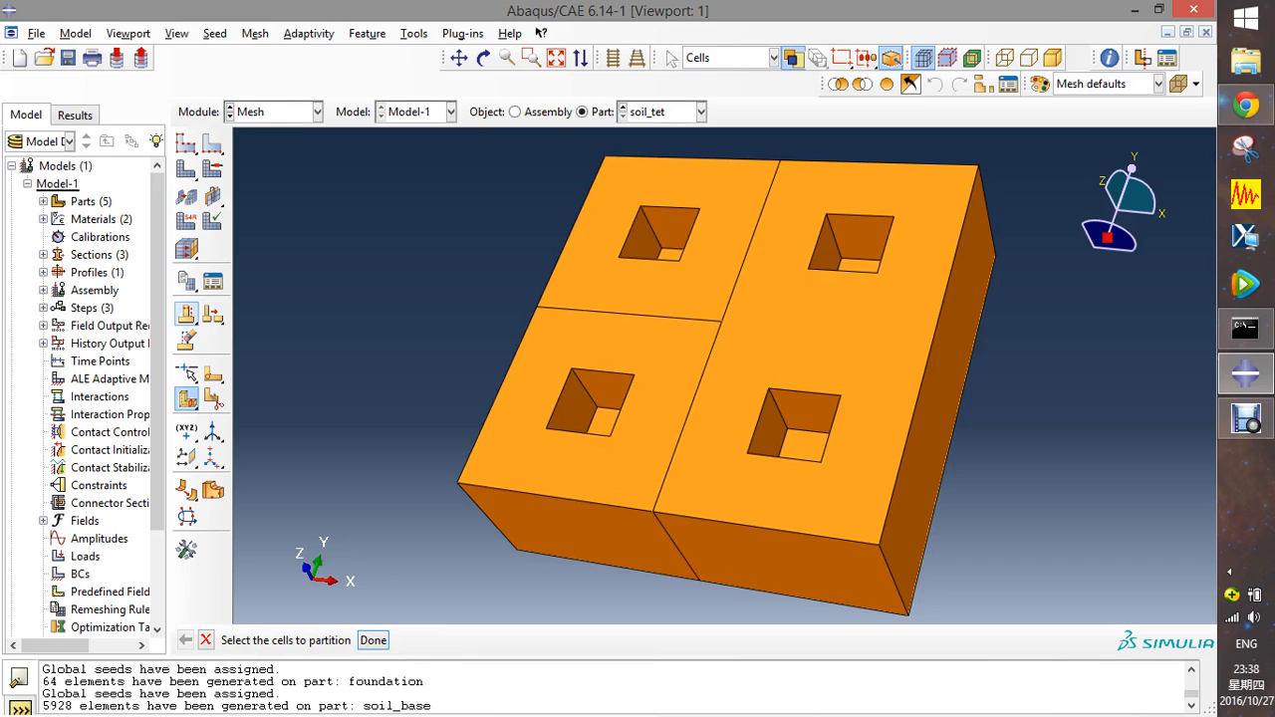
- Partition the +X half of soil_tet at mid-length along Y with a three-point plane through the central vertex and side edge midpoints
left_click(787, 343)
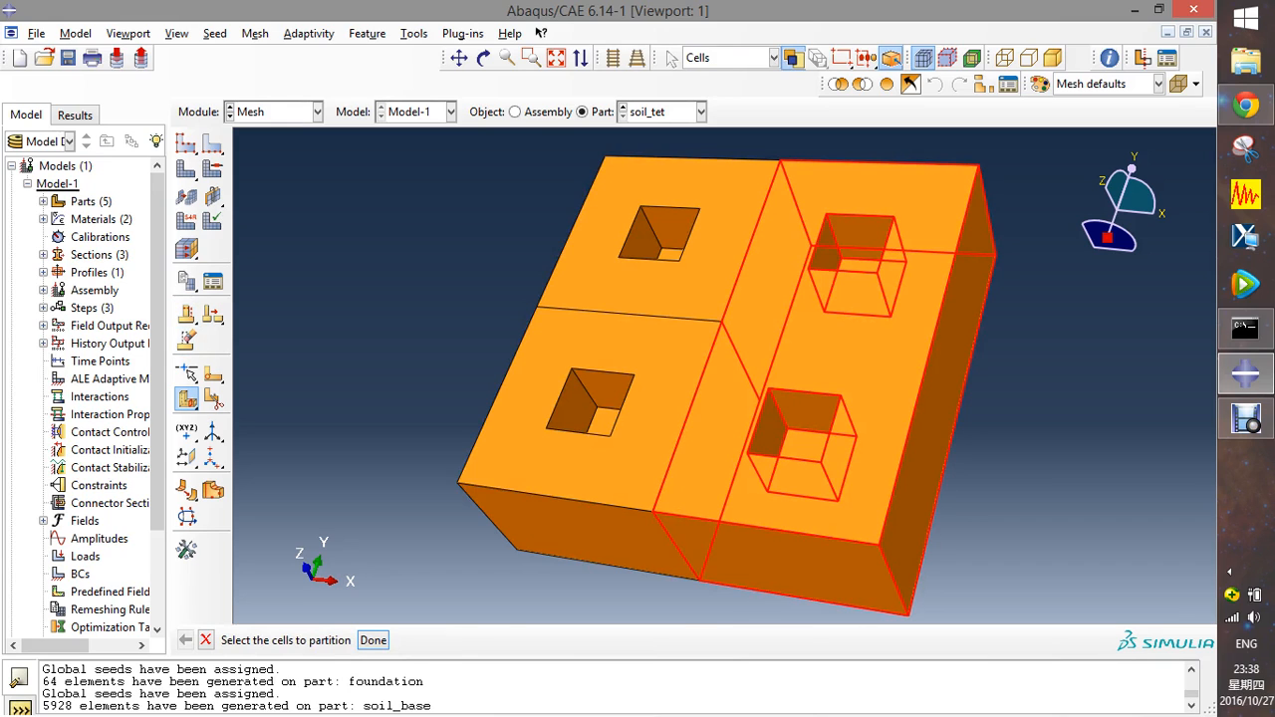
middle_click(787, 343)
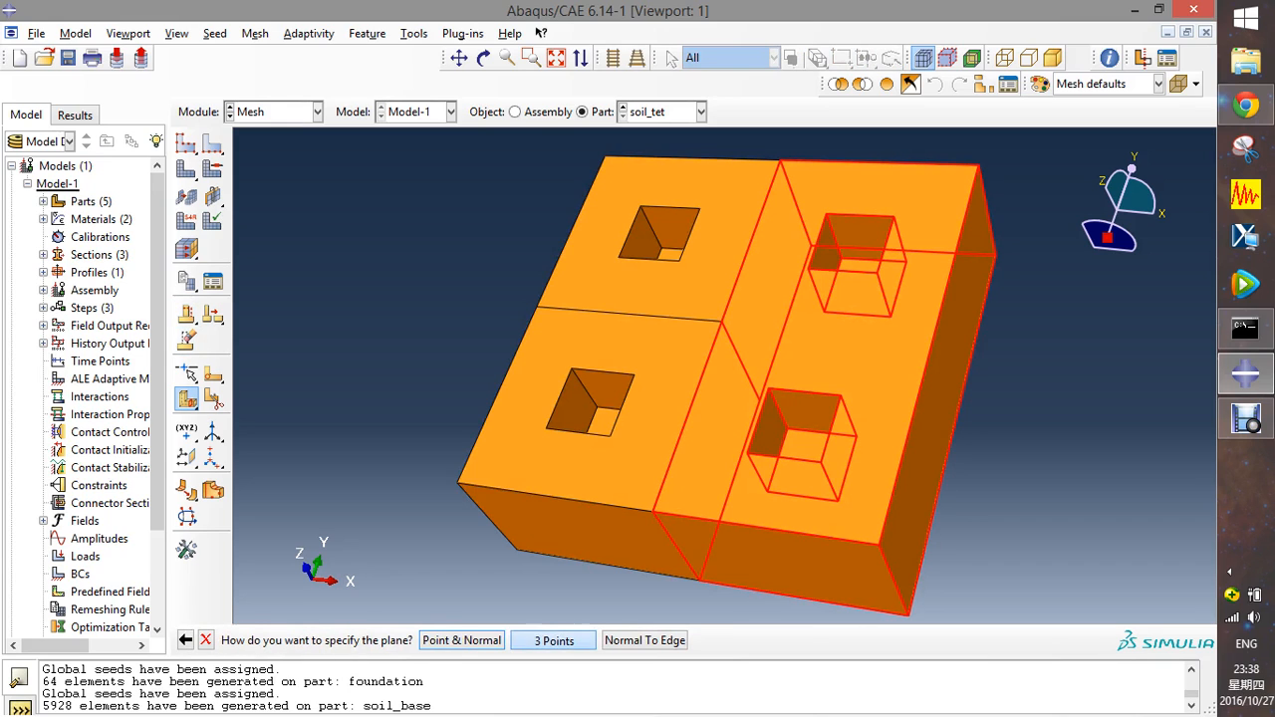
left_click(553, 640)
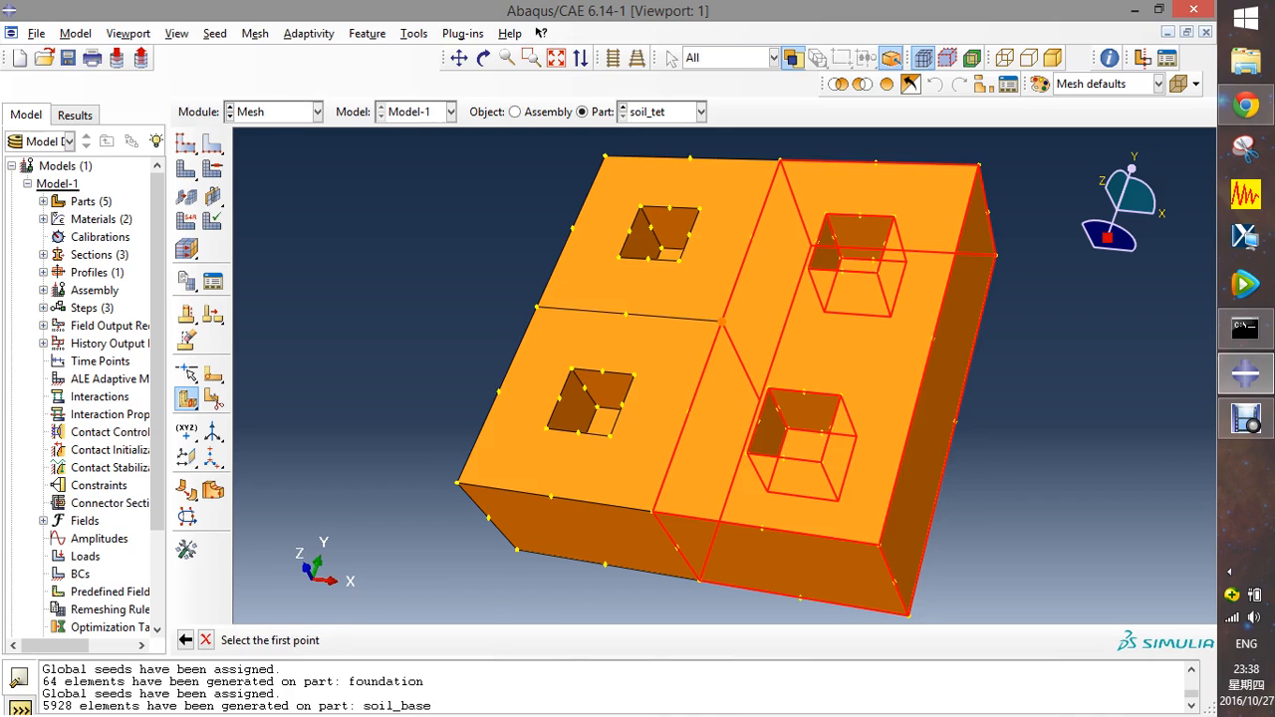
left_click(722, 320)
left_click(932, 340)
left_click(955, 422)
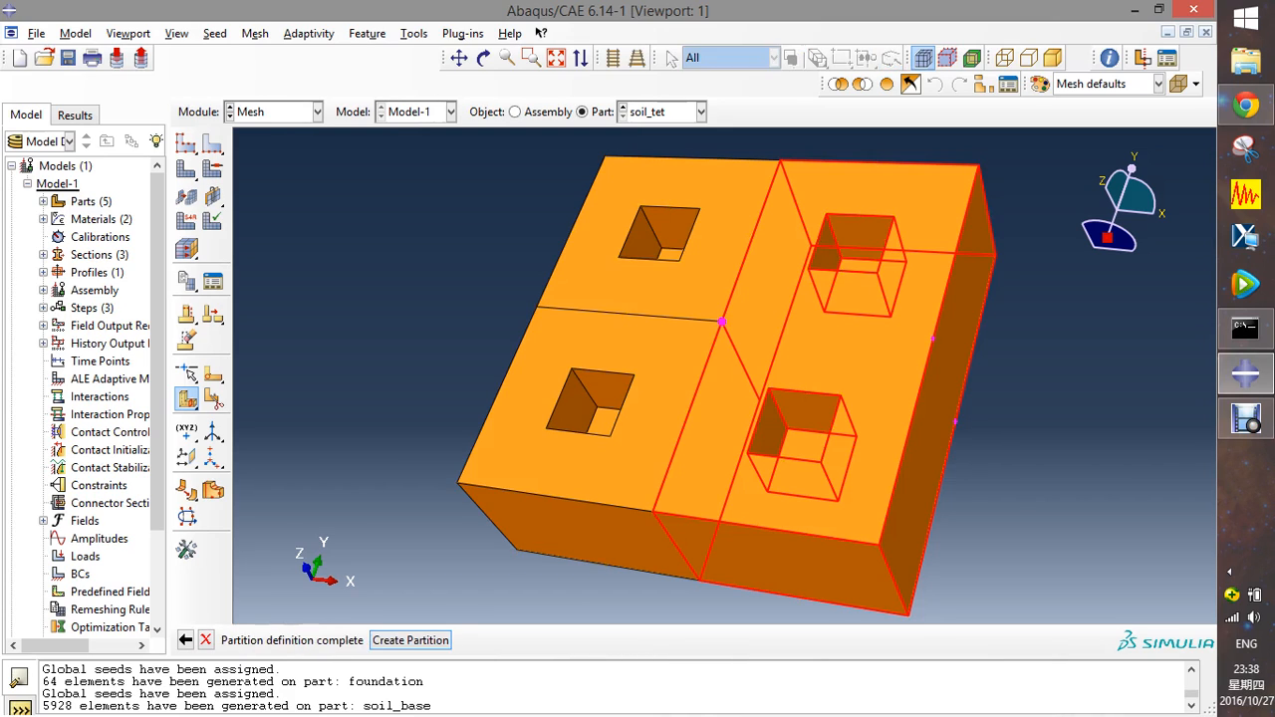
left_click(410, 640)
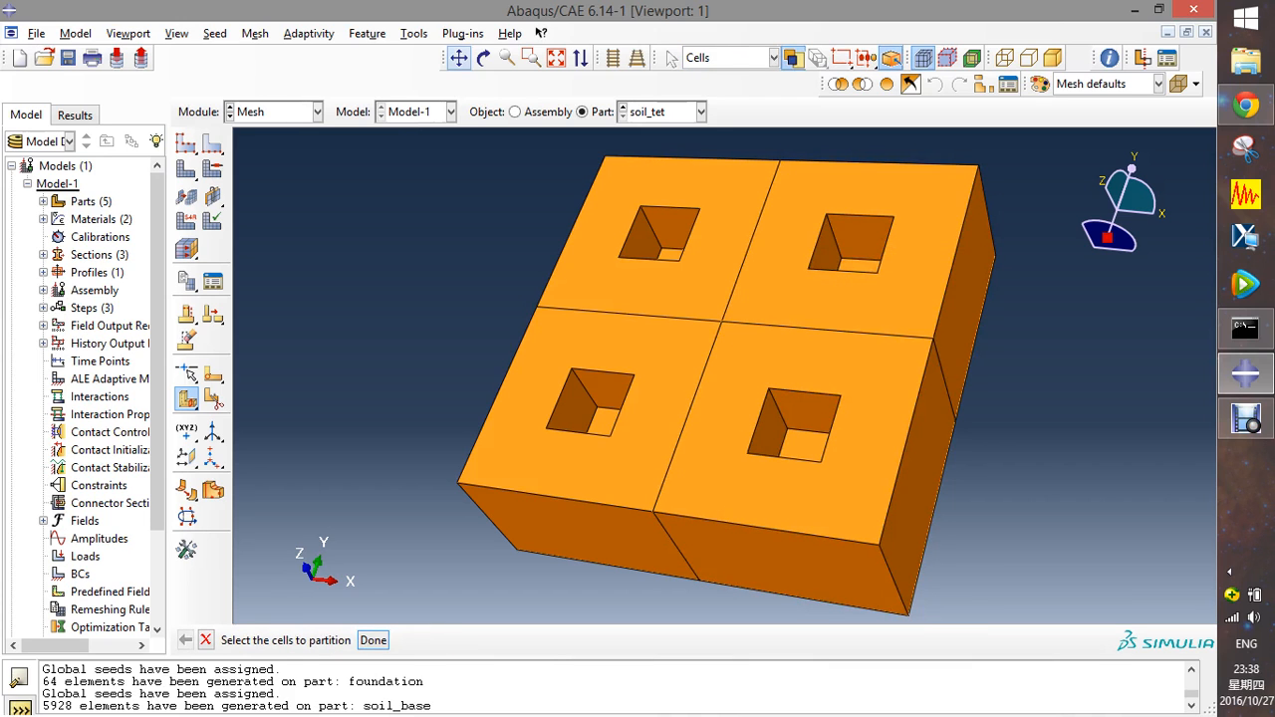
- Examine the partitions and square openings of soil_tet from both its front and back faces
left_click(483, 58)
left_click_drag(708, 346, 733, 381)
left_click_drag(716, 284, 665, 217)
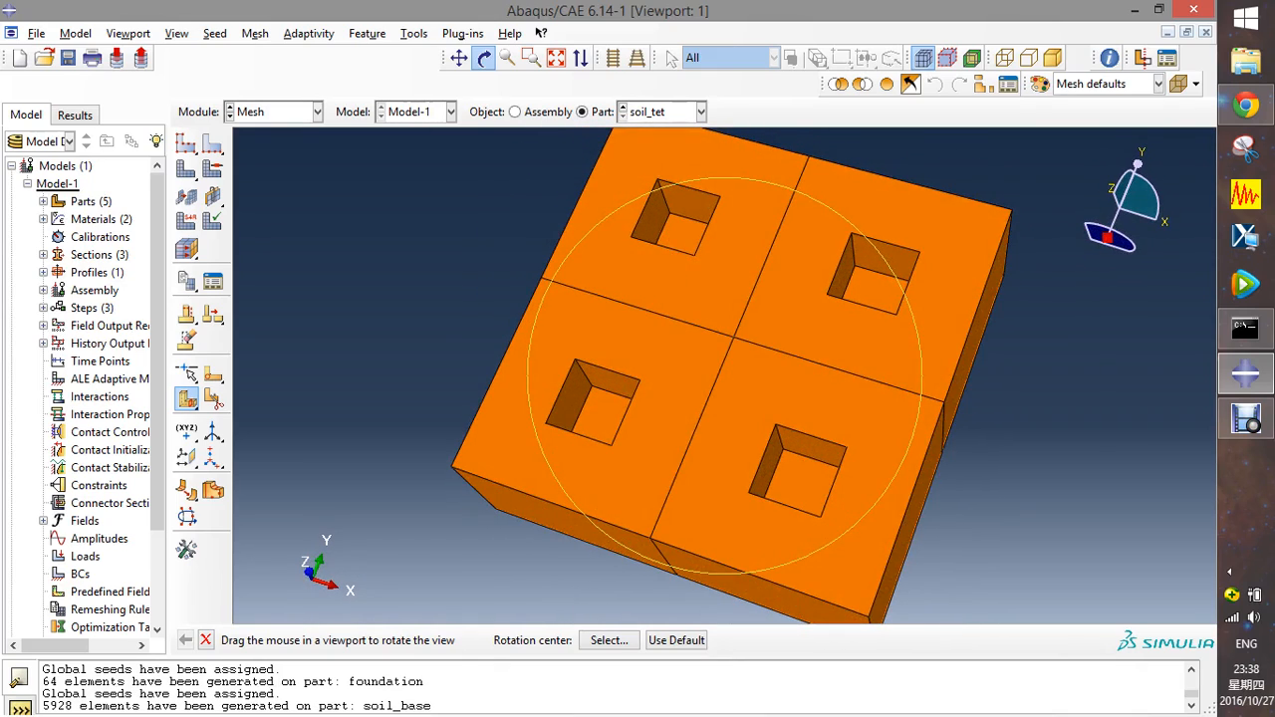
left_click_drag(662, 432, 712, 393)
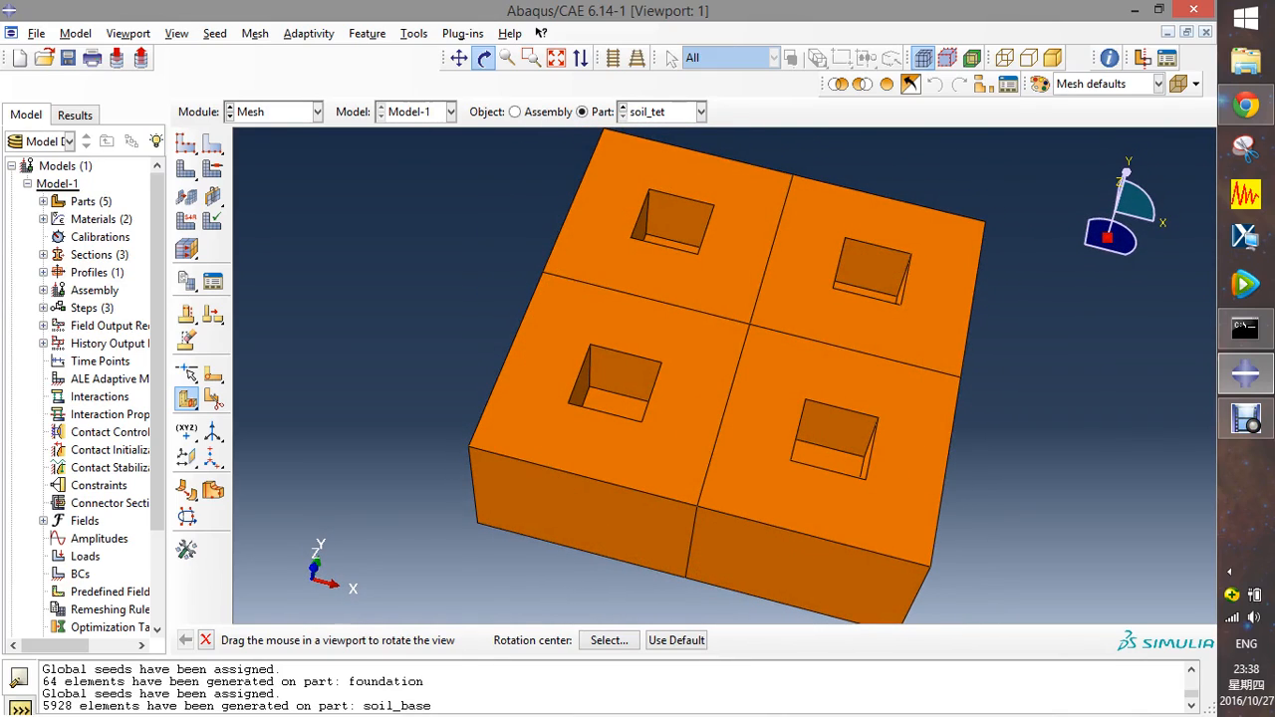
key("Escape")
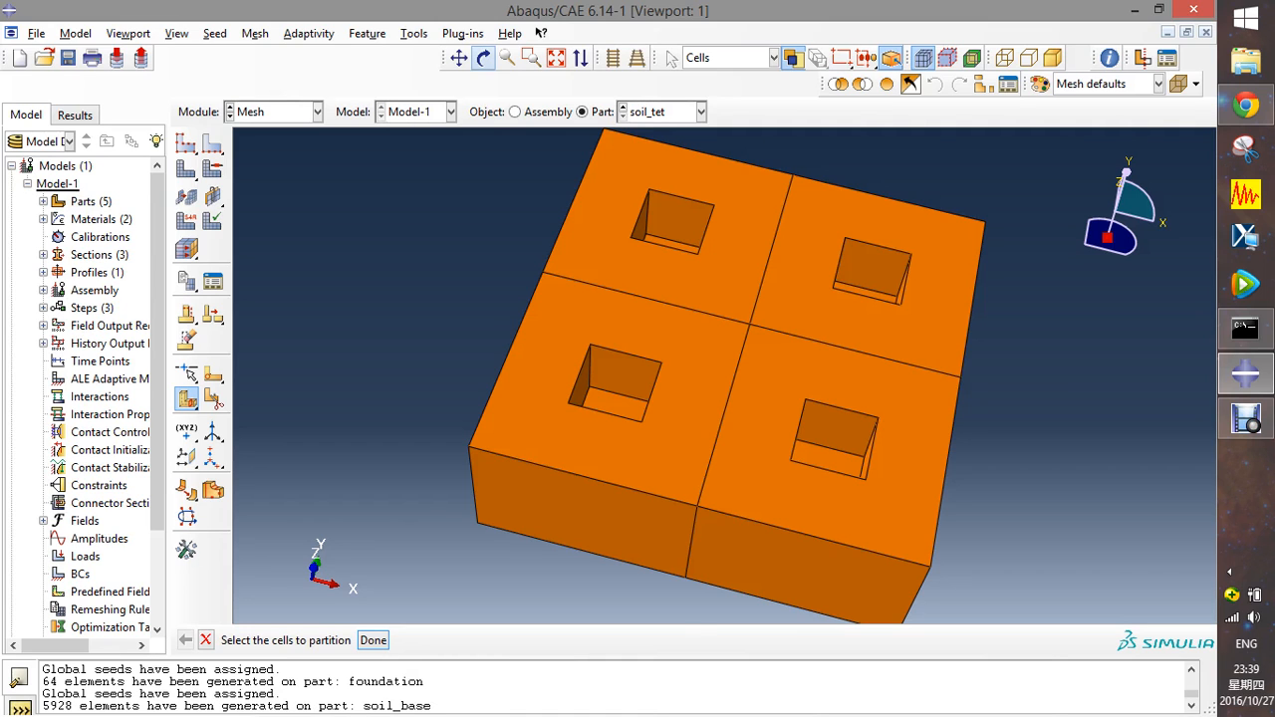
left_click(483, 58)
left_click_drag(680, 333, 818, 415)
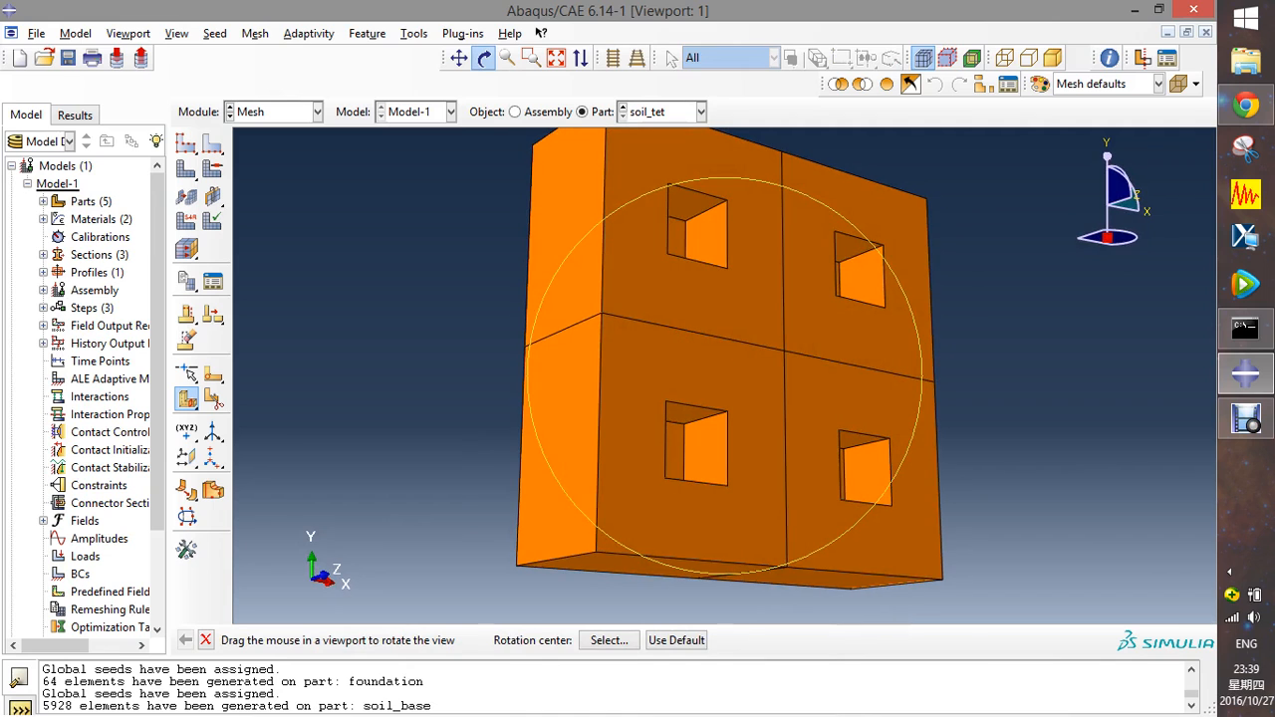
left_click_drag(679, 338, 825, 342)
left_click_drag(692, 316, 902, 350)
left_click_drag(905, 305, 599, 347)
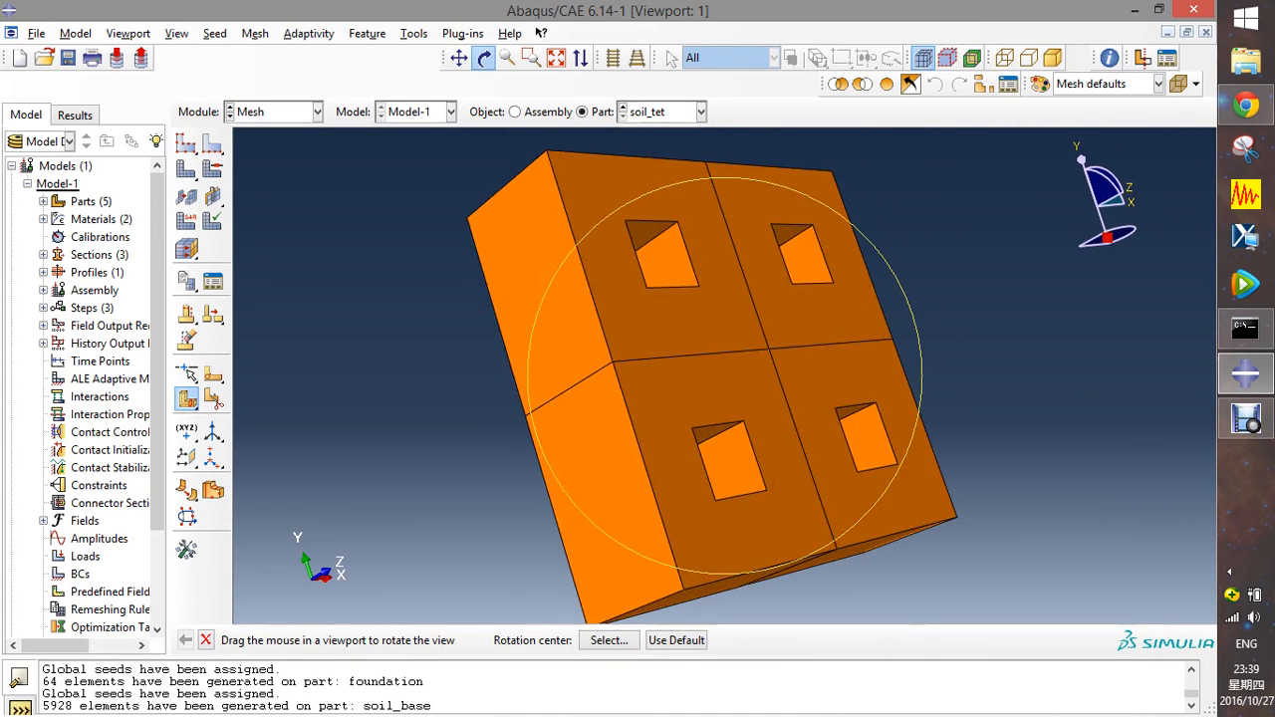
- Compare the meshes of soil_base around its recess and of the foundation with the soil_tet openings
left_click(702, 112)
left_click(654, 185)
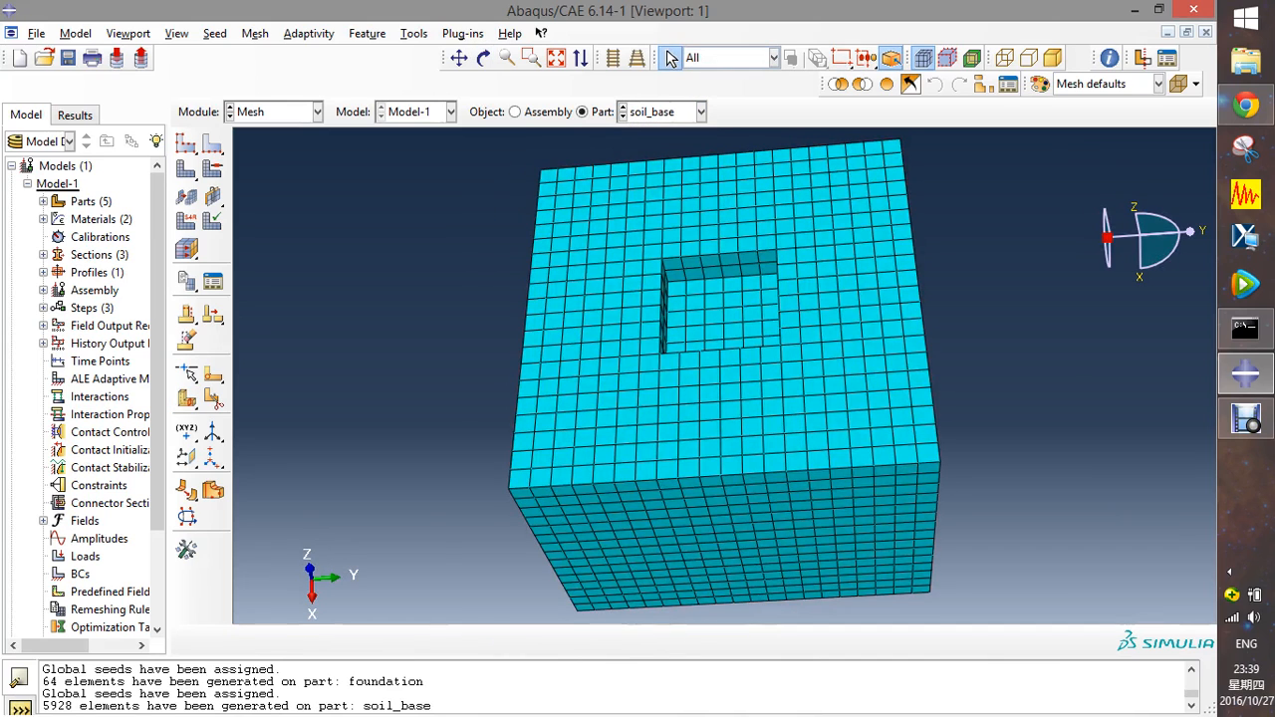
scroll(687, 301, "up", 4)
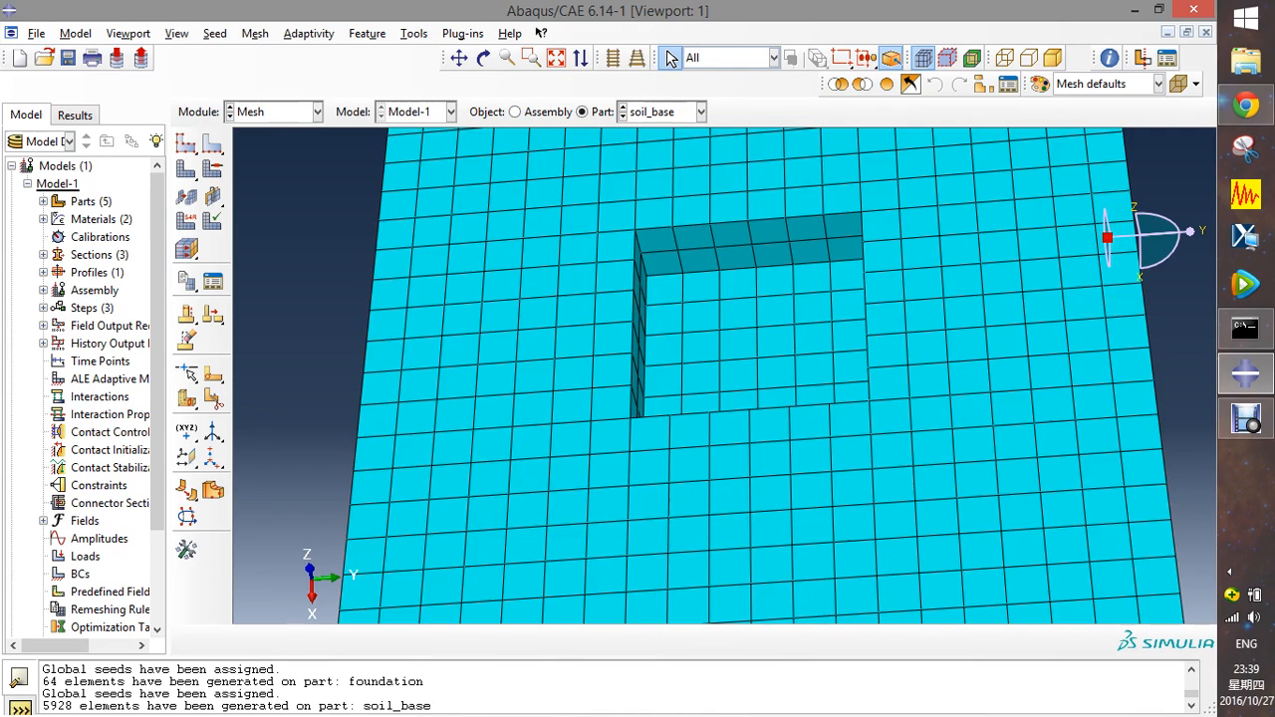
left_click(702, 111)
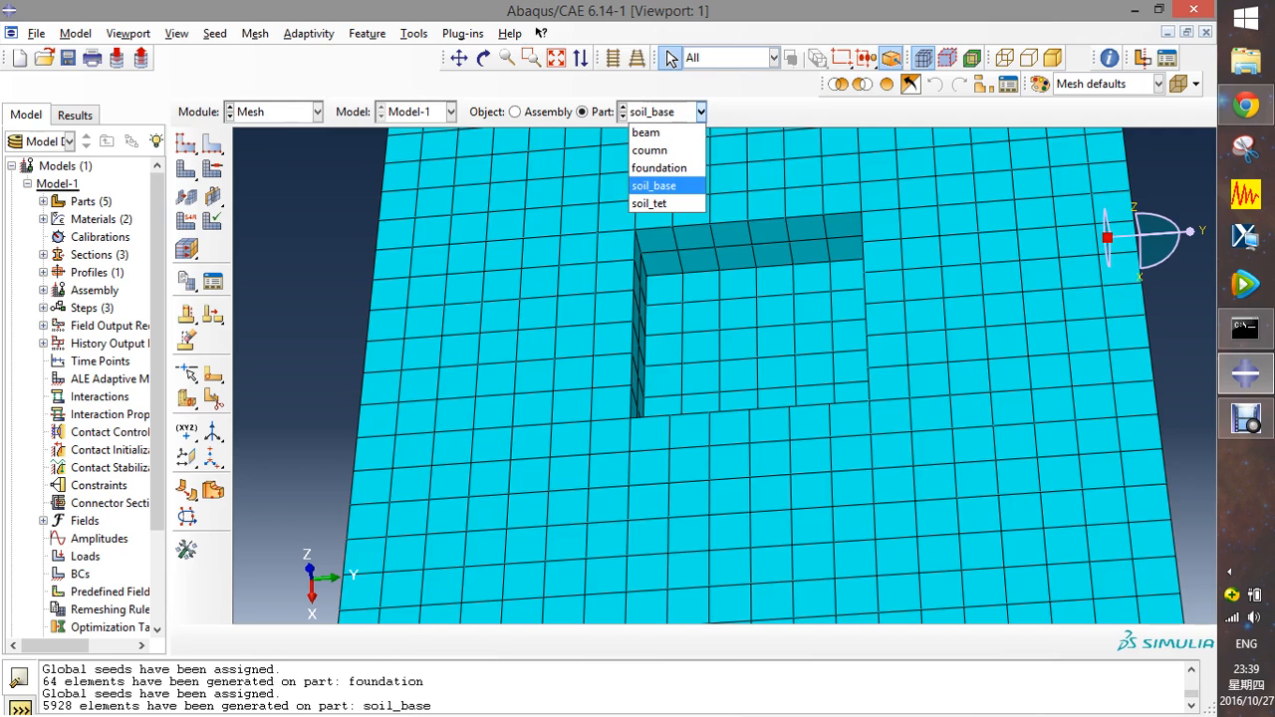
left_click(652, 203)
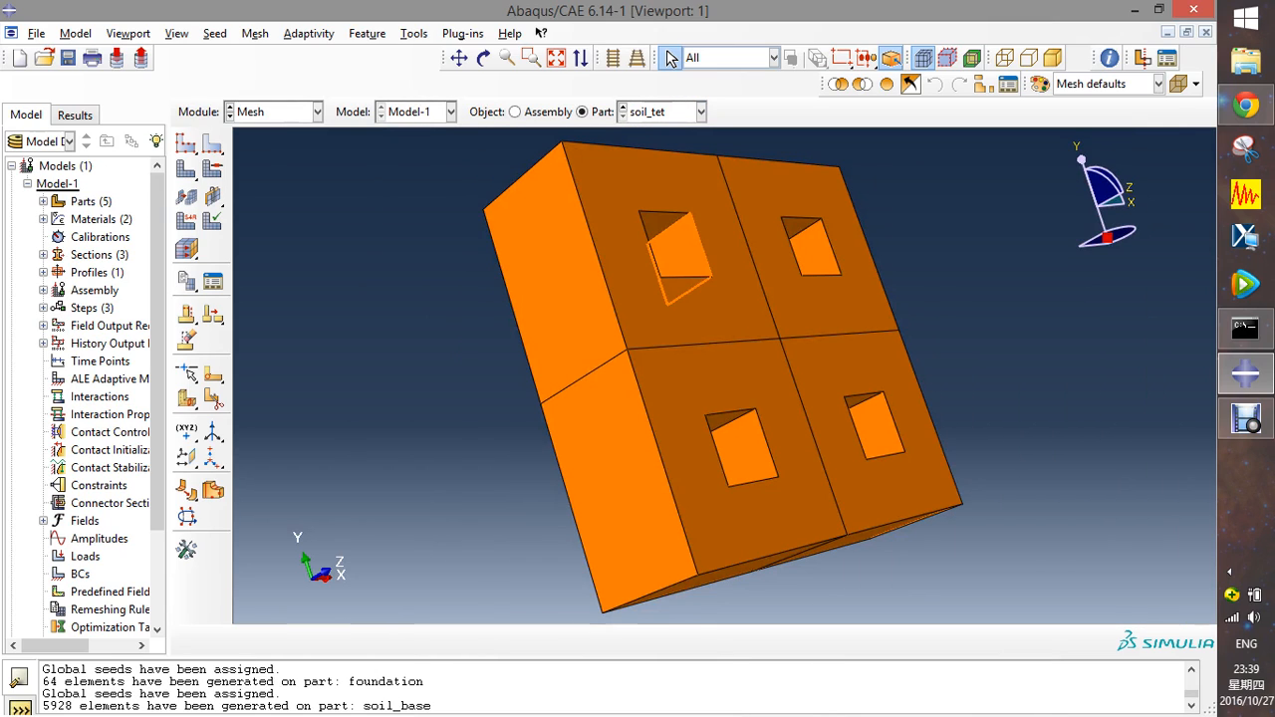
left_click(484, 57)
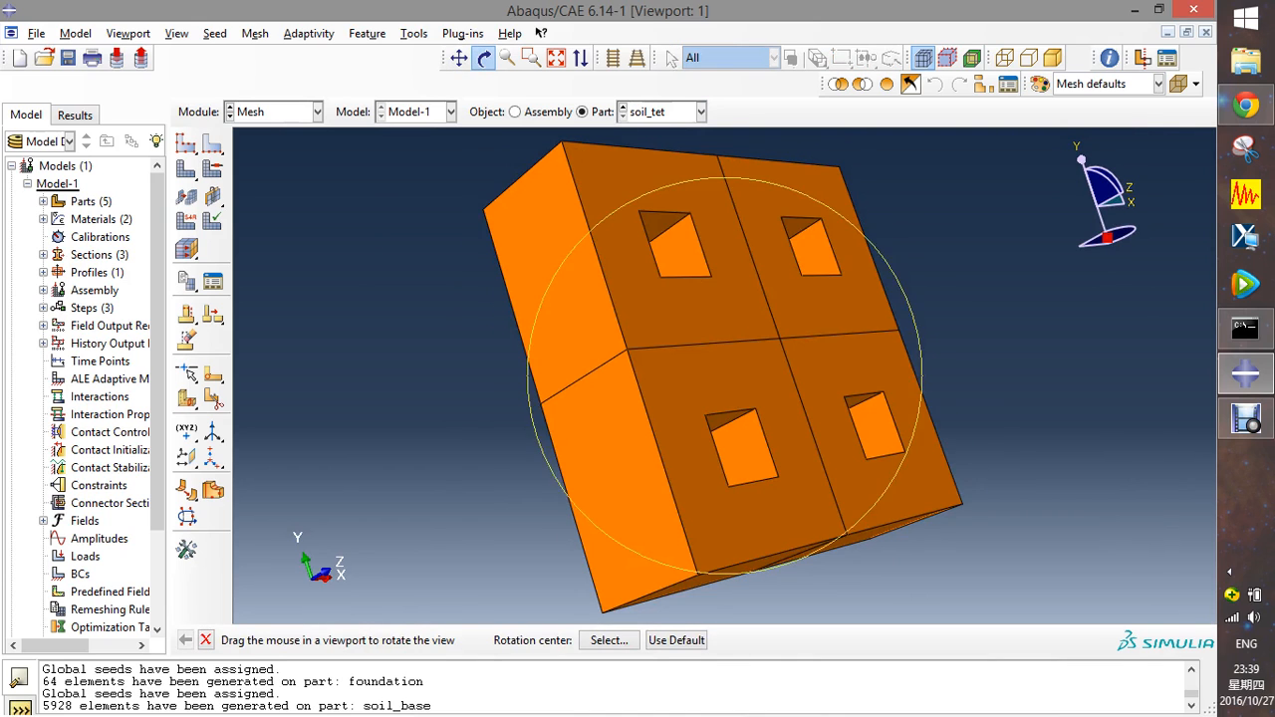
left_click_drag(747, 295, 608, 345)
scroll(605, 296, "down", 4)
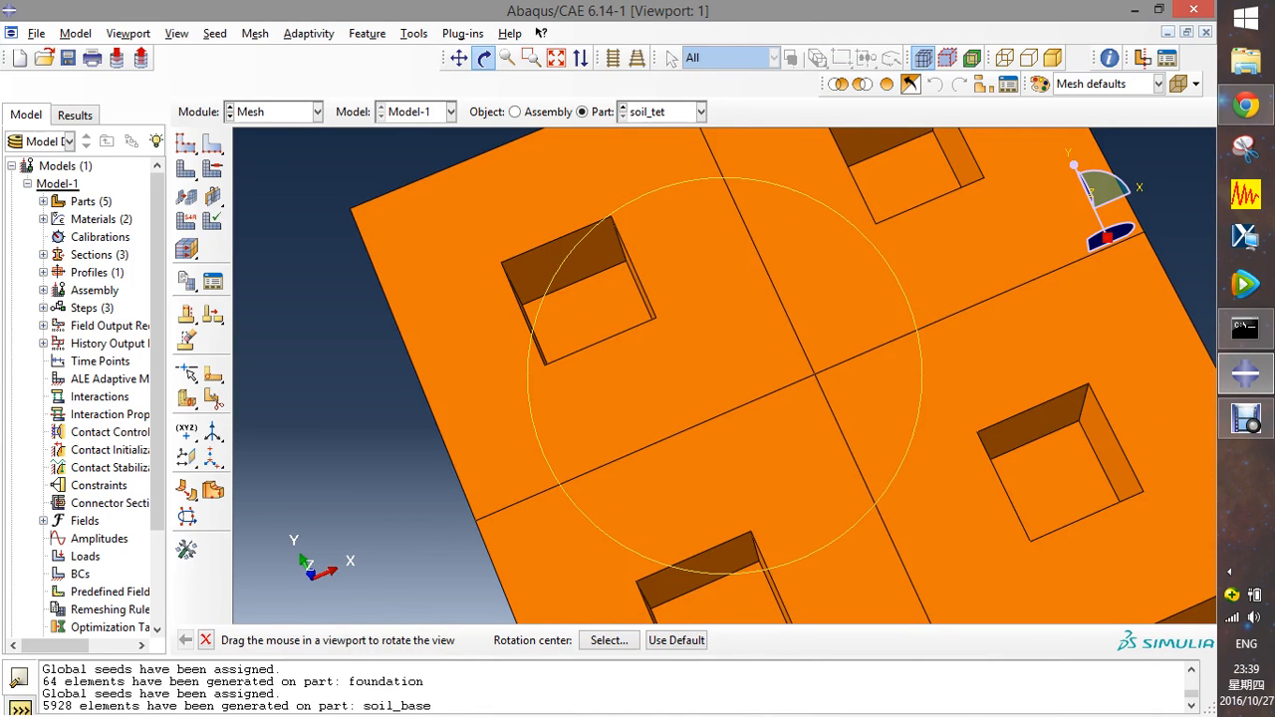
left_click(688, 112)
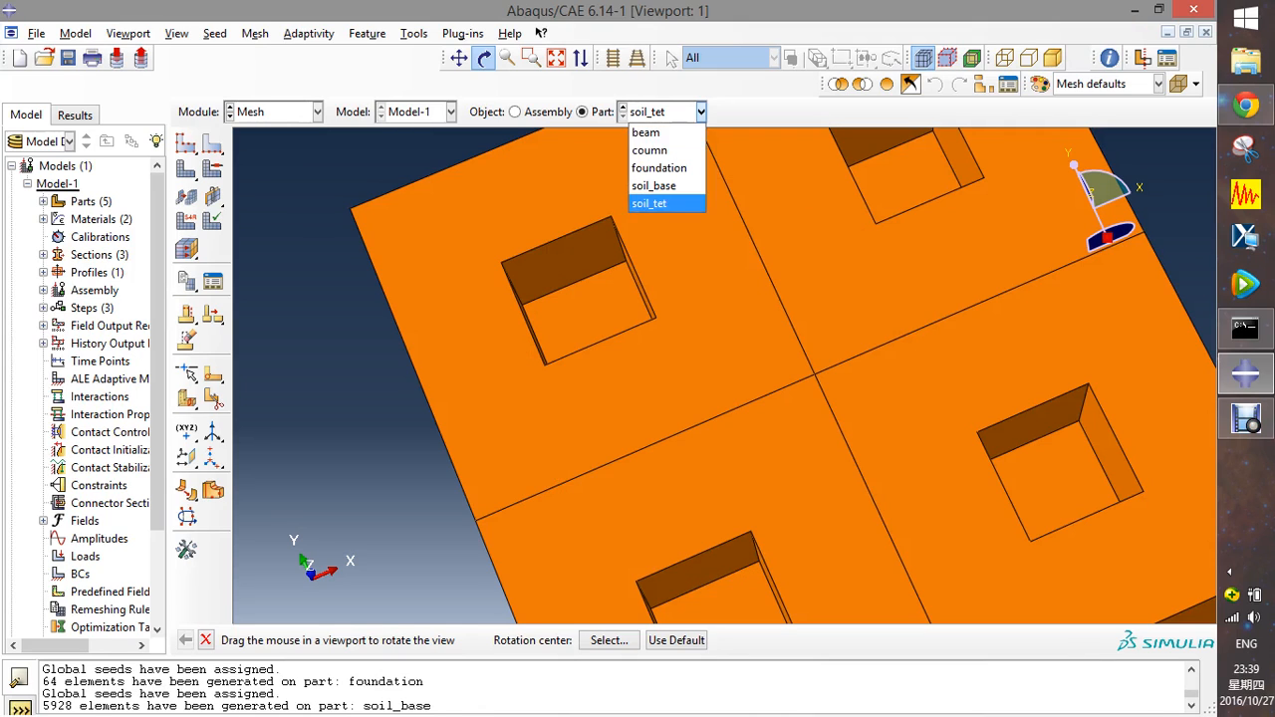
left_click(663, 168)
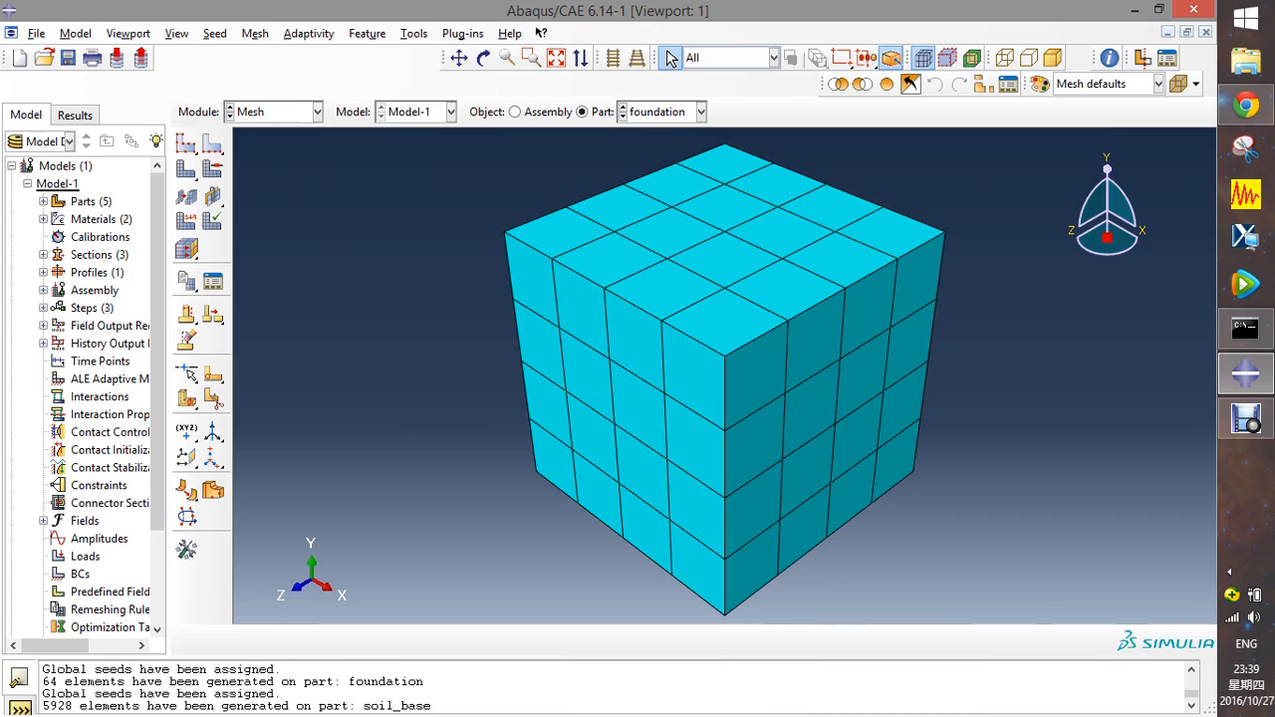
left_click(700, 111)
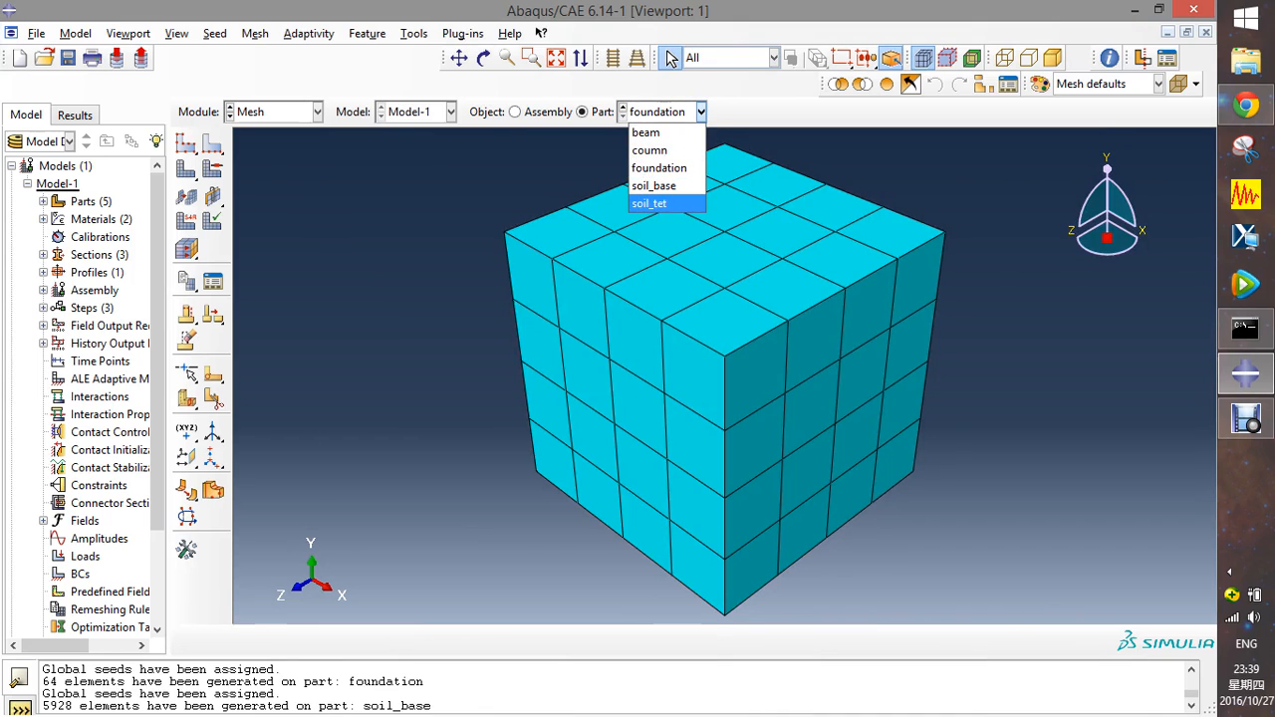
left_click(653, 203)
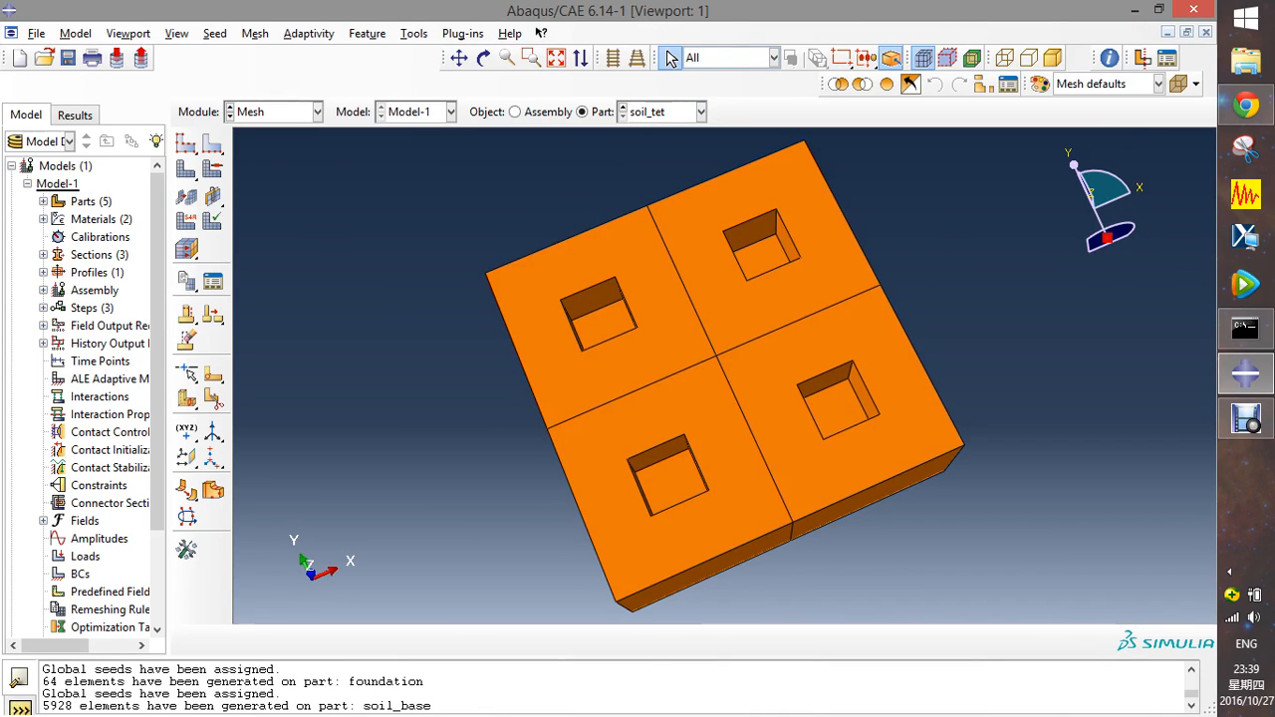
- Seed all edges of the soil_tet part by size with an approximate element size of 0.5
left_click(483, 58)
left_click_drag(757, 399, 747, 336)
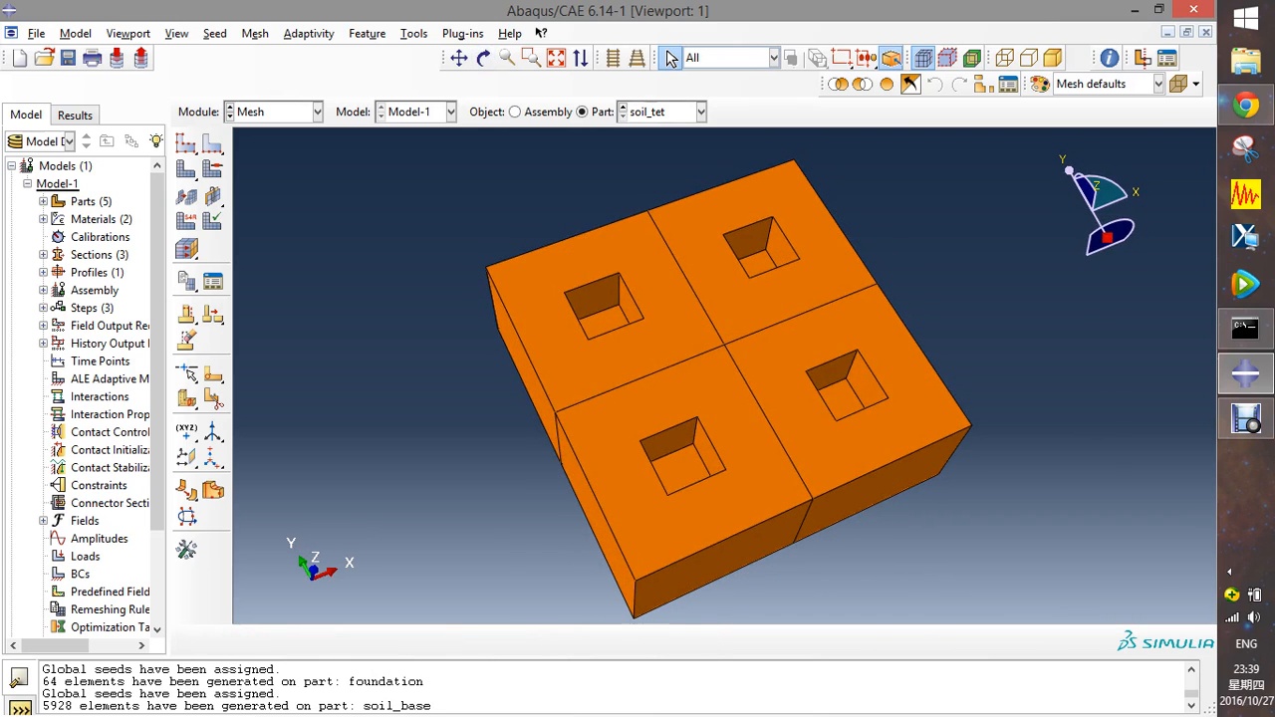
left_click(671, 58)
left_click(212, 144)
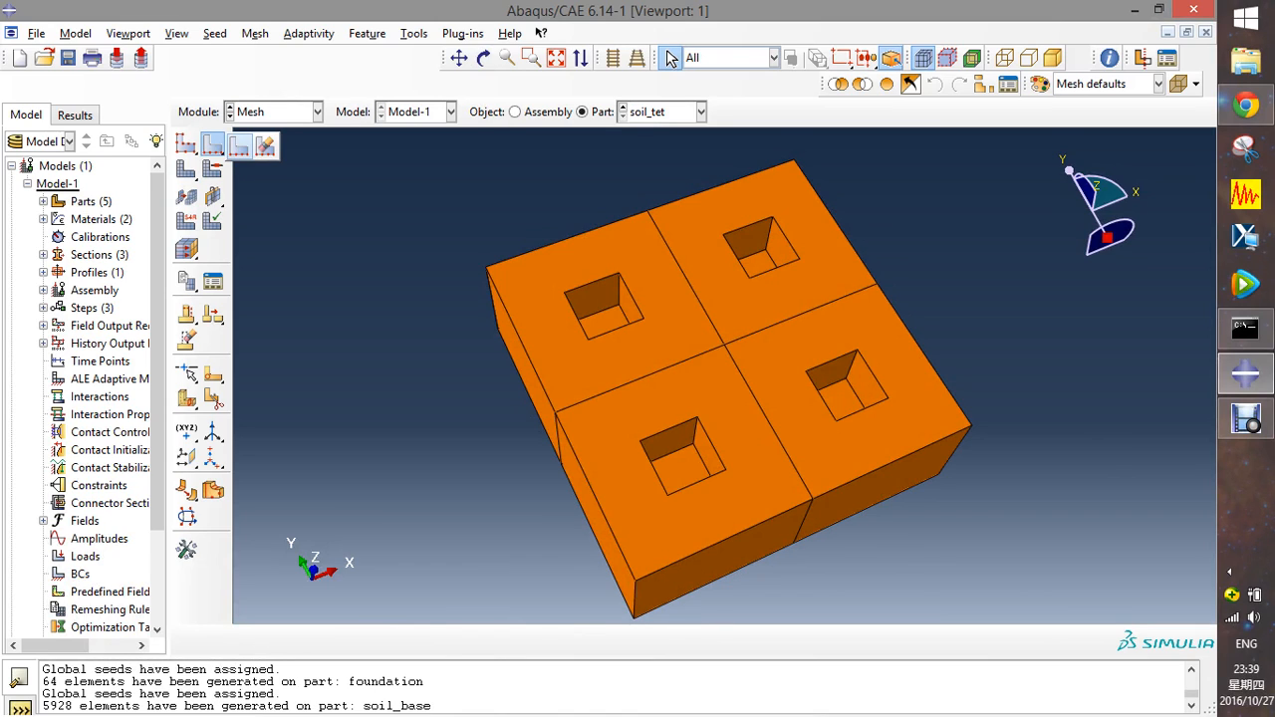
left_click(212, 144)
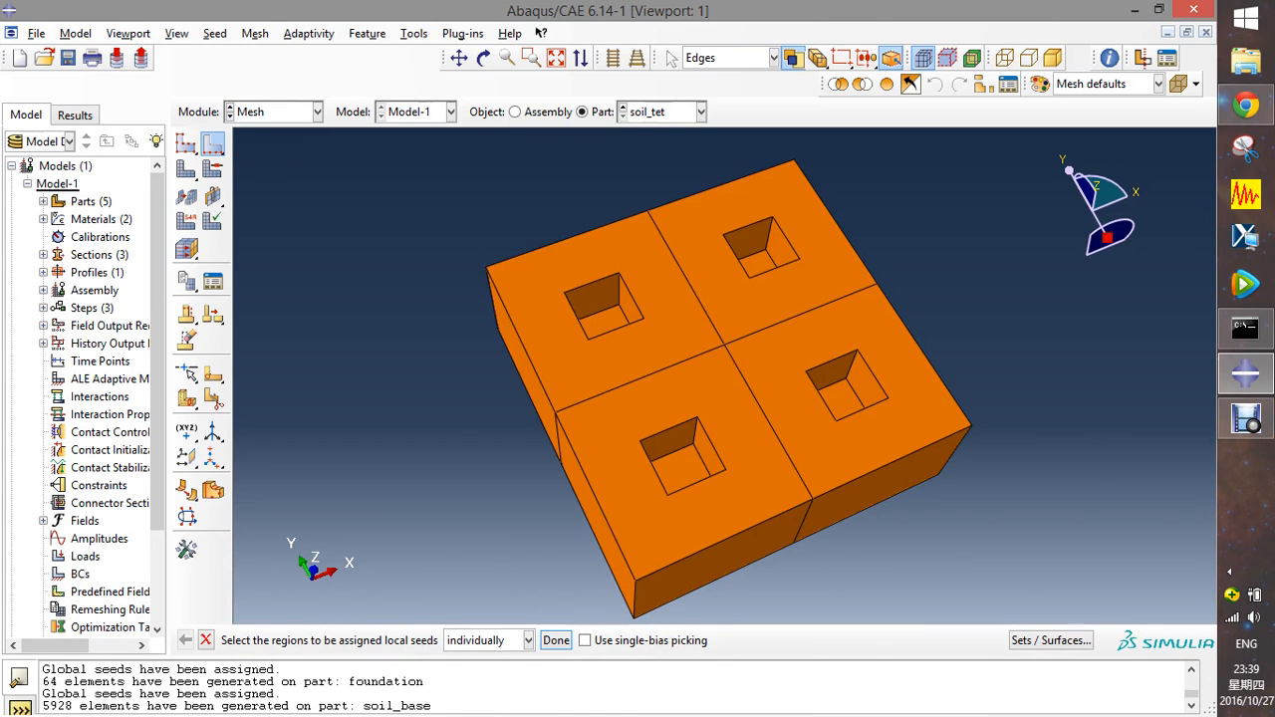
scroll(522, 349, "up", 2)
left_click_drag(419, 203, 939, 601)
left_click_drag(345, 155, 934, 587)
left_click(556, 641)
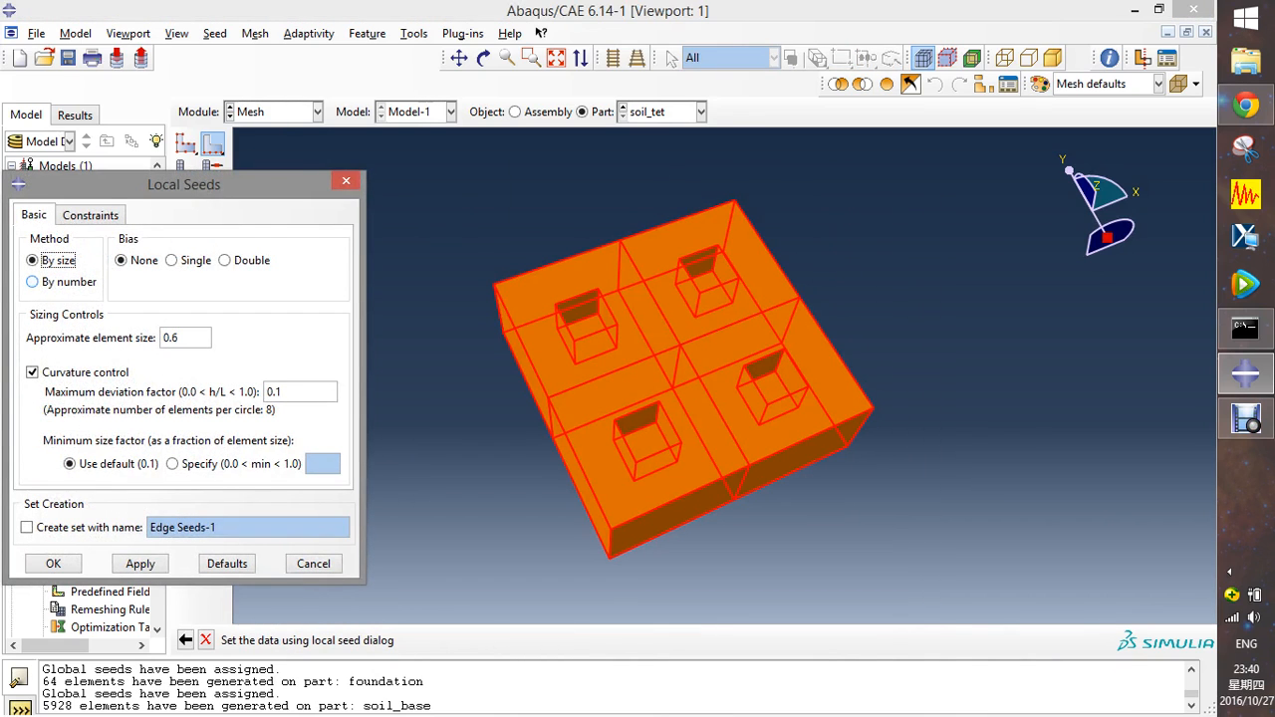
left_click(176, 338)
key("BackSpace")
type("5")
key("Return")
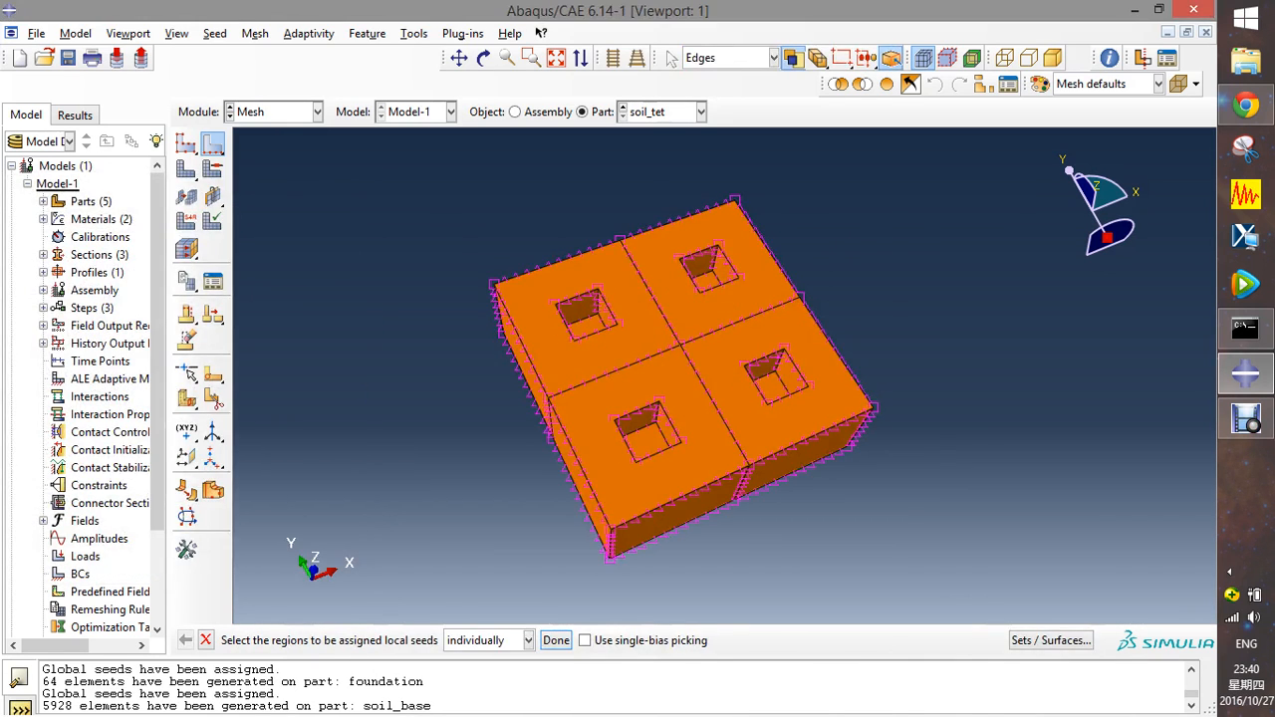
- Seed all outer and partition edges of soil_tet's bottom (-Z) face by size with an approximate element size of 2
key("Escape")
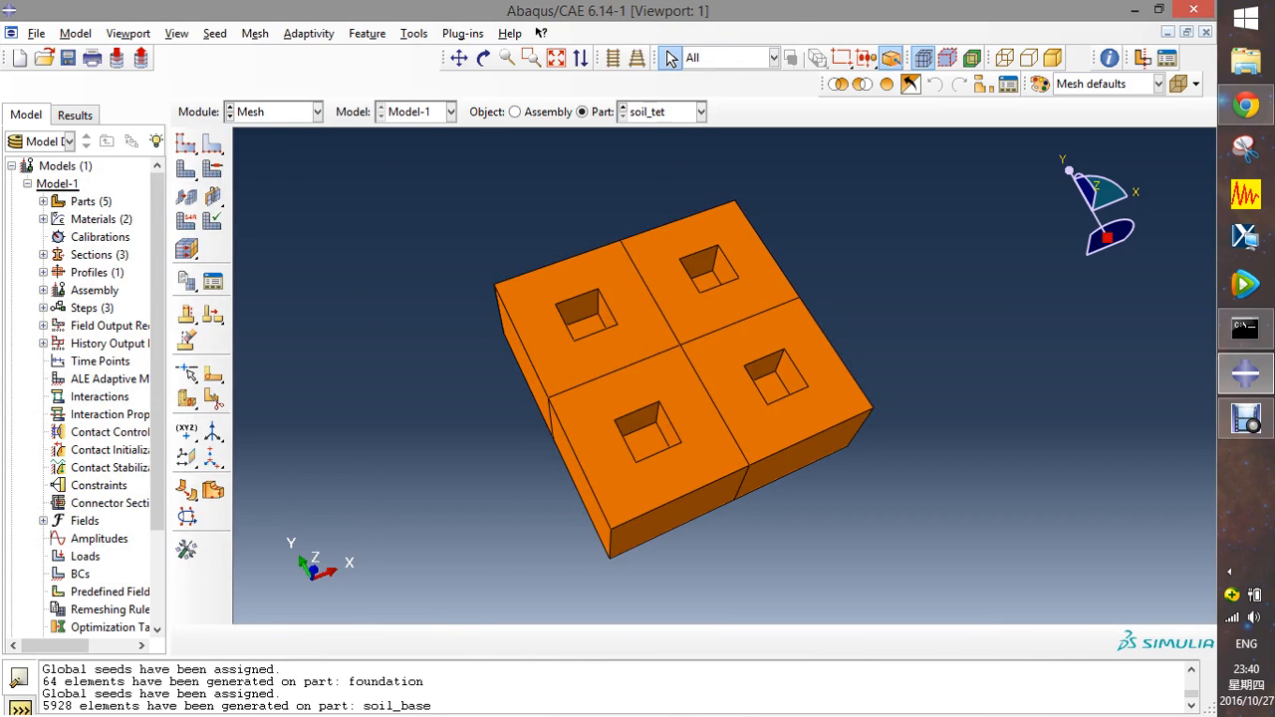
left_click(483, 57)
left_click_drag(658, 389, 777, 369)
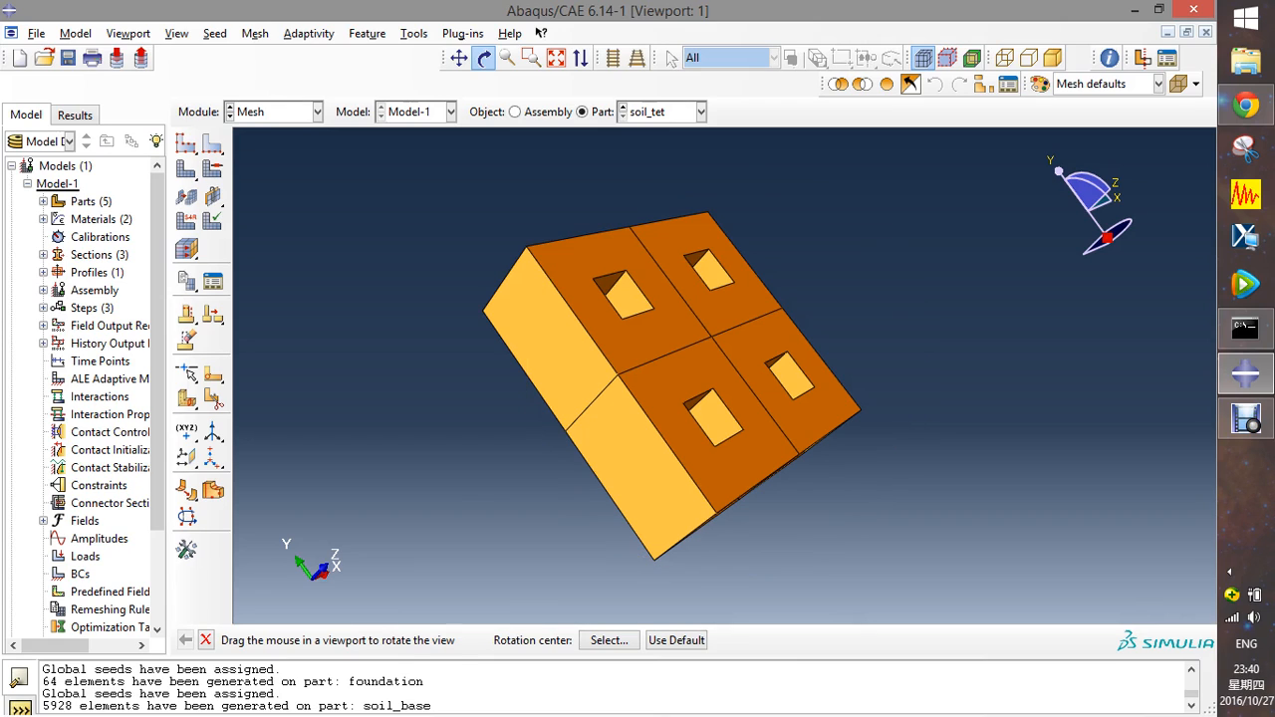
left_click(213, 145)
left_click(239, 146)
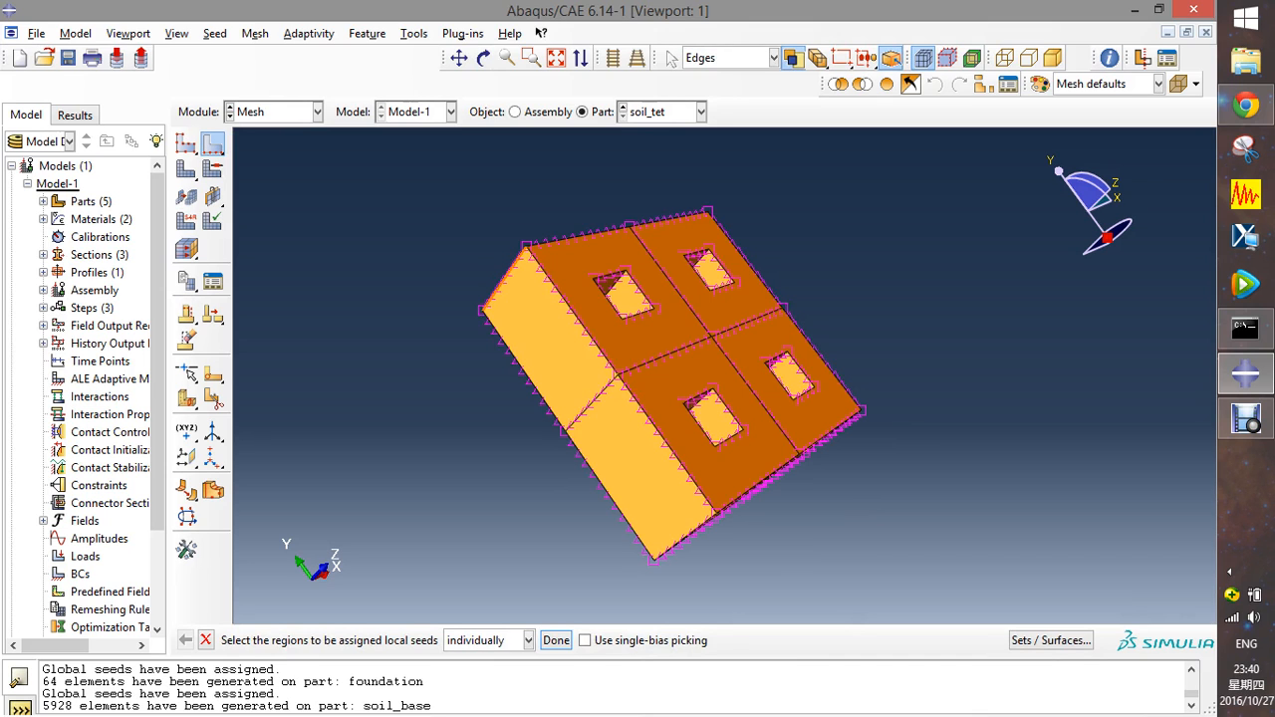
left_click(483, 57)
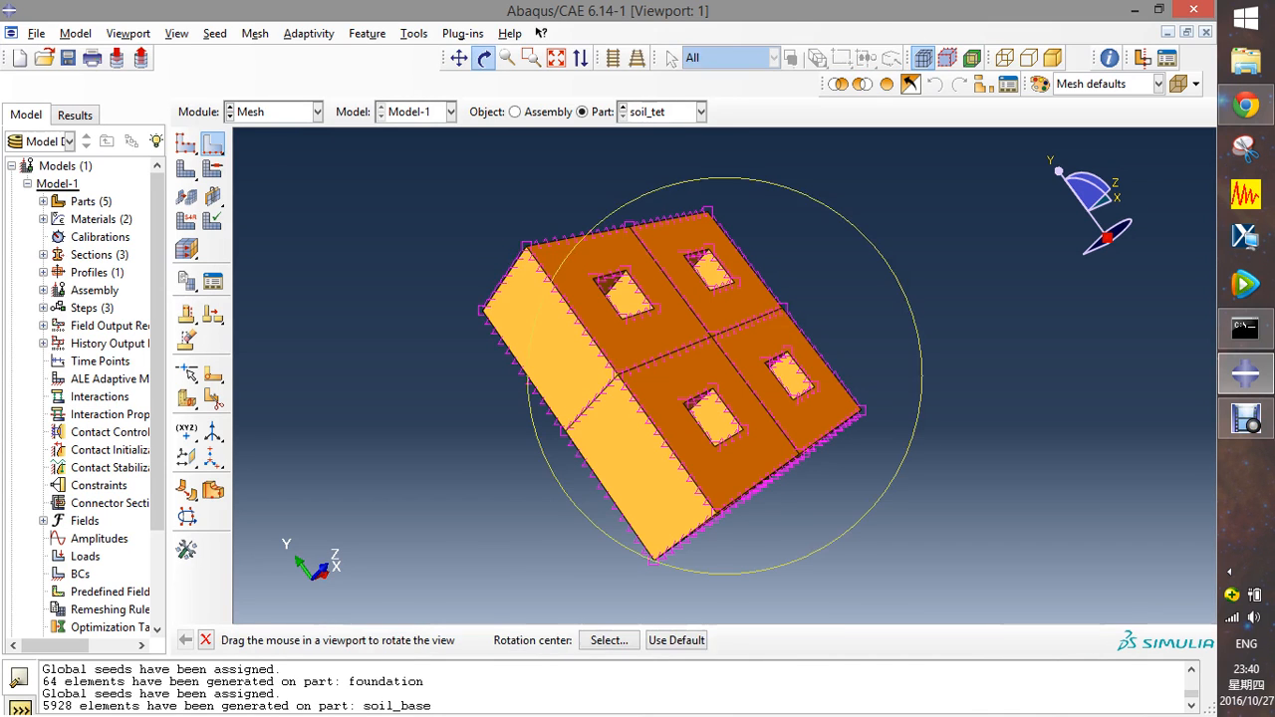
left_click_drag(618, 369, 823, 335)
left_click(484, 58)
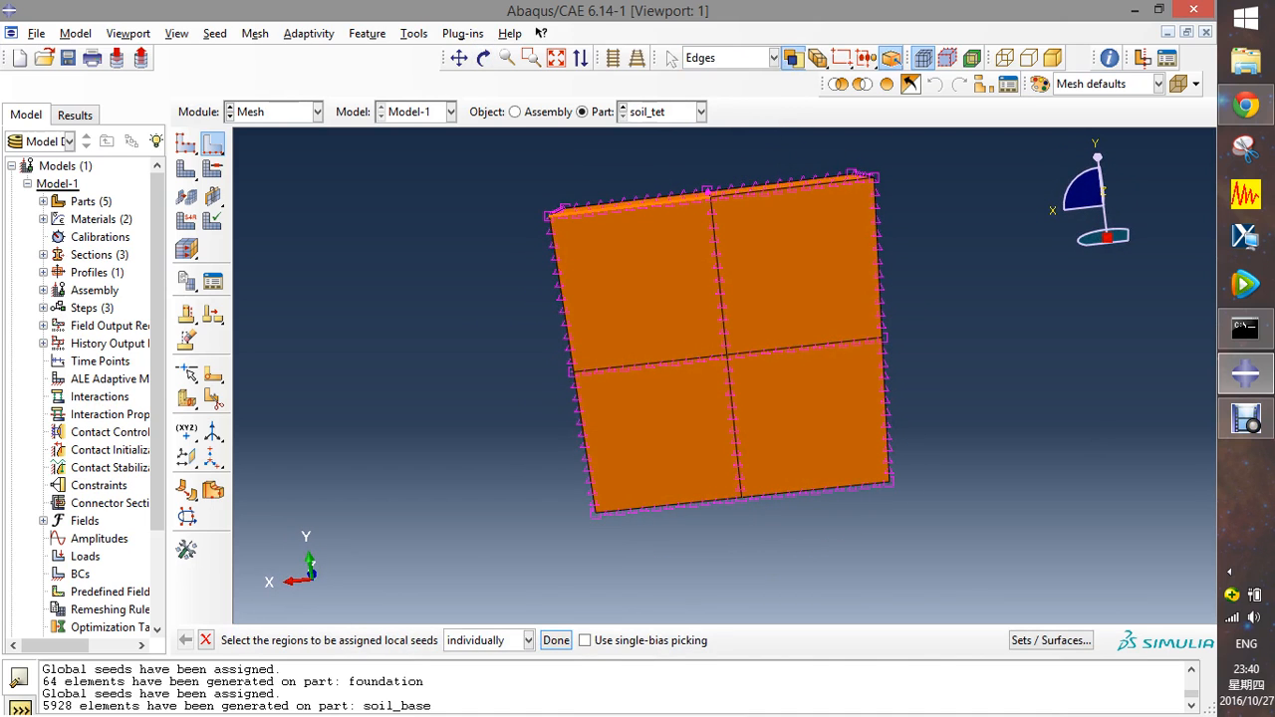
left_click(631, 207)
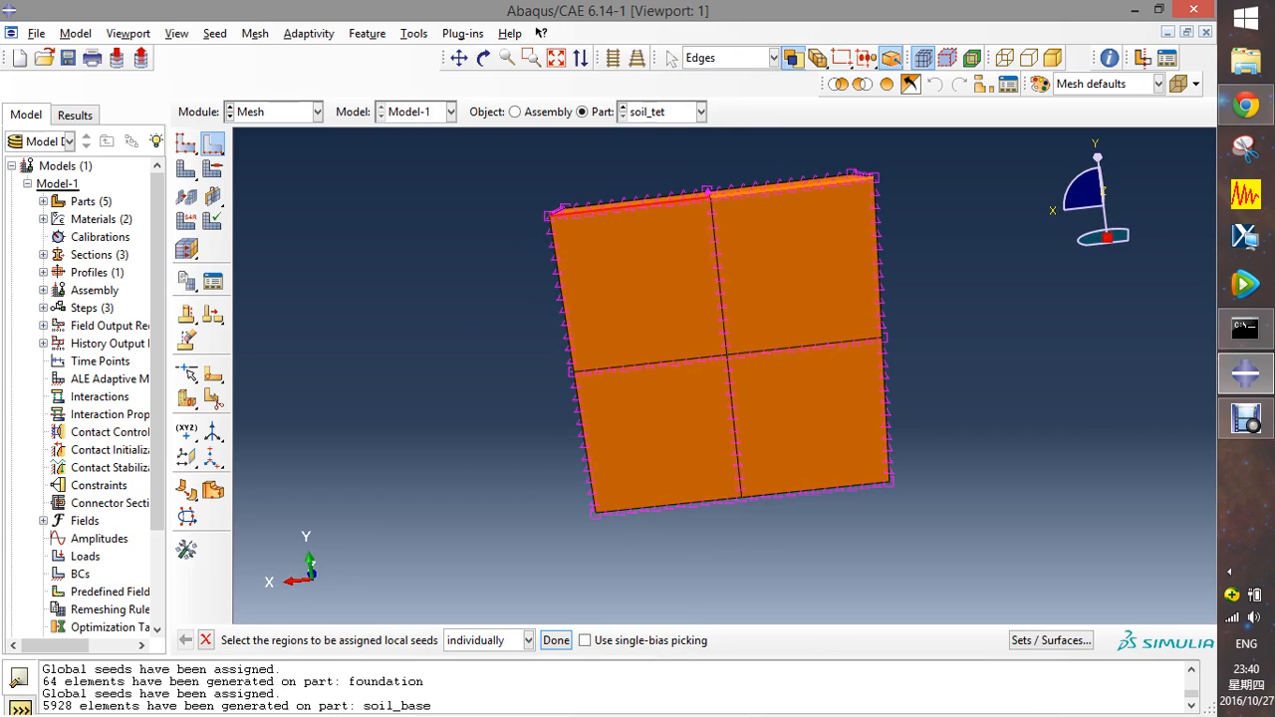
left_click(718, 274, "shift")
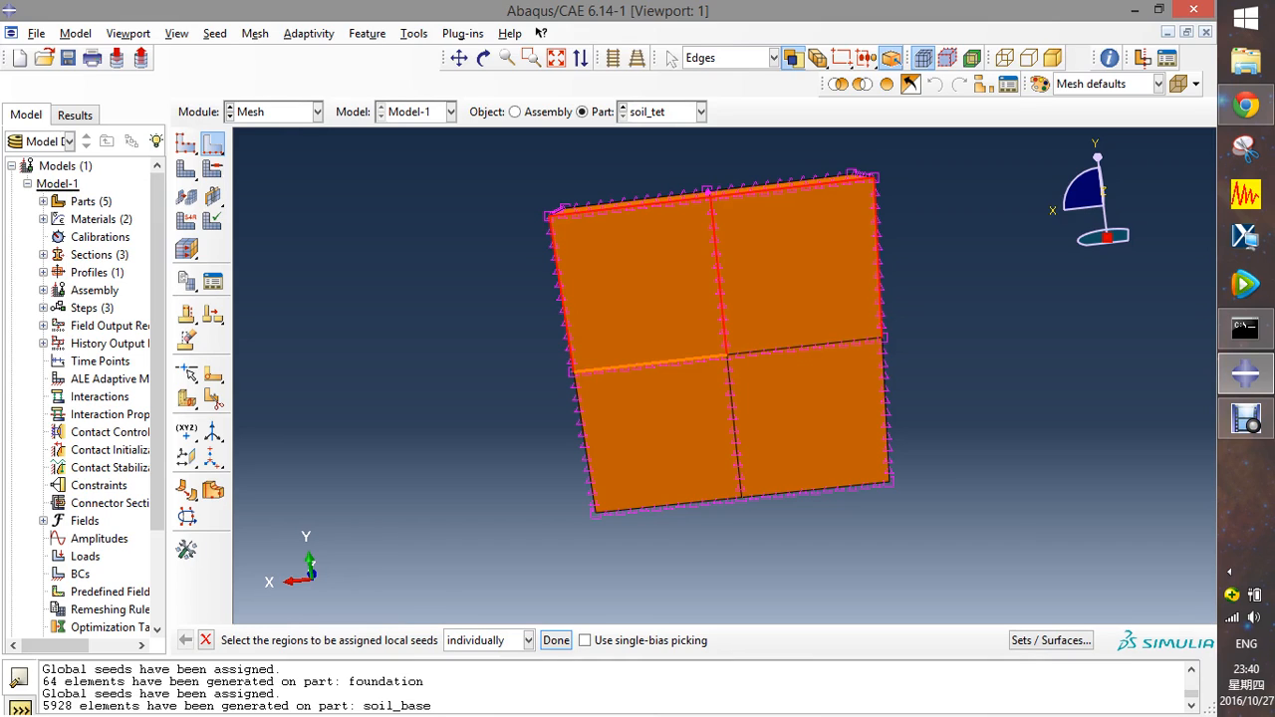
left_click(650, 364, "shift")
left_click(805, 347, "shift")
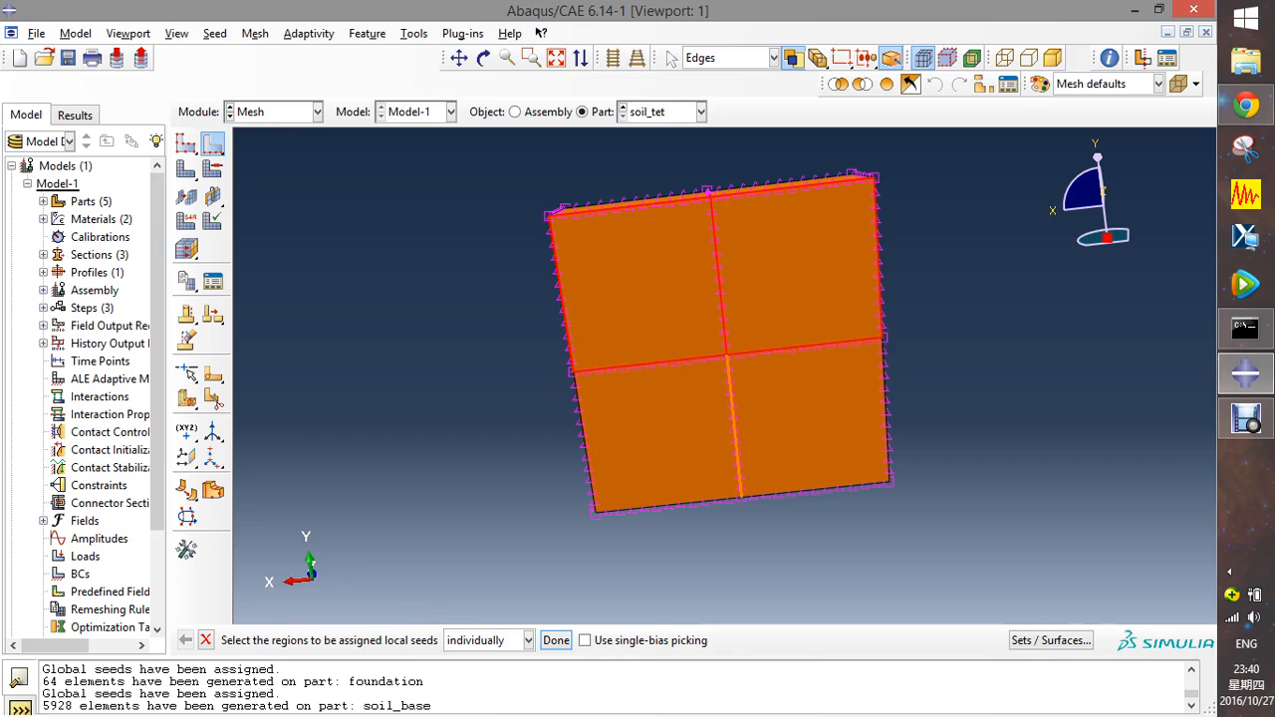
left_click(735, 427, "shift")
left_click(585, 442, "shift")
left_click(670, 506, "shift")
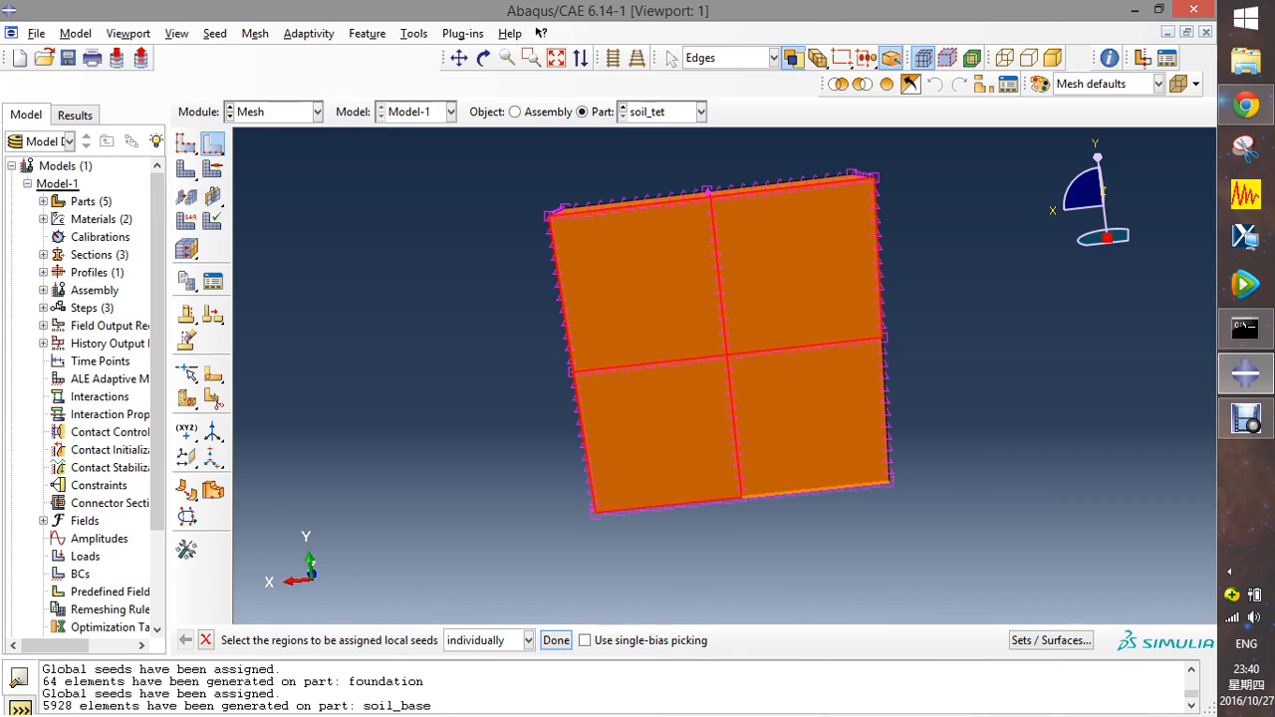
left_click(815, 489, "shift")
left_click(556, 641)
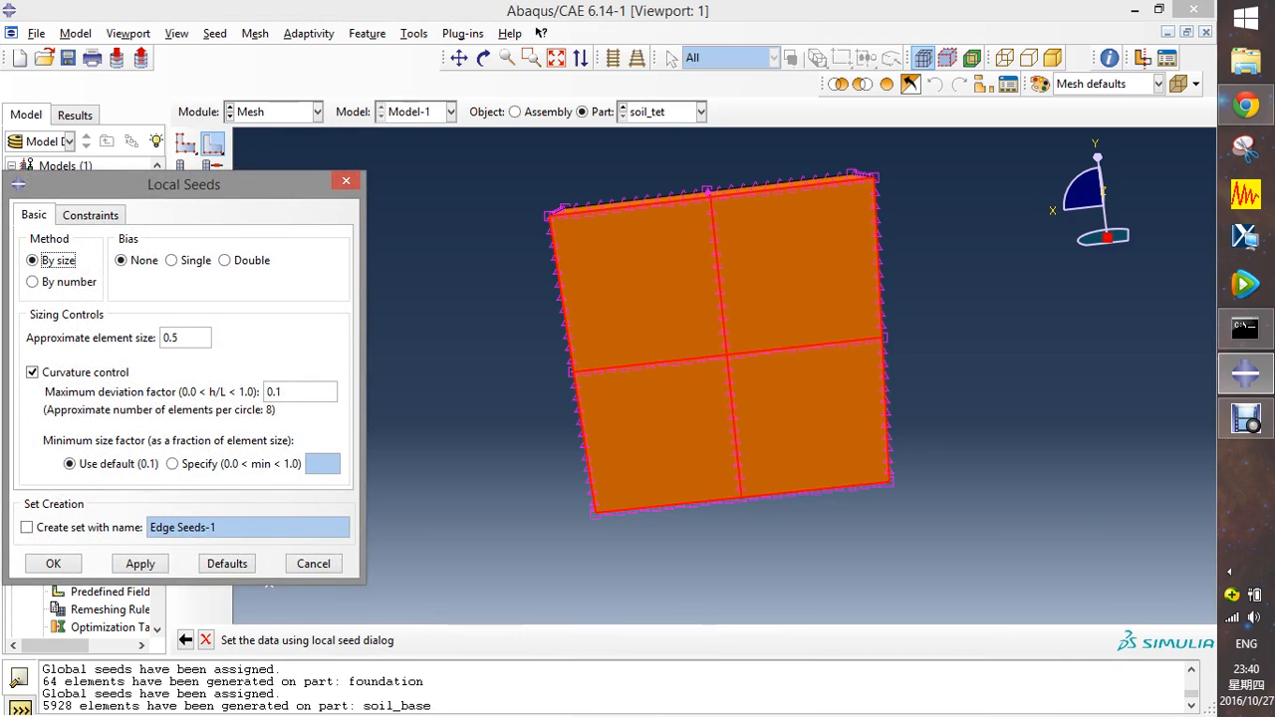
double_click(174, 338)
type("2")
left_click(53, 563)
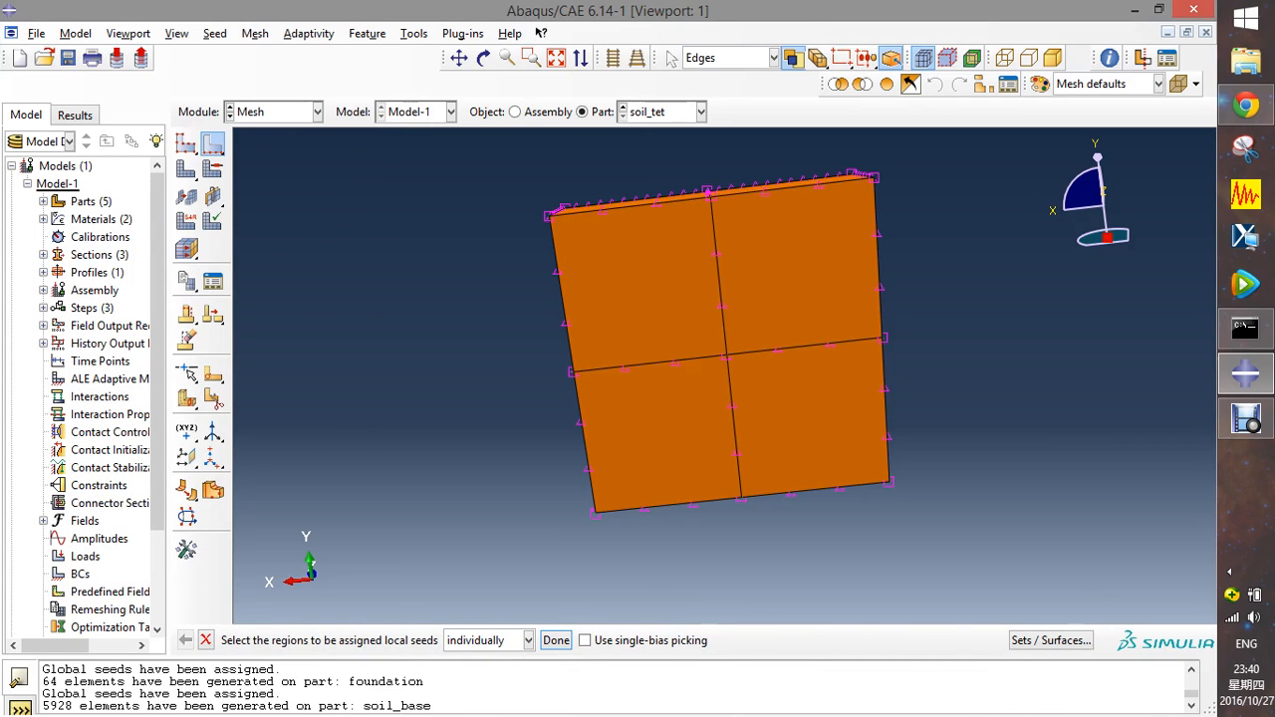
- Seed the upper edges and the three vertical edges of soil_tet's +Y side by size with an approximate element size of 2
left_click(483, 58)
left_click_drag(759, 264, 656, 407)
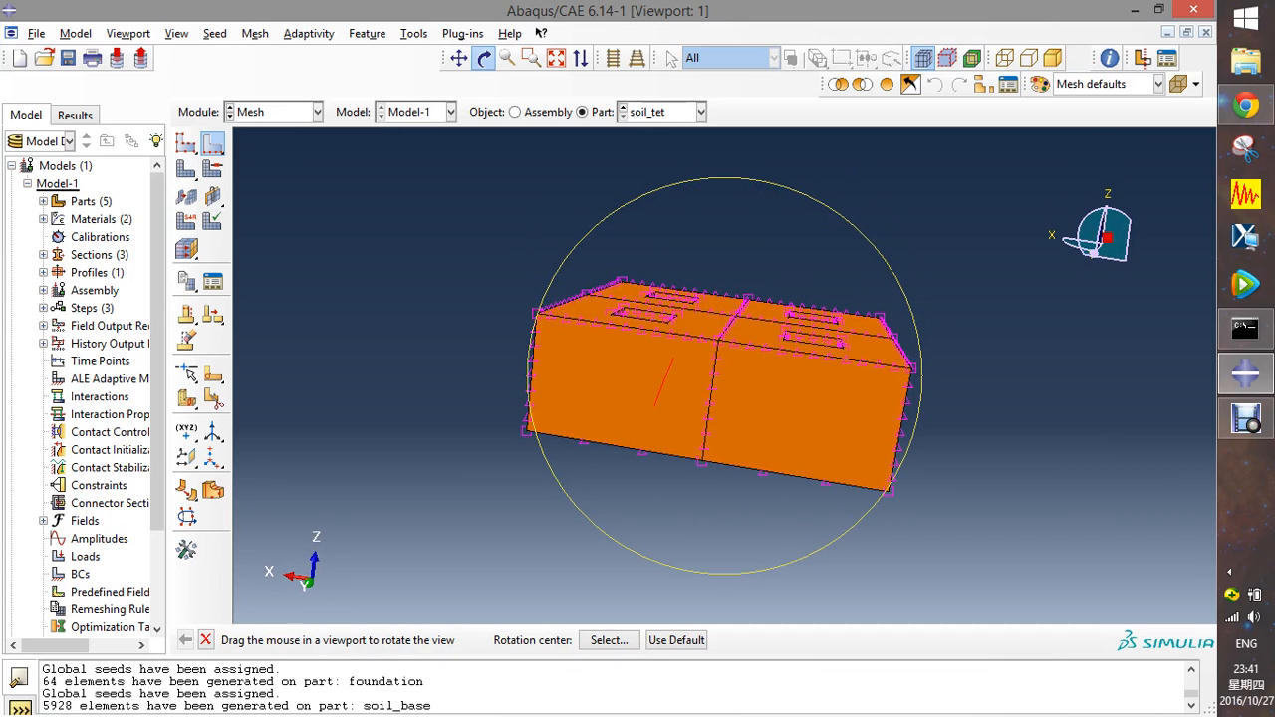
key("Escape")
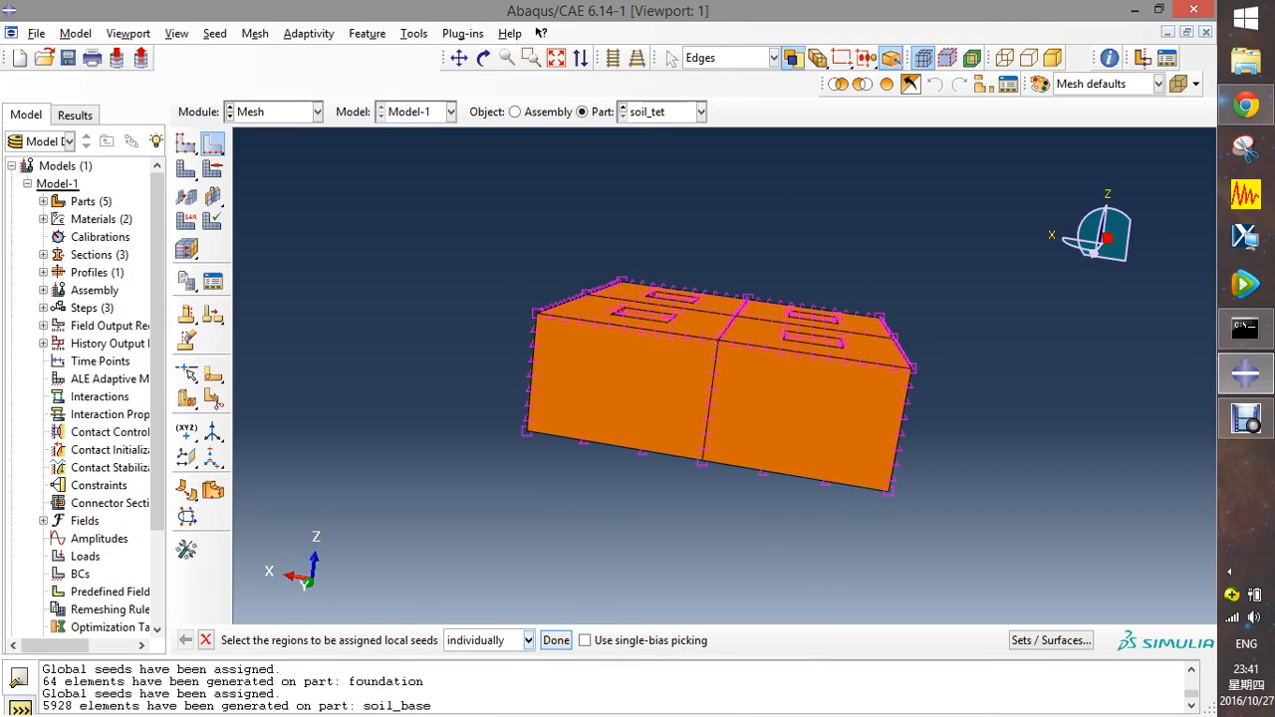
left_click(486, 640)
left_click(473, 677)
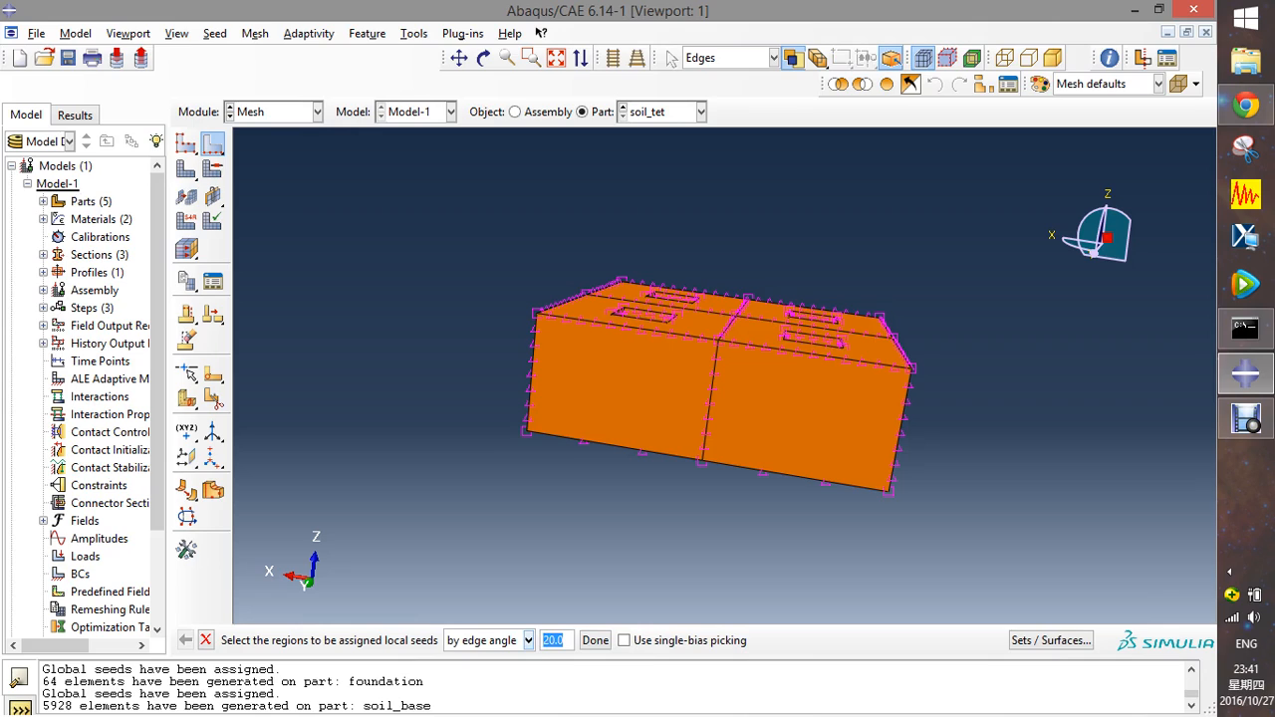
left_click(529, 641)
left_click(489, 662)
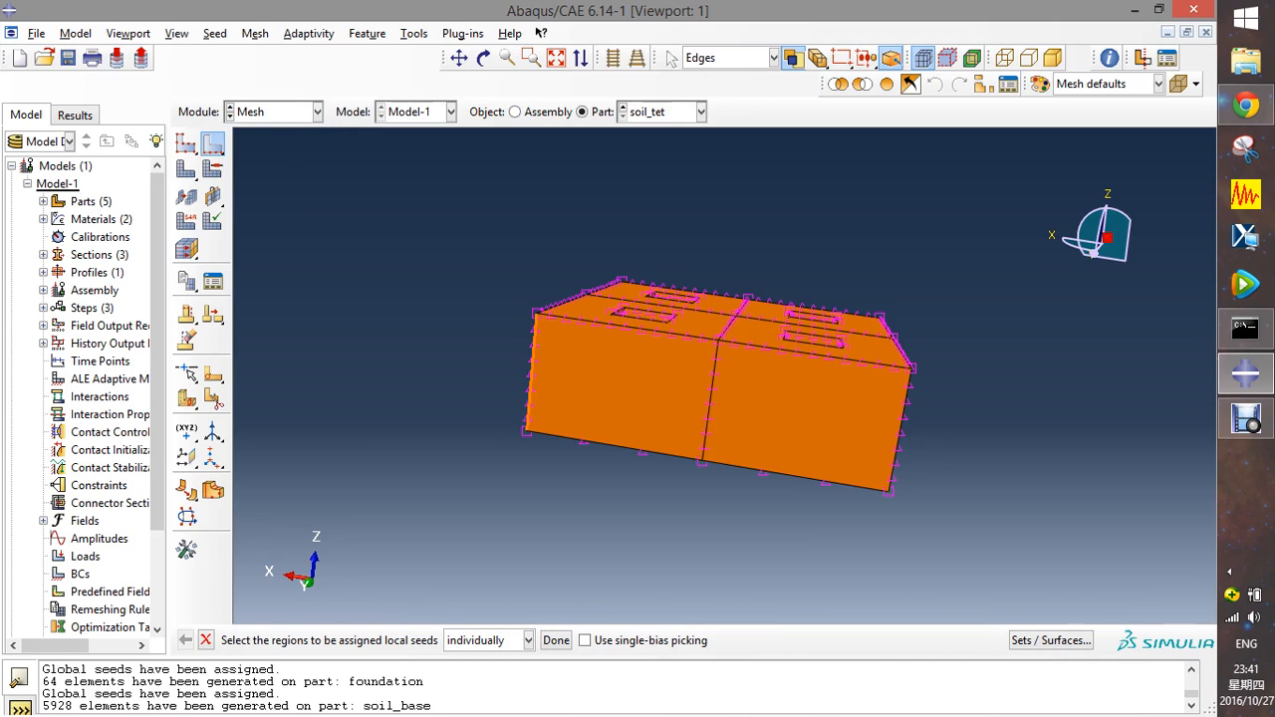
left_click(532, 374)
left_click(617, 325, "shift")
left_click(710, 401, "shift")
left_click(815, 354, "shift")
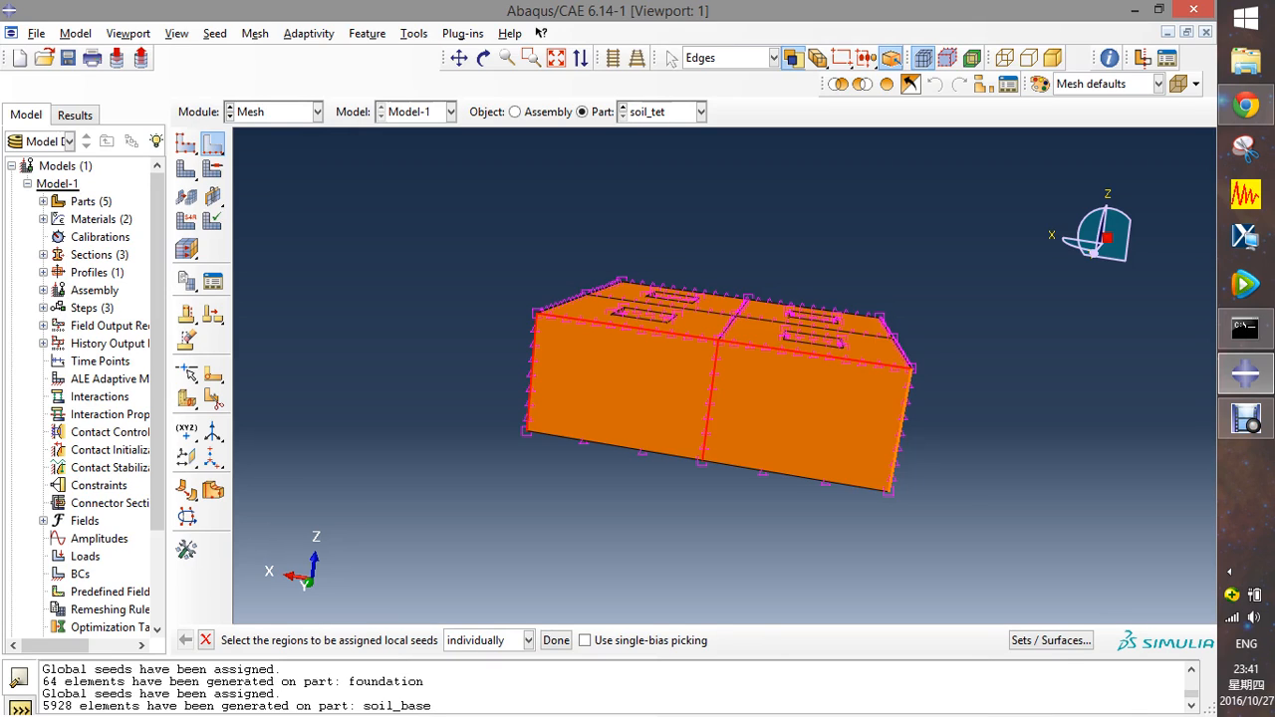
left_click(556, 640)
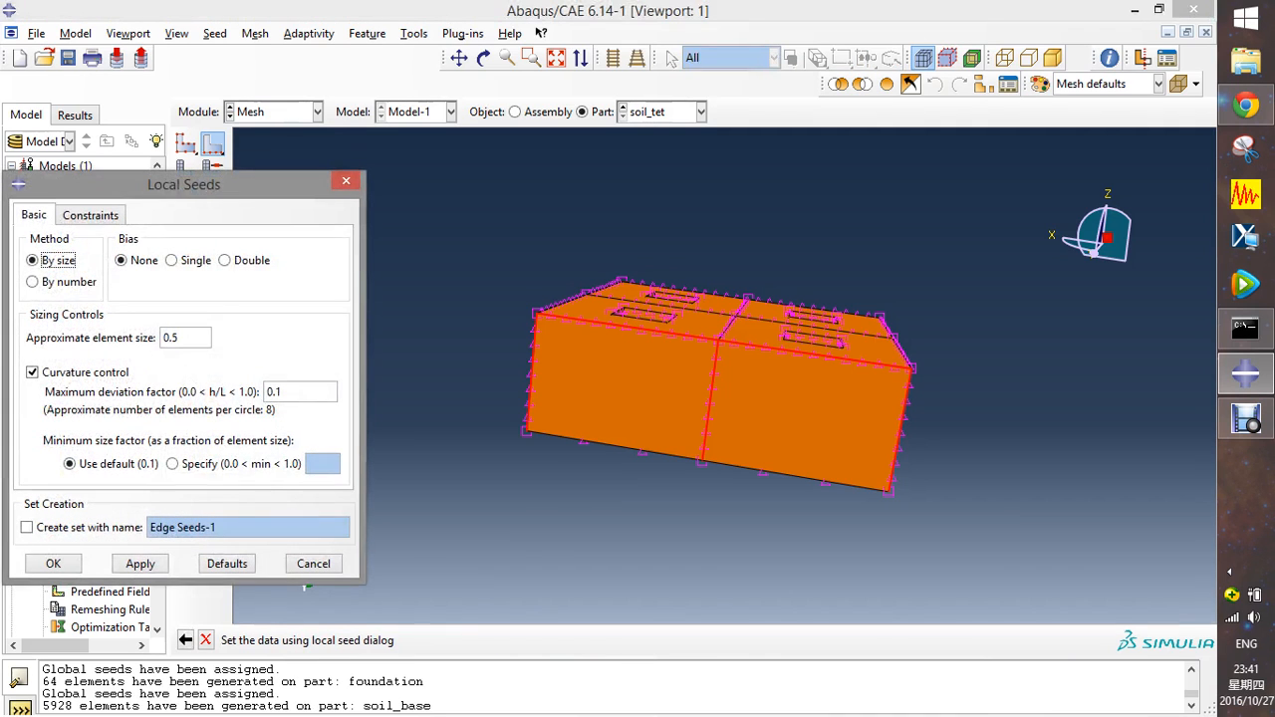
double_click(173, 338)
type("2")
left_click(53, 564)
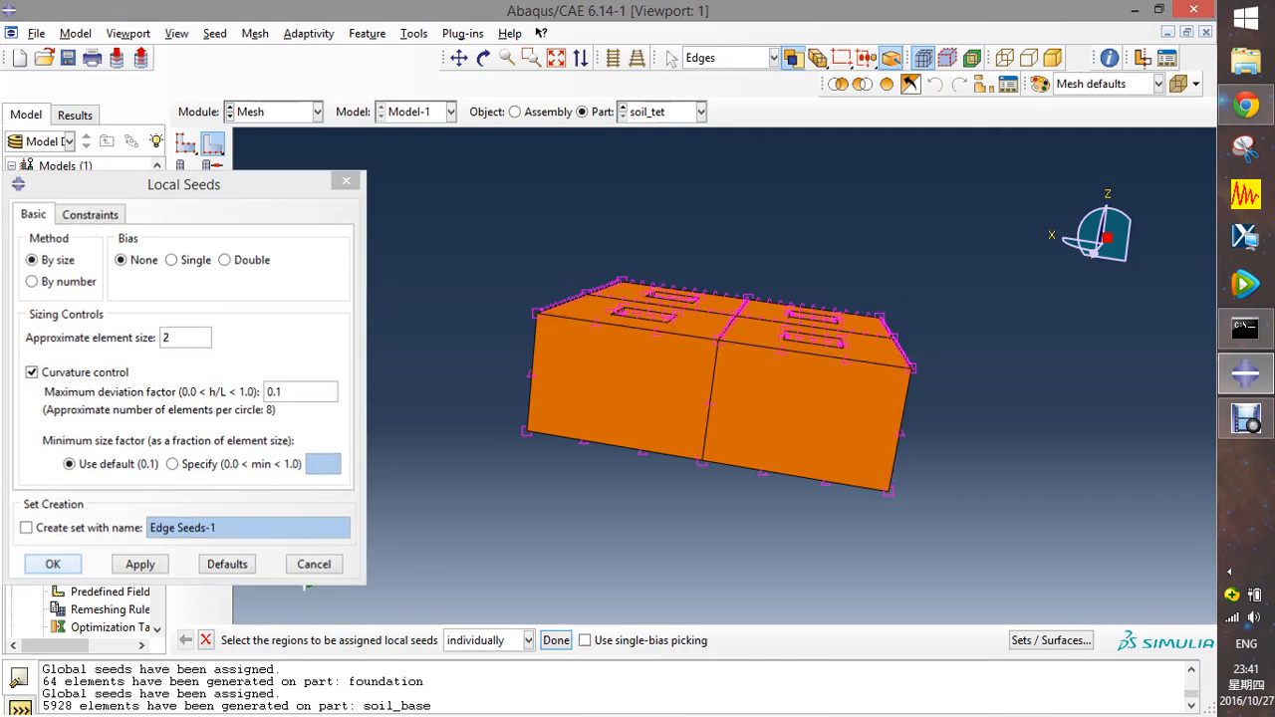
- Seed the vertical edges along soil_tet's -Y and +X sides by size with an approximate element size of 2
left_click(484, 58)
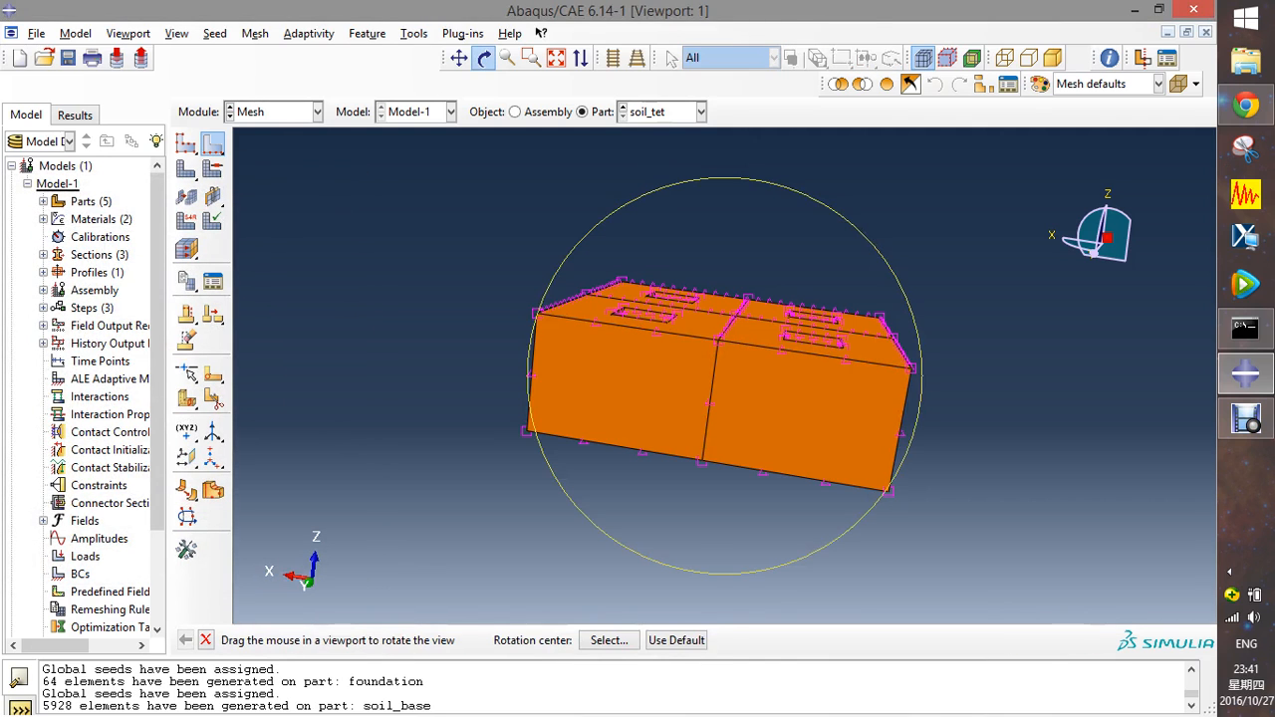
left_click_drag(667, 394, 907, 408)
left_click_drag(652, 375, 762, 420)
key("Escape")
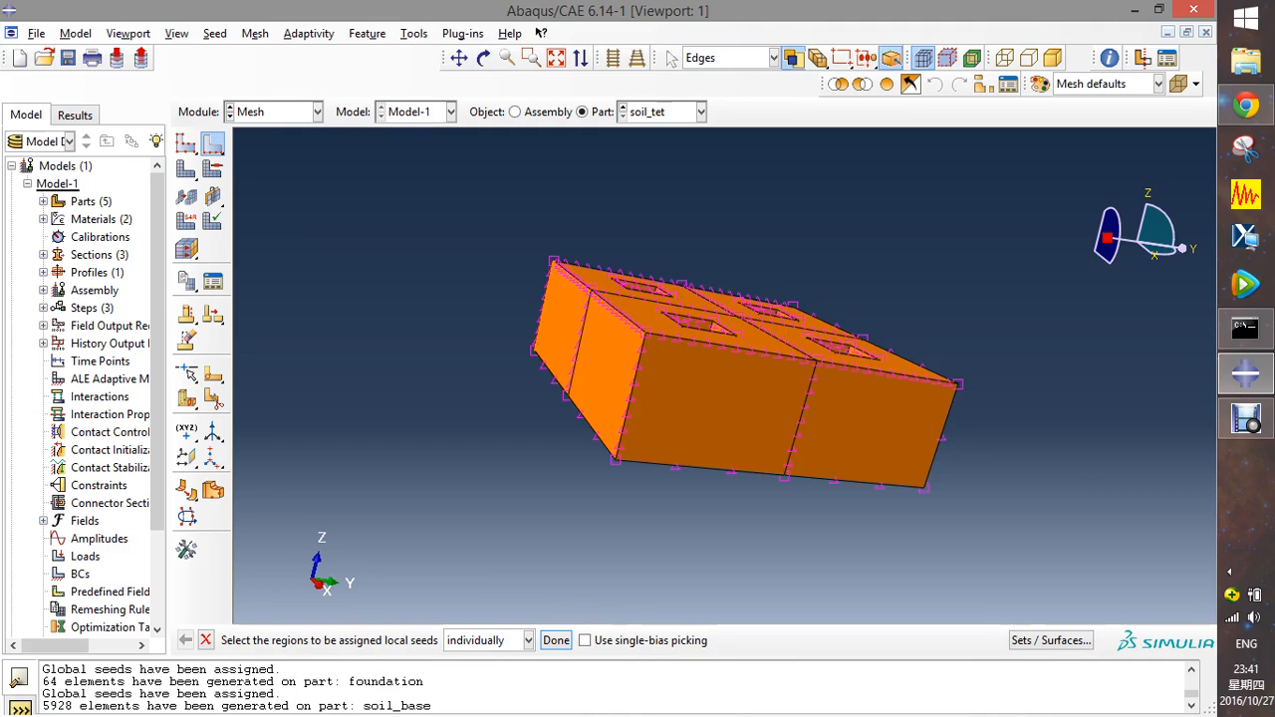
left_click(580, 344, "shift")
left_click(801, 419, "shift")
left_click(941, 436, "shift")
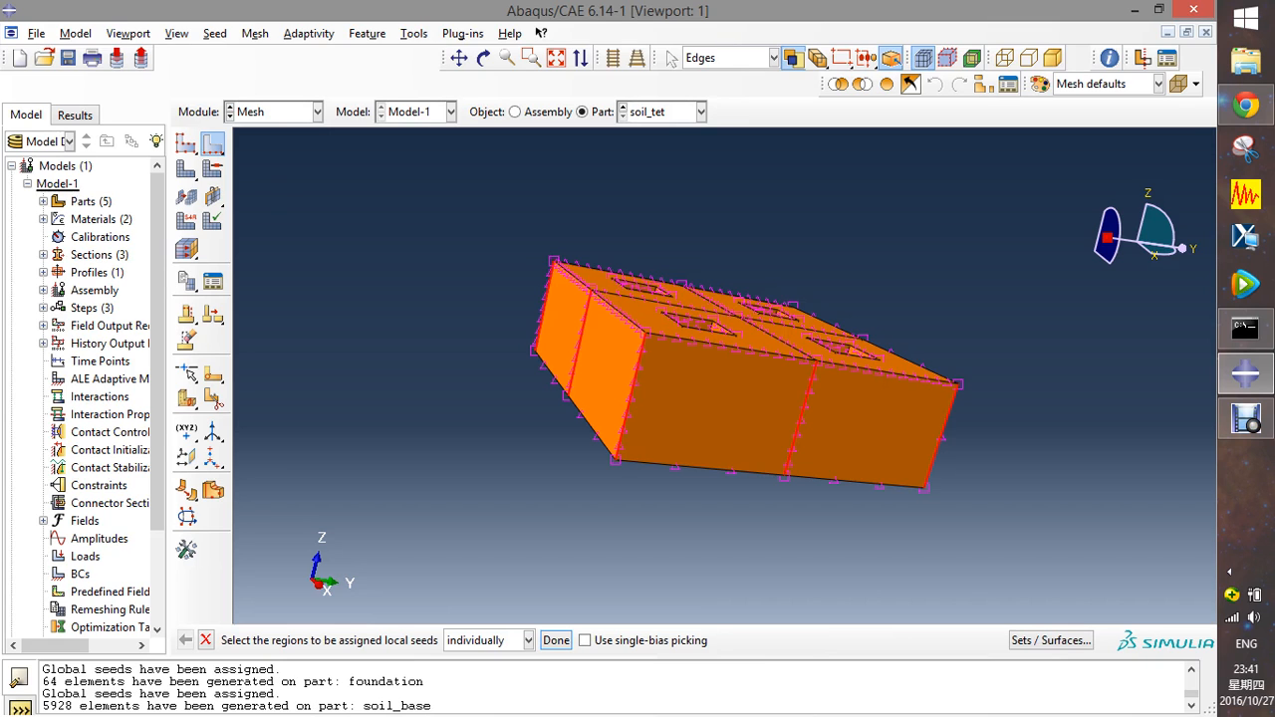
left_click(556, 640)
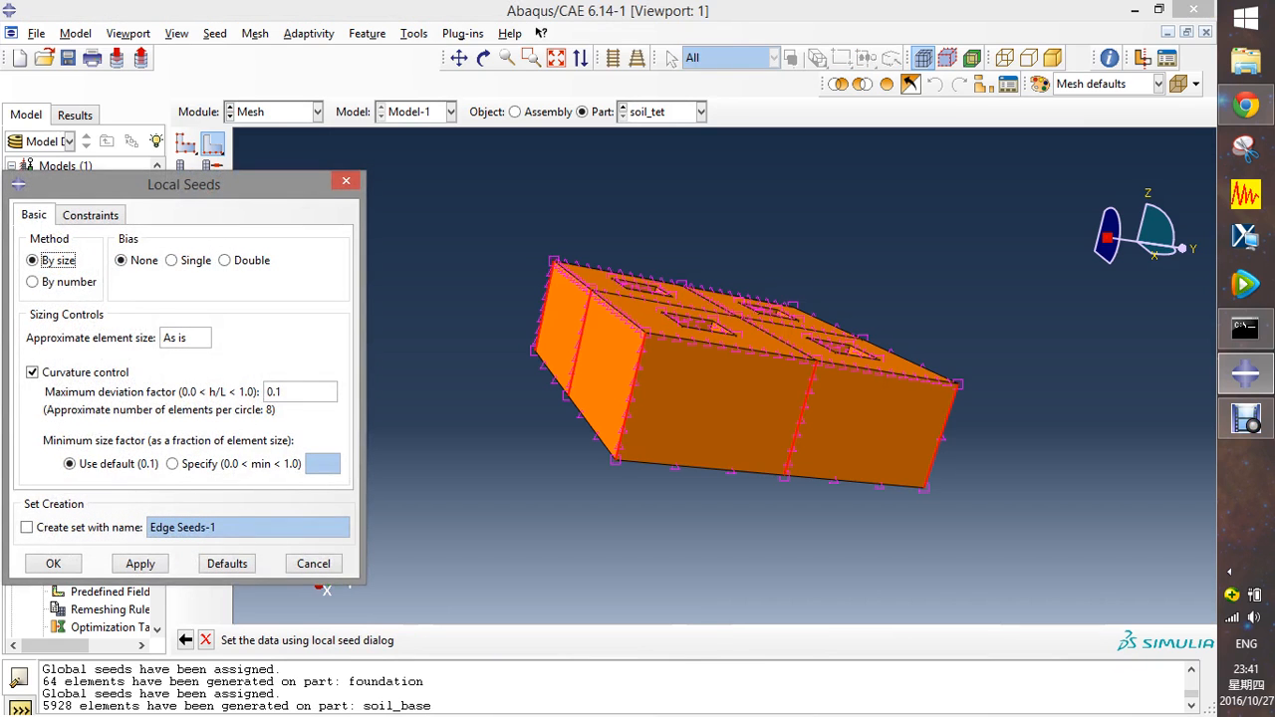
left_click(162, 338)
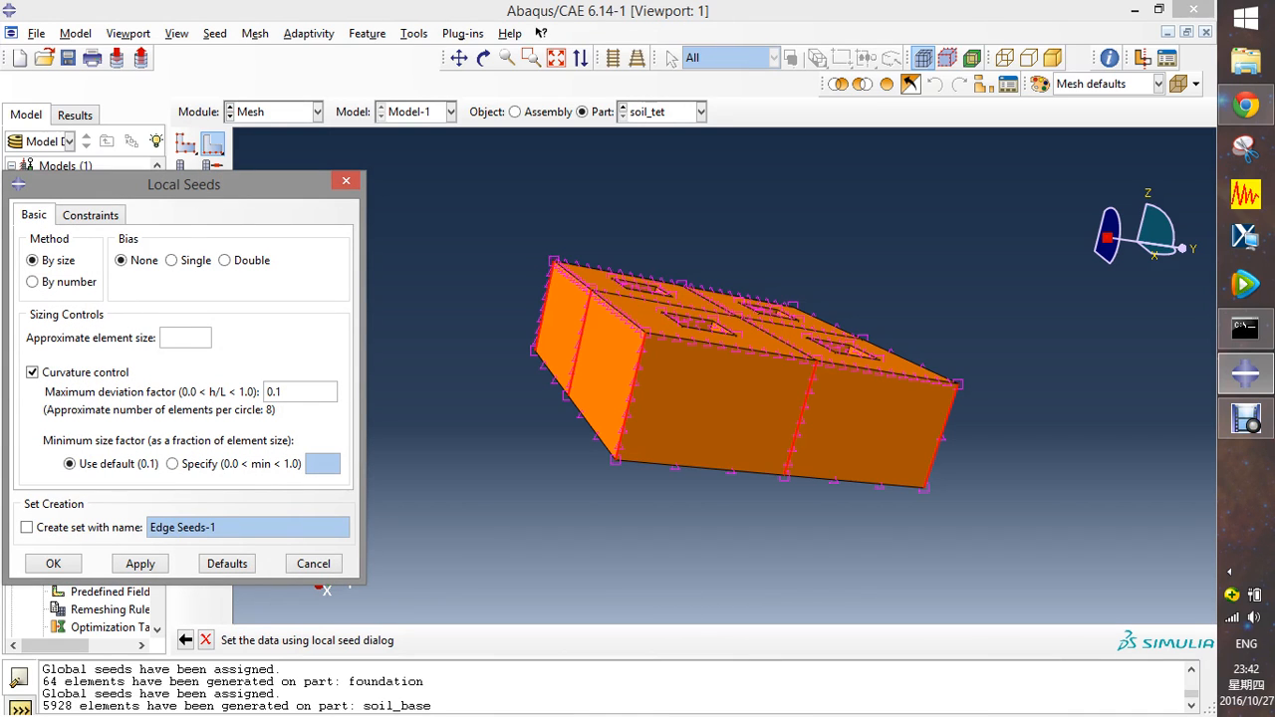
type("2")
key("Return")
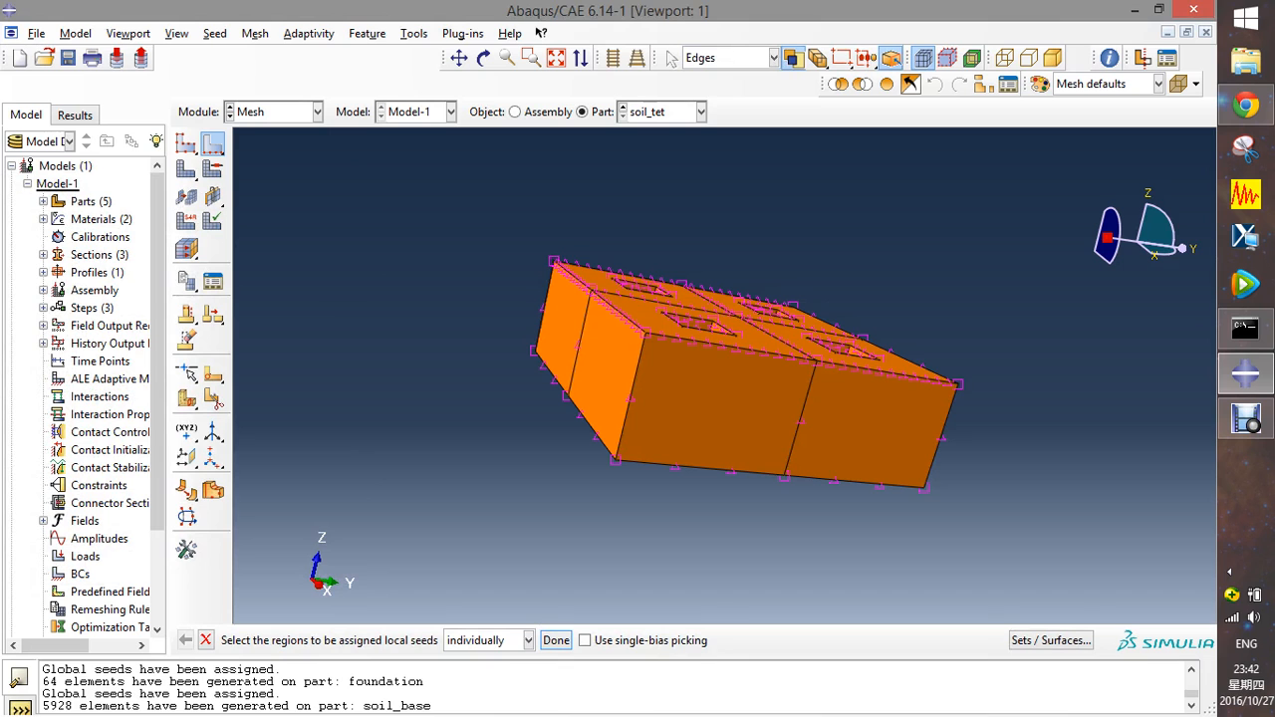
- Seed the upper outer edges on soil_tet's -X, -Y and +X sides and the middle vertical edge on -X with an approximate element size of 2
left_click(483, 58)
left_click_drag(638, 374, 812, 389)
left_click_drag(633, 398, 731, 466)
mouse_move(653, 452)
left_mouse_down()
mouse_move(749, 484)
mouse_move(643, 467)
left_mouse_up()
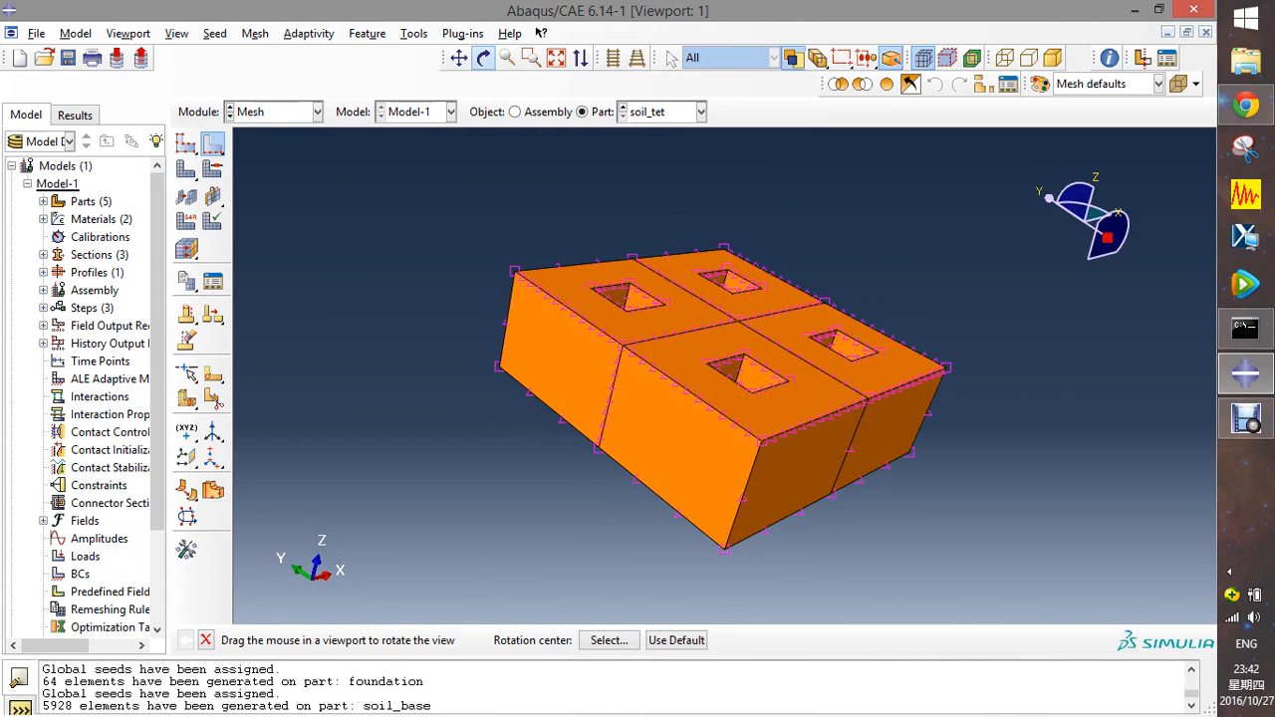
left_click(212, 197)
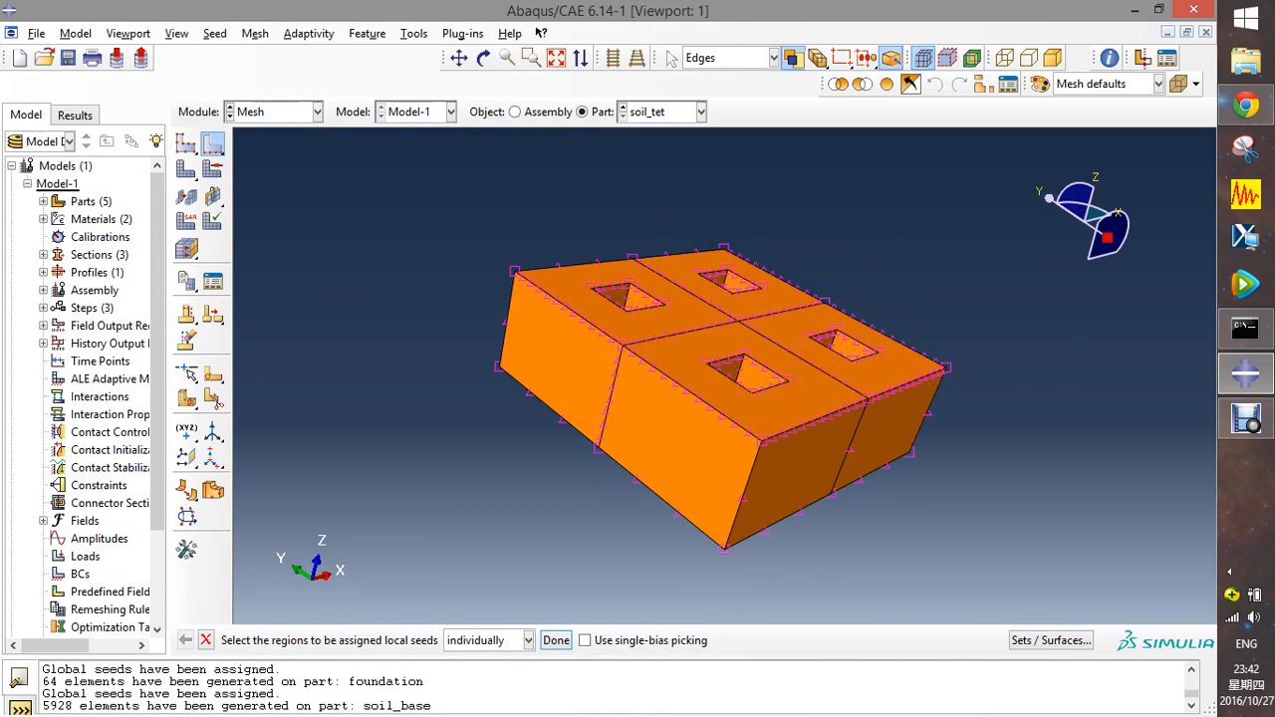
left_click(570, 309)
left_click(611, 396, "shift")
left_click(693, 394, "shift")
left_click(815, 421, "shift")
left_click(906, 385, "shift")
left_click(884, 334, "shift")
left_click(556, 640)
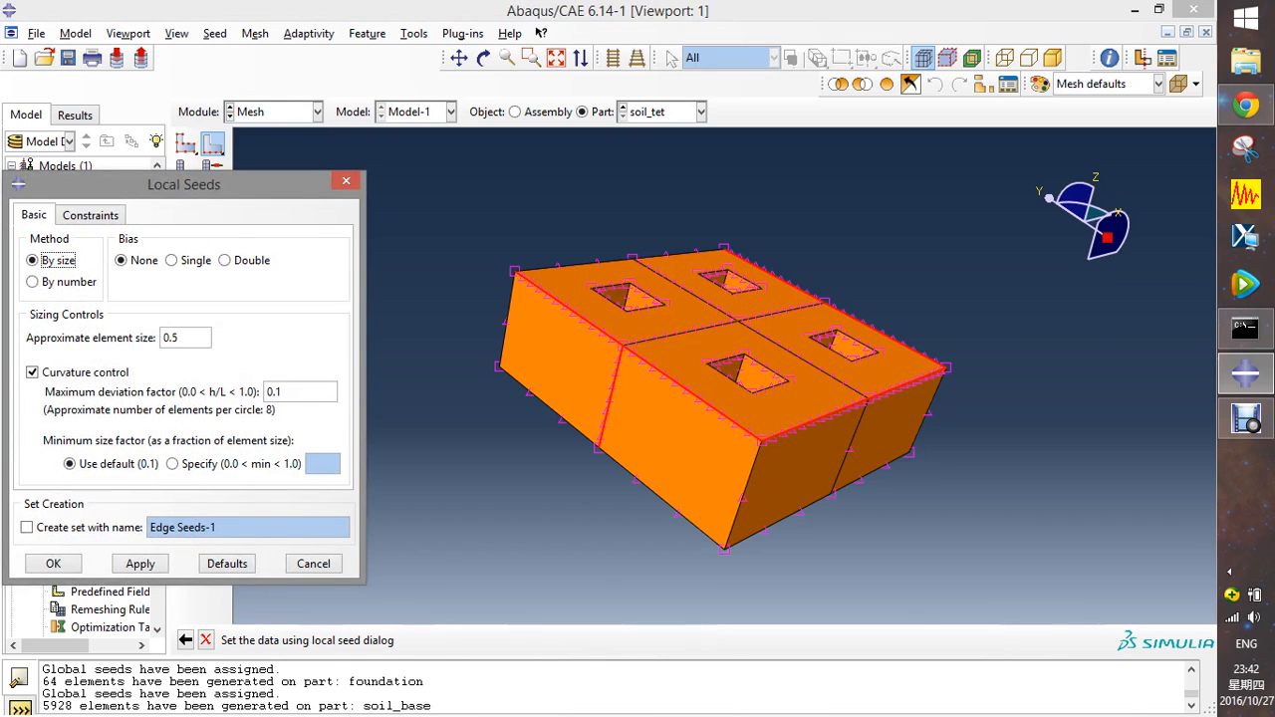
double_click(172, 337)
type("2")
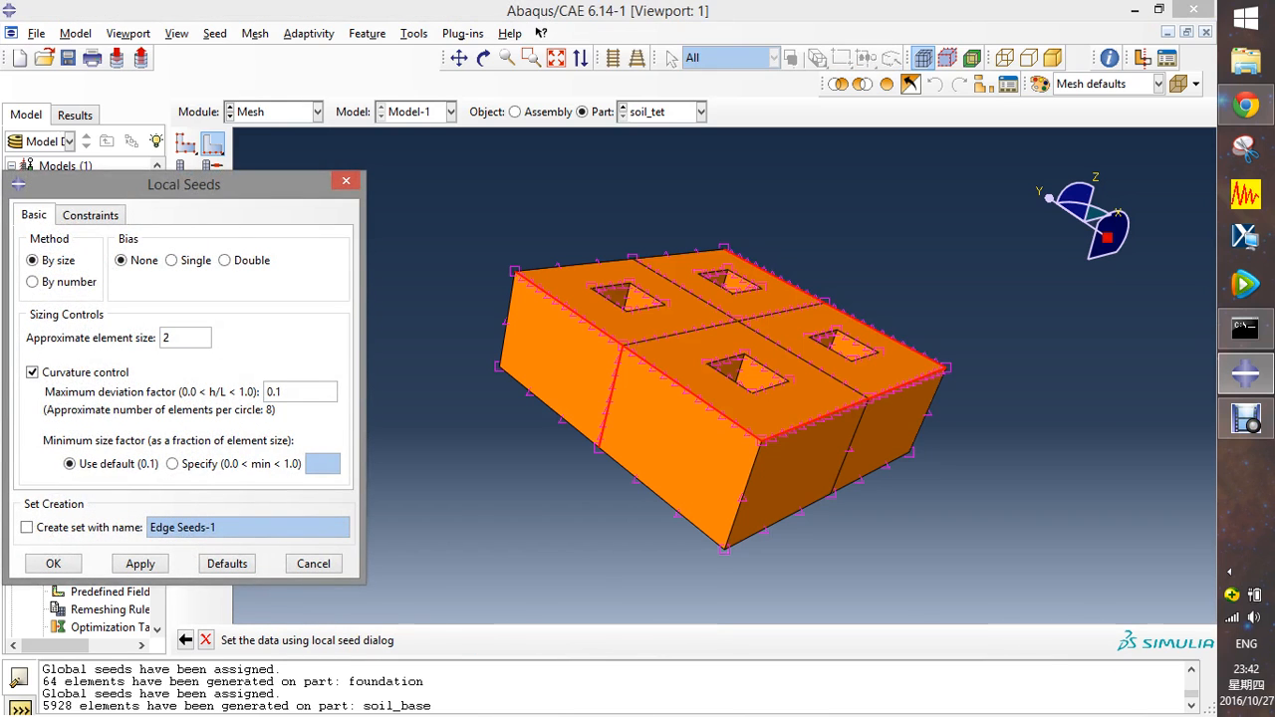
left_click(53, 563)
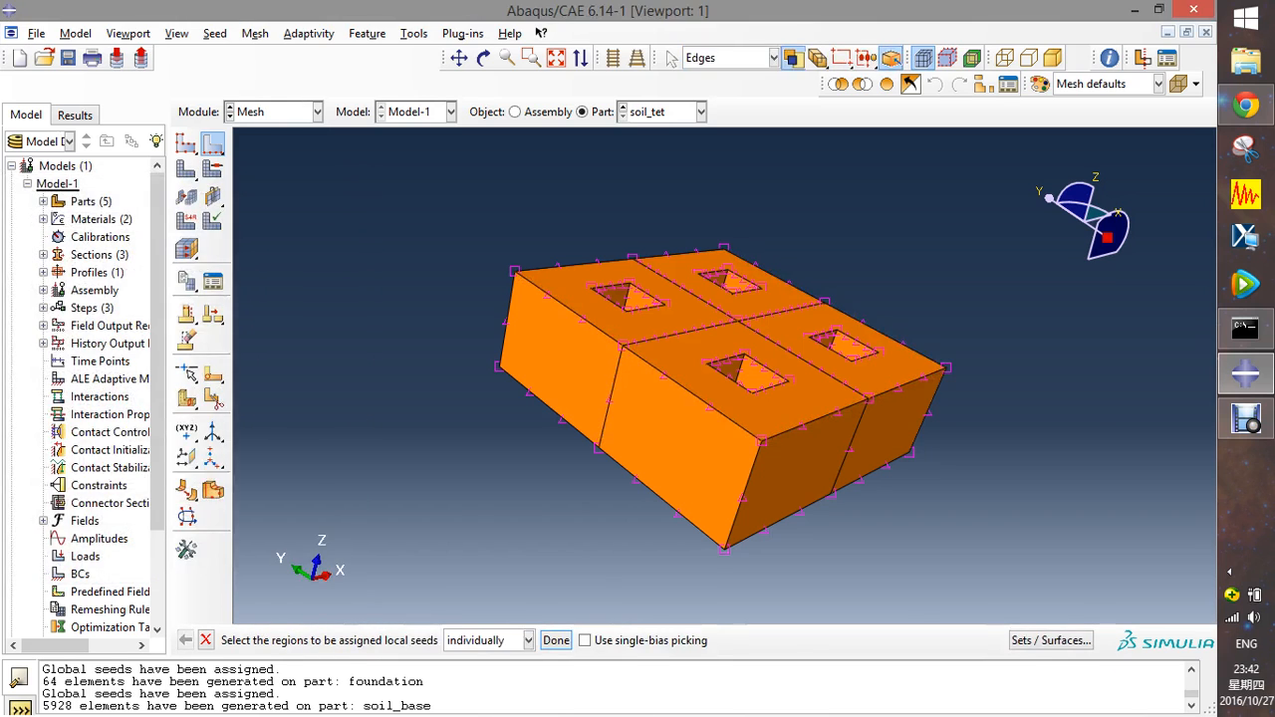
- Check the edge seeds around soil_tet and try to mesh the part
left_click(483, 58)
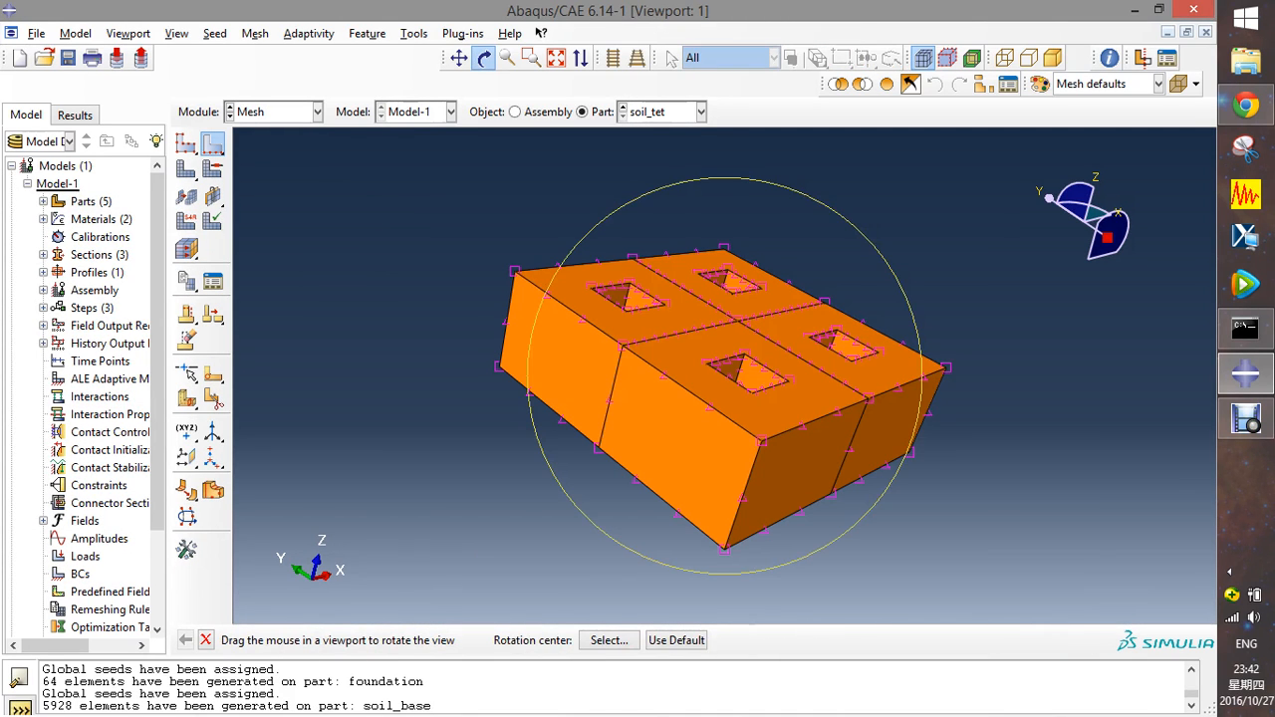
left_click_drag(737, 383, 797, 404)
left_click_drag(678, 398, 799, 440)
left_click_drag(732, 473, 757, 371)
left_click_drag(687, 414, 865, 450)
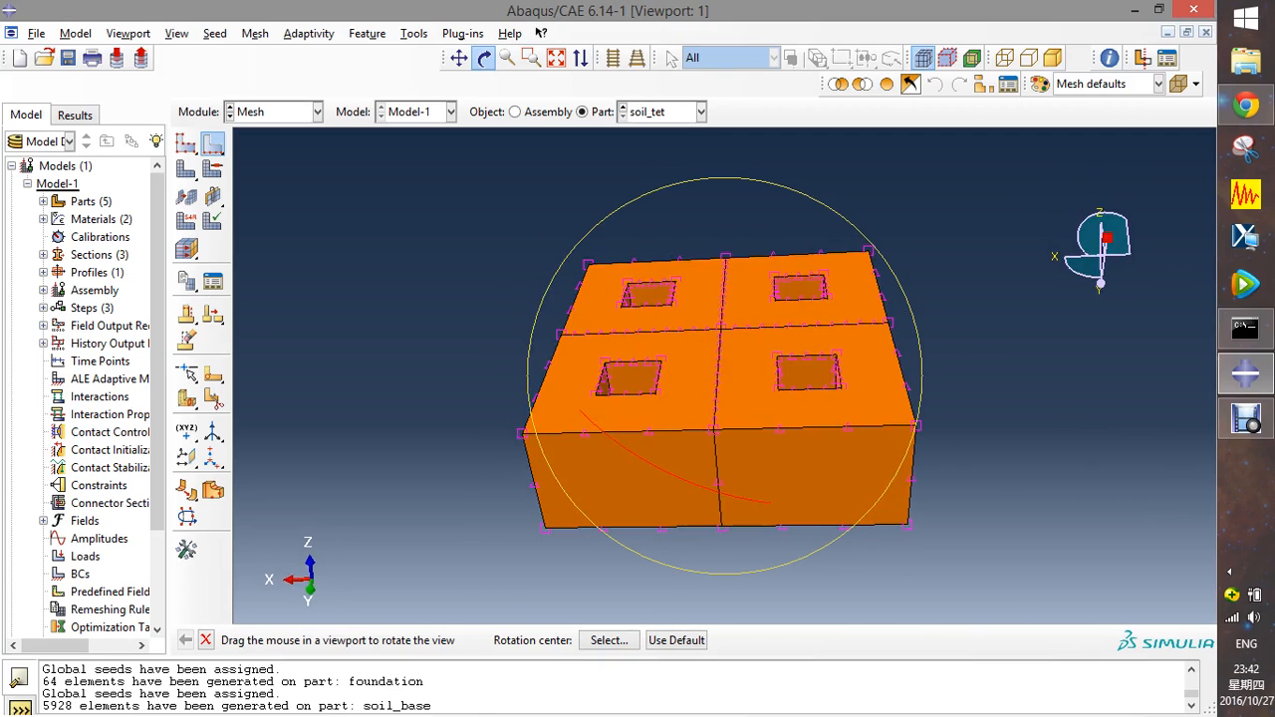
key("Escape")
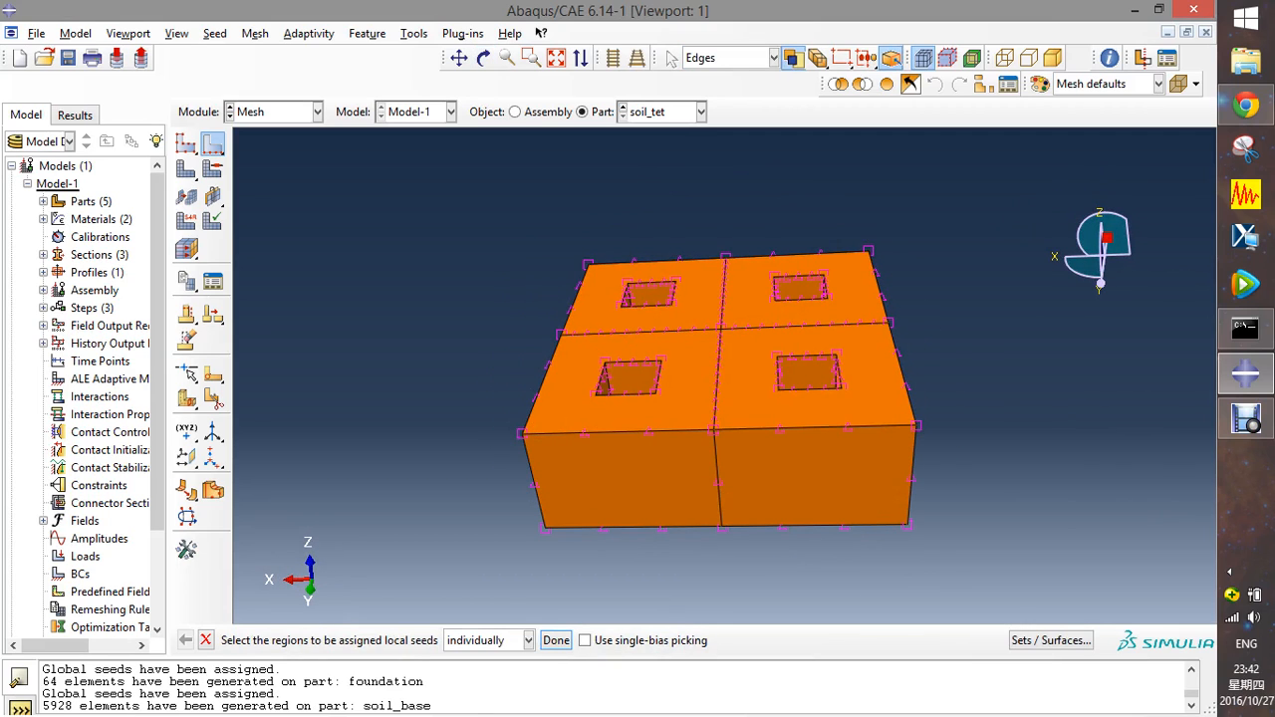
left_click(187, 169)
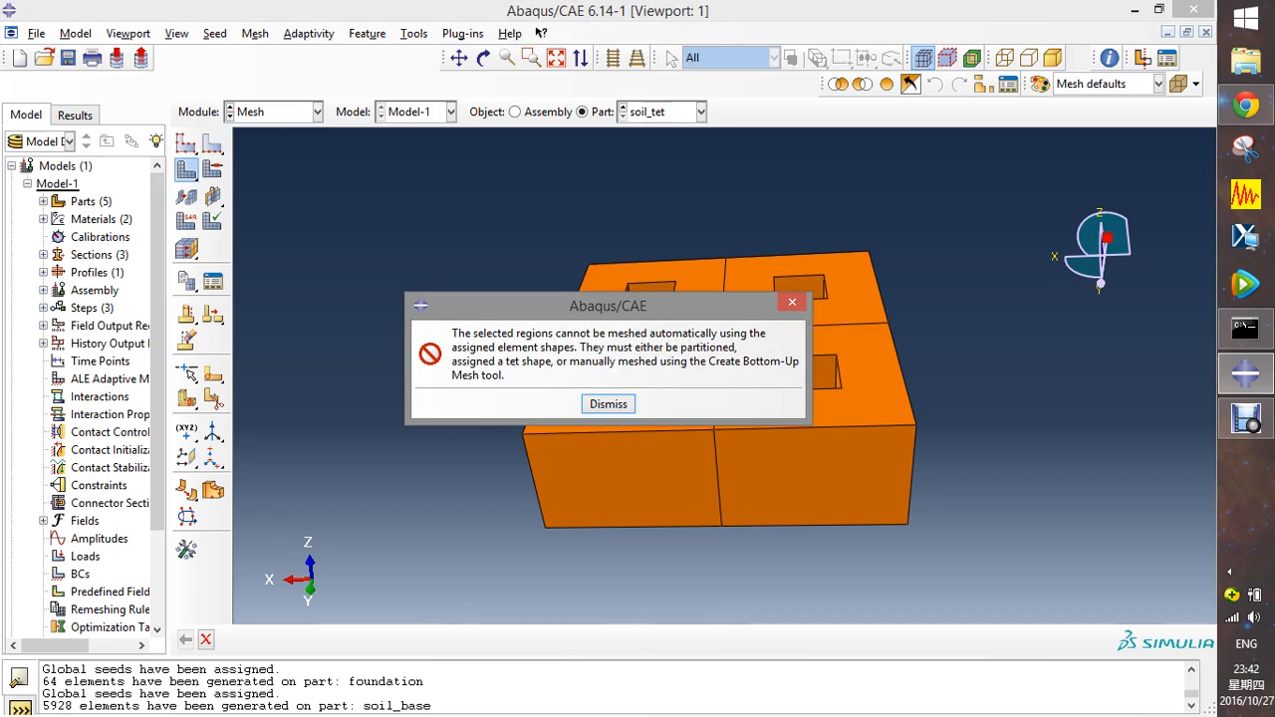
left_click(609, 406)
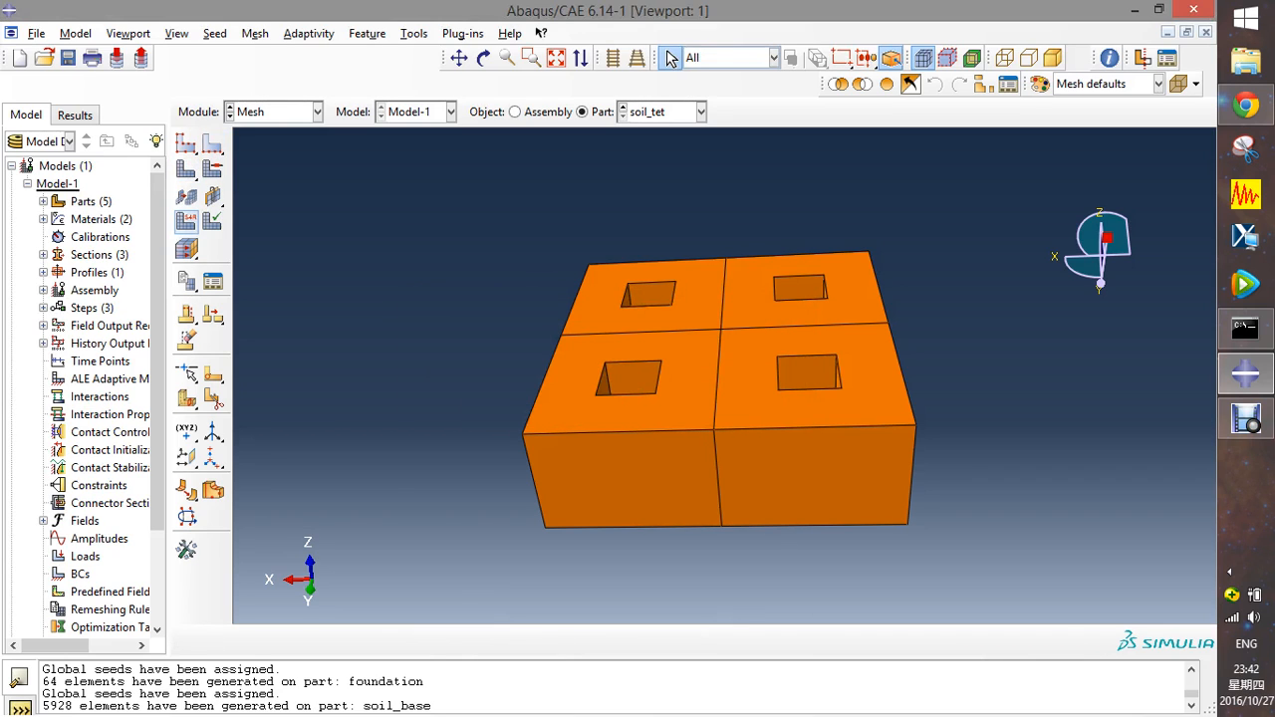
- Assign the linear 3D Stress tetrahedral element type C3D4 to all cells of soil_tet
left_click(186, 221)
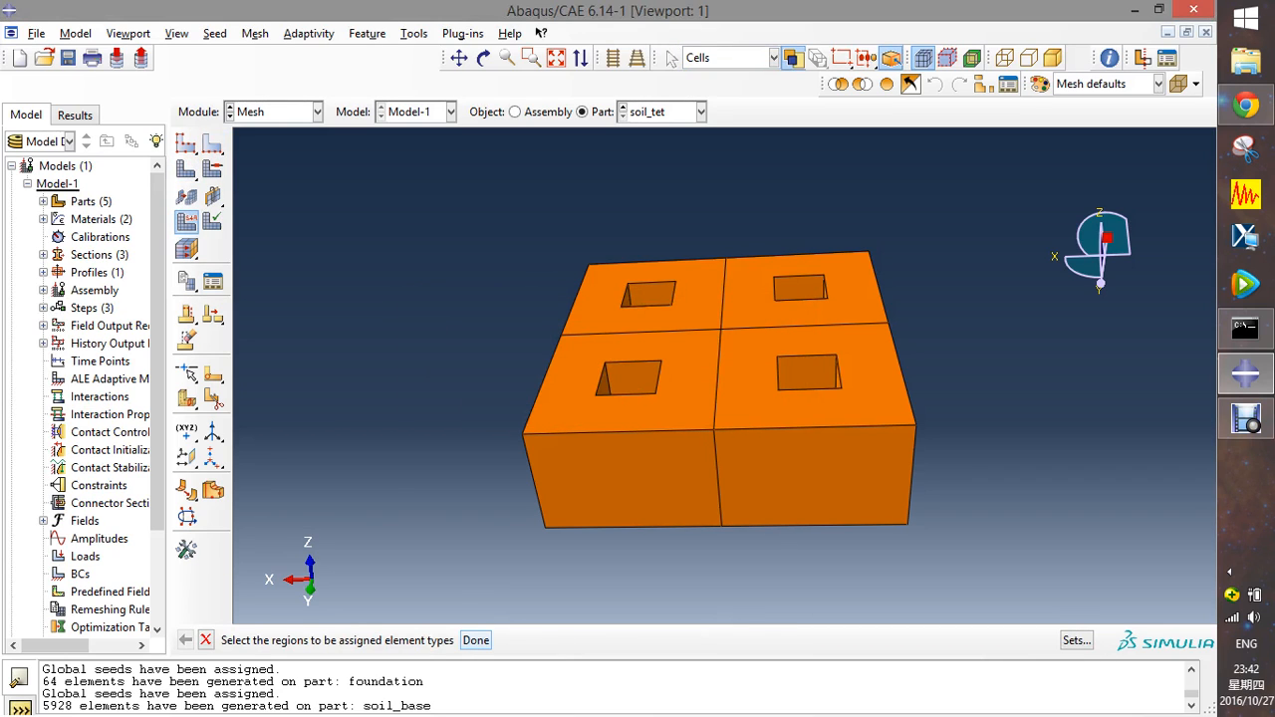
left_click_drag(974, 545, 517, 207)
left_click(476, 641)
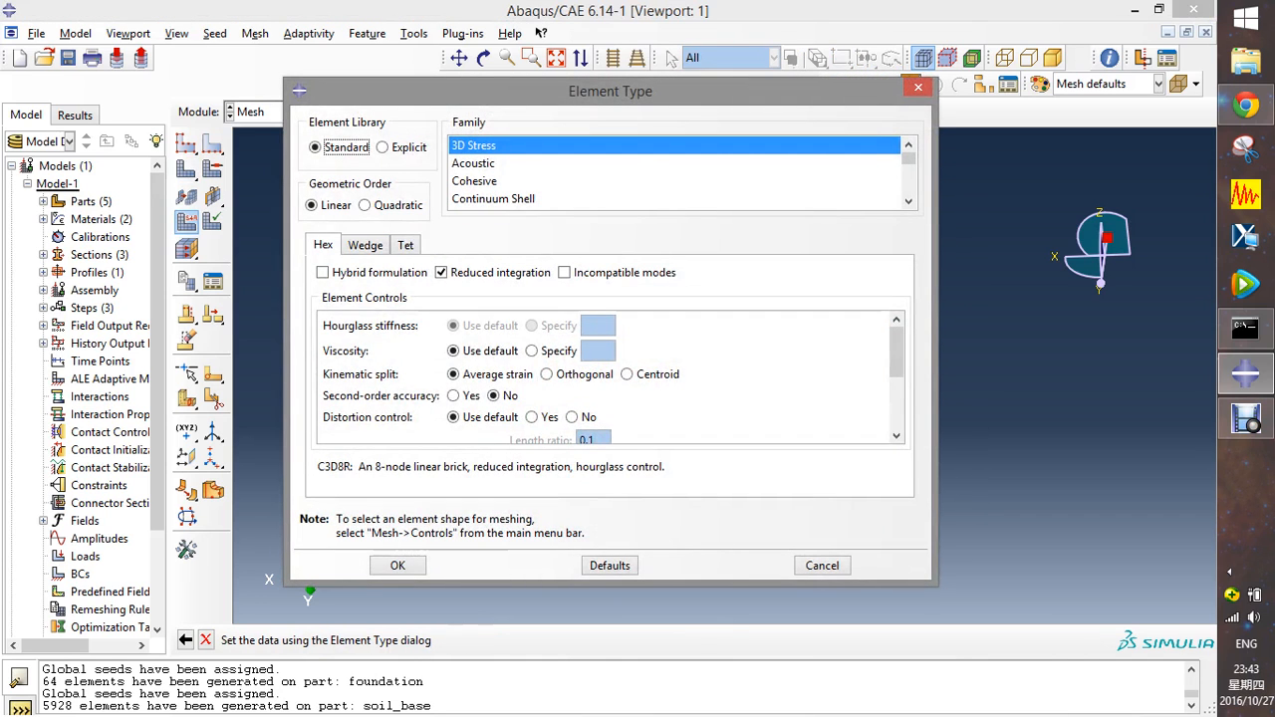
left_click(405, 245)
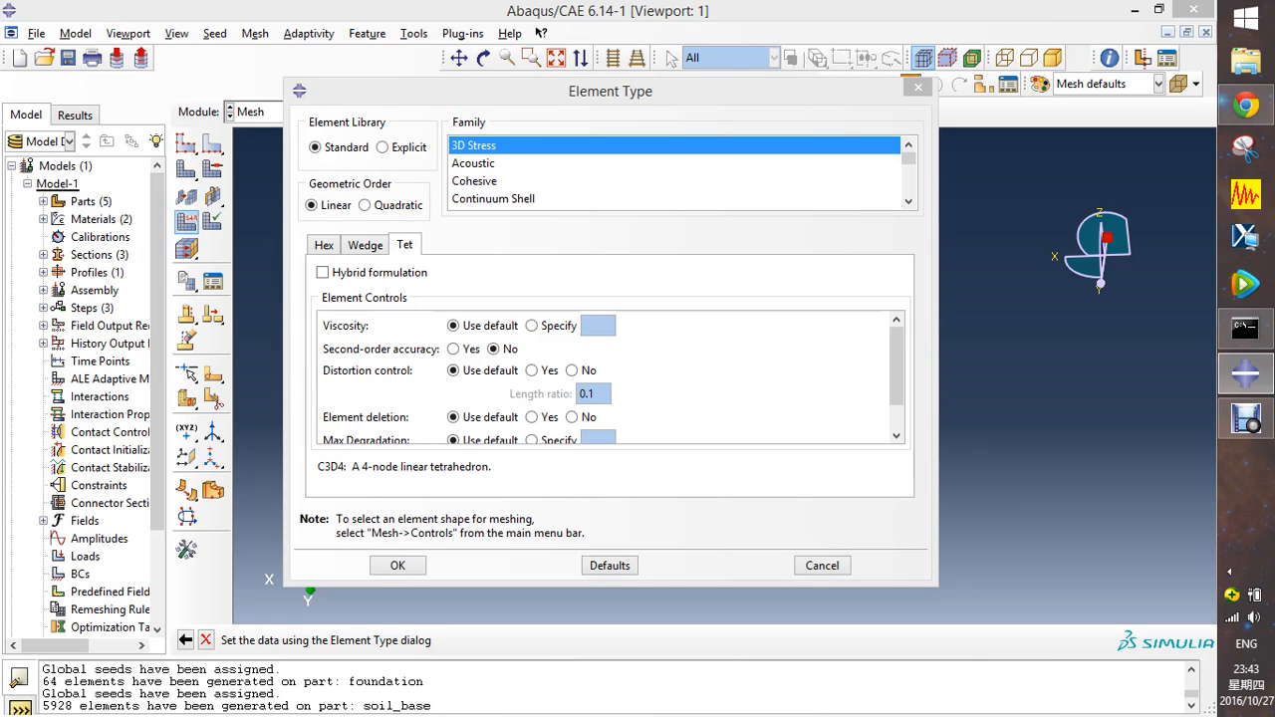
left_click(398, 566)
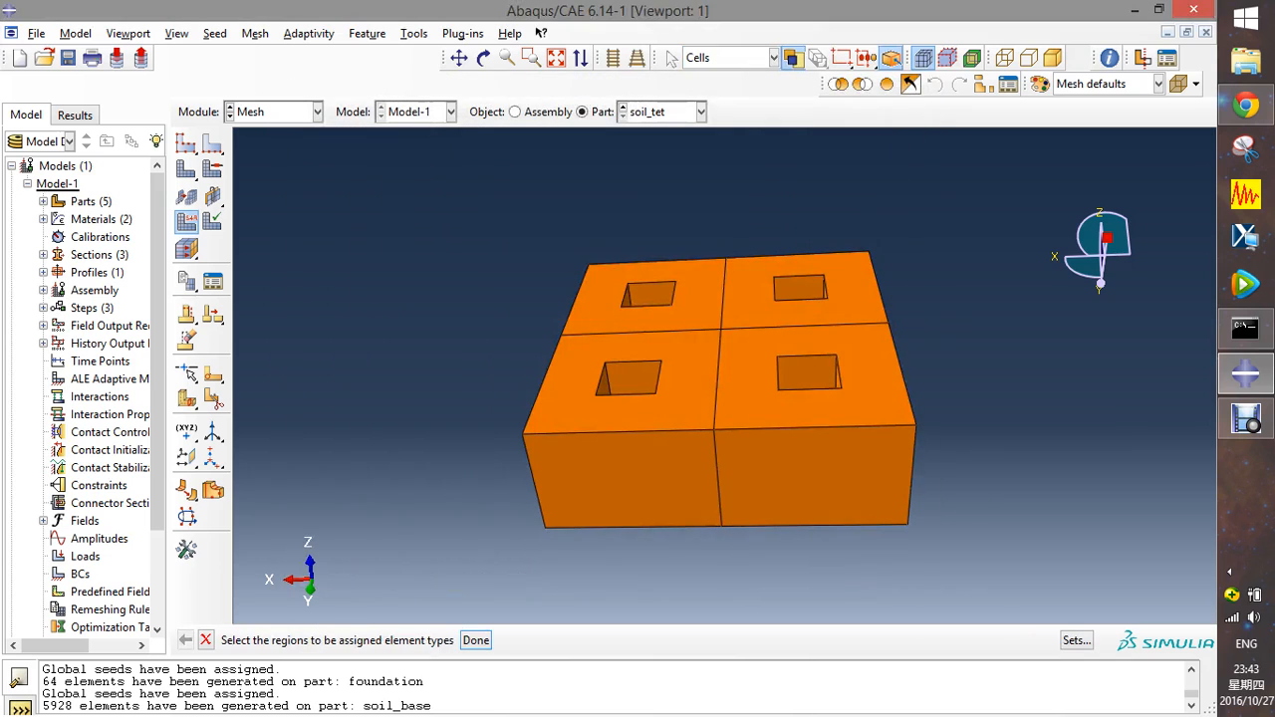
- Reopen the element type settings for all soil_tet cells and compare the Hex and Tet options
scroll(674, 351, "down", 3)
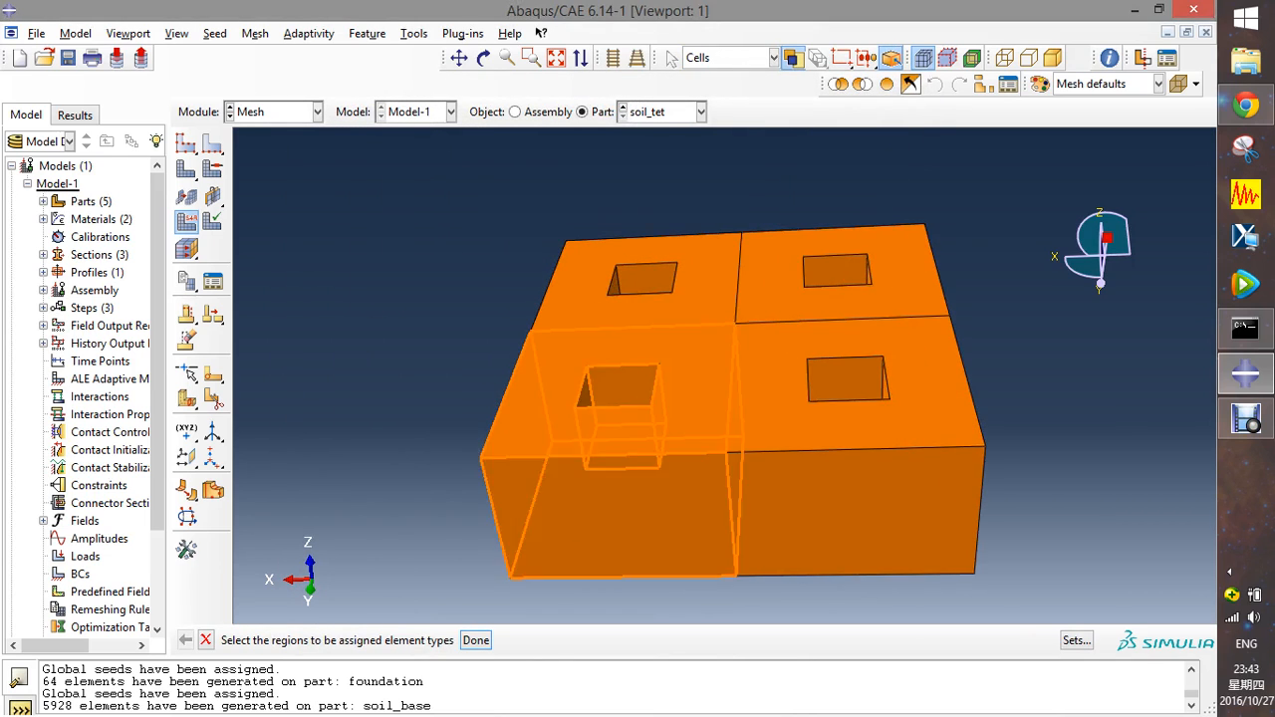
scroll(674, 350, "up", 3)
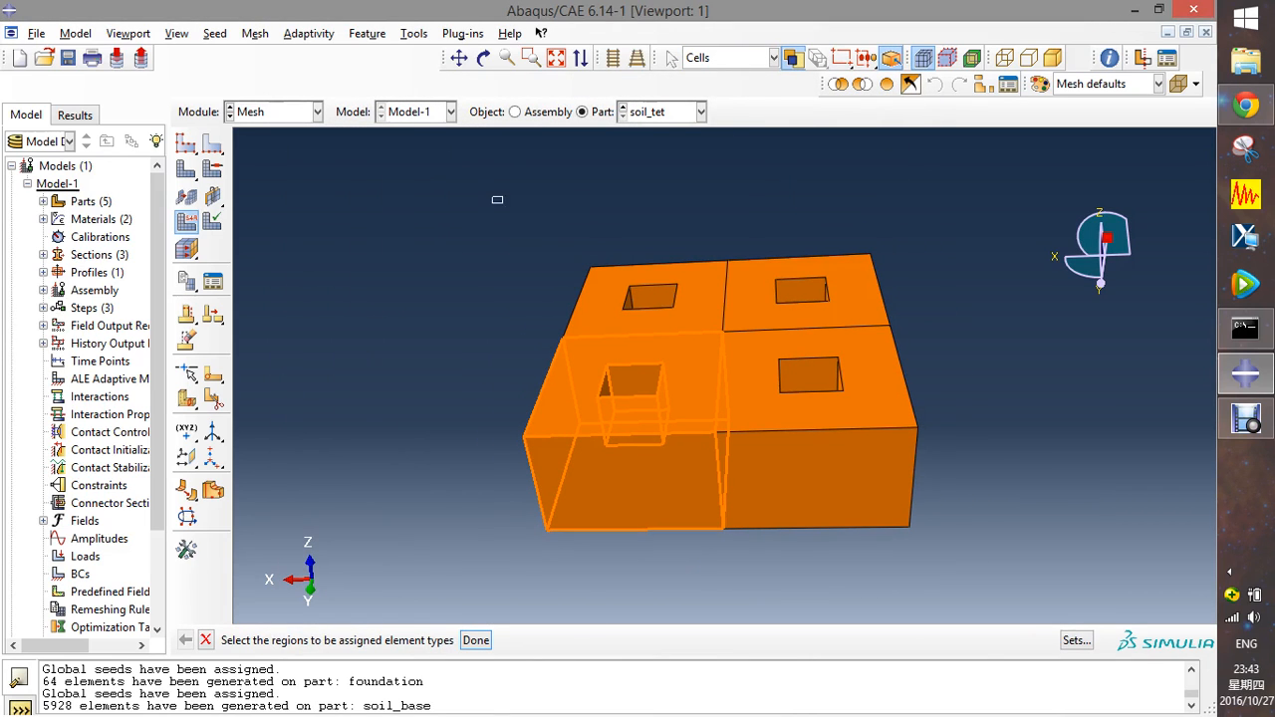
left_click_drag(494, 198, 987, 583)
left_click(476, 641)
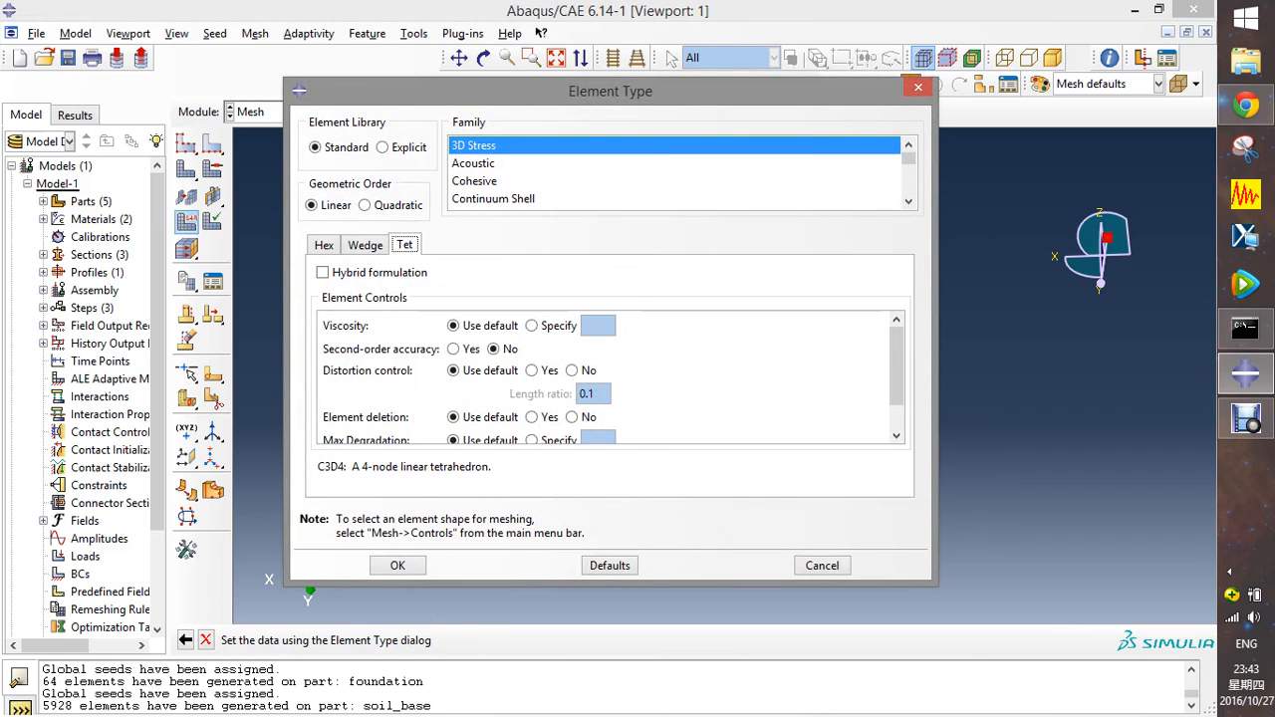
left_click(324, 245)
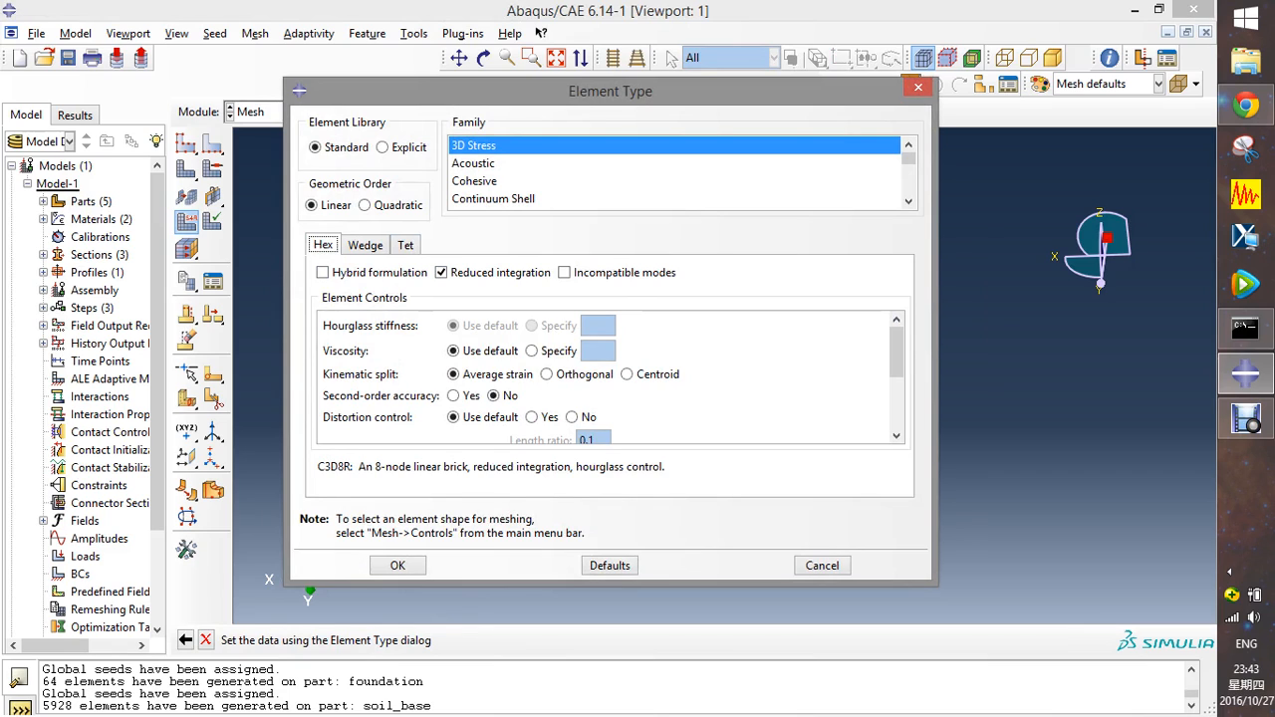
left_click(406, 245)
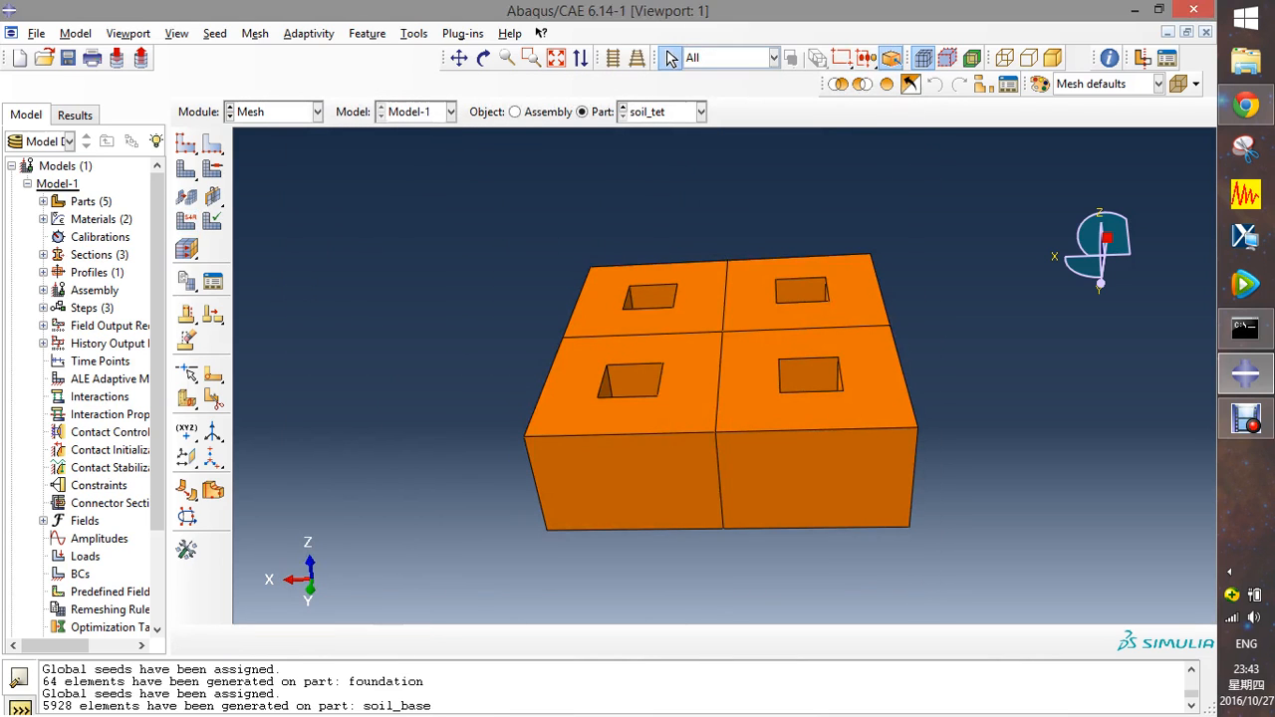
- Set the mesh controls of all soil_tet cells to the Tet element shape with the Free technique and default algorithm
left_click(212, 170)
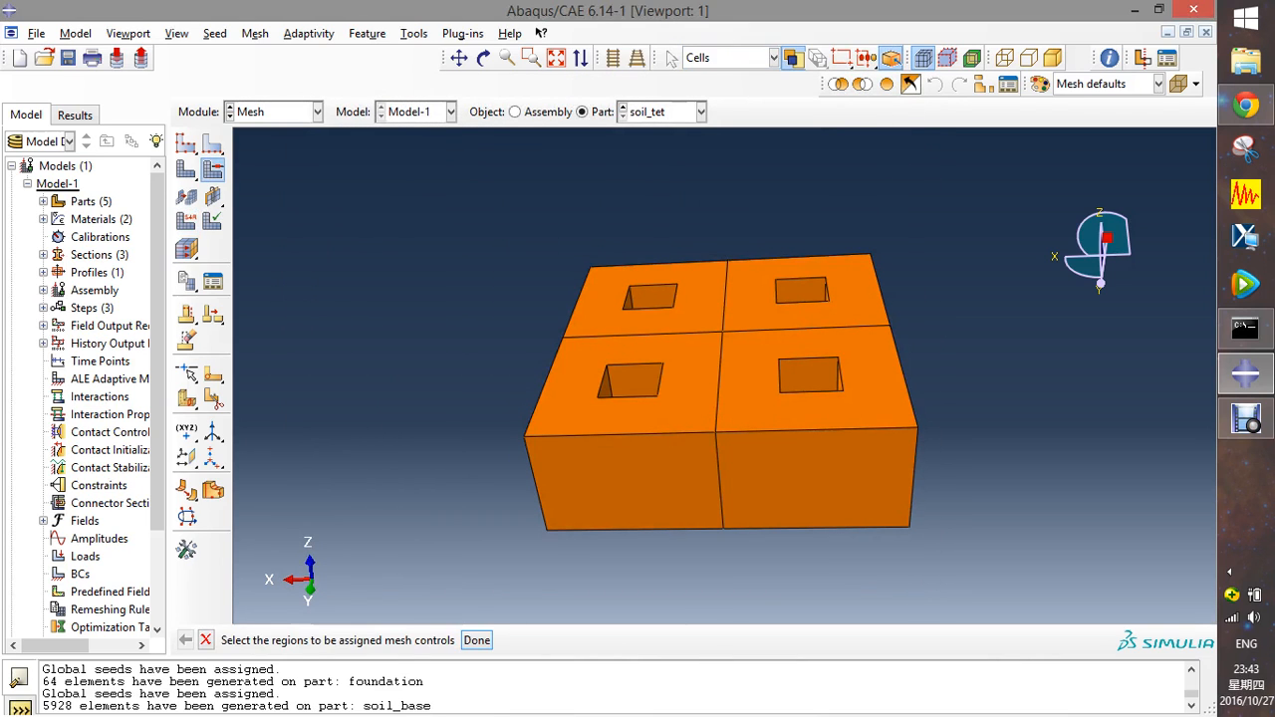
left_click_drag(446, 236, 1038, 600)
left_click(478, 641)
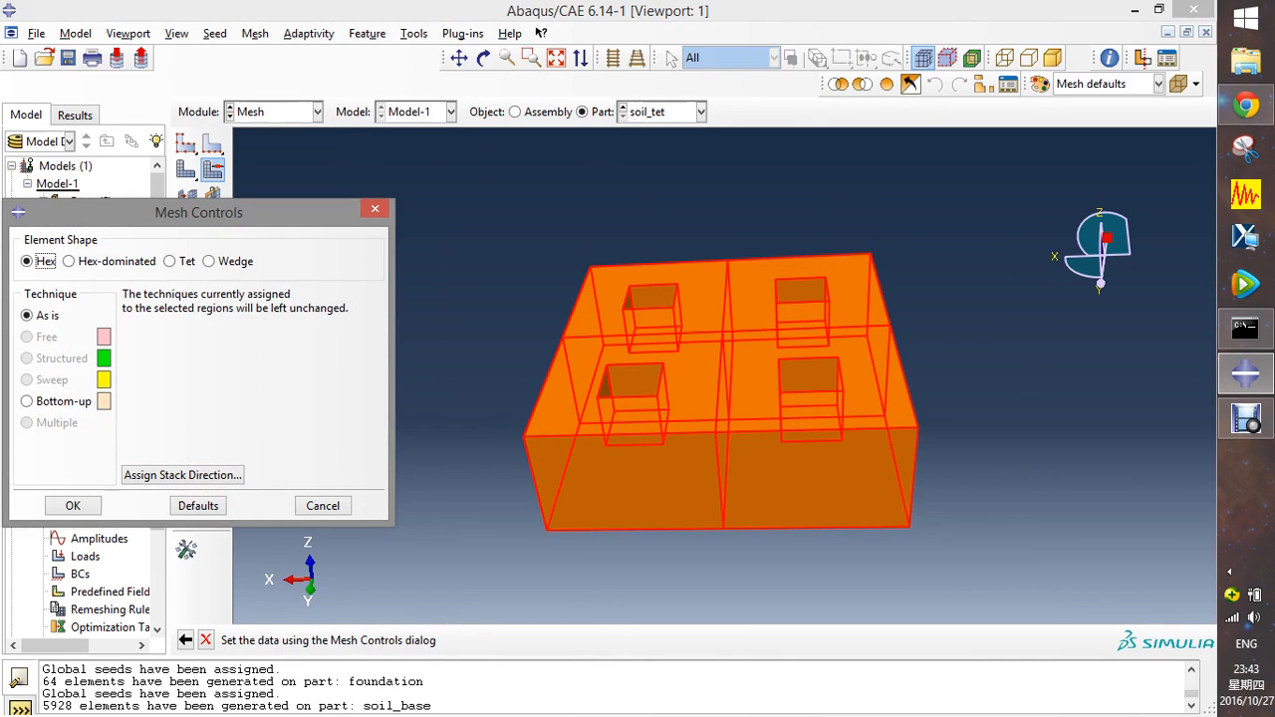
left_click(170, 261)
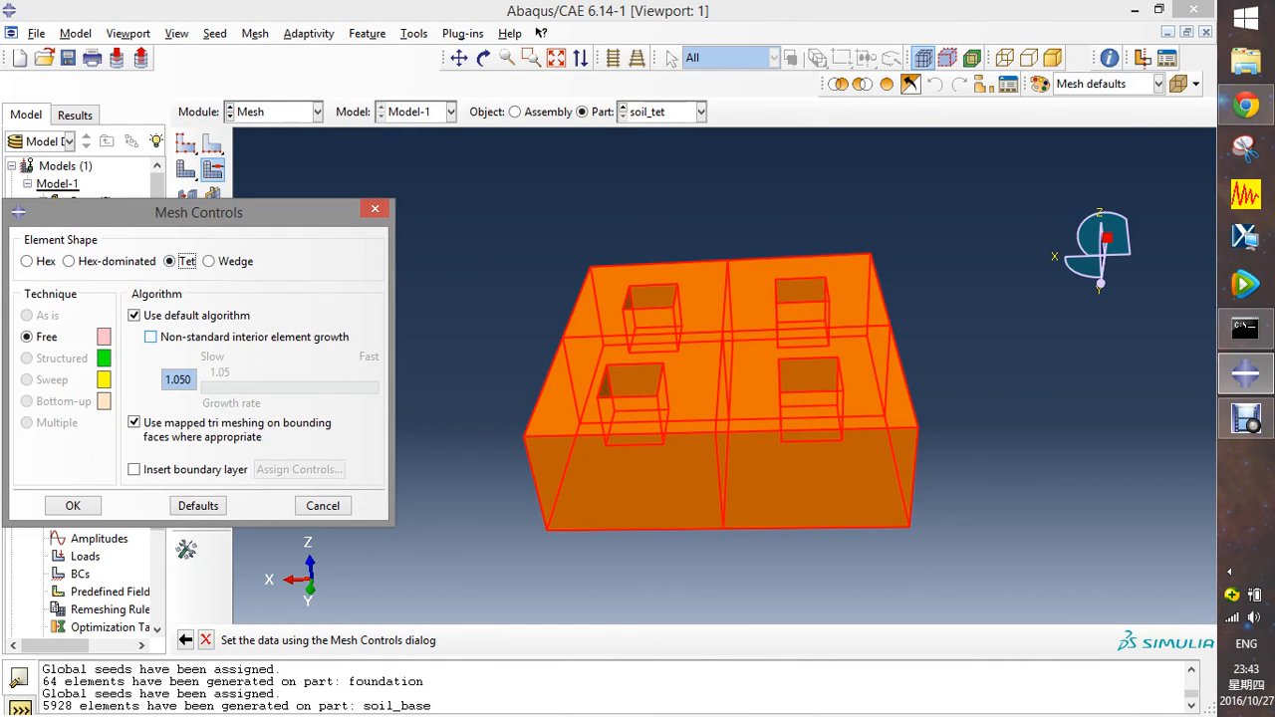
left_click(73, 505)
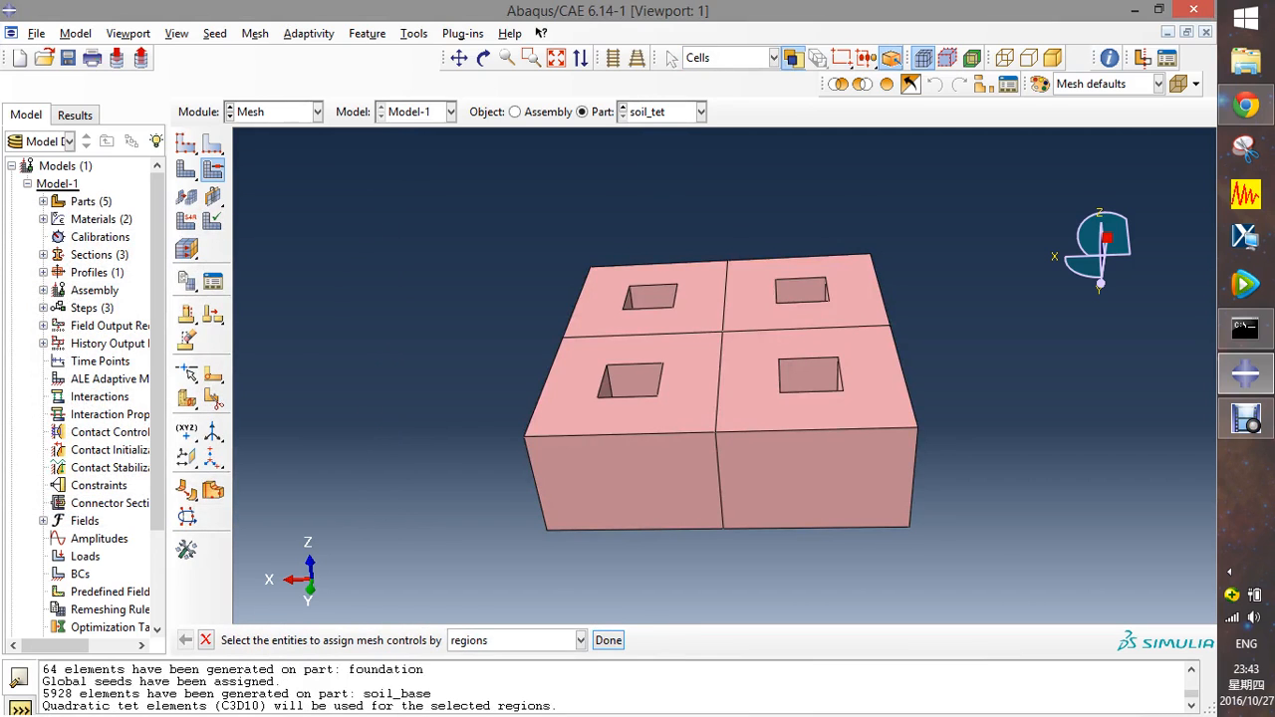
- Assign Standard 3D Stress elements with linear geometric order (C3D4) to all soil_tet cells
scroll(443, 372, "up", 1)
scroll(443, 372, "down", 3)
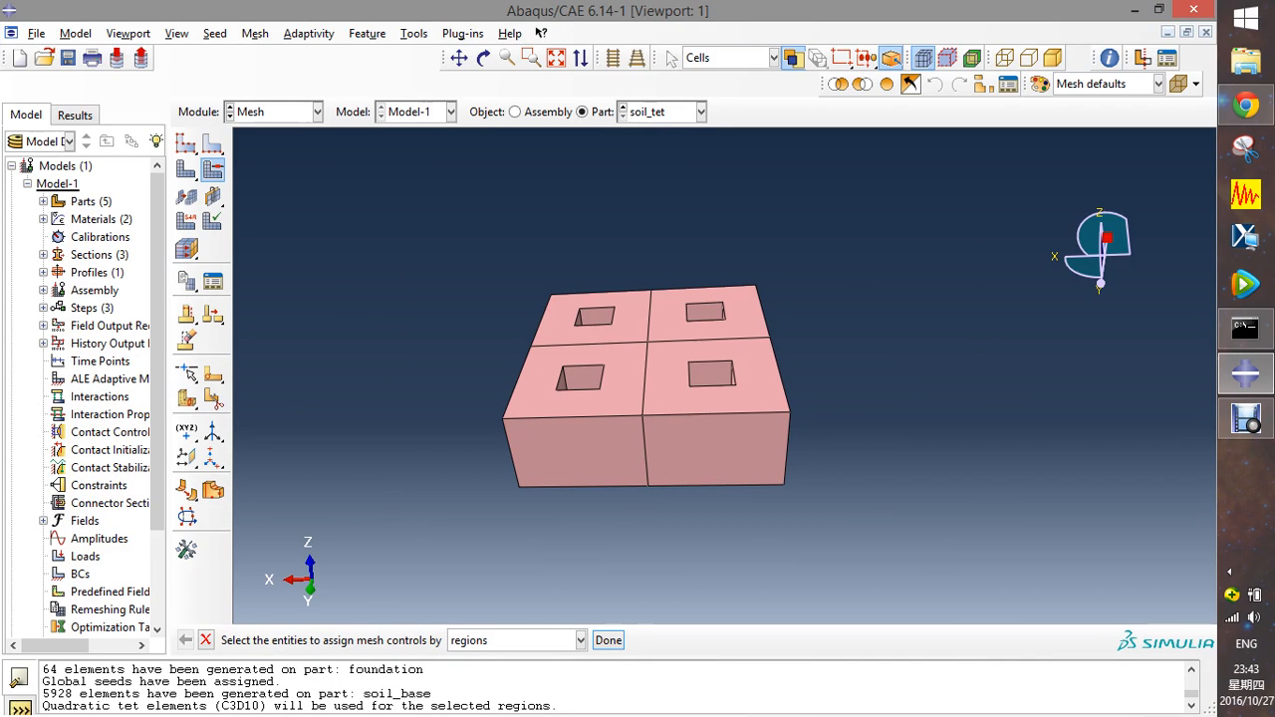
left_click(186, 221)
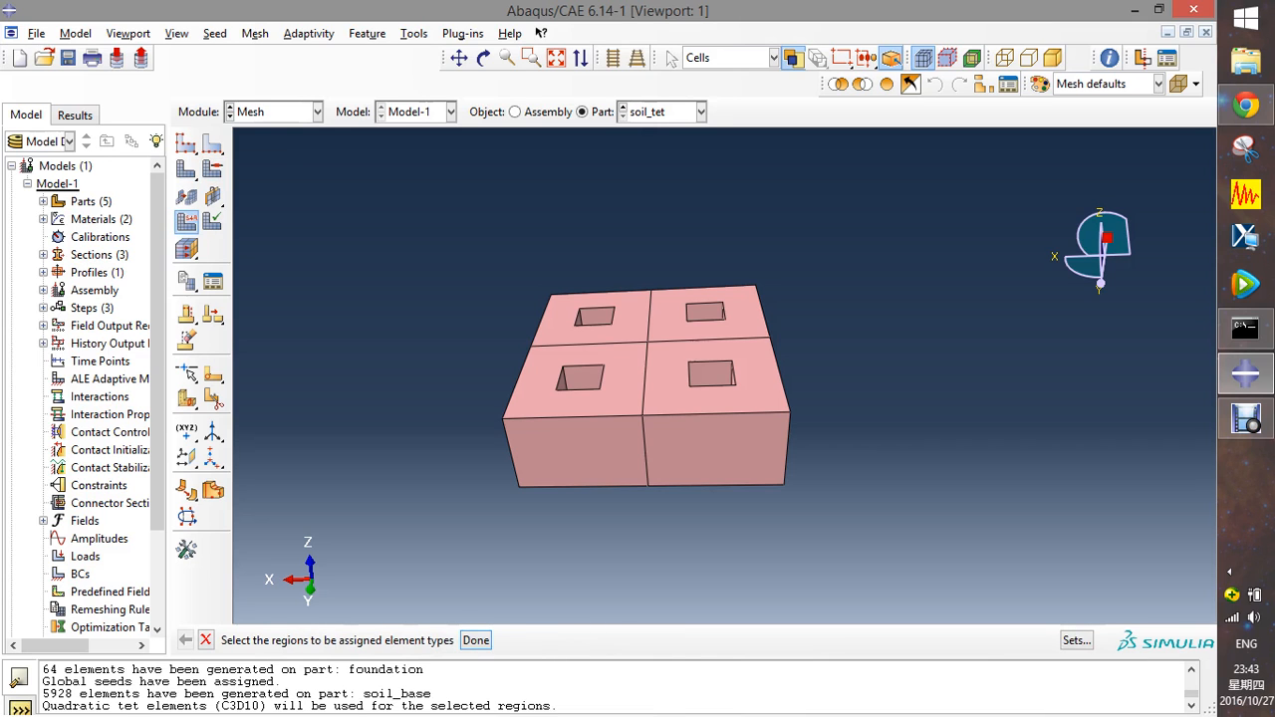
left_click_drag(502, 210, 883, 598)
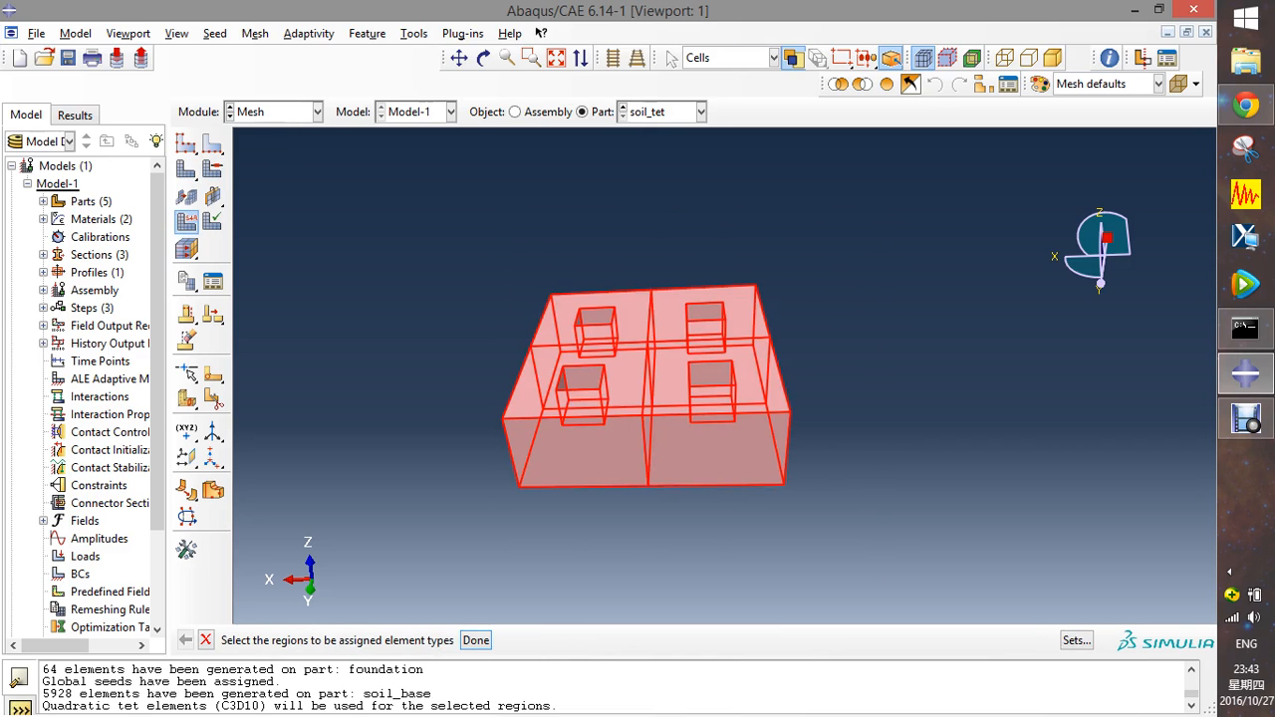
left_click(477, 641)
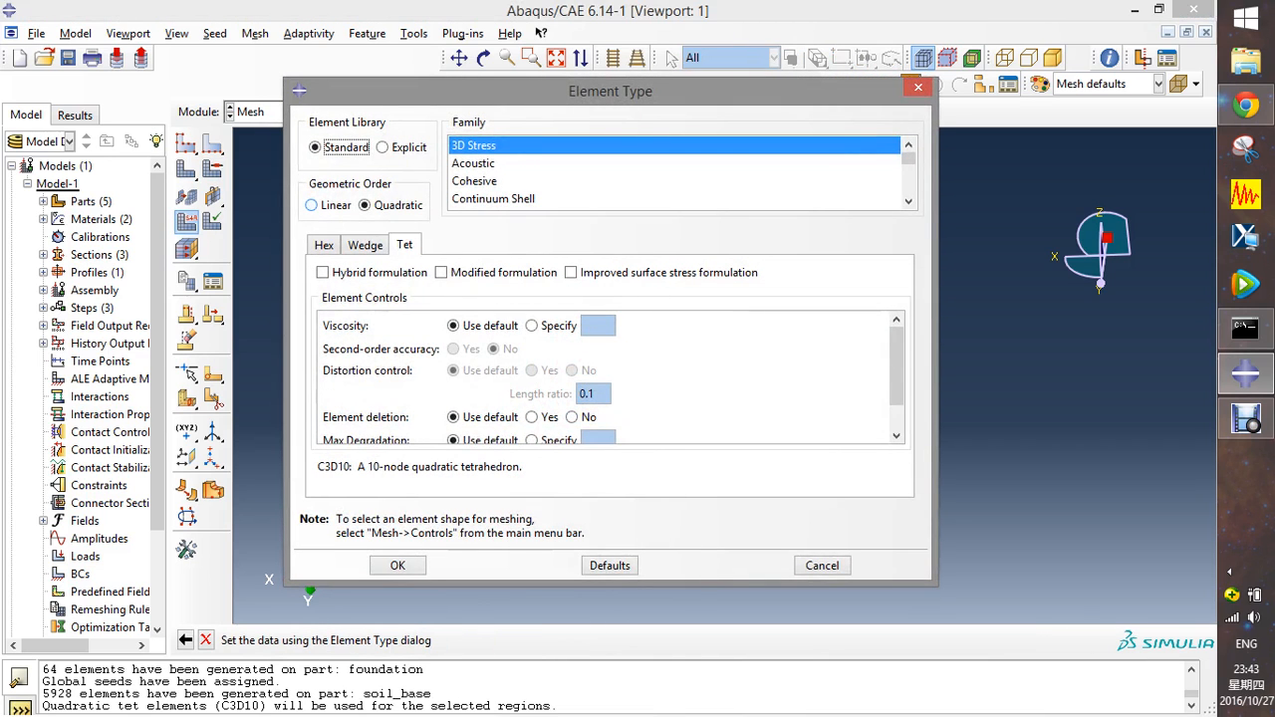
left_click(324, 206)
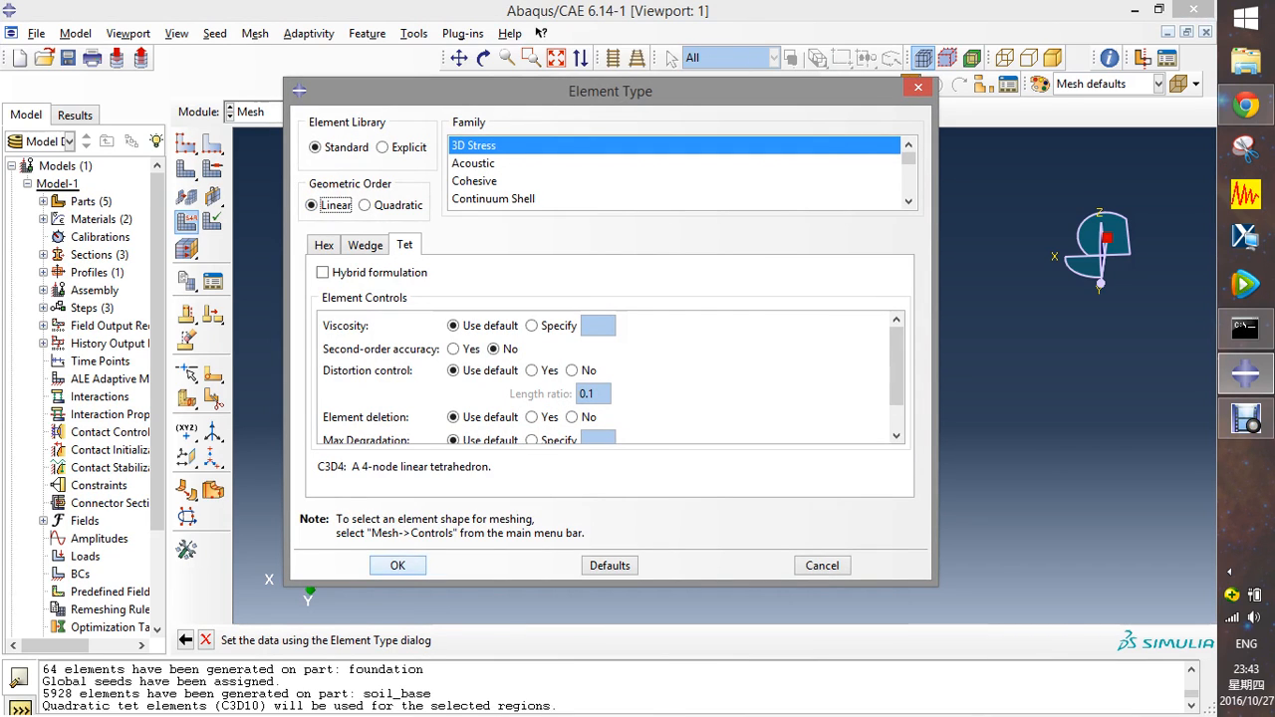
left_click(398, 565)
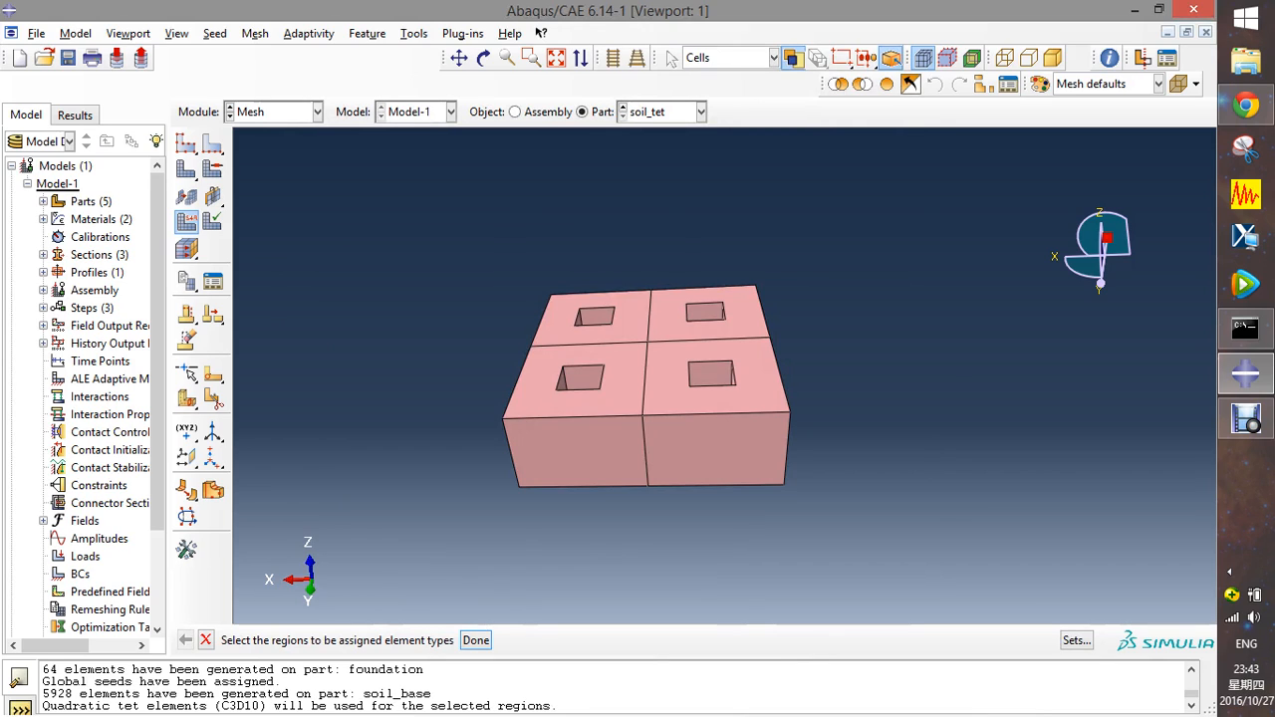
- Mesh soil_tet with tetrahedral elements and inspect the mesh on its upper face and around the four pits
left_click(187, 169)
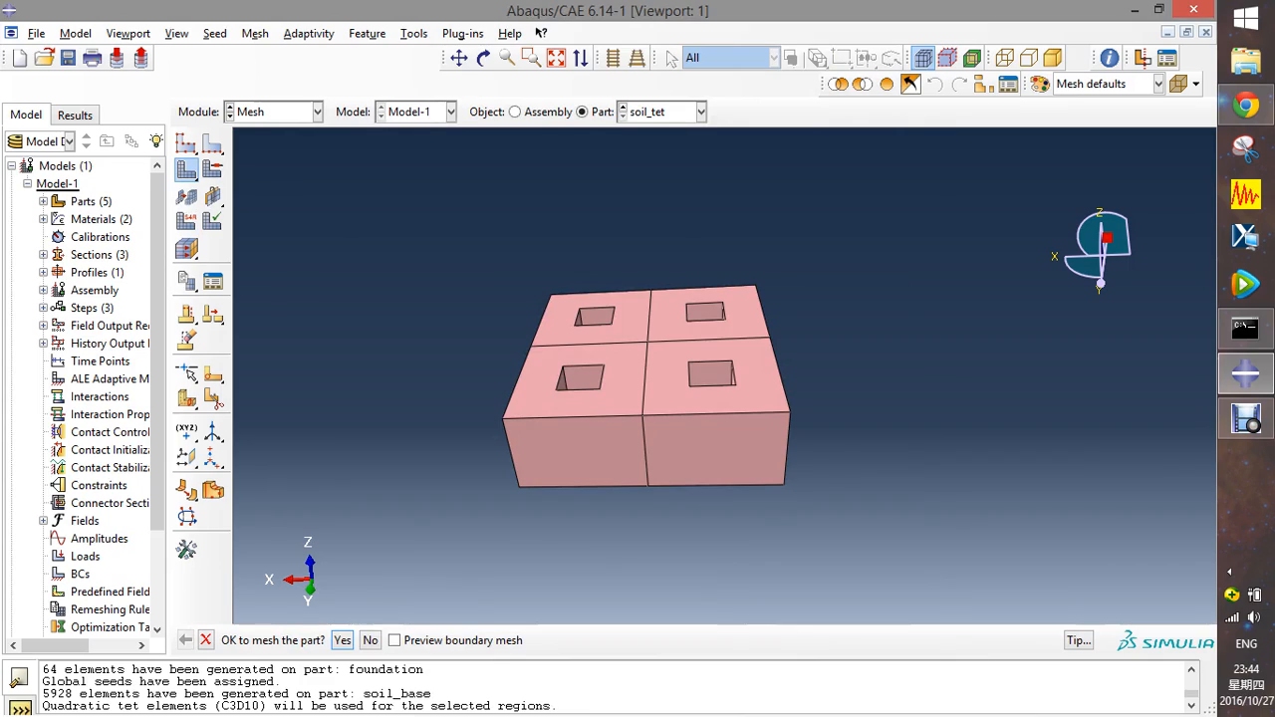
left_click(342, 641)
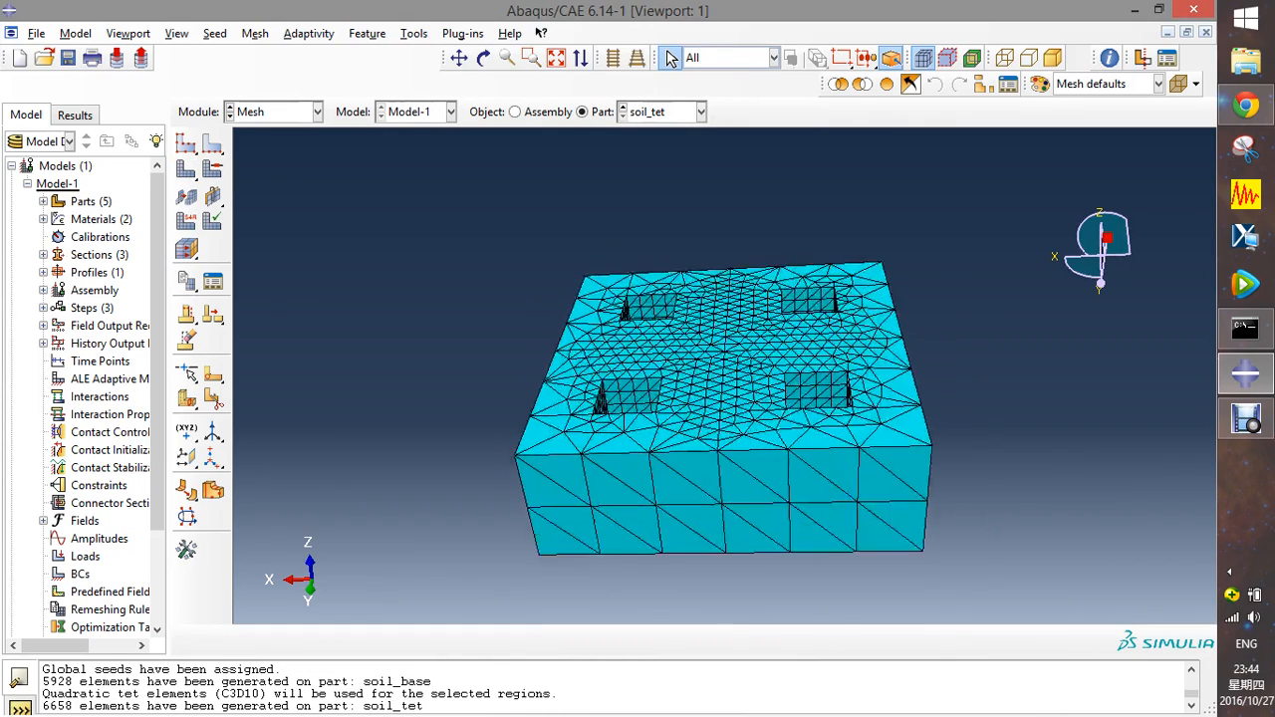
left_click(483, 58)
left_click_drag(727, 328, 737, 418)
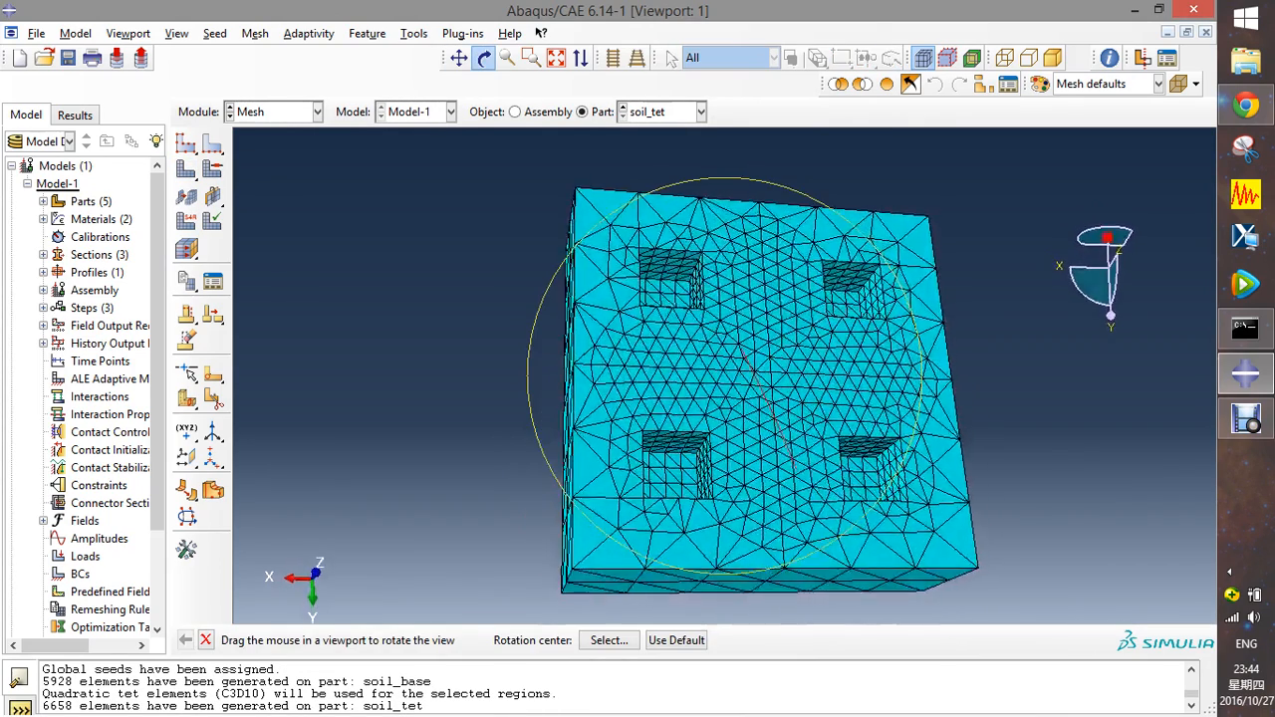
left_click_drag(791, 458, 755, 413)
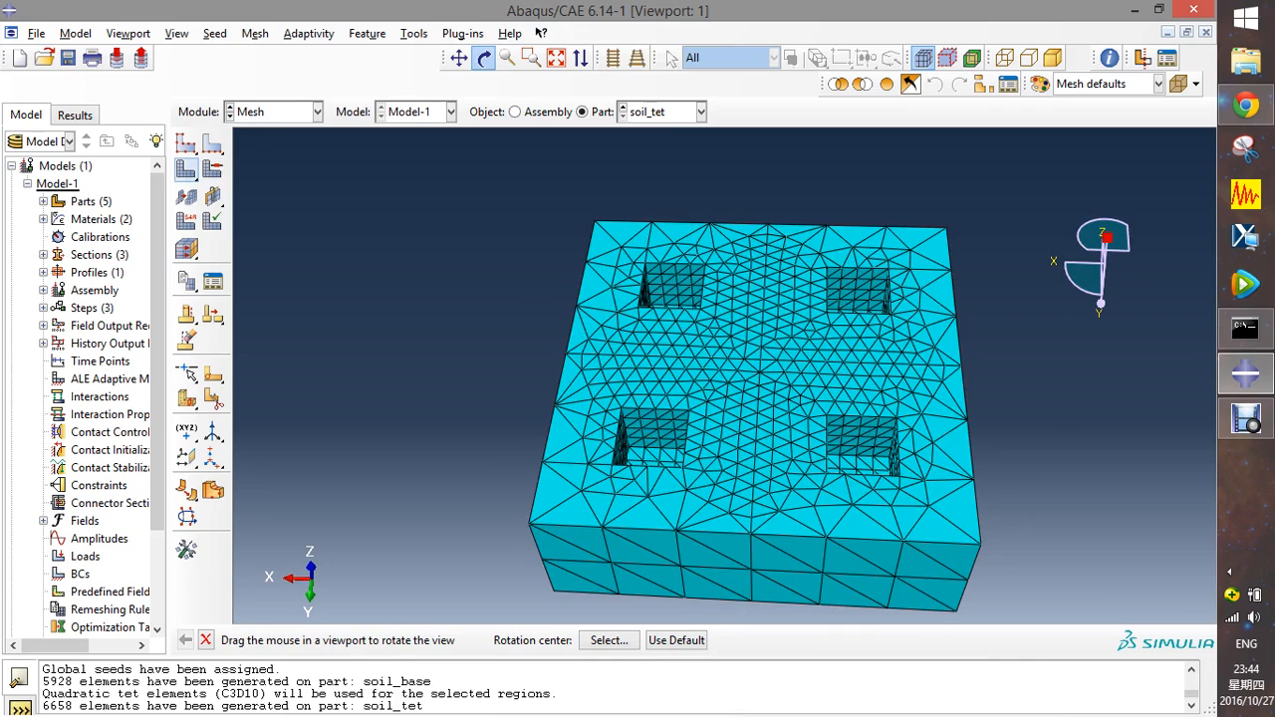
- Delete the mesh of the soil_tet part
left_click(186, 170)
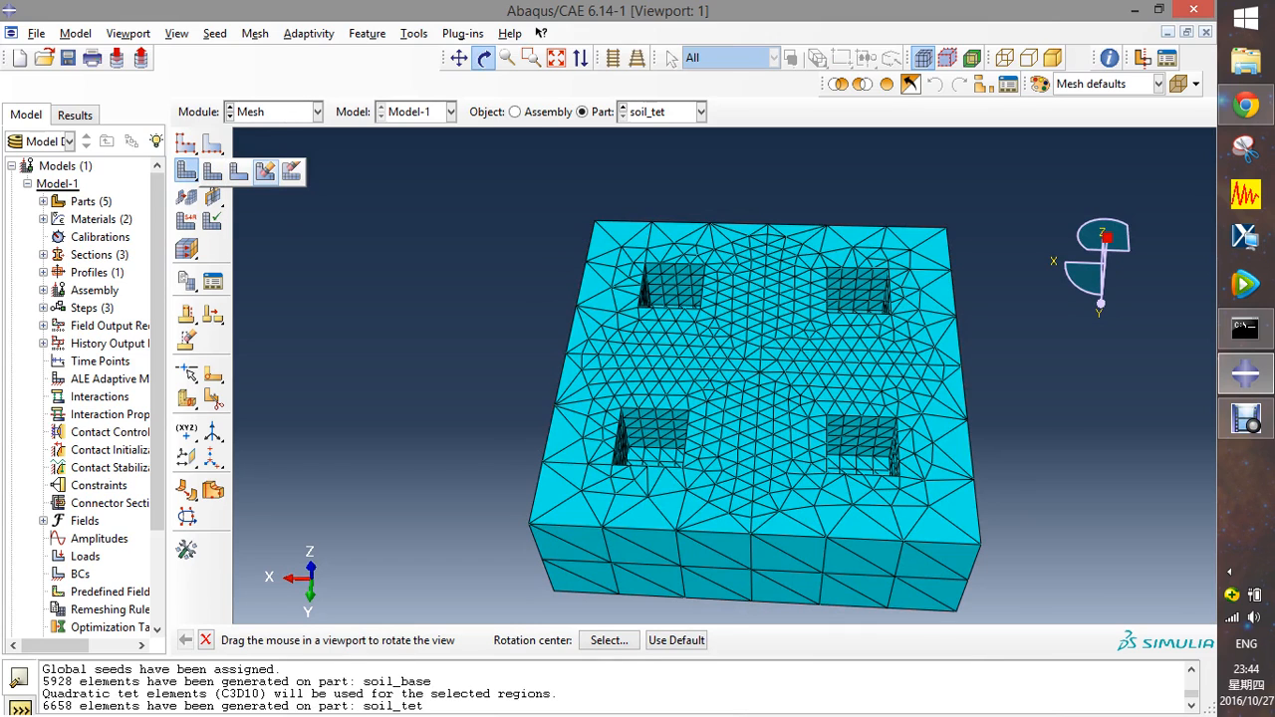
left_click(264, 171)
left_click(383, 641)
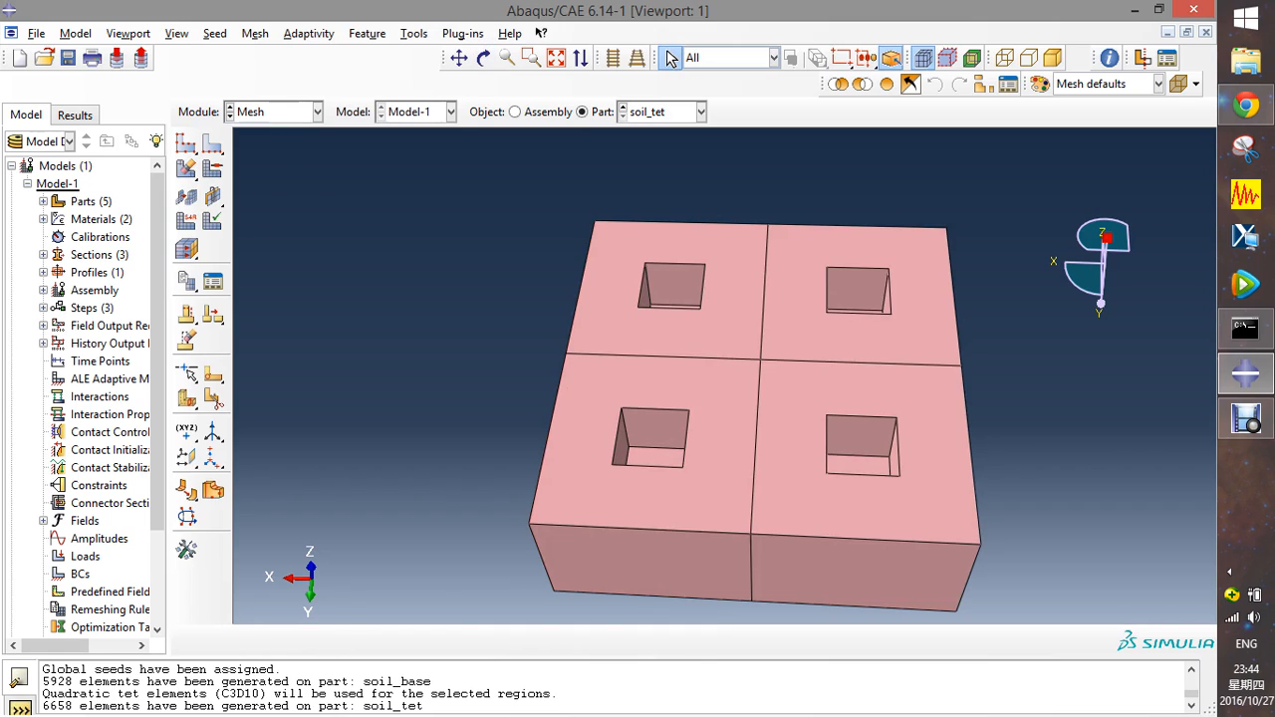
left_click(316, 111)
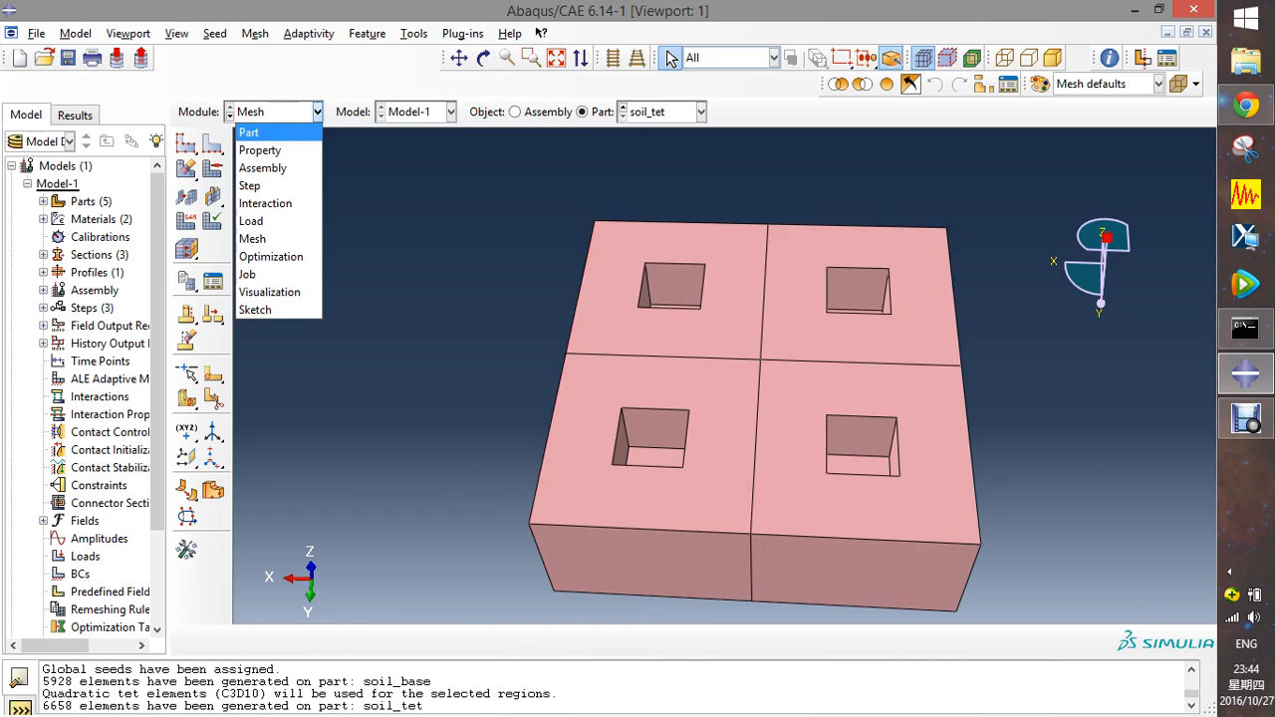
left_click(260, 151)
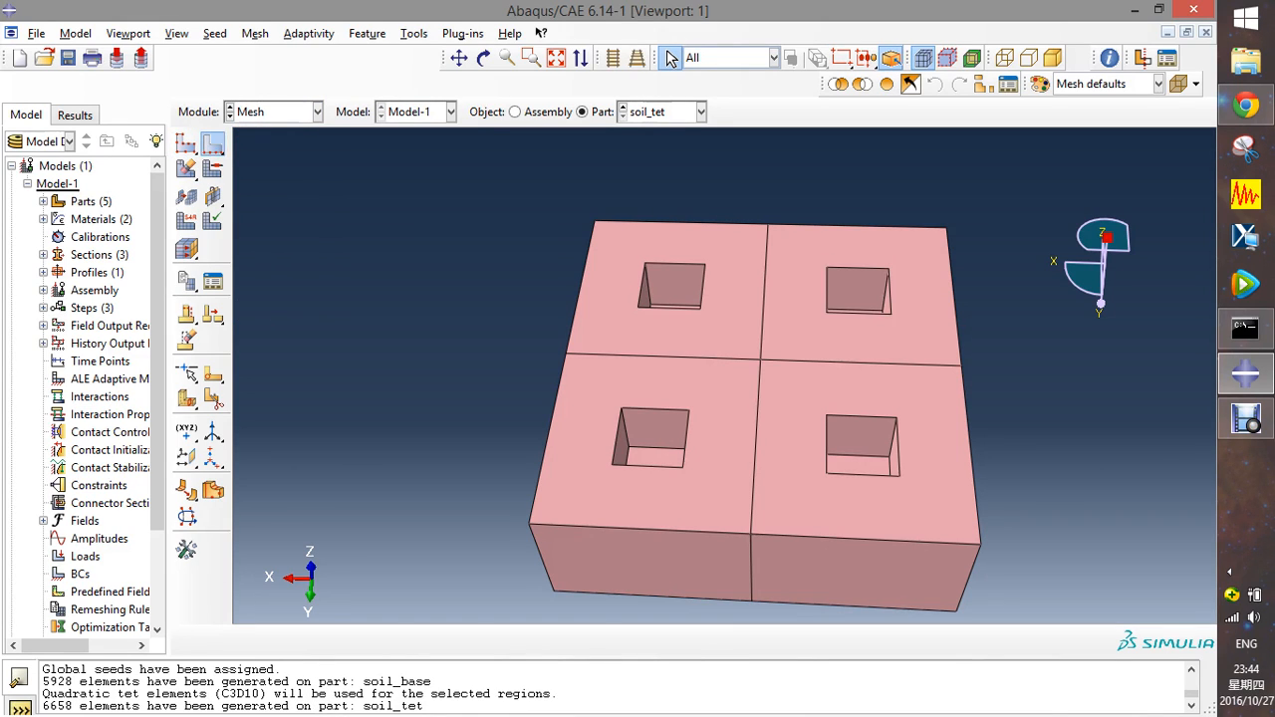
- Seed the four partition edges crossing soil_tet's upper face by size with an approximate element size of 1
left_click(212, 144)
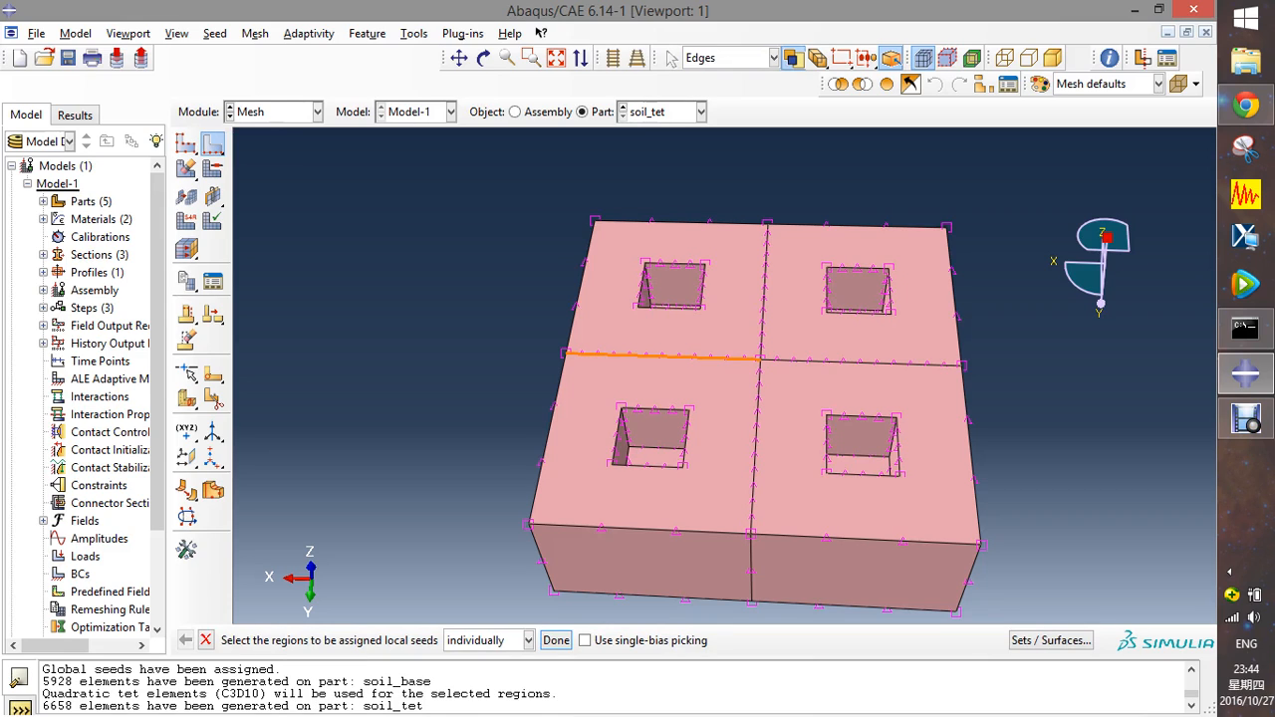
left_click(687, 356)
left_click(766, 299, "shift")
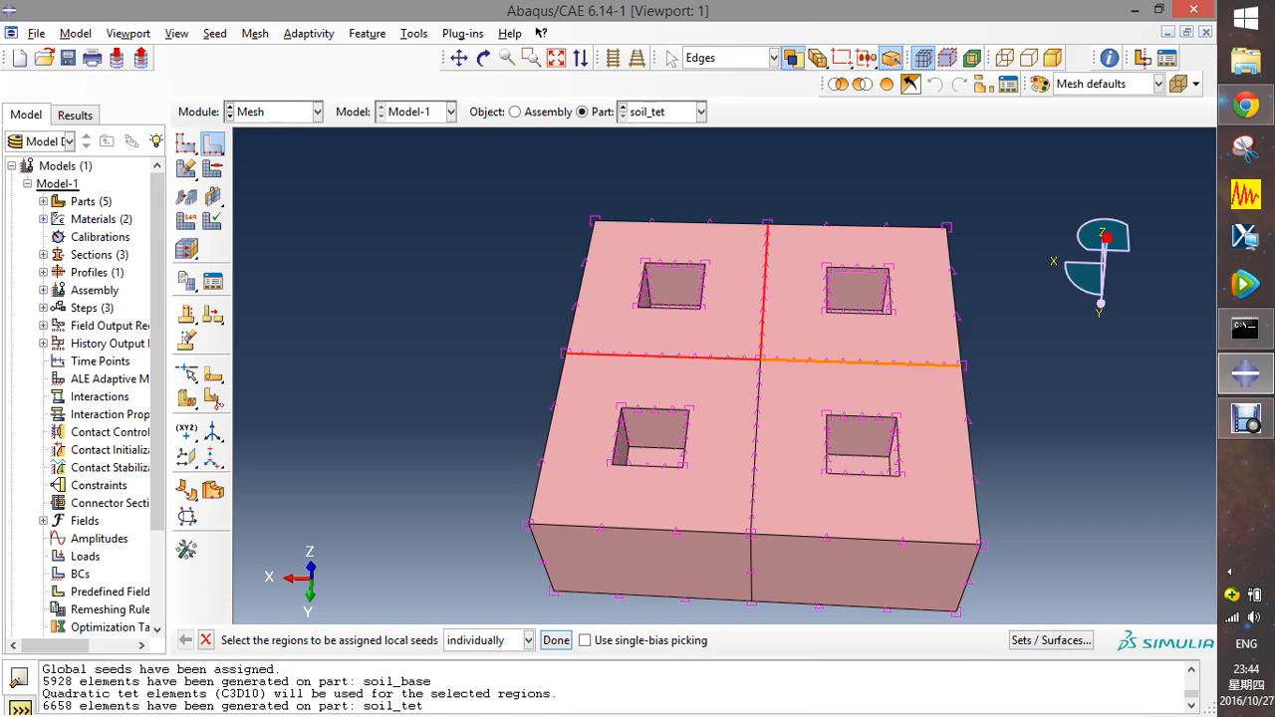
left_click(837, 361, "shift")
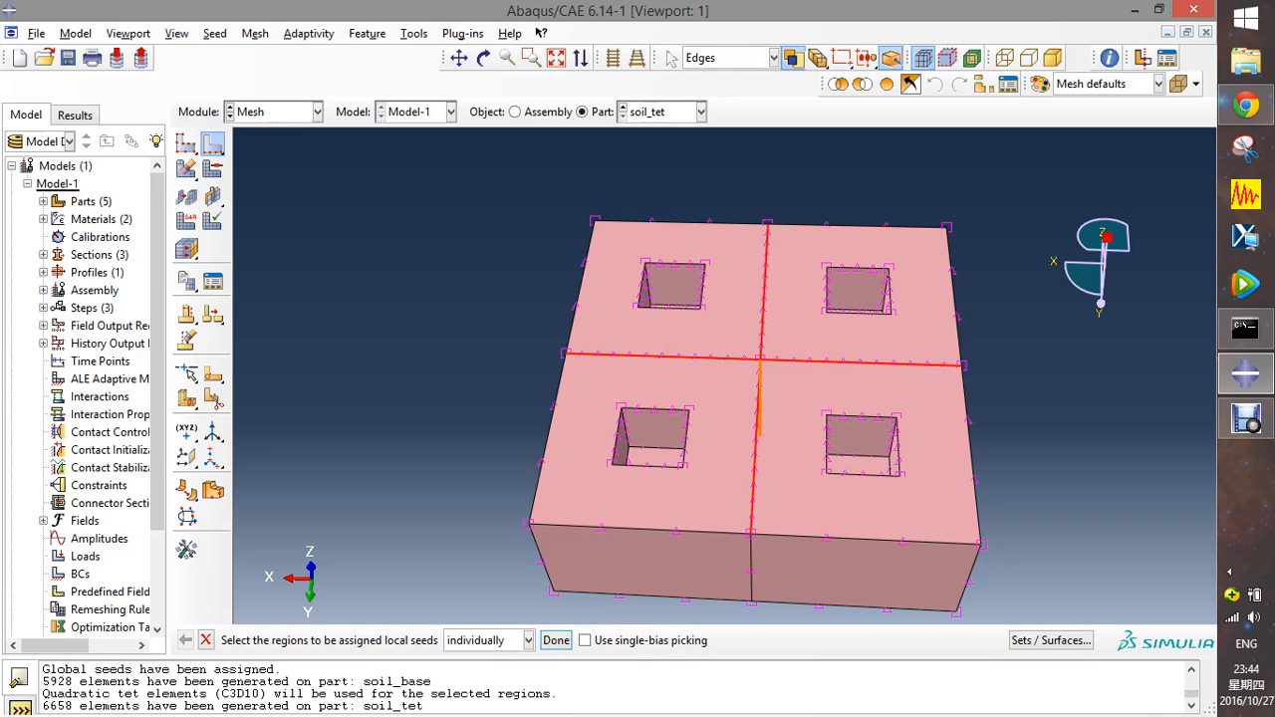
scroll(939, 384, "down", 3)
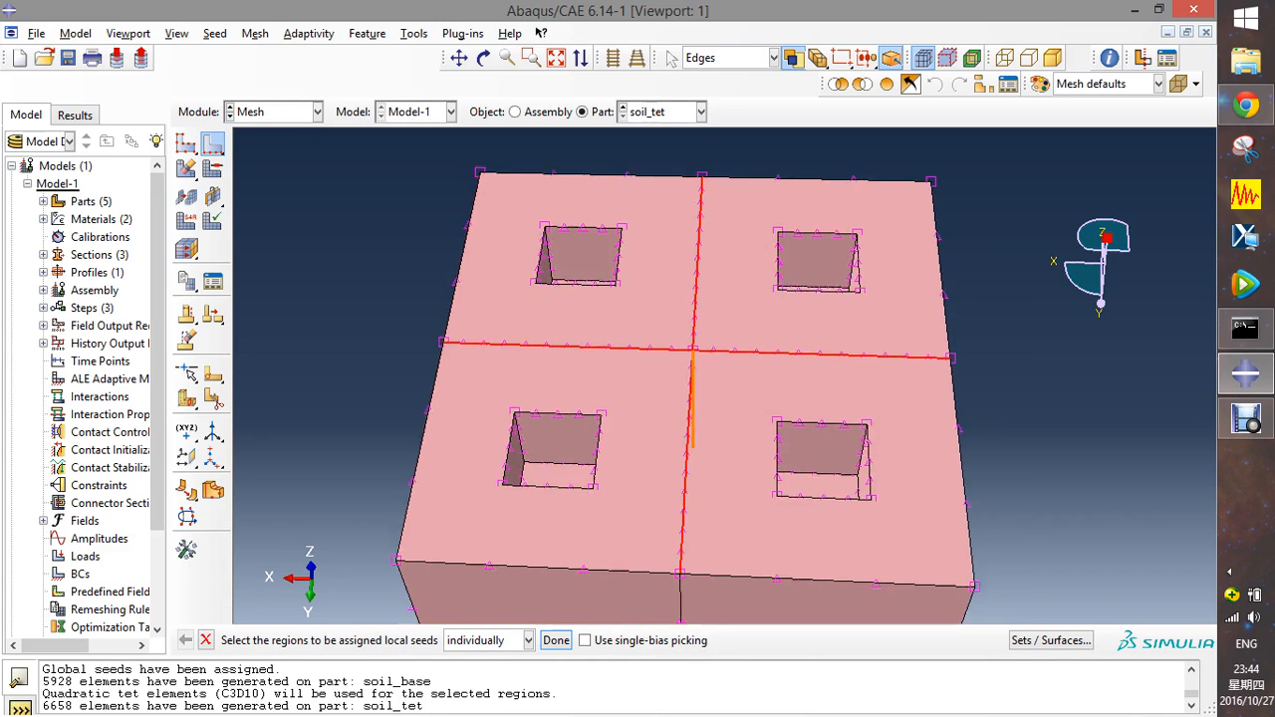
scroll(940, 383, "up", 3)
left_click(556, 641)
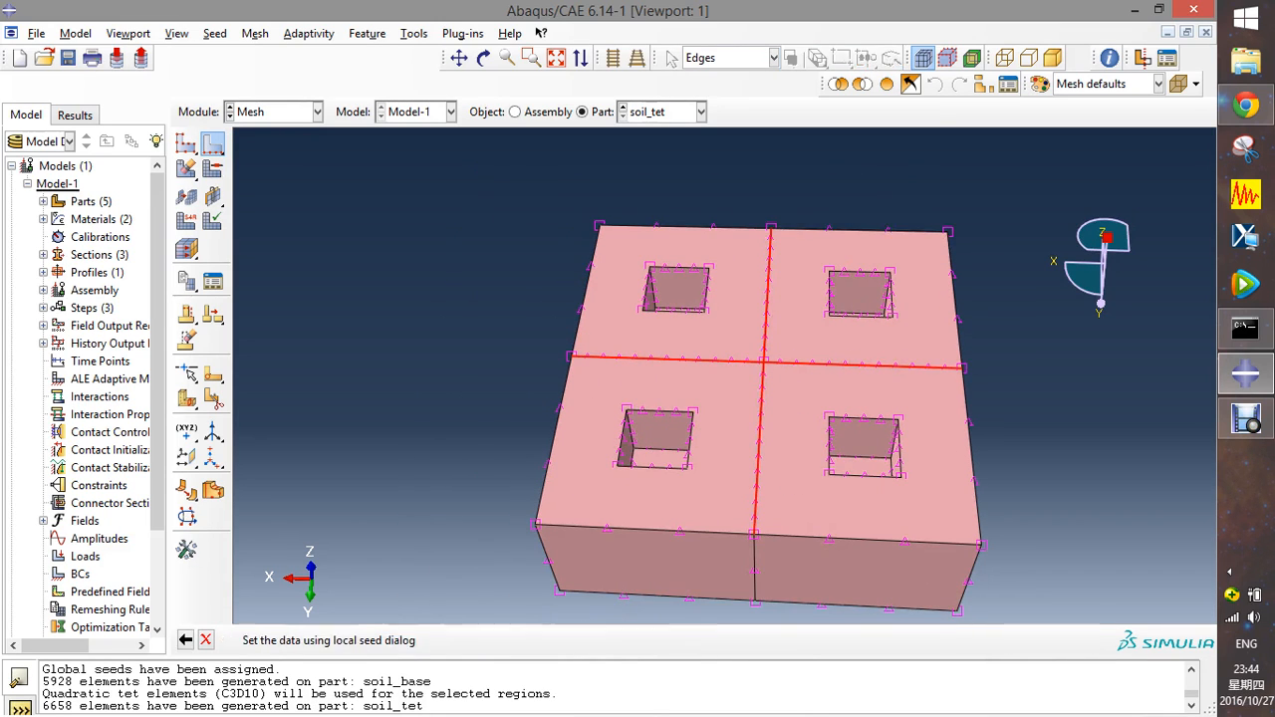
double_click(169, 338)
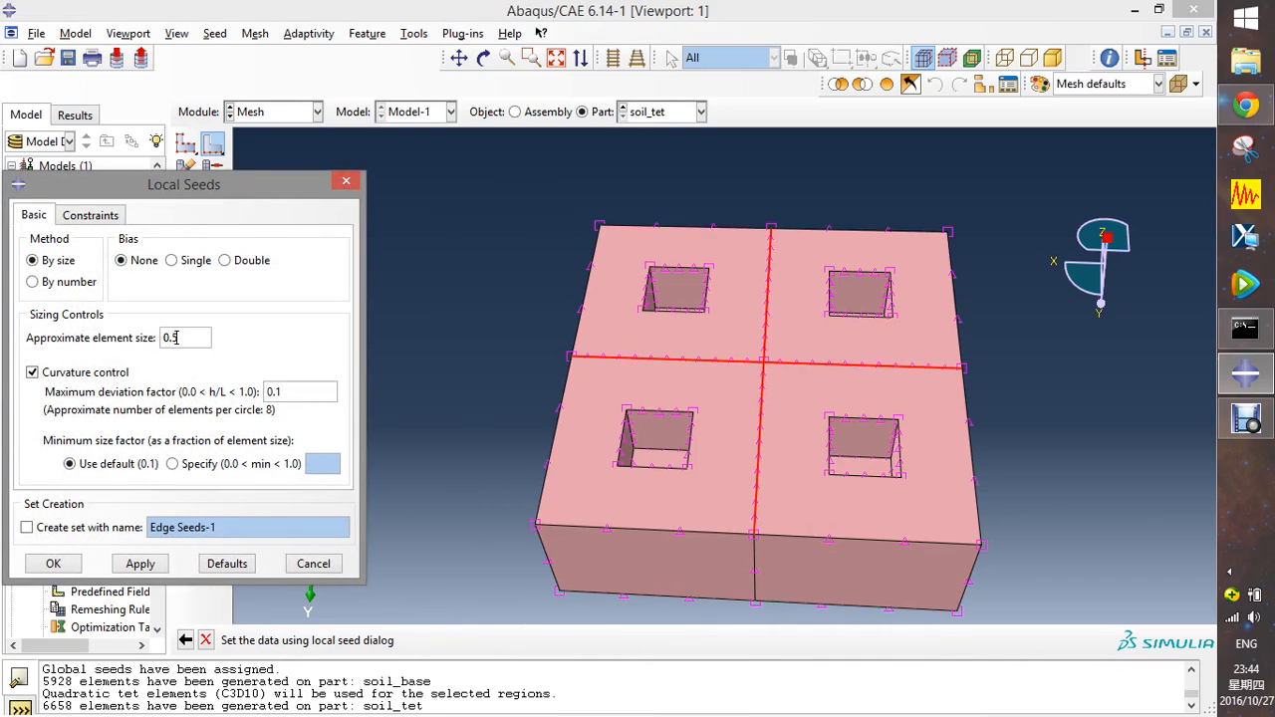
type("1")
left_click(52, 564)
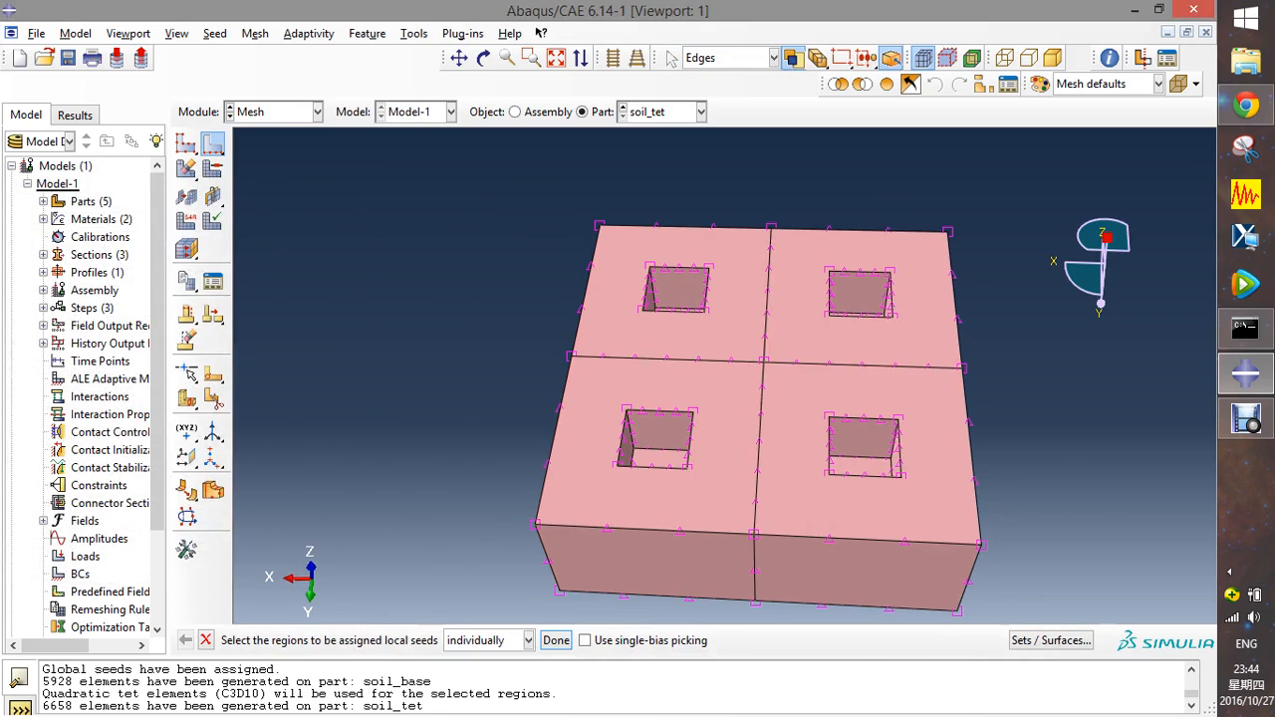
scroll(499, 398, "down", 3)
scroll(498, 399, "up", 4)
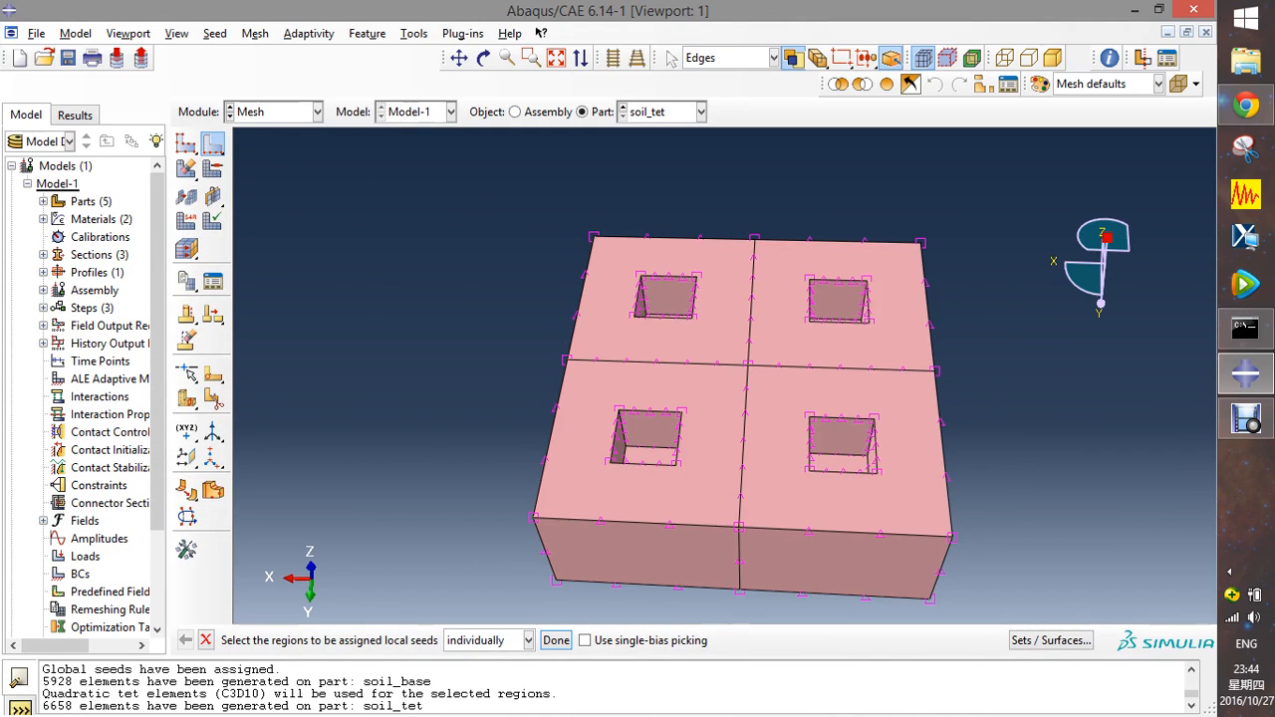
- Mesh the soil_tet part again using the new edge seeds
left_click_drag(187, 170, 214, 173)
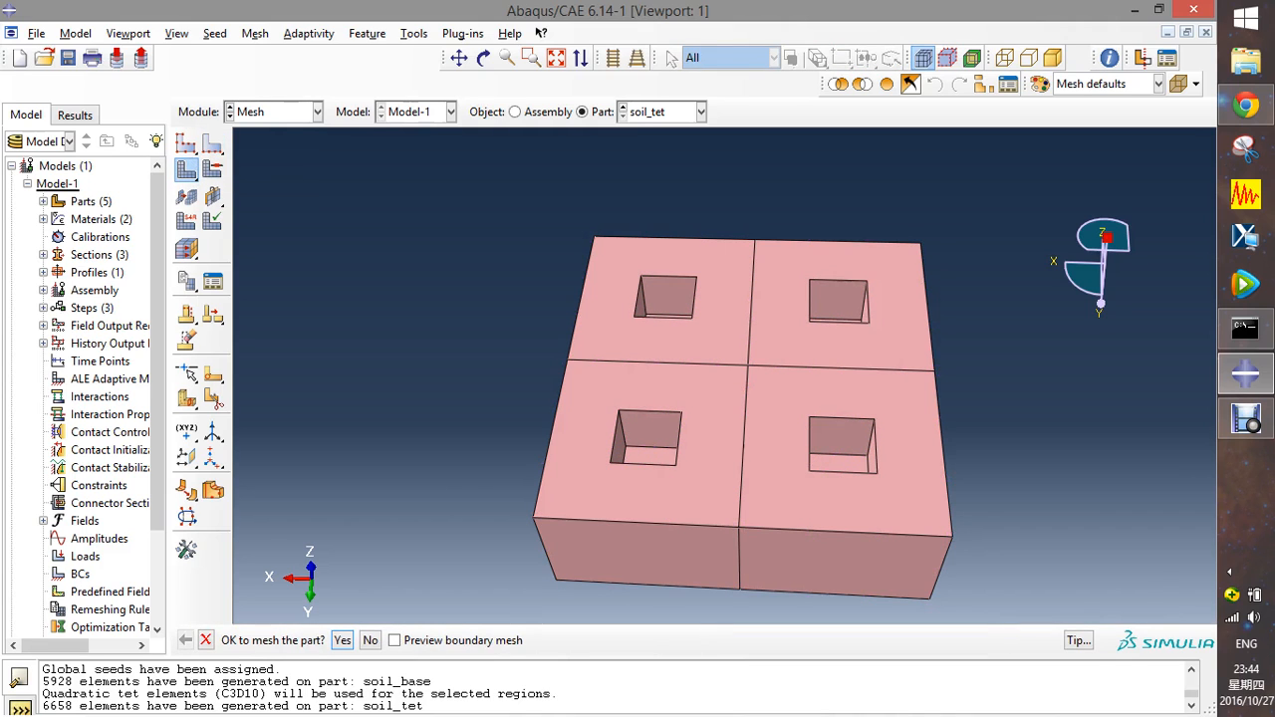
left_click(343, 641)
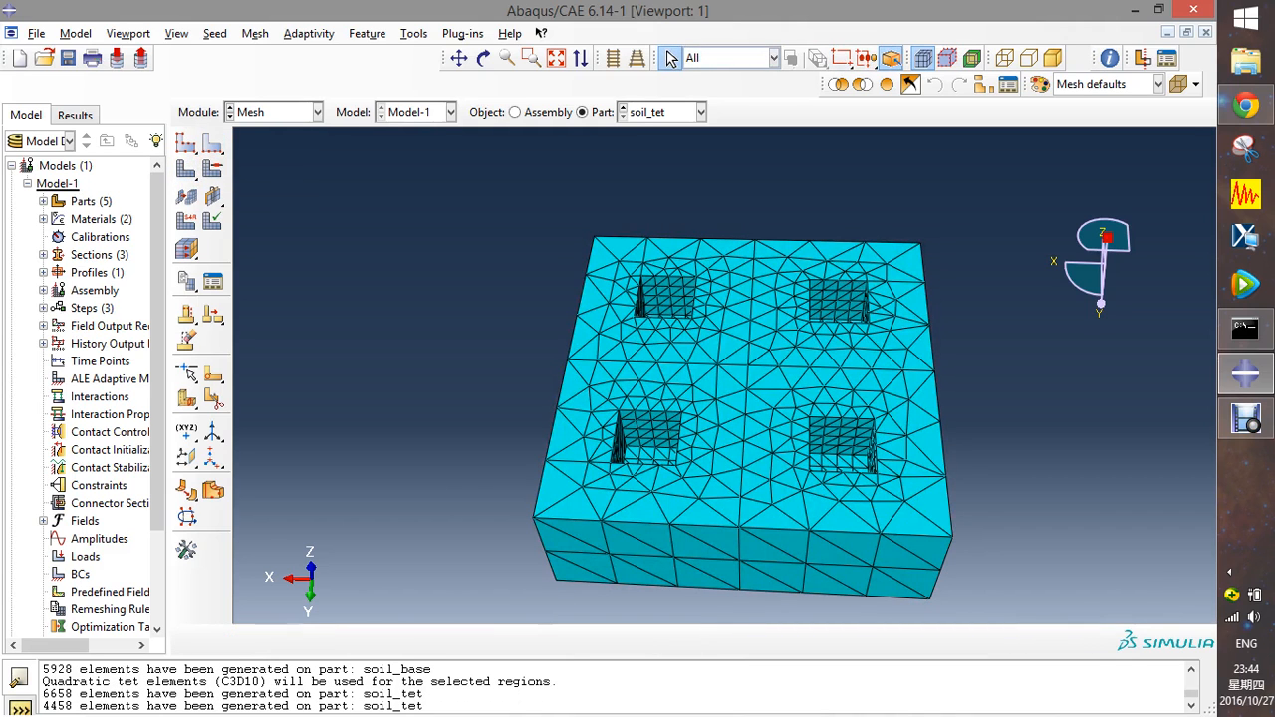
- Examine the soil_tet mesh on its sides, on its upper face and around the four pits
left_click(459, 58)
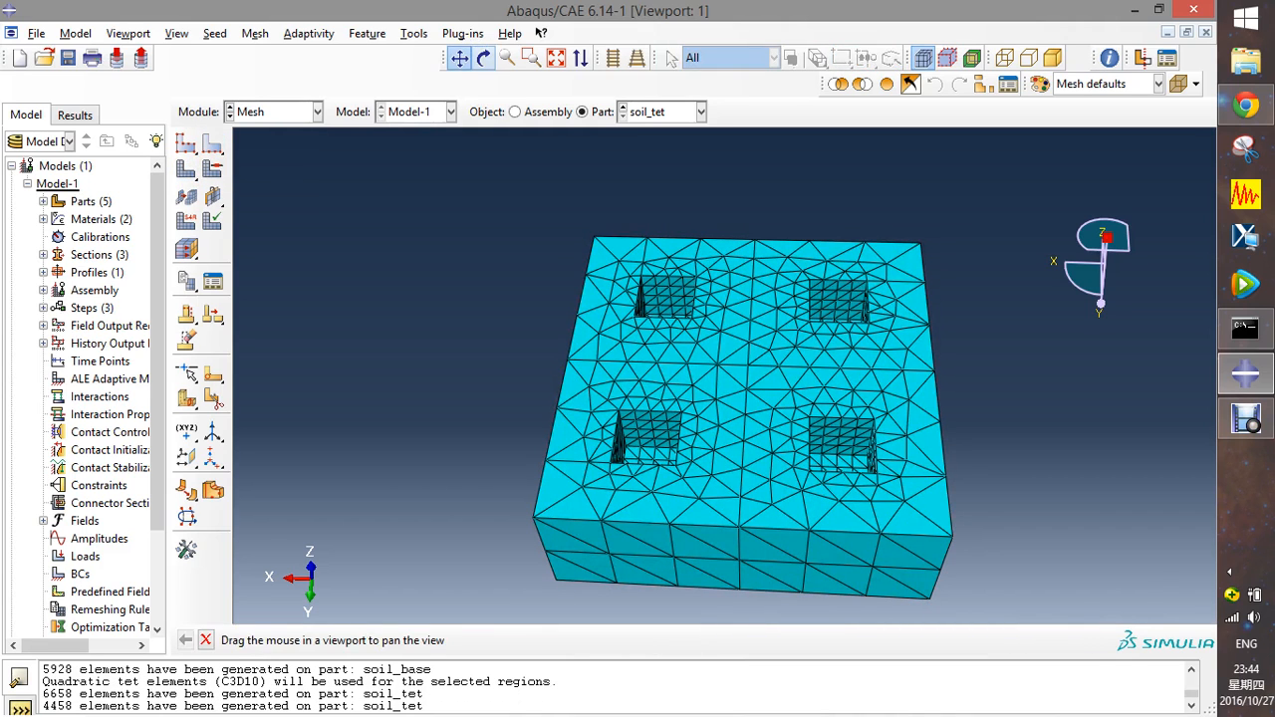
left_click(485, 58)
left_click_drag(729, 381, 852, 293)
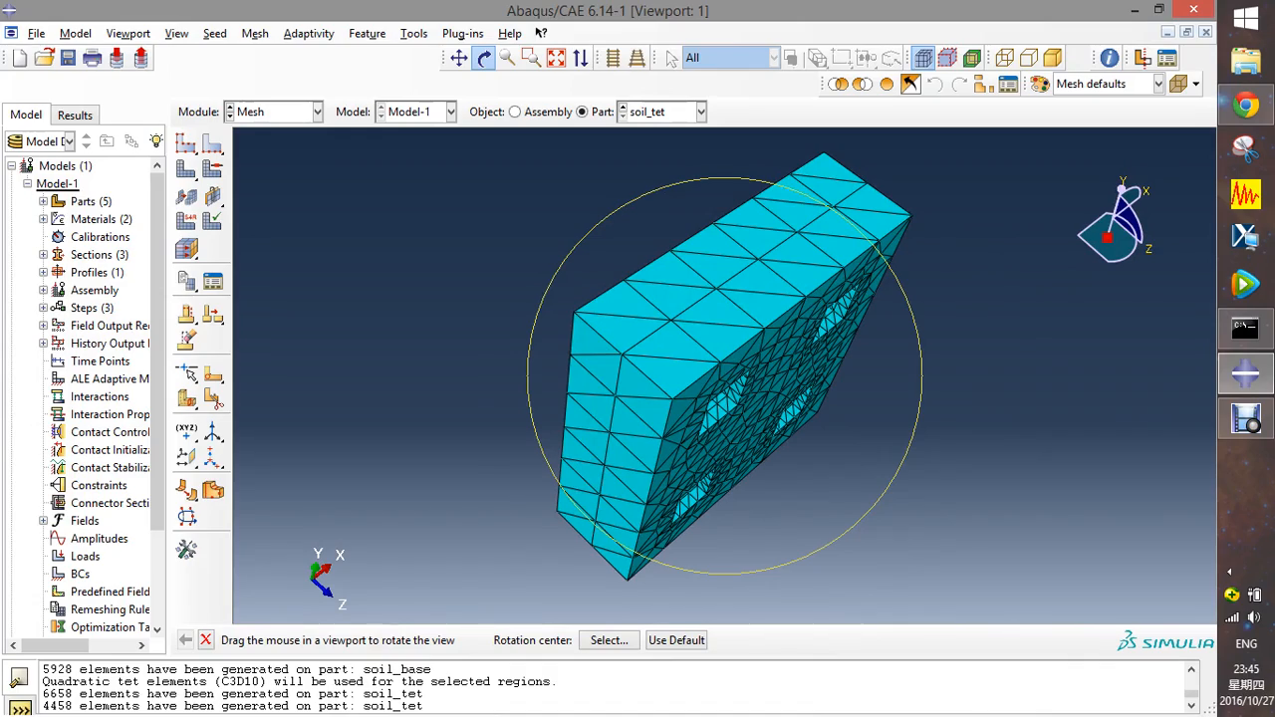
left_click_drag(762, 259, 675, 318)
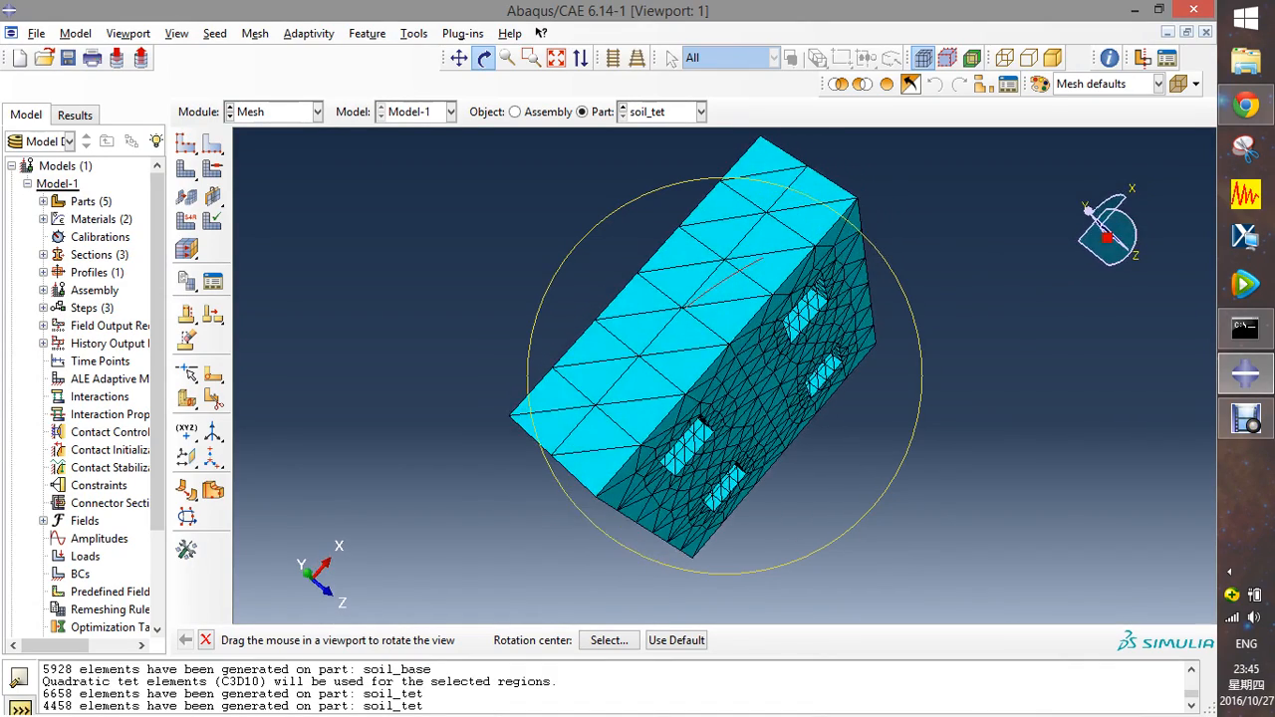
left_click_drag(760, 267, 675, 317)
left_click_drag(767, 317, 701, 284)
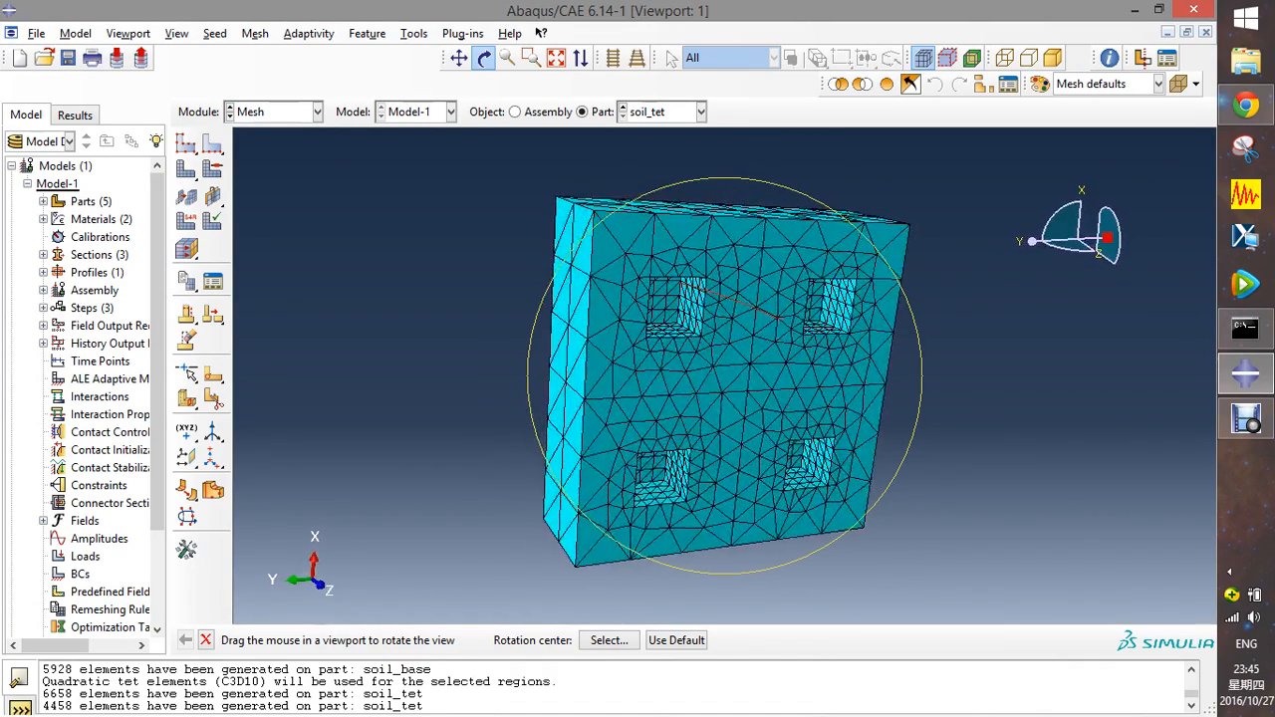
left_click_drag(748, 386, 683, 319)
scroll(649, 296, "up", 4)
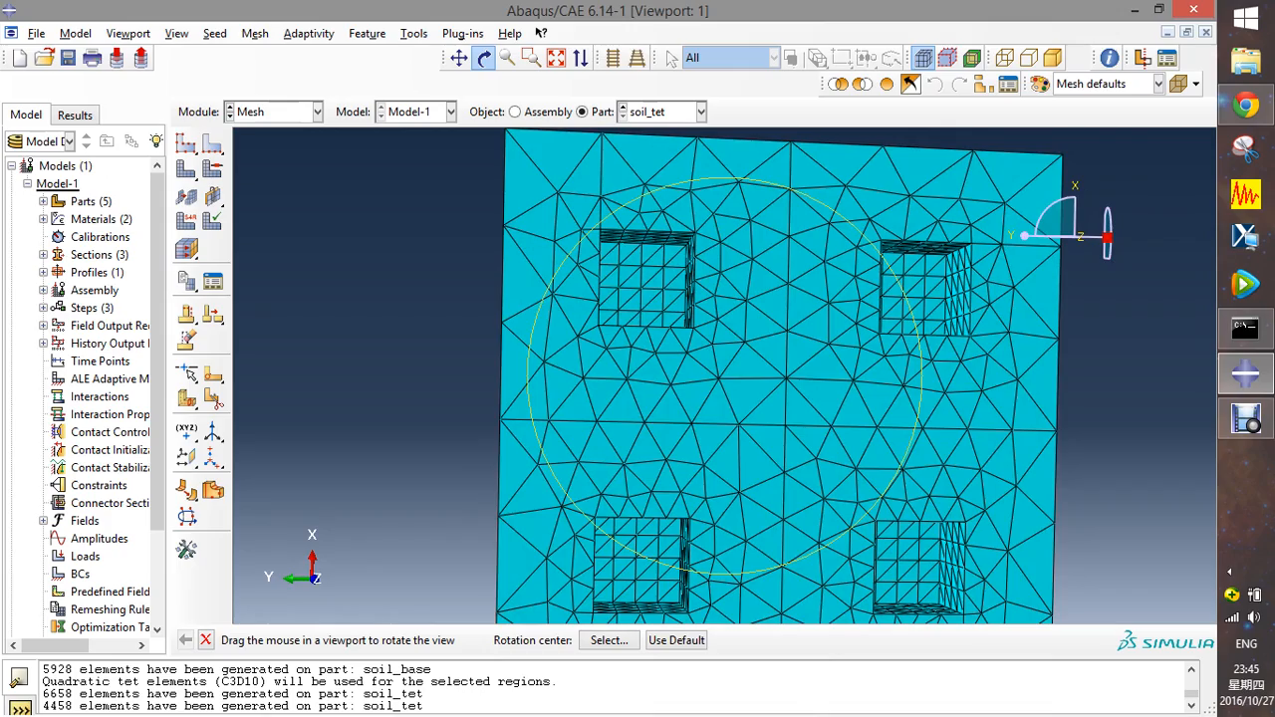
mouse_move(638, 294)
left_mouse_down()
mouse_move(609, 283)
mouse_move(614, 270)
mouse_move(650, 285)
left_mouse_up()
scroll(718, 436, "up", 2)
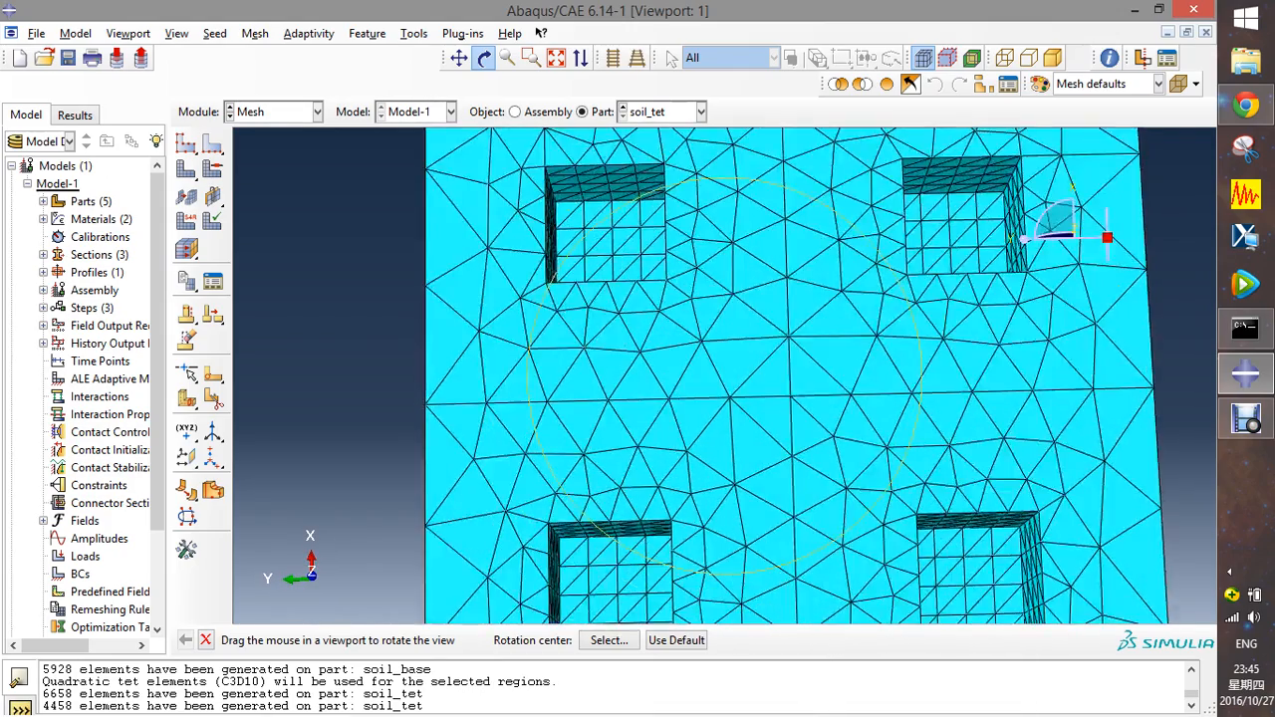
scroll(729, 462, "down", 5)
left_click_drag(728, 462, 733, 391)
left_click(67, 58)
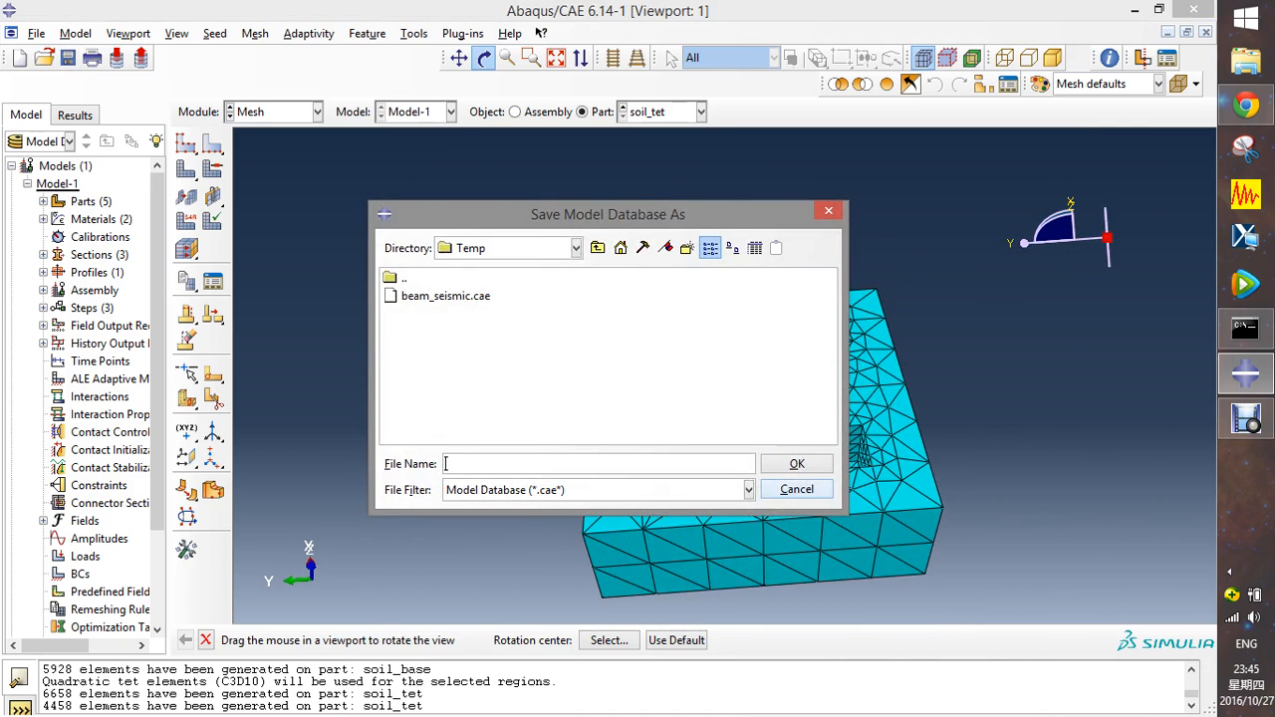
left_click(797, 489)
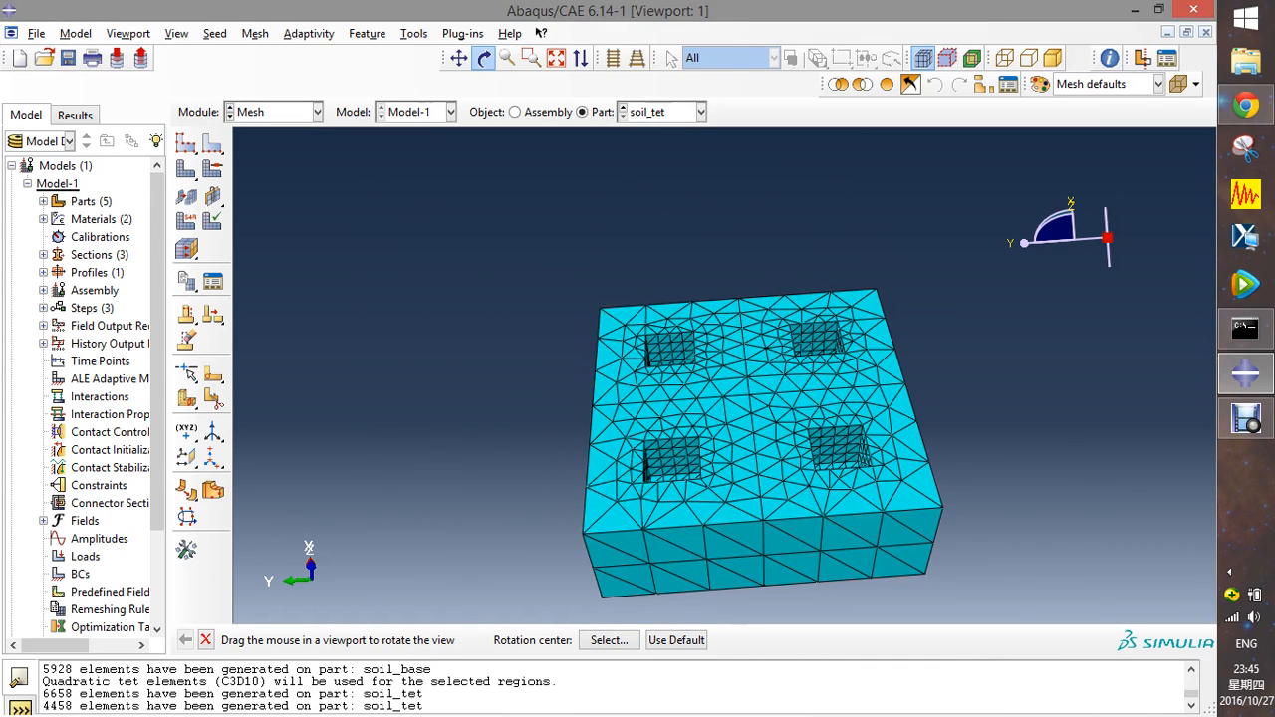
- Switch to the Assembly module and bring the whole soil and frame assembly into view
left_click(276, 111)
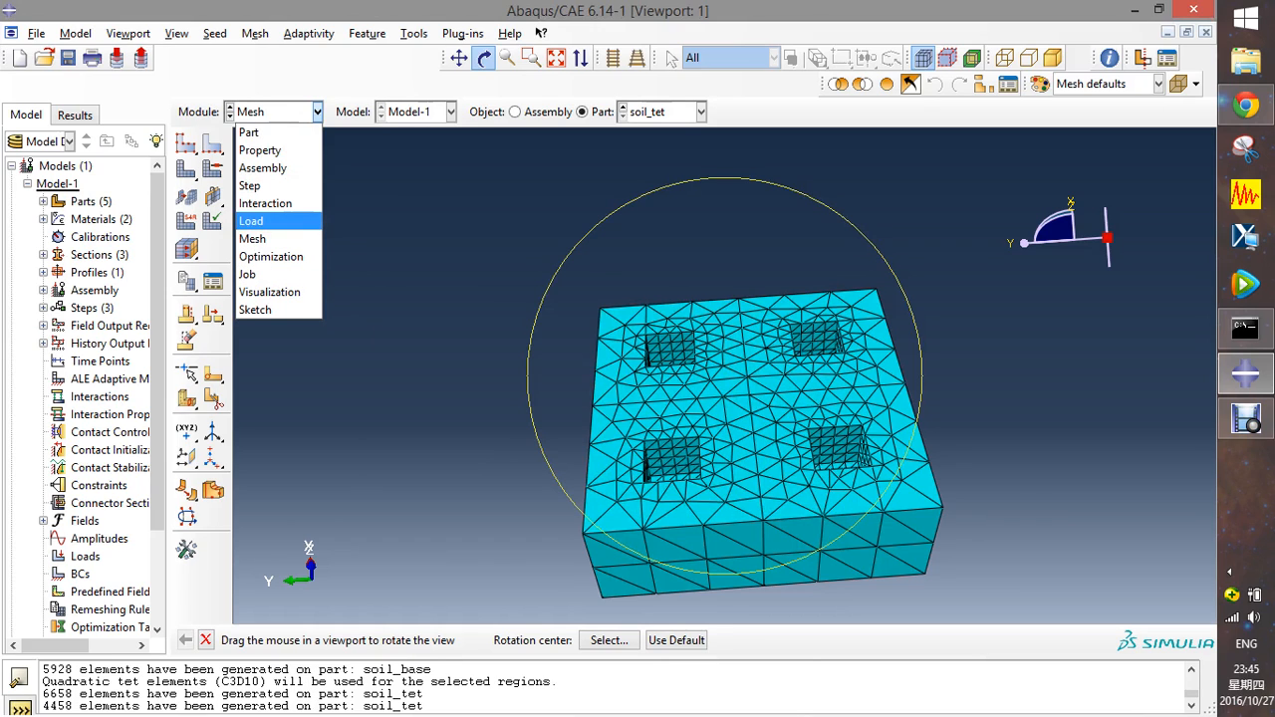
left_click(262, 167)
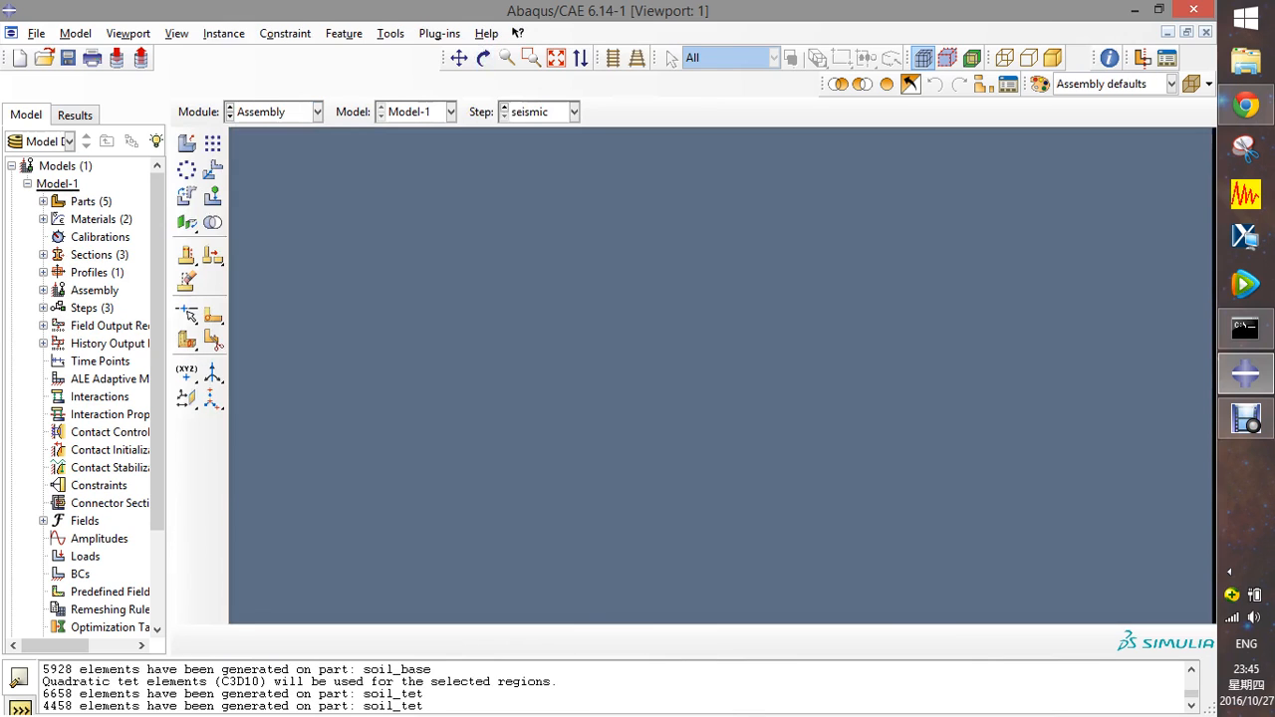
scroll(566, 373, "down", 6)
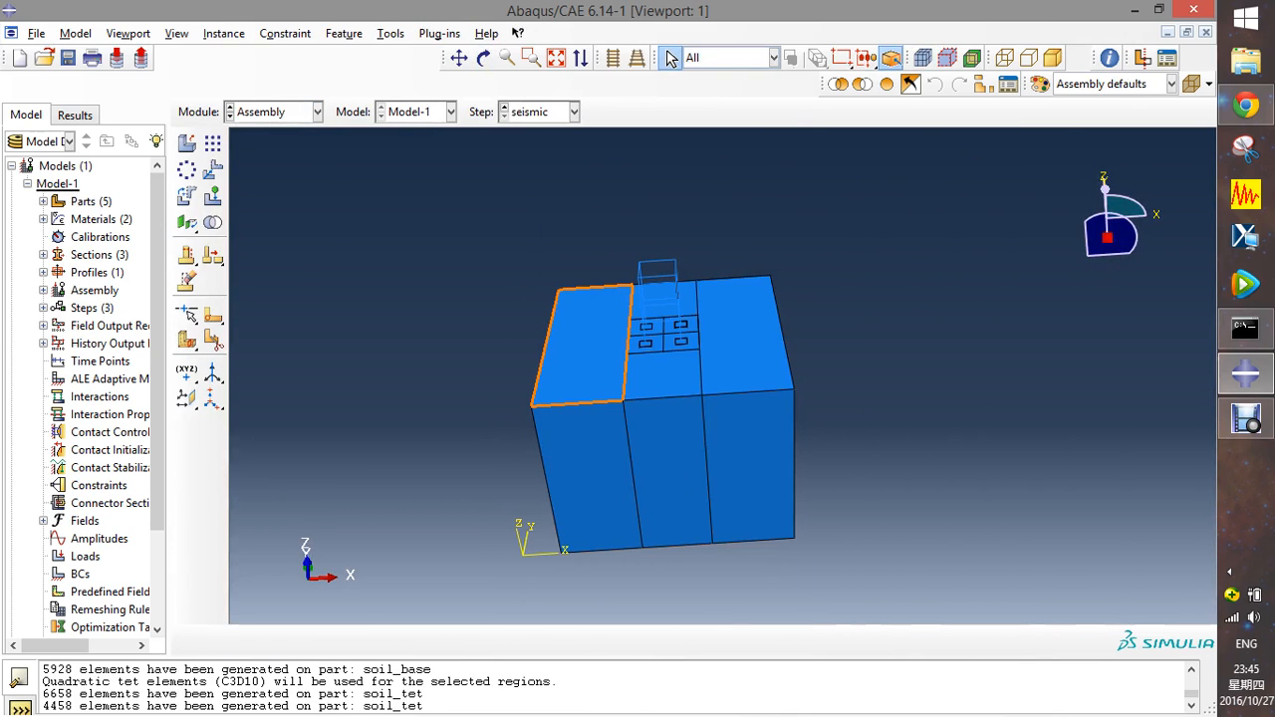
left_click(574, 111)
left_click(539, 167)
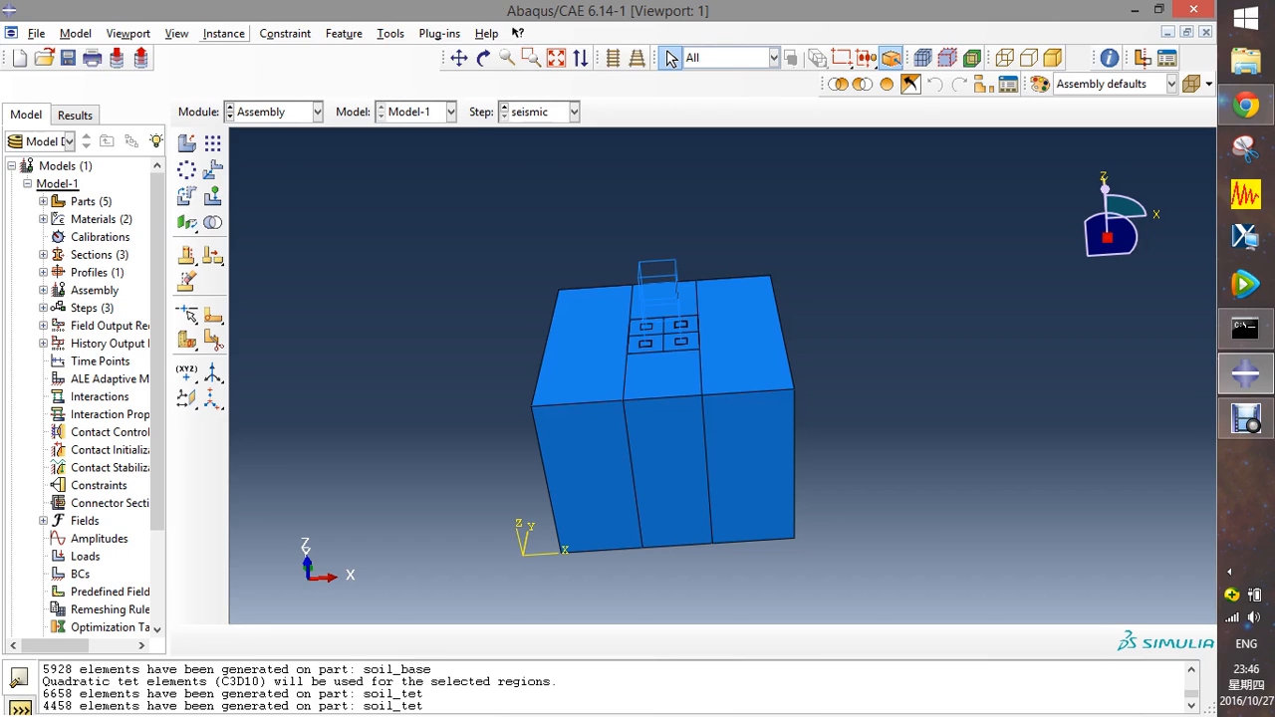
- Merge the meshes of all assembly instances into Part-1, merging all nodes, removing duplicate elements and suppressing the original instances
left_click(225, 34)
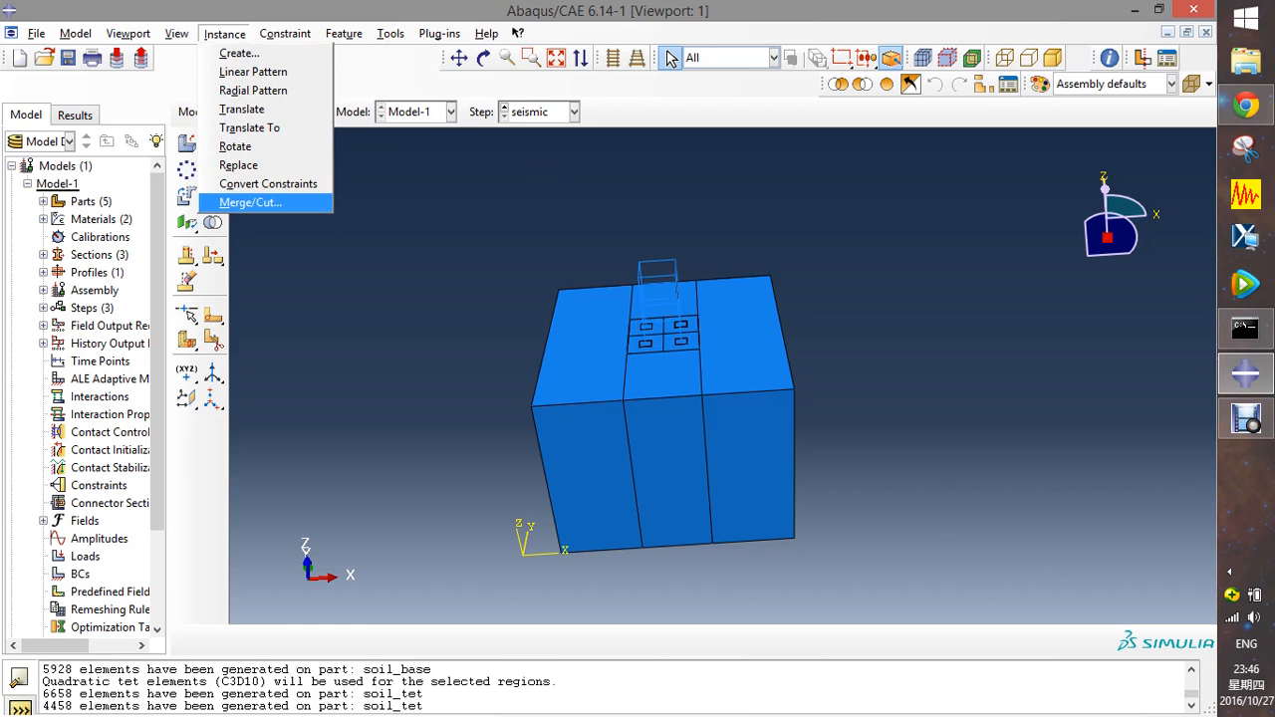
left_click(250, 202)
left_click_drag(140, 101, 530, 135)
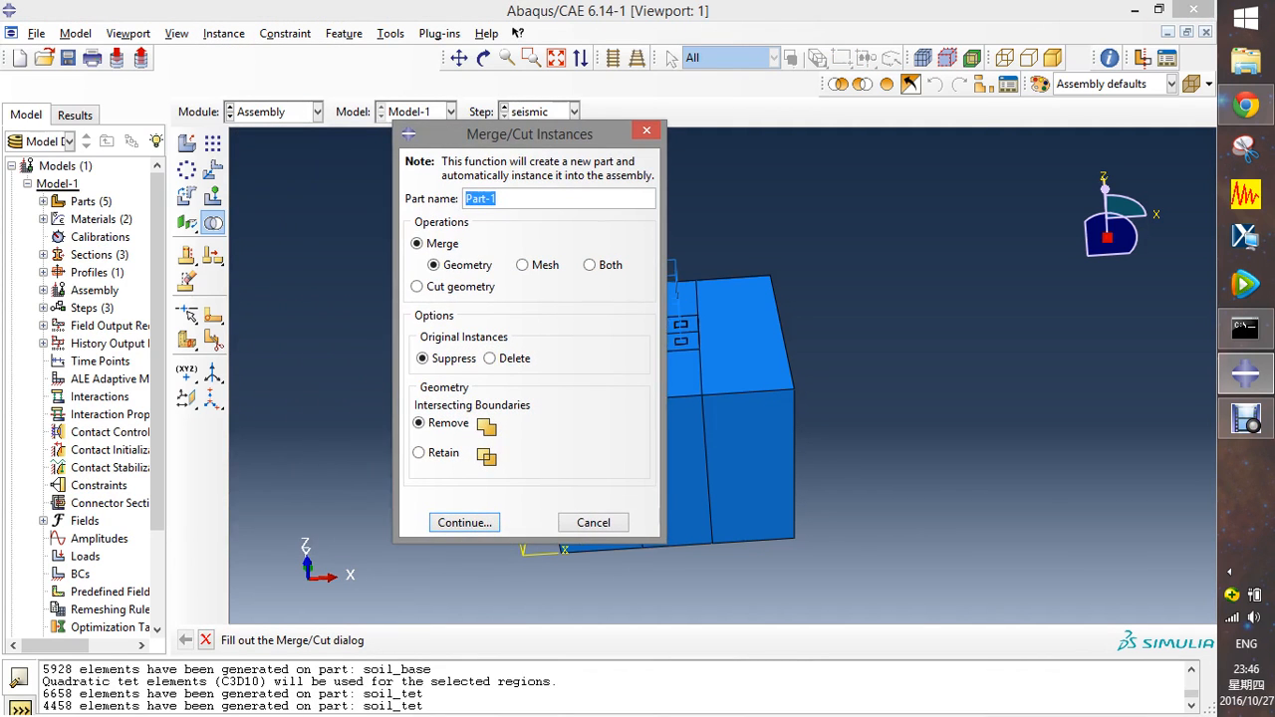
left_click(498, 200)
left_click_drag(523, 134, 482, 100)
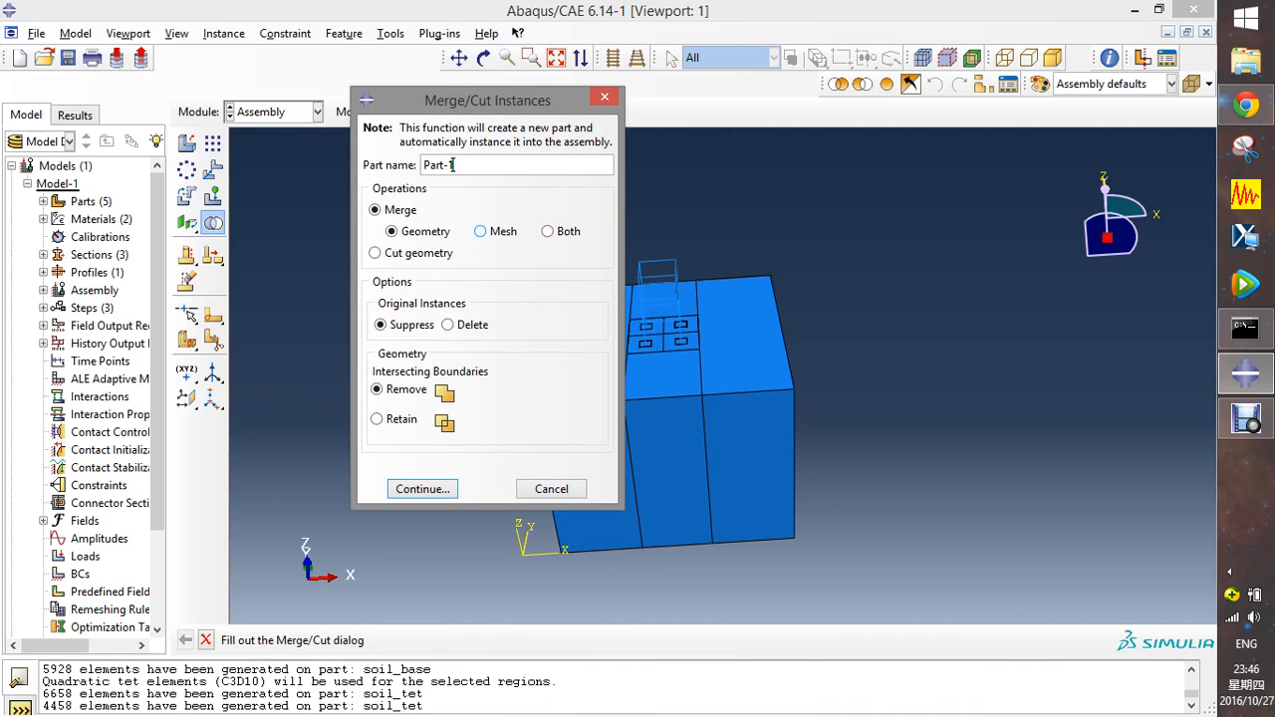
left_click(482, 232)
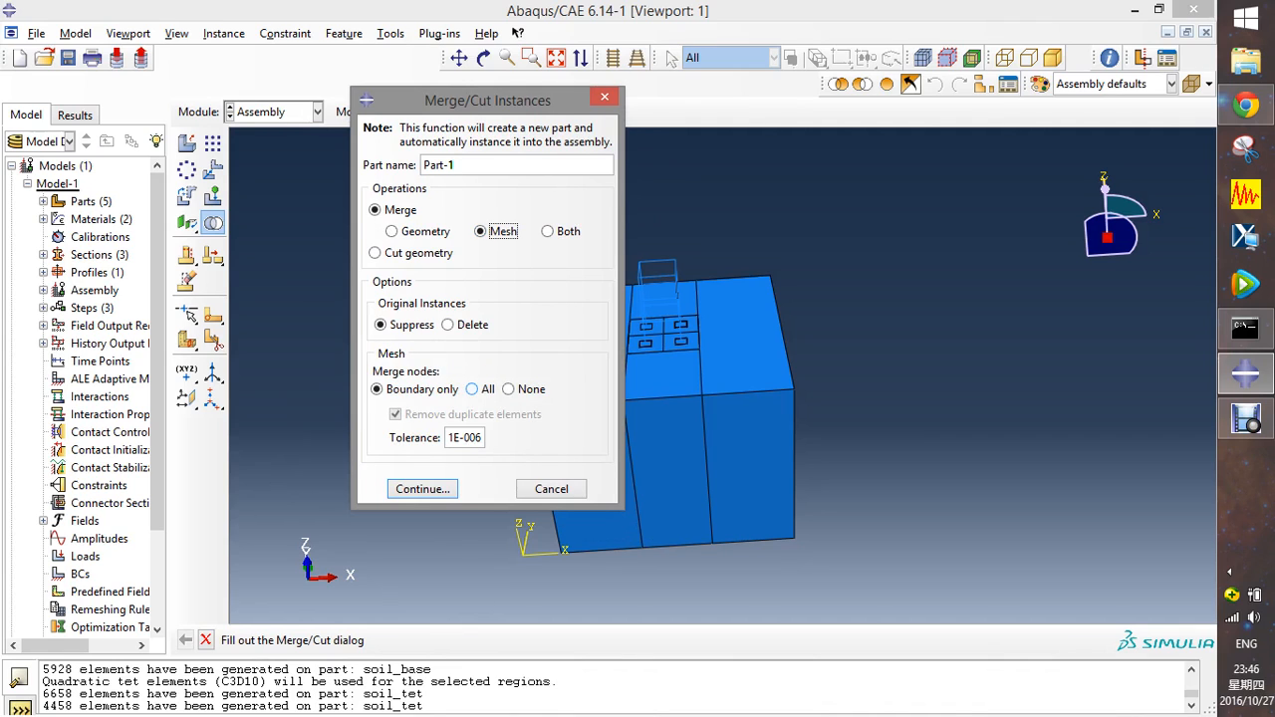
left_click(472, 389)
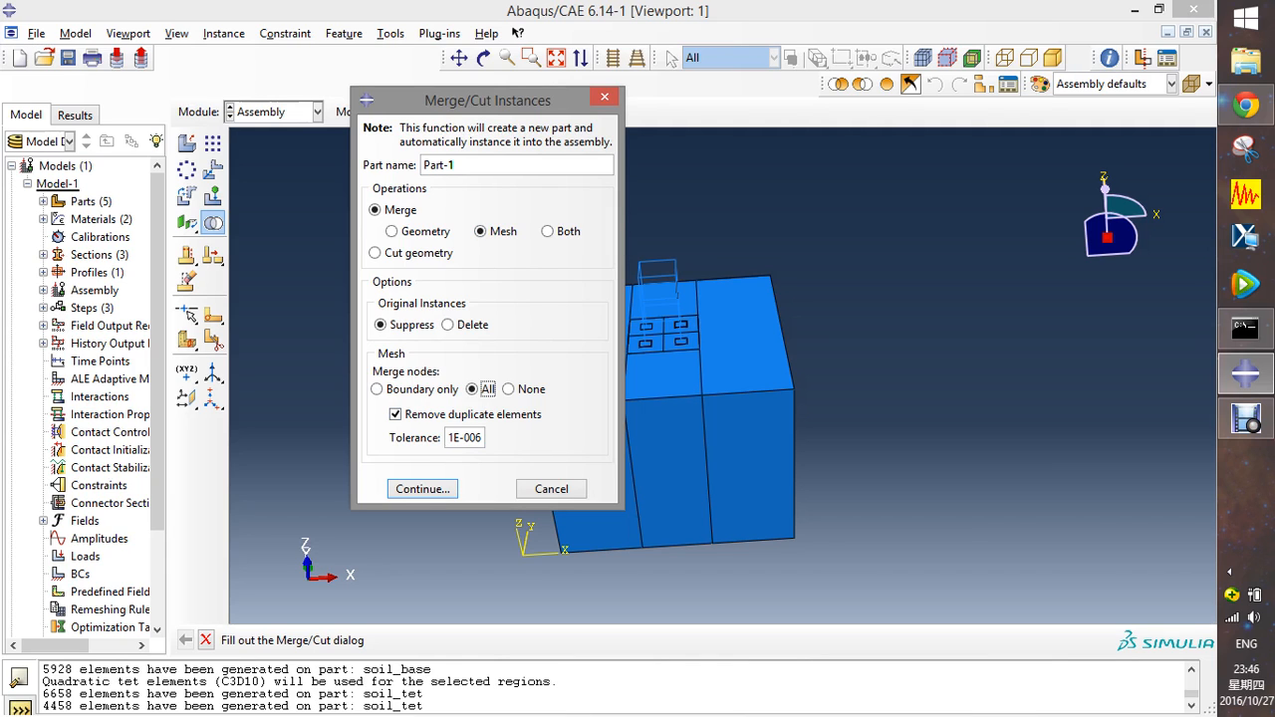
left_click(422, 488)
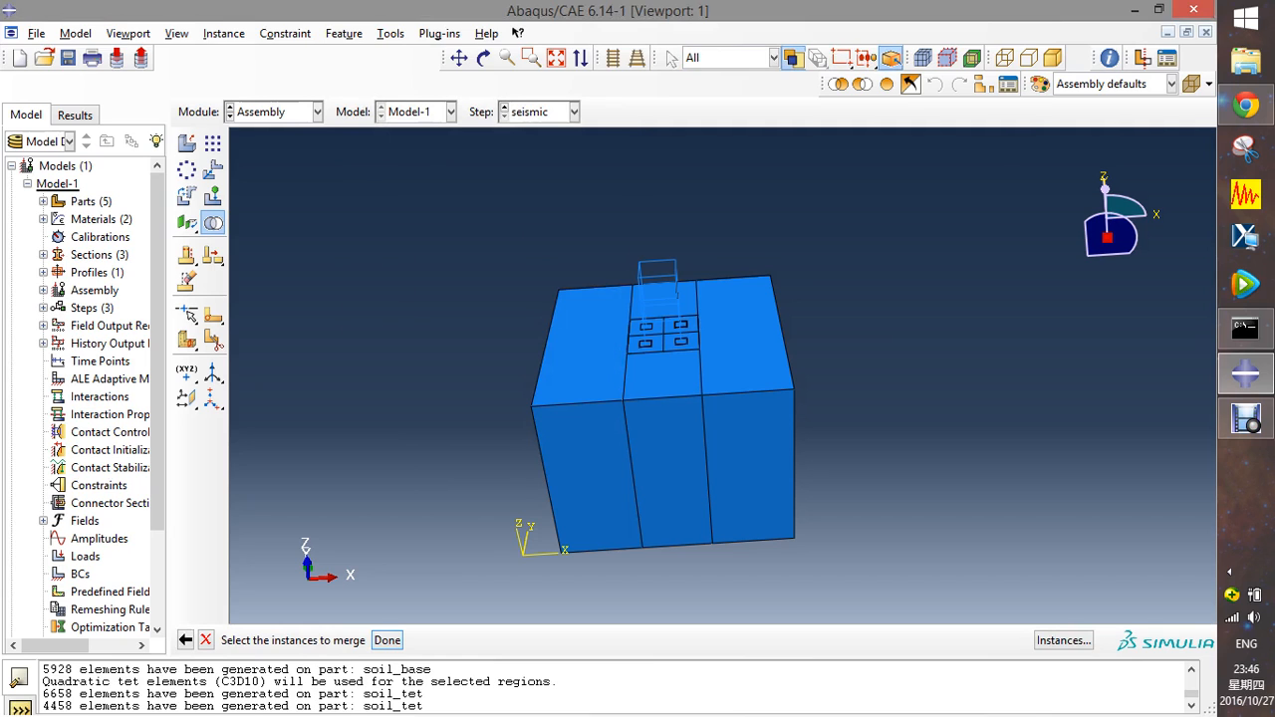
left_click_drag(435, 211, 885, 588)
left_click(387, 641)
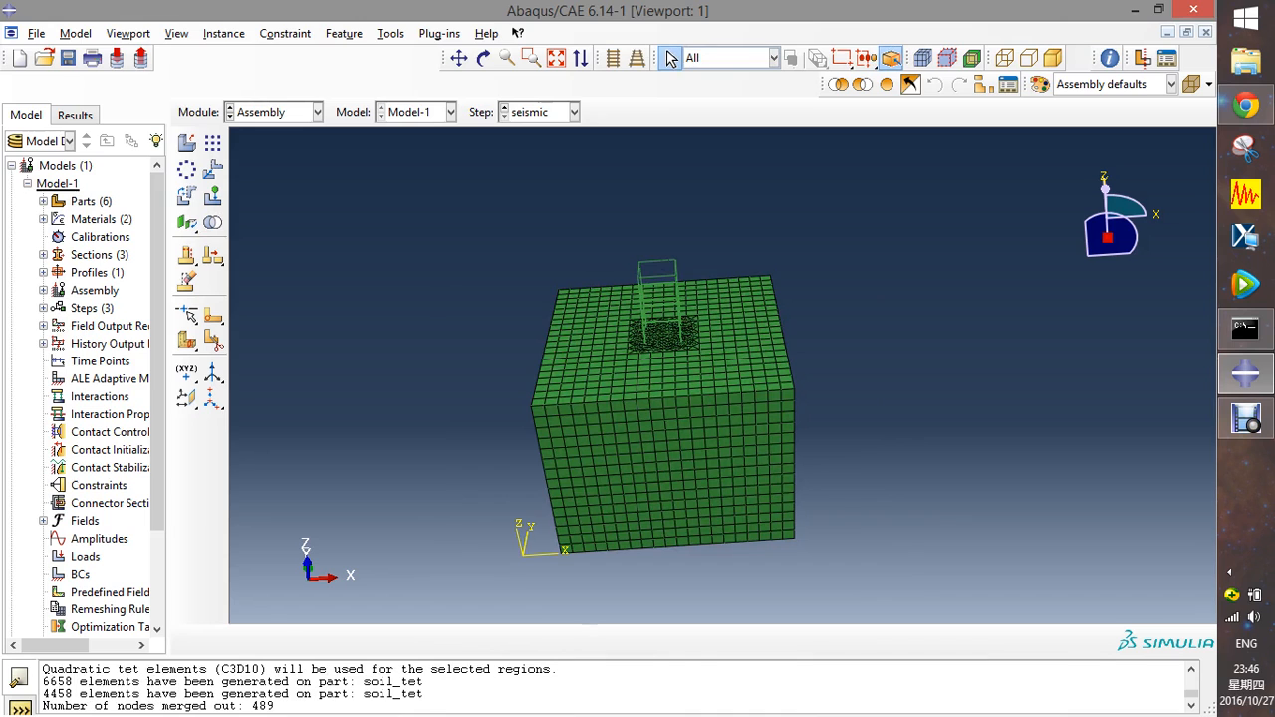
- Examine the merged soil, foundation and frame mesh from several angles
scroll(408, 408, "down", 4)
scroll(409, 407, "up", 4)
scroll(409, 407, "down", 3)
scroll(409, 408, "up", 2)
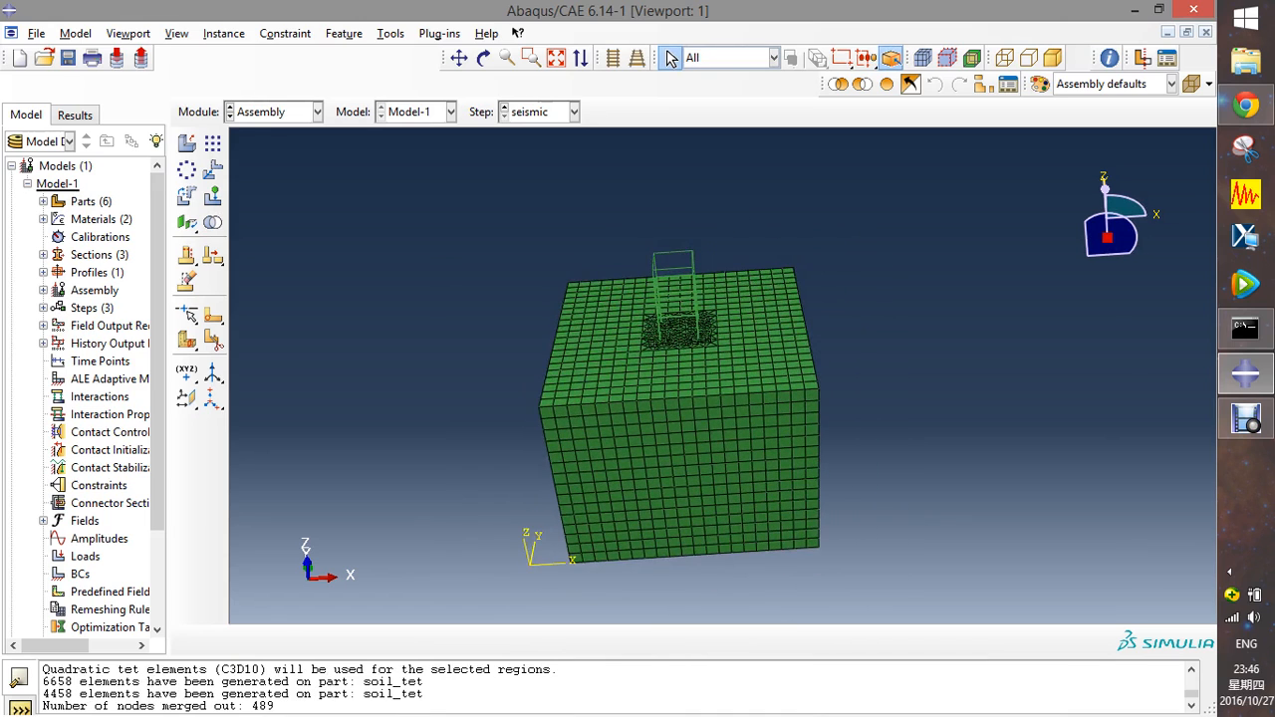
scroll(428, 413, "down", 2)
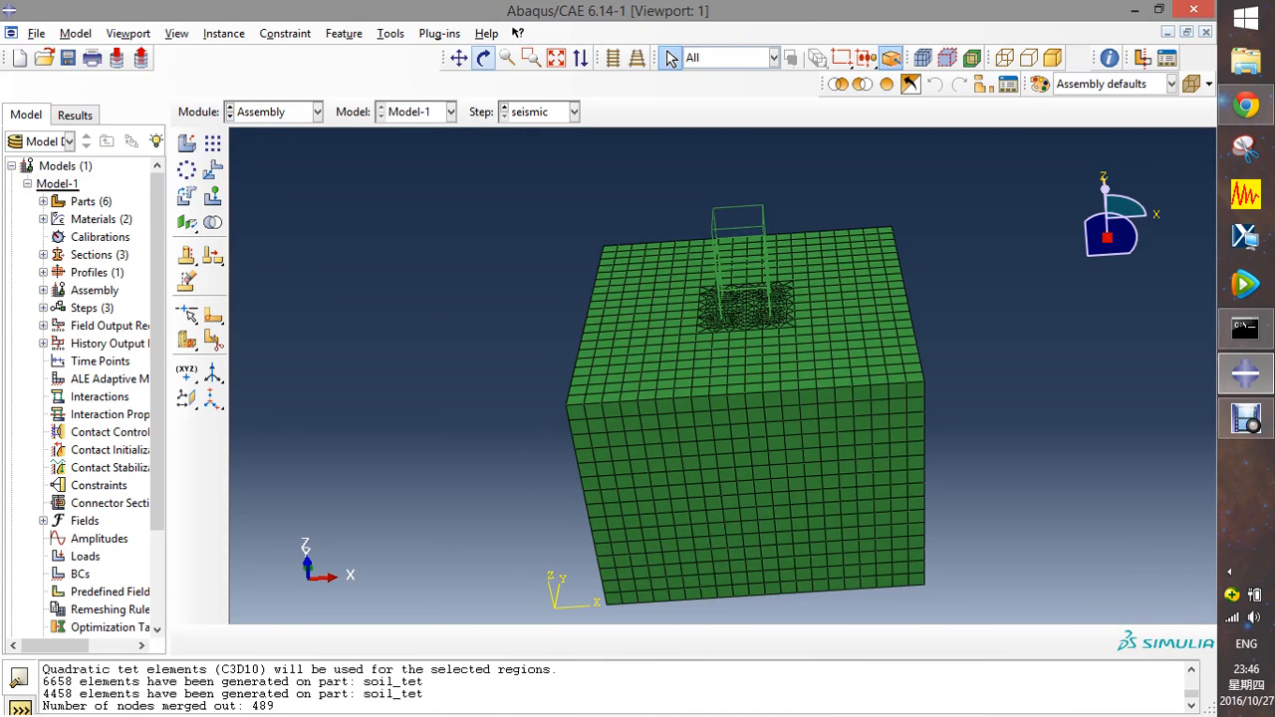
left_click(459, 58)
left_click_drag(618, 329, 516, 314)
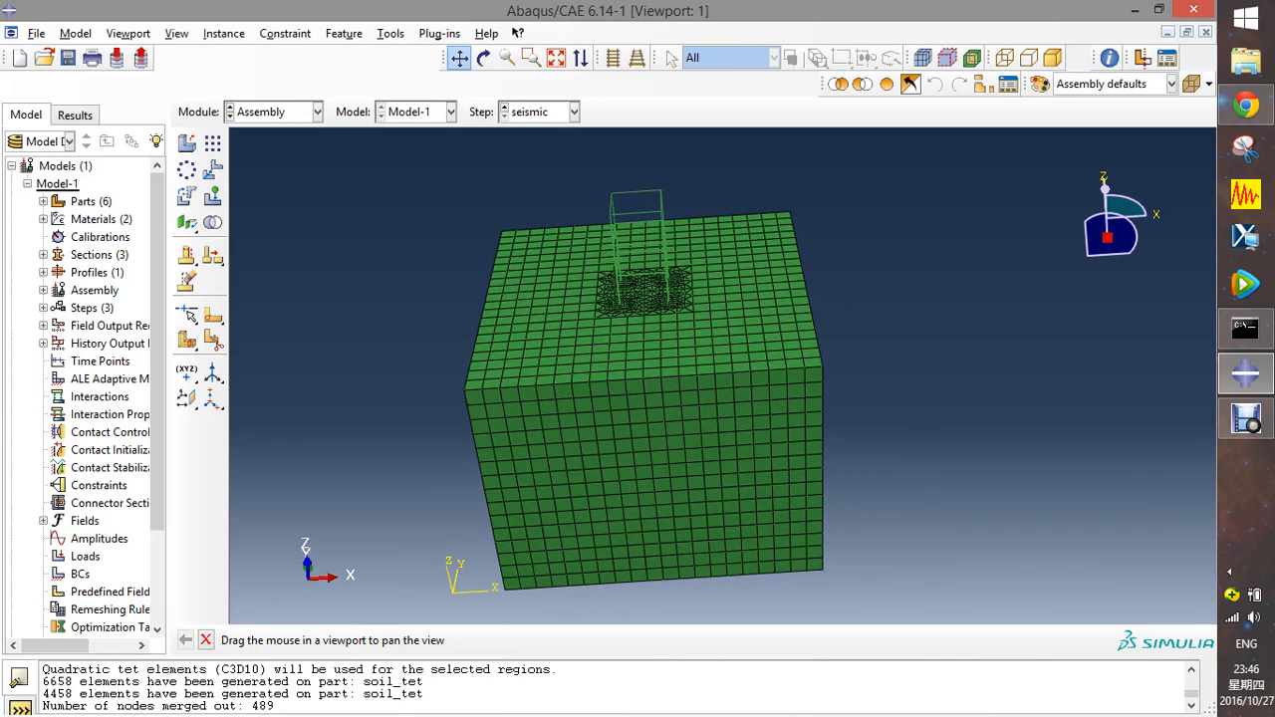
left_click(672, 57)
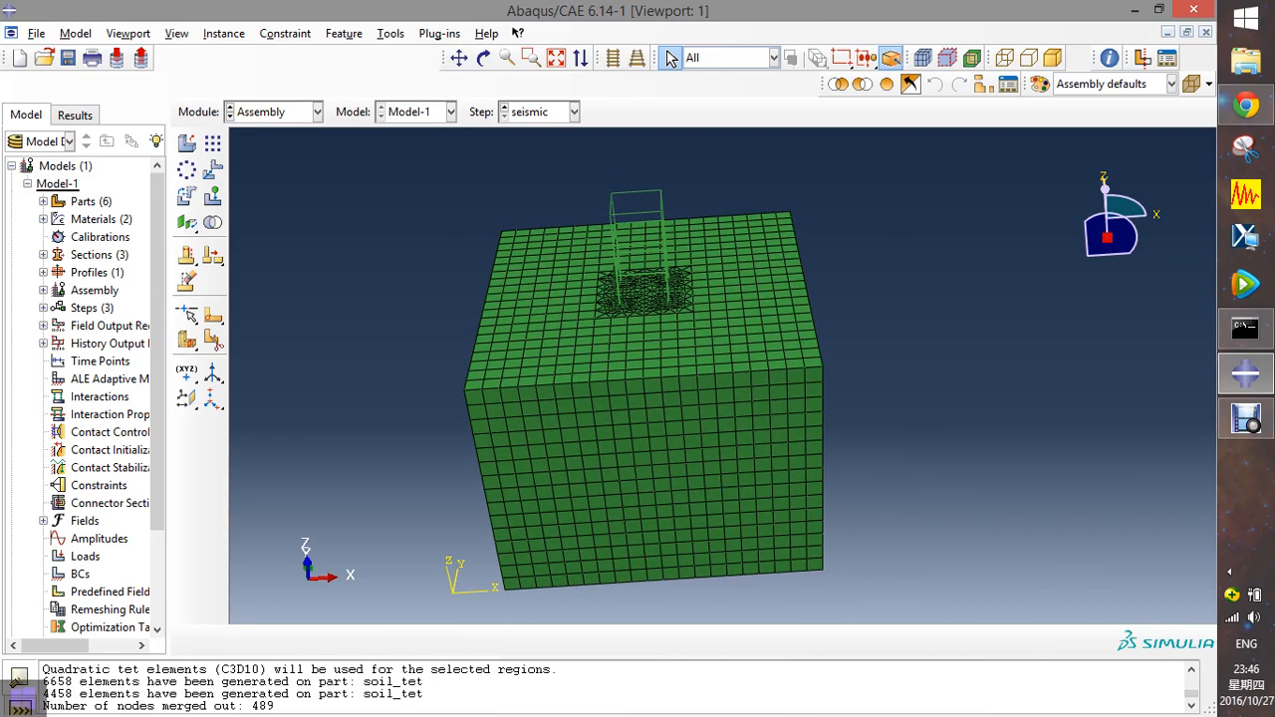
left_click(483, 57)
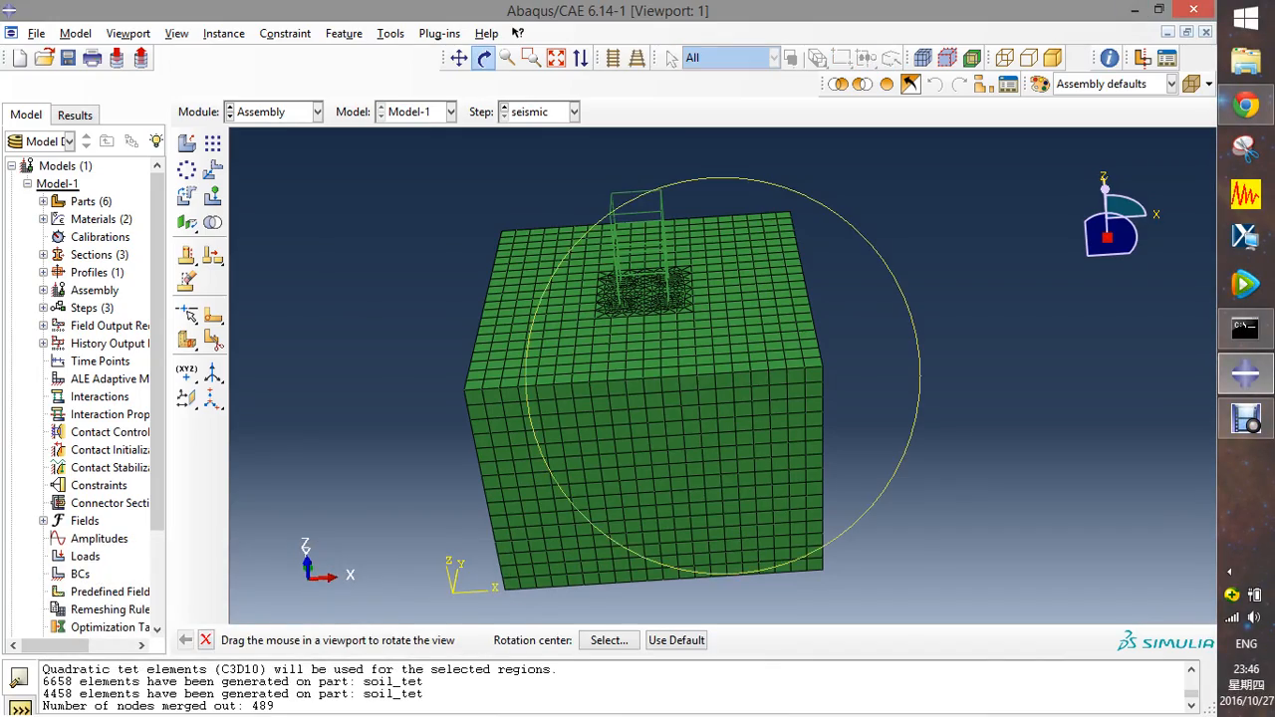
left_click_drag(602, 293, 702, 349)
left_click_drag(797, 404, 653, 384)
left_click_drag(766, 345, 942, 351)
left_click_drag(698, 384, 688, 269)
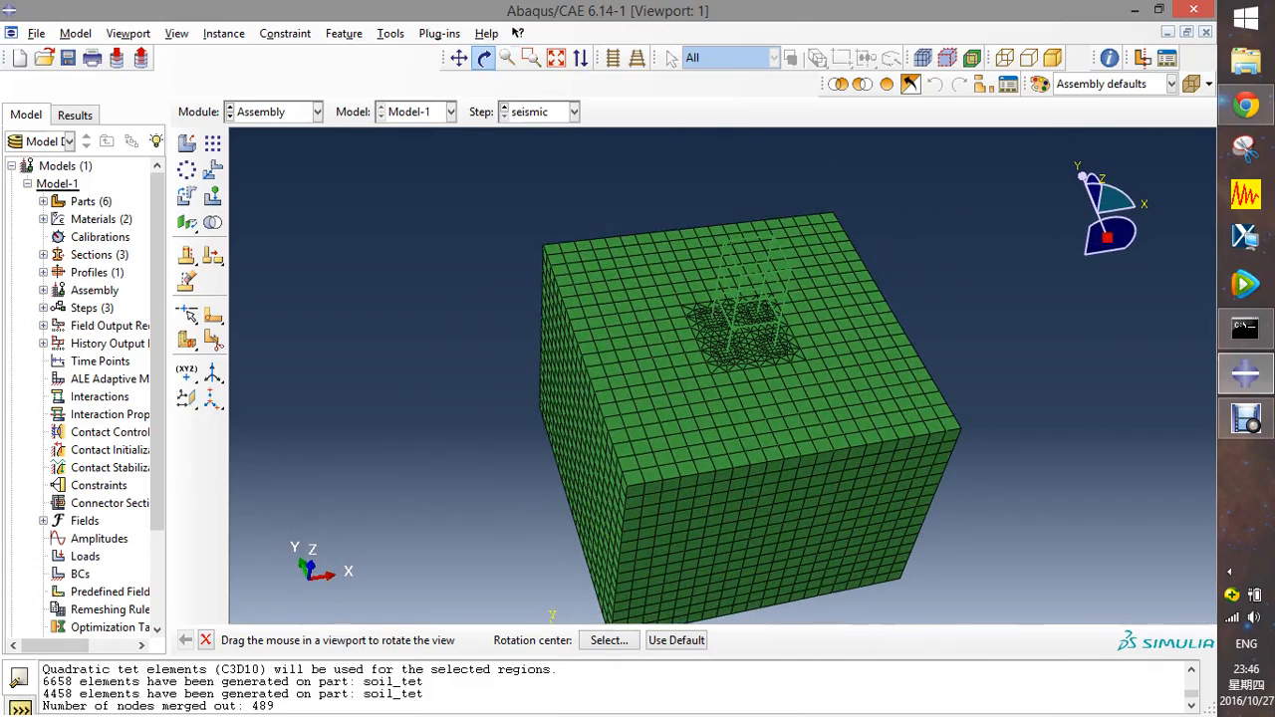
left_click(671, 58)
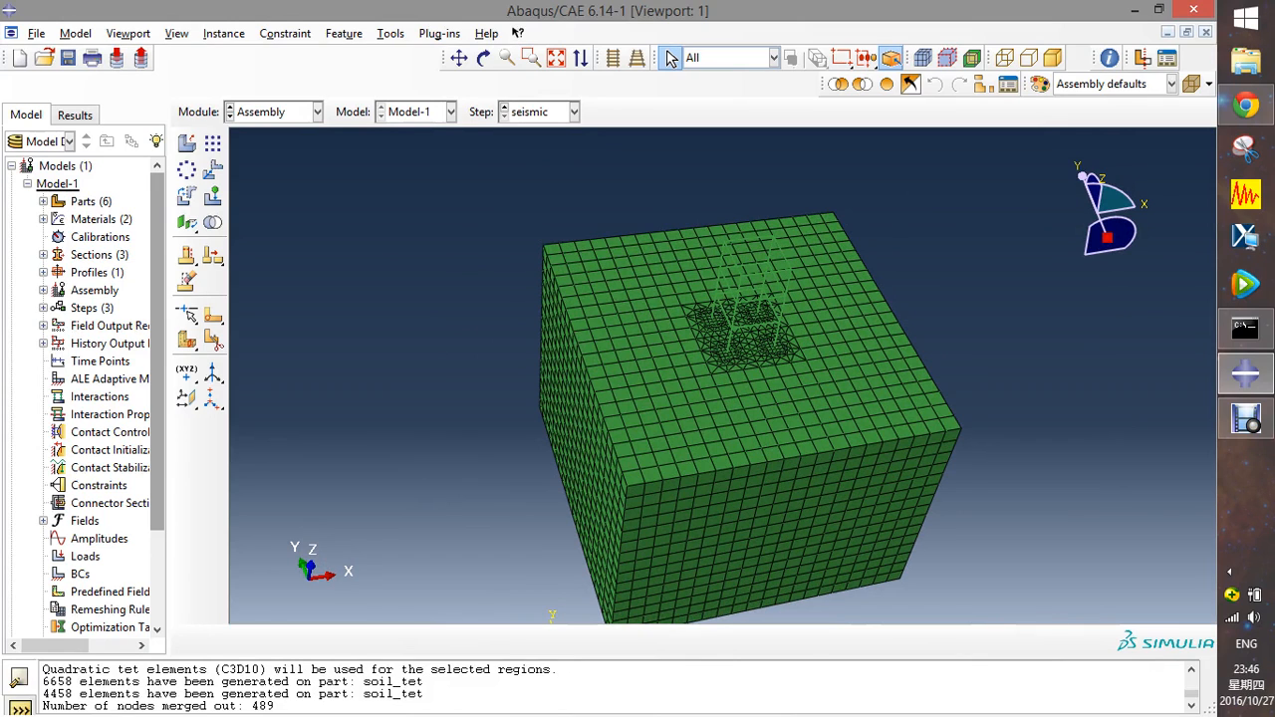
- Review the assembly's instances in the model tree, covering the suppressed originals and the merged Part-1-1
left_click_drag(168, 379, 325, 379)
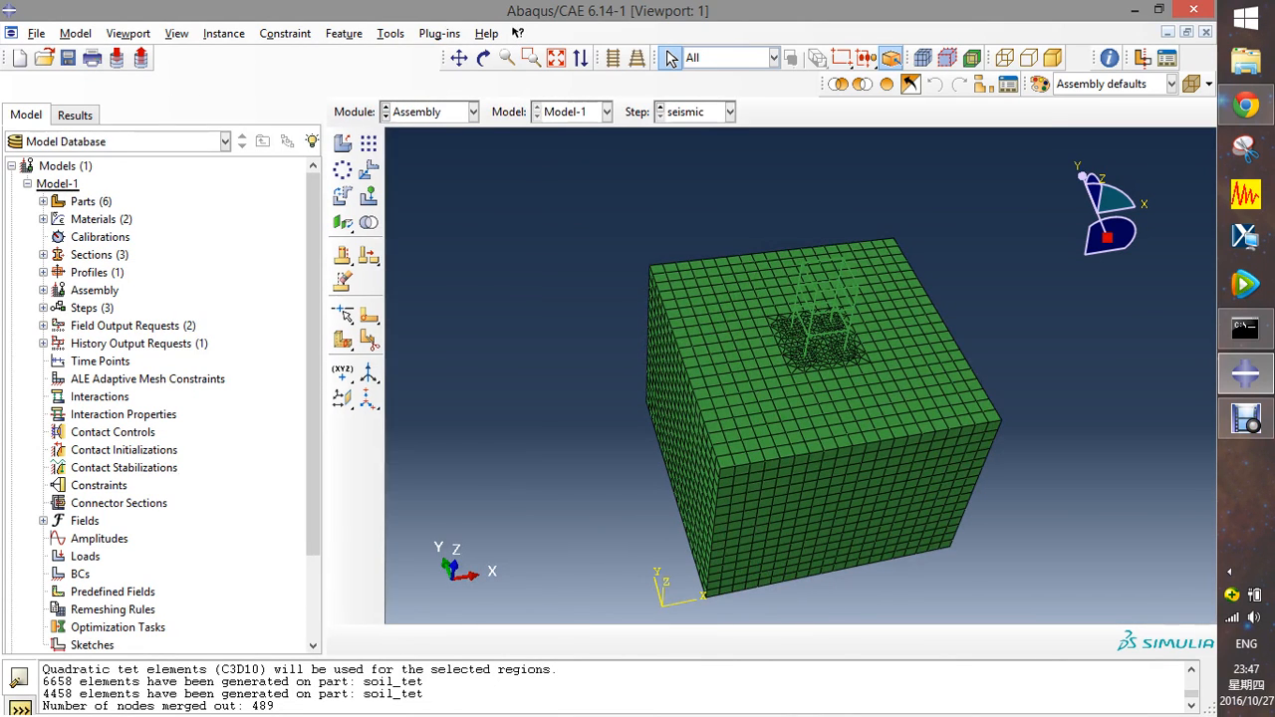
left_click(43, 290)
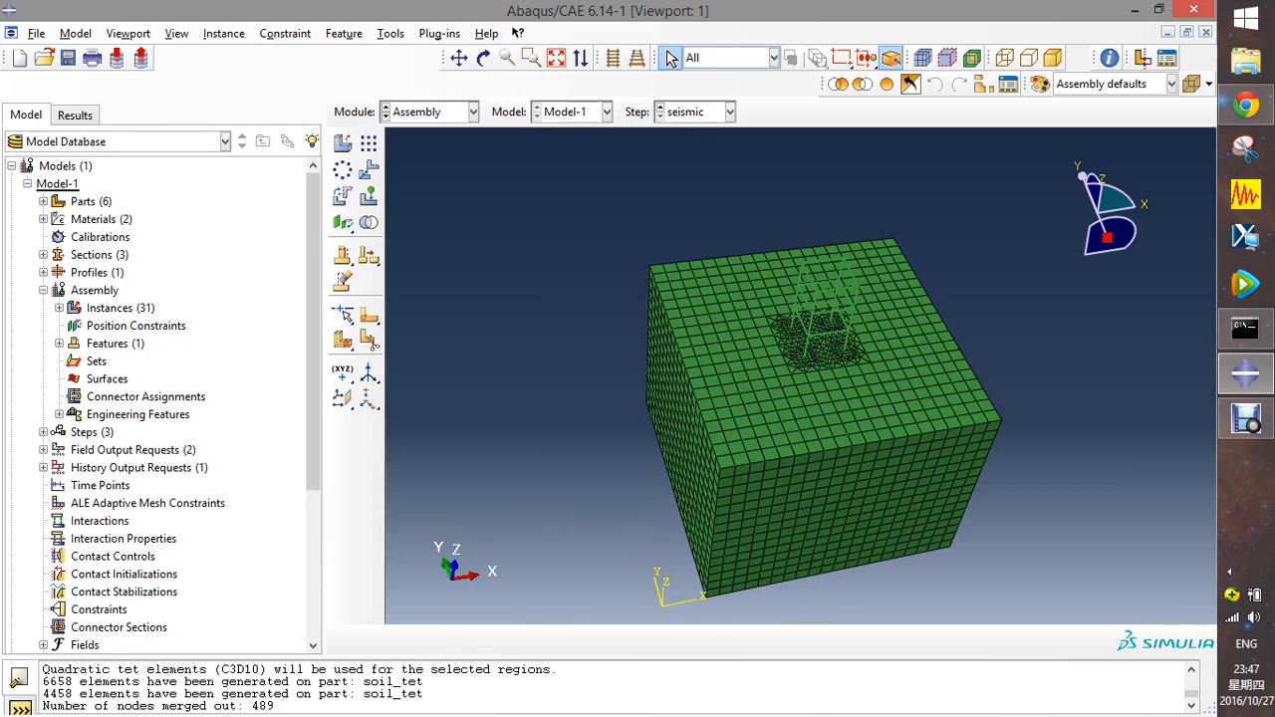
left_click(59, 308)
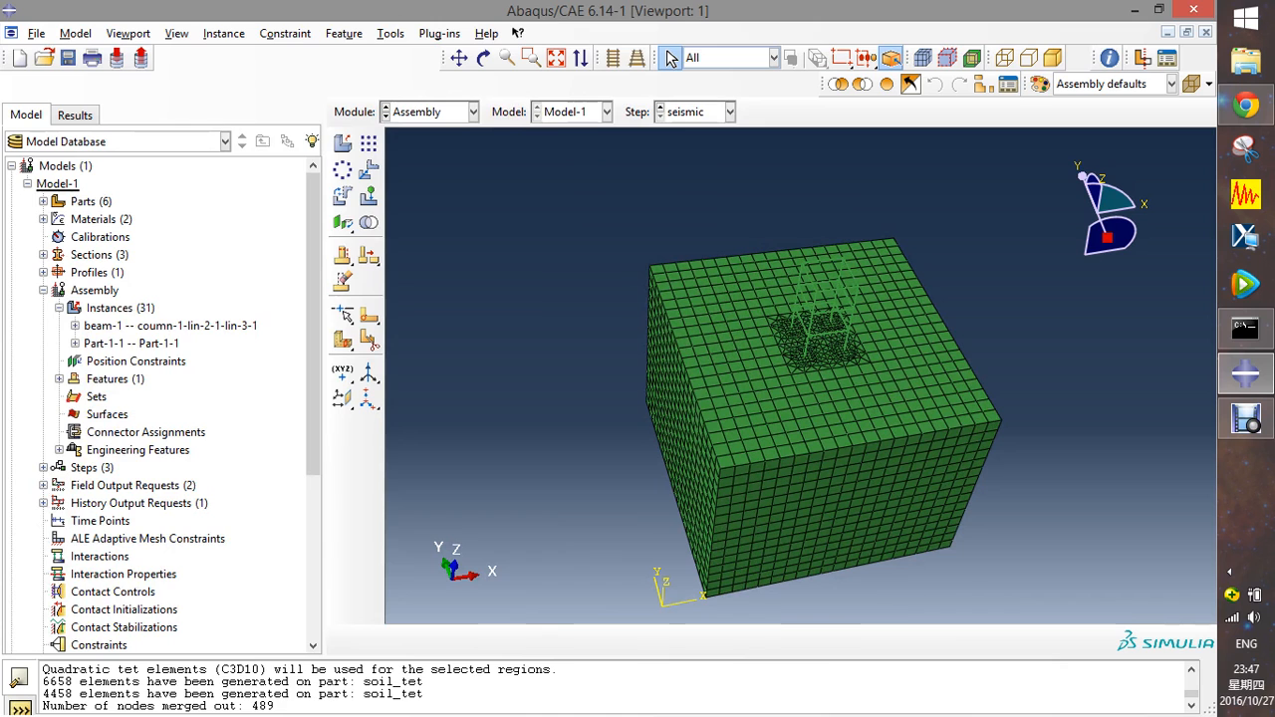
left_click(75, 326)
scroll(160, 398, "down", 4)
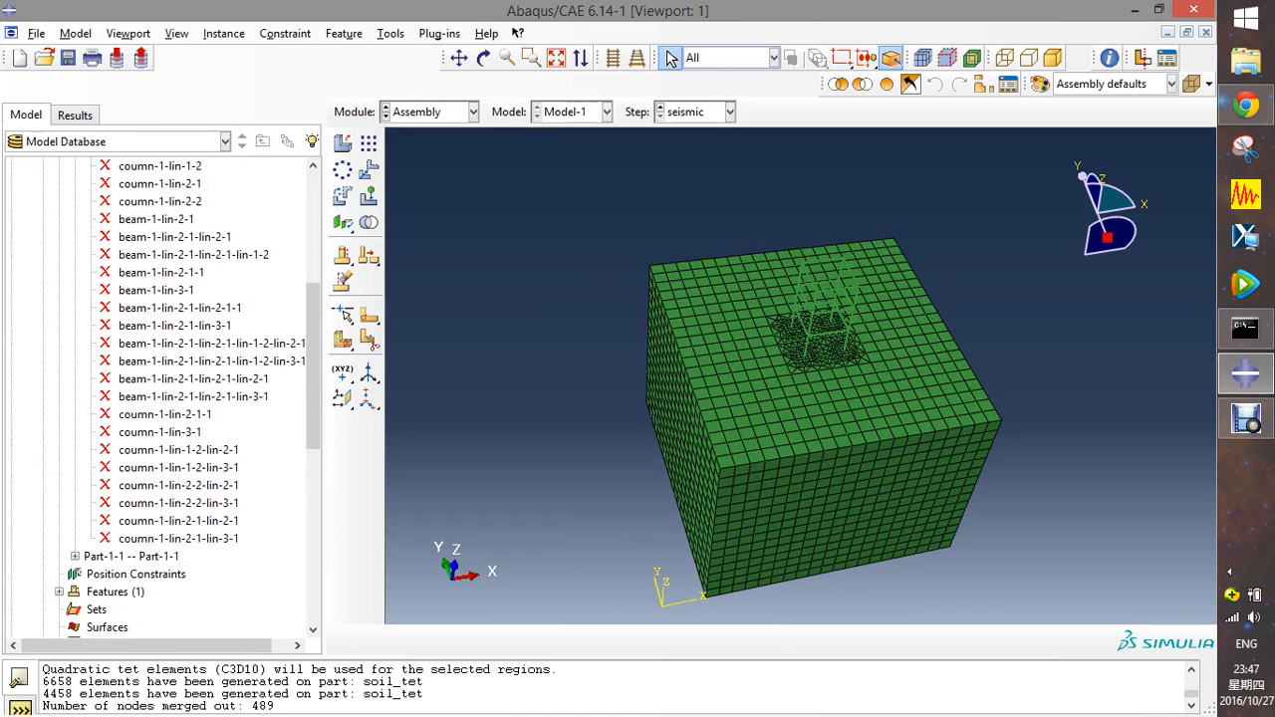
scroll(159, 398, "up", 7)
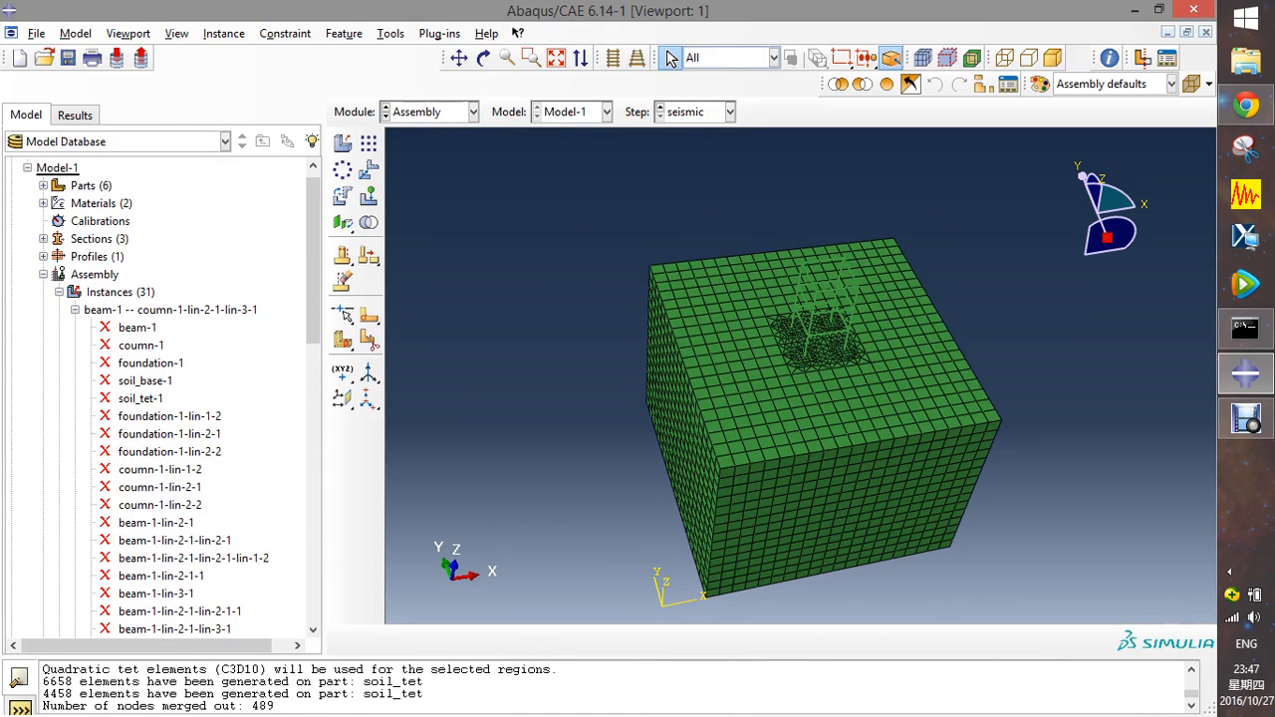
left_click(75, 310)
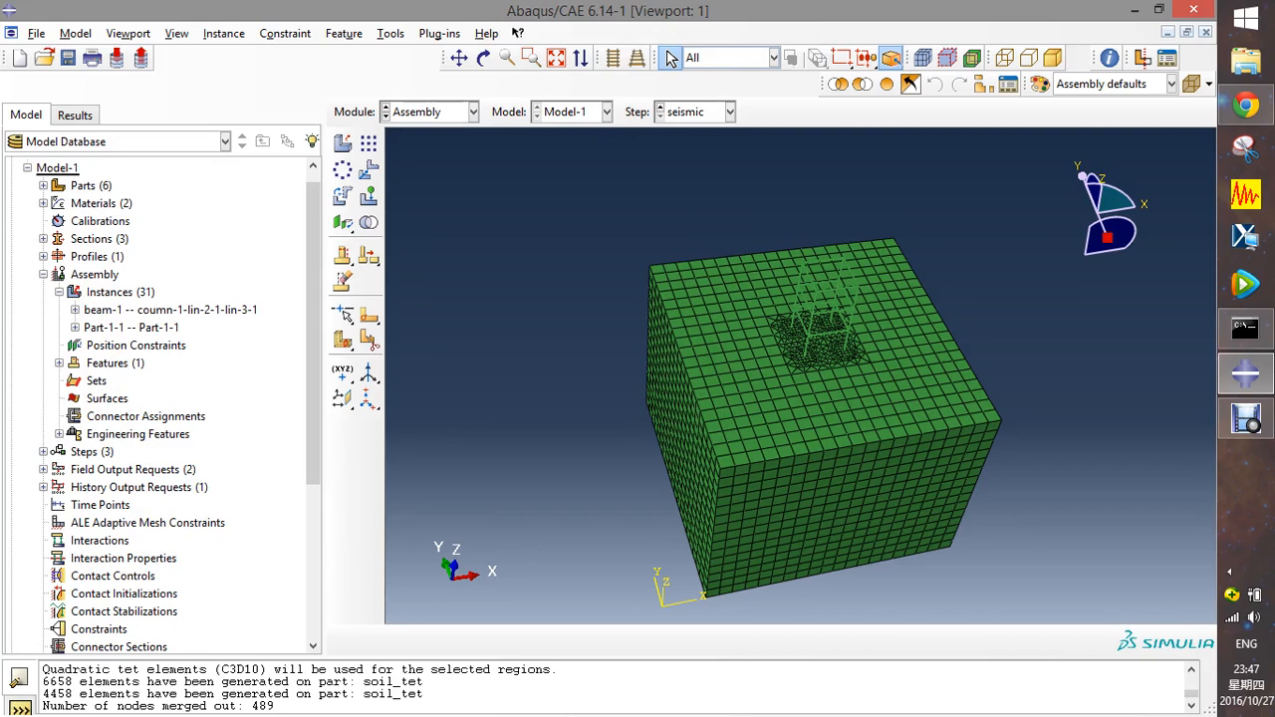
left_click(75, 327)
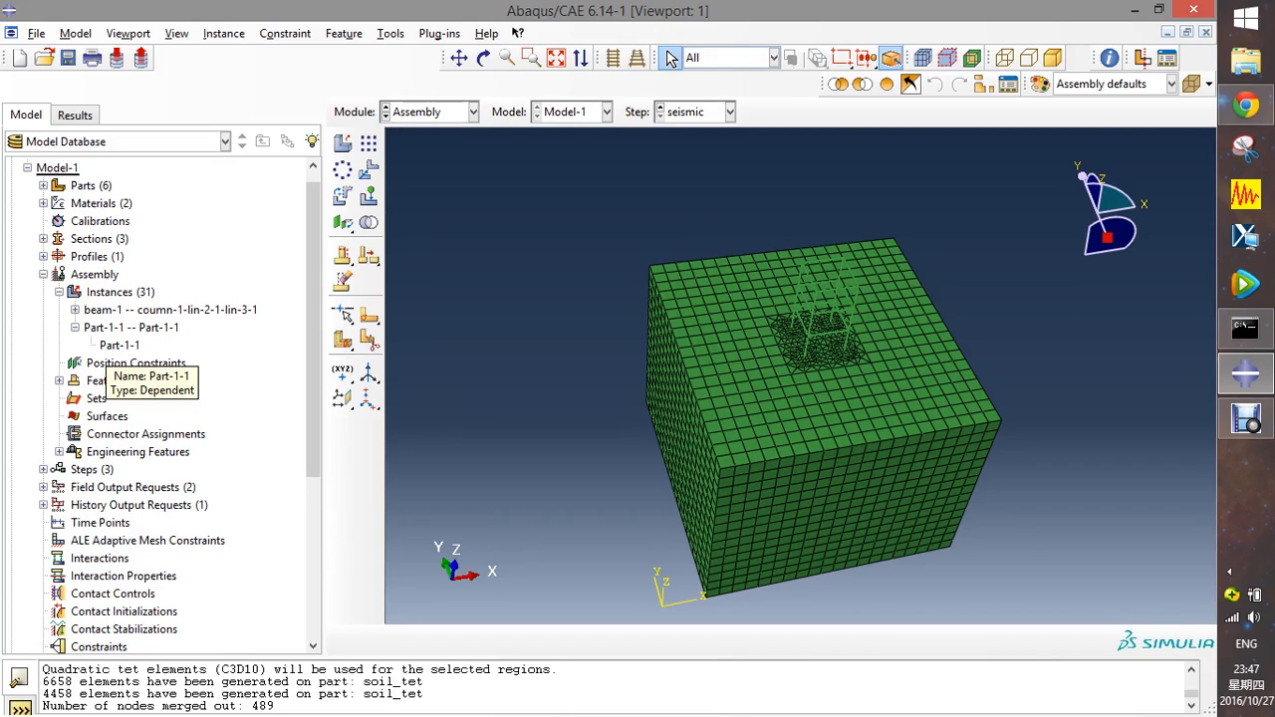
- Examine the merged Part-1-1 instance and the contents of Part-1 in the model tree
left_click(120, 345)
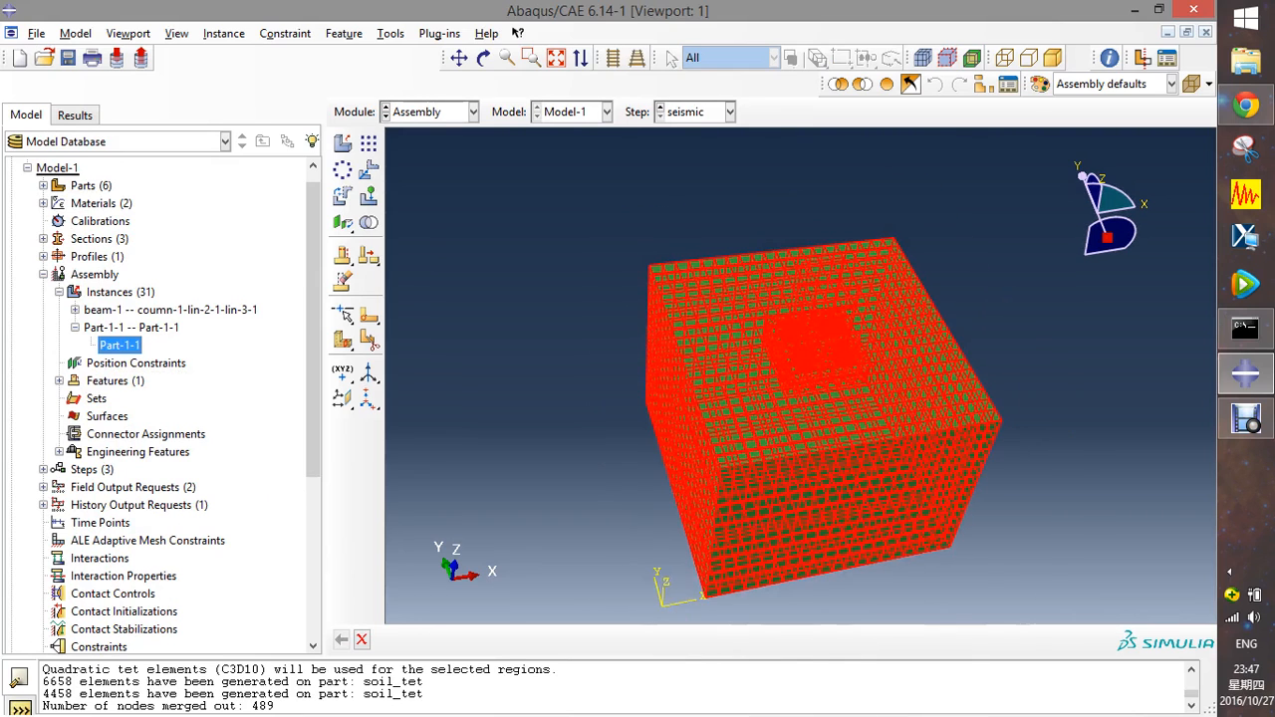
left_click(43, 185)
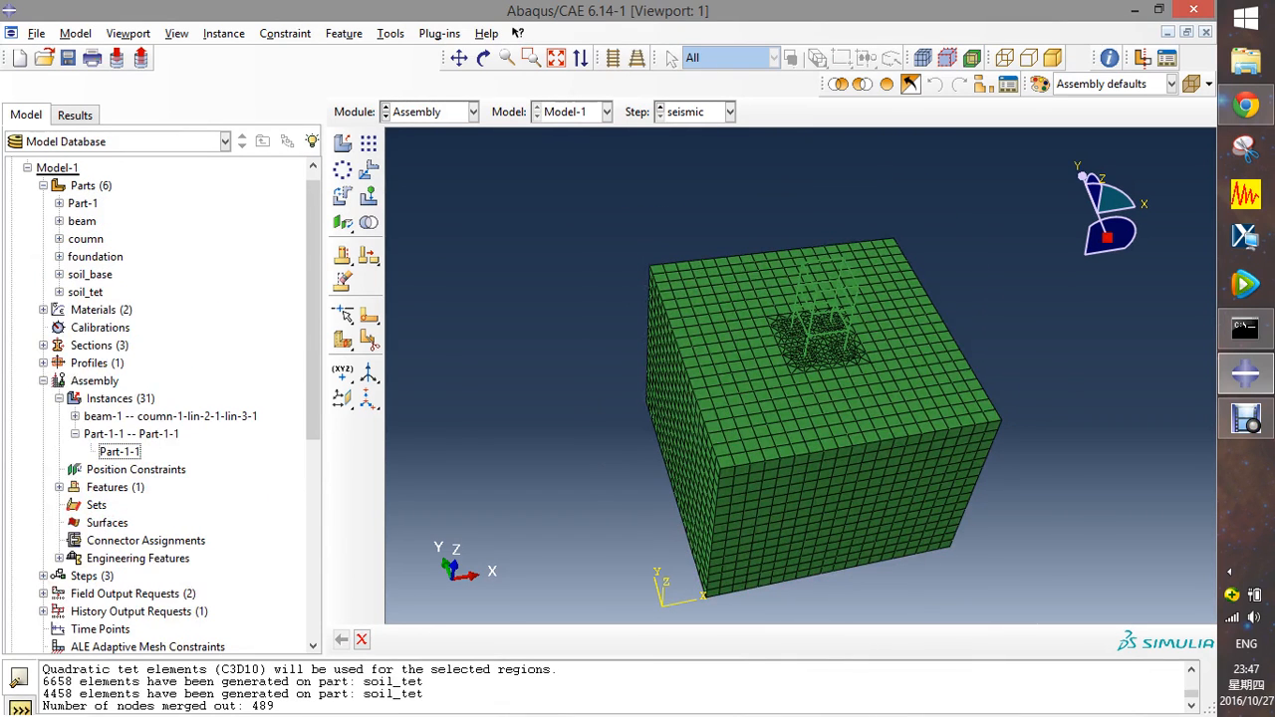
left_click(60, 203)
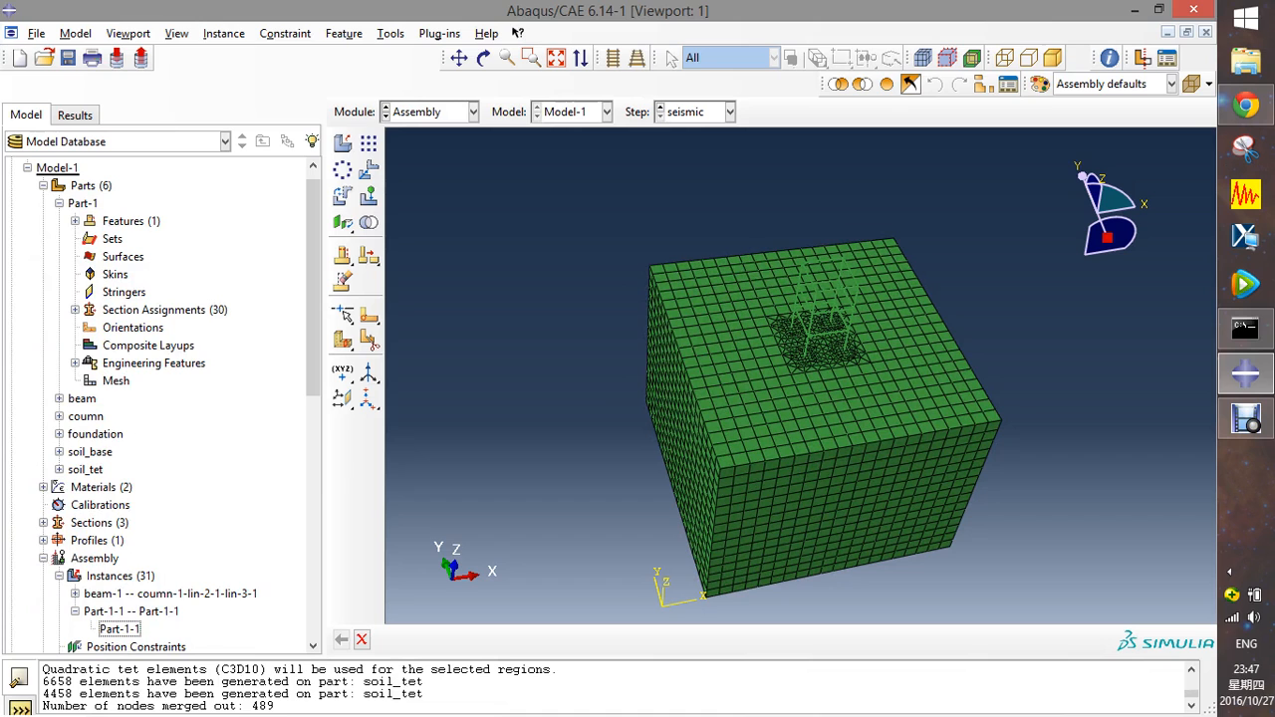
left_click(60, 203)
scroll(773, 414, "down", 3)
scroll(773, 414, "up", 5)
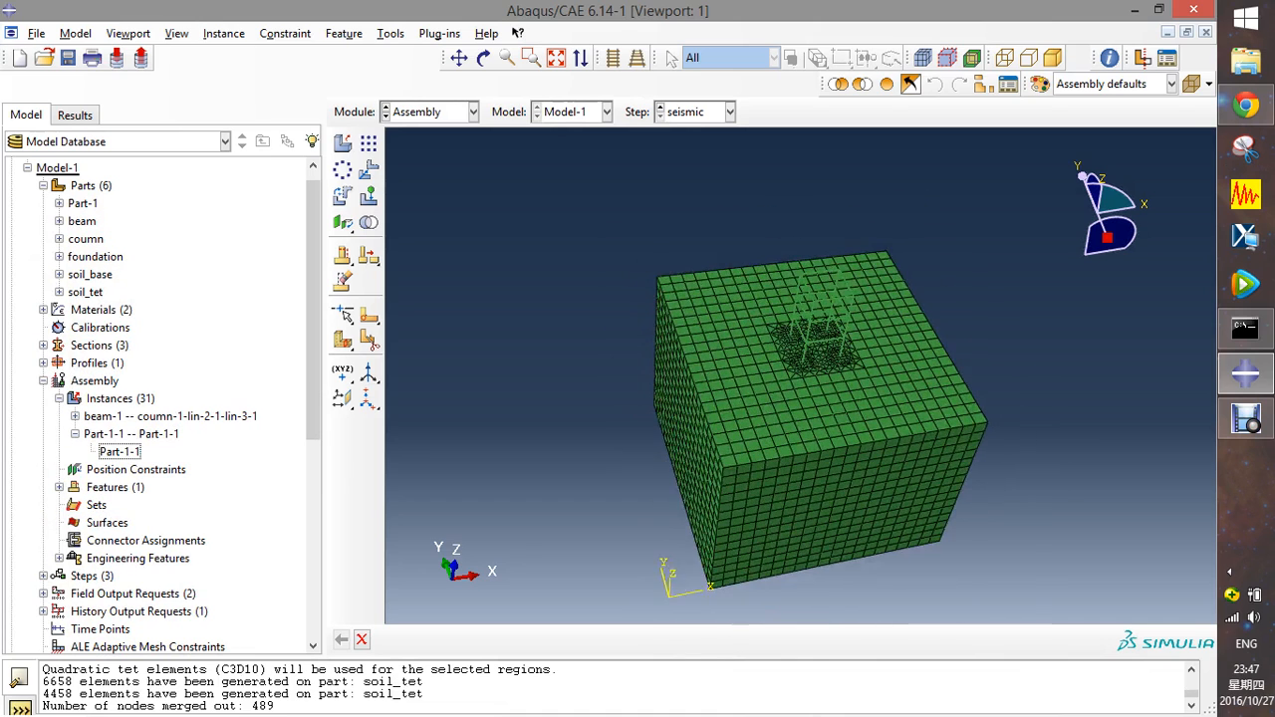
- Display Part-1 in the Part module and examine its merged mesh from the frame side, along with its assembly instance
left_click(429, 111)
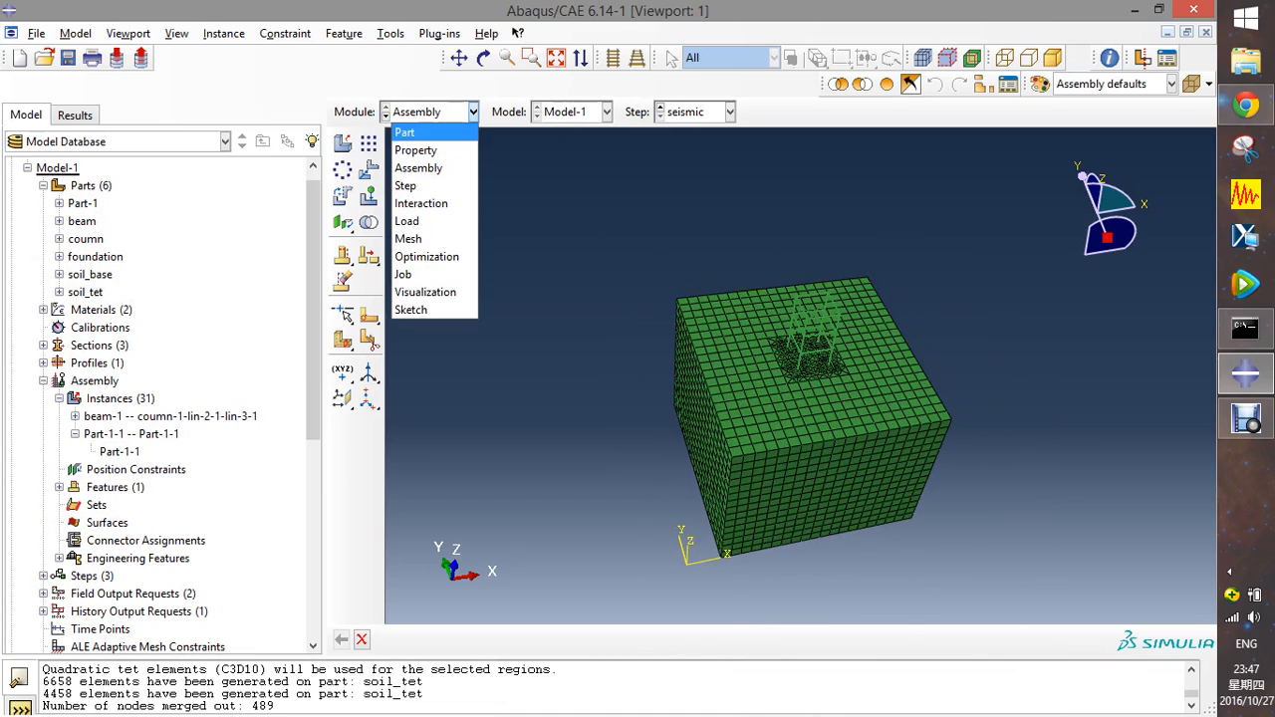
left_click(414, 130)
left_click(697, 111)
left_click(697, 130)
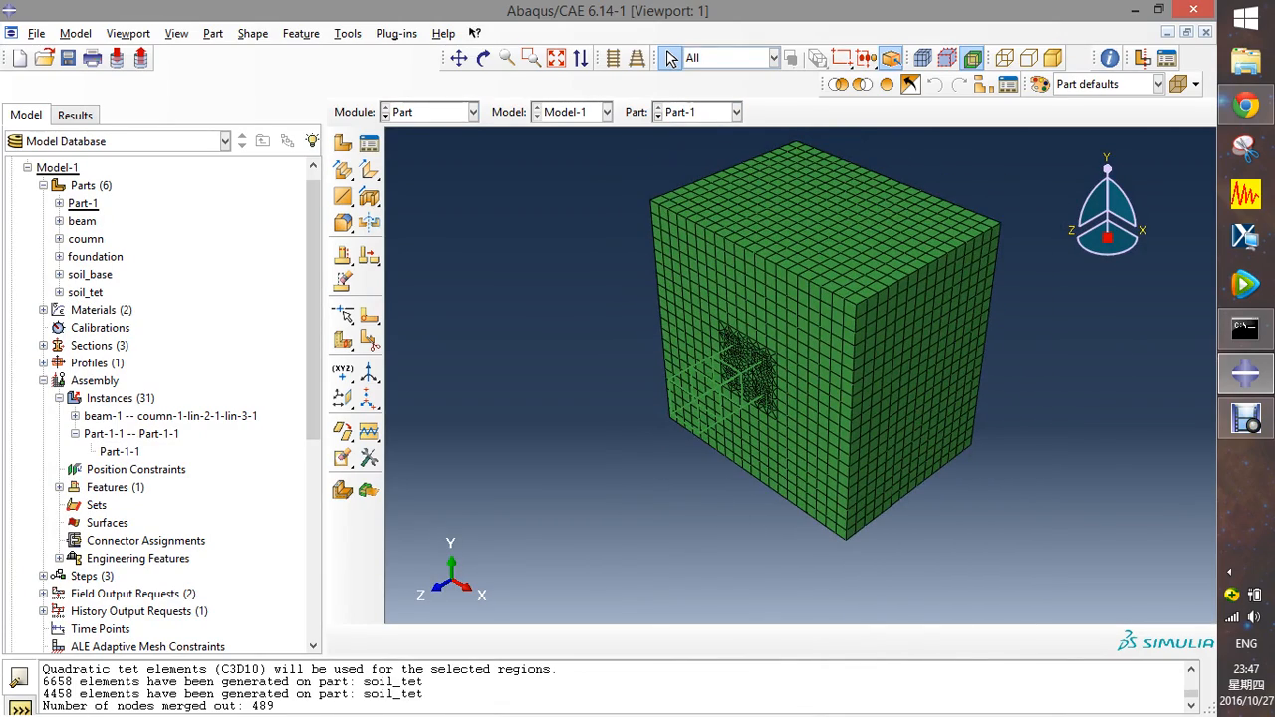
left_click(483, 58)
mouse_move(687, 448)
left_mouse_down()
mouse_move(752, 289)
mouse_move(743, 279)
left_mouse_up()
left_click(671, 58)
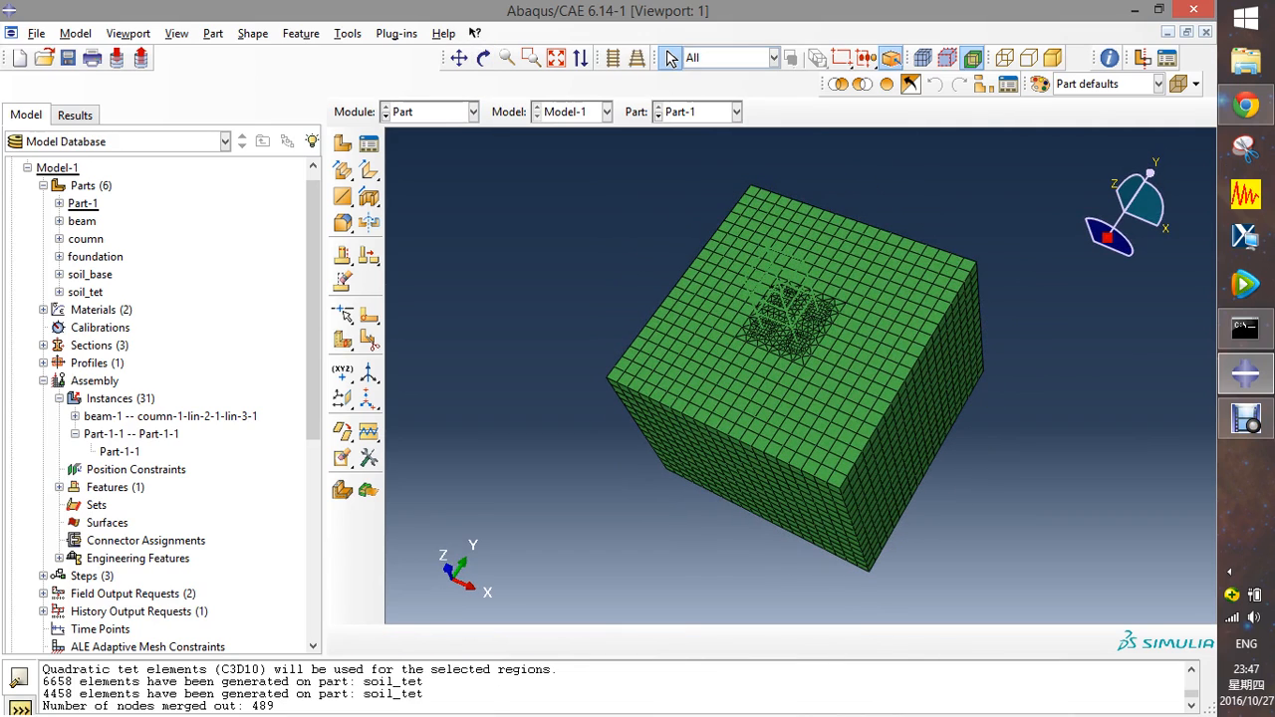
left_click(43, 185)
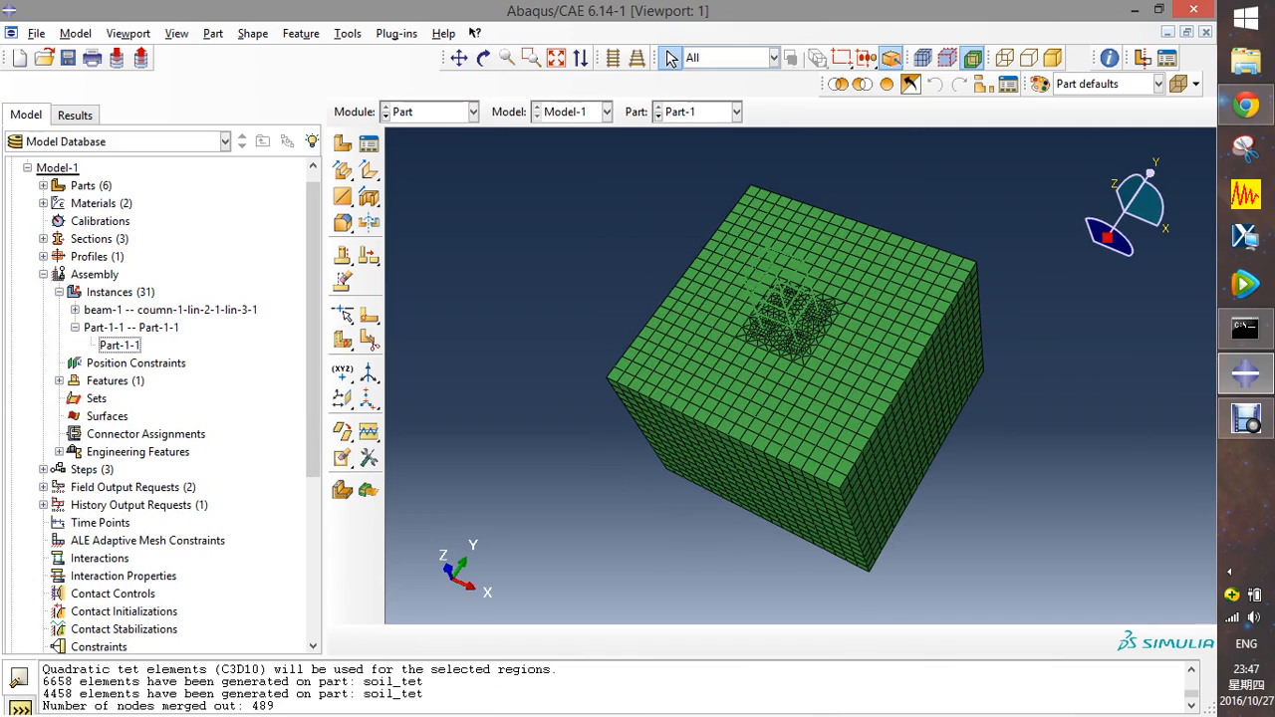
left_click(119, 345)
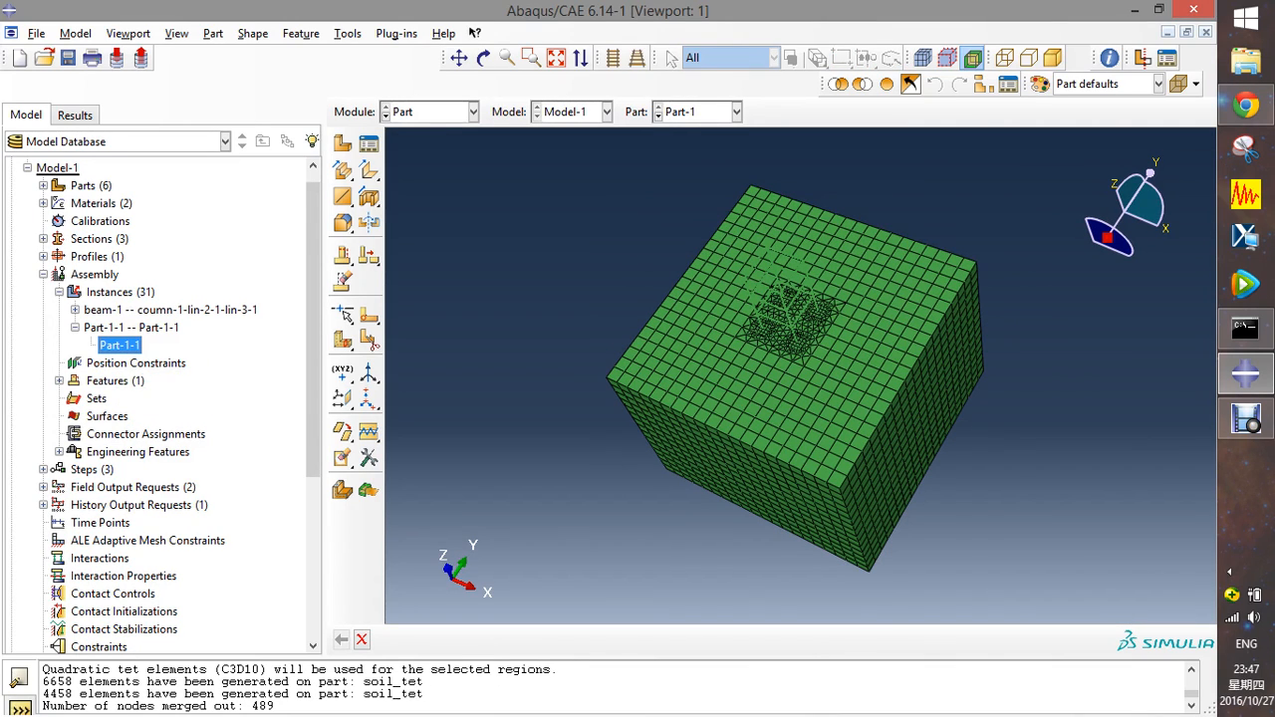
- Switch to the Load module and start a Symmetry/Antisymmetry/Encastre boundary condition named fixed in the freq step
left_click(473, 111)
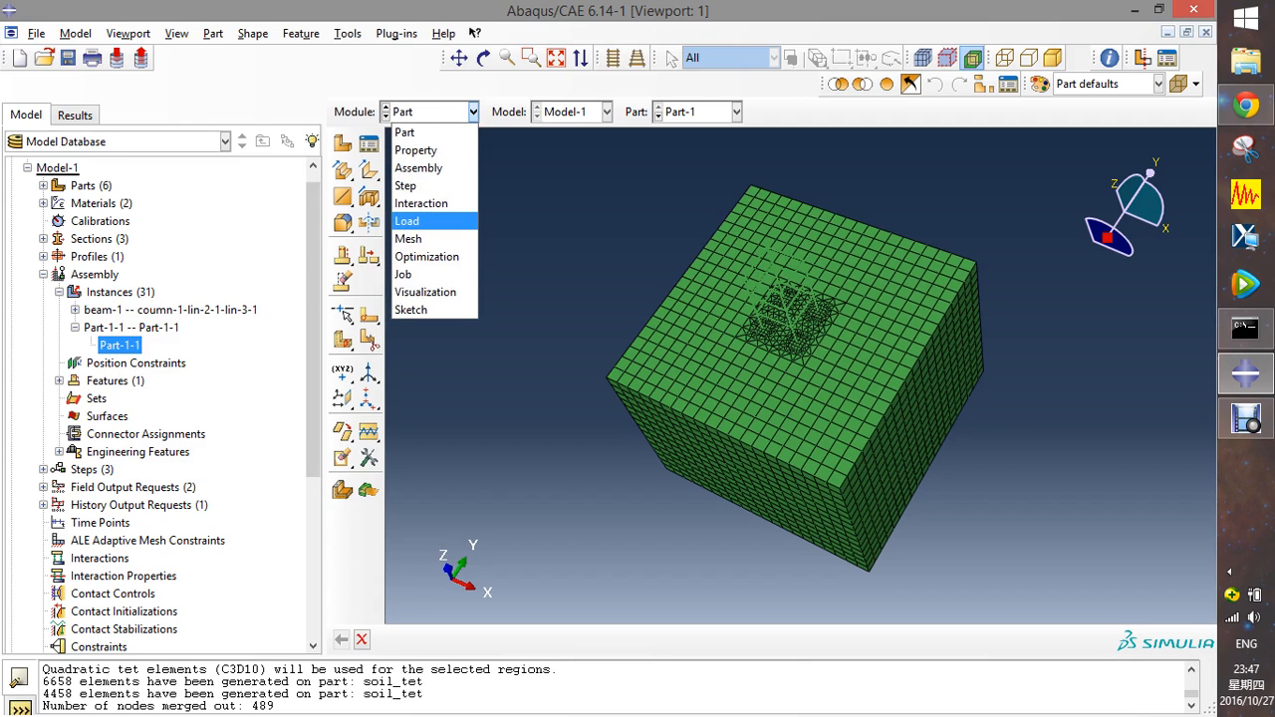
key("Return")
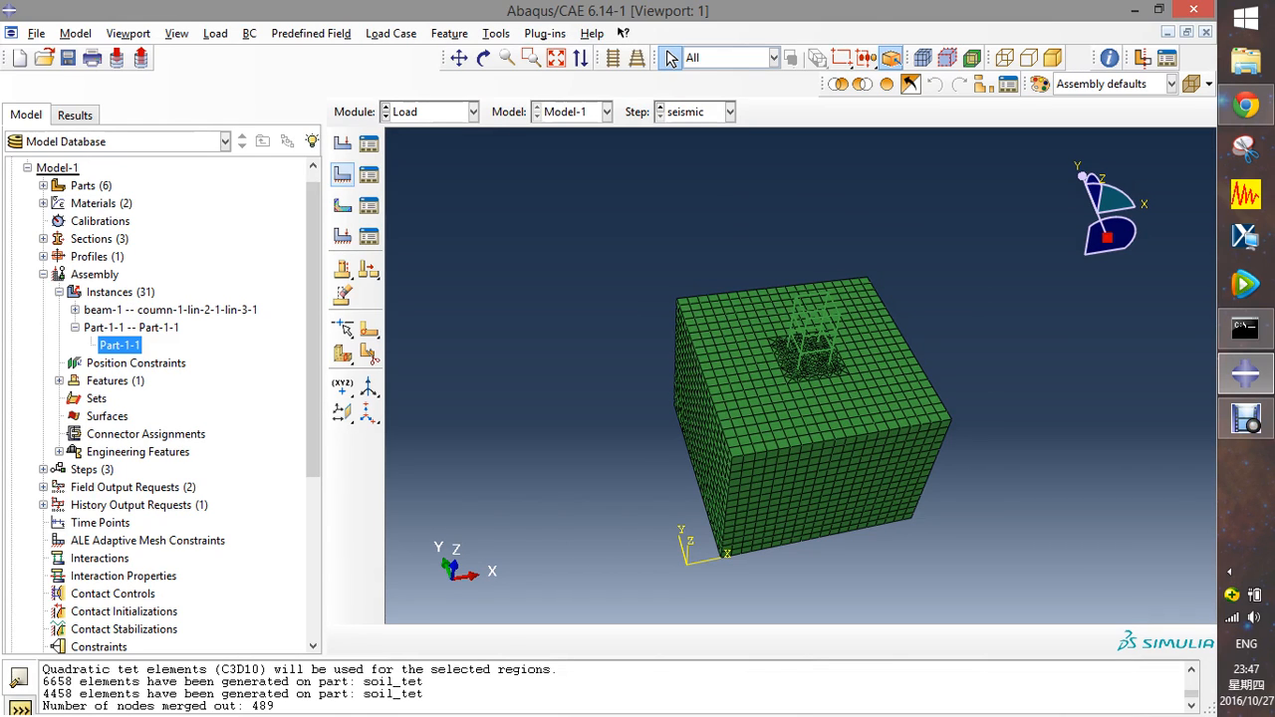
left_click(342, 175)
left_click_drag(498, 230, 418, 226)
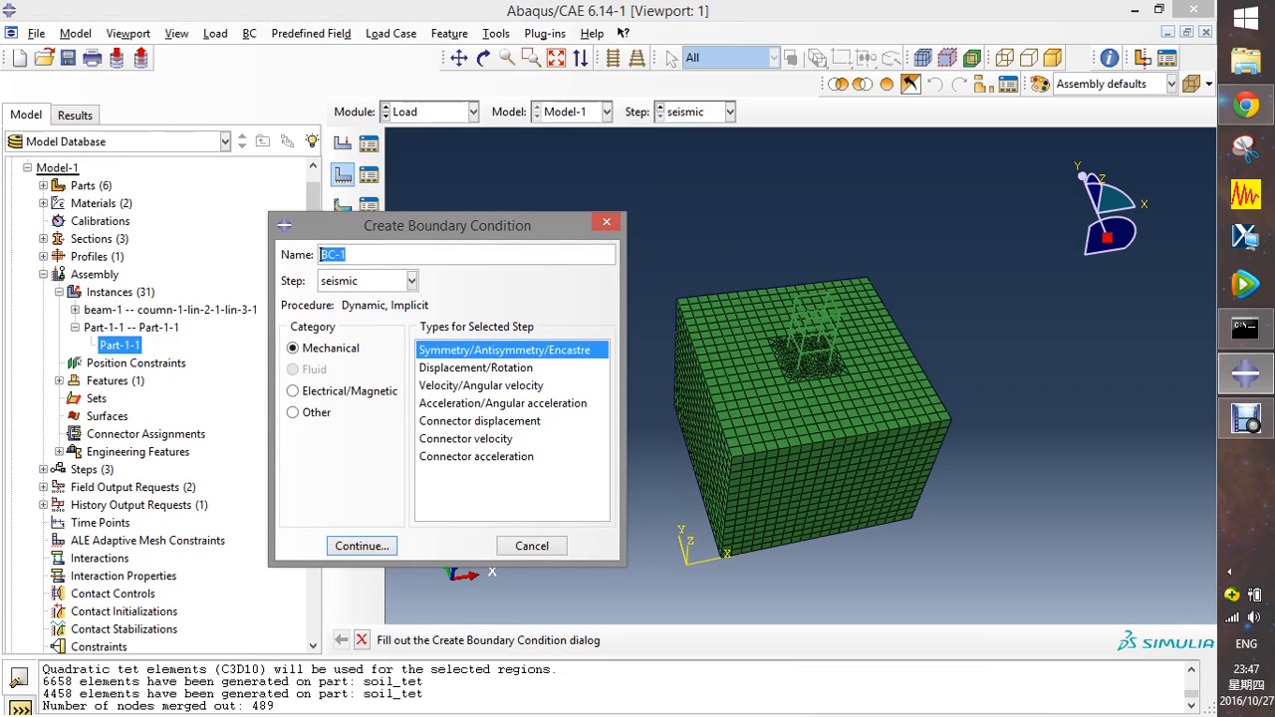
type("fixed")
left_click(411, 281)
left_click(332, 321)
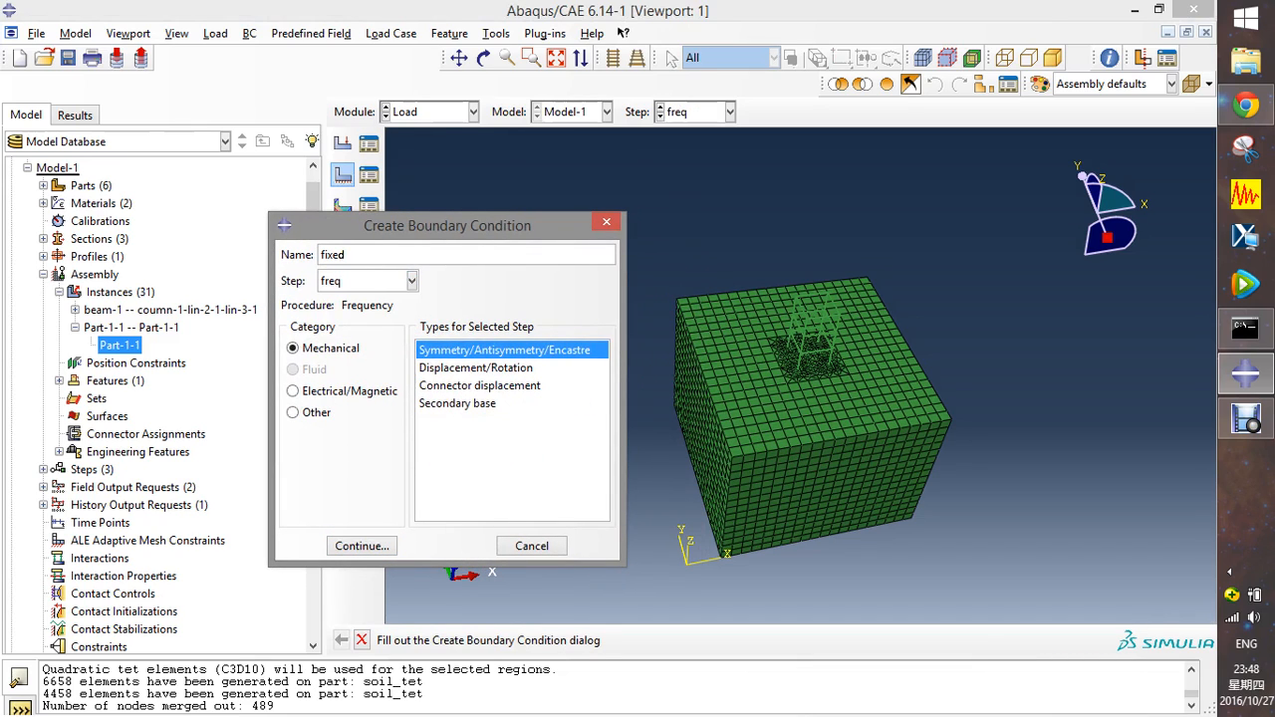
left_click(361, 546)
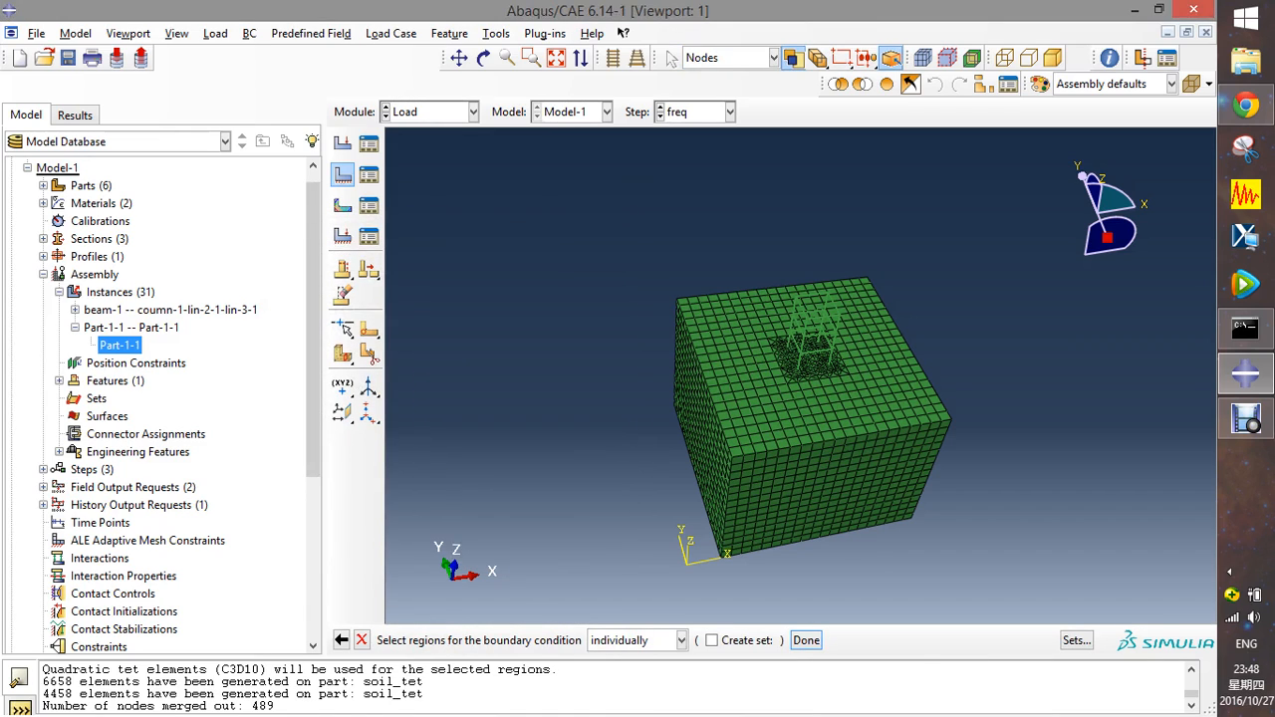
- Select the soil block's bottom-face nodes by angle and constrain them as ENCASTRE (U1 = U2 = U3 = UR1 = UR2 = UR3 = 0)
left_click(483, 58)
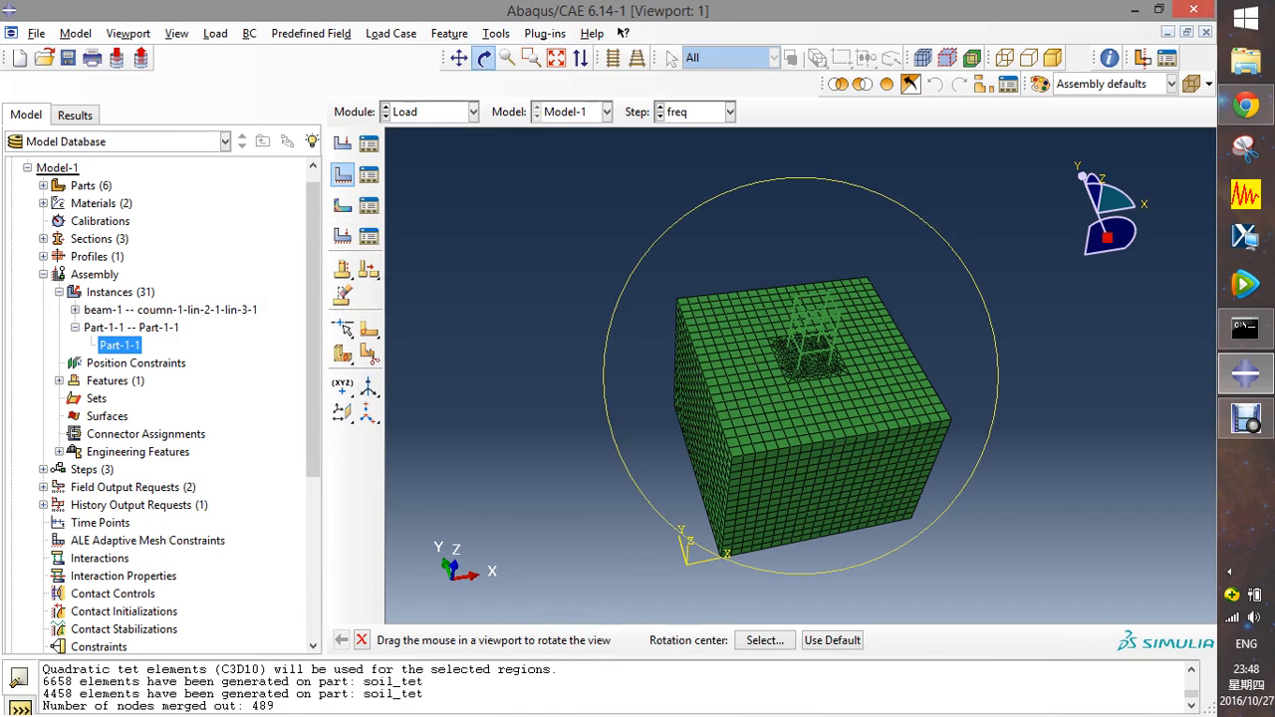
left_click_drag(750, 462, 894, 248)
left_click_drag(837, 381, 839, 218)
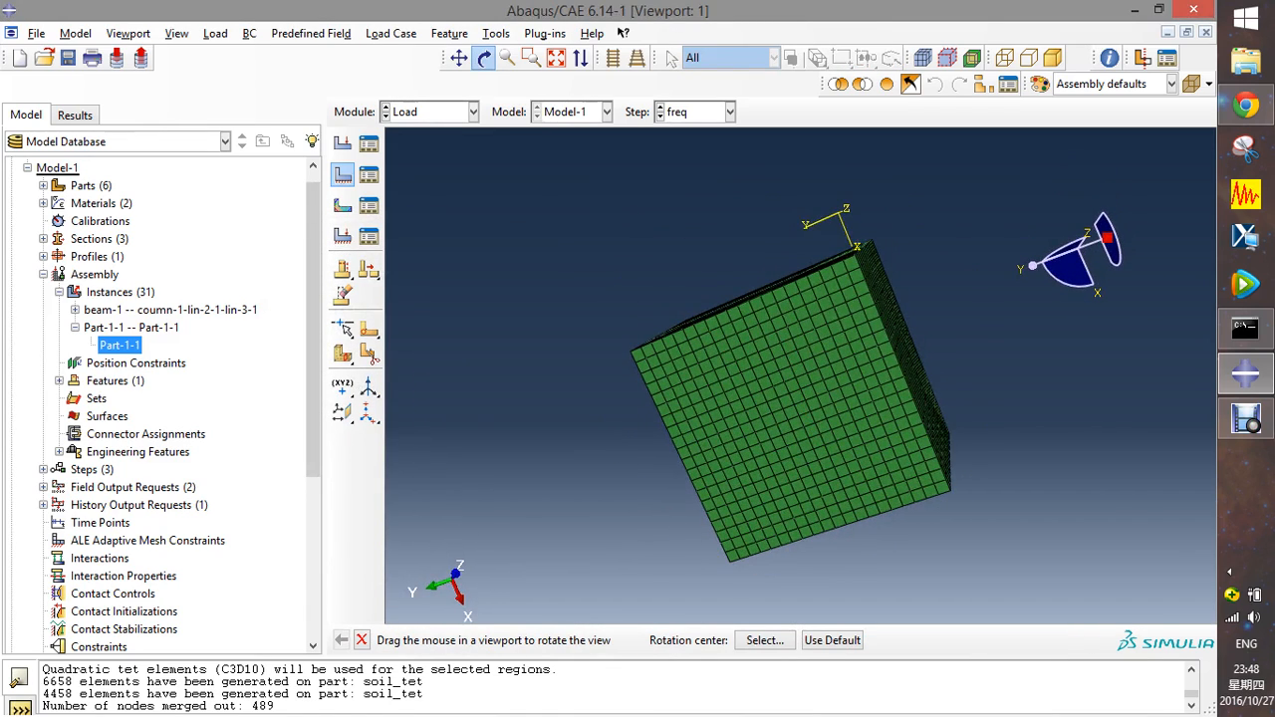
key("Escape")
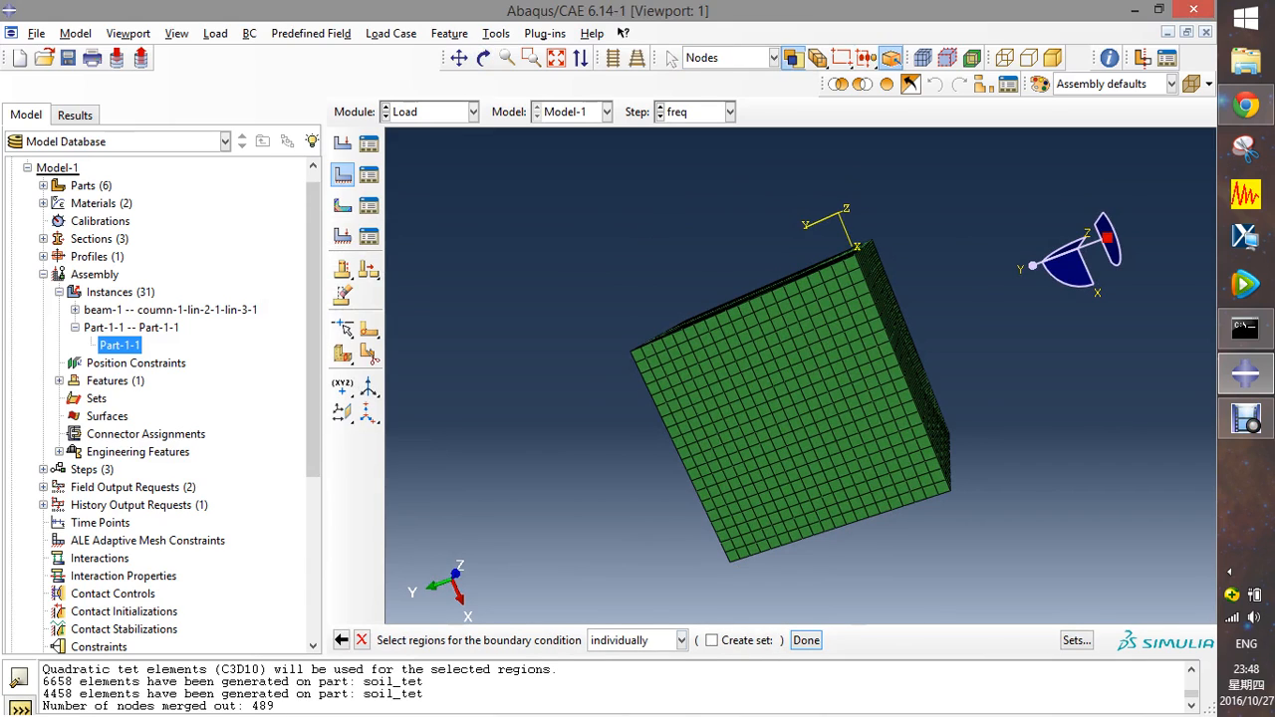
left_click(682, 641)
left_click(638, 681)
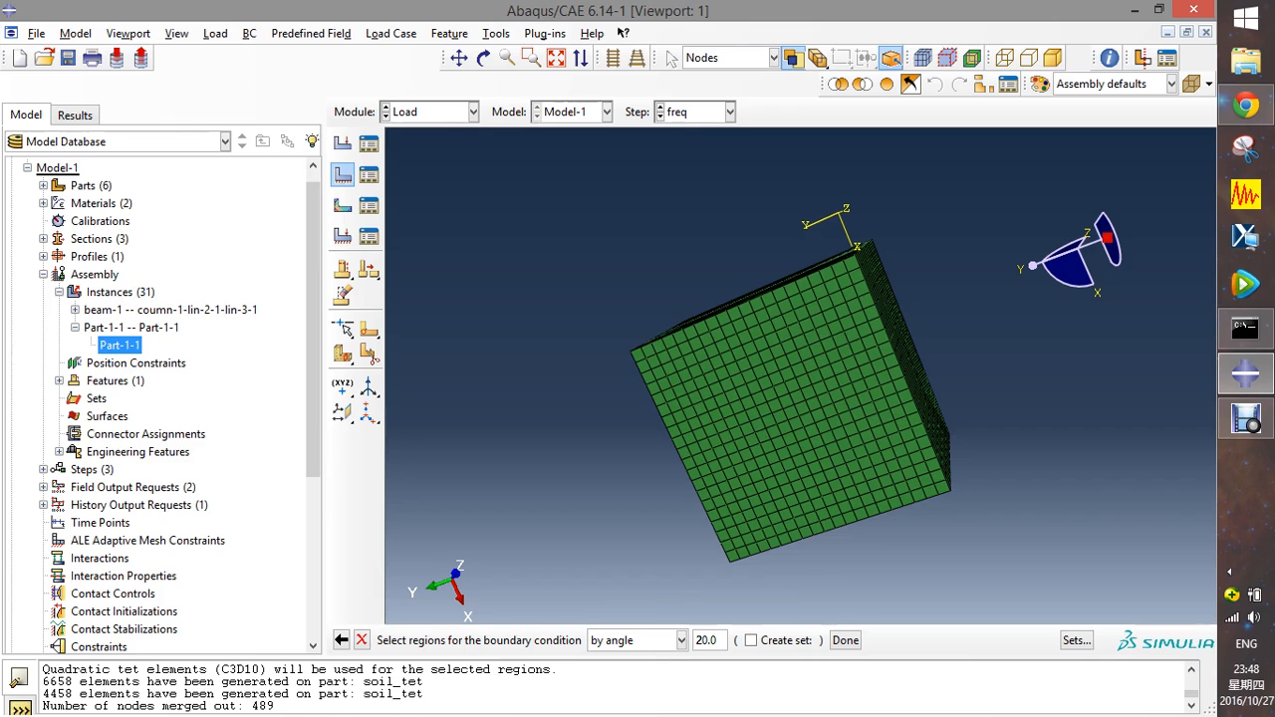
left_click(790, 414)
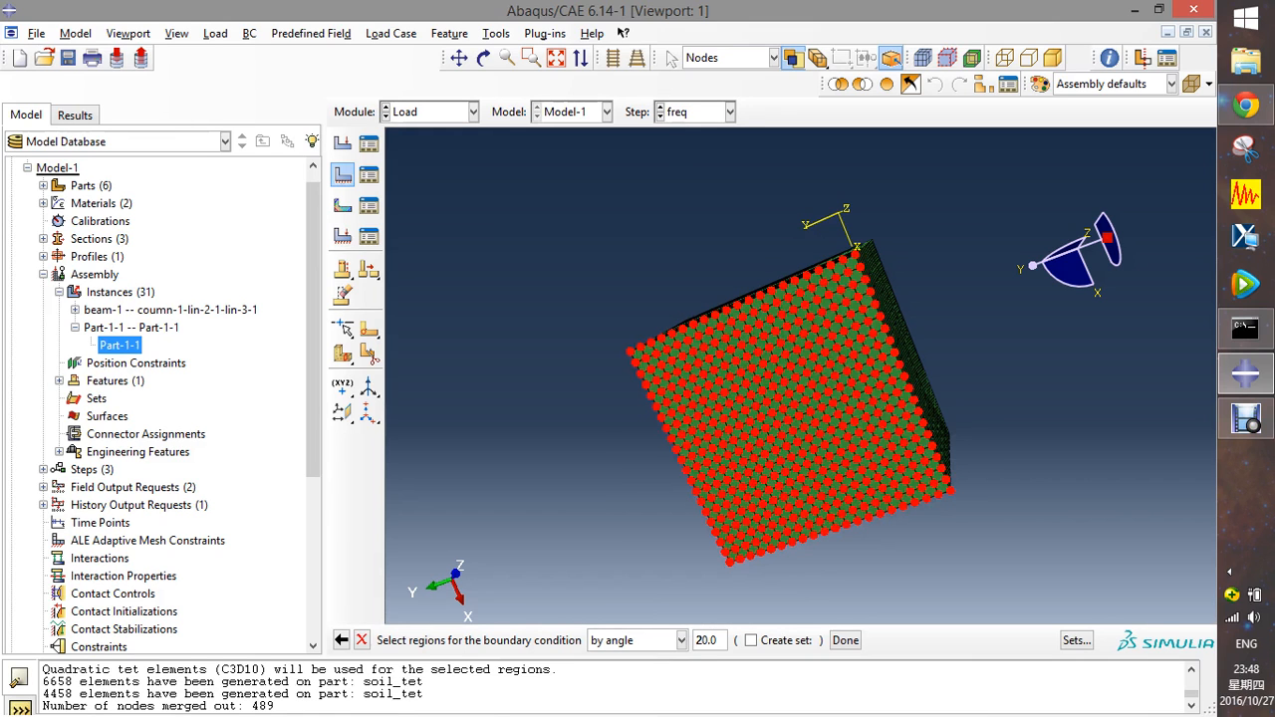
left_click(846, 641)
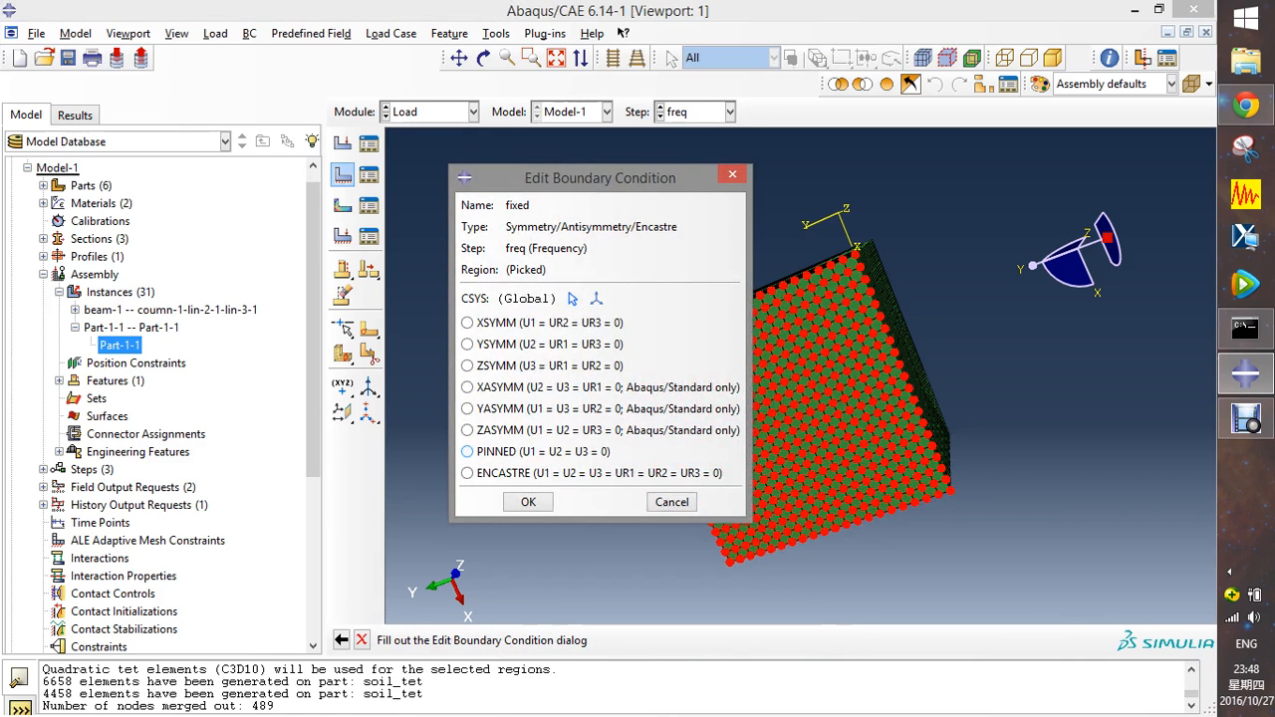
left_click(469, 474)
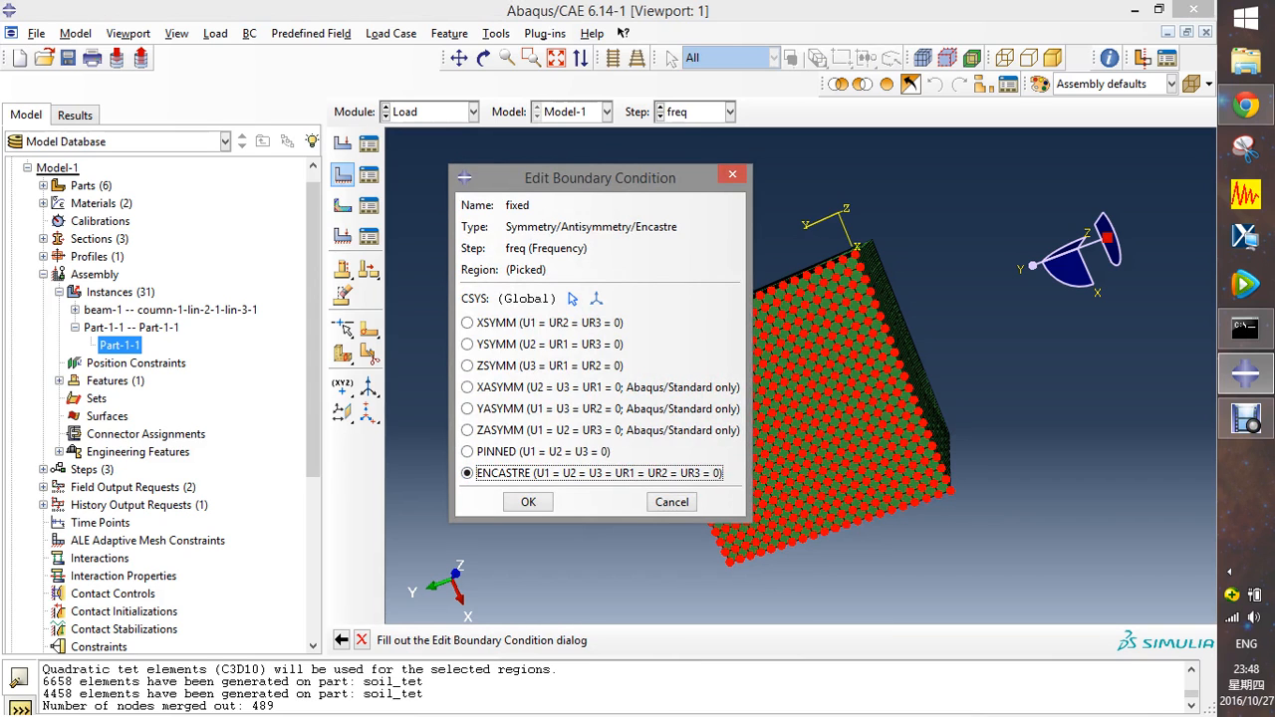
left_click(528, 501)
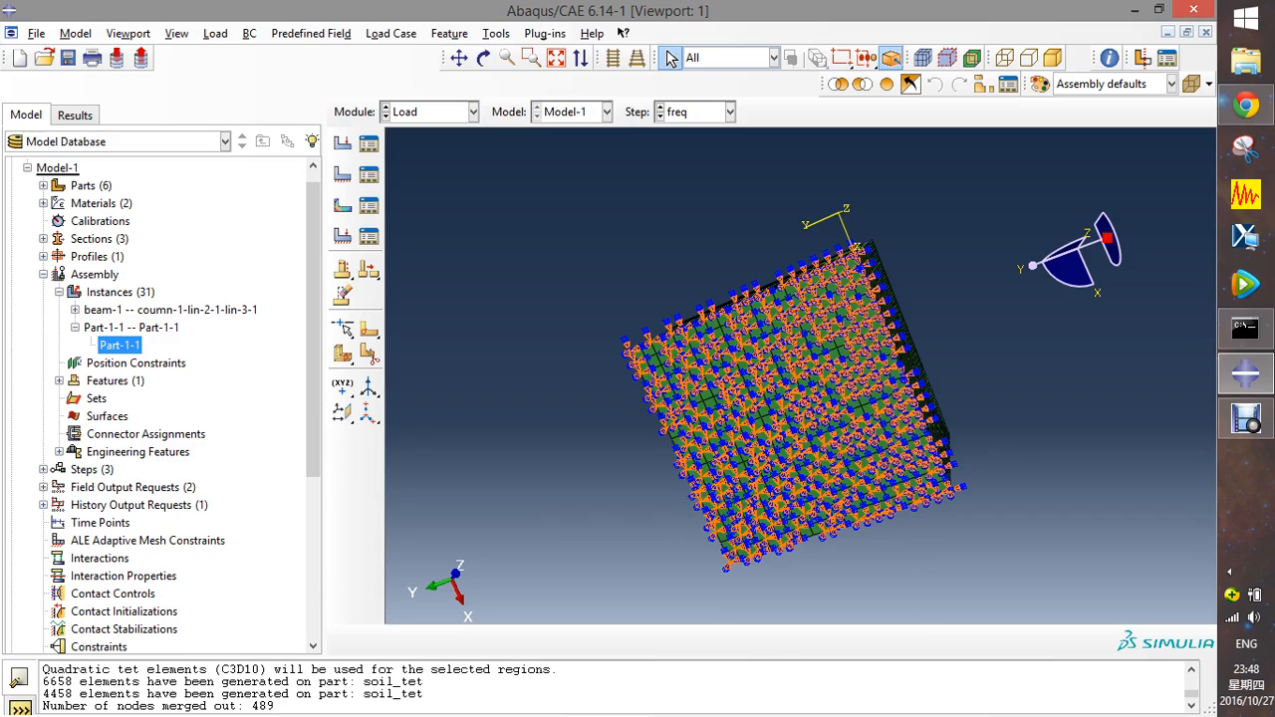
- Inspect the encastre constraint along the soil block's base from the frame side
left_click(486, 60)
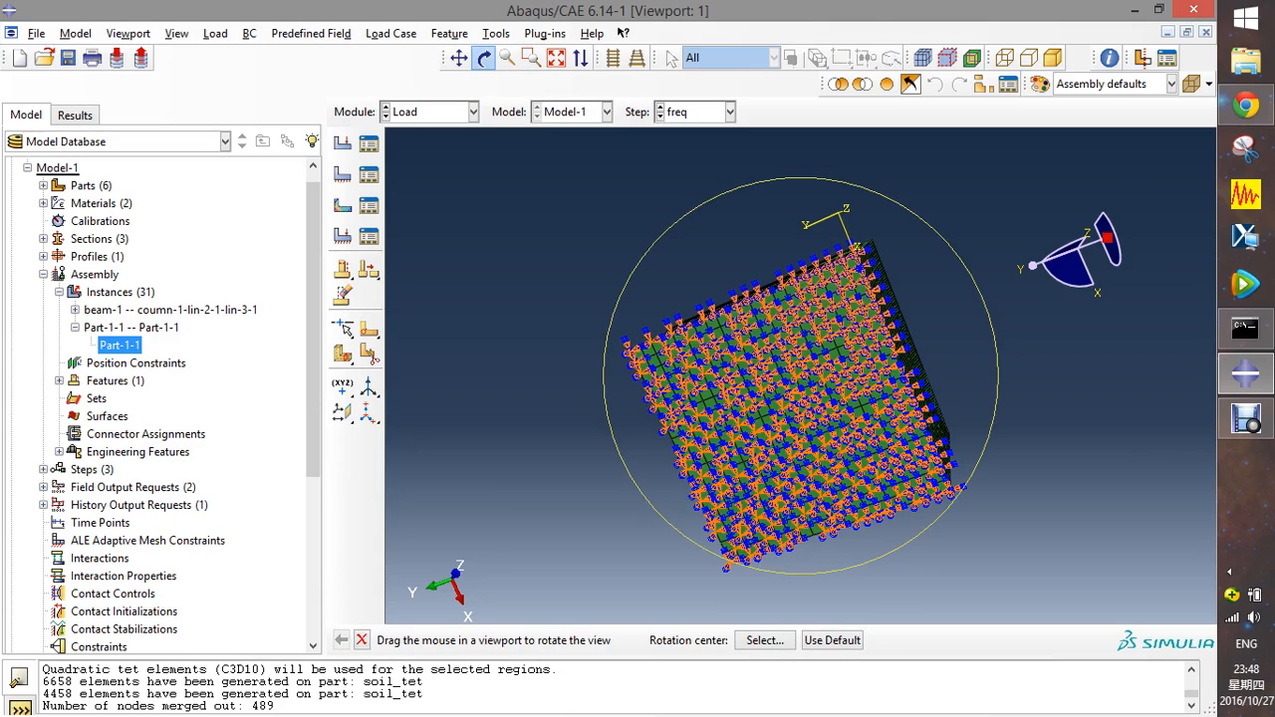
left_click_drag(877, 309, 648, 329)
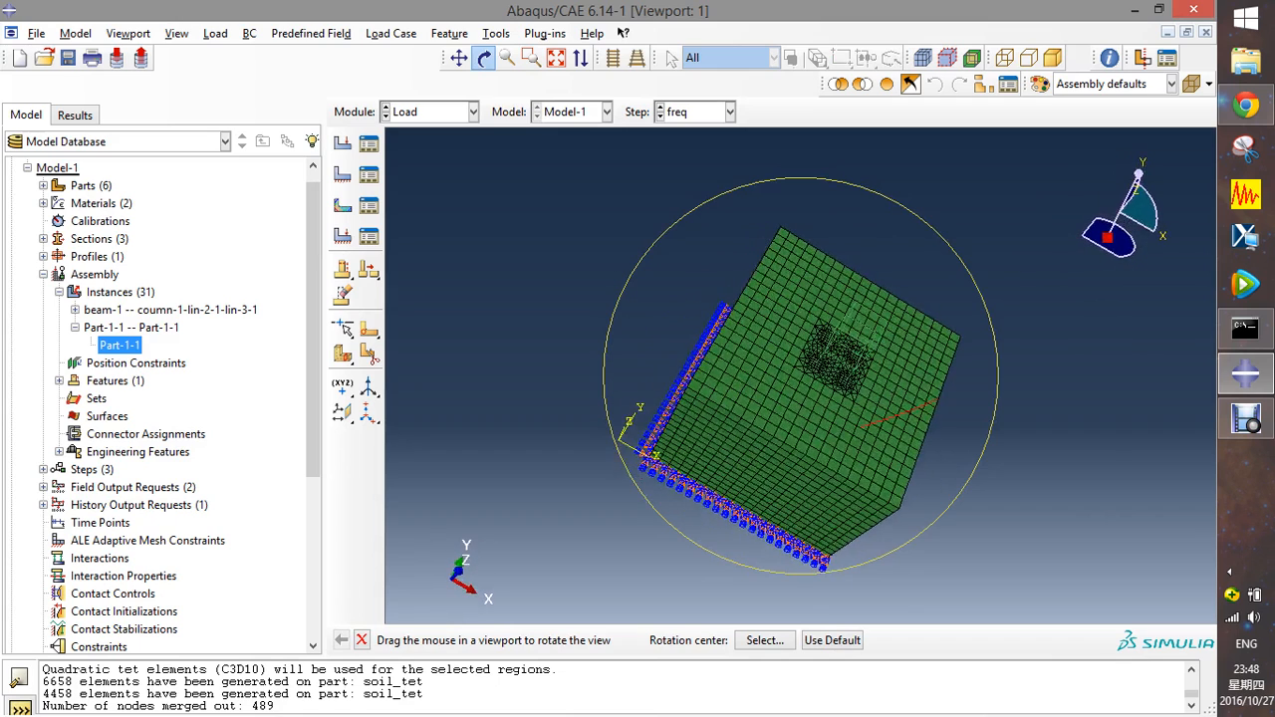
left_click(672, 59)
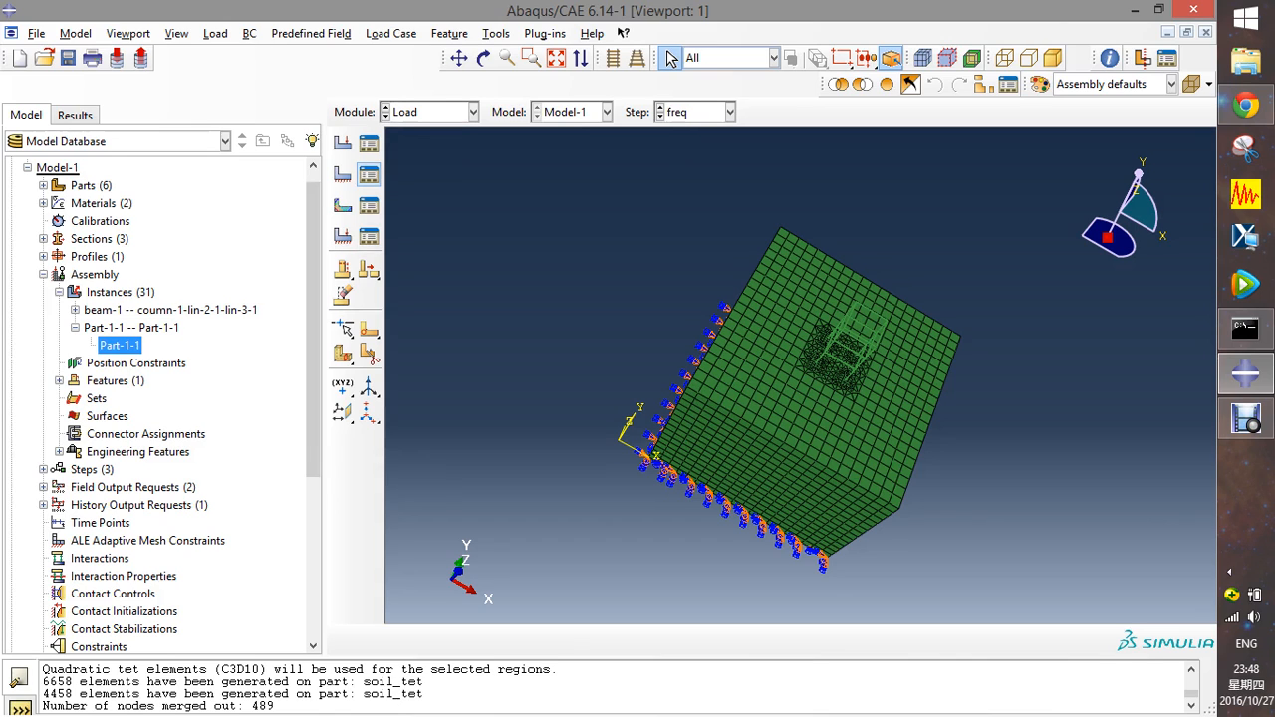
- Start a Displacement/Rotation boundary condition named fixed_exceptX in the seismic step from the Boundary Condition Manager
left_click(369, 175)
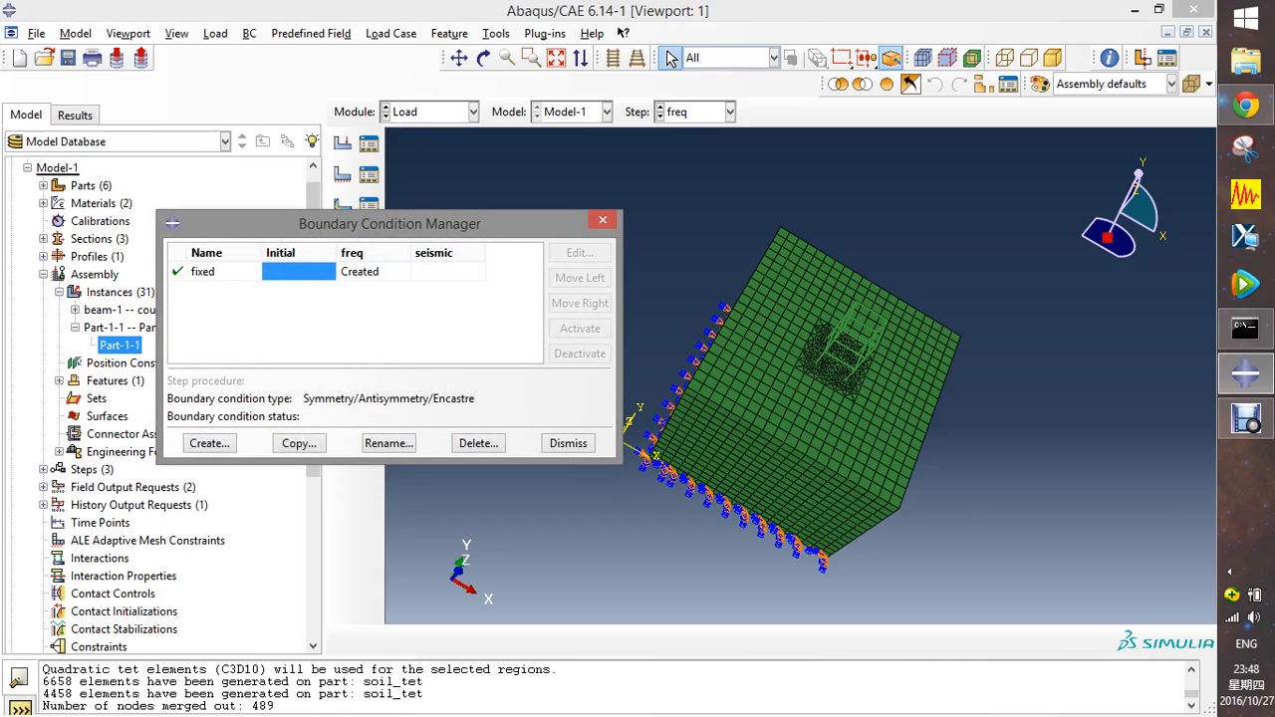
left_click(373, 272)
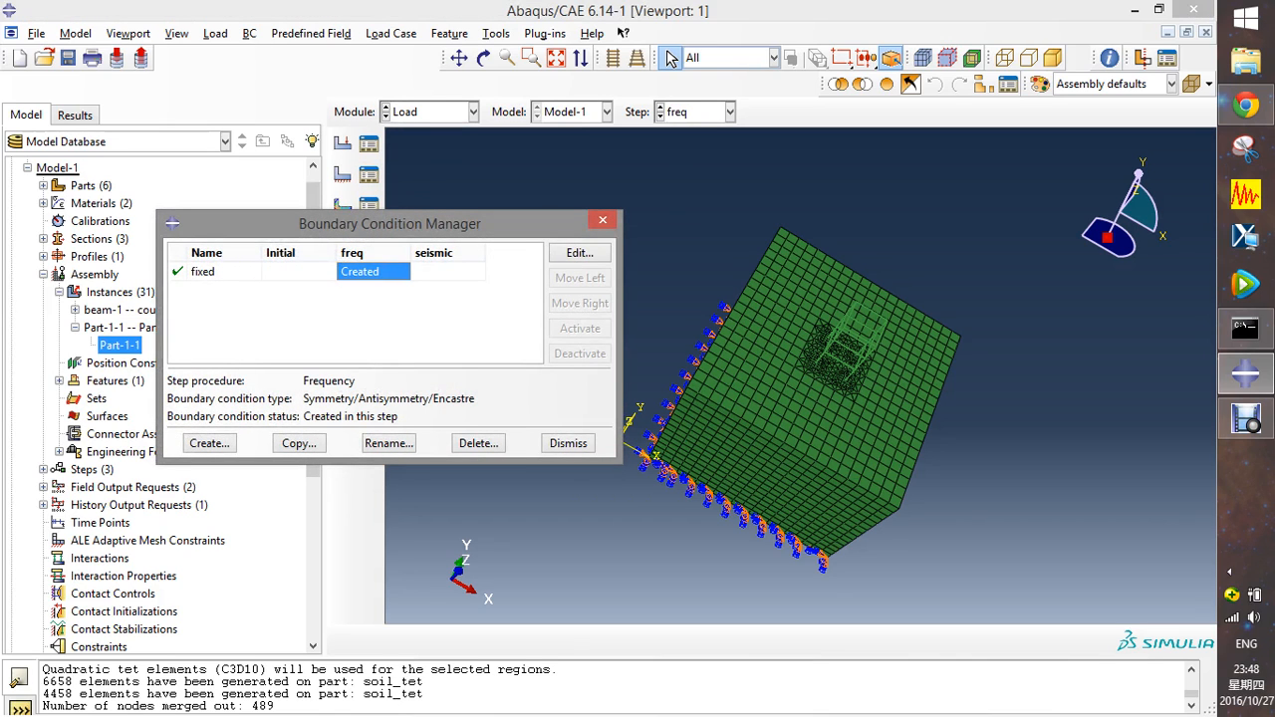
left_click(210, 444)
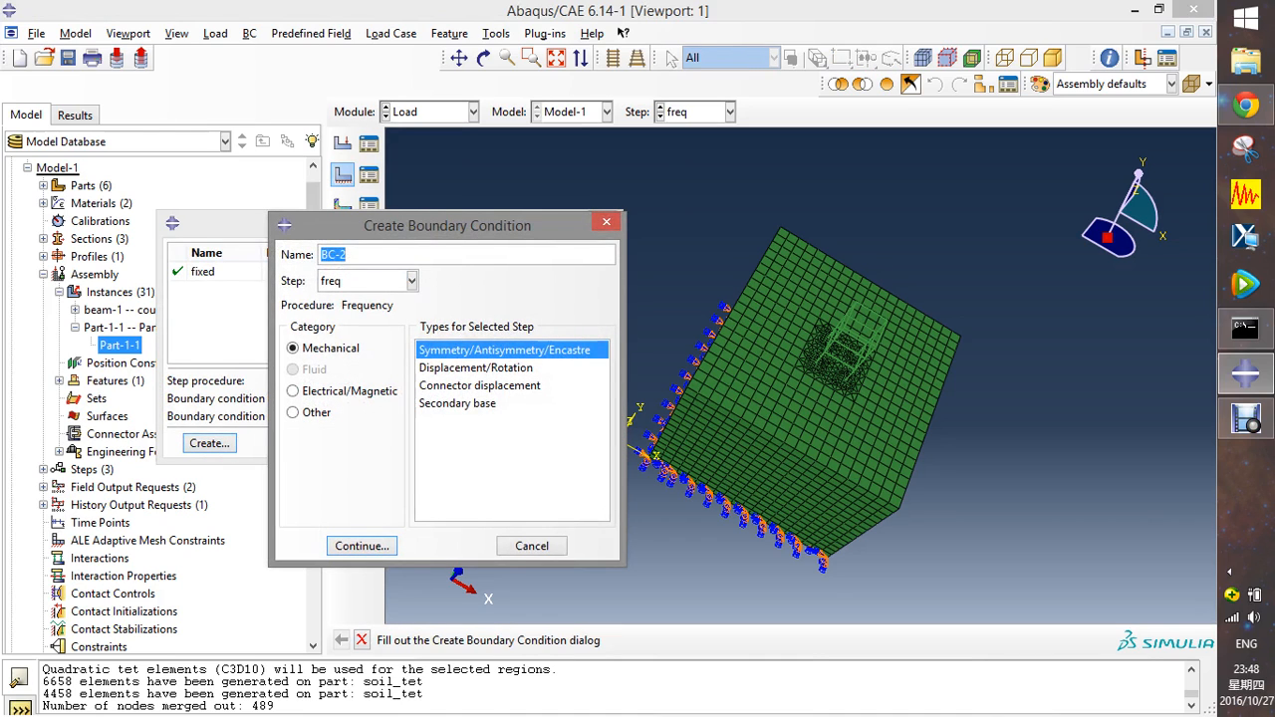
type("fixed_exceptX")
left_click(411, 281)
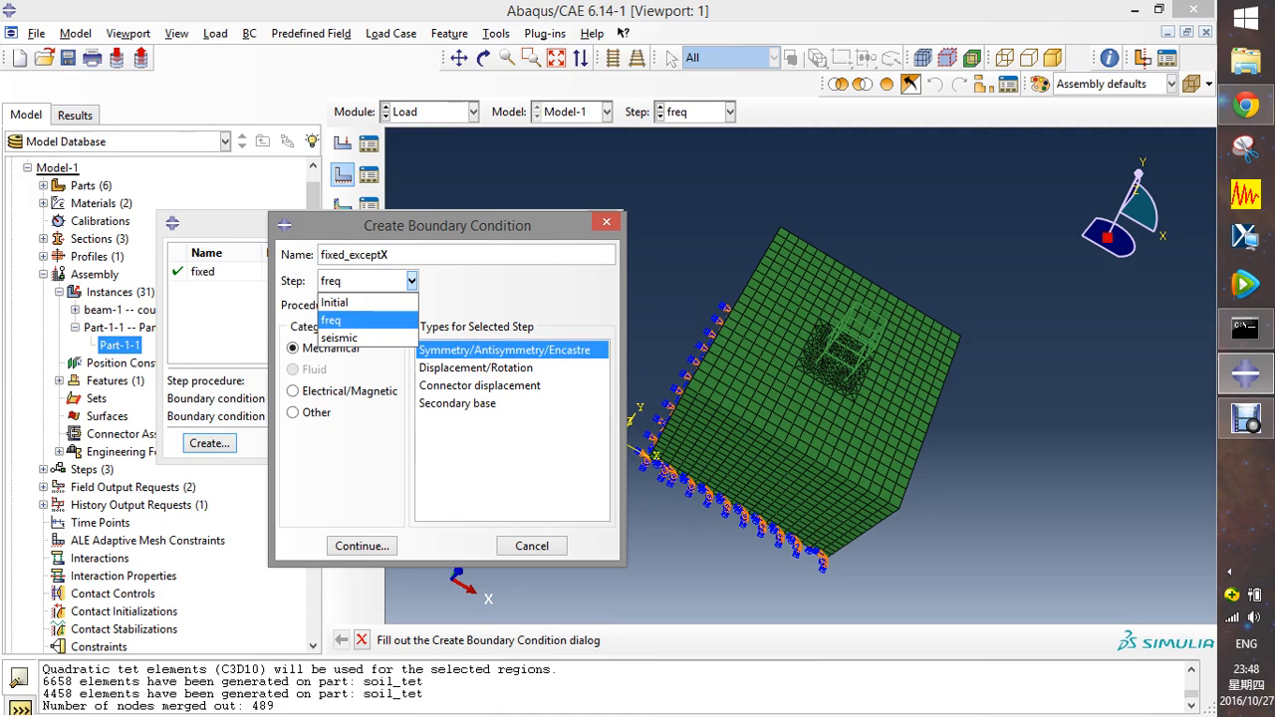
left_click(343, 341)
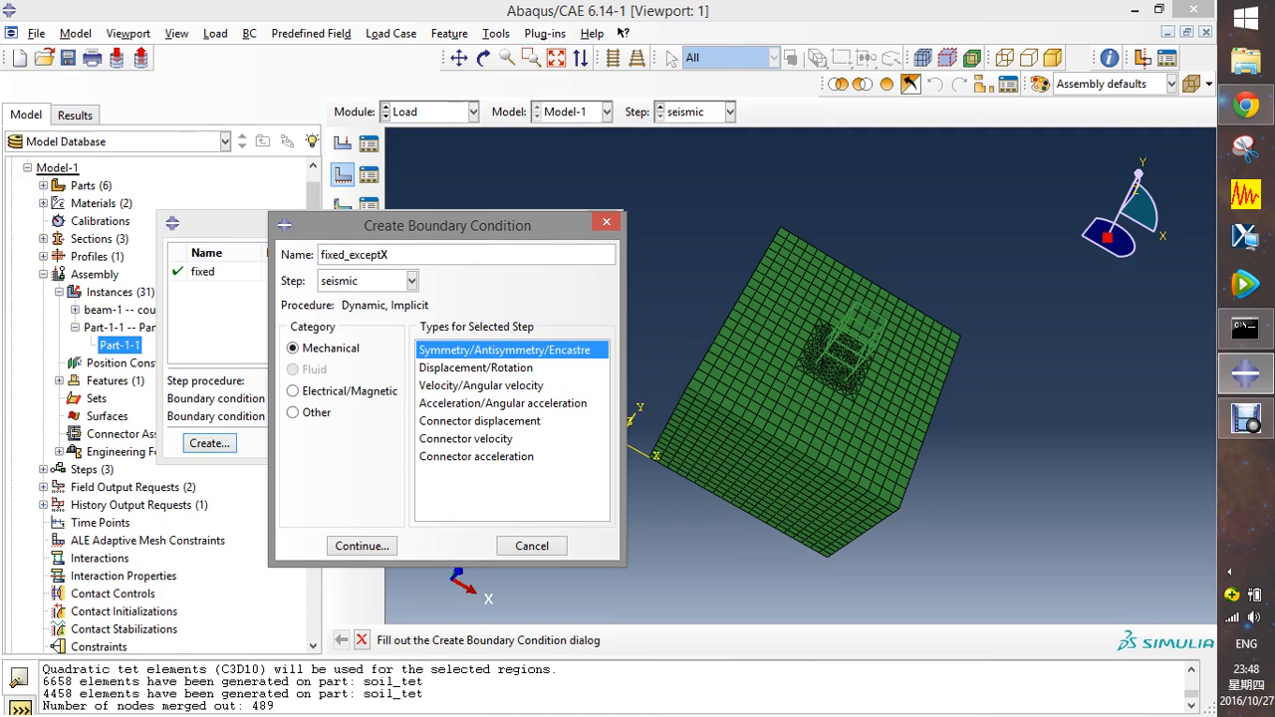
double_click(476, 369)
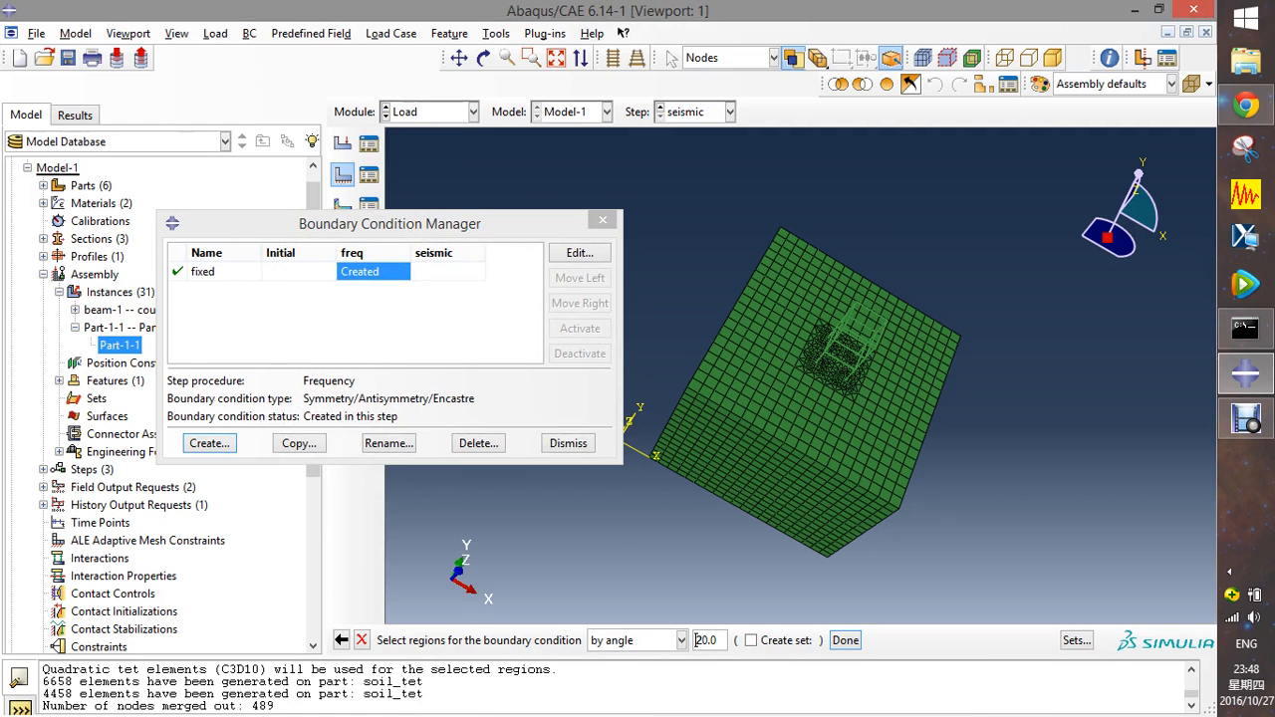
- Select the soil block's bottom-face nodes by angle as the region for fixed_exceptX
left_click(483, 58)
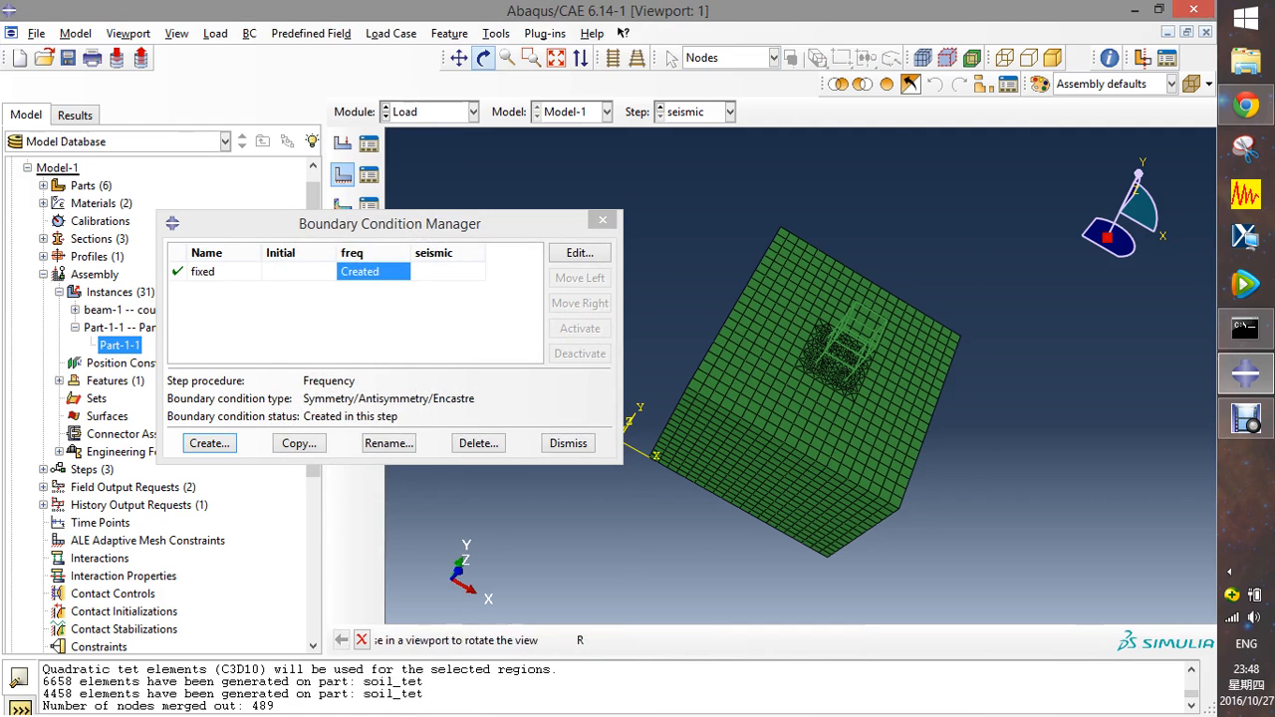
left_click_drag(716, 461, 832, 337)
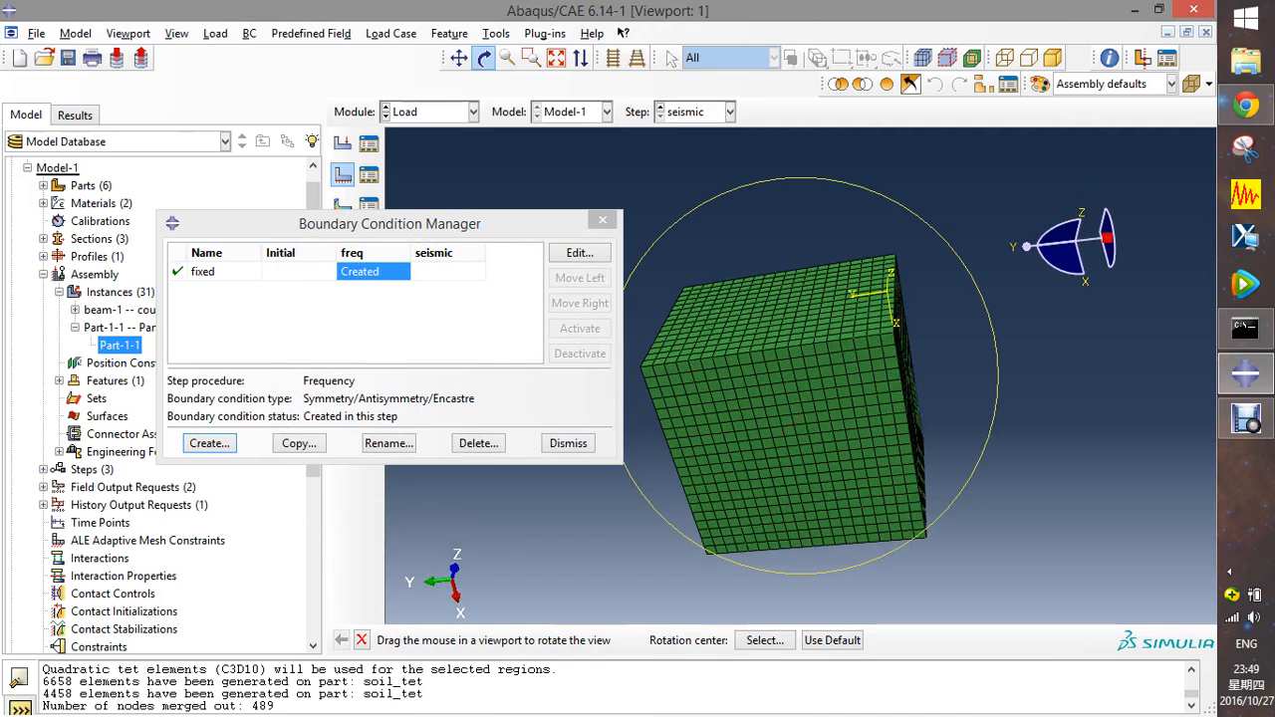
key("Escape")
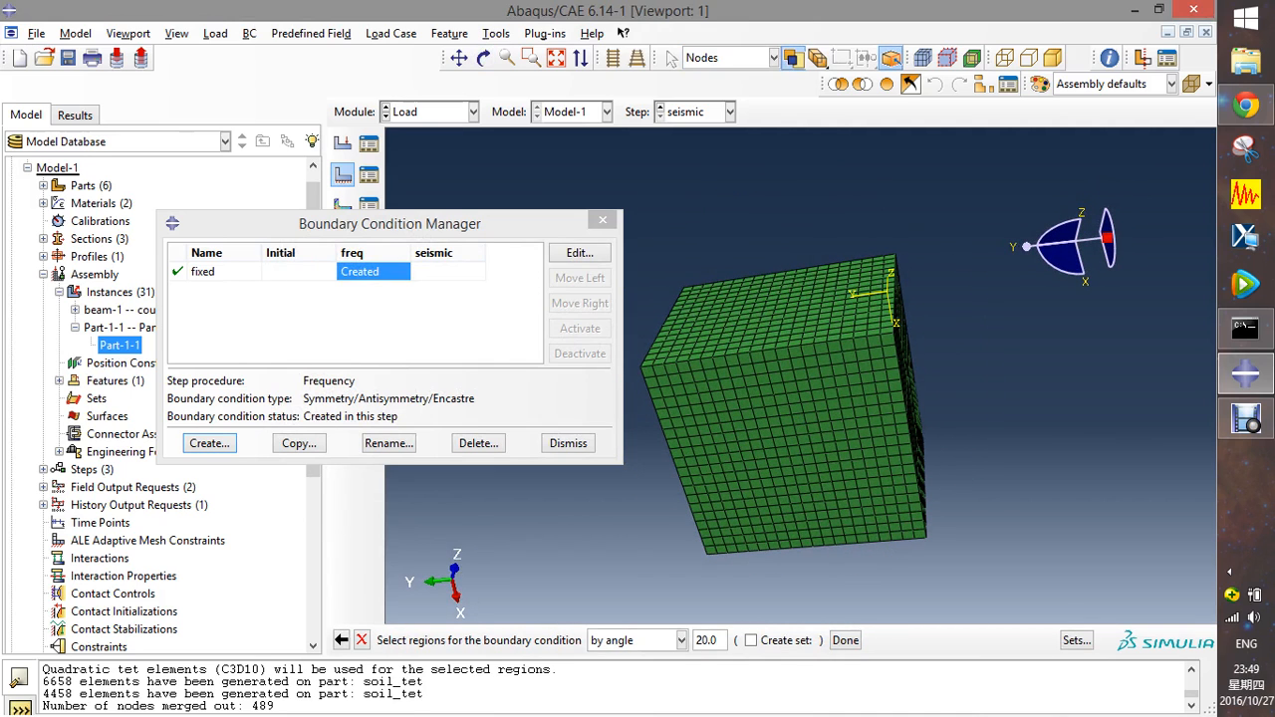
left_click(797, 418)
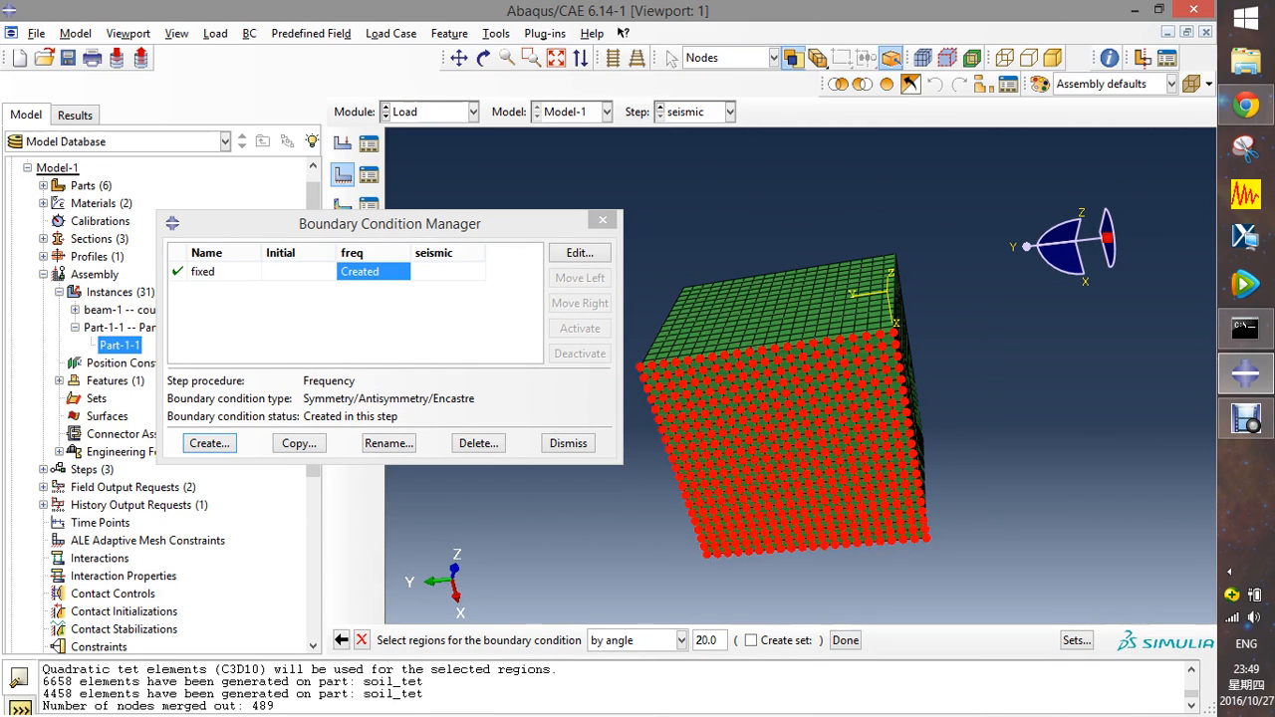
- Apply the fixed_exceptX boundary condition to the picked face nodes, constraining U1, U2, U3, UR1, UR2 and UR3 at 0
left_click(845, 641)
left_click(368, 316)
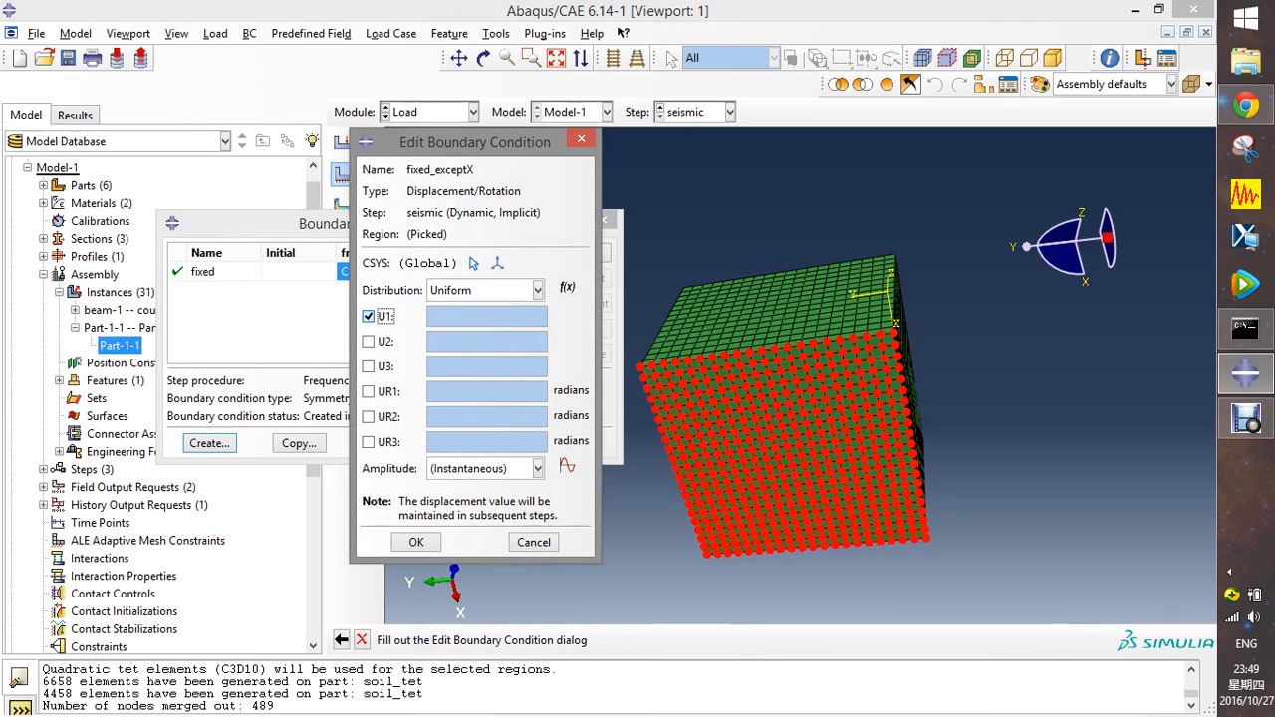
left_click(369, 341)
left_click(369, 366)
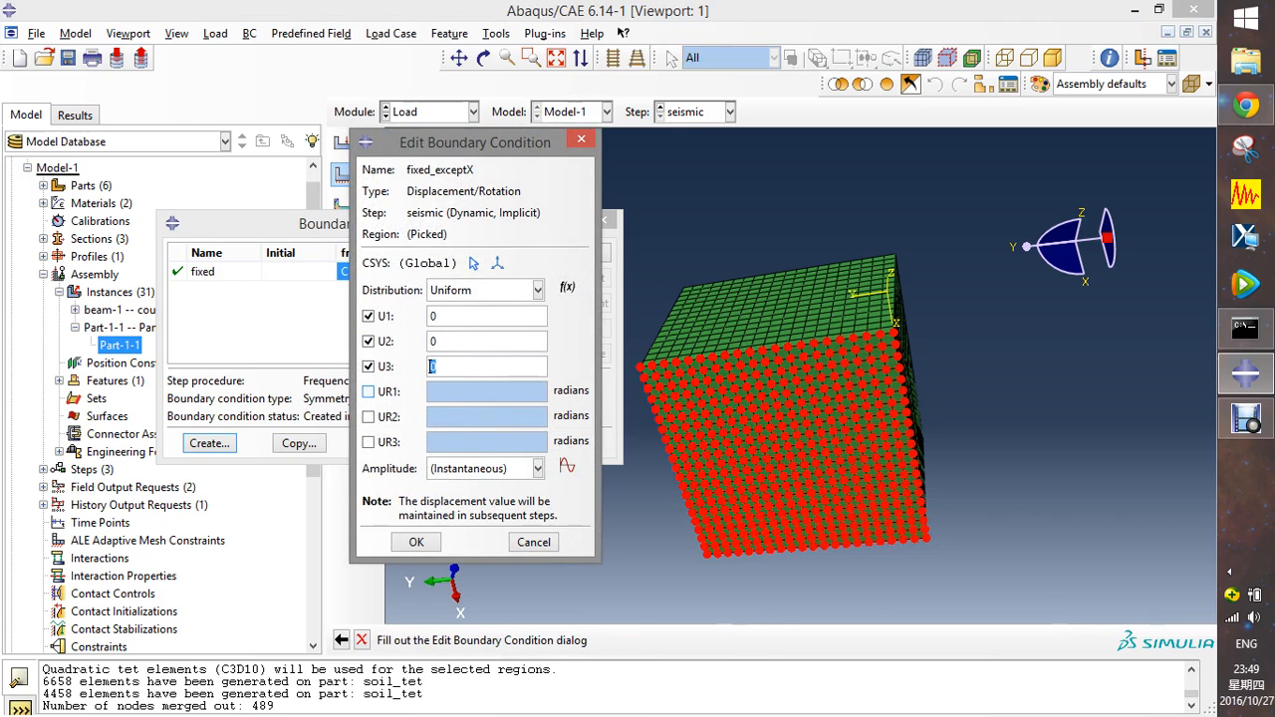
left_click(369, 391)
left_click(369, 417)
left_click(369, 442)
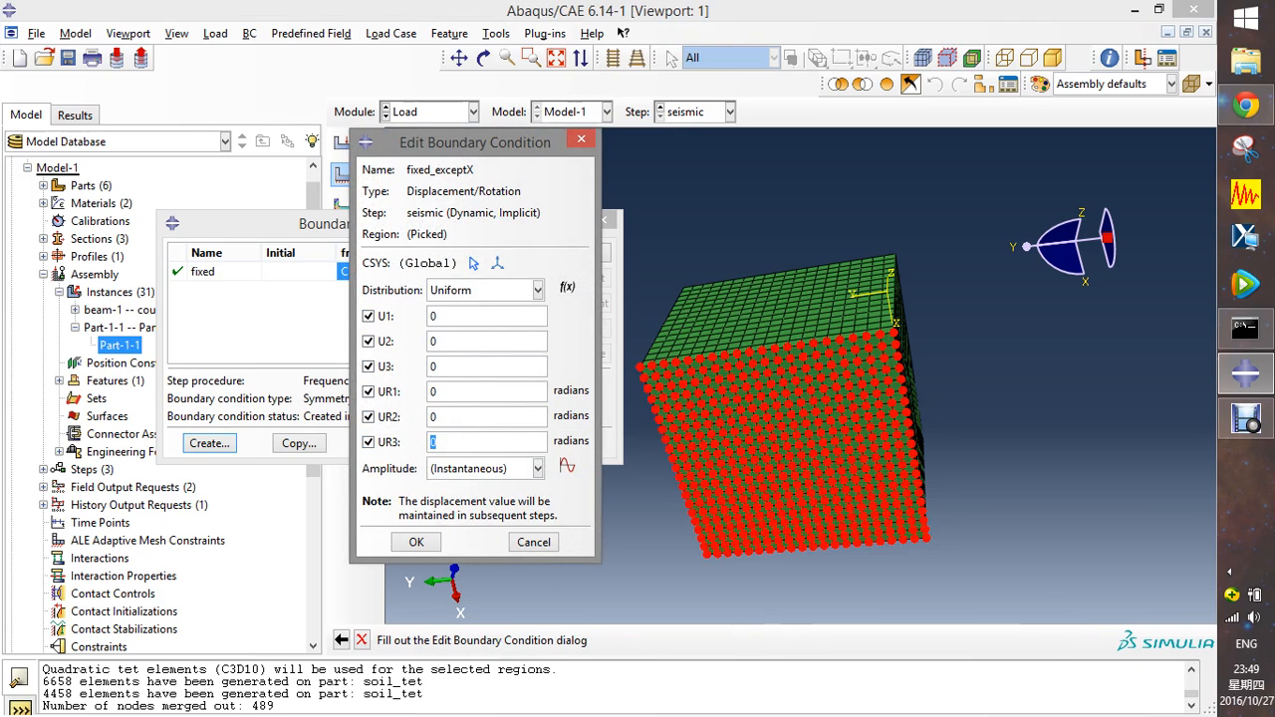
- Create an equally spaced amplitude named seismic with a fixed interval of 0.01
left_click(567, 465)
type("se")
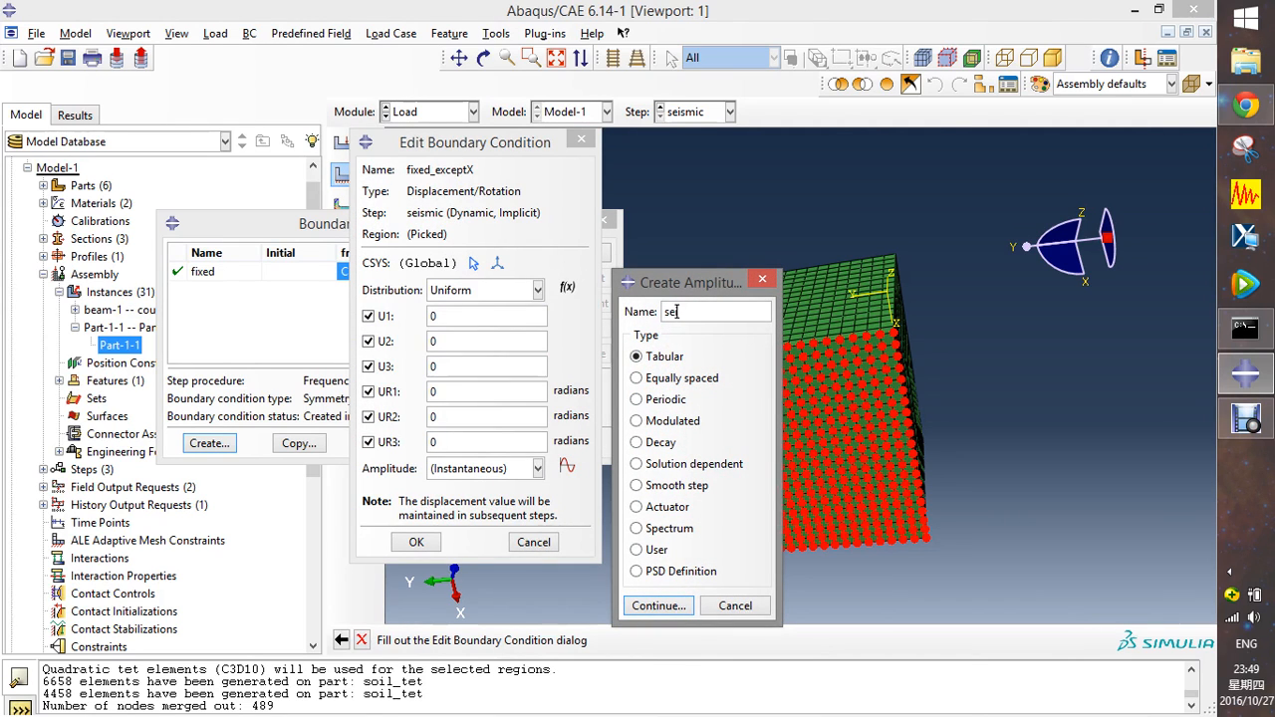
type("ismic")
left_click(637, 377)
left_click(659, 606)
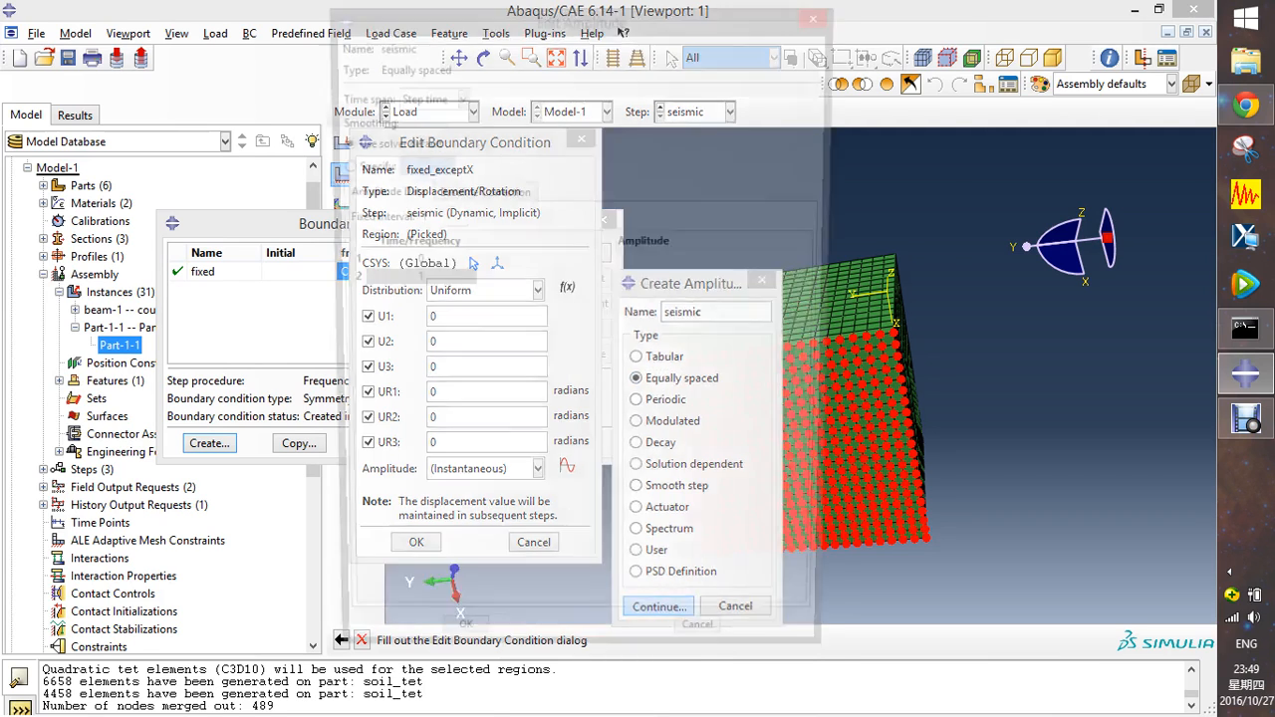
double_click(416, 217)
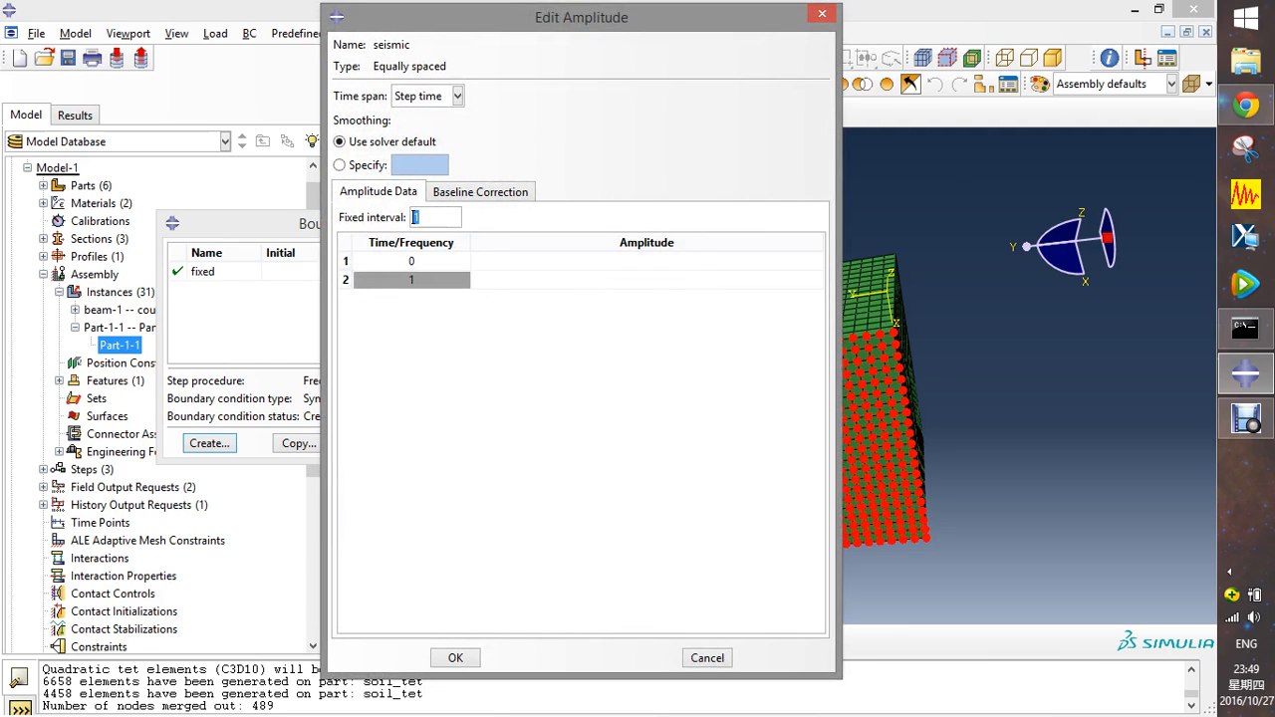
type("0.0")
key("Tab")
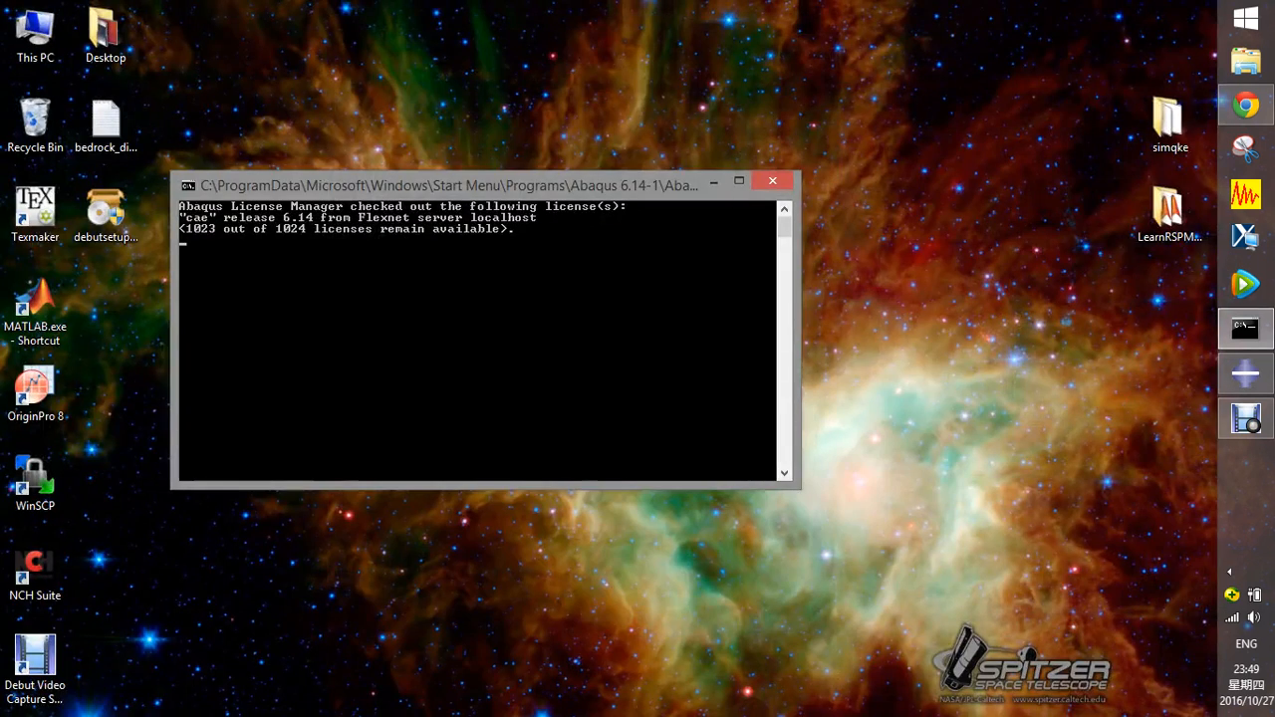
- Open the desktop file bedrock_disp_79.txt in Notepad++ and copy all of its values
double_click(104, 122)
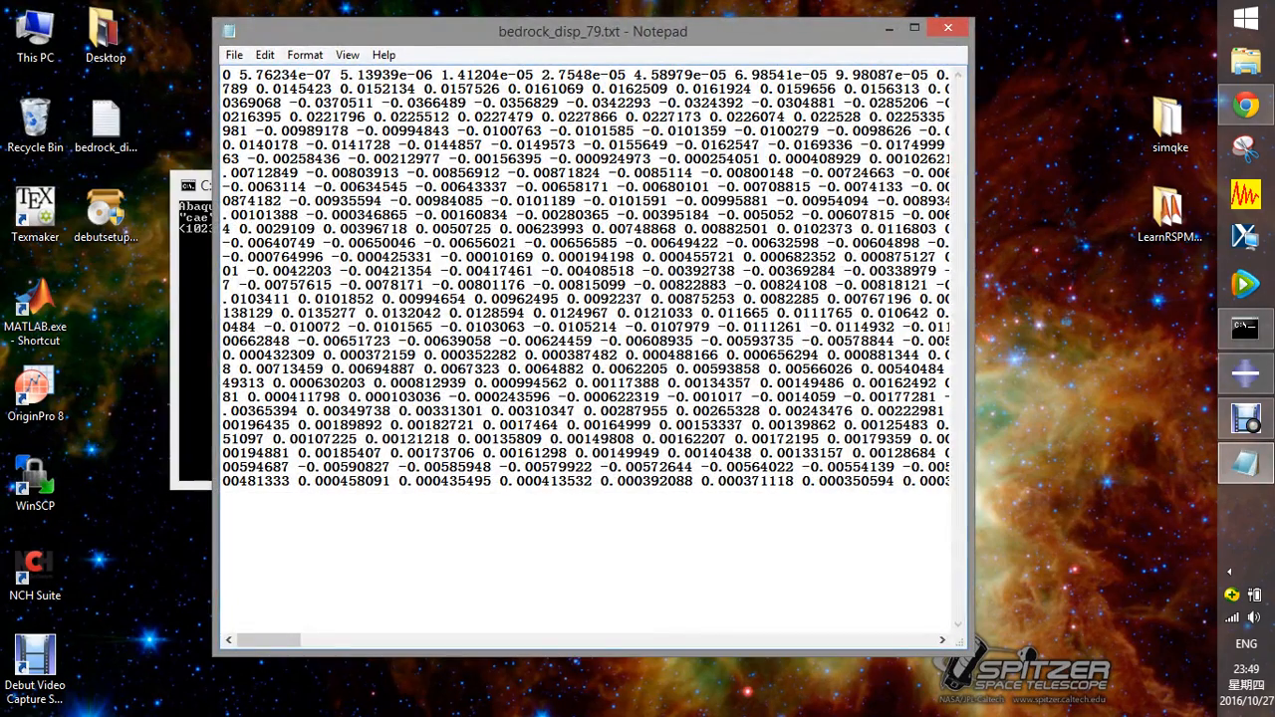
key("alt+F4")
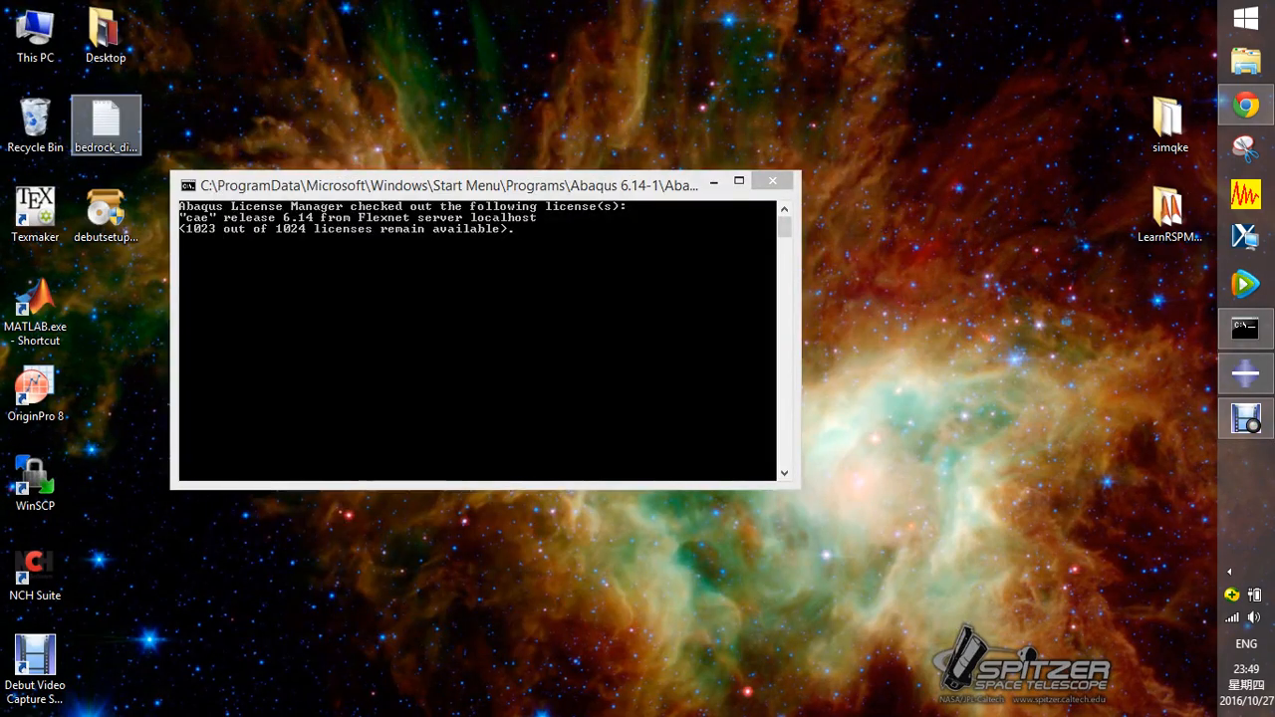
right_click(98, 130)
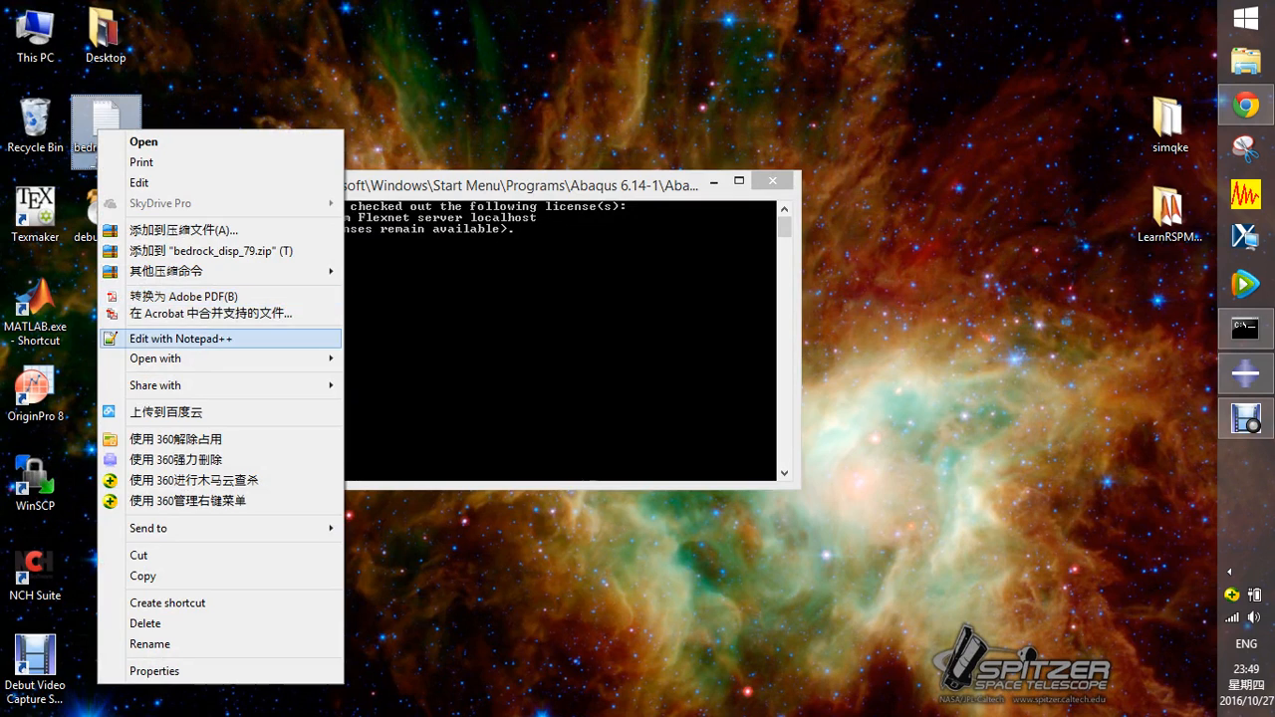
left_click(179, 338)
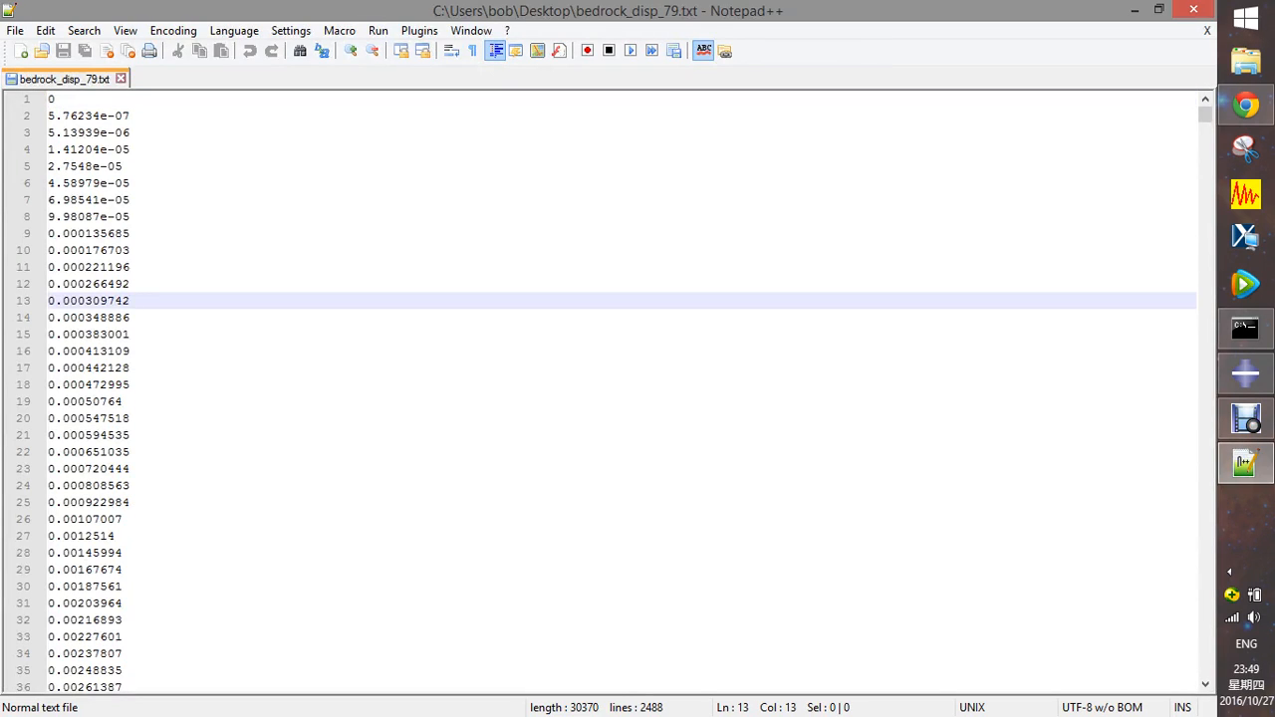
key("ctrl+a")
right_click(105, 245)
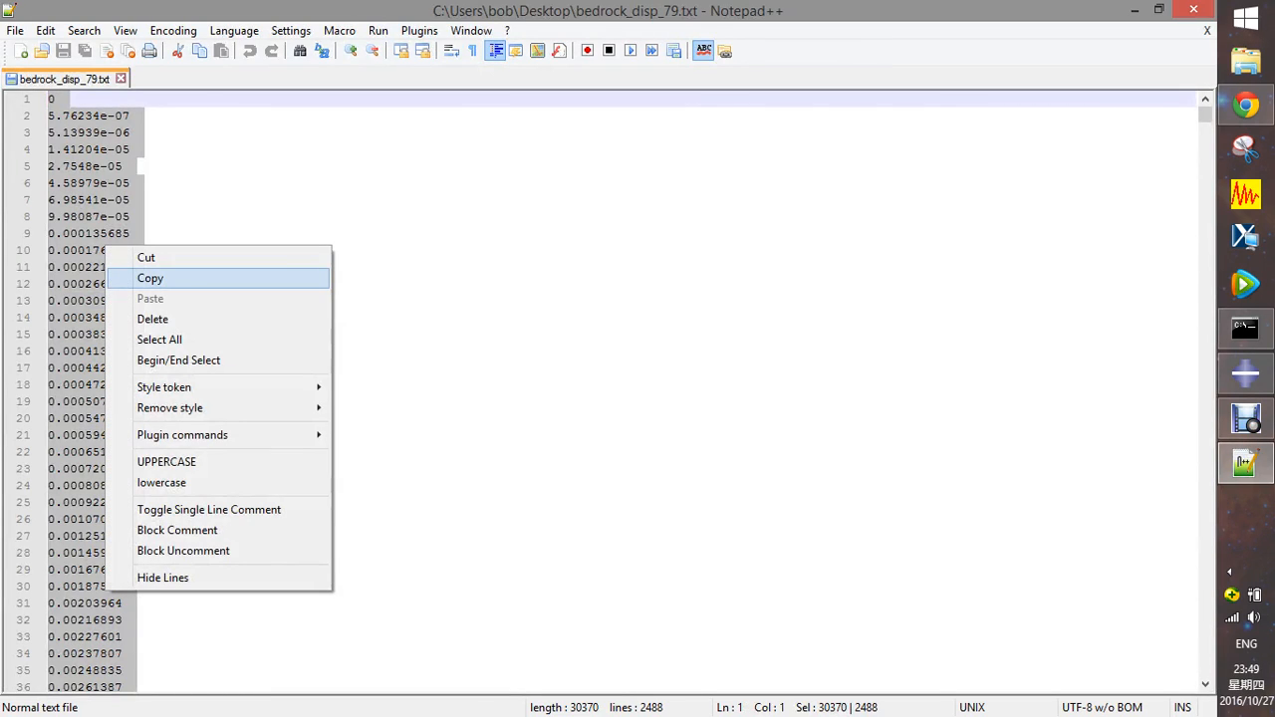
left_click(171, 276)
- Switch back to Abaqus/CAE, paste the copied values into the seismic amplitude table from row 1, and accept the amplitude
left_click(1246, 373)
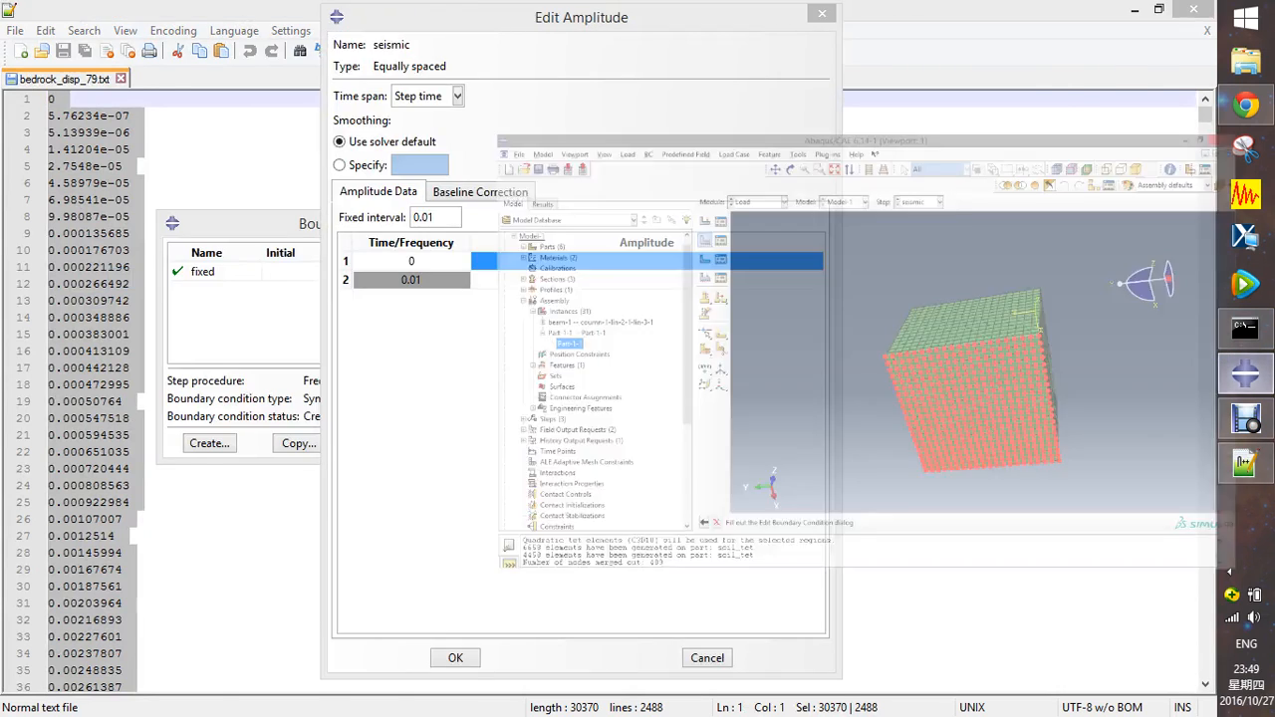
left_click(473, 260)
right_click(598, 260)
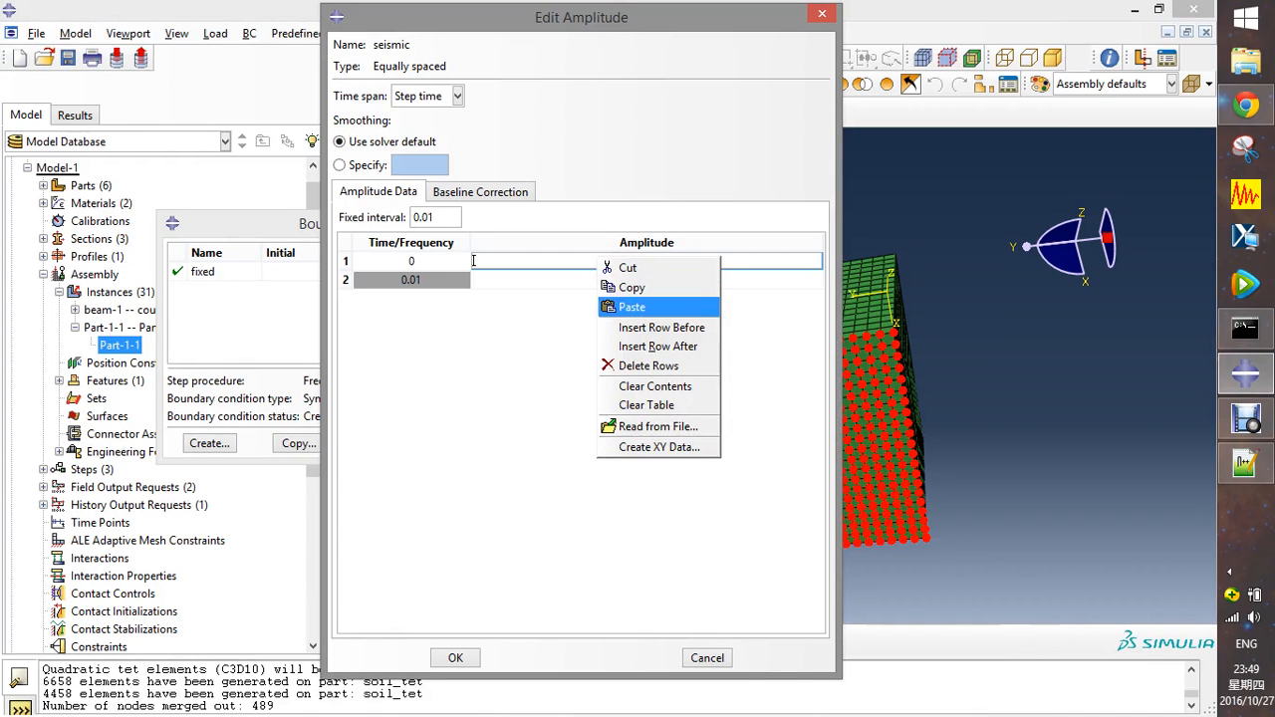
left_click(627, 299)
left_click(543, 298)
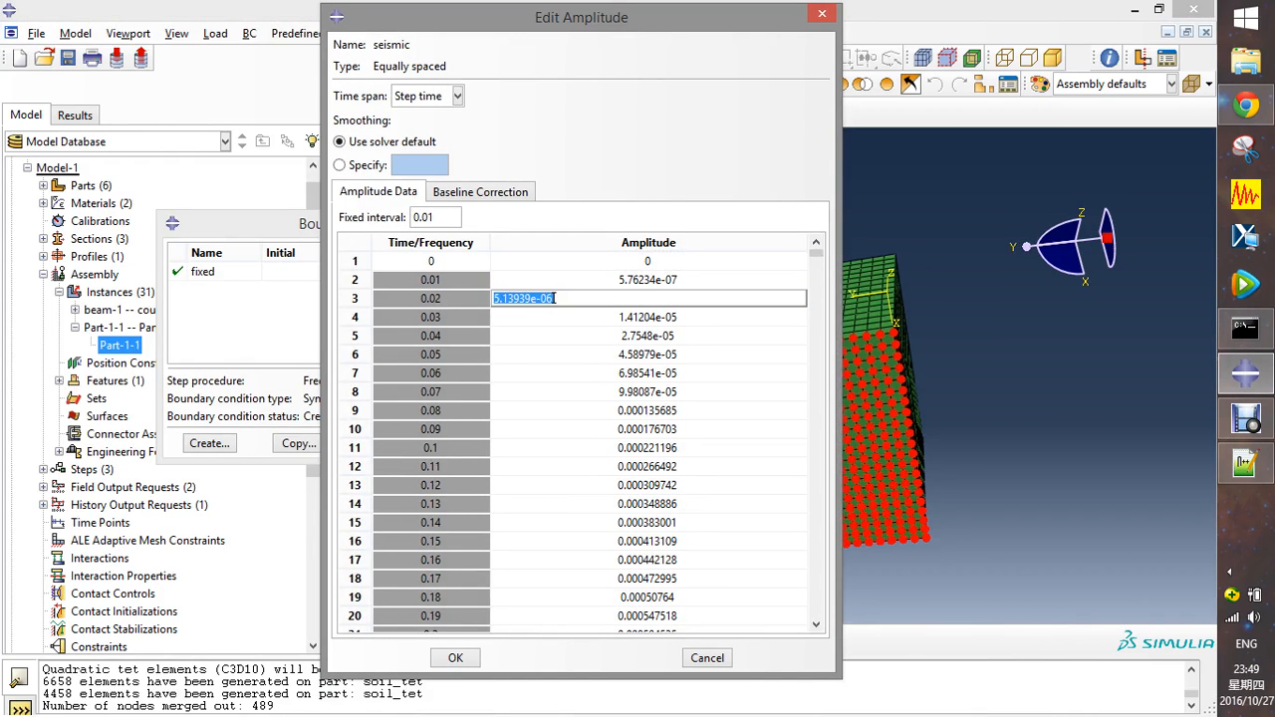
left_click(548, 336)
left_click_drag(816, 253, 816, 613)
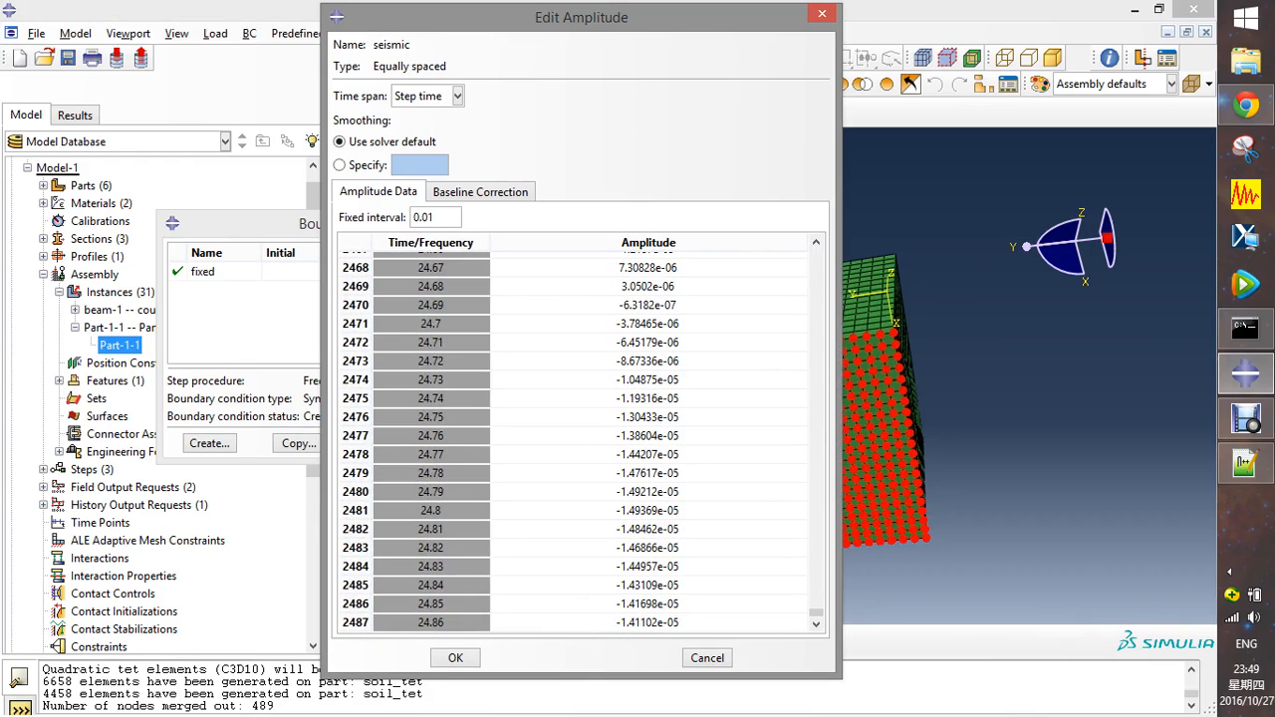
left_click(455, 657)
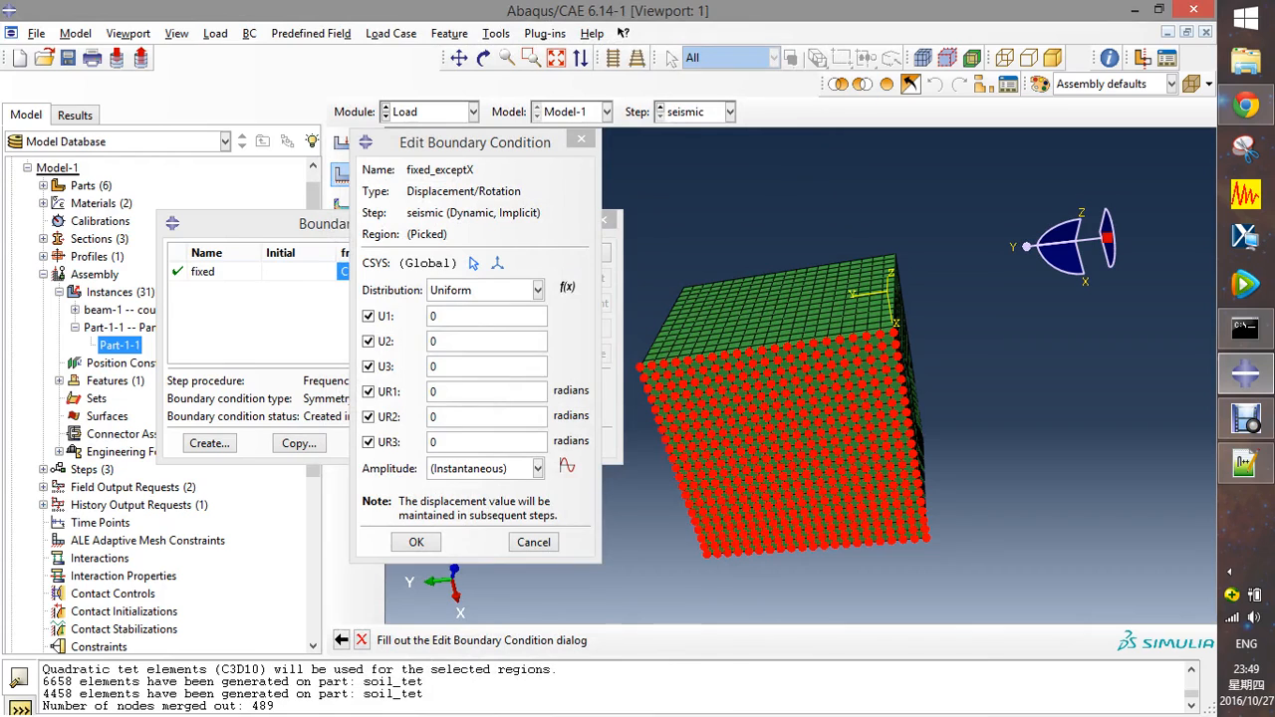
- Set U1 of the fixed_exceptX boundary condition to 1, accept it, and close the Boundary Condition Manager
double_click(435, 316)
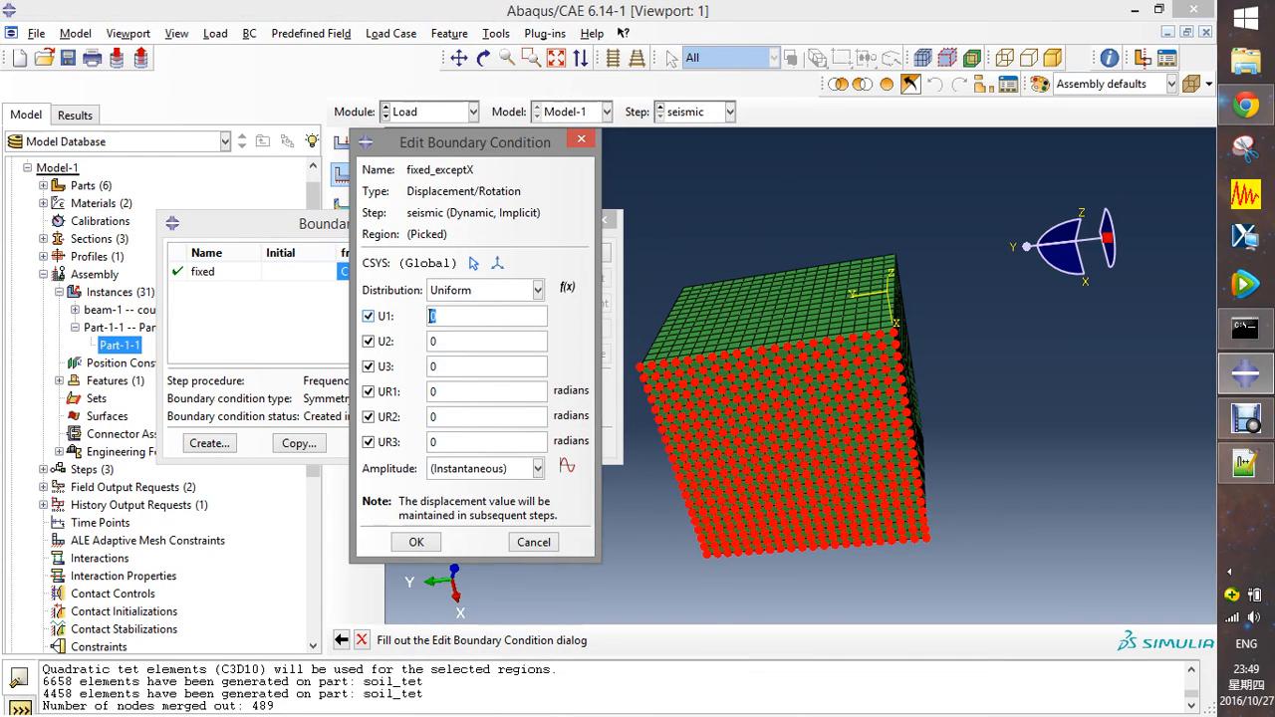
type("1")
left_click(417, 542)
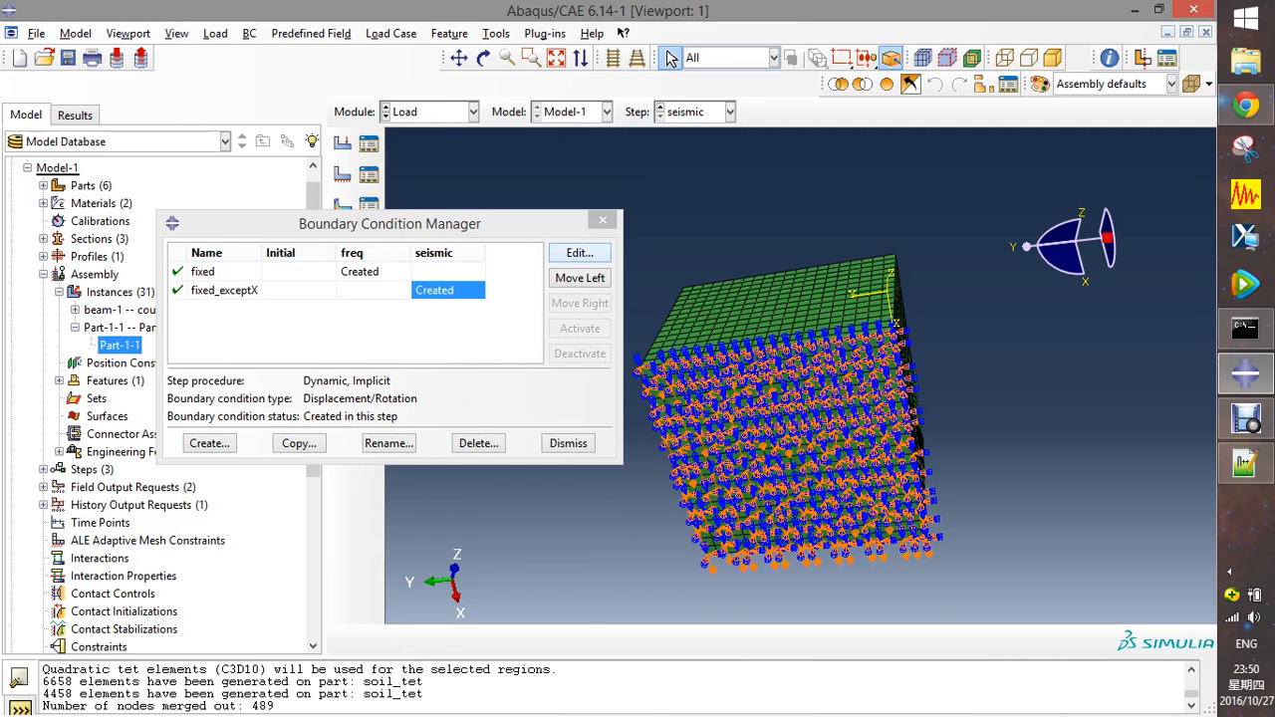
left_click(603, 221)
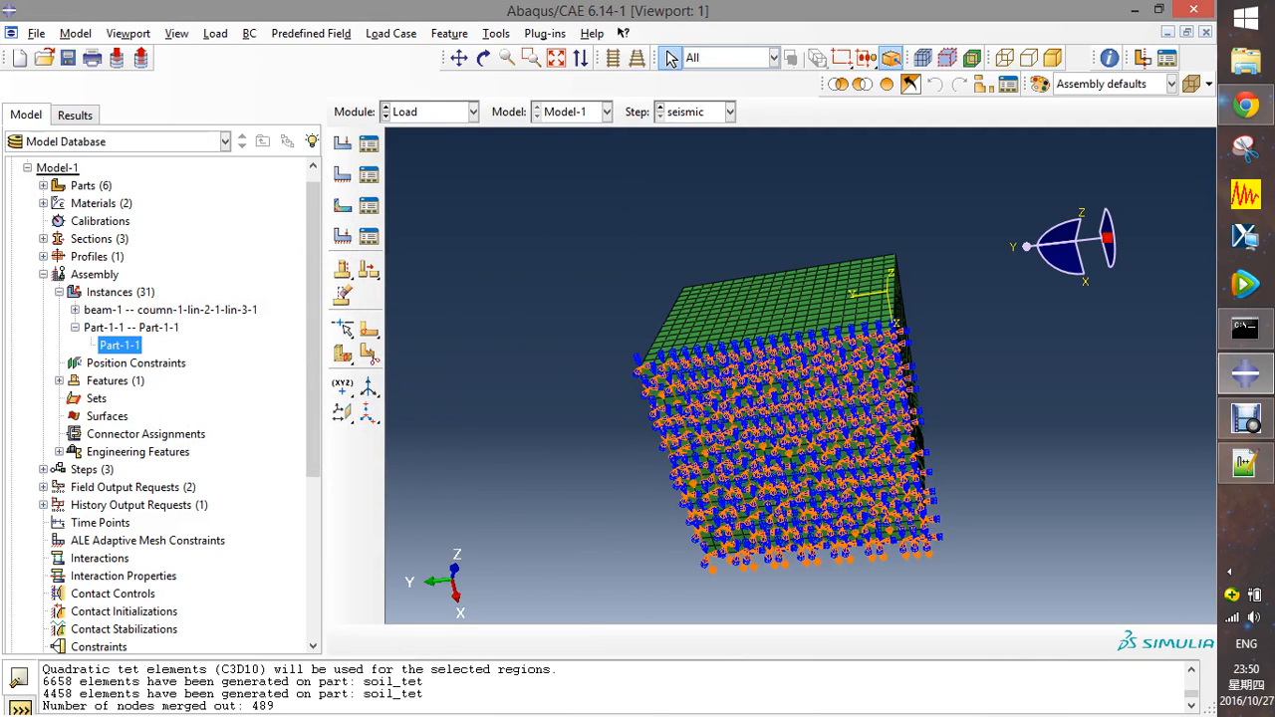
- Switch from the Load module to the Interaction module for the assembled frame and soil model
left_click(474, 113)
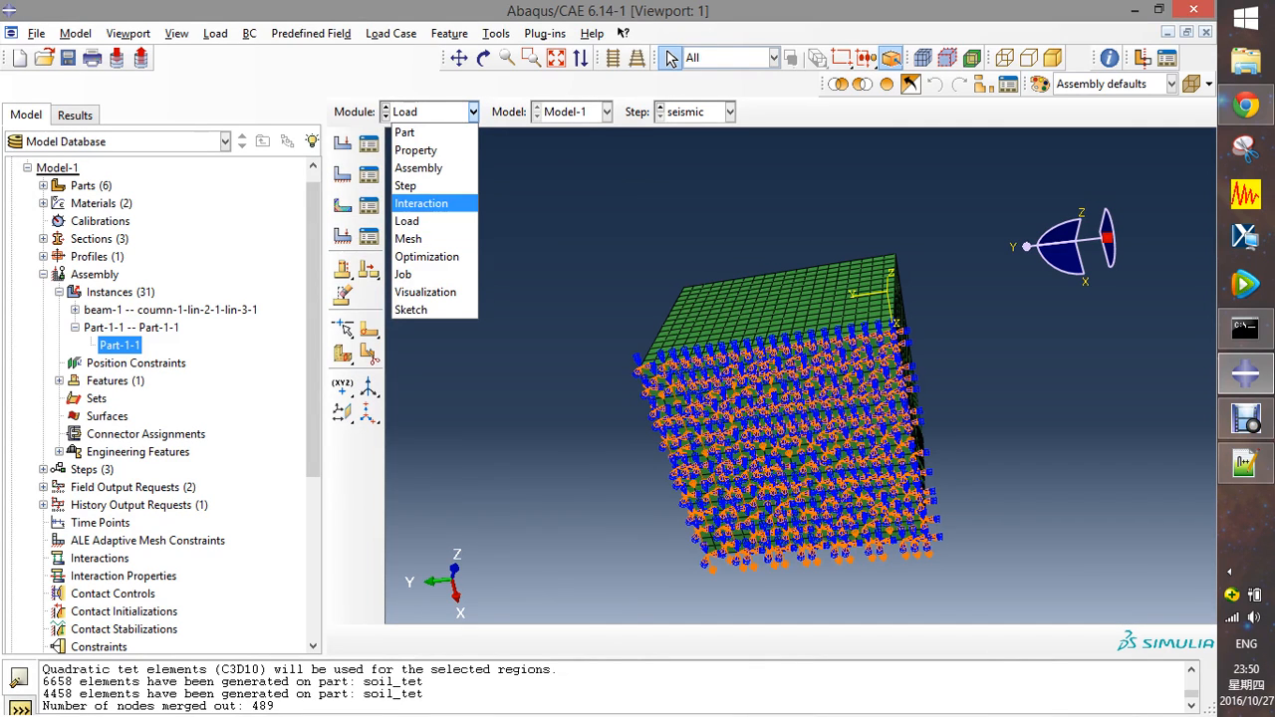
left_click(421, 203)
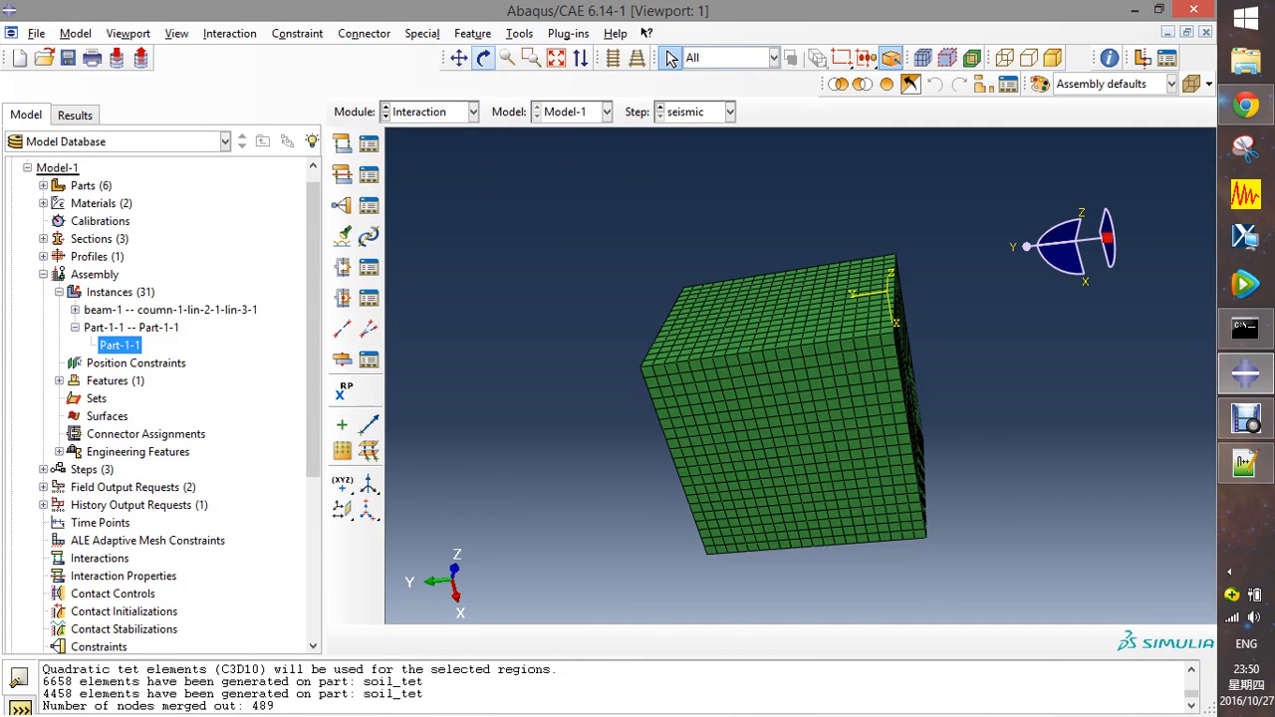
left_click(483, 57)
left_click_drag(802, 317, 775, 438)
left_click_drag(784, 390, 678, 472)
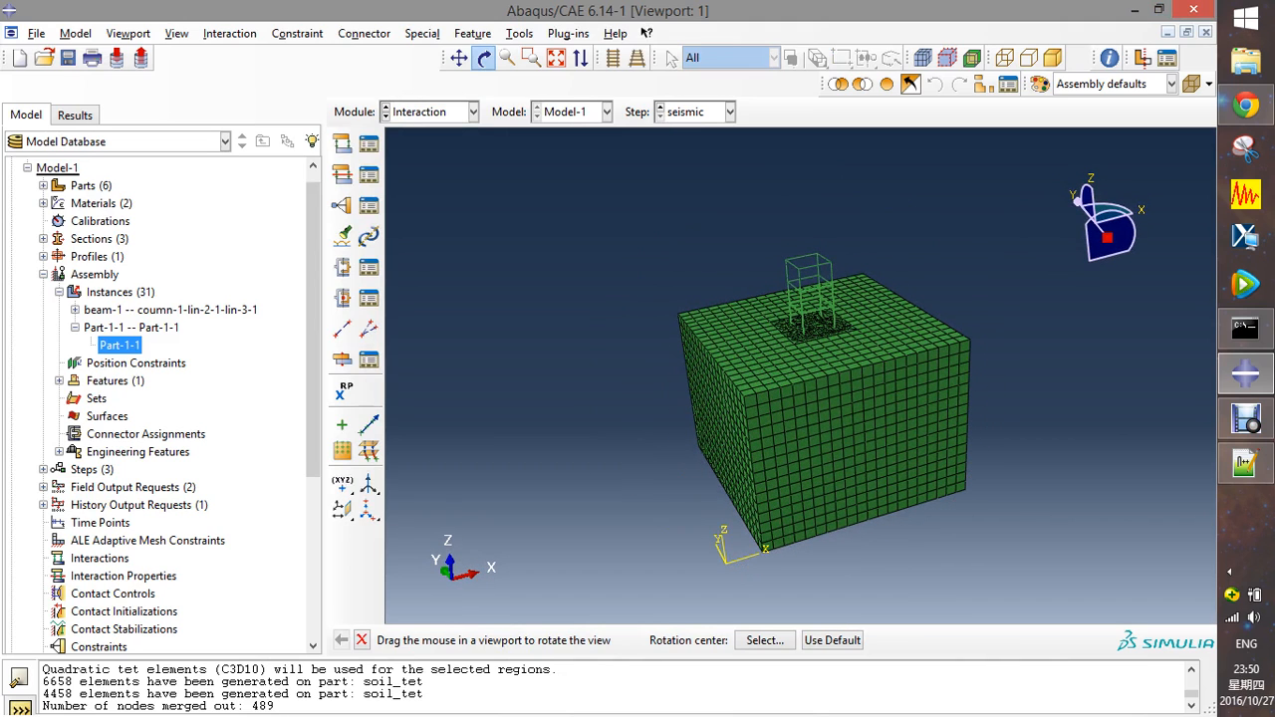
left_click(670, 58)
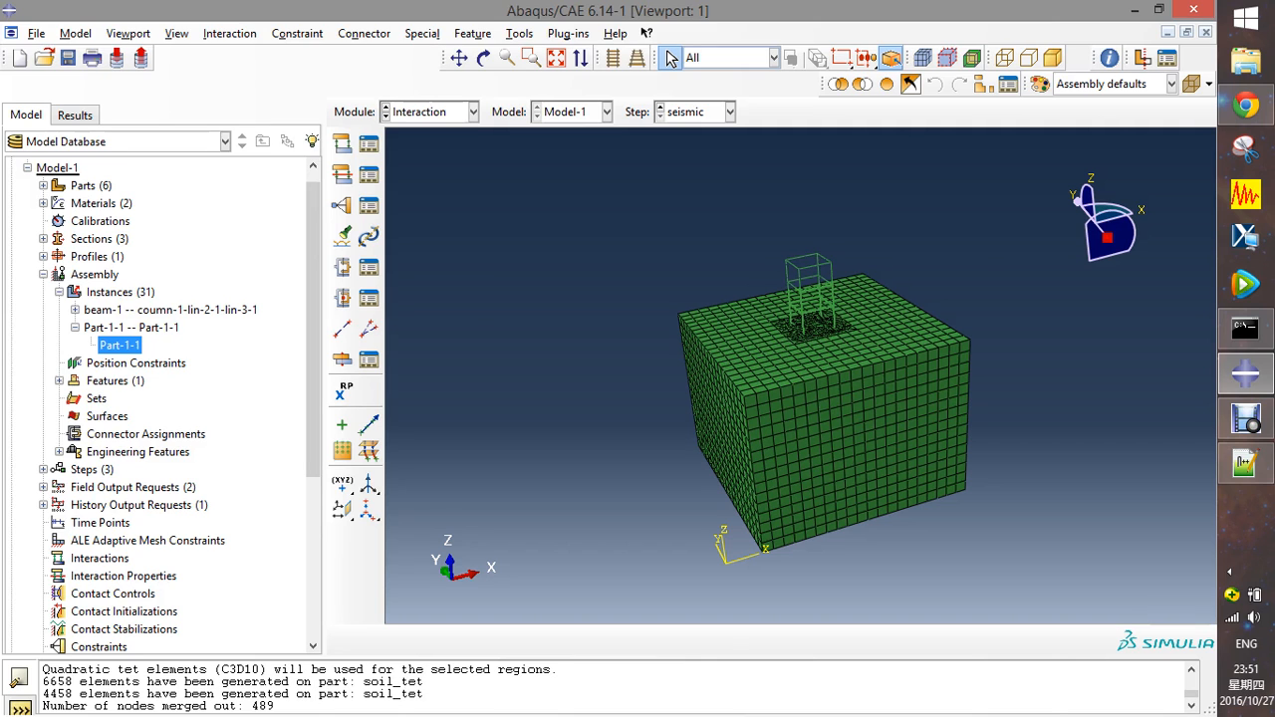
left_click(473, 112)
left_click(474, 111)
scroll(742, 437, "down", 3)
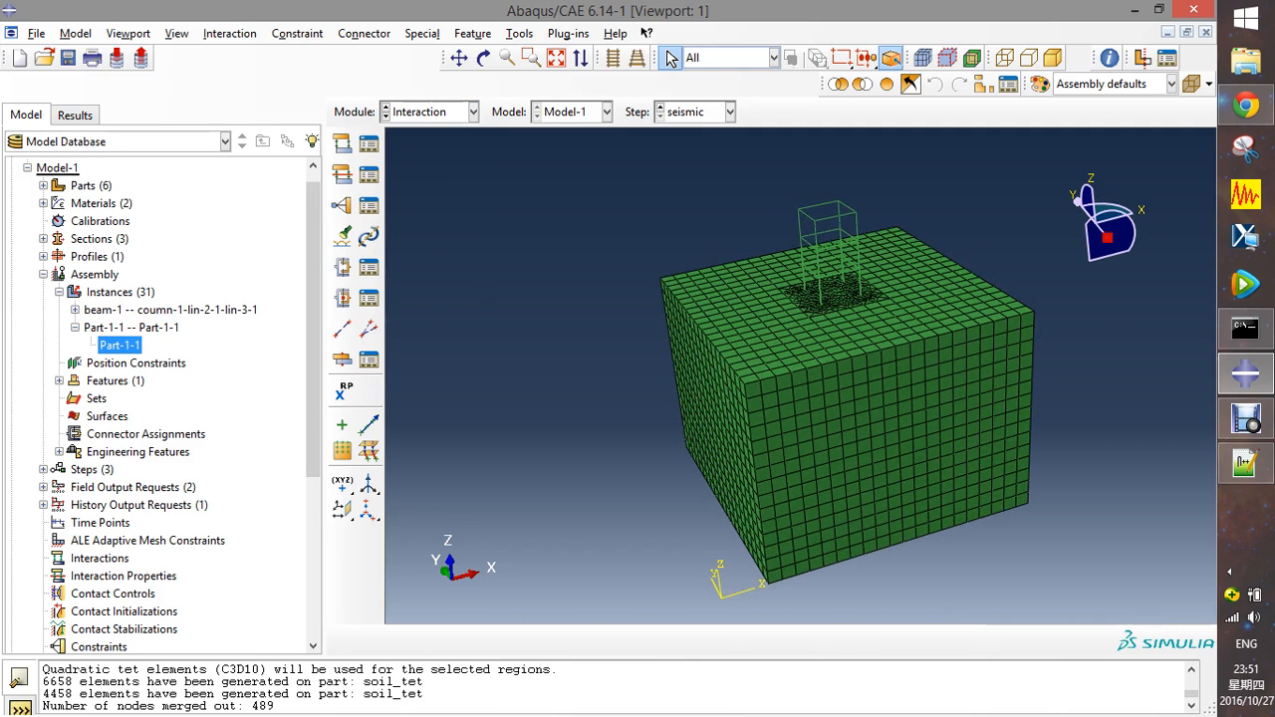
- Start a new MPC constraint named Constraint-1 through the Constraint Manager
left_click(369, 205)
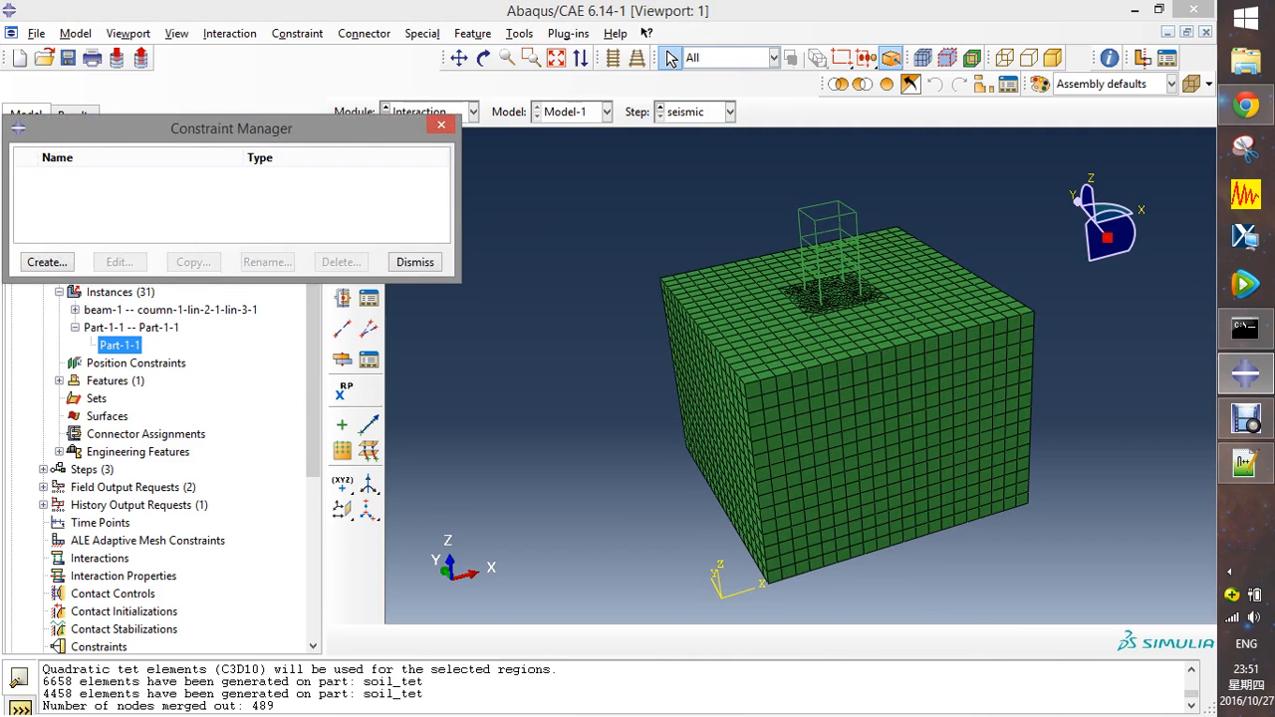
left_click_drag(19, 128, 219, 242)
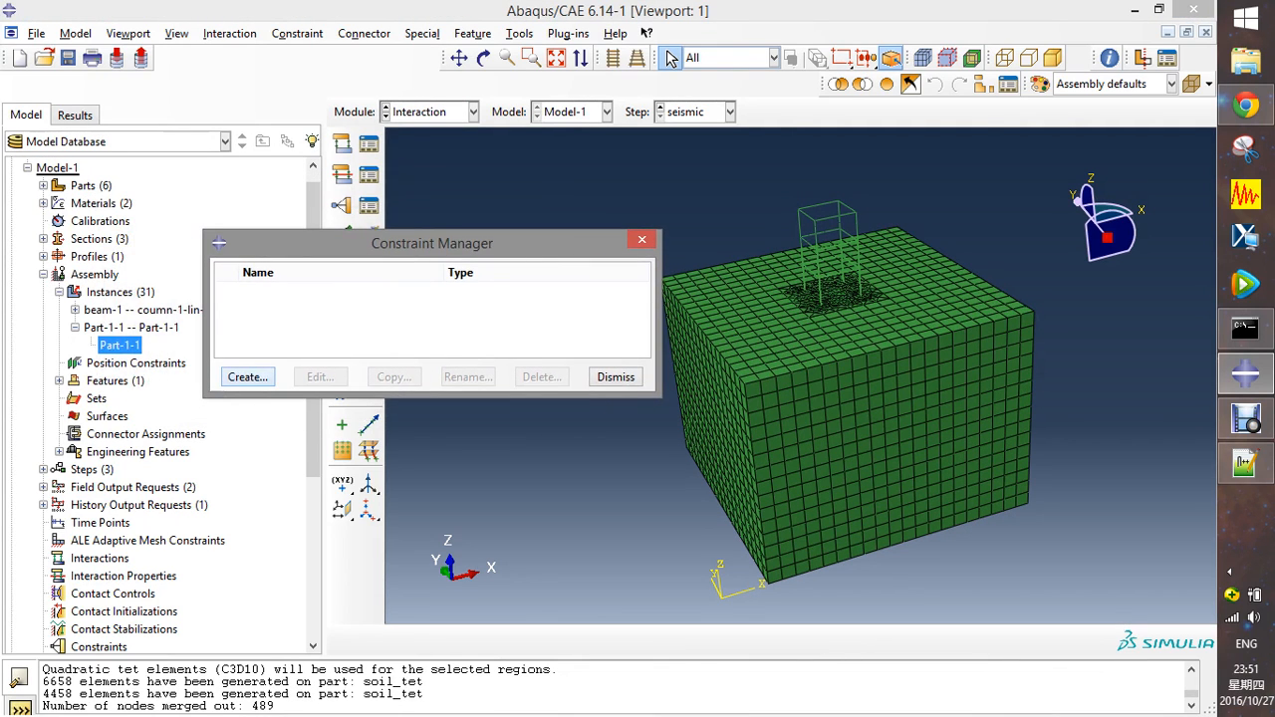
left_click(247, 377)
left_click_drag(86, 154, 385, 271)
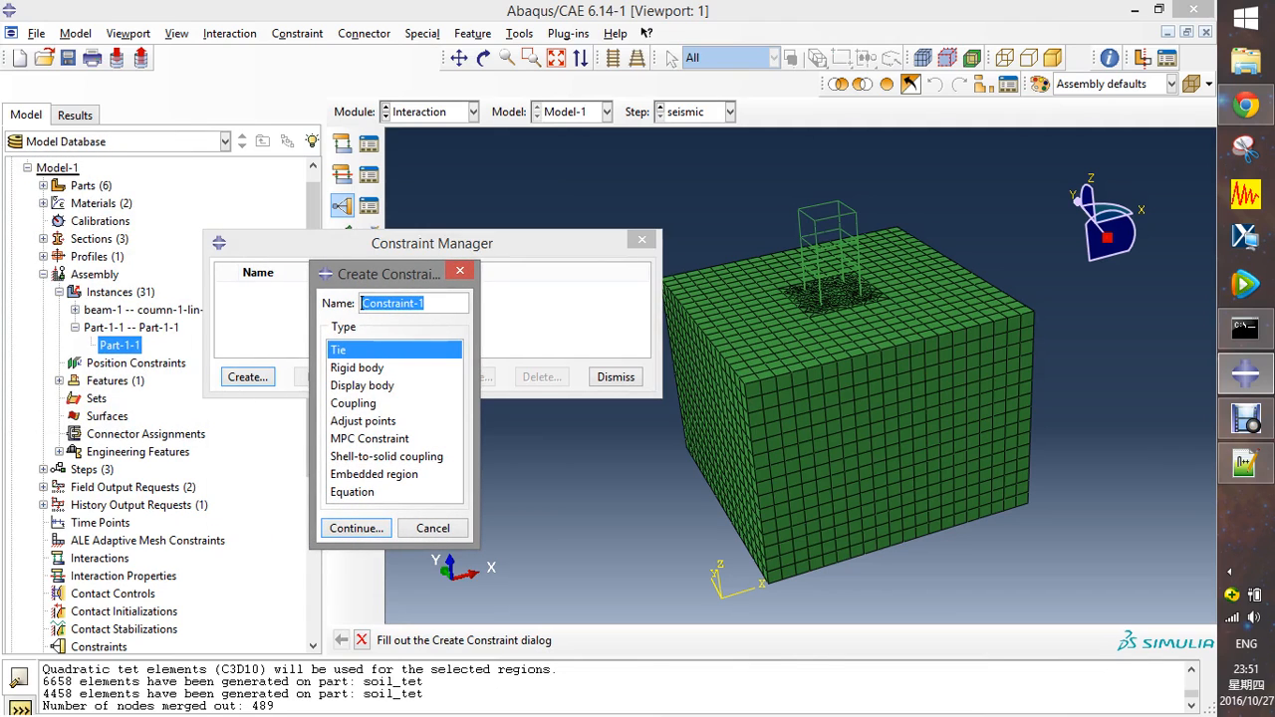
left_click(370, 439)
left_click(356, 528)
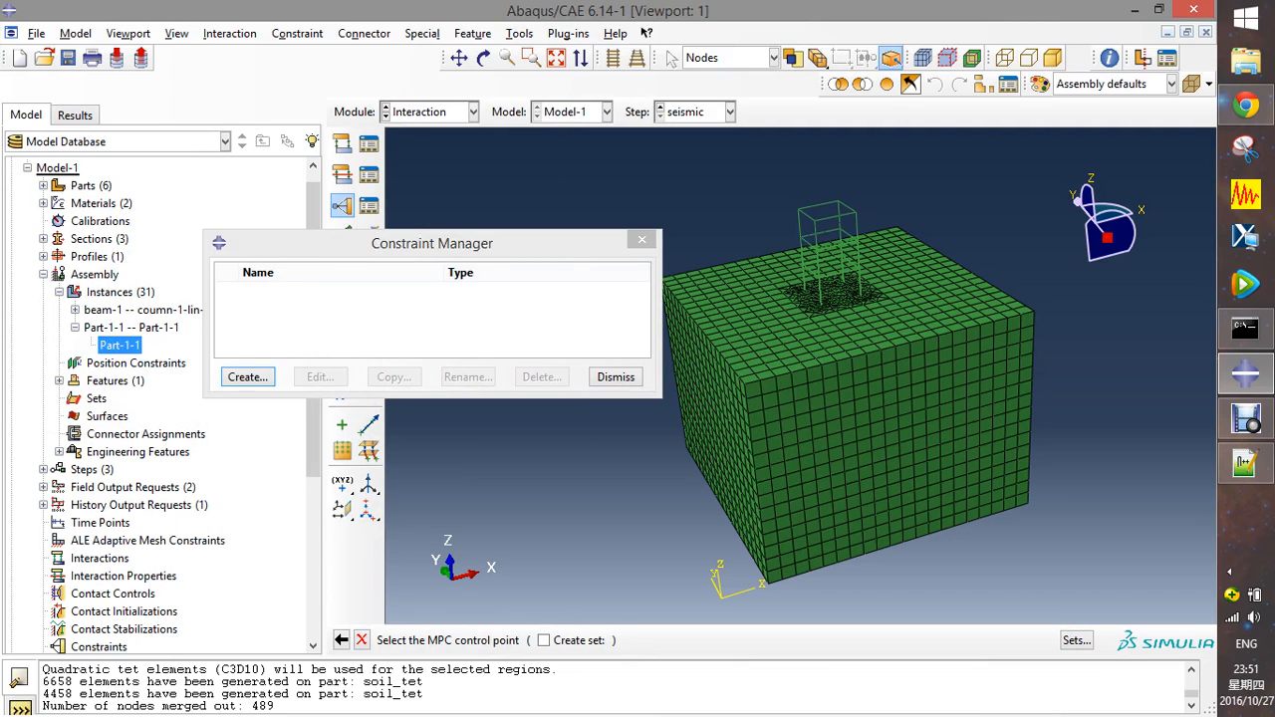
- Examine the soil block and frame from the front and from above, keeping the Constraint Manager clear of the model
left_click_drag(431, 244, 294, 246)
left_click(484, 58)
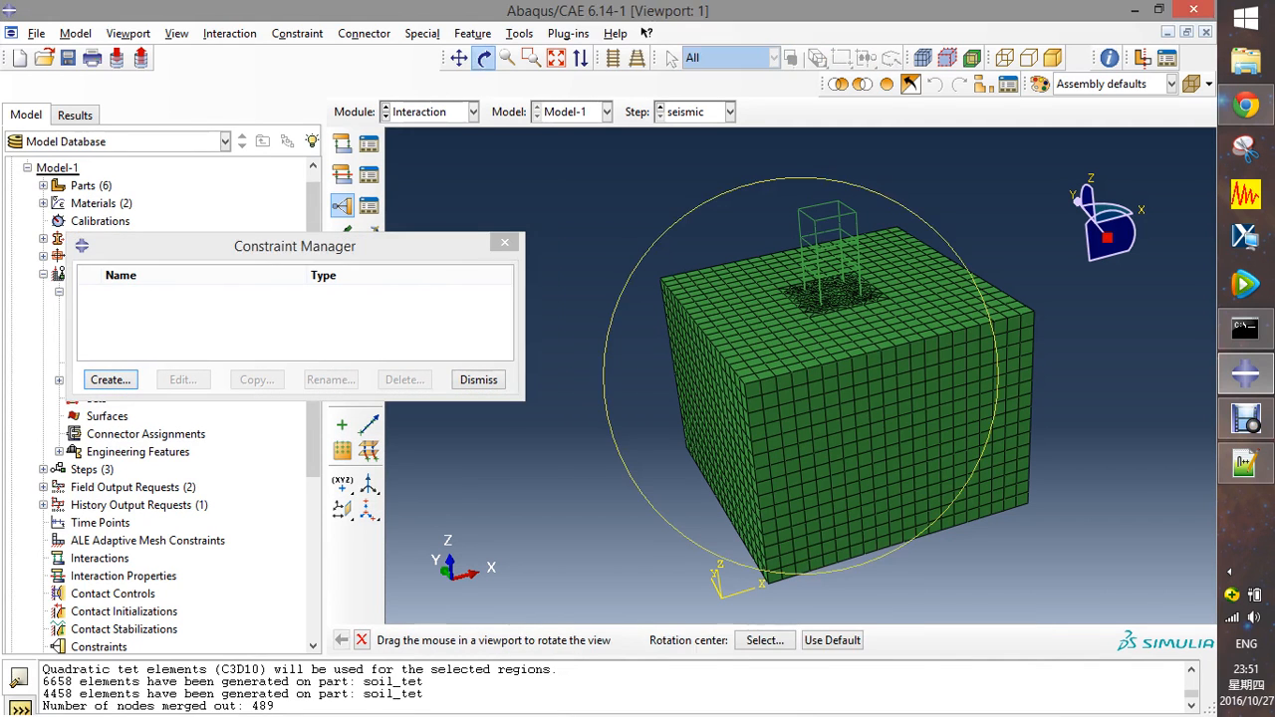
left_click_drag(915, 453, 837, 436)
left_click_drag(763, 392, 827, 344)
scroll(801, 376, "down", 3)
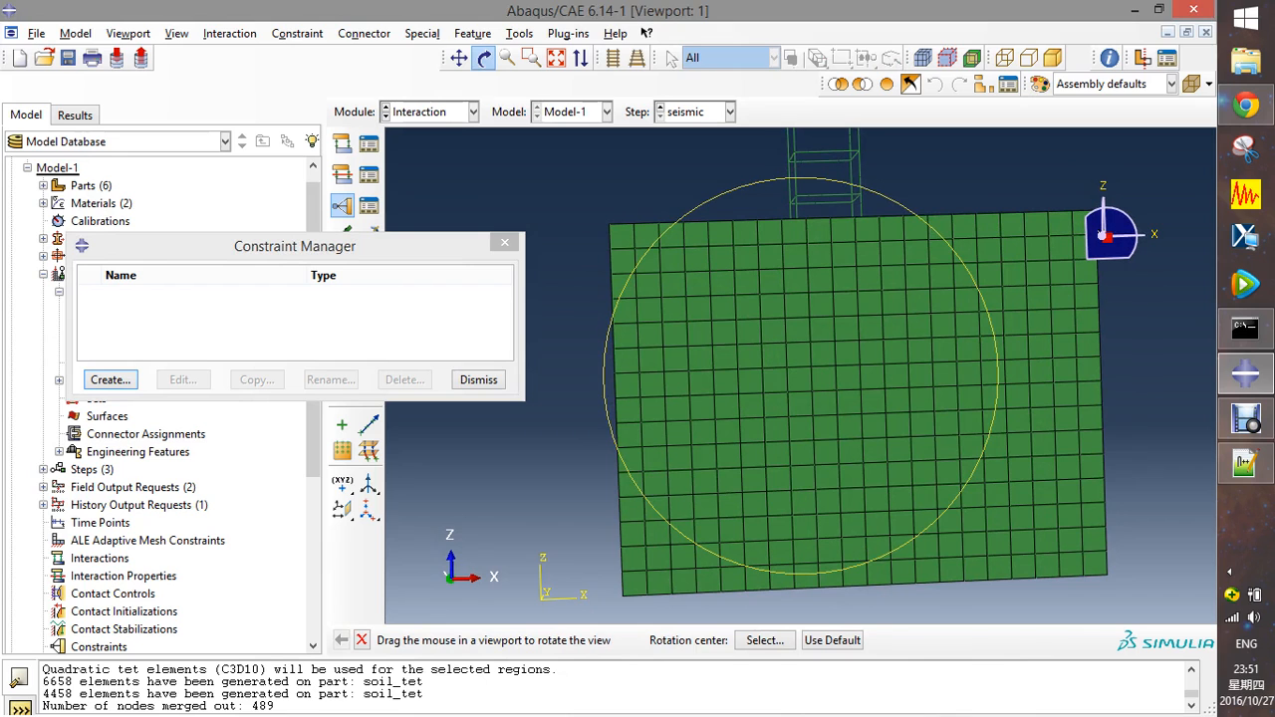
left_click_drag(1026, 359, 1027, 375)
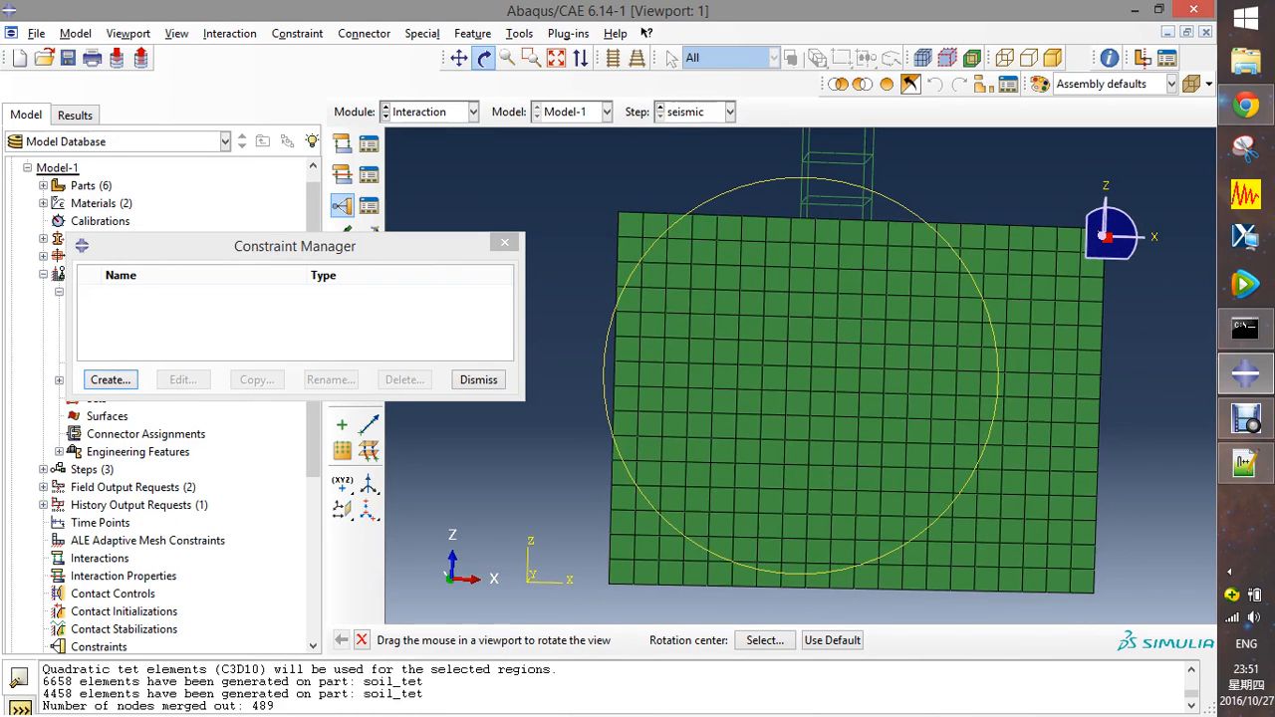
left_click_drag(792, 328, 775, 335)
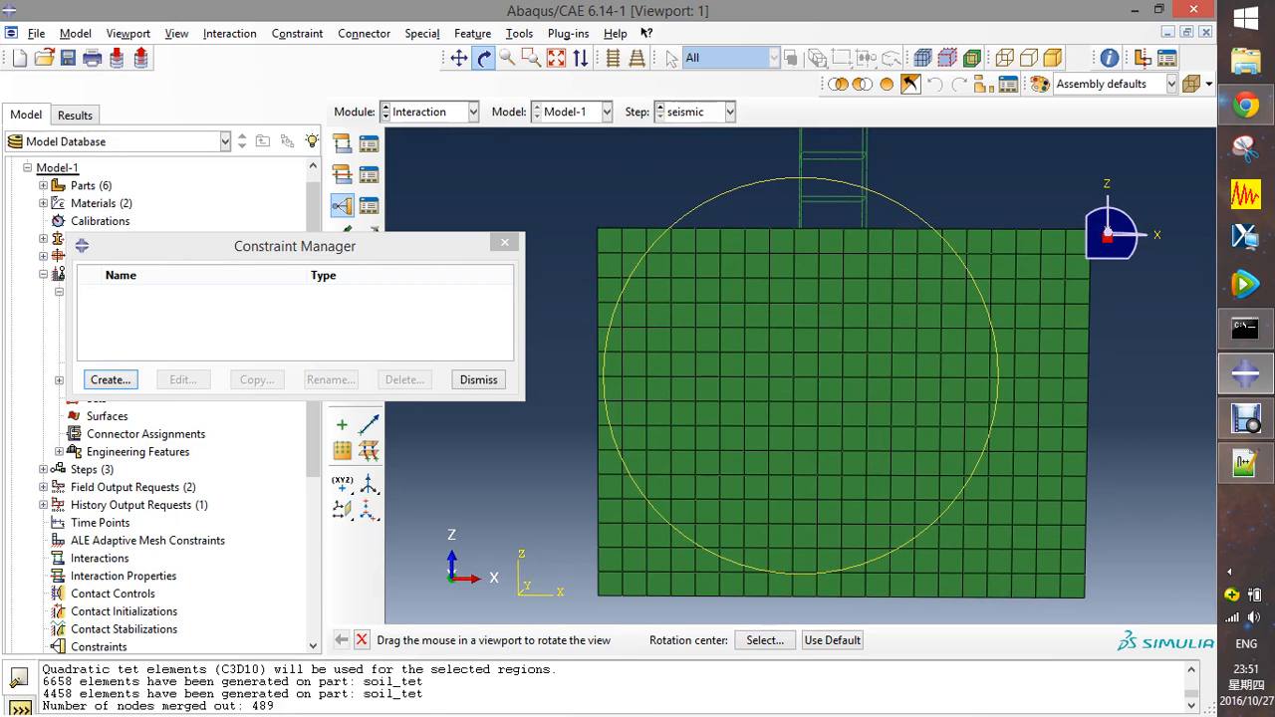
scroll(788, 403, "down", 5)
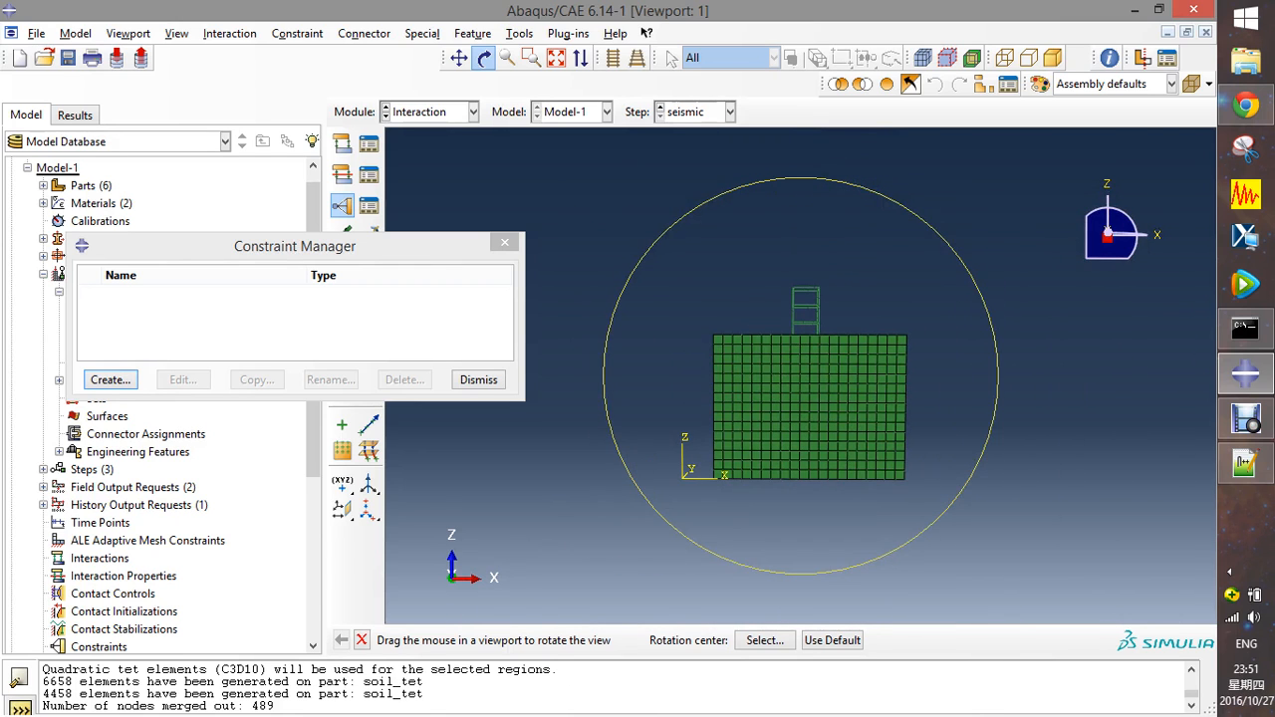
left_click_drag(788, 400, 782, 546)
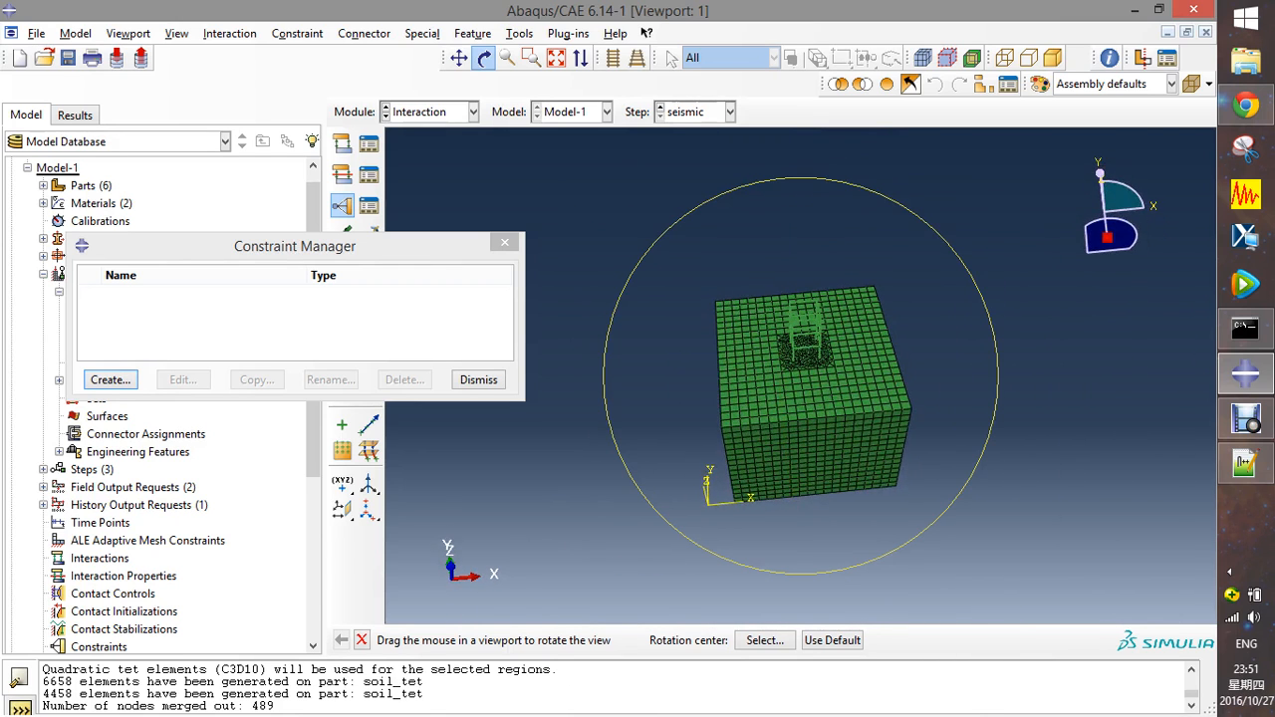
left_click_drag(890, 309, 894, 386)
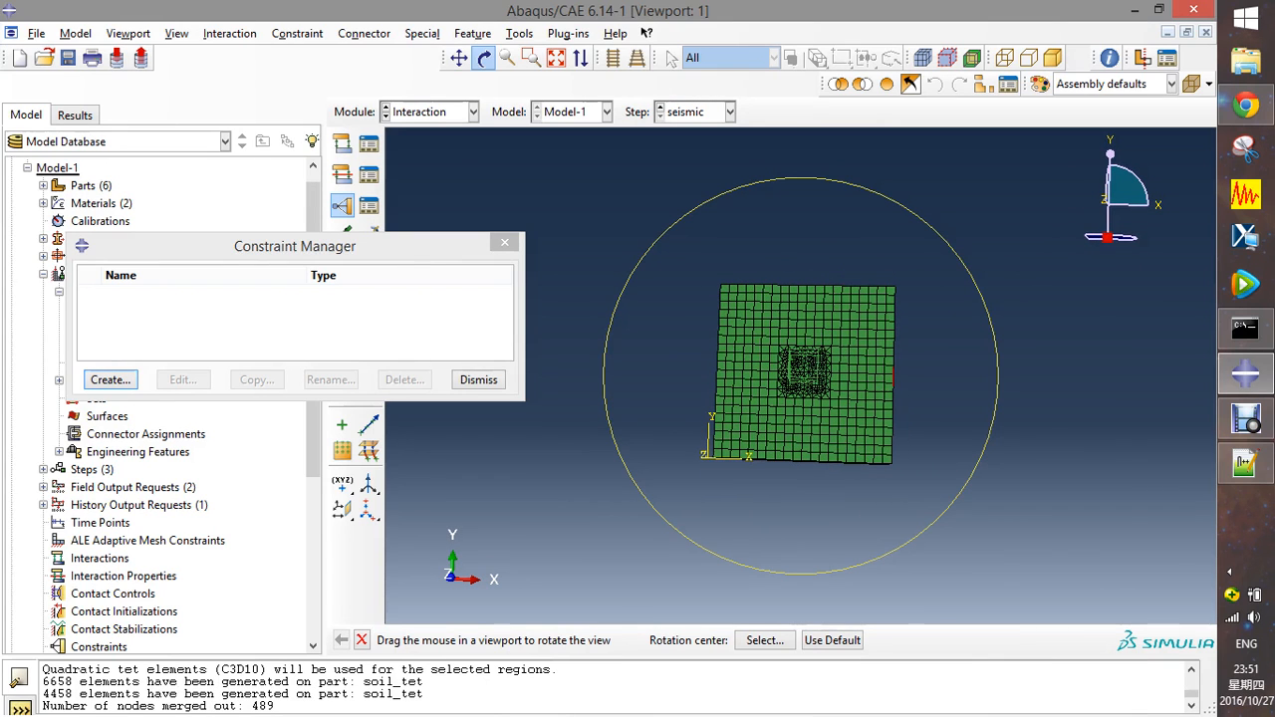
scroll(887, 369, "up", 4)
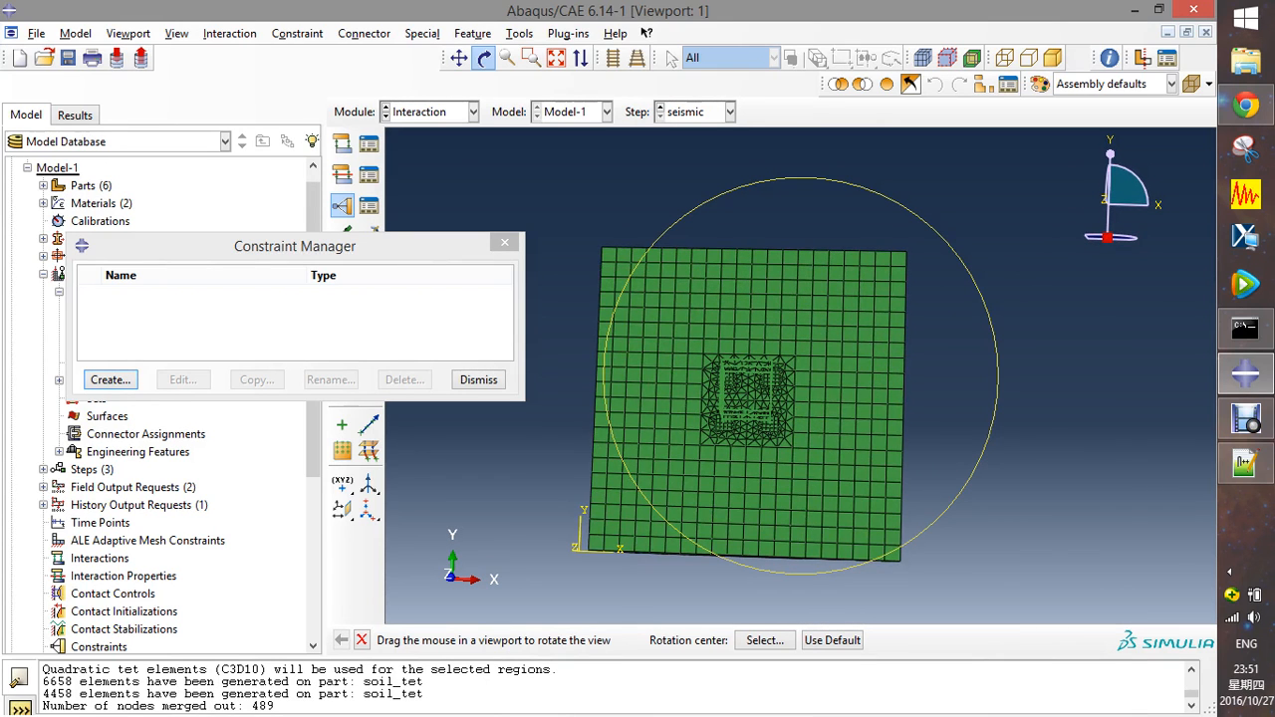
left_click_drag(889, 371, 892, 386)
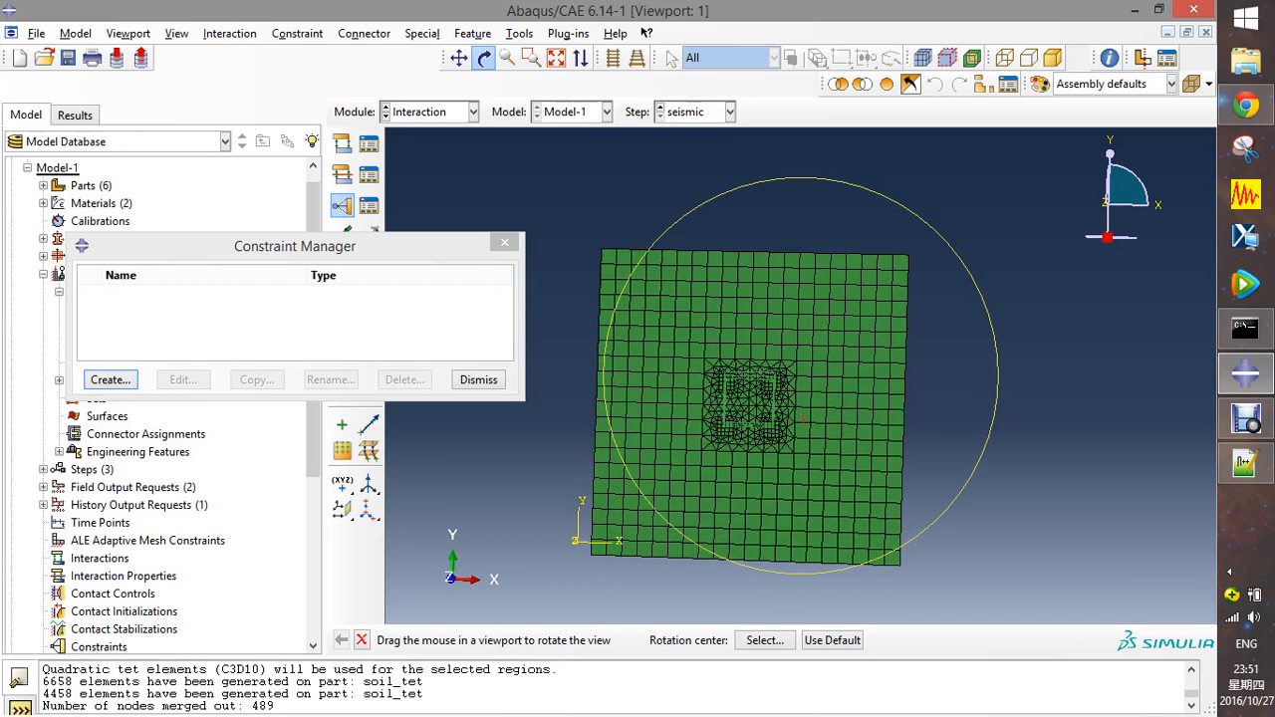
left_click_drag(803, 418, 826, 445)
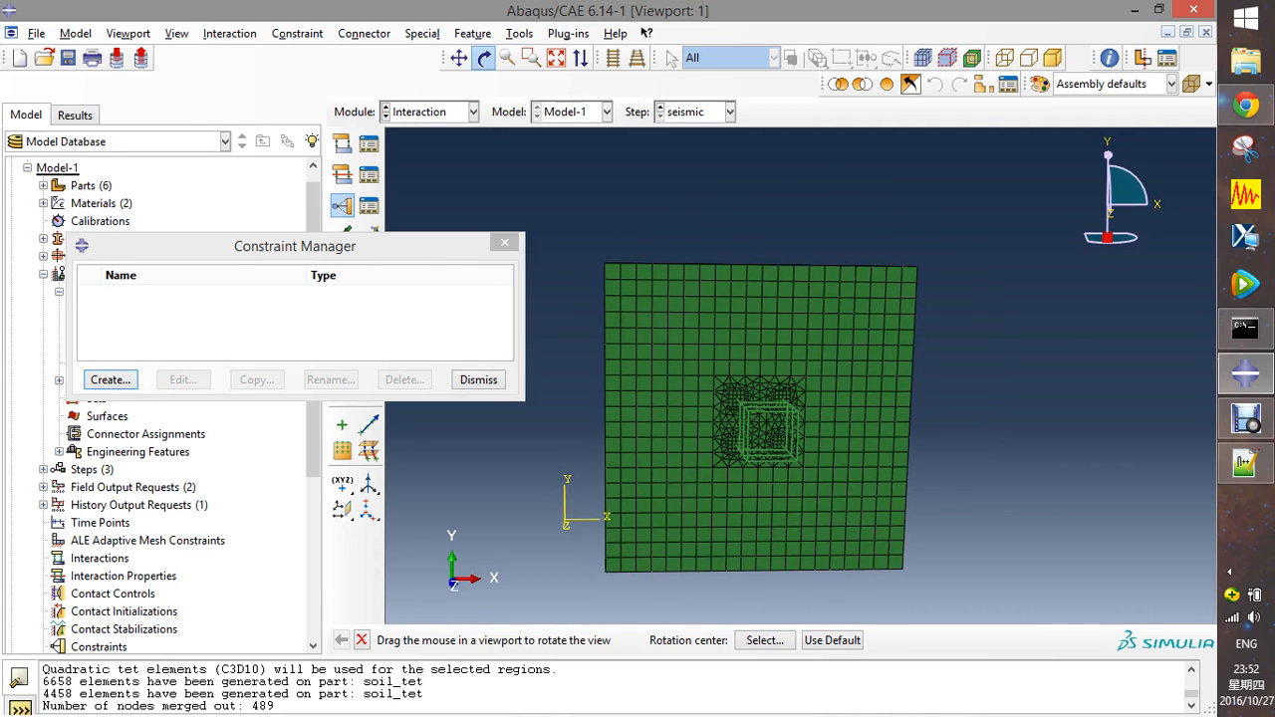
key("Escape")
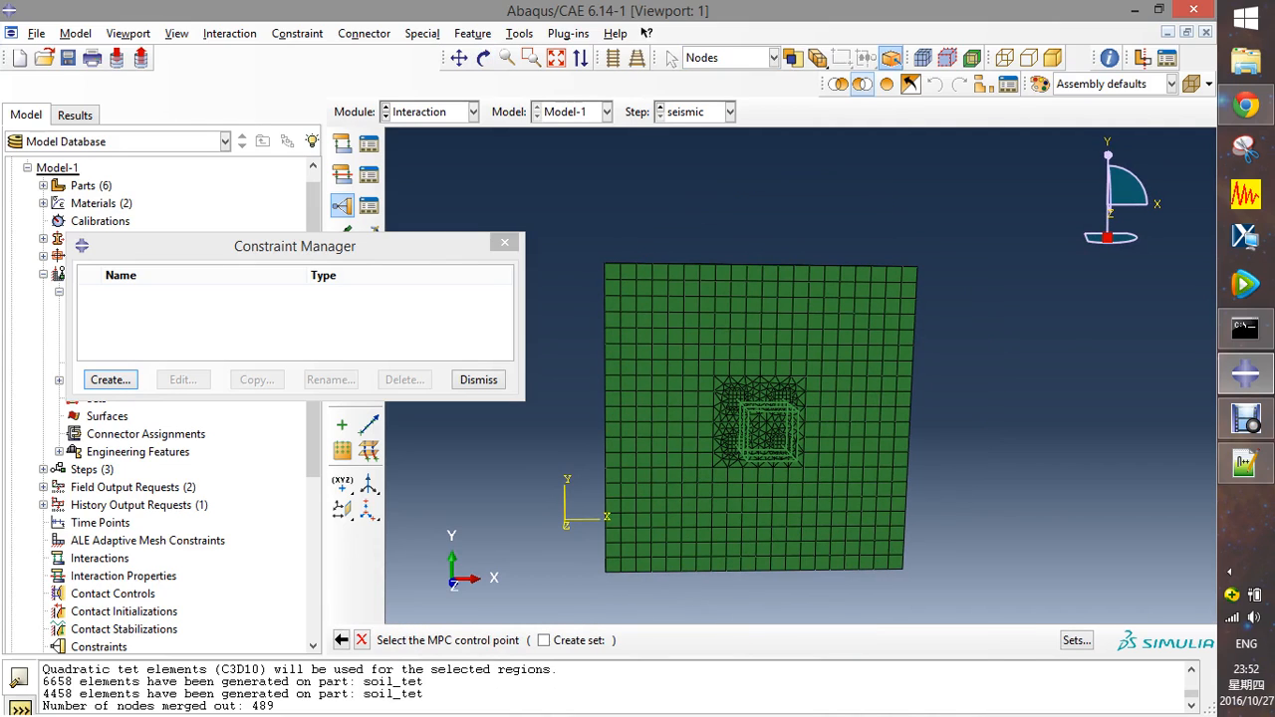
- Try to remove nodes of the soil block from the display, using individual node selection in the view from above
left_click(862, 84)
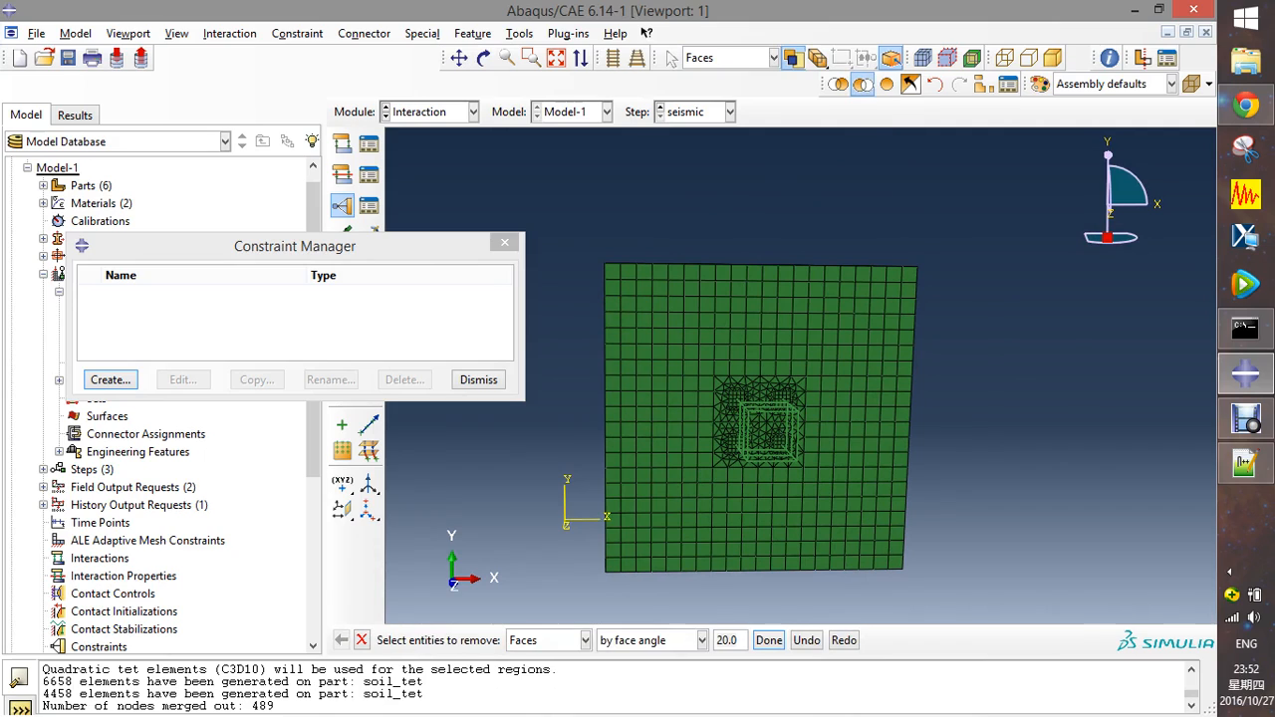
left_click(546, 640)
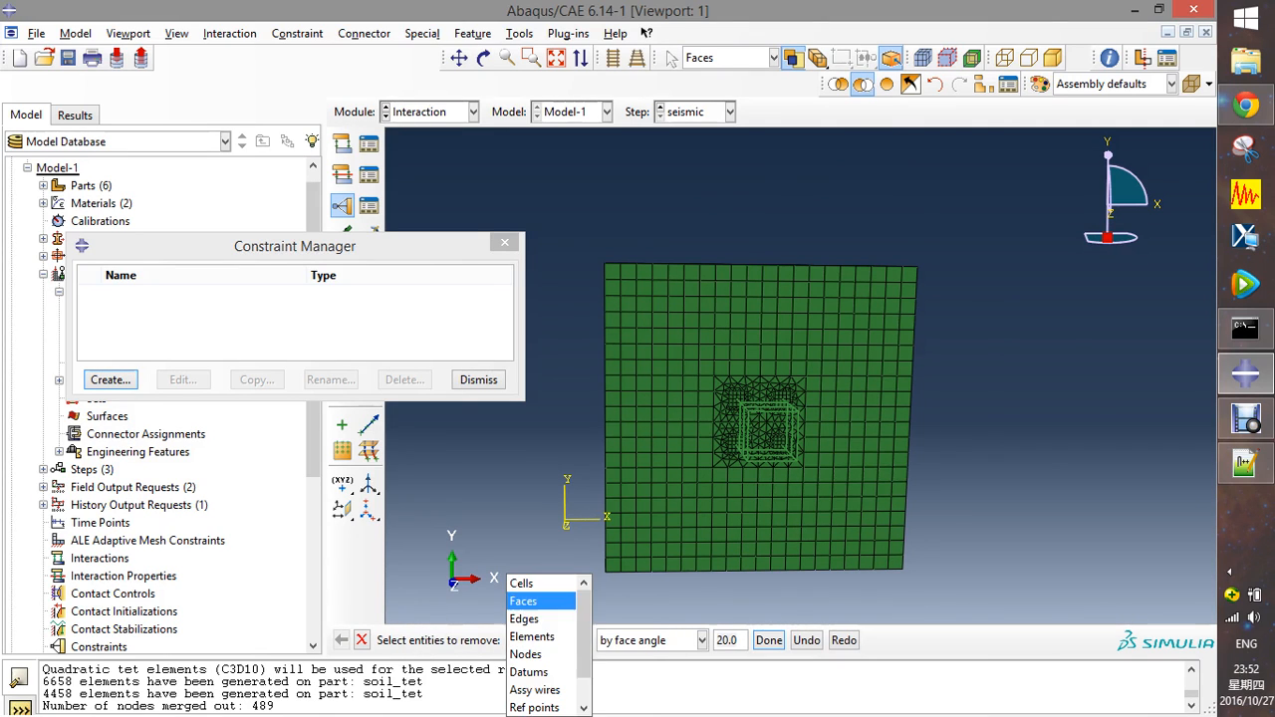
left_click(526, 655)
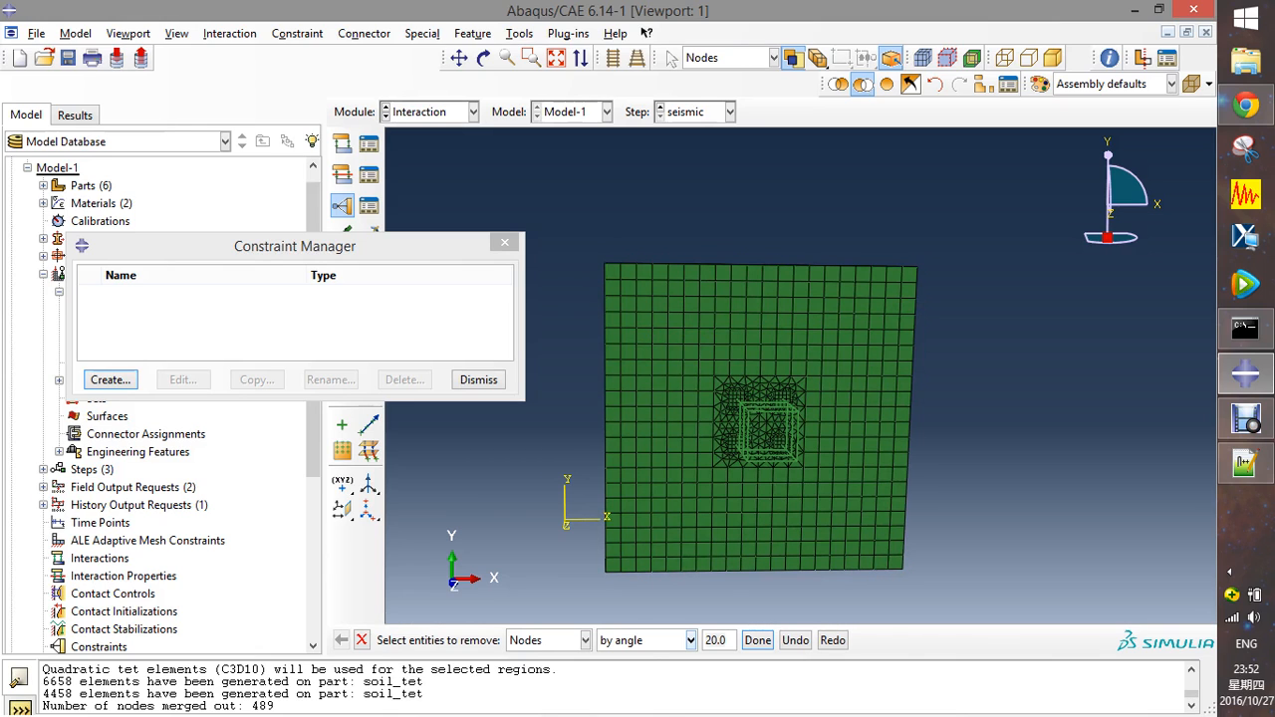
left_click(691, 640)
left_click(638, 661)
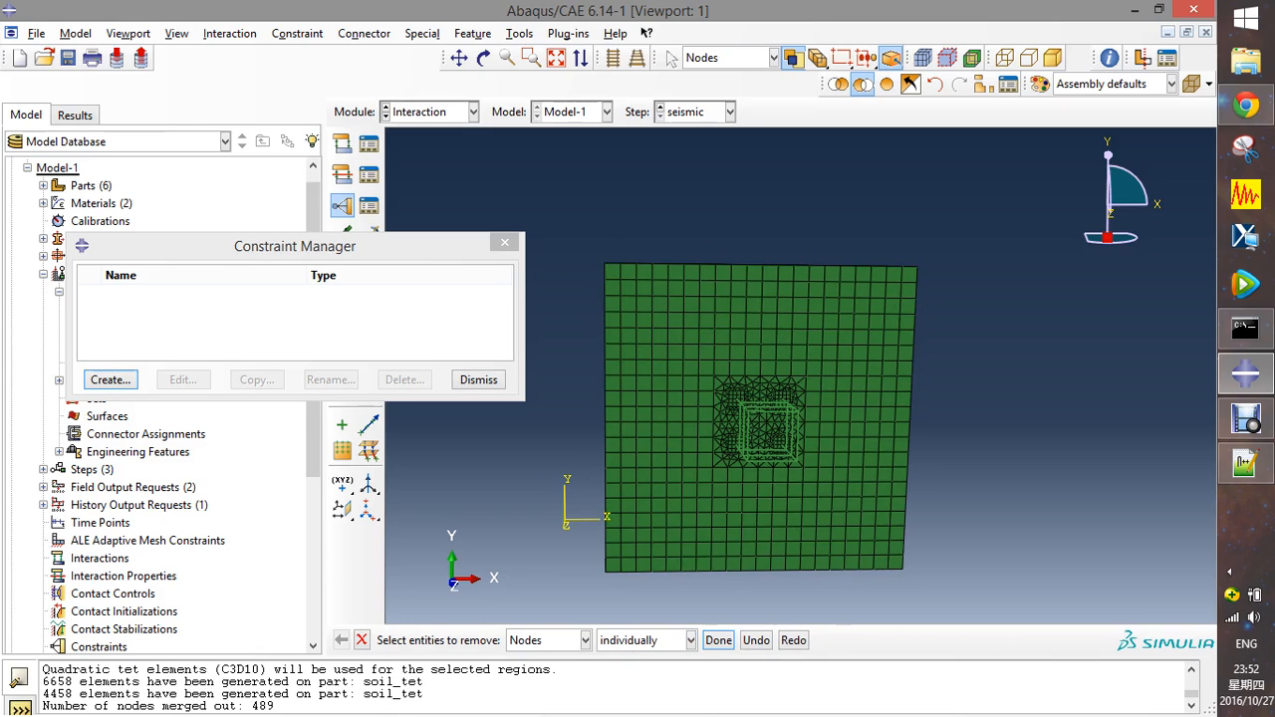
mouse_move(614, 269)
left_mouse_down()
mouse_move(749, 476)
mouse_move(837, 542)
mouse_move(900, 563)
mouse_move(627, 281)
left_mouse_up()
middle_click(633, 332)
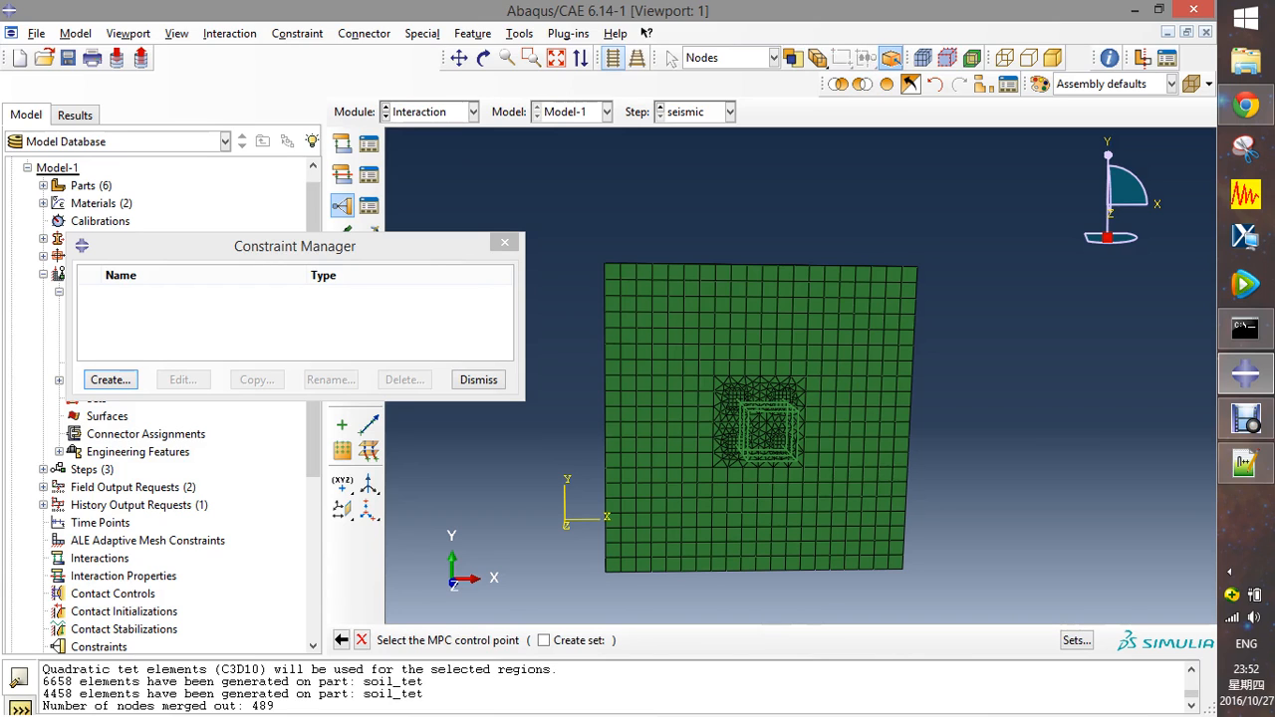
- Turn off perspective and align the soil and frame model to a straight top view in the X-Y plane
left_click(614, 58)
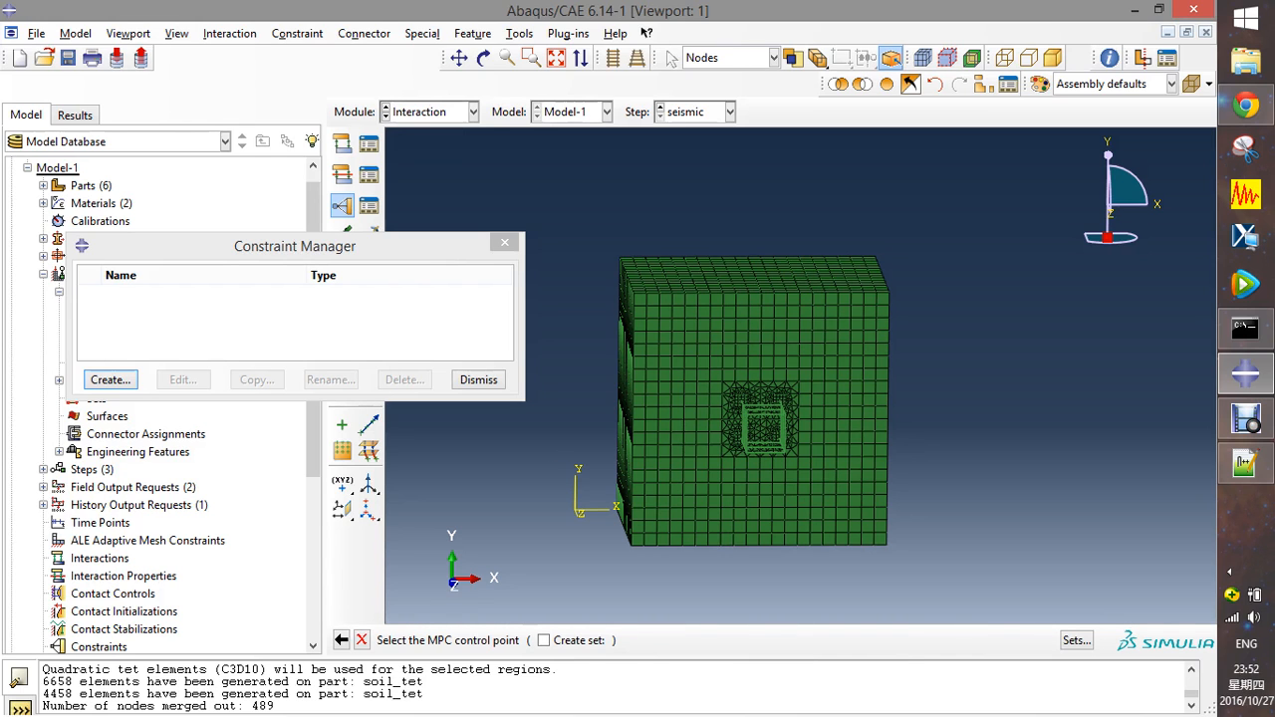
left_click(483, 58)
mouse_move(684, 404)
left_mouse_down()
mouse_move(669, 371)
mouse_move(686, 383)
left_mouse_up()
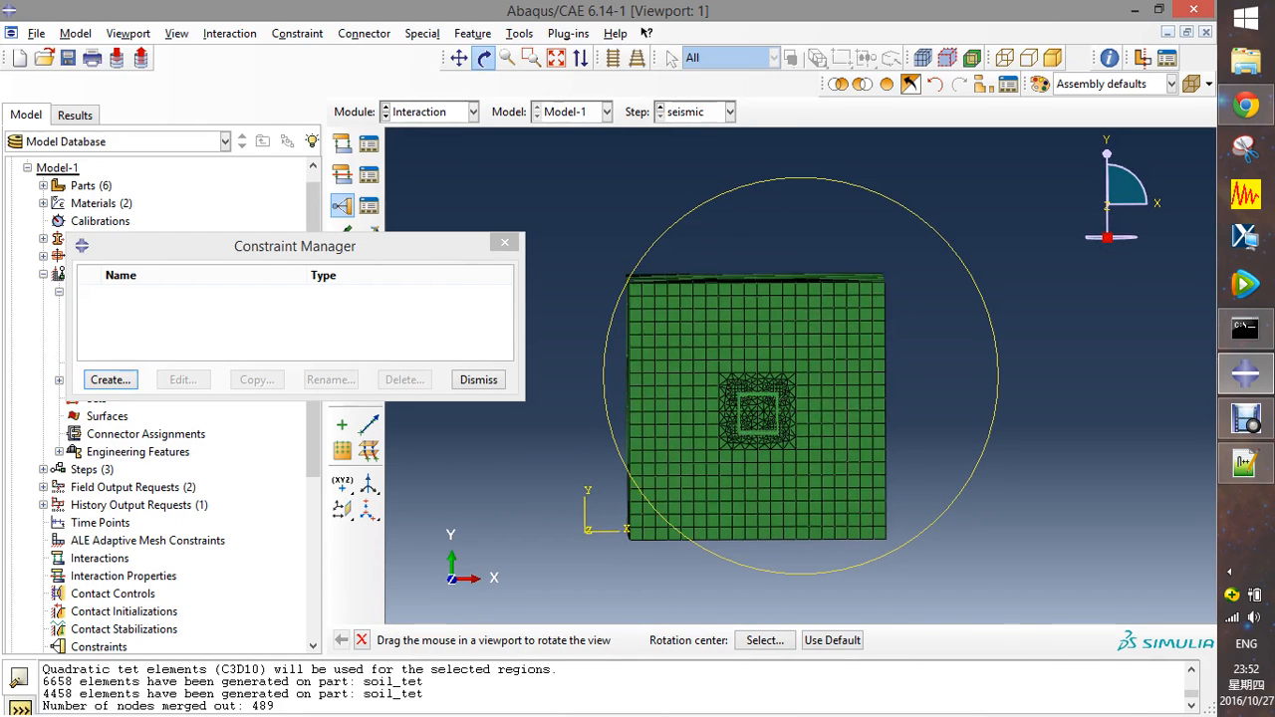
scroll(705, 455, "down", 8)
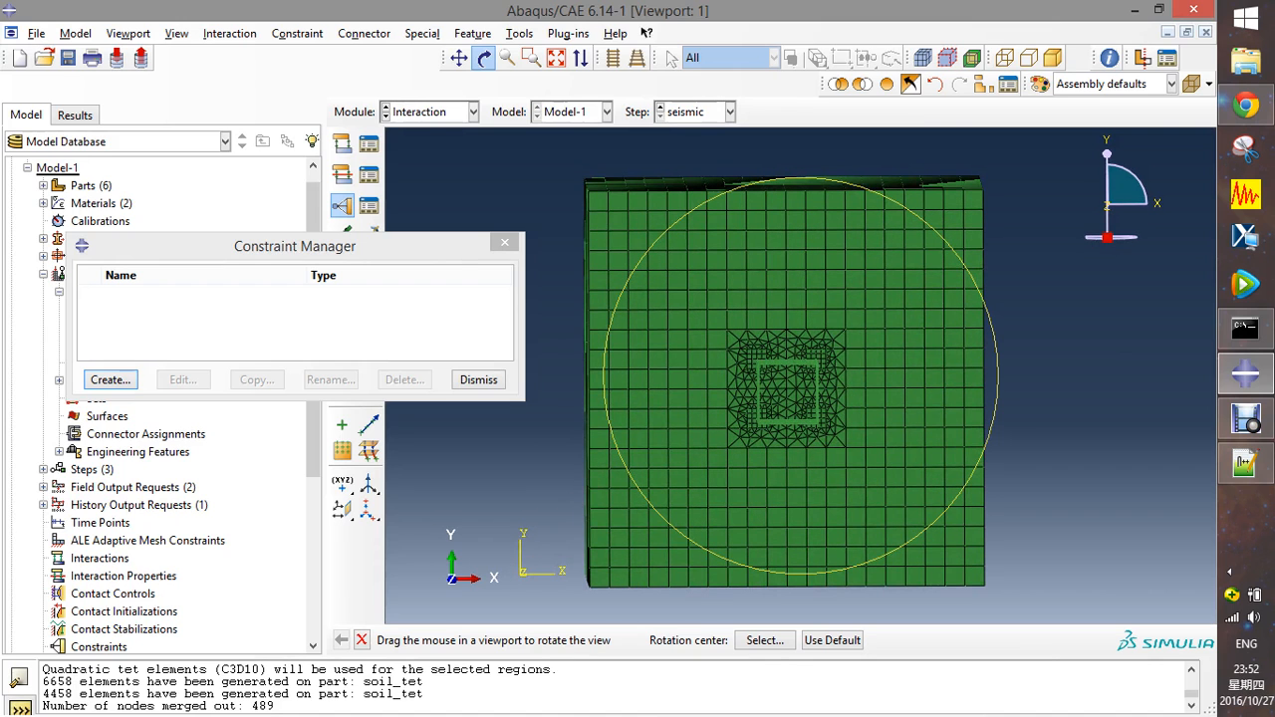
left_click_drag(686, 383, 686, 362)
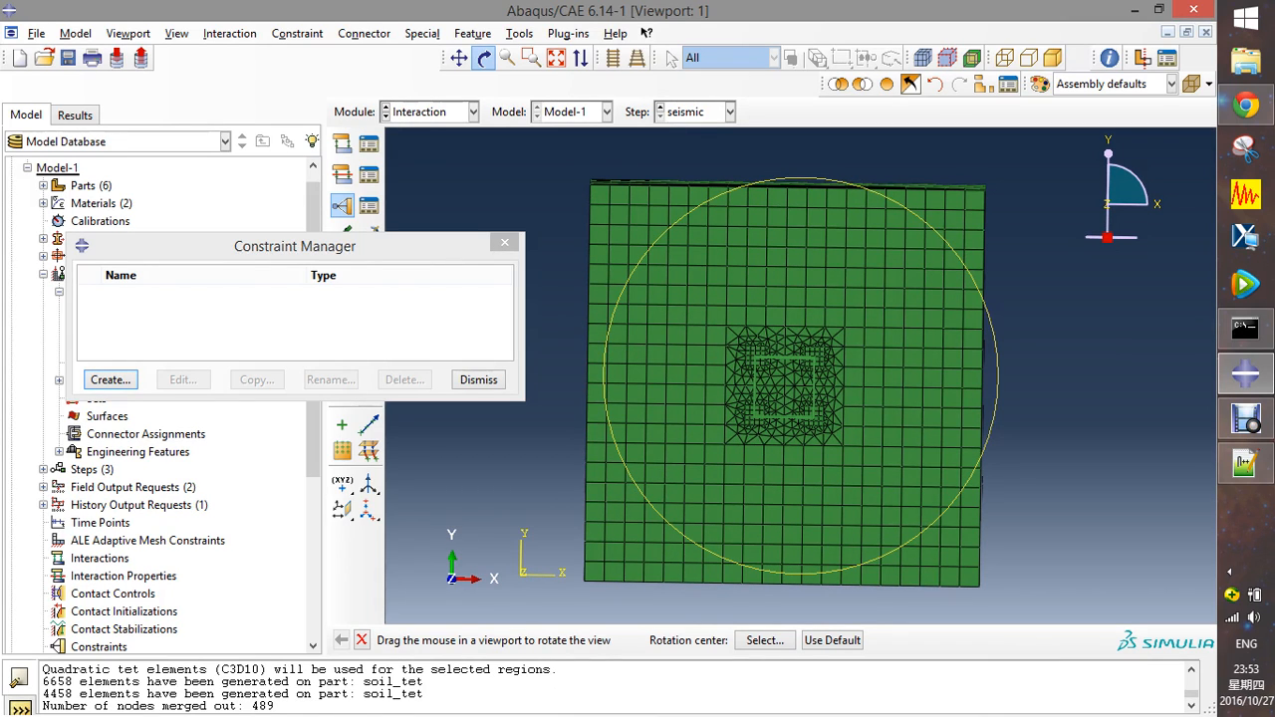
left_click_drag(801, 384, 801, 372)
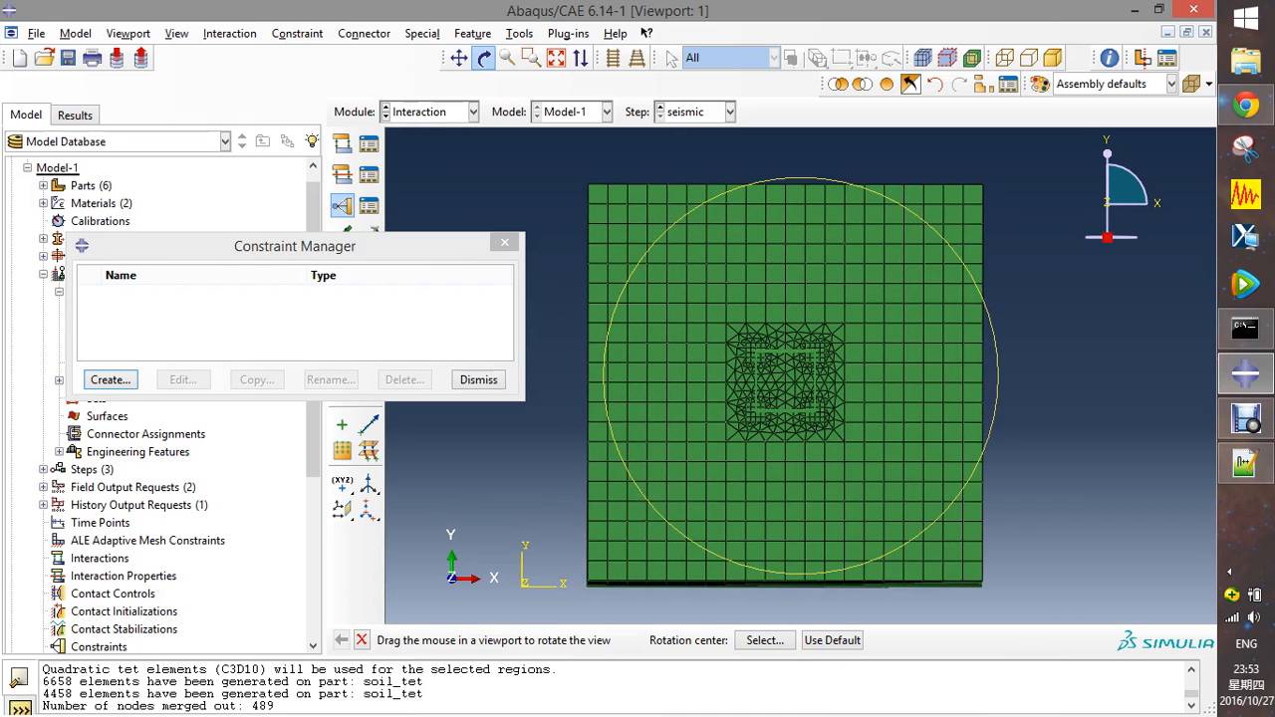
mouse_move(797, 379)
left_mouse_down()
mouse_move(797, 393)
mouse_move(797, 380)
left_mouse_up()
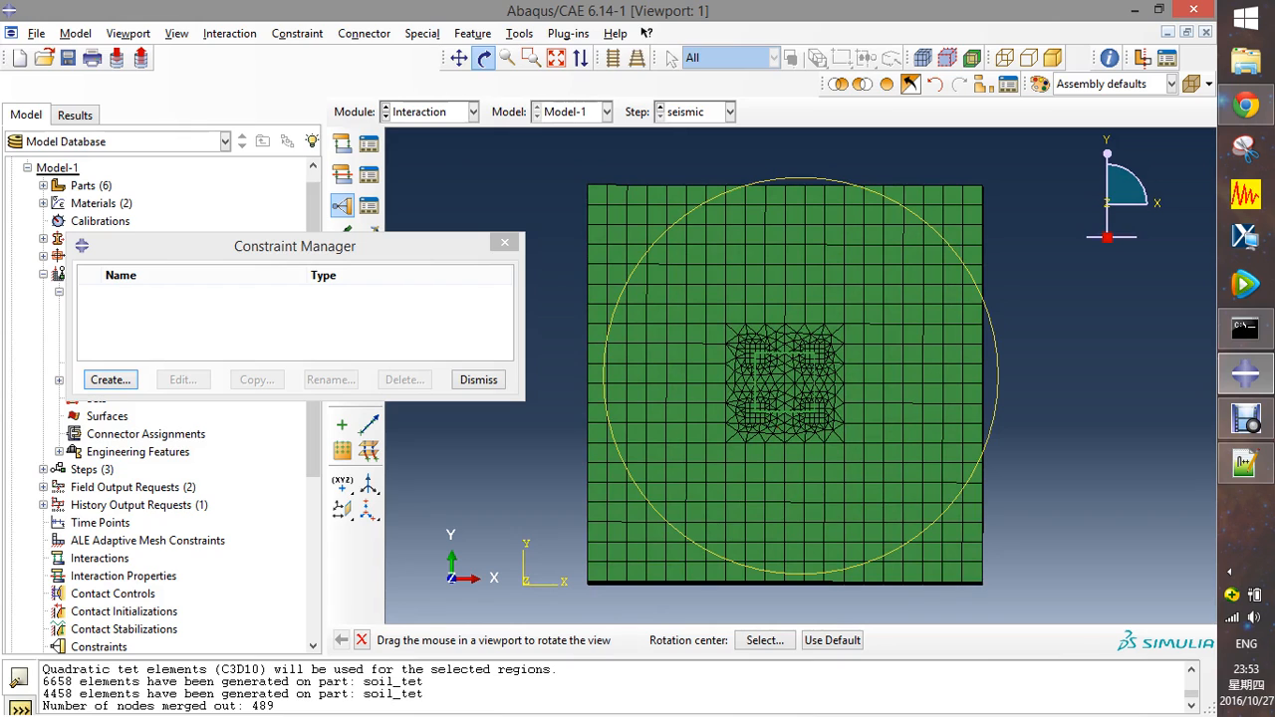
left_click_drag(798, 377, 795, 380)
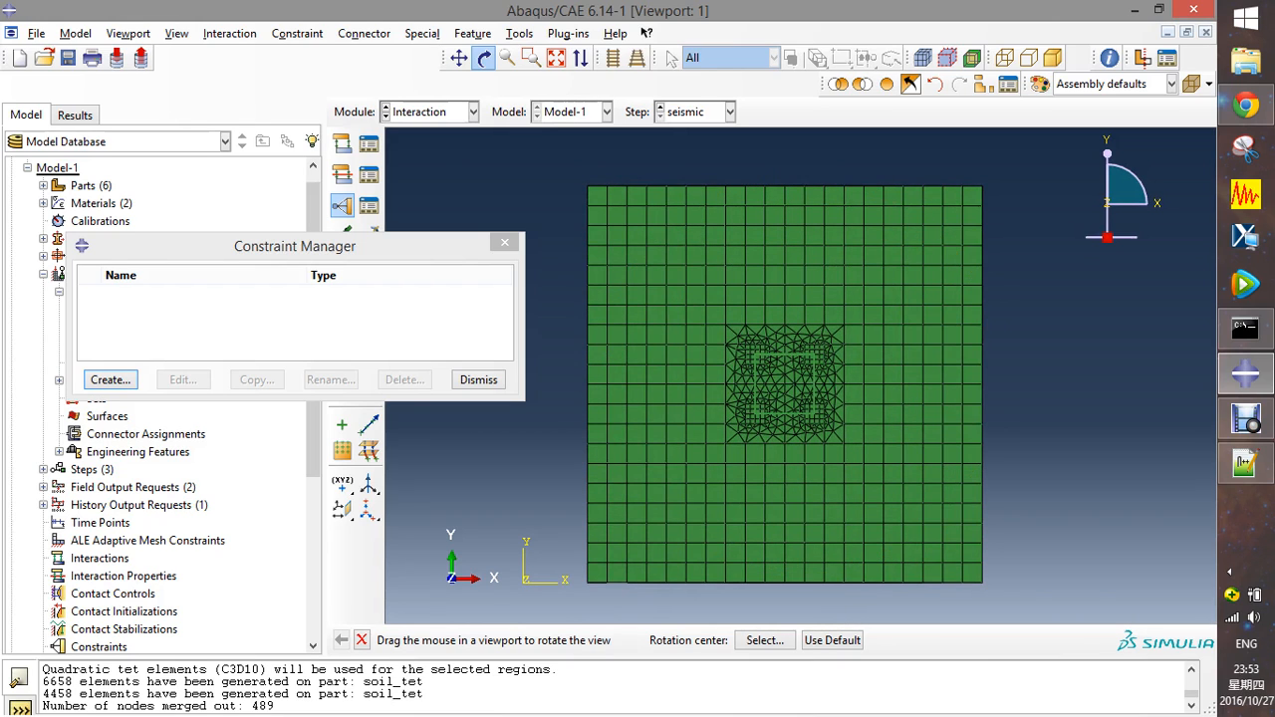
left_click(795, 380)
- Remove all nodes inside the soil block's outer edges, as seen from above, from the display using individual node selection
left_click(863, 85)
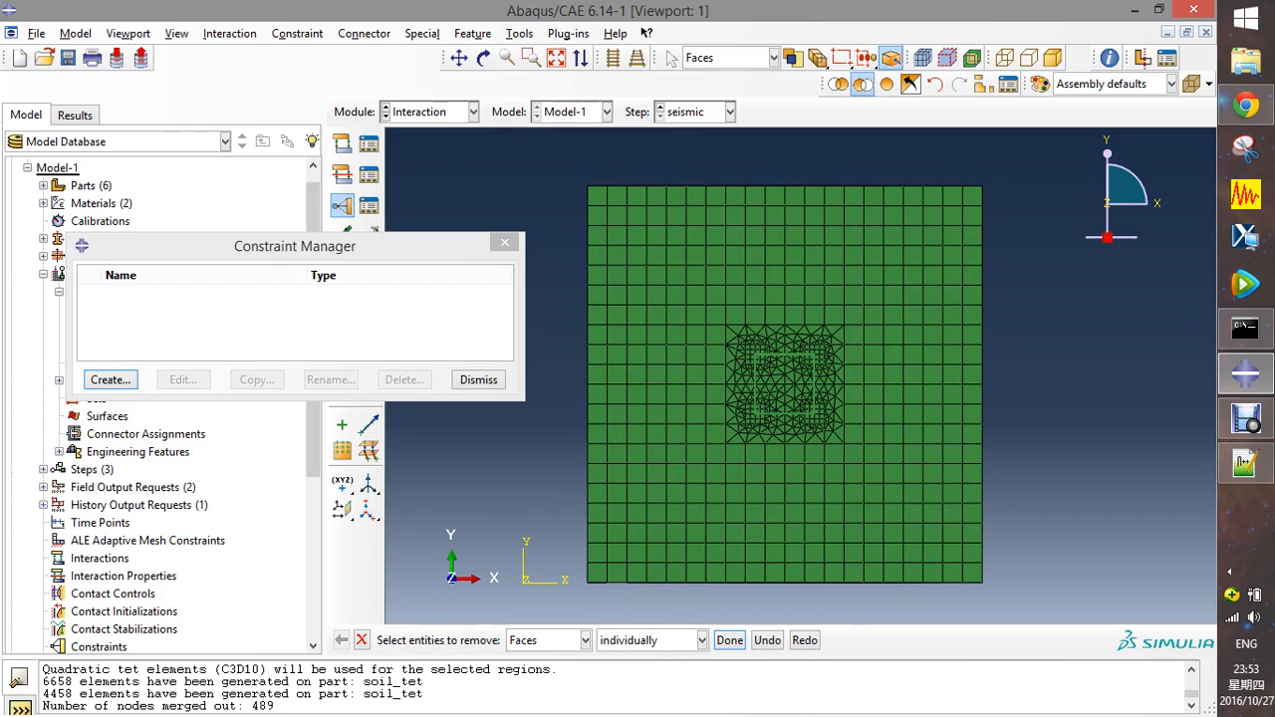
left_click(584, 641)
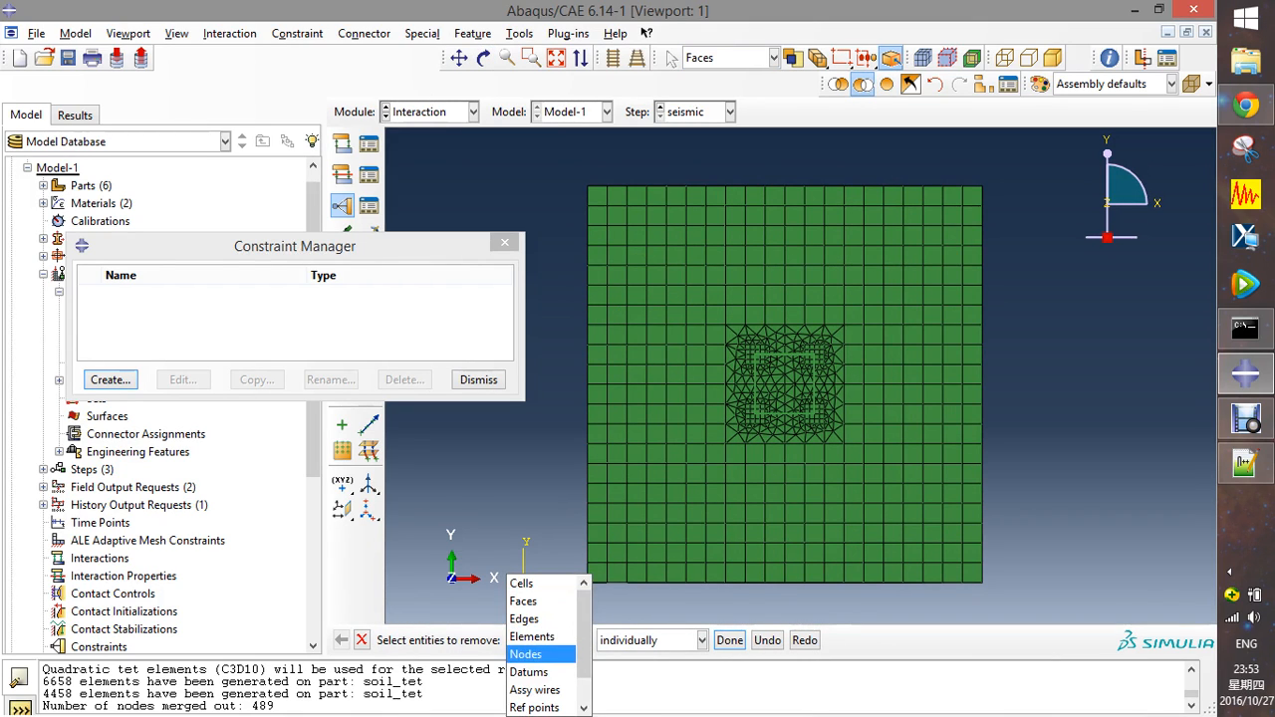
left_click(526, 654)
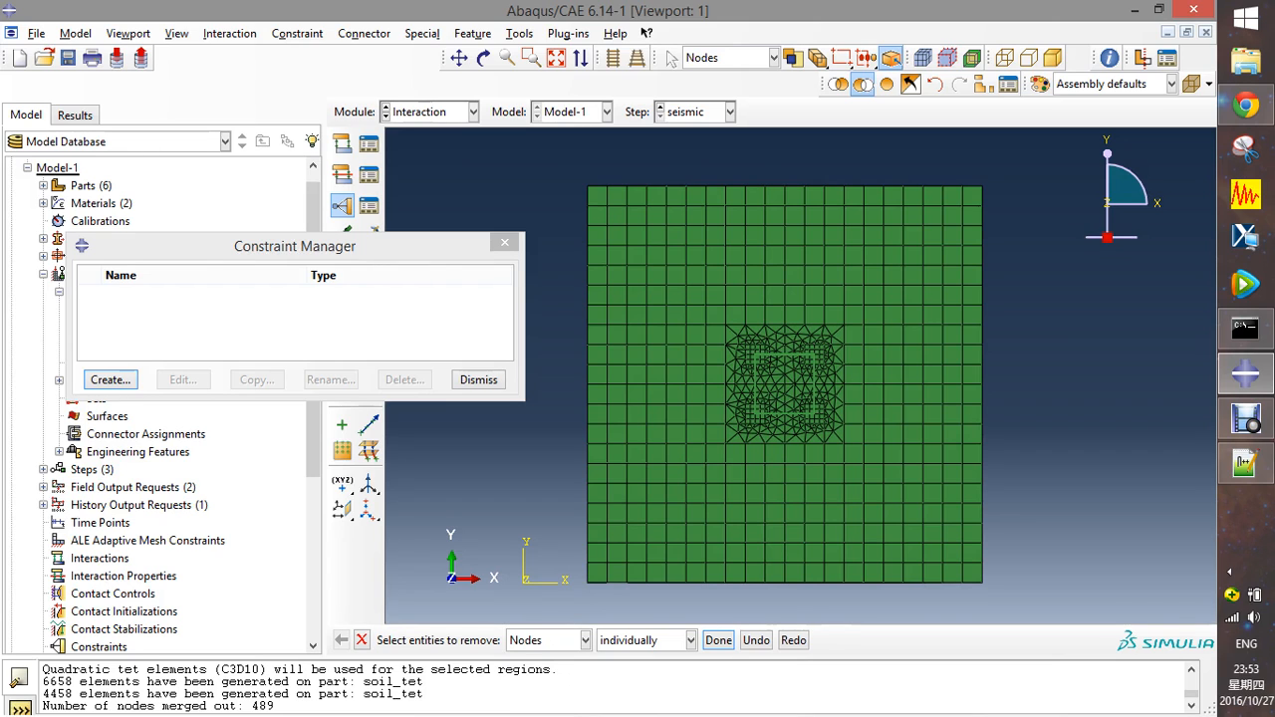
left_click_drag(601, 198, 971, 571)
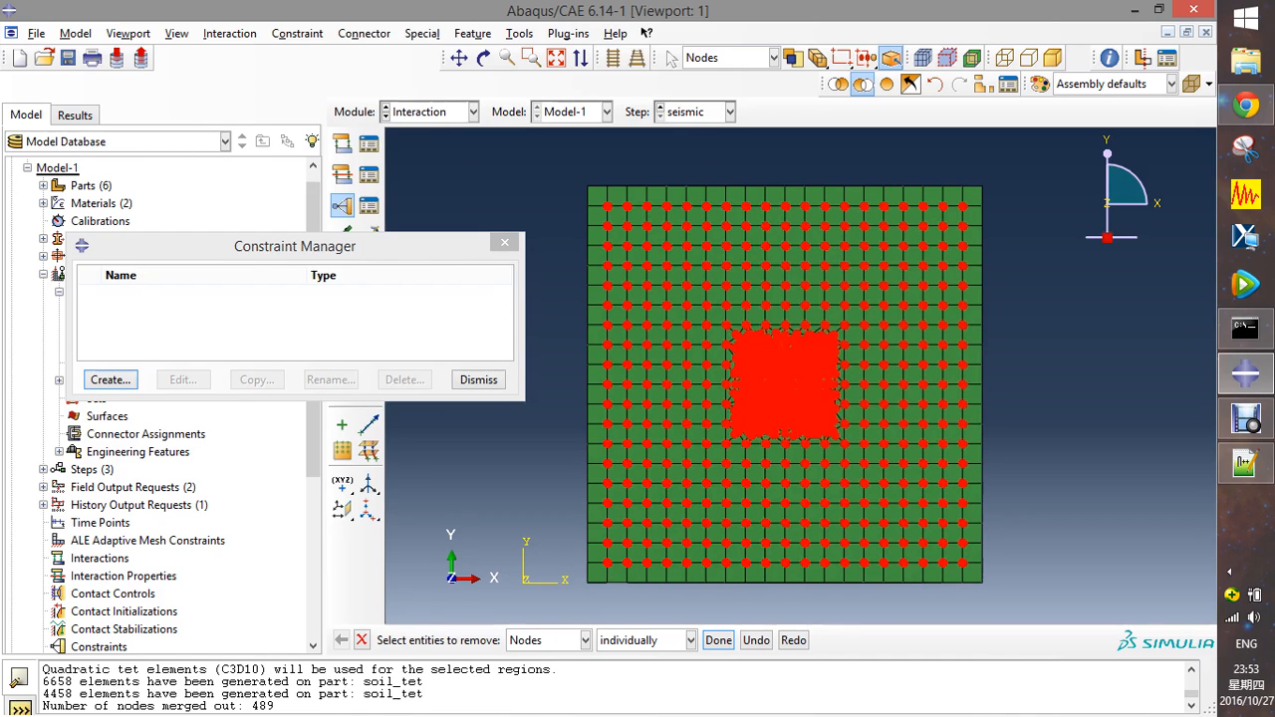
left_click(483, 57)
left_click_drag(752, 433, 749, 327)
mouse_move(496, 610)
left_mouse_down()
mouse_move(561, 494)
mouse_move(507, 601)
left_mouse_up()
left_click_drag(877, 317, 845, 295)
key("Escape")
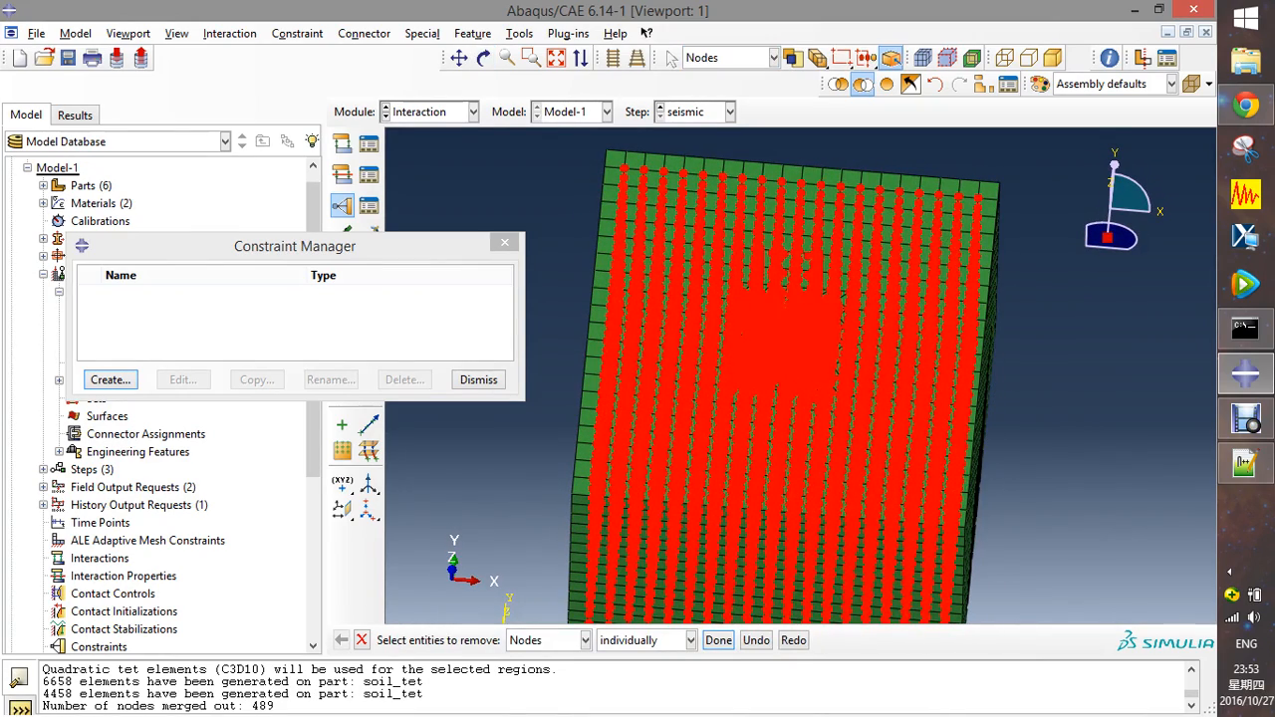
left_click(718, 640)
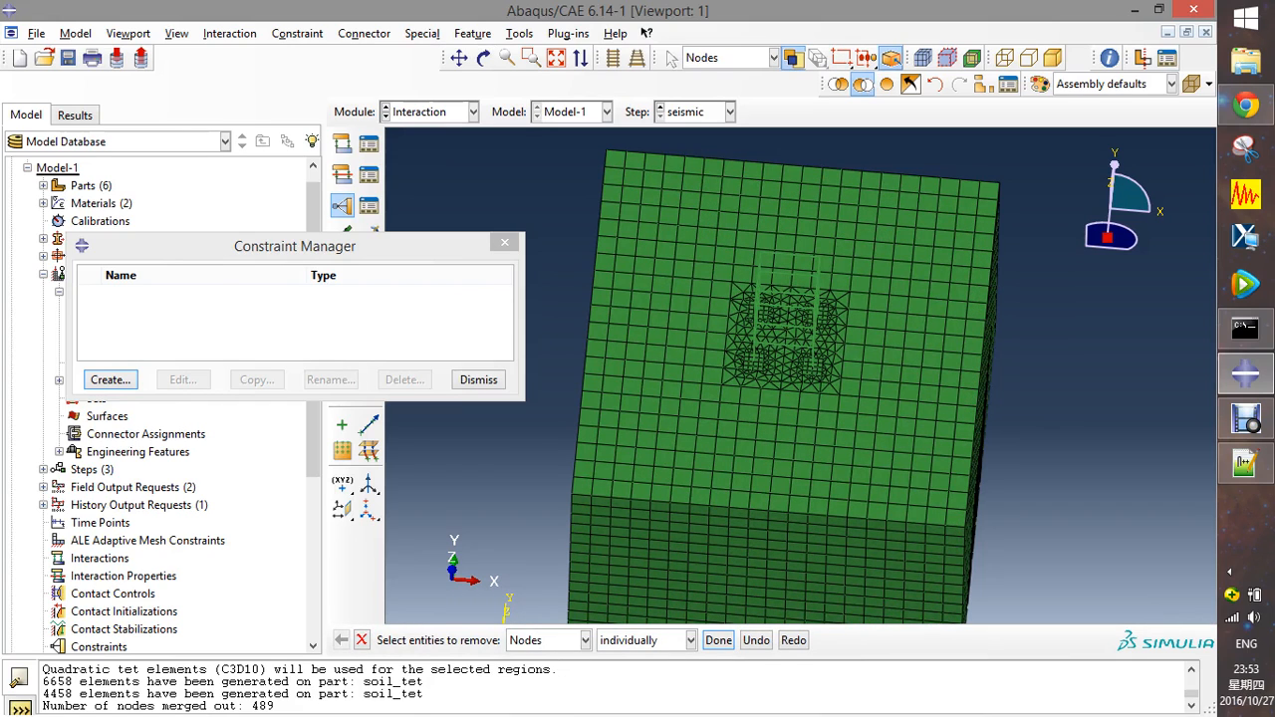
- Align the soil and frame model to a straight front view in the X-Z plane and end the node removal
left_click(483, 58)
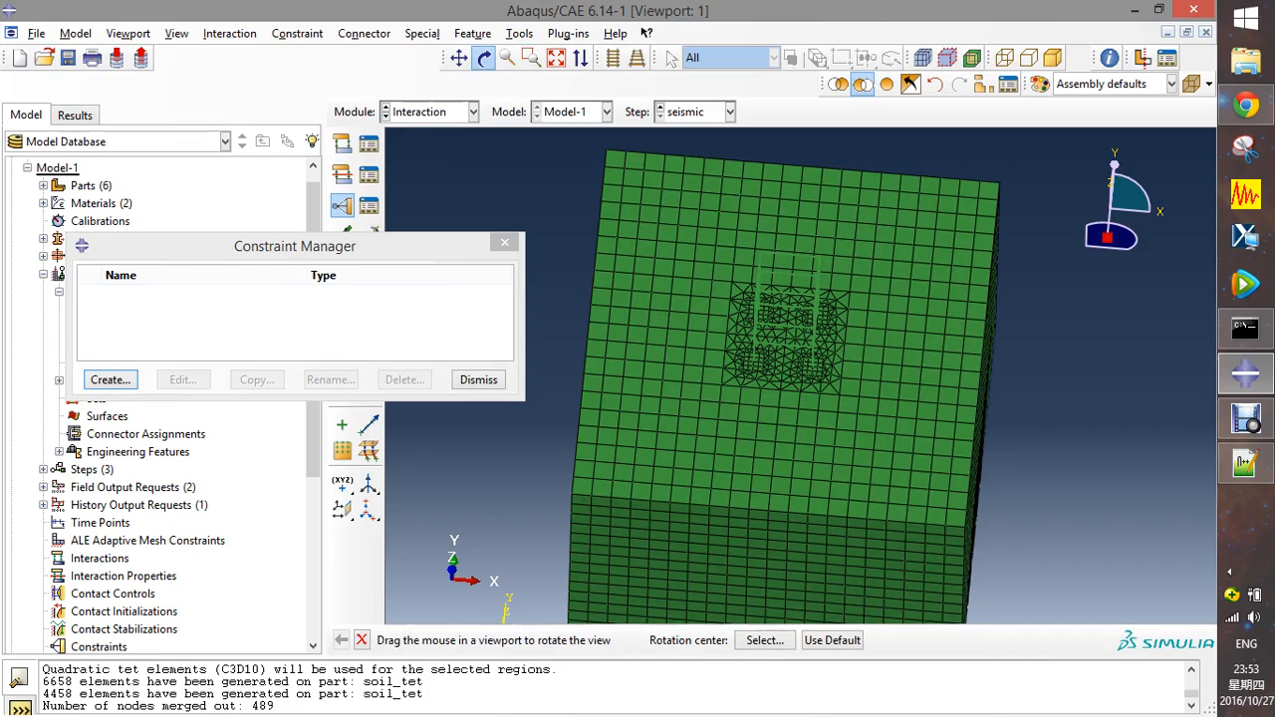
scroll(792, 483, "down", 3)
scroll(792, 482, "up", 6)
left_click_drag(792, 482, 829, 441)
scroll(803, 376, "down", 5)
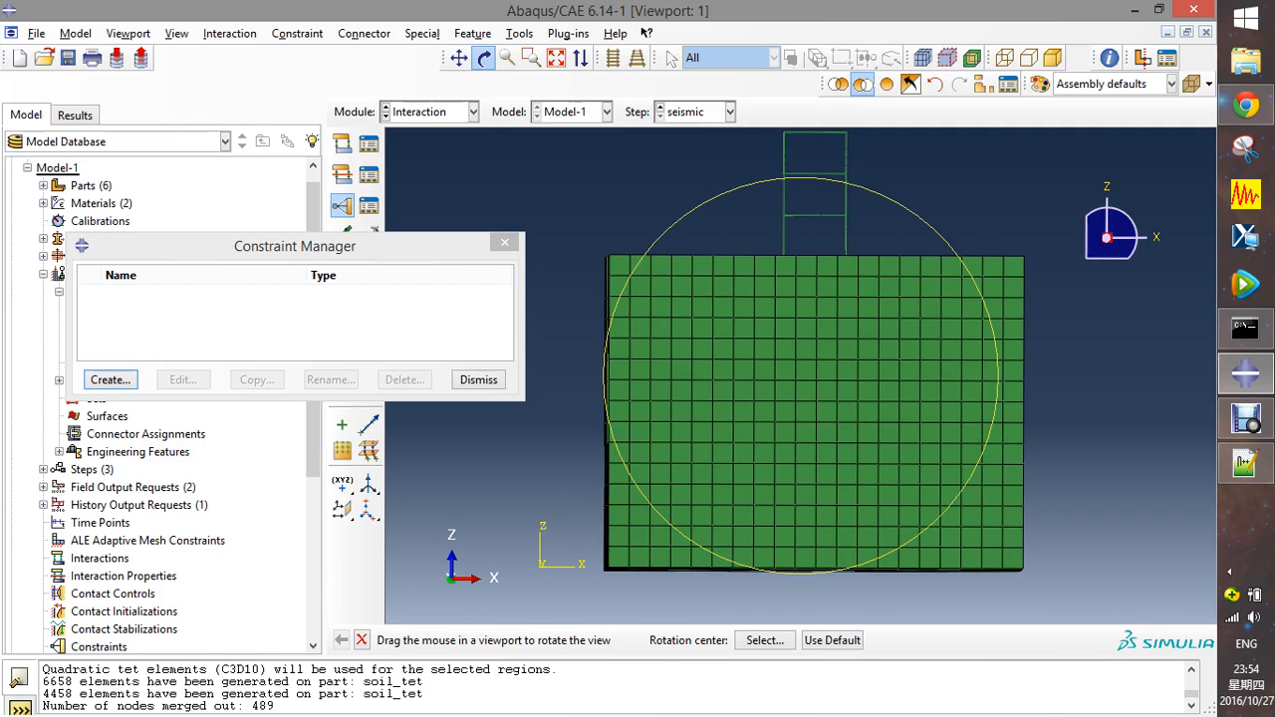
left_click_drag(788, 408, 782, 409)
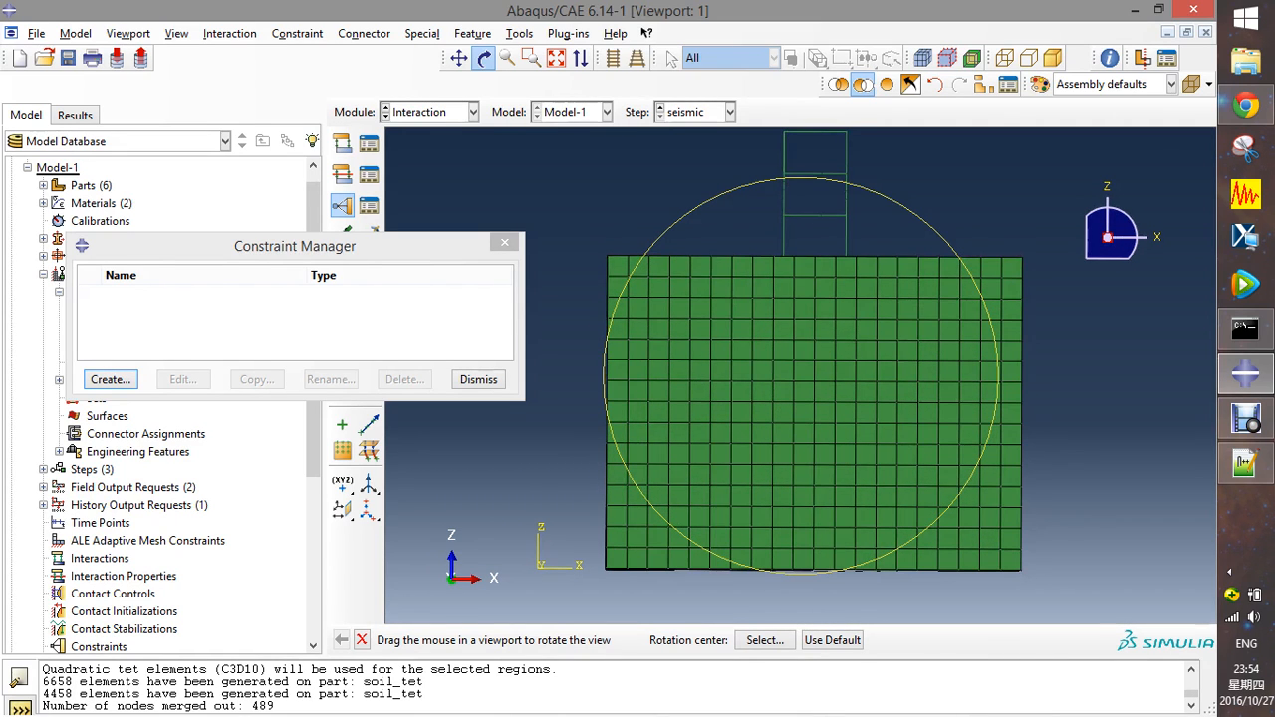
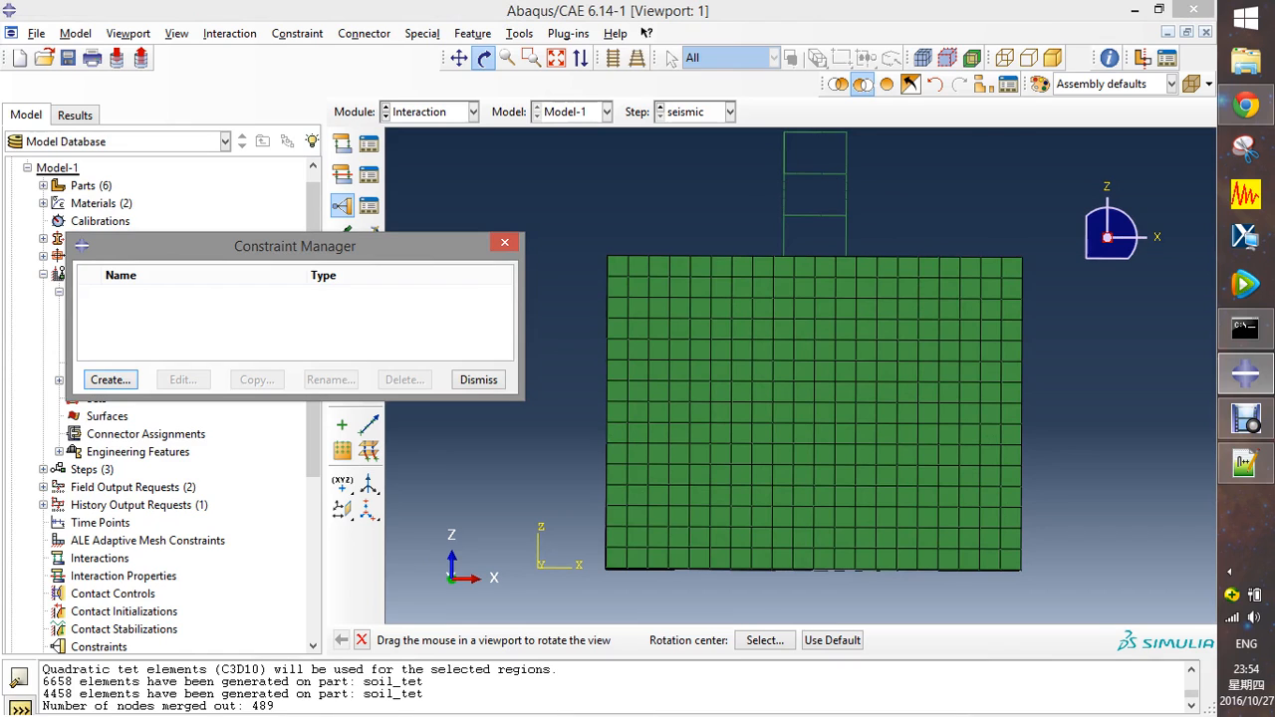
left_click_drag(295, 246, 318, 232)
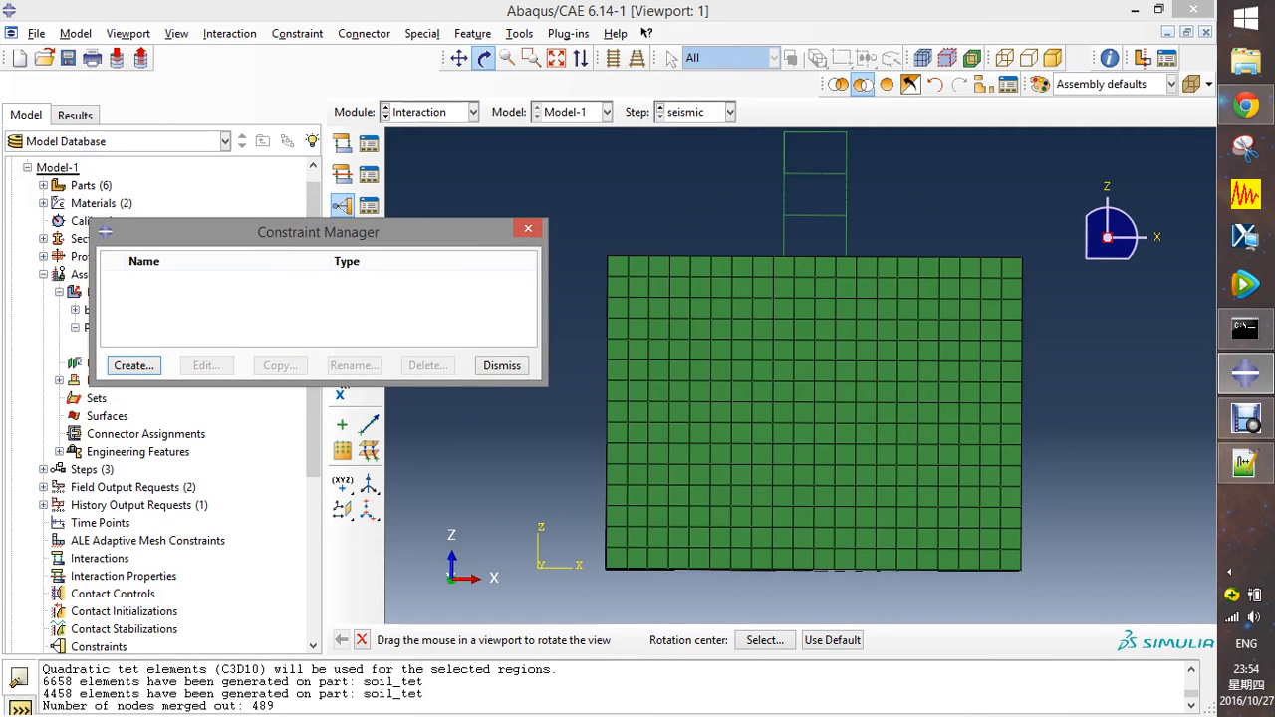
key("Escape")
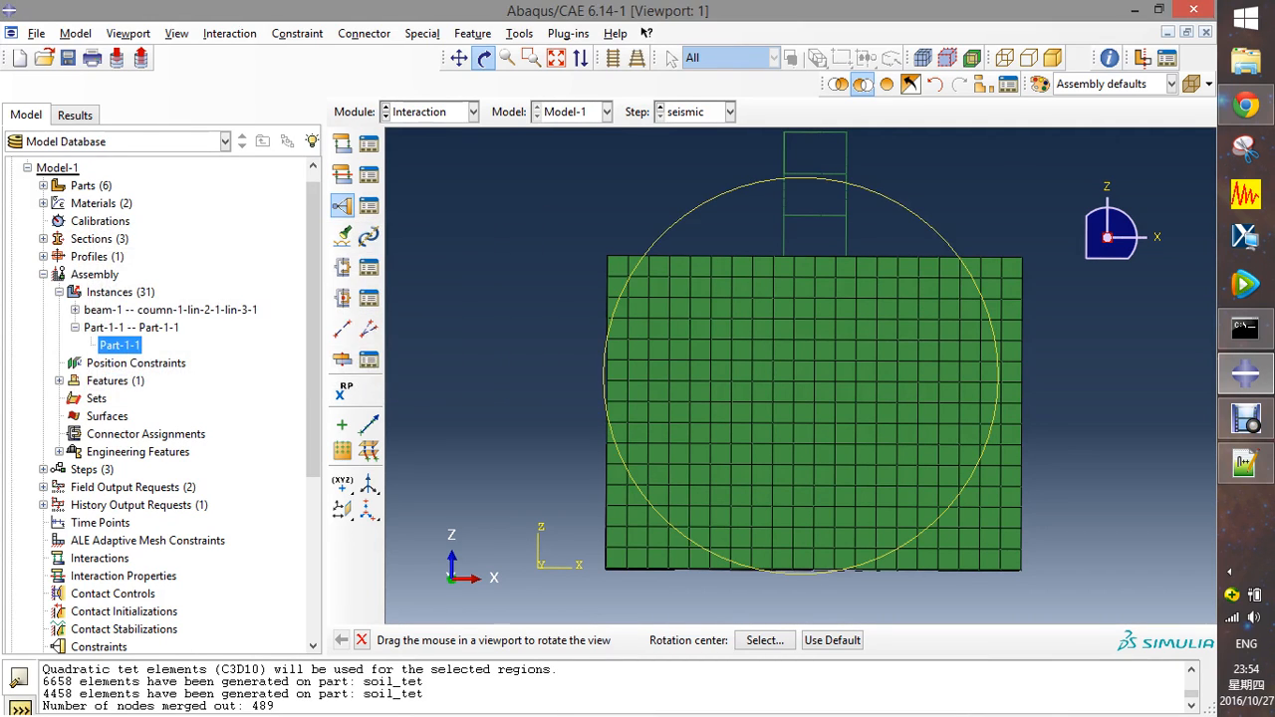
key("Escape")
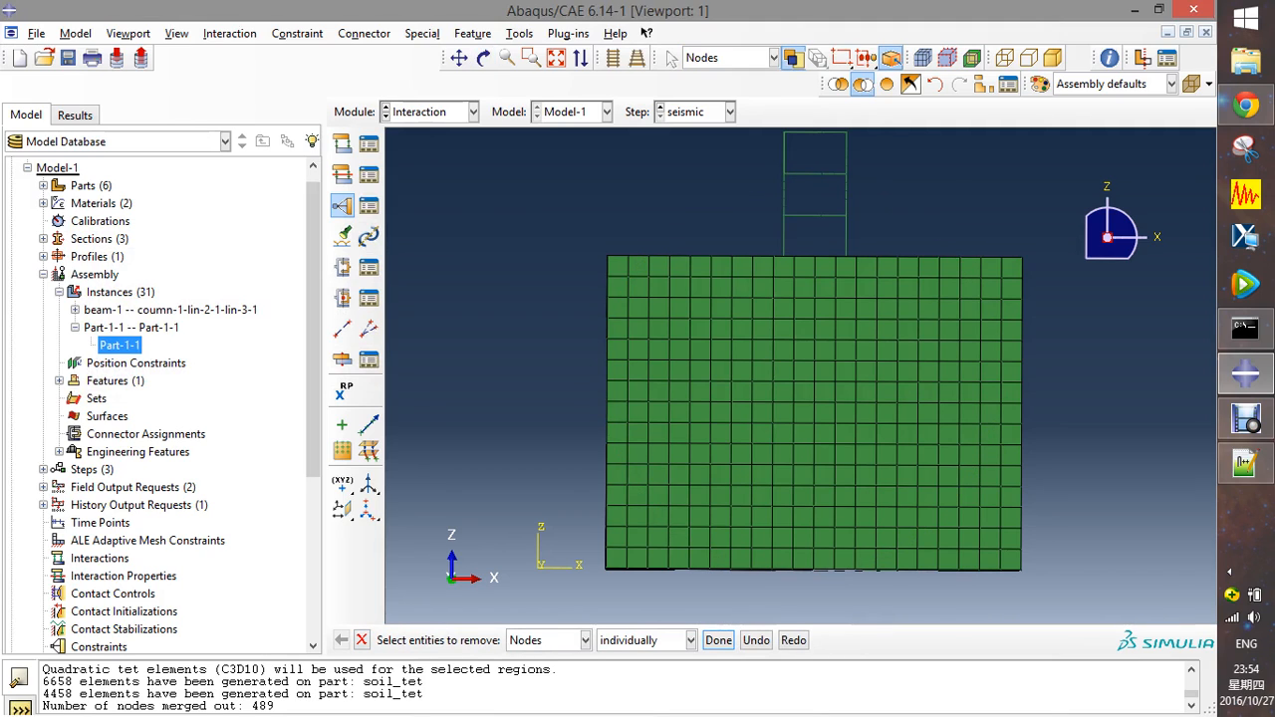
key("Escape")
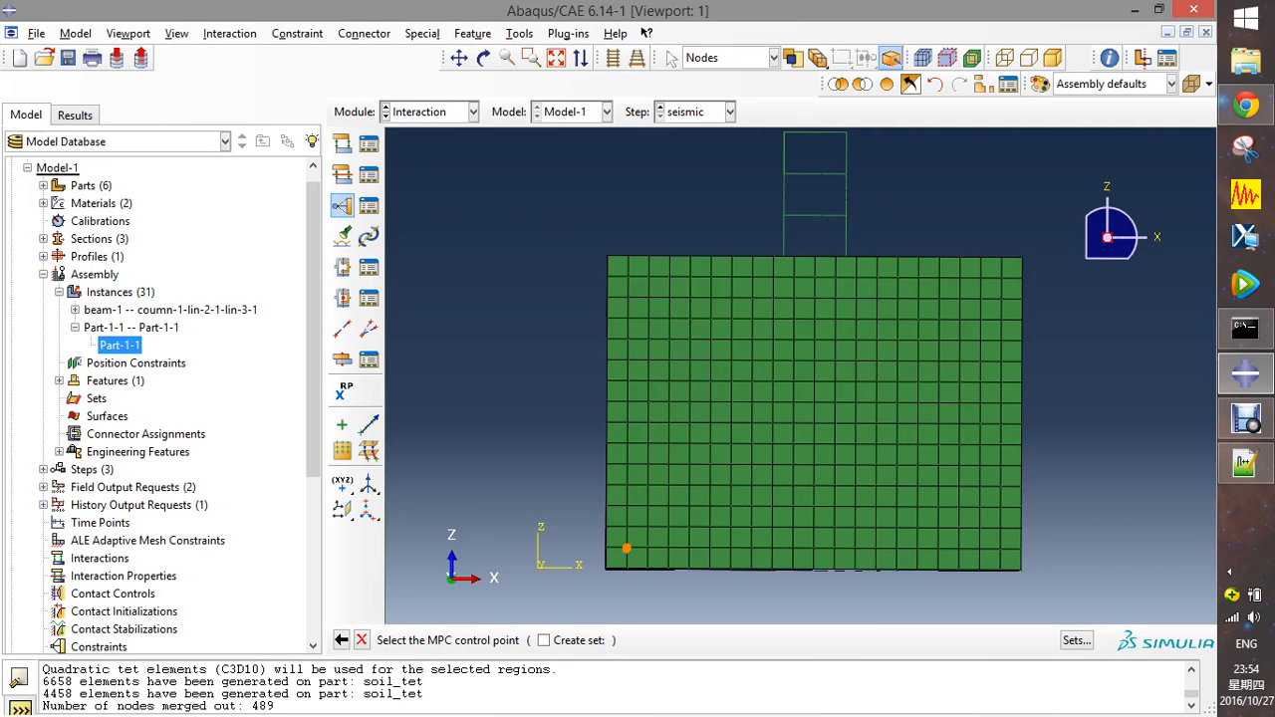
left_click(626, 548)
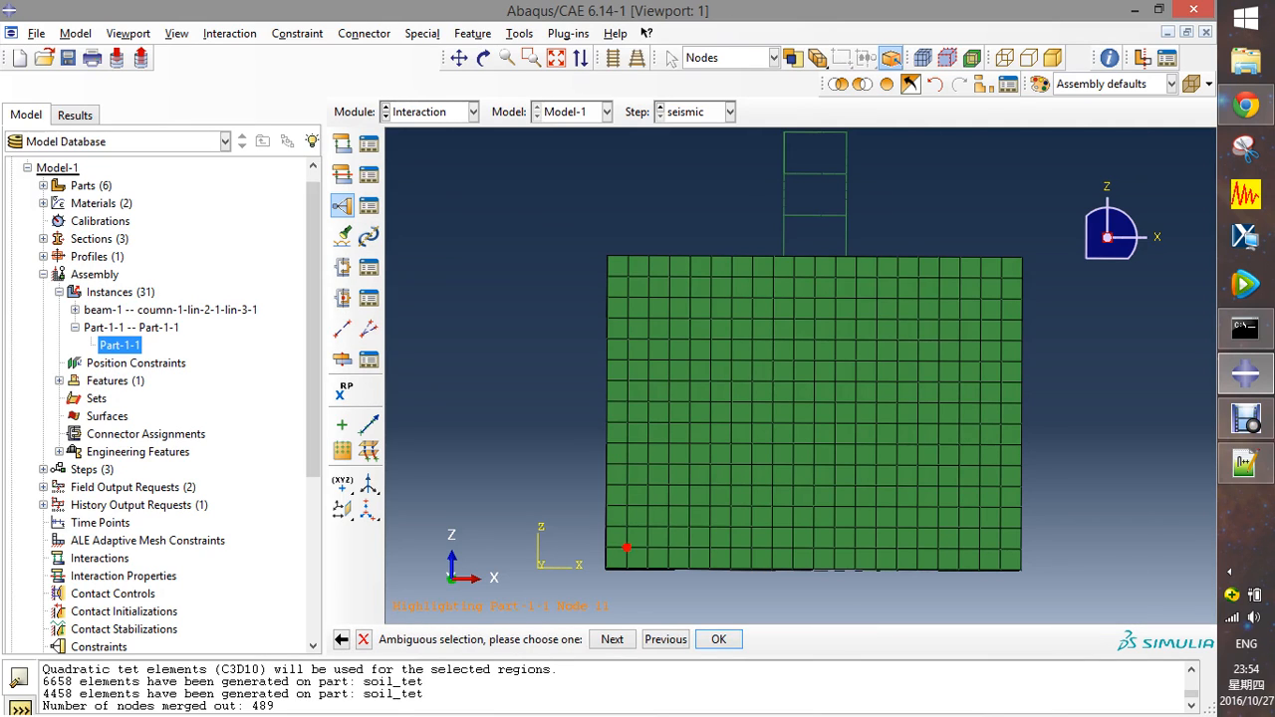
scroll(577, 558, "down", 4)
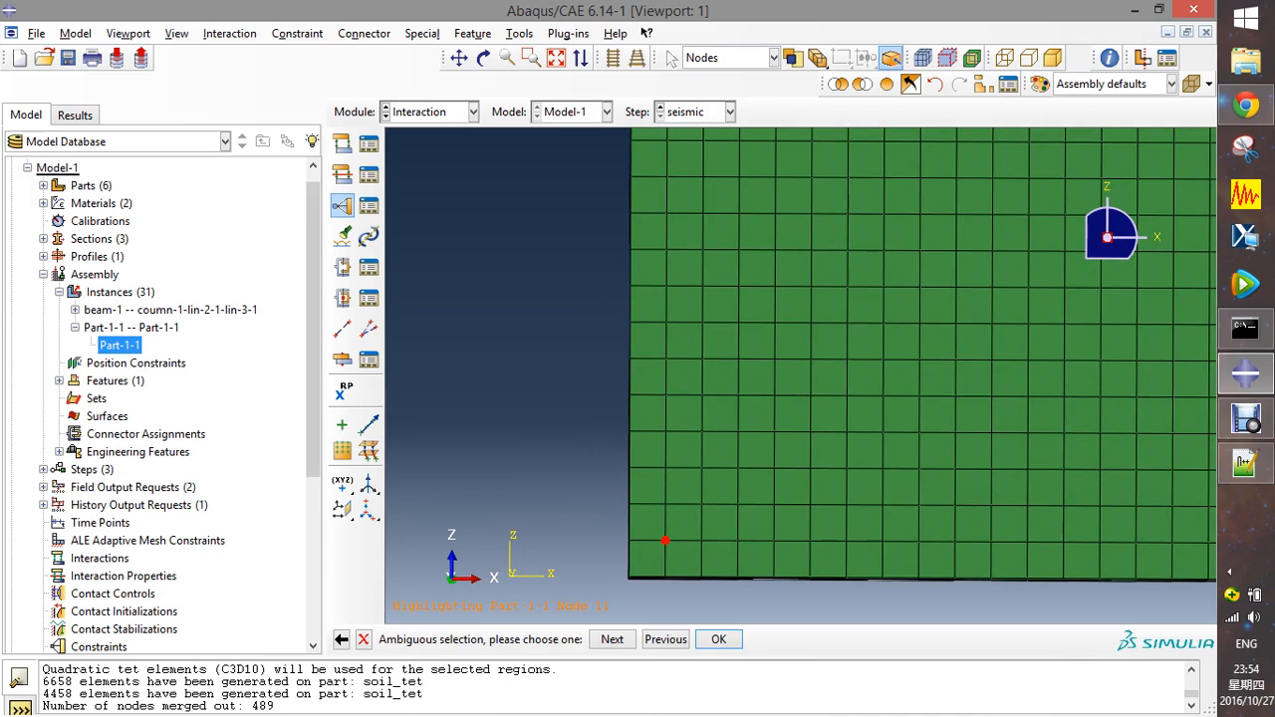
scroll(611, 528, "up", 2)
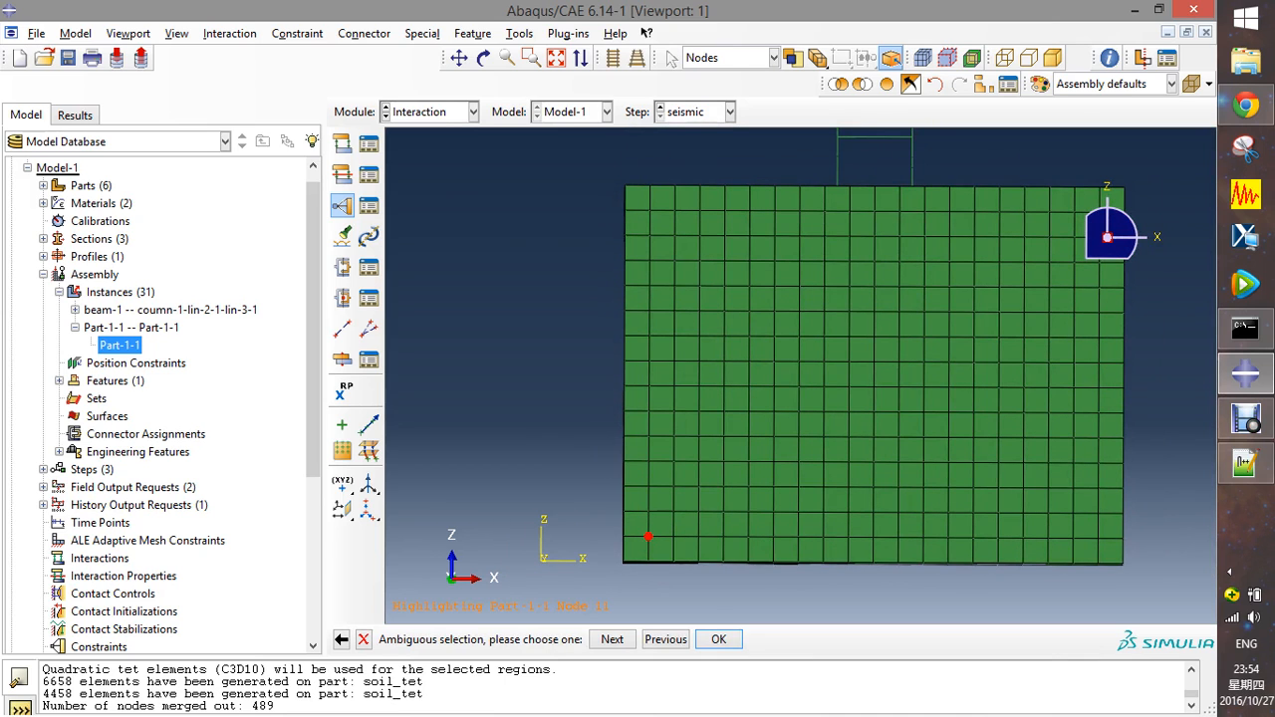
left_click(459, 57)
left_click_drag(900, 365, 745, 374)
scroll(544, 472, "down", 1)
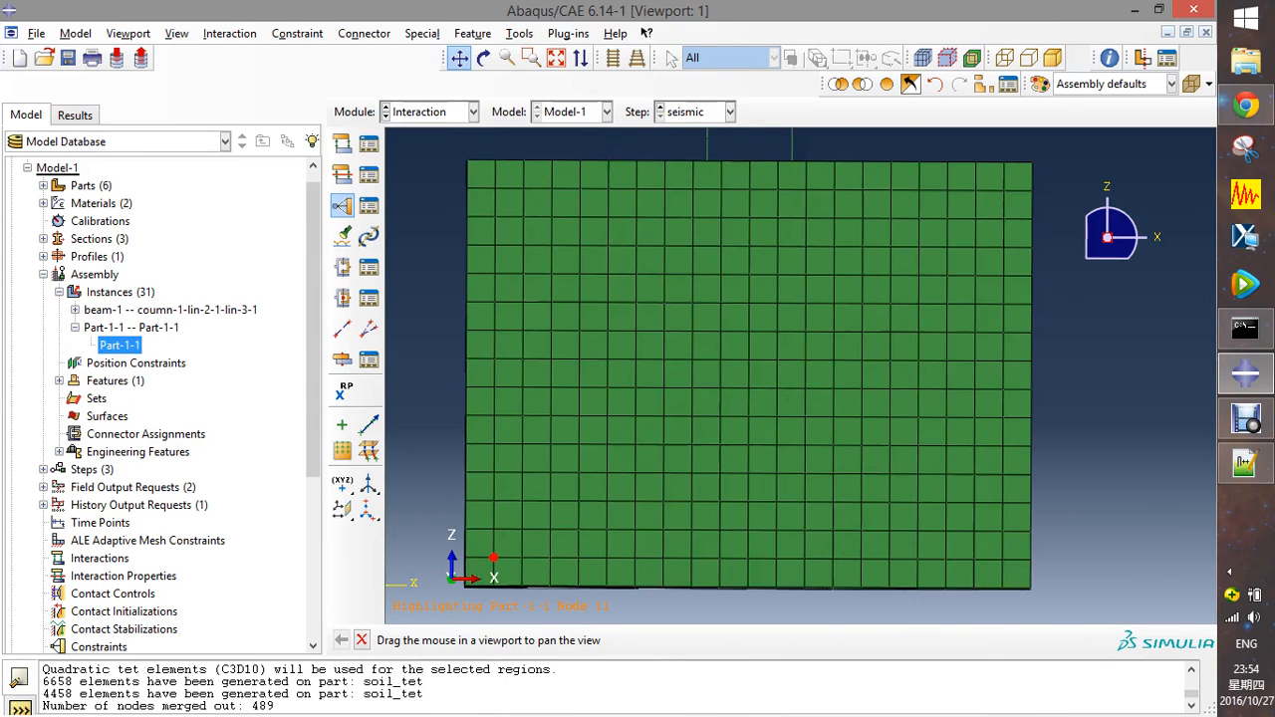
left_click_drag(556, 469, 589, 470)
scroll(610, 470, "down", 1)
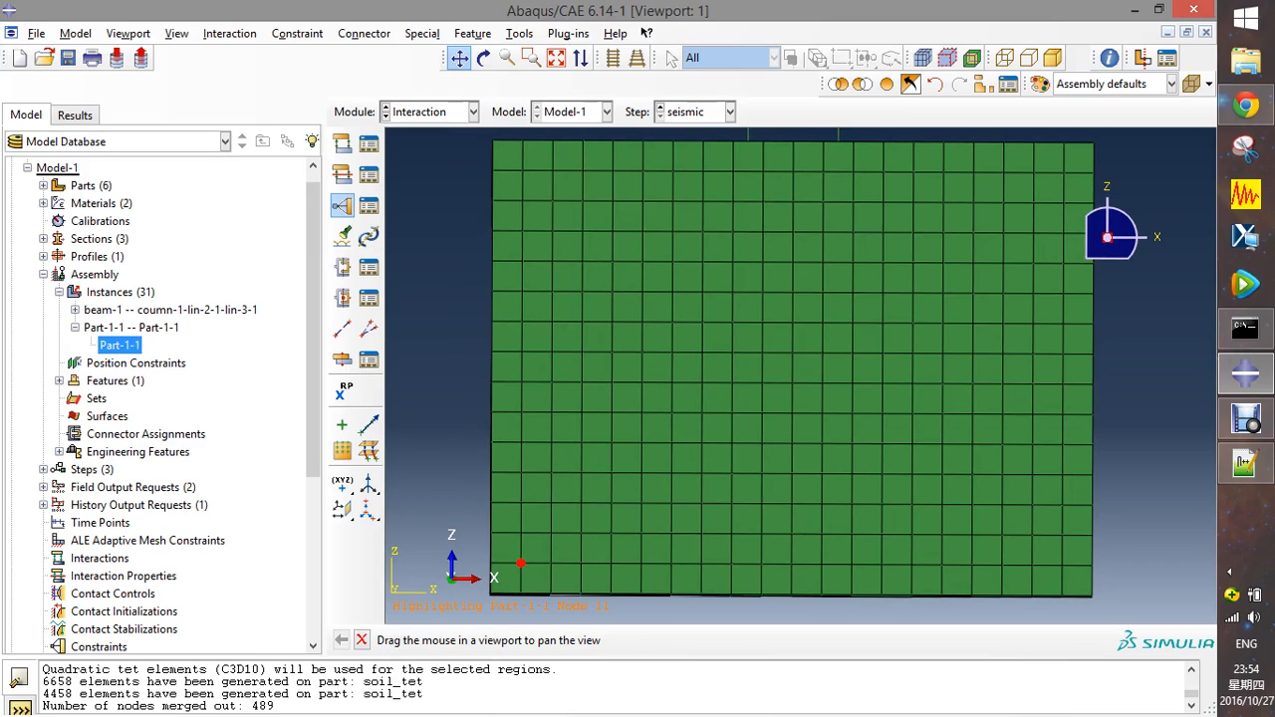
key("Escape")
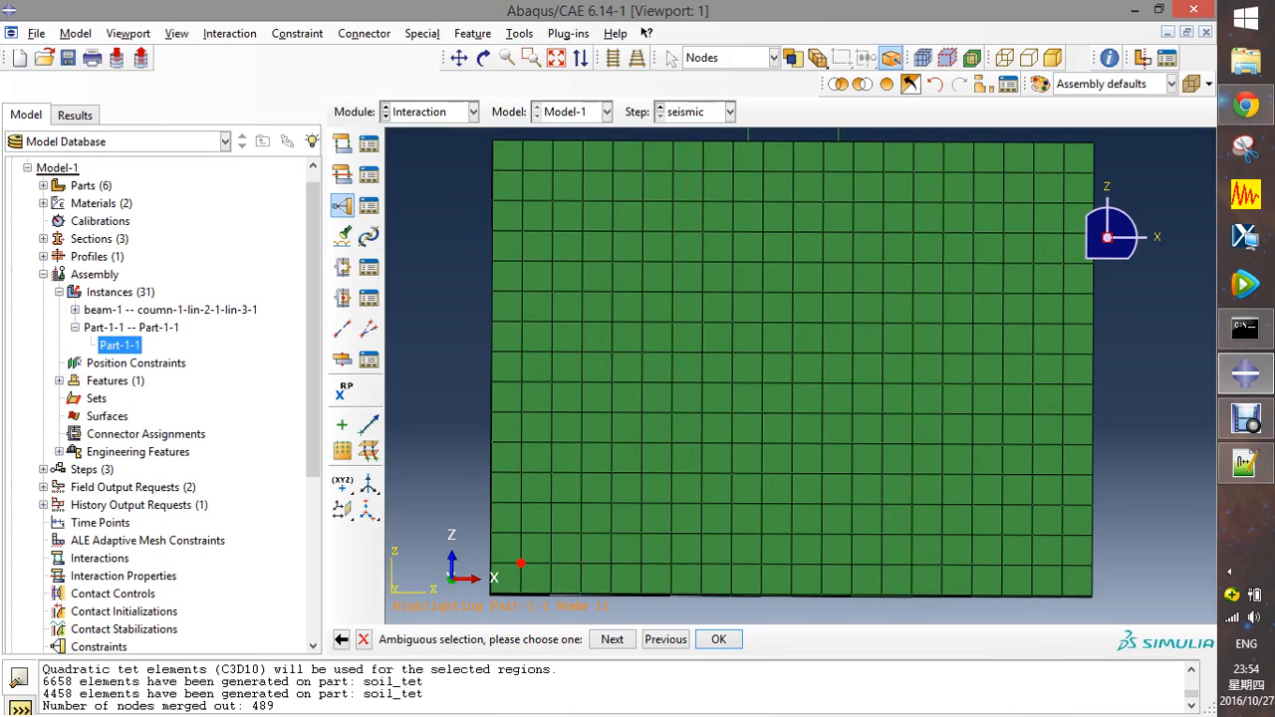
key("Escape")
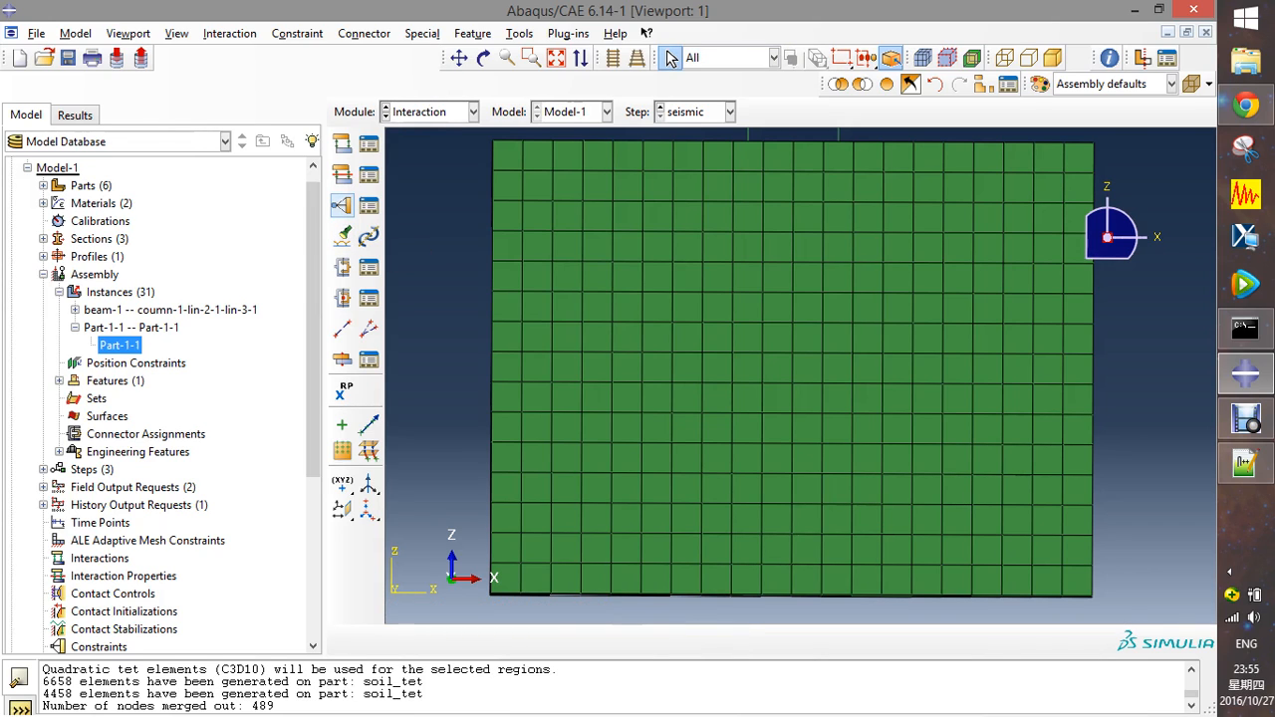
- Start an MPC constraint and pick the front-face soil node one element above the base and one in from the low-X edge as control point
left_click(368, 205)
left_click(133, 366)
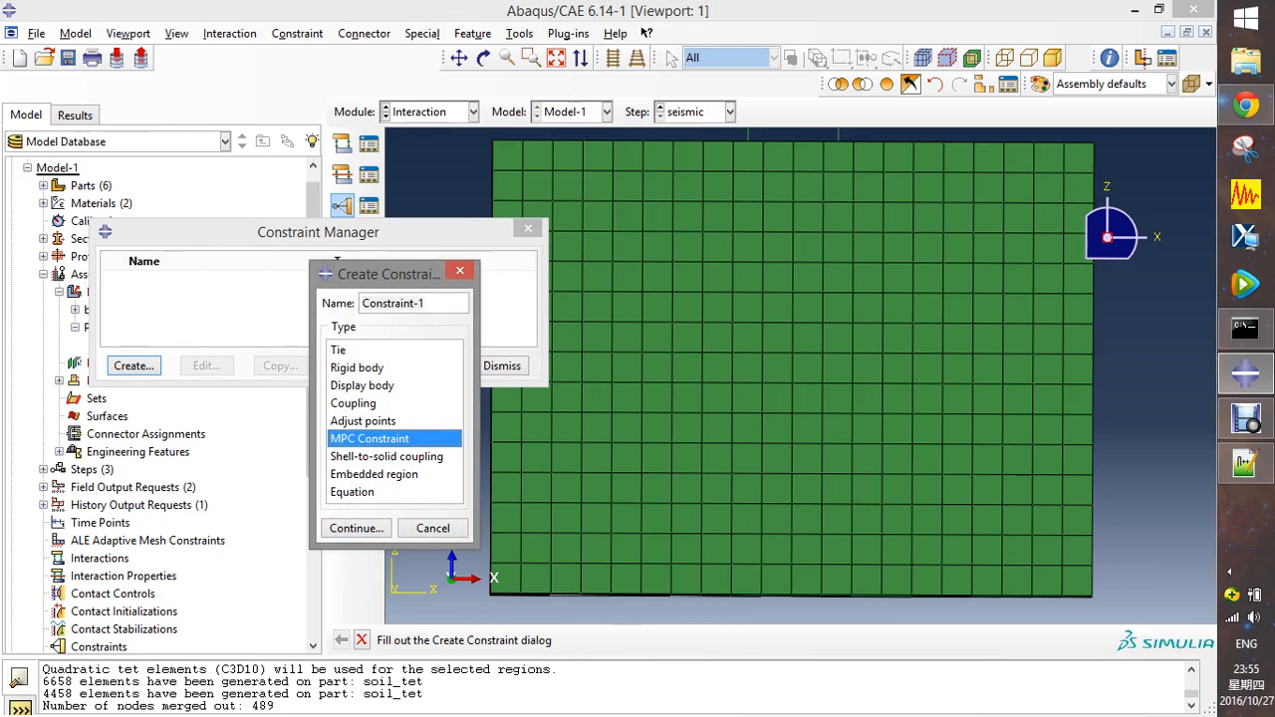
left_click(356, 528)
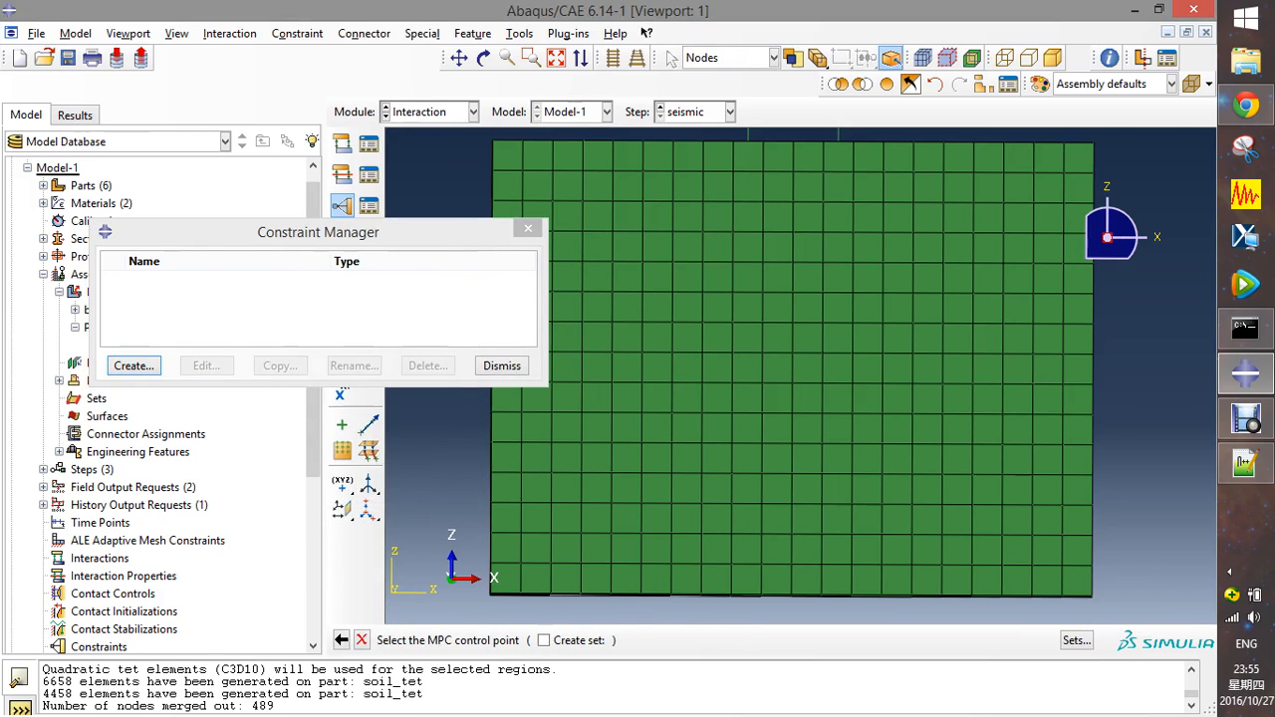
left_click(520, 563)
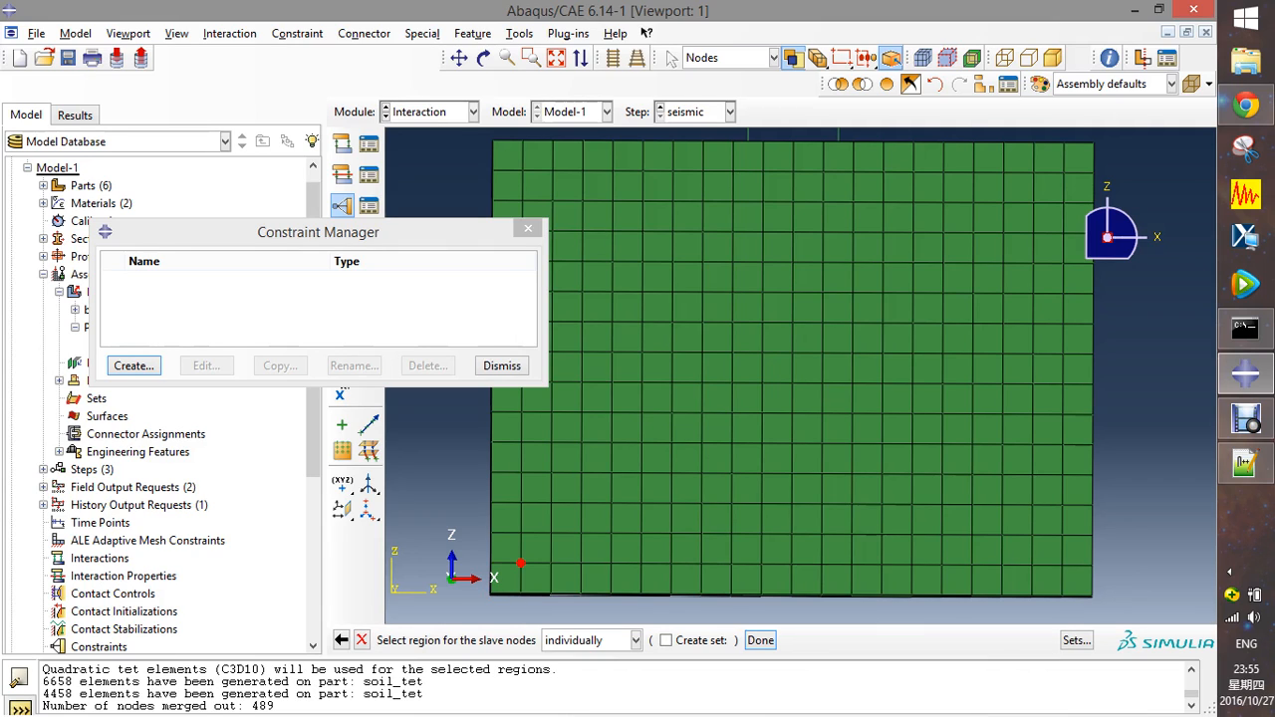
- Assign the full layer of soil nodes one element above the base as the slave nodes of the MPC constraint
left_click_drag(469, 553, 1111, 574)
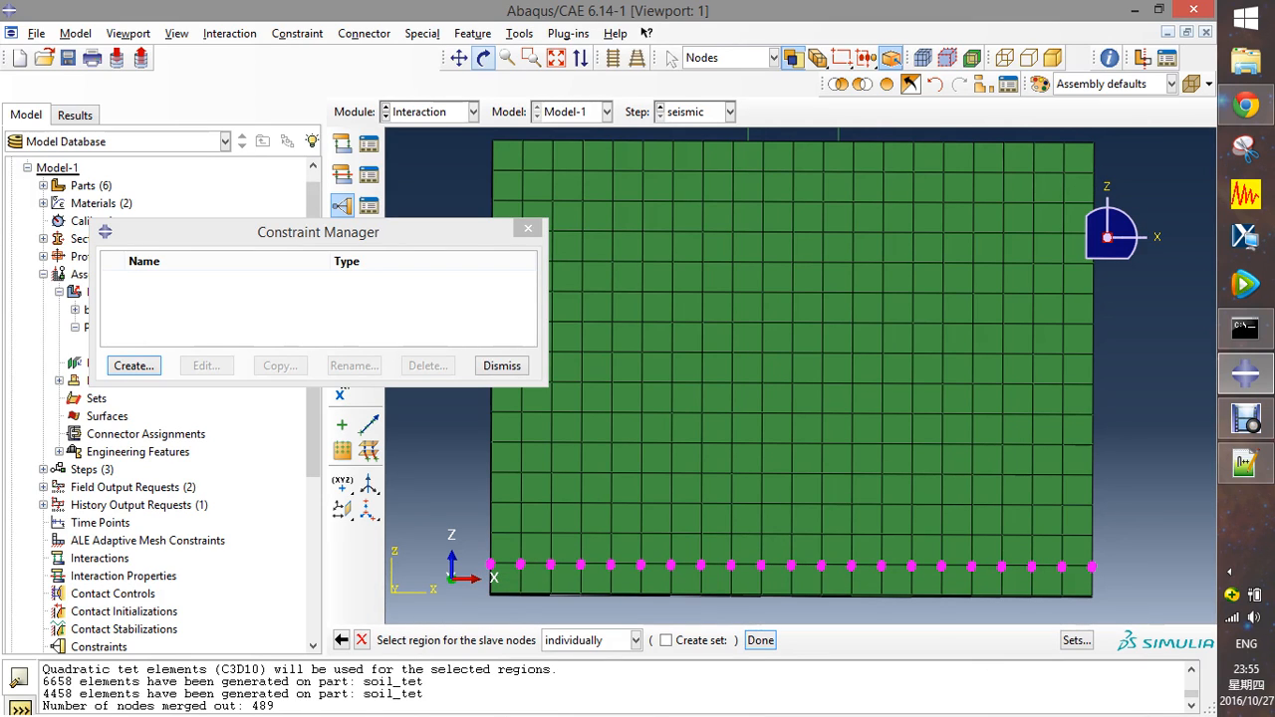
left_click(483, 57)
mouse_move(648, 413)
left_mouse_down()
mouse_move(720, 441)
mouse_move(643, 417)
mouse_move(654, 417)
left_mouse_up()
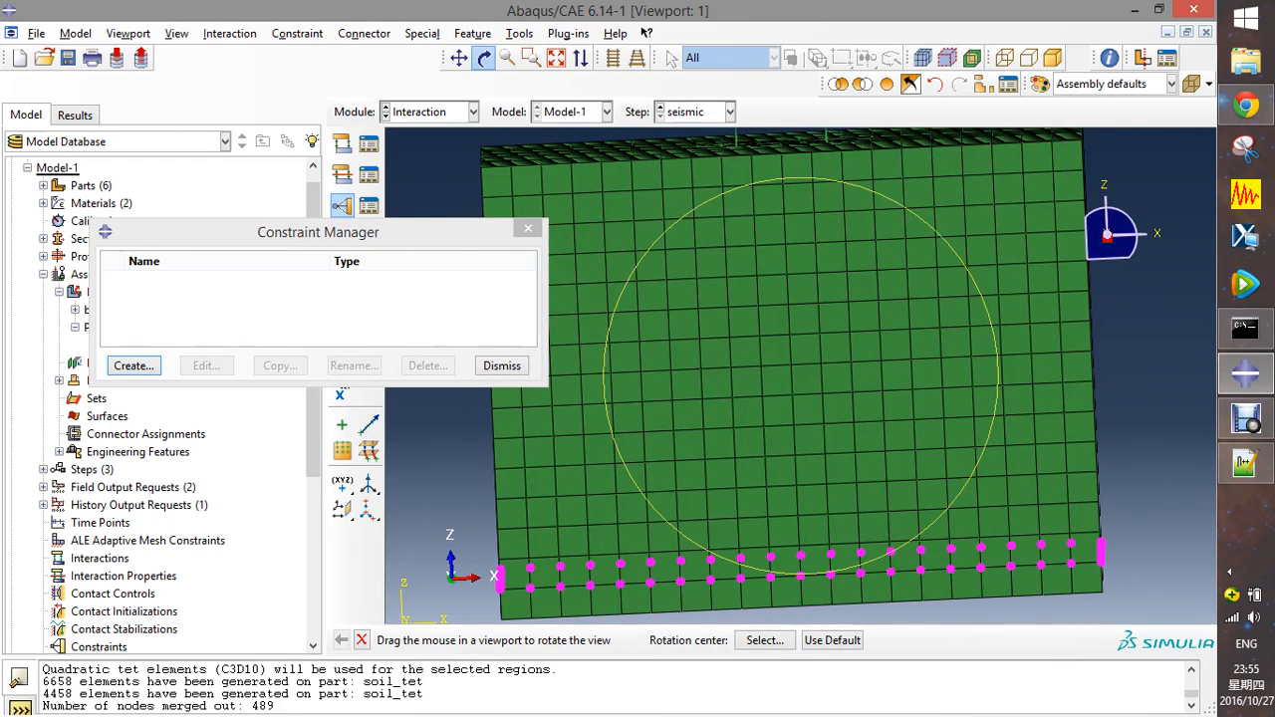
key("Escape")
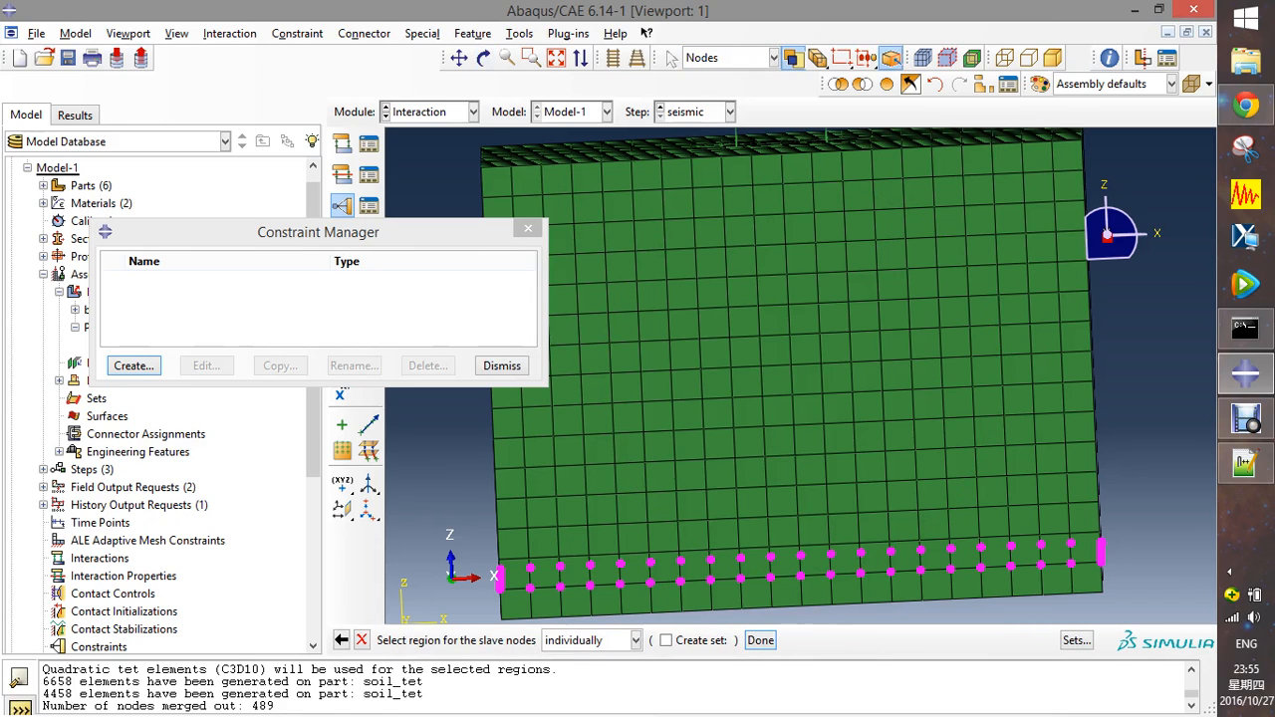
key("Return")
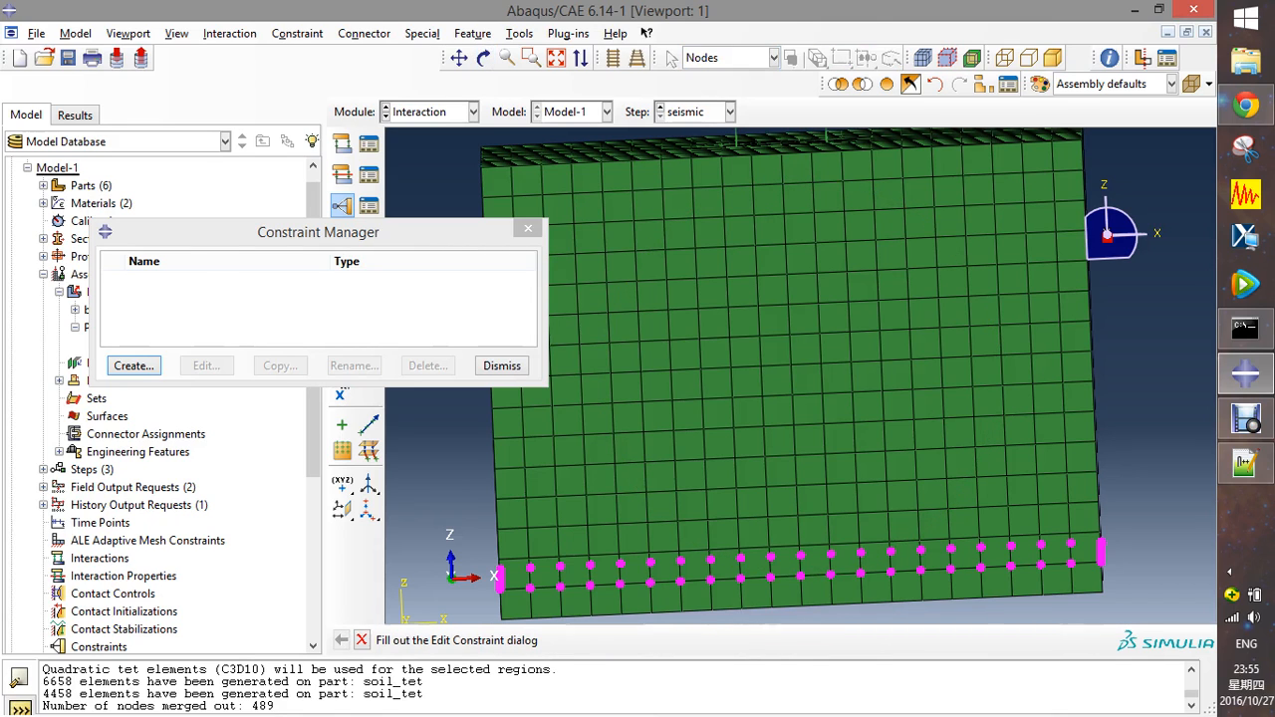
- Set the MPC type to Tie and create the constraint for the lowest node layer above the soil base
left_click(195, 308)
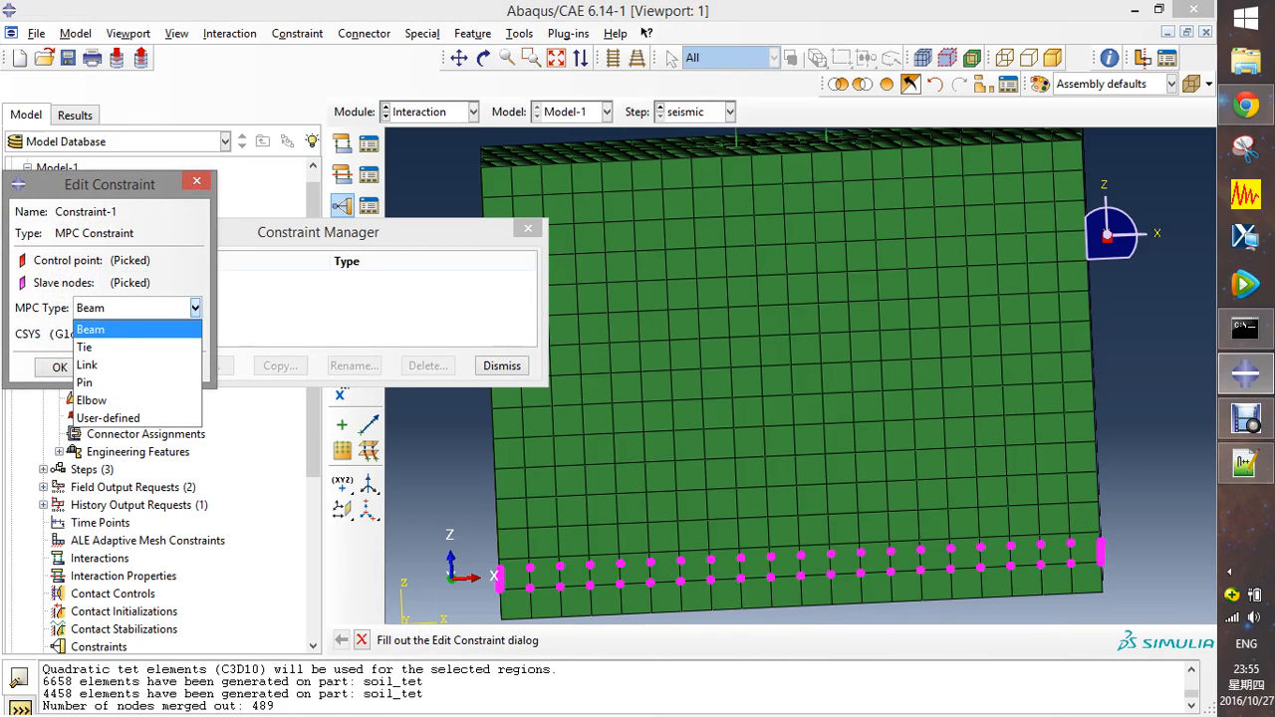
left_click(99, 347)
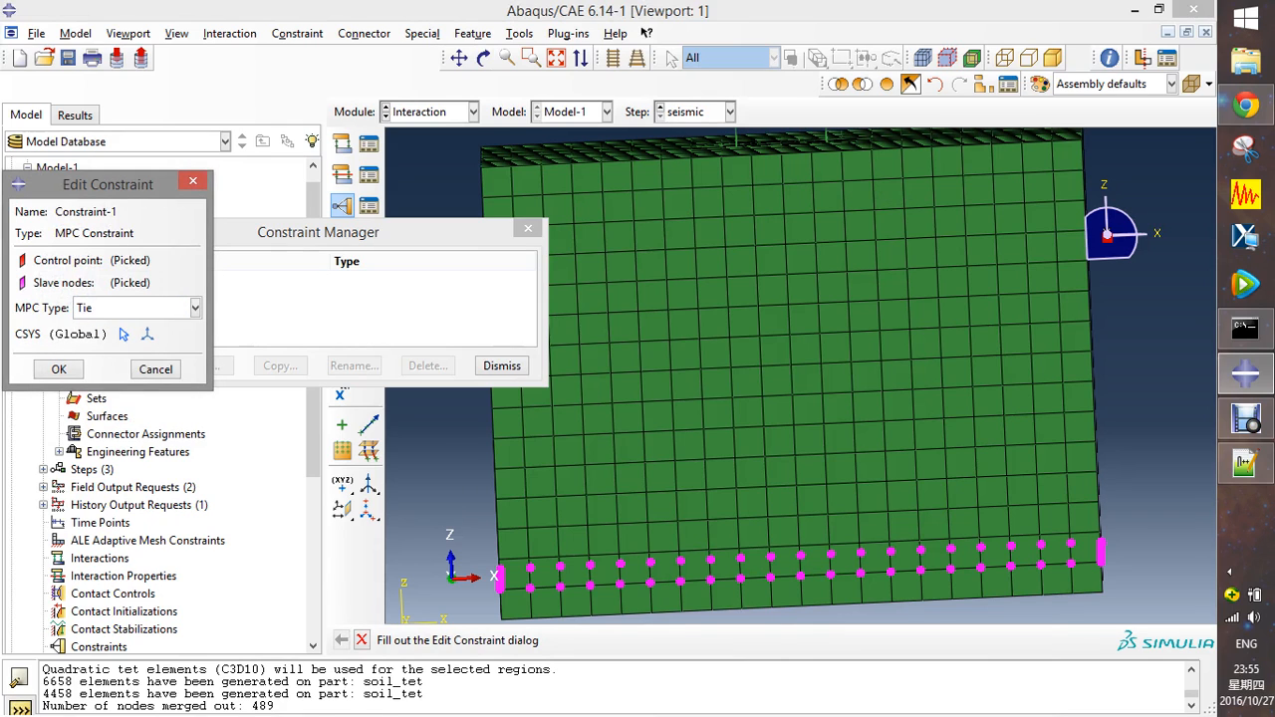
left_click(59, 368)
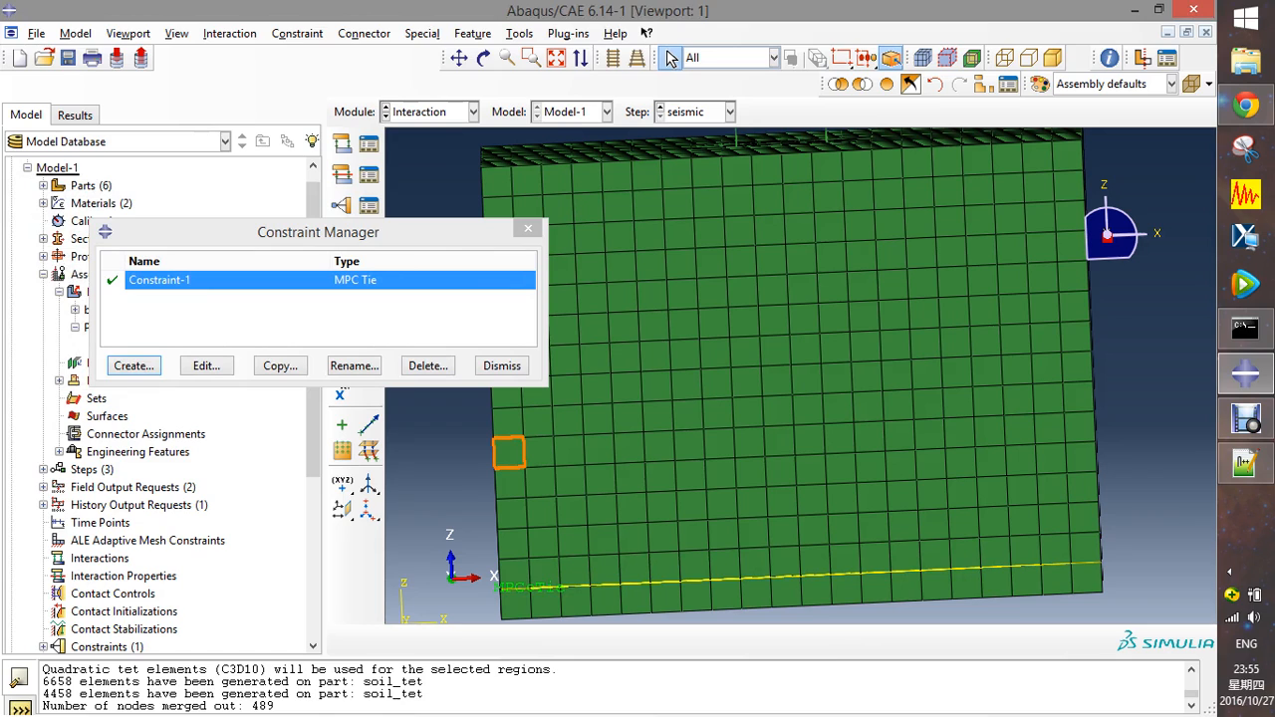
- Return the model to a straight X-Z front view and start another MPC constraint, keeping the Constraint Manager clear of the soil block
left_click(483, 58)
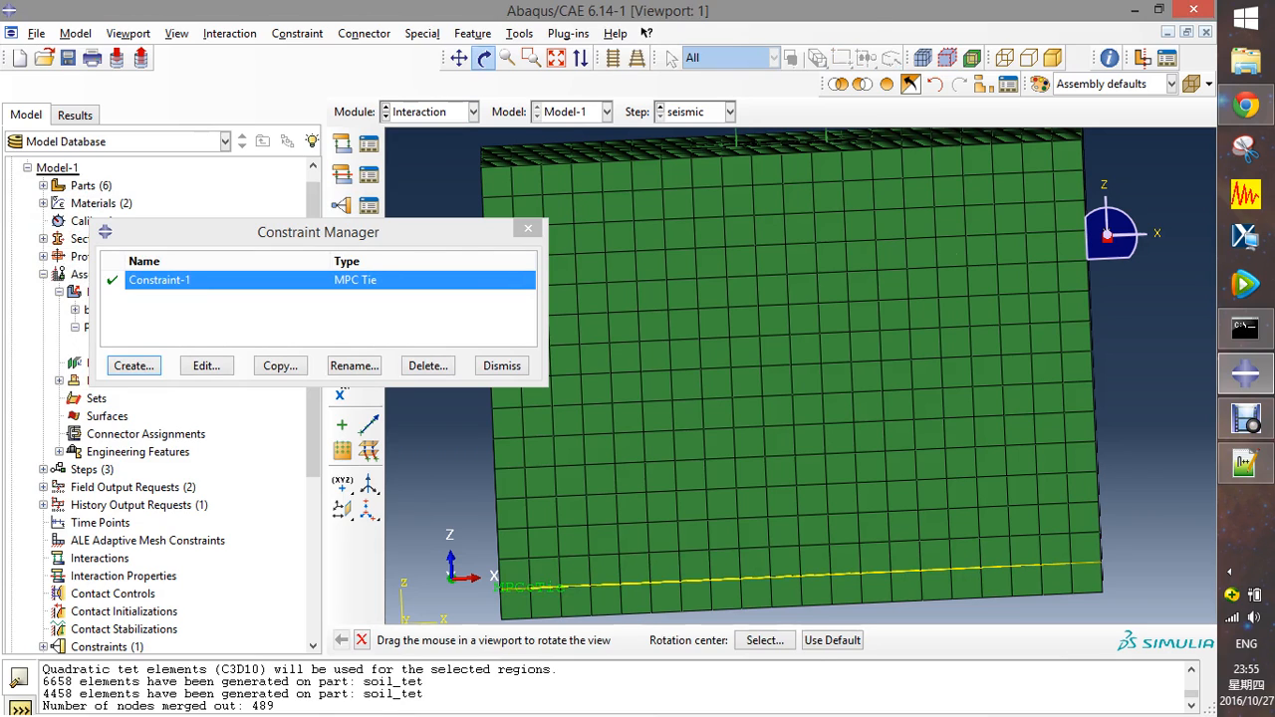
left_click_drag(943, 490, 698, 428)
scroll(689, 456, "down", 1)
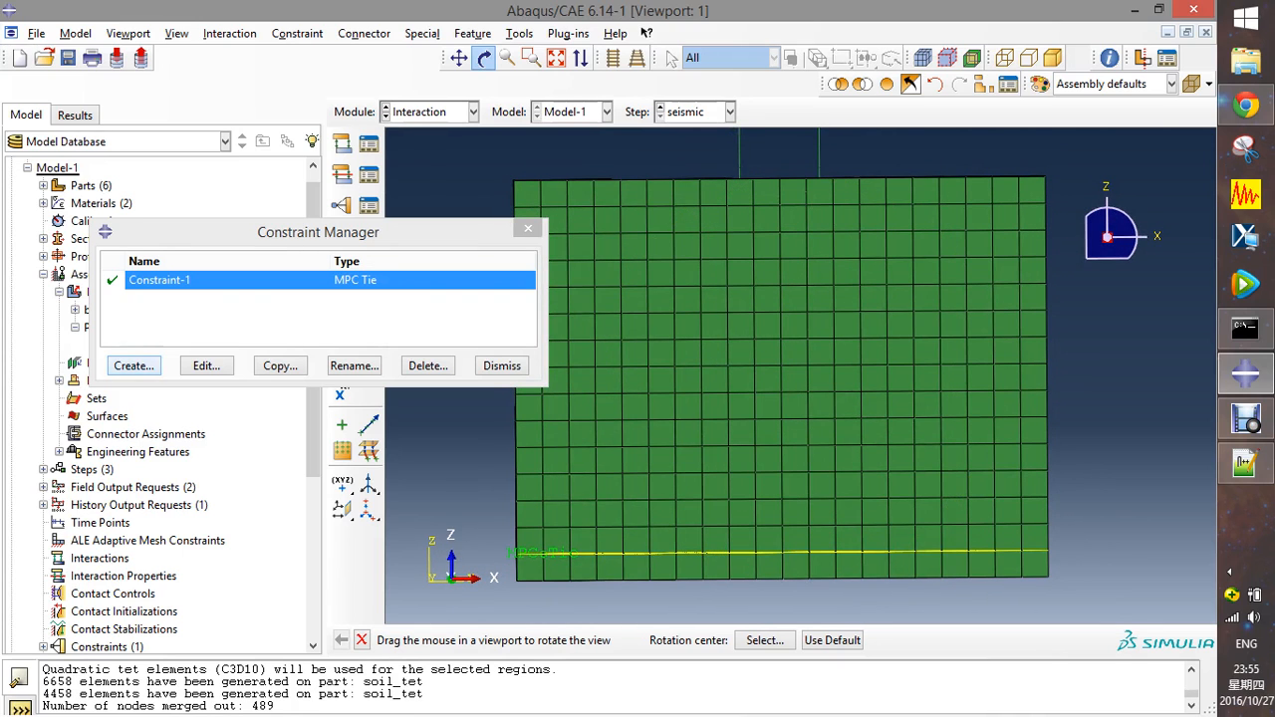
left_click(134, 366)
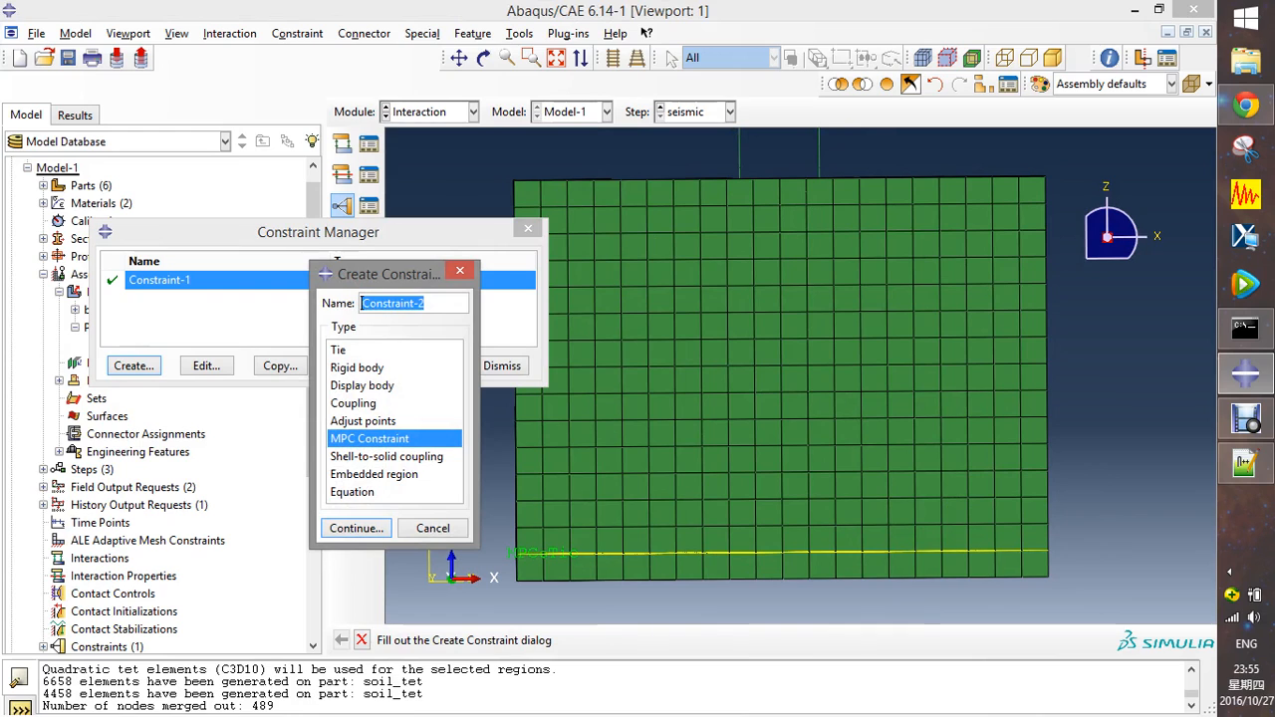
left_click(356, 528)
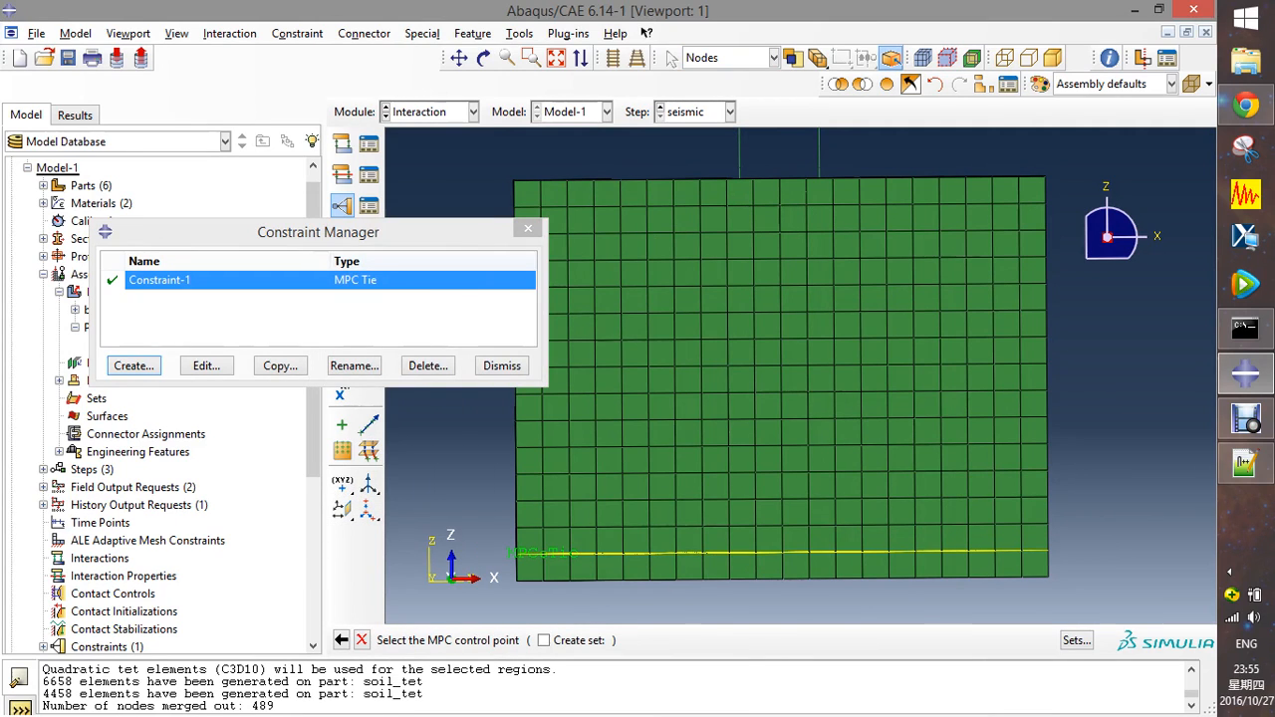
left_click_drag(369, 232, 199, 235)
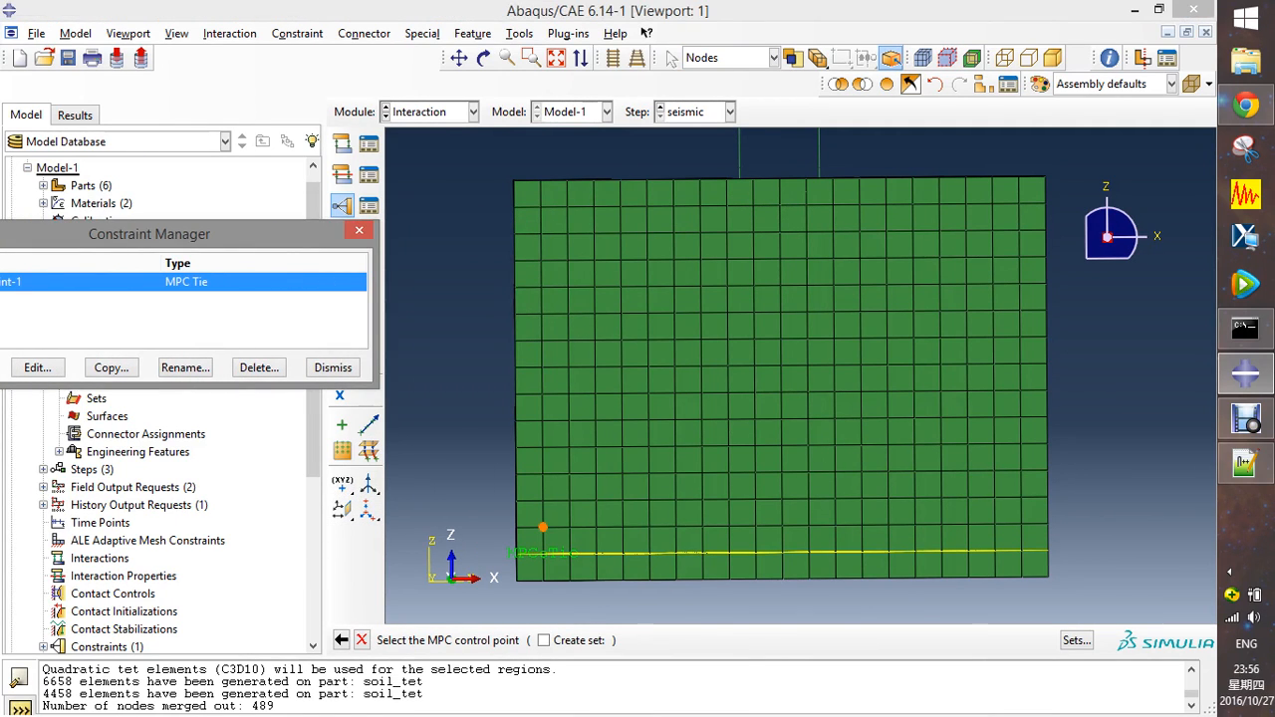
- Pick the last candidate soil node two elements above the base and one in from the low-X edge as the MPC control point
left_click(543, 527)
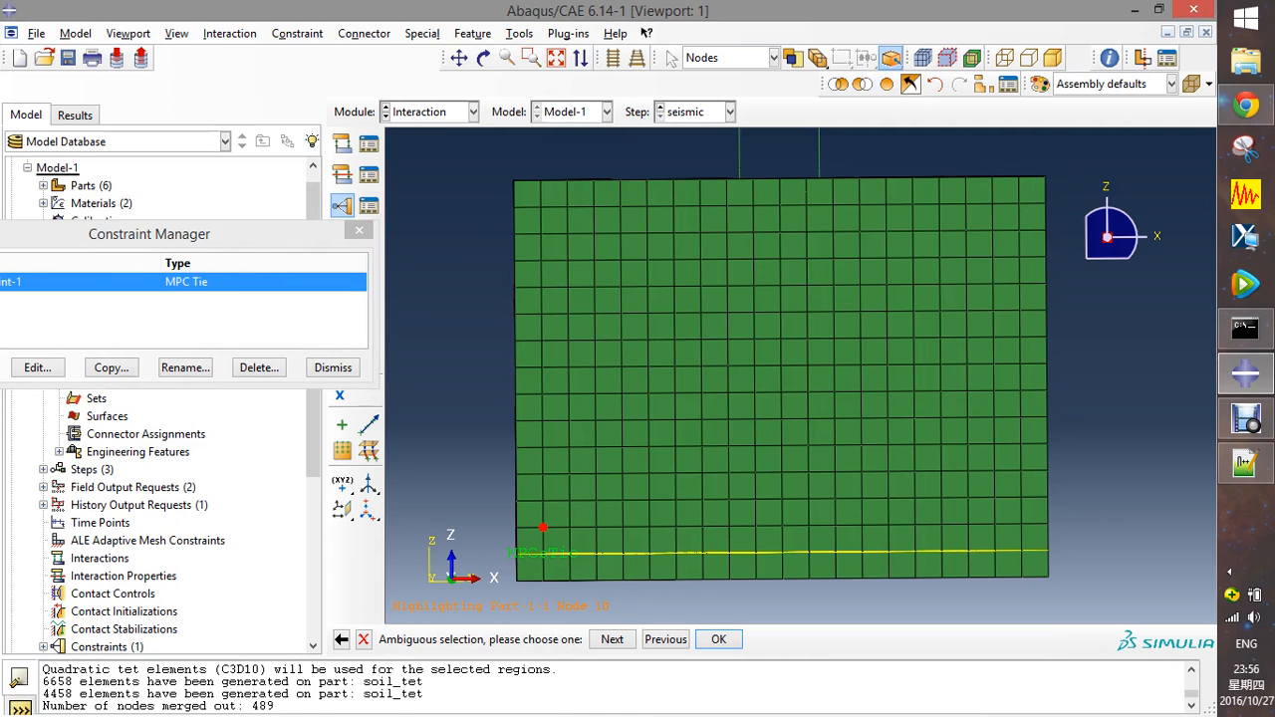
scroll(477, 533, "down", 5)
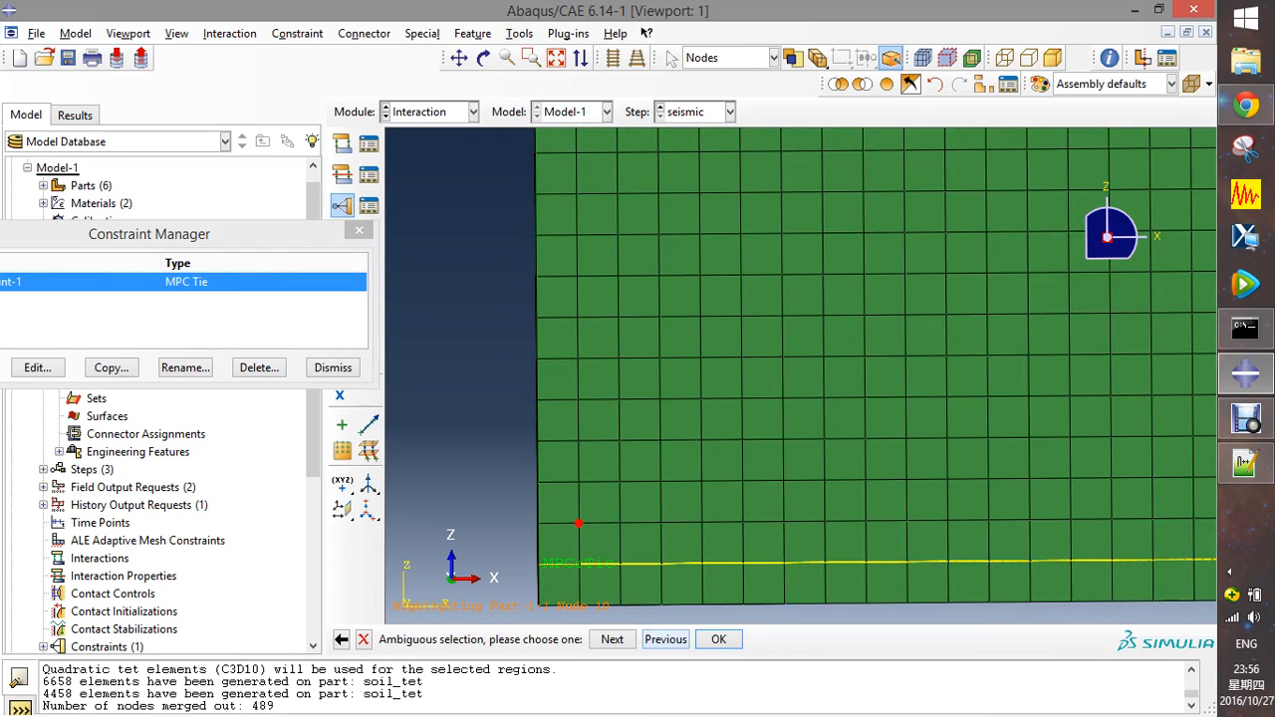
left_click(612, 640)
left_click(612, 640)
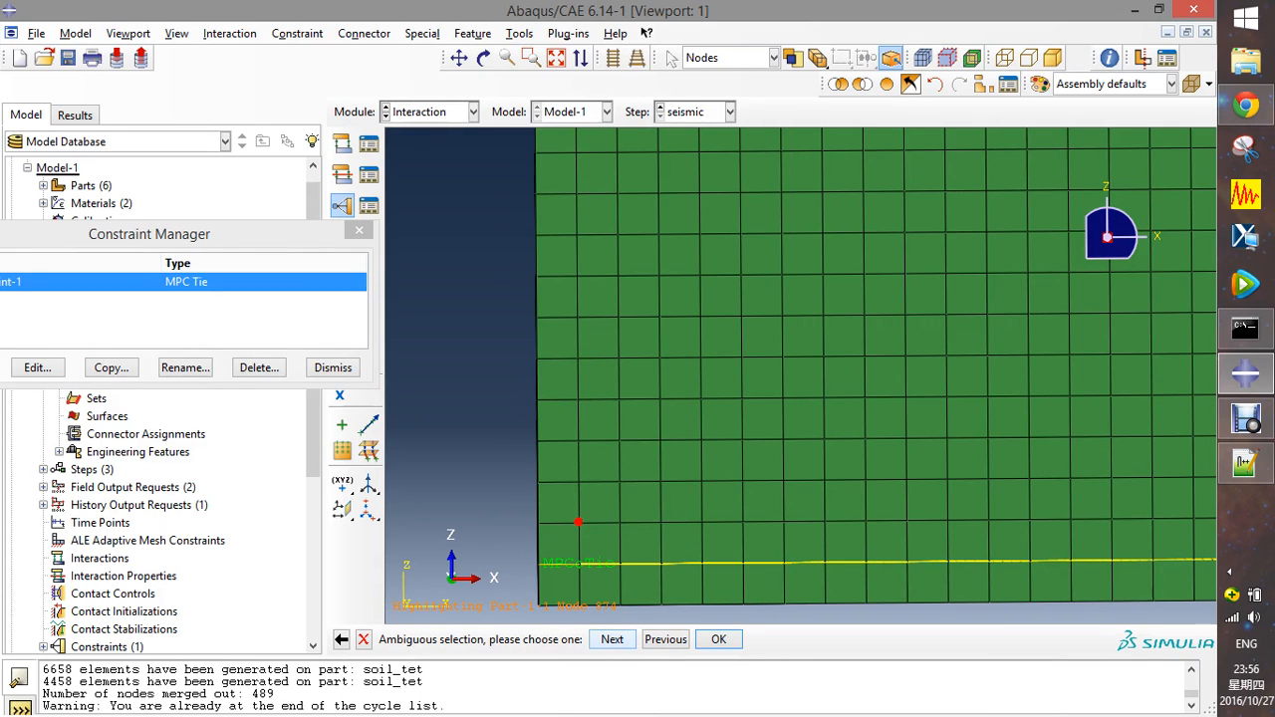
left_click(718, 640)
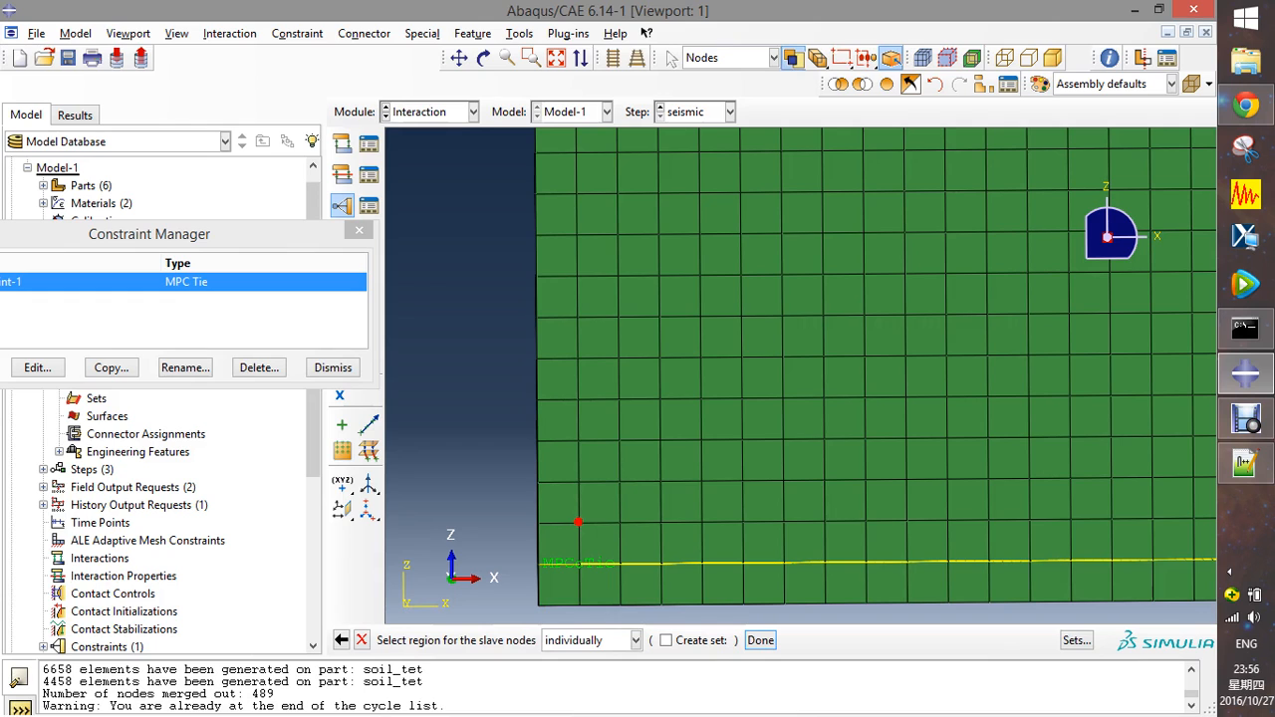
scroll(514, 524, "up", 2)
scroll(498, 519, "up", 2)
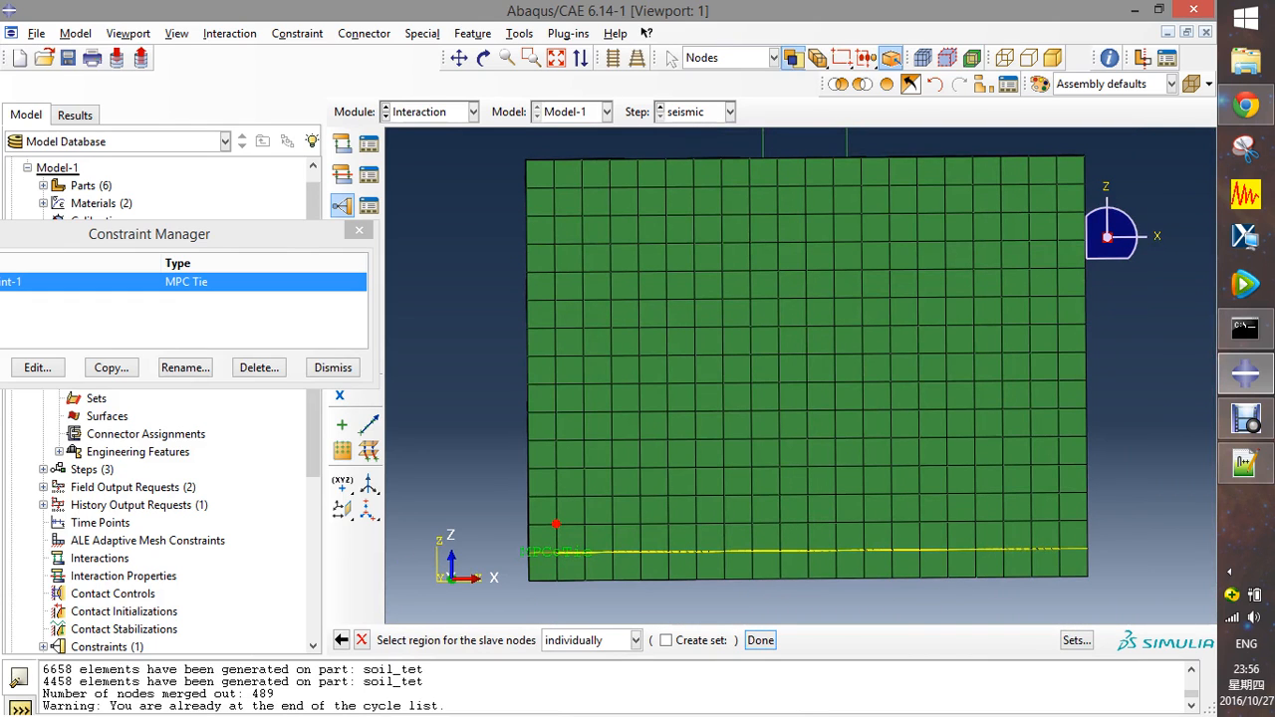
- Assign the full layer of soil nodes two elements above the base as slave nodes and create the constraint with MPC type Tie
left_click_drag(516, 515, 1120, 534)
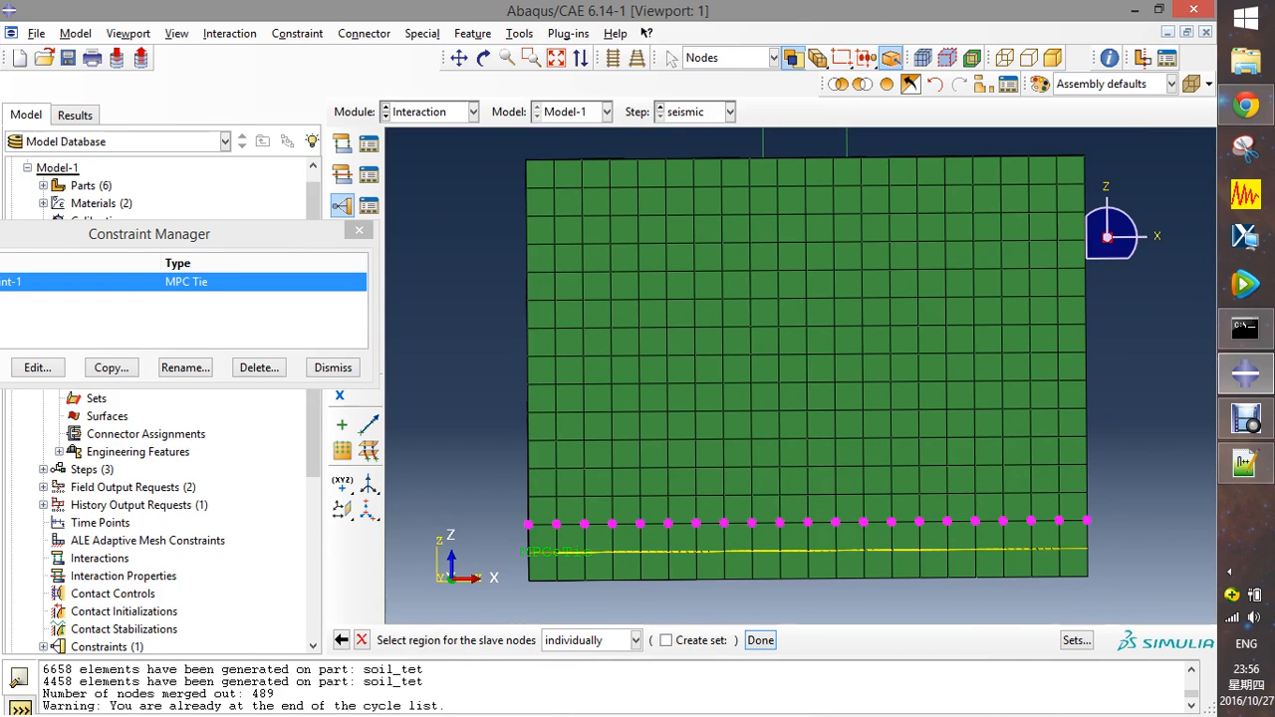
left_click(760, 640)
left_click(196, 308)
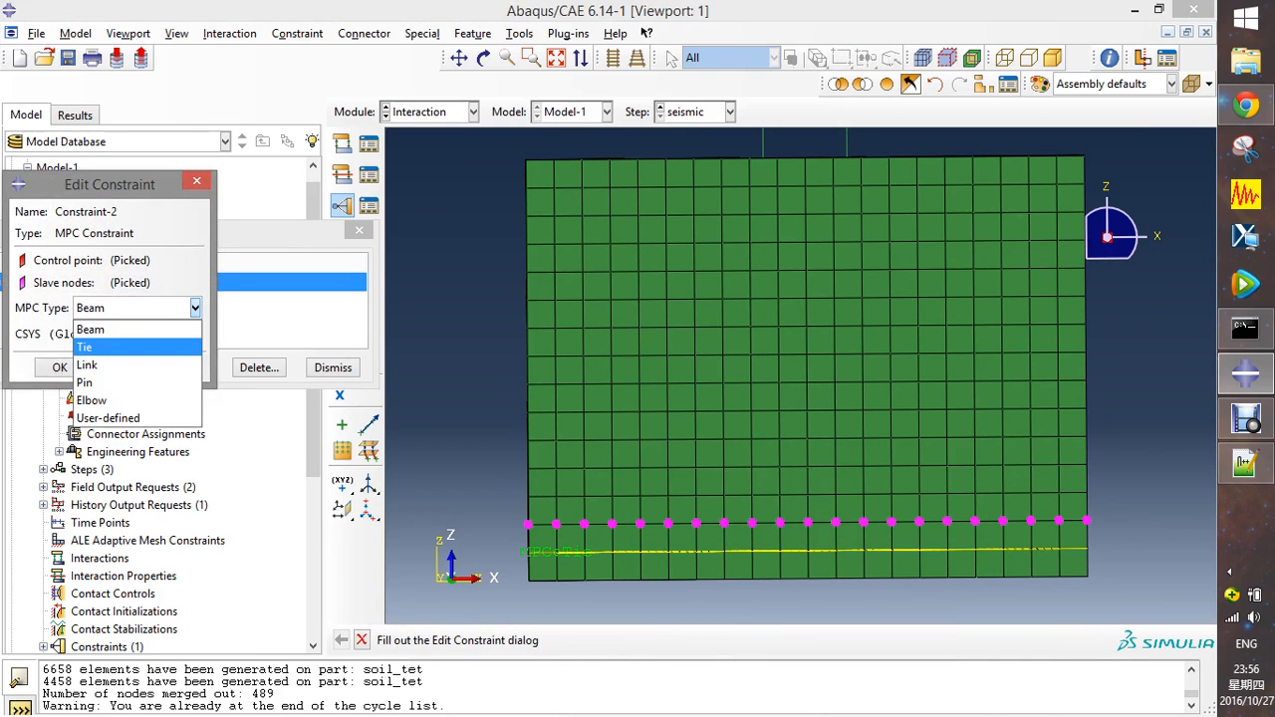
left_click(100, 347)
left_click(60, 367)
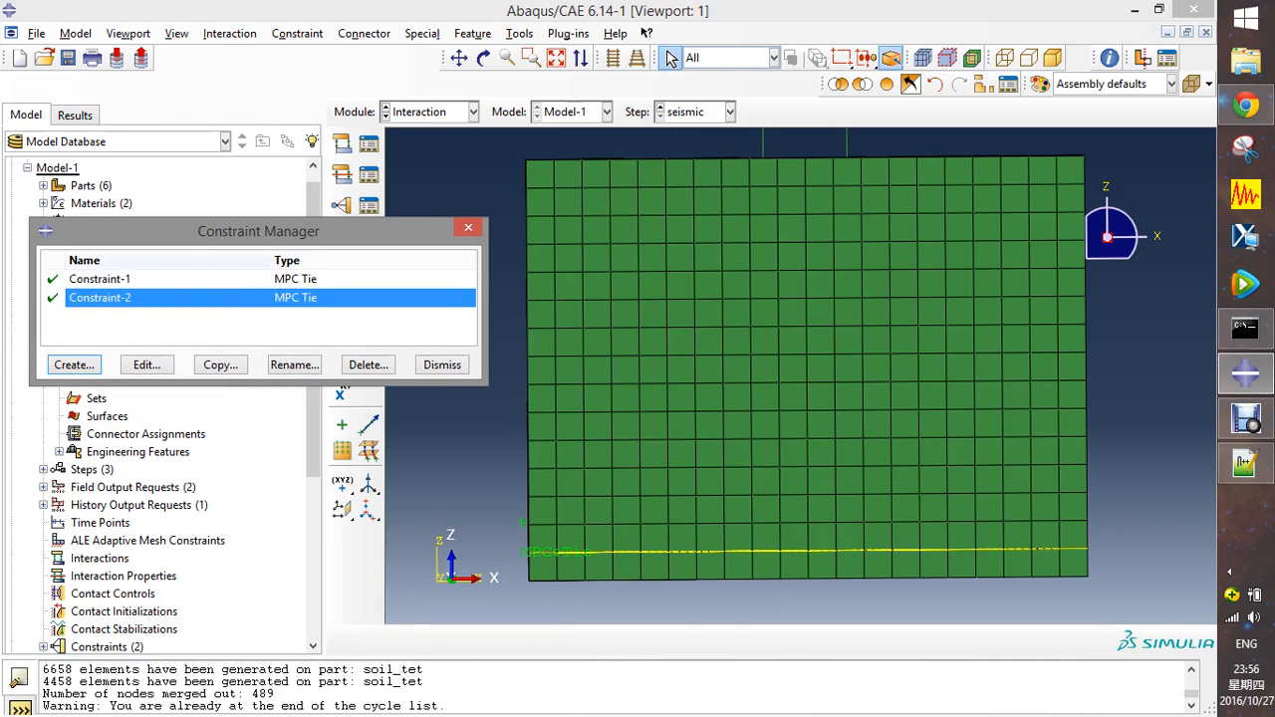
- Create an MPC Tie constraint for the node layer three elements above the base, controlled by the first candidate node one in from the low-X edge
left_click(74, 364)
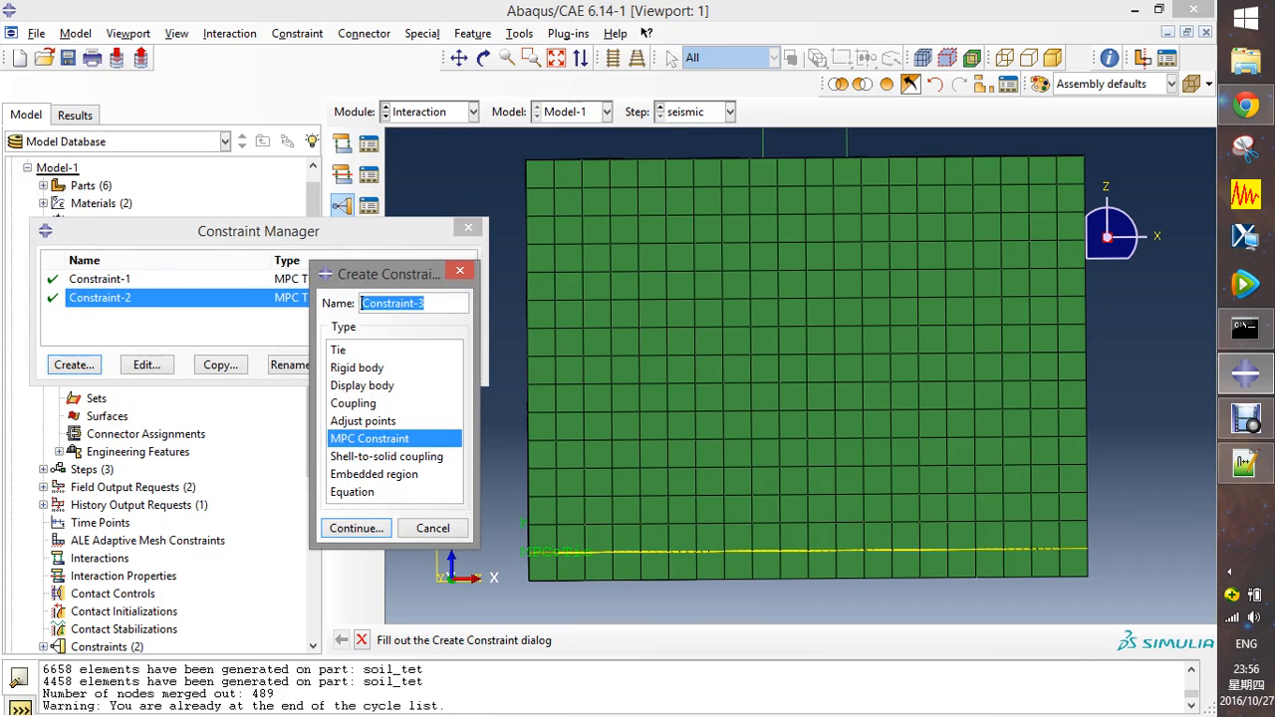
left_click(356, 528)
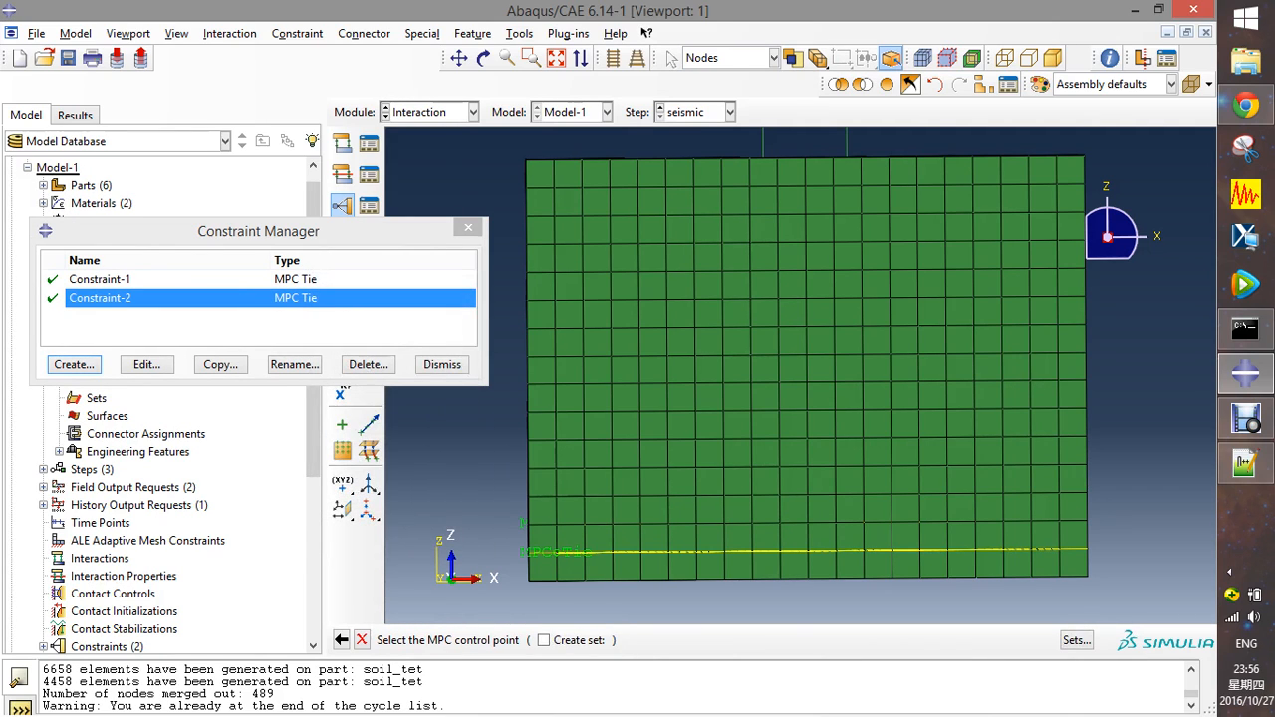
left_click(556, 496)
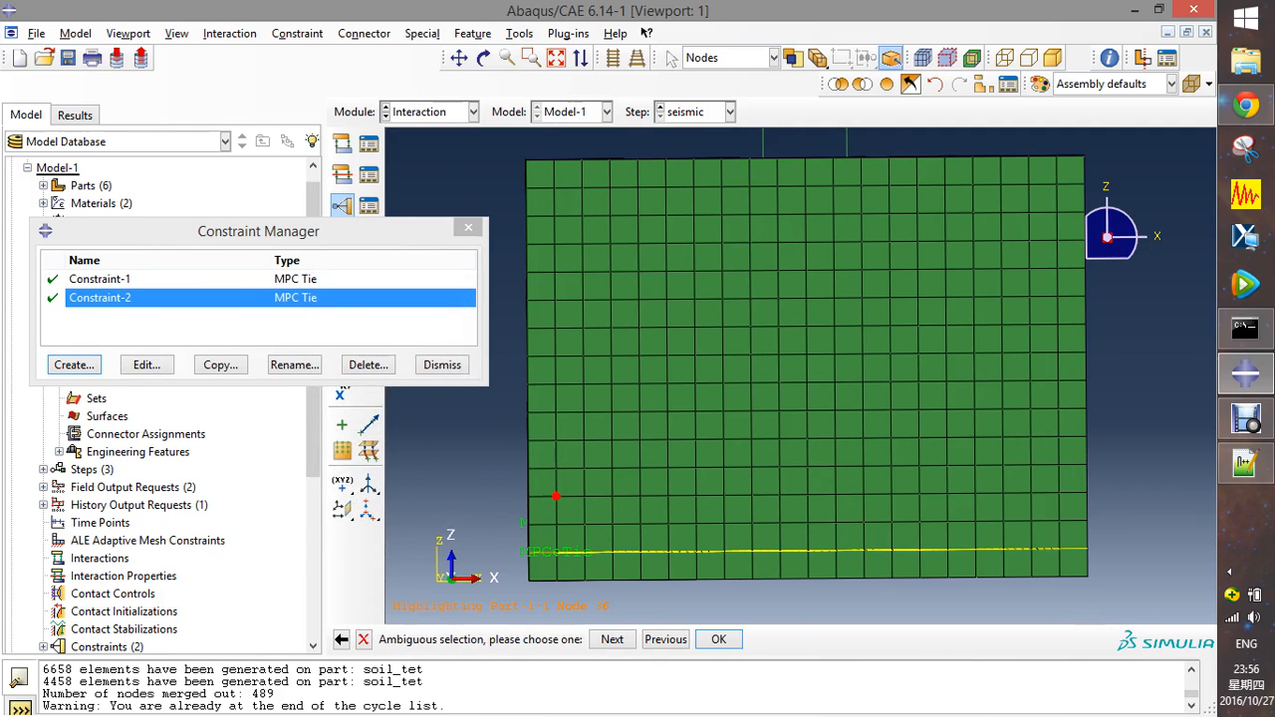
left_click(718, 640)
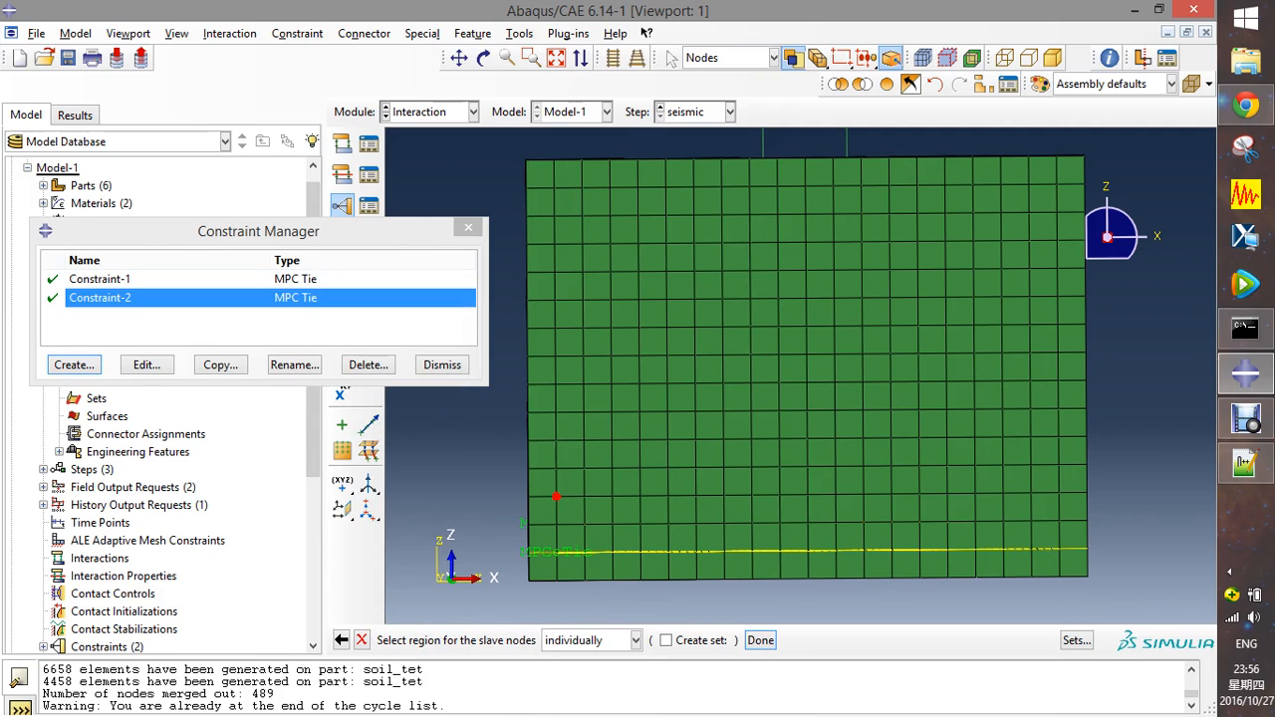
left_click_drag(510, 484, 1122, 504)
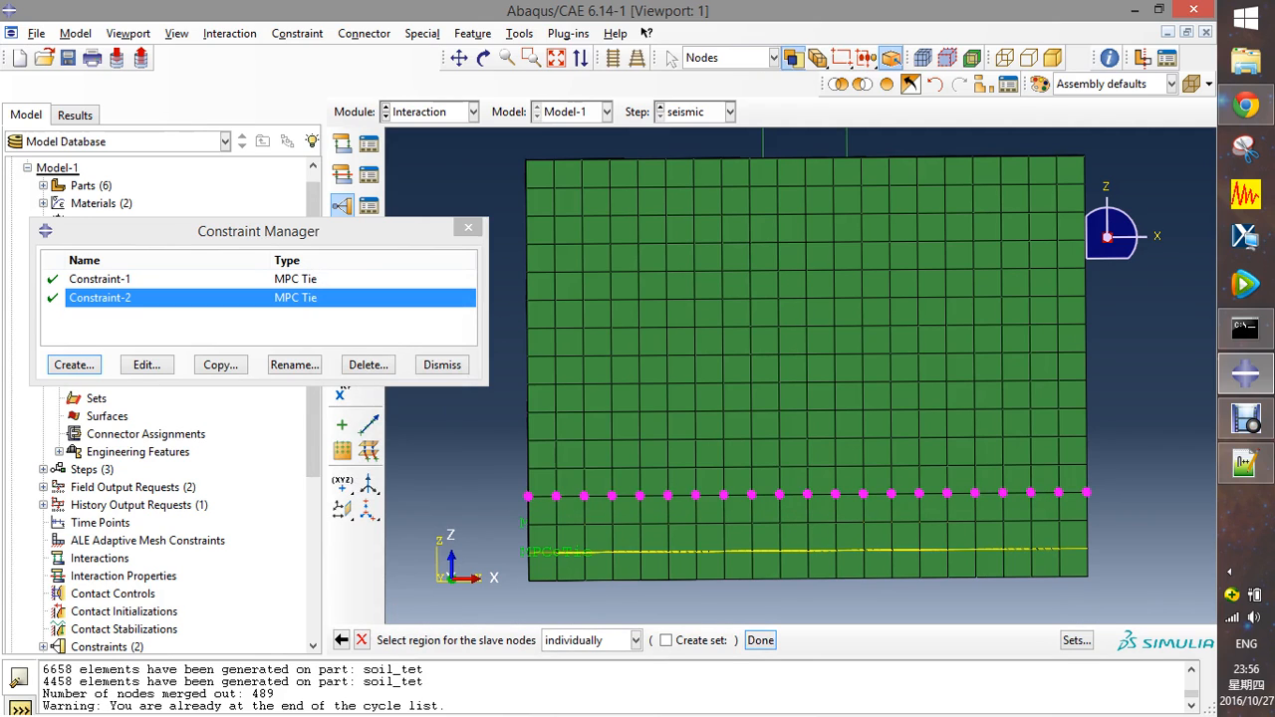
left_click(761, 641)
left_click(136, 308)
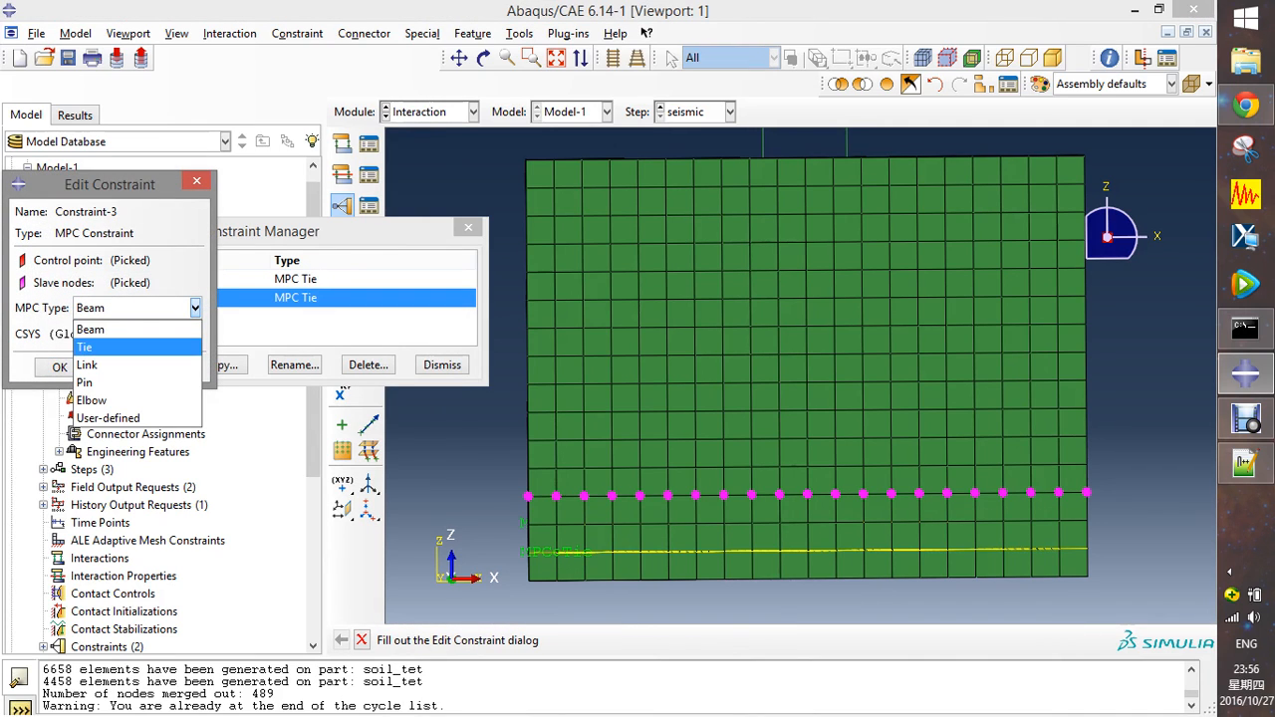
left_click(100, 347)
left_click(59, 370)
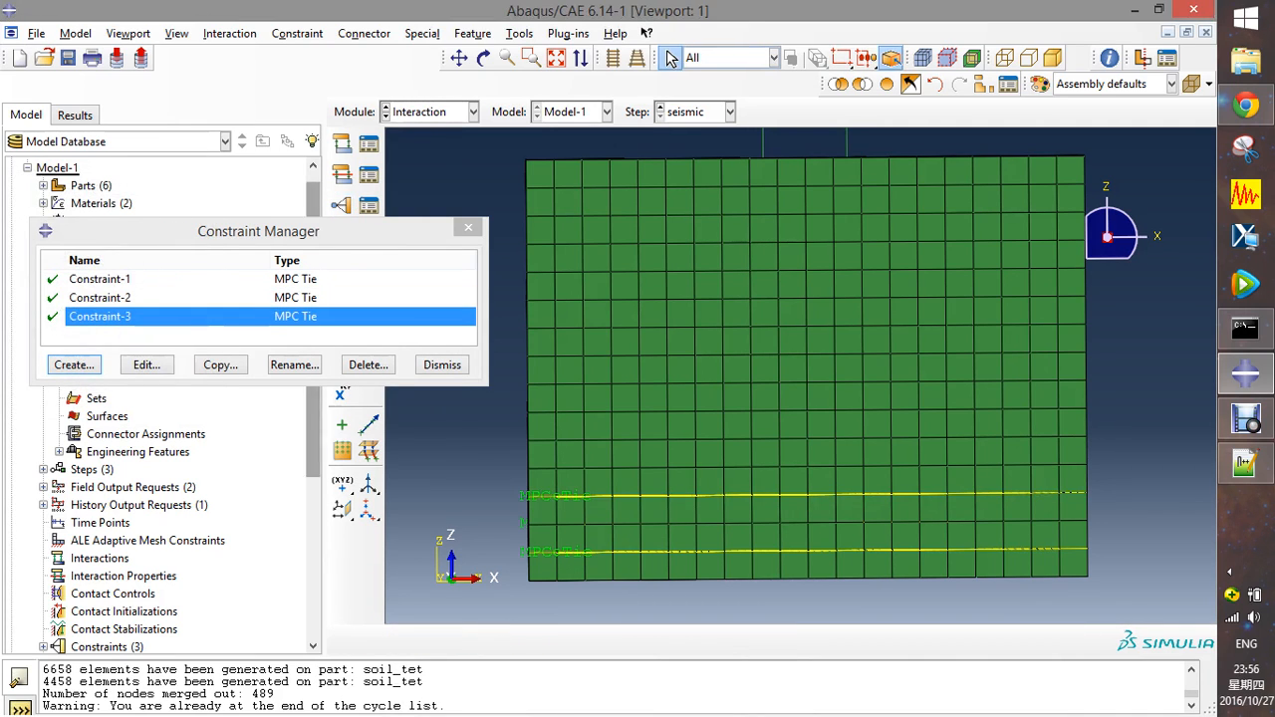
- Create an MPC Tie constraint for the node layer four elements above the base, controlled by the node one in from the low-X edge
left_click(74, 365)
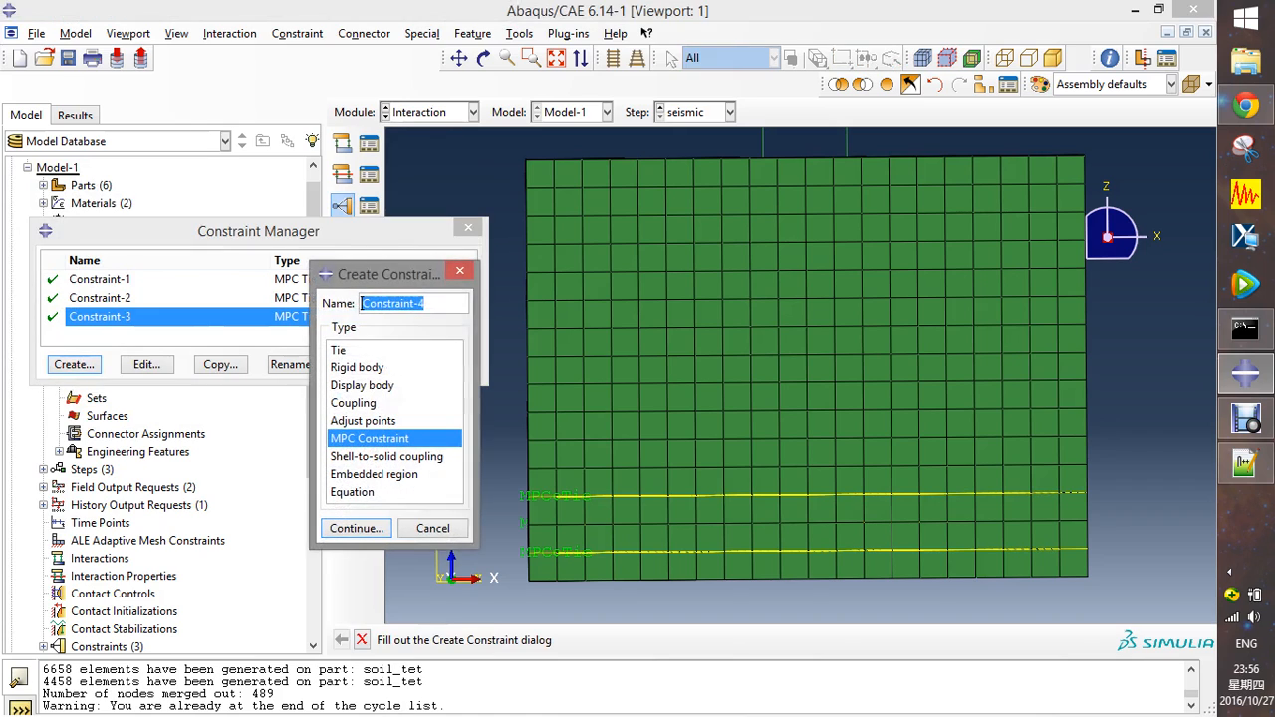
left_click(356, 528)
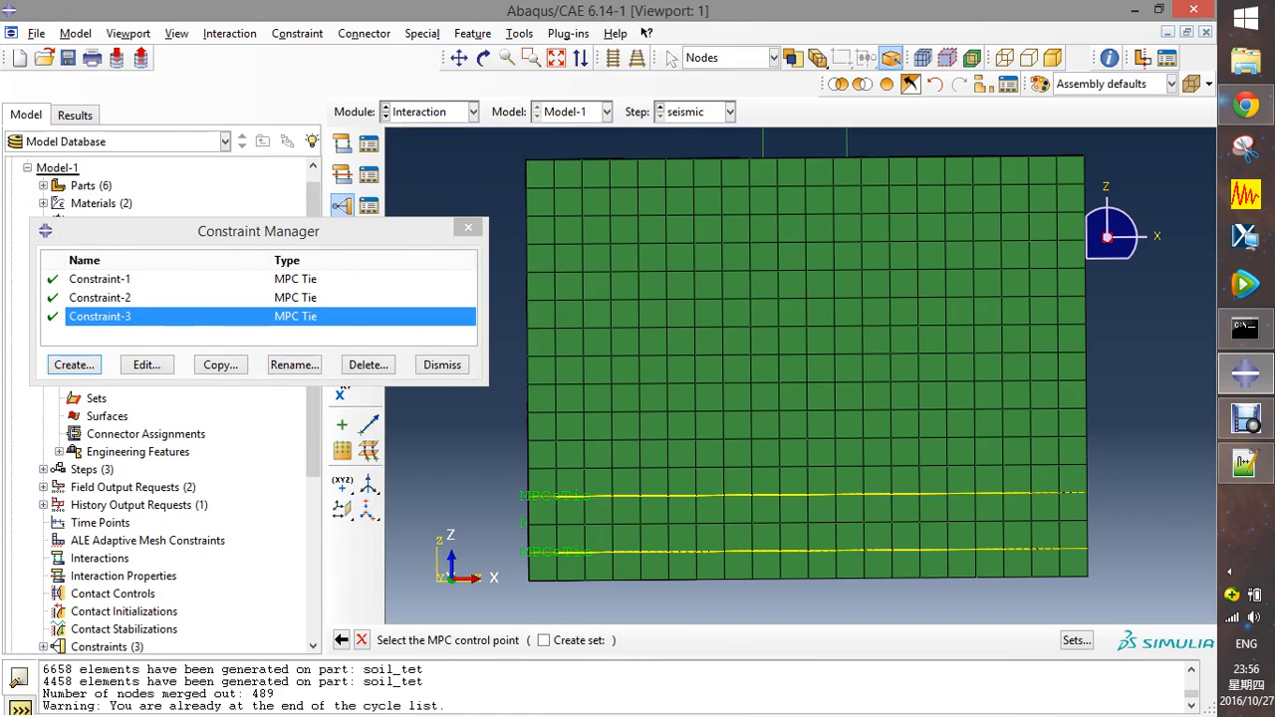
left_click(556, 468)
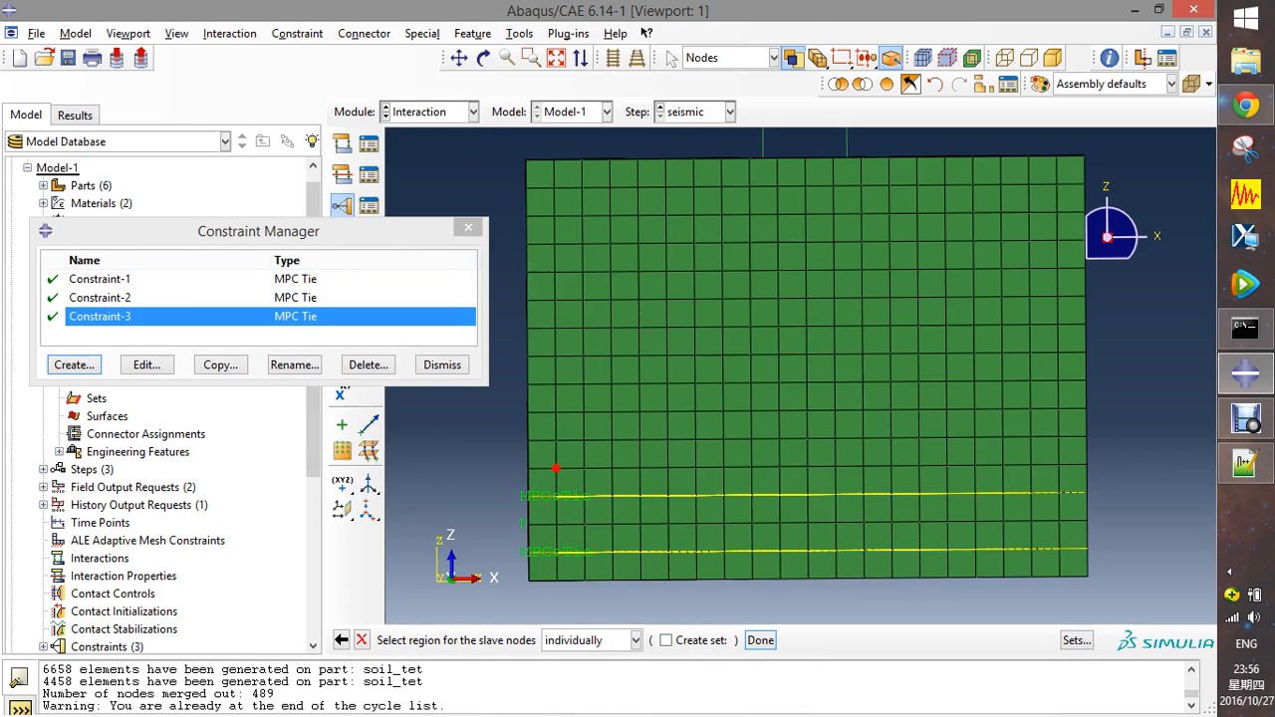
middle_click(556, 468)
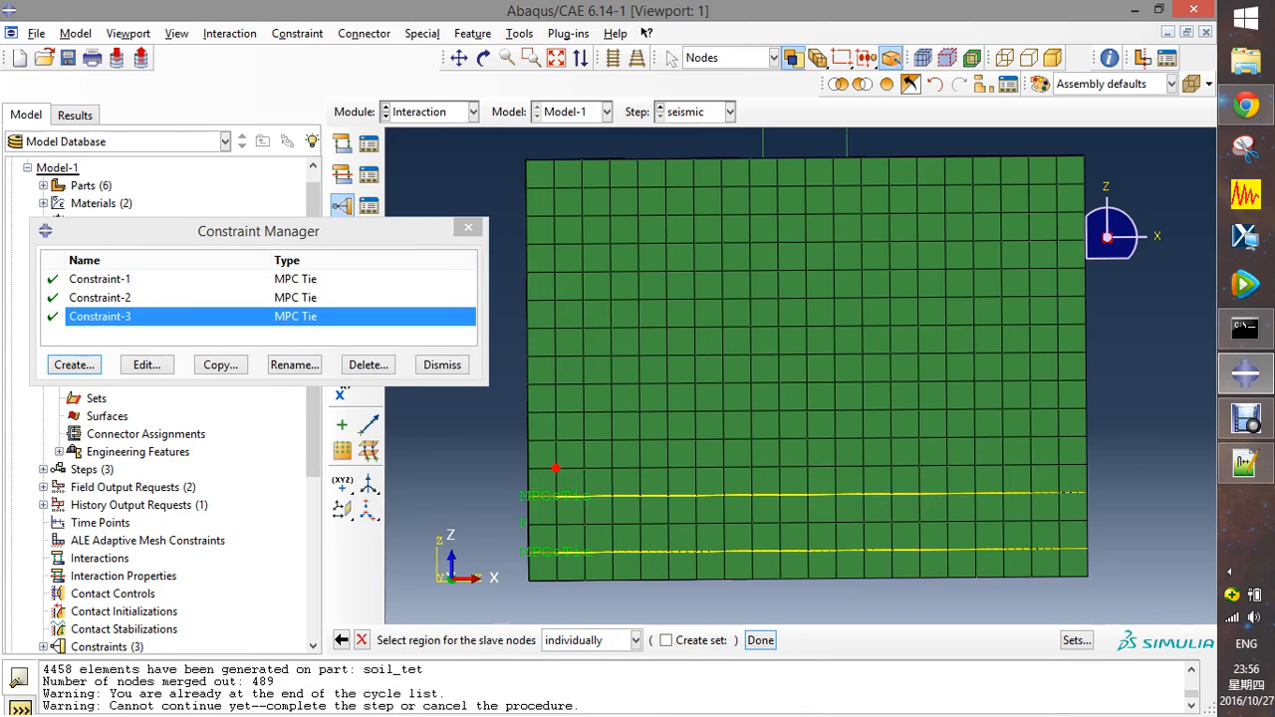
left_click_drag(501, 455, 1140, 475)
middle_click(1140, 476)
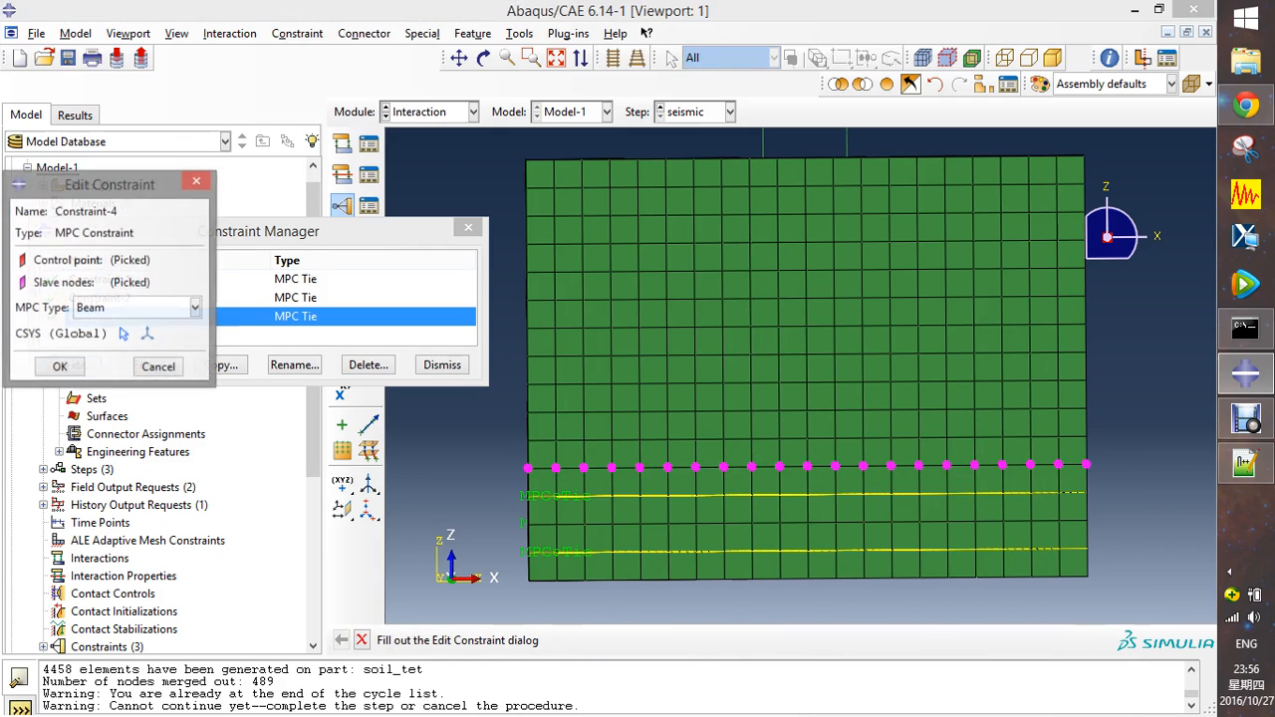
left_click(196, 308)
left_click(86, 347)
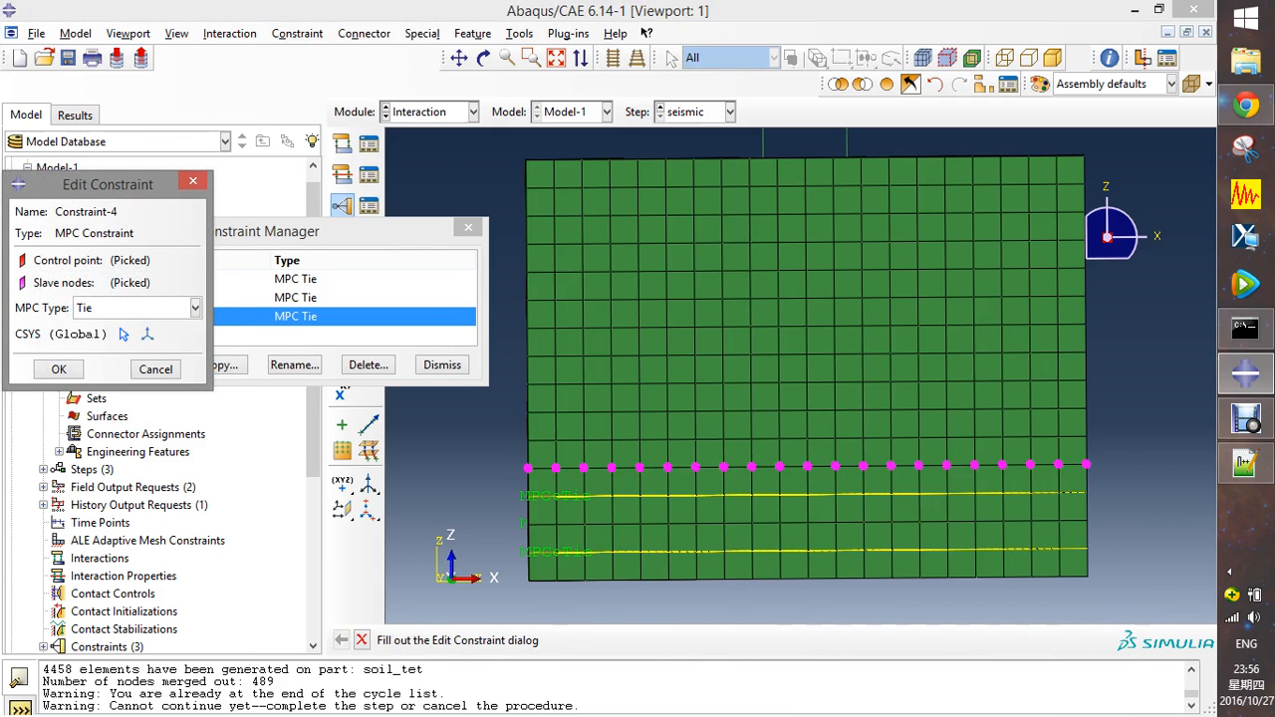
left_click(60, 368)
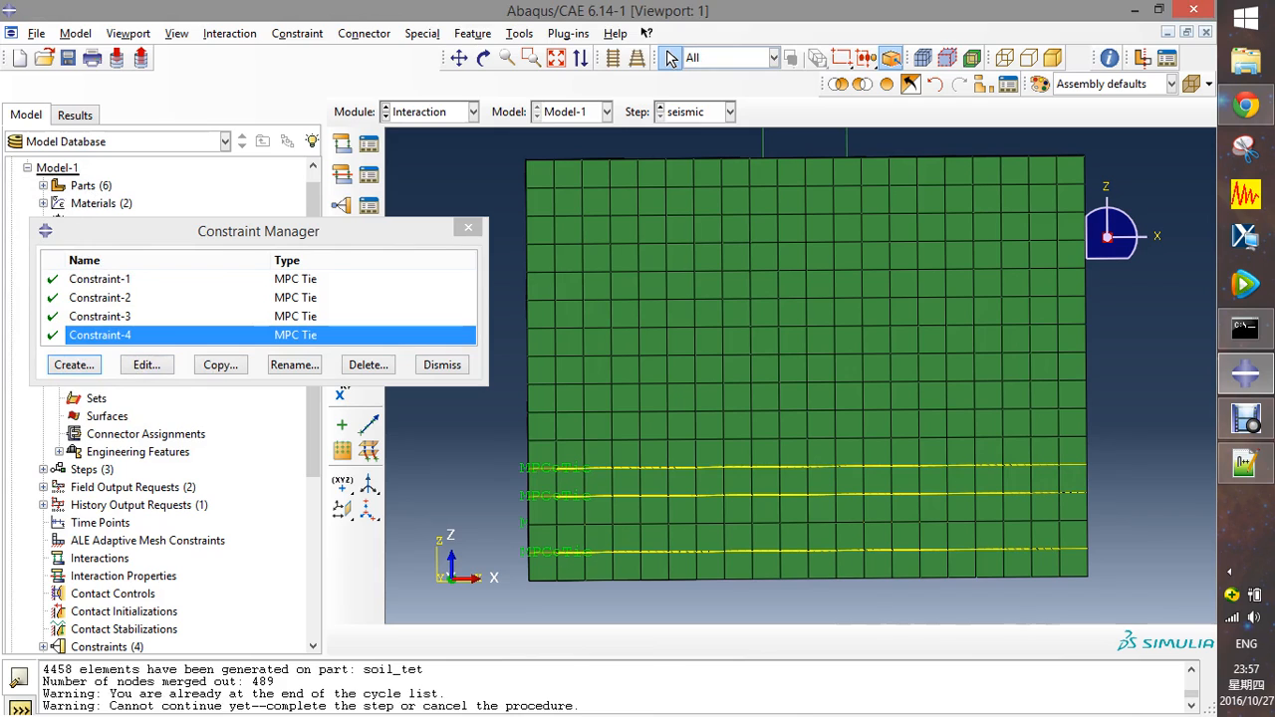
- Create an MPC Tie constraint for the node layer five elements above the base, controlled by the first candidate node one in from the low-X edge
left_click(74, 365)
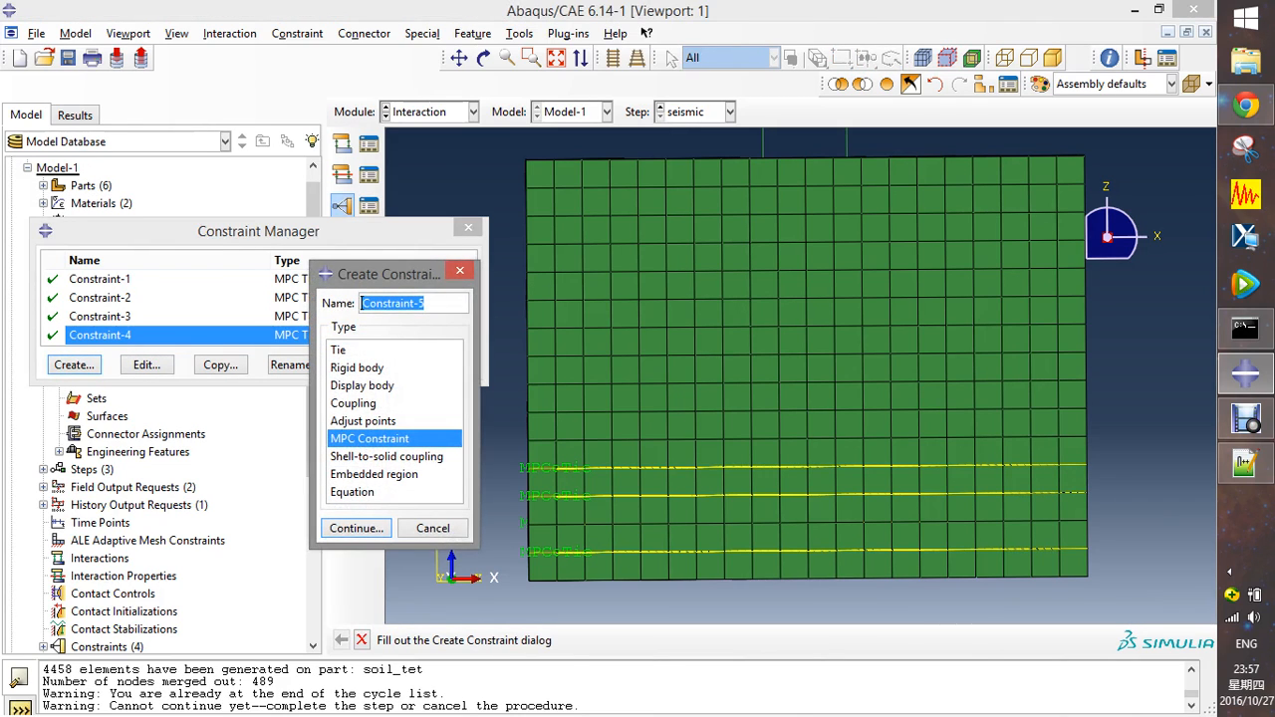
left_click(357, 528)
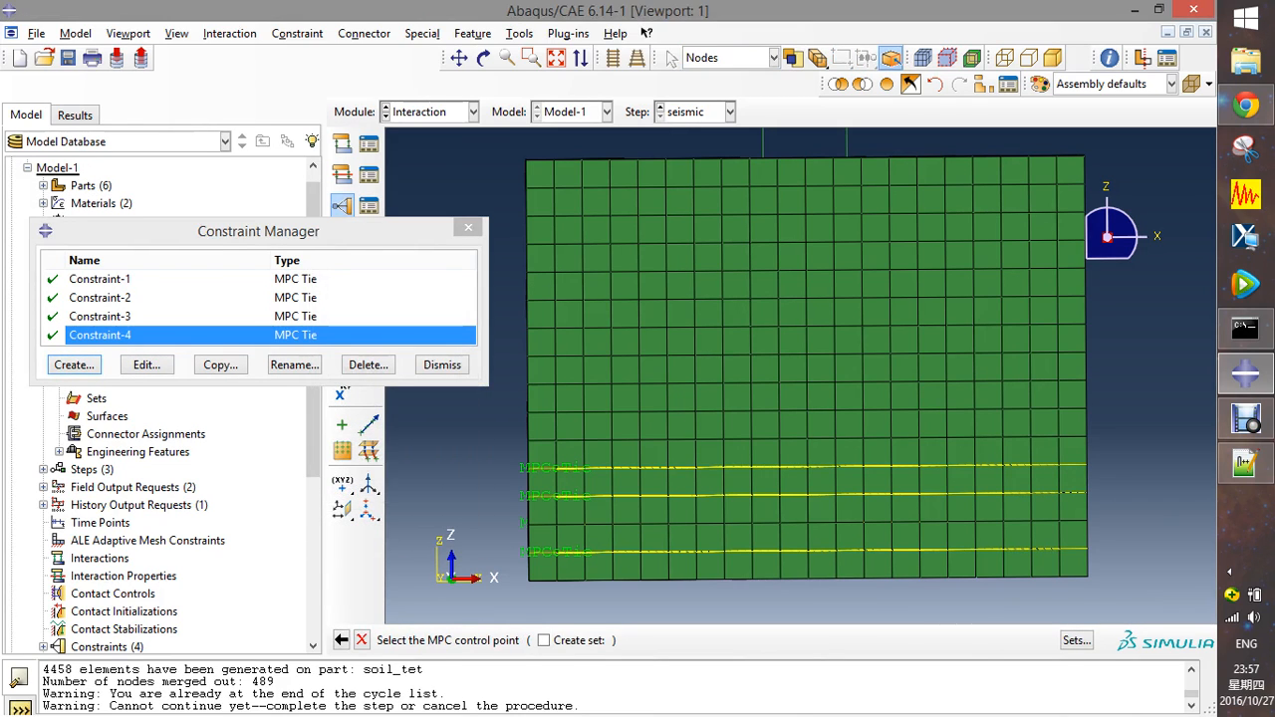
left_click(556, 440)
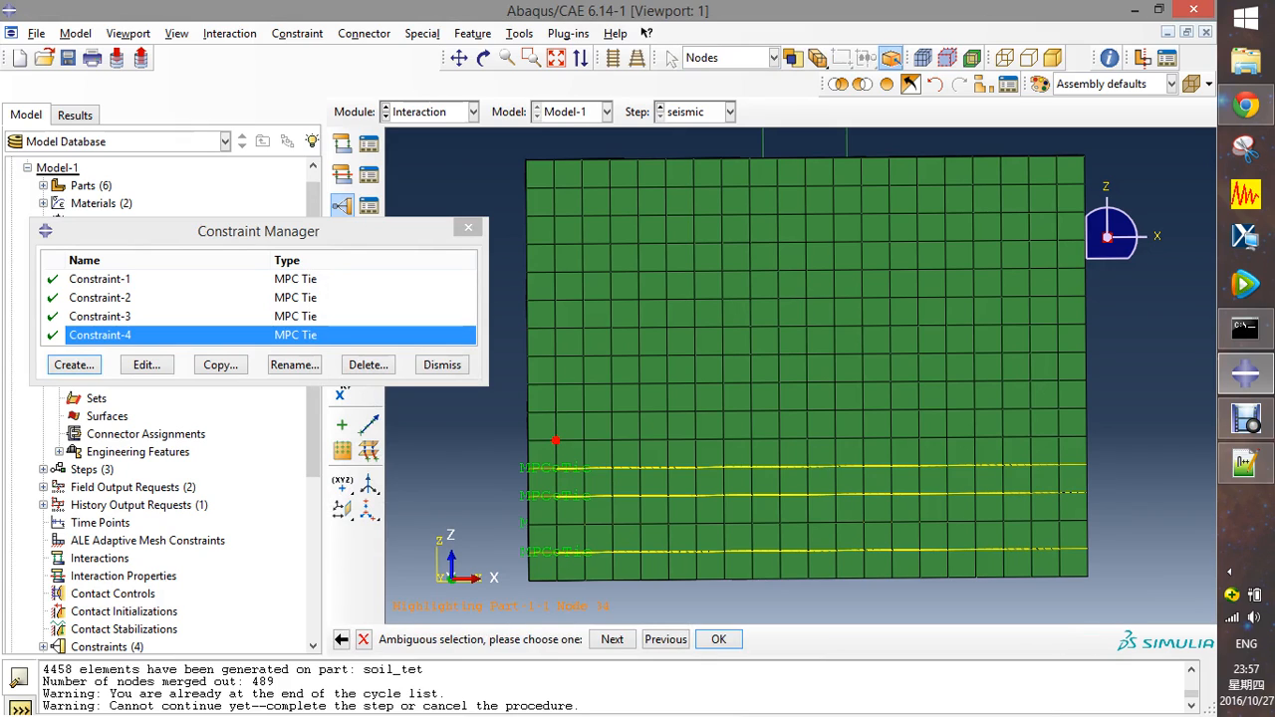
middle_click(556, 440)
left_click_drag(500, 430, 1096, 444)
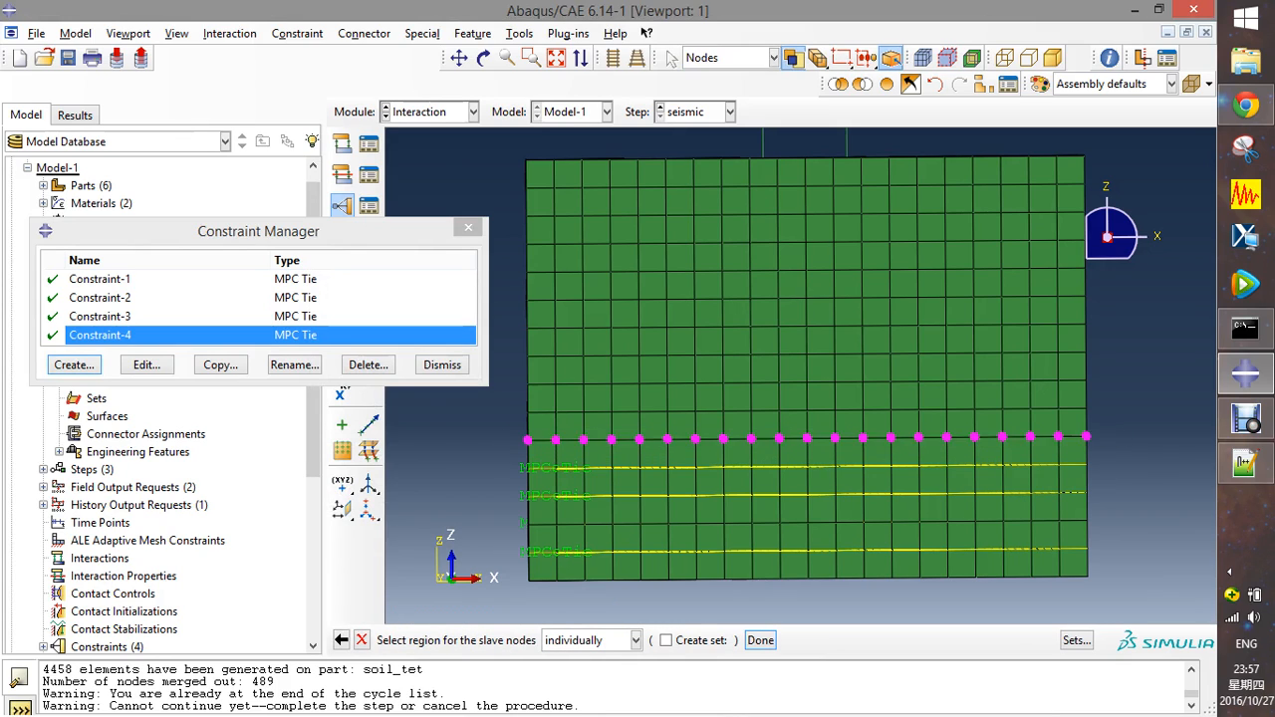
middle_click(1096, 444)
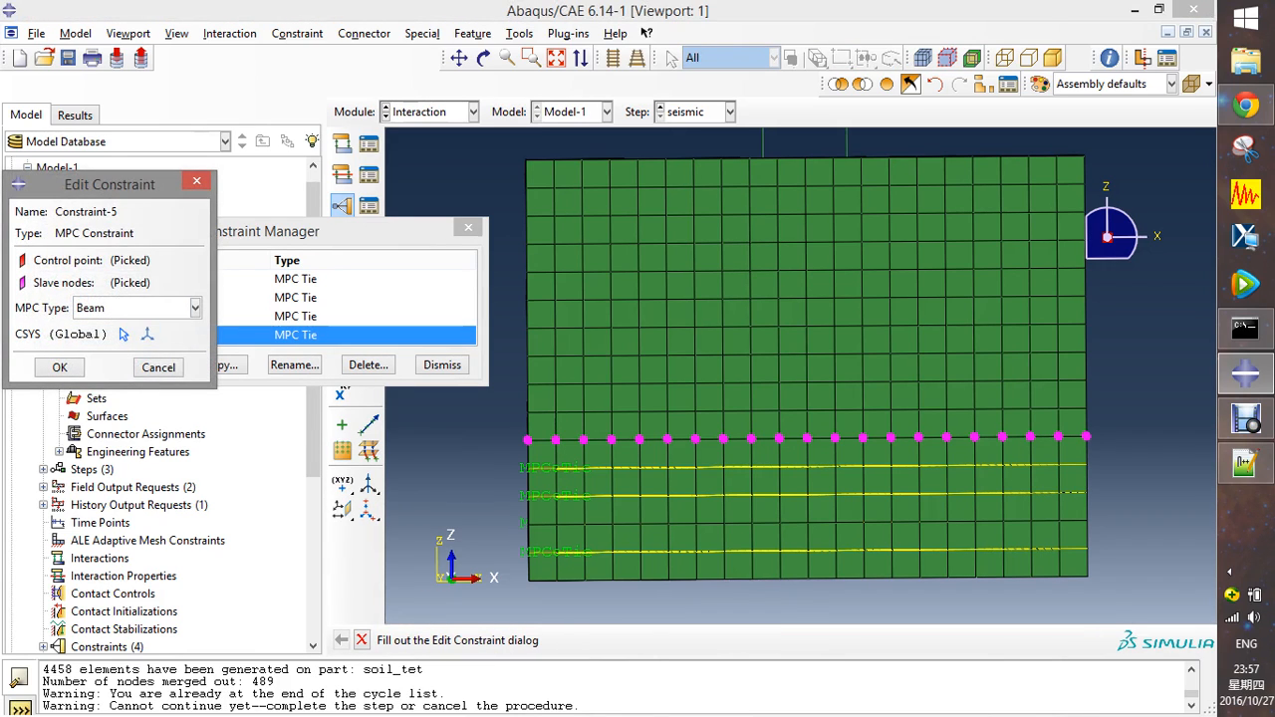
left_click(196, 308)
left_click(85, 344)
left_click(60, 368)
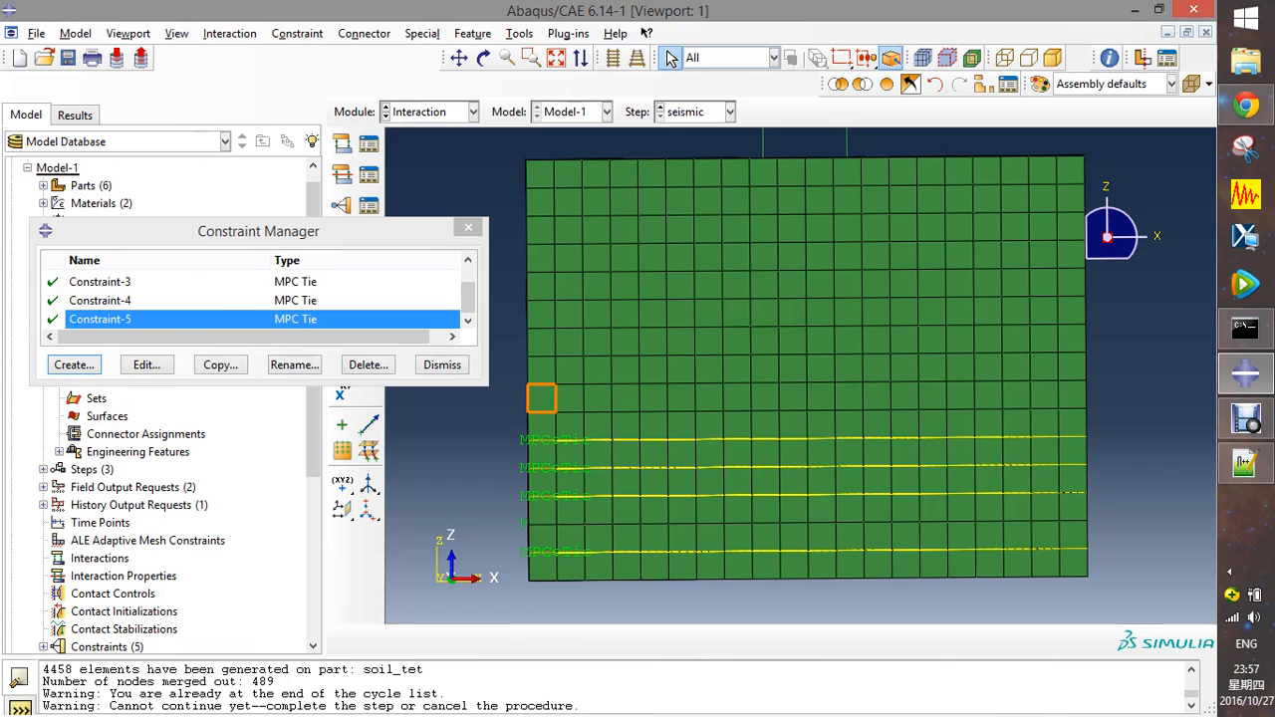
- Create an MPC Tie constraint for the node layer six elements above the base, controlled by the node one in from the low-X edge
left_click(74, 365)
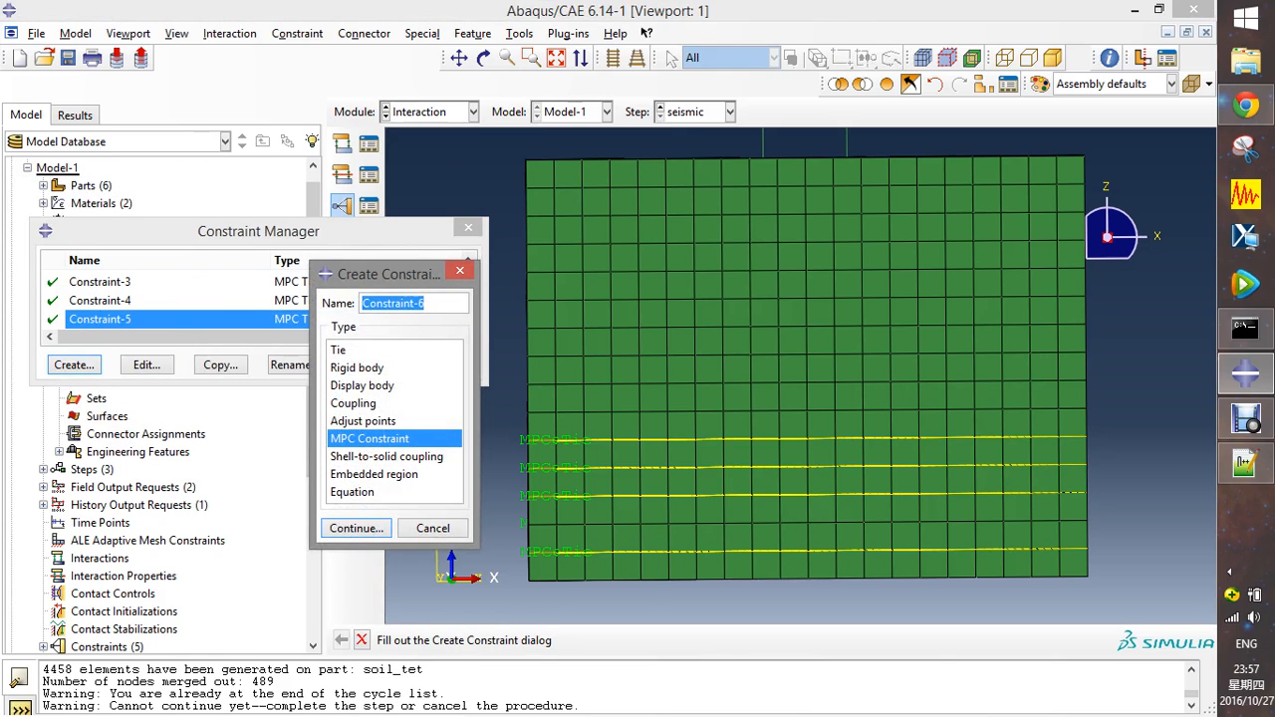
left_click(357, 528)
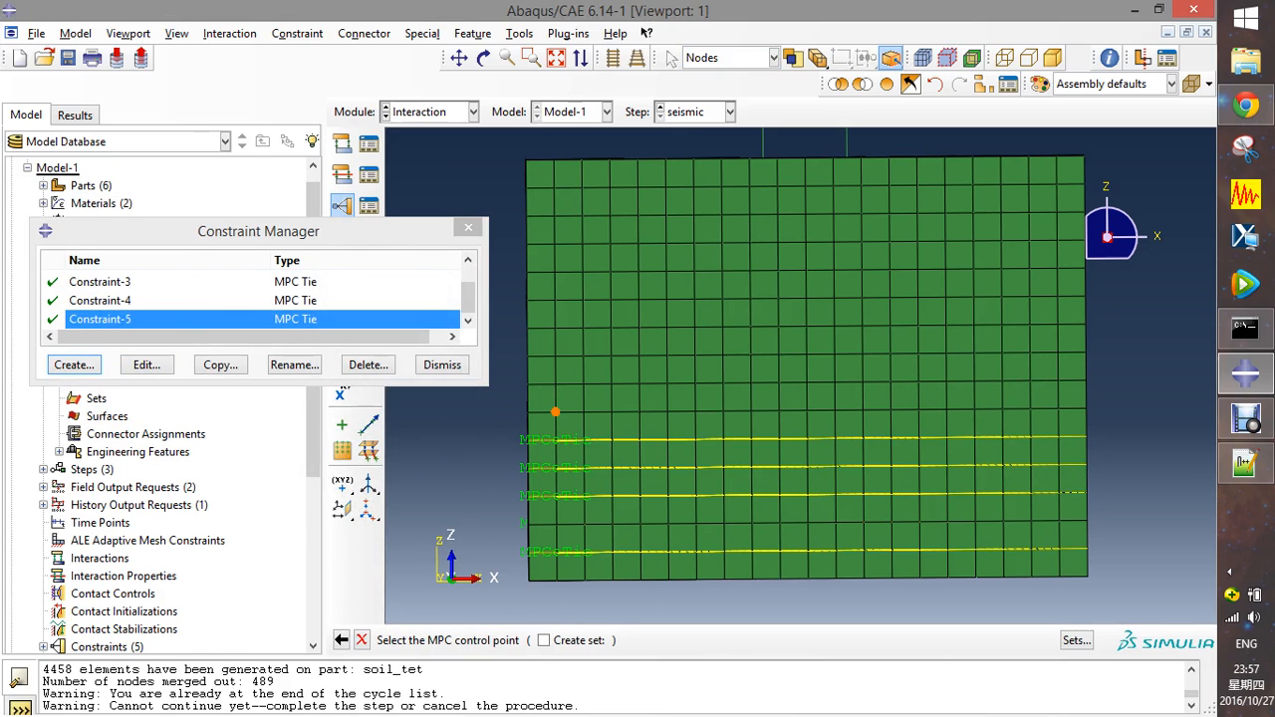
left_click(556, 412)
middle_click(556, 411)
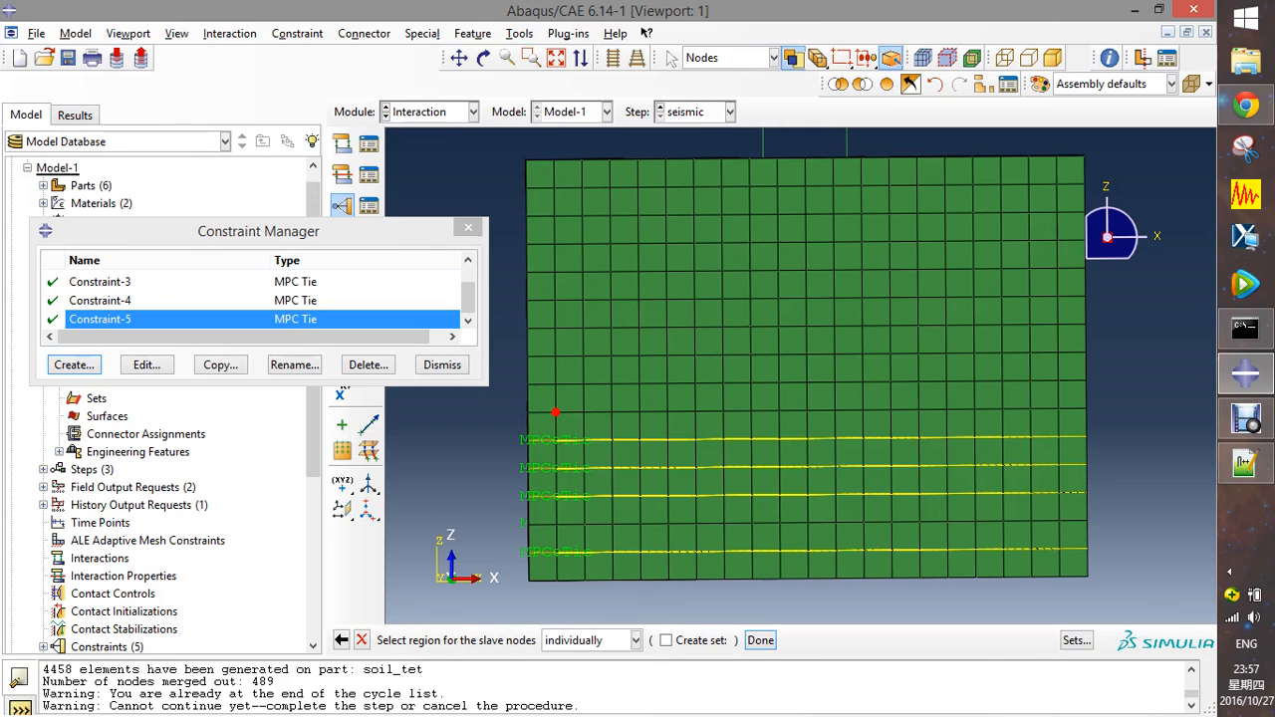
left_click_drag(493, 405, 1108, 417)
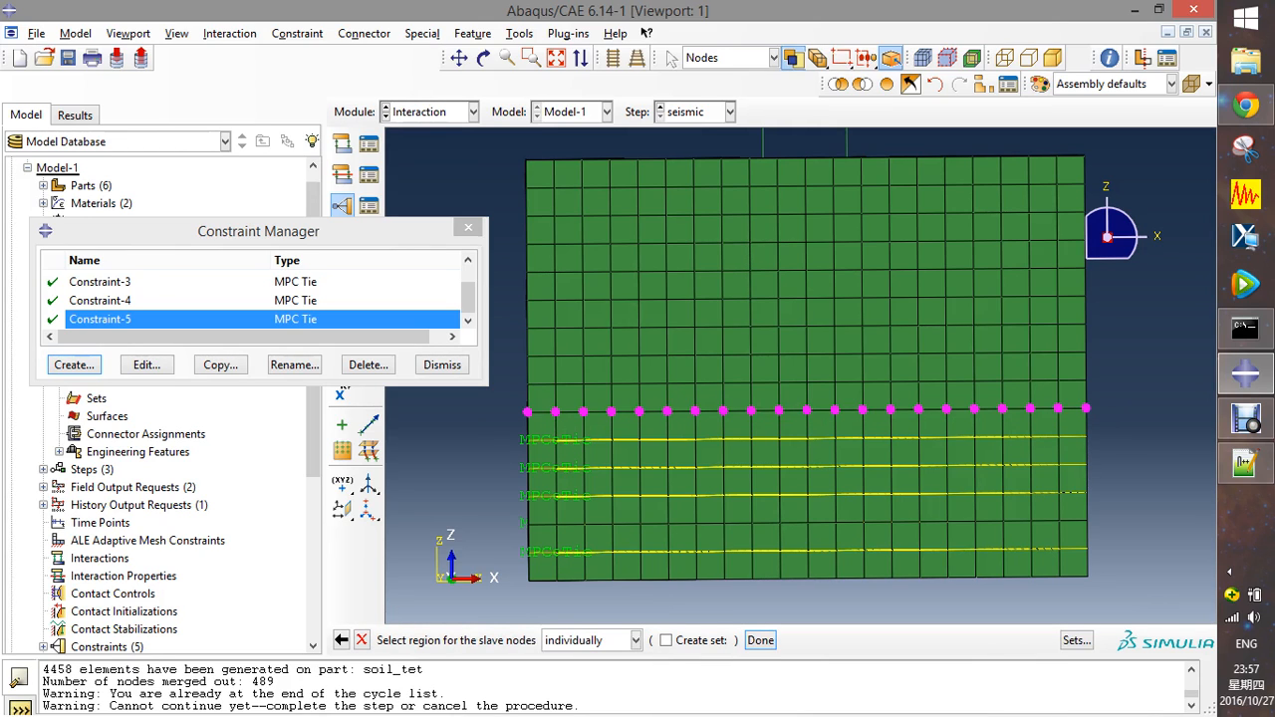
left_click_drag(507, 404, 1112, 428)
left_click(760, 640)
left_click(195, 308)
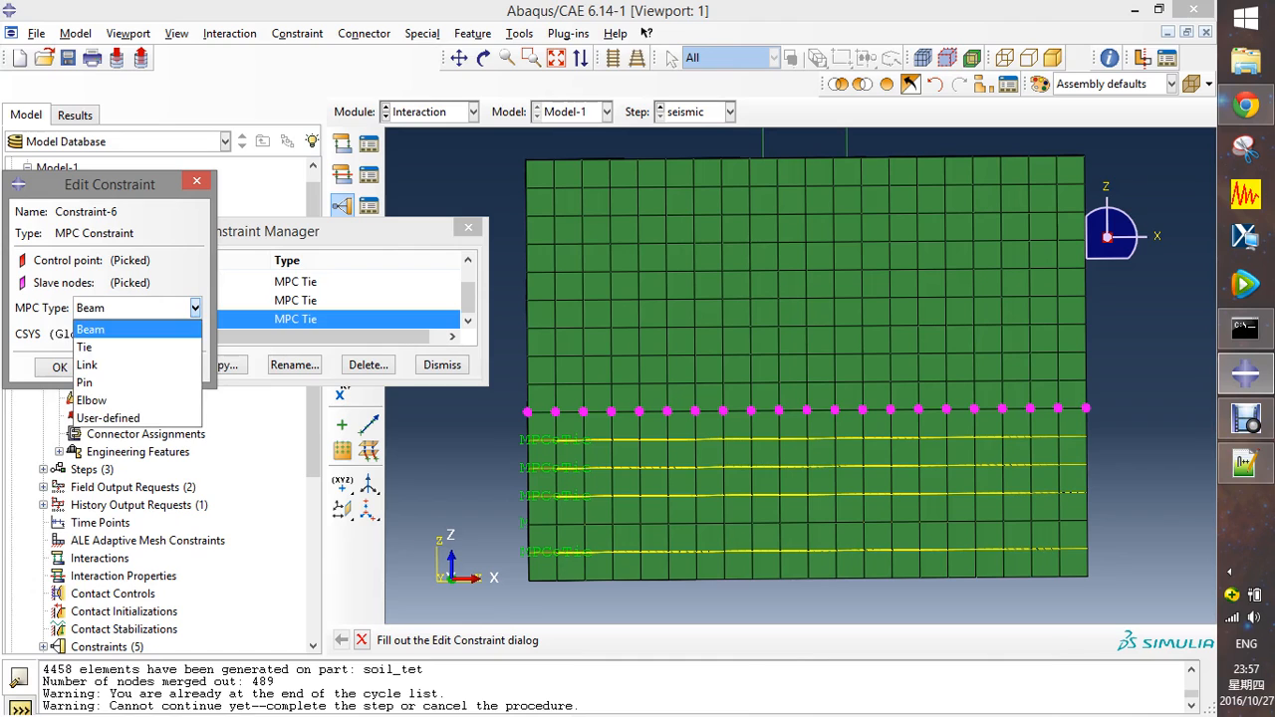
left_click(100, 344)
left_click(59, 369)
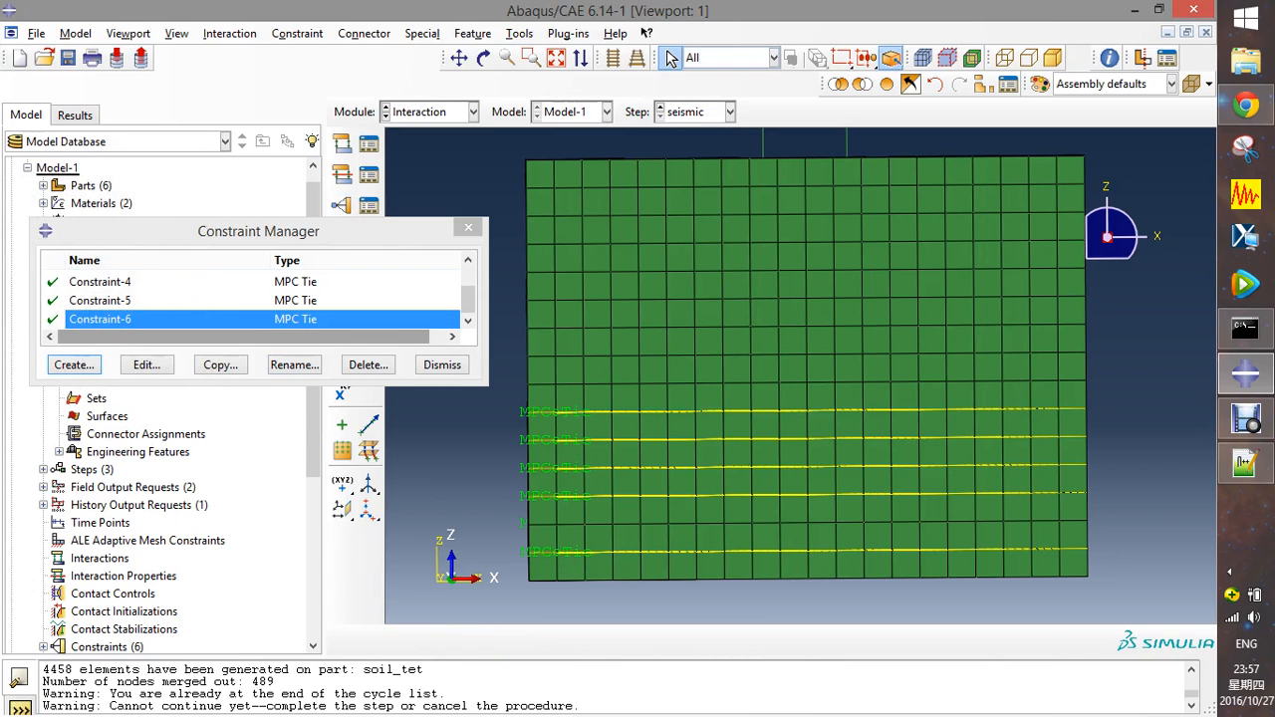
- Create an MPC Tie constraint for the node layer seven elements above the base, controlled by the node one in from the low-X edge
left_click(60, 367)
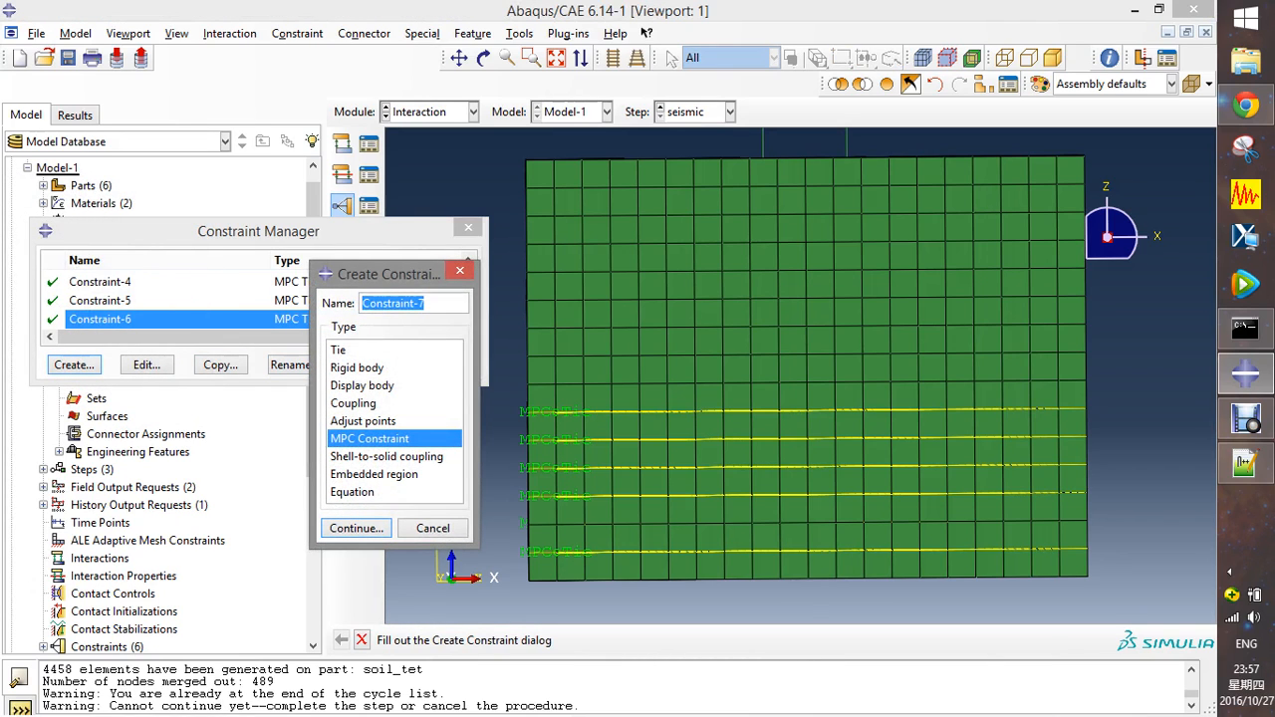
left_click(357, 528)
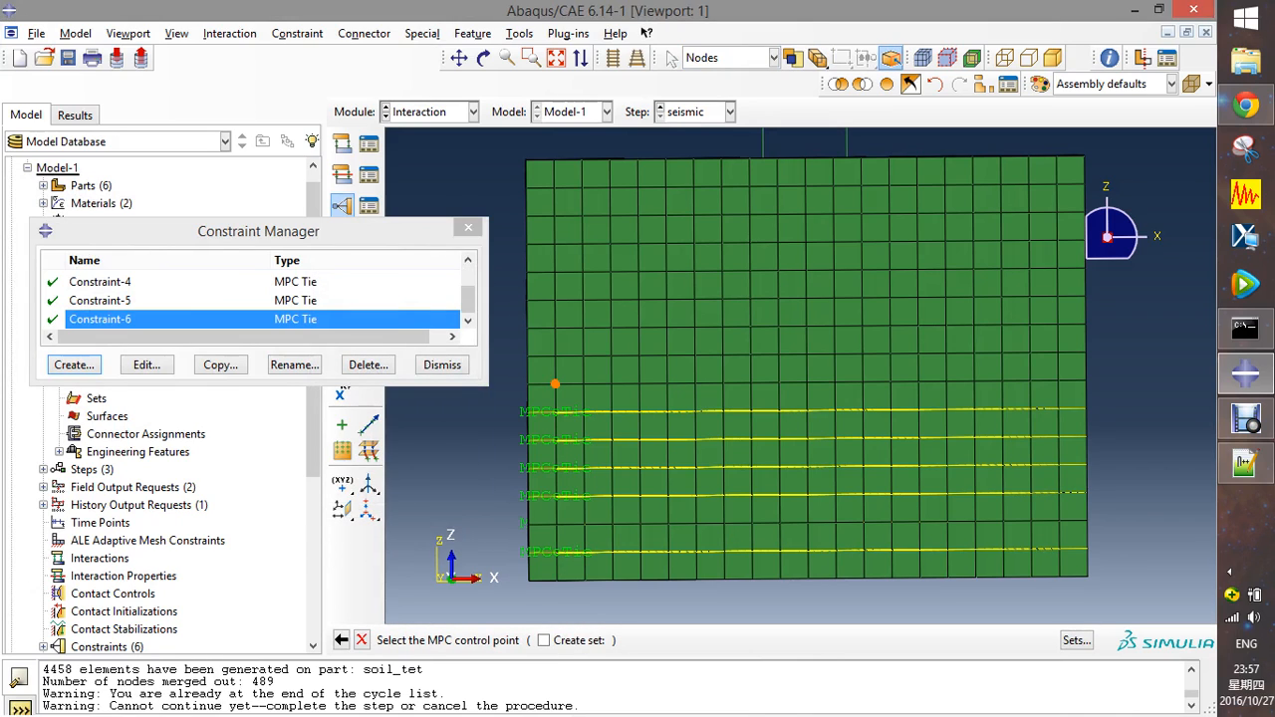
left_click(555, 383)
middle_click(555, 383)
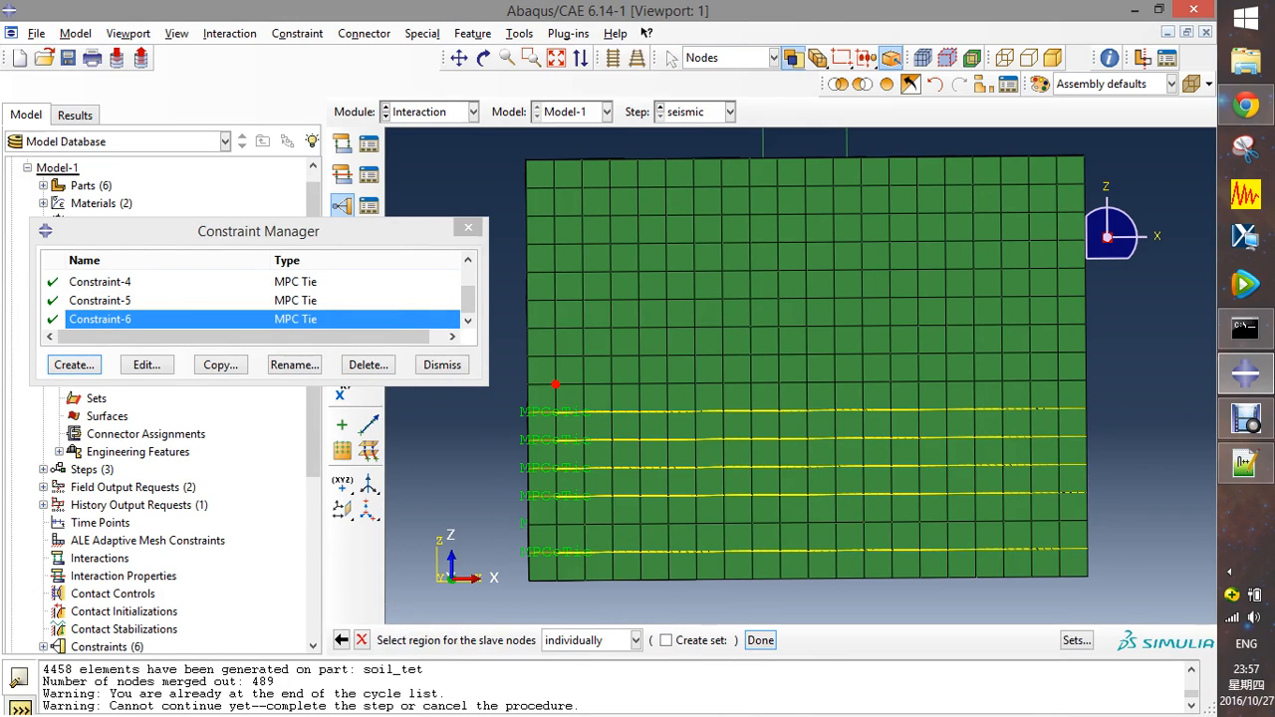
left_click_drag(517, 374, 1126, 391)
middle_click(1126, 392)
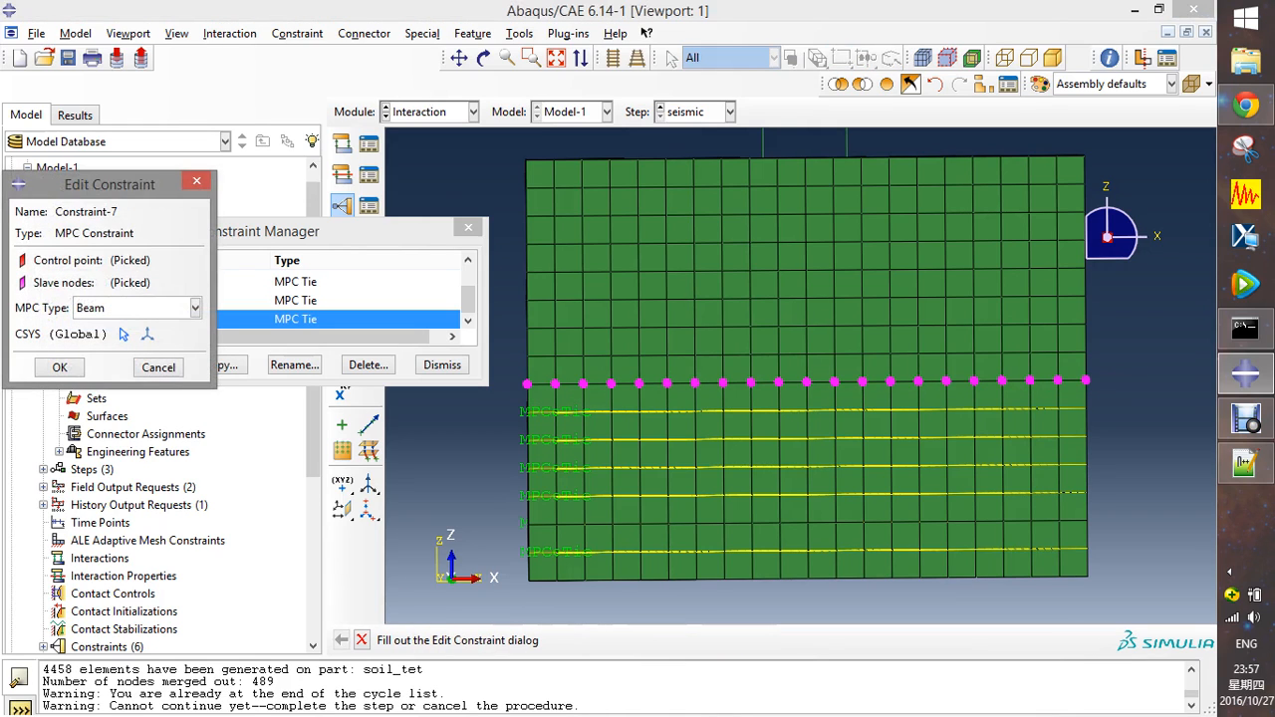
left_click(136, 308)
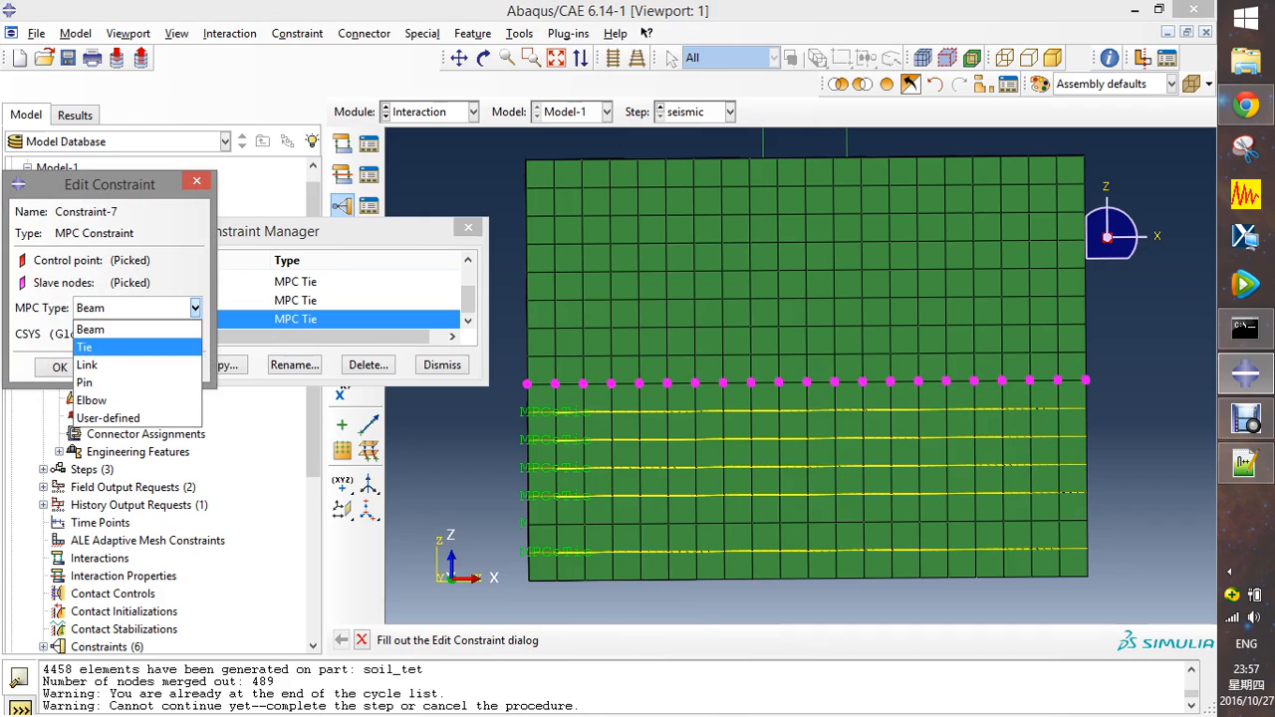
left_click(119, 347)
left_click(59, 370)
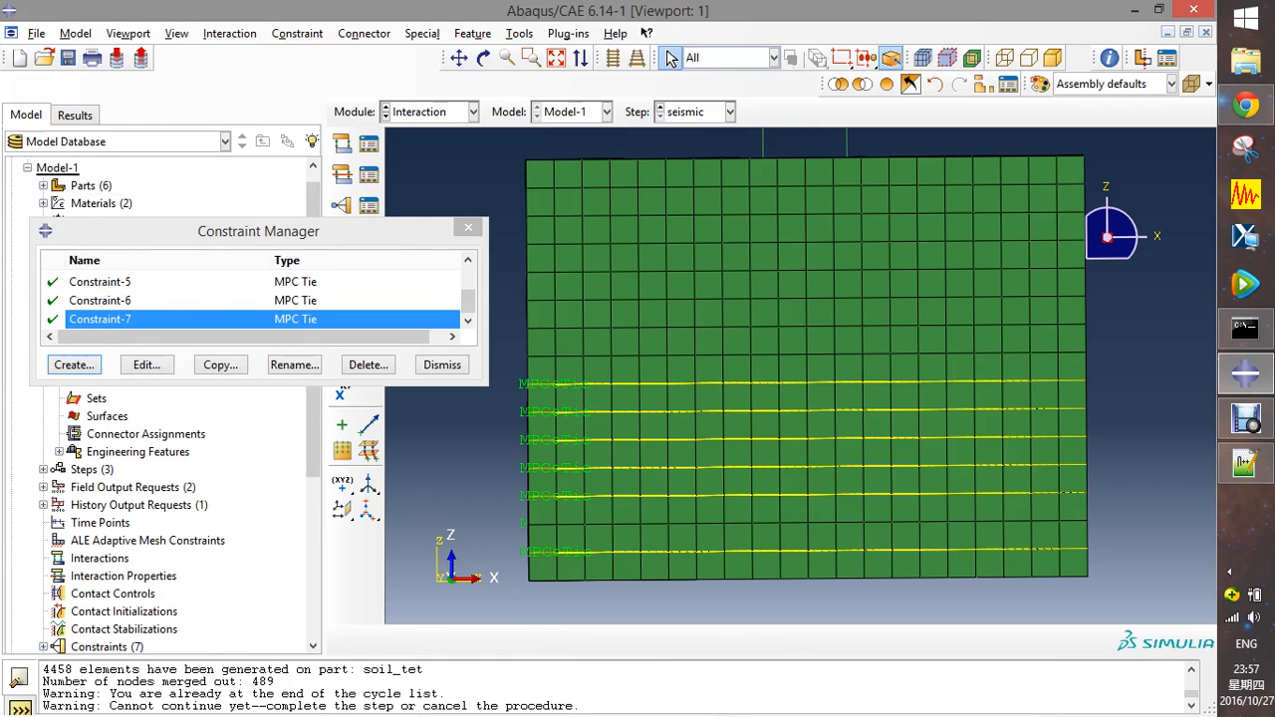
- Create an MPC Tie constraint for the node layer eight elements above the base, controlled by the node one in from the low-X edge
left_click(74, 364)
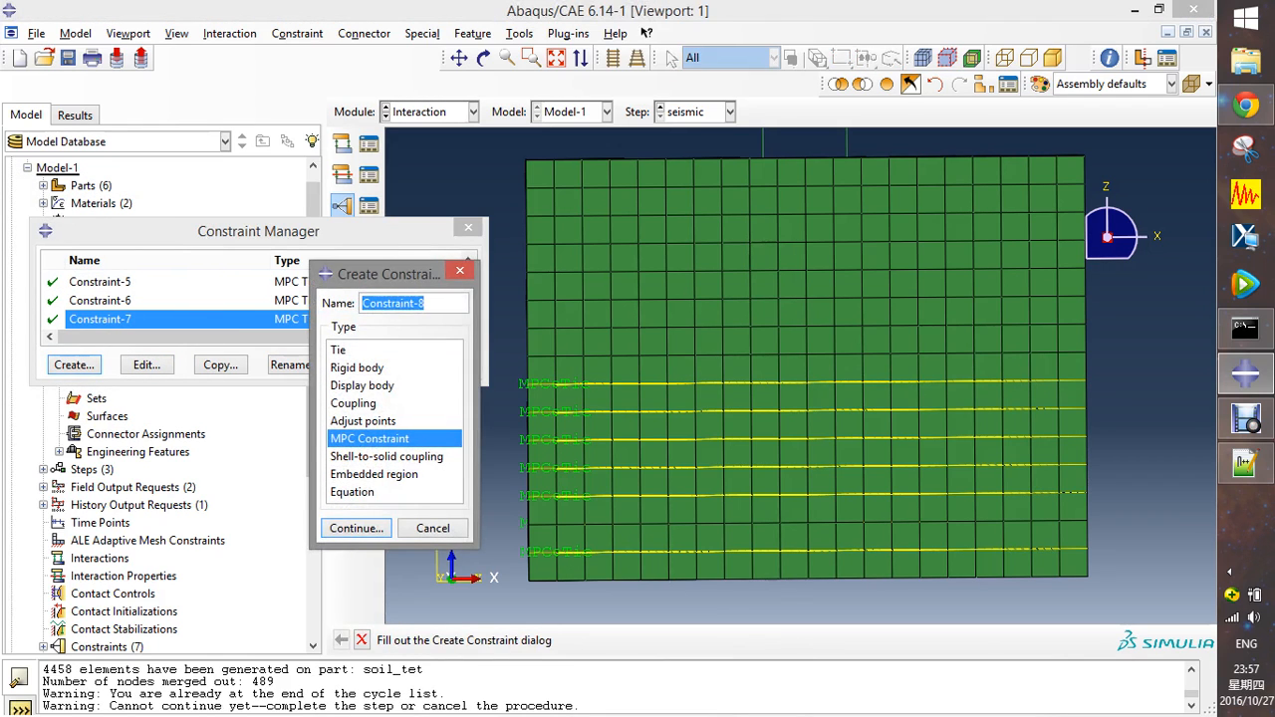
left_click(356, 528)
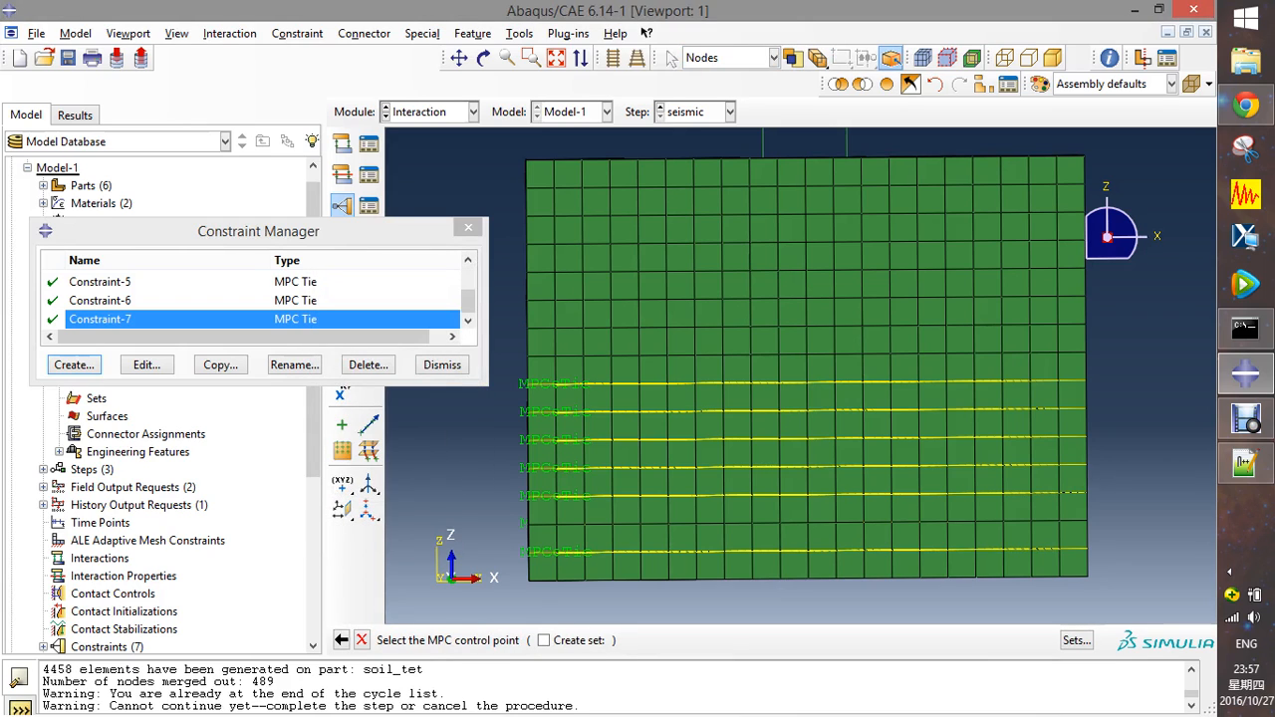
left_click(555, 356)
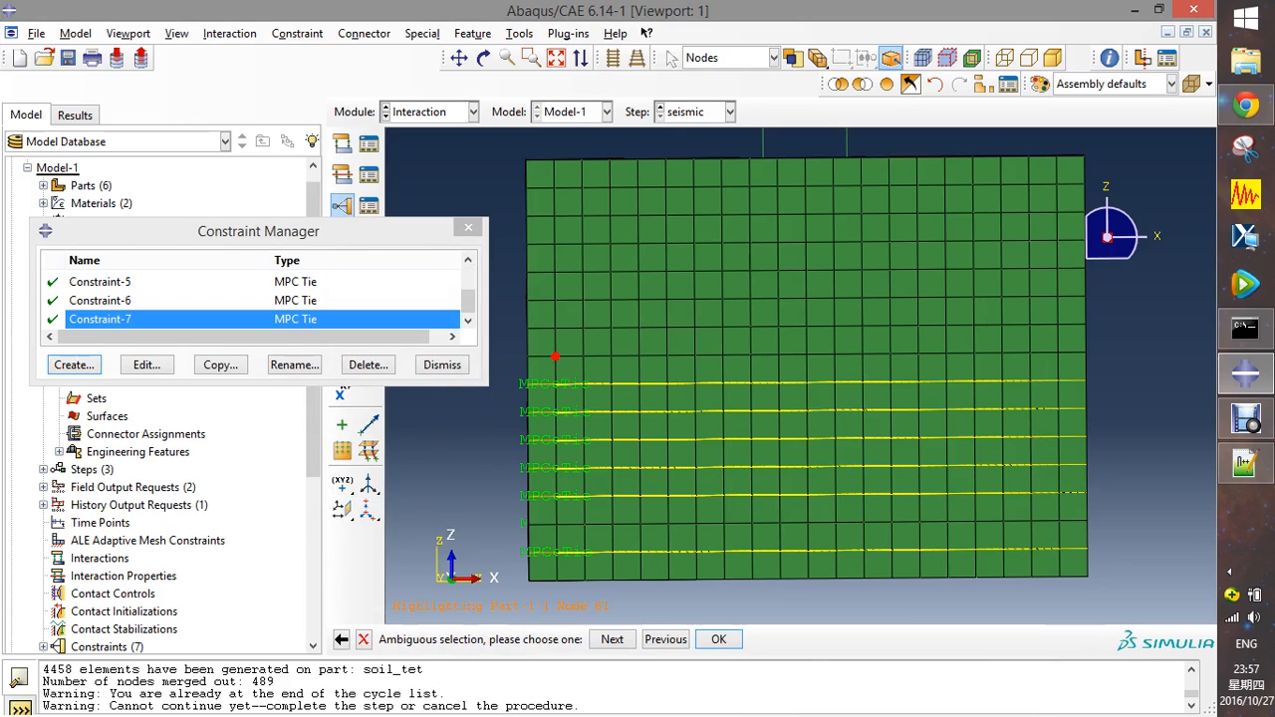
left_click(719, 640)
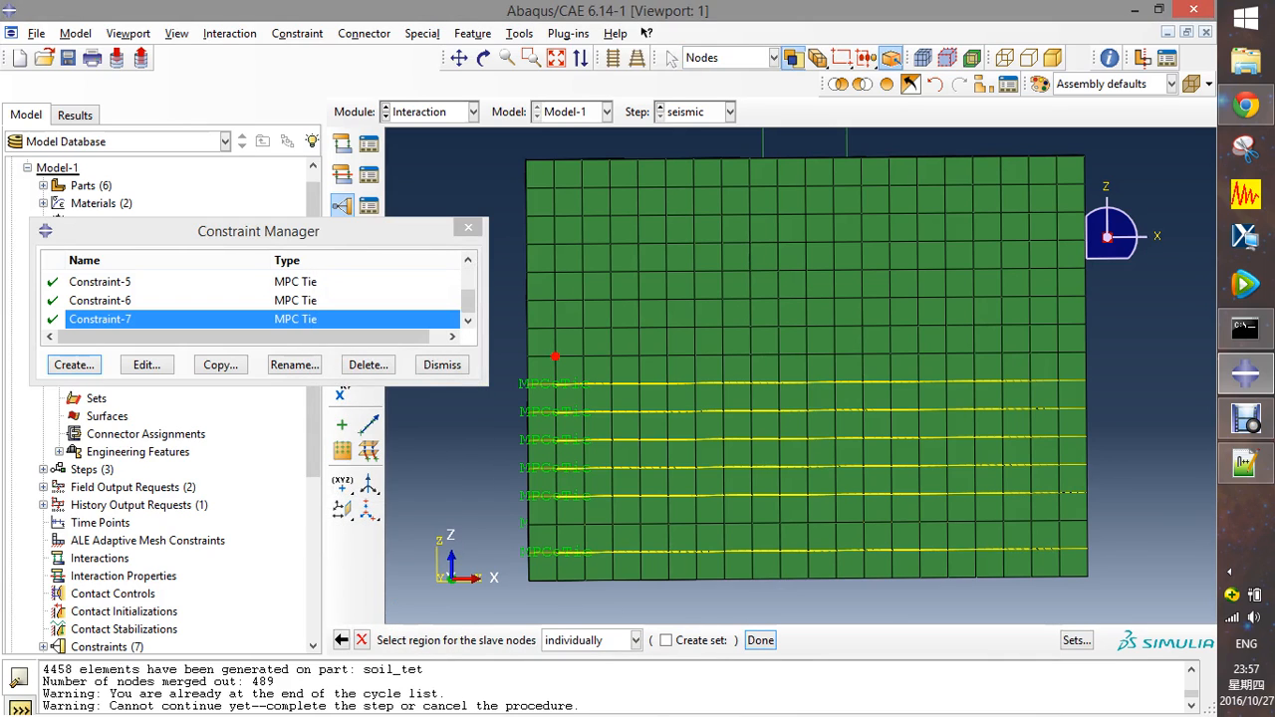
left_click_drag(510, 346, 1132, 365)
left_click(760, 641)
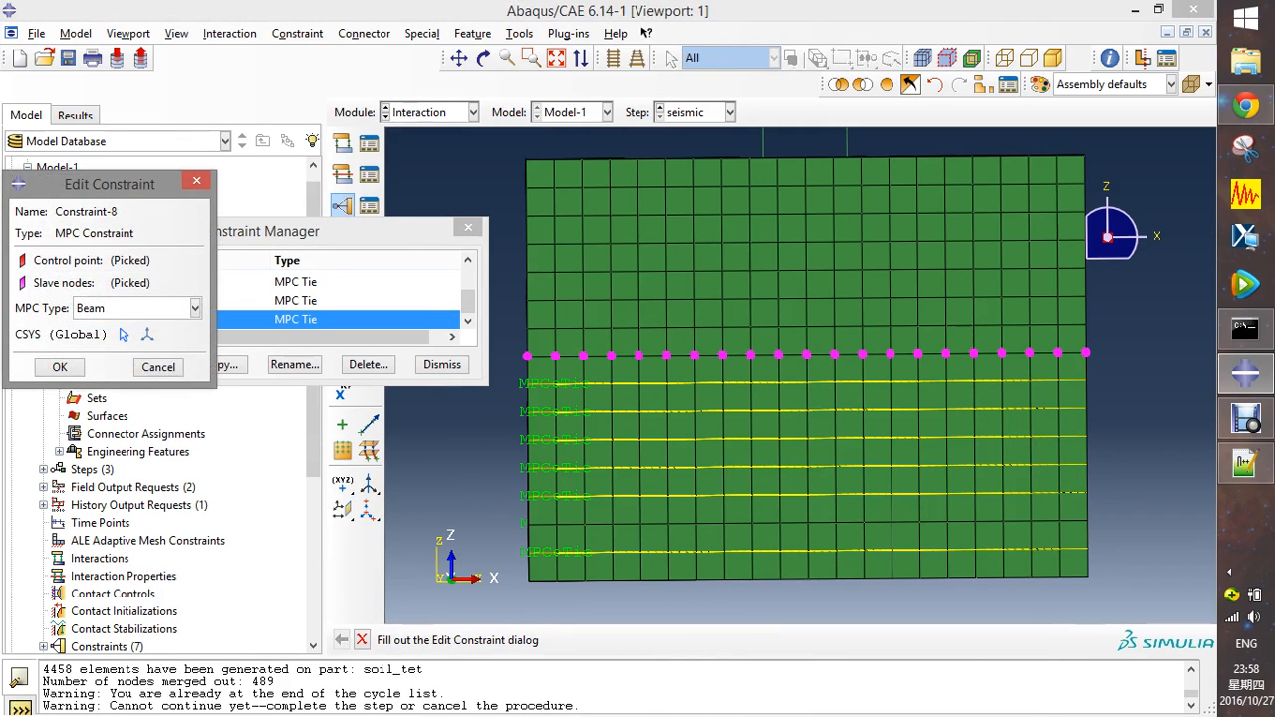
left_click(195, 308)
left_click(85, 347)
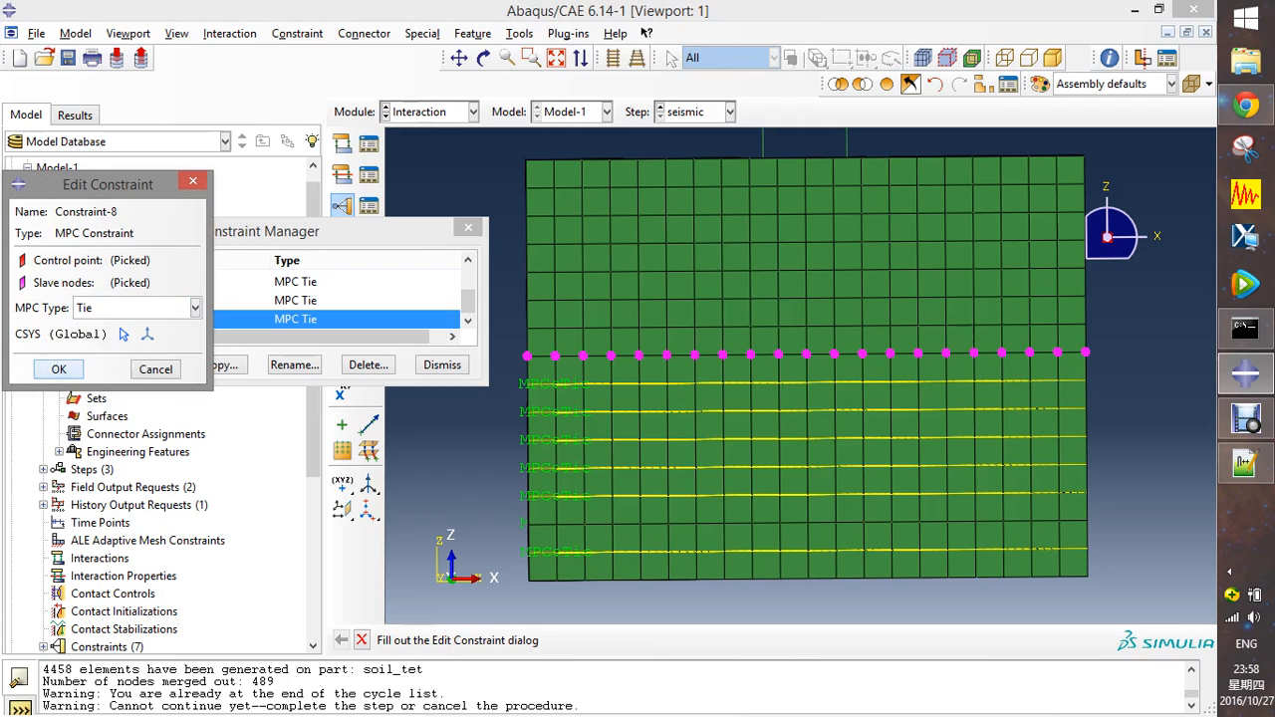
left_click(60, 367)
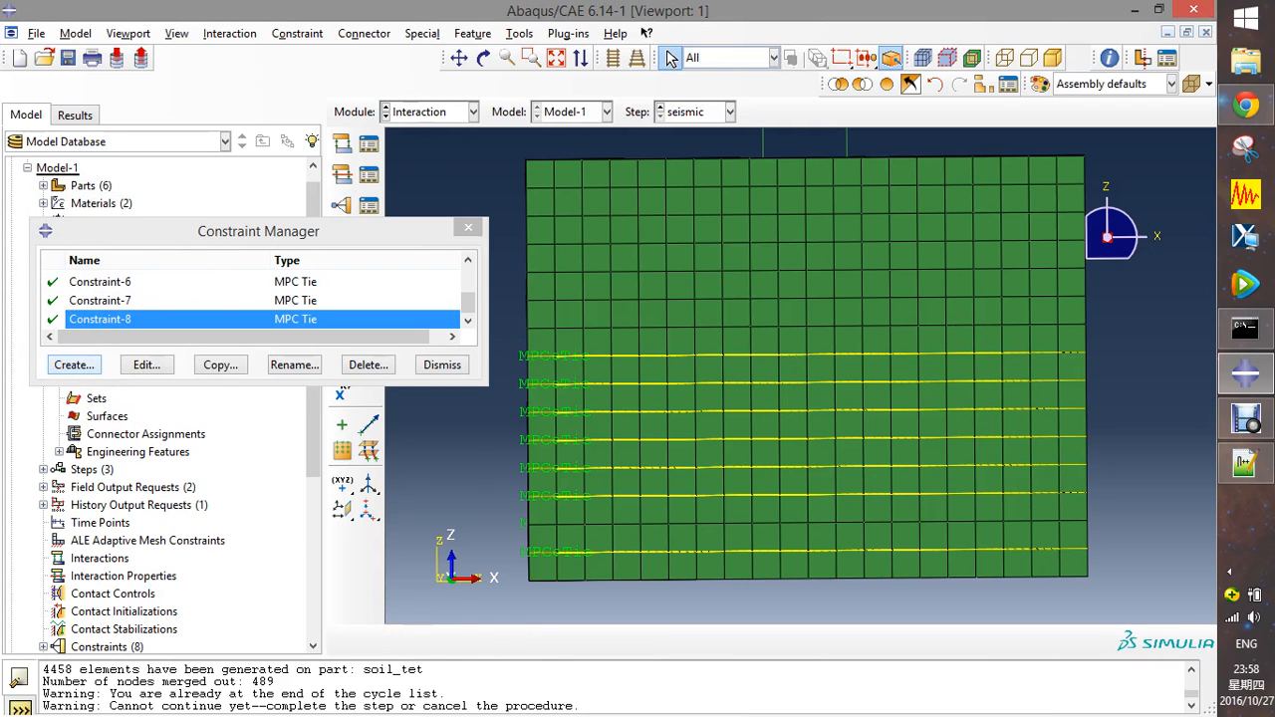
- Create an MPC Tie constraint for the node layer nine elements above the base, controlled by the node one in from the low-X edge
left_click(74, 364)
left_click(356, 528)
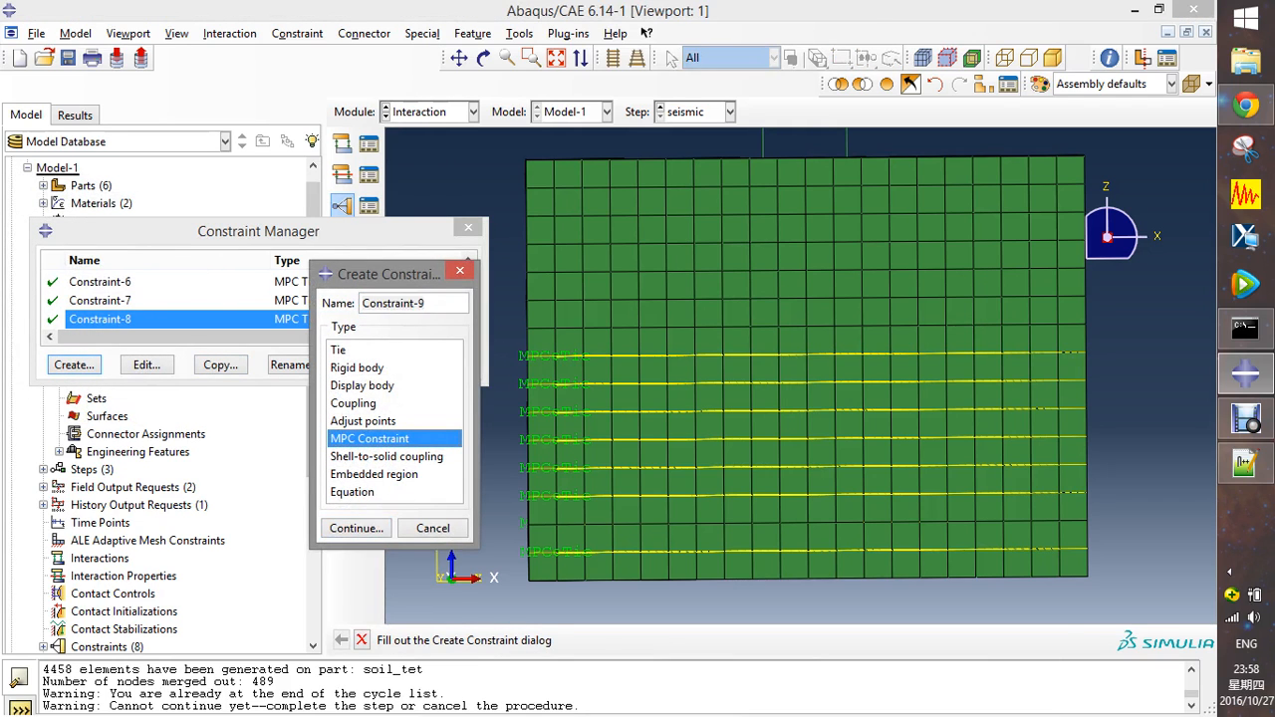
left_click(555, 328)
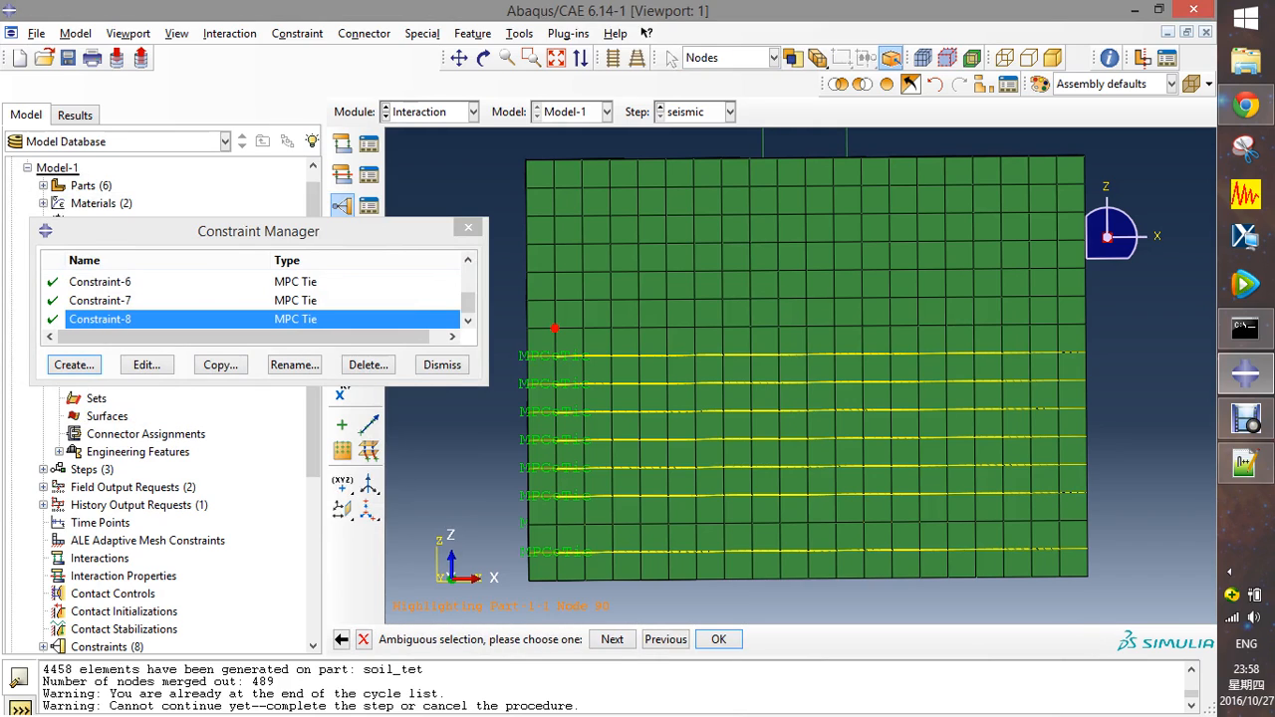
middle_click(555, 328)
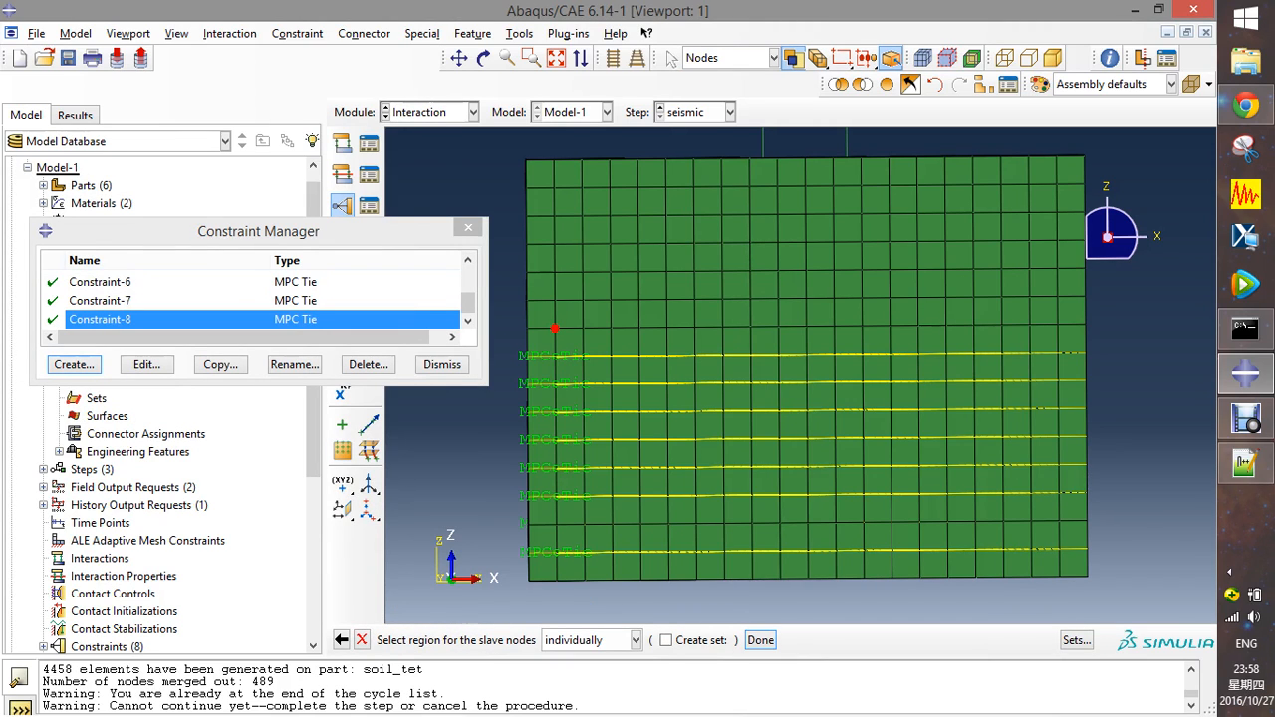
left_click_drag(511, 312, 1107, 333)
middle_click(1107, 333)
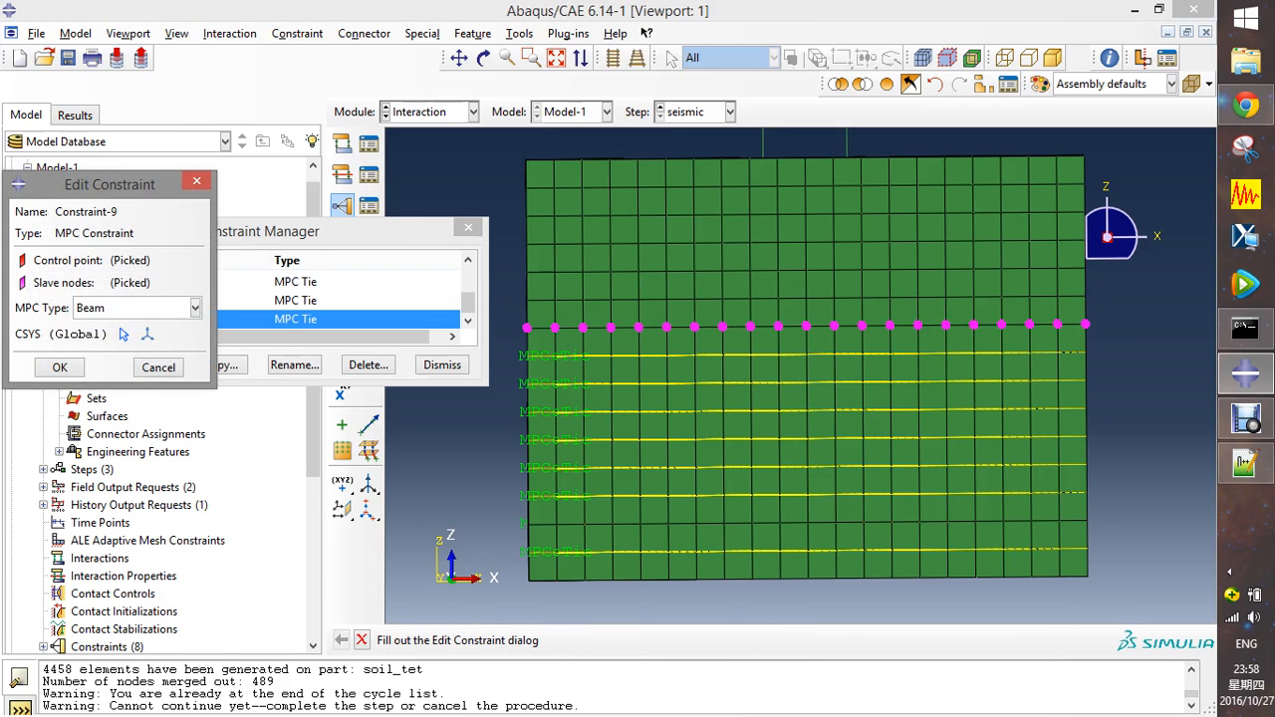
left_click(194, 308)
left_click(85, 346)
left_click(60, 367)
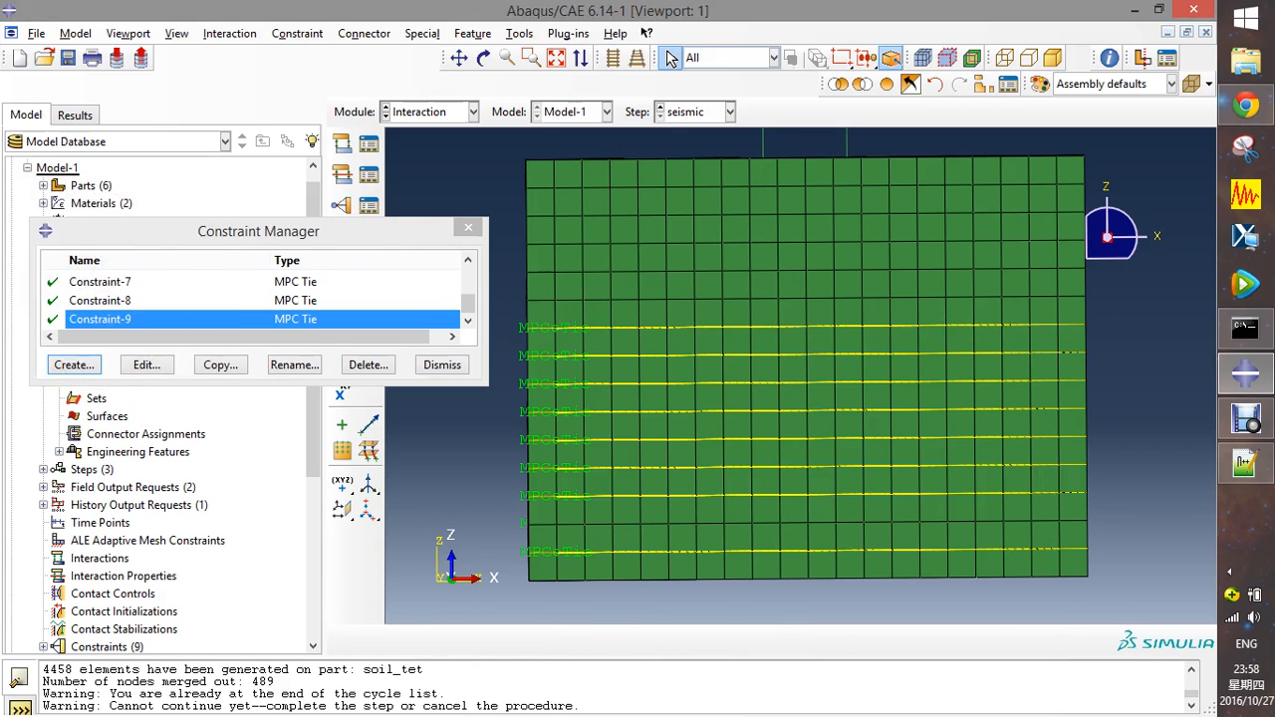
- Create an MPC Tie constraint for the node layer ten elements above the base, controlled by the node one in from the low-X edge
left_click(73, 365)
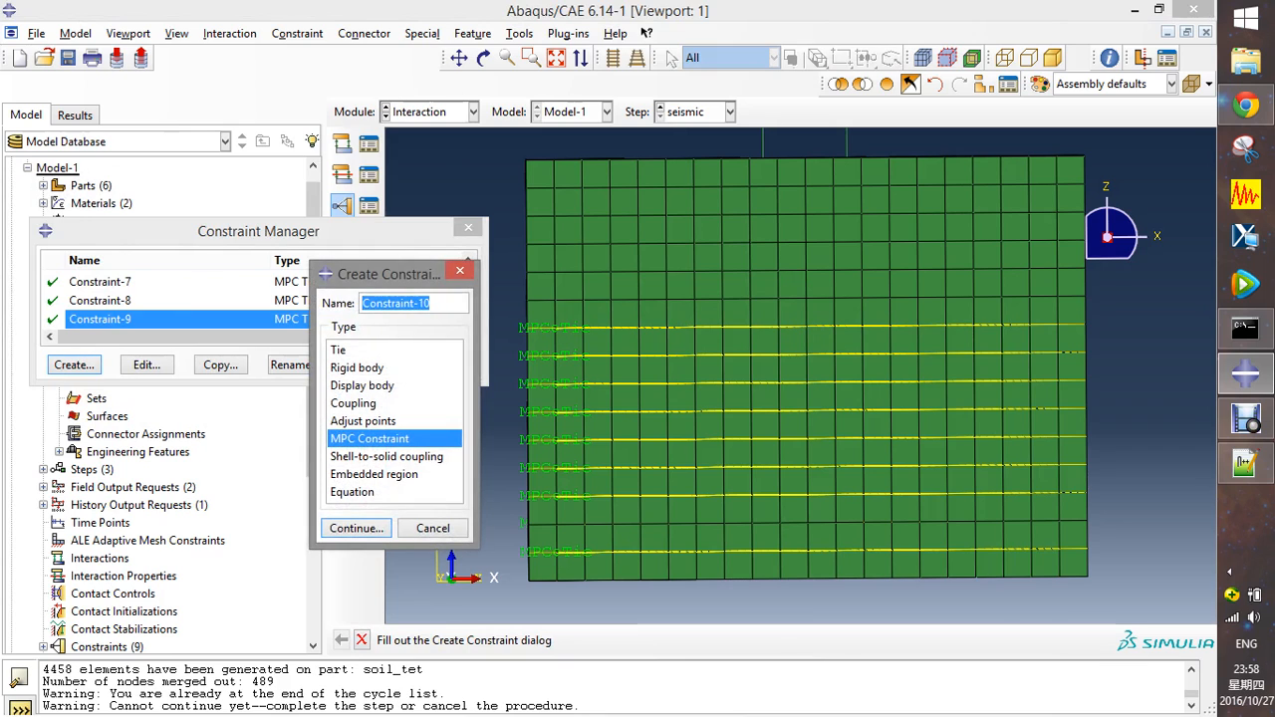
left_click(356, 528)
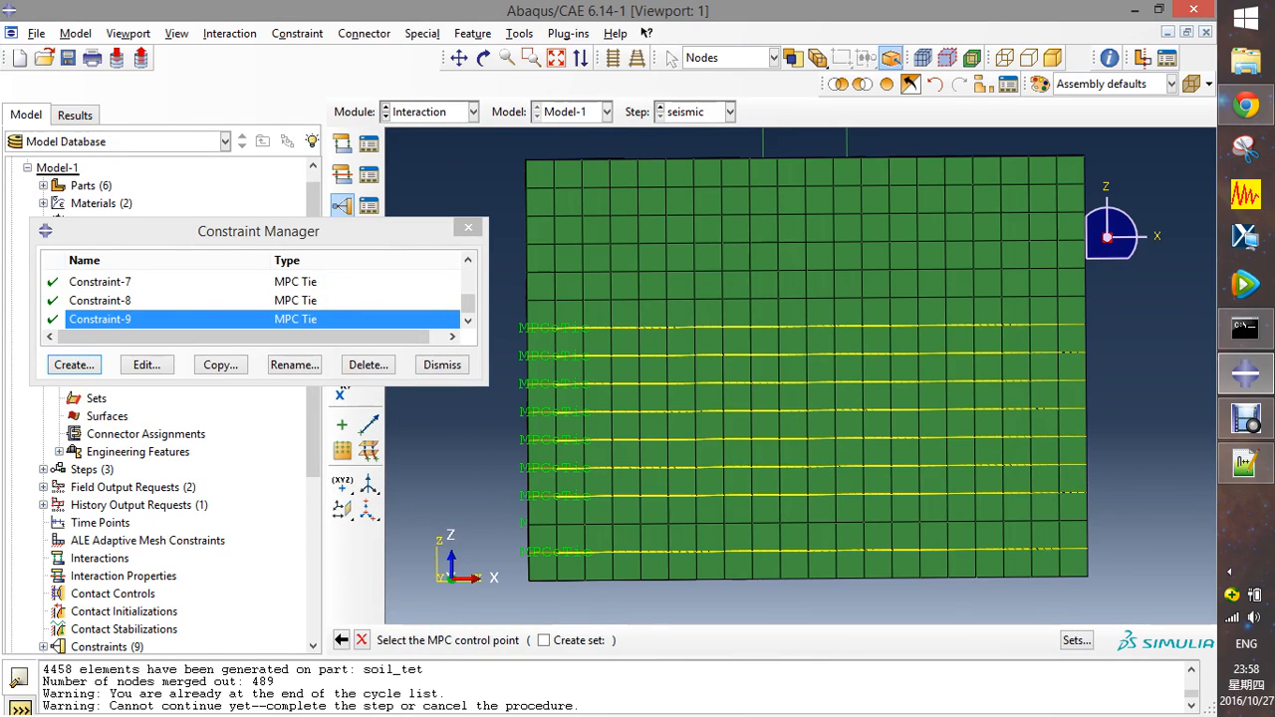
left_click(554, 300)
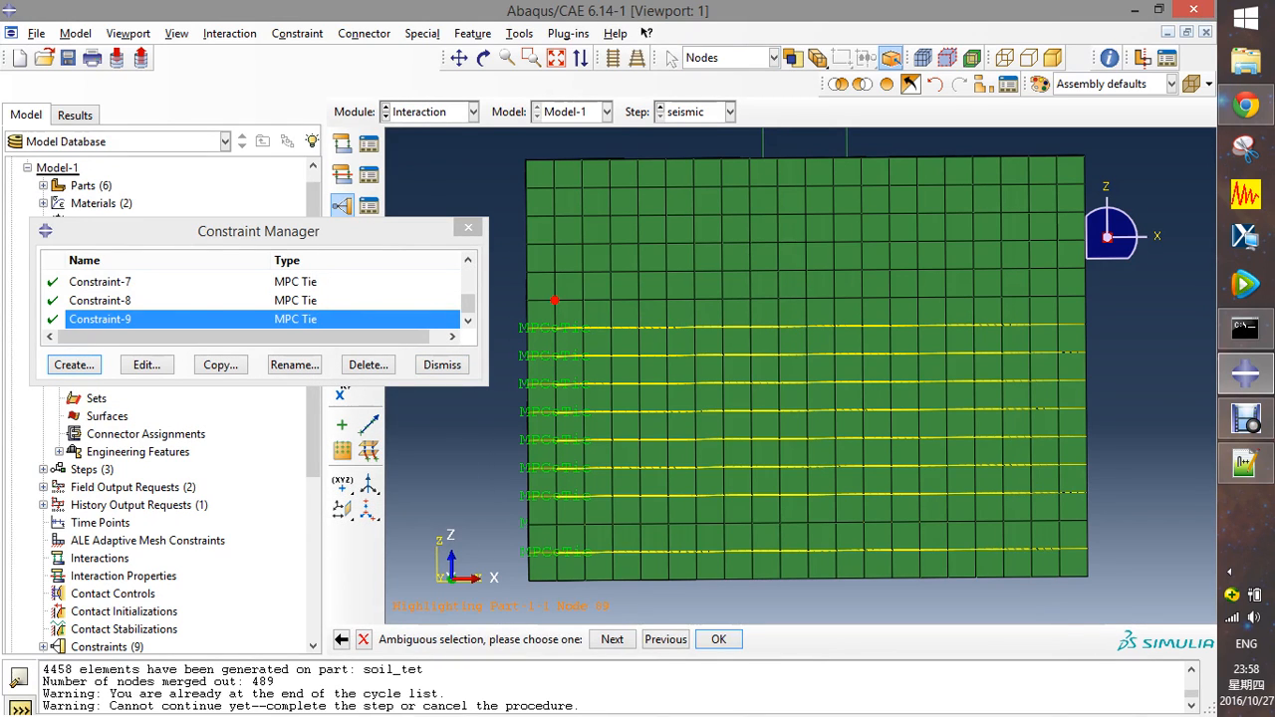
left_click(718, 640)
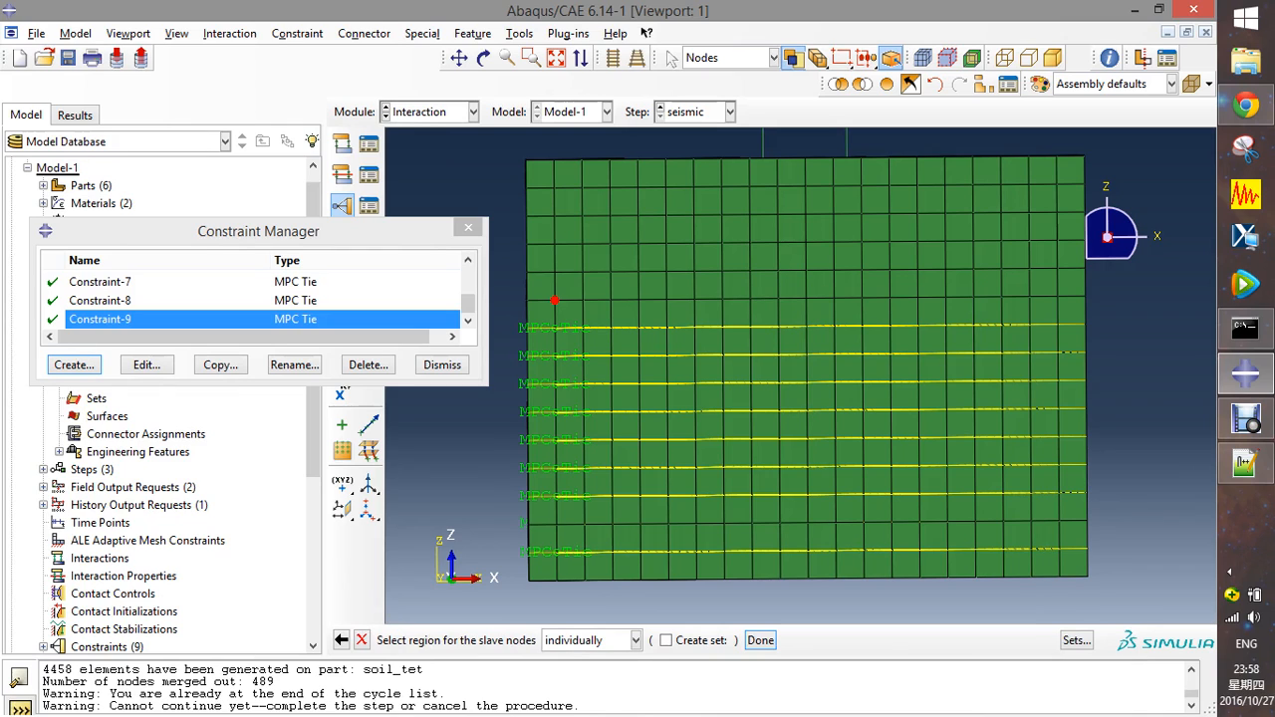
left_click_drag(514, 285, 1111, 313)
middle_click(1111, 313)
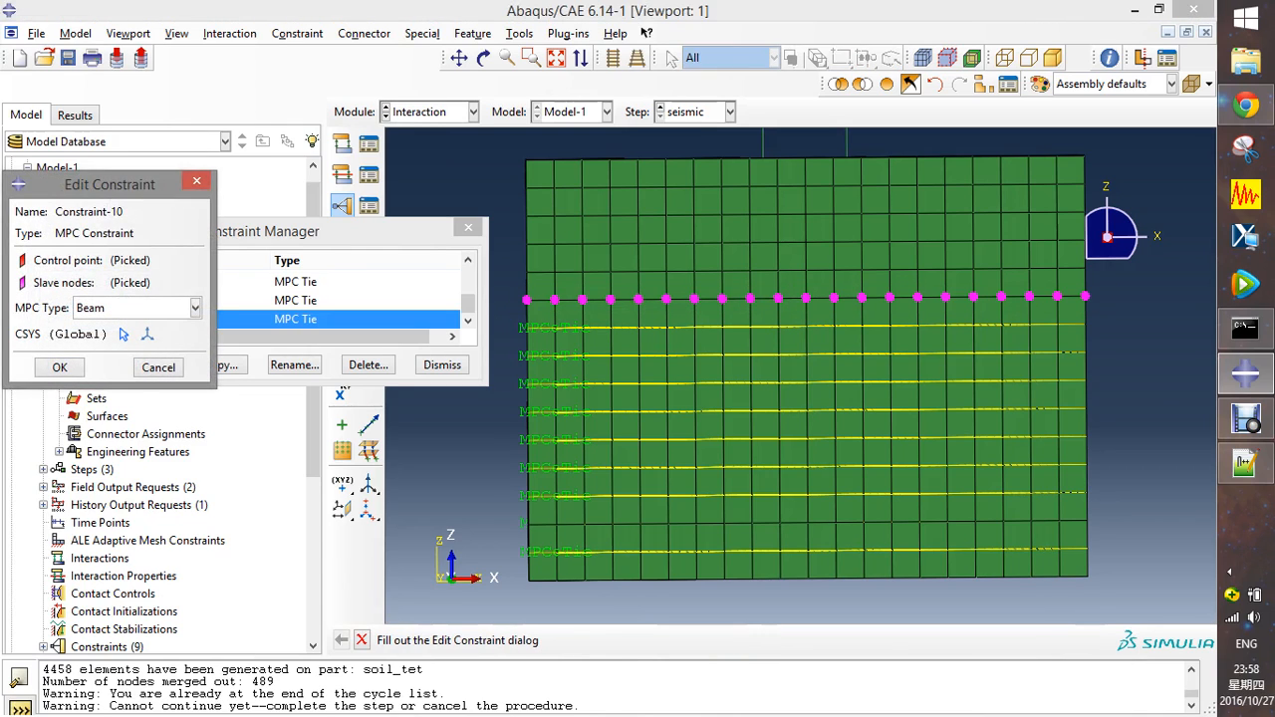
left_click(196, 308)
left_click(90, 345)
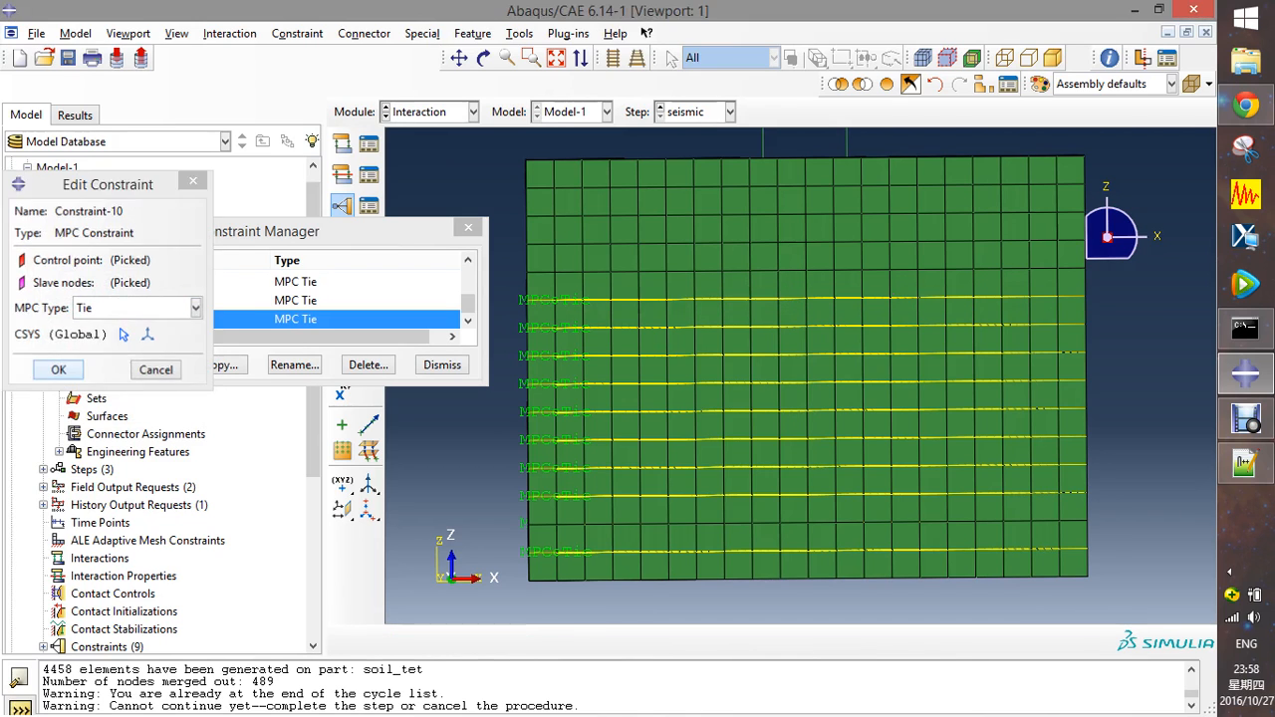
- Create an MPC Tie constraint for the node layer eleven elements above the base, controlled by the node one in from the low-X edge
left_click(74, 365)
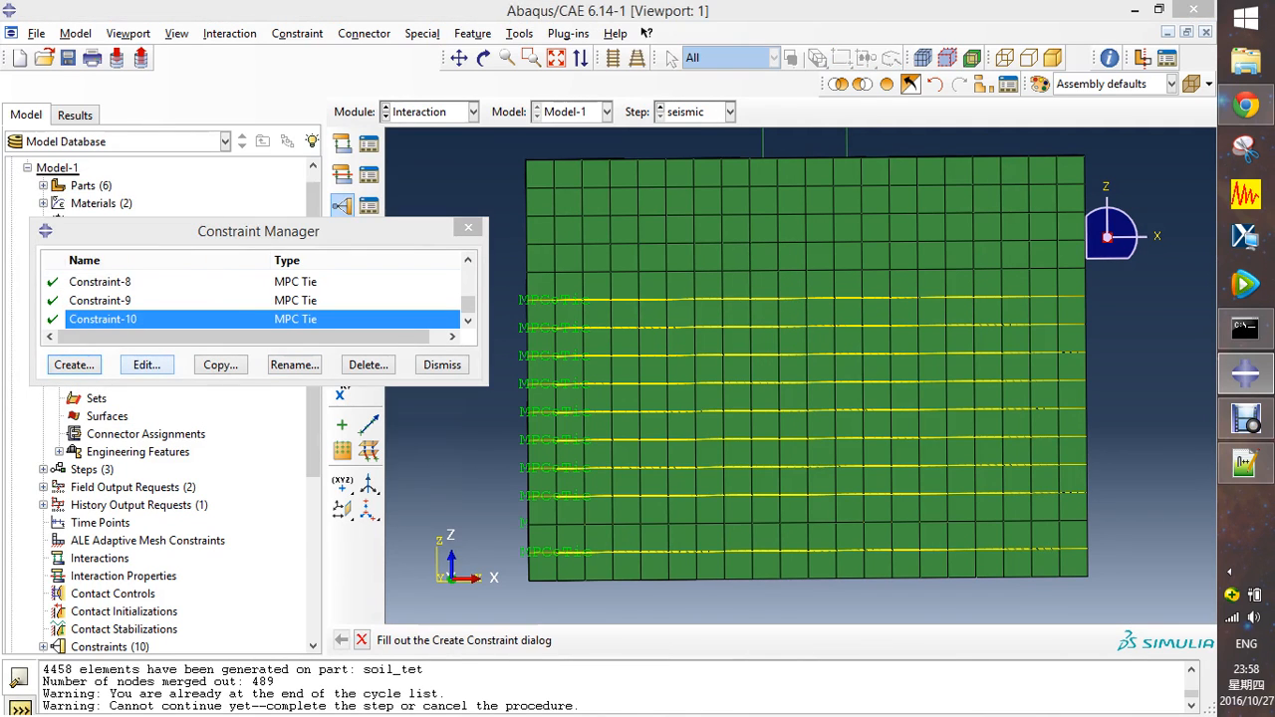
key("Return")
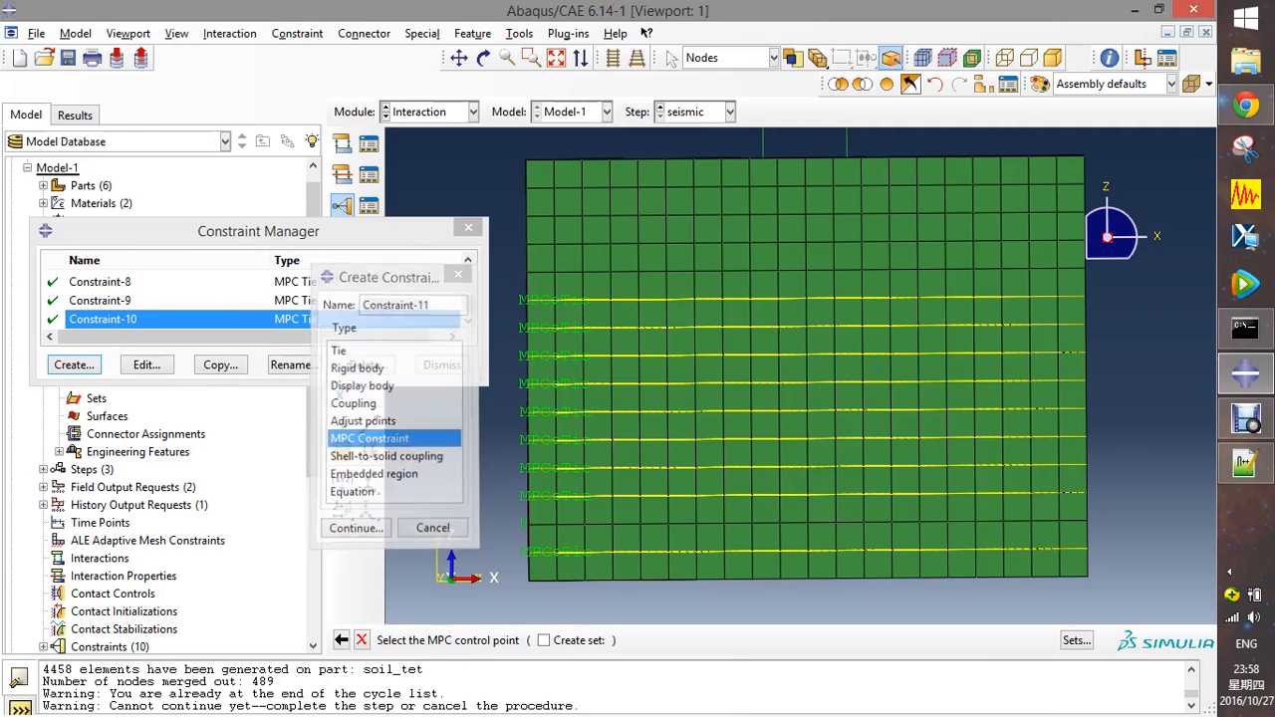
left_click(554, 271)
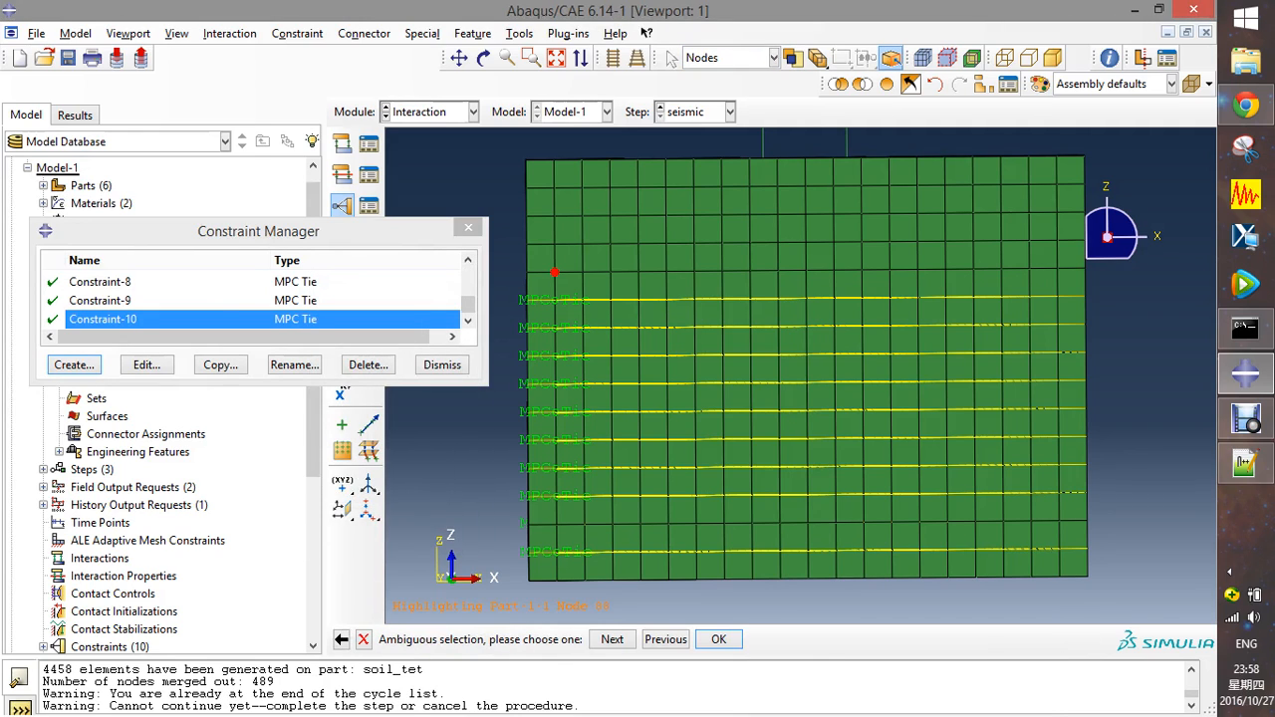
key("Return")
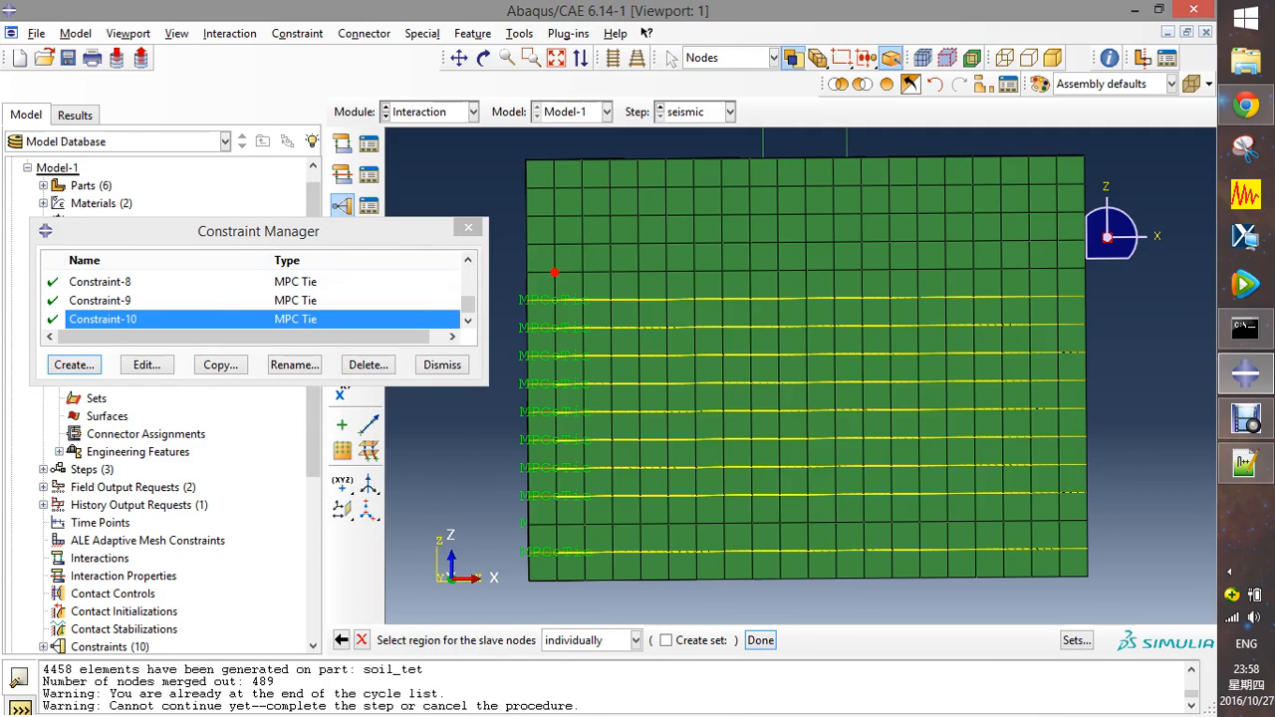
left_click_drag(511, 258, 1125, 282)
middle_click(1125, 282)
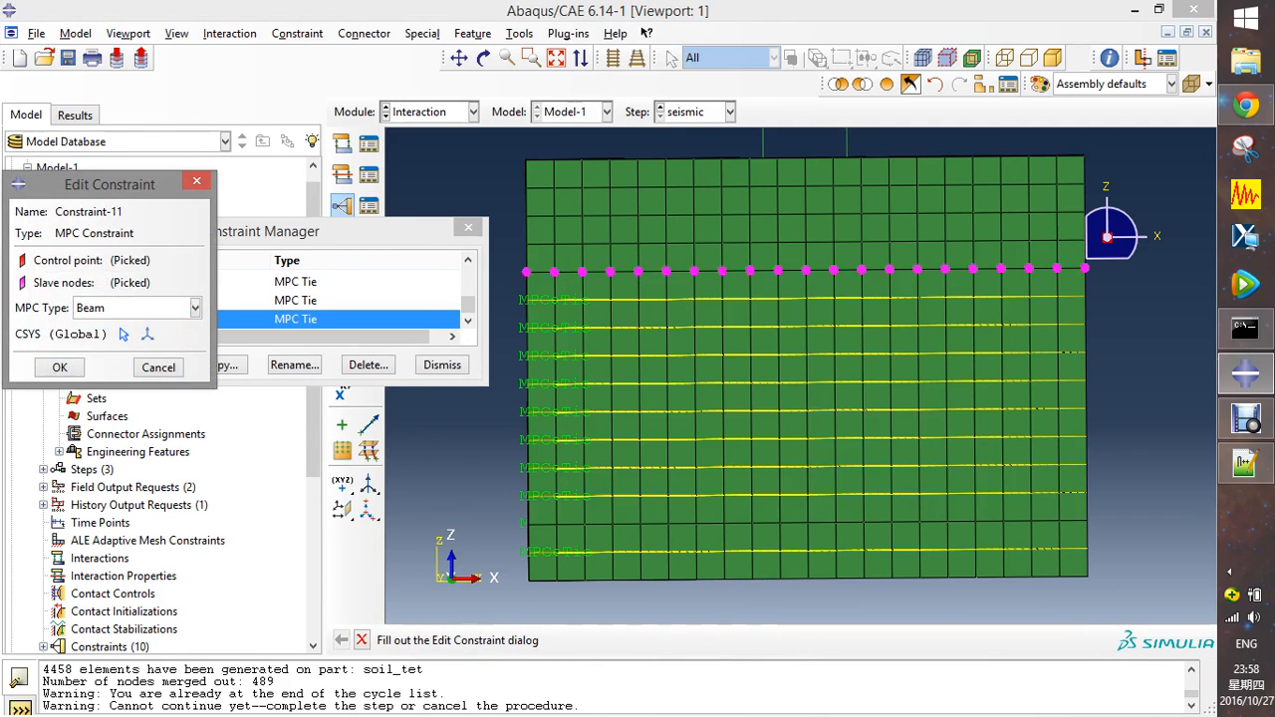
left_click(195, 308)
left_click(91, 339)
left_click(59, 366)
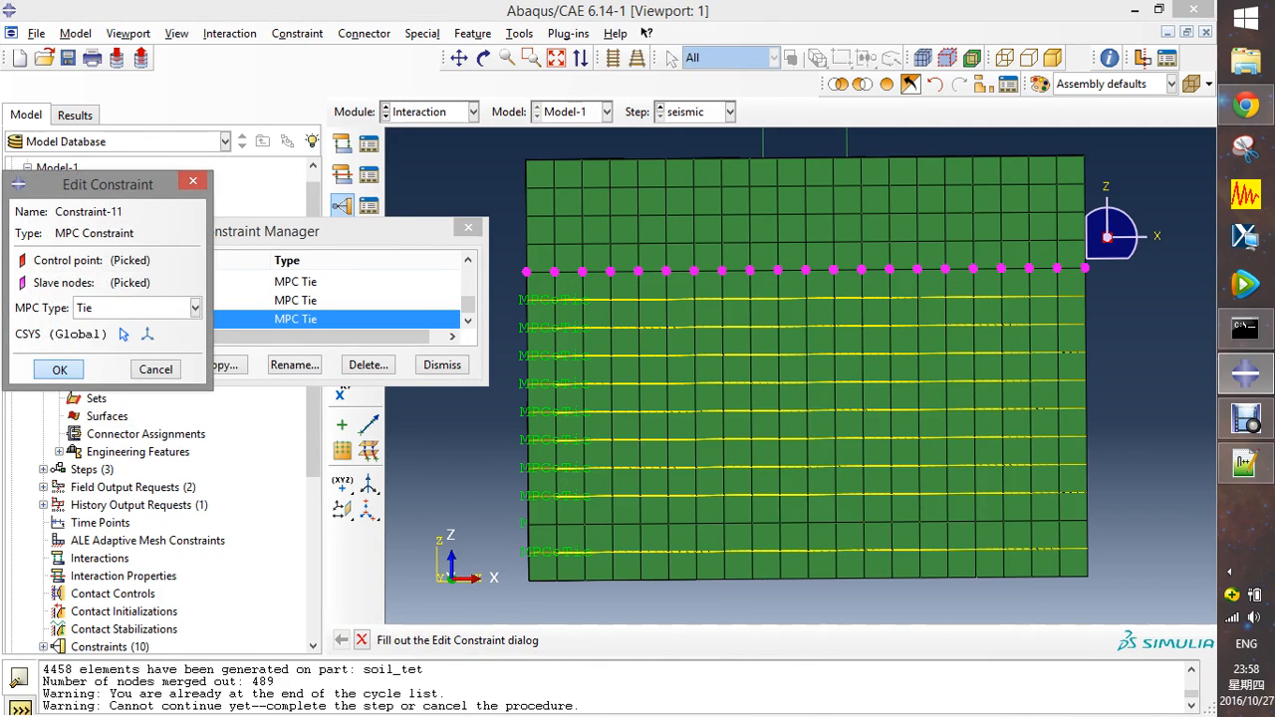
- Create an MPC Tie constraint for the node layer twelve elements above the base, controlled by the node one in from the low-X edge
left_click(70, 365)
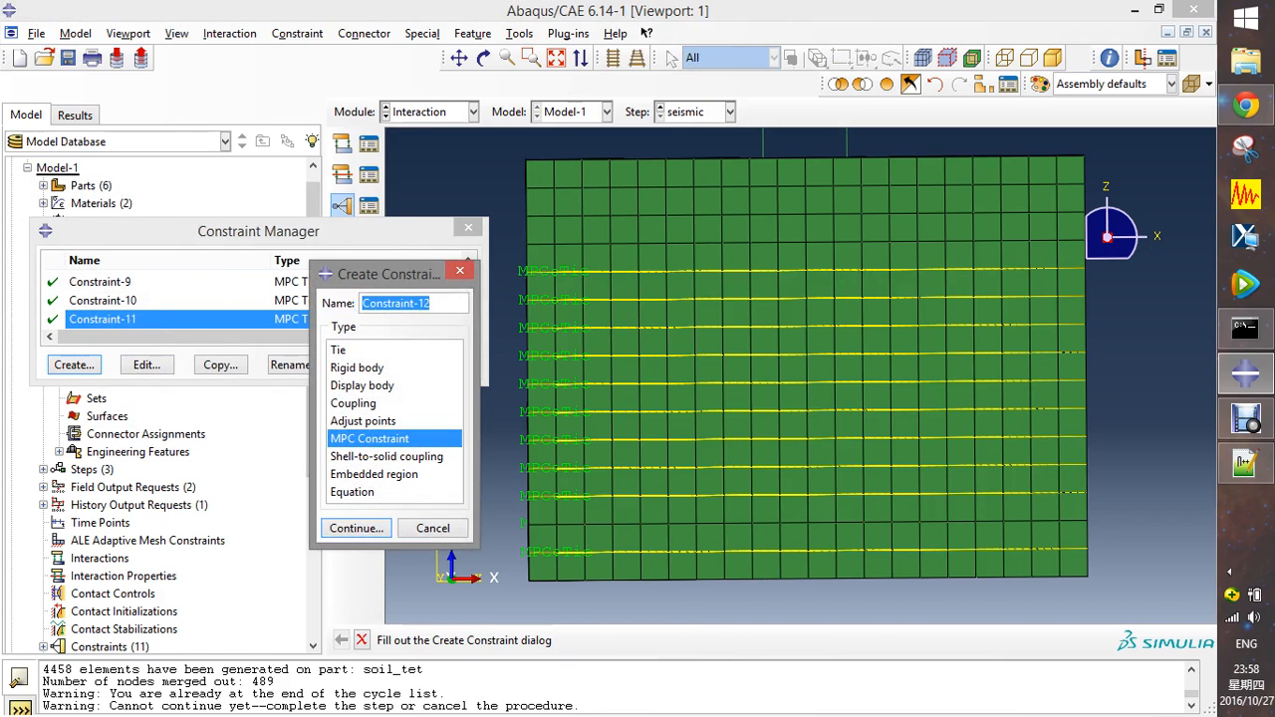
left_click(355, 528)
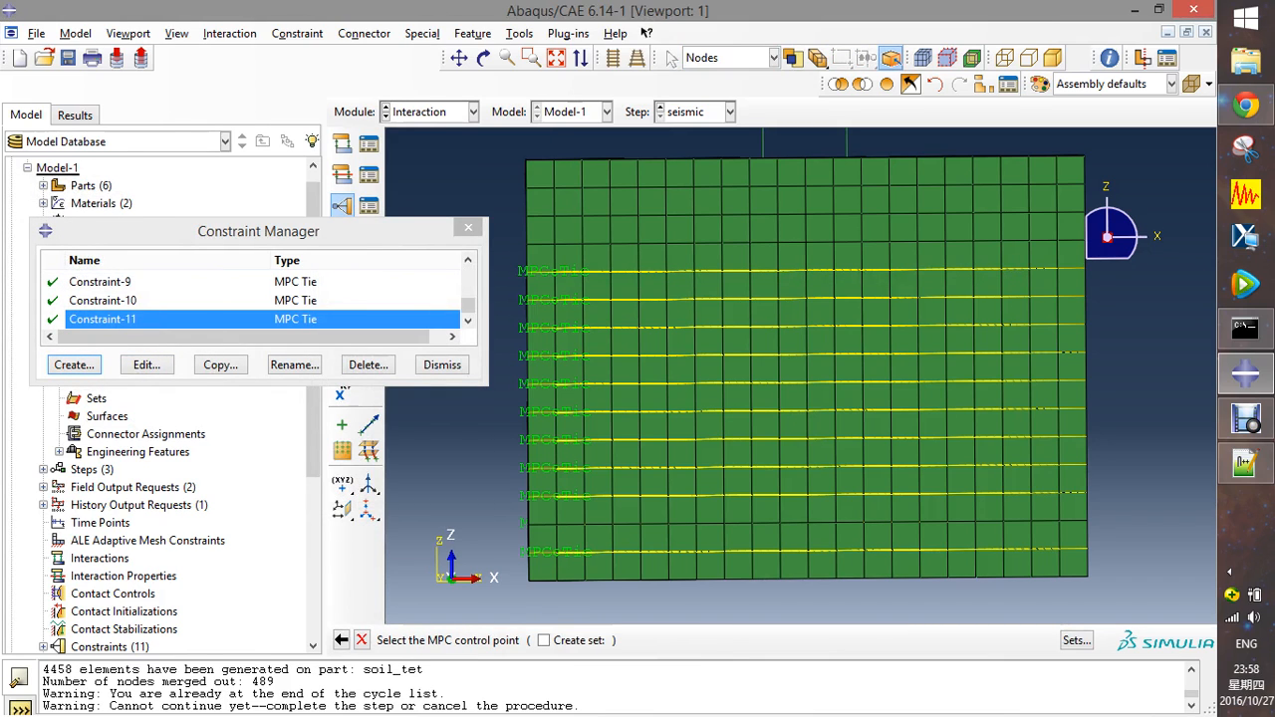
left_click(554, 244)
left_click(719, 639)
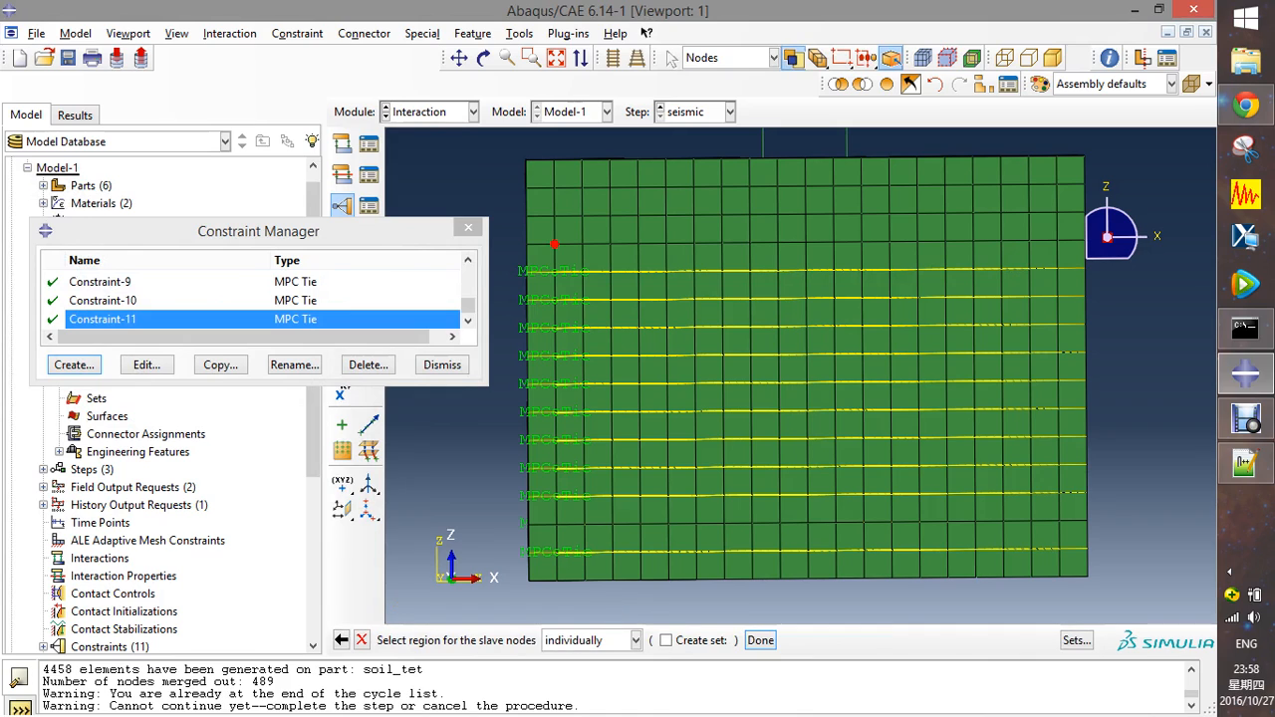
left_click_drag(512, 231, 1141, 255)
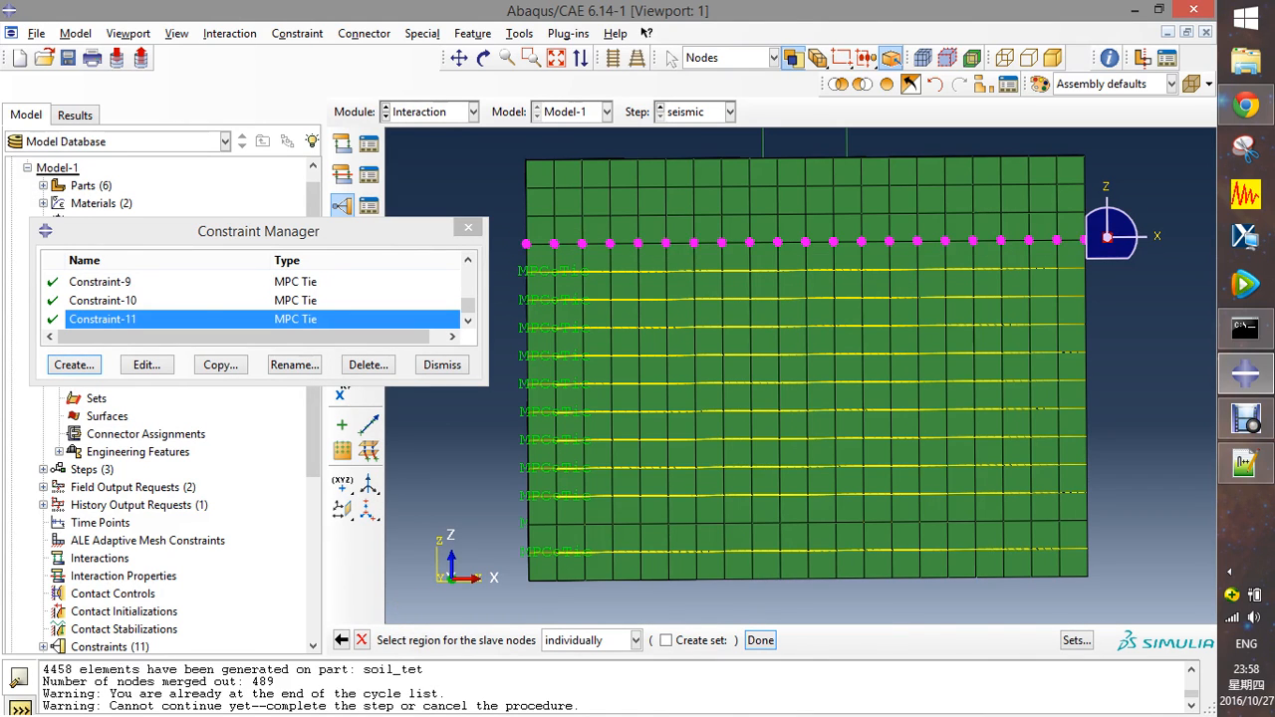
left_click(760, 641)
left_click(196, 307)
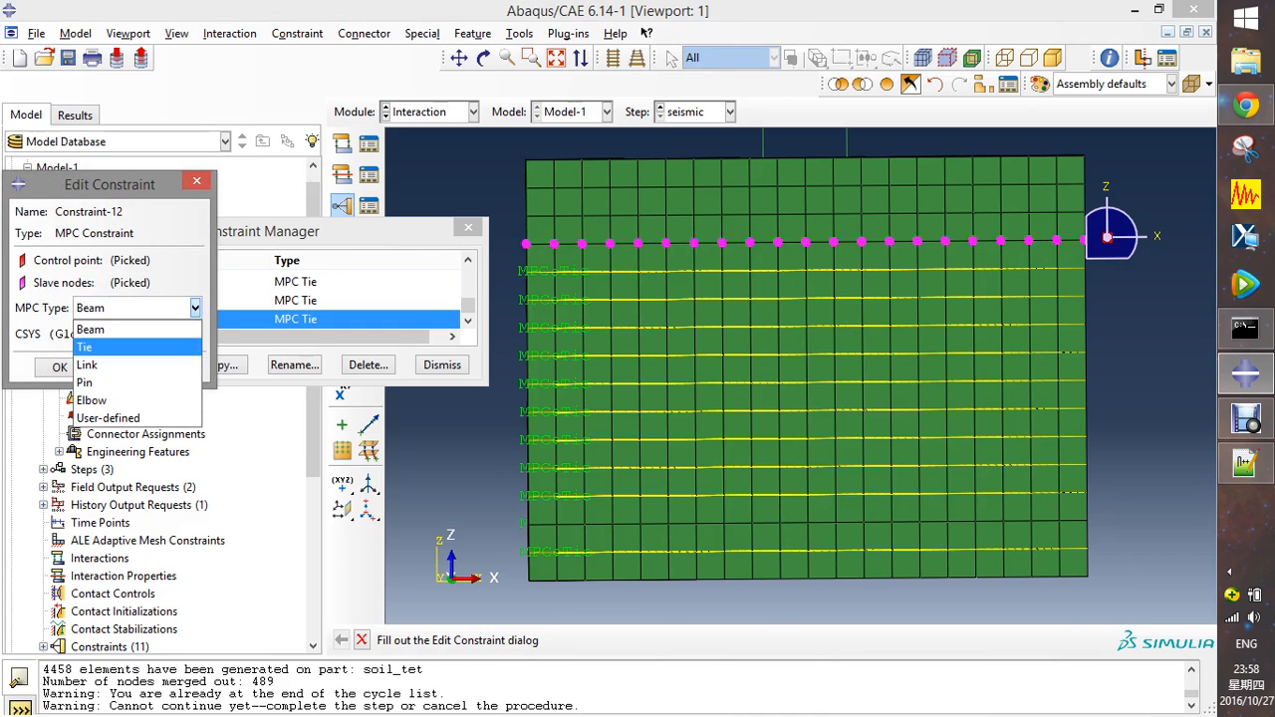
left_click(84, 347)
left_click(60, 367)
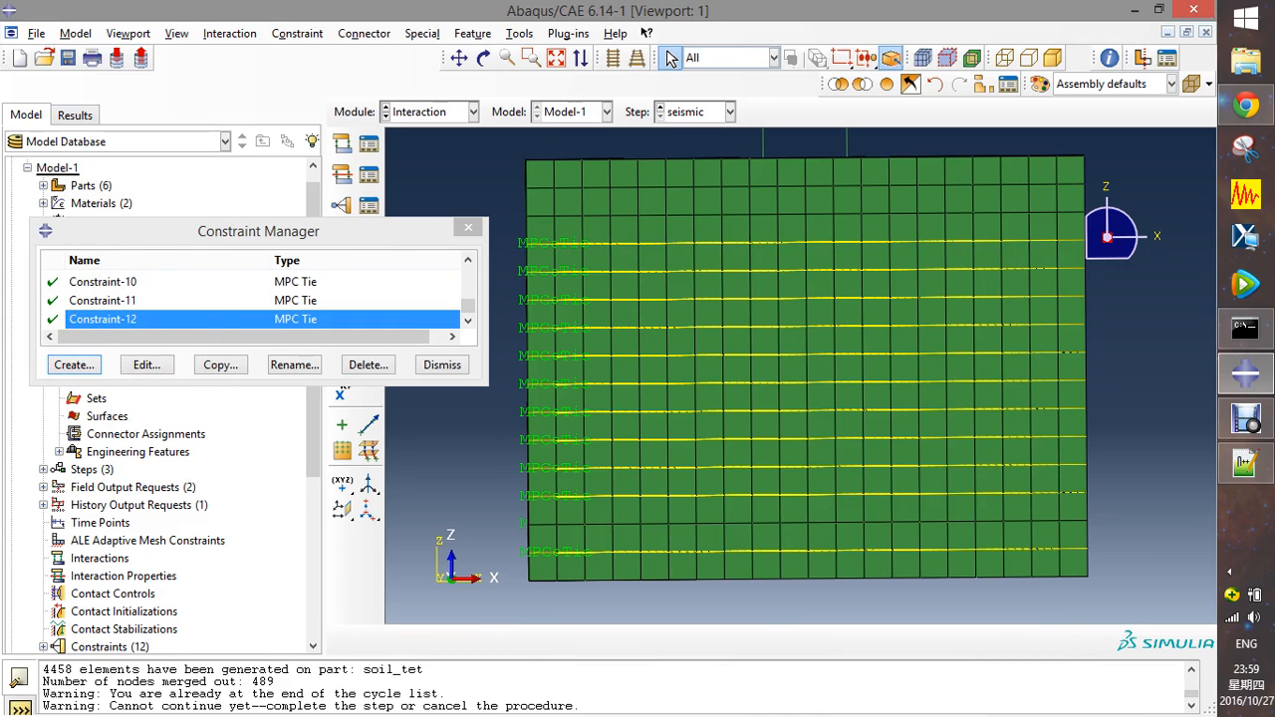
- Create an MPC Tie constraint for the node layer thirteen elements above the base, controlled by the node one in from the low-X edge
left_click(74, 365)
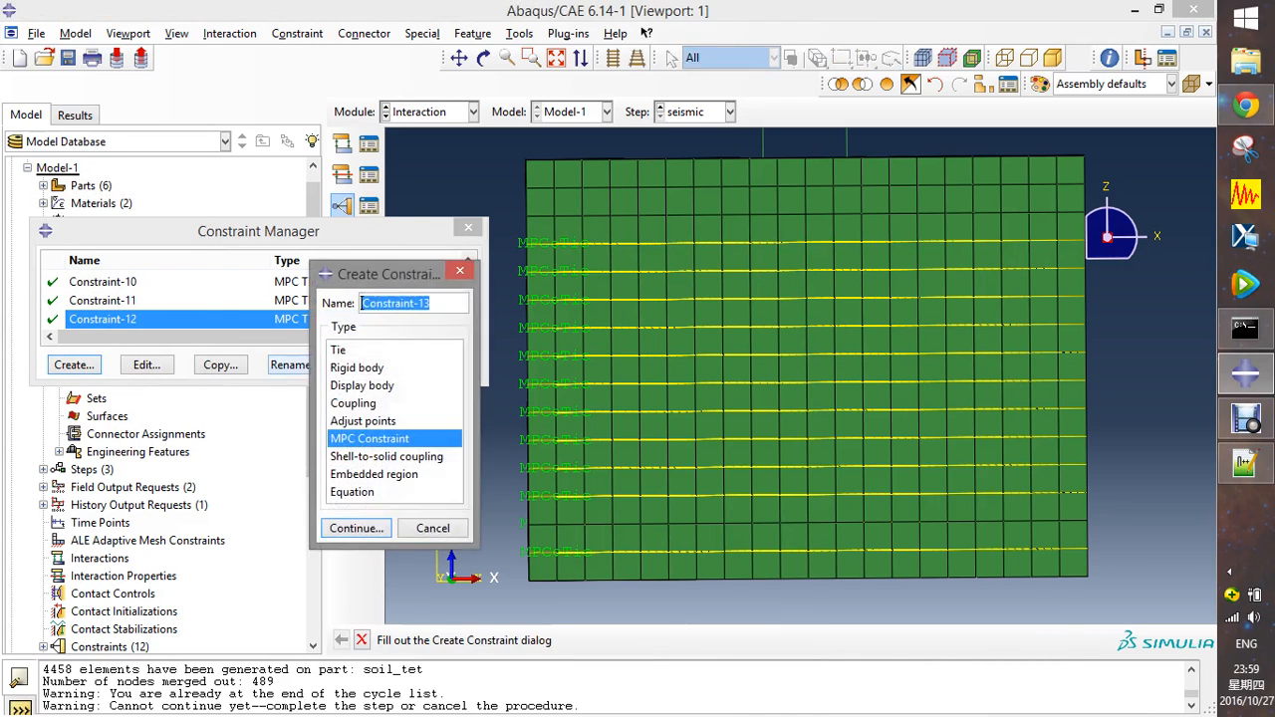
left_click(356, 528)
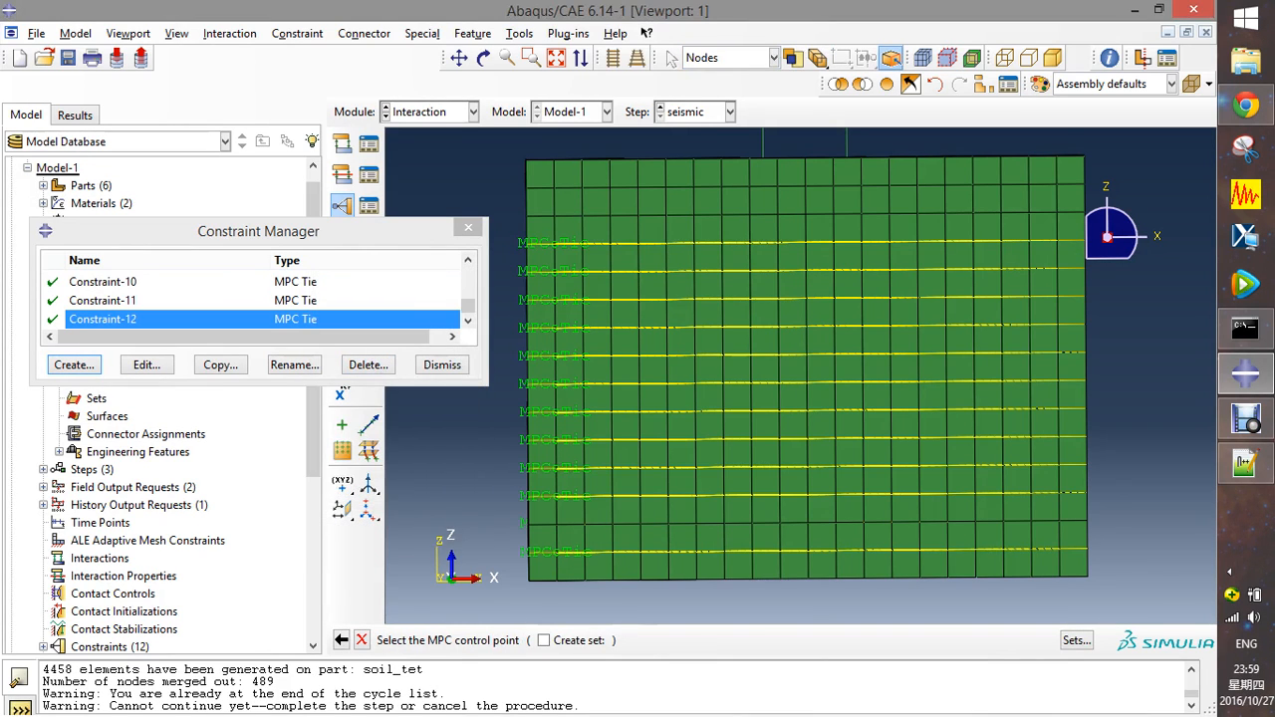
left_click(554, 215)
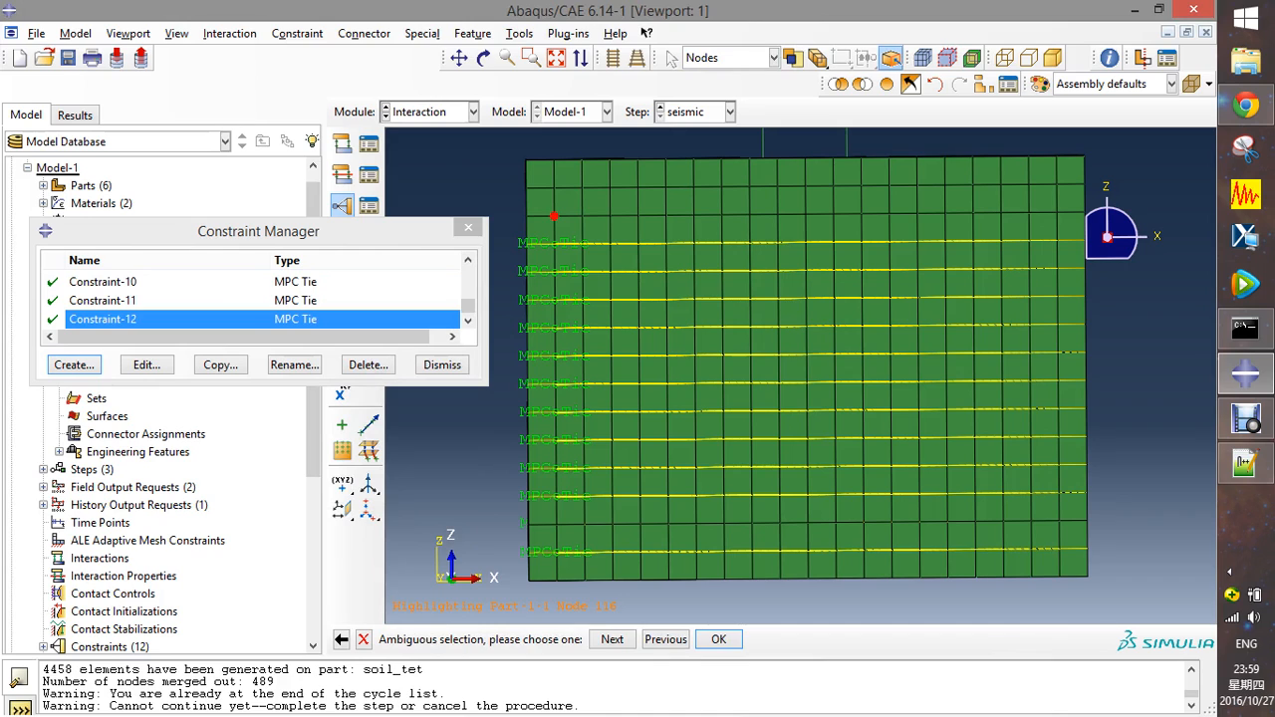
middle_click(554, 215)
left_click_drag(512, 200, 1122, 228)
middle_click(1122, 228)
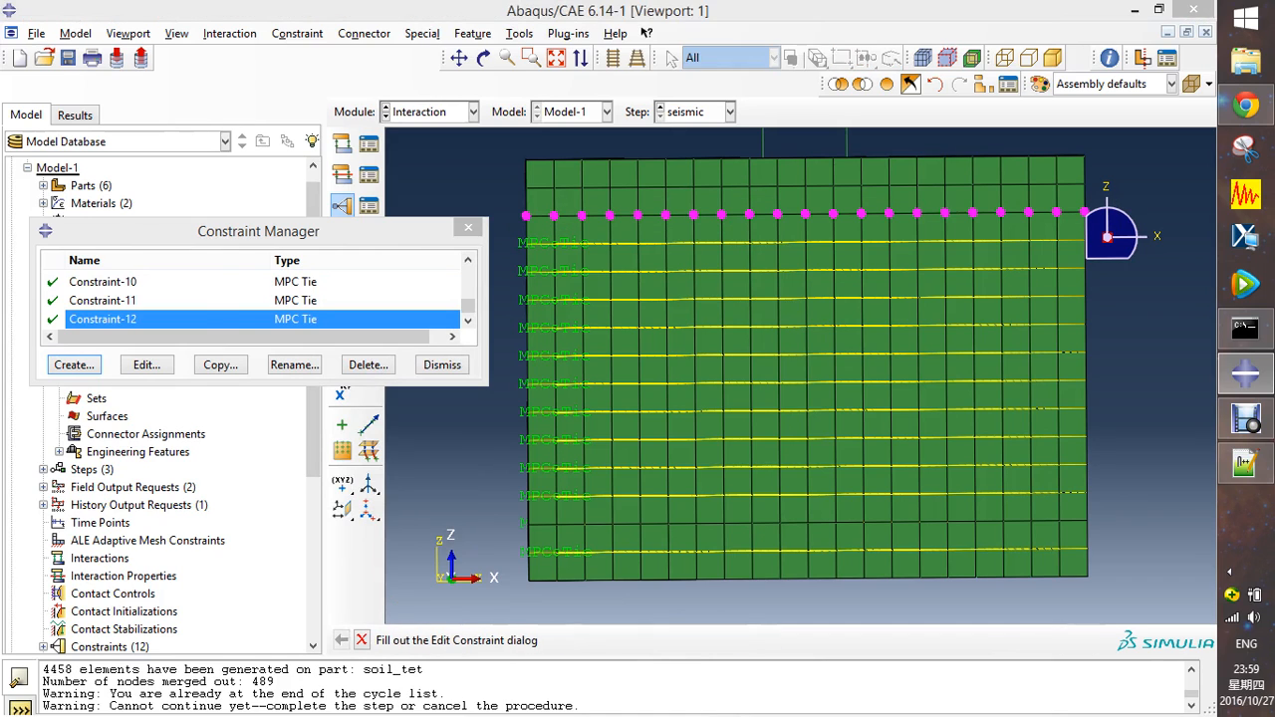
left_click(195, 308)
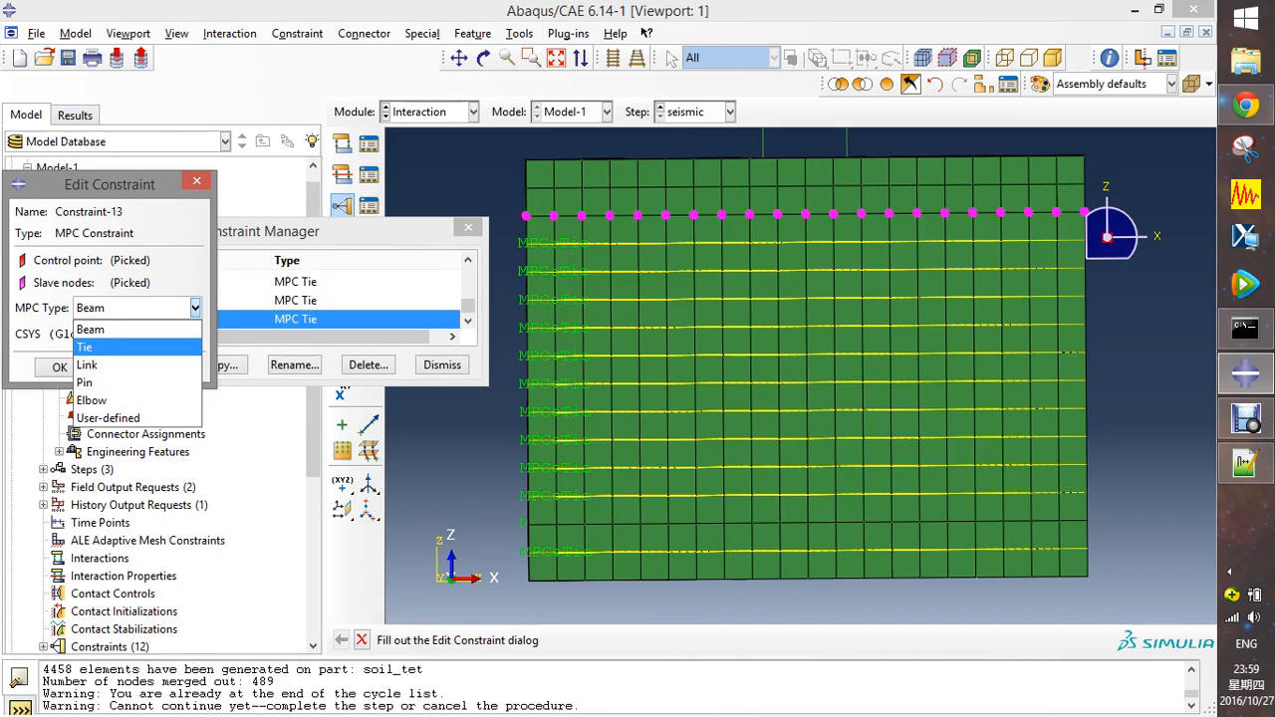
left_click(127, 348)
left_click(59, 368)
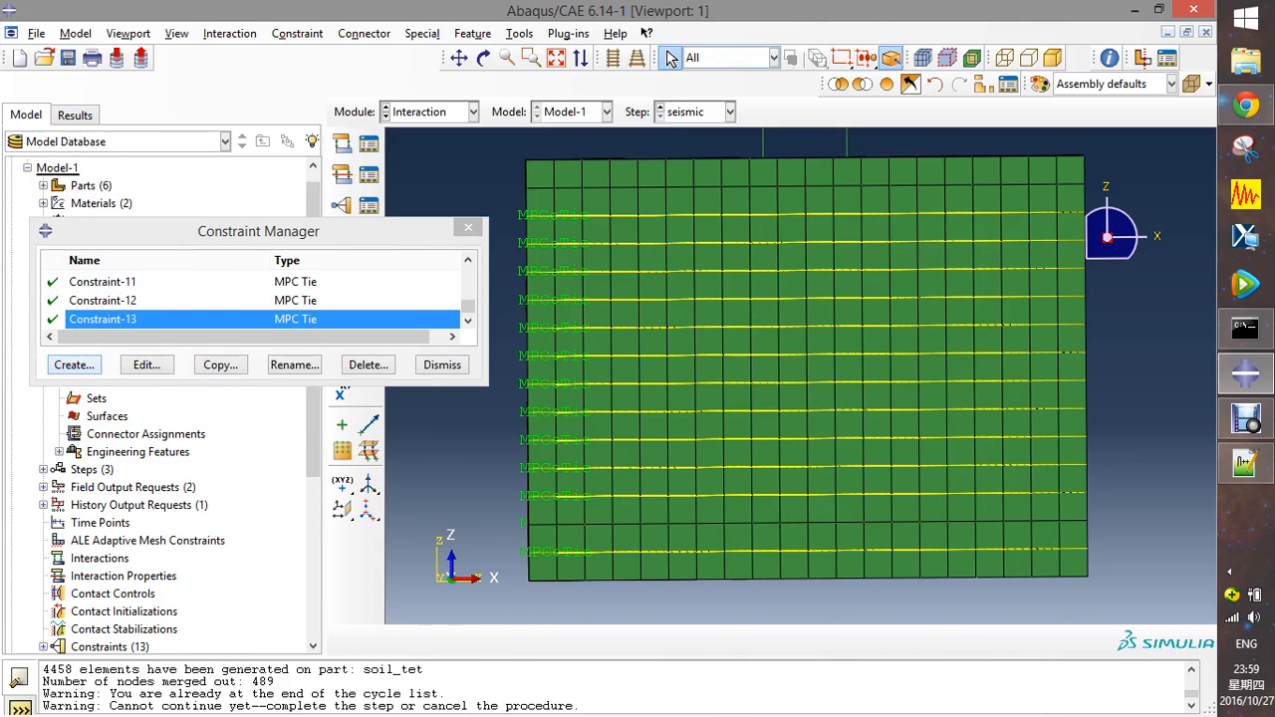
- Create an MPC Tie constraint for the node layer fourteen elements above the base, controlled by the node one in from the low-X edge
left_click(72, 365)
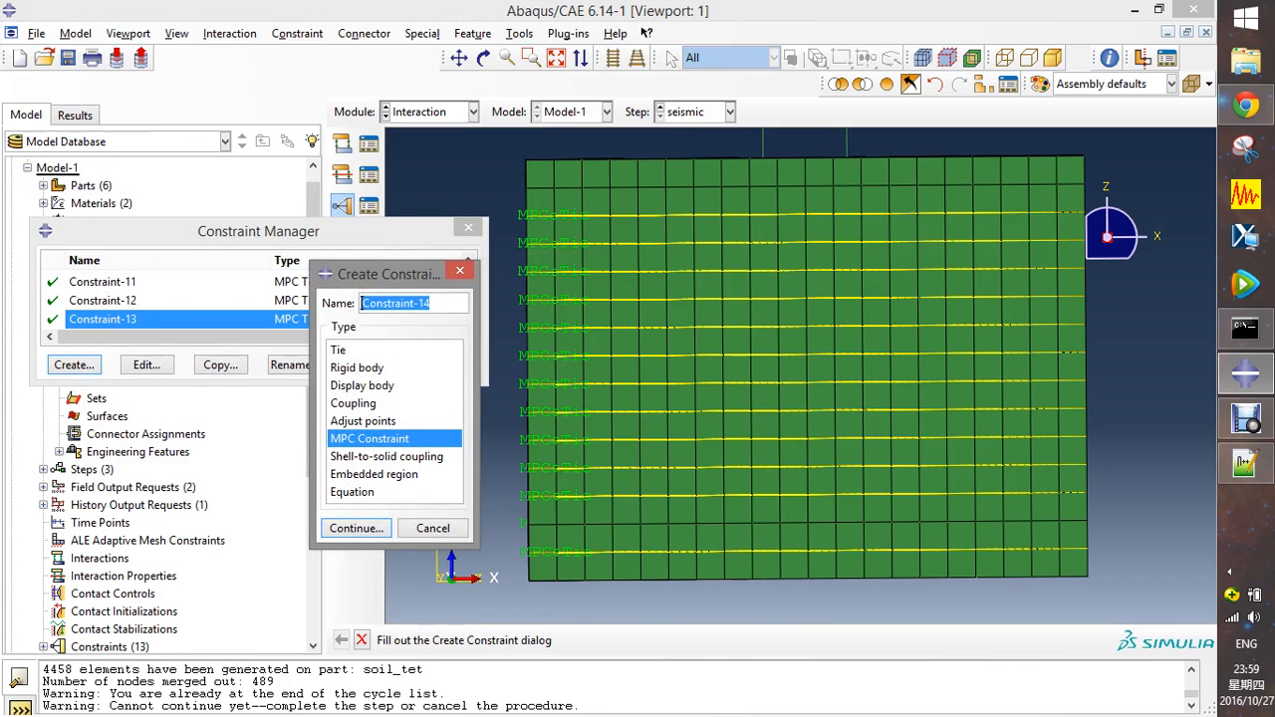
left_click(355, 528)
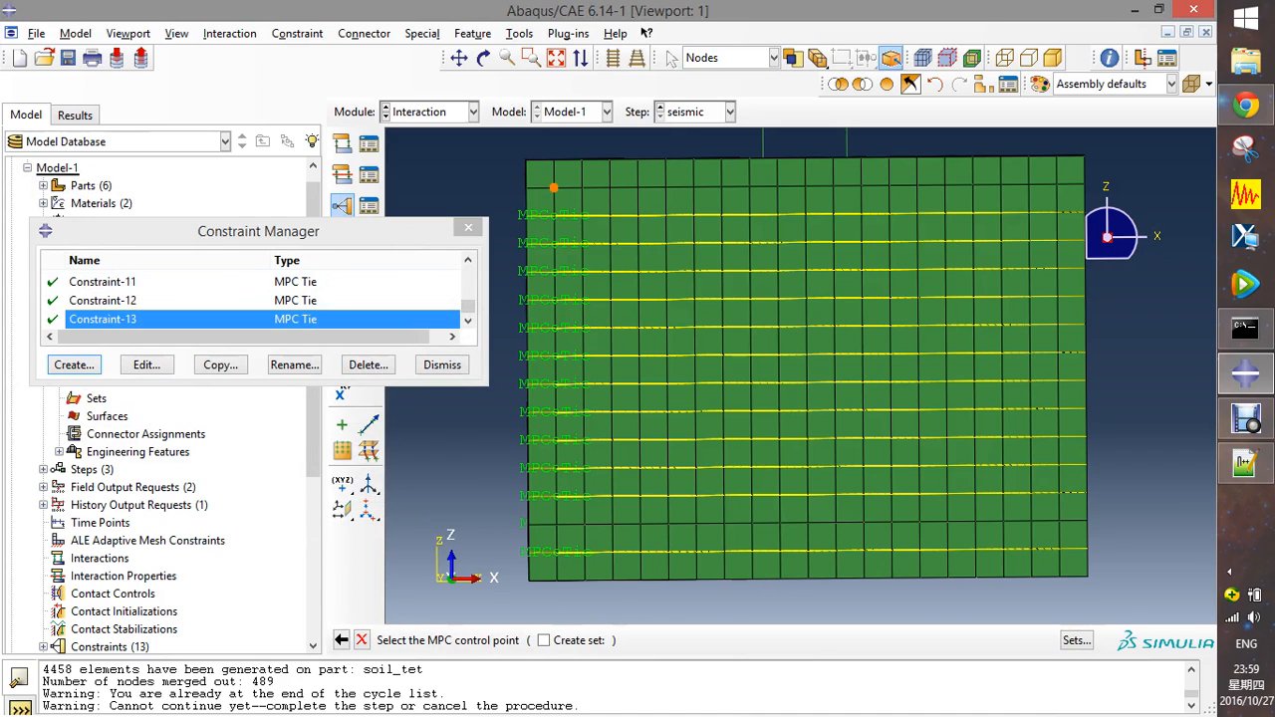
left_click(554, 188)
middle_click(554, 187)
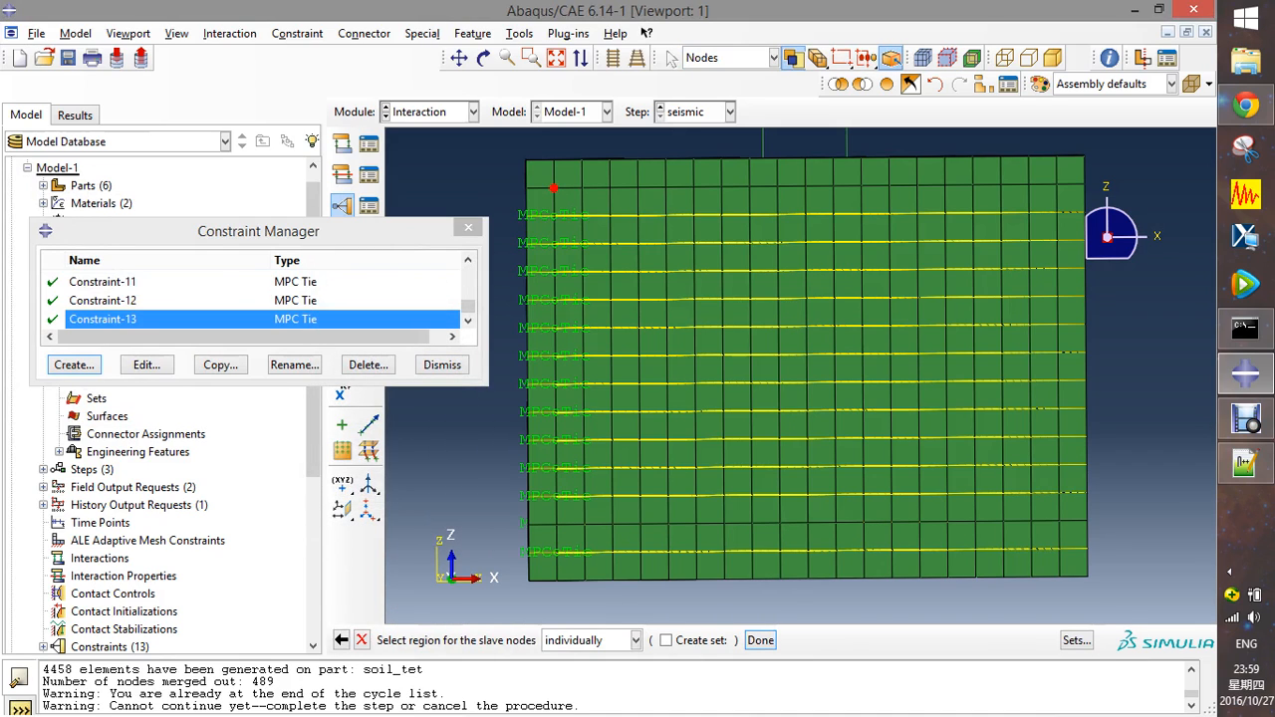
left_click_drag(493, 177, 1124, 198)
middle_click(1124, 198)
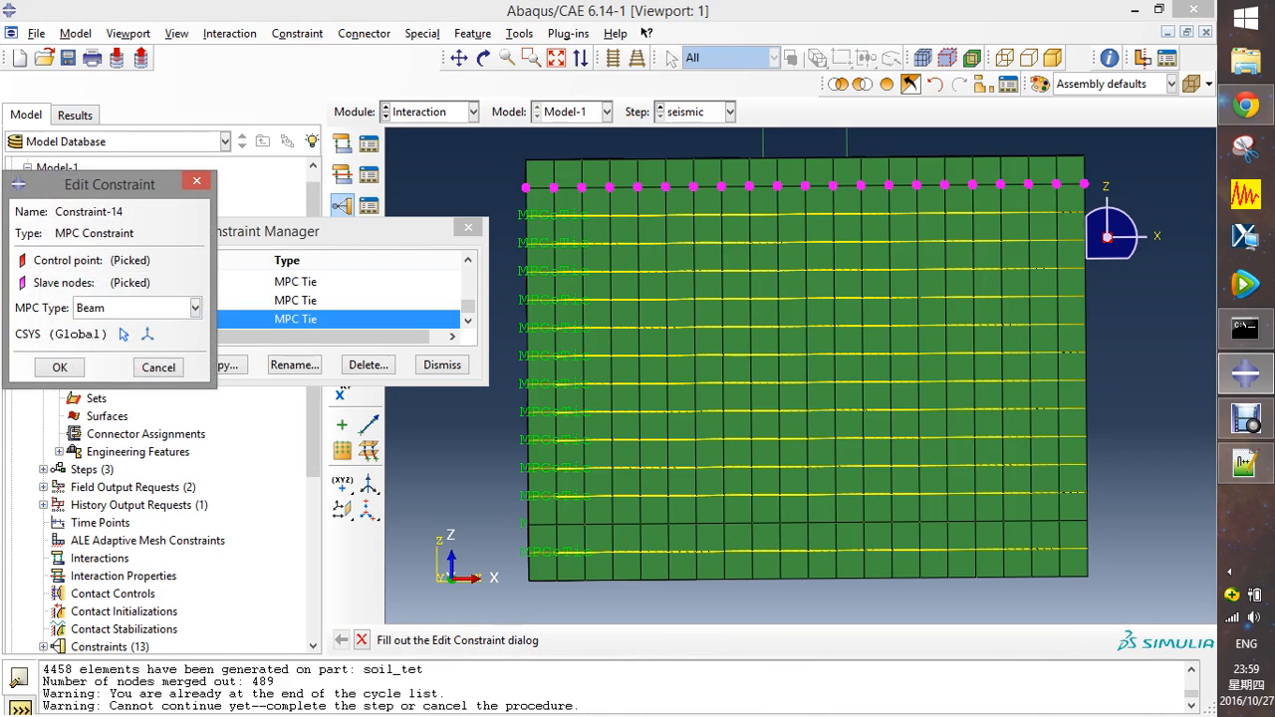
left_click(195, 308)
left_click(80, 344)
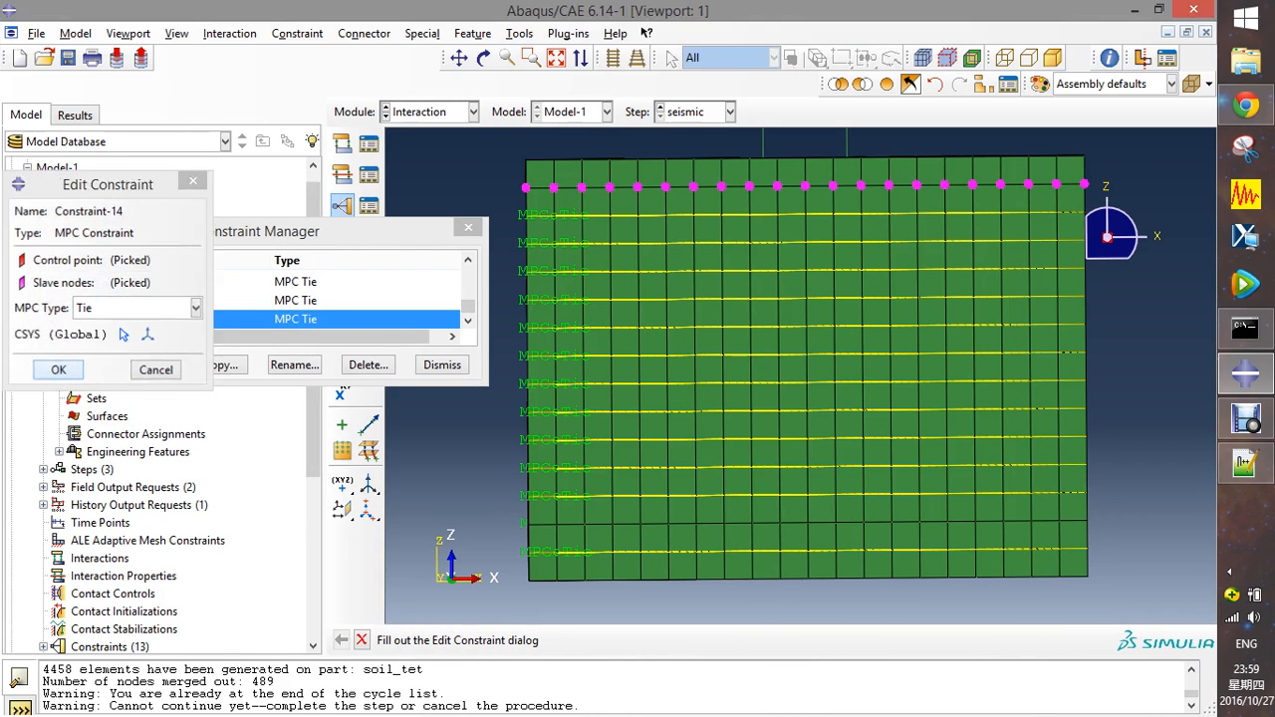
left_click(59, 369)
- Create an MPC Tie constraint for the soil's top node layer, controlled by the node one in from the low-X edge, and close the Constraint Manager
left_click(75, 365)
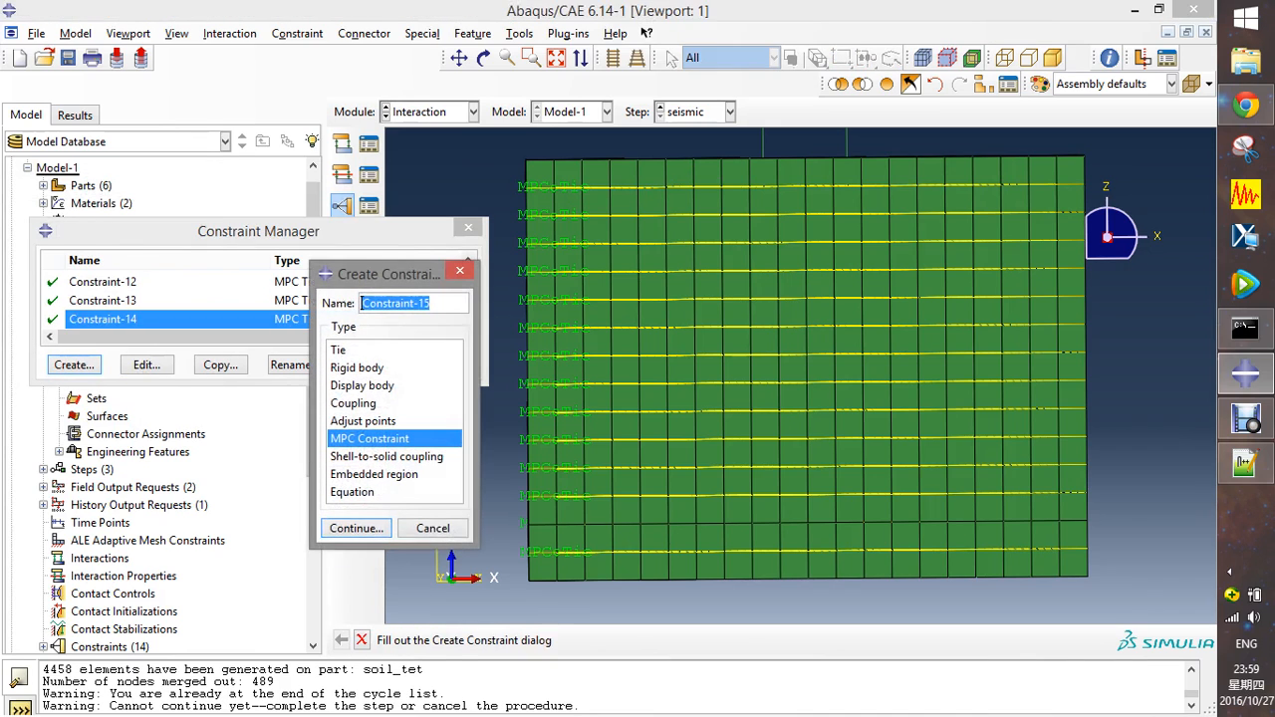
left_click(356, 528)
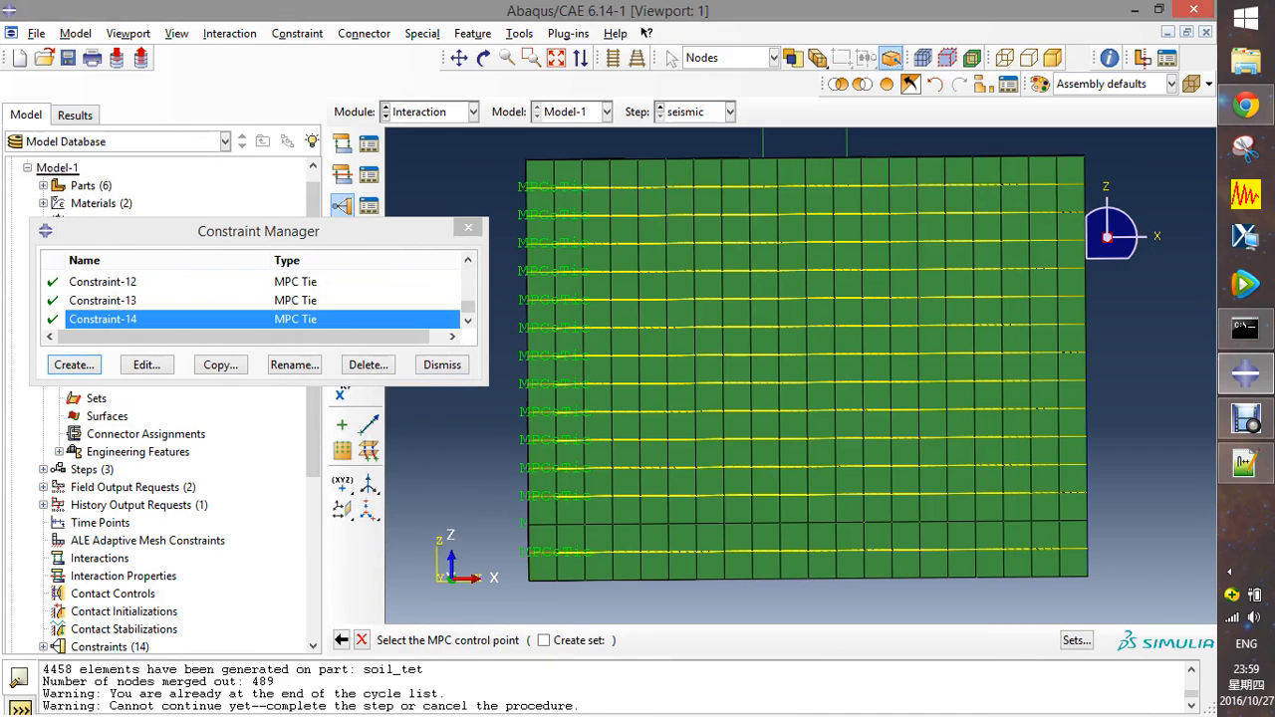
left_click(554, 160)
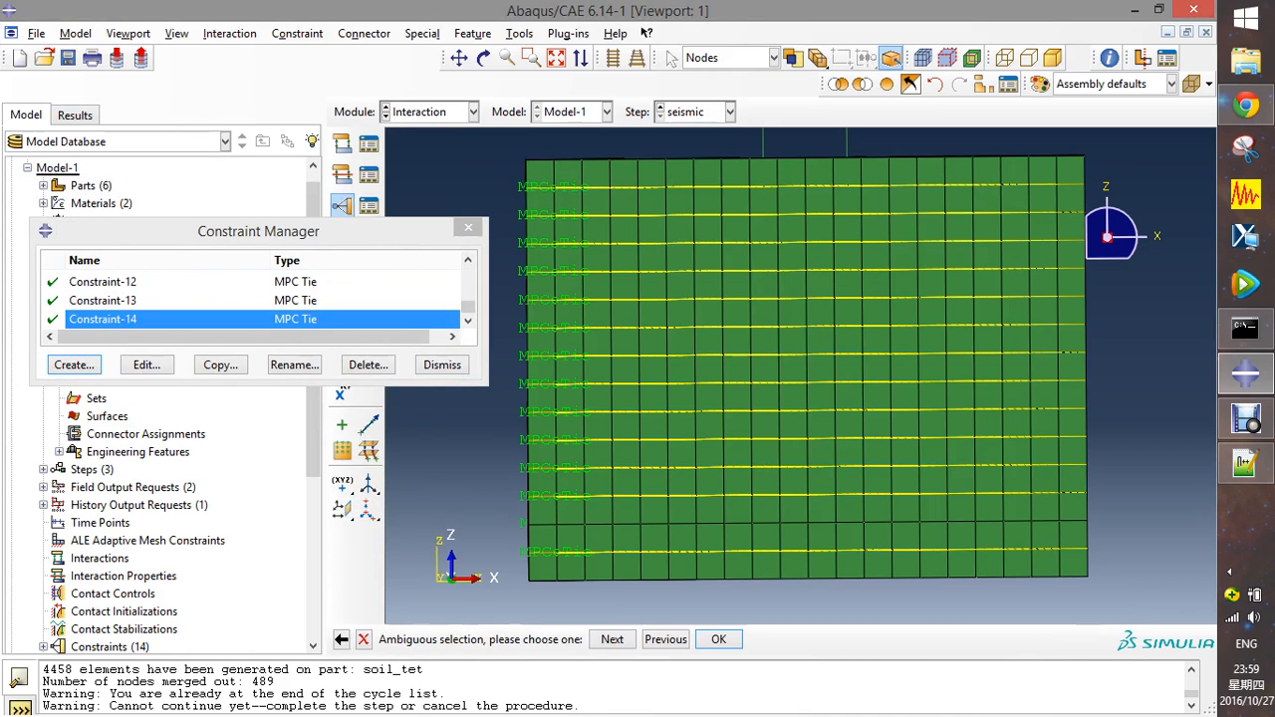
middle_click(554, 160)
left_click_drag(491, 151, 1096, 171)
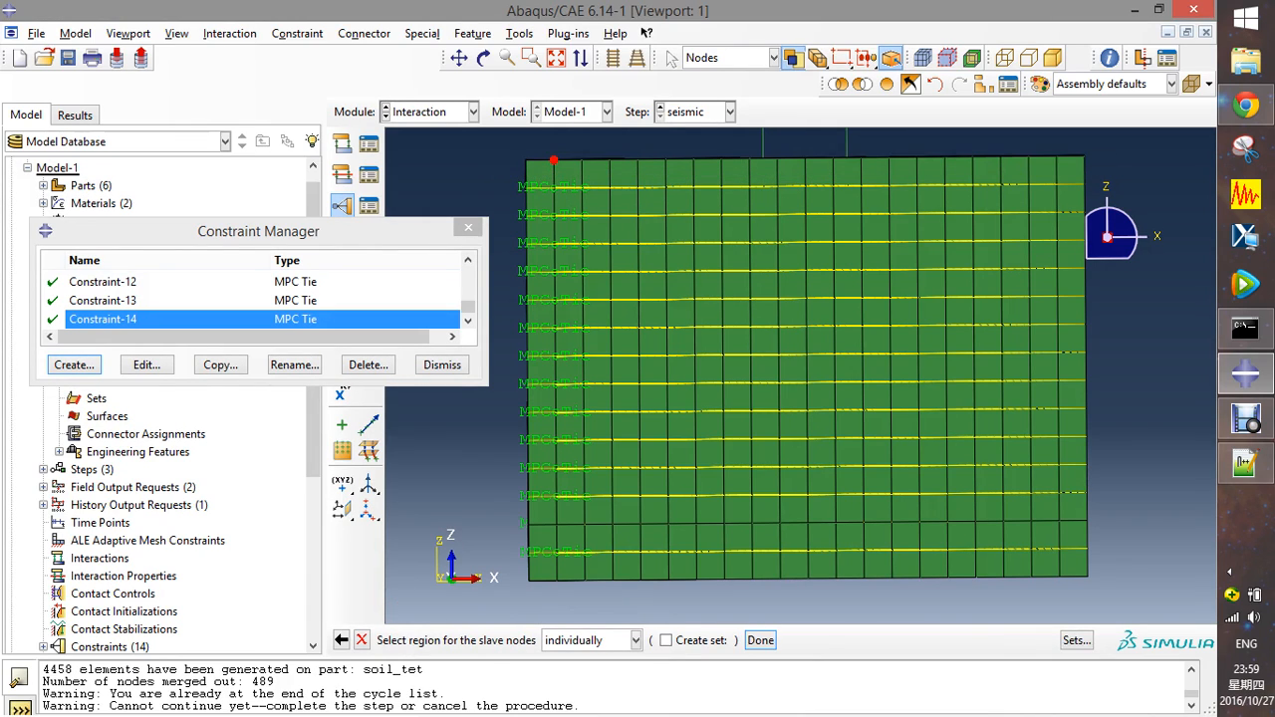
middle_click(1096, 171)
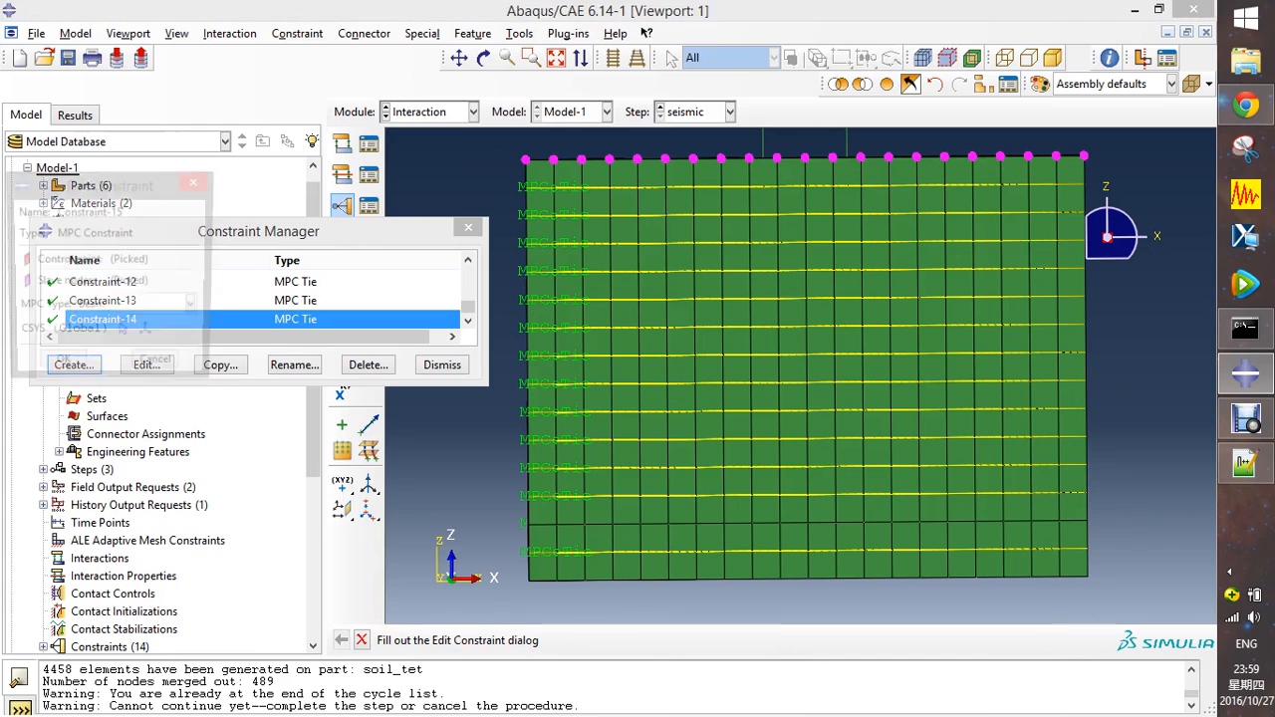
left_click(196, 308)
left_click(40, 348)
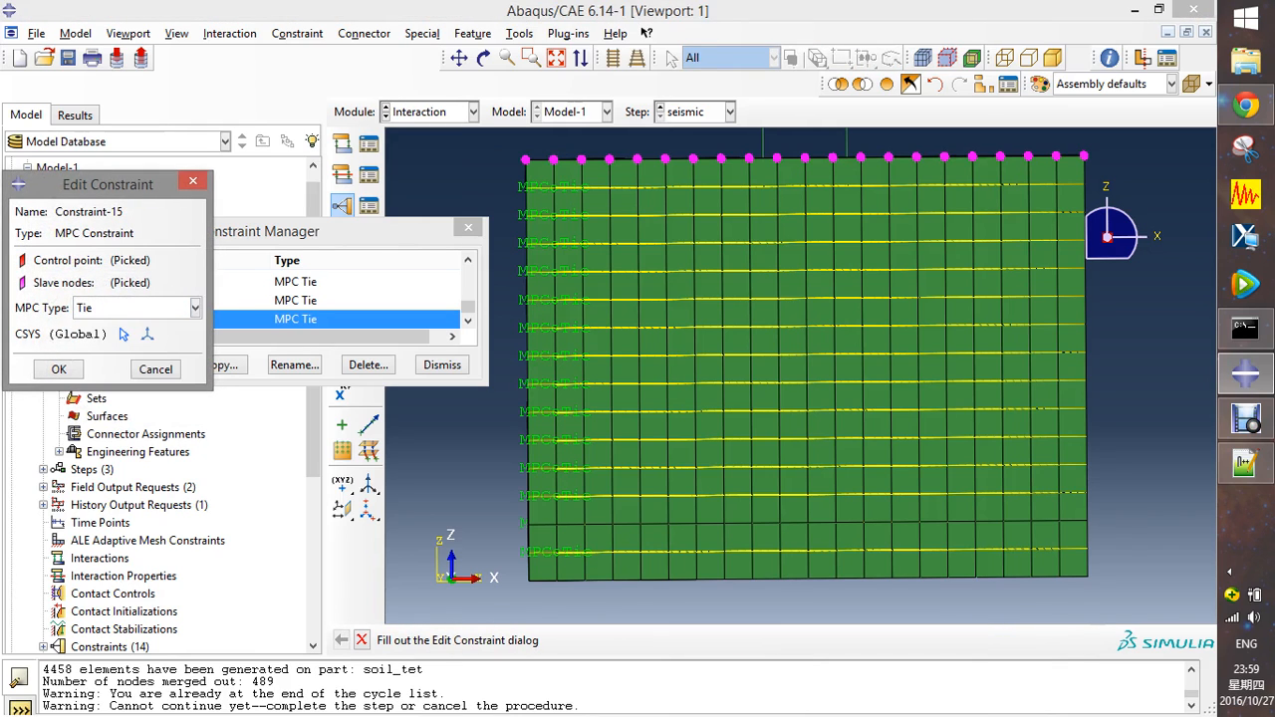
left_click(60, 367)
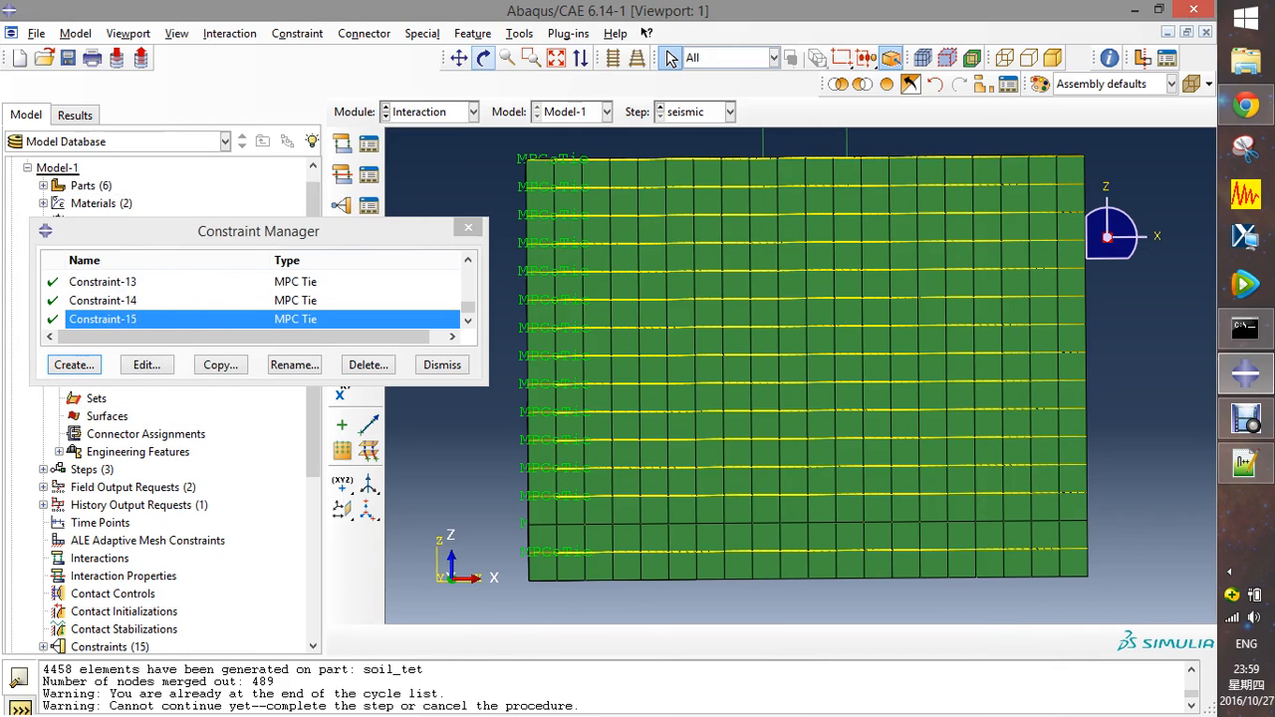
left_click(483, 58)
left_click_drag(774, 313, 730, 349)
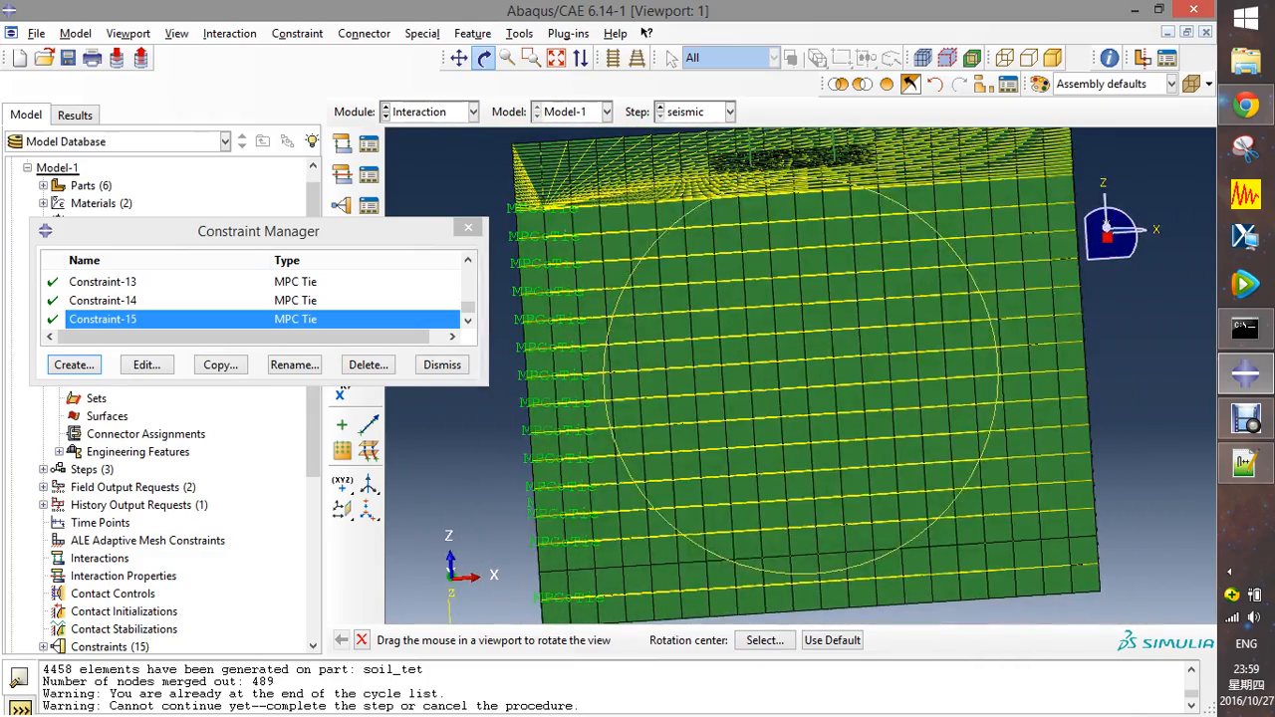
left_click(469, 227)
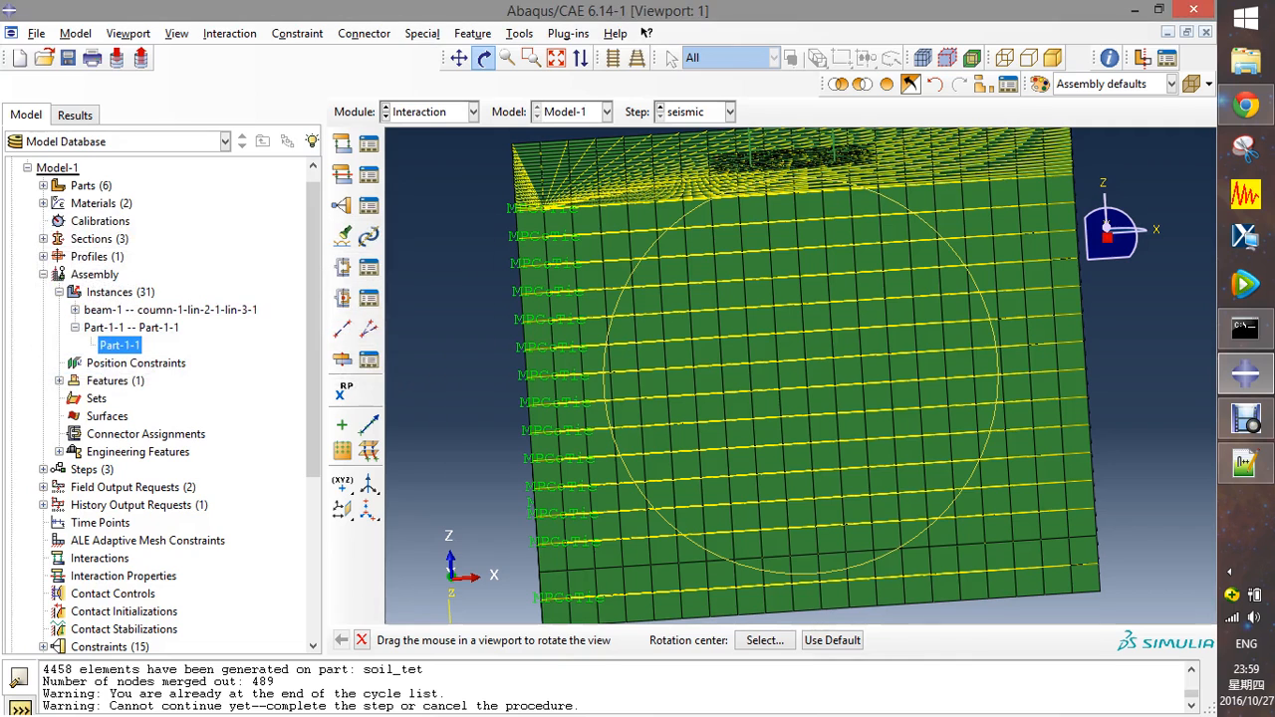
- Review the defined materials and the section assignments of Part-1 in the Property module
left_click(472, 112)
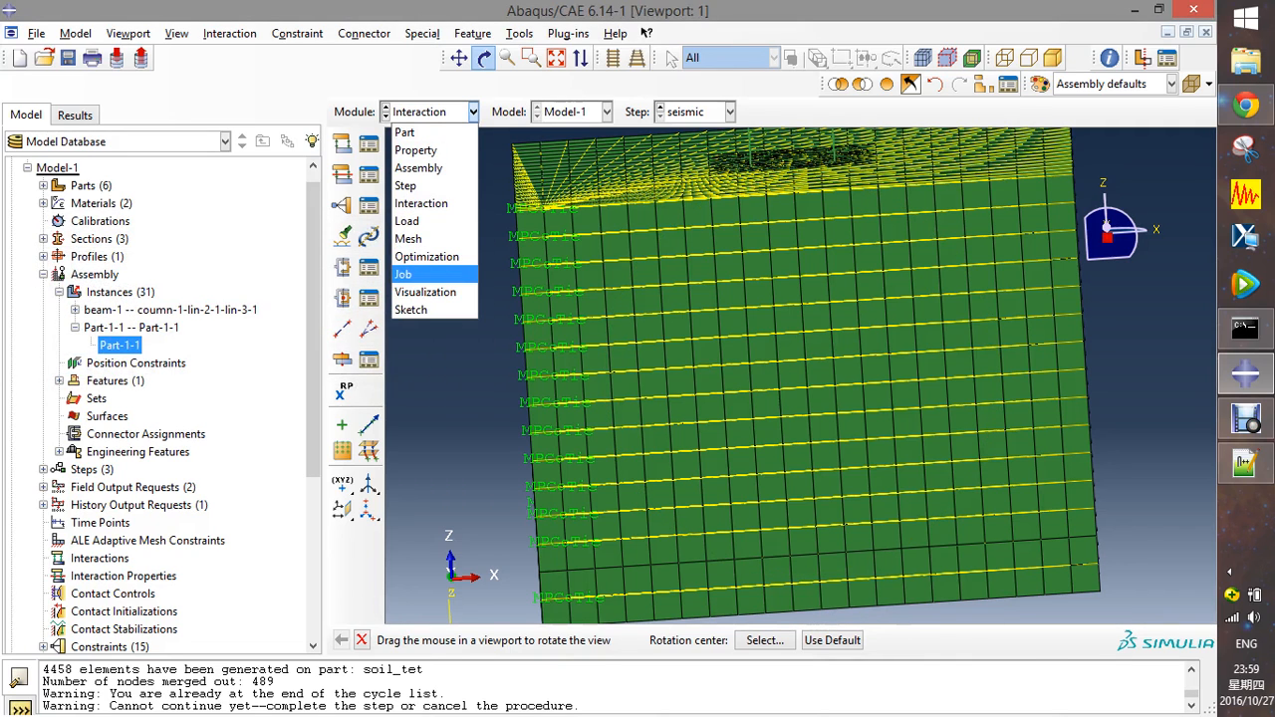
left_click(435, 274)
left_click(473, 86)
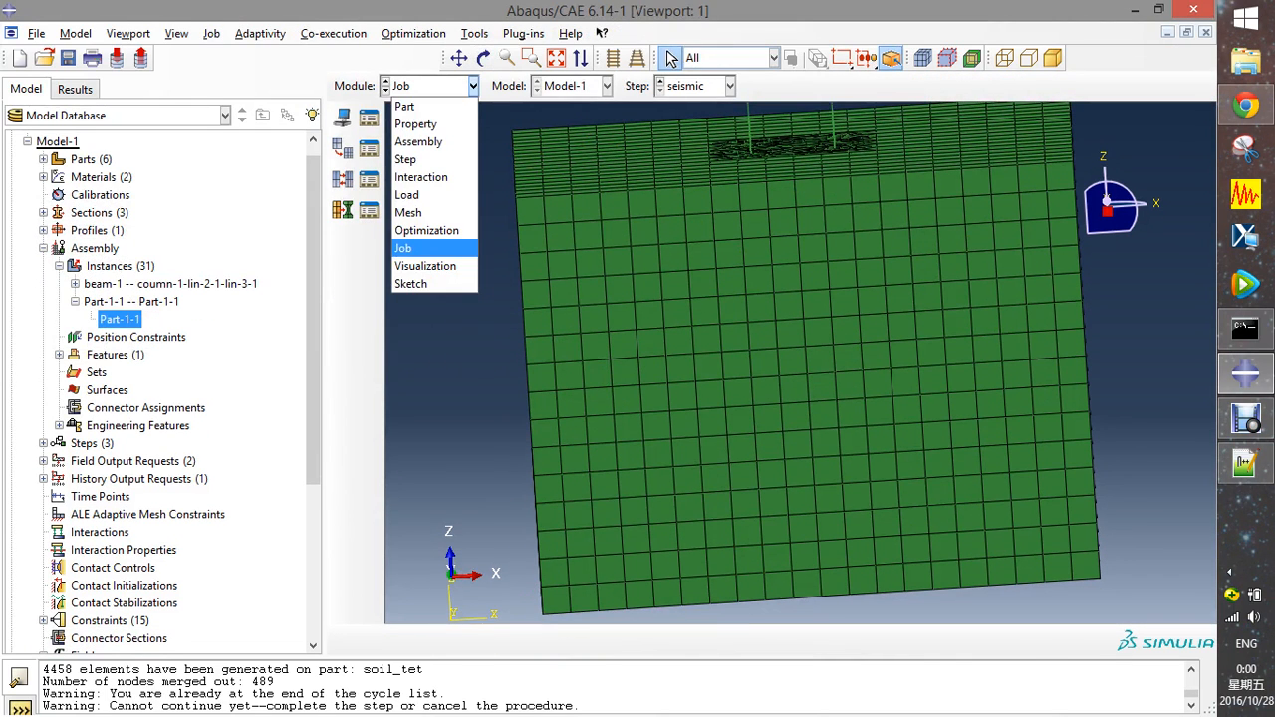
left_click(404, 106)
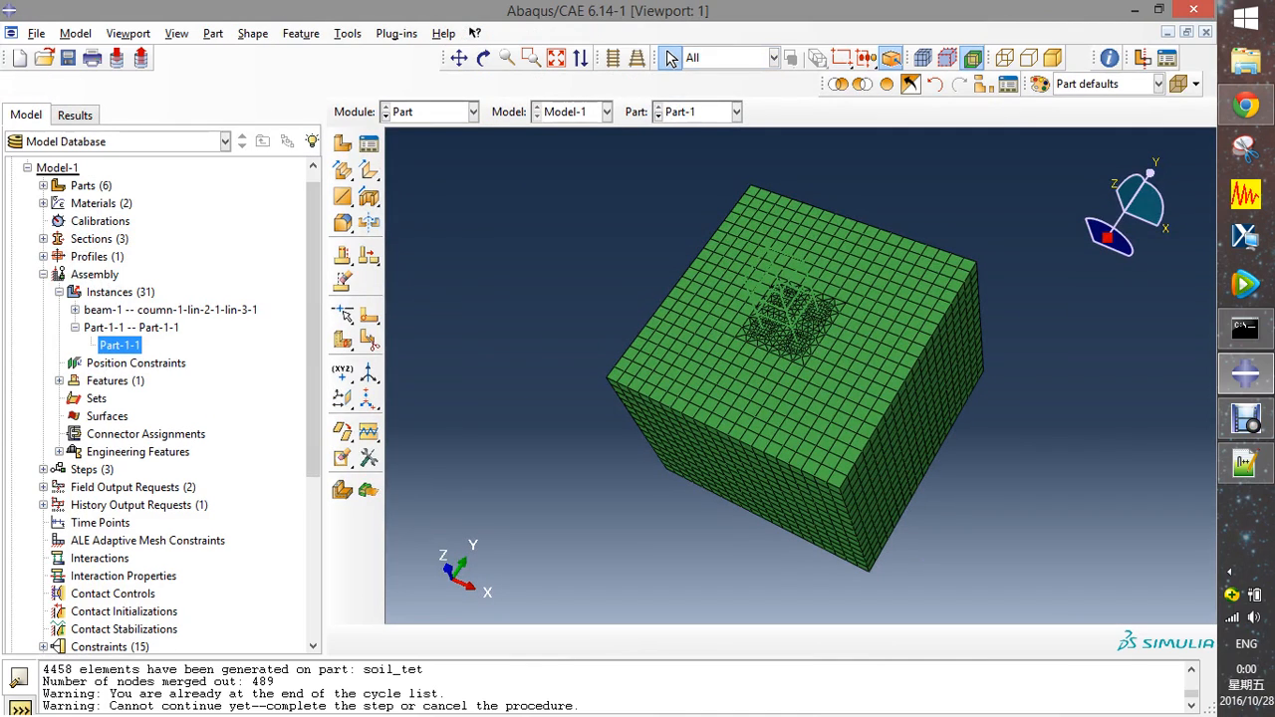
left_click(472, 112)
left_click(415, 150)
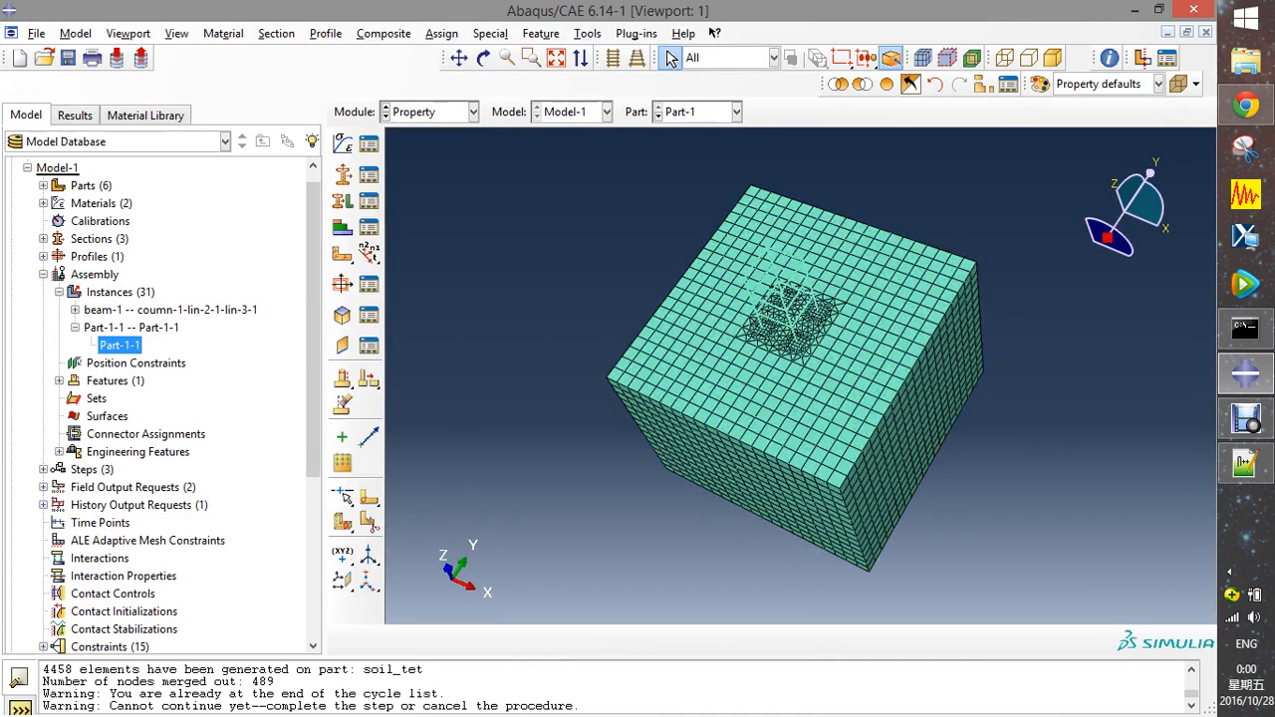
left_click(369, 144)
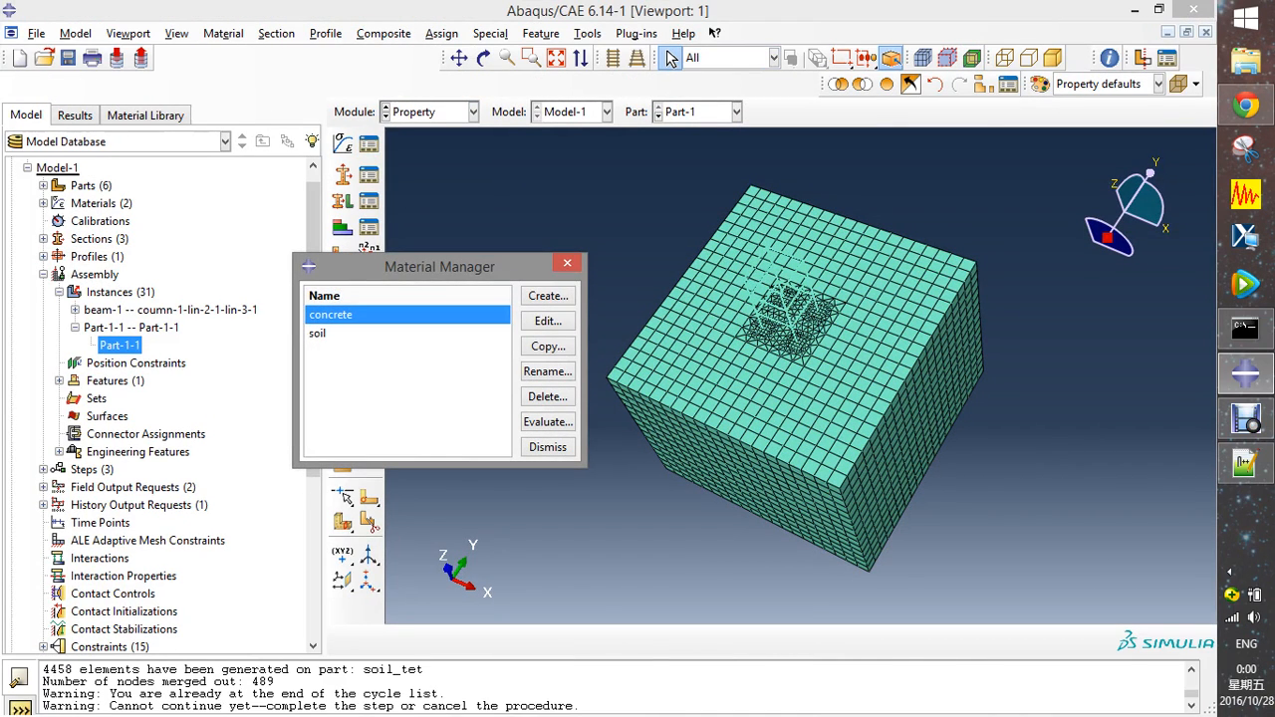
left_click(547, 448)
left_click(368, 201)
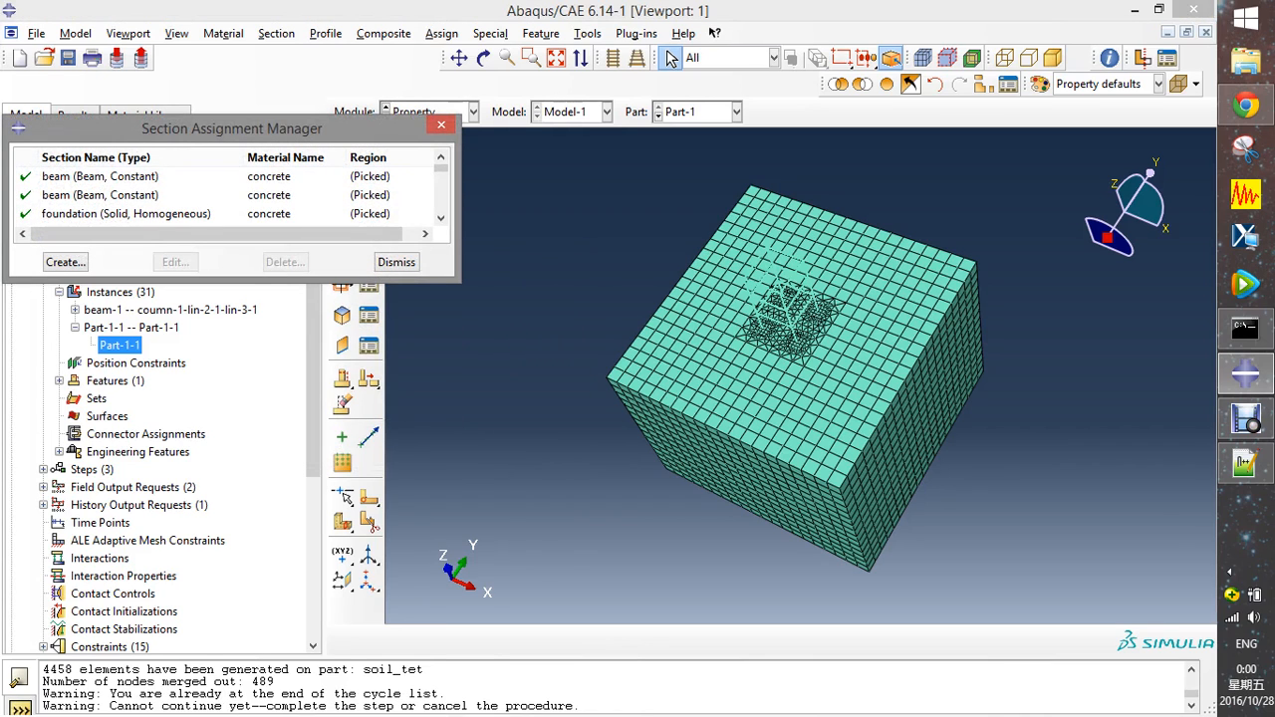
left_click(397, 262)
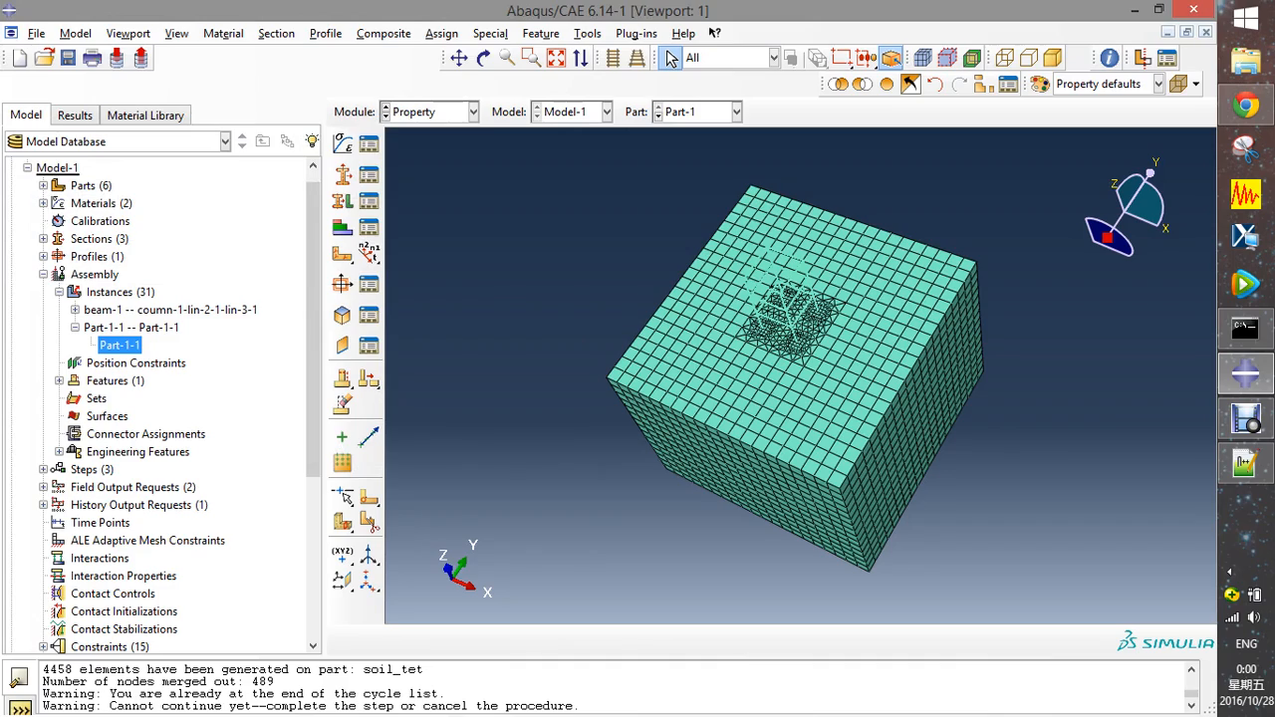
- Examine the merged mesh of Part-1 around the frame and the refined foundation area on the soil surface
left_click(483, 58)
left_click_drag(797, 418, 765, 283)
left_click_drag(701, 433, 745, 465)
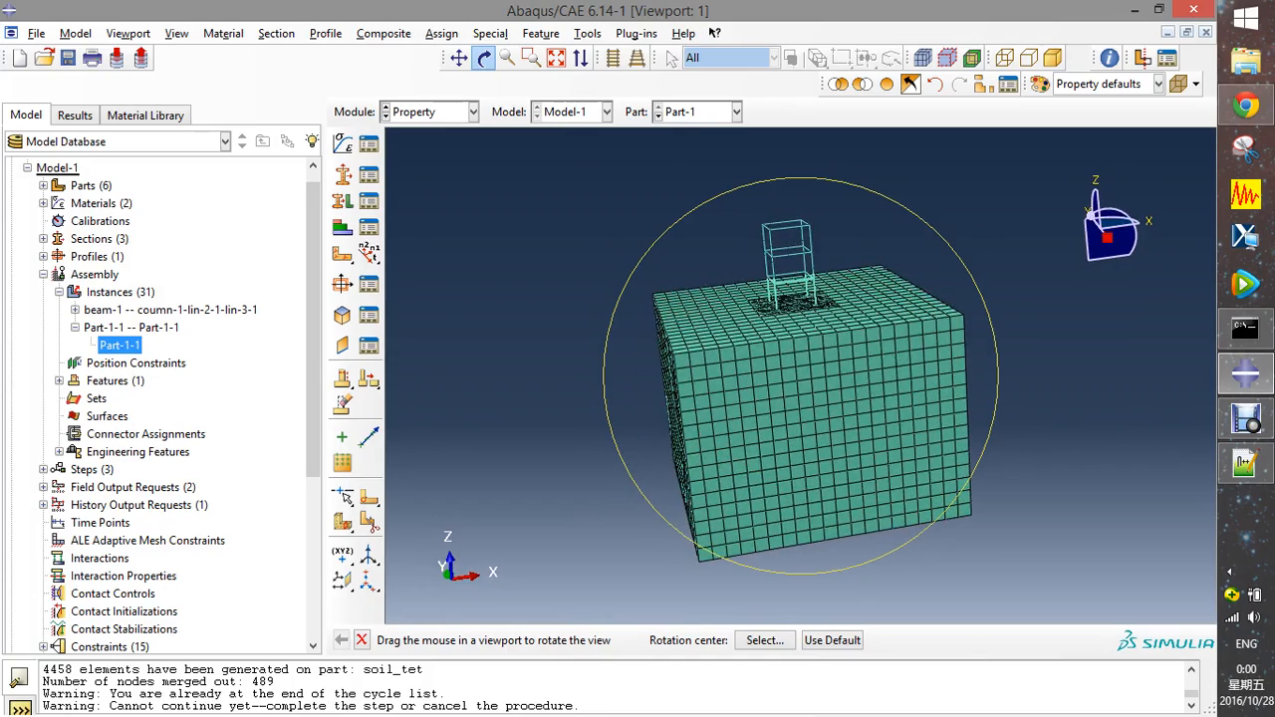
left_click_drag(773, 391, 754, 355)
scroll(797, 379, "up", 5)
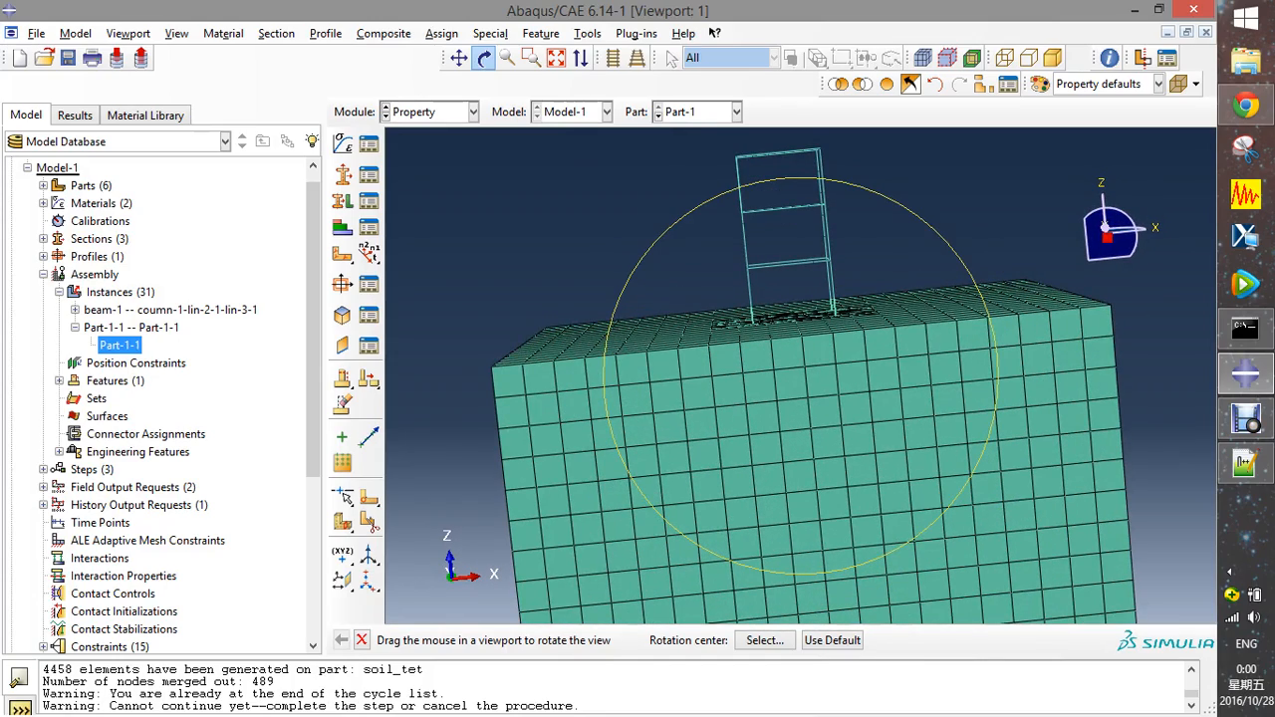
left_click_drag(620, 465, 612, 426)
scroll(837, 283, "down", 2)
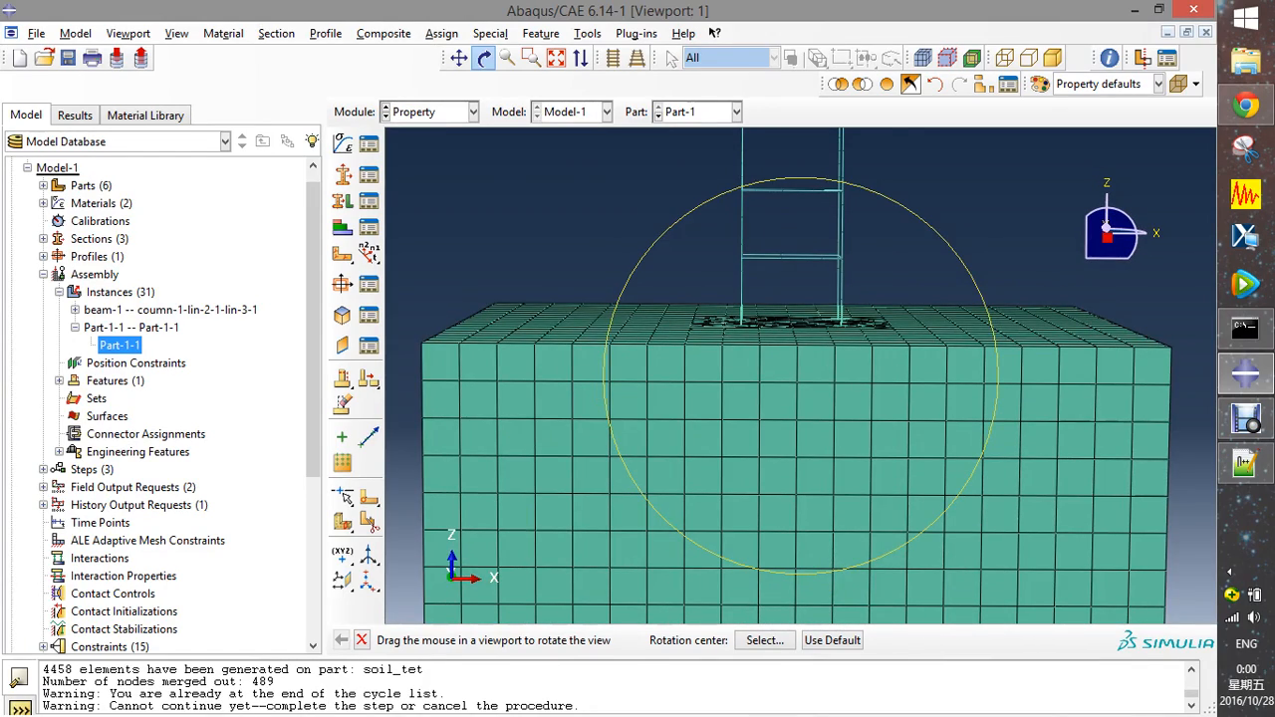
left_click_drag(604, 357, 622, 459)
left_click_drag(723, 298, 837, 424)
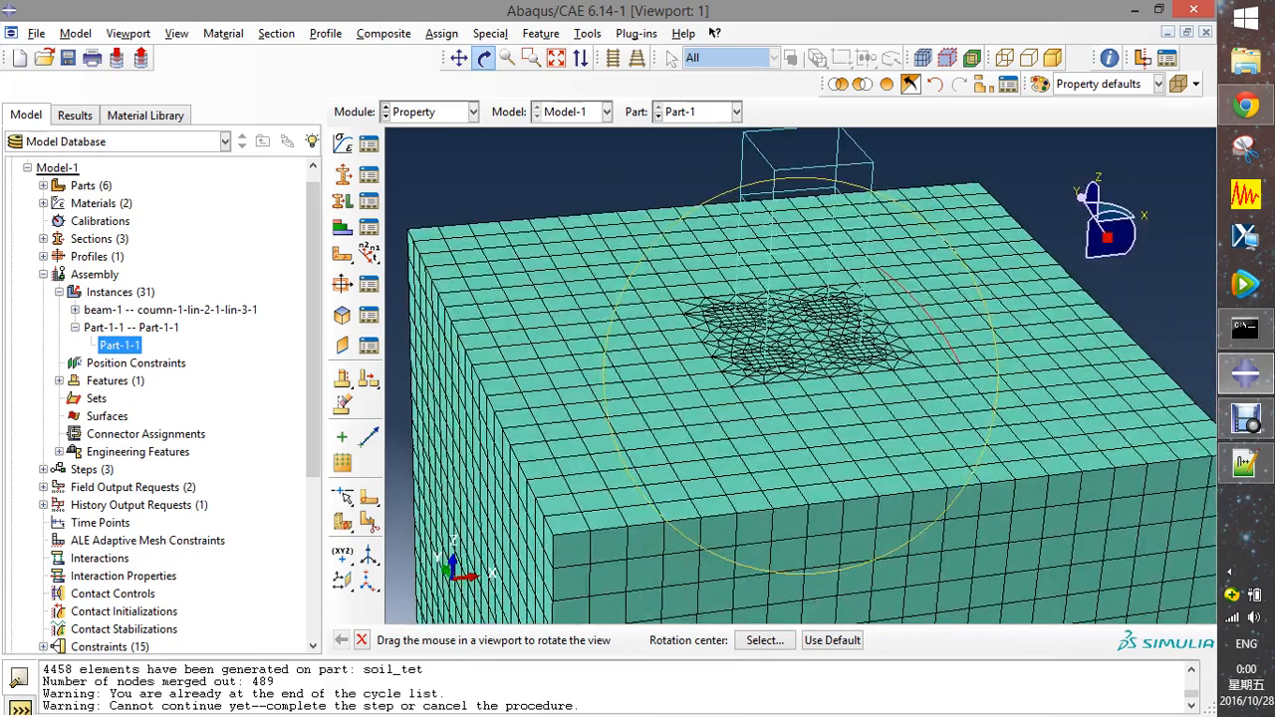
scroll(801, 376, "down", 4)
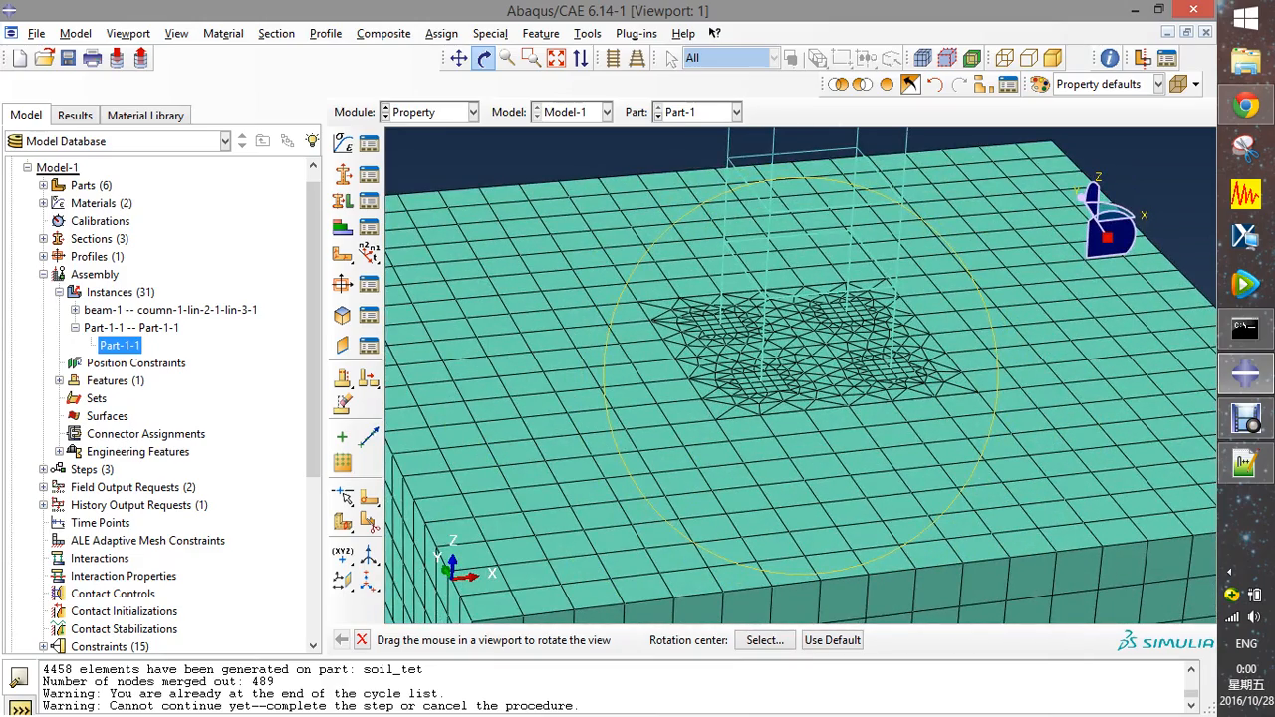
left_click_drag(833, 377, 798, 400)
scroll(801, 375, "up", 4)
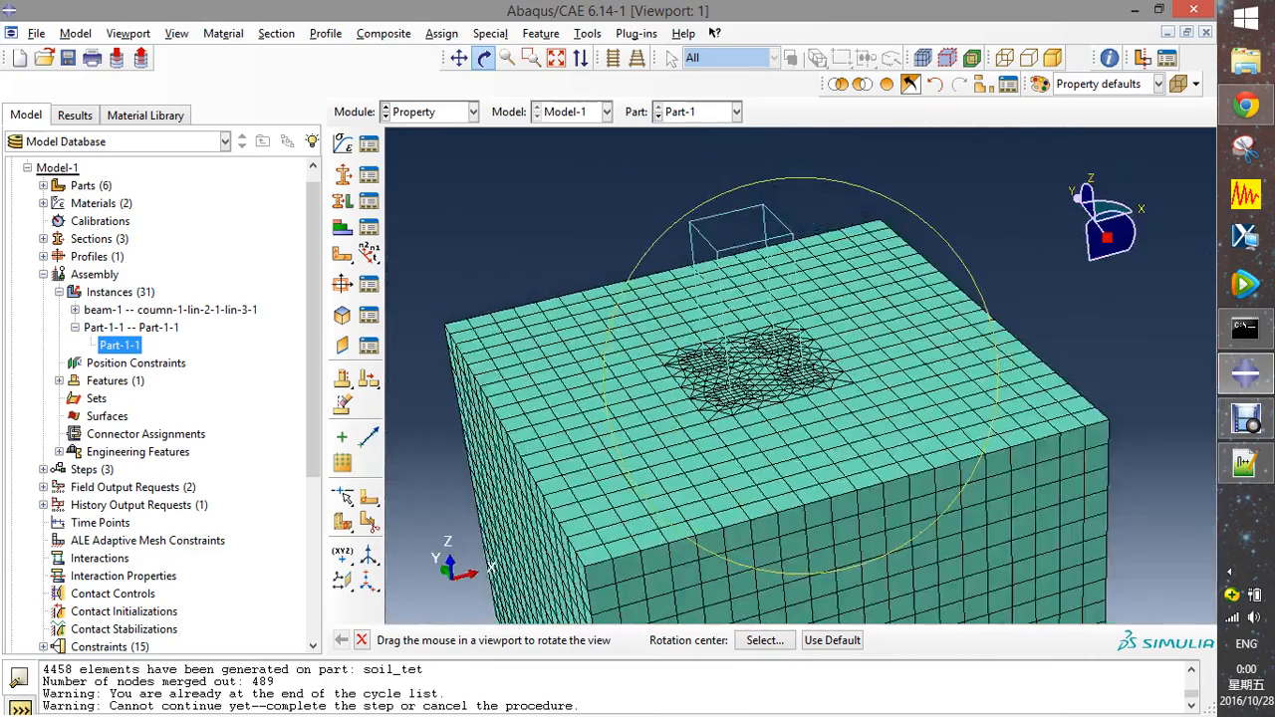
scroll(801, 375, "up", 3)
- Remove the lower part of the soil block from the Part-1 display, using Elements as the entity type
left_click(862, 83)
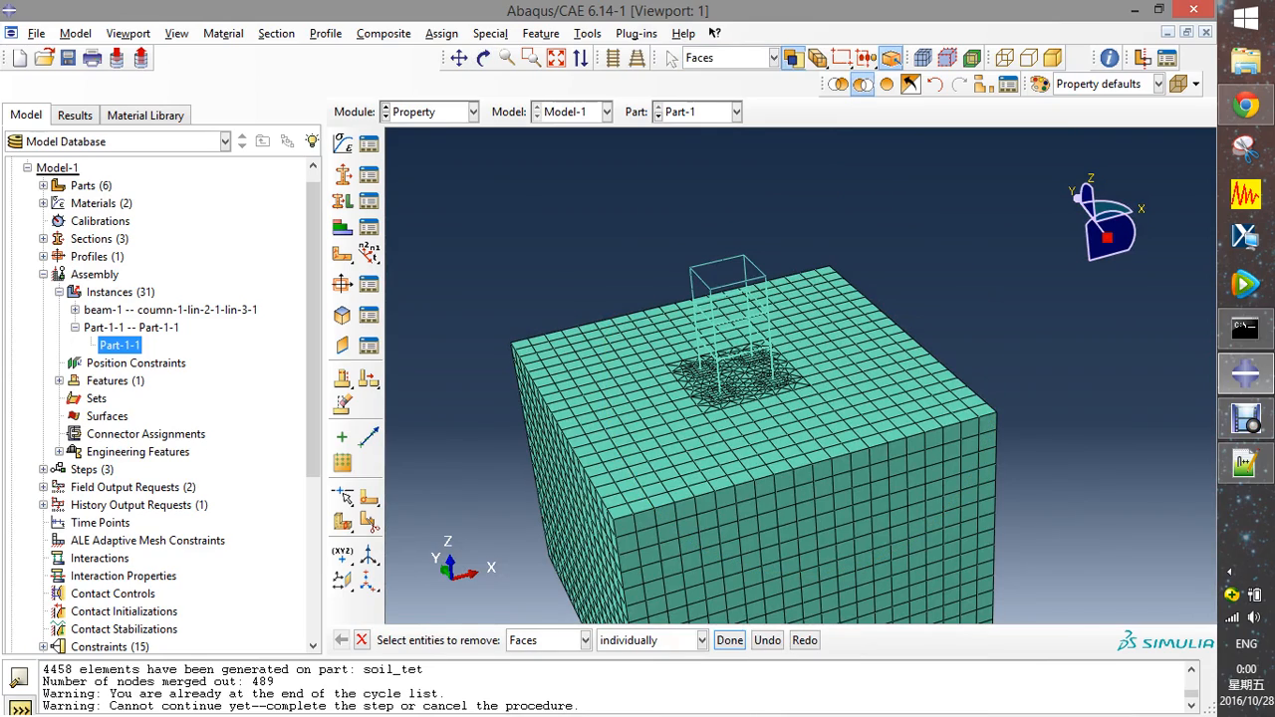
scroll(682, 506, "up", 5)
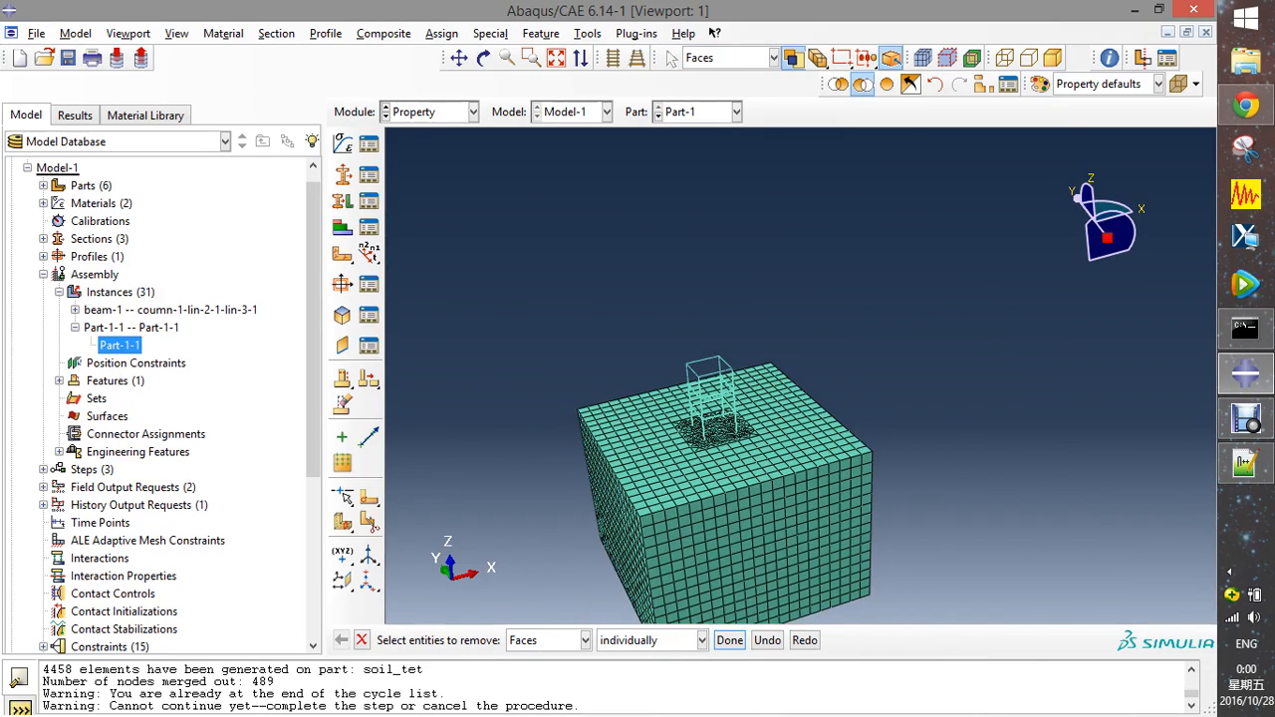
left_click(484, 58)
left_click_drag(716, 555, 797, 464)
key("Escape")
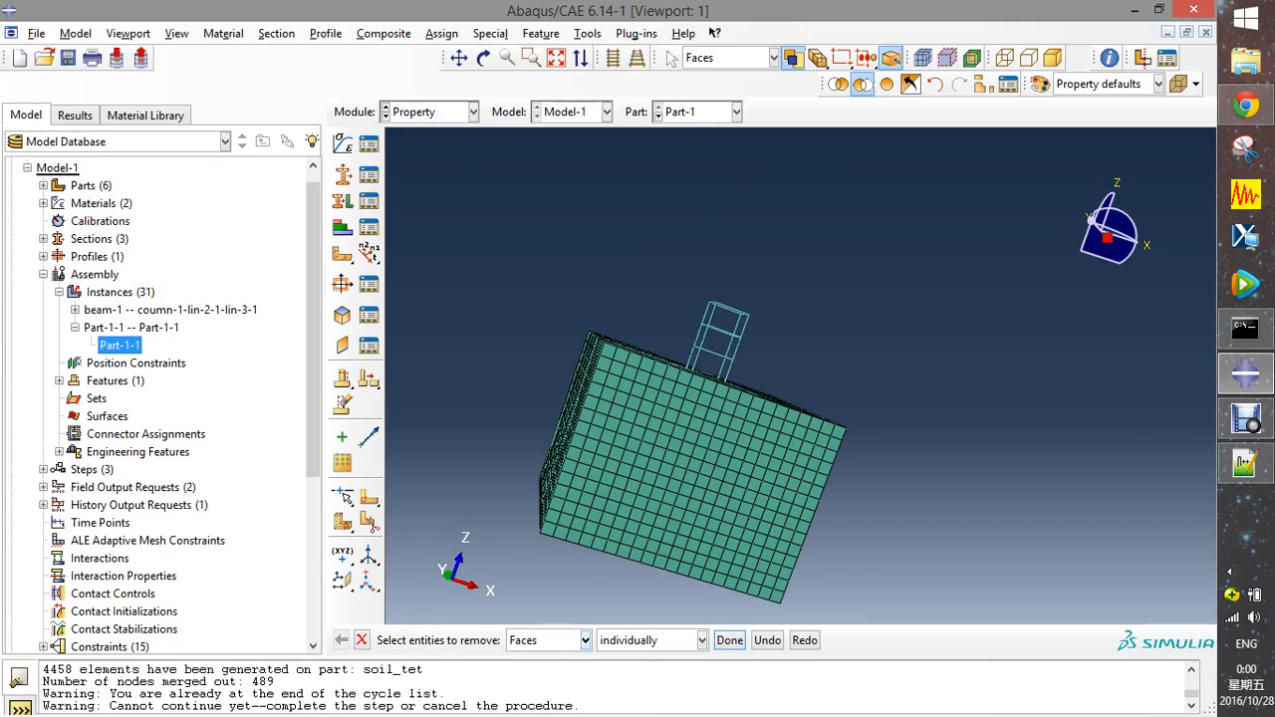
left_click(584, 640)
left_click(532, 637)
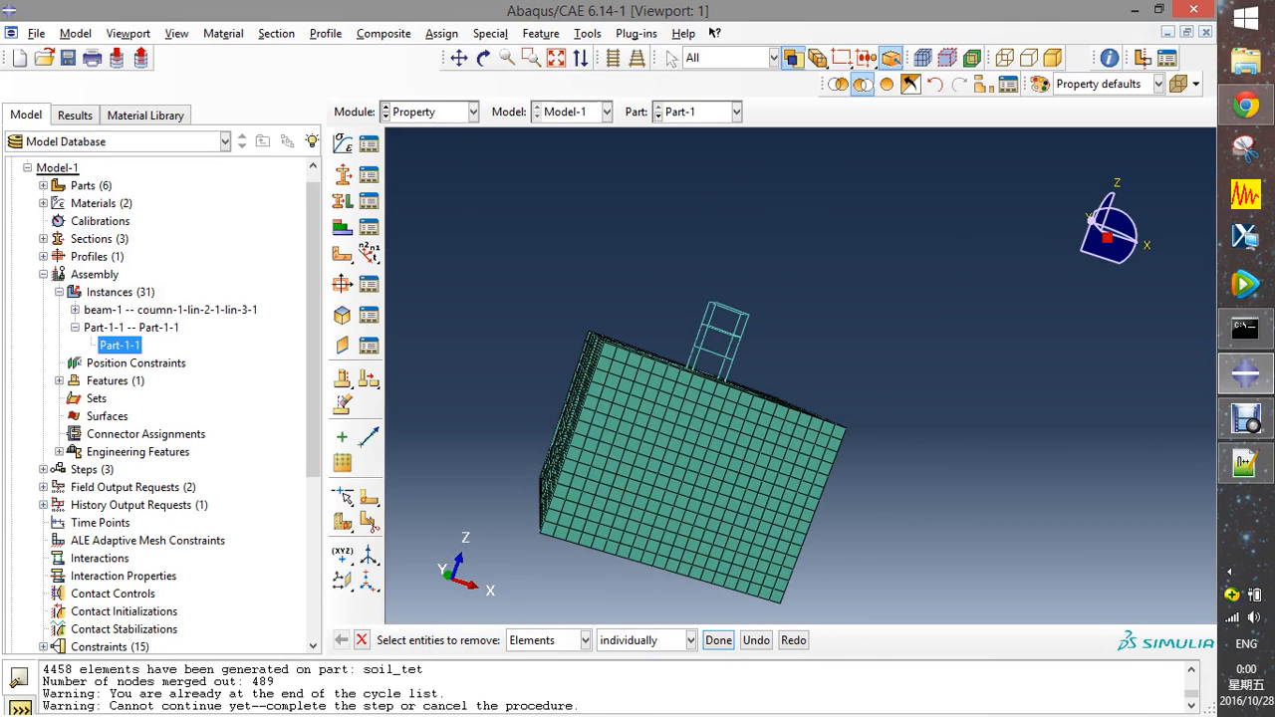
left_click_drag(489, 478, 943, 605)
middle_click(943, 604)
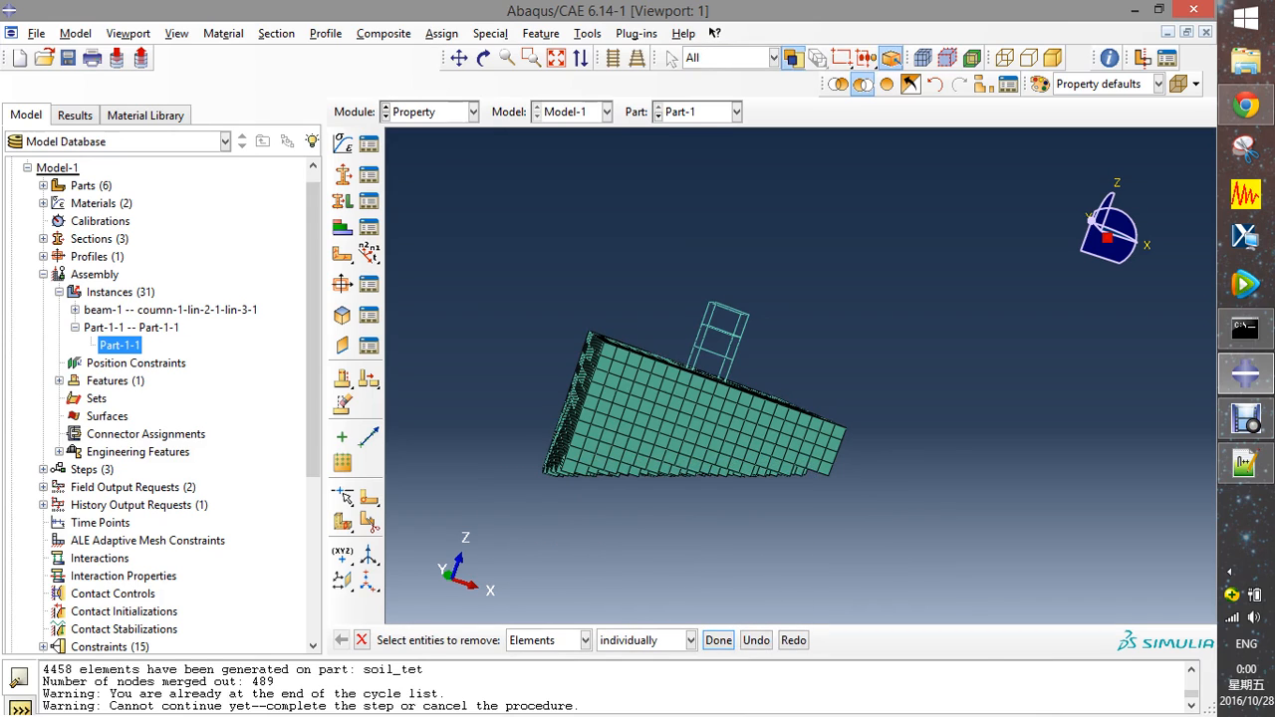
- Remove the remaining deeper soil elements from the display, leaving only the uppermost soil layers below the frame
left_click_drag(520, 405, 650, 546)
middle_click(650, 546)
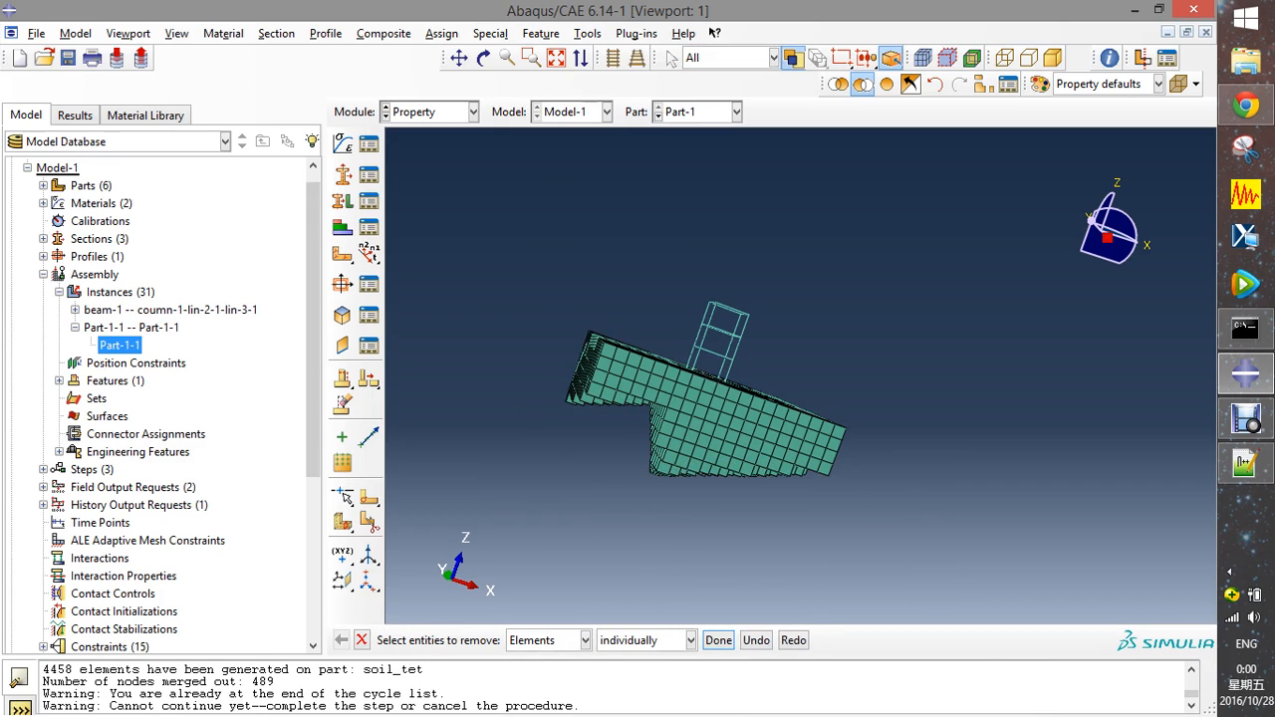
left_click_drag(548, 359, 703, 498)
middle_click(616, 442)
middle_click(704, 499)
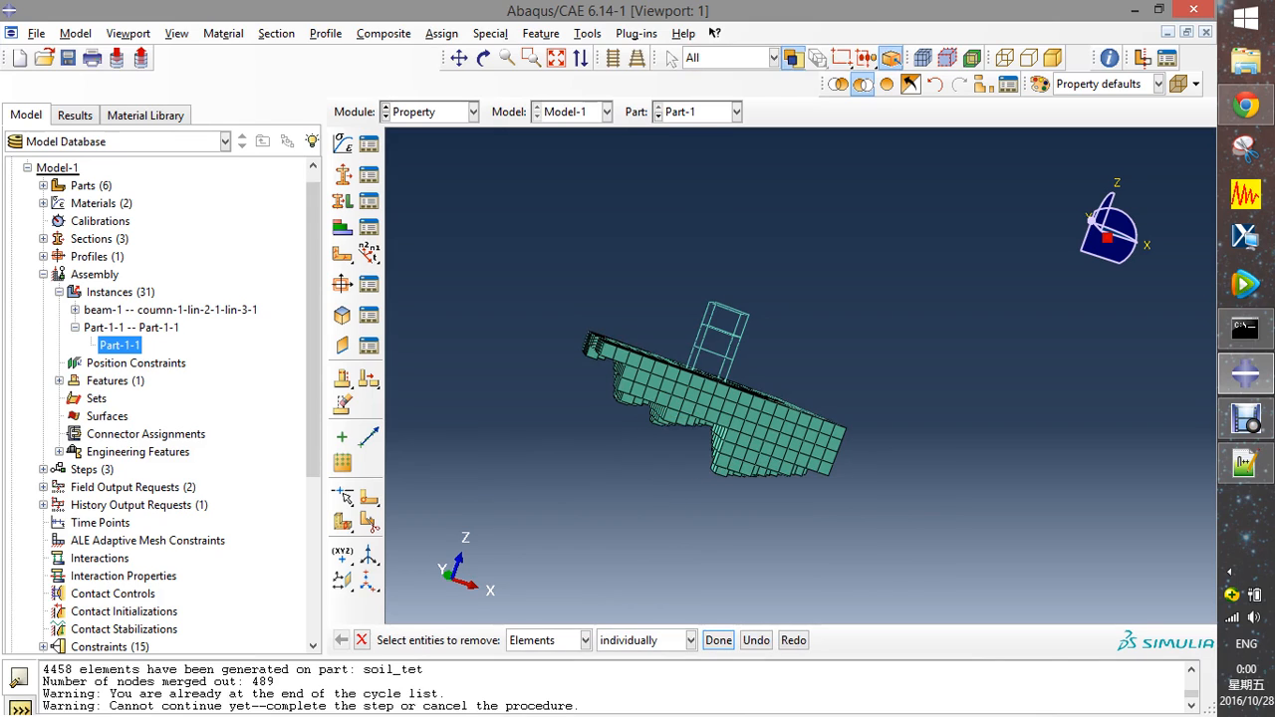
left_click_drag(686, 438, 807, 522)
middle_click(808, 522)
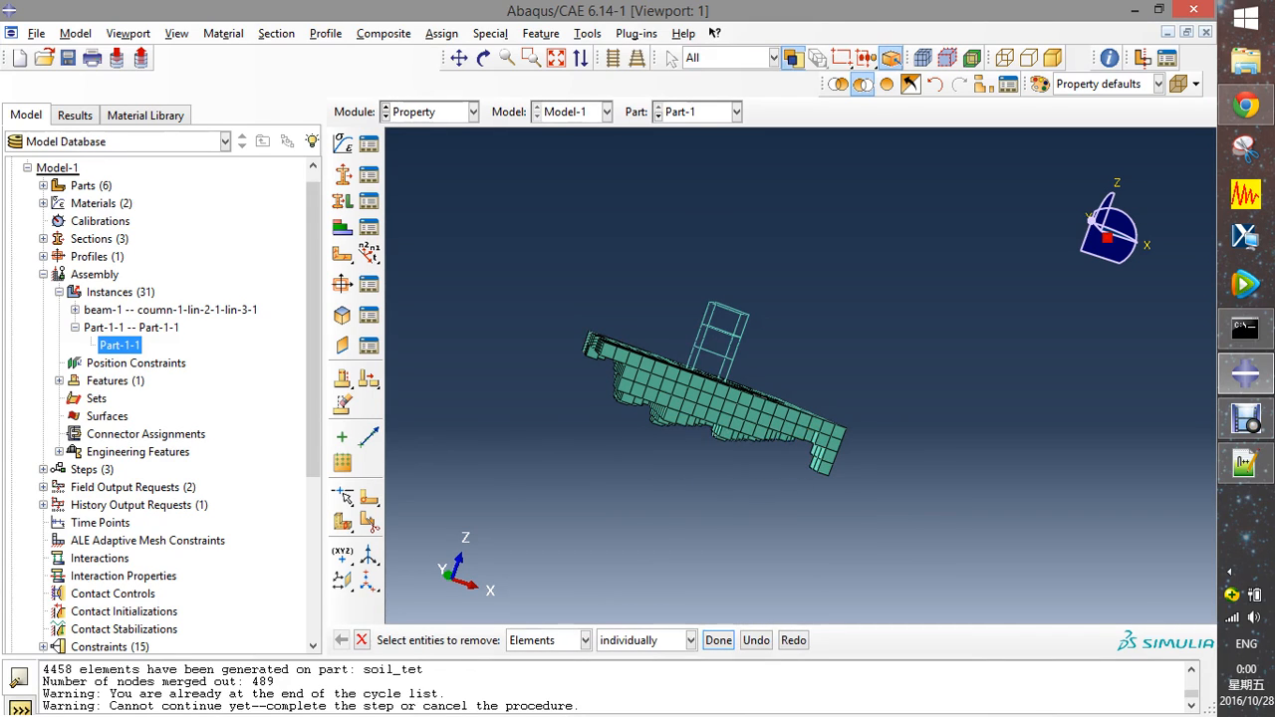
left_click_drag(781, 454, 881, 479)
middle_click(881, 478)
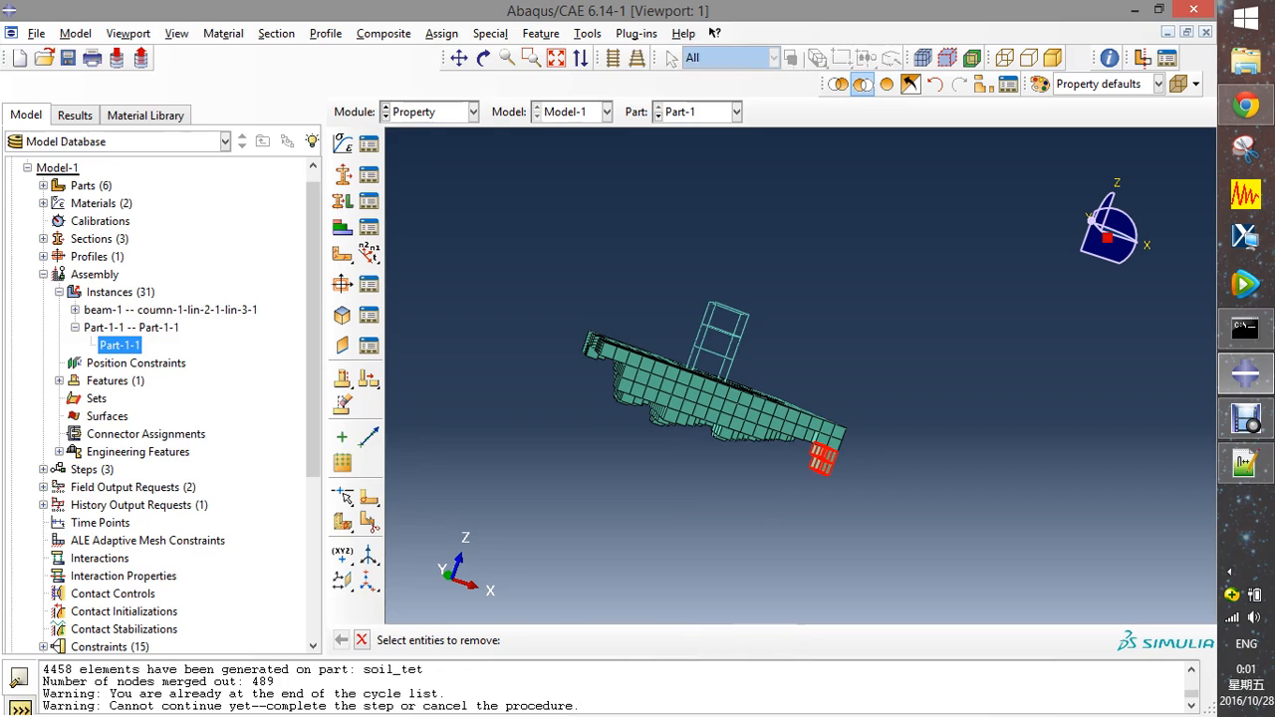
- Remove the soil elements on the high-X and low-X sides and beneath the foundation from the display
left_click_drag(757, 367, 857, 429)
middle_click(857, 428)
left_click_drag(560, 307, 680, 530)
middle_click(679, 530)
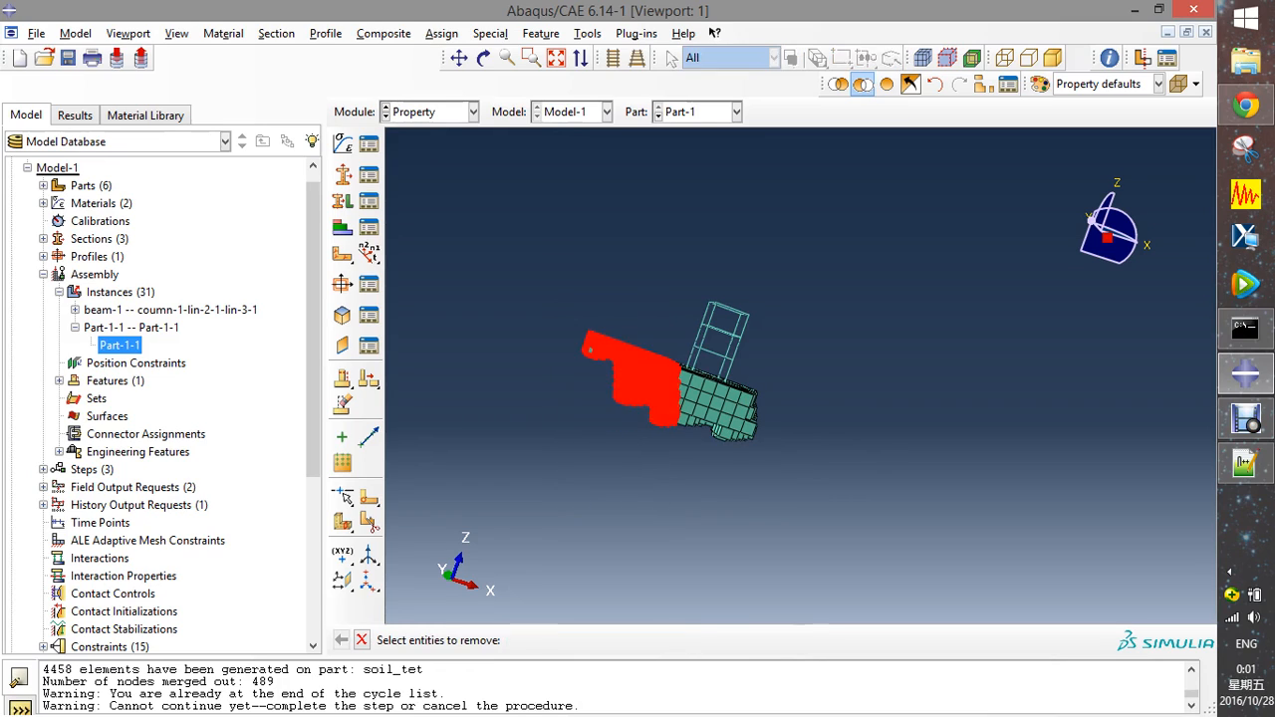
left_click_drag(649, 386, 759, 441)
middle_click(718, 438)
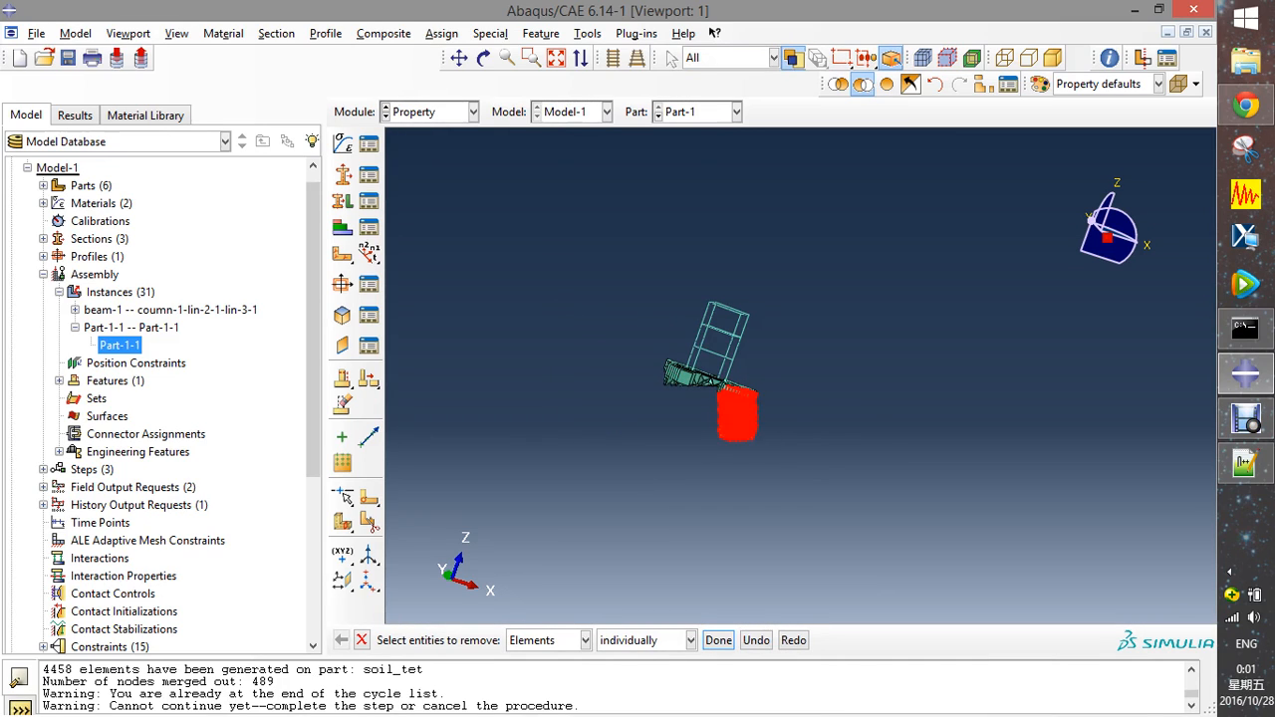
middle_click(759, 441)
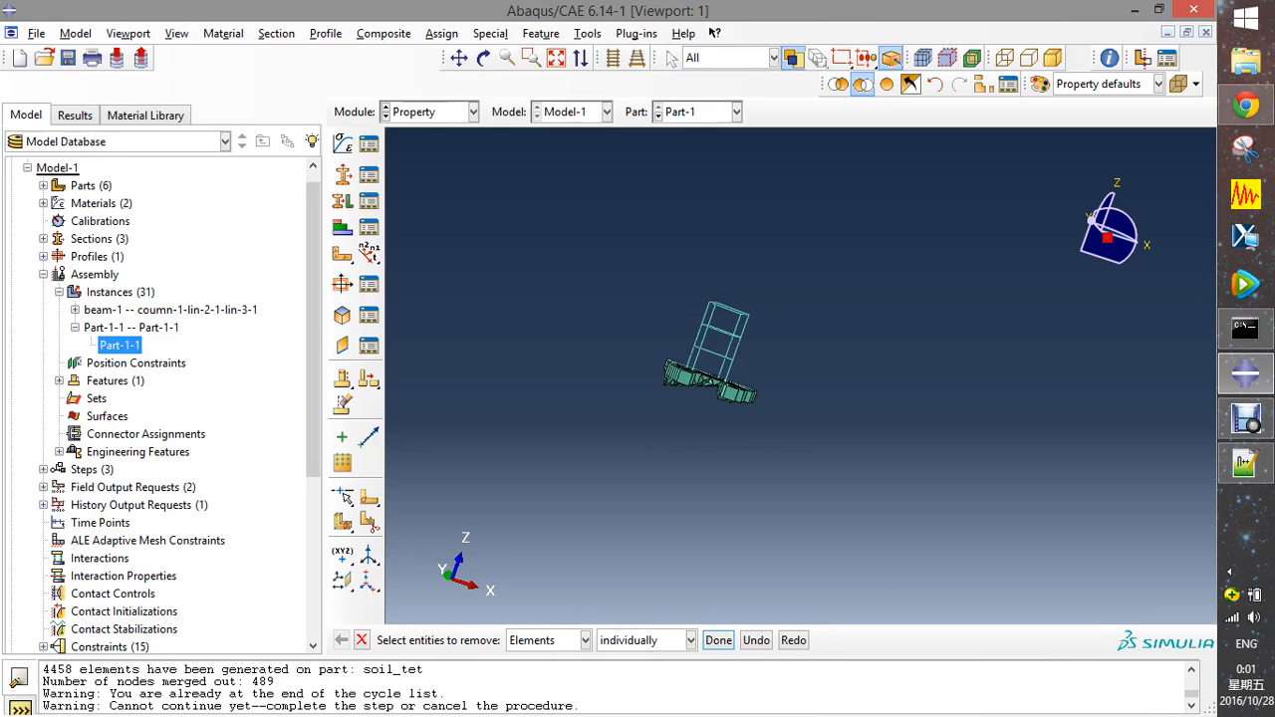
- Remove the strips of coarse soil elements on both Y sides of the refined foundation area from the display
left_click(483, 58)
left_click_drag(656, 293, 603, 378)
left_click_drag(787, 279, 808, 439)
left_click(483, 58)
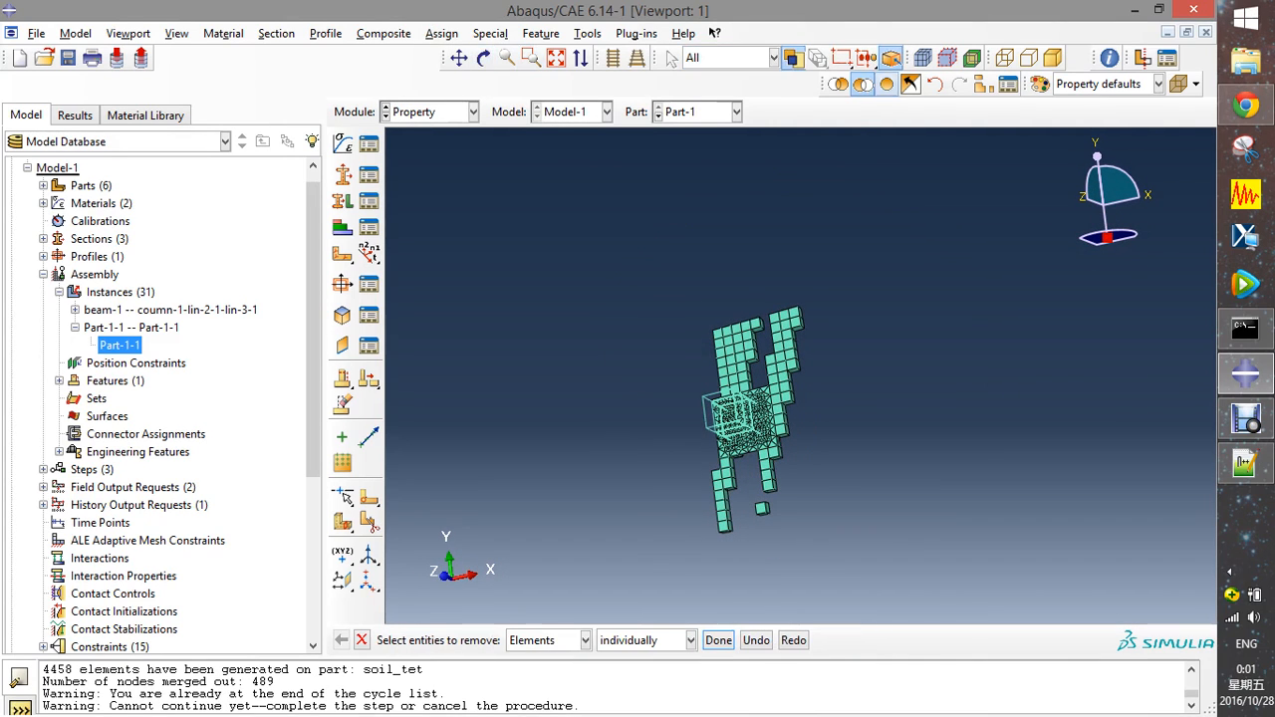
left_click_drag(653, 303, 859, 392)
middle_click(859, 392)
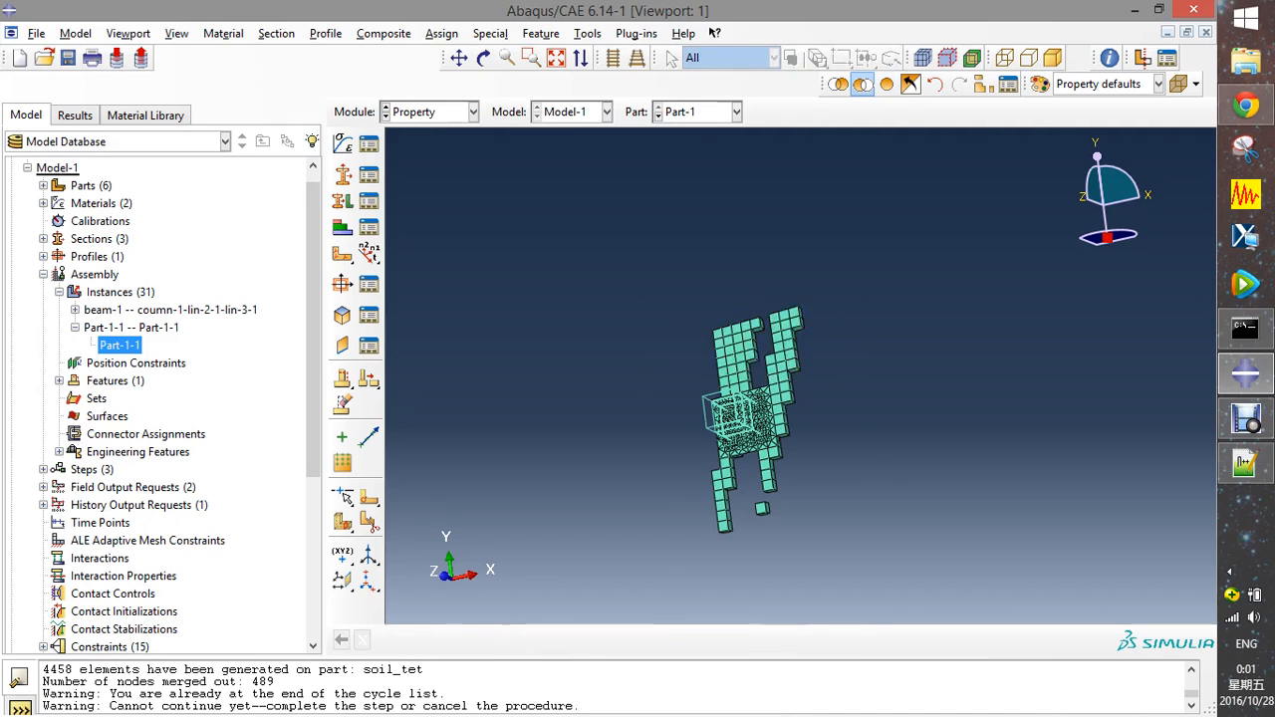
left_click_drag(673, 471, 818, 539)
middle_click(818, 539)
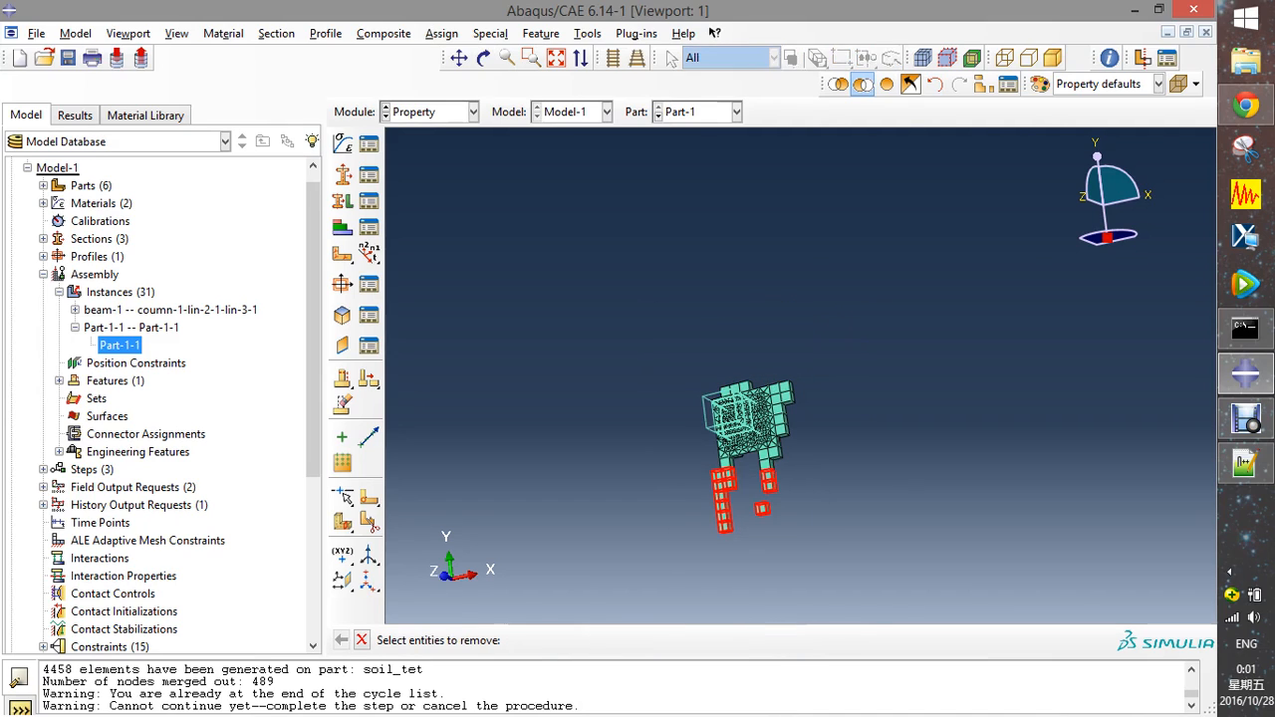
left_click_drag(700, 460, 803, 505)
middle_click(802, 506)
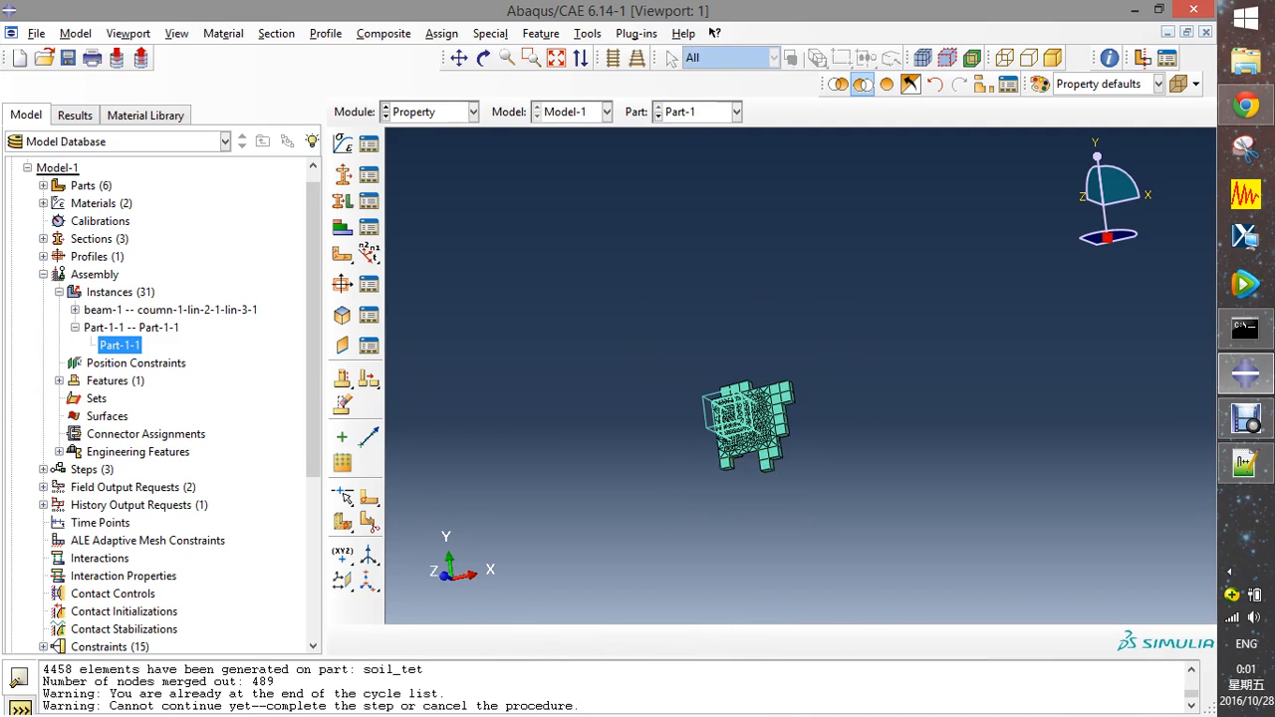
- Remove the coarse soil elements along the high-X side of the refined foundation area from the display
left_click(483, 56)
scroll(726, 433, "down", 10)
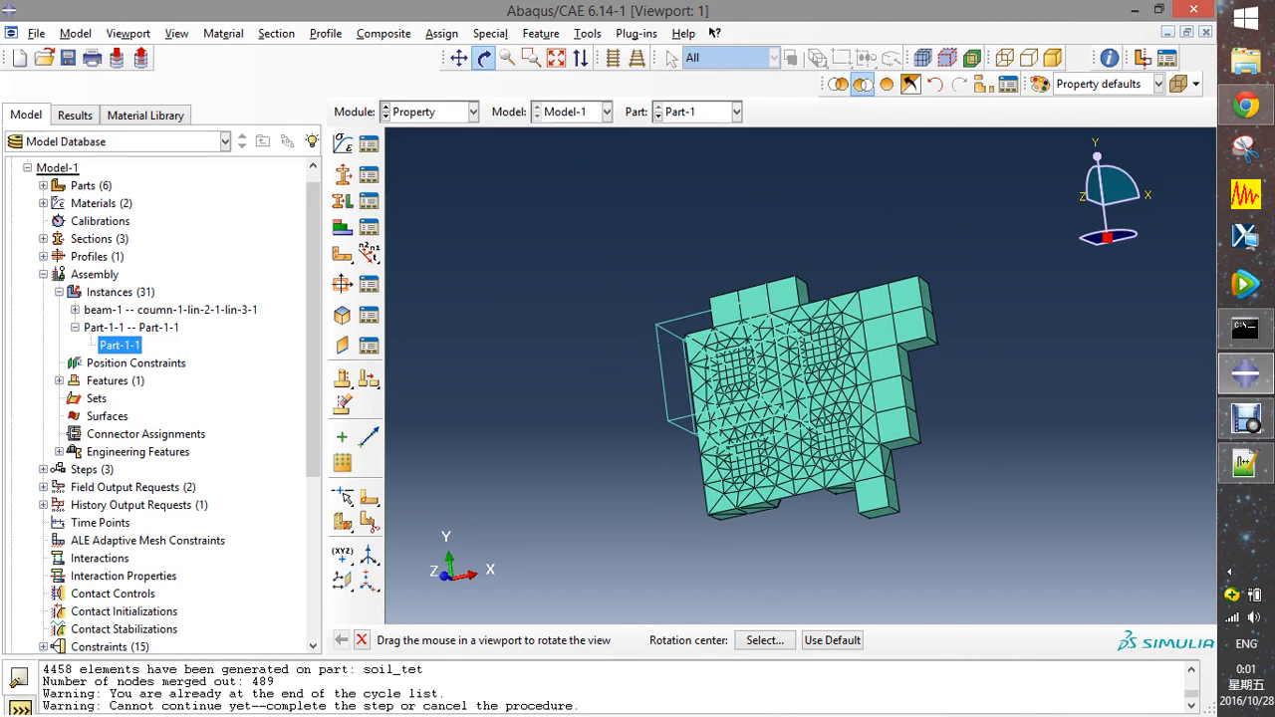
middle_click(727, 433)
left_click_drag(871, 262, 915, 471)
middle_click(940, 380)
middle_click(914, 472)
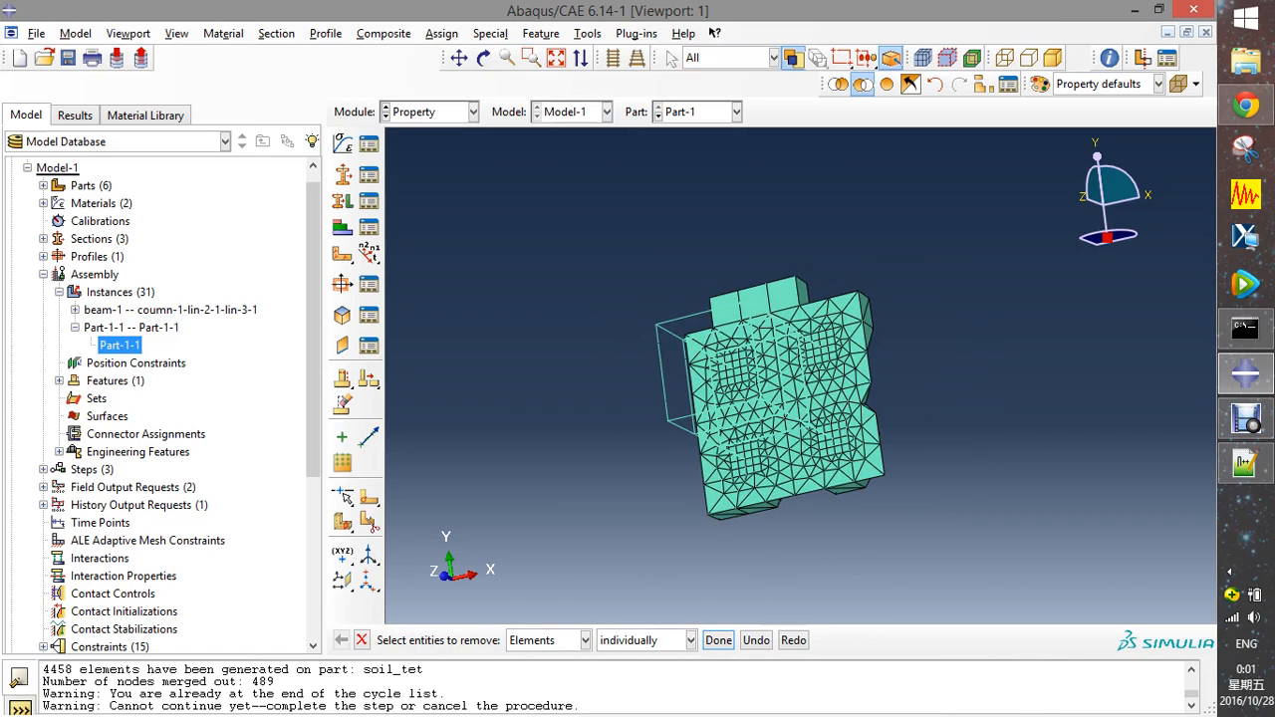
left_click(483, 58)
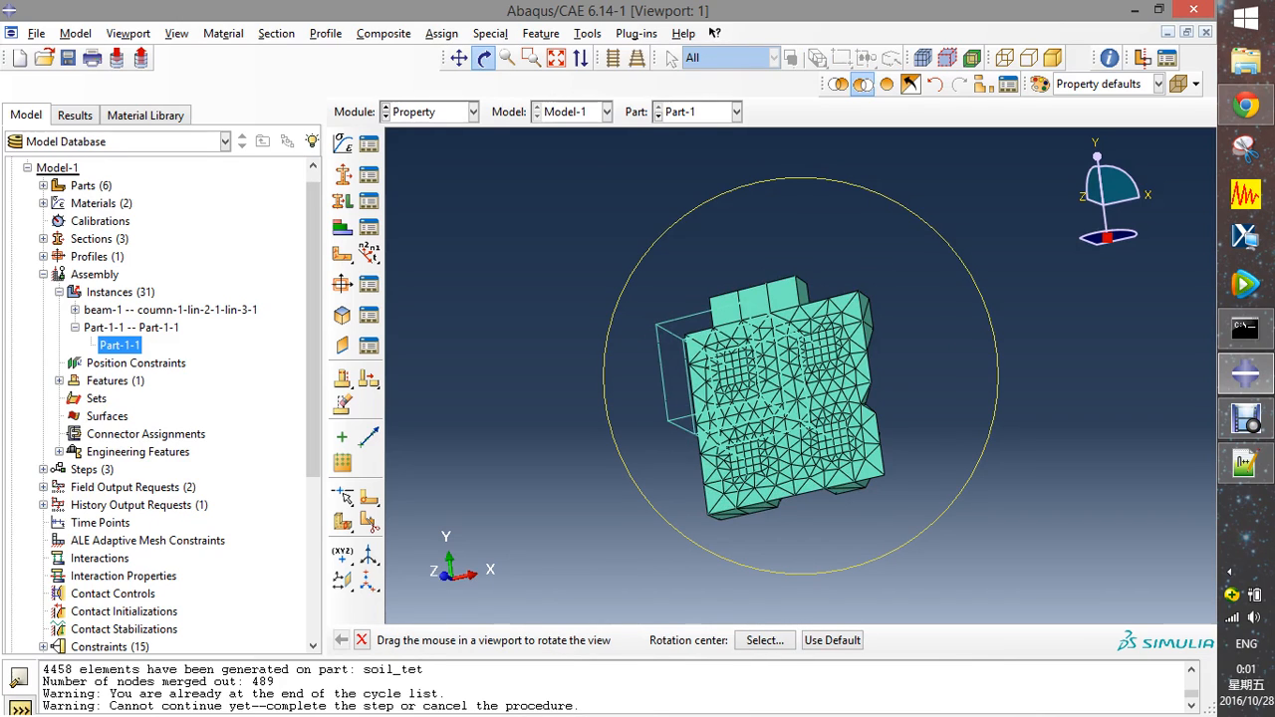
left_click_drag(803, 407, 856, 346)
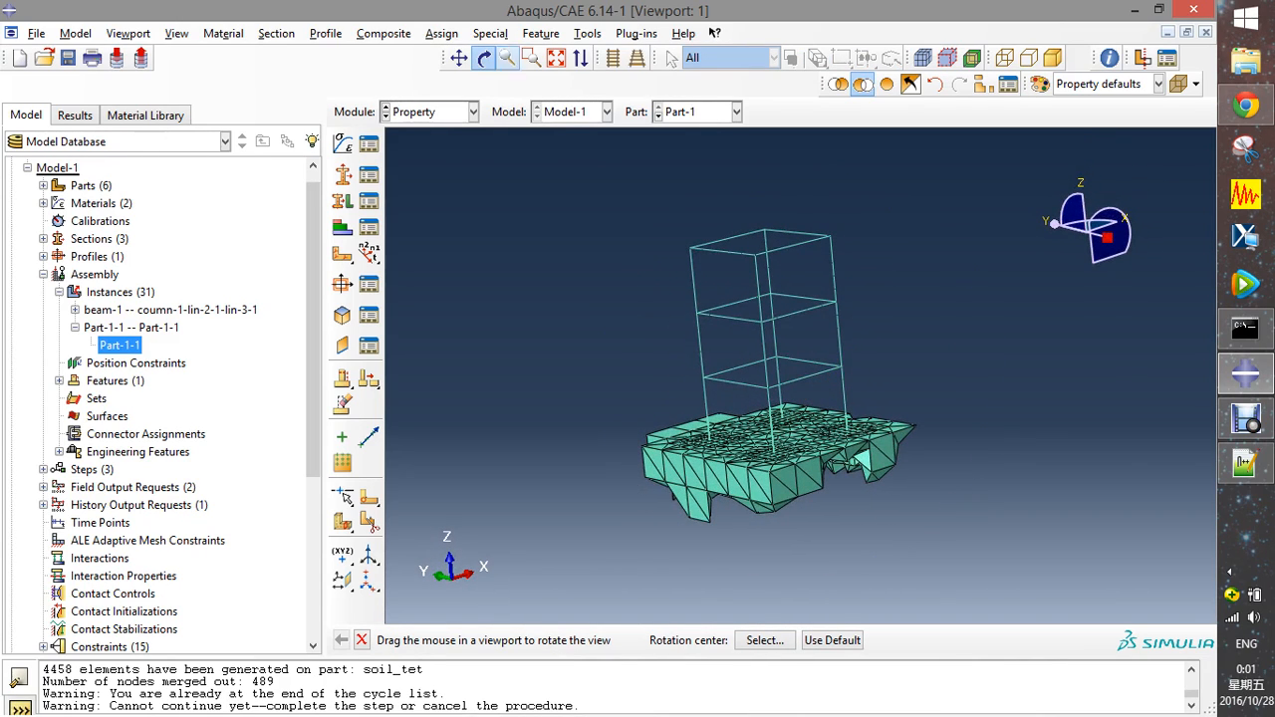
key("Escape")
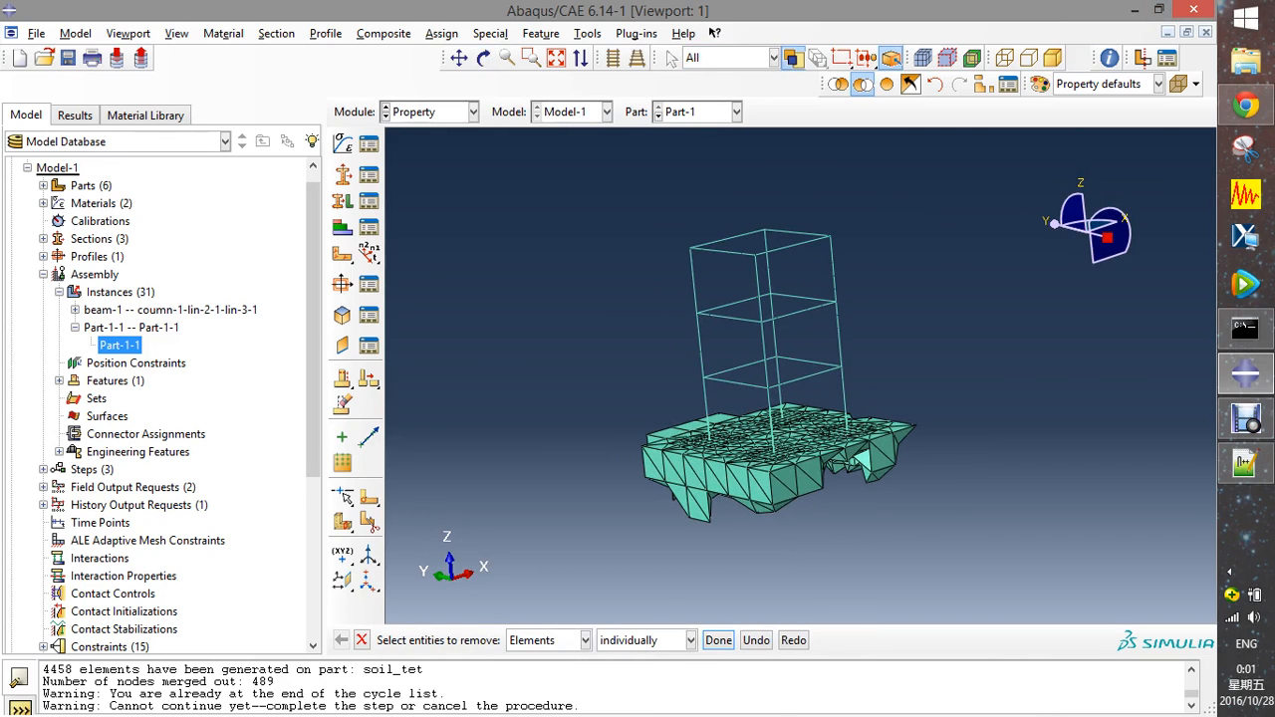
- Assign a beam section orientation to all elements of the four frame columns, with the approximate n1 direction along positive Y
left_click(369, 253)
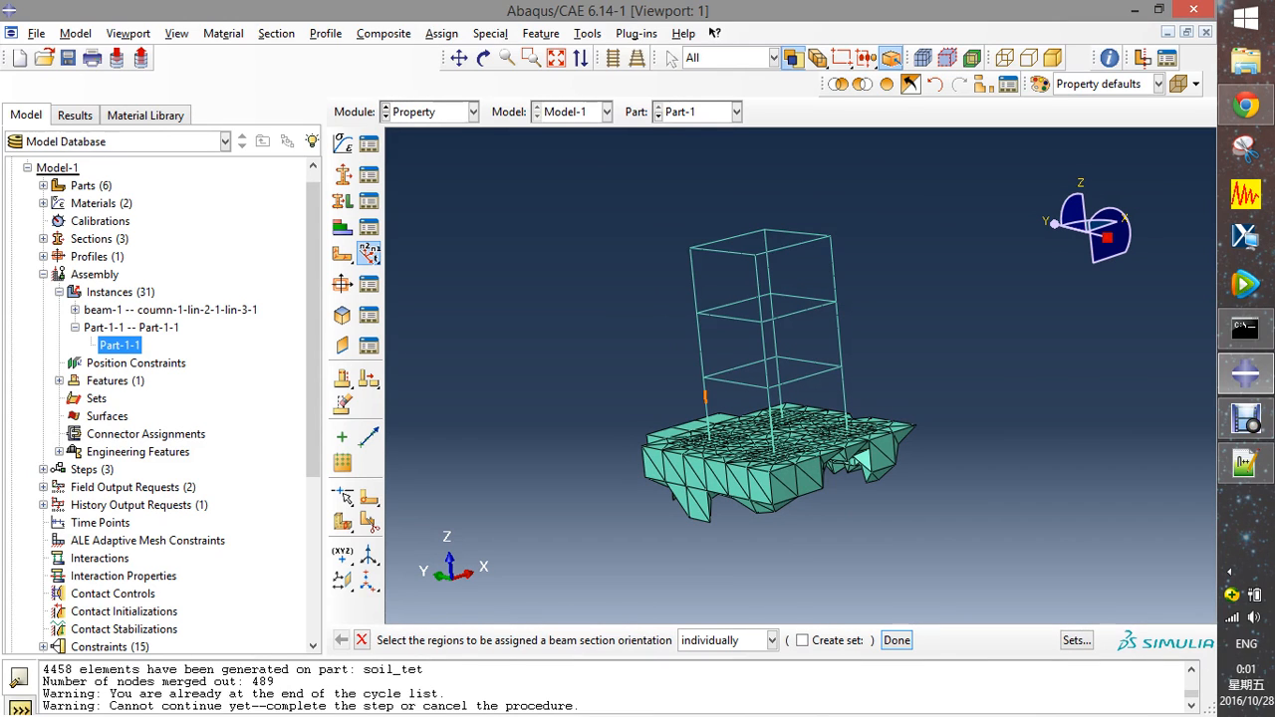
scroll(705, 397, "down", 1)
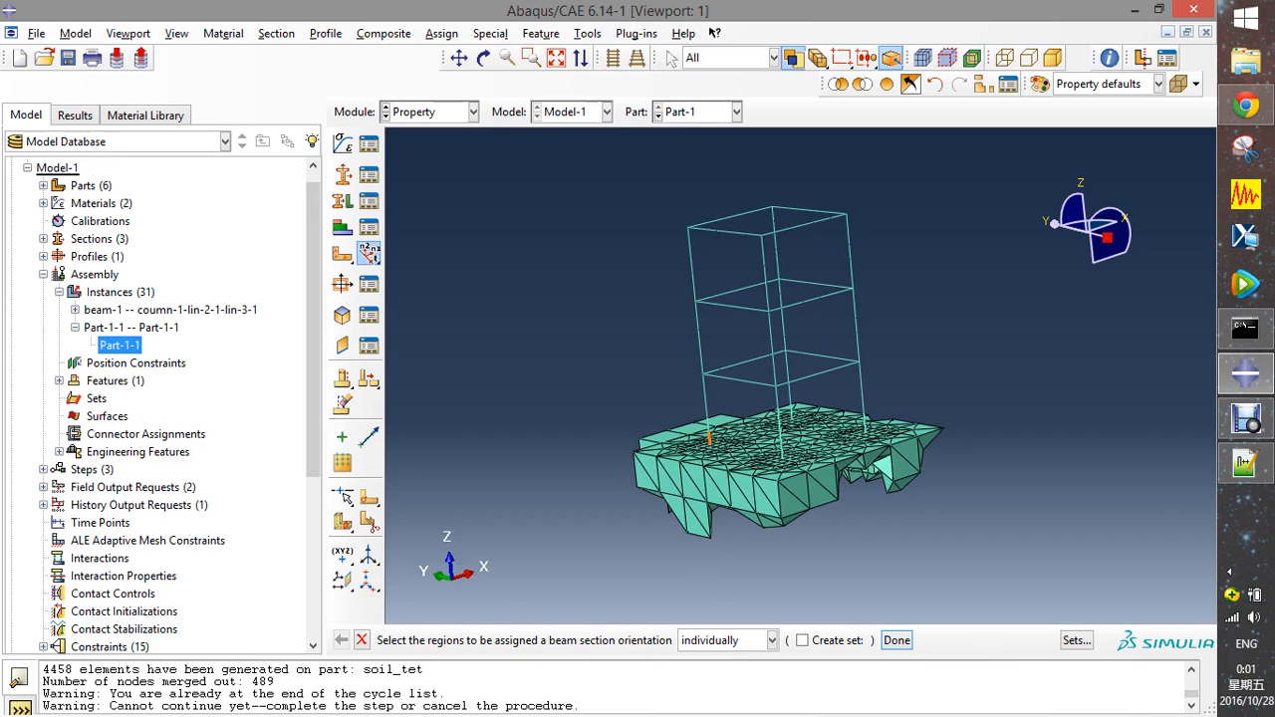
left_click(709, 438)
left_click(709, 424, "shift")
left_click(707, 411, "shift")
left_click(703, 368, "shift")
left_click(699, 339, "shift")
left_click(698, 323, "shift")
left_click(692, 279, "shift")
left_click(764, 259, "shift")
left_click(767, 289, "shift")
left_click(769, 304, "shift")
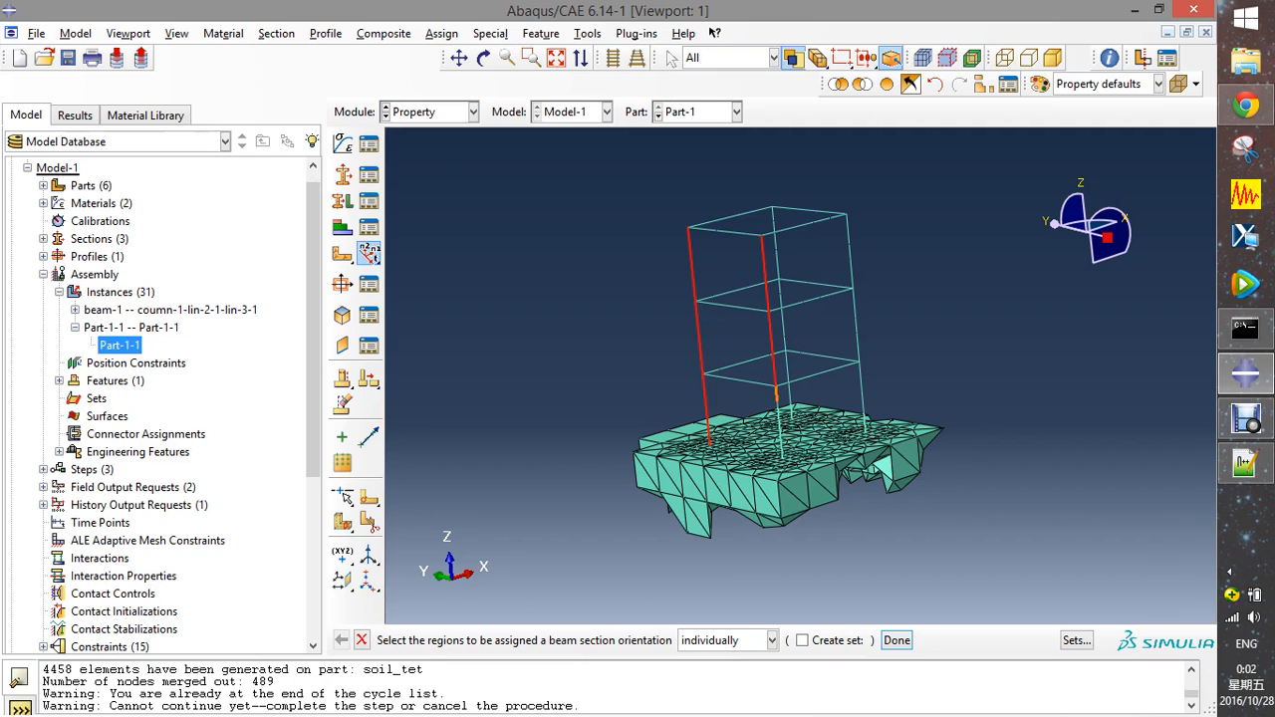
left_click(775, 394, "shift")
left_click(779, 408, "shift")
left_click(781, 437, "shift")
left_click(852, 280, "shift")
left_click(853, 296, "shift")
left_click(855, 325, "shift")
left_click(856, 340, "shift")
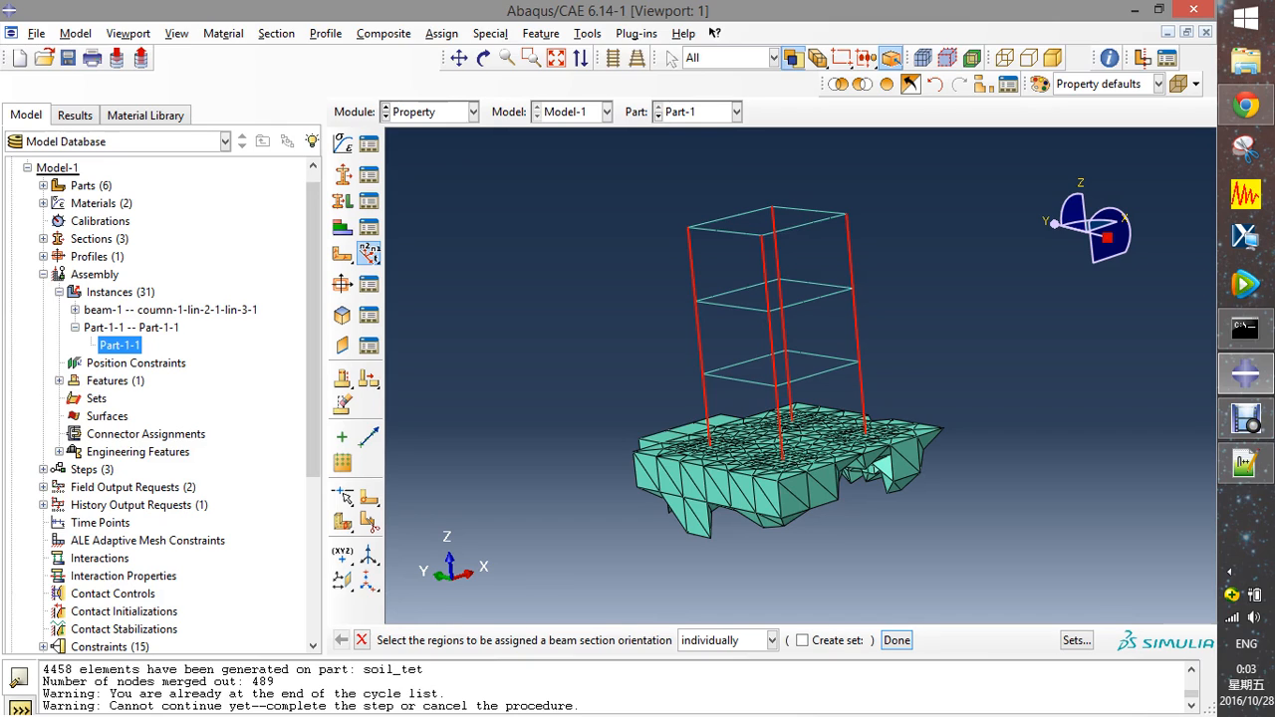
left_click(897, 640)
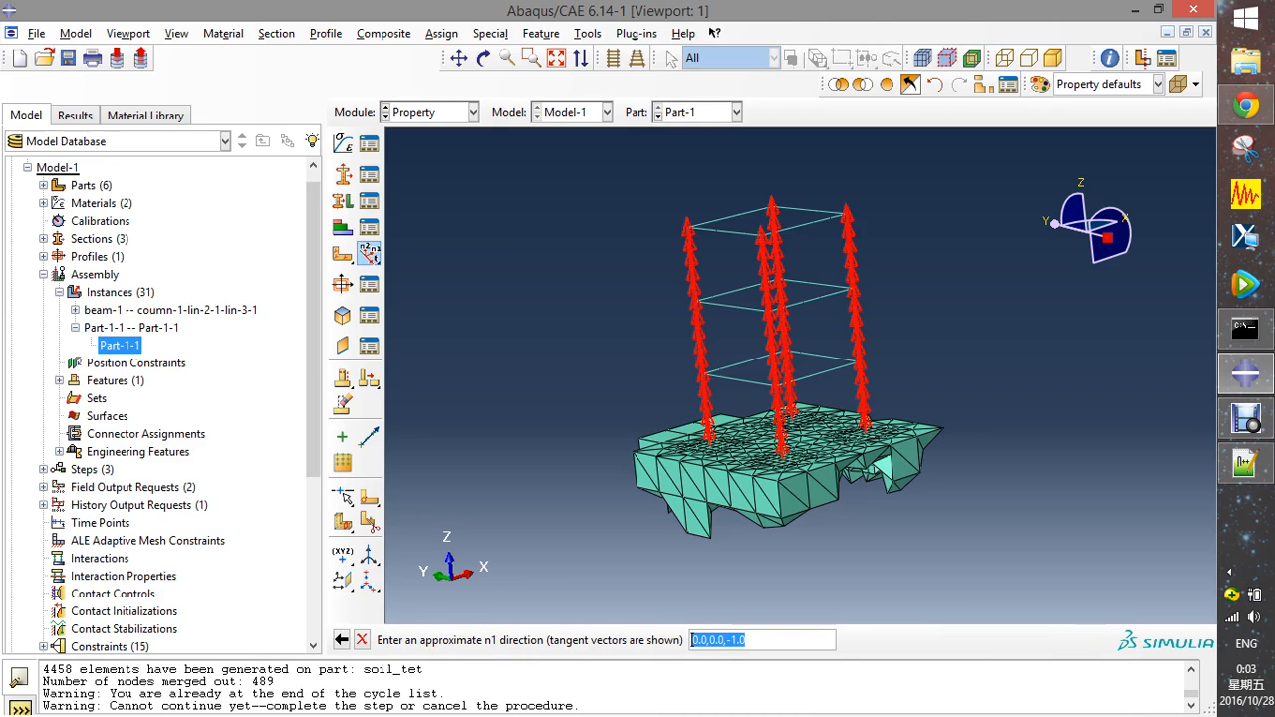
left_click(747, 640)
key("BackSpace")
key("BackSpace")
key("BackSpace")
key("BackSpace")
key("BackSpace")
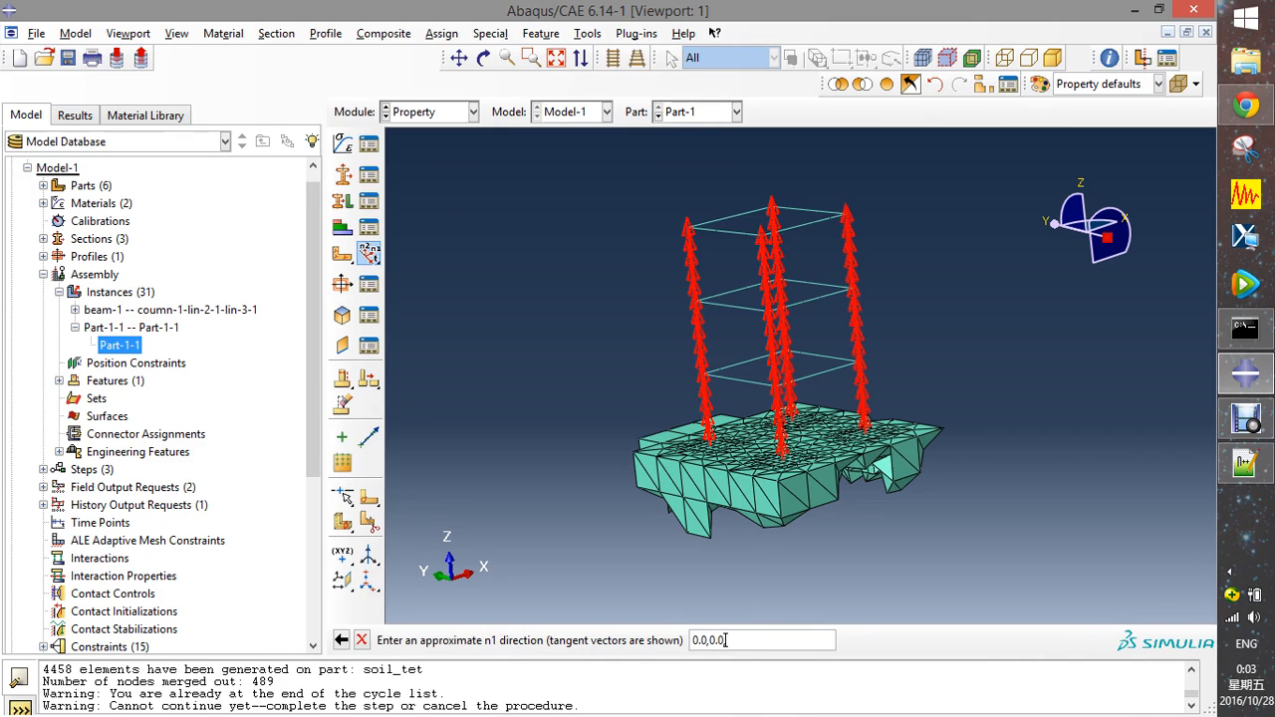
type(",1.0")
key("Left")
key("Left")
key("Left")
key("Left")
key("BackSpace")
type("1")
key("Return")
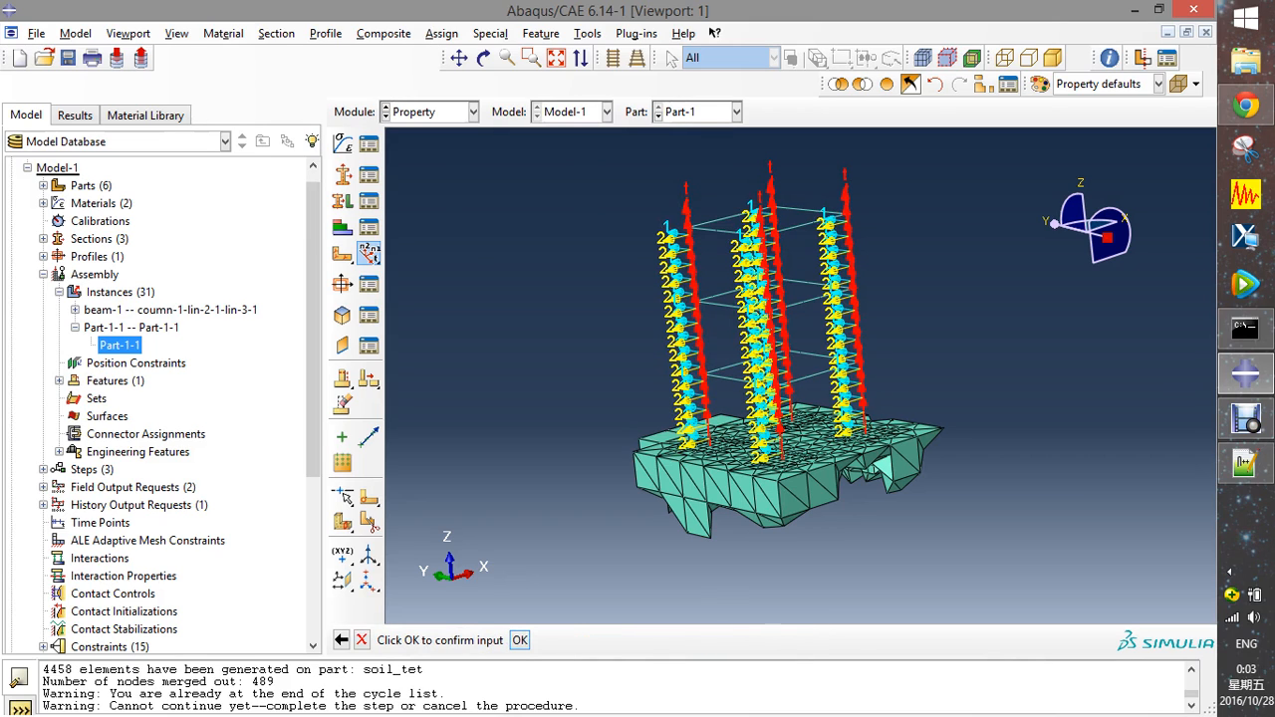
key("Return")
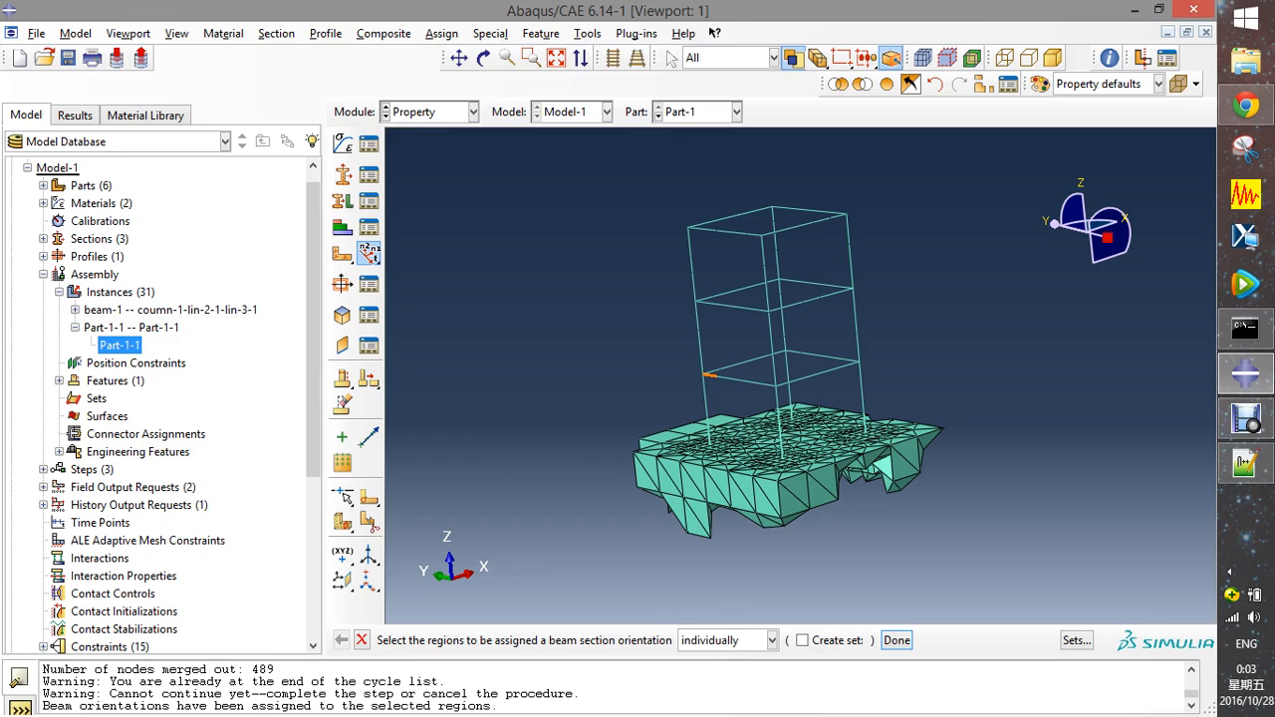
- Assign a beam section orientation with n1 direction 0.0,0.0,-1.0 to the horizontal beams of all three frame storeys
left_click(710, 375)
left_click(725, 378, "shift")
left_click(768, 385, "shift")
left_click(823, 358, "shift")
left_click(802, 354, "shift")
left_click(729, 366, "shift")
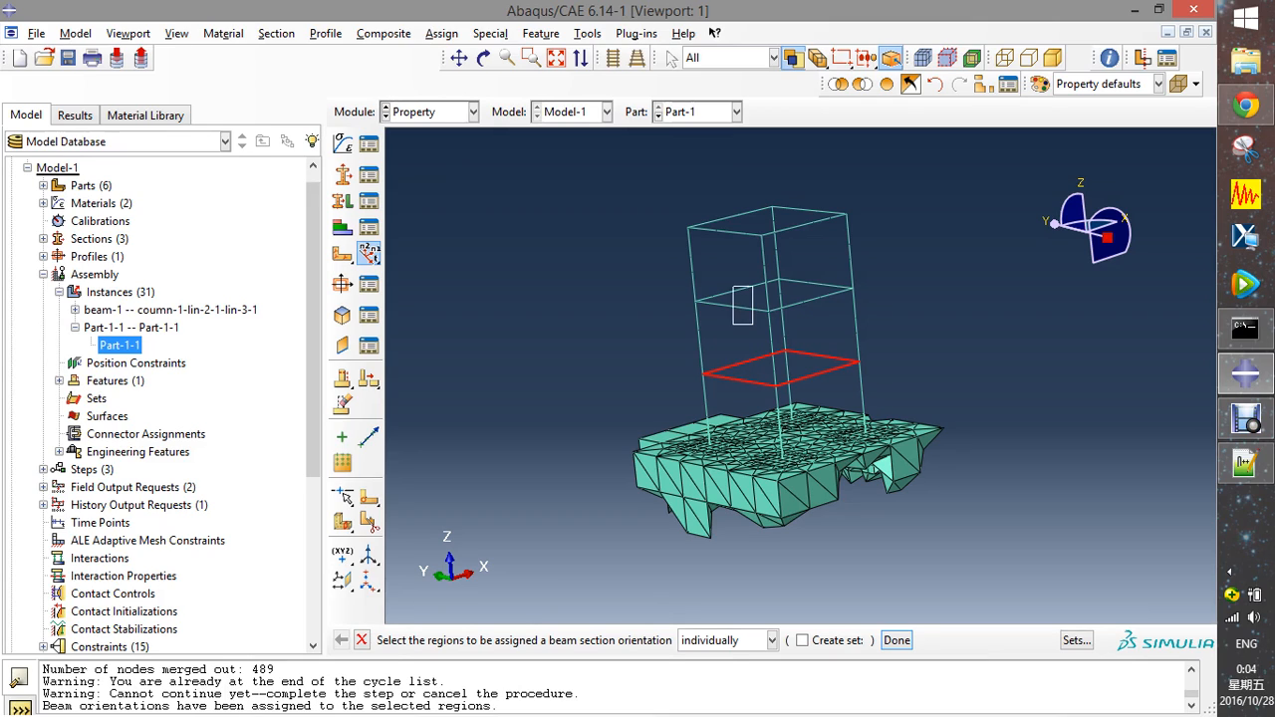
left_click(727, 305, "shift")
left_click(832, 291, "shift")
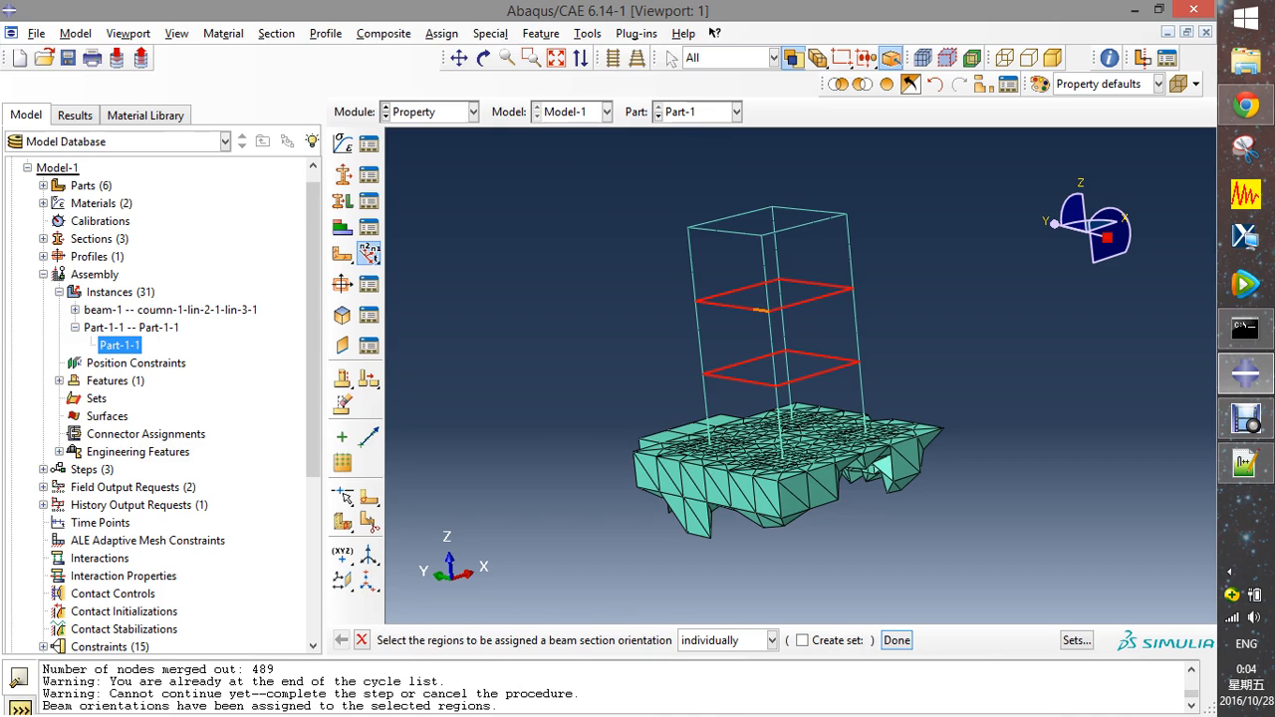
left_click_drag(748, 256, 698, 194, "shift")
left_click(827, 211, "shift")
left_click(897, 641)
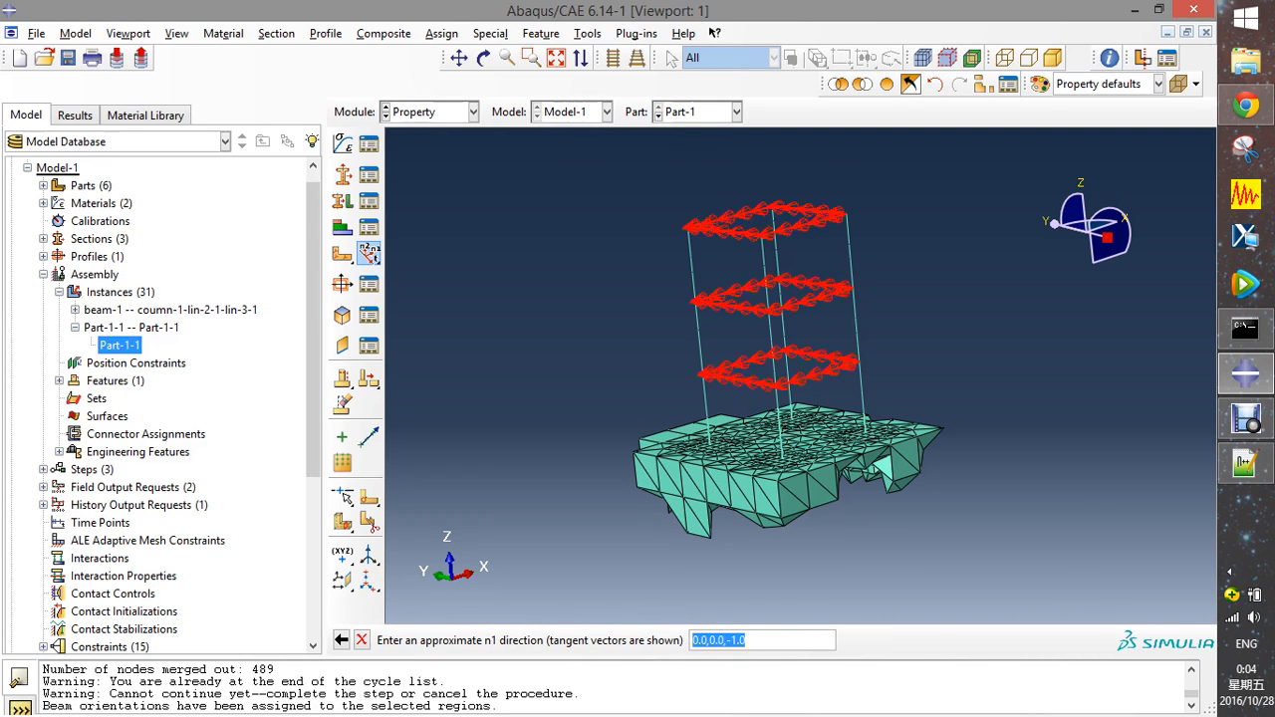
key("Return")
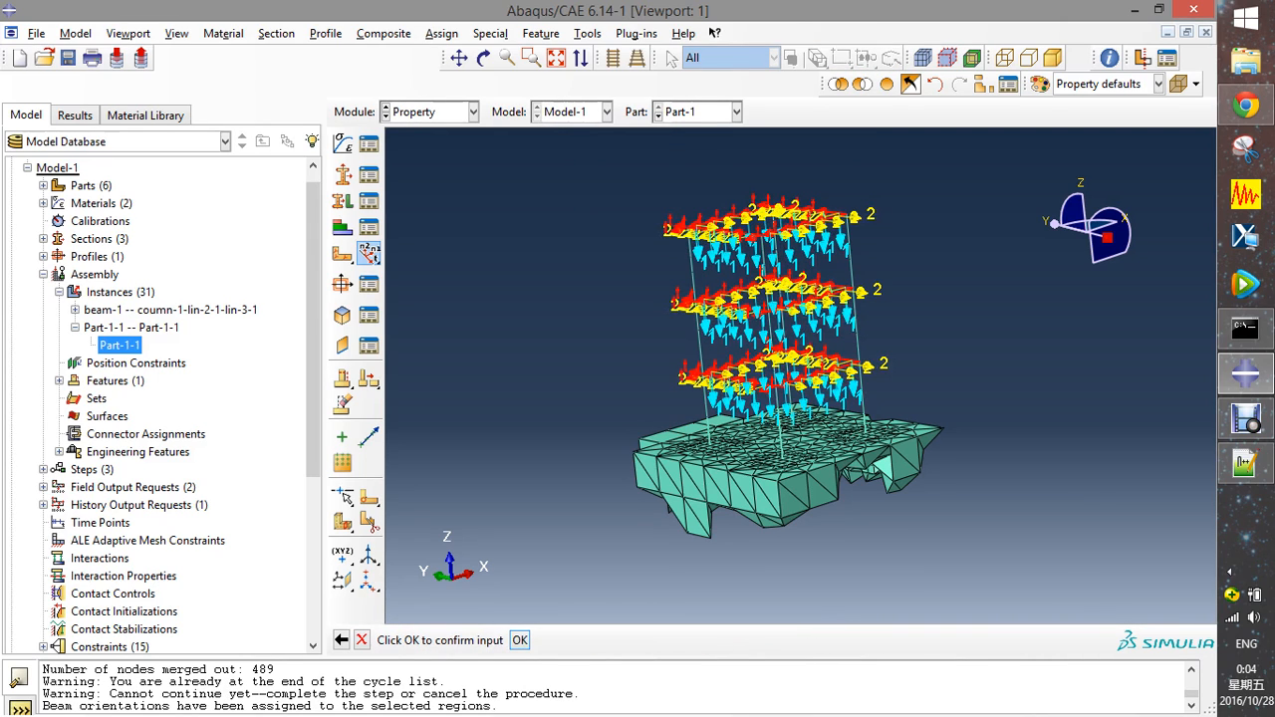
key("Return")
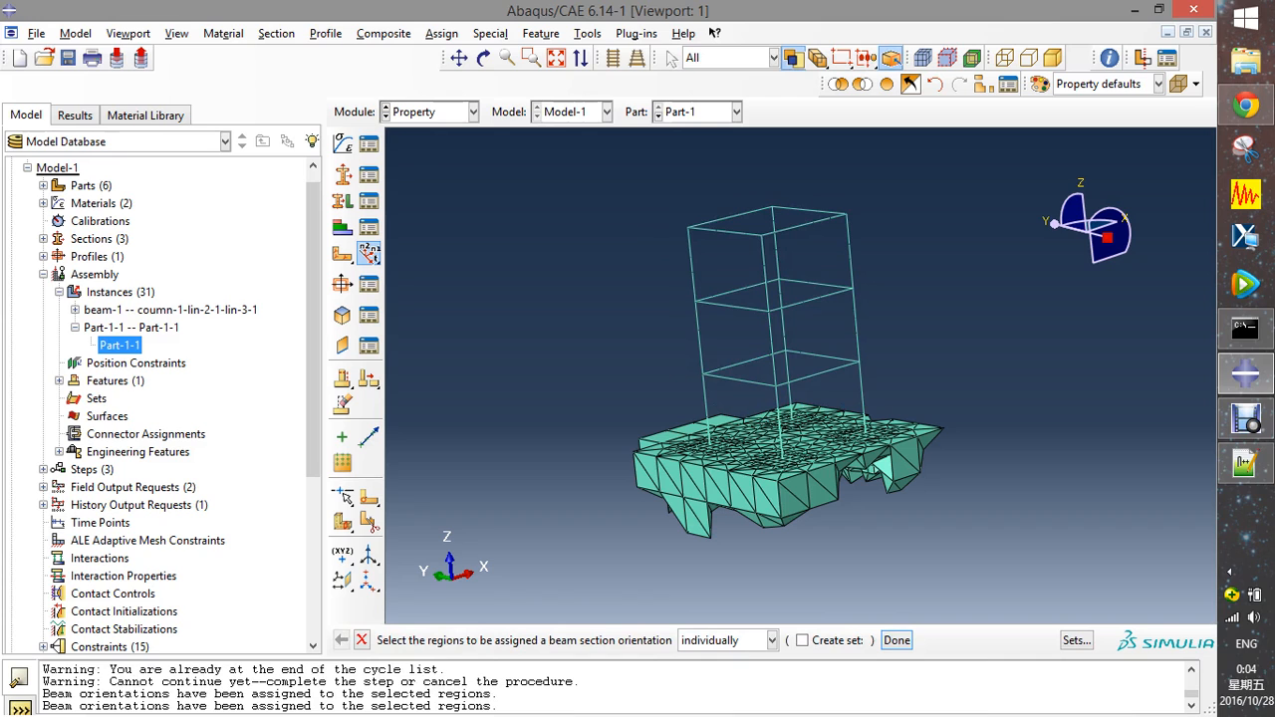
- Return to the full assembly and examine the soil block with the frame obliquely from above
left_click(472, 112)
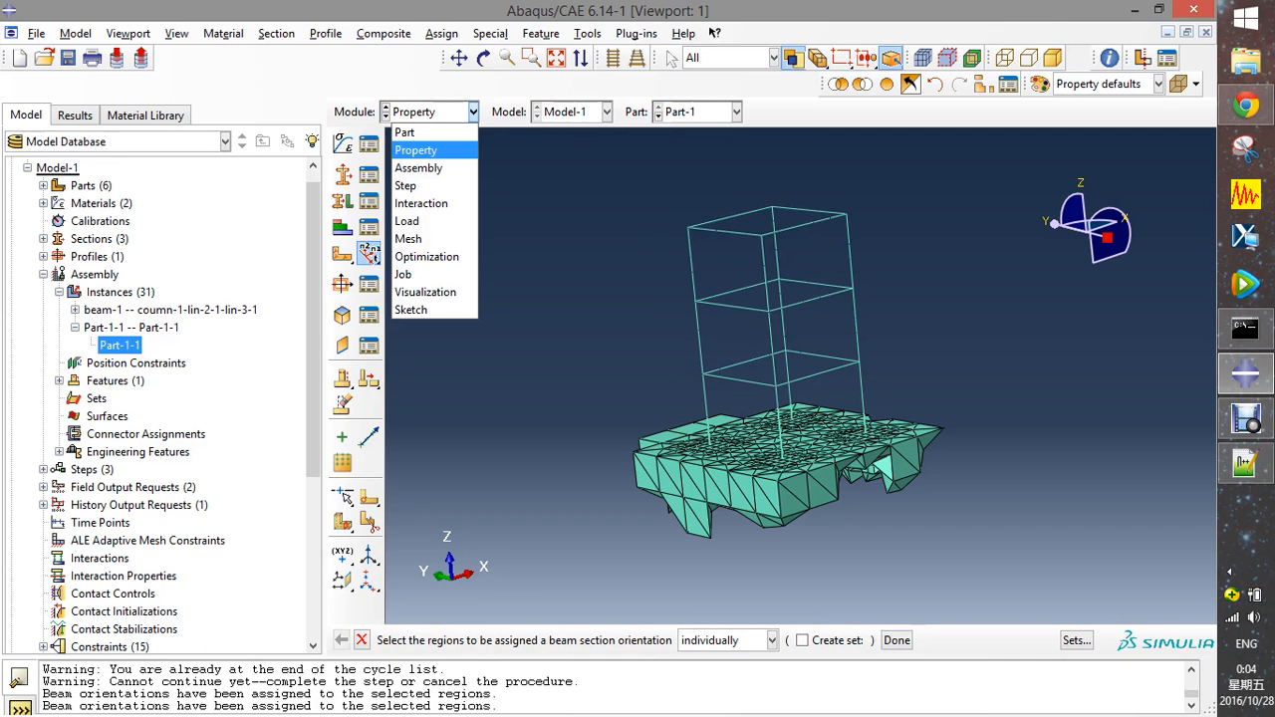
left_click(418, 167)
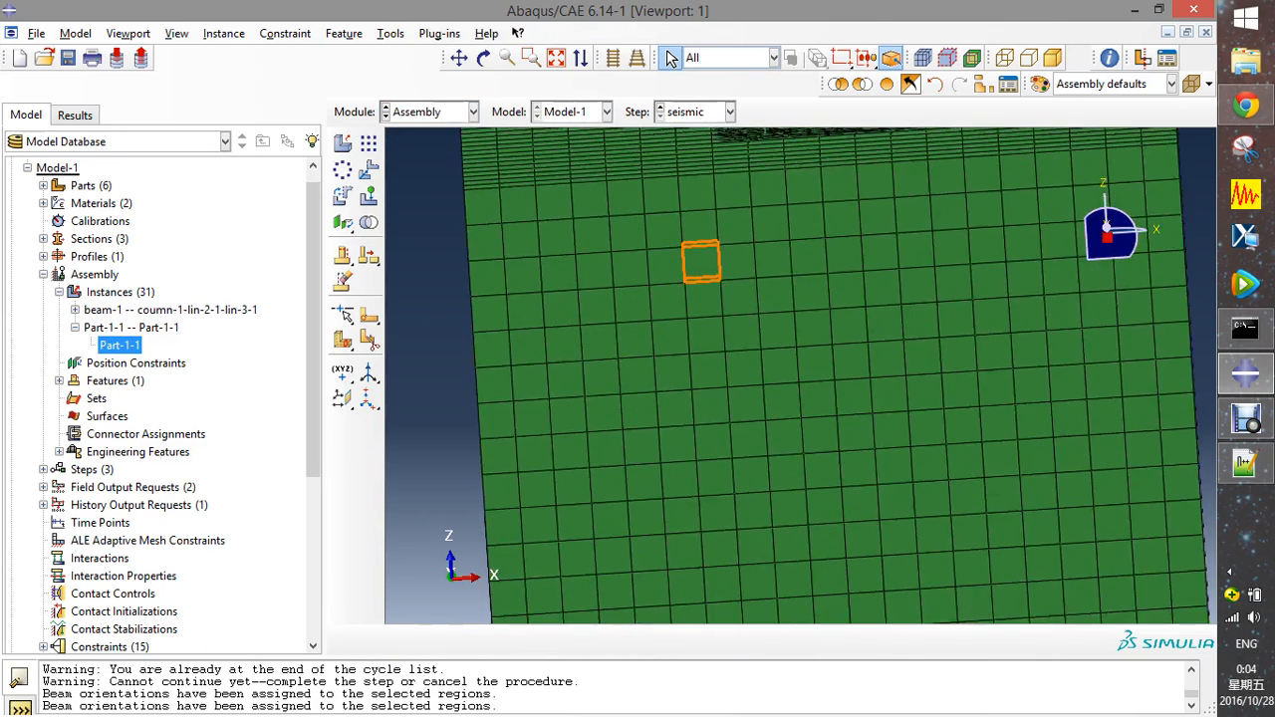
left_click(484, 58)
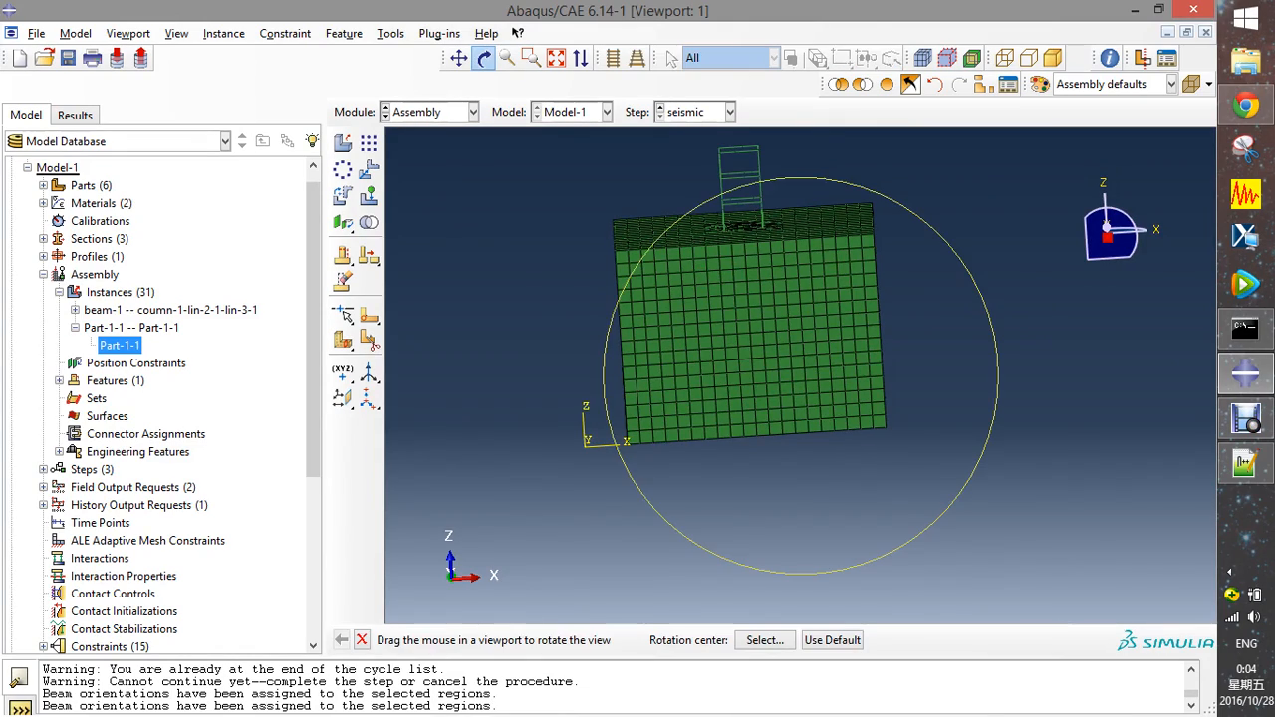
left_click_drag(757, 289, 822, 433)
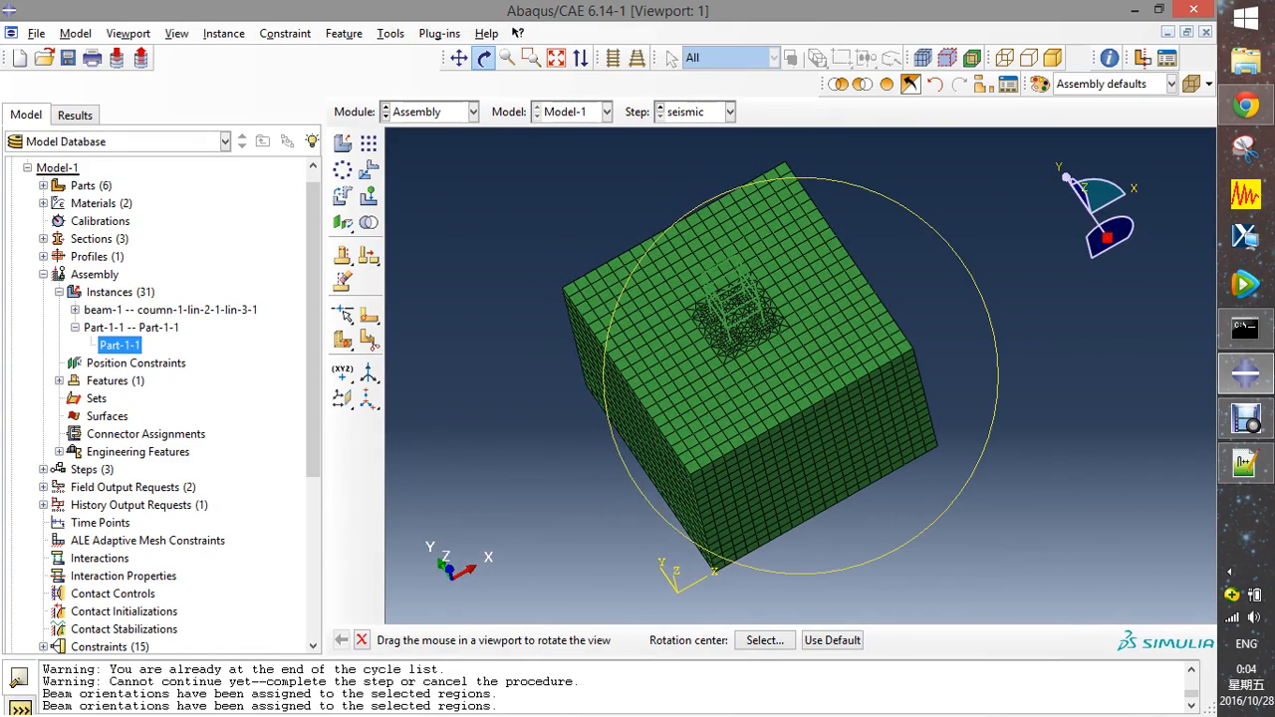
left_click(484, 58)
- Review the defined analysis steps, checking the freq and seismic entries
left_click(474, 112)
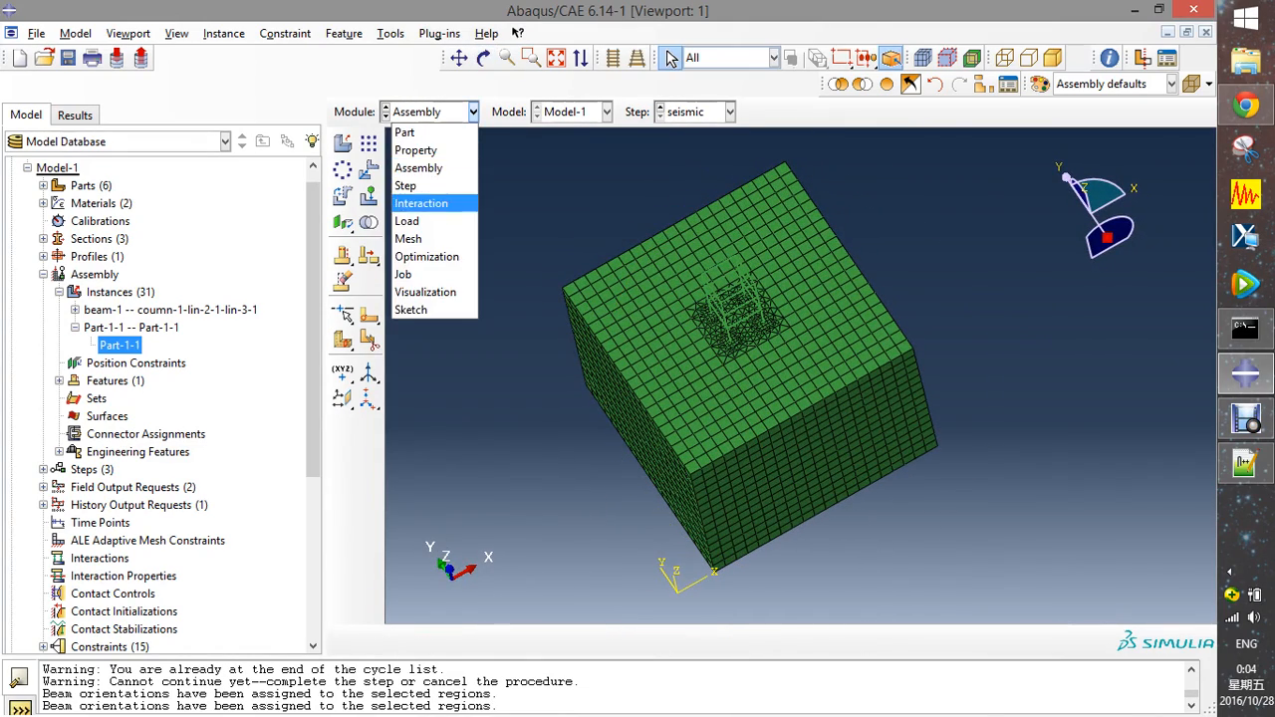
left_click(421, 203)
left_click(474, 112)
left_click(406, 186)
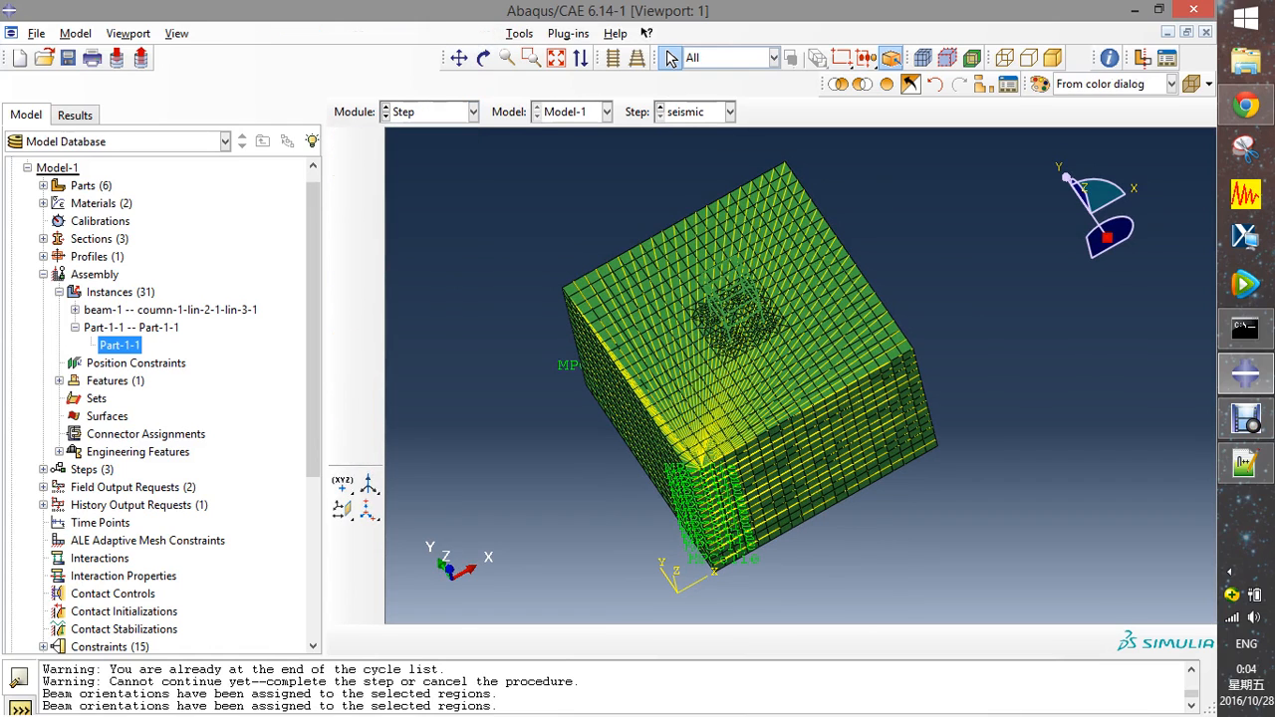
left_click(369, 145)
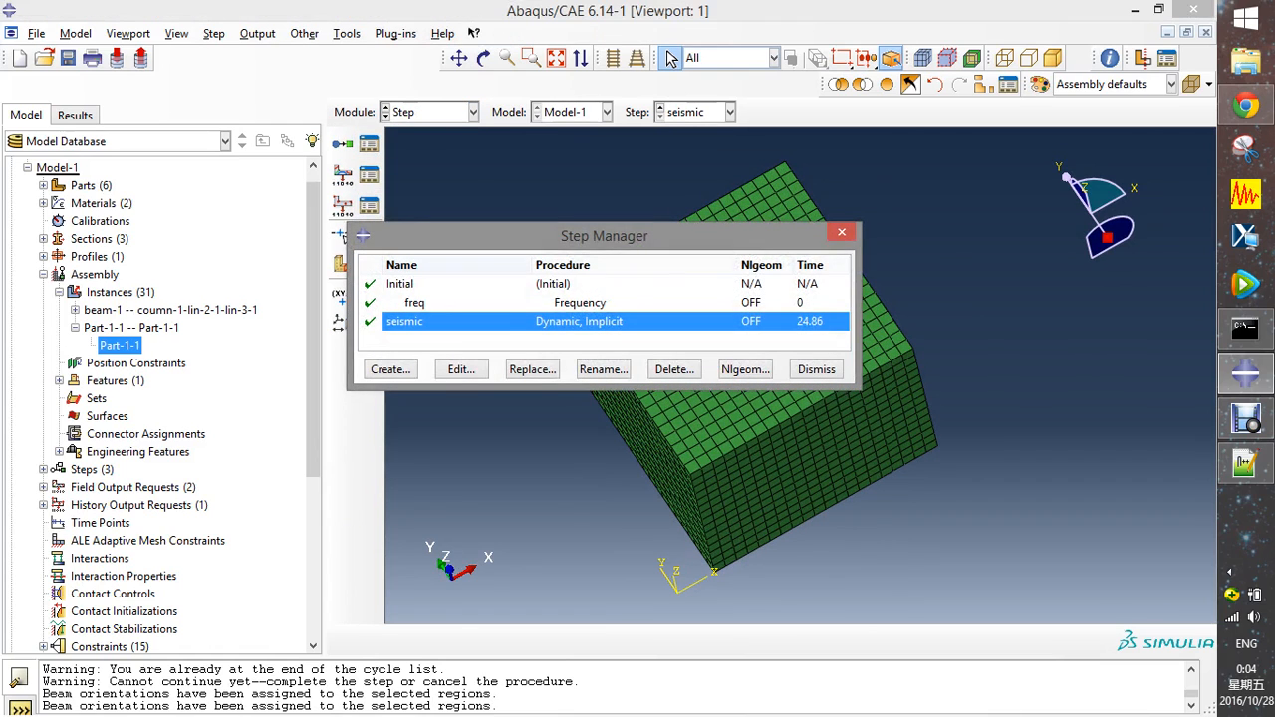
left_click(415, 303)
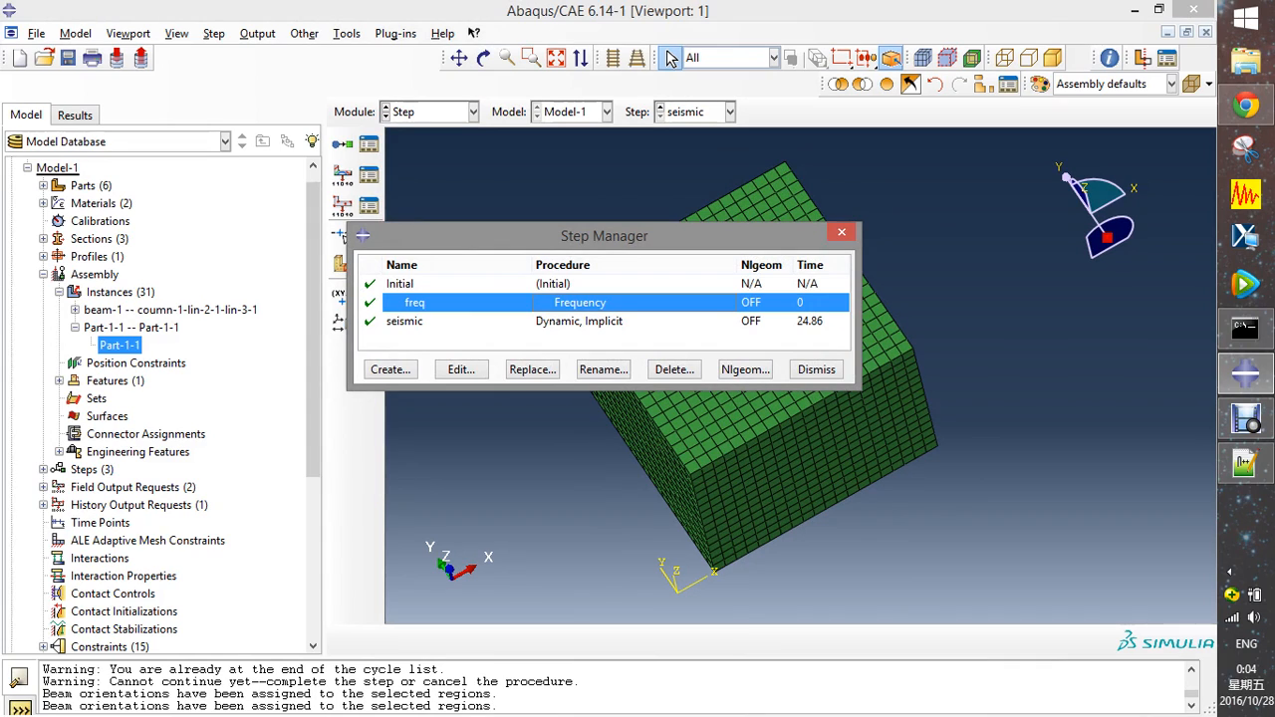
left_click(405, 321)
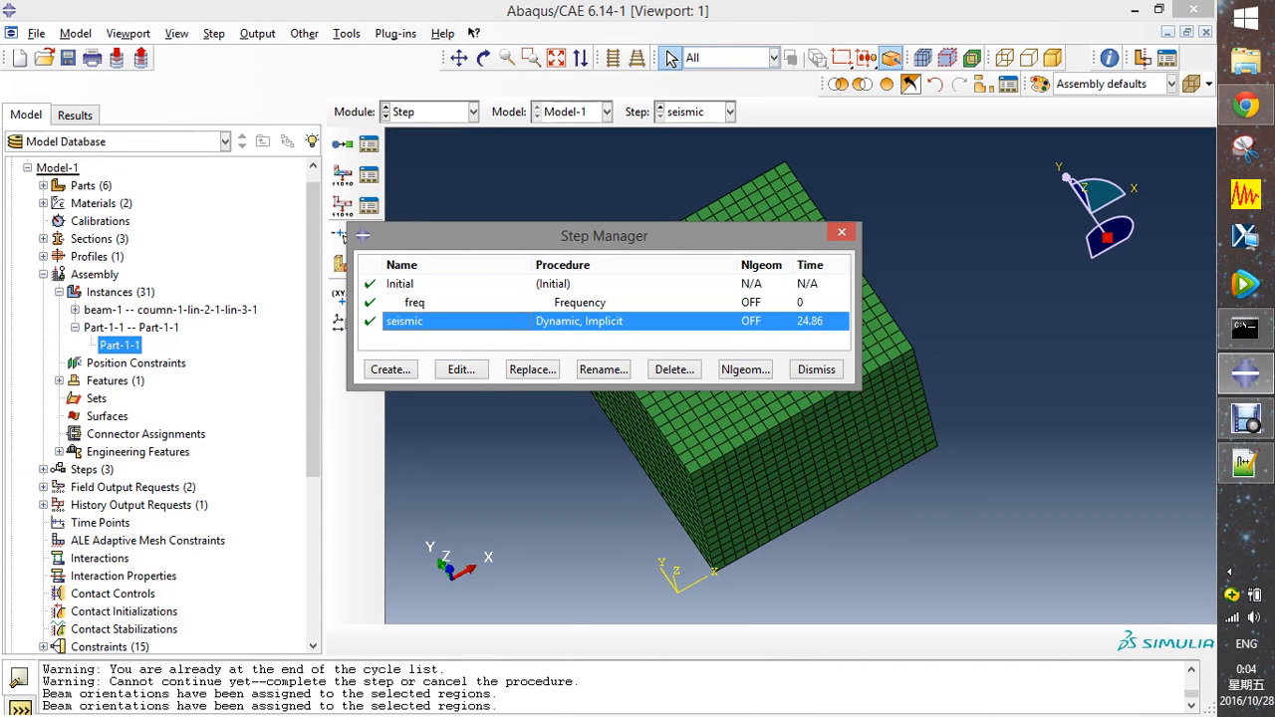
left_click(816, 369)
- Edit the field output request of the seismic step to save output every 1 increment
left_click(369, 175)
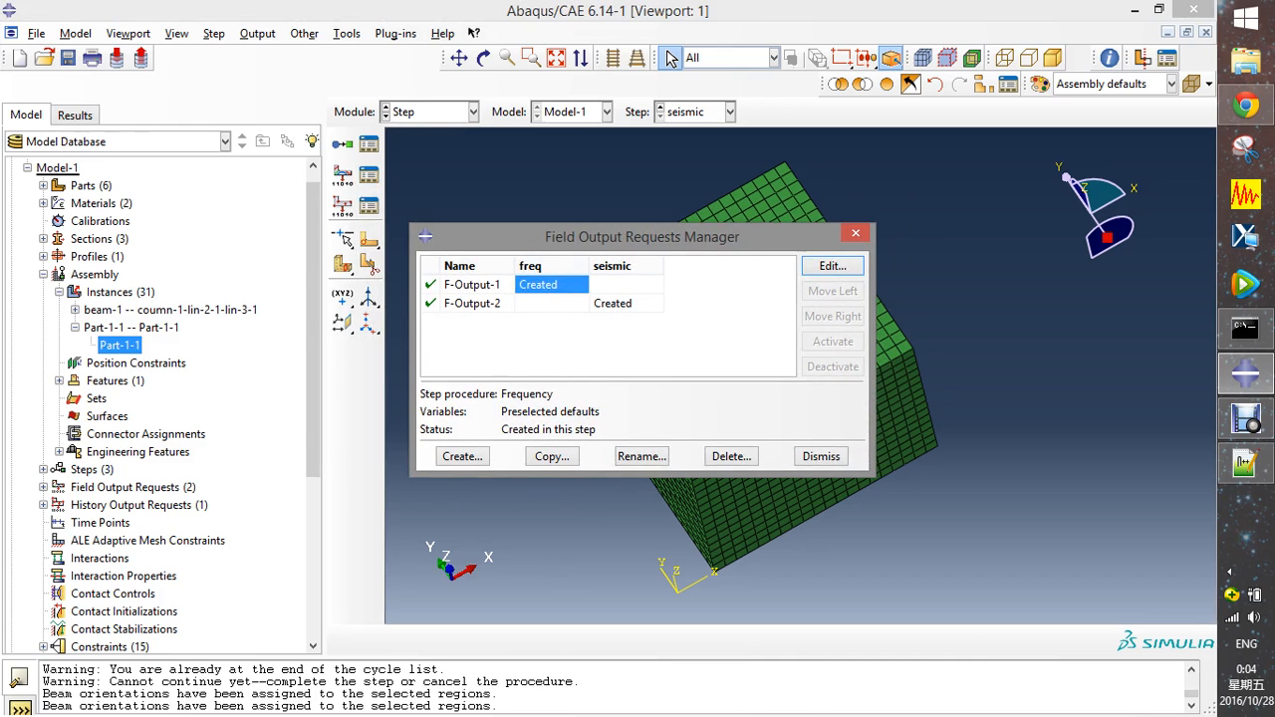
left_click(626, 303)
left_click(833, 266)
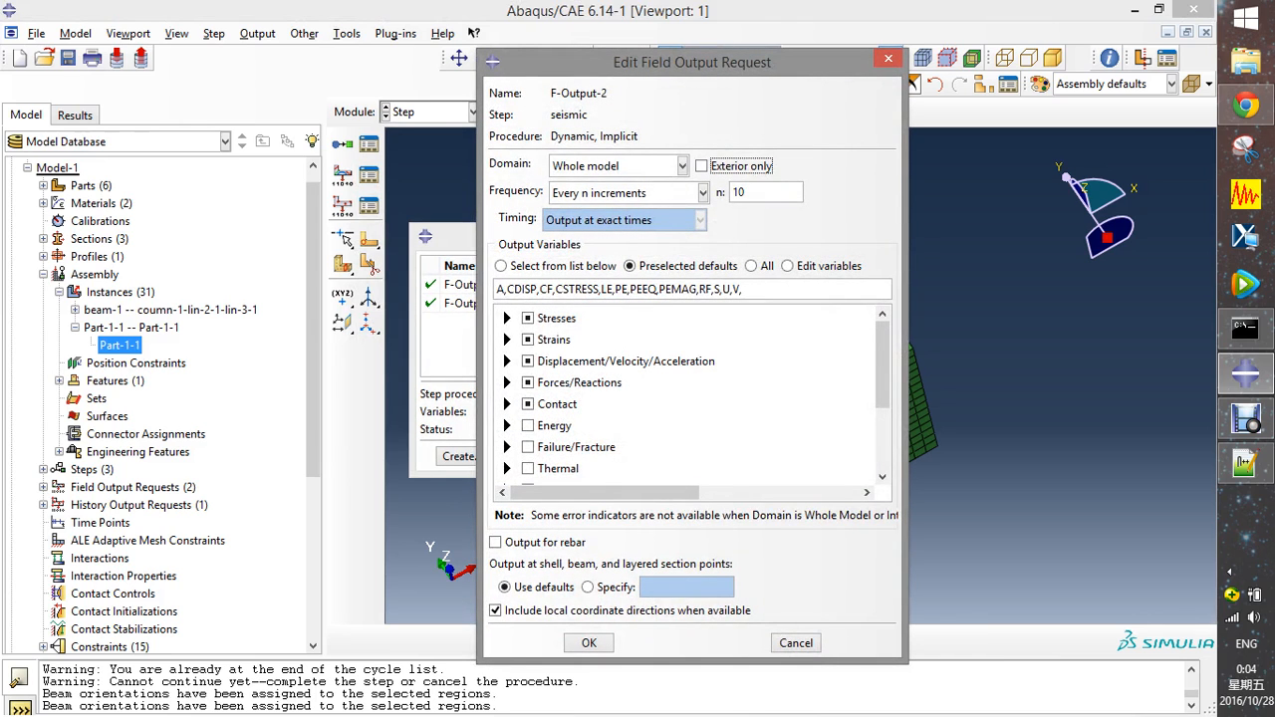
left_click(743, 192)
key("BackSpace")
- Exclude the Forces/Reactions and Contact variables from the seismic step's field output request and save it
left_click(507, 382)
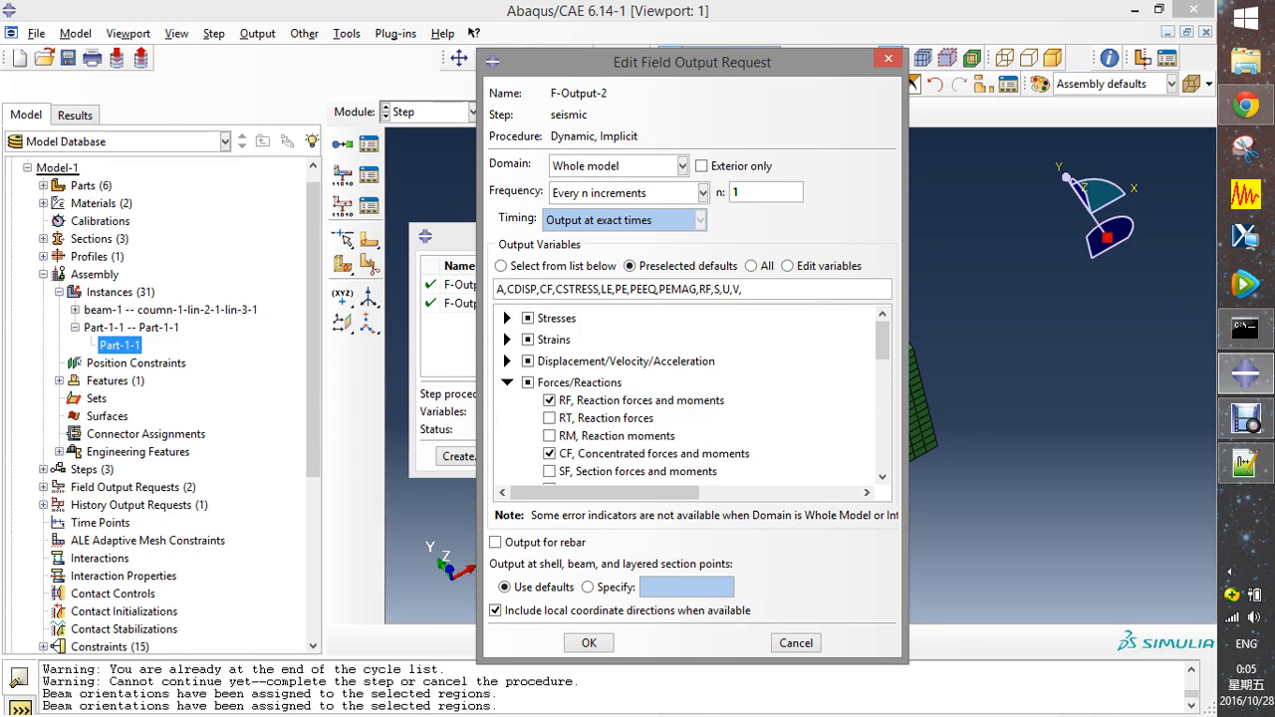
left_click(507, 383)
left_click(528, 382)
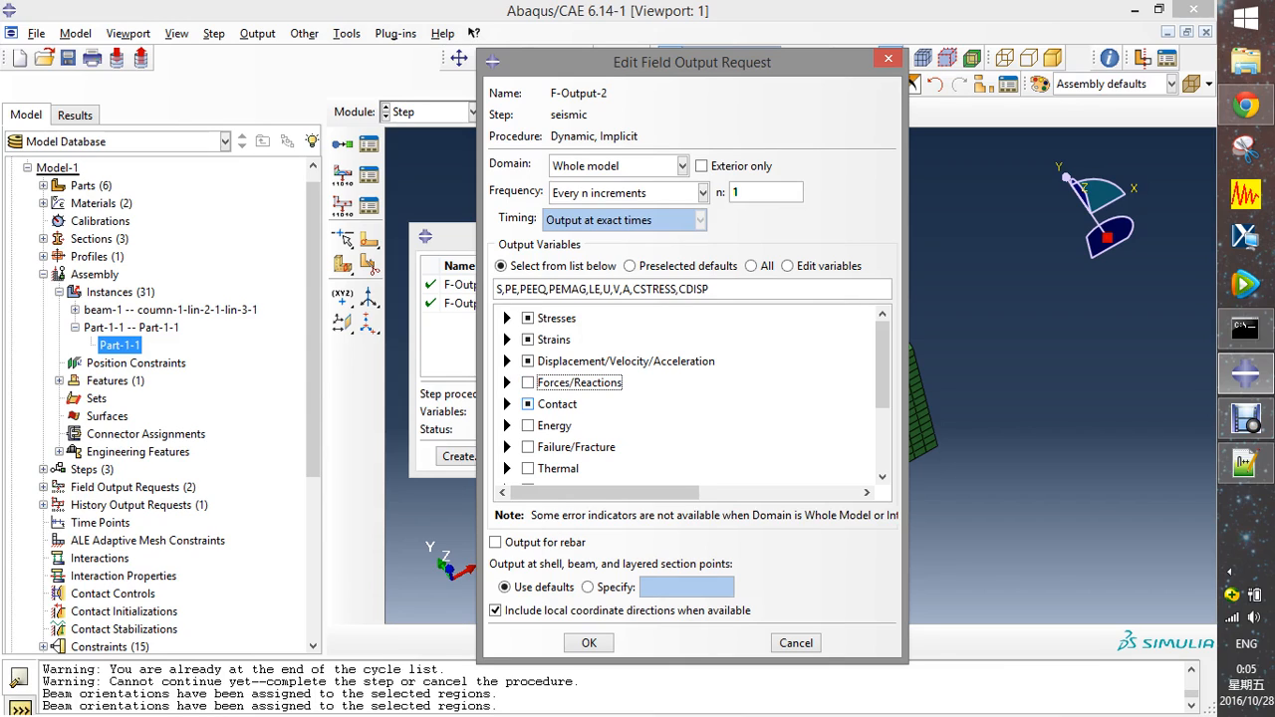
left_click(528, 404)
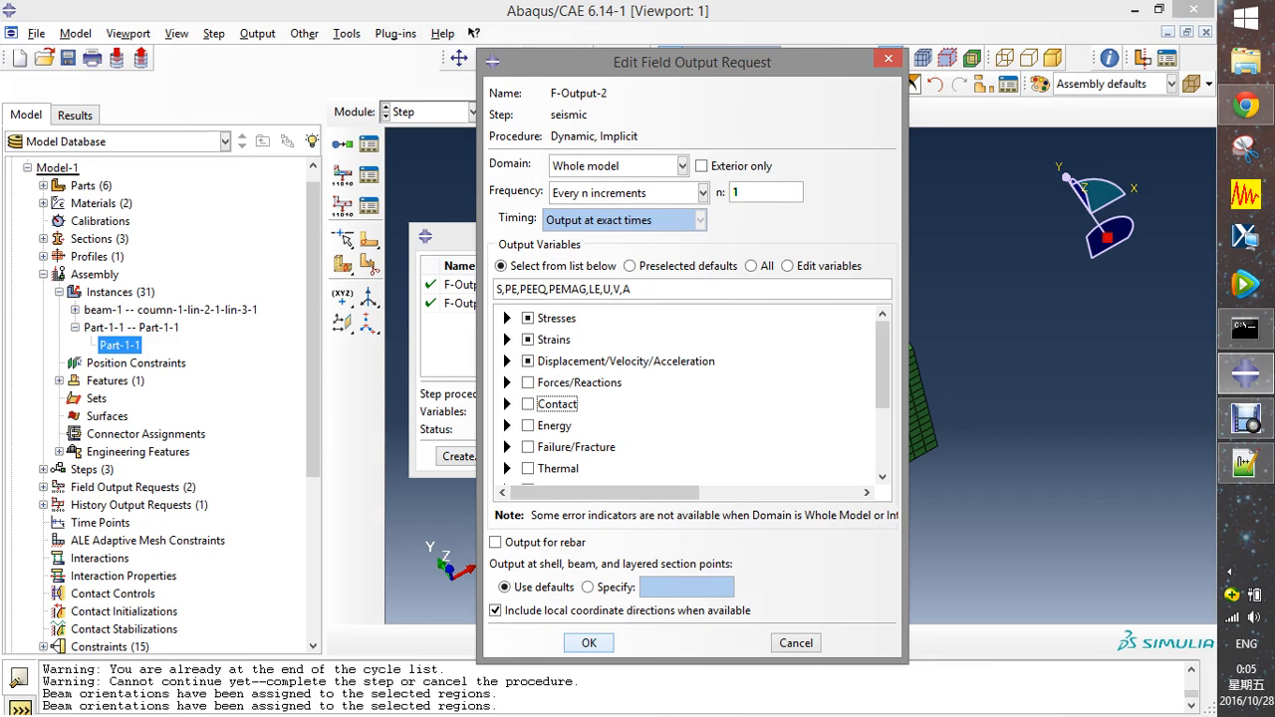
left_click(589, 643)
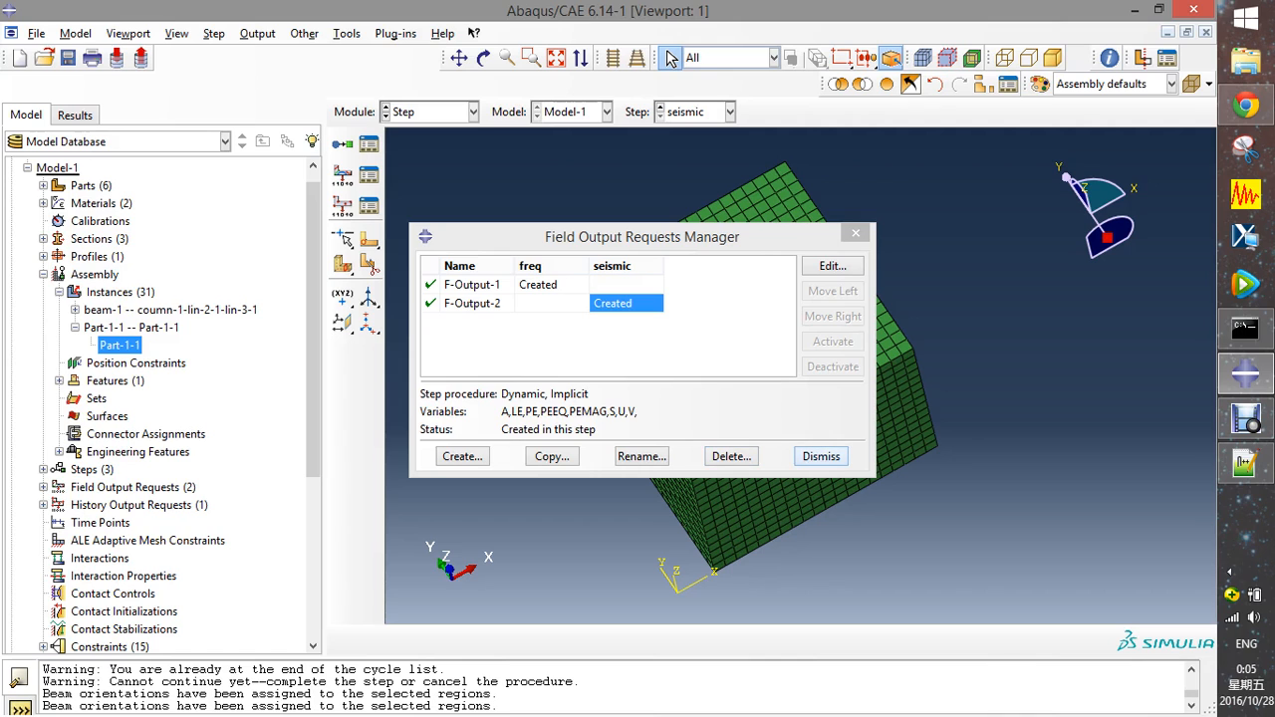
left_click(821, 456)
- Review the complete list of MPC tie constraints defined on the soil boundary layers
left_click(435, 112)
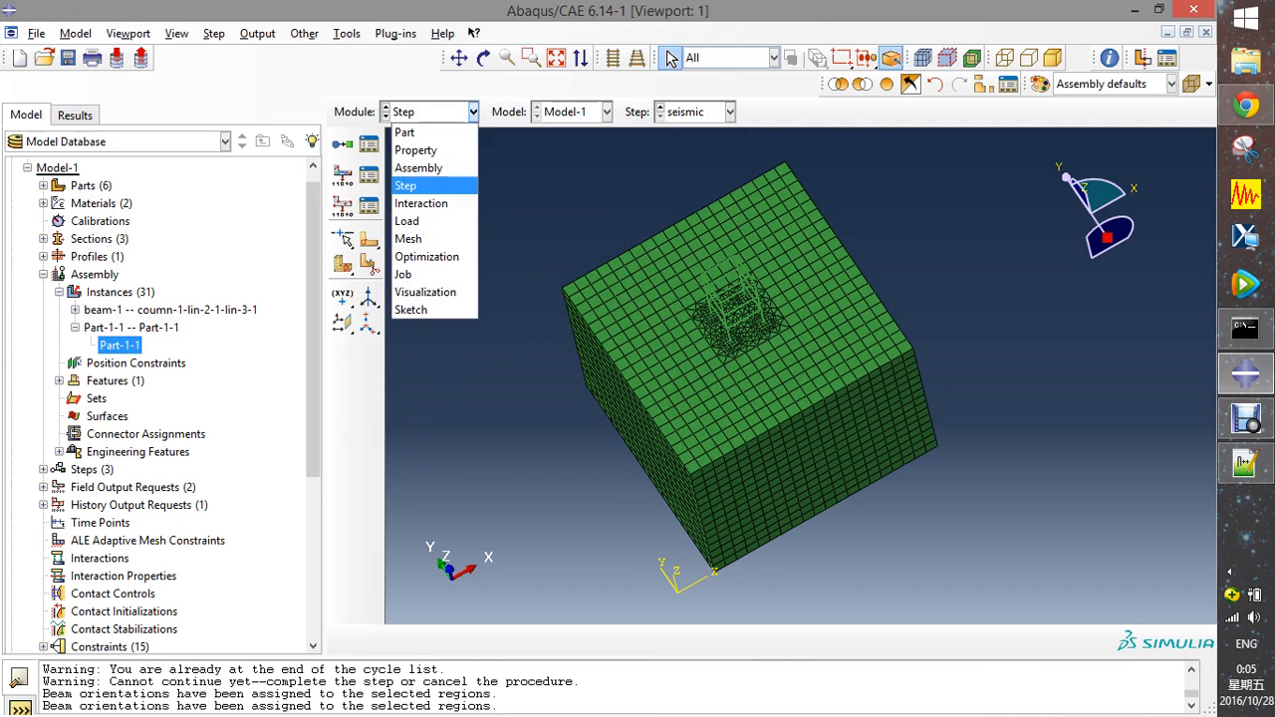
left_click(423, 203)
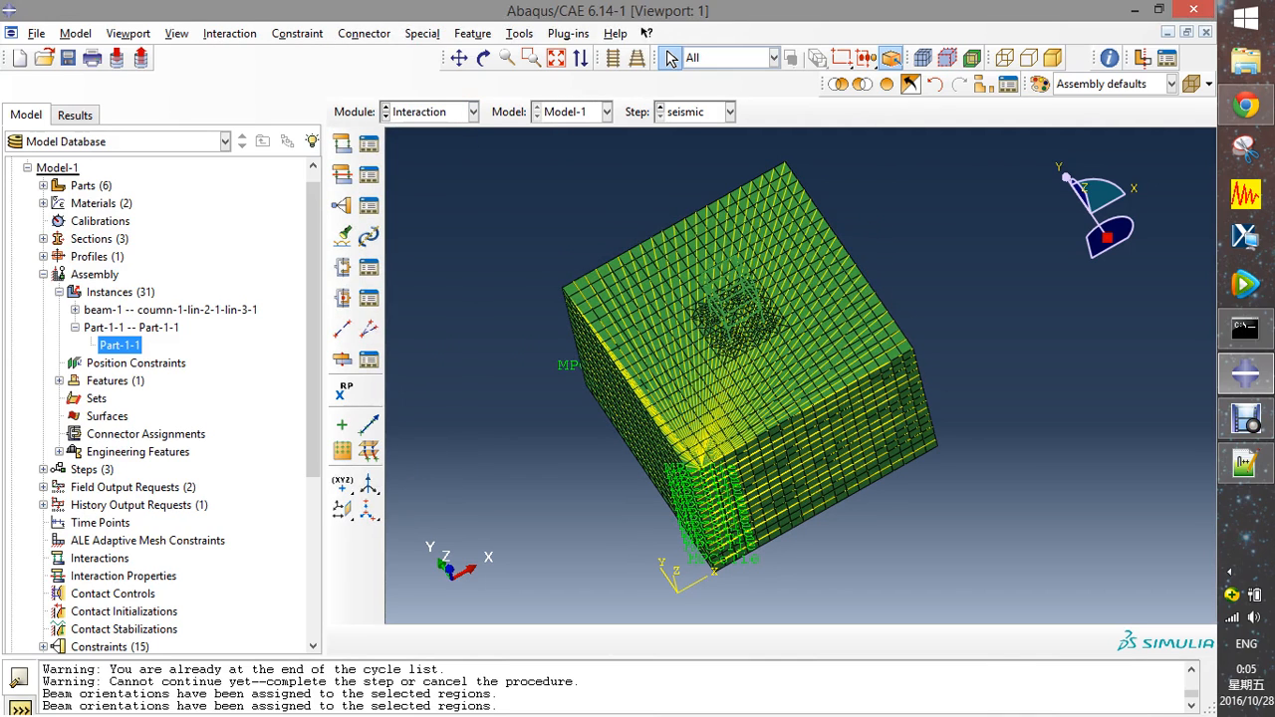
left_click(369, 205)
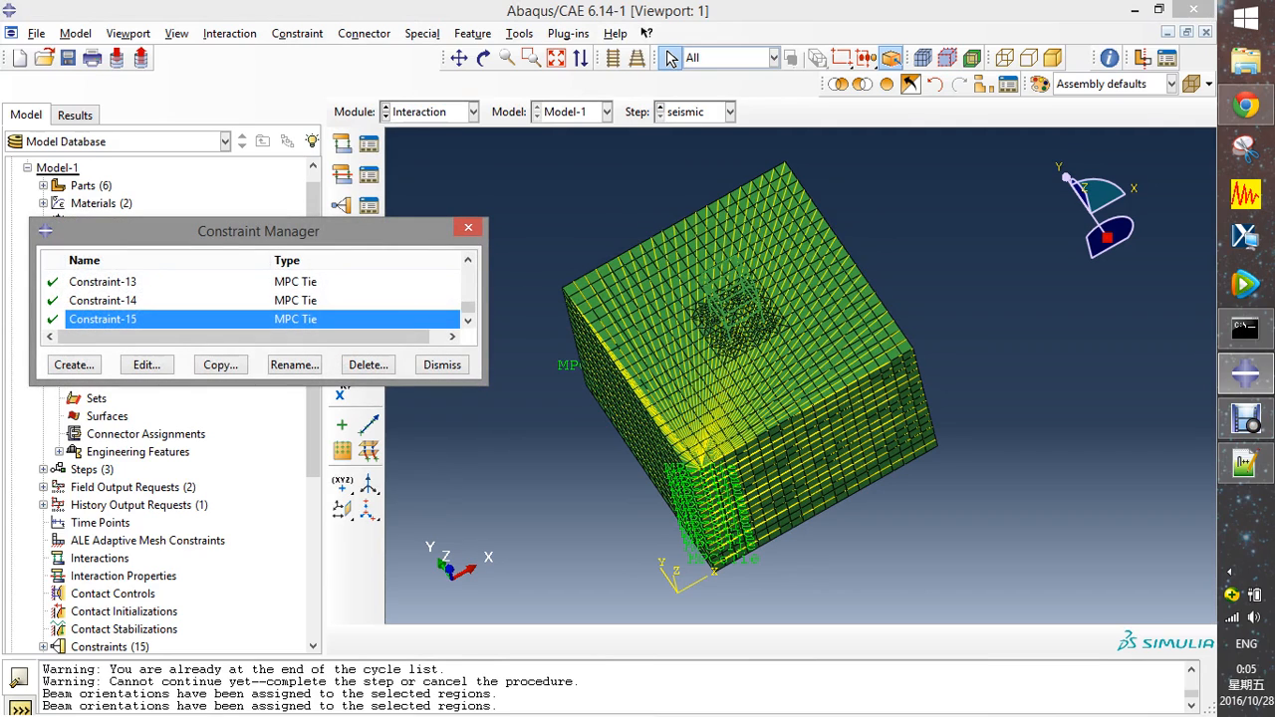
left_click_drag(299, 385, 299, 641)
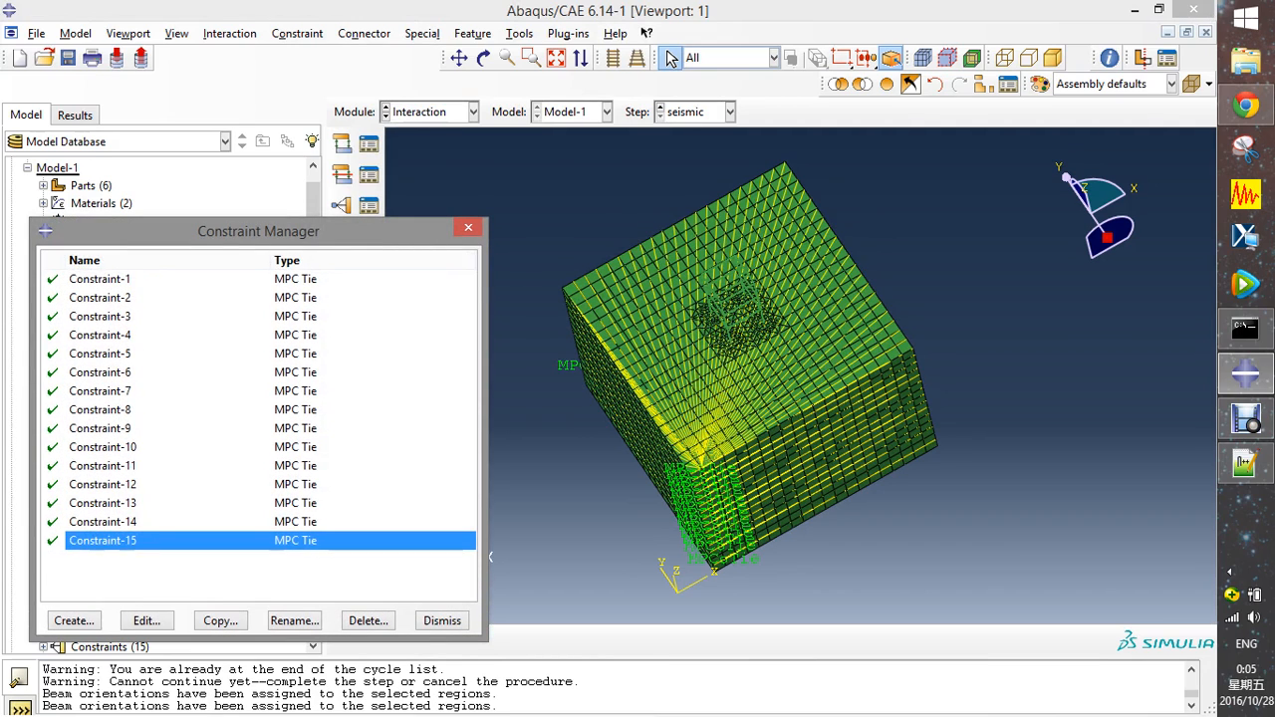
left_click(239, 409)
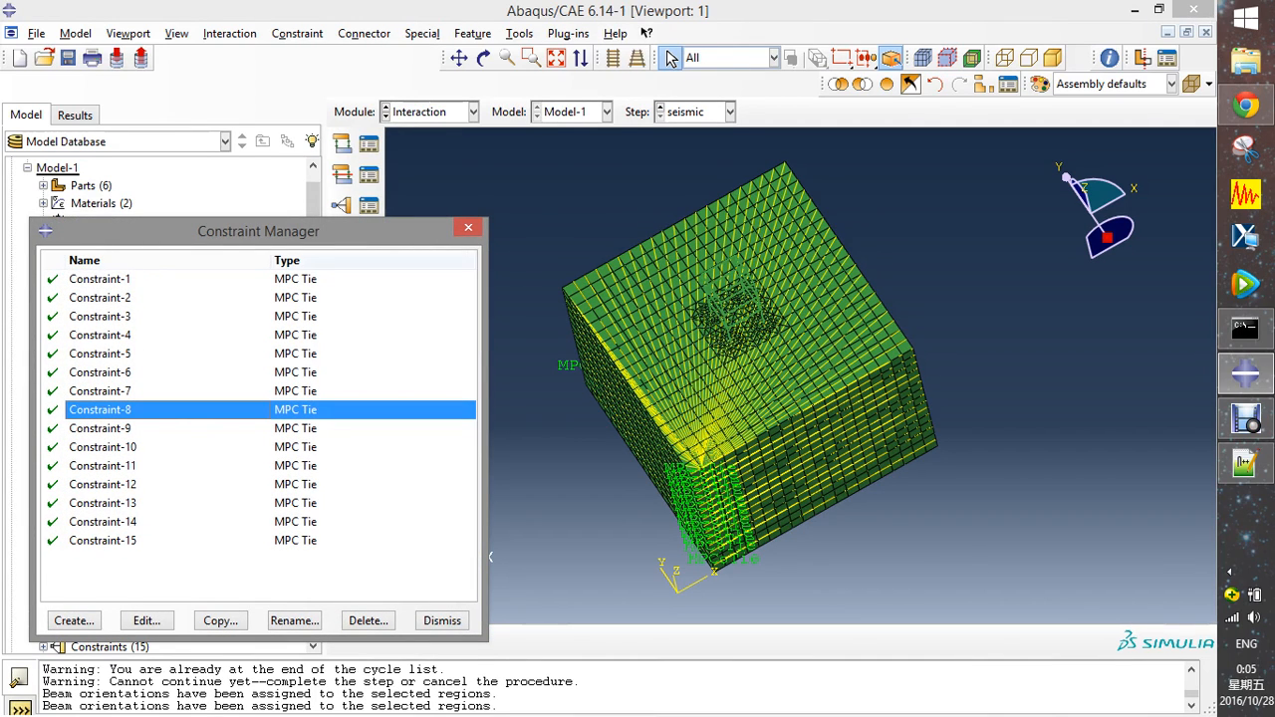
left_click(468, 228)
- Review the boundary conditions fixed and fixed_exceptX and the analysis steps in which they are created
left_click(473, 112)
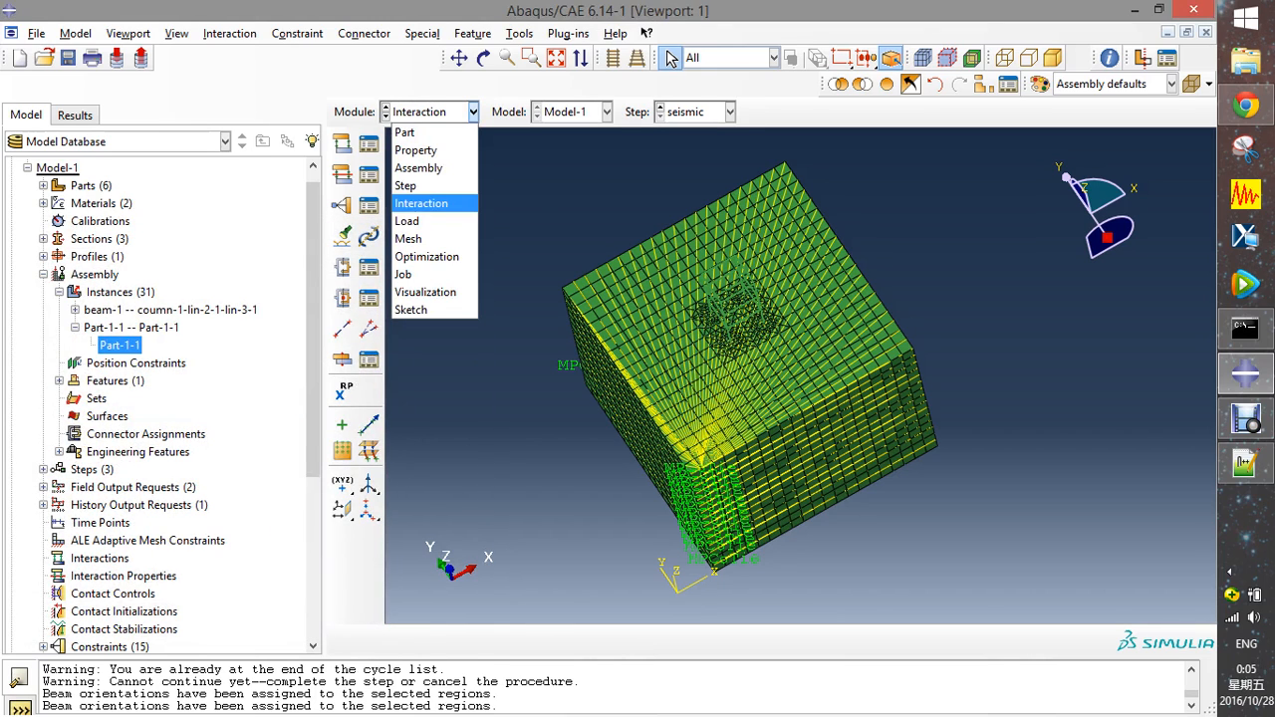
left_click(411, 221)
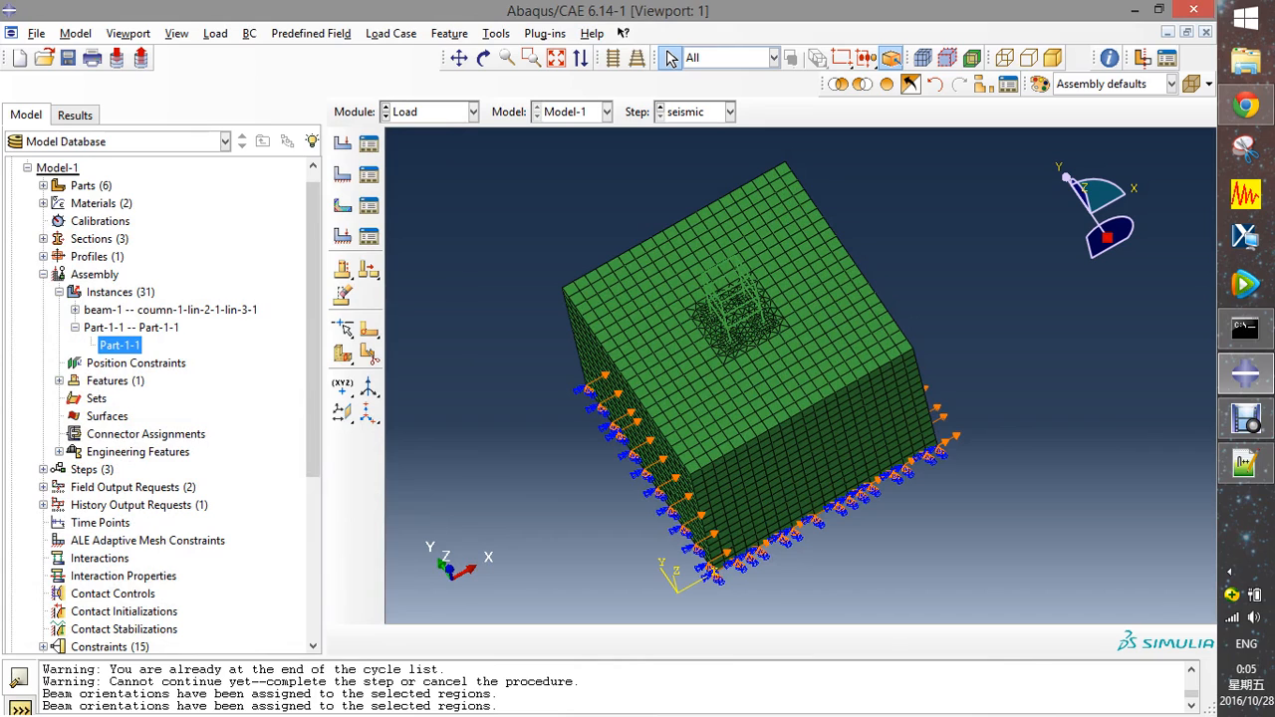
left_click(369, 174)
left_click(373, 272)
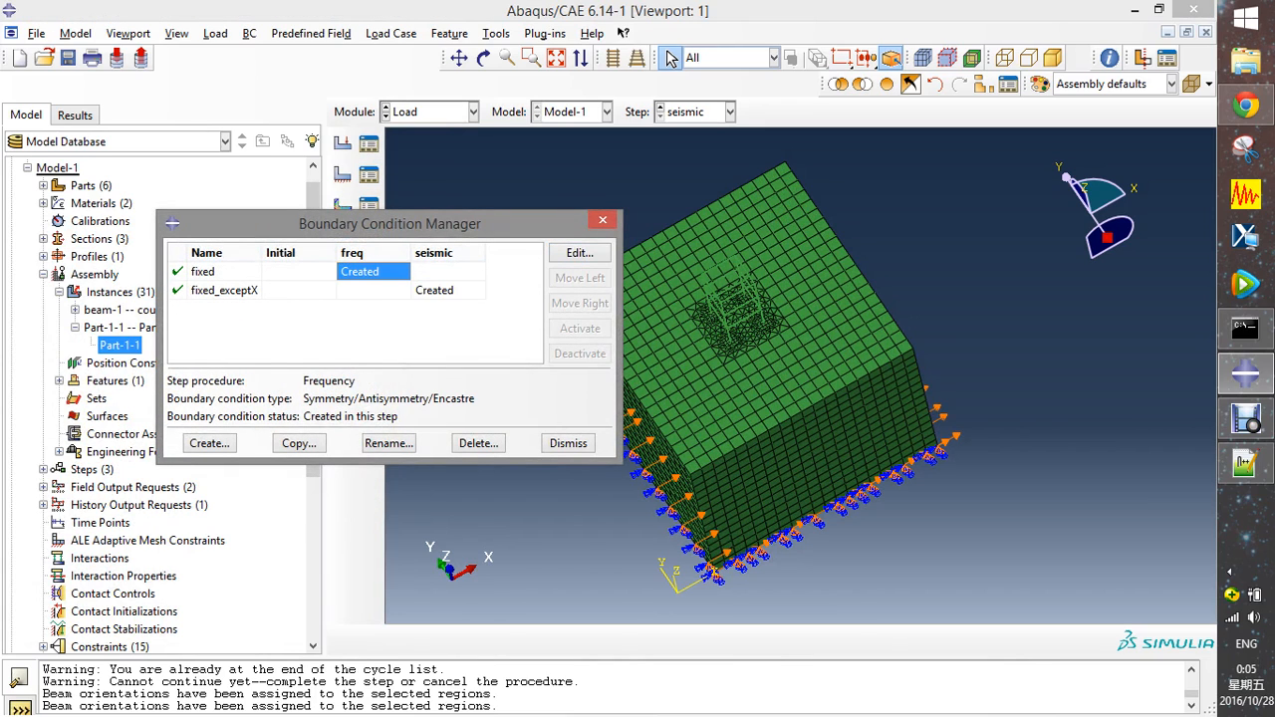
left_click(224, 272)
left_click(447, 290)
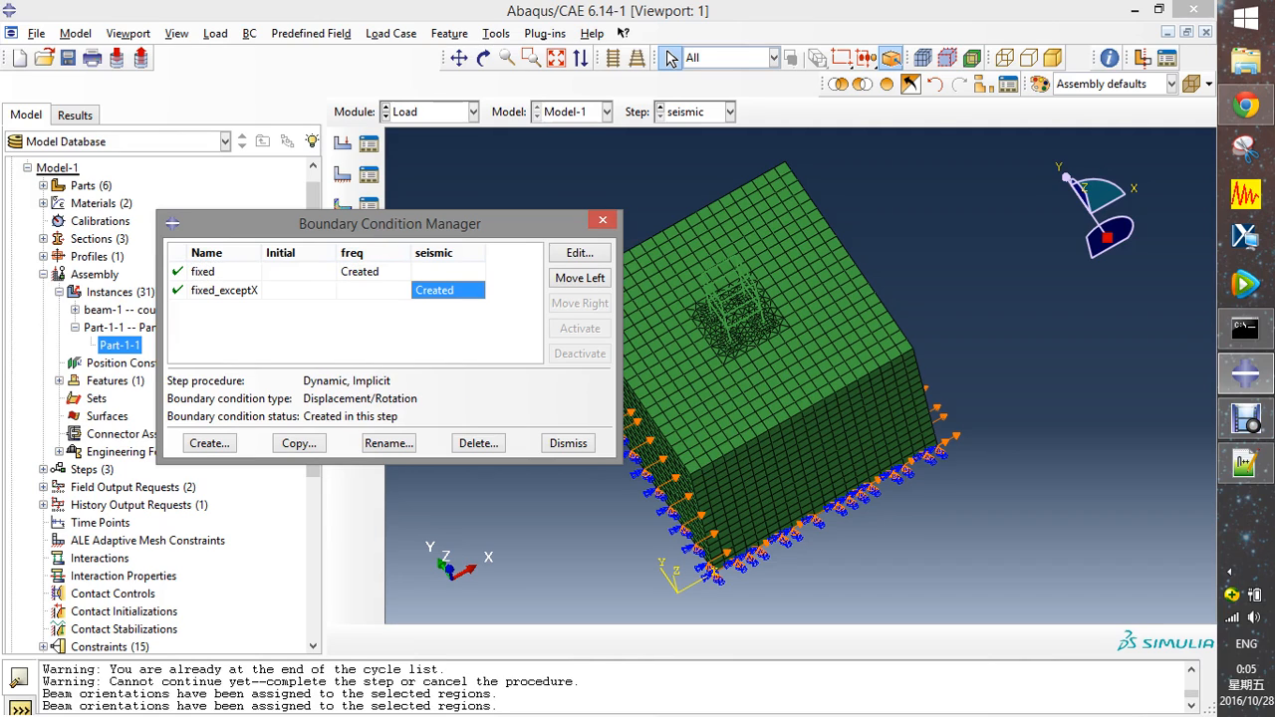
left_click(225, 290)
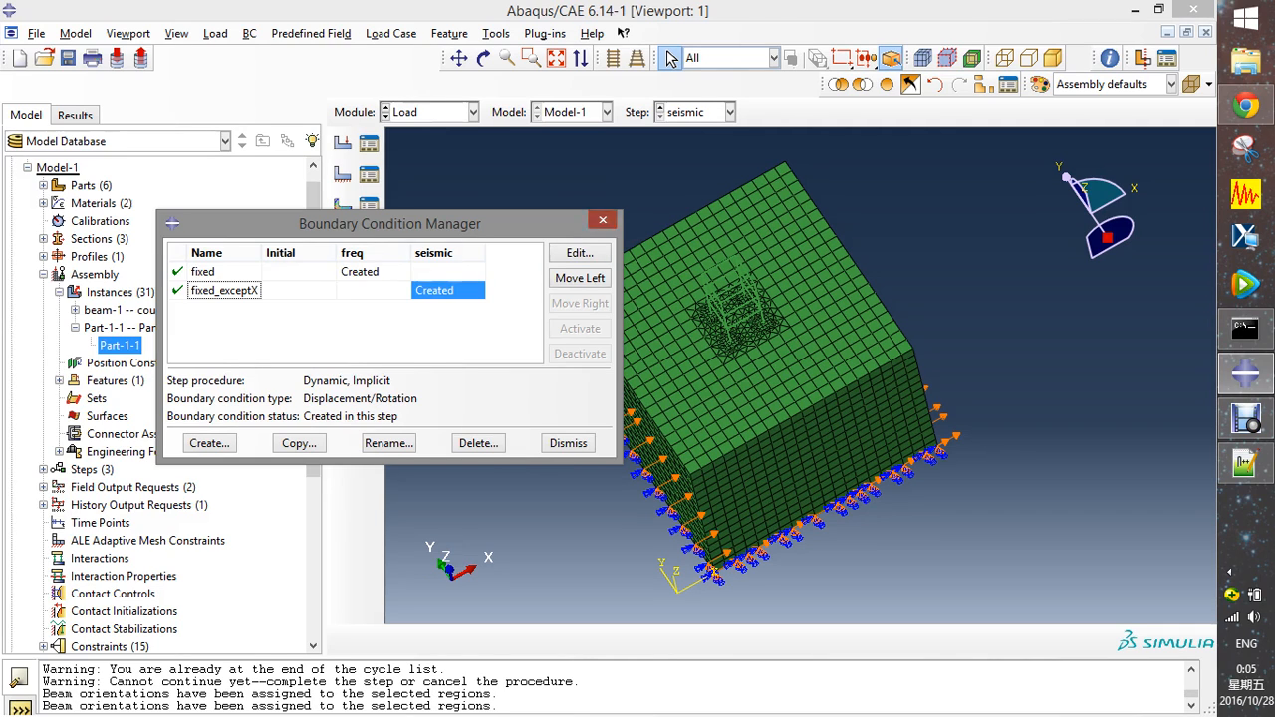
left_click(603, 219)
- Suppress the seismic dynamic implicit step, leaving the freq step active for the analysis
left_click(473, 112)
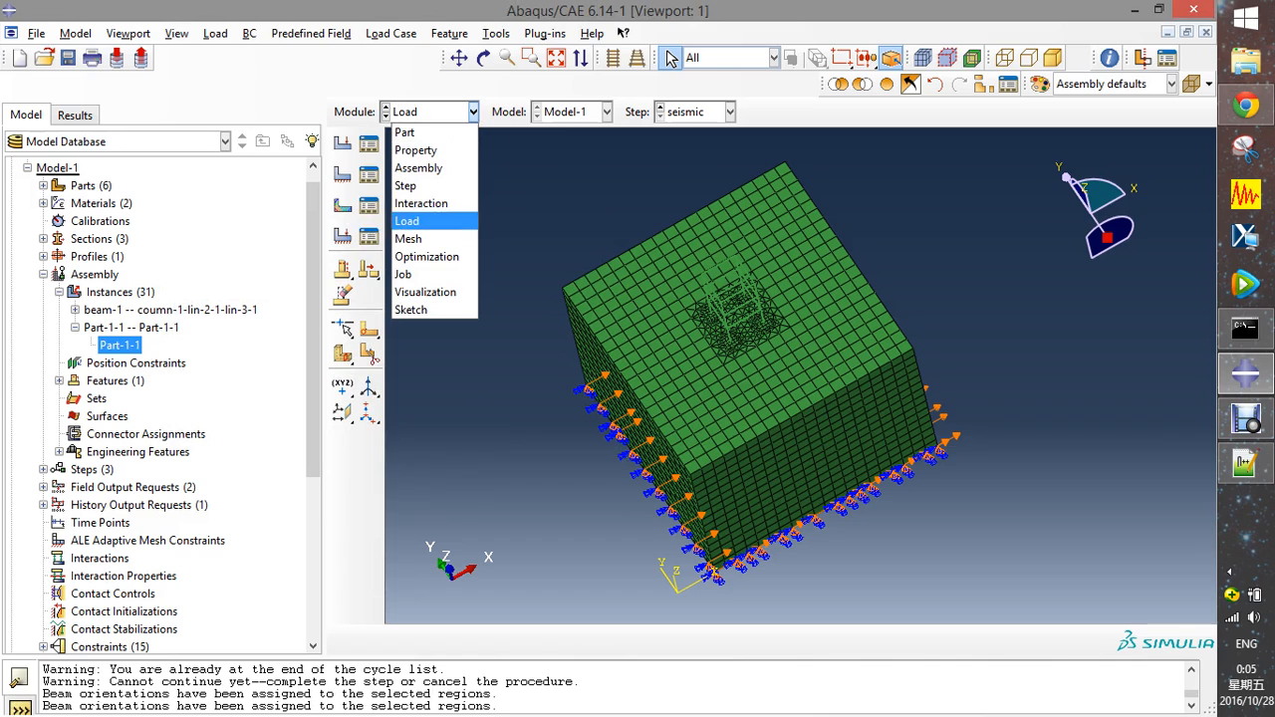
left_click(434, 239)
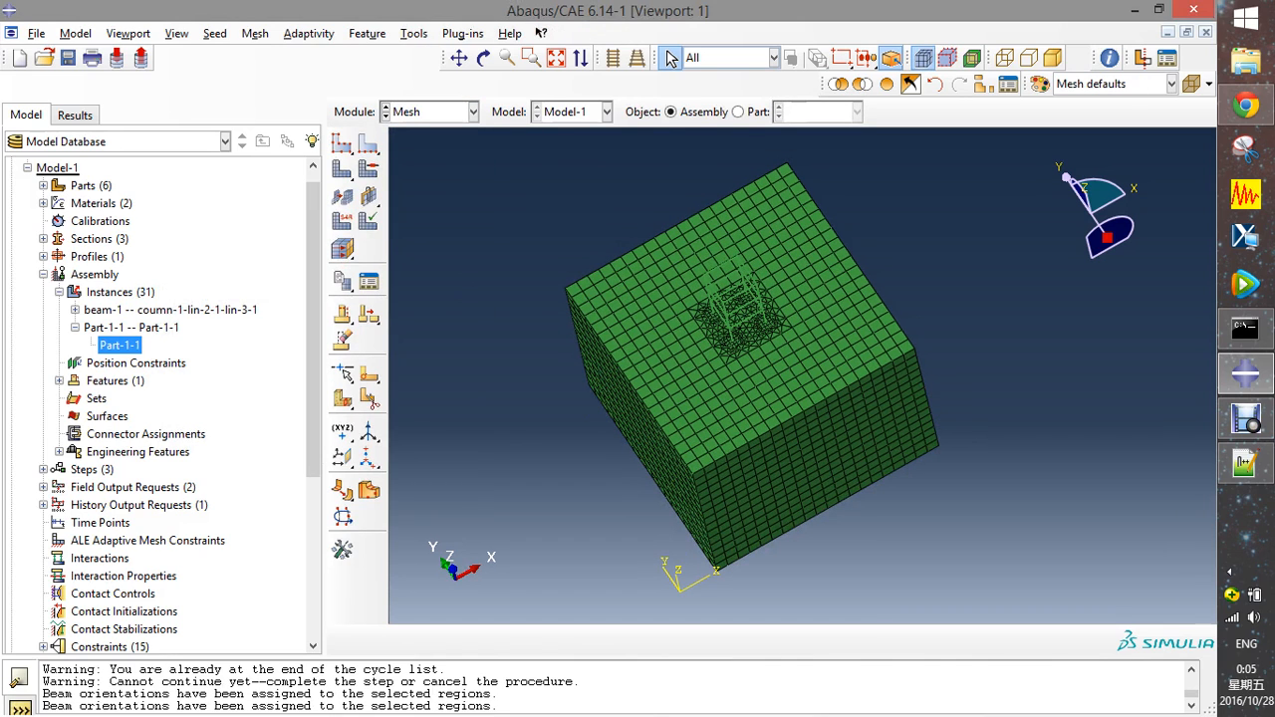
left_click(473, 112)
left_click(435, 273)
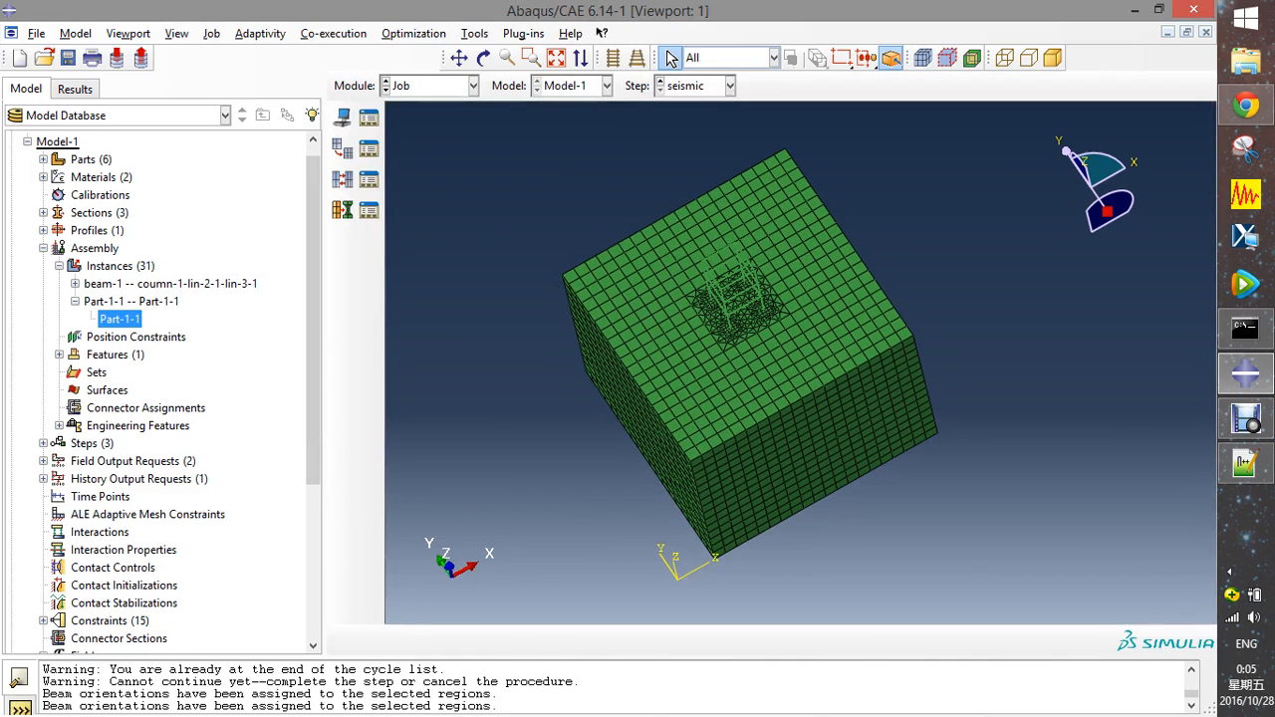
left_click(473, 86)
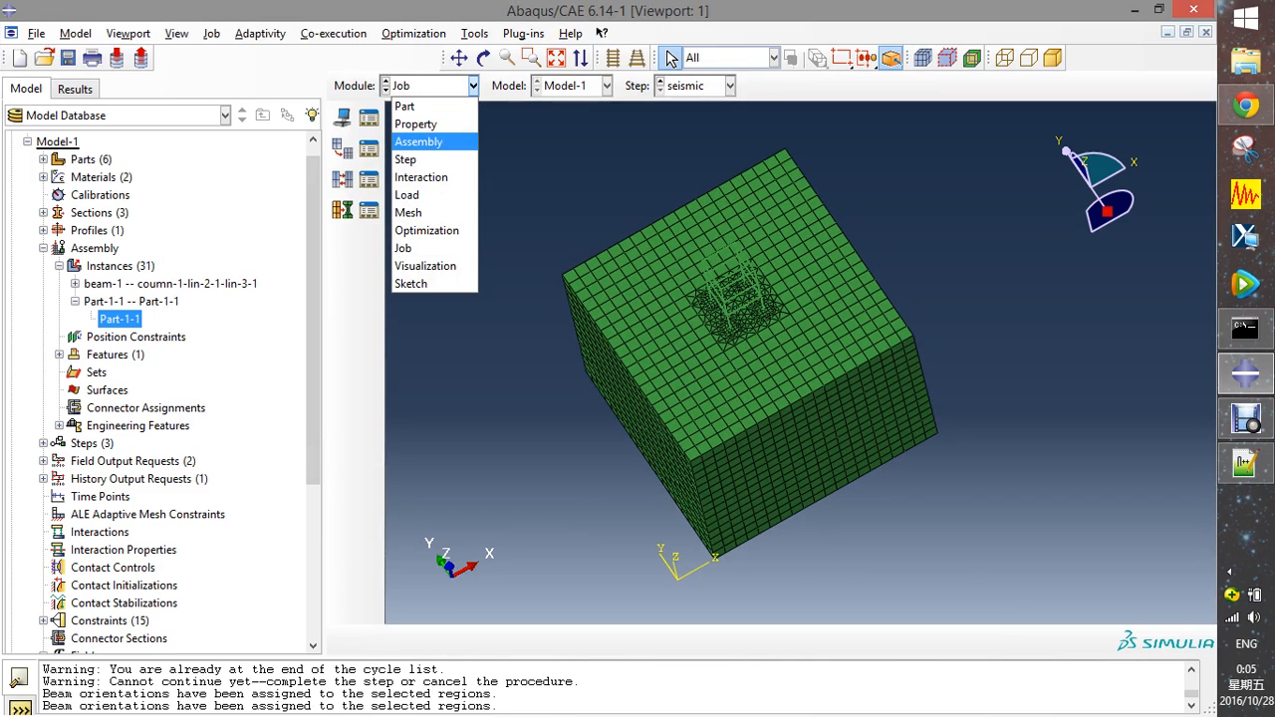
left_click(405, 160)
left_click(370, 144)
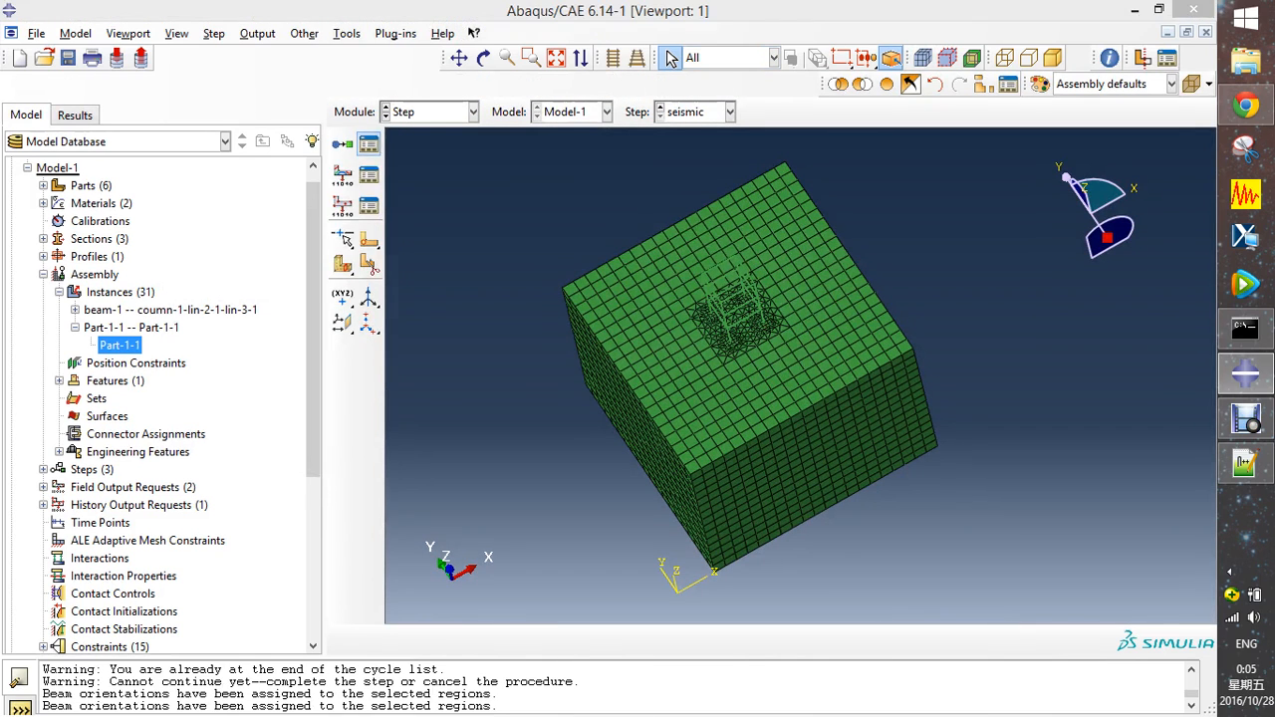
left_click(370, 321)
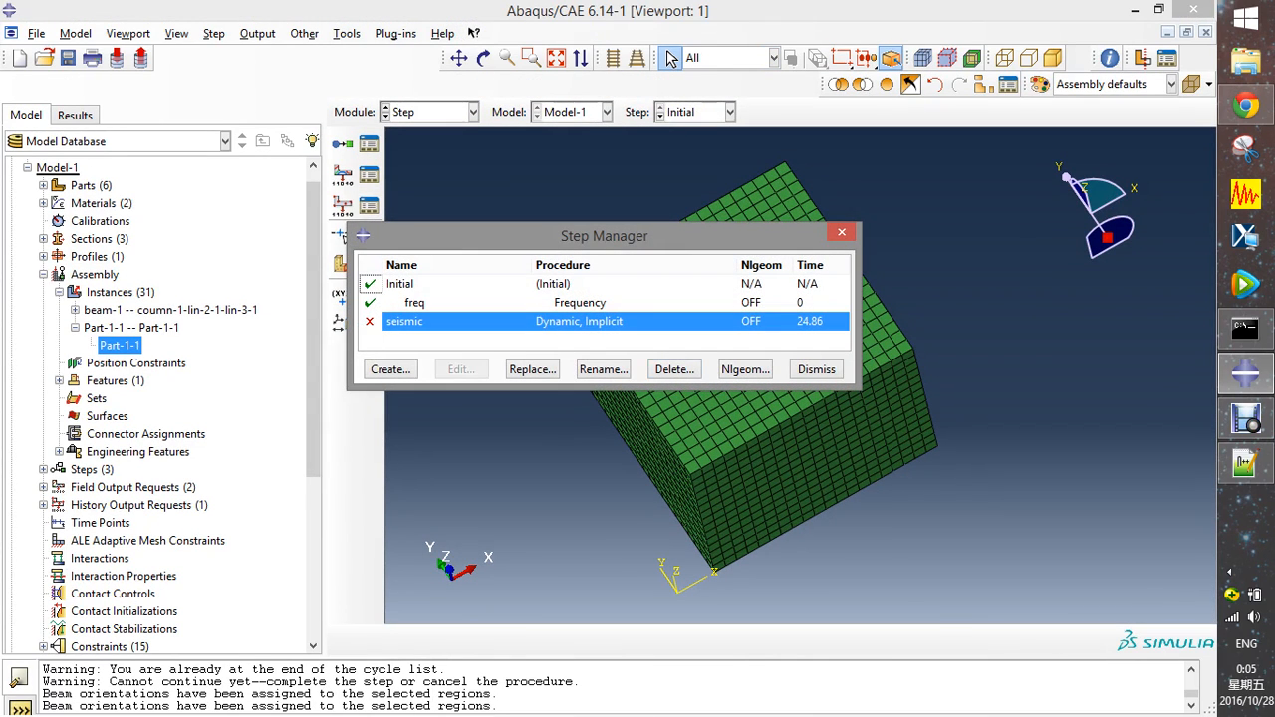
left_click(816, 369)
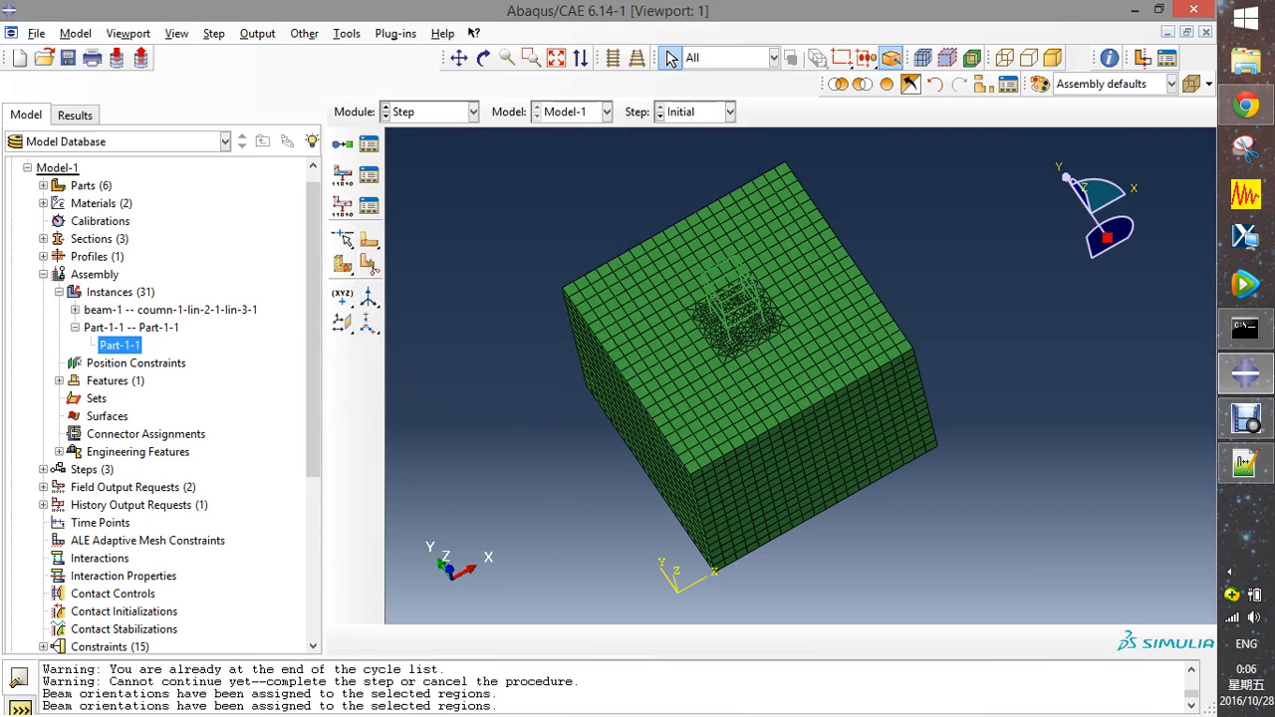
- Create a full analysis job named Job-1 for Model-1 with the default submission settings
left_click(472, 112)
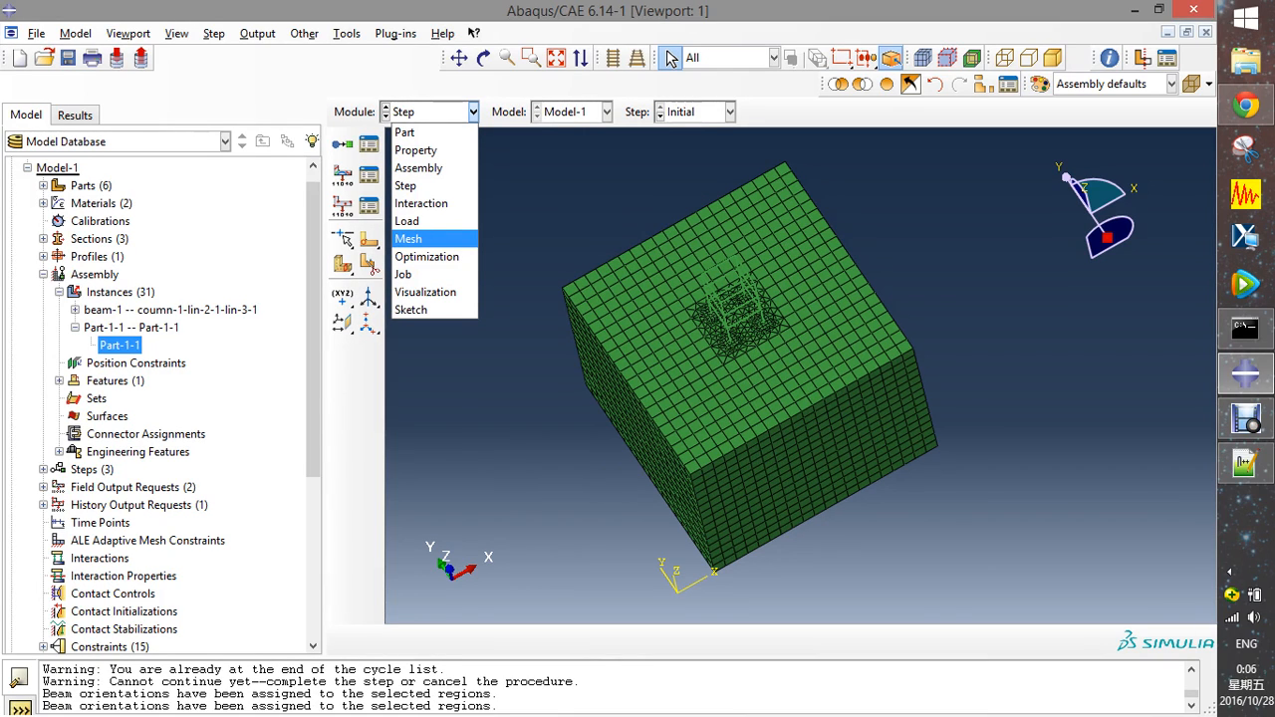
left_click(403, 274)
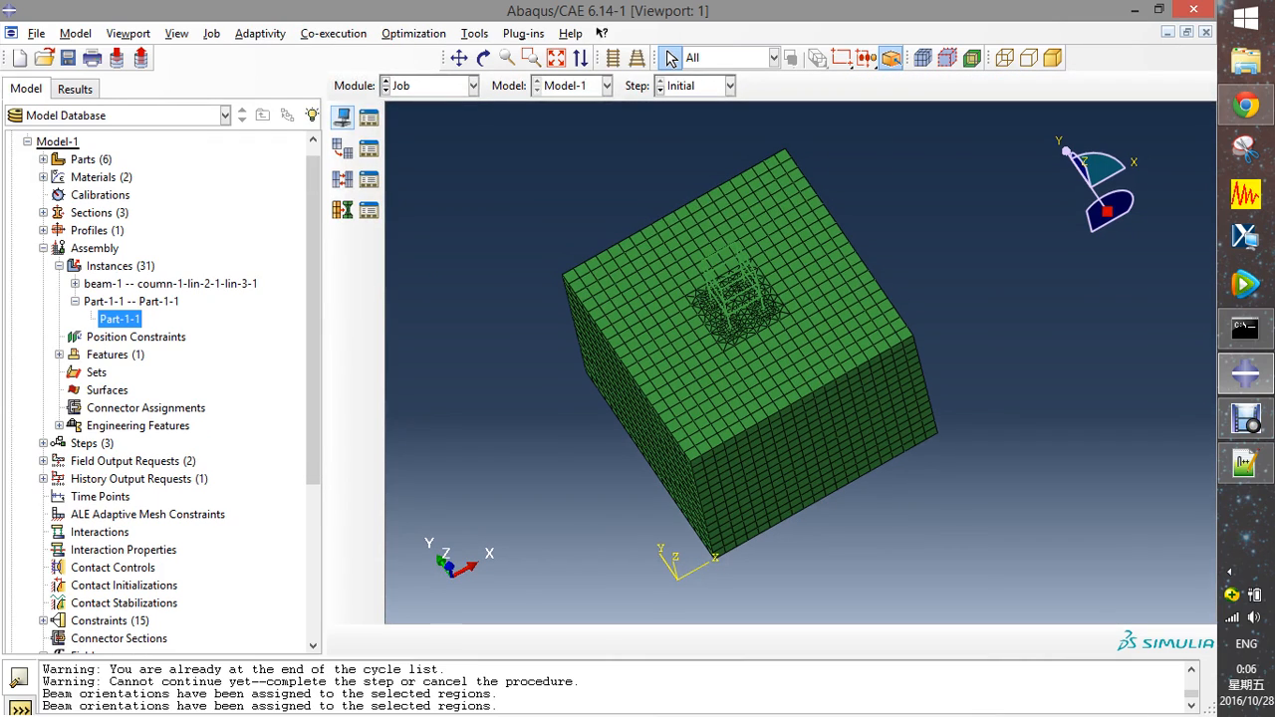
left_click(369, 118)
left_click(421, 365)
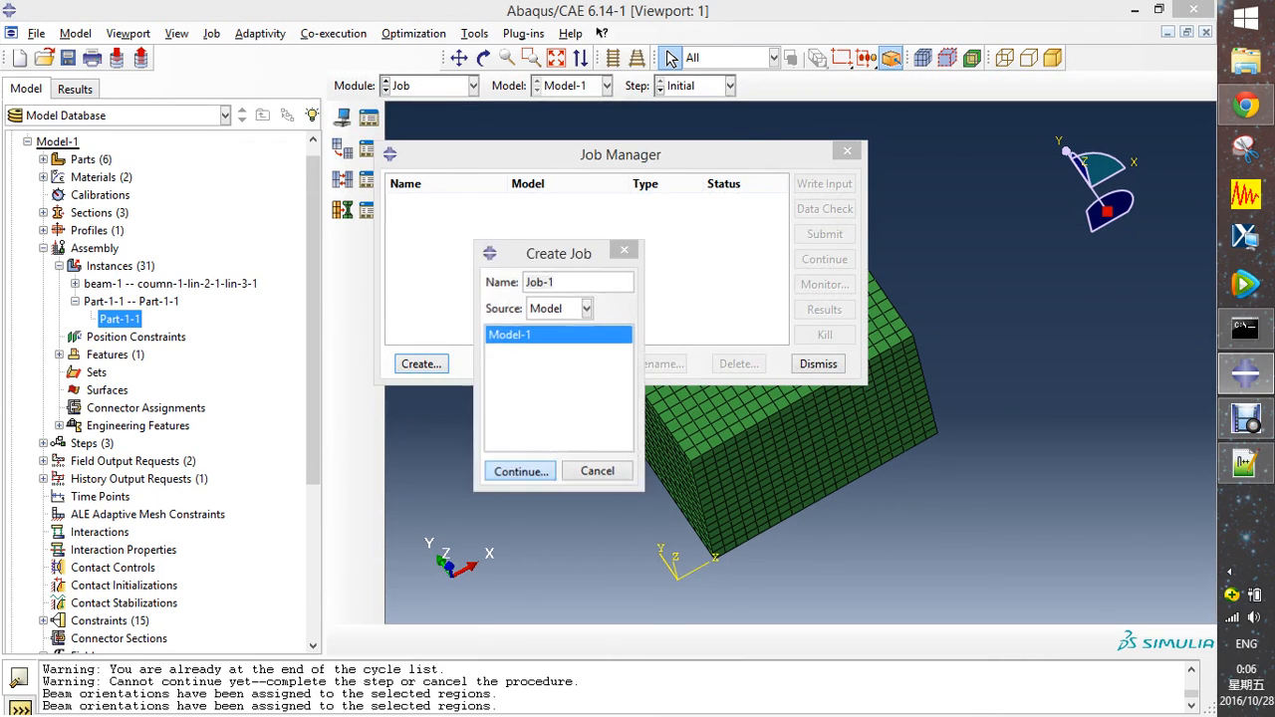
left_click(519, 470)
left_click(422, 584)
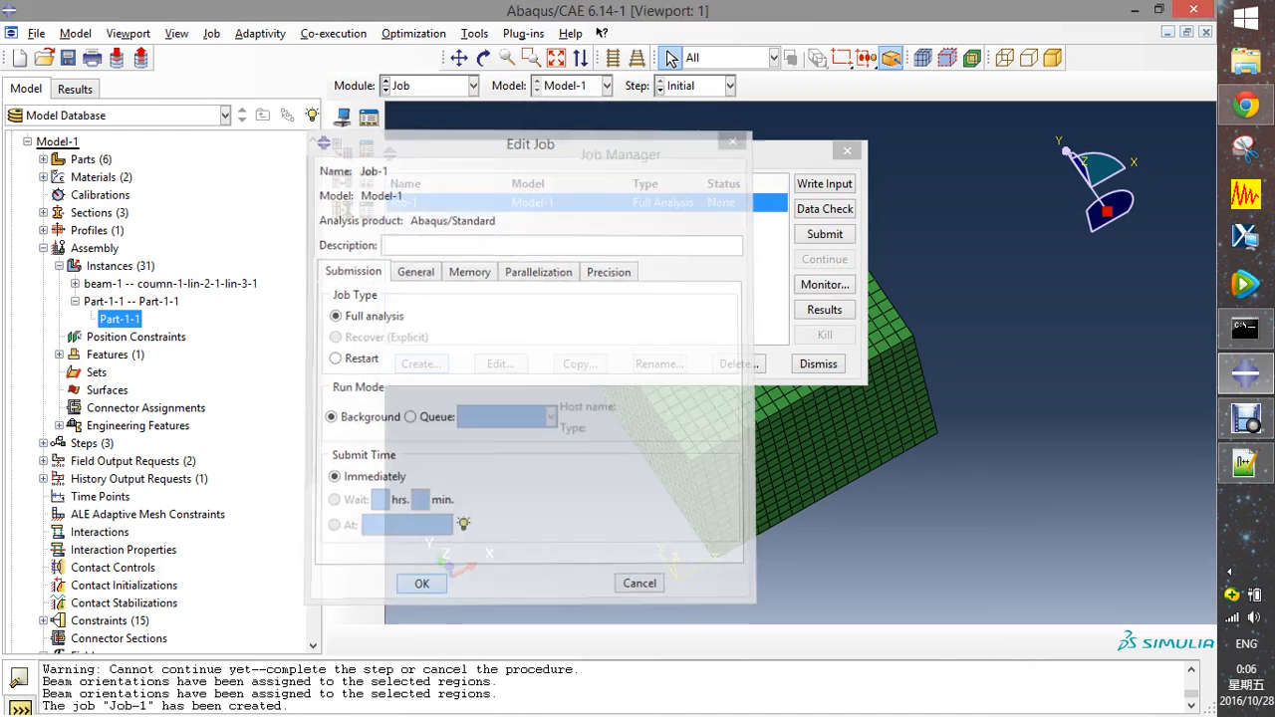
- Submit Job-1 for analysis and monitor its progress until the run finishes
left_click(825, 235)
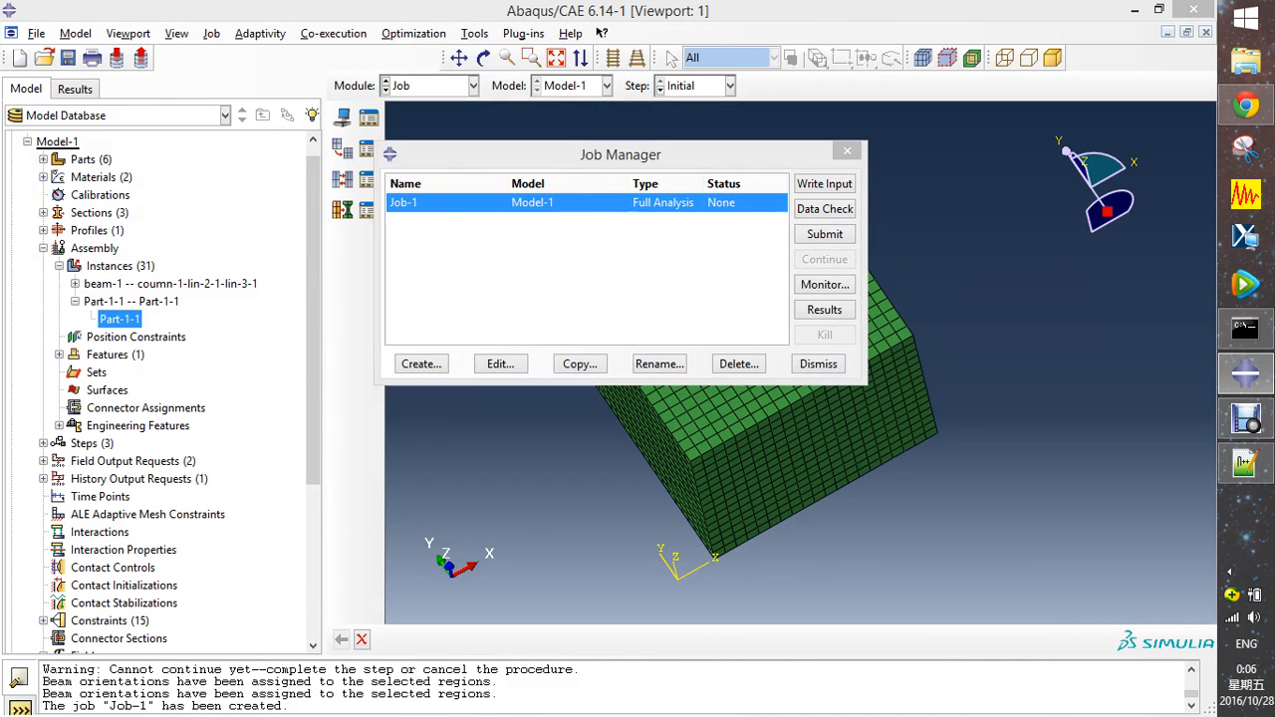
left_click(58, 248)
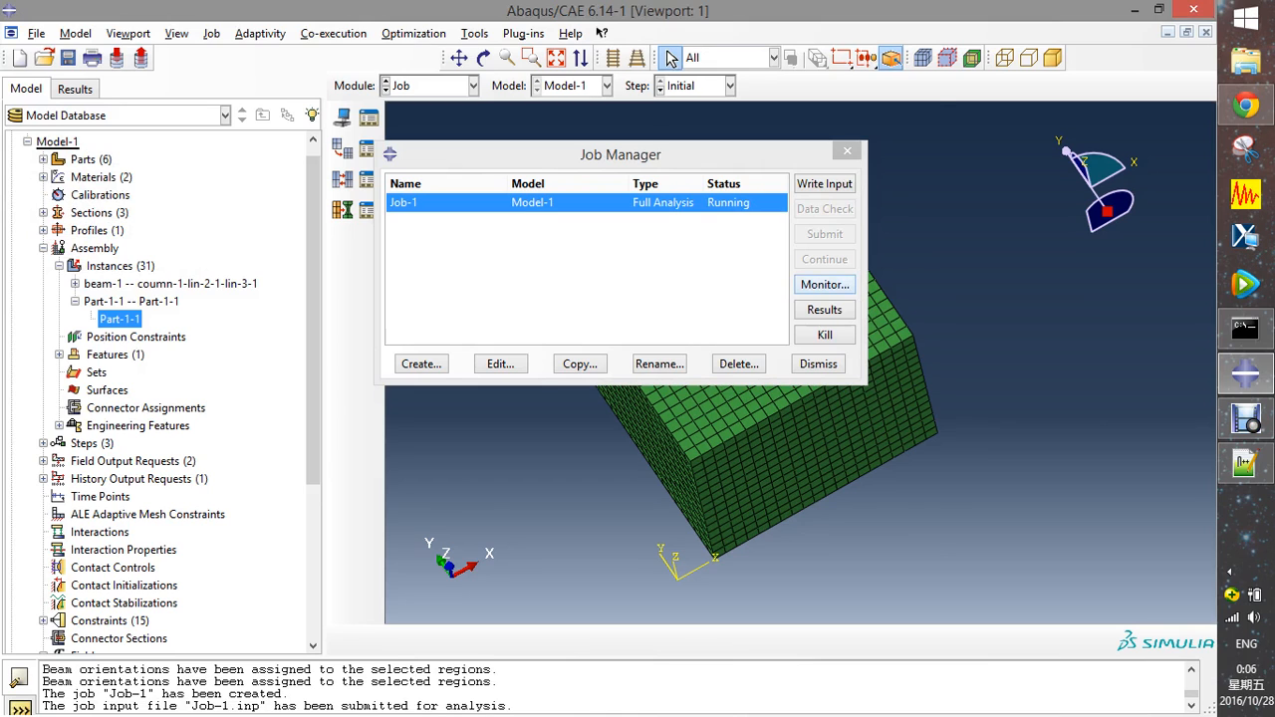
left_click(825, 284)
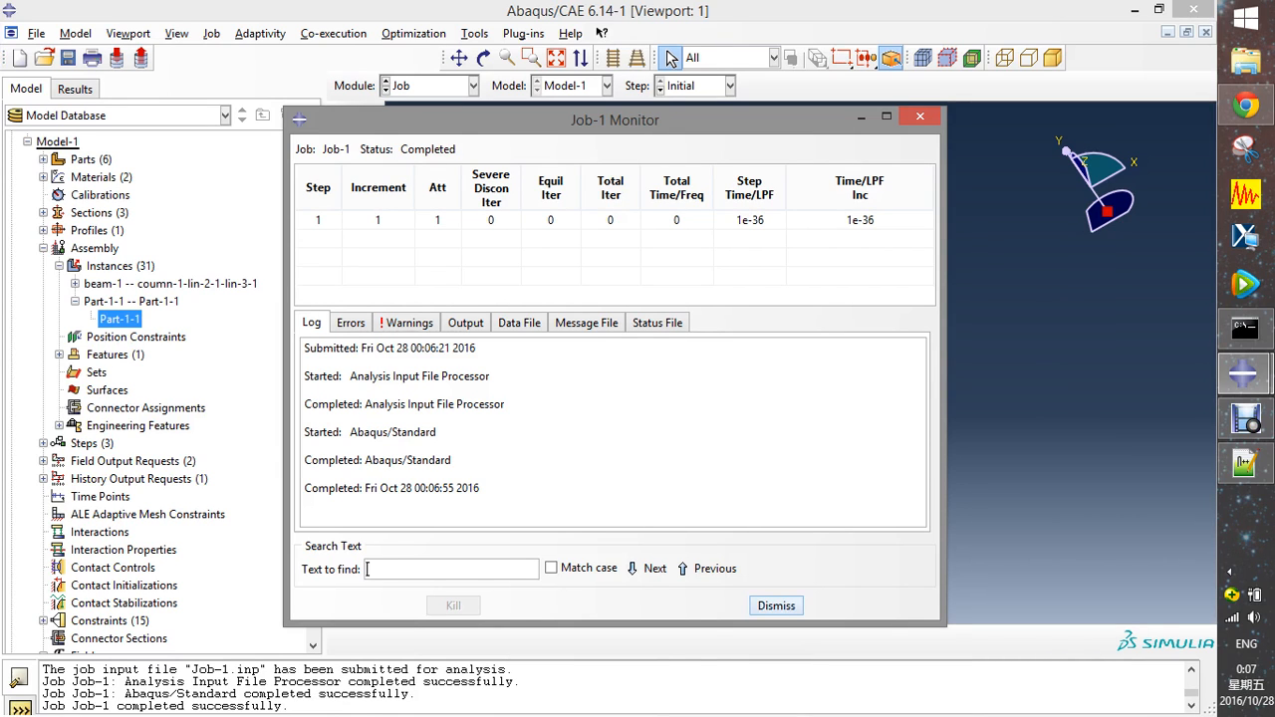
left_click(777, 606)
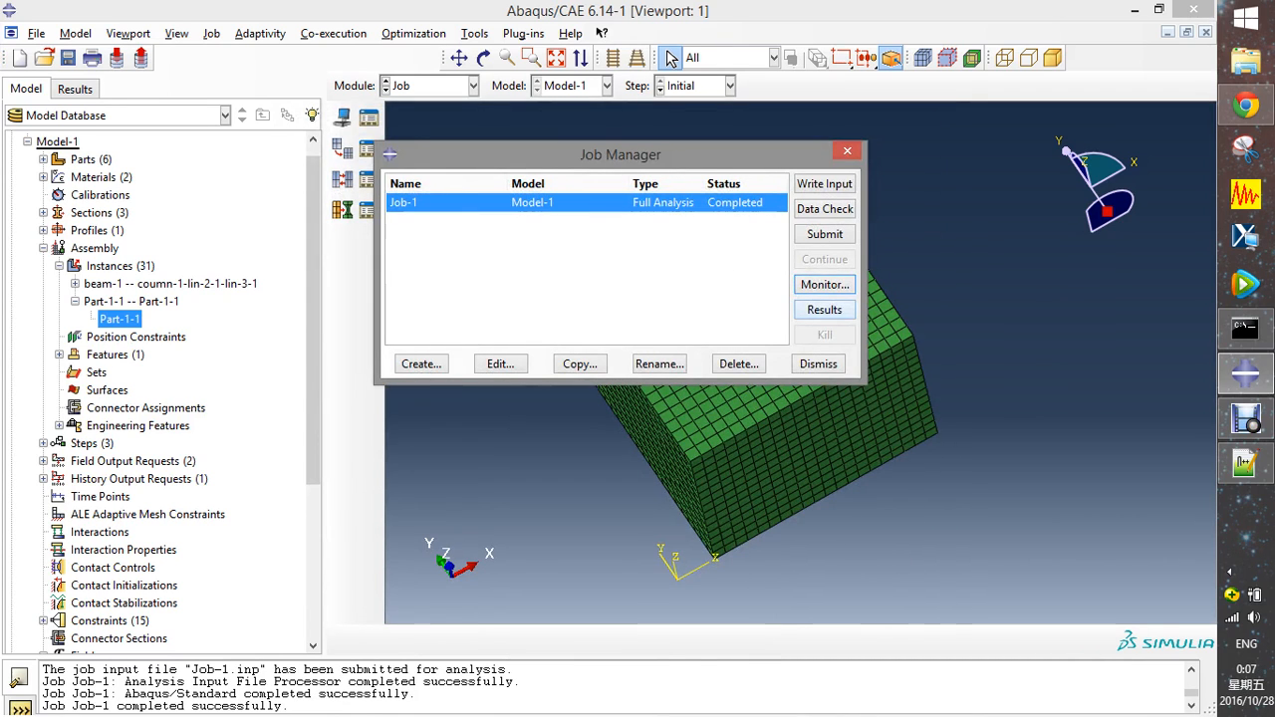
- Load the results of Job-1 and step through the first frames of the freq step on the undeformed model
left_click(824, 309)
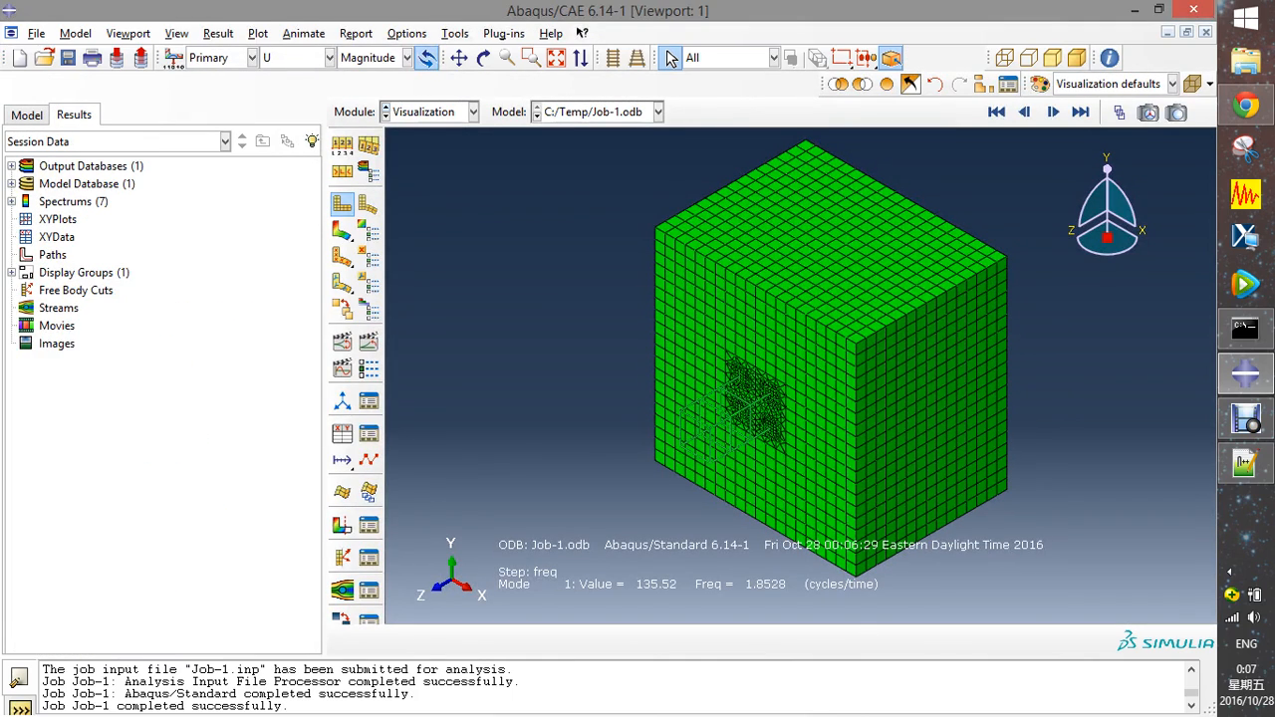
left_click(483, 58)
left_click_drag(717, 438, 792, 269)
key("Escape")
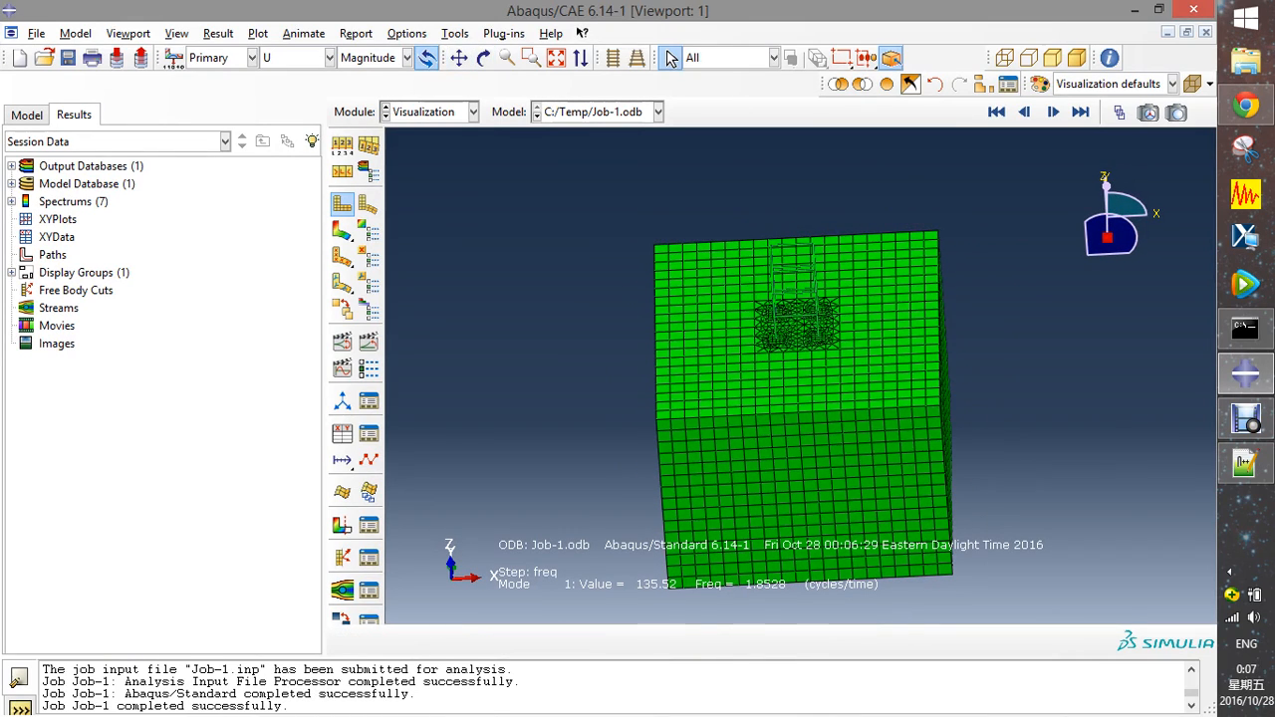
left_click(1025, 113)
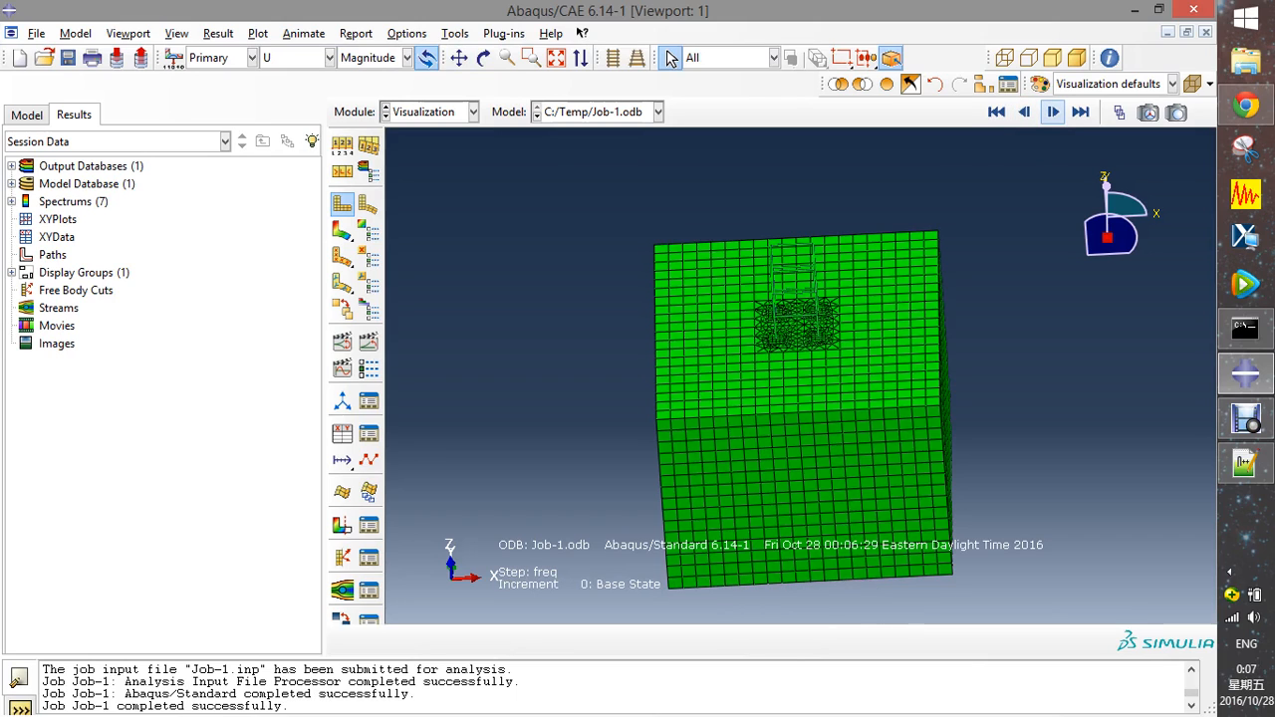
left_click(1054, 112)
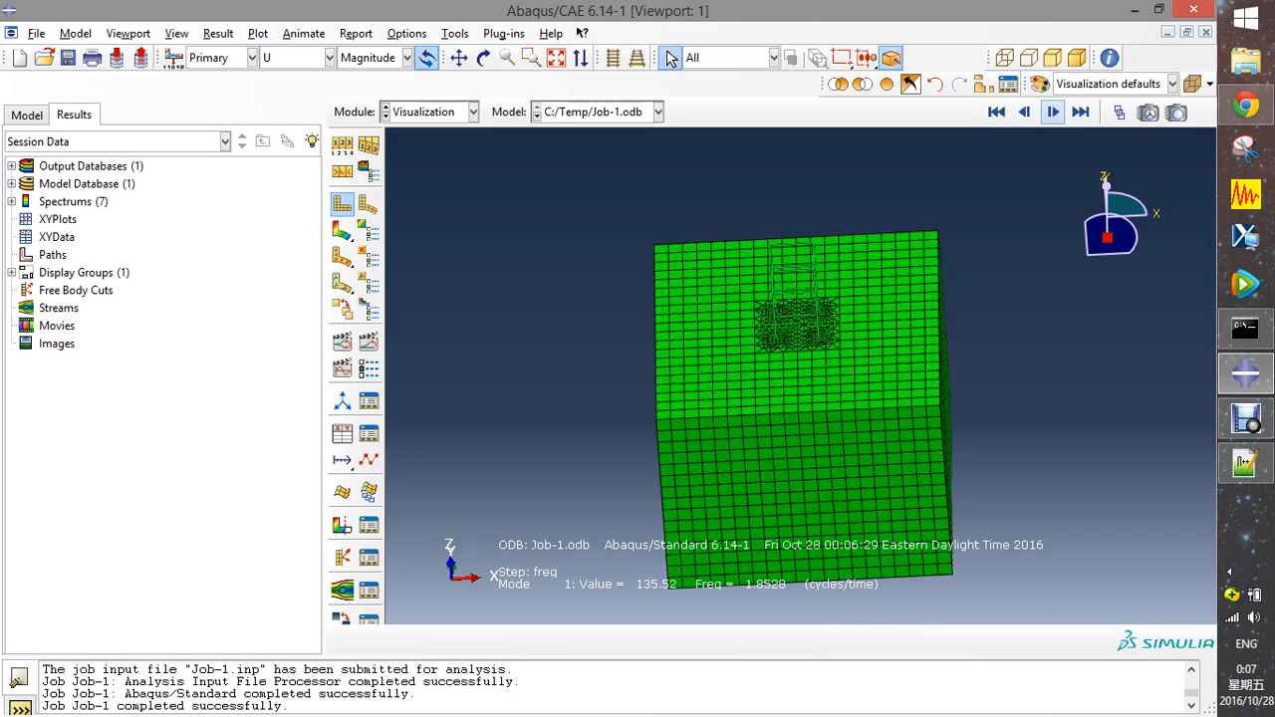
left_click(483, 58)
left_click_drag(787, 419, 803, 329)
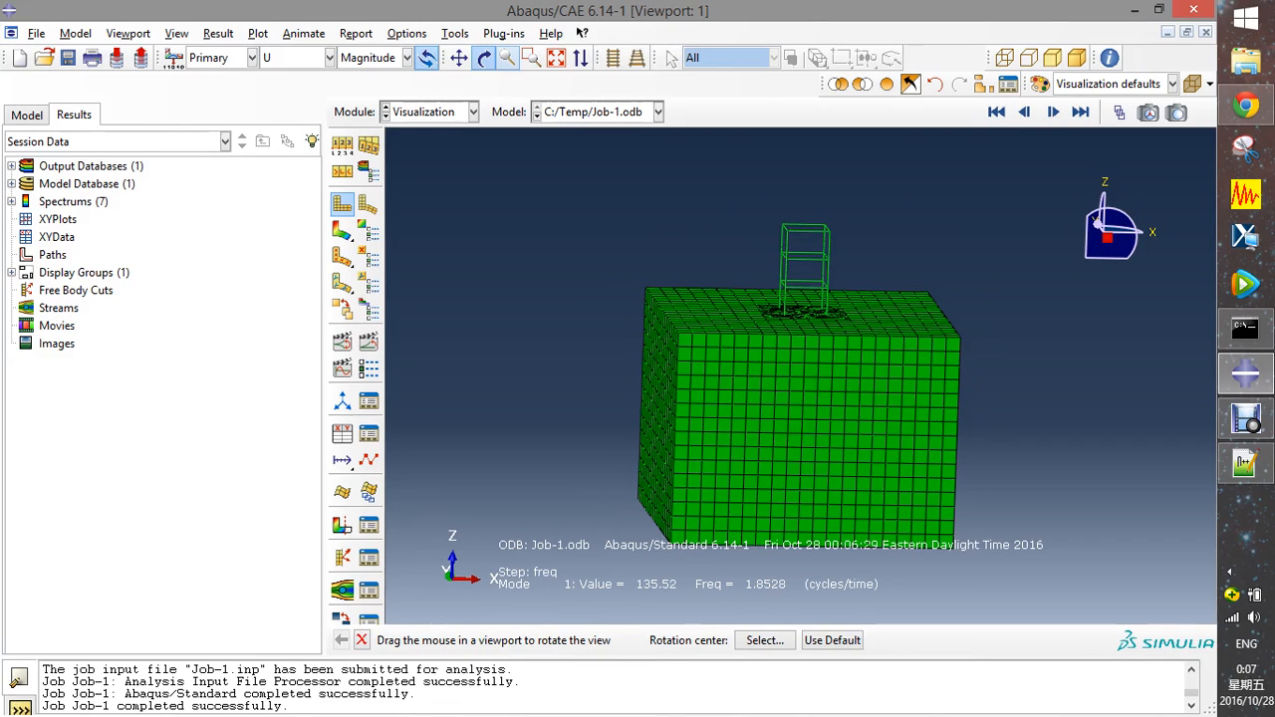
left_click(671, 58)
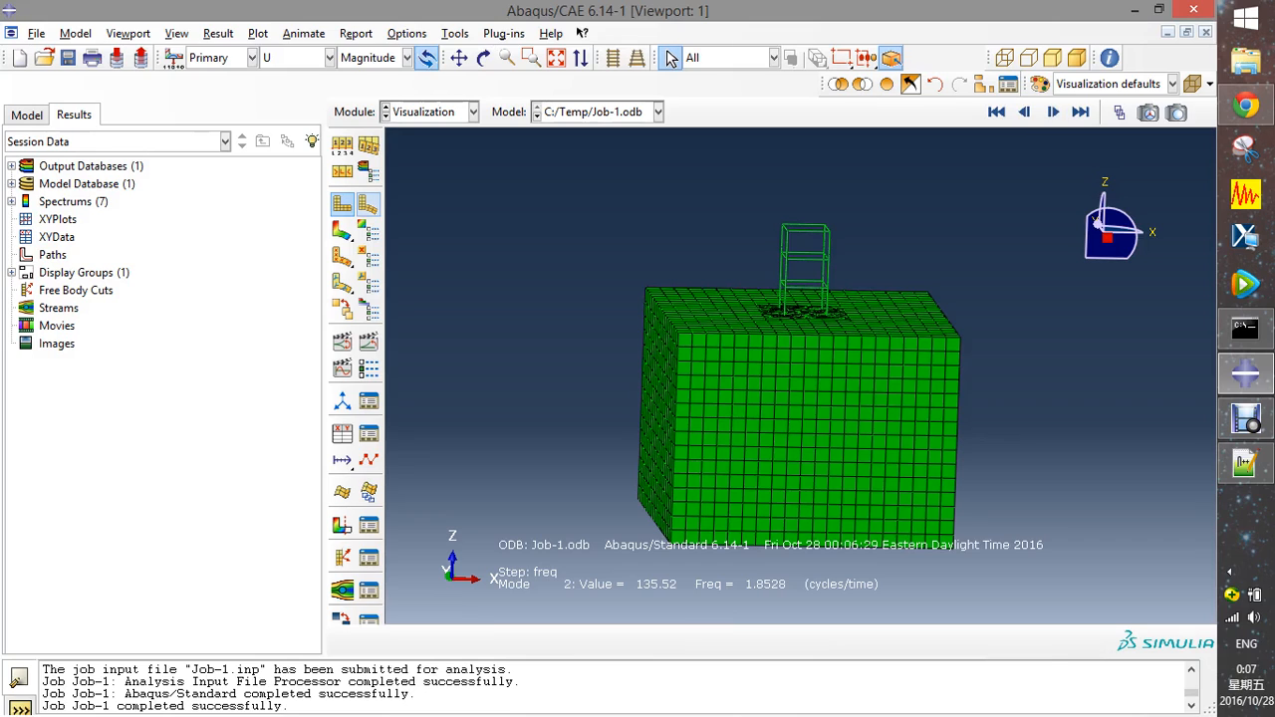
- Plot the deformed shape and step through the mode shapes of the freq step from the base state to mode 9
left_click(368, 203)
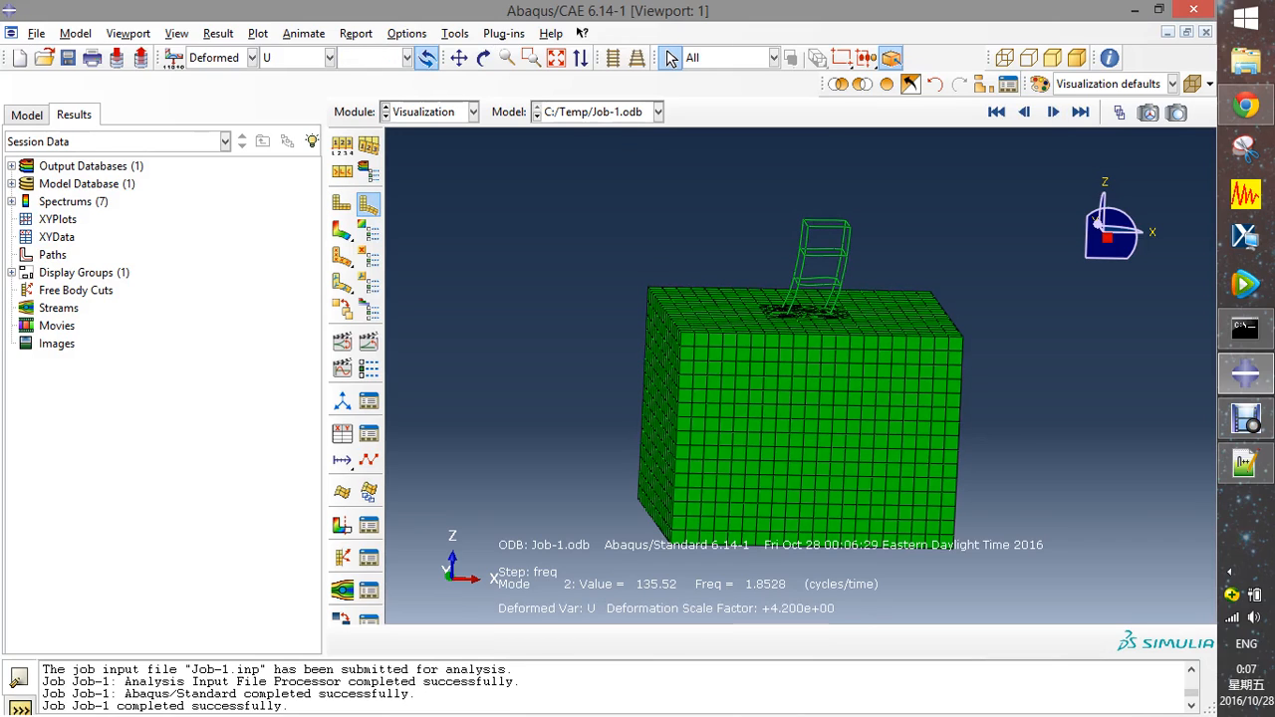
left_click(1025, 112)
left_click(1025, 112)
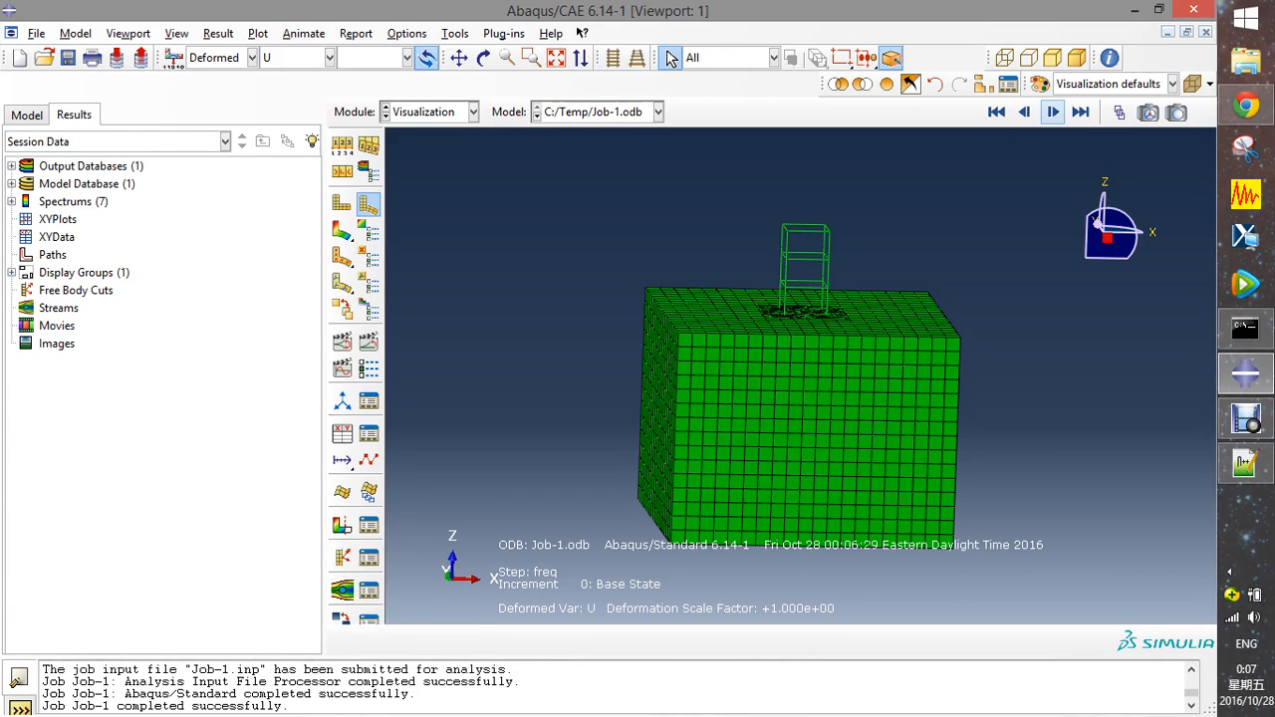
left_click(1052, 111)
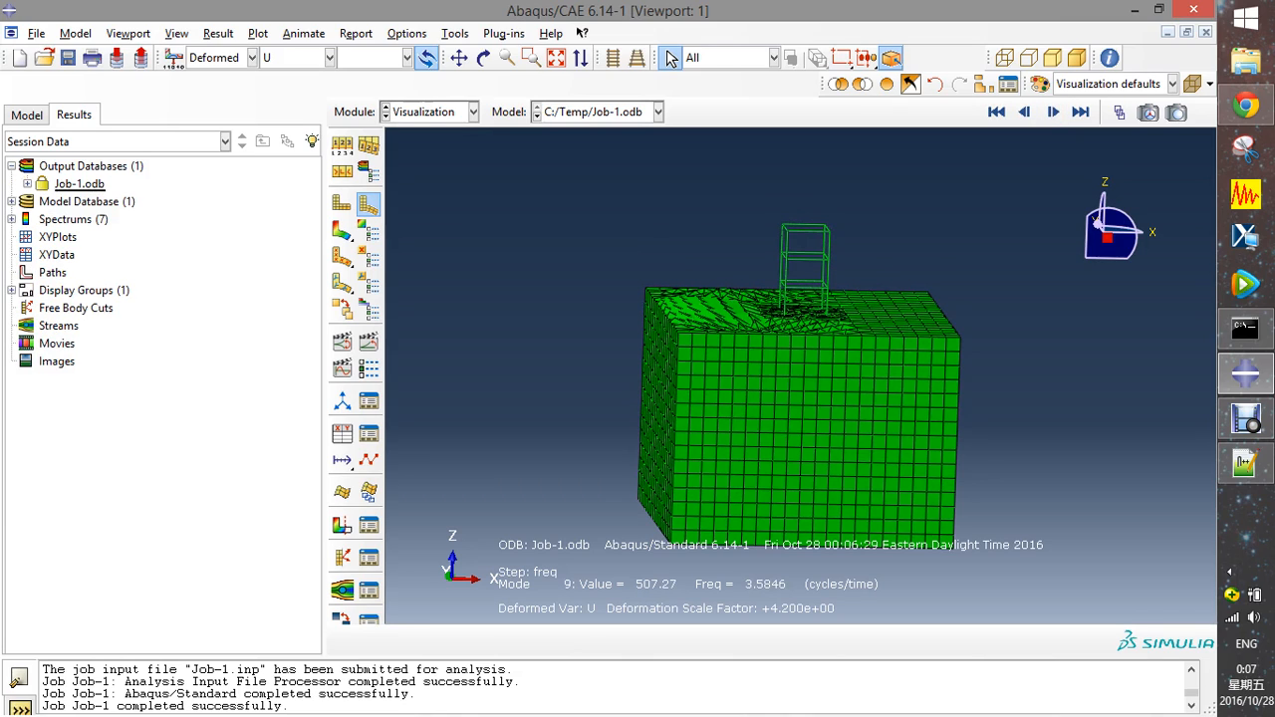
- List the frames of the freq step in Job-1.odb and examine the frequencies of modes 1, 2 and 3
left_click(27, 185)
left_click(43, 202)
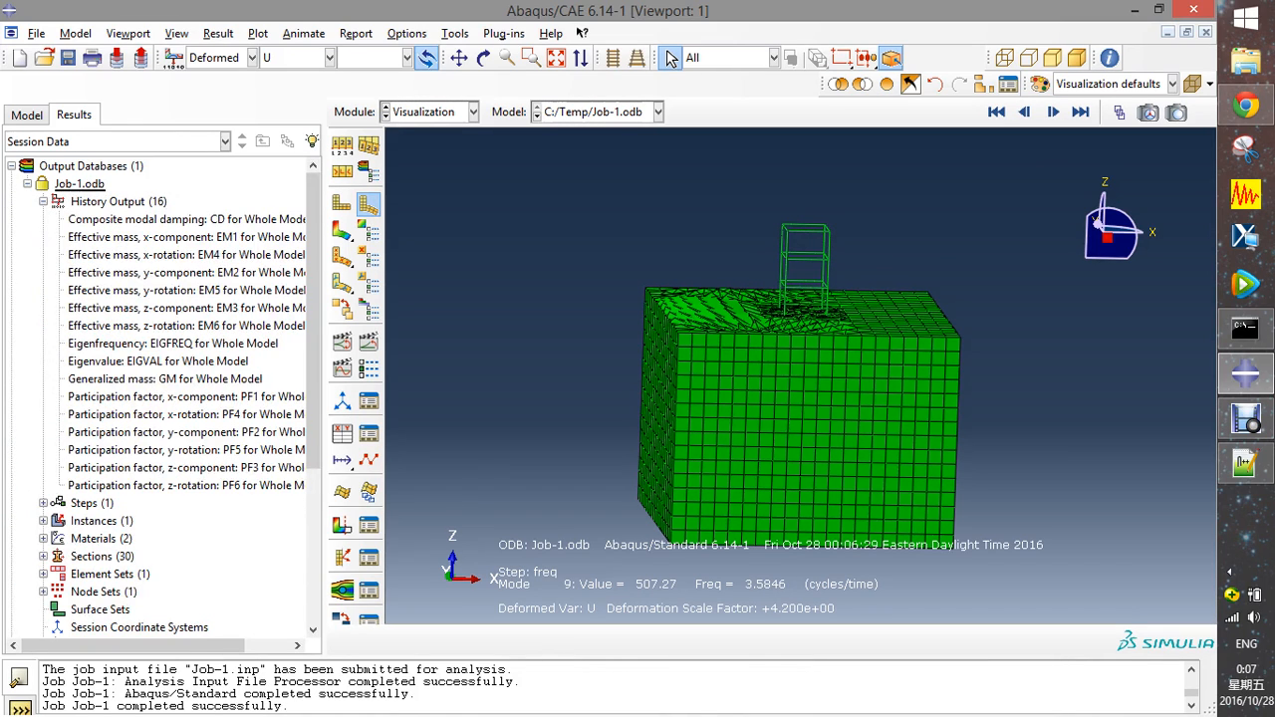
left_click(42, 201)
left_click(43, 219)
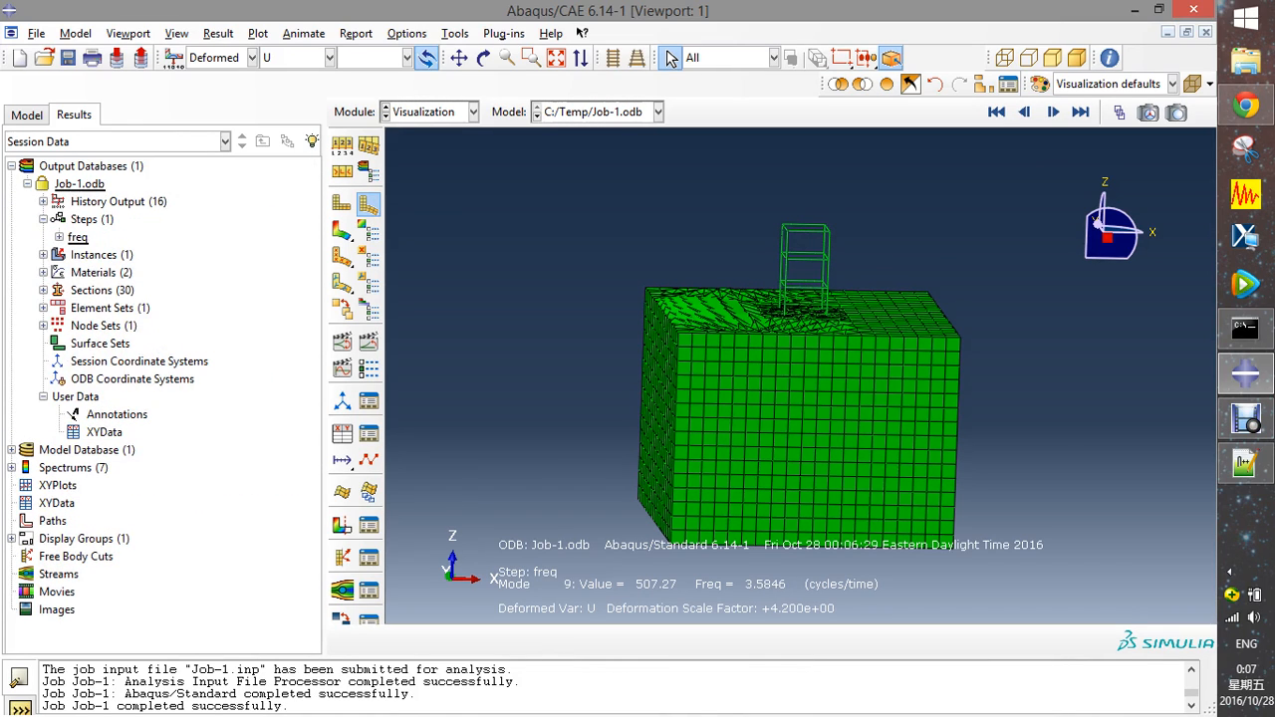
left_click(59, 237)
double_click(129, 255)
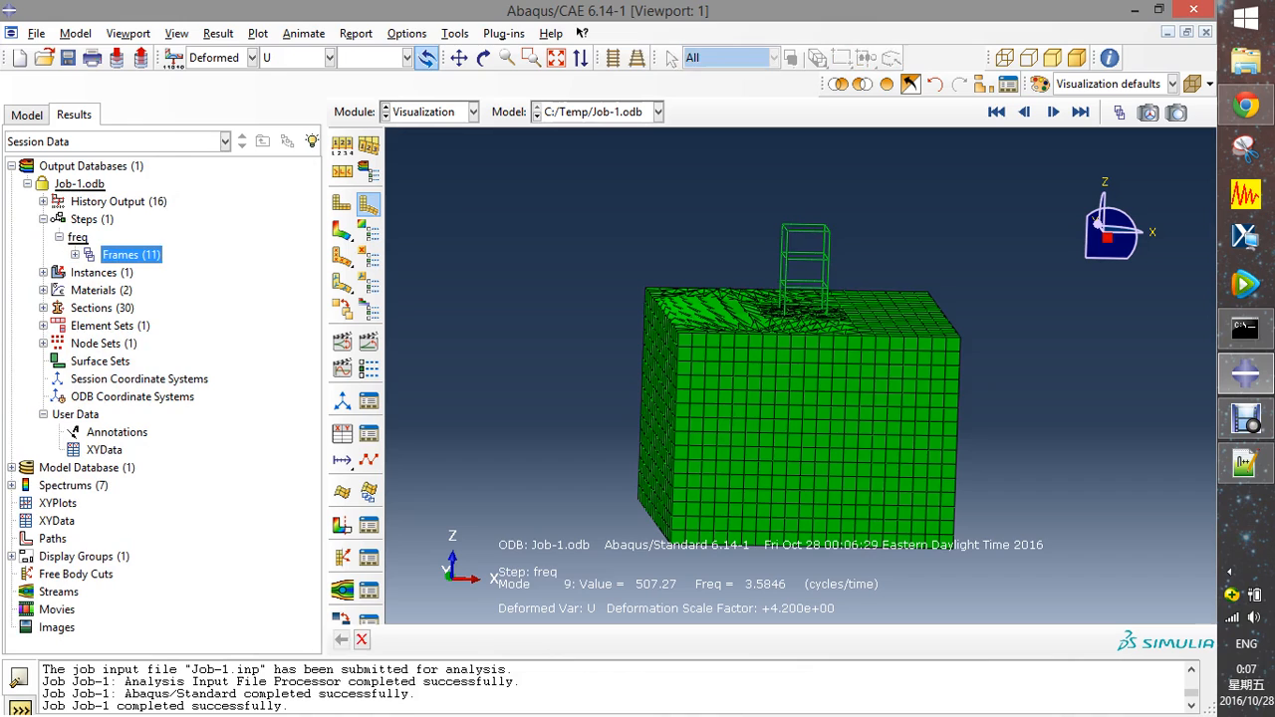
left_click(598, 356)
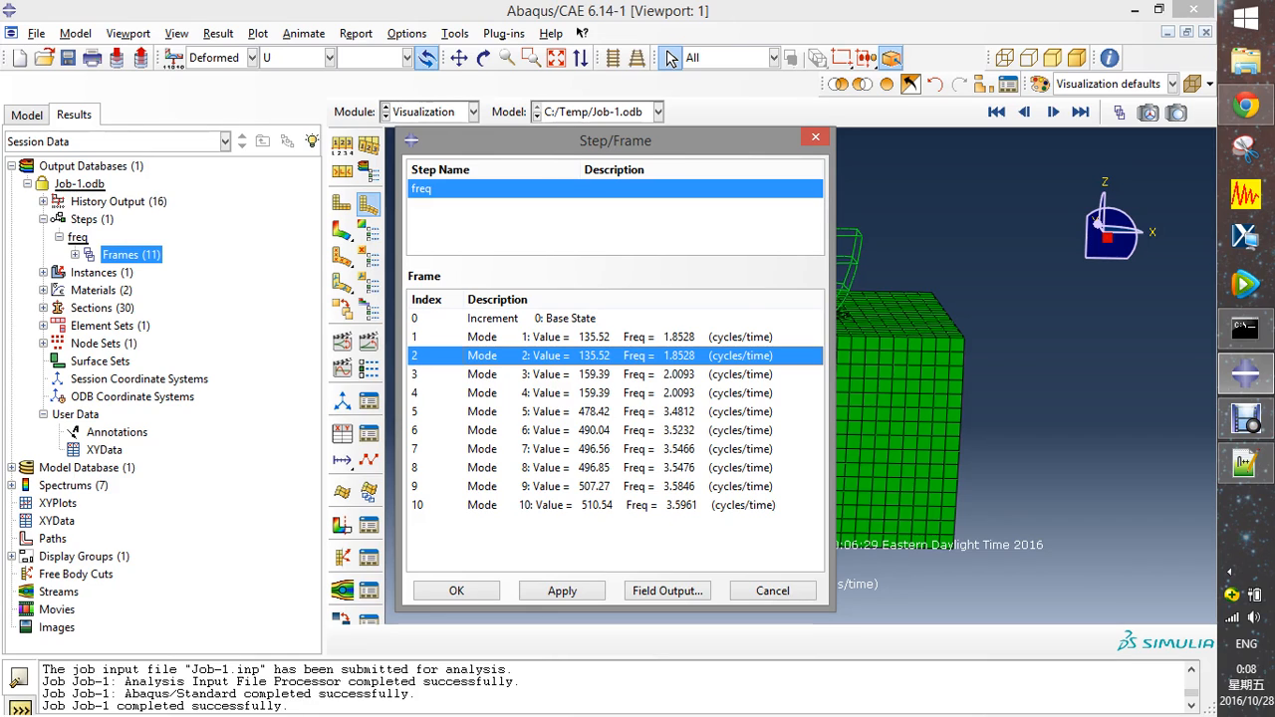
left_click(615, 338)
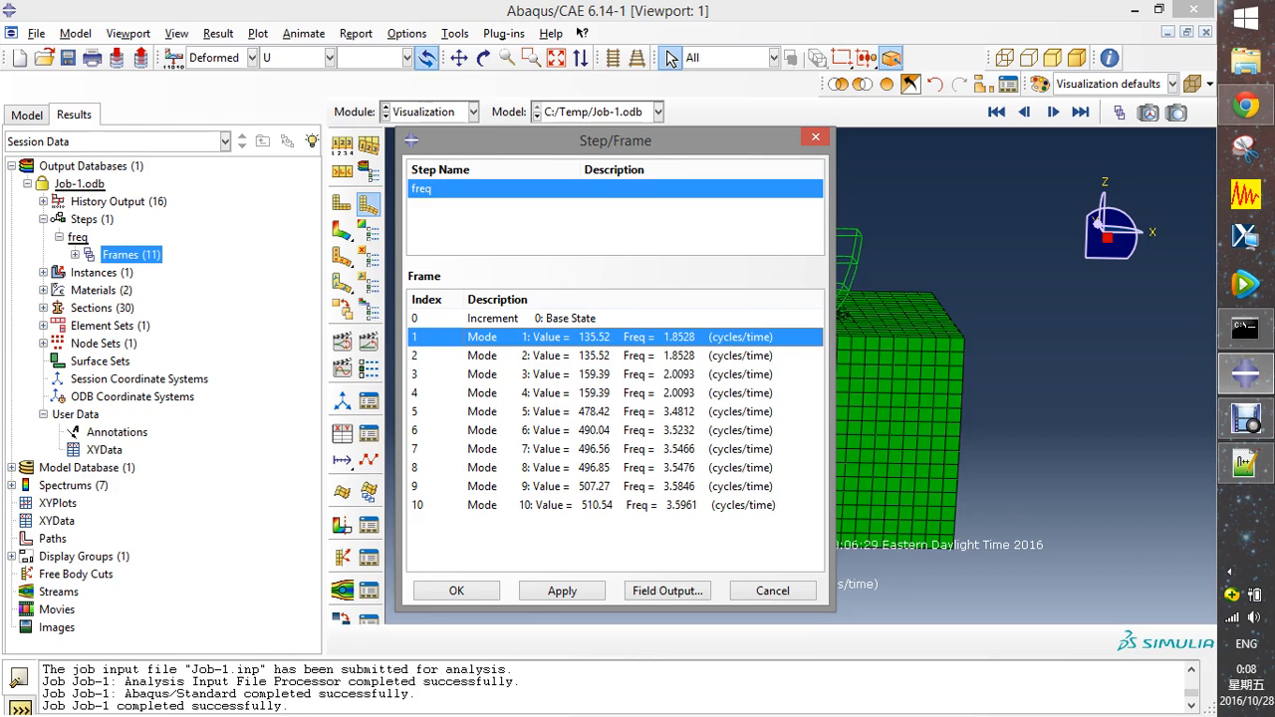
left_click(615, 375)
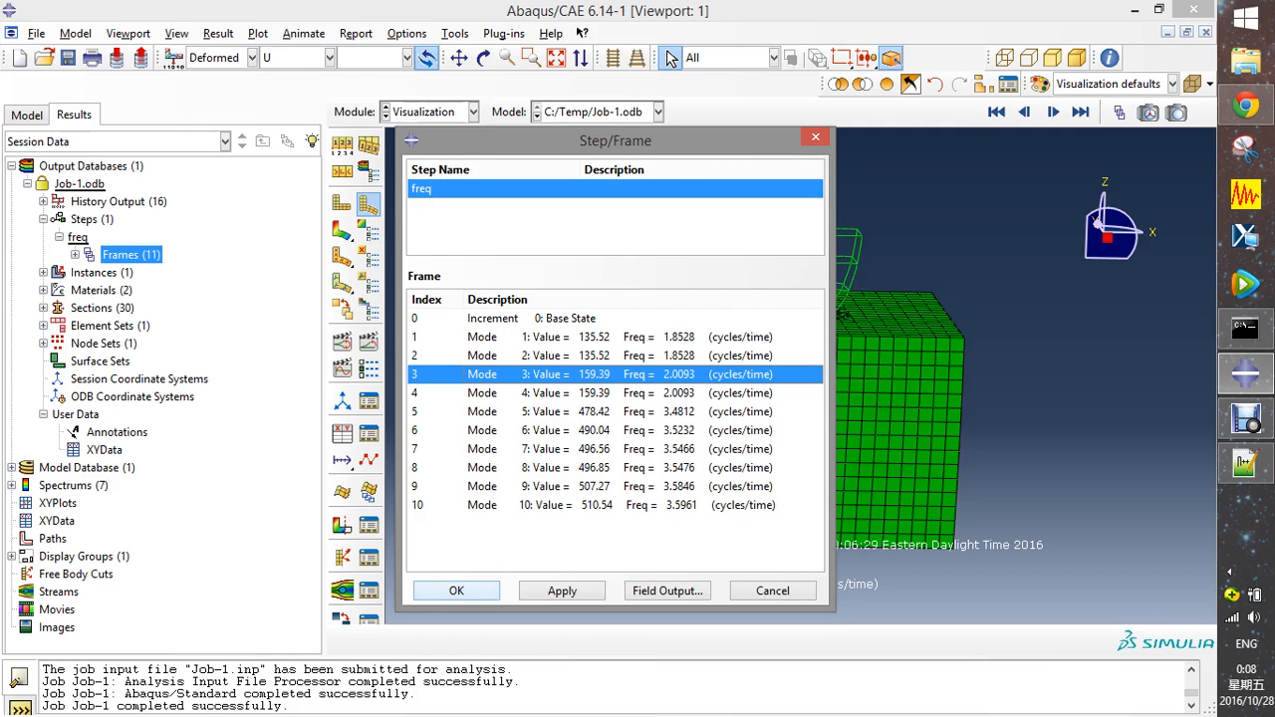
left_click(1245, 419)
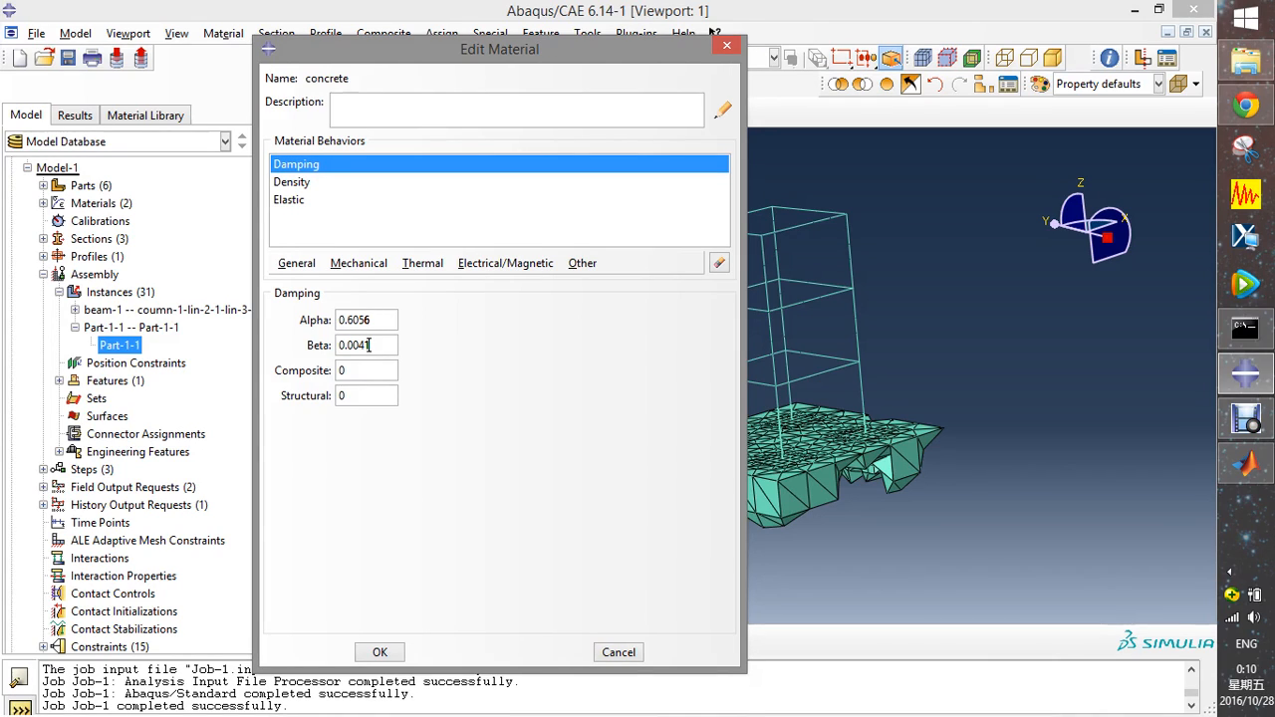
- Save the concrete material with damping alpha 0.6056 and beta 0.0041, and check that the soil material has the same damping
left_click(380, 652)
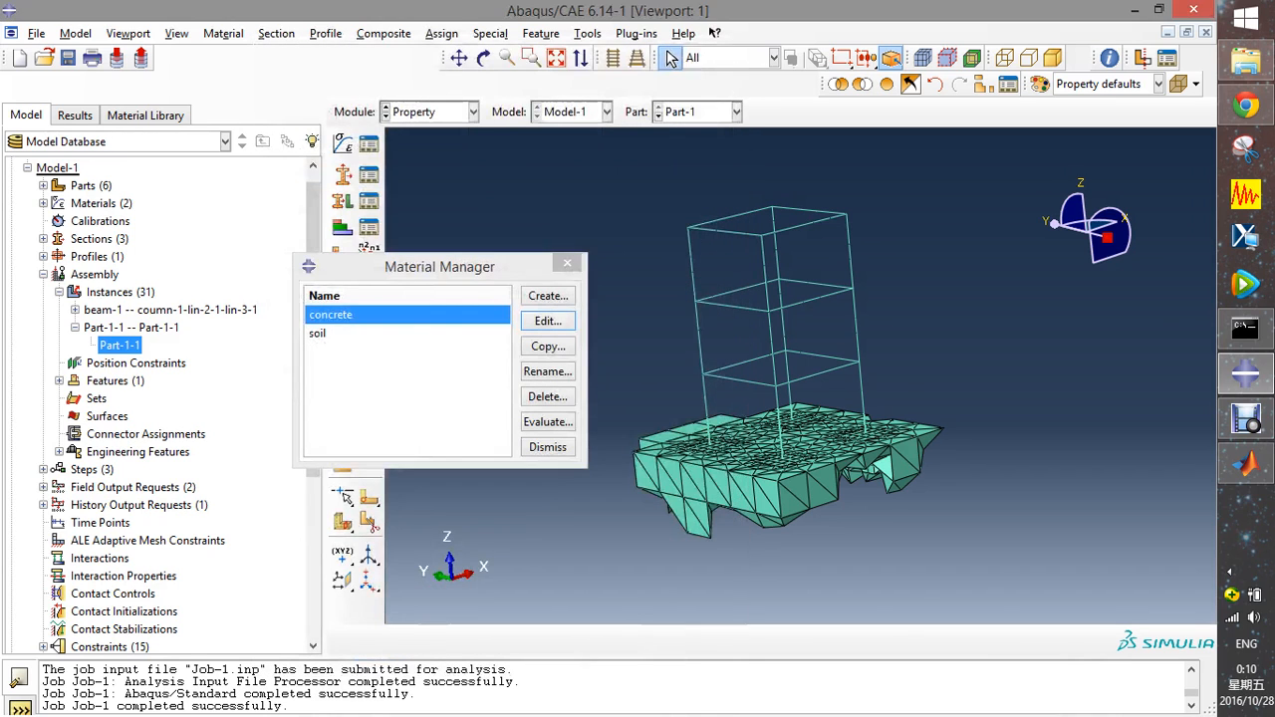
left_click(335, 334)
left_click(548, 321)
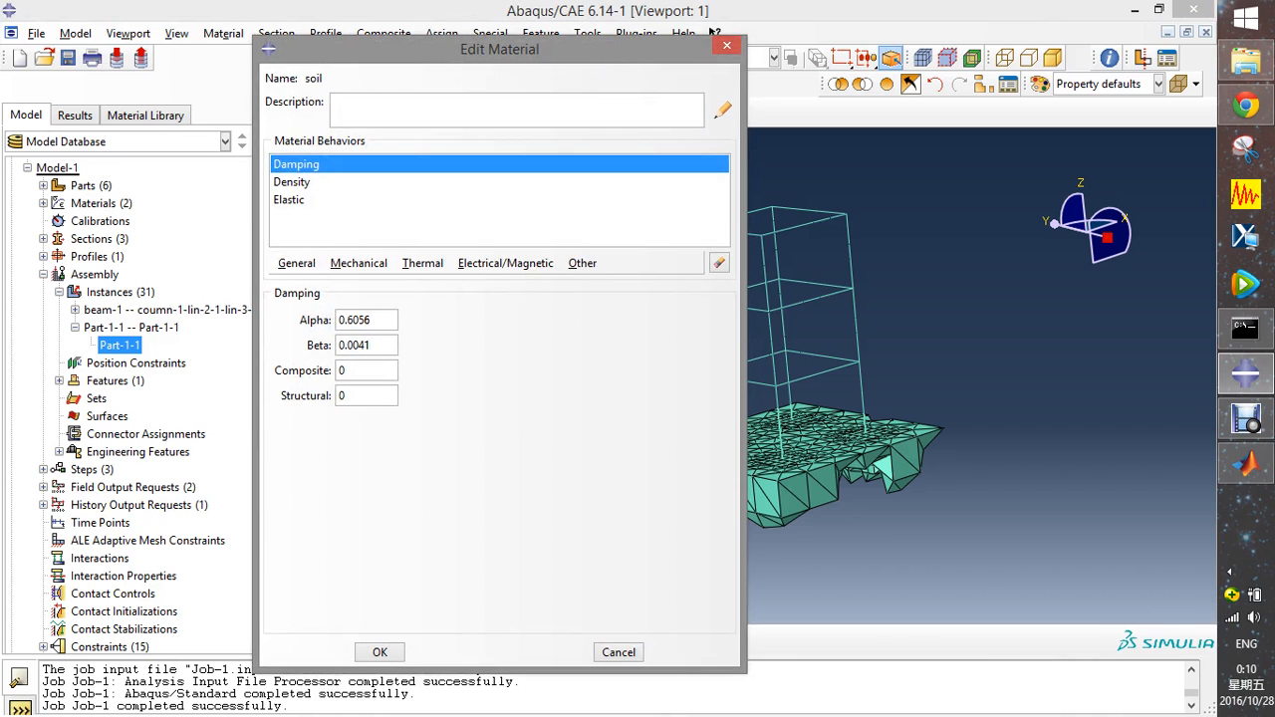
left_click(380, 652)
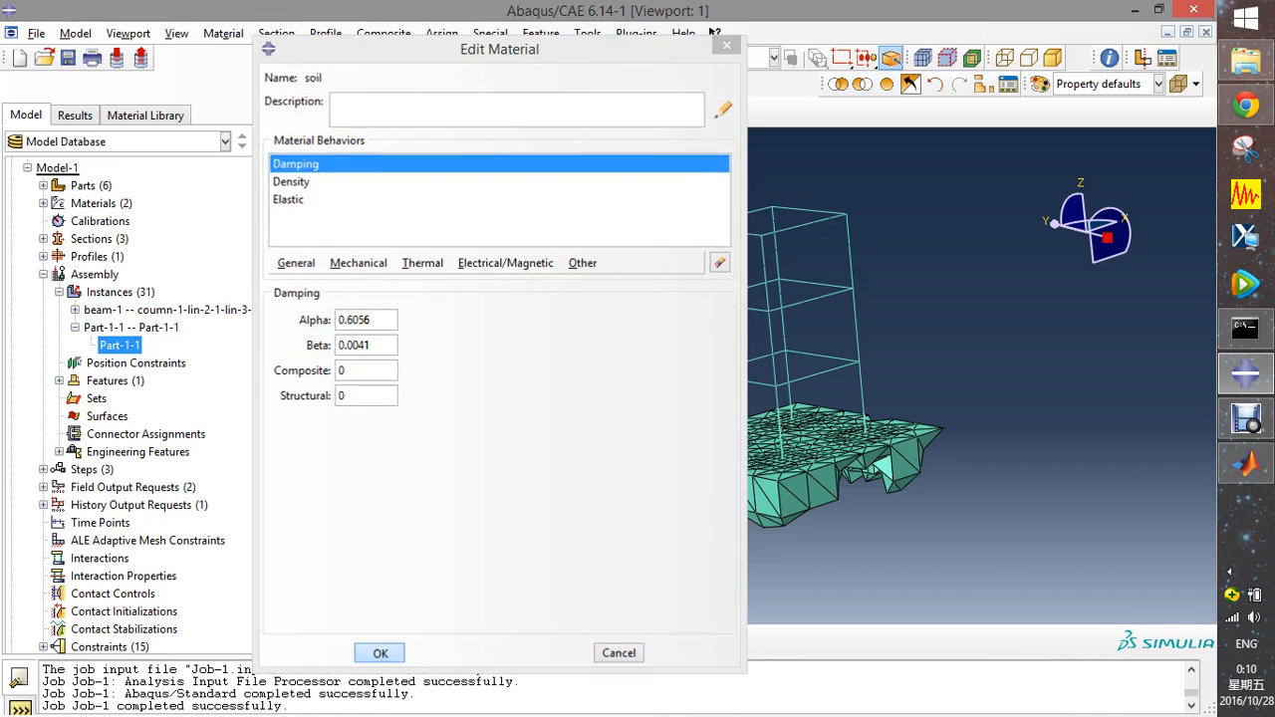
left_click(567, 263)
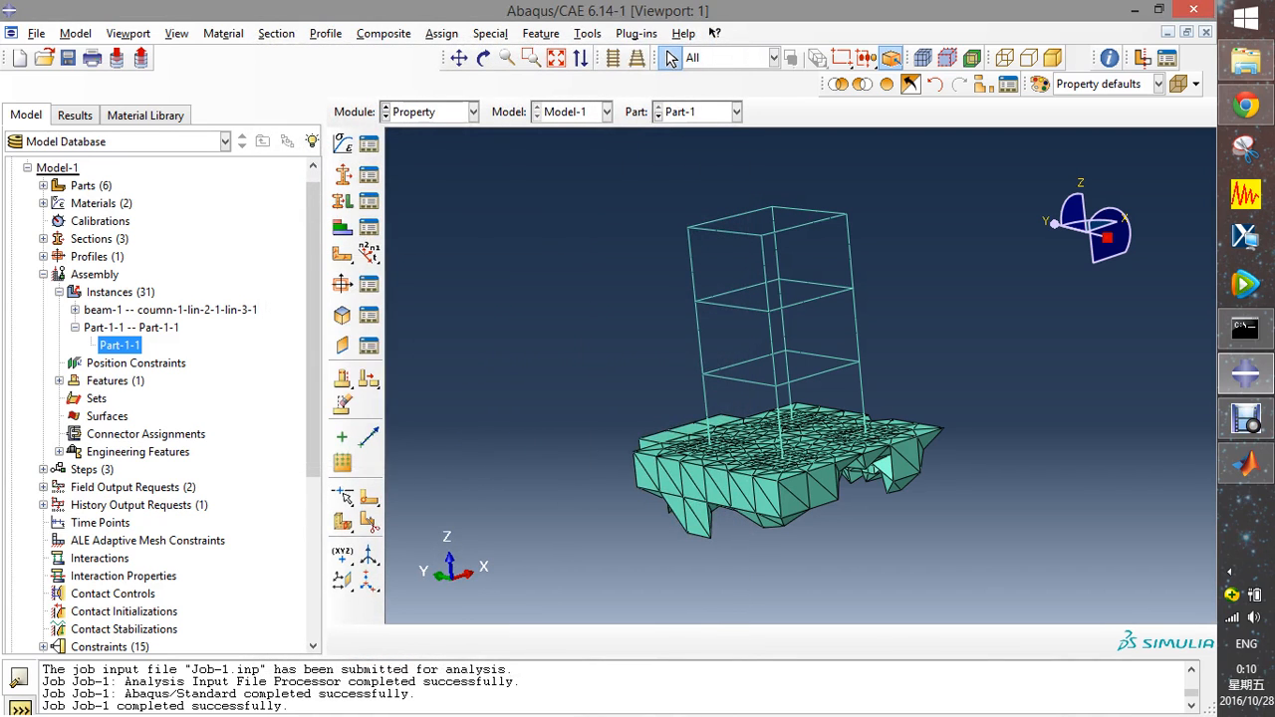
- Save the model database as SSI_40_40_30_elastic in the Temp folder and restore the display of the whole part
left_click(67, 58)
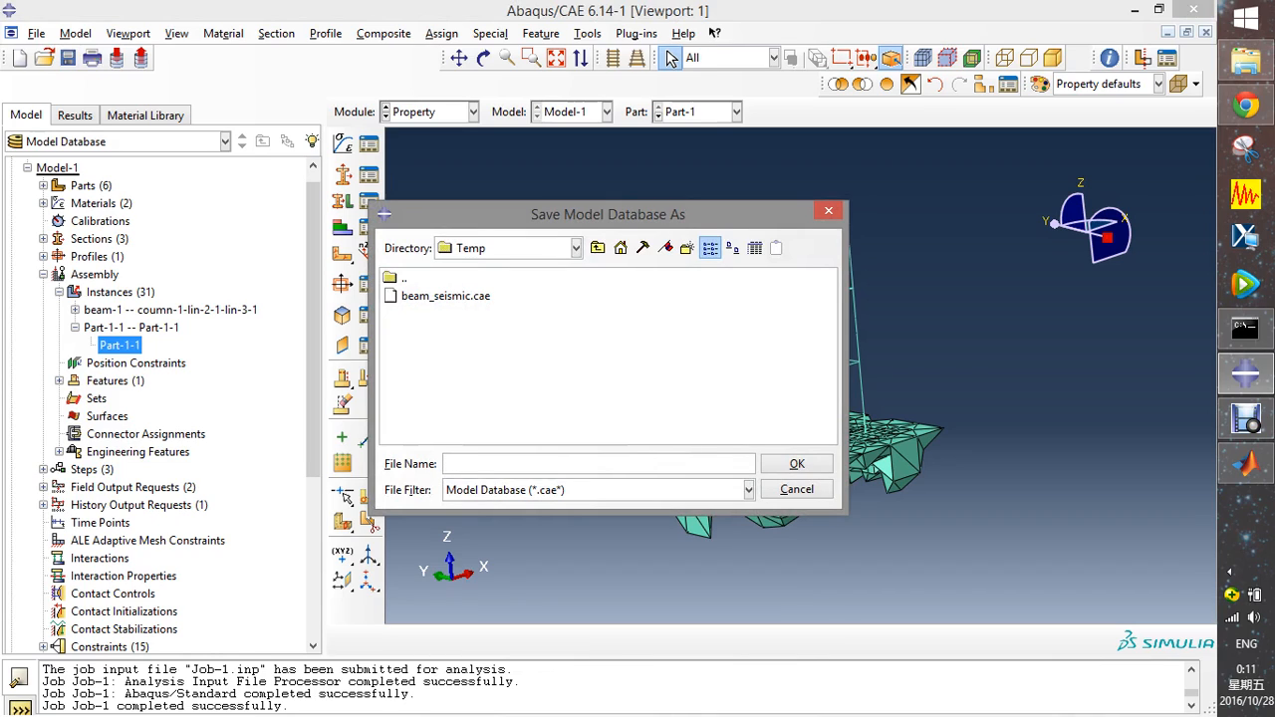
type("SSI_40_4-")
key("BackSpace")
key("BackSpace")
key("BackSpace")
type("40_30_elastic")
left_click(798, 465)
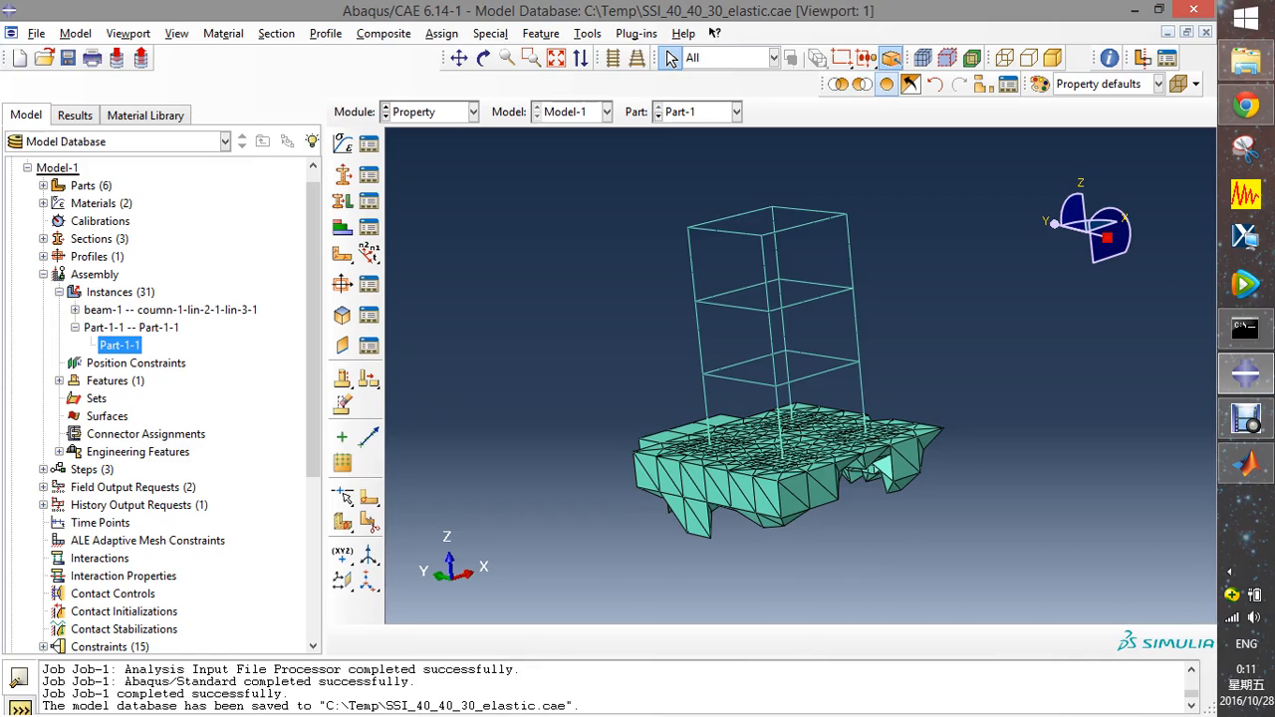
left_click(887, 84)
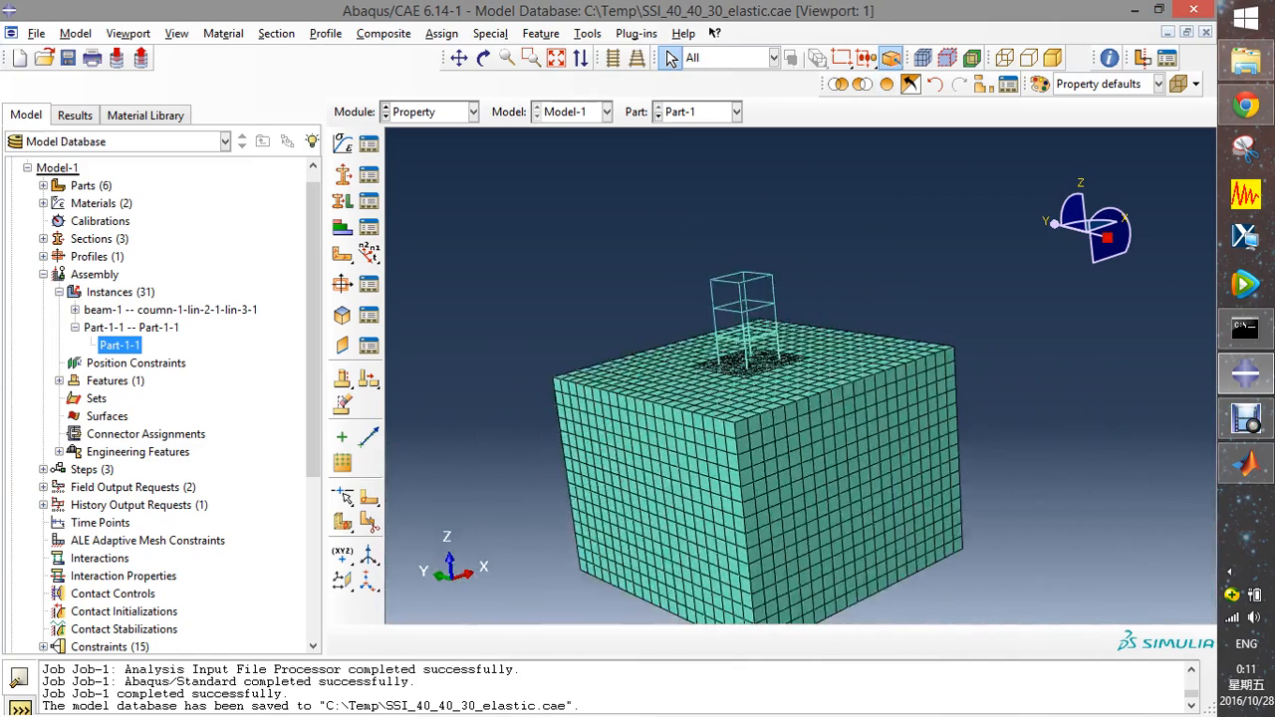
- Delete the completed Job-1 from the list of analysis jobs
left_click(472, 111)
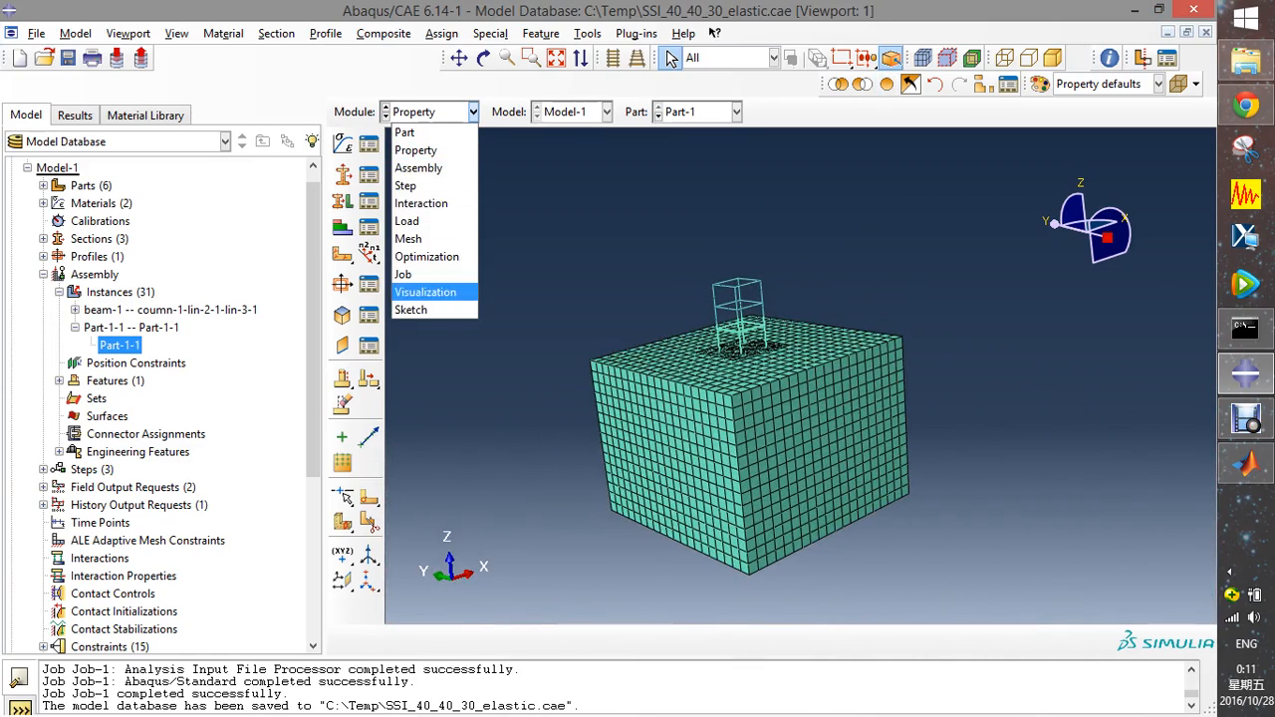
left_click(404, 276)
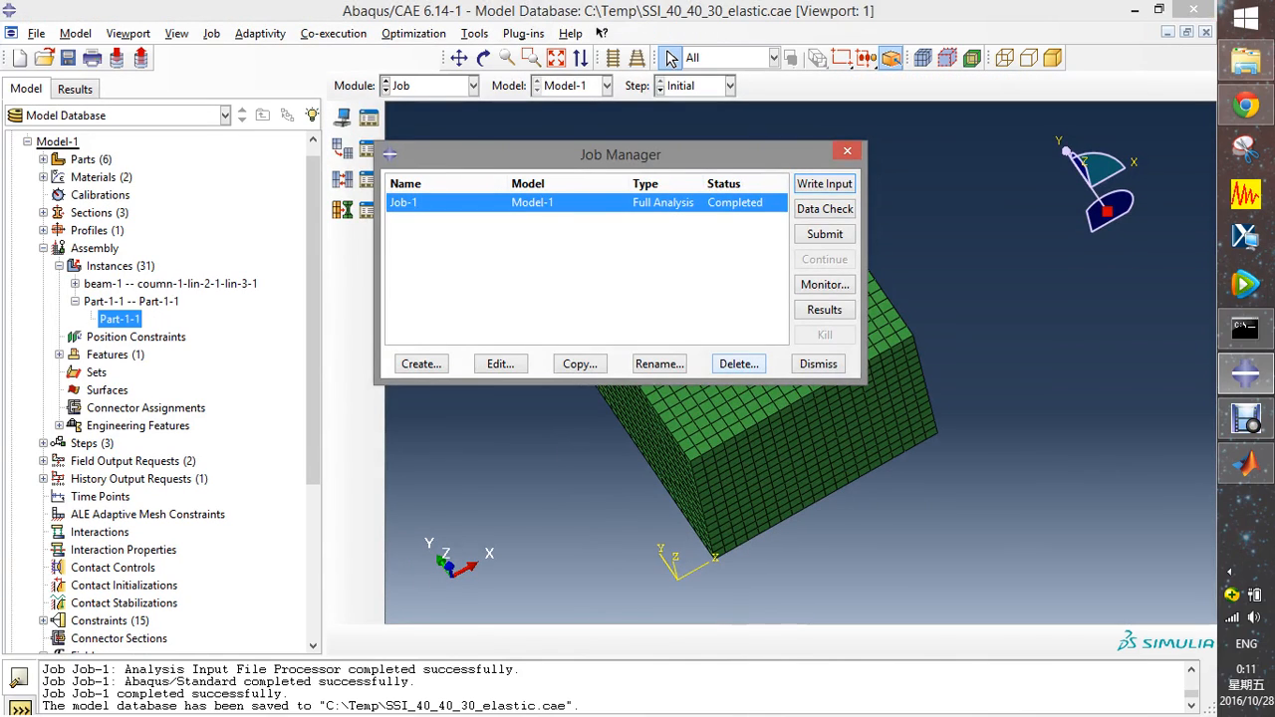
left_click(738, 363)
left_click(535, 410)
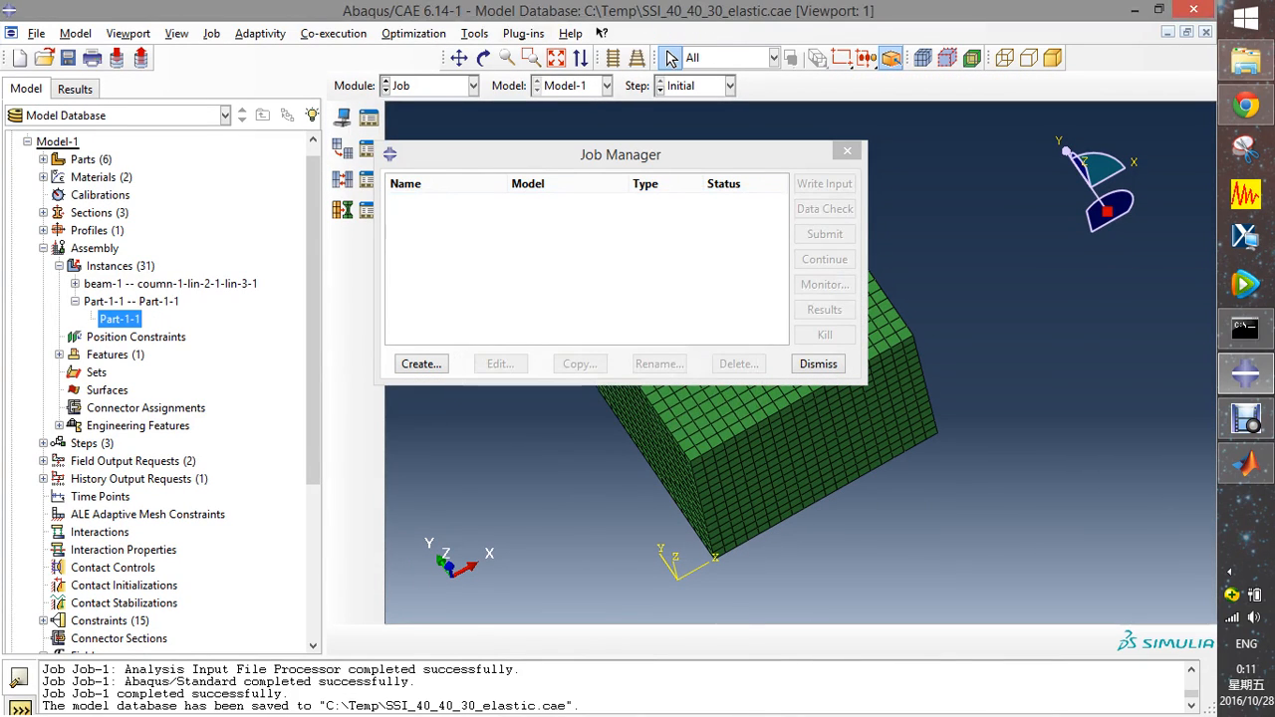
left_click(818, 364)
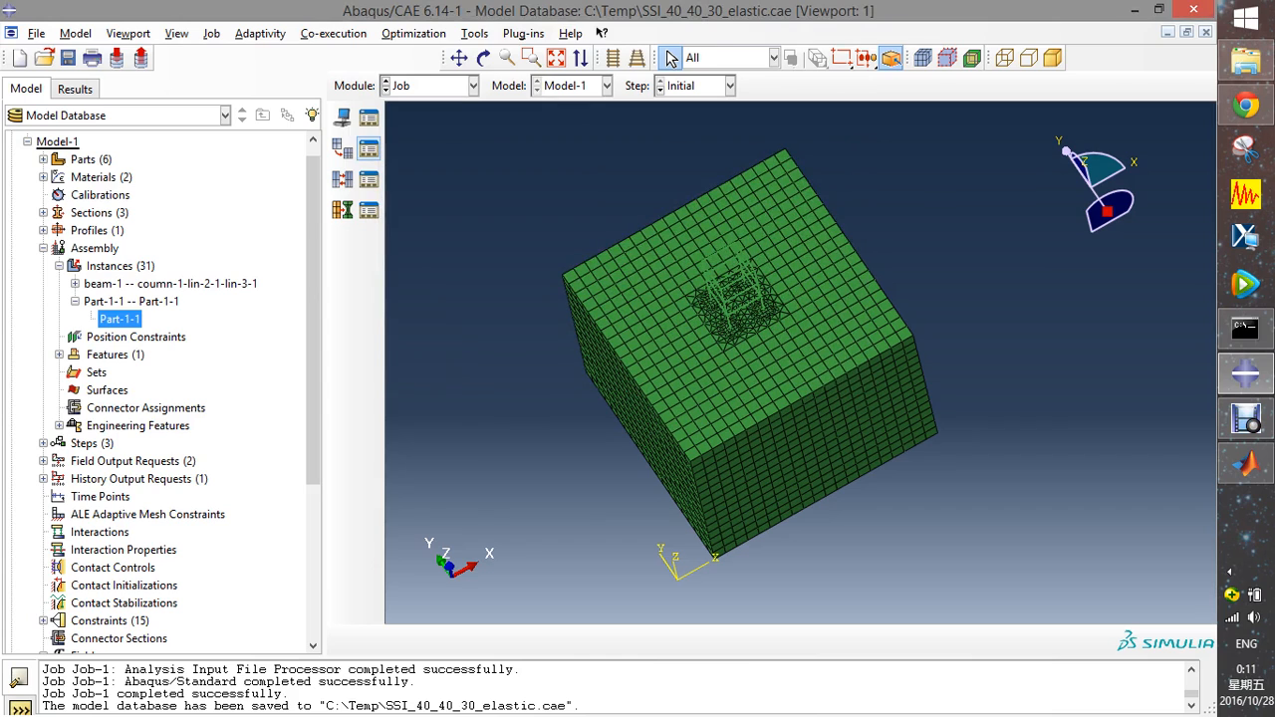
- Resume the suppressed seismic dynamic implicit step in the Step module and save the model database
left_click(428, 86)
key("Down")
key("Down")
key("Down")
key("Return")
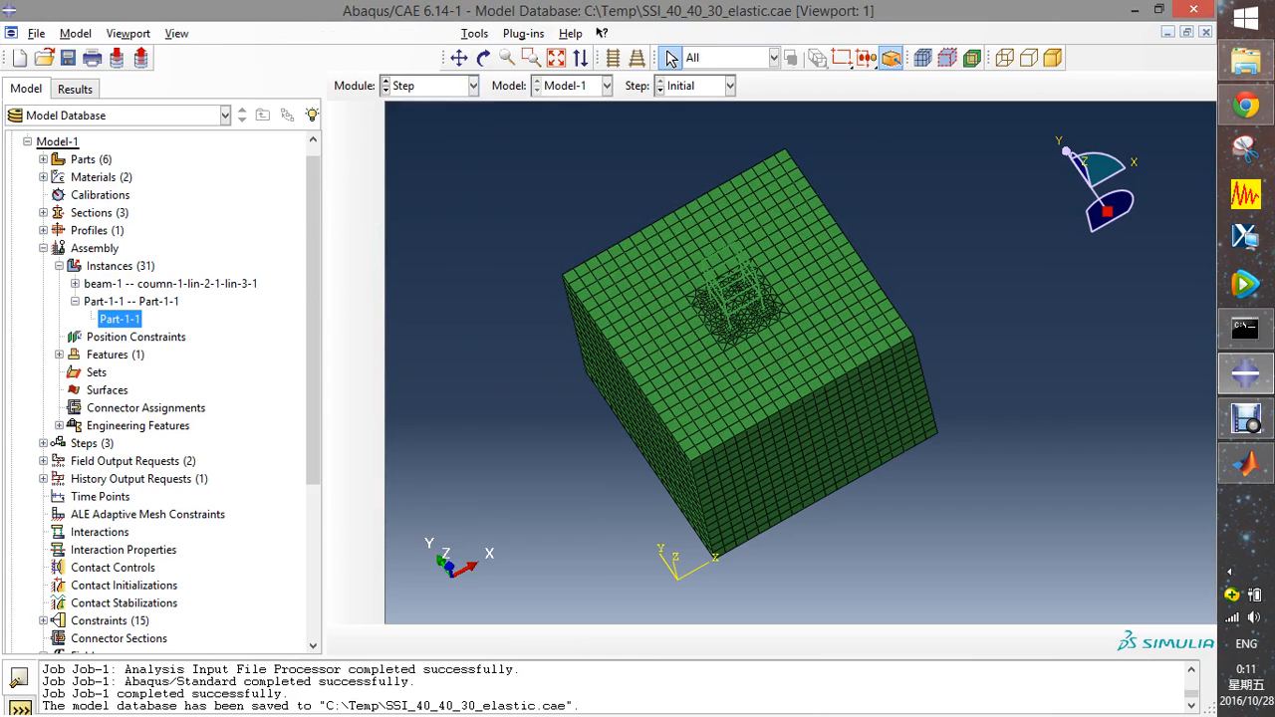
left_click(369, 145)
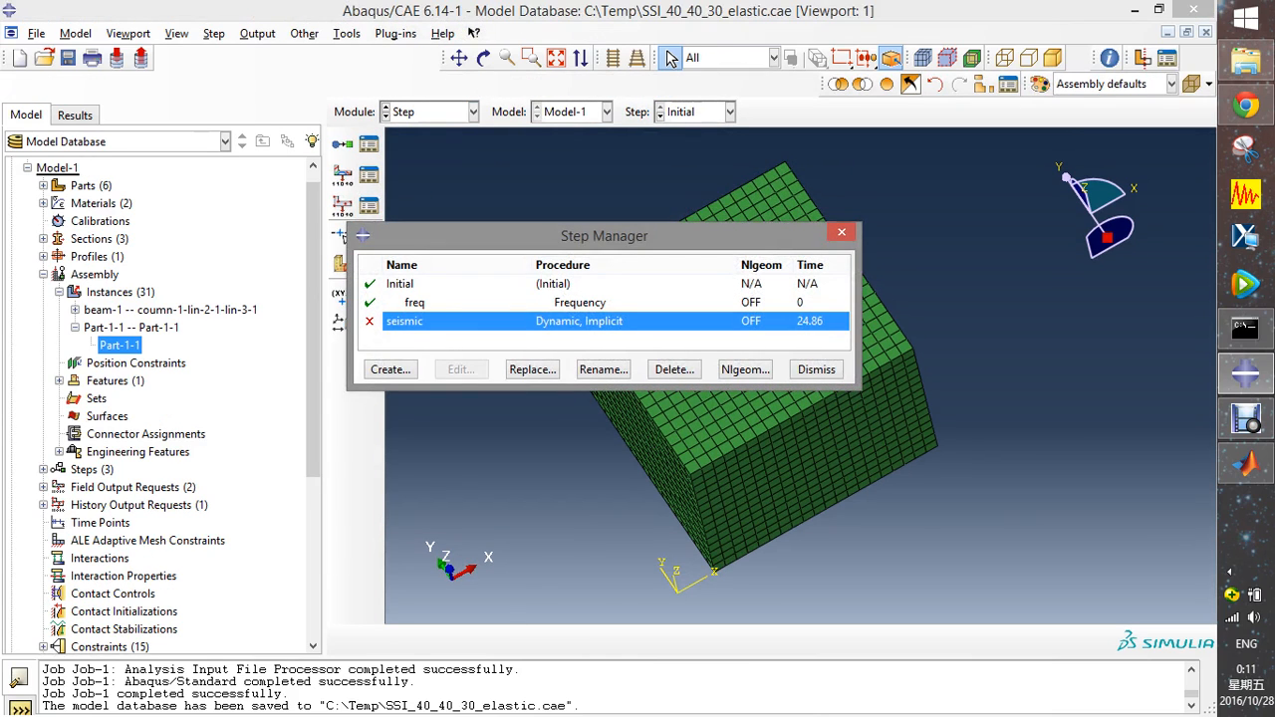
left_click(817, 370)
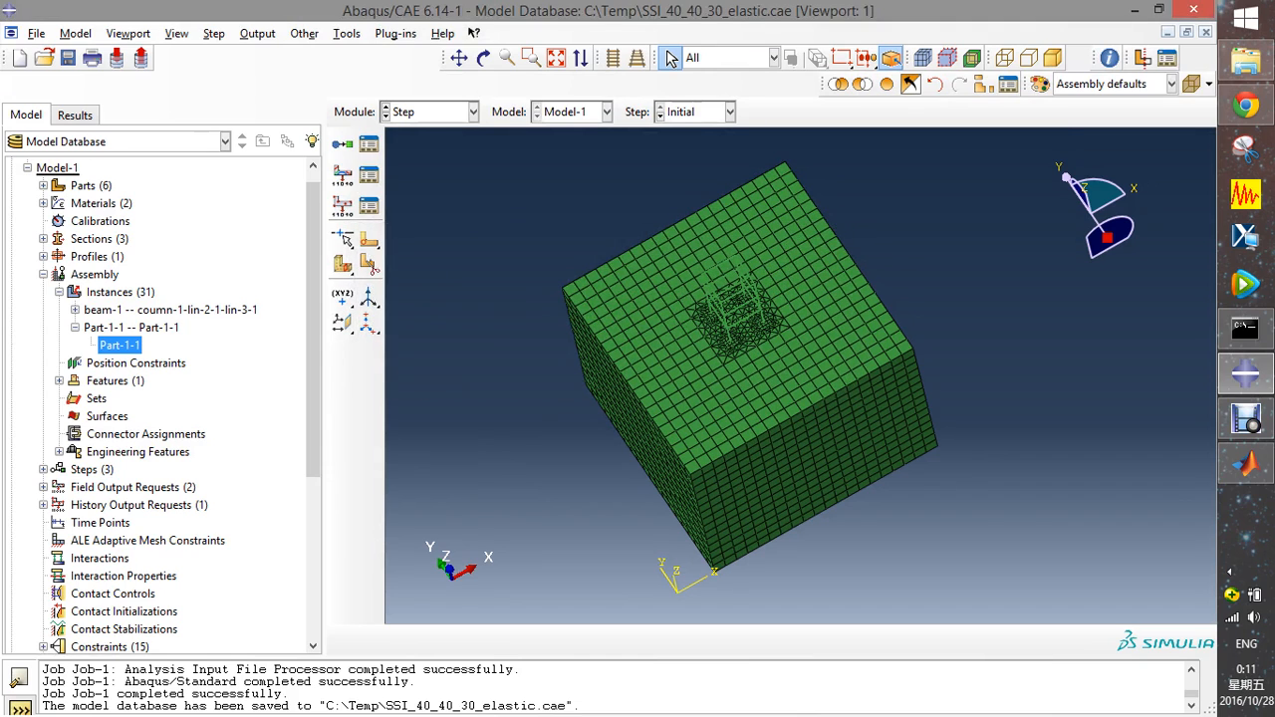
- Create the full analysis job Job-1 for Model-1 with the default submission settings
left_click(430, 112)
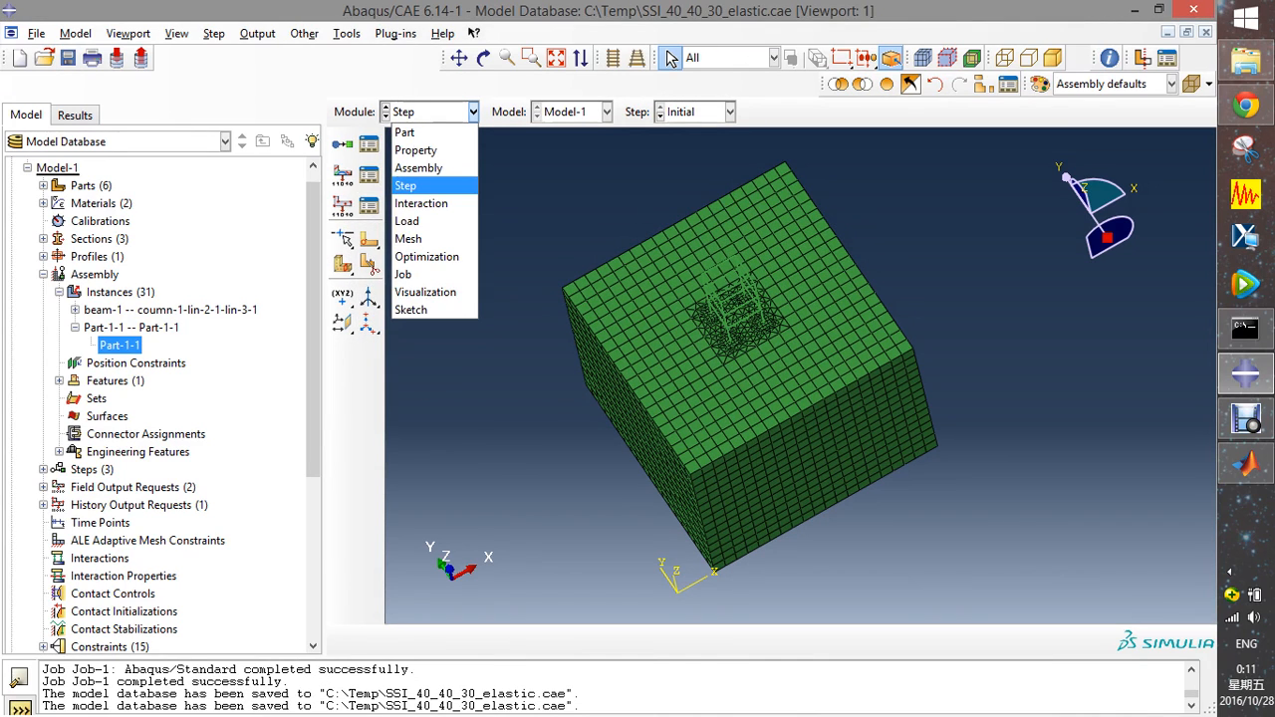
left_click(413, 269)
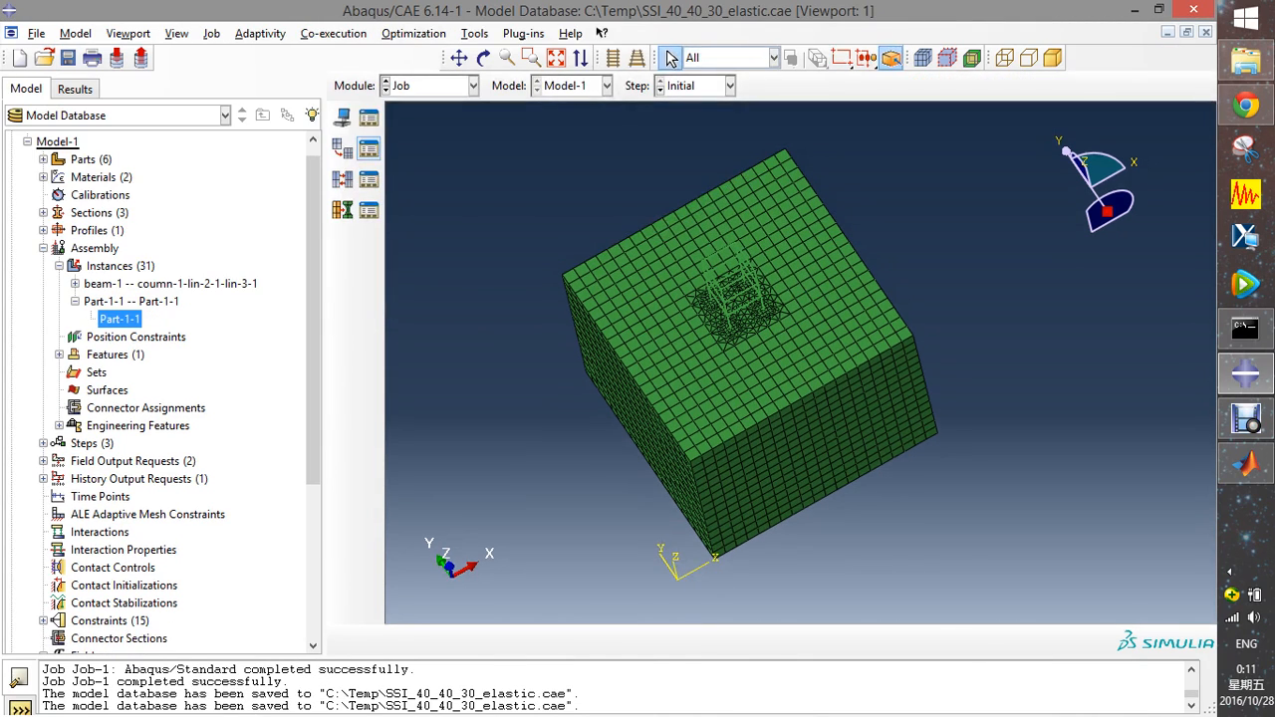
left_click(369, 117)
left_click(420, 364)
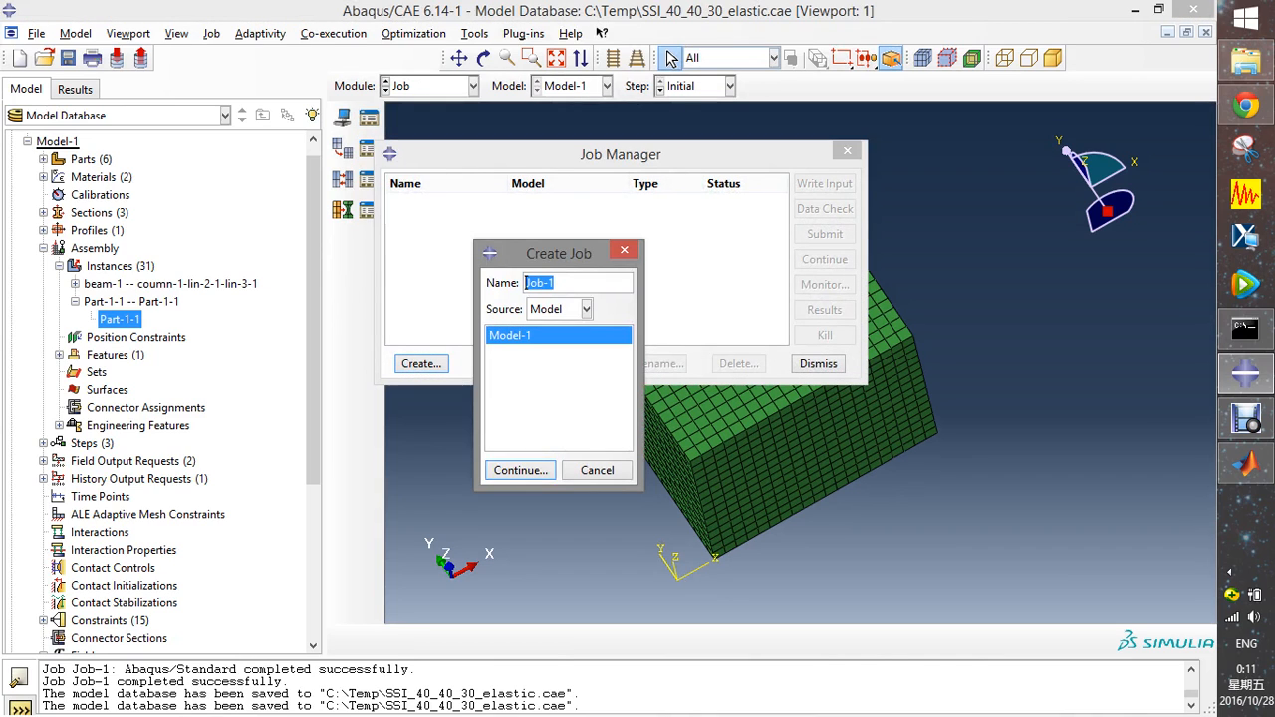
left_click(520, 471)
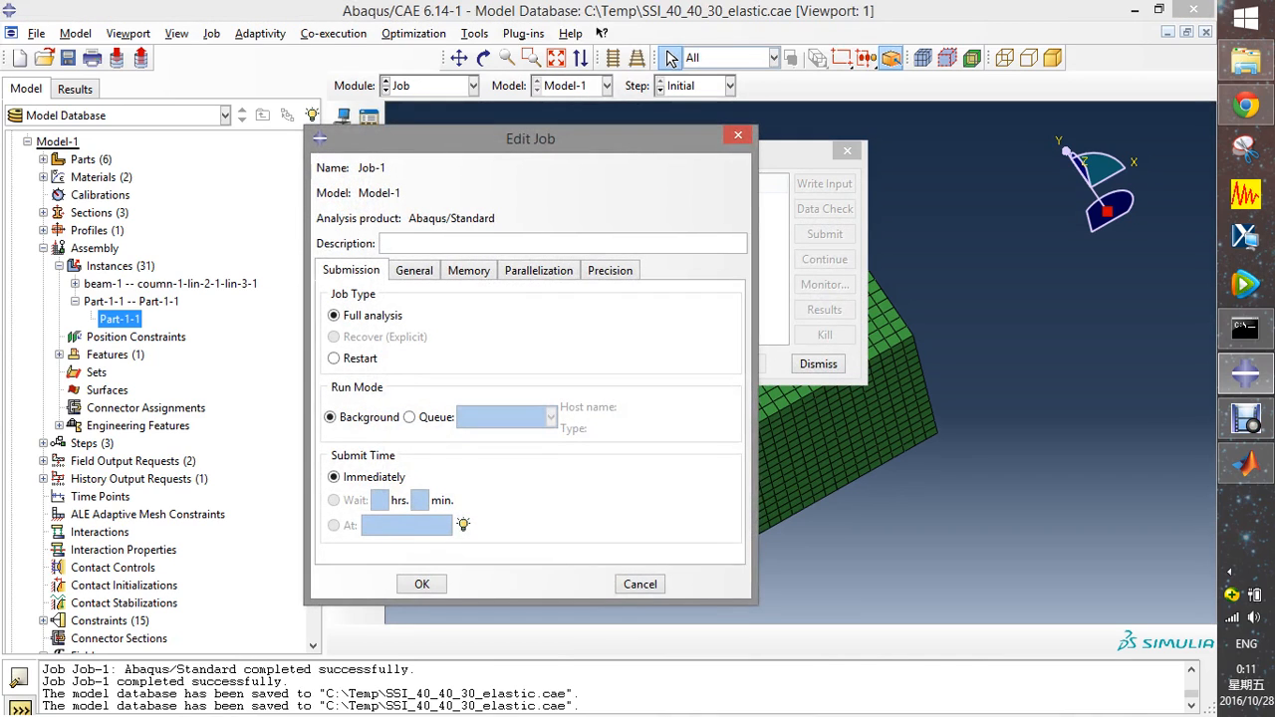
key("Return")
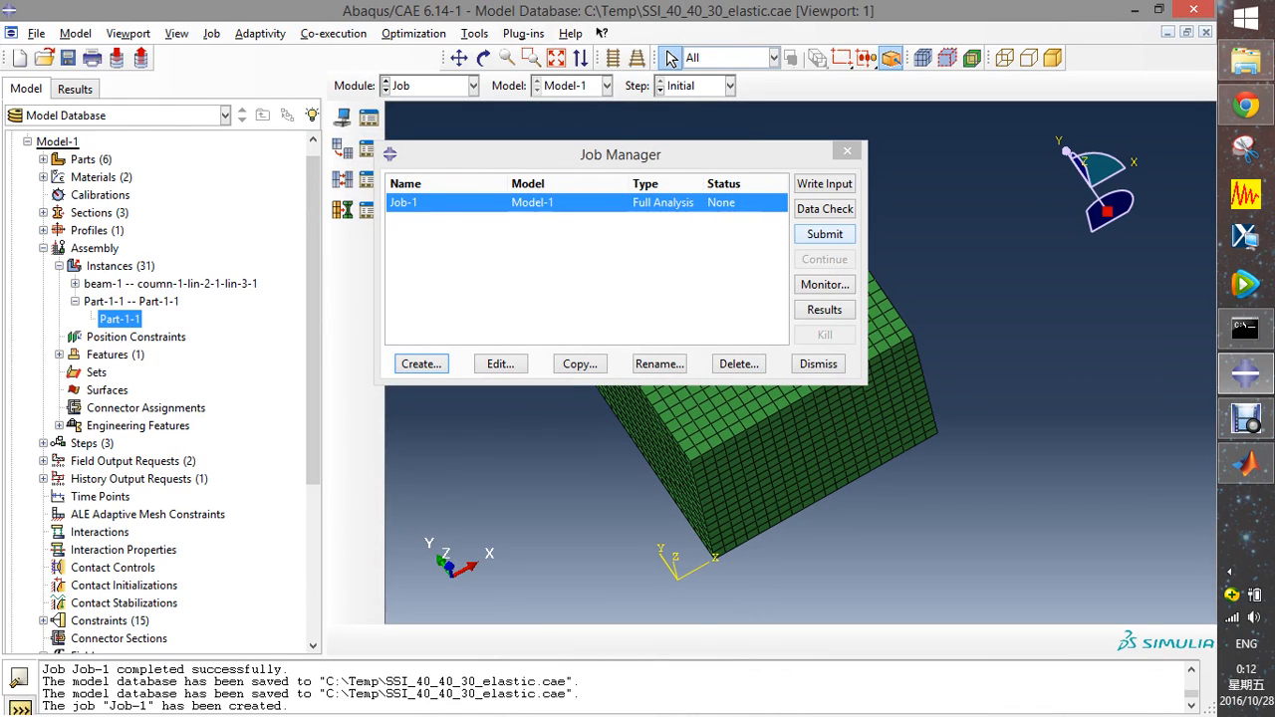
- Submit Job-1, overwriting its existing job files, and open its monitor
left_click(825, 235)
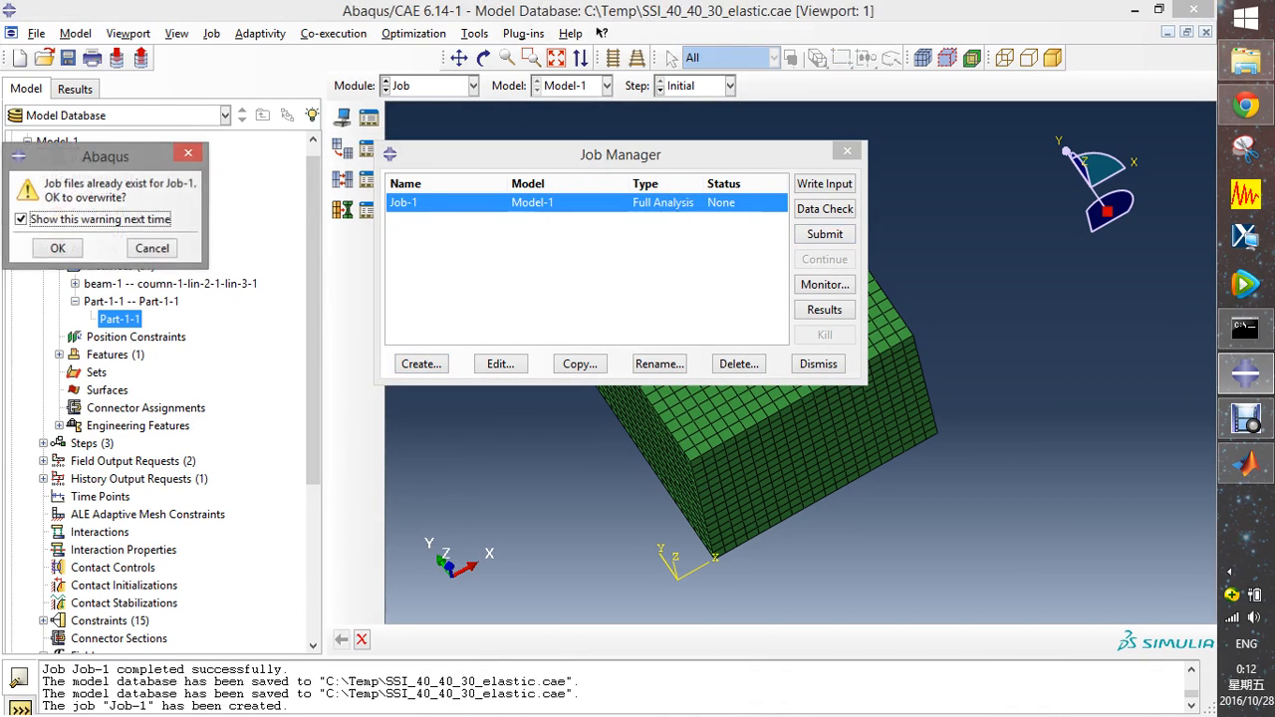
left_click(58, 248)
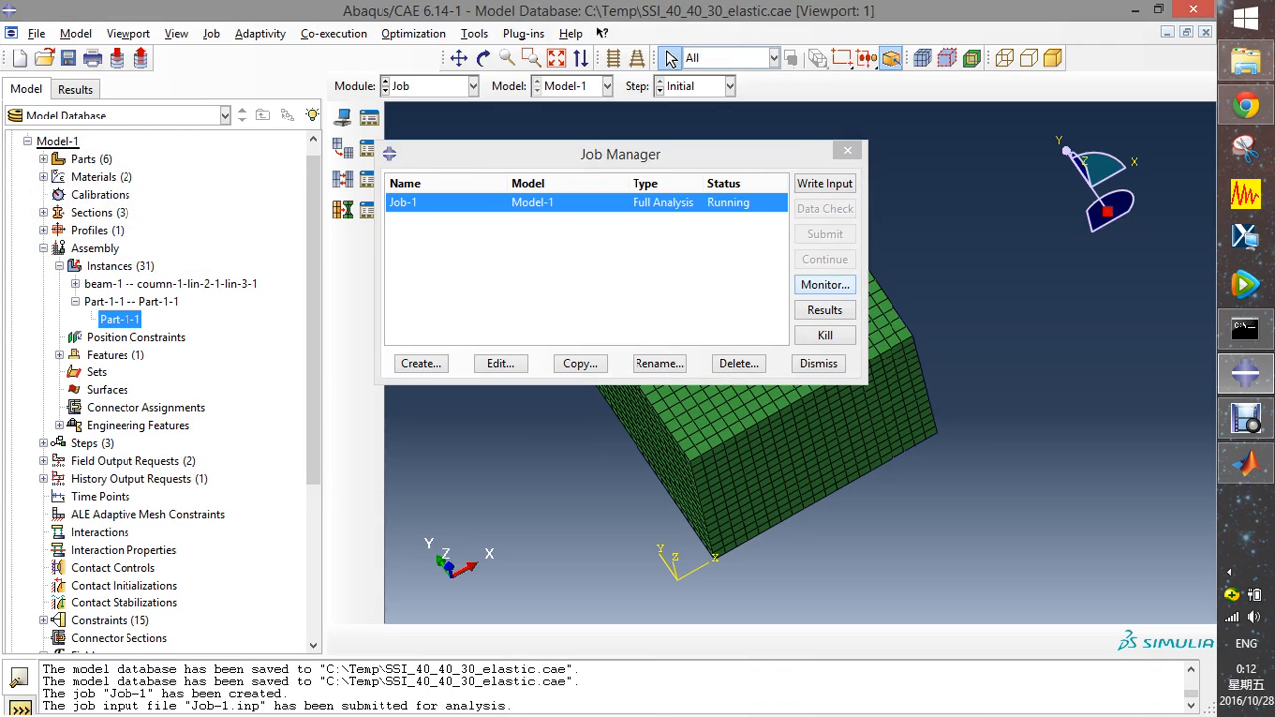
left_click(825, 284)
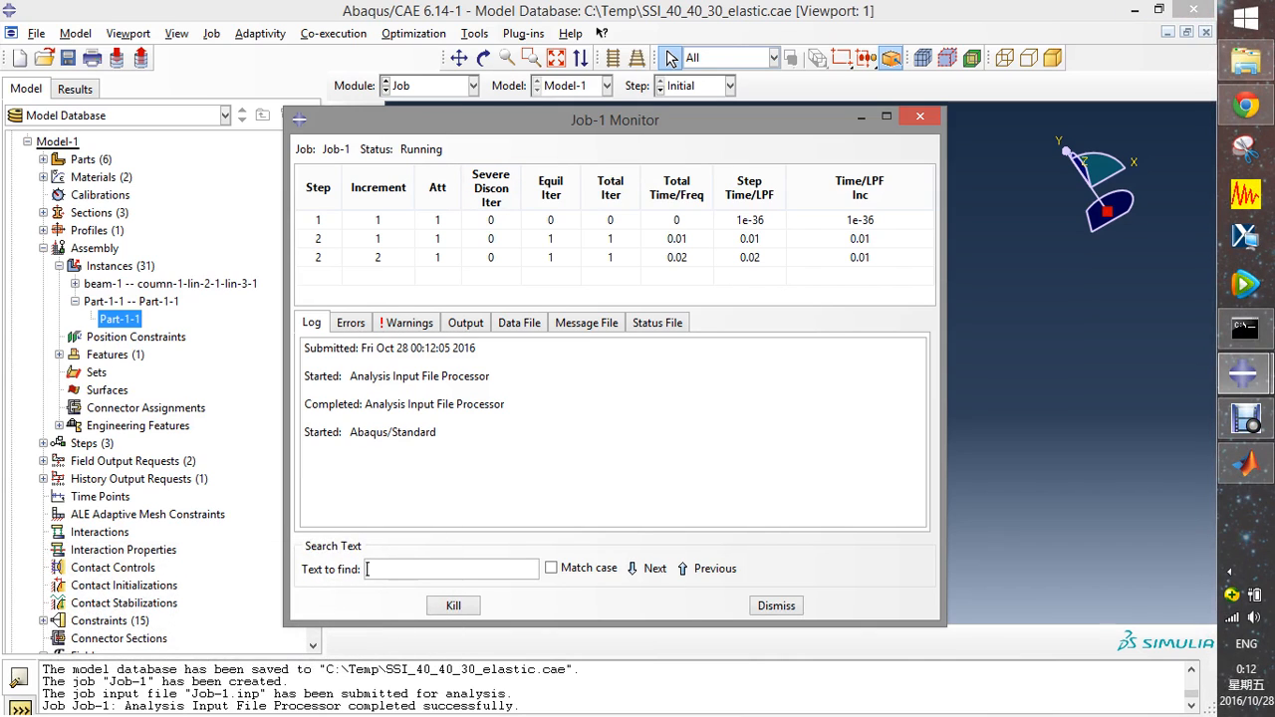
- Enlarge the increment table in the Job-1 monitor and examine the time increments and total time of step 2
left_click(318, 220)
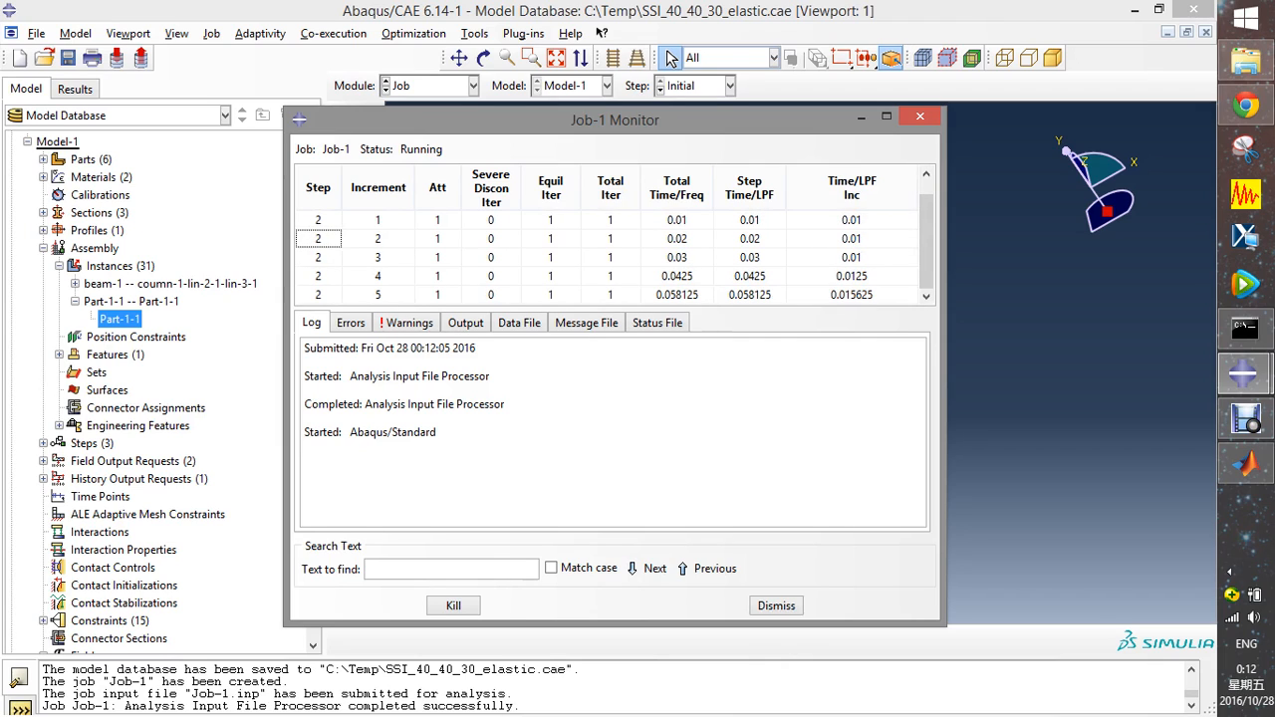
left_click_drag(615, 309, 615, 443)
left_click(860, 295)
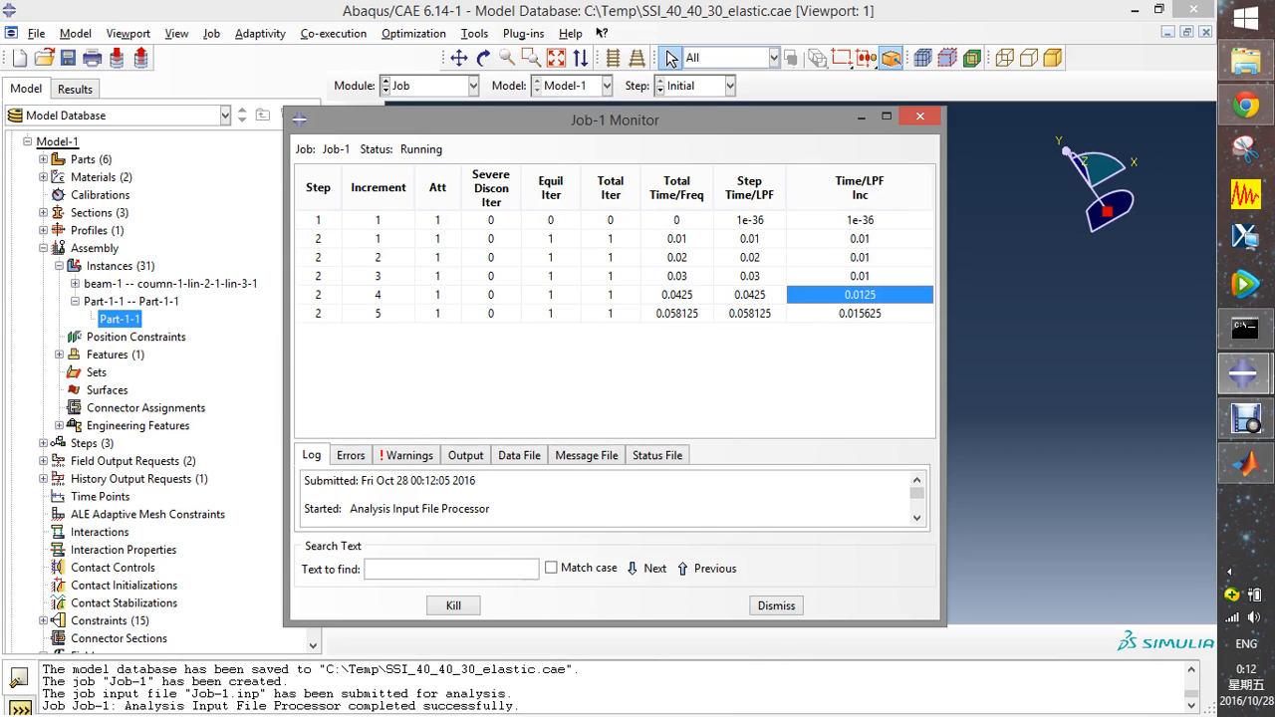
left_click(860, 276)
left_click(860, 258)
left_click(860, 314)
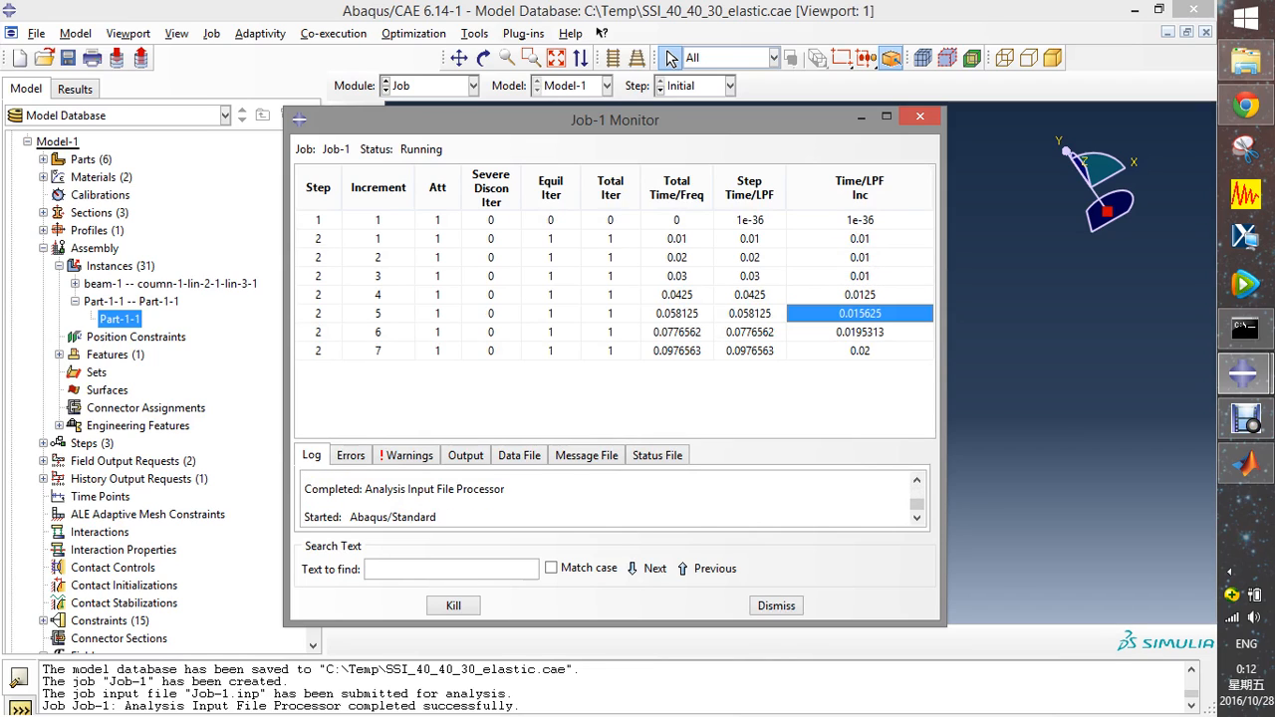
left_click(379, 350)
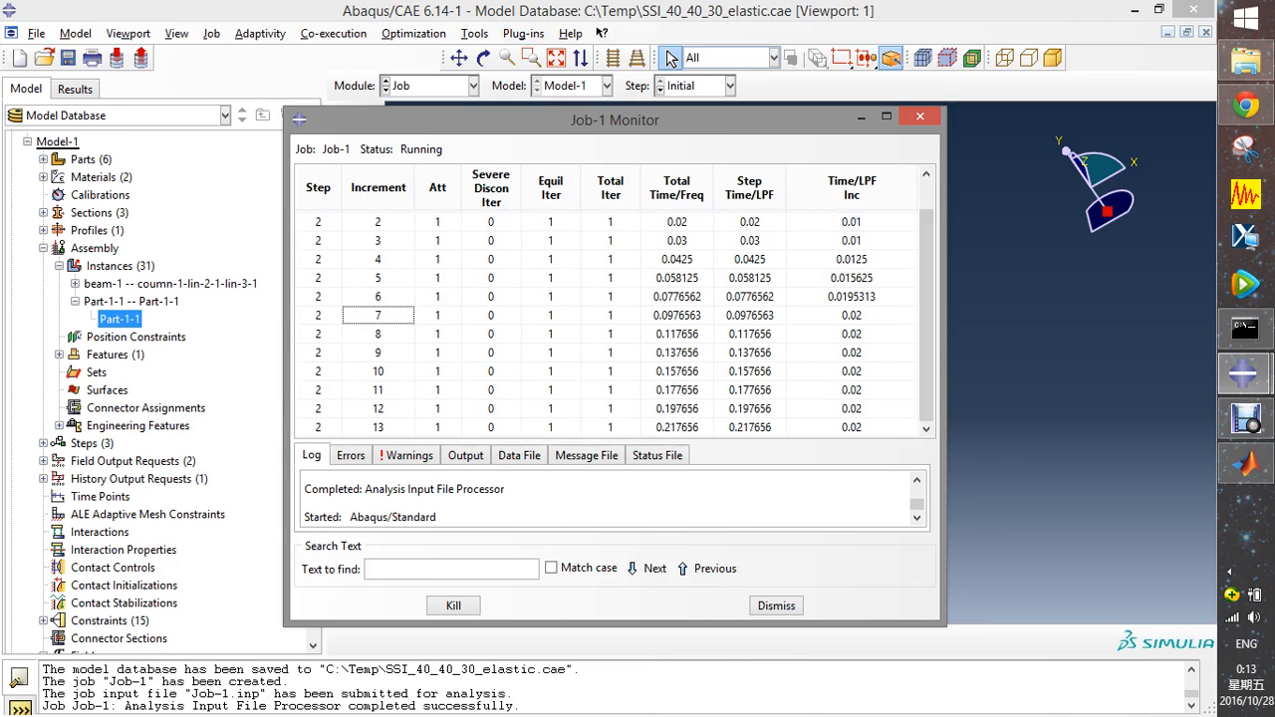
left_click(677, 428)
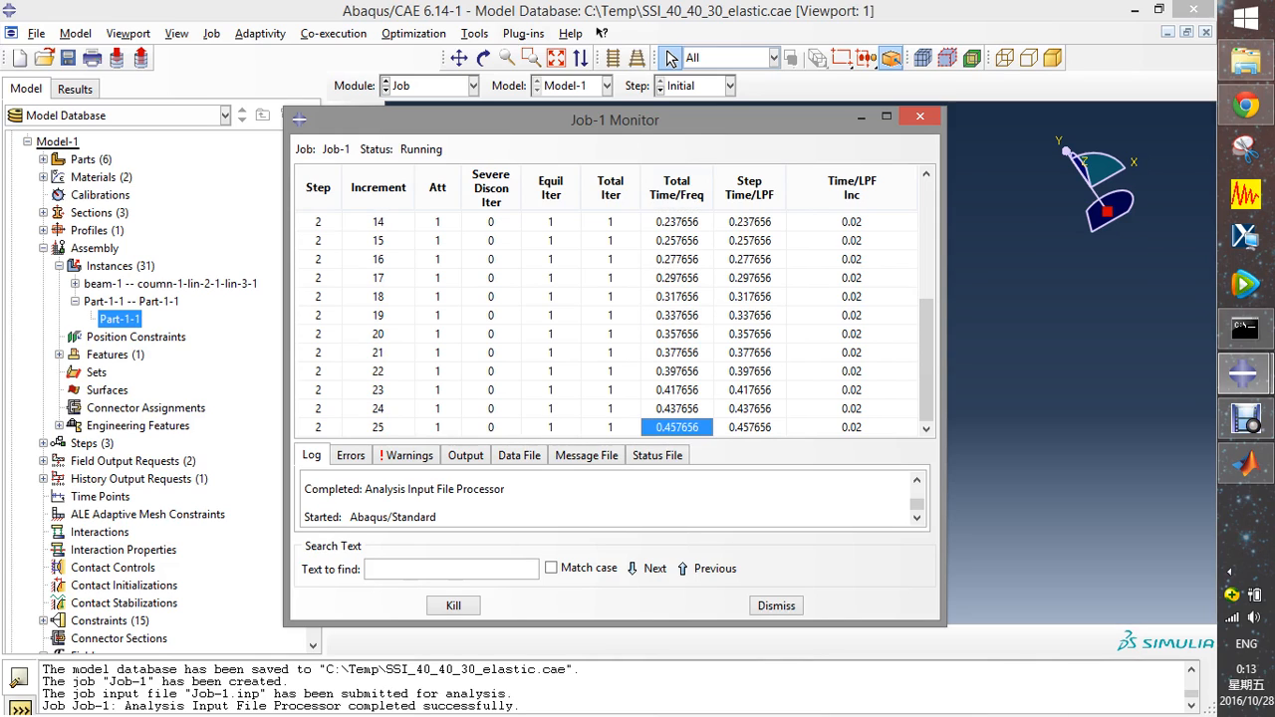
left_click(1246, 419)
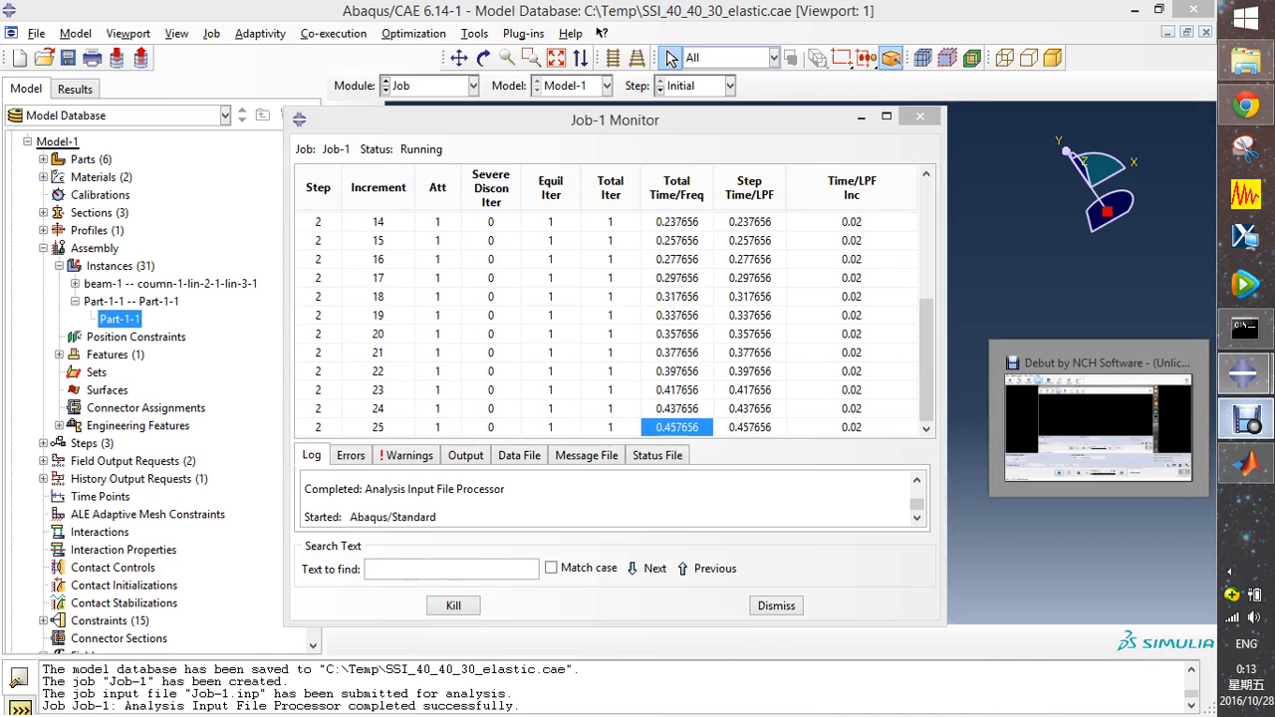